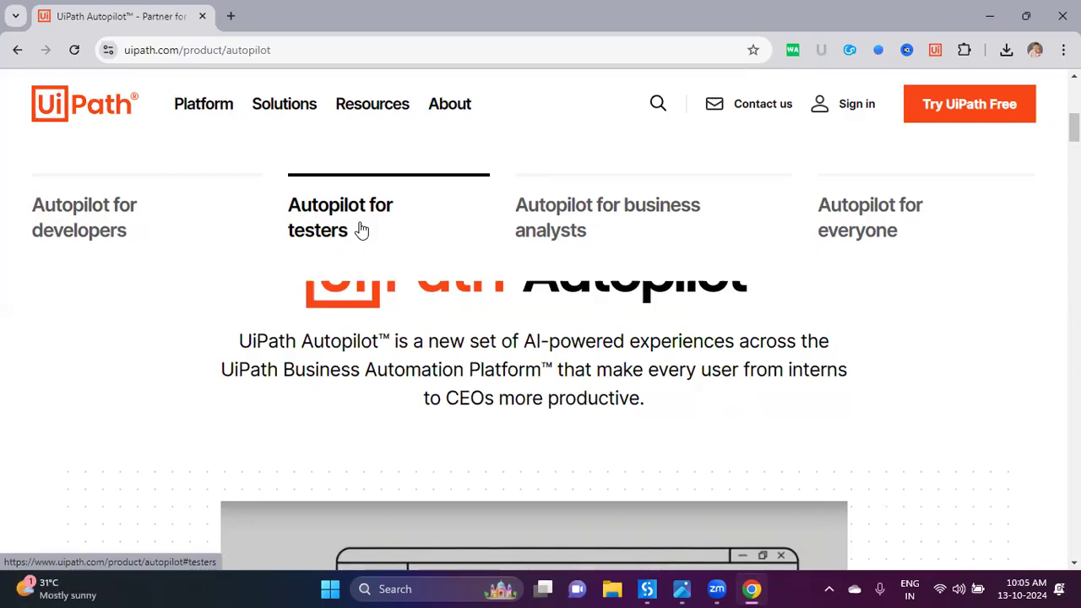
Step: View the 'Autopilot for business analysts' section, then bring up the Thumb_Img.png workshop poster
{"action": "left_click", "coordinate": [561, 237]}
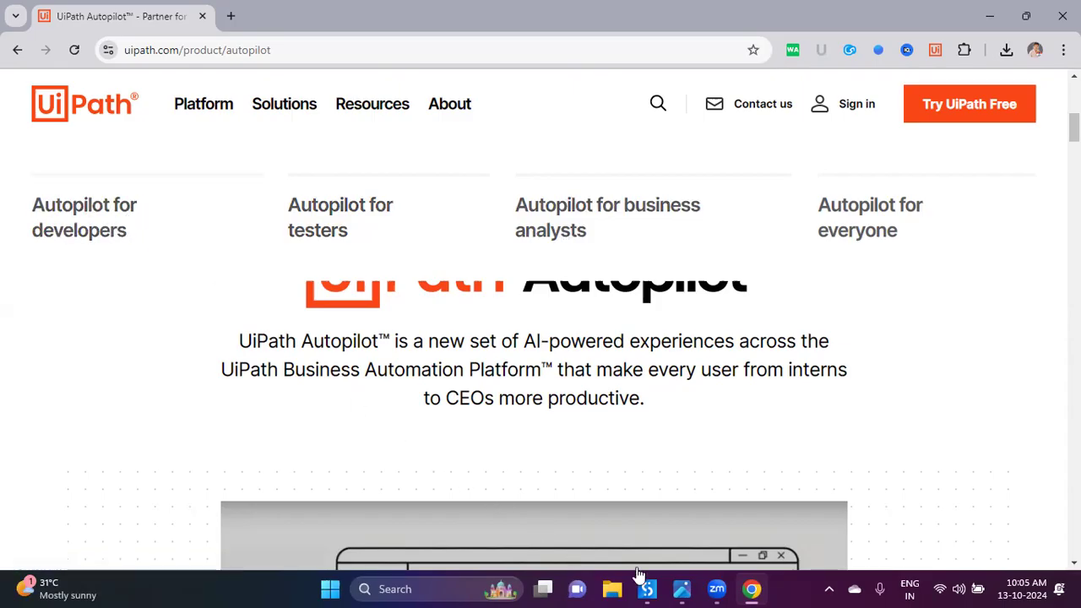
{"action": "left_click", "coordinate": [682, 589]}
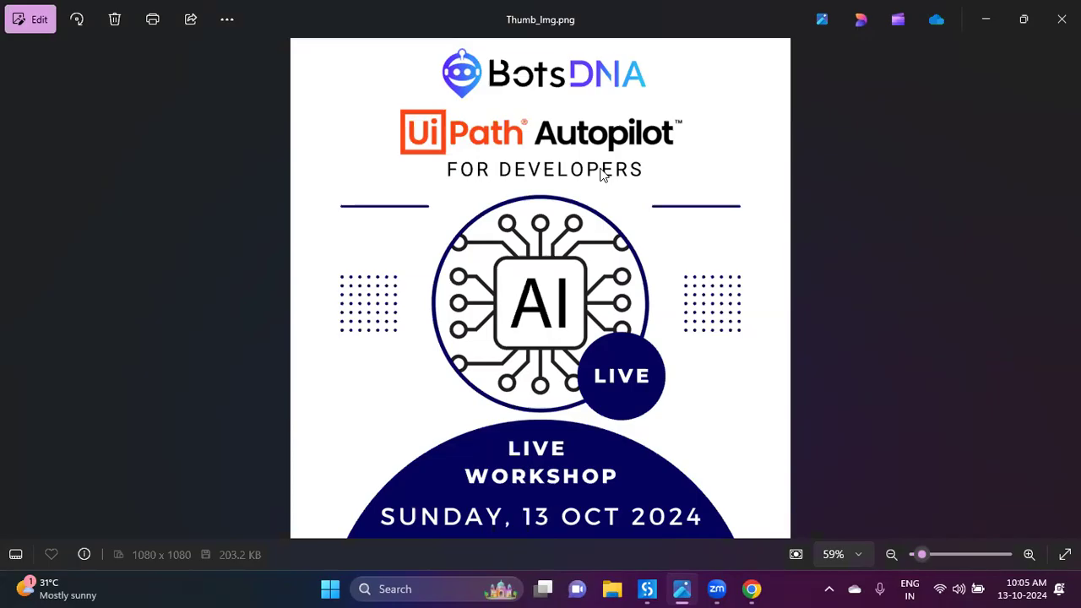
Step: Minimize Chrome and launch Notepad from the Run prompt with a blank Untitled note
{"action": "left_click", "coordinate": [751, 589]}
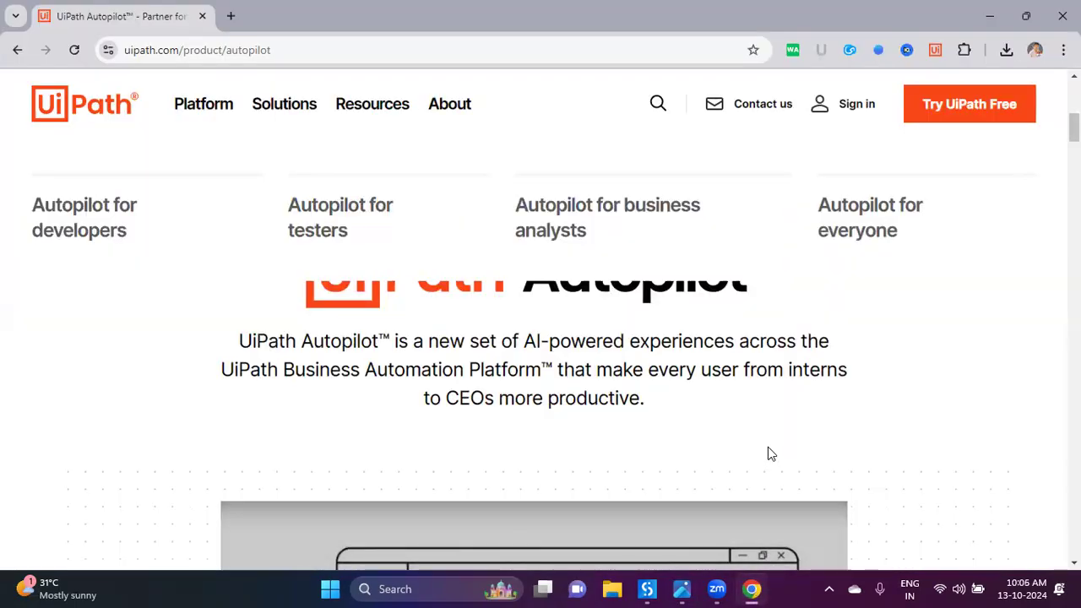
{"action": "left_click", "coordinate": [751, 589]}
{"action": "key", "text": "super+r"}
{"action": "key", "text": "Return"}
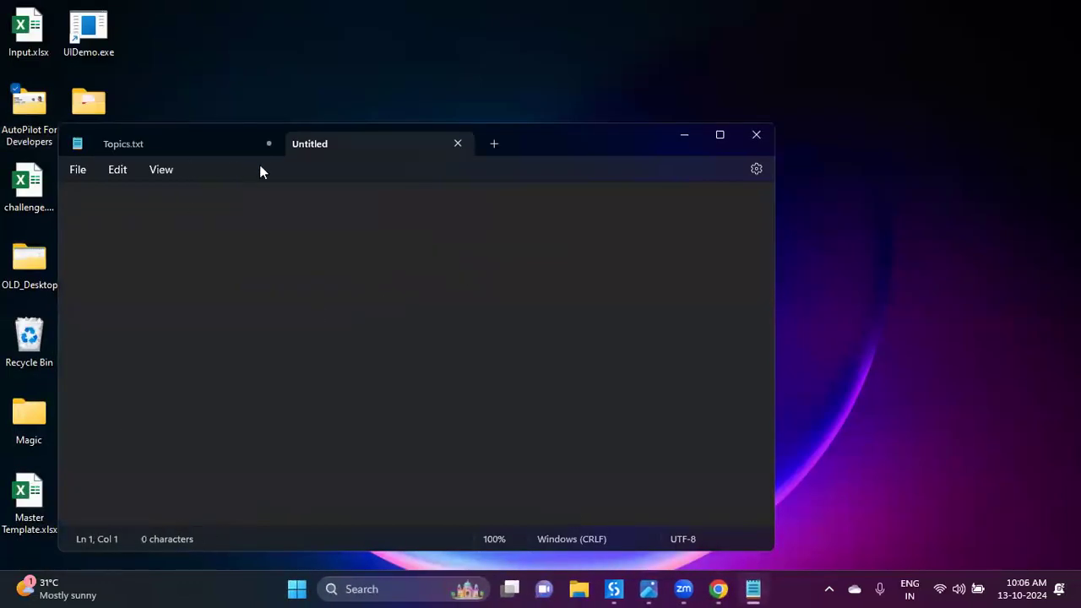
Step: Close Topics.txt without saving and write the heading '1. Studio in Desktop' in the blank note
{"action": "left_click", "coordinate": [270, 143]}
{"action": "left_click", "coordinate": [393, 391]}
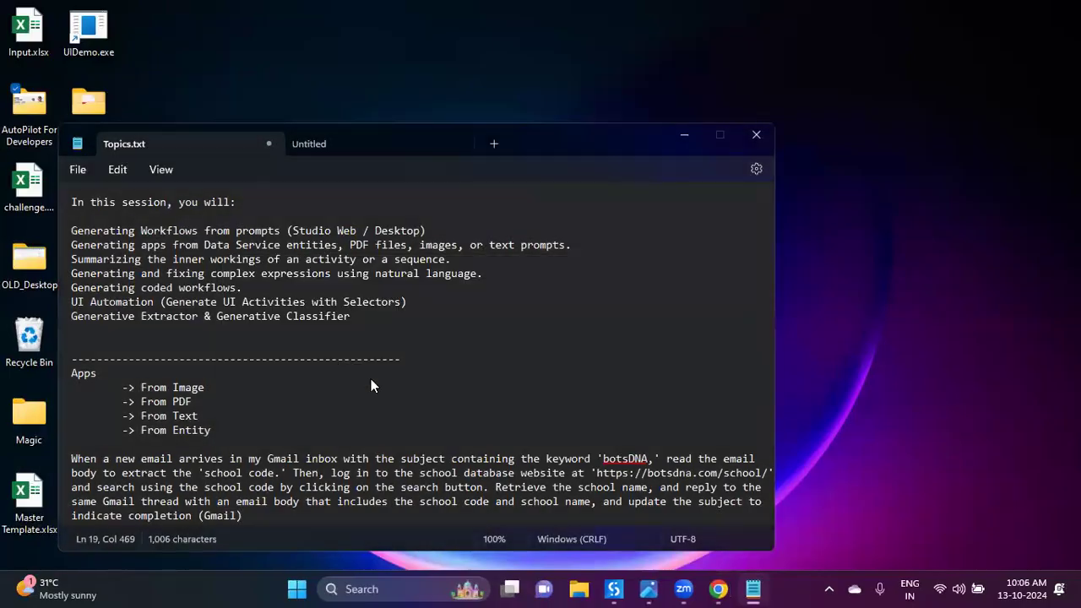
{"action": "scroll", "coordinate": [328, 317], "scroll_direction": "up", "scroll_amount": 6}
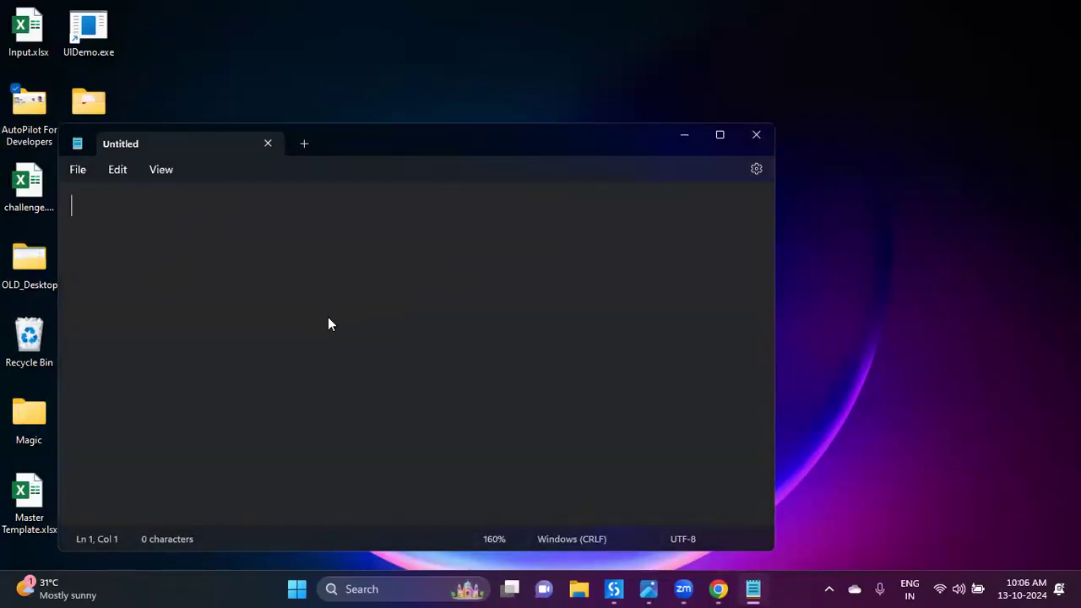
{"action": "type", "text": "1. Studio "}
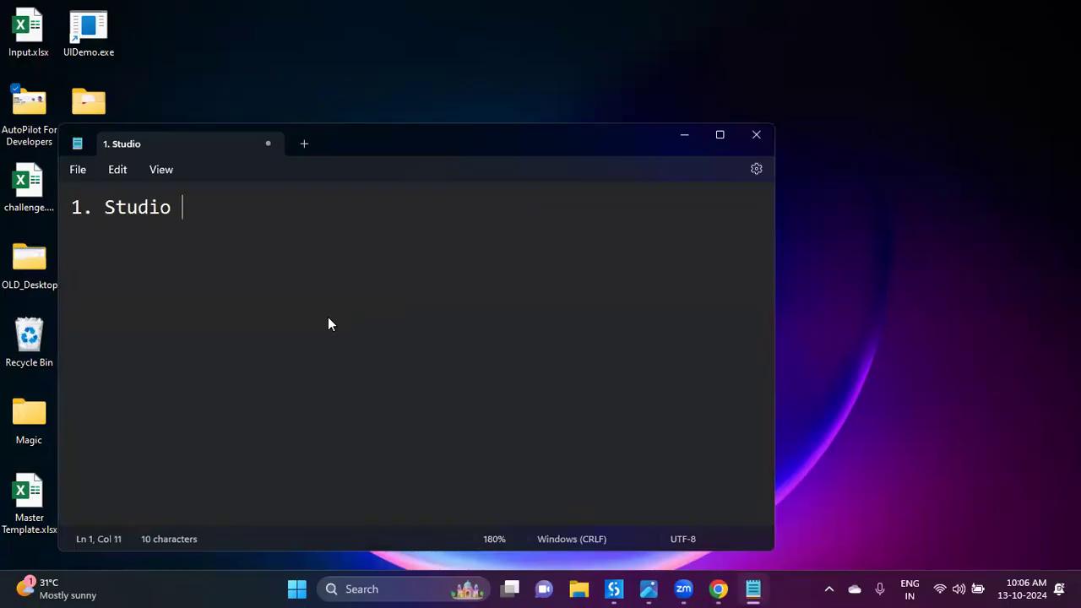
{"action": "type", "text": "in Desktop"}
{"action": "key", "text": "Return"}
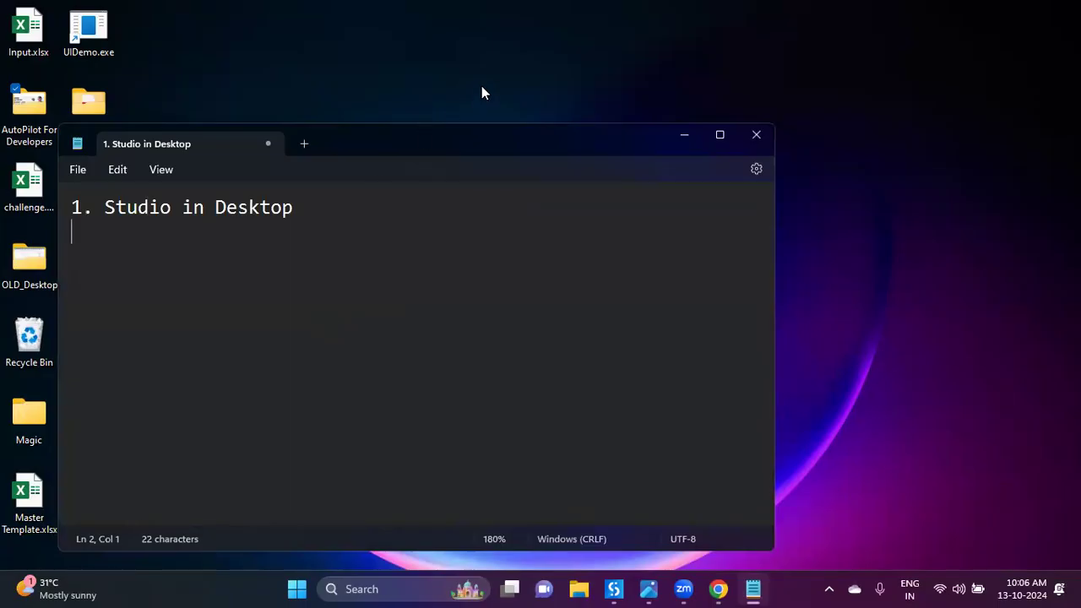
{"action": "left_click", "coordinate": [614, 589]}
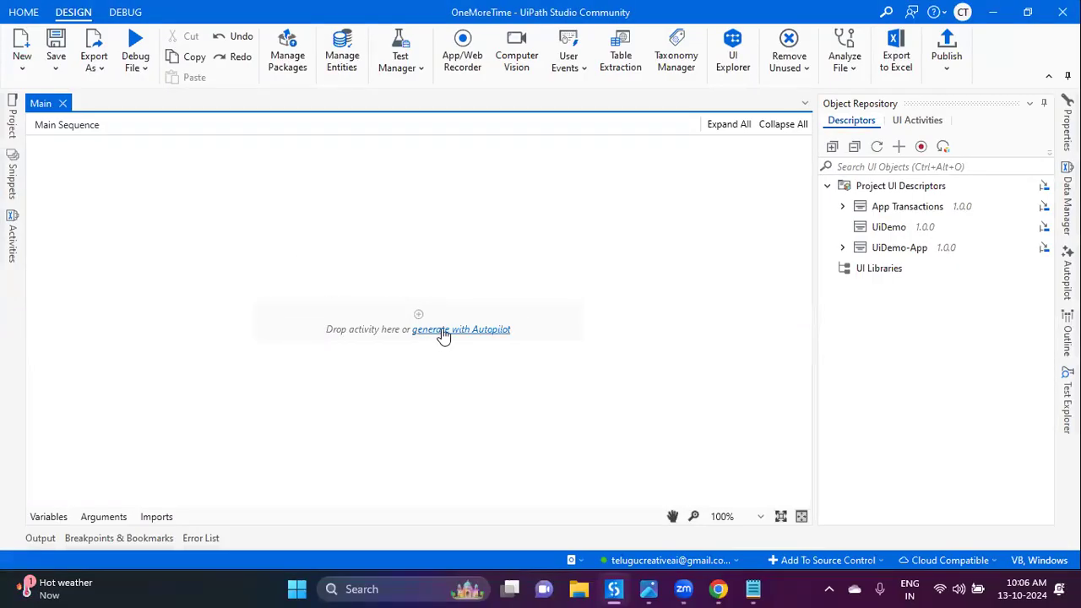
Step: Start 'generate with Autopilot' on the Main sequence, then load botsdna.com in a new Chrome tab
{"action": "left_click", "coordinate": [489, 330]}
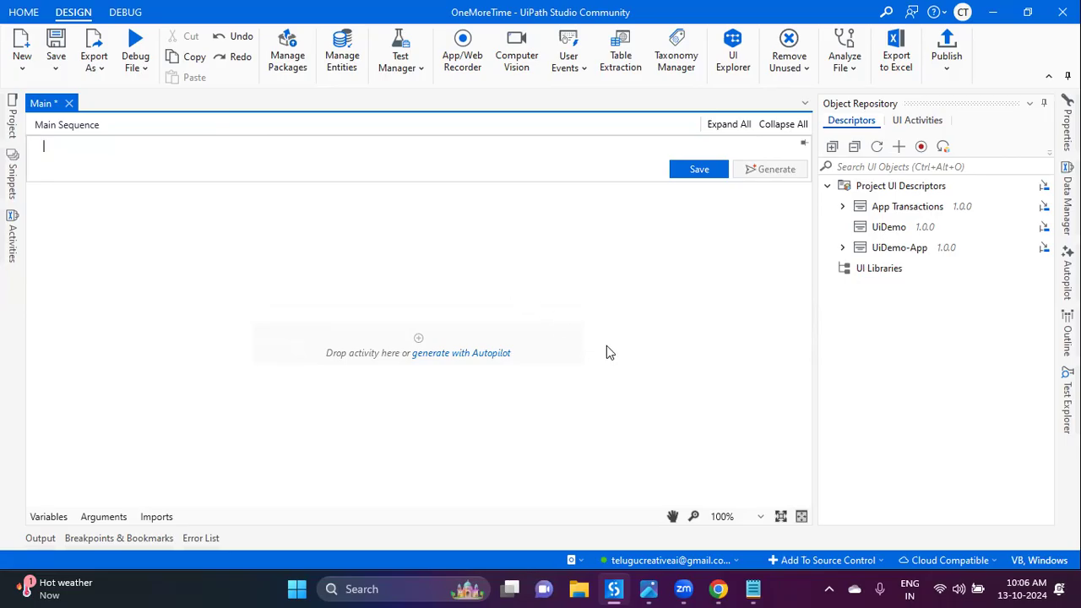
{"action": "left_click", "coordinate": [718, 589]}
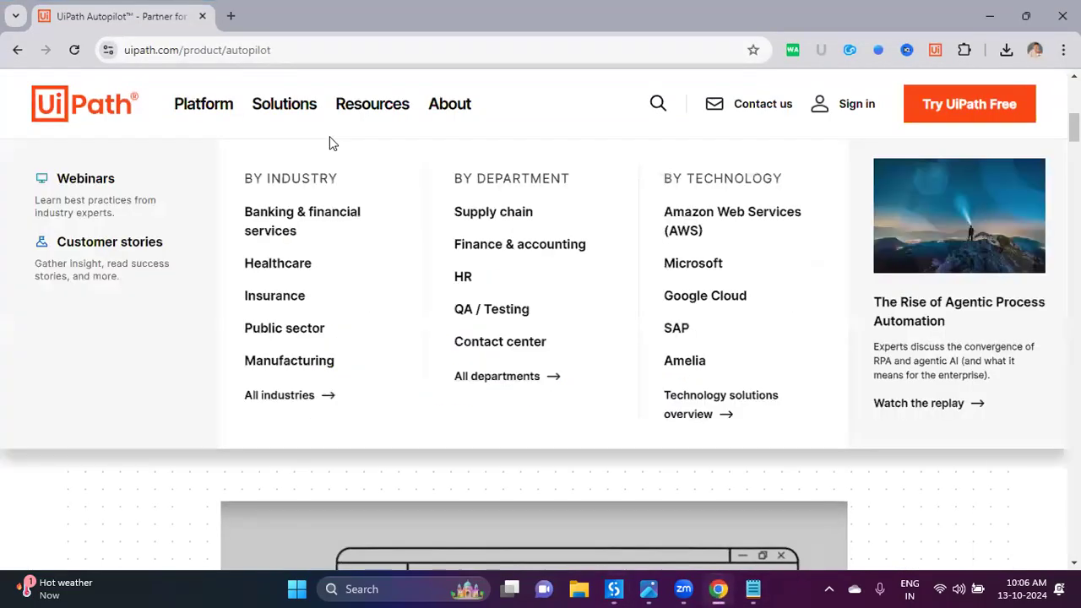
{"action": "key", "text": "ctrl+t"}
{"action": "type", "text": "botsdna.com"}
{"action": "key", "text": "Return"}
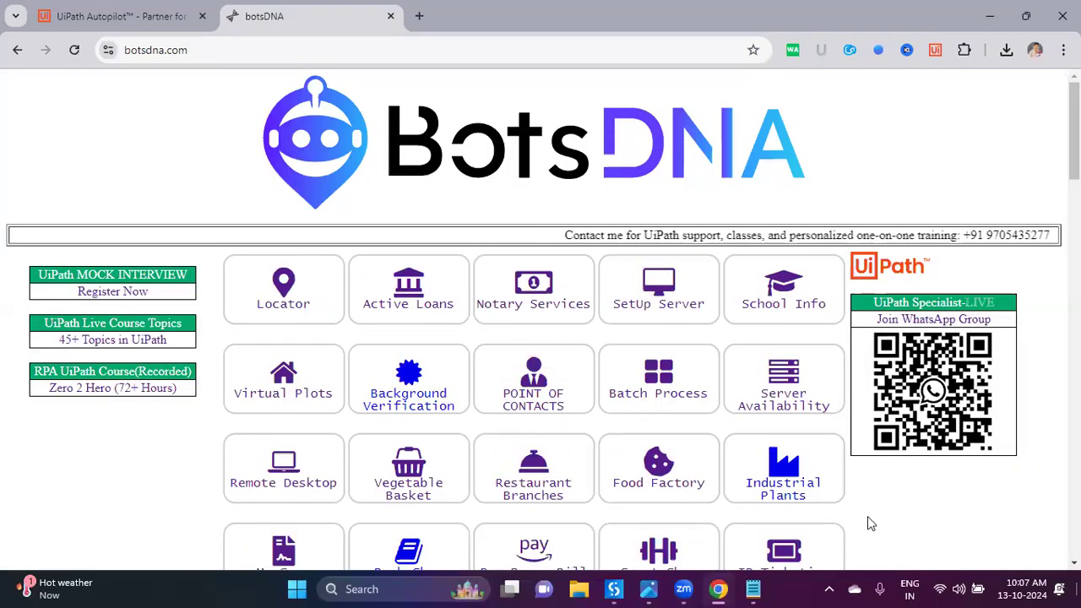
{"action": "key", "text": "super+d"}
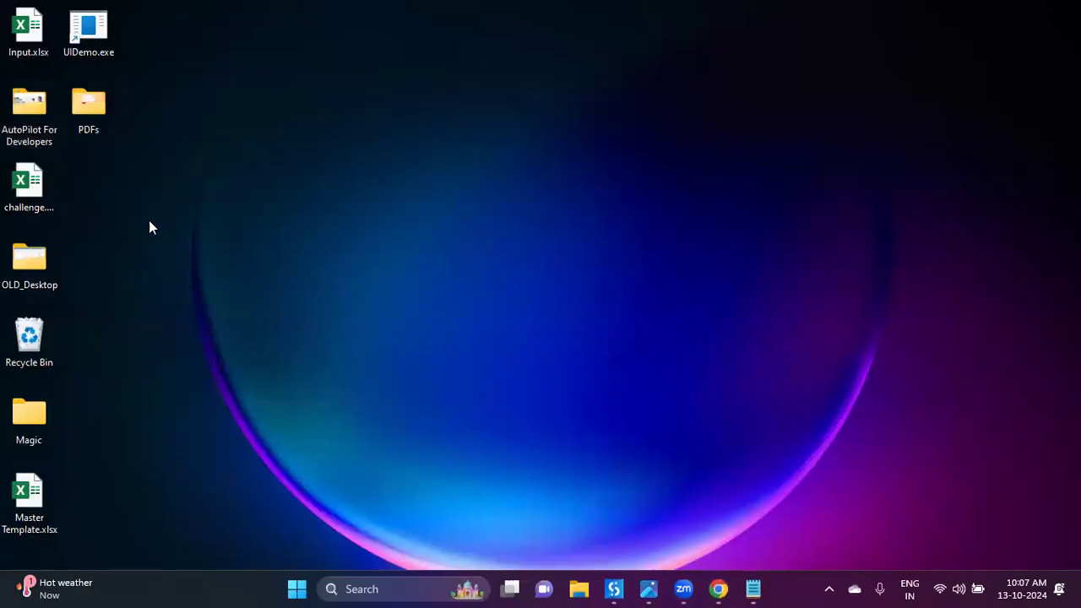
Step: Create a desktop folder named Autopilot and open it in File Explorer
{"action": "right_click", "coordinate": [127, 204]}
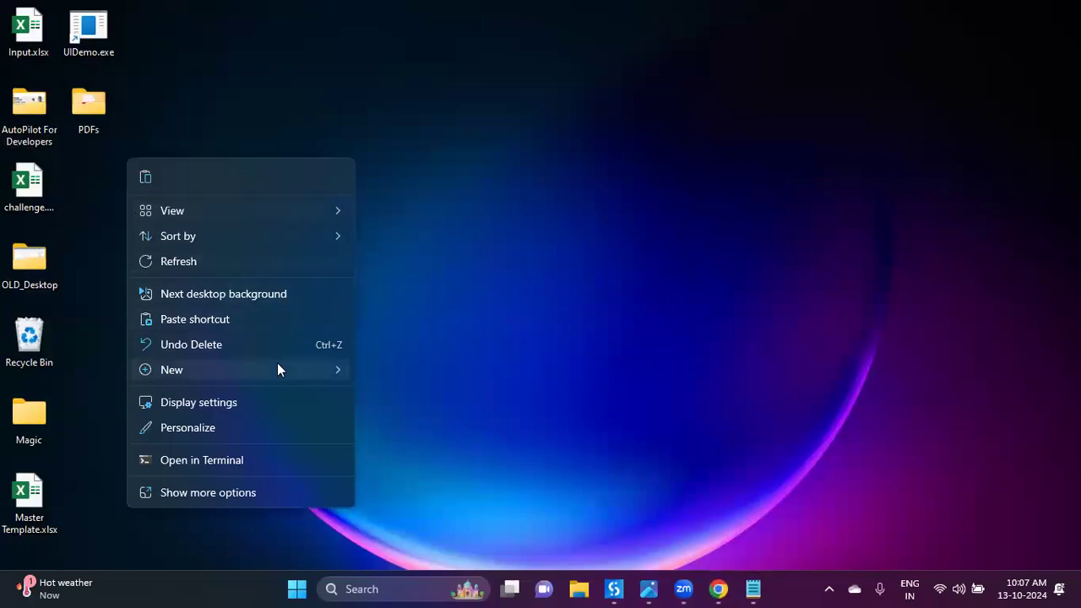
{"action": "mouse_move", "coordinate": [279, 366]}
{"action": "left_click", "coordinate": [414, 64]}
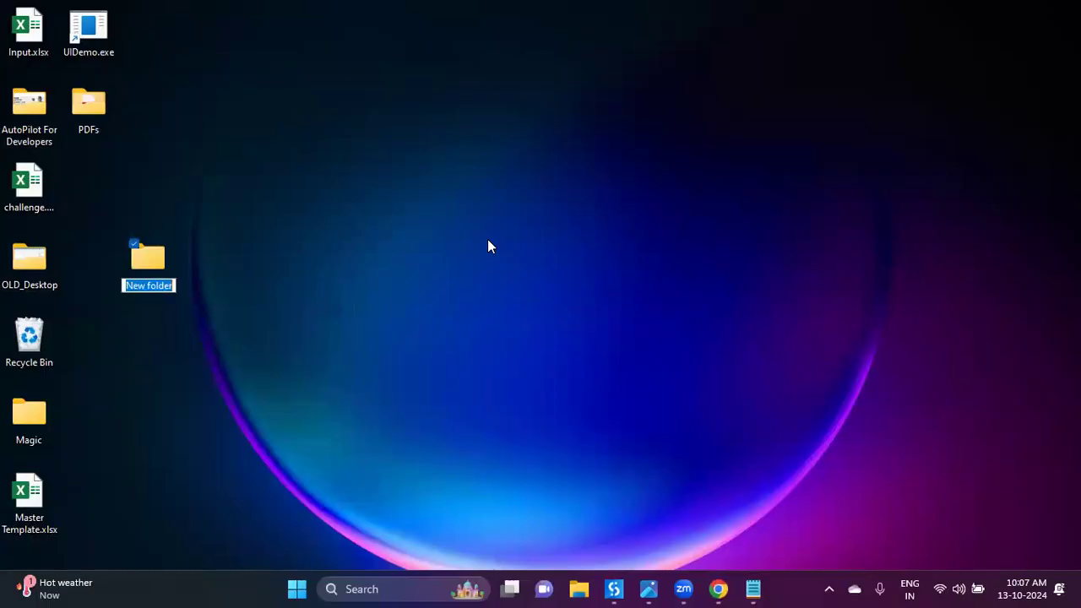
{"action": "type", "text": "Autopilot"}
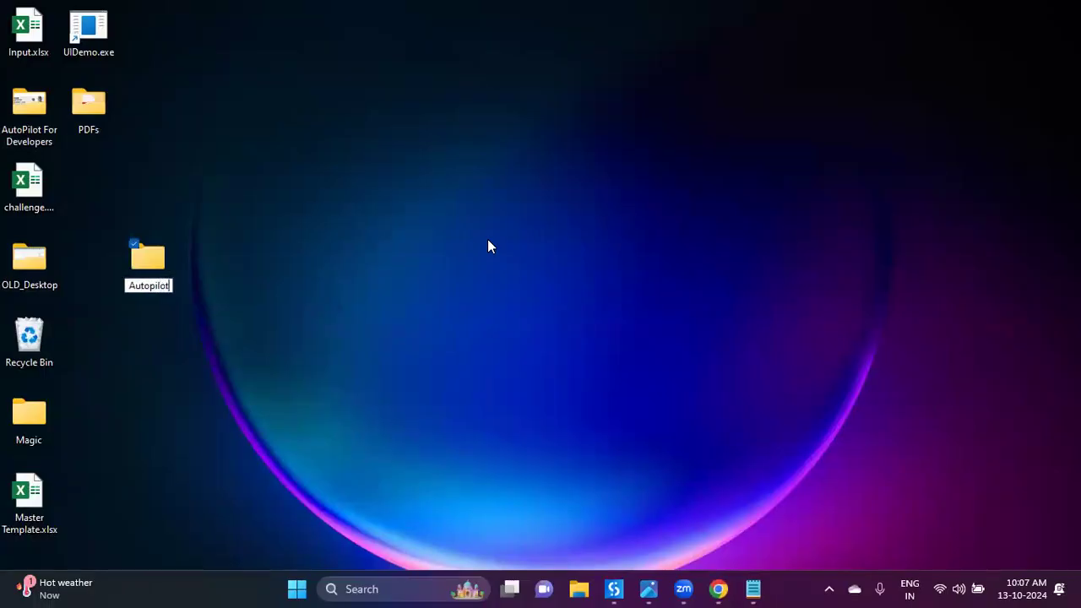
{"action": "key", "text": "Return"}
{"action": "key", "text": "Return"}
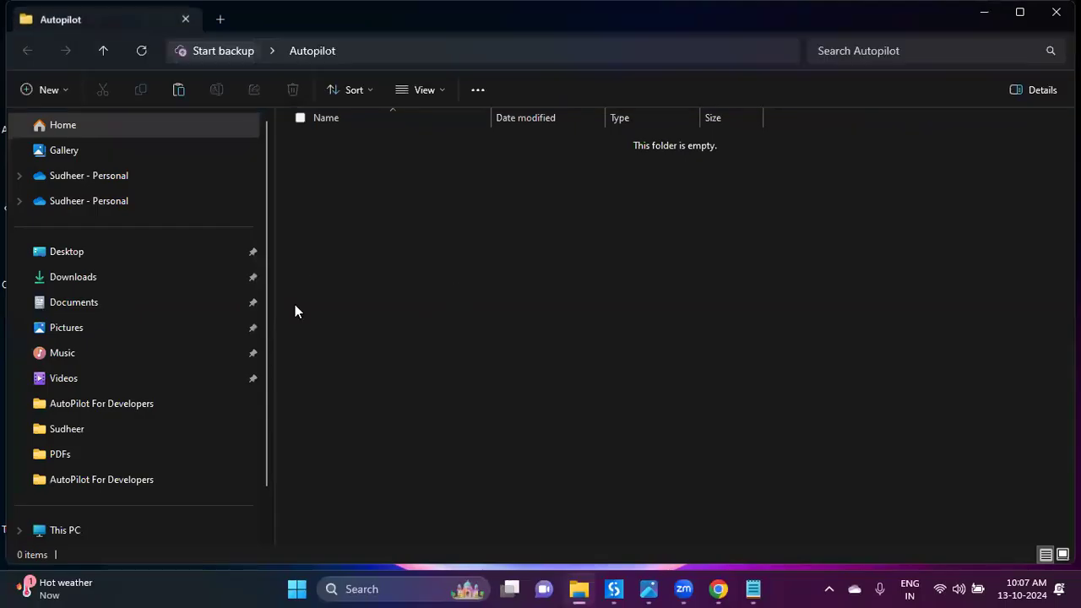
{"action": "left_click_drag", "start_coordinate": [269, 300], "coordinate": [135, 302]}
{"action": "left_click", "coordinate": [624, 588]}
{"action": "left_click", "coordinate": [718, 589]}
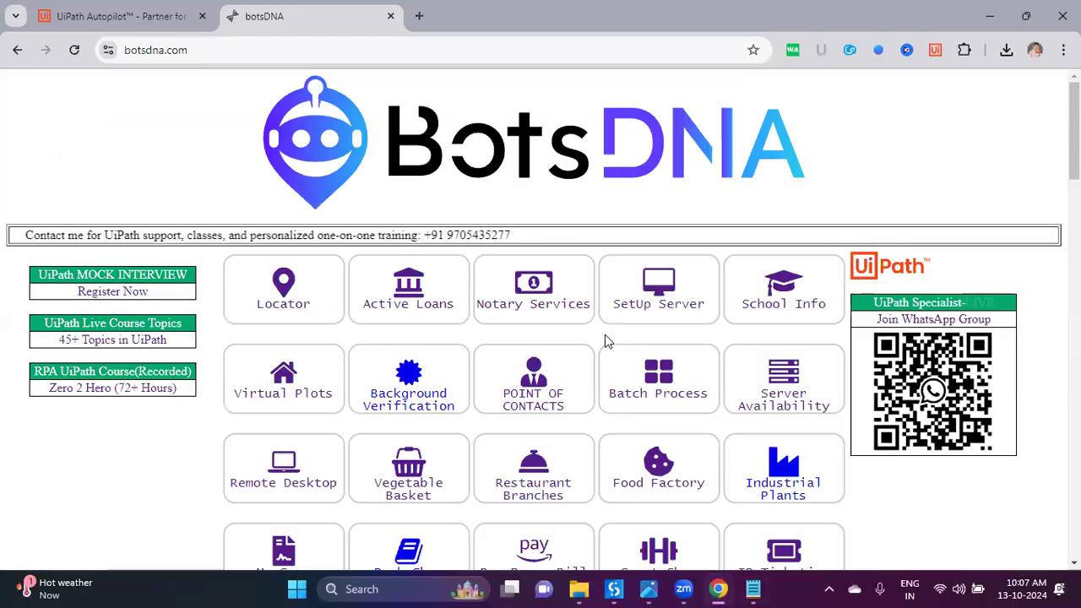
Step: Save MasterTemplate.xlsx from School Info into Desktop > Autopilot as Master Template.xlsx, then close the tab
{"action": "left_click", "coordinate": [784, 288]}
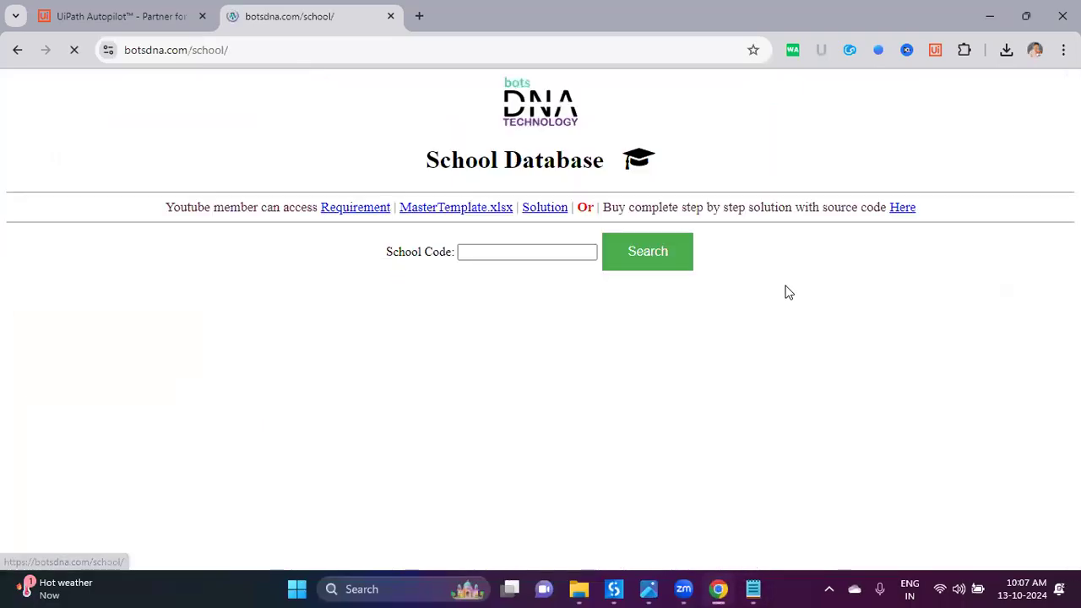
{"action": "left_click", "coordinate": [481, 208]}
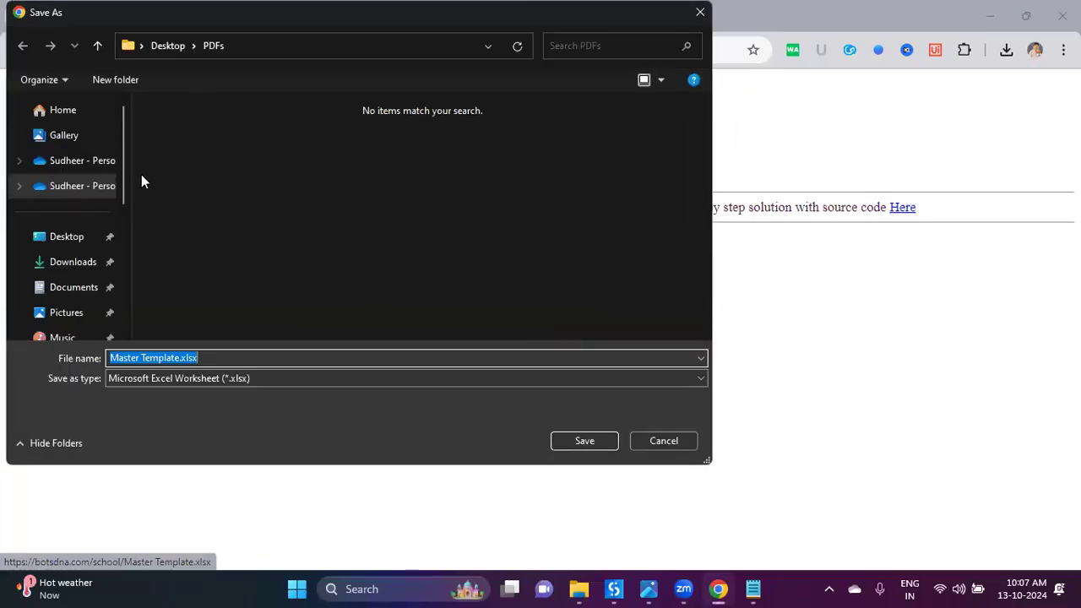
{"action": "left_click", "coordinate": [168, 44]}
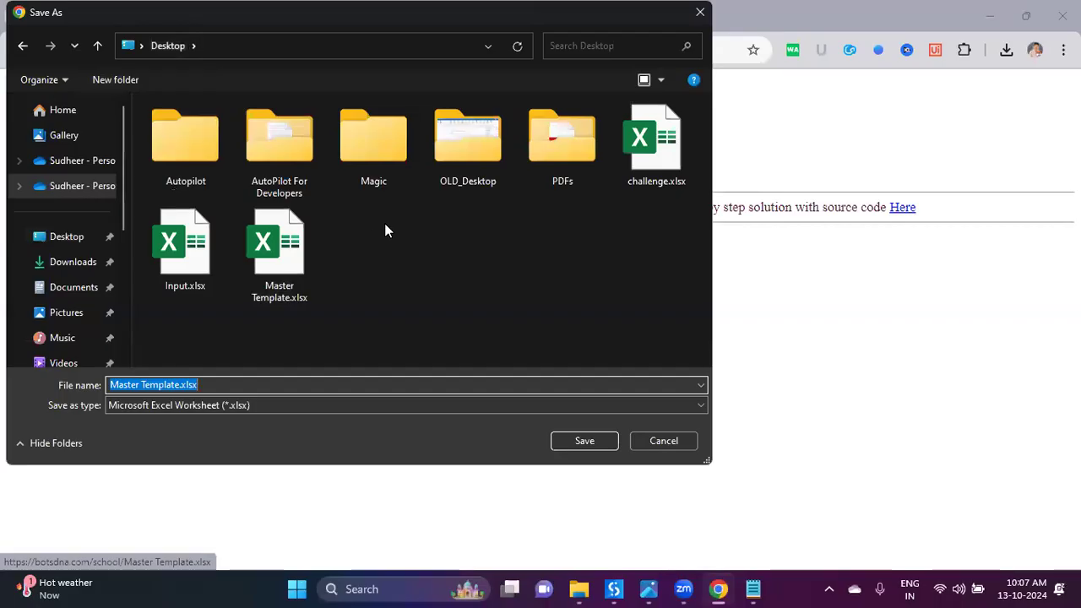
{"action": "double_click", "coordinate": [206, 152]}
{"action": "left_click", "coordinate": [261, 357]}
{"action": "left_click", "coordinate": [590, 448]}
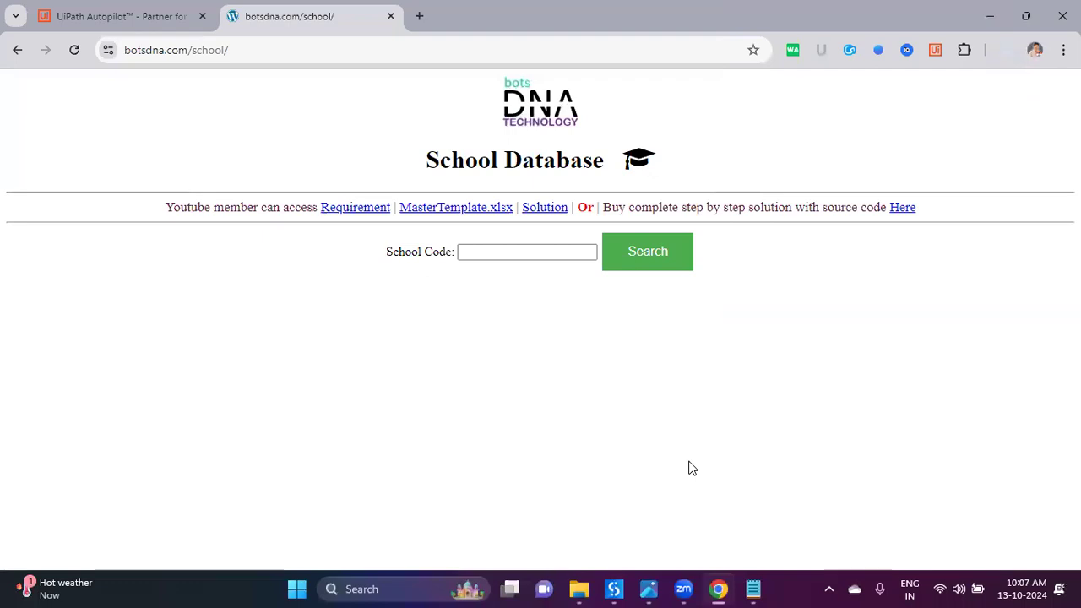
{"action": "left_click", "coordinate": [390, 15]}
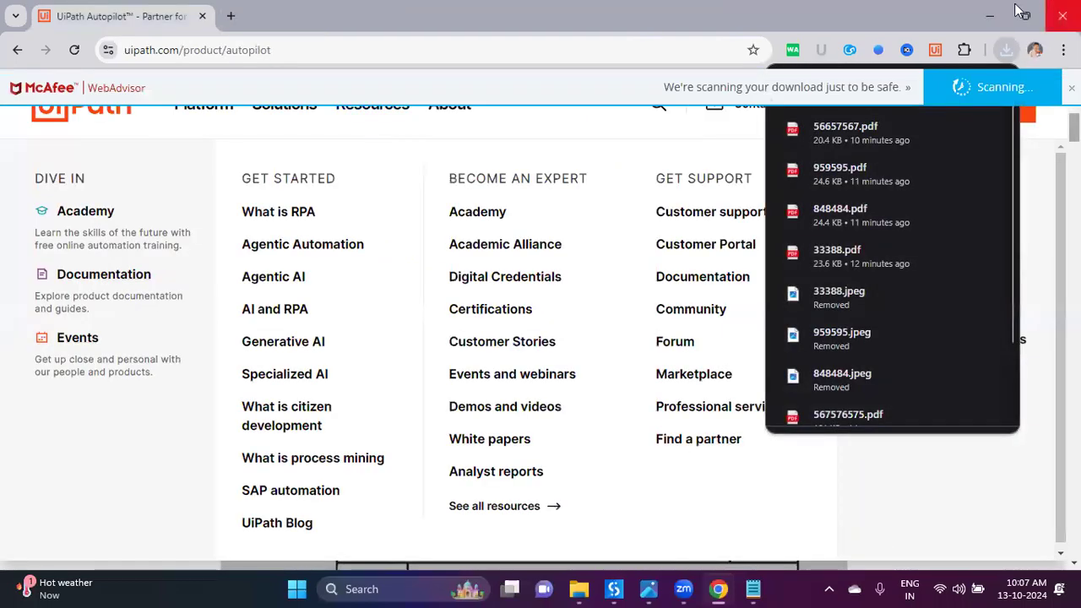
Step: Open Master Template.xlsx from the desktop Autopilot folder in Excel
{"action": "key", "text": "alt+Tab"}
{"action": "key", "text": "super+d"}
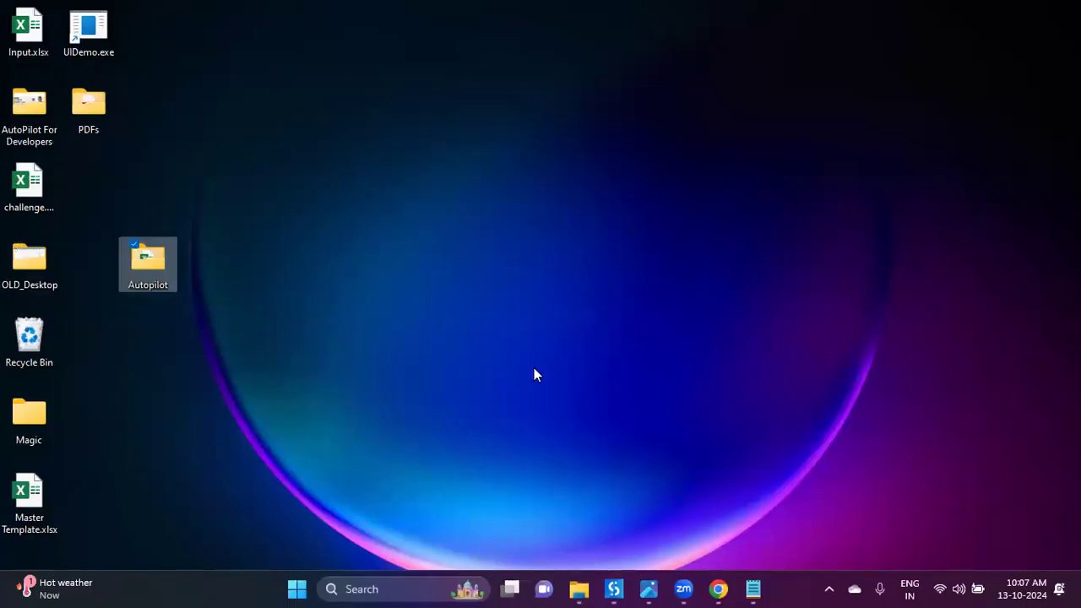
{"action": "double_click", "coordinate": [160, 263]}
{"action": "left_click", "coordinate": [229, 144]}
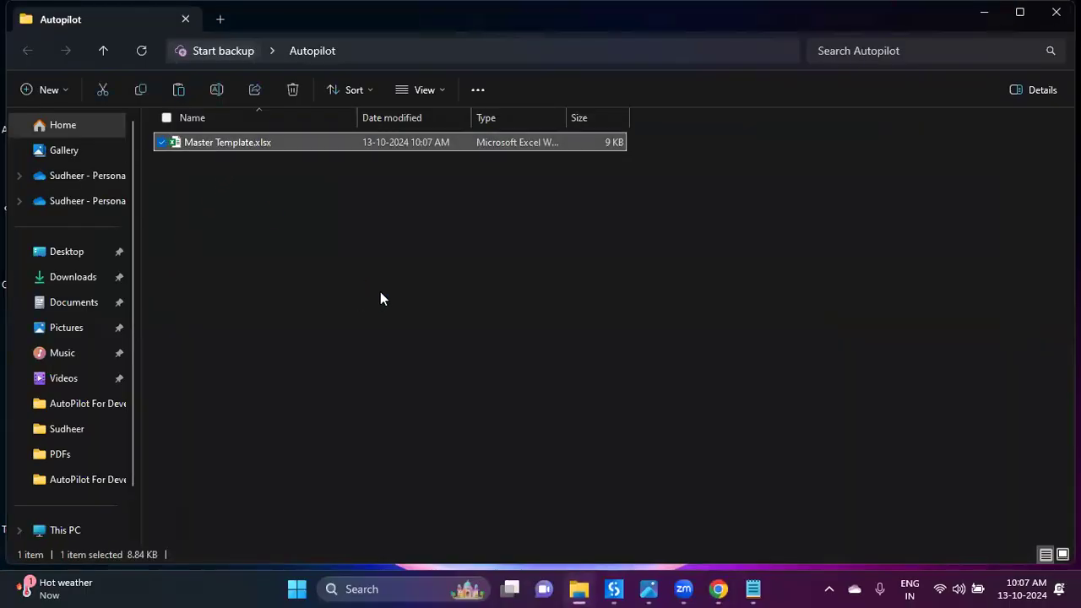
{"action": "key", "text": "Return"}
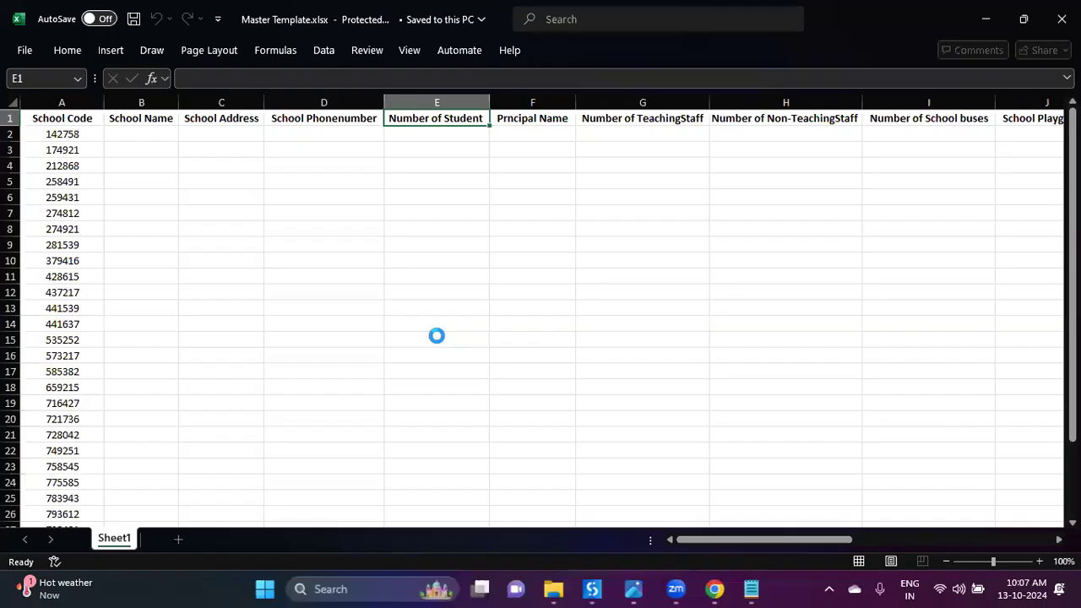
Step: Enable editing of the downloaded Master Template workbook and select its columns
{"action": "left_click_drag", "start_coordinate": [56, 158], "coordinate": [40, 519]}
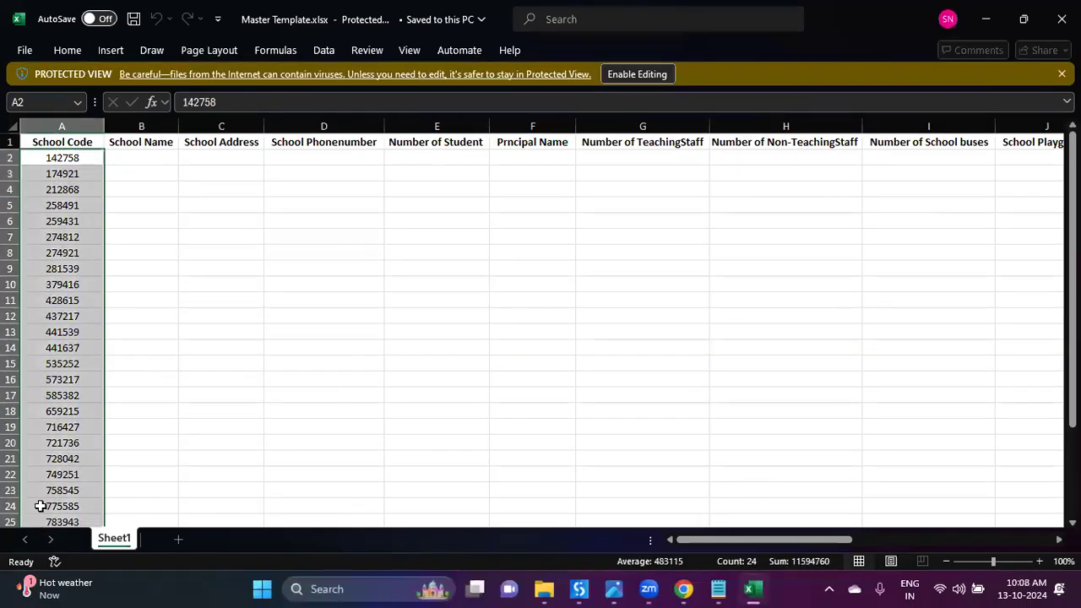
{"action": "left_click", "coordinate": [145, 126]}
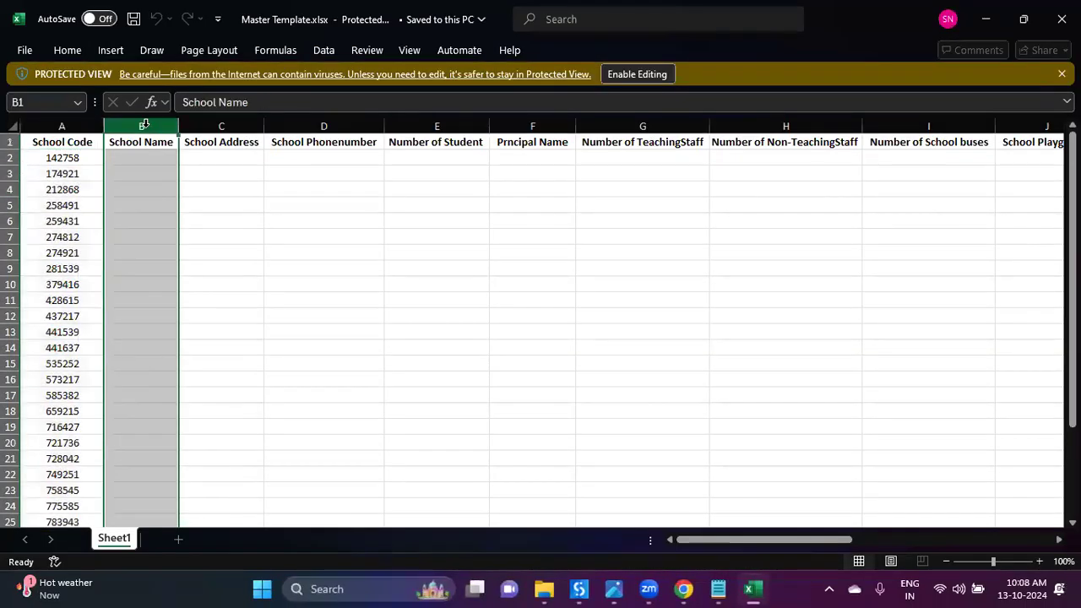
{"action": "key", "text": "ctrl+shift+Right"}
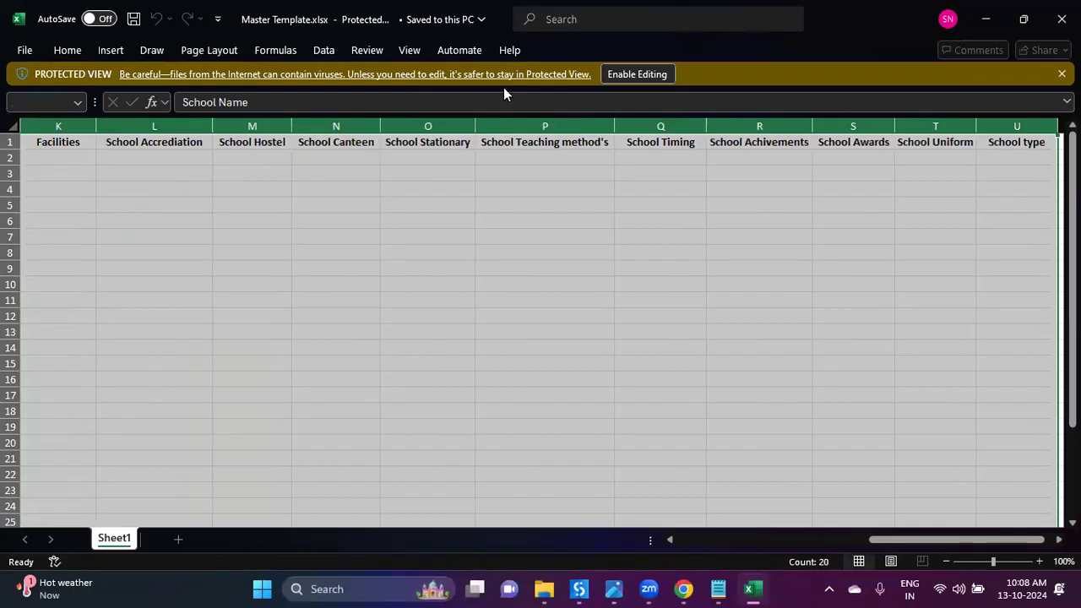
{"action": "left_click", "coordinate": [628, 74]}
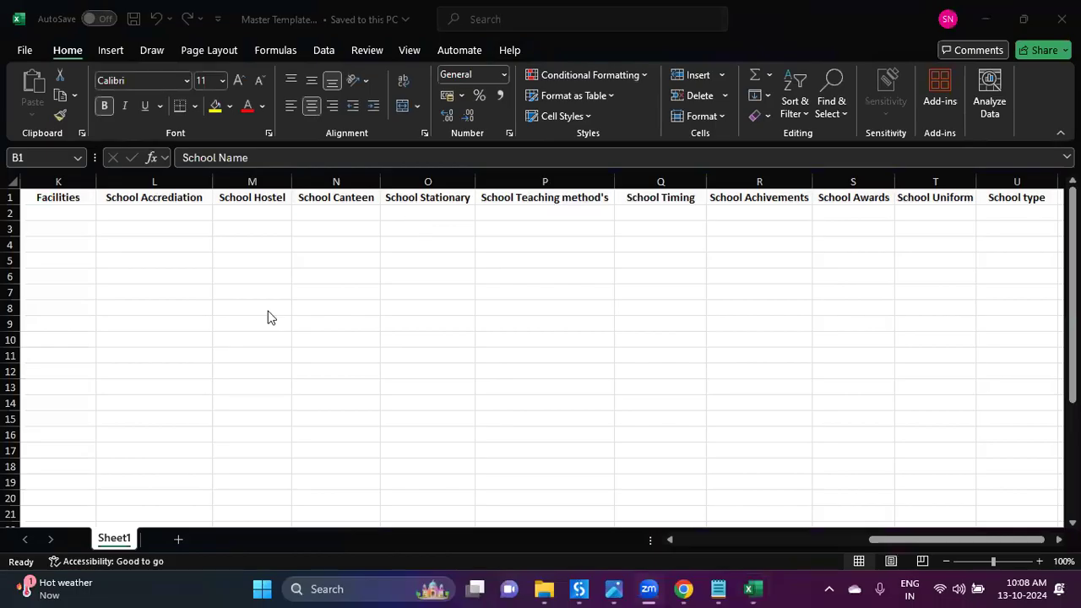
{"action": "left_click", "coordinate": [222, 264]}
{"action": "left_click", "coordinate": [193, 258]}
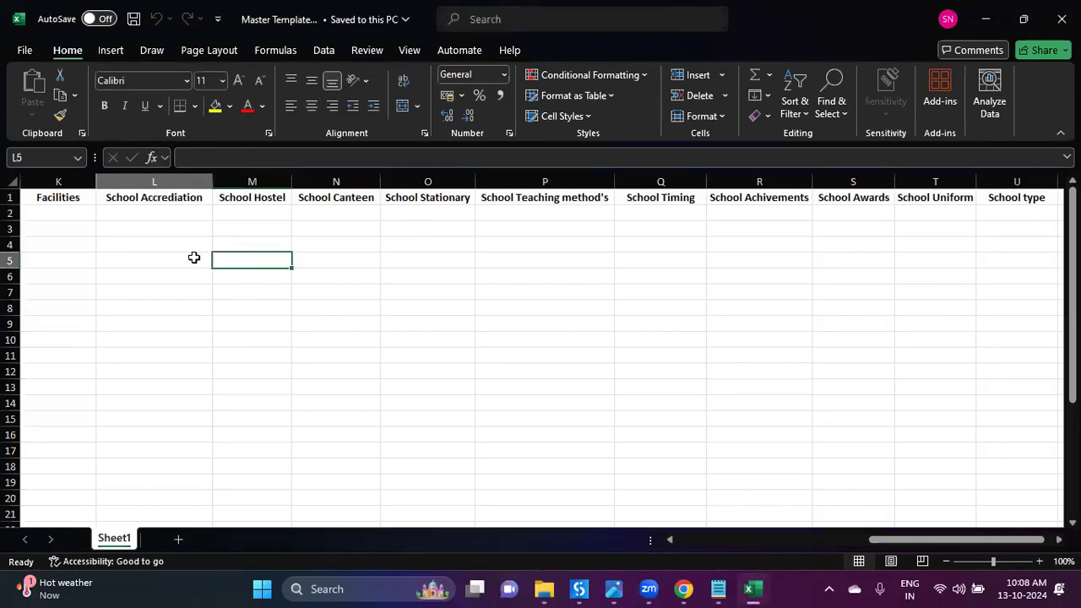
{"action": "key", "text": "ctrl+Home"}
Step: Delete every column from B onward, keeping only School Code, and save the workbook
{"action": "key", "text": "Right"}
{"action": "key", "text": "ctrl+shift+Right"}
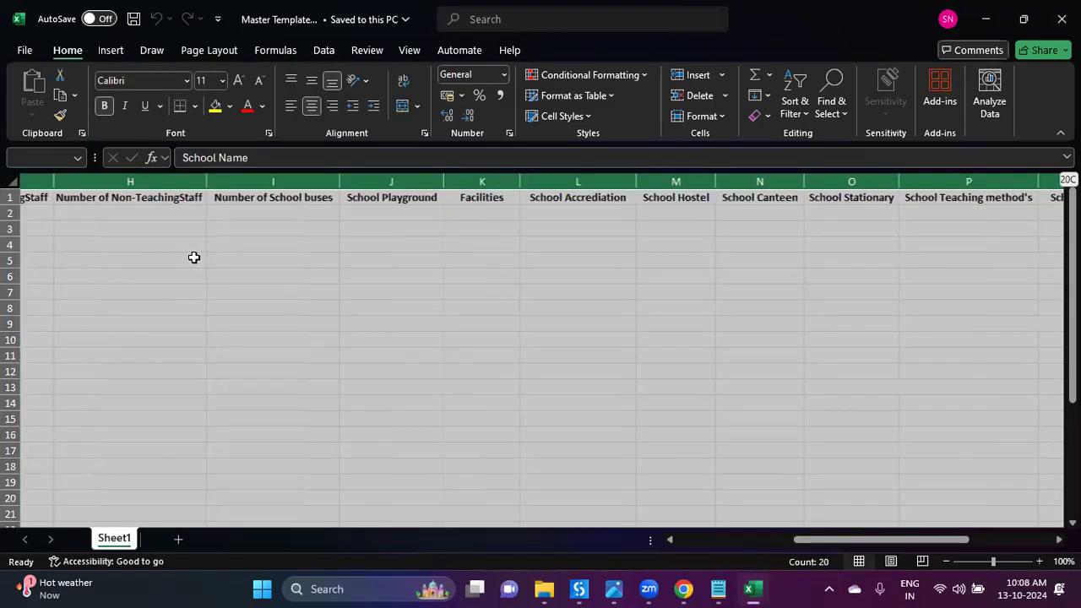
{"action": "key", "text": "ctrl+space"}
{"action": "key", "text": "ctrl+minus"}
{"action": "left_click", "coordinate": [194, 276]}
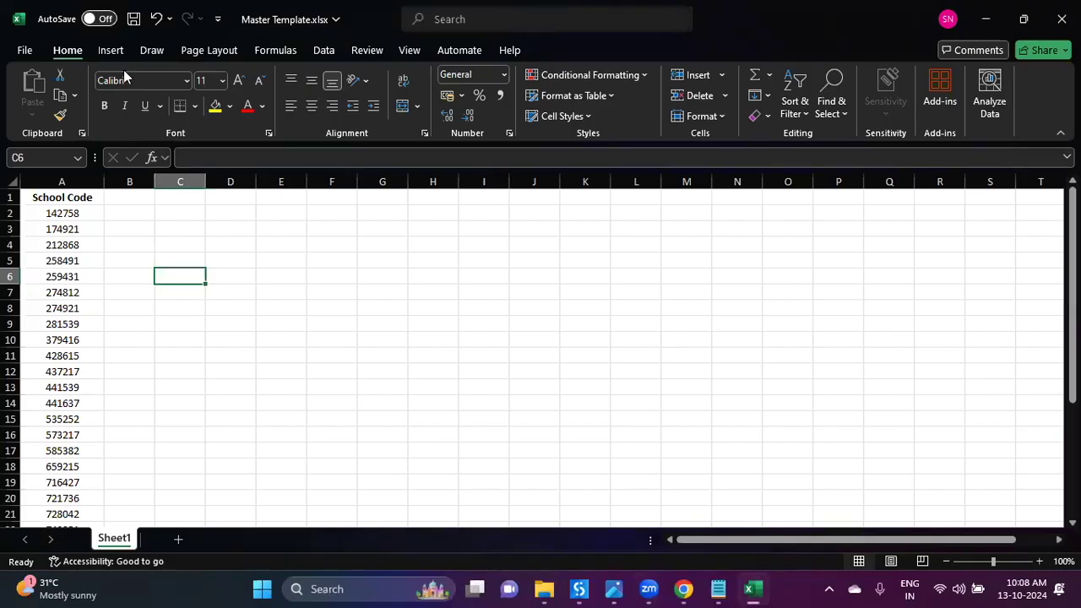
{"action": "left_click", "coordinate": [133, 18]}
{"action": "left_click", "coordinate": [144, 241]}
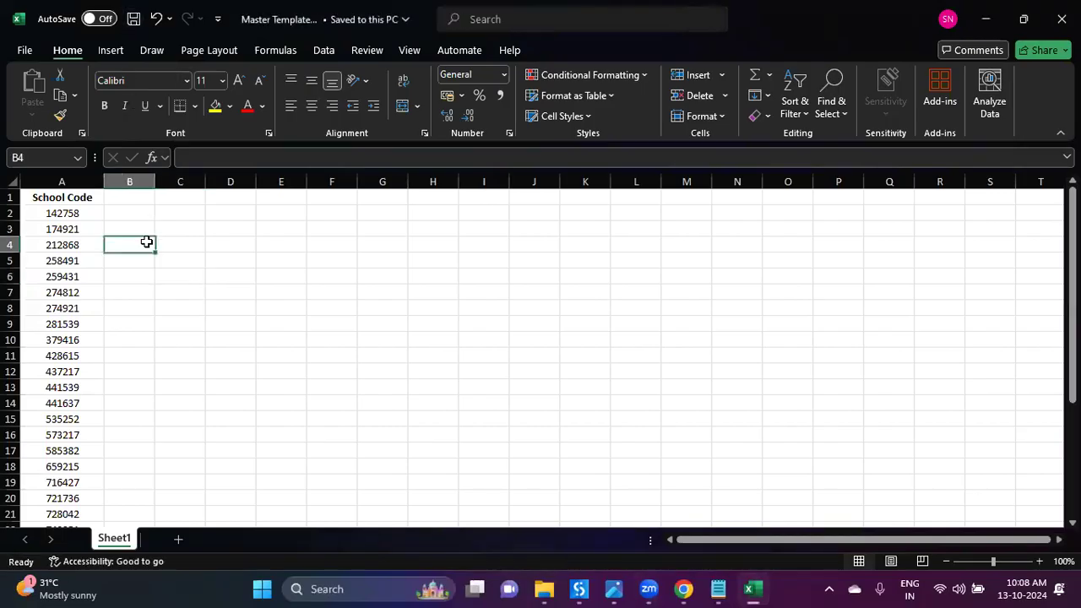
{"action": "key", "text": "ctrl+Home"}
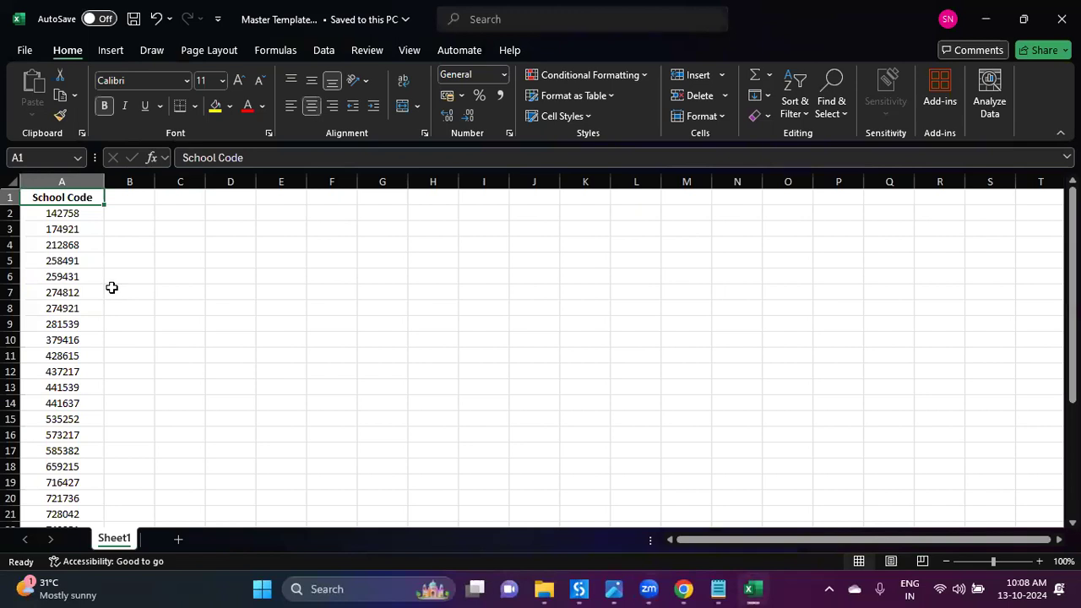
{"action": "left_click", "coordinate": [544, 589]}
Step: Create a folder named 142758 in Autopilot by pasting the first school code
{"action": "left_click", "coordinate": [389, 247]}
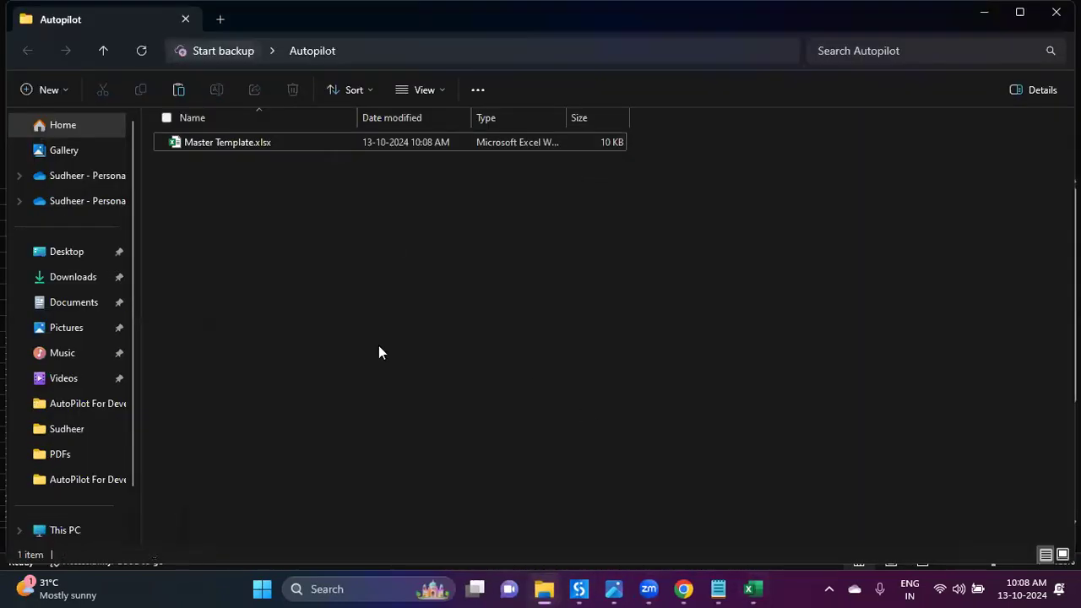
{"action": "key", "text": "alt+Tab"}
{"action": "key", "text": "Down"}
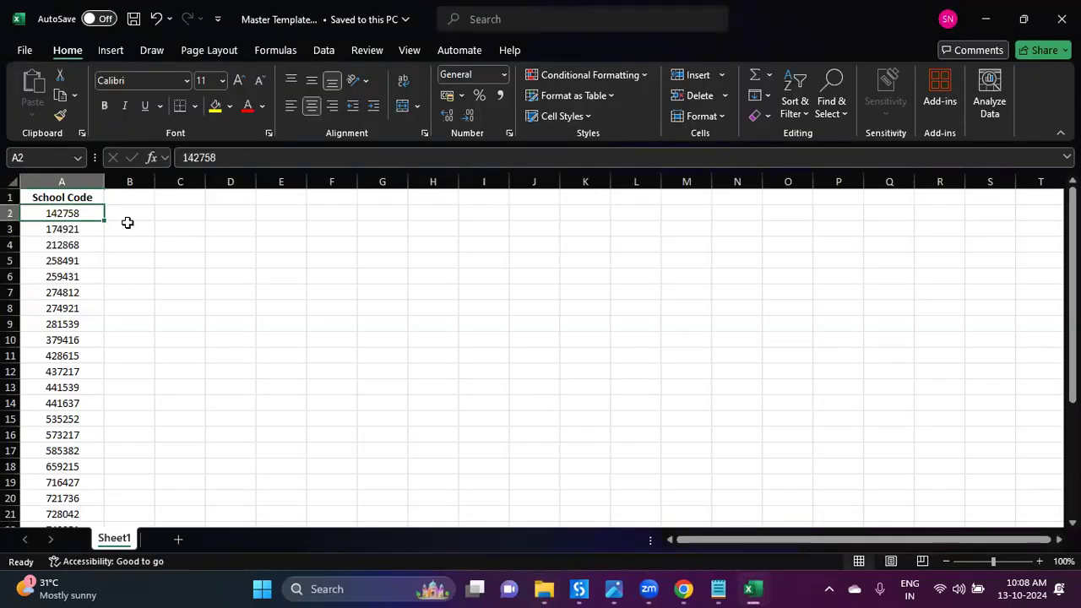
{"action": "key", "text": "ctrl+c"}
{"action": "left_click", "coordinate": [544, 589]}
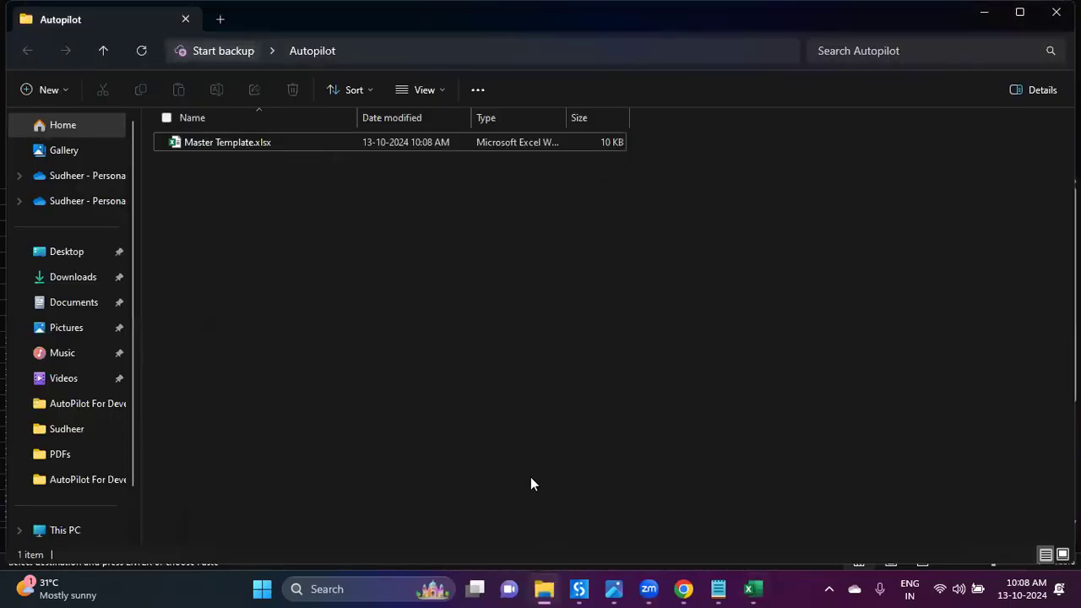
{"action": "key", "text": "ctrl+shift+n"}
{"action": "key", "text": "ctrl+v"}
{"action": "key", "text": "Return"}
Step: Create a second folder named 174921 from the next school code
{"action": "key", "text": "ctrl+shift+n"}
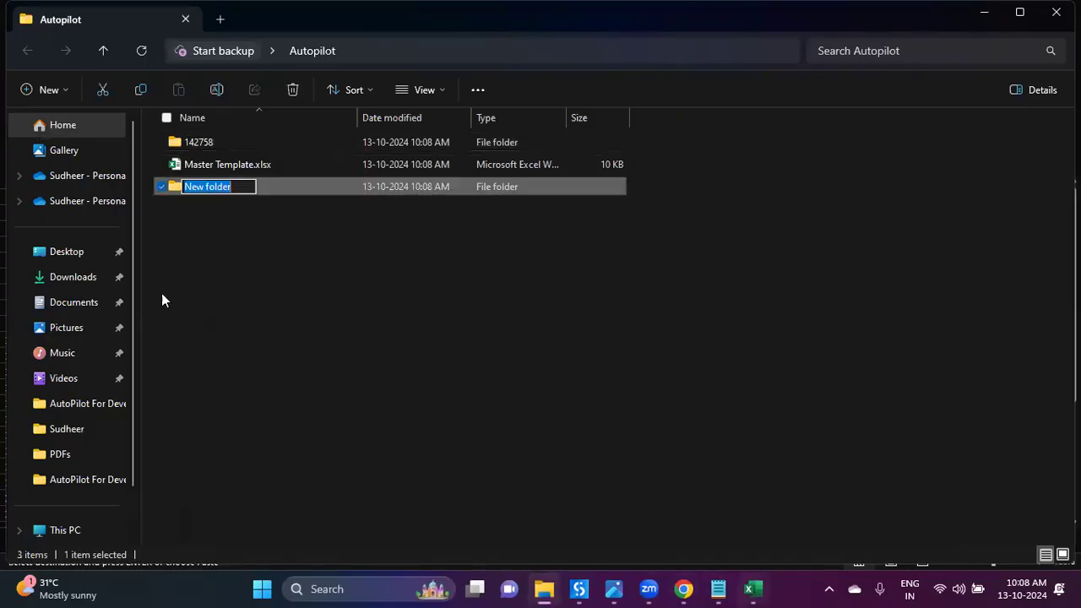
{"action": "key", "text": "alt+Tab"}
{"action": "left_click", "coordinate": [101, 232]}
{"action": "key", "text": "ctrl+c"}
{"action": "key", "text": "alt+Tab"}
{"action": "left_click", "coordinate": [544, 589]}
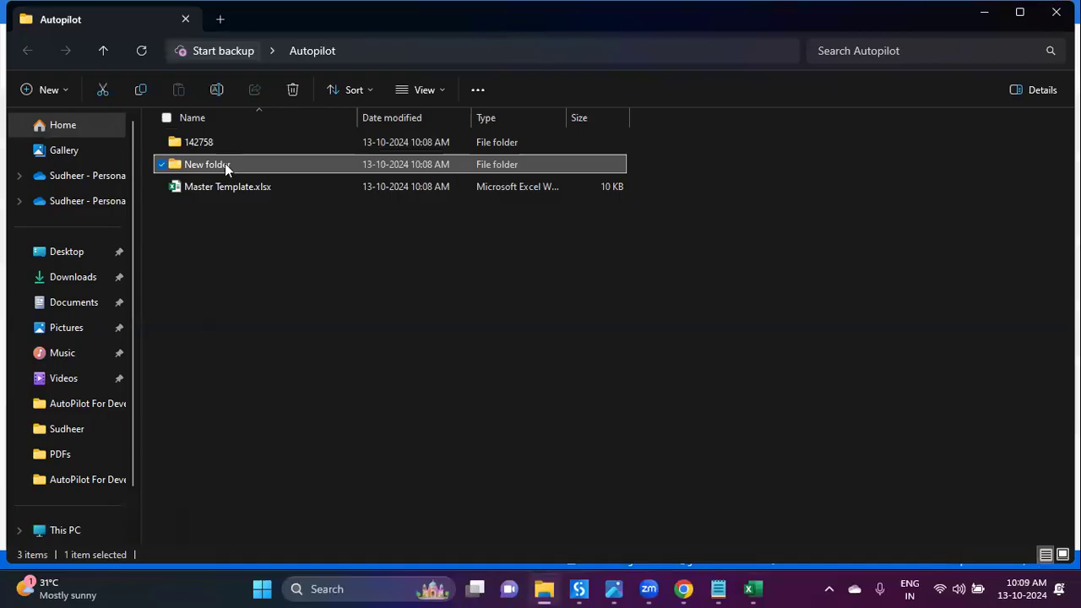
{"action": "key", "text": "F2"}
{"action": "key", "text": "ctrl+v"}
{"action": "key", "text": "Return"}
{"action": "left_click", "coordinate": [319, 255]}
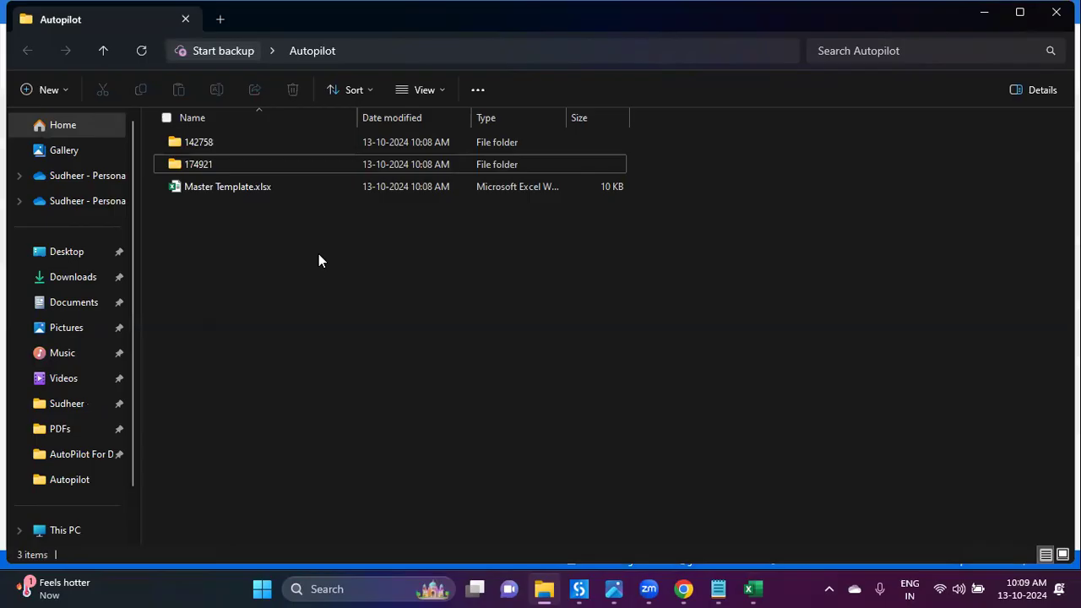
Step: Delete the test folders 142758 and 174921
{"action": "left_click", "coordinate": [303, 142]}
{"action": "key", "text": "shift+Down"}
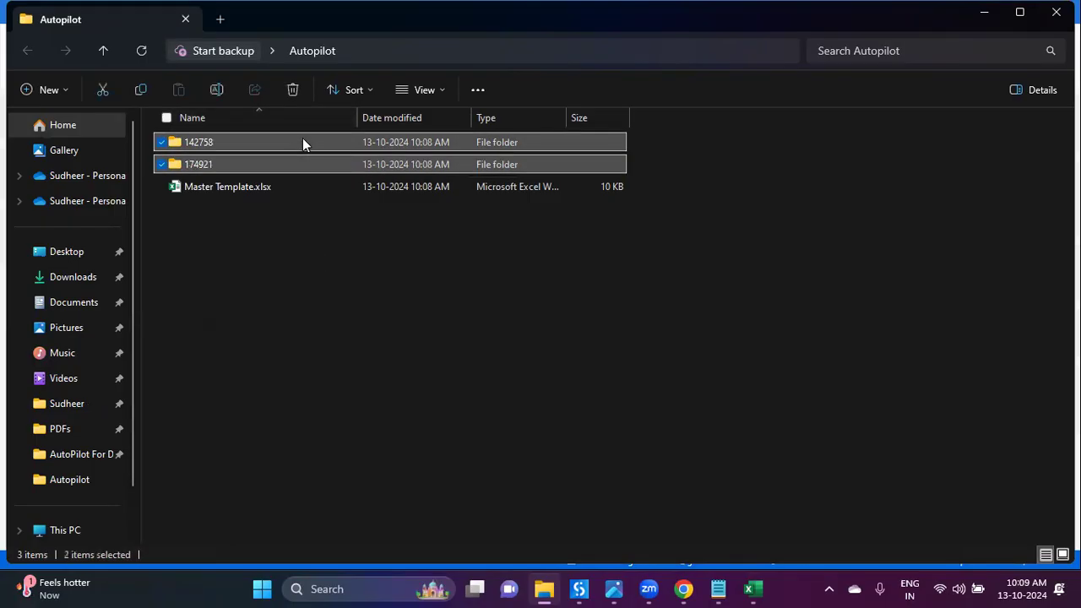
{"action": "key", "text": "Delete"}
{"action": "left_click", "coordinate": [581, 589]}
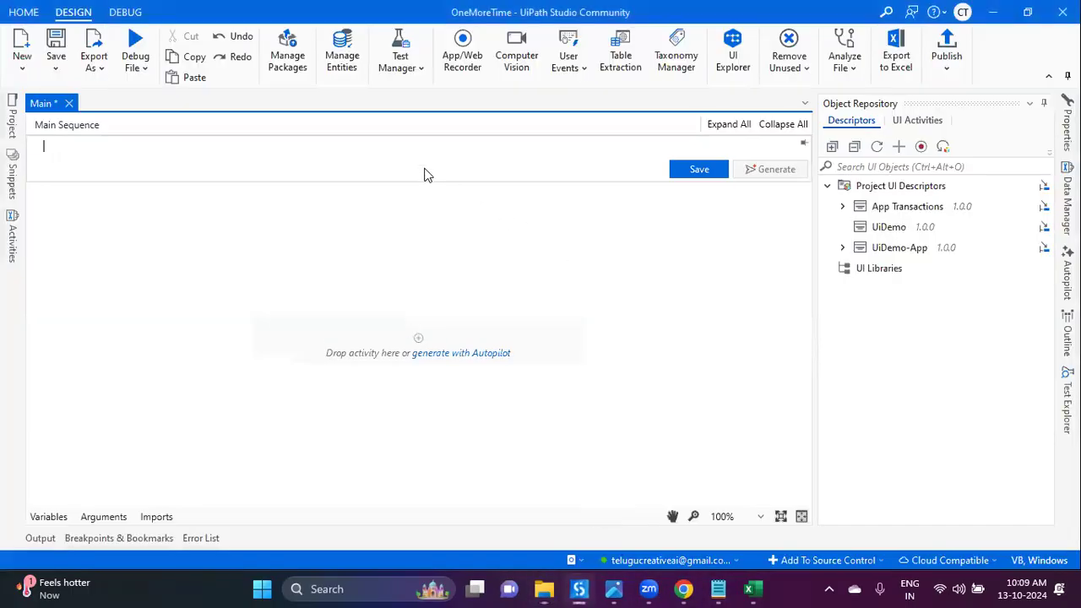
Step: Start the Autopilot prompt with 'Read' followed by the copied path of Master Template.xlsx
{"action": "left_click", "coordinate": [370, 151]}
{"action": "type", "text": "Read"}
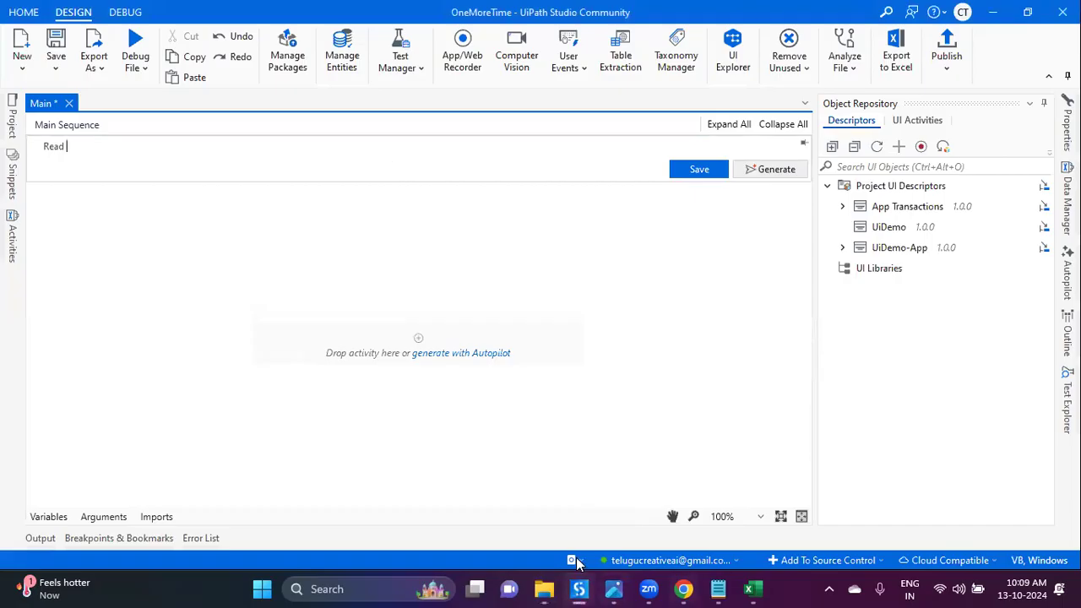
{"action": "left_click", "coordinate": [544, 588]}
{"action": "right_click", "coordinate": [248, 145]}
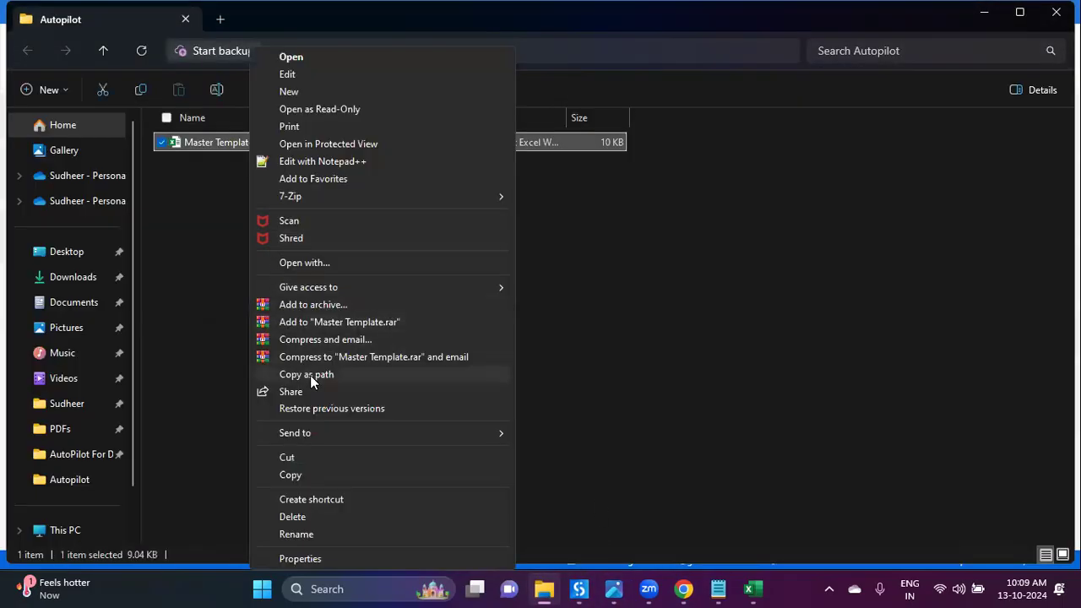
{"action": "left_click", "coordinate": [310, 375]}
{"action": "left_click", "coordinate": [595, 590]}
{"action": "key", "text": "ctrl+v"}
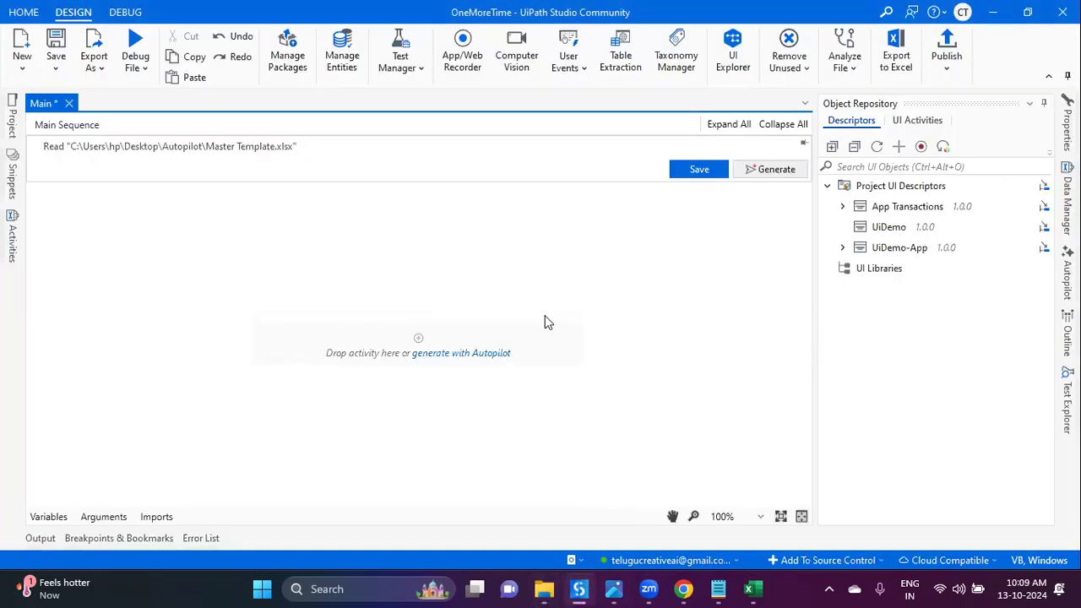
Step: Finish the prompt with "from Sheet1 each 'School Code creae folder for each school code" and generate
{"action": "type", "text": "from Sheet1 each S"}
{"action": "key", "text": "BackSpace"}
{"action": "type", "text": "'School Code"}
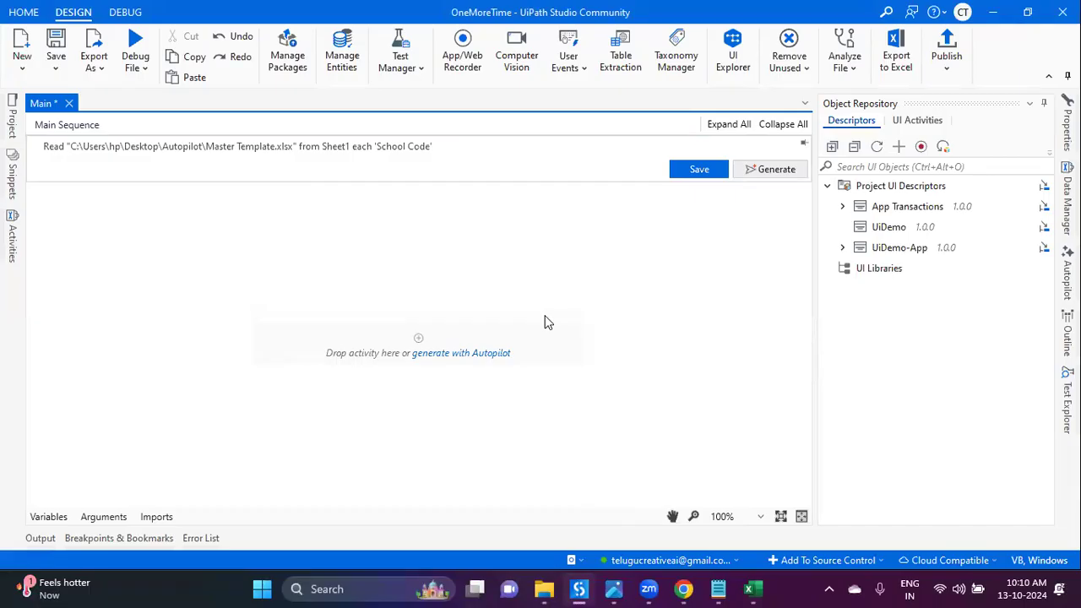
{"action": "left_click", "coordinate": [749, 589]}
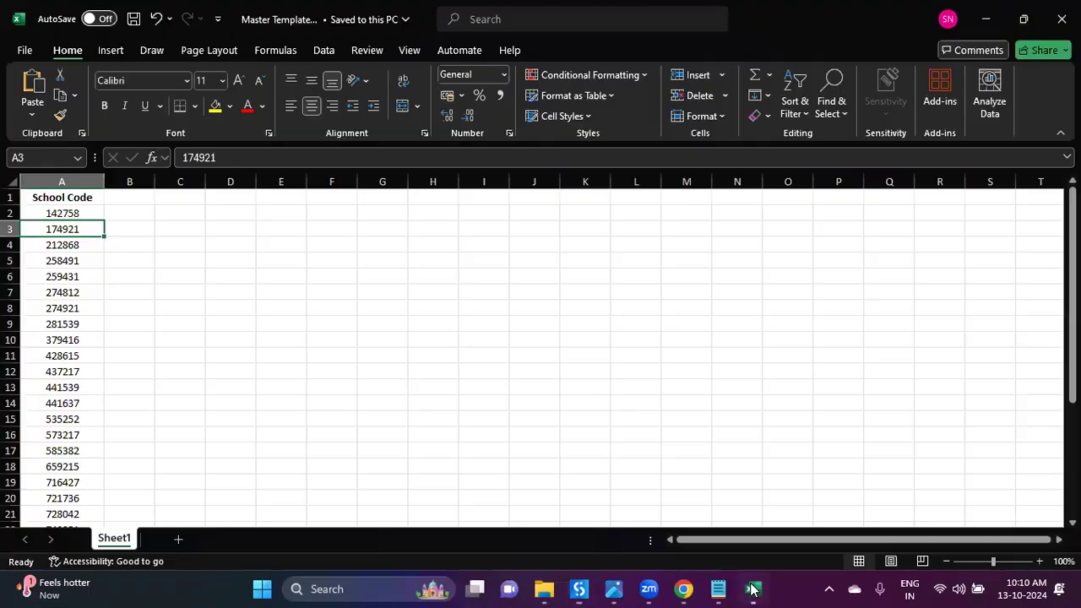
{"action": "left_click", "coordinate": [88, 199]}
{"action": "left_click", "coordinate": [580, 589]}
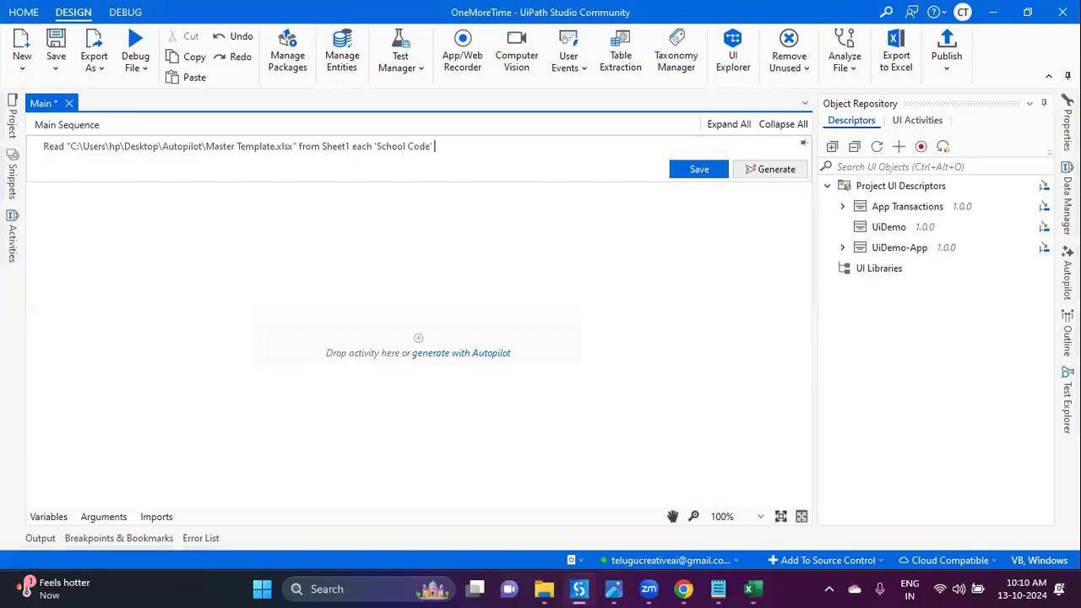
{"action": "type", "text": "creae folder for each school code"}
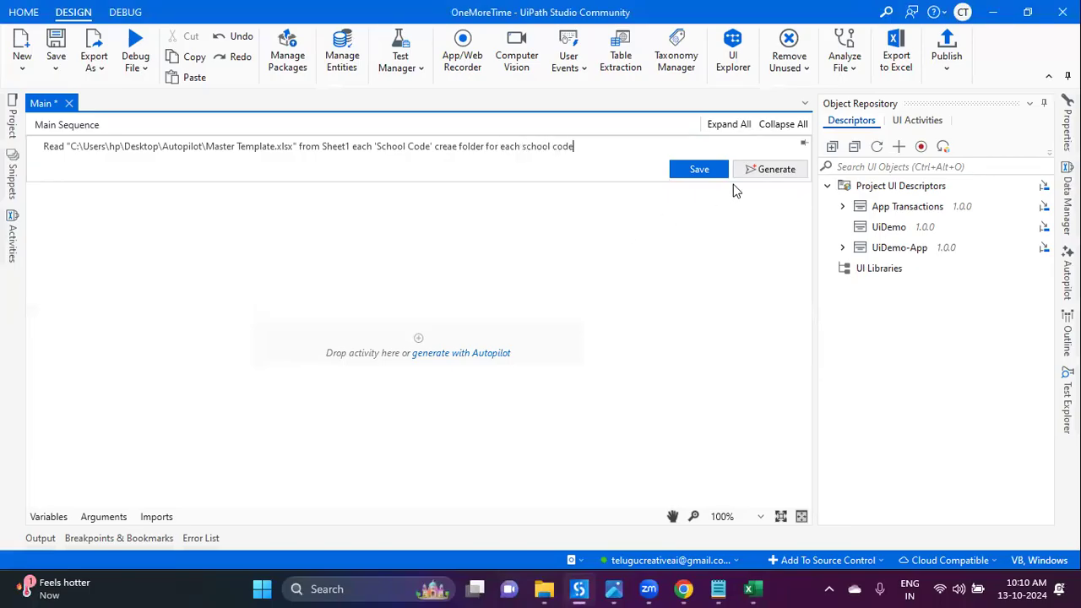
{"action": "left_click", "coordinate": [754, 172]}
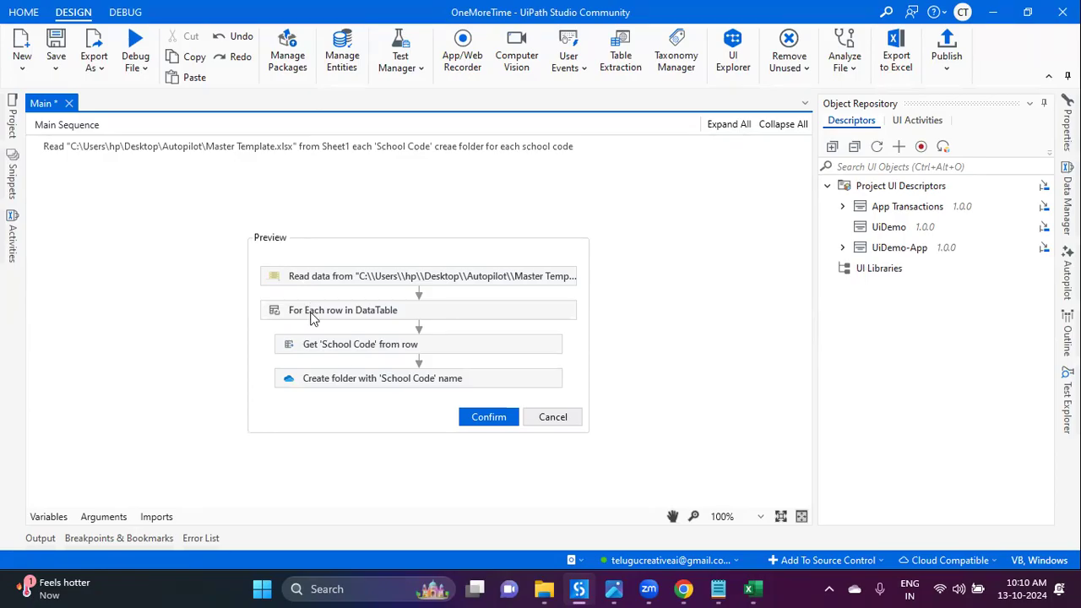
Step: Confirm the previewed Read data, For Each row and Get 'School Code' sequence into Main
{"action": "left_click", "coordinate": [486, 419]}
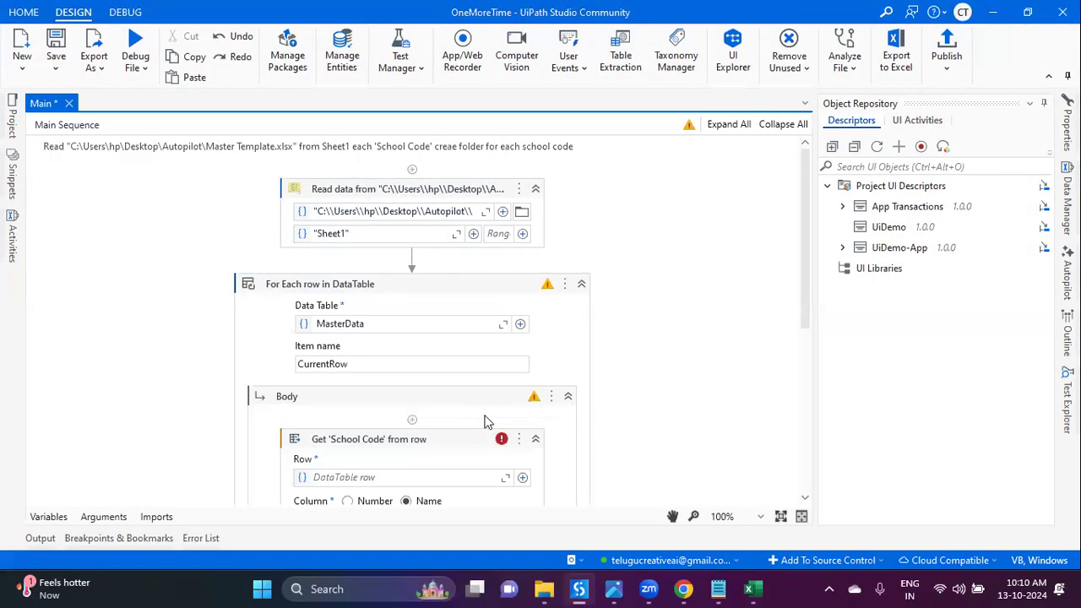
{"action": "left_click", "coordinate": [438, 194]}
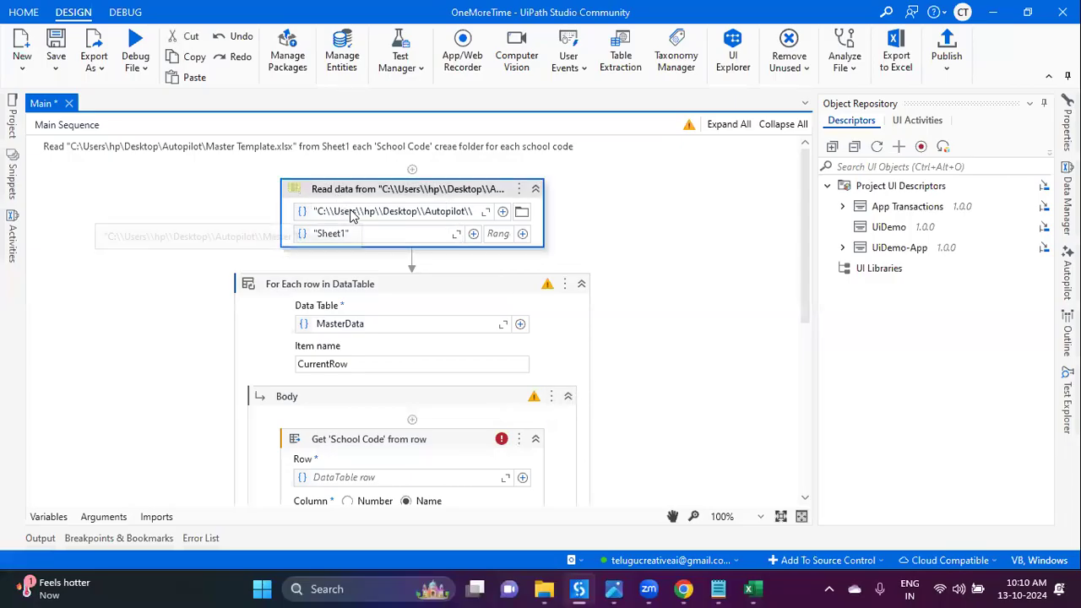
{"action": "left_click", "coordinate": [1068, 125]}
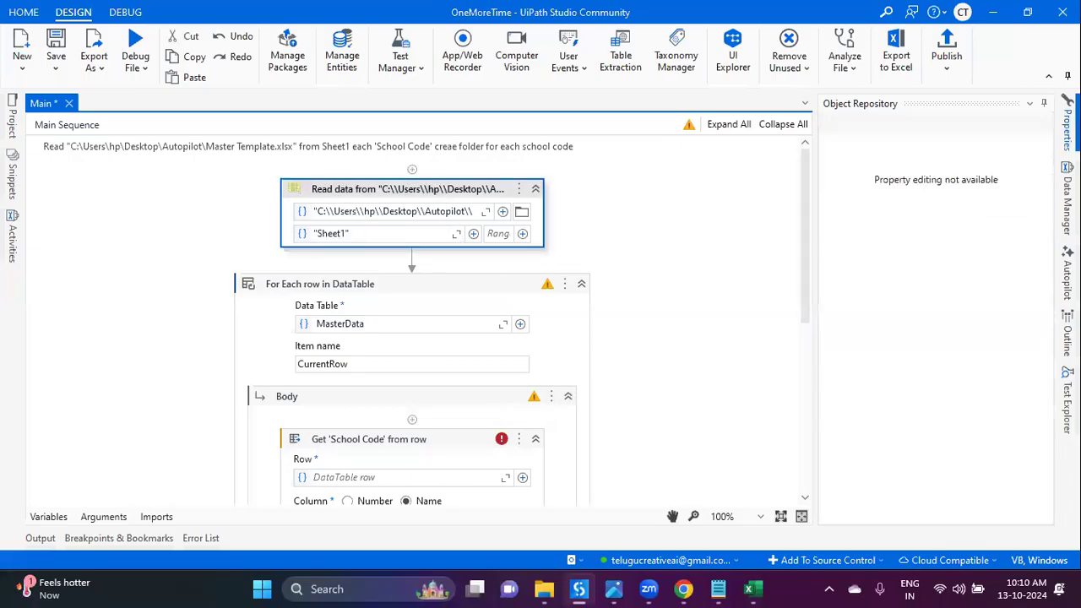
{"action": "left_click", "coordinate": [983, 382]}
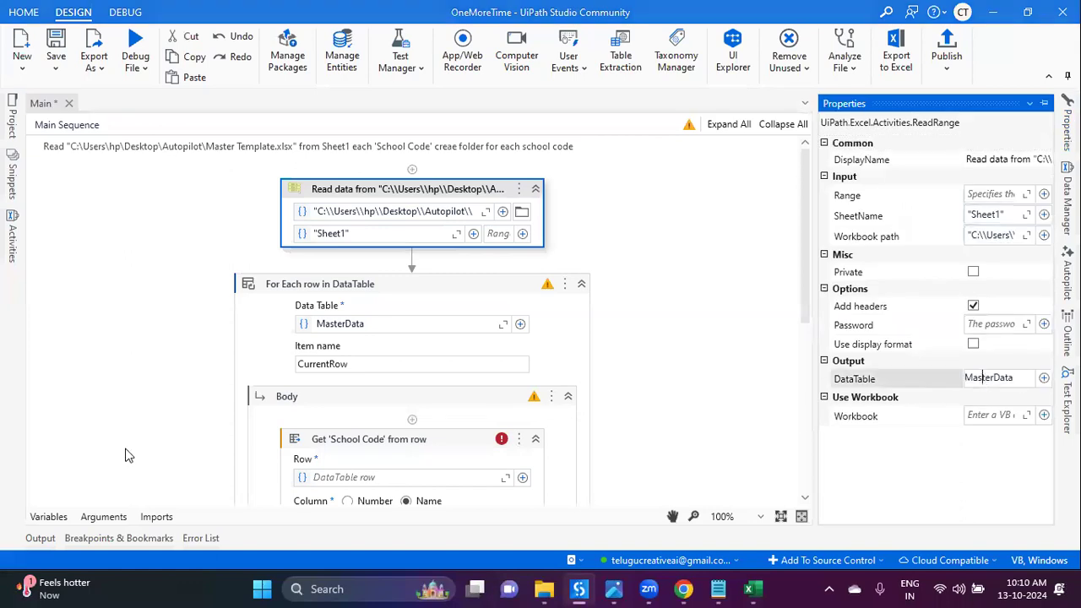
{"action": "left_click", "coordinate": [53, 525]}
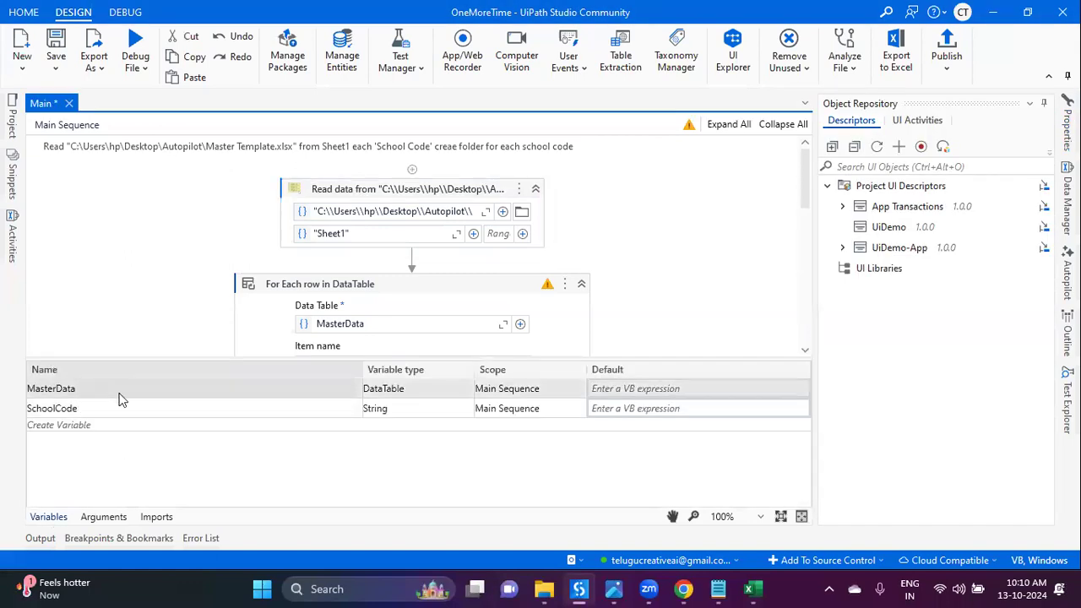
{"action": "left_click", "coordinate": [83, 405]}
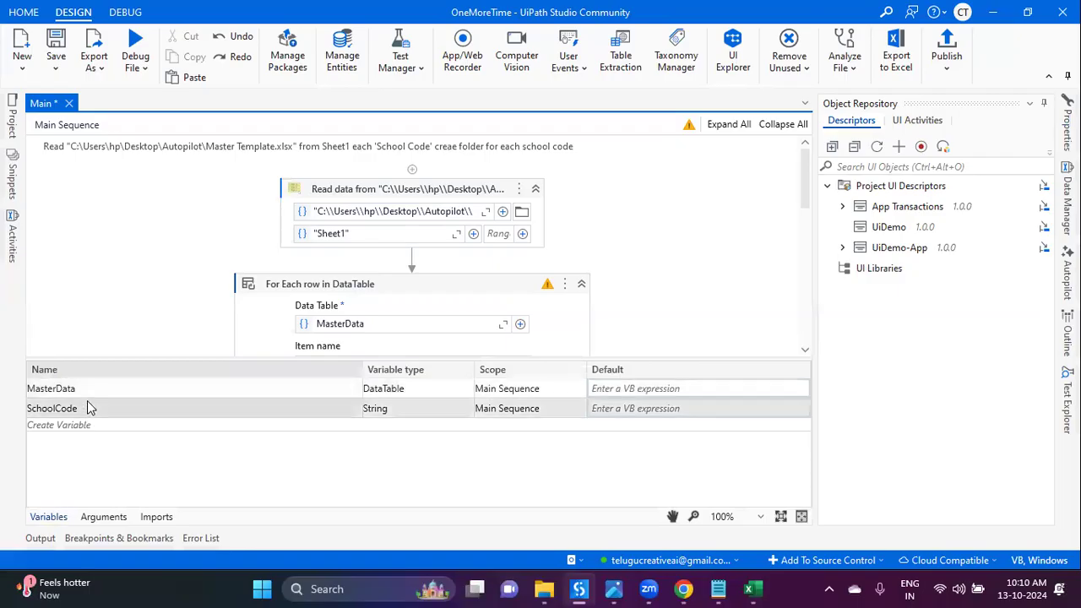
{"action": "left_click", "coordinate": [51, 519]}
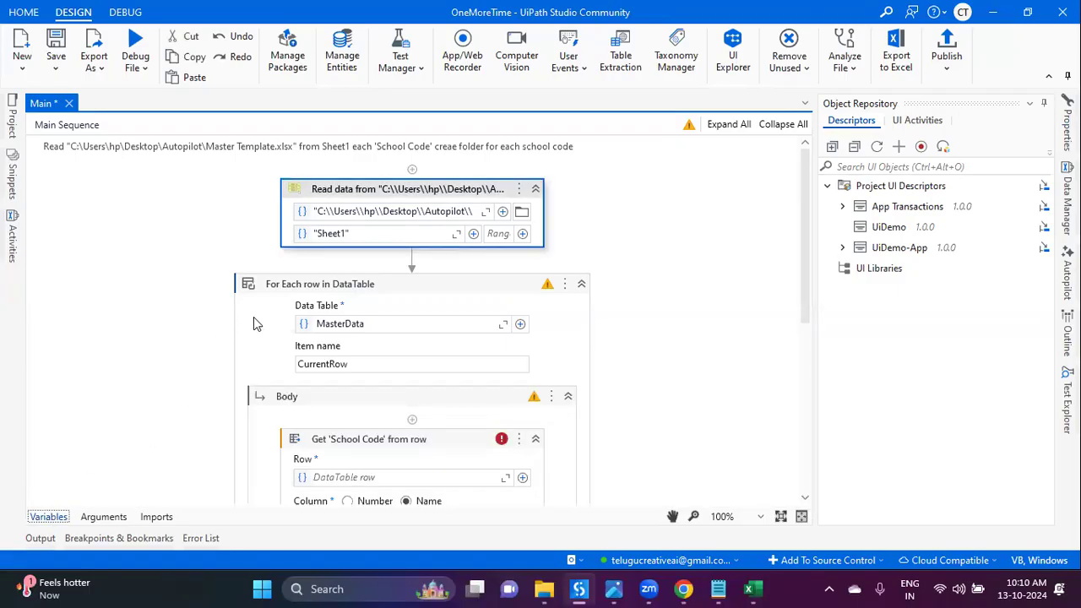
{"action": "scroll", "coordinate": [275, 355], "scroll_direction": "down", "scroll_amount": 2}
{"action": "scroll", "coordinate": [275, 355], "scroll_direction": "down", "scroll_amount": 5}
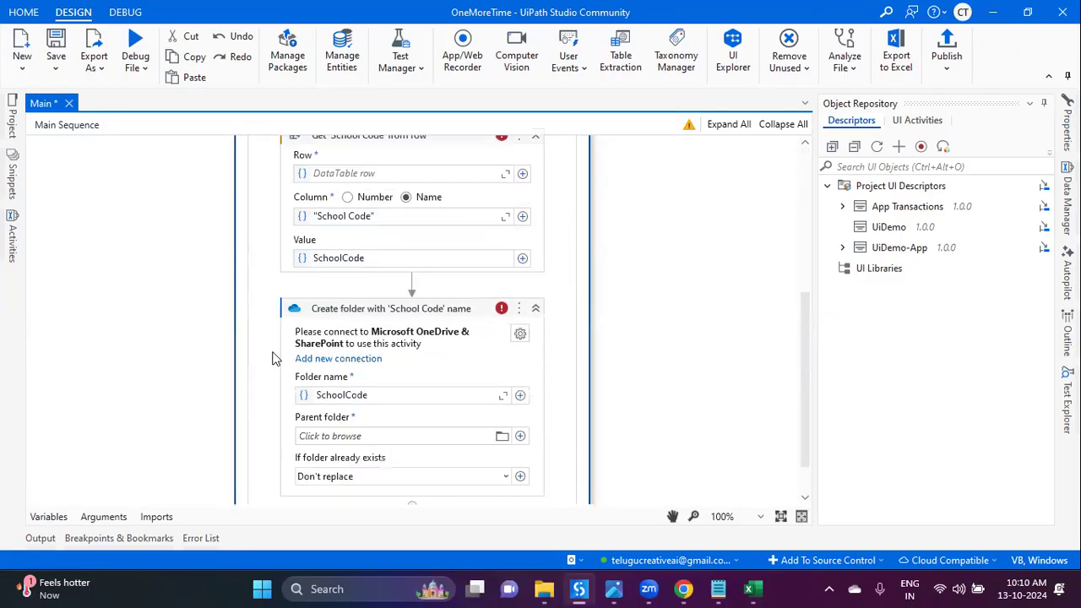
{"action": "scroll", "coordinate": [287, 370], "scroll_direction": "up", "scroll_amount": 3}
{"action": "scroll", "coordinate": [287, 370], "scroll_direction": "up", "scroll_amount": 1}
{"action": "scroll", "coordinate": [291, 363], "scroll_direction": "down", "scroll_amount": 4}
{"action": "left_click", "coordinate": [458, 323]}
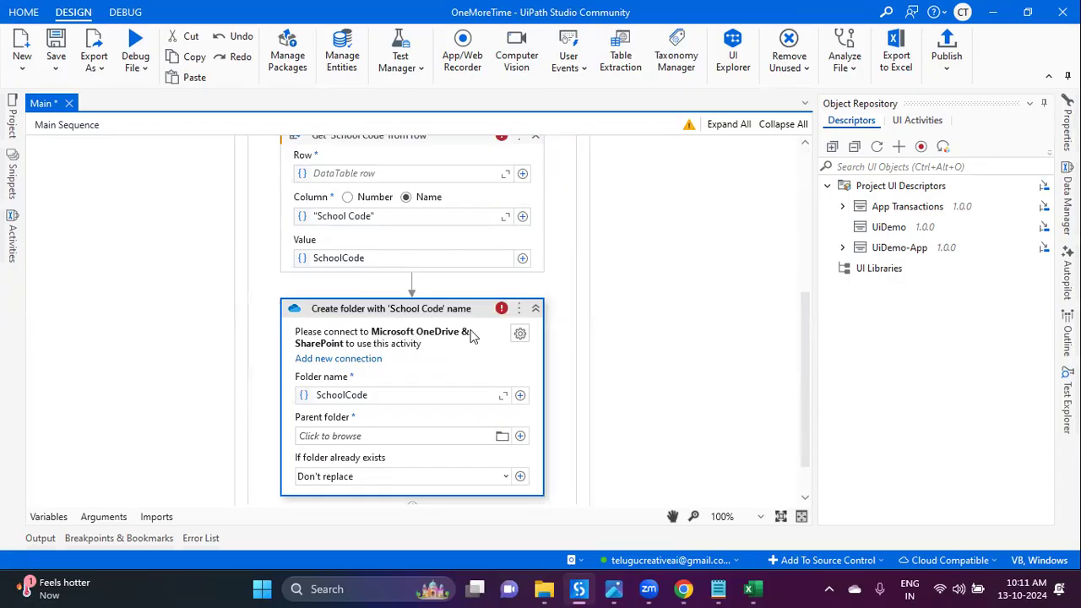
{"action": "scroll", "coordinate": [459, 338], "scroll_direction": "up", "scroll_amount": 6}
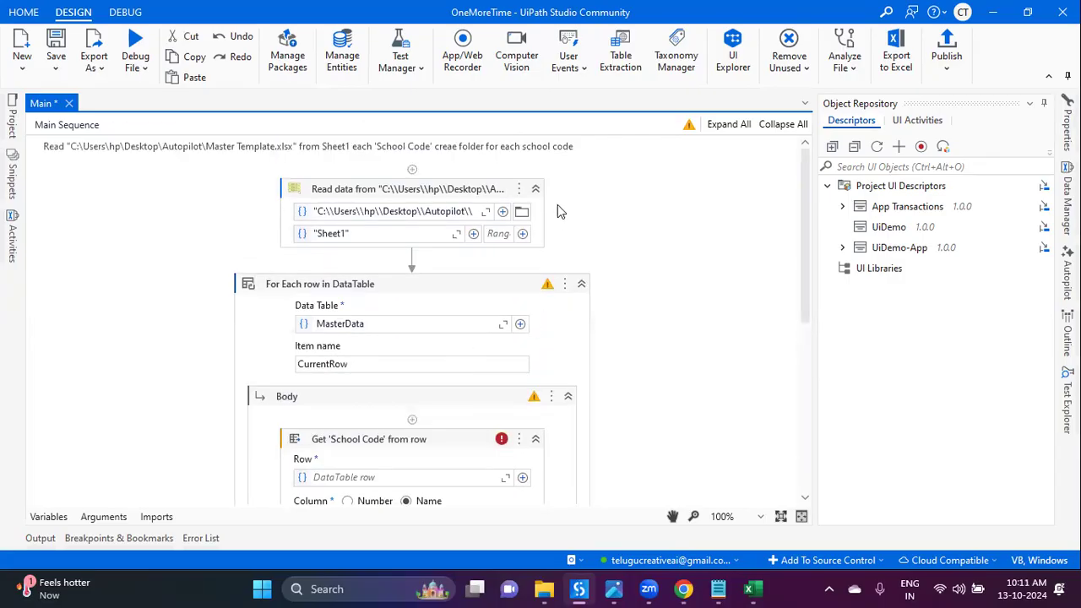
{"action": "left_click", "coordinate": [602, 153]}
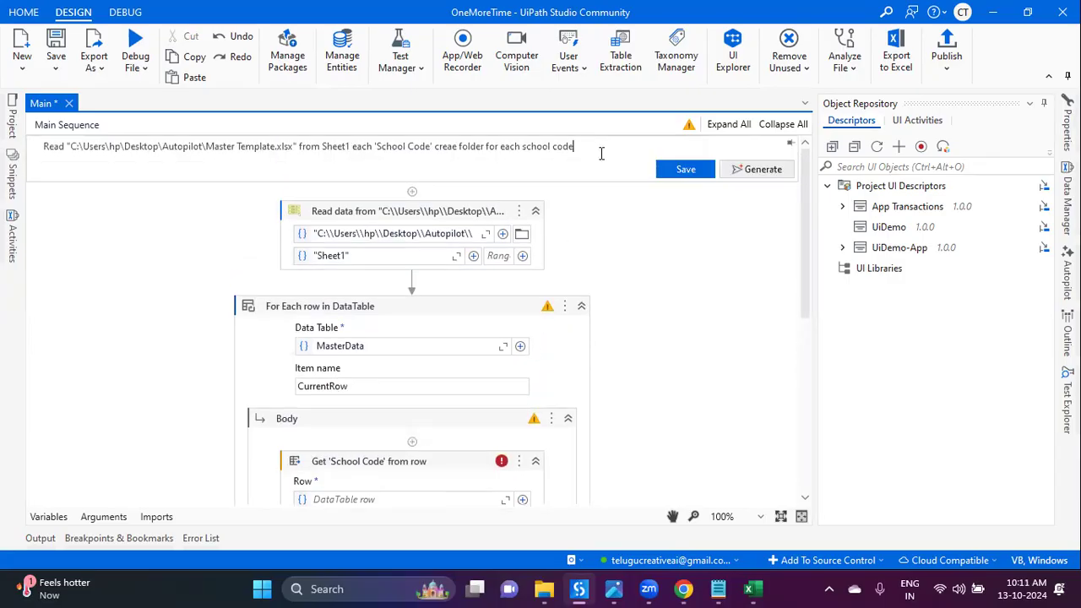
Step: Reword the Autopilot prompt to 'creae folder in local desktop for each school code'
{"action": "left_click", "coordinate": [485, 148]}
{"action": "type", "text": "in local d"}
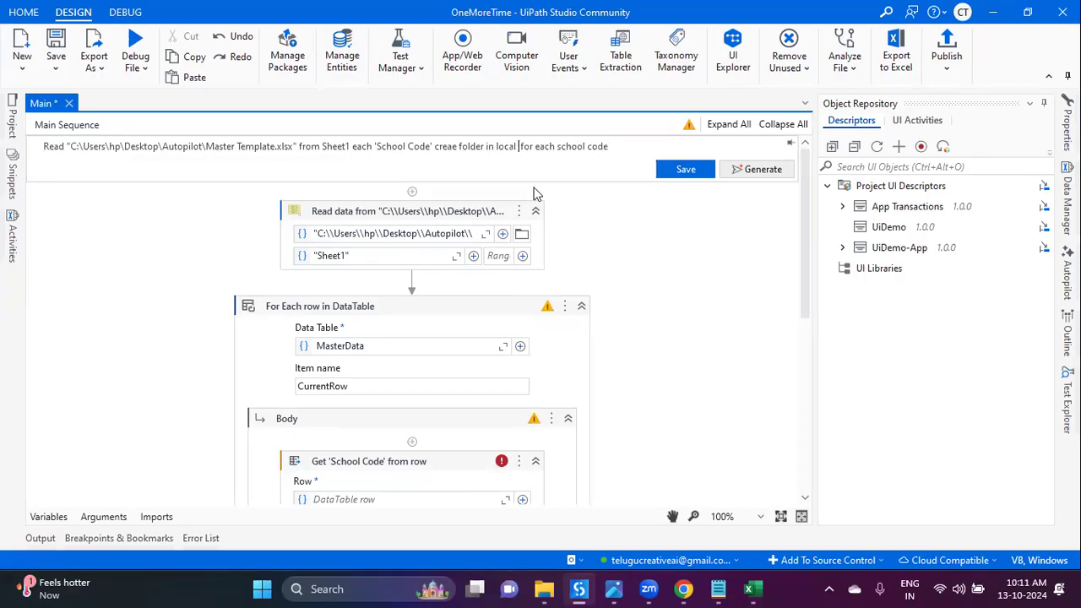
{"action": "type", "text": "rive"}
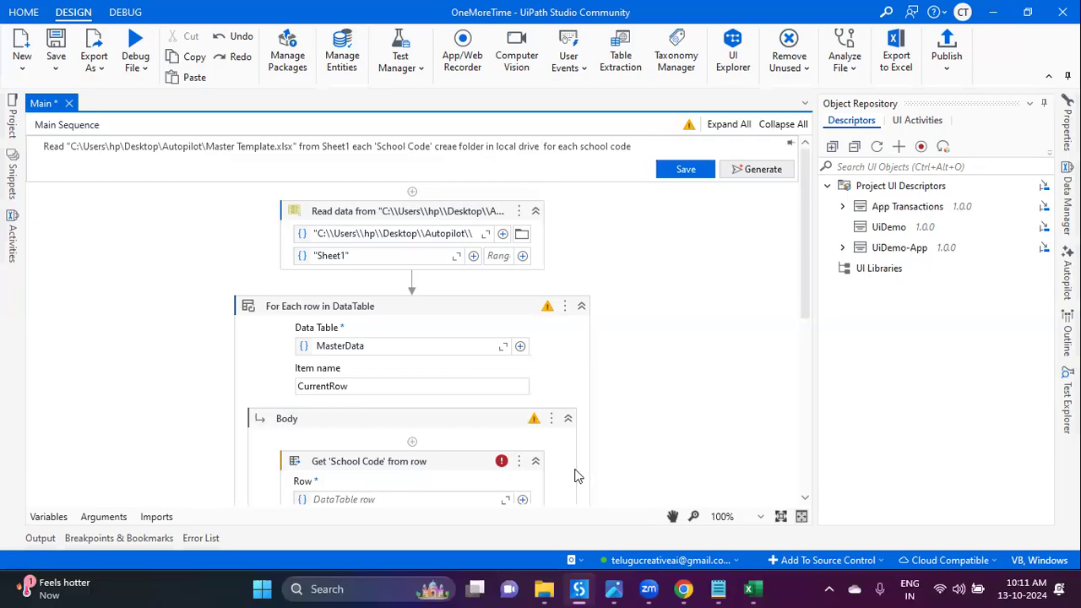
{"action": "left_click", "coordinate": [544, 588]}
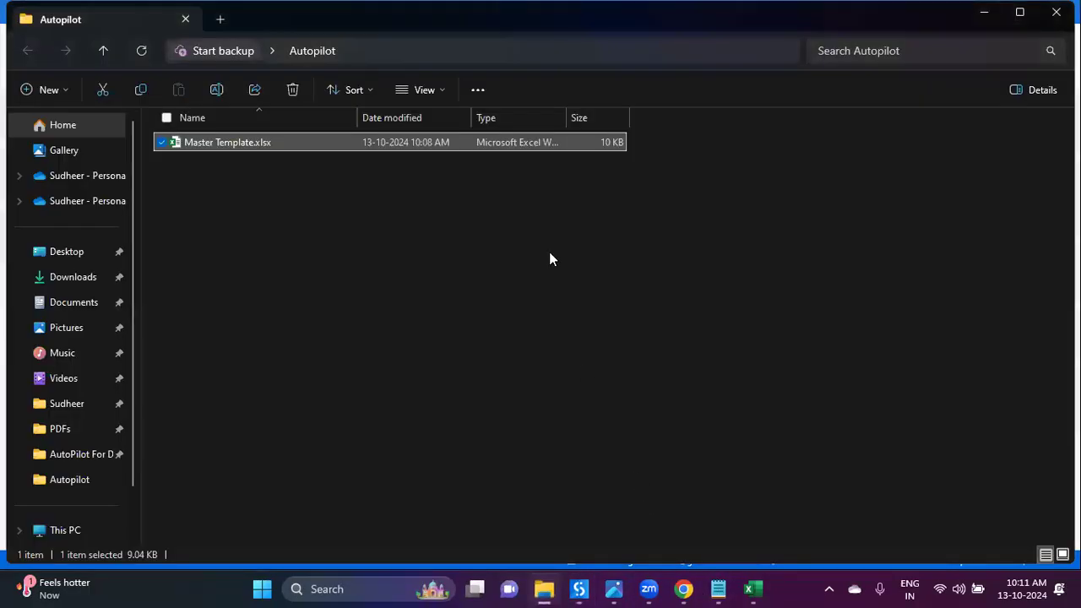
{"action": "left_click", "coordinate": [390, 56]}
{"action": "key", "text": "ctrl+c"}
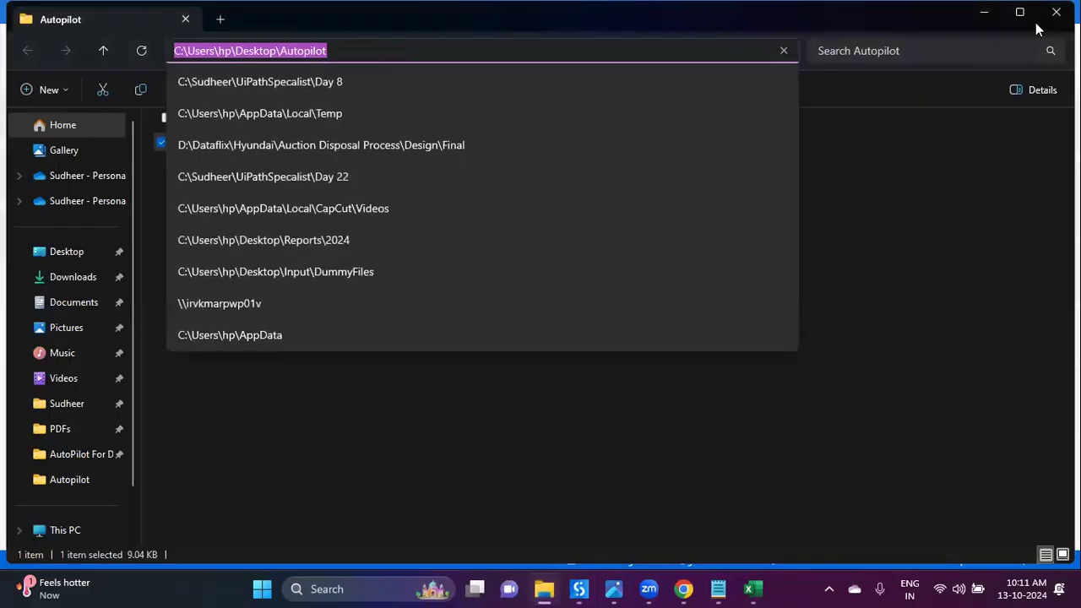
{"action": "key", "text": "alt+Tab"}
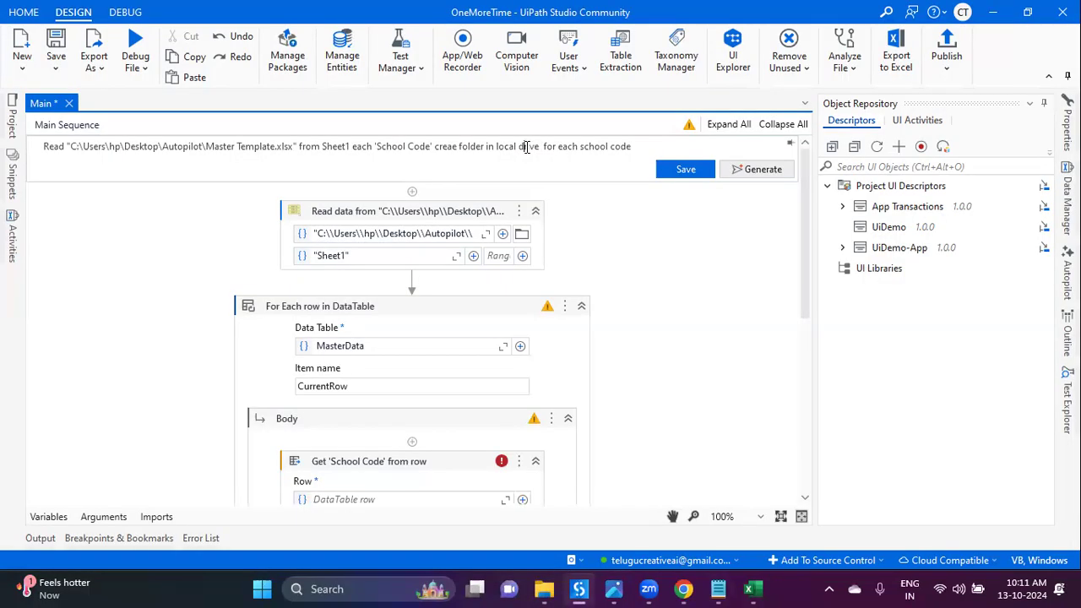
{"action": "type", "text": "desktop"}
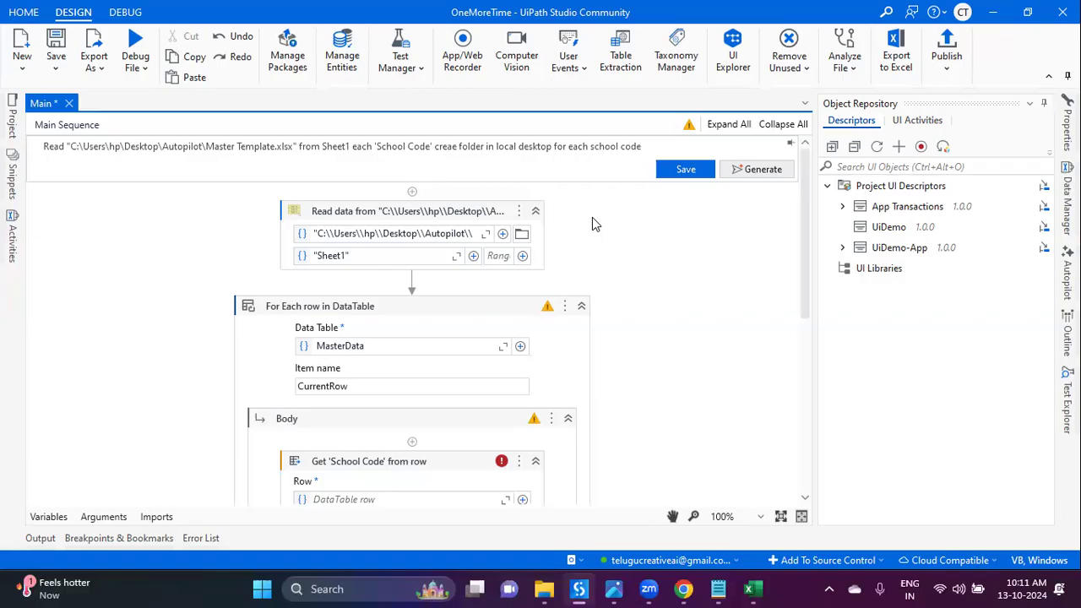
{"action": "left_click", "coordinate": [592, 224]}
Step: Regenerate the activities from the revised desktop prompt
{"action": "left_click", "coordinate": [714, 151]}
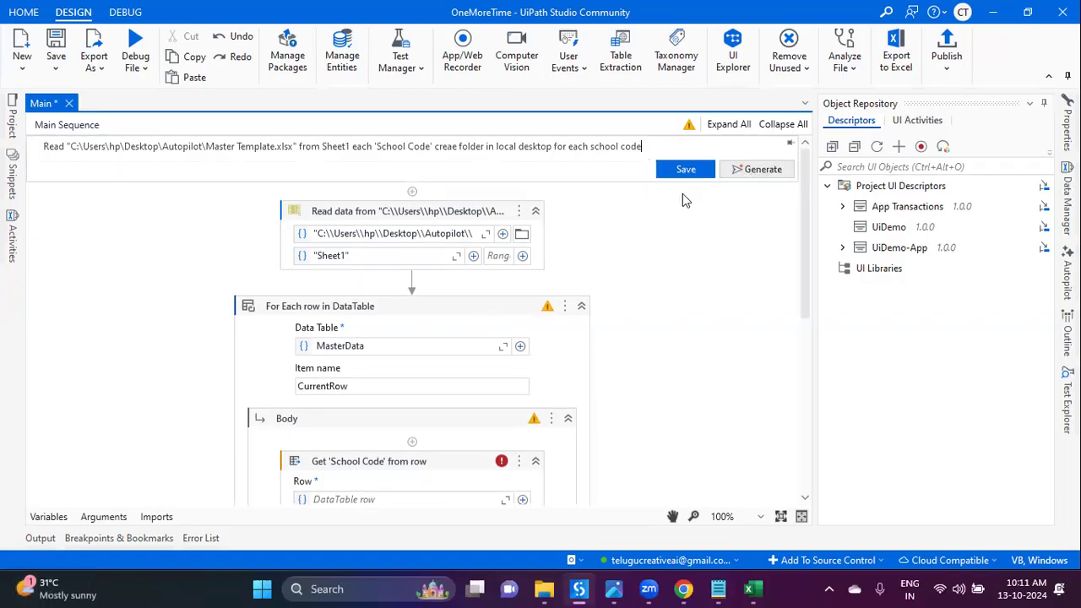
{"action": "left_click", "coordinate": [739, 172]}
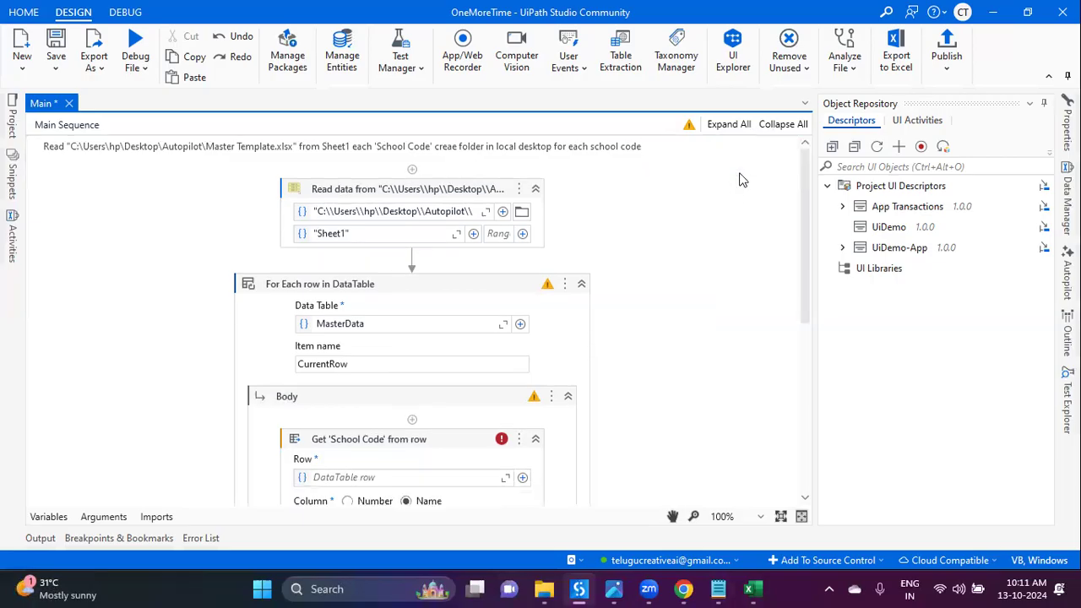
{"action": "left_click", "coordinate": [693, 145]}
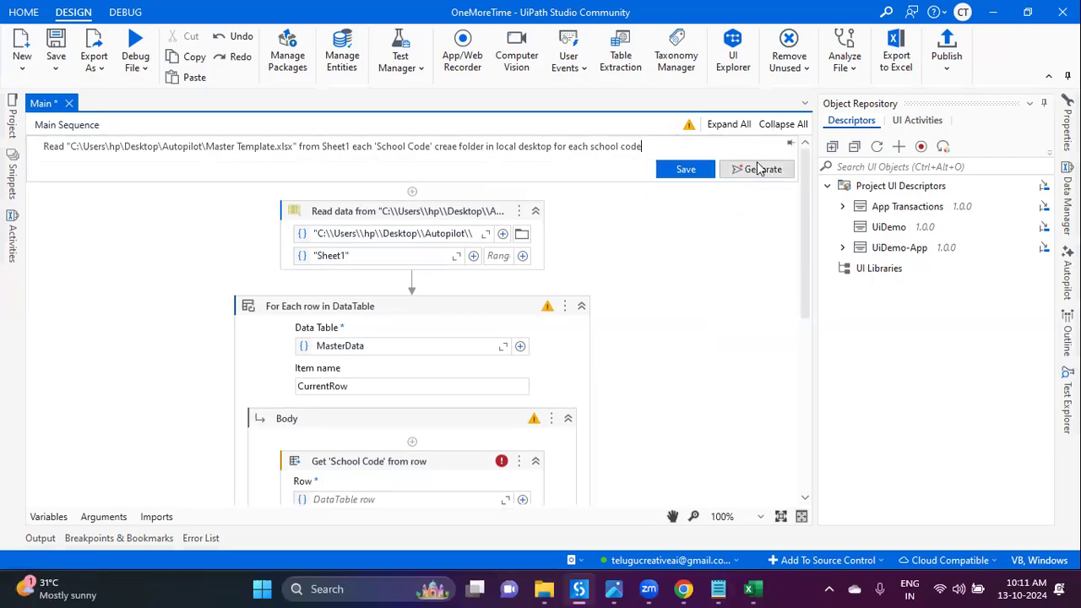
{"action": "left_click", "coordinate": [756, 169]}
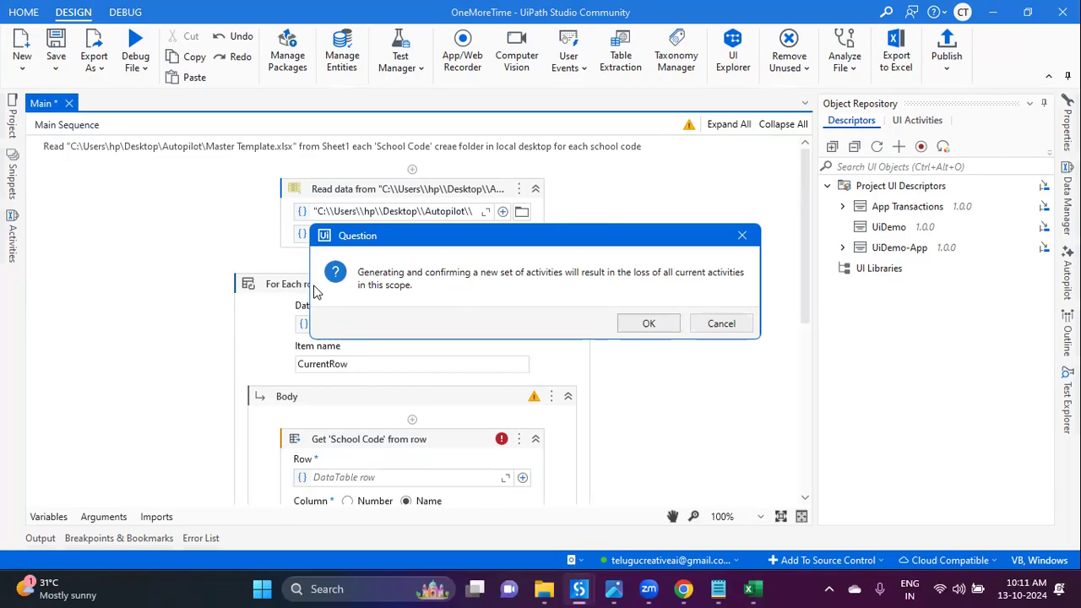
Step: Replace Main with the regenerated Read data, For Each row over MasterData and Get 'School Code' activities
{"action": "left_click", "coordinate": [647, 325]}
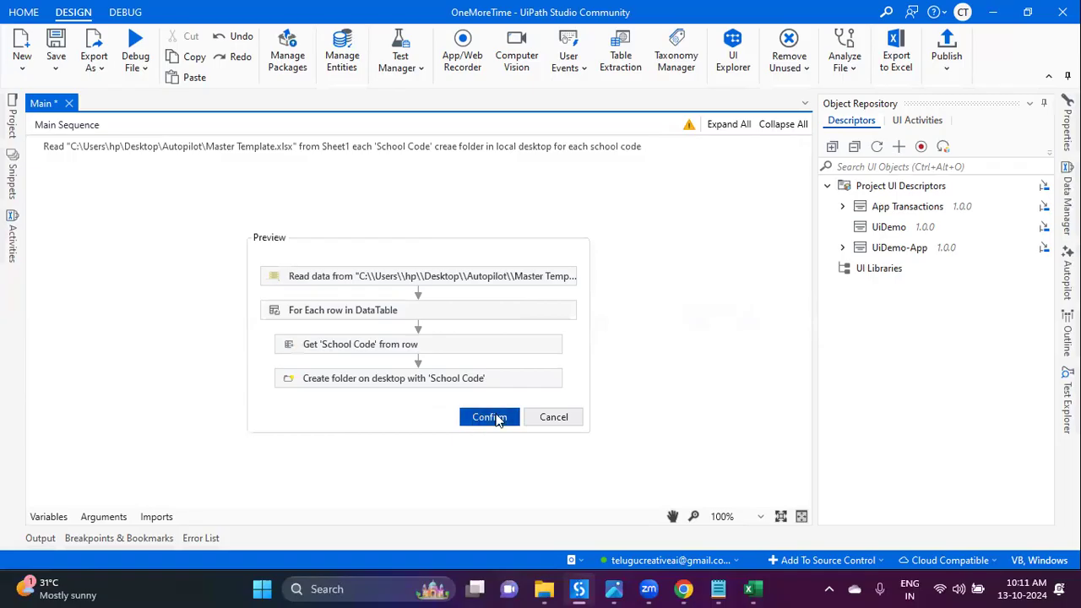
{"action": "left_click", "coordinate": [490, 417]}
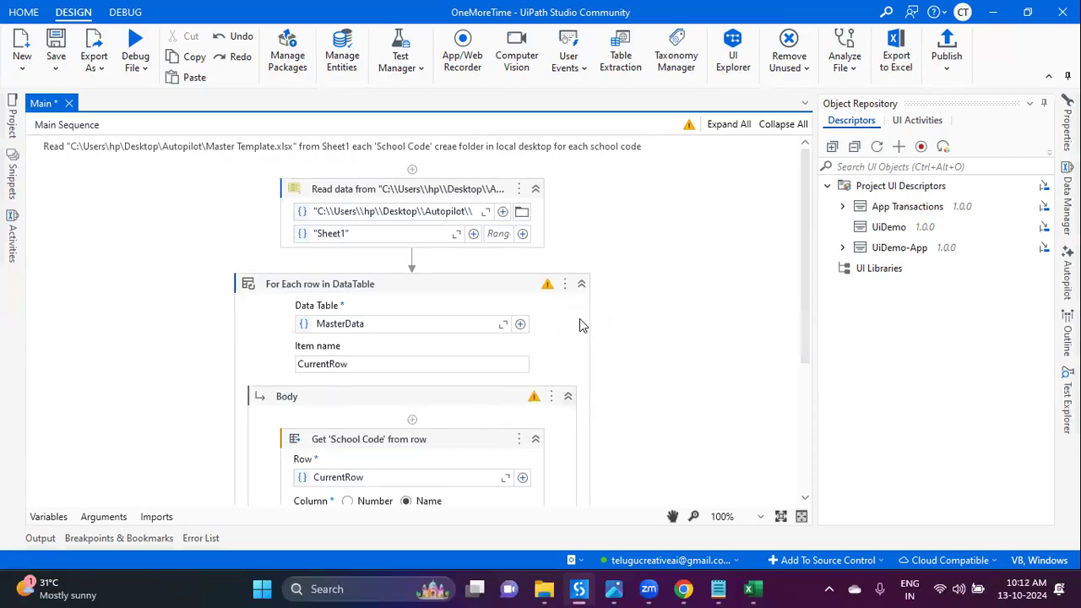
{"action": "left_click", "coordinate": [465, 204]}
{"action": "left_click", "coordinate": [456, 310]}
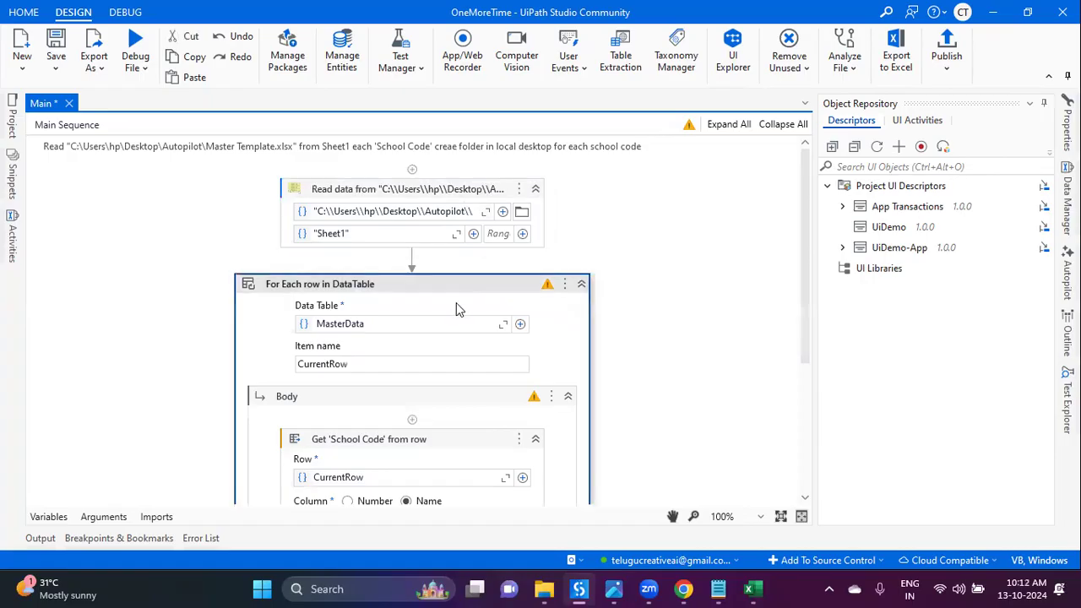
Step: Insert the quoted path 'C:\Users\hp\Desktop\Autopilot\' after 'desktop' in the prompt and regenerate
{"action": "scroll", "coordinate": [459, 309], "scroll_direction": "down", "scroll_amount": 5}
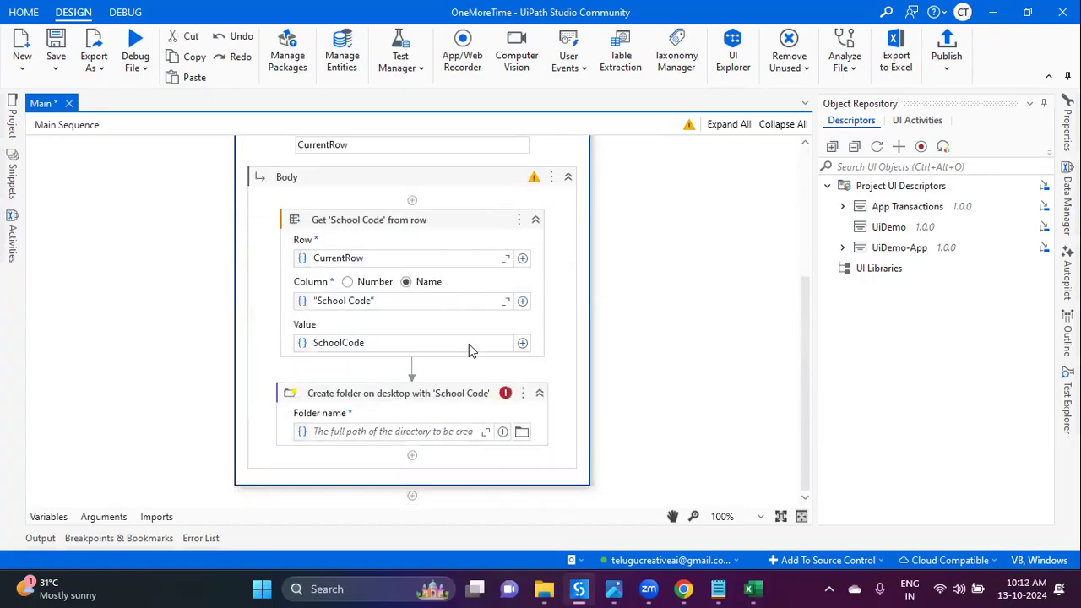
{"action": "left_click", "coordinate": [450, 393]}
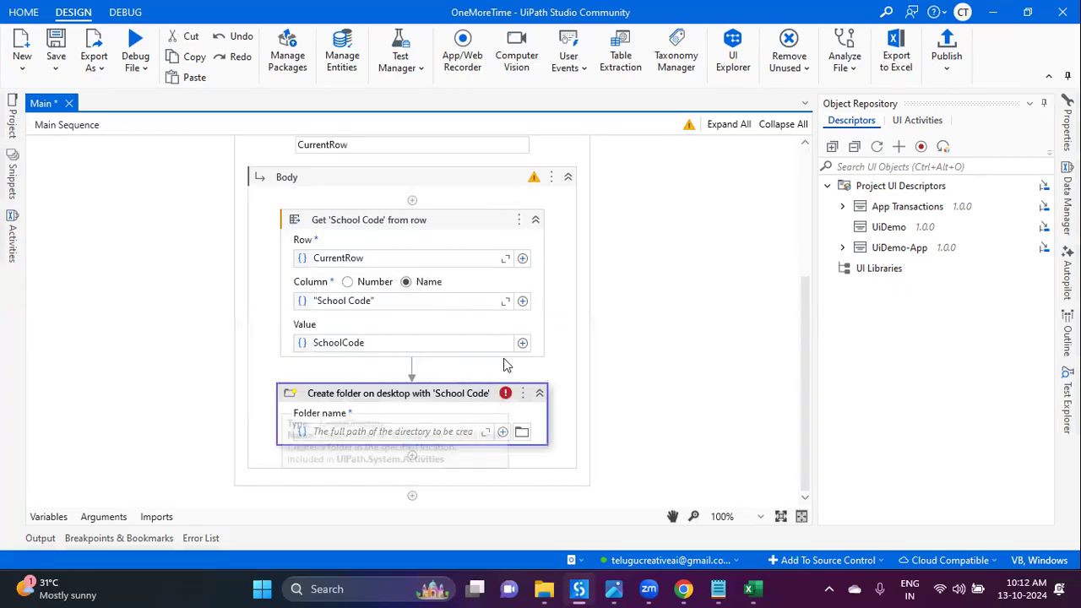
{"action": "scroll", "coordinate": [507, 389], "scroll_direction": "up", "scroll_amount": 5}
{"action": "left_click", "coordinate": [507, 148]}
{"action": "double_click", "coordinate": [526, 146]}
{"action": "key", "text": "Right"}
{"action": "type", "text": "'"}
{"action": "key", "text": "ctrl+v"}
{"action": "type", "text": "\\'"}
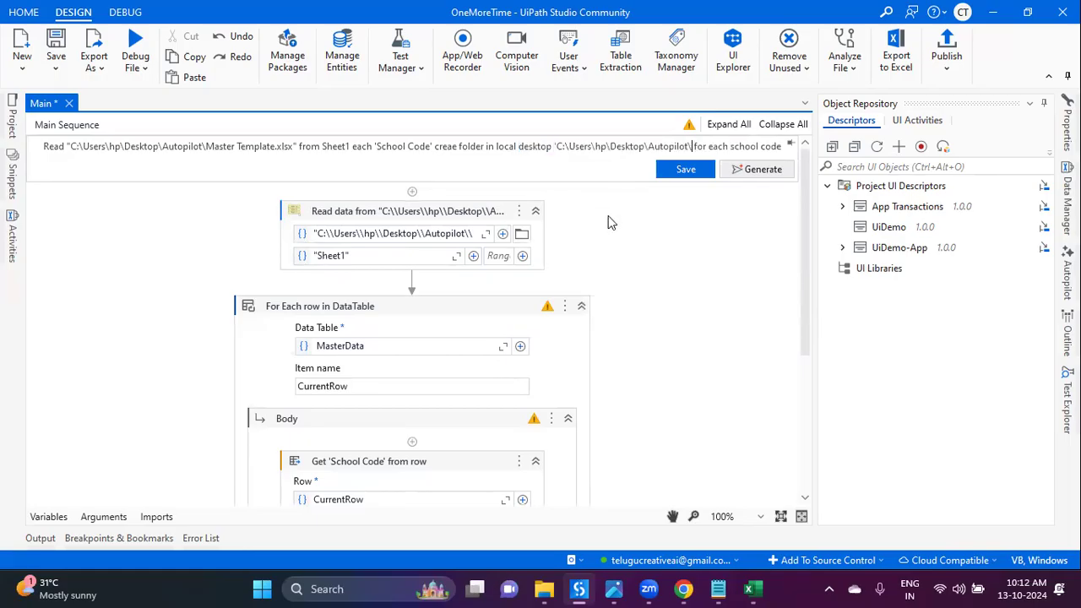
{"action": "left_click", "coordinate": [777, 171]}
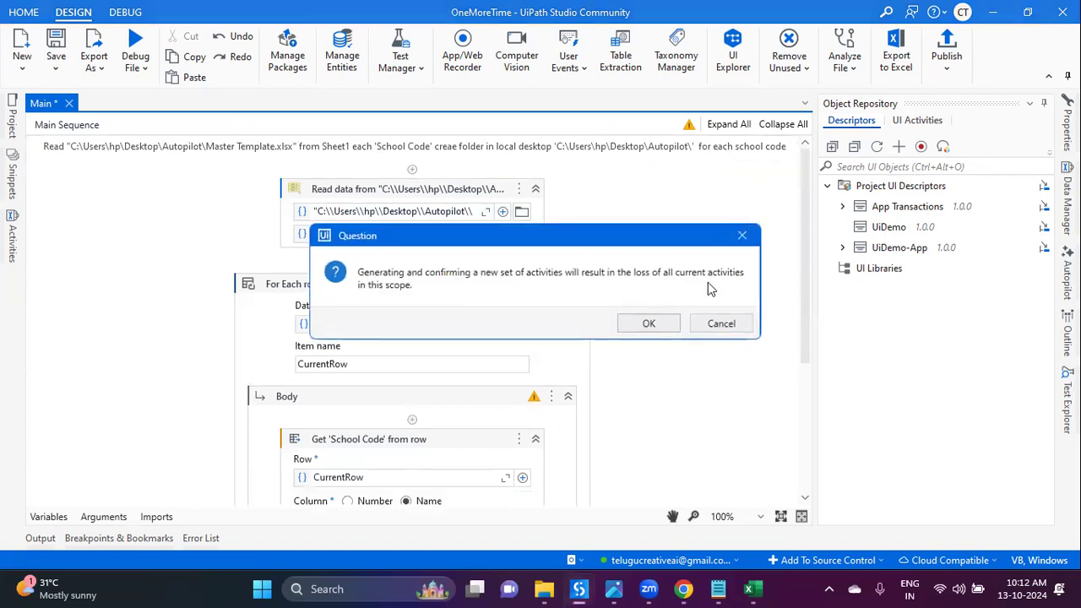
Step: Accept replacing the activities with the sequence whose Create folder targets the Autopilot path
{"action": "left_click", "coordinate": [650, 324]}
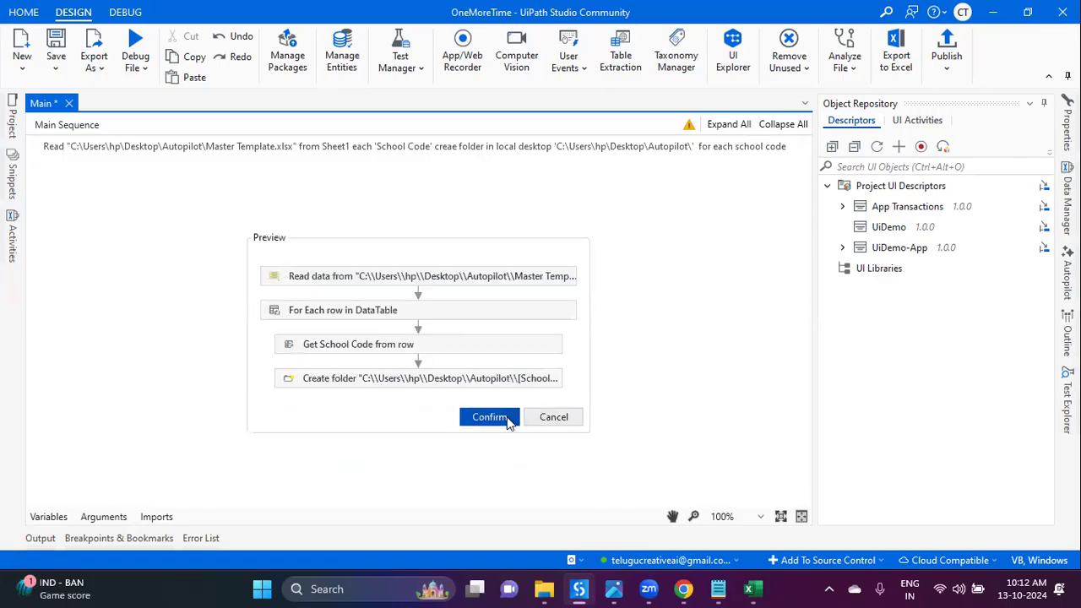
{"action": "left_click", "coordinate": [491, 416]}
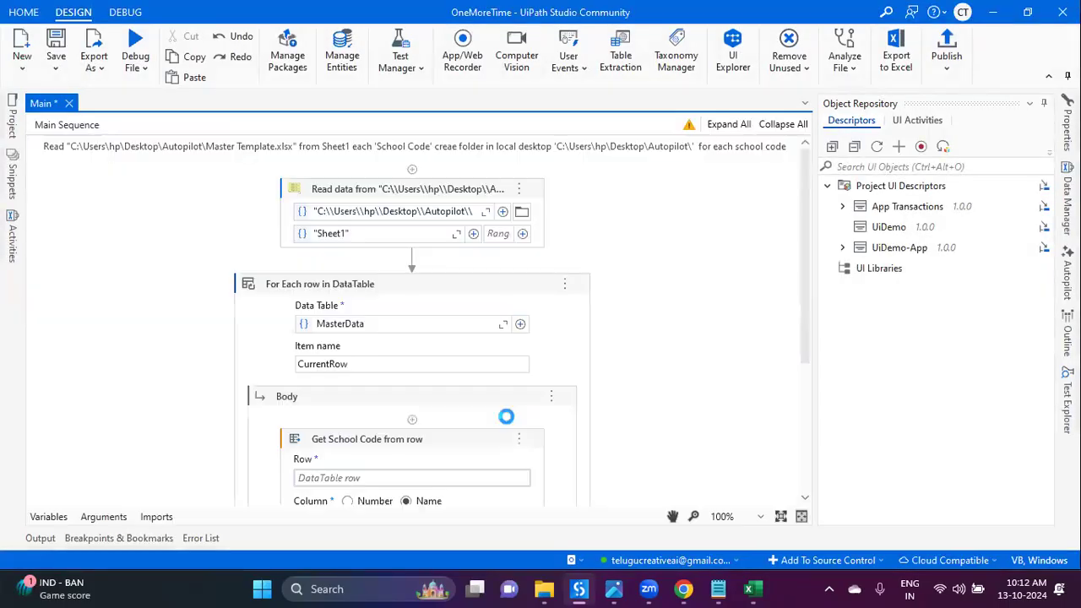
{"action": "scroll", "coordinate": [628, 436], "scroll_direction": "down", "scroll_amount": 5}
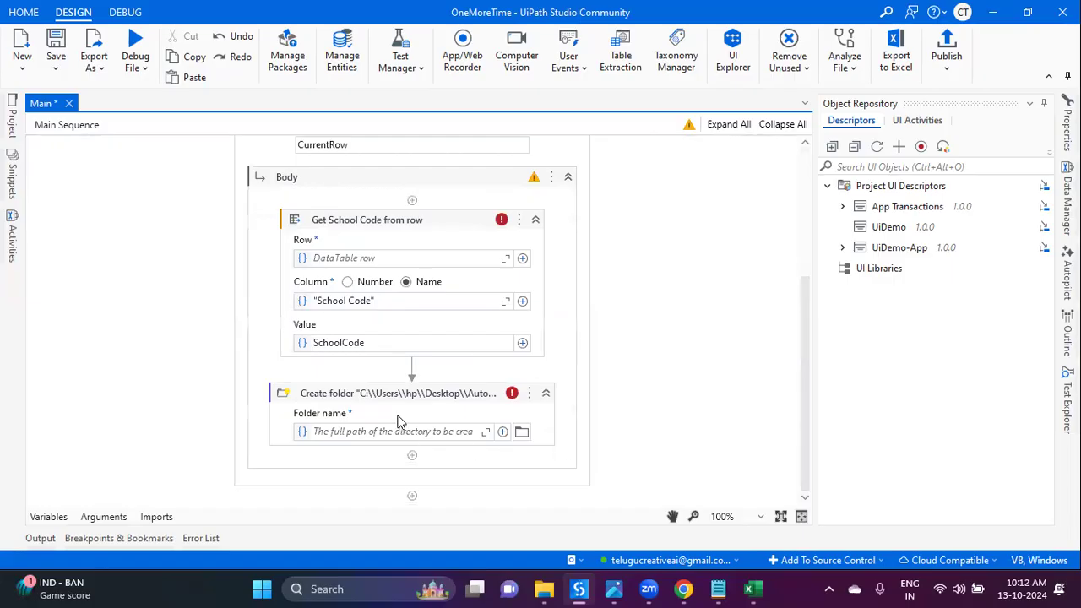
{"action": "left_click", "coordinate": [401, 422]}
{"action": "left_click", "coordinate": [394, 432]}
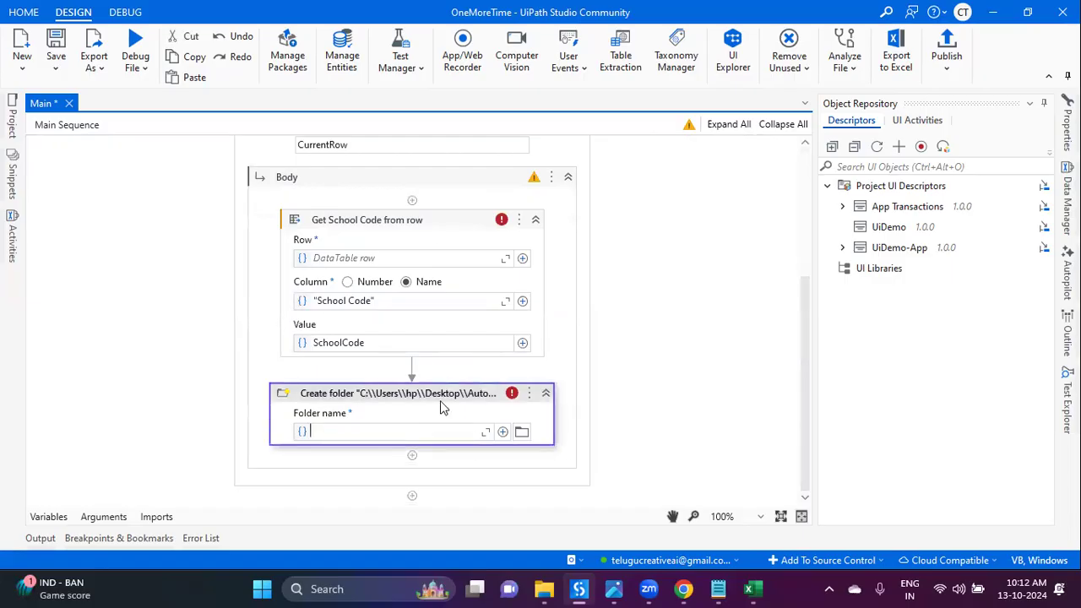
{"action": "scroll", "coordinate": [439, 228], "scroll_direction": "up", "scroll_amount": 5}
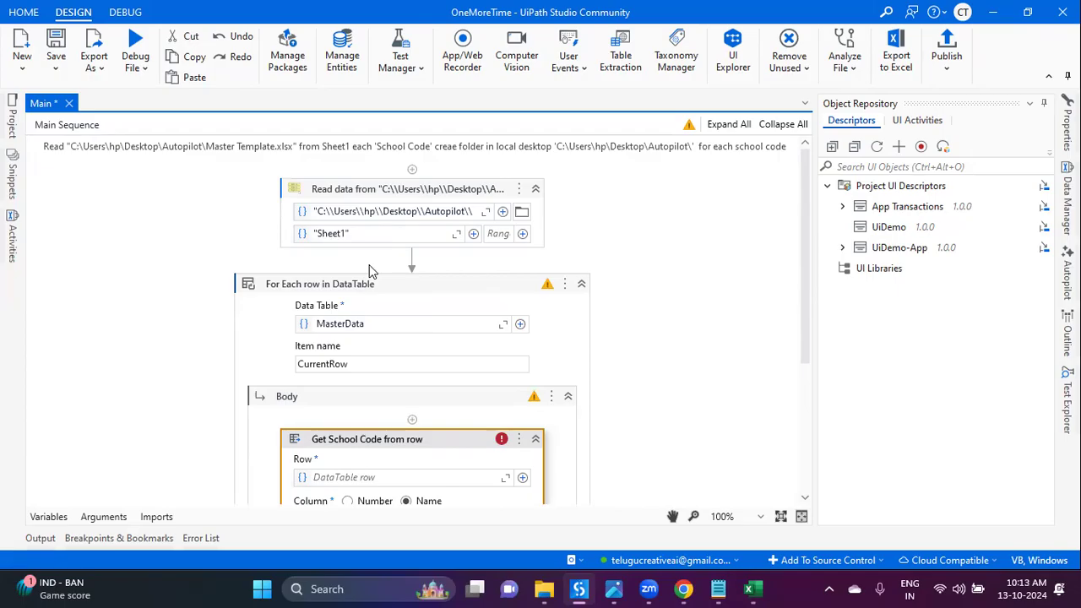
{"action": "scroll", "coordinate": [623, 330], "scroll_direction": "down", "scroll_amount": 4}
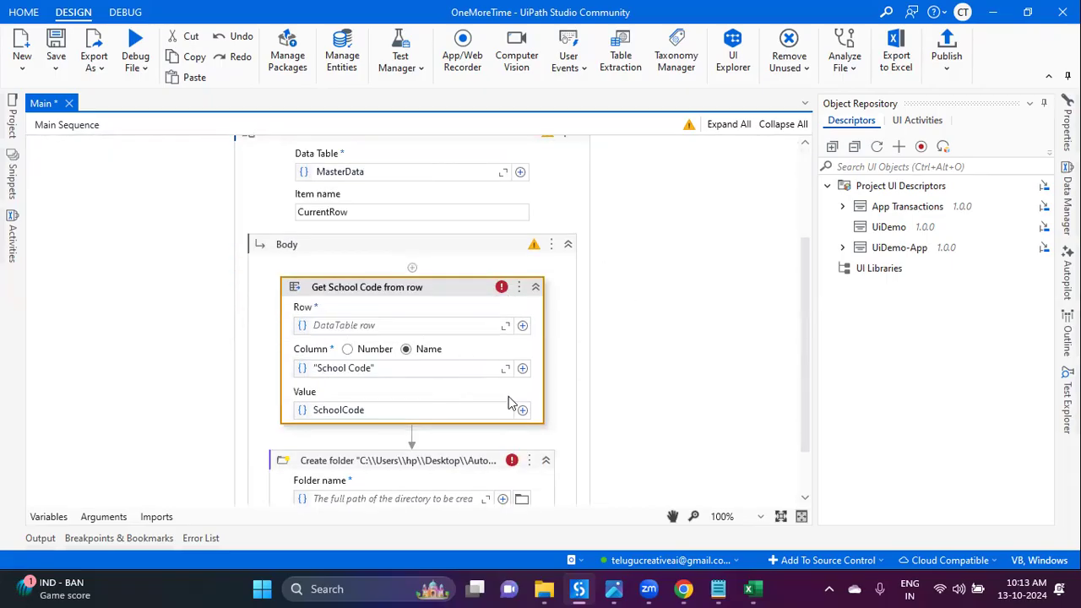
{"action": "scroll", "coordinate": [594, 271], "scroll_direction": "up", "scroll_amount": 4}
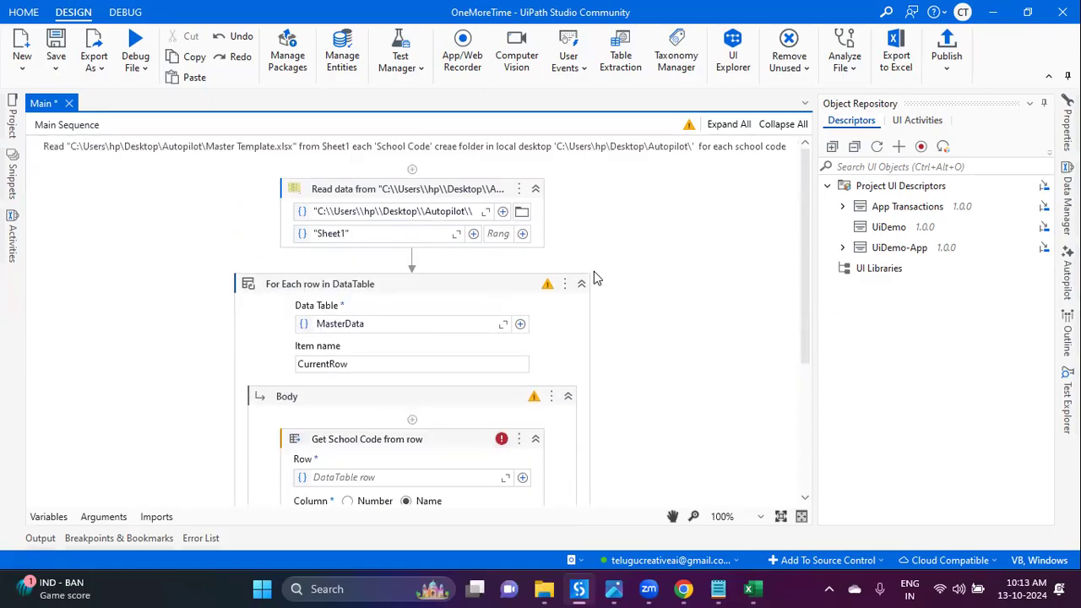
{"action": "scroll", "coordinate": [583, 313], "scroll_direction": "down", "scroll_amount": 6}
{"action": "scroll", "coordinate": [457, 372], "scroll_direction": "up", "scroll_amount": 5}
{"action": "scroll", "coordinate": [457, 366], "scroll_direction": "up", "scroll_amount": 1}
{"action": "scroll", "coordinate": [459, 367], "scroll_direction": "down", "scroll_amount": 2}
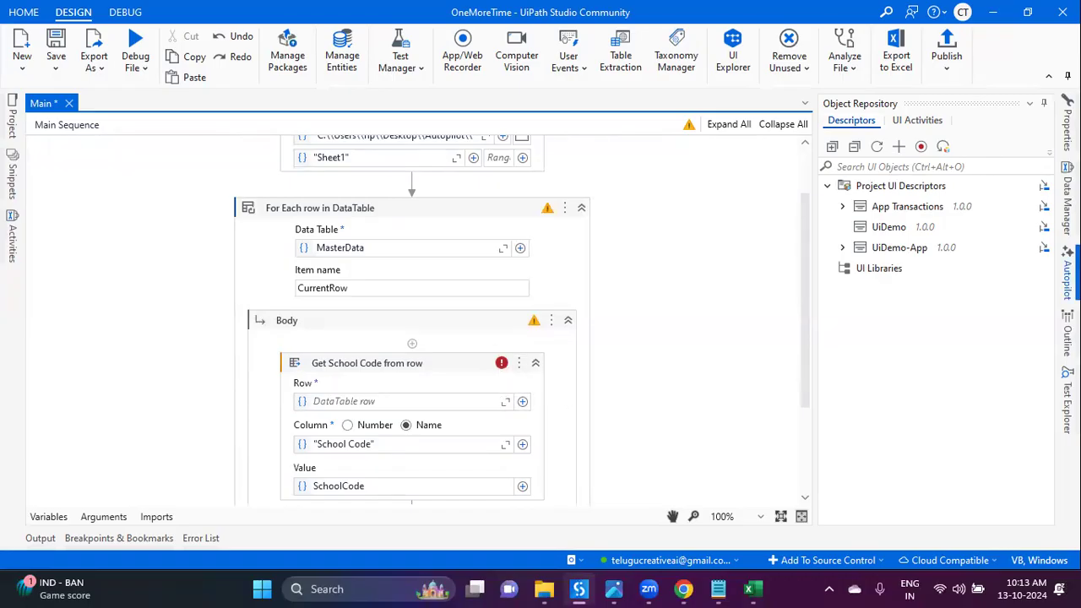
Step: Have Autopilot review workflow errors and start filling Get School Code's missing Row argument
{"action": "left_click", "coordinate": [1068, 272]}
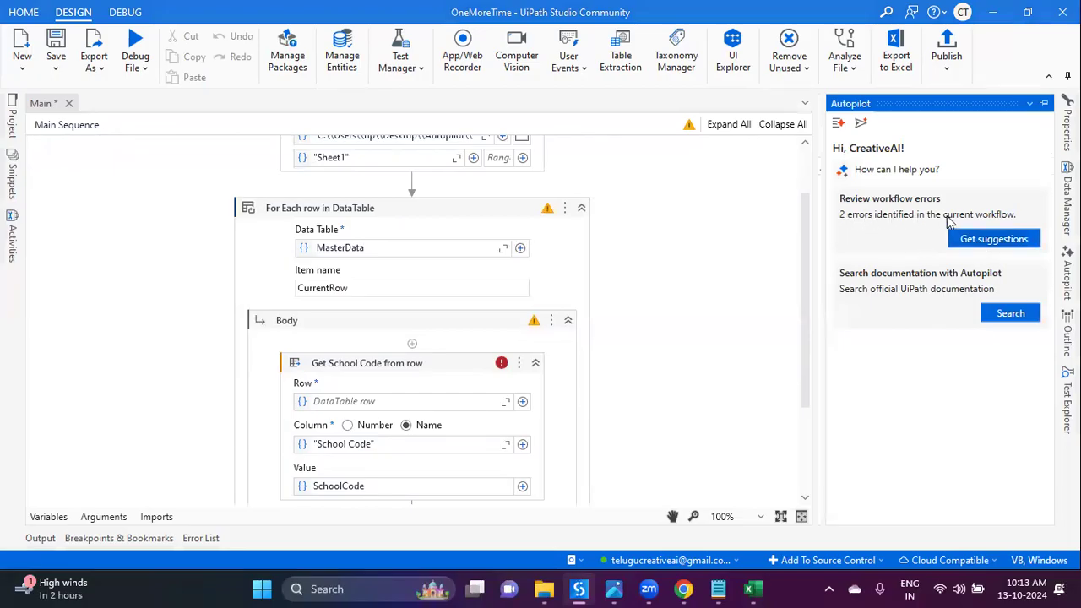
{"action": "left_click", "coordinate": [998, 241]}
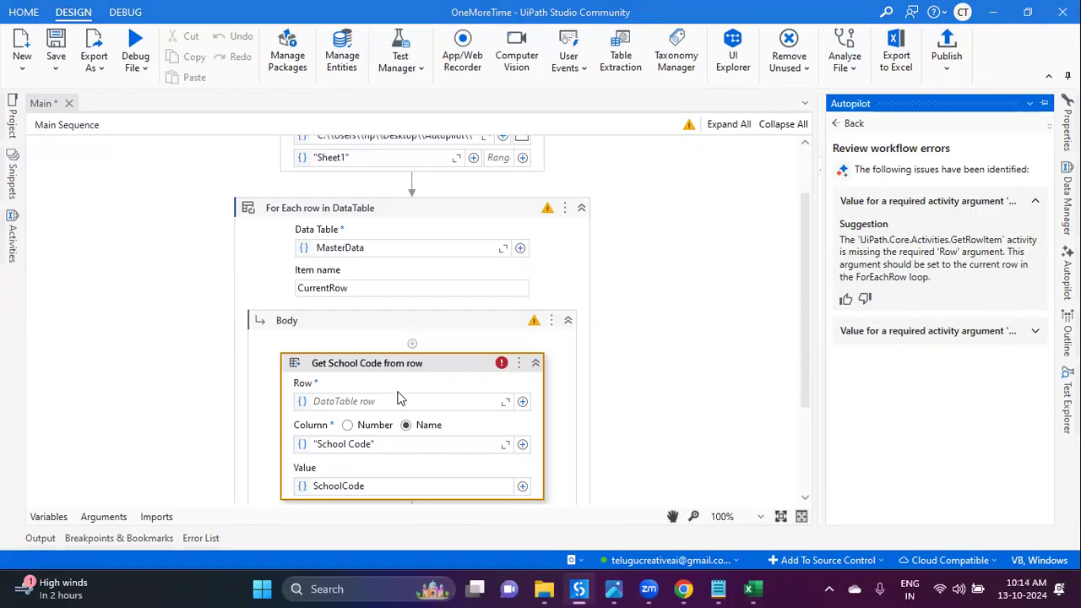
{"action": "left_click", "coordinate": [328, 402]}
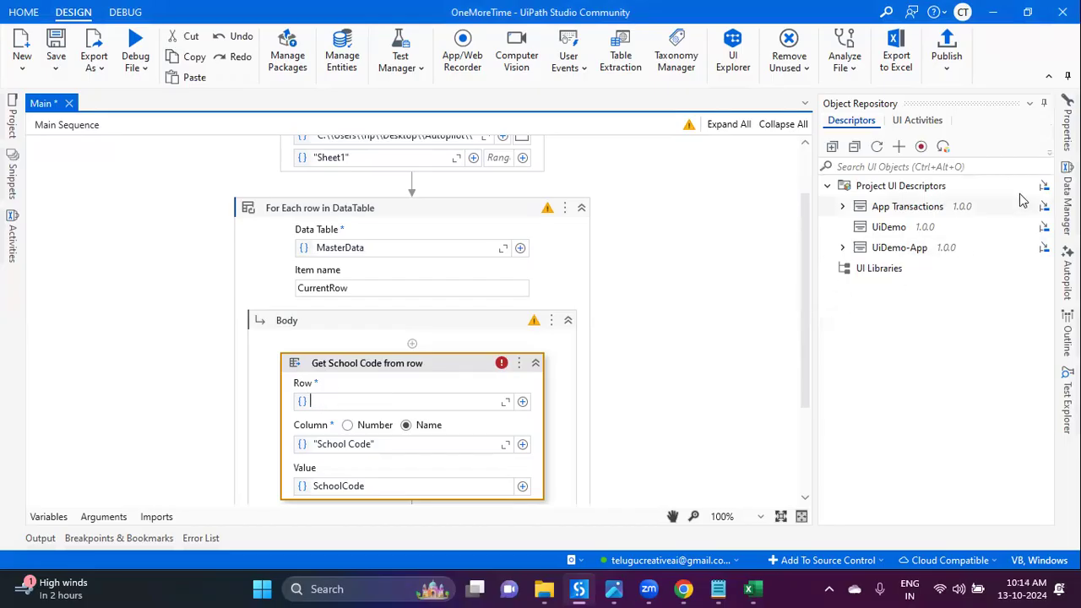
{"action": "left_click", "coordinate": [1068, 272]}
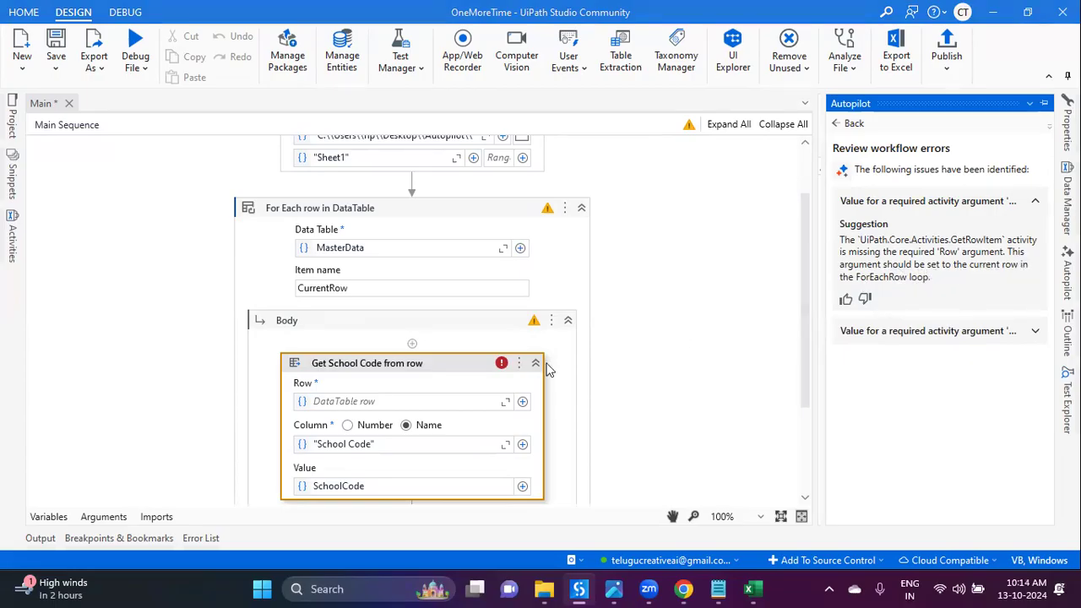
{"action": "left_click", "coordinate": [466, 402]}
Step: Set Get School Code's Row argument to CurrentRow and save the workflow
{"action": "type", "text": "CurrentRow"}
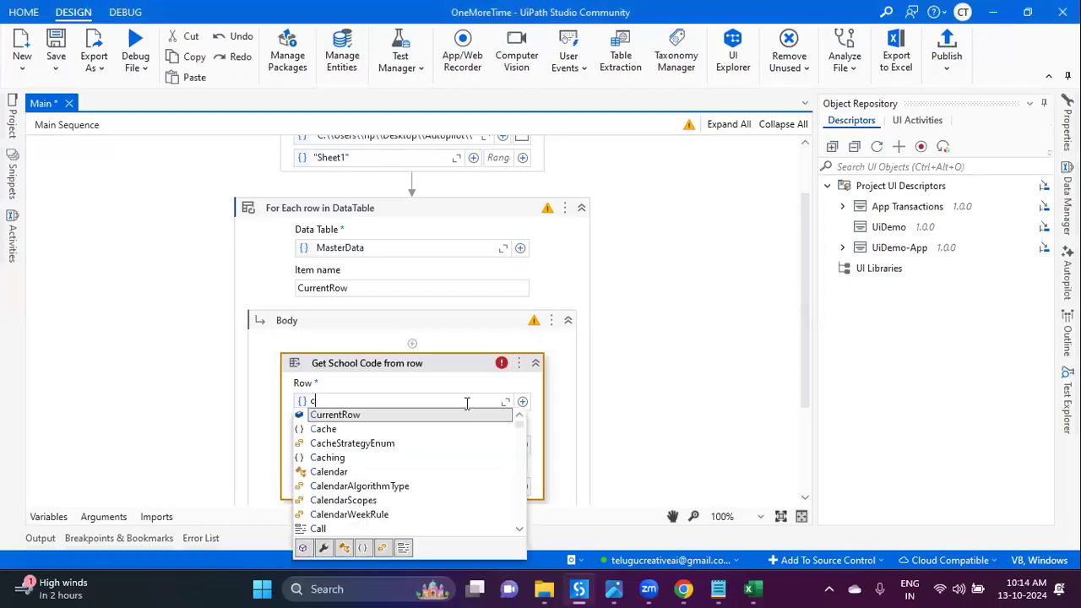
{"action": "key", "text": "ctrl+s"}
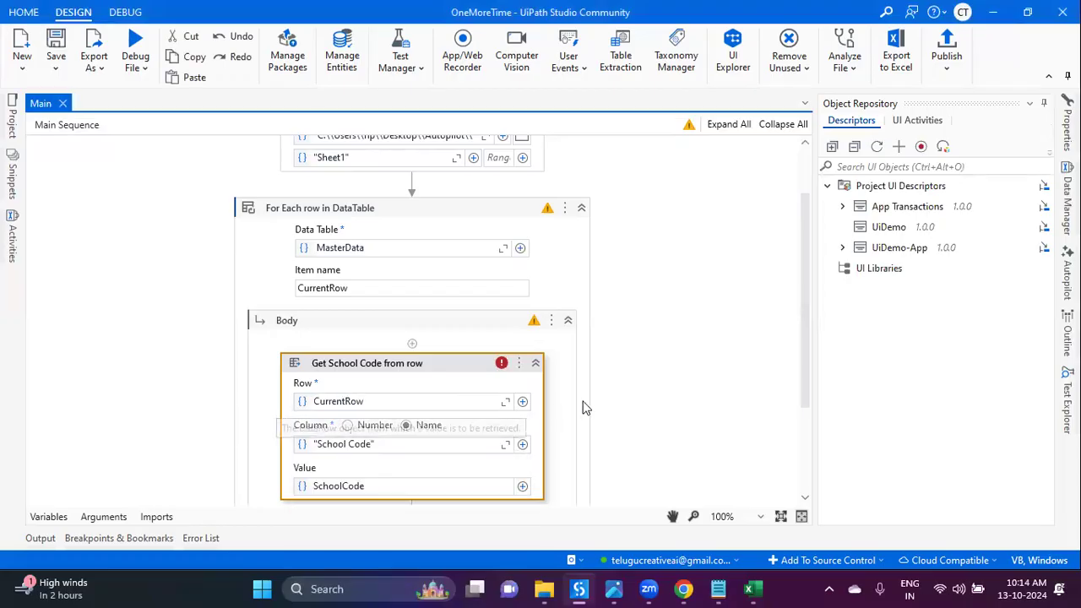
{"action": "left_click", "coordinate": [634, 387]}
Step: Select Get School Code from row and bring up Autopilot's home view showing one error
{"action": "scroll", "coordinate": [637, 386], "scroll_direction": "down", "scroll_amount": 2}
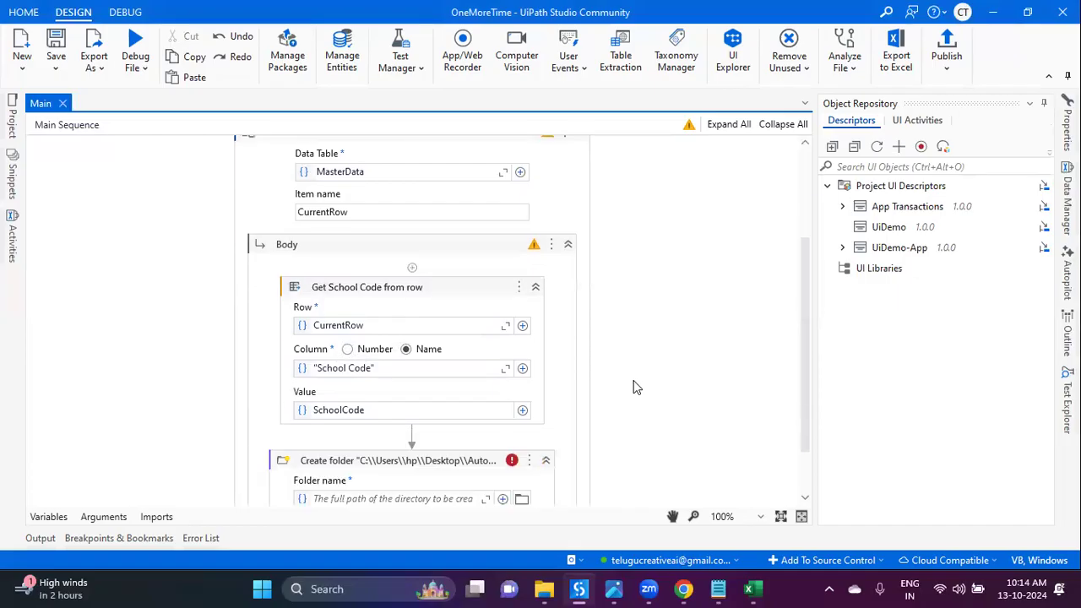
{"action": "left_click", "coordinate": [480, 288]}
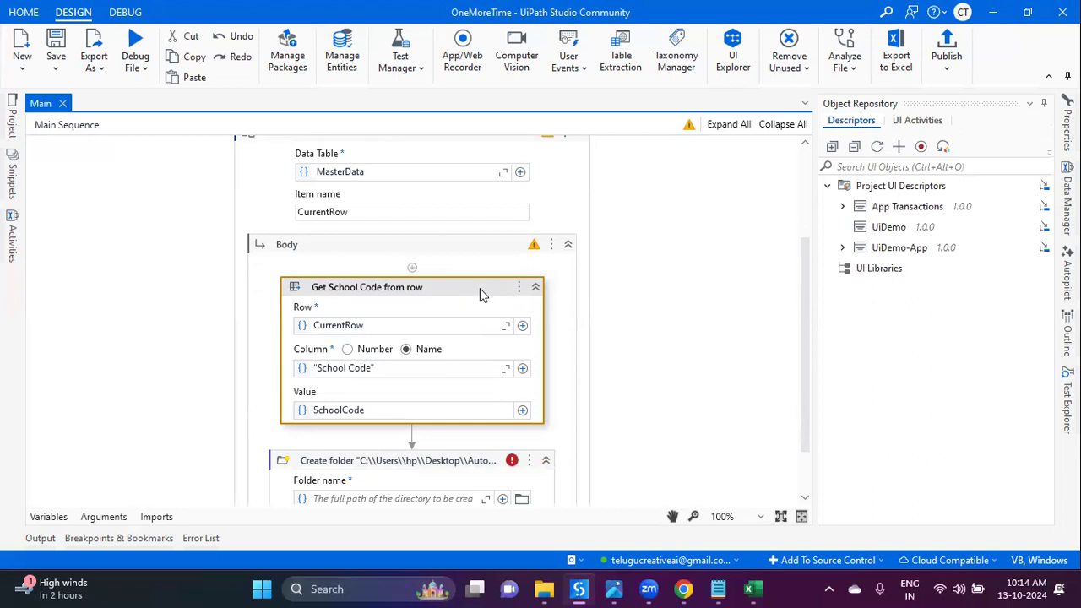
{"action": "left_click", "coordinate": [1069, 272]}
{"action": "left_click", "coordinate": [846, 128]}
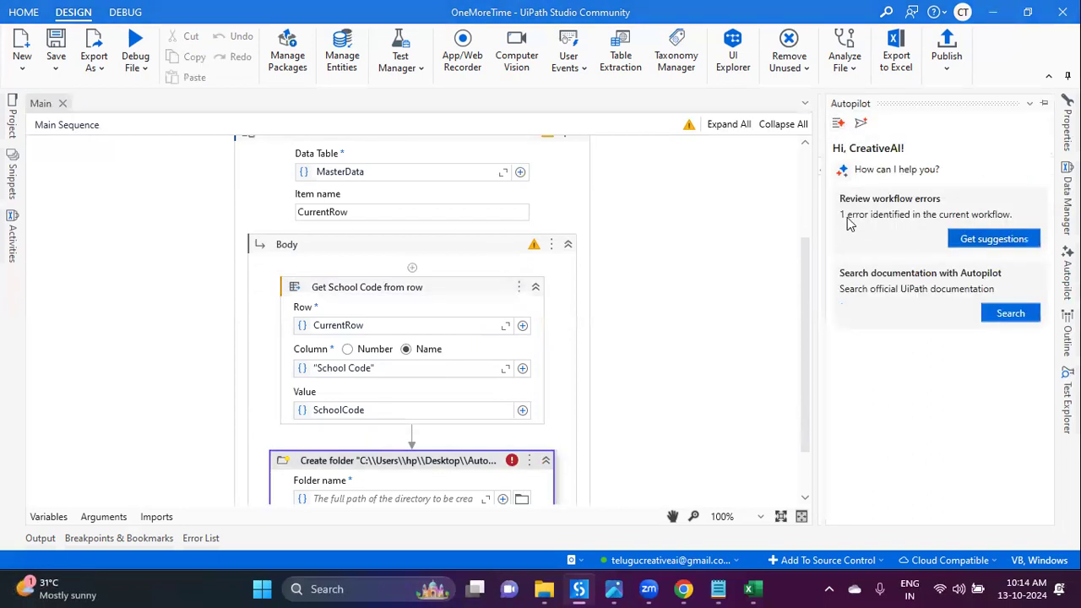
Step: Get Autopilot's missing-path suggestion for Create folder, then open its Folder name in the expression editor
{"action": "left_click", "coordinate": [969, 239]}
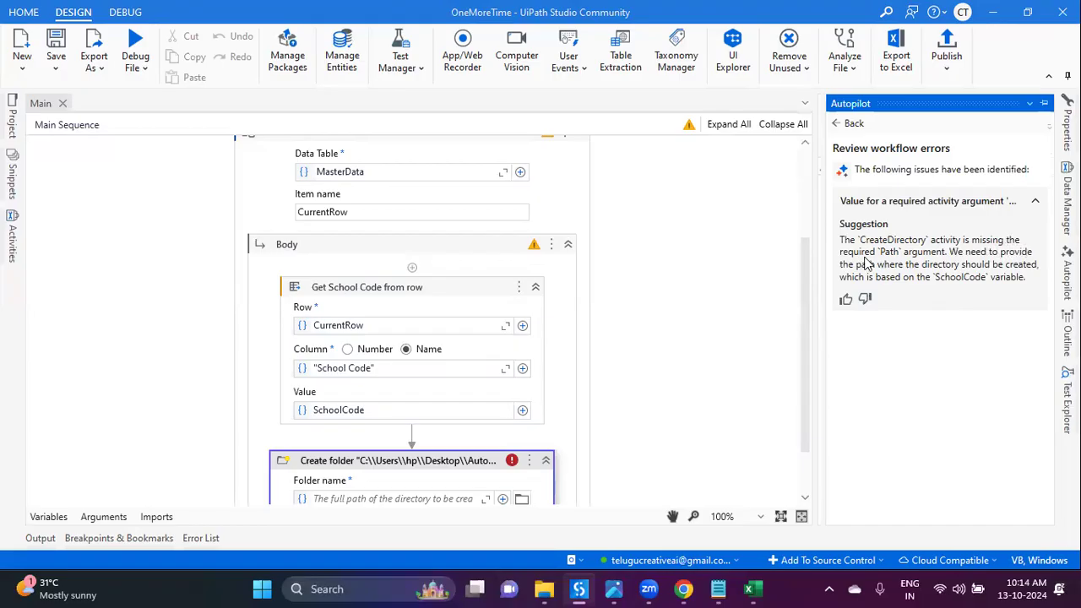
{"action": "left_click", "coordinate": [453, 454]}
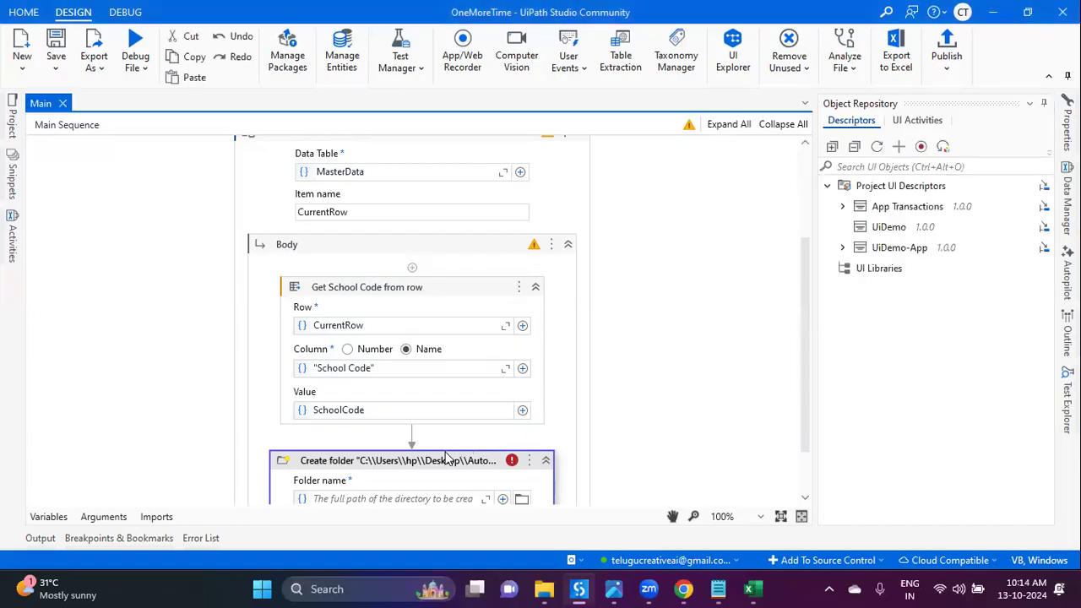
{"action": "left_click", "coordinate": [434, 432]}
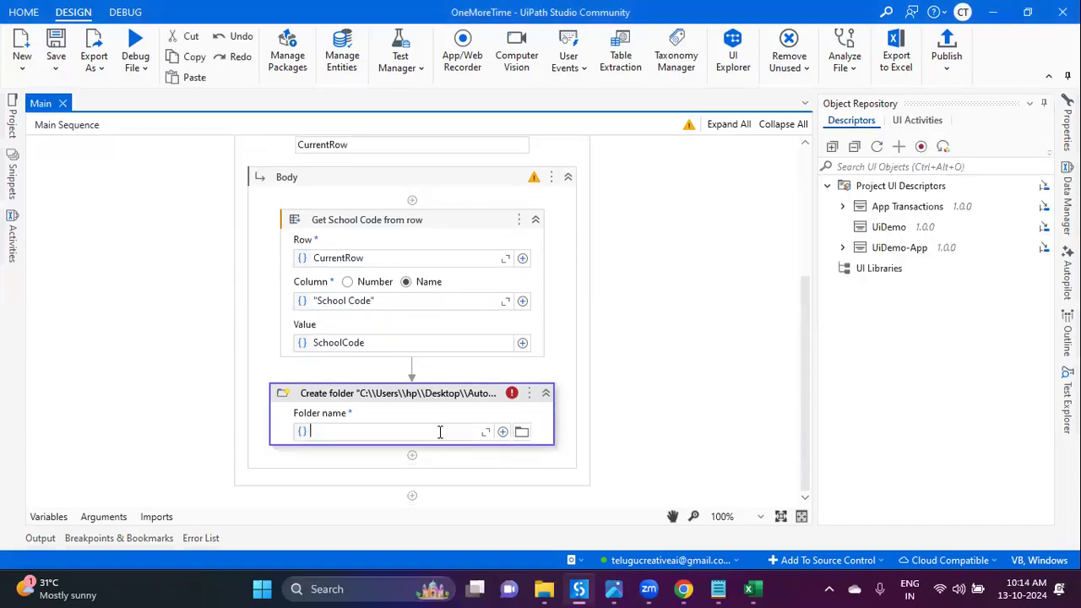
{"action": "left_click", "coordinate": [485, 432]}
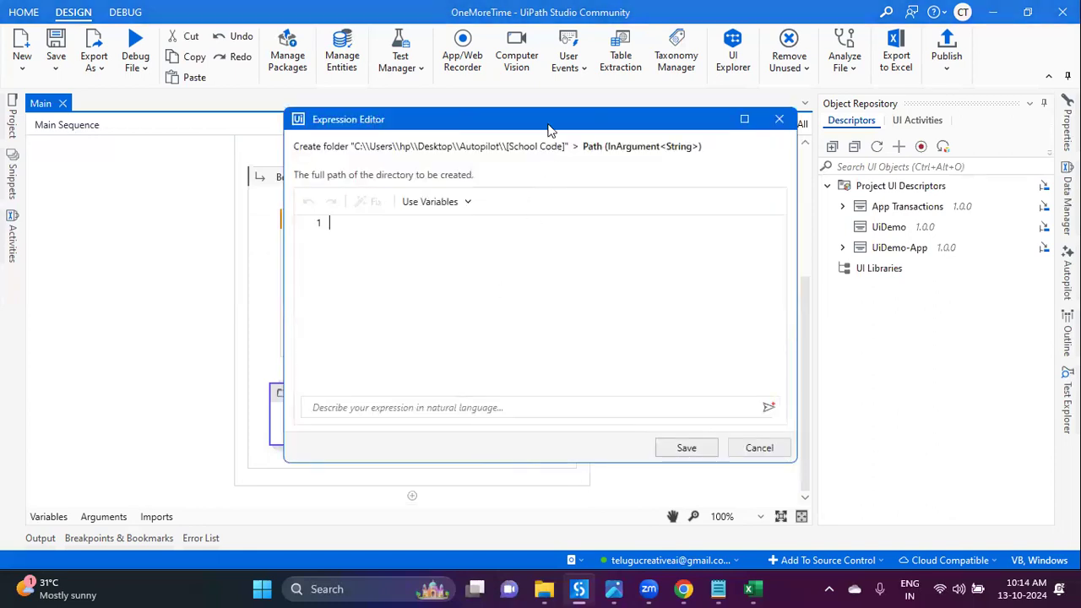
Step: Reposition the expression editor and copy the Autopilot folder's path from File Explorer
{"action": "left_click_drag", "start_coordinate": [547, 130], "coordinate": [452, 66]}
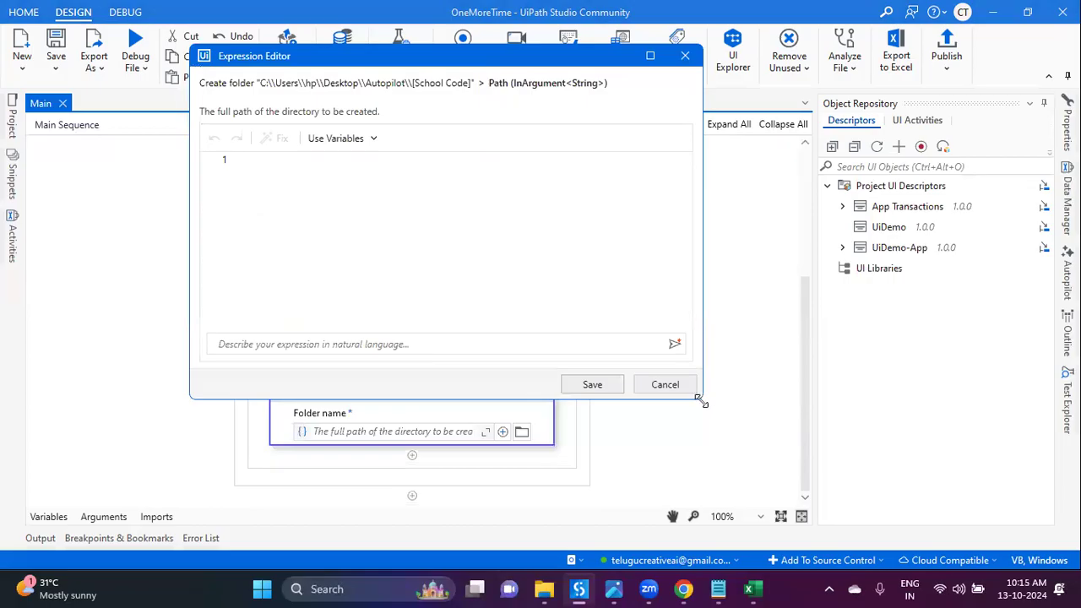
{"action": "left_click_drag", "start_coordinate": [700, 402], "coordinate": [673, 402]}
{"action": "left_click", "coordinate": [545, 589]}
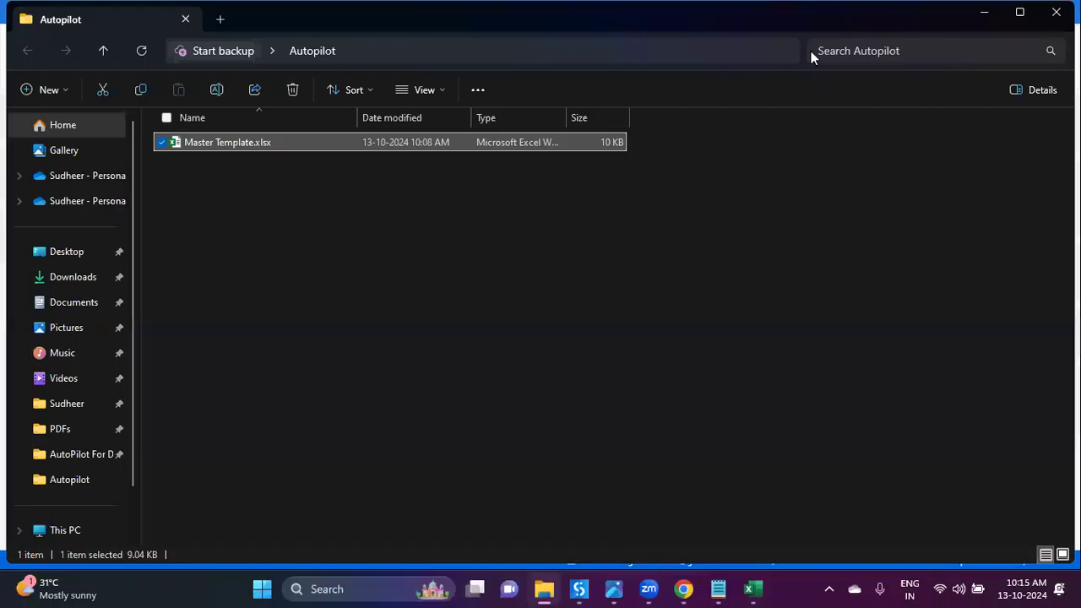
{"action": "left_click", "coordinate": [456, 179]}
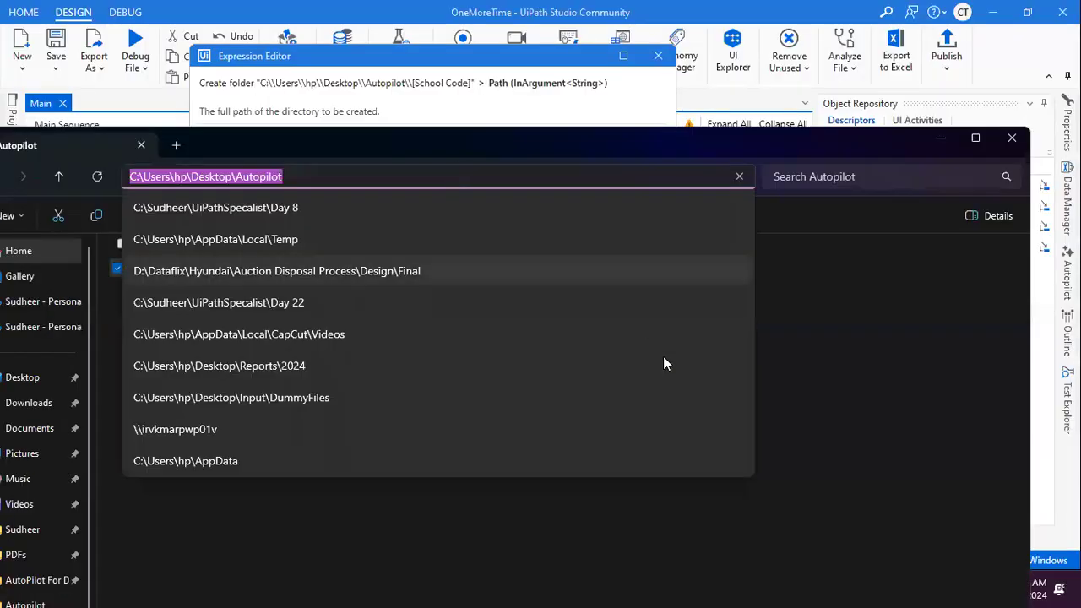
{"action": "left_click", "coordinate": [848, 309]}
{"action": "left_click", "coordinate": [939, 139]}
{"action": "left_click", "coordinate": [417, 346]}
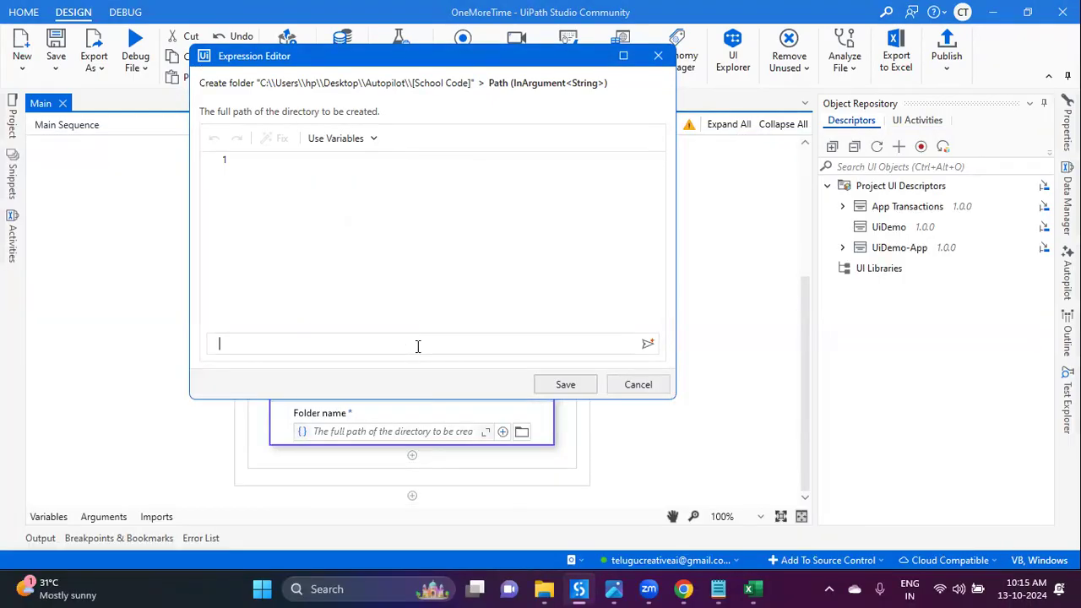
Step: Ask Autopilot to 'create new folder under' the pasted Autopilot path
{"action": "type", "text": "create folder in"}
{"action": "type", "text": "'C:\\Users\\hp\\Desktop\\Autopilot'"}
{"action": "key", "text": "Home"}
{"action": "type", "text": "new"}
{"action": "left_click", "coordinate": [470, 342]}
{"action": "double_click", "coordinate": [300, 345]}
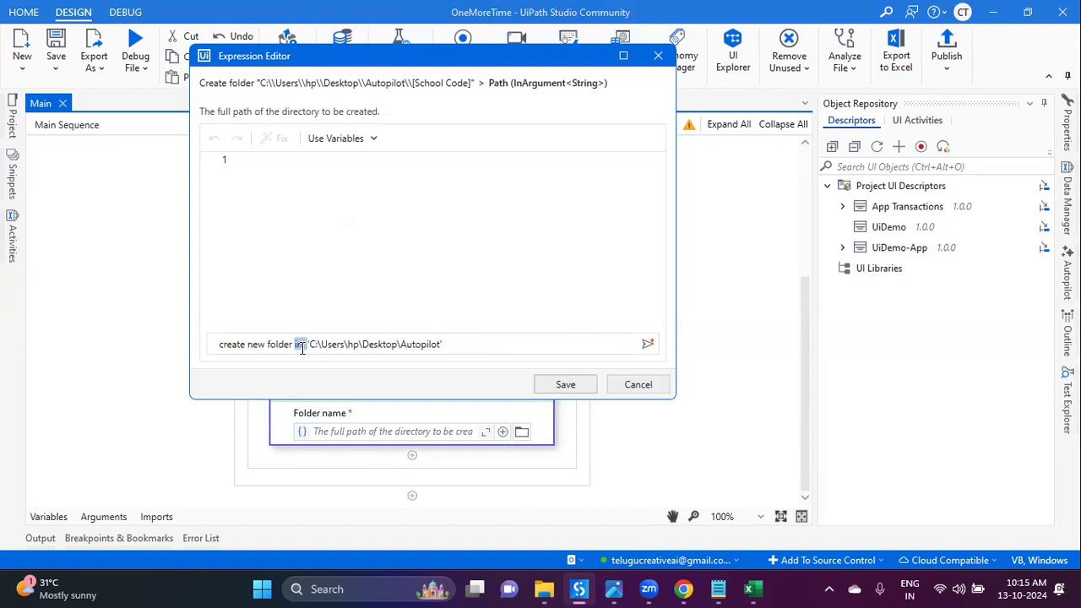
{"action": "type", "text": "under"}
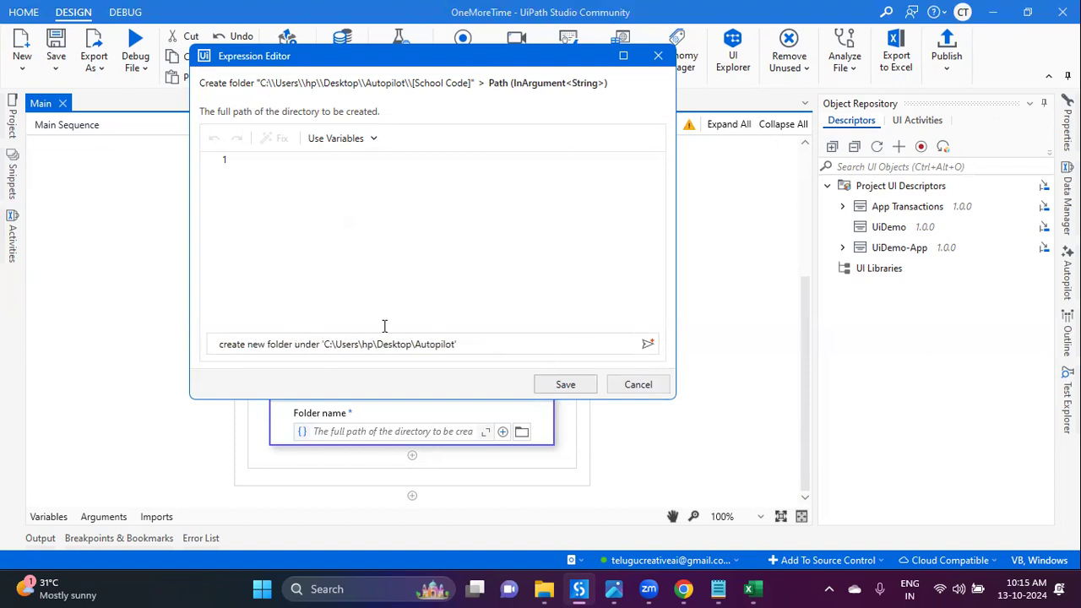
{"action": "left_click", "coordinate": [648, 344]}
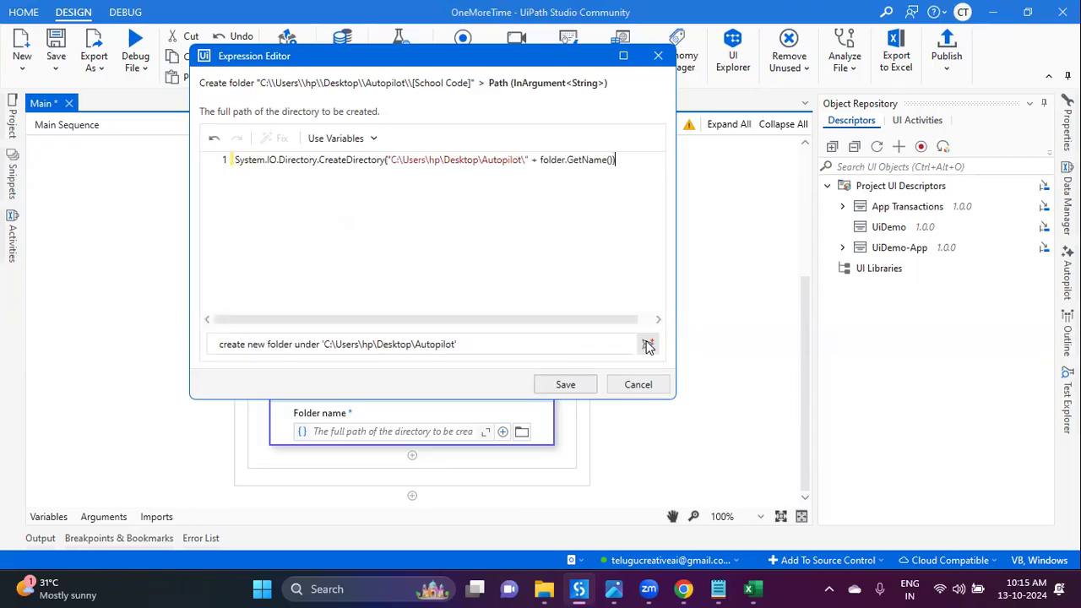
Step: Save the generated CreateDirectory expression as the Folder name and save the workflow
{"action": "left_click", "coordinate": [446, 257]}
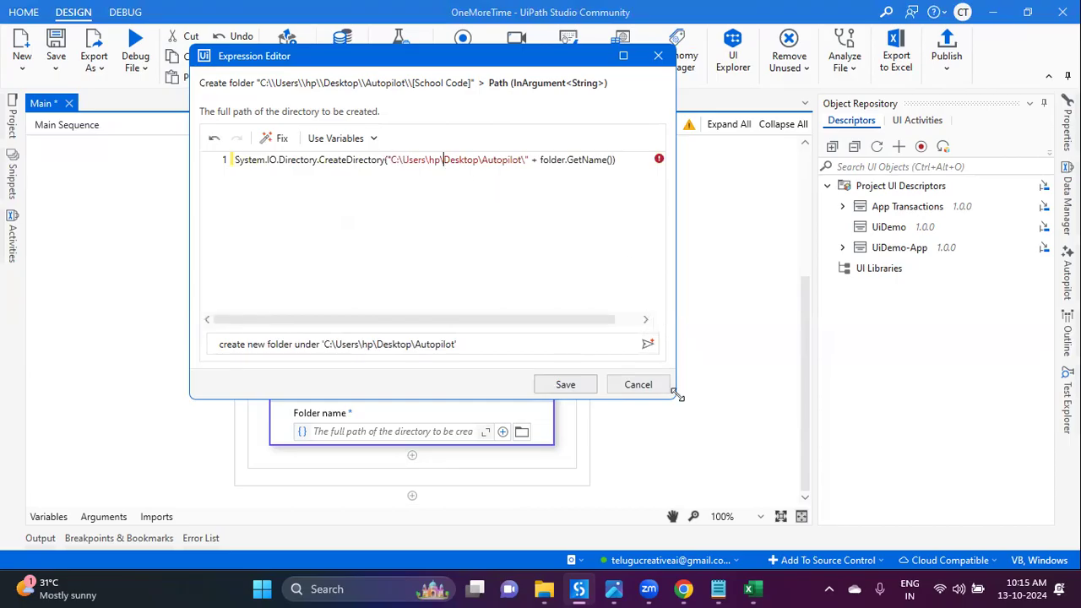
{"action": "left_click_drag", "start_coordinate": [676, 397], "coordinate": [733, 512]}
{"action": "scroll", "coordinate": [648, 273], "scroll_direction": "up", "scroll_amount": 2}
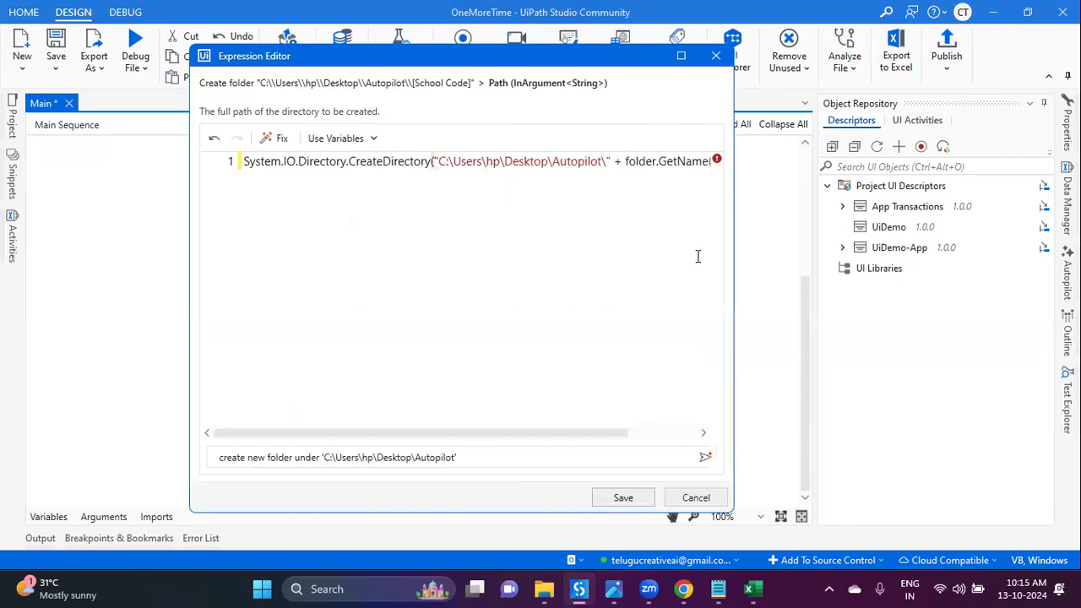
{"action": "left_click_drag", "start_coordinate": [740, 269], "coordinate": [929, 269]}
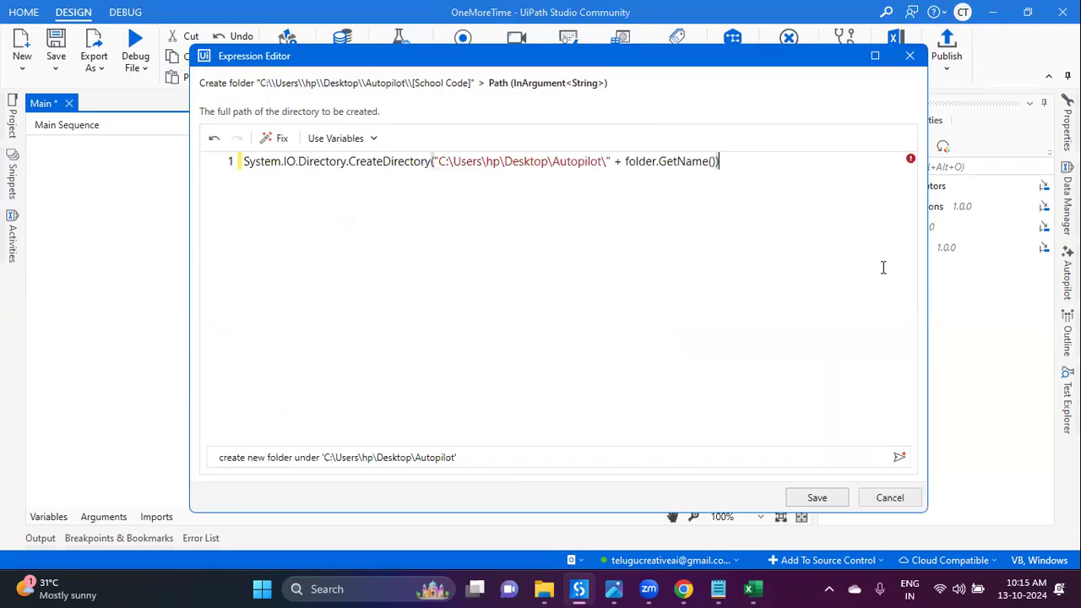
{"action": "double_click", "coordinate": [661, 161]}
{"action": "left_click", "coordinate": [817, 497]}
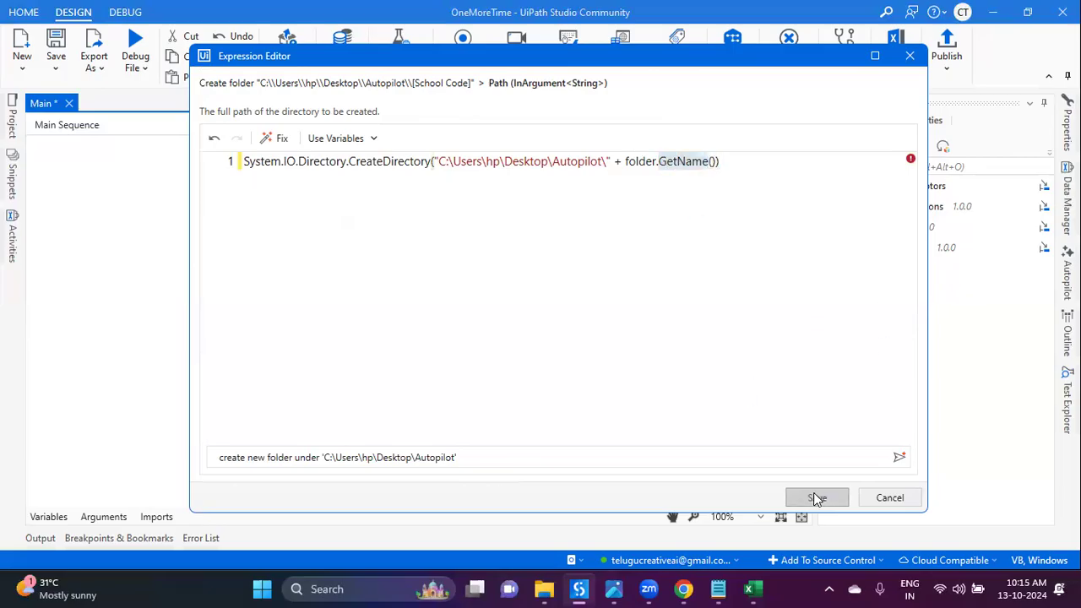
{"action": "left_click", "coordinate": [570, 307]}
{"action": "left_click", "coordinate": [56, 46]}
{"action": "scroll", "coordinate": [389, 283], "scroll_direction": "up", "scroll_amount": 5}
{"action": "scroll", "coordinate": [394, 279], "scroll_direction": "down", "scroll_amount": 3}
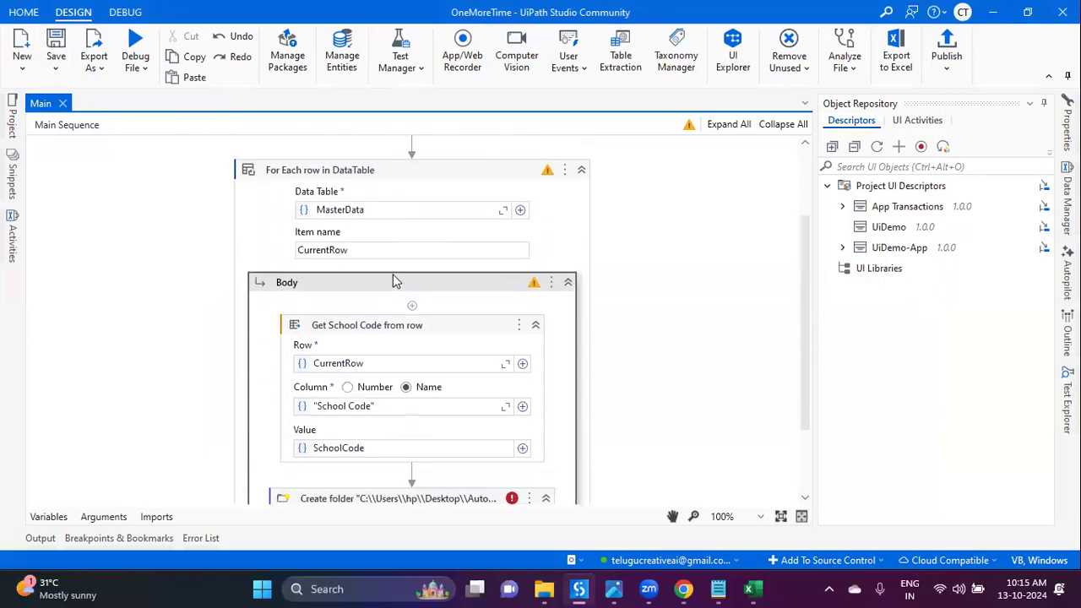
{"action": "scroll", "coordinate": [431, 423], "scroll_direction": "down", "scroll_amount": 2}
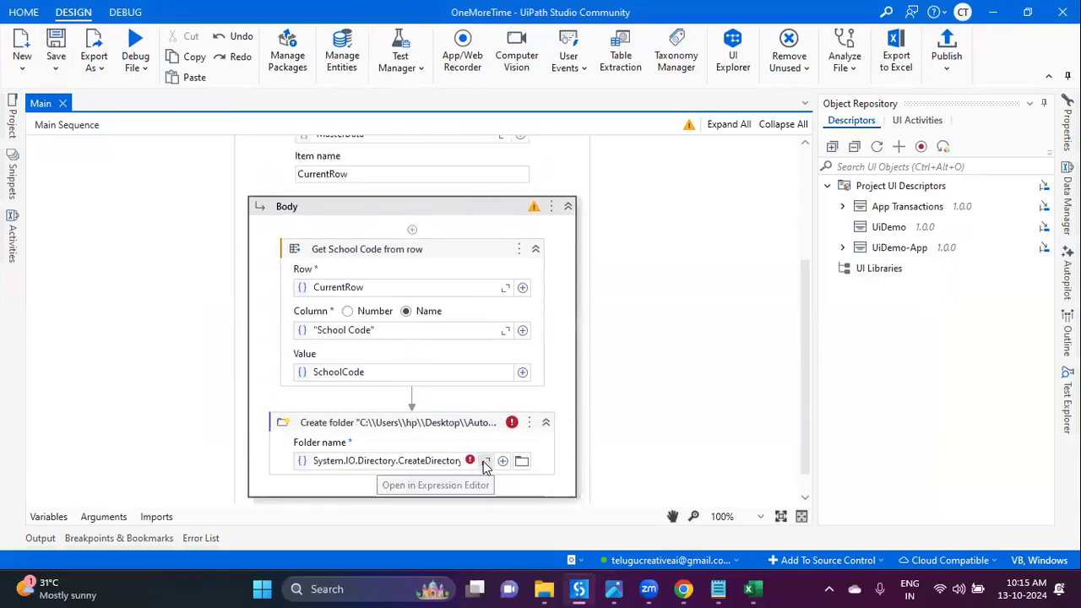
Step: Try Autopilot's Fix on the Folder name expression, then discard the suggested change
{"action": "left_click", "coordinate": [485, 461]}
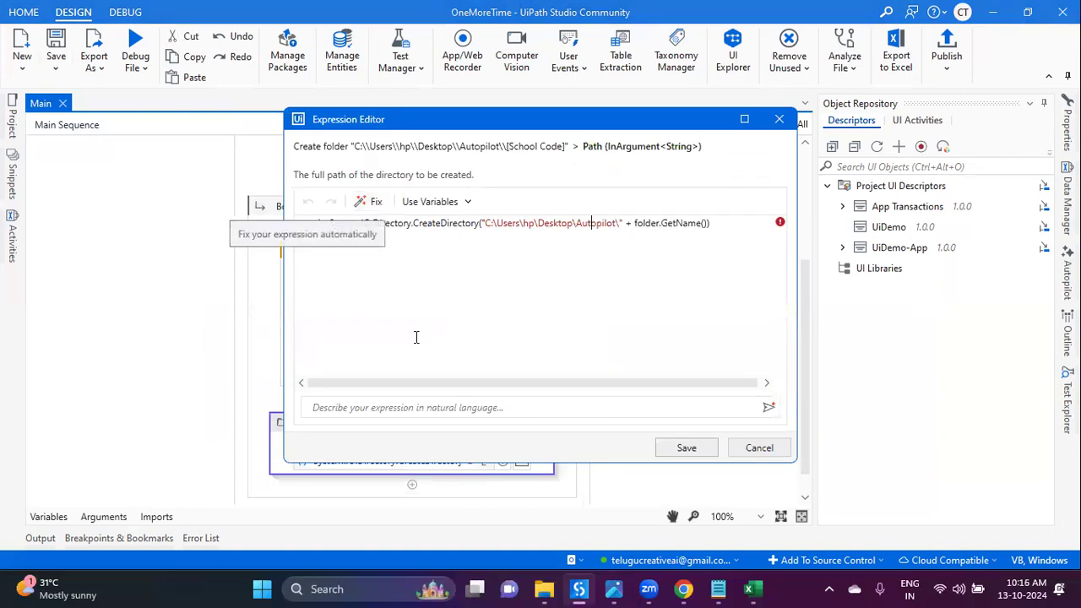
{"action": "left_click", "coordinate": [375, 203]}
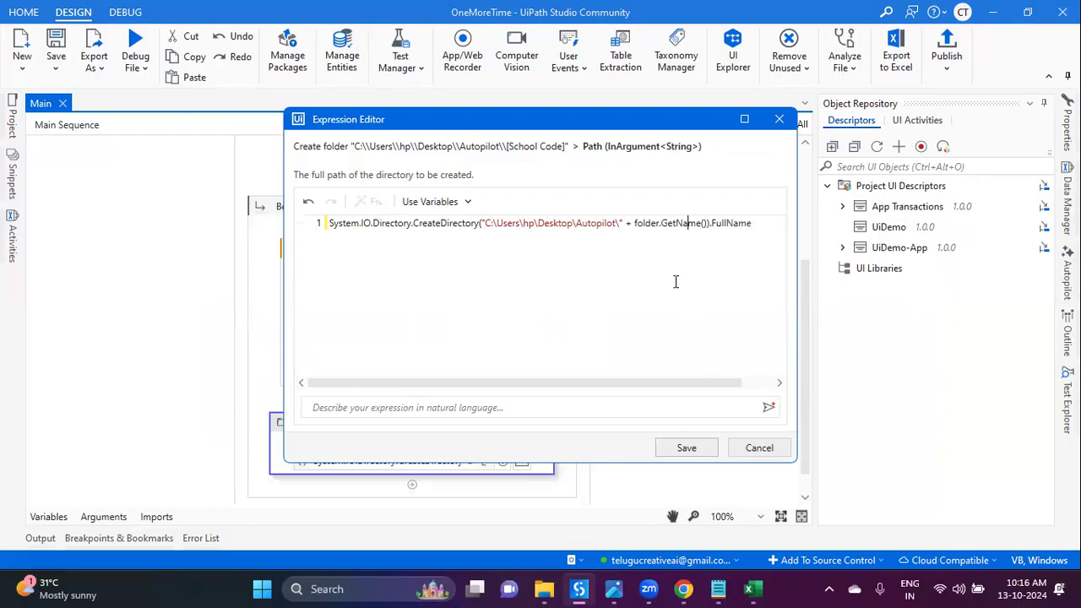
{"action": "double_click", "coordinate": [649, 223]}
{"action": "double_click", "coordinate": [686, 222]}
{"action": "double_click", "coordinate": [647, 225]}
{"action": "double_click", "coordinate": [670, 222]}
{"action": "left_click", "coordinate": [683, 270]}
{"action": "left_click", "coordinate": [756, 448]}
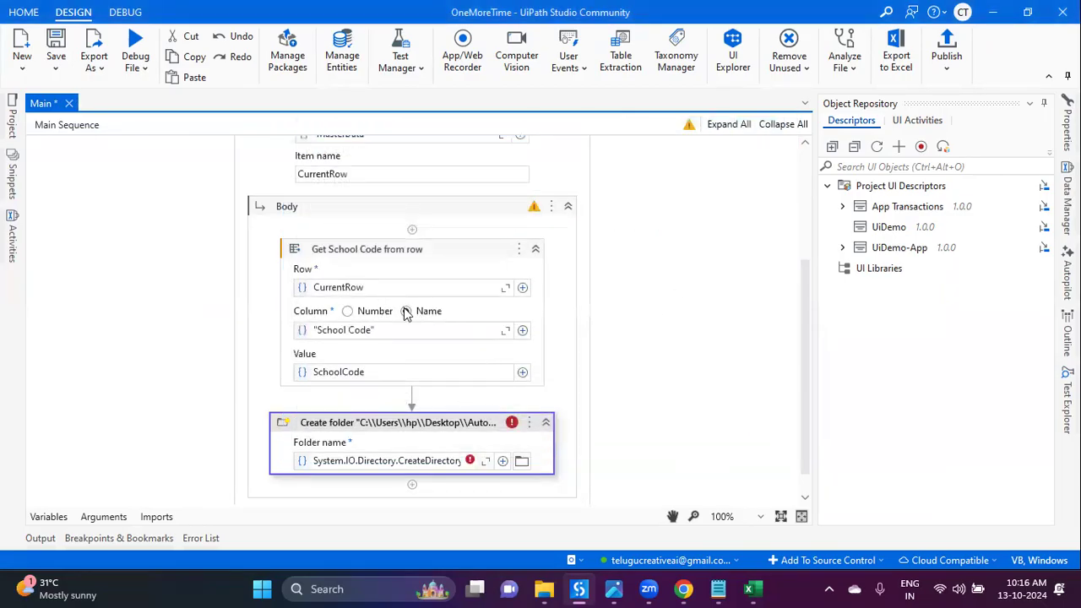
Step: Reopen the Create folder path expression and delete all of it, leaving it empty
{"action": "scroll", "coordinate": [406, 313], "scroll_direction": "up", "scroll_amount": 2}
{"action": "left_click", "coordinate": [375, 363]}
{"action": "left_click_drag", "start_coordinate": [381, 362], "coordinate": [300, 365]}
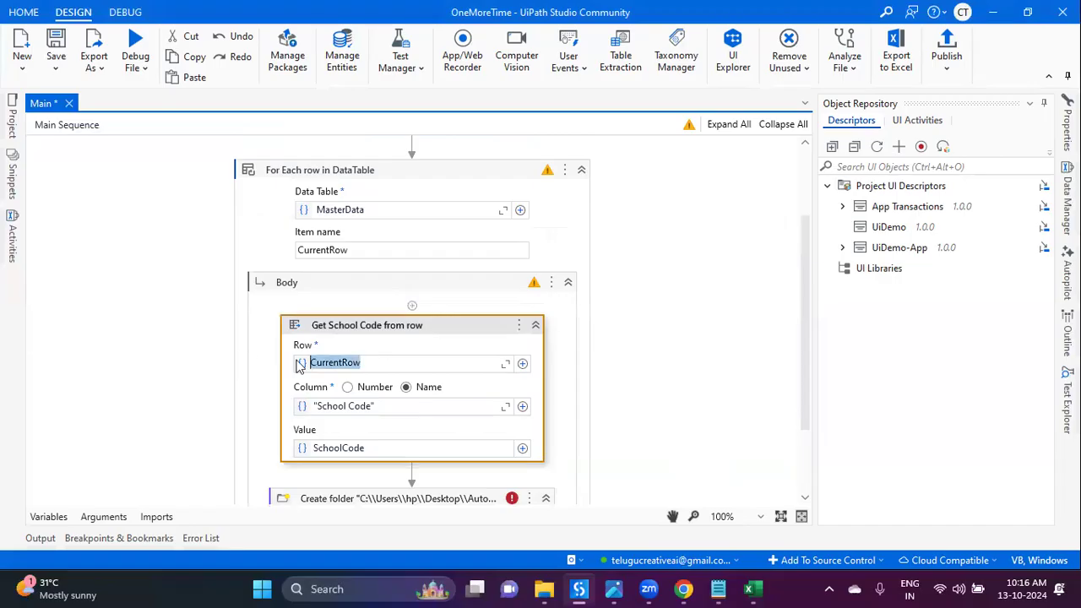
{"action": "scroll", "coordinate": [453, 392], "scroll_direction": "down", "scroll_amount": 2}
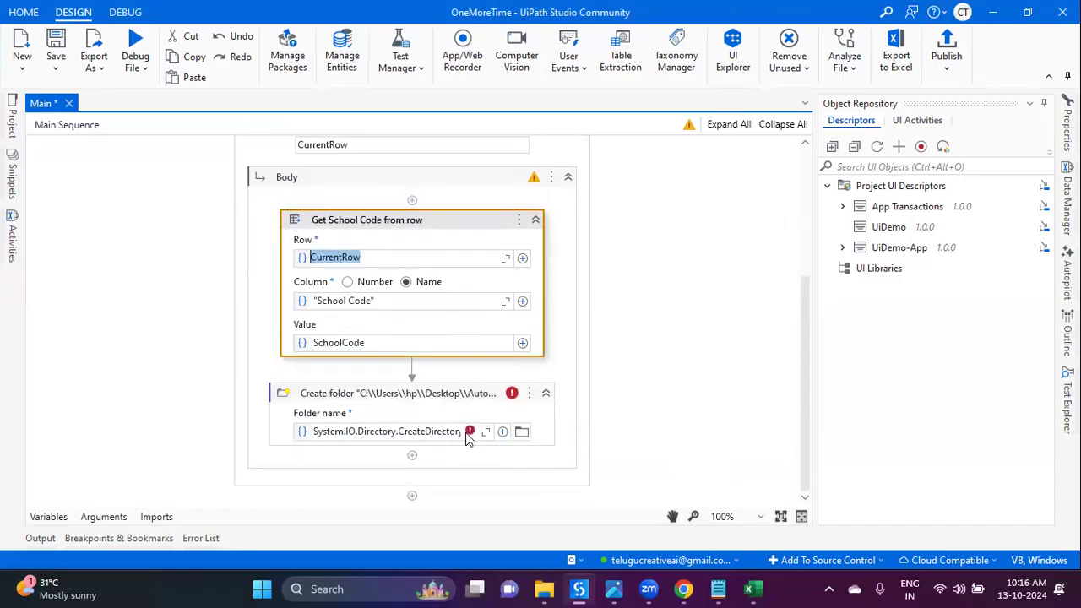
{"action": "left_click", "coordinate": [487, 432]}
{"action": "key", "text": "ctrl+a"}
{"action": "key", "text": "BackSpace"}
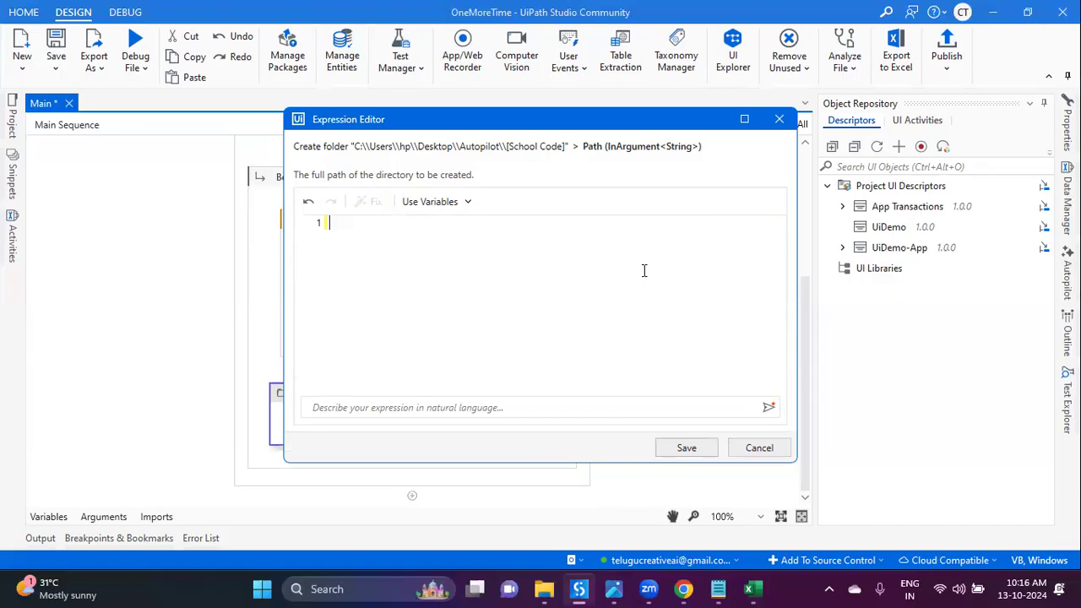
Step: Write an Autopilot prompt for a folder named by 'School Code' from CurrentRow
{"action": "left_click", "coordinate": [561, 405]}
{"action": "type", "text": "Create a folder "}
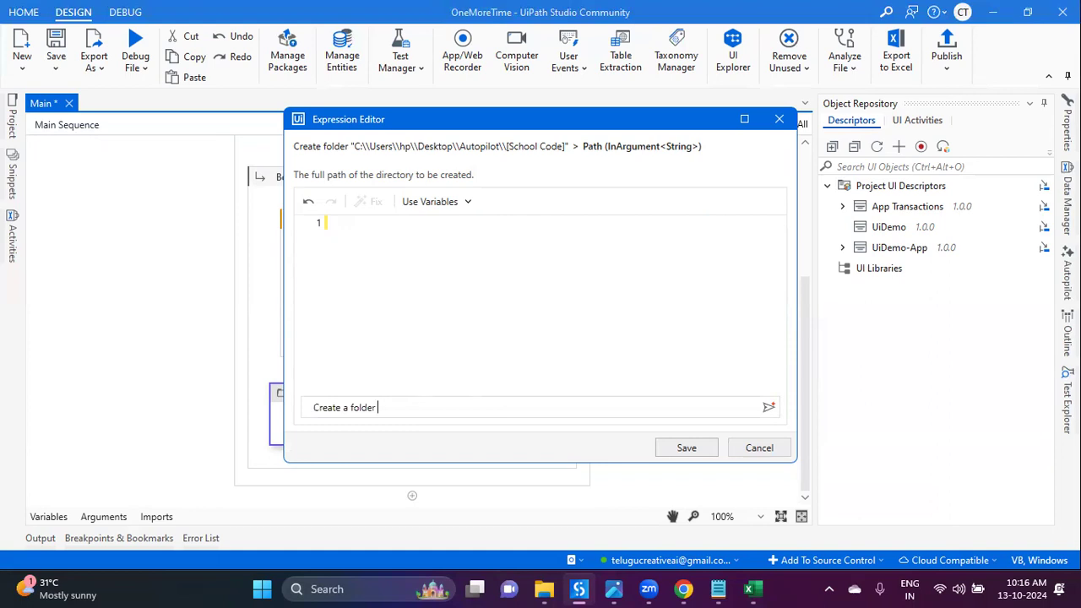
{"action": "type", "text": "with school cod"}
{"action": "key", "text": "BackSpace"}
{"action": "key", "text": "BackSpace"}
{"action": "key", "text": "BackSpace"}
{"action": "key", "text": "BackSpace"}
{"action": "key", "text": "BackSpace"}
{"action": "key", "text": "BackSpace"}
{"action": "key", "text": "BackSpace"}
{"action": "key", "text": "BackSpace"}
{"action": "key", "text": "BackSpace"}
{"action": "key", "text": "BackSpace"}
{"action": "key", "text": "BackSpace"}
{"action": "key", "text": "BackSpace"}
{"action": "type", "text": "'School Code"}
{"action": "type", "text": "' from th"}
{"action": "type", "text": "e"}
{"action": "key", "text": "BackSpace"}
{"action": "type", "text": "is row"}
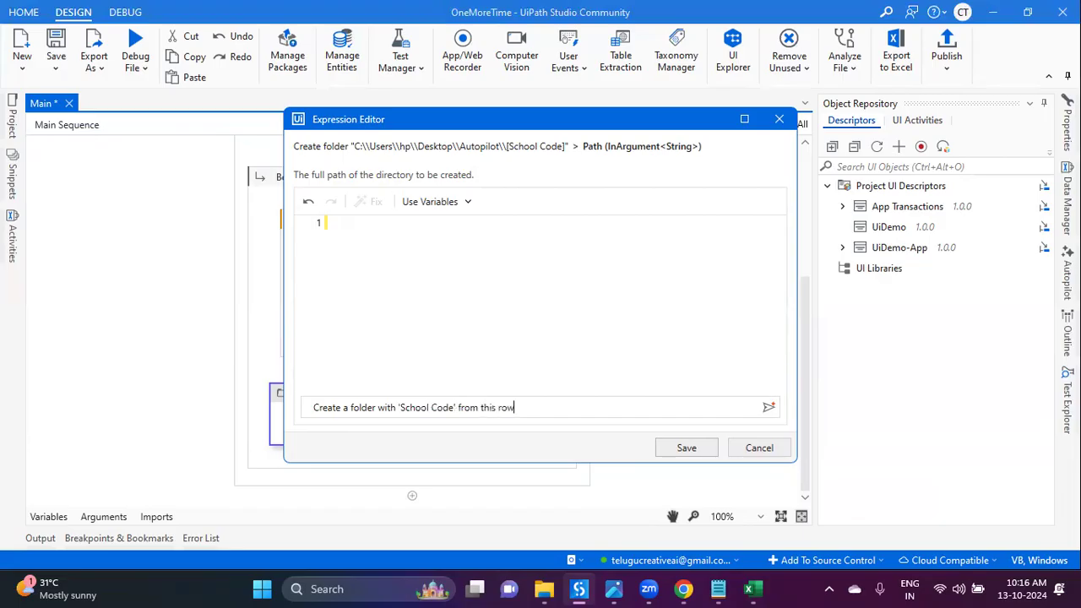
{"action": "type", "text": " CurrentRow,"}
Step: Add the Autopilot folder's copied path to the prompt and generate the expression
{"action": "left_click", "coordinate": [545, 589]}
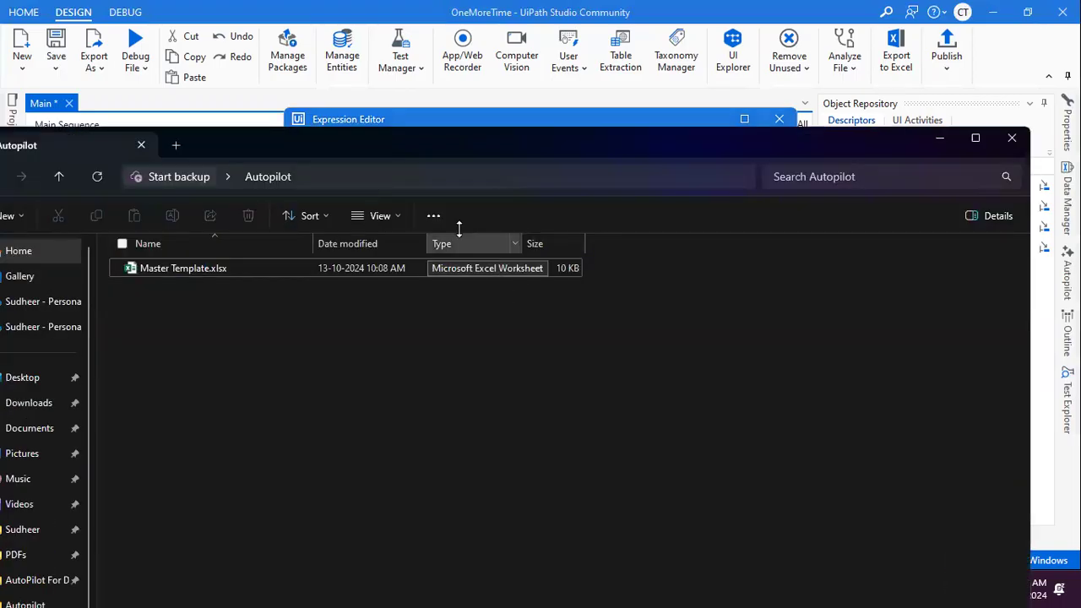
{"action": "left_click", "coordinate": [415, 177]}
{"action": "key", "text": "ctrl+c"}
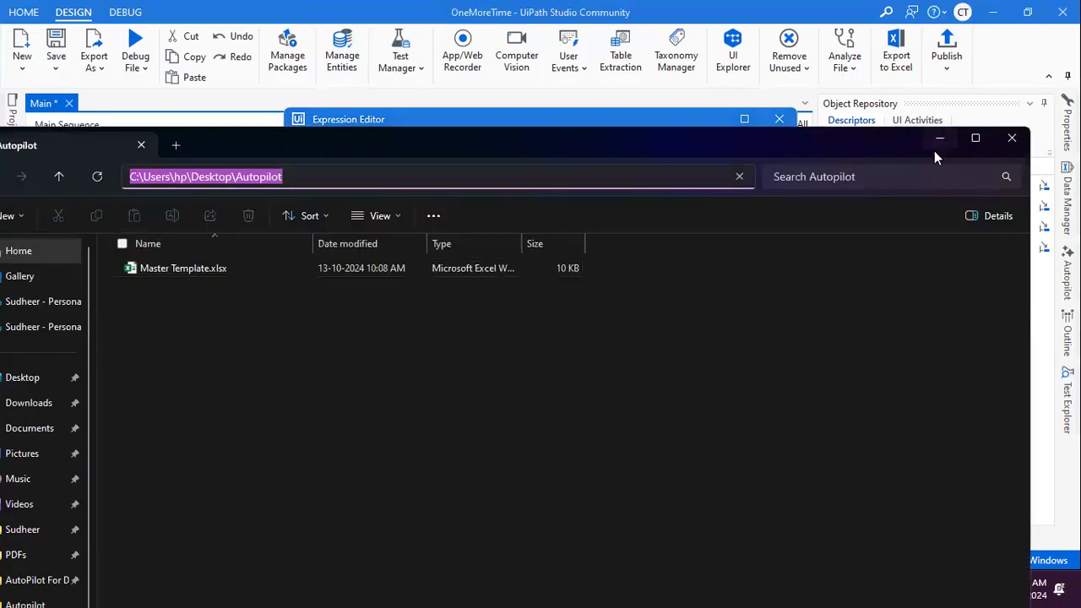
{"action": "left_click", "coordinate": [938, 142]}
{"action": "left_click", "coordinate": [376, 409]}
{"action": "type", "text": "in '"}
{"action": "key", "text": "ctrl+v"}
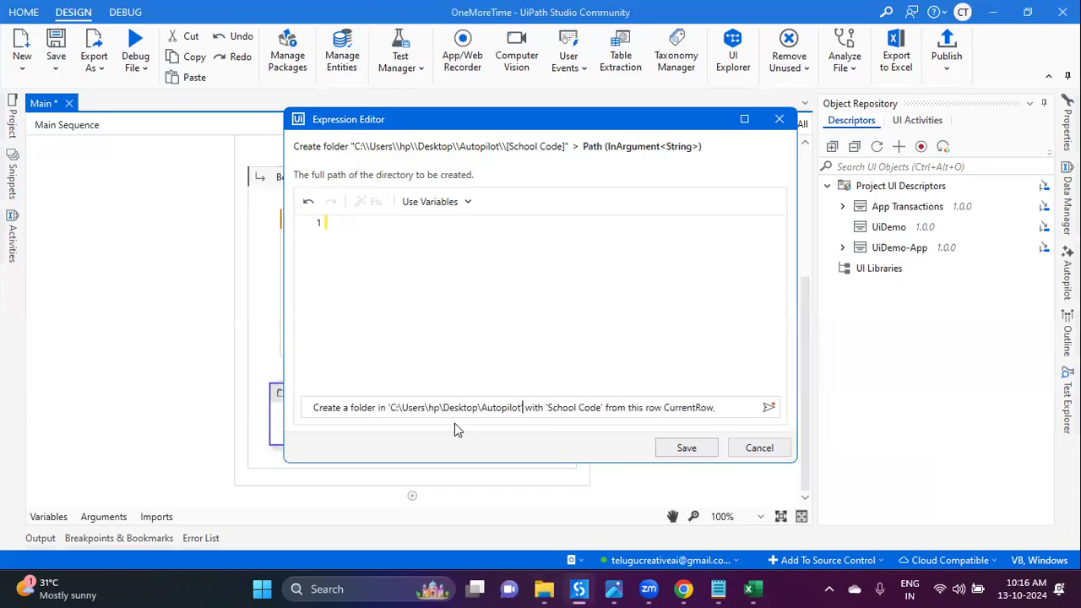
{"action": "type", "text": "'"}
{"action": "key", "text": "Return"}
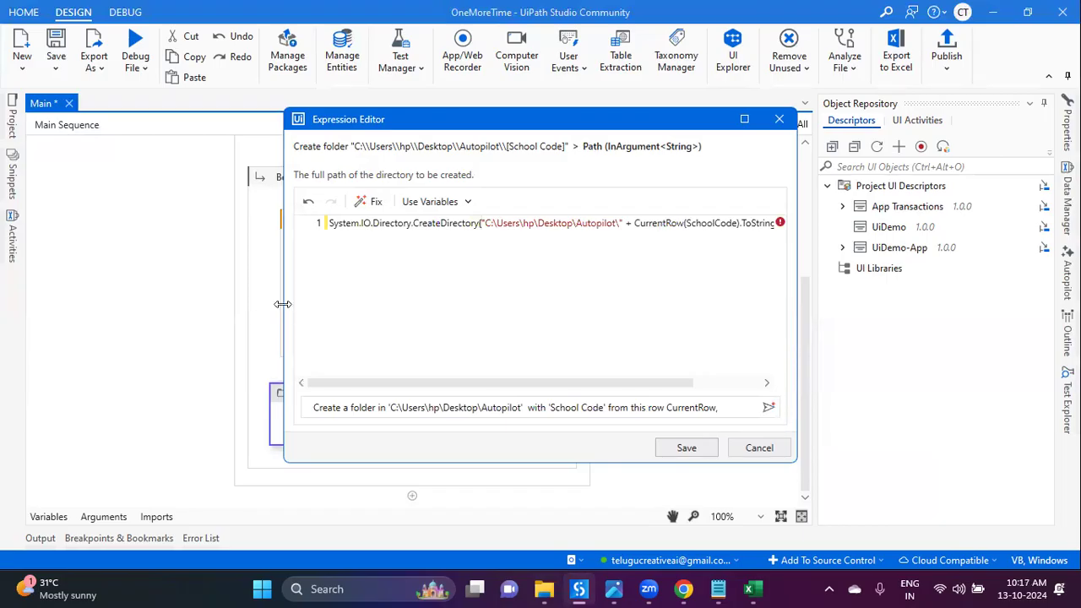
Step: Review the generated CreateDirectory expression joining the Autopilot path with CurrentRow SchoolCode, and save it
{"action": "left_click_drag", "start_coordinate": [283, 304], "coordinate": [55, 305]}
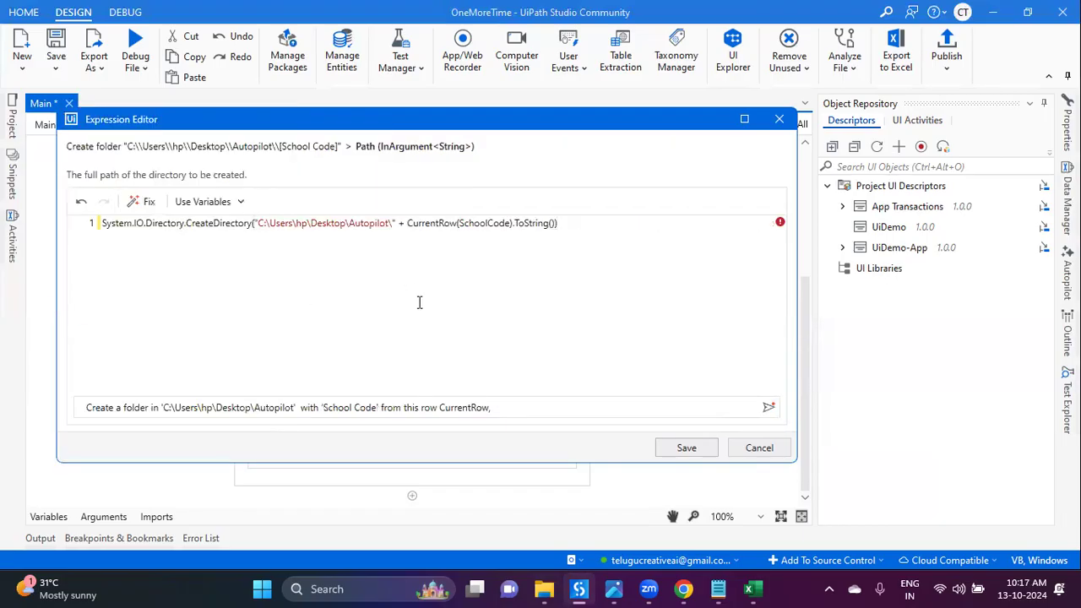
{"action": "scroll", "coordinate": [426, 306], "scroll_direction": "up", "scroll_amount": 2}
{"action": "left_click", "coordinate": [628, 278]}
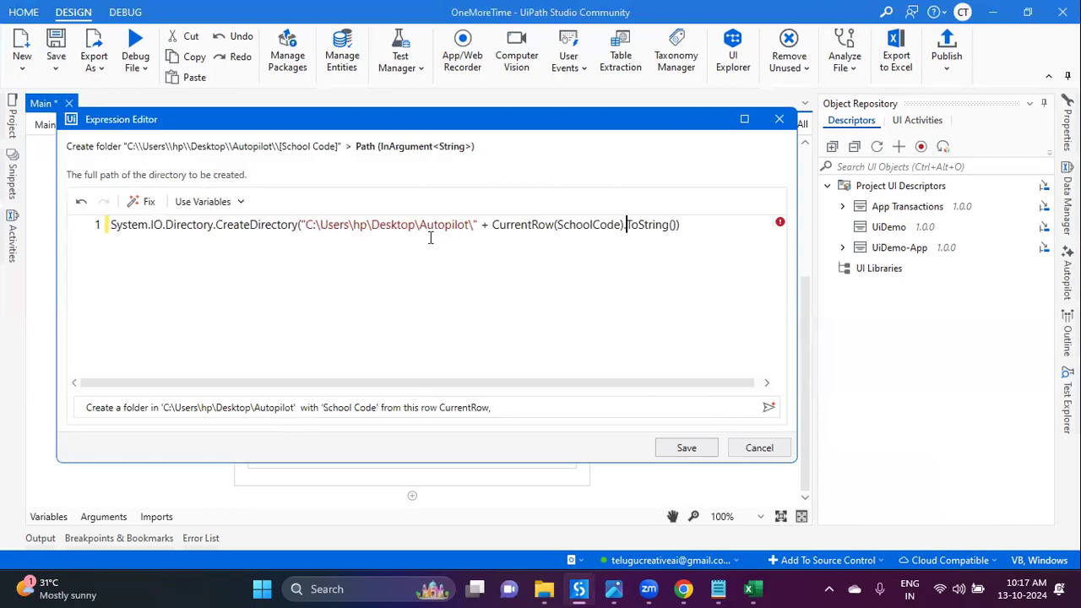
{"action": "left_click", "coordinate": [147, 208]}
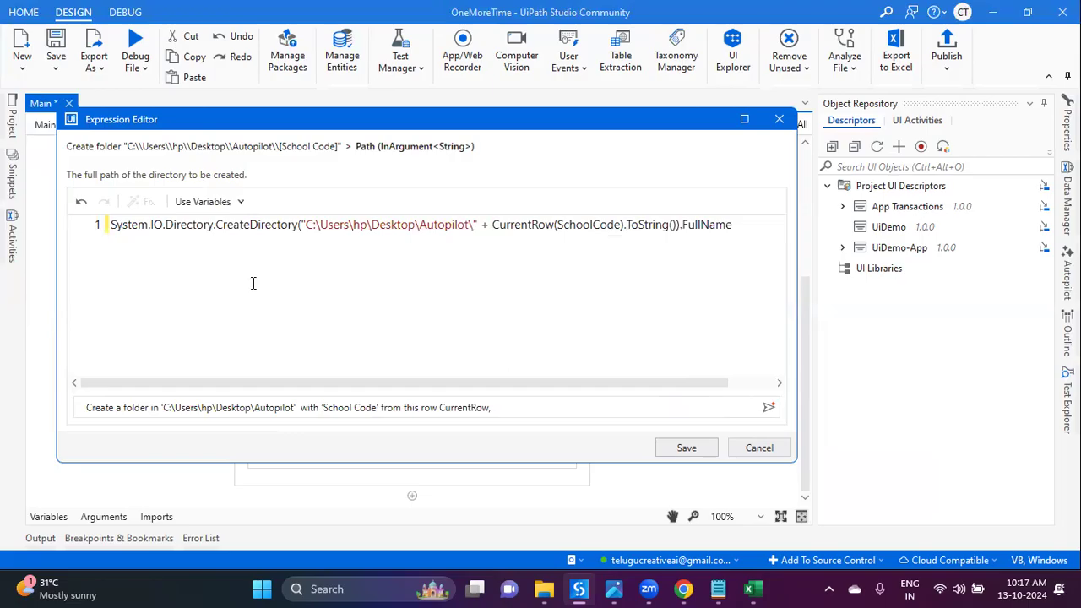
{"action": "double_click", "coordinate": [703, 228]}
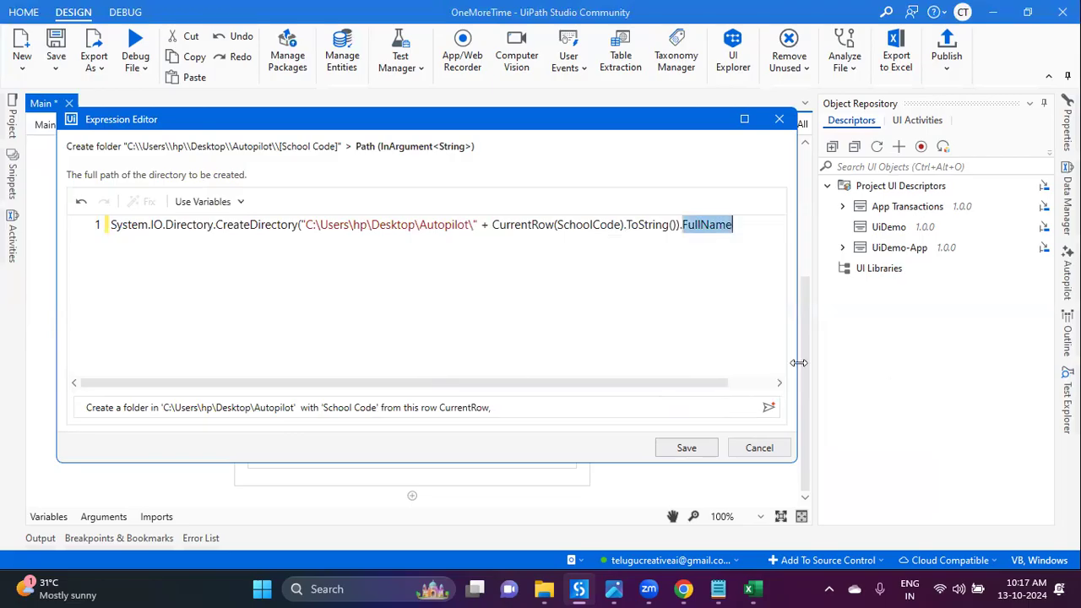
{"action": "double_click", "coordinate": [572, 225]}
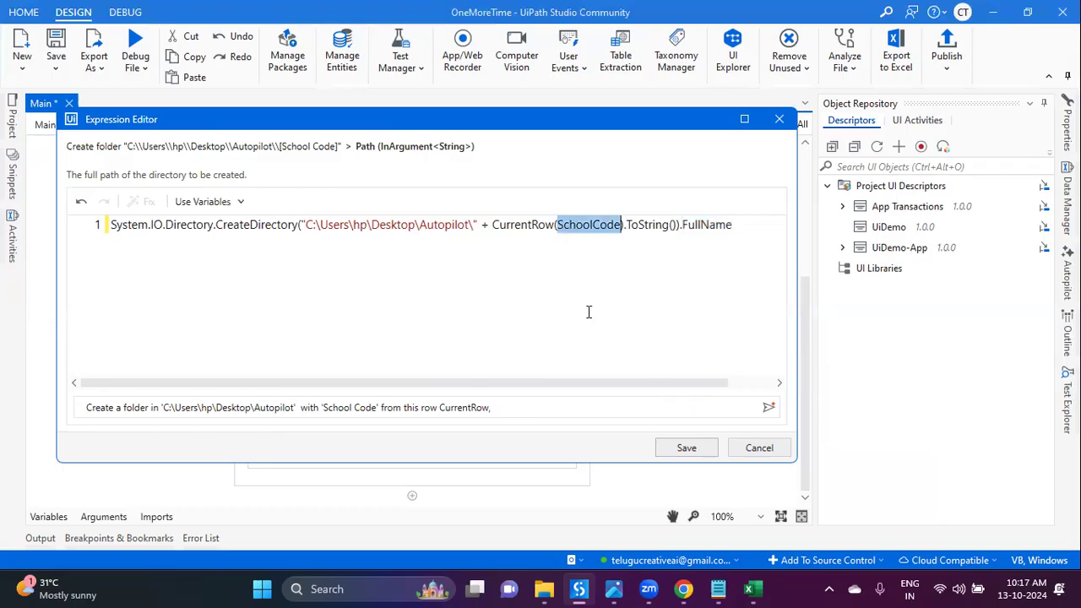
{"action": "left_click", "coordinate": [687, 449]}
{"action": "left_click", "coordinate": [338, 346]}
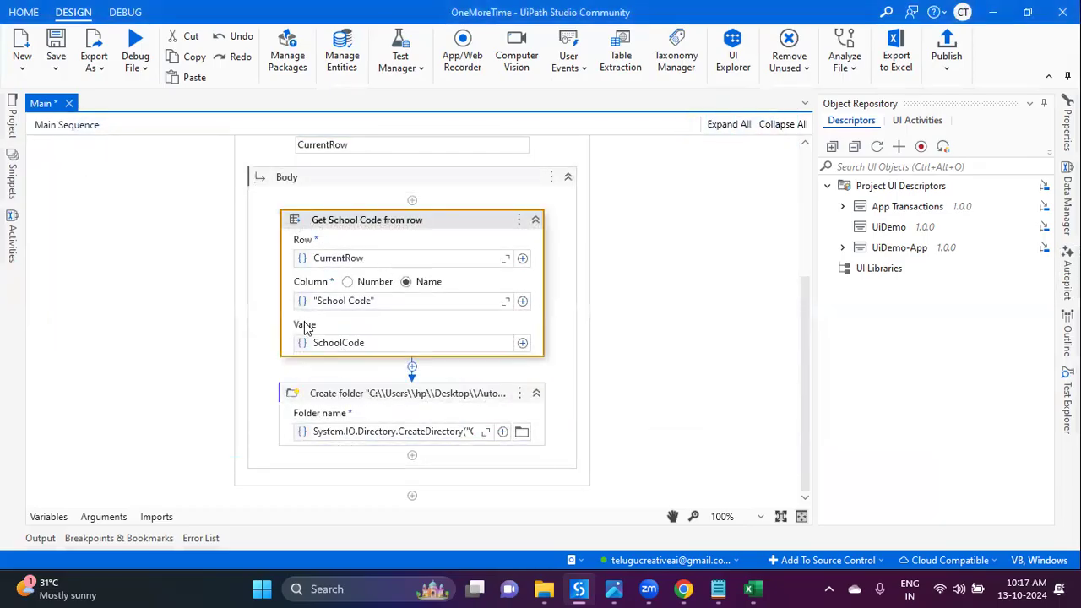
Step: Reopen the Folder name expression, save it unchanged, and save the workflow file
{"action": "left_click", "coordinate": [485, 432]}
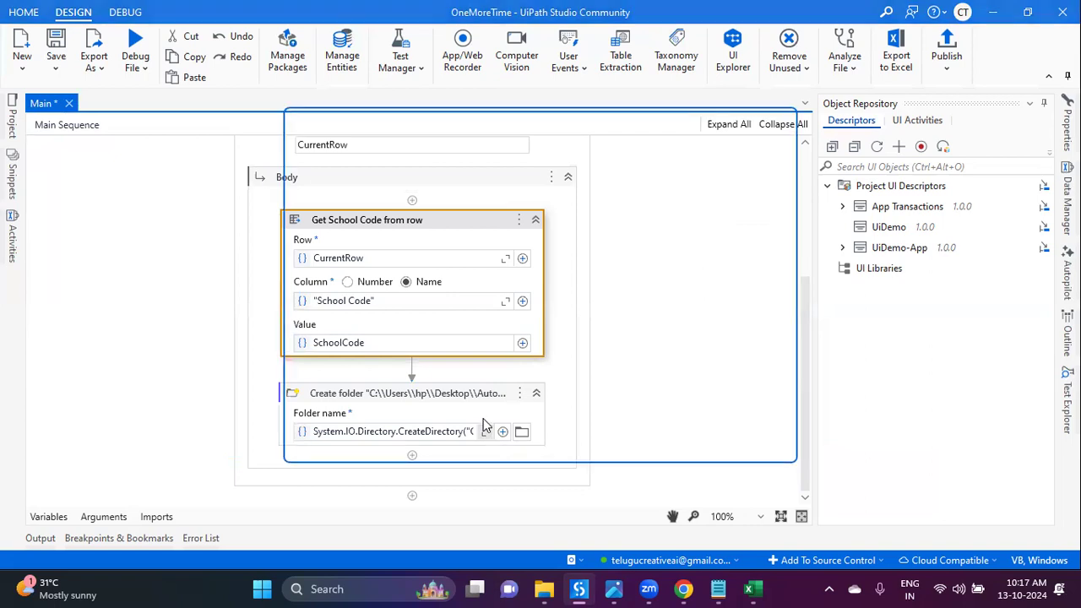
{"action": "left_click", "coordinate": [485, 408]}
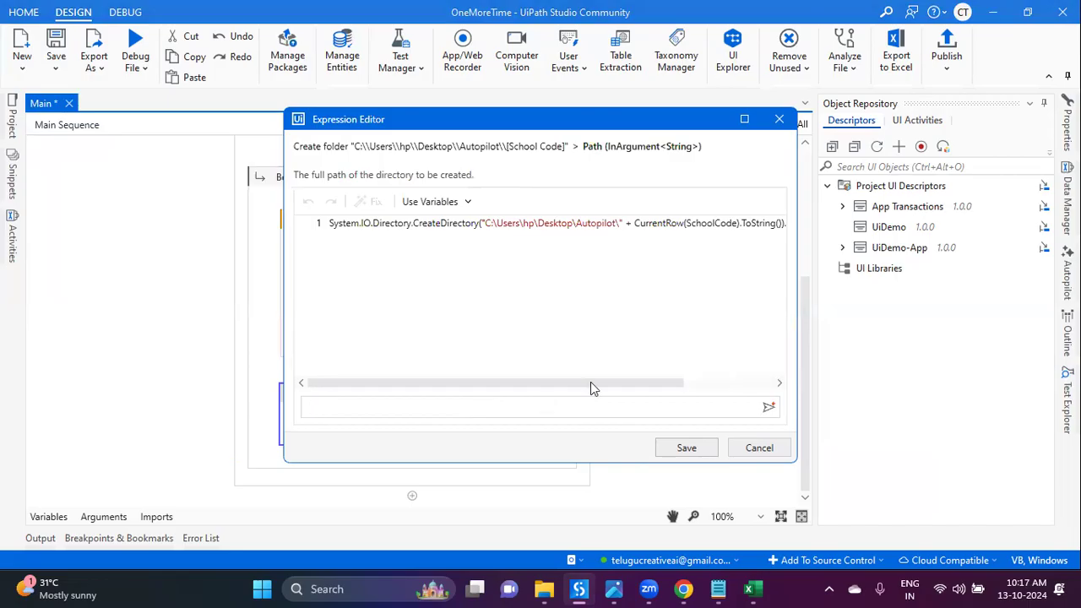
{"action": "double_click", "coordinate": [711, 223]}
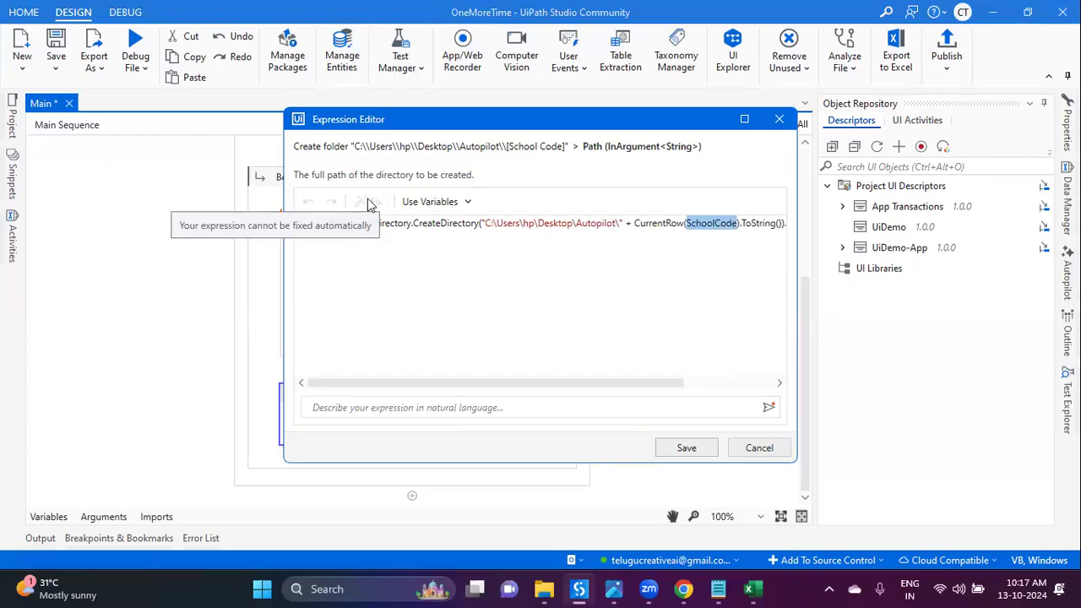
{"action": "left_click", "coordinate": [685, 448]}
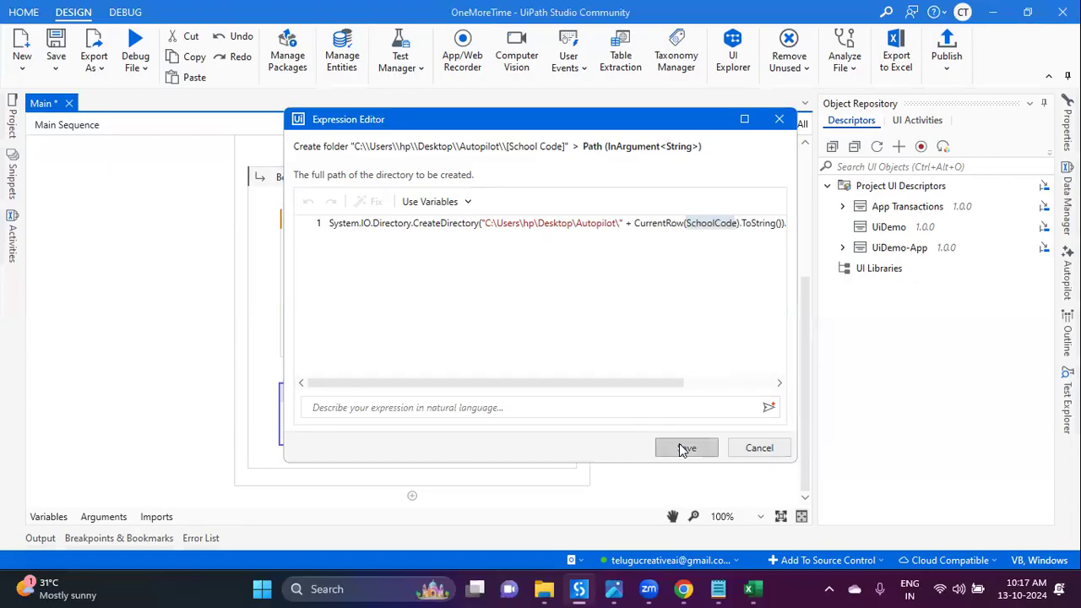
{"action": "left_click", "coordinate": [55, 47]}
{"action": "left_click", "coordinate": [146, 249]}
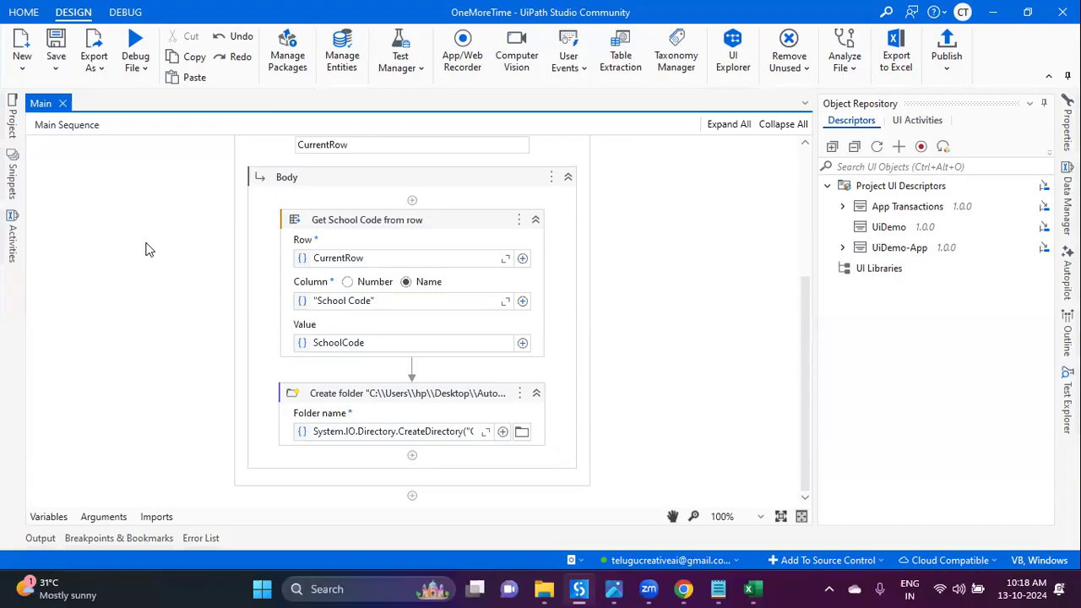
{"action": "scroll", "coordinate": [250, 333], "scroll_direction": "up", "scroll_amount": 3}
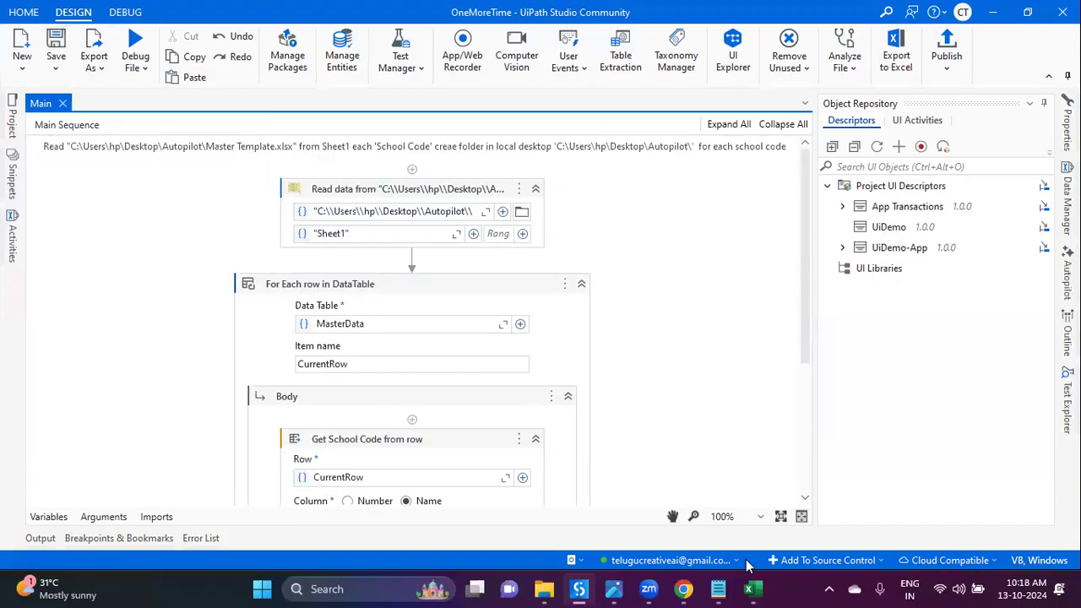
Step: Check the Master Template workbook and Autopilot folder, then run the workflow file
{"action": "left_click", "coordinate": [748, 589]}
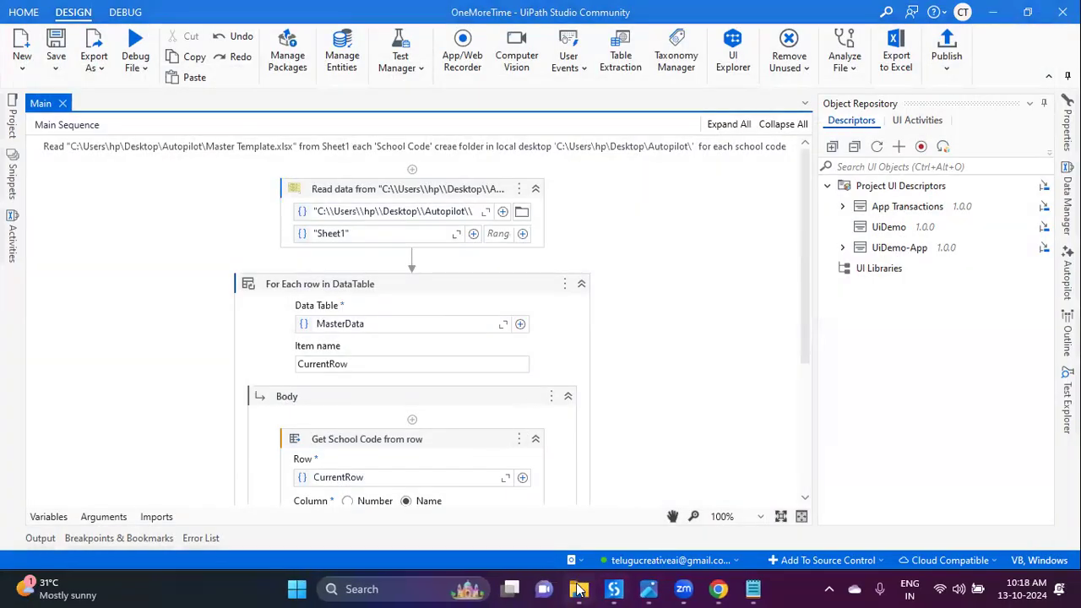
{"action": "left_click", "coordinate": [579, 590]}
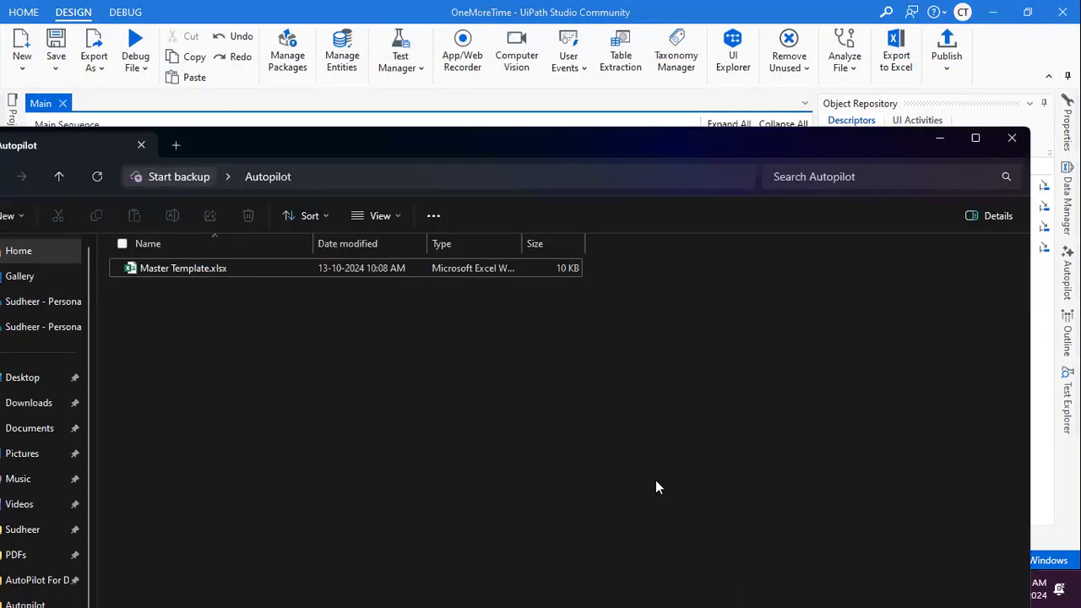
{"action": "double_click", "coordinate": [346, 143]}
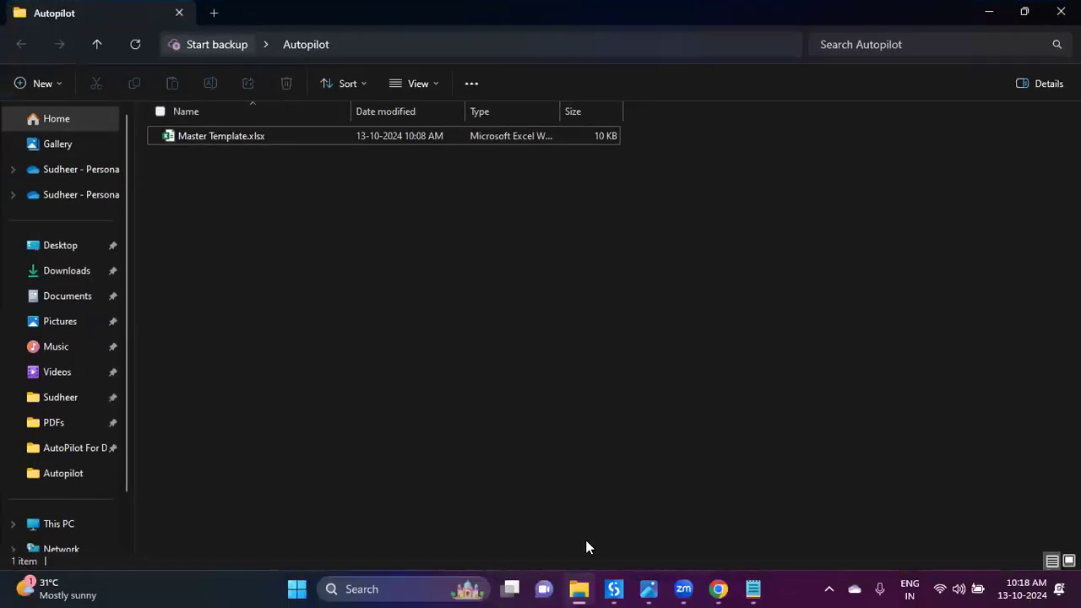
{"action": "left_click", "coordinate": [614, 590]}
{"action": "left_click", "coordinate": [136, 72]}
{"action": "left_click", "coordinate": [137, 93]}
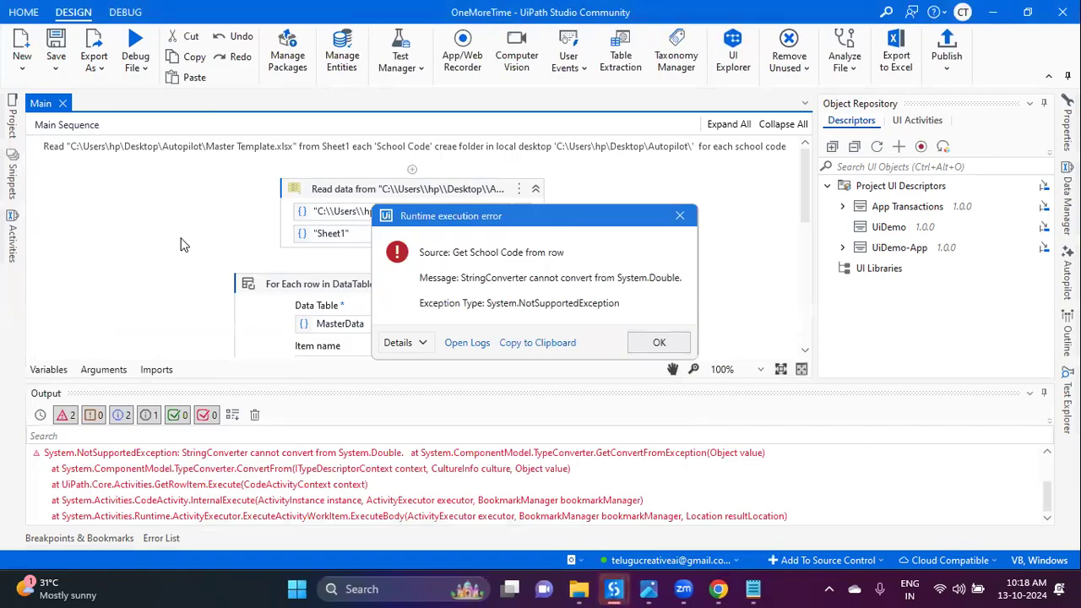
Step: Dismiss the error, accept Autopilot's SchoolCode.ToString() fix for the Value field, and save
{"action": "left_click", "coordinate": [636, 345]}
{"action": "left_click", "coordinate": [1045, 395]}
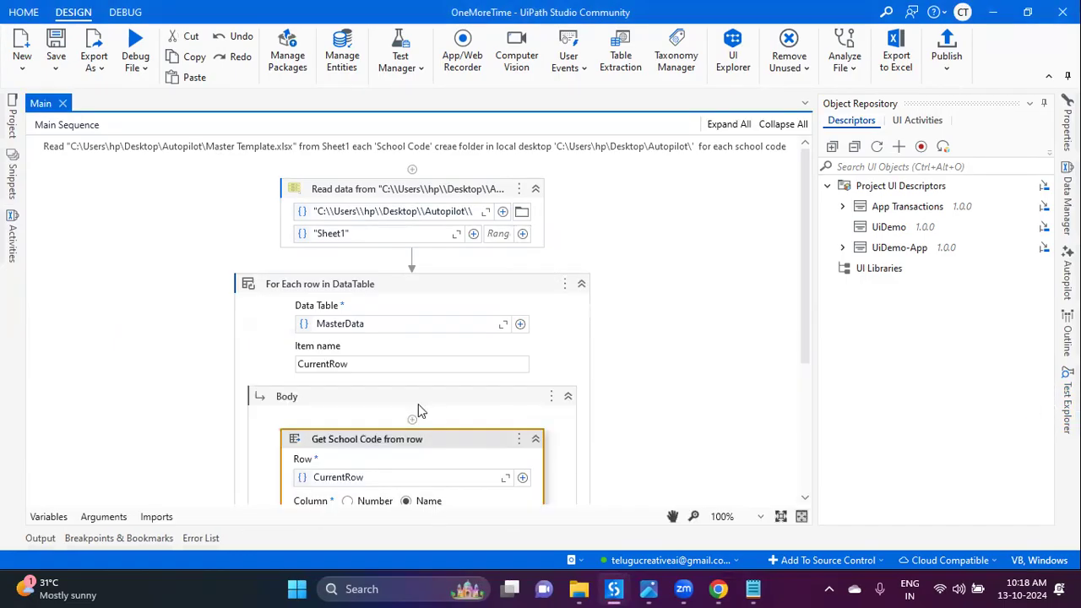
{"action": "scroll", "coordinate": [372, 389], "scroll_direction": "down", "scroll_amount": 3}
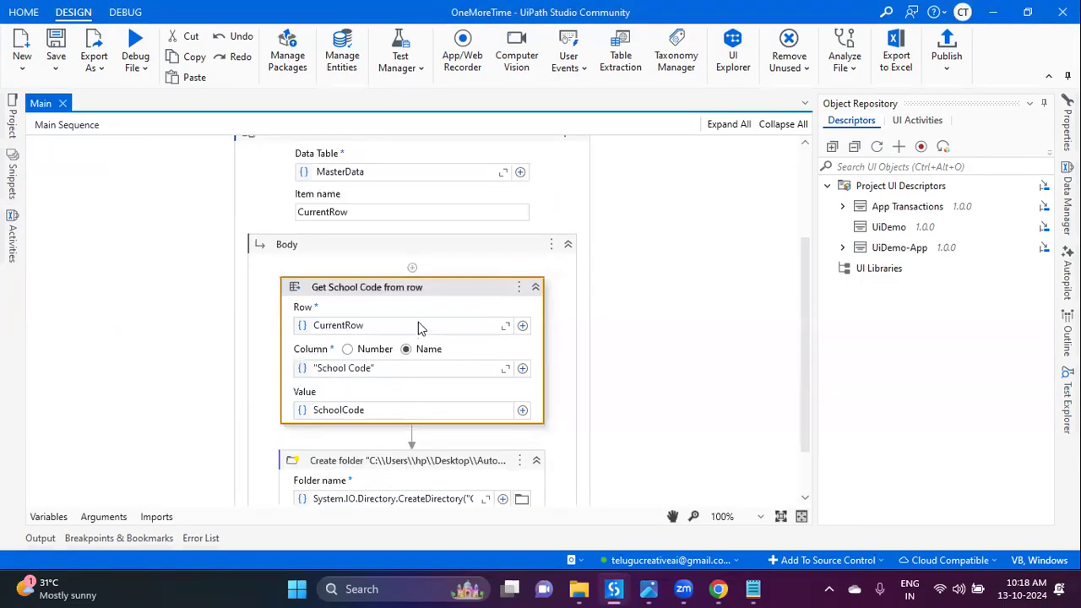
{"action": "left_click", "coordinate": [429, 414]}
{"action": "left_click", "coordinate": [523, 413]}
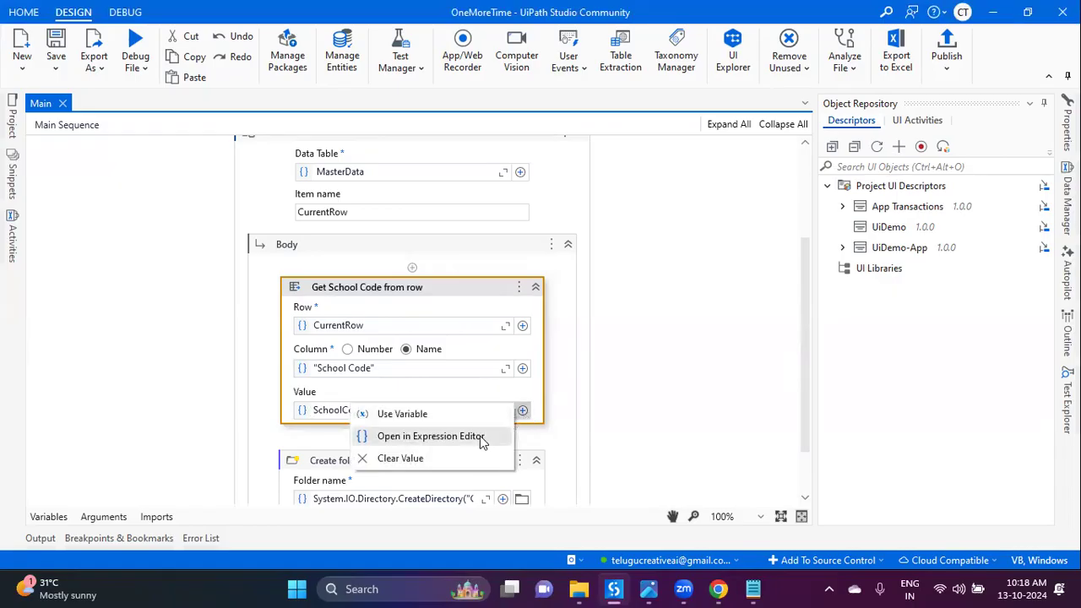
{"action": "left_click", "coordinate": [480, 436]}
{"action": "left_click", "coordinate": [483, 407]}
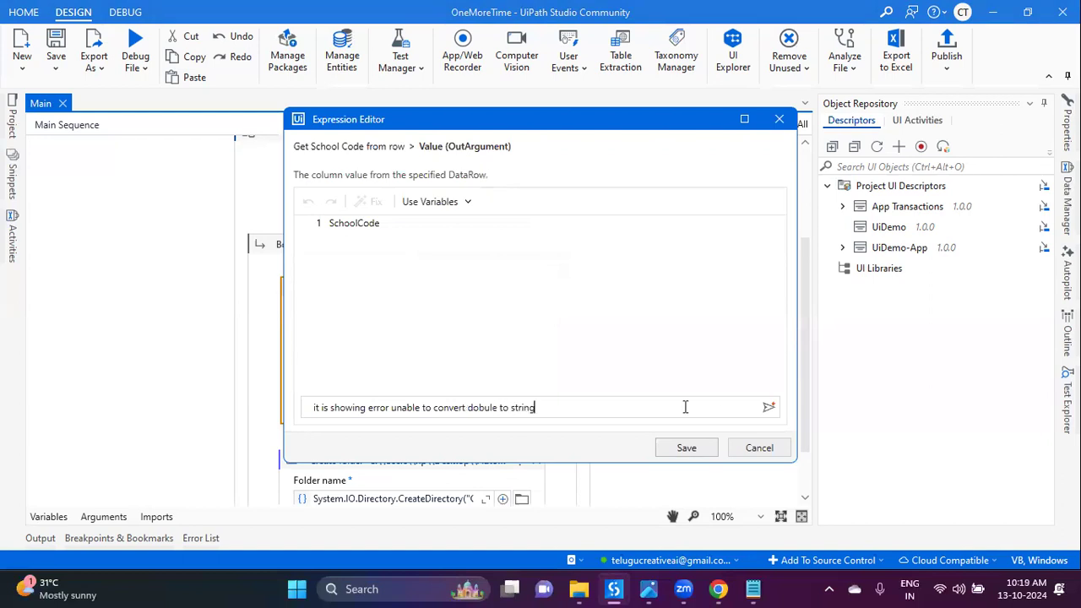
{"action": "left_click", "coordinate": [768, 408]}
{"action": "left_click", "coordinate": [686, 447]}
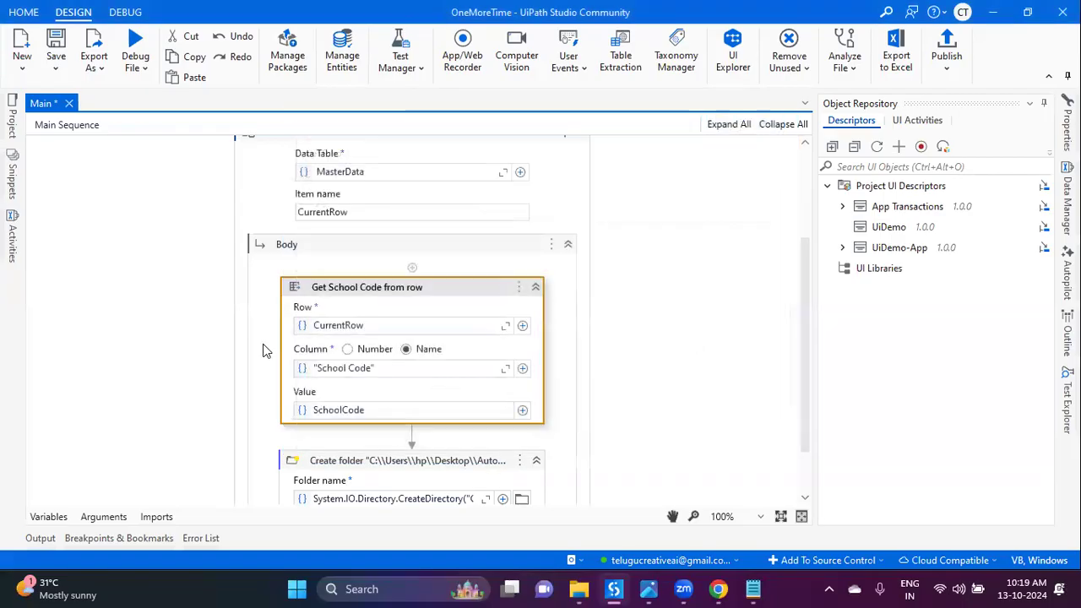
{"action": "left_click", "coordinate": [56, 52]}
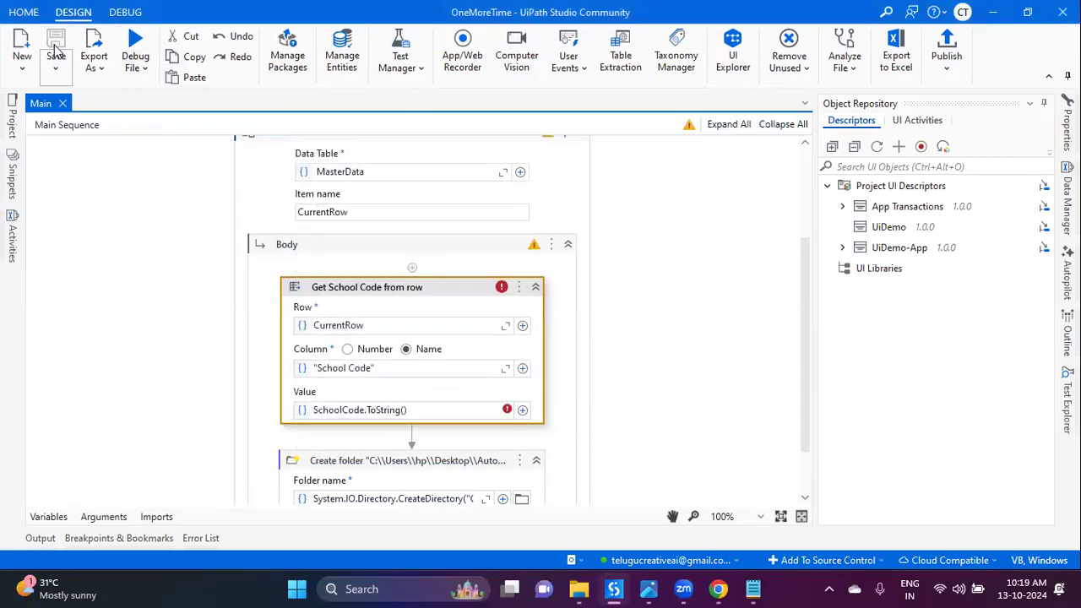
Step: Remove .ToString() from the Value field so it reads SchoolCode again
{"action": "left_click", "coordinate": [461, 412]}
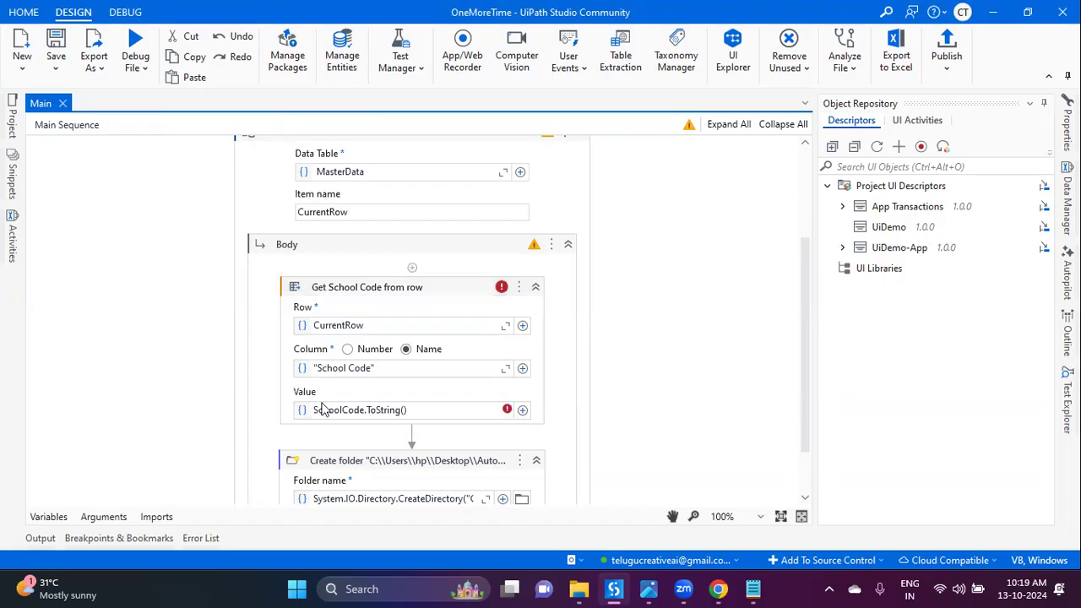
{"action": "left_click_drag", "start_coordinate": [424, 410], "coordinate": [367, 414]}
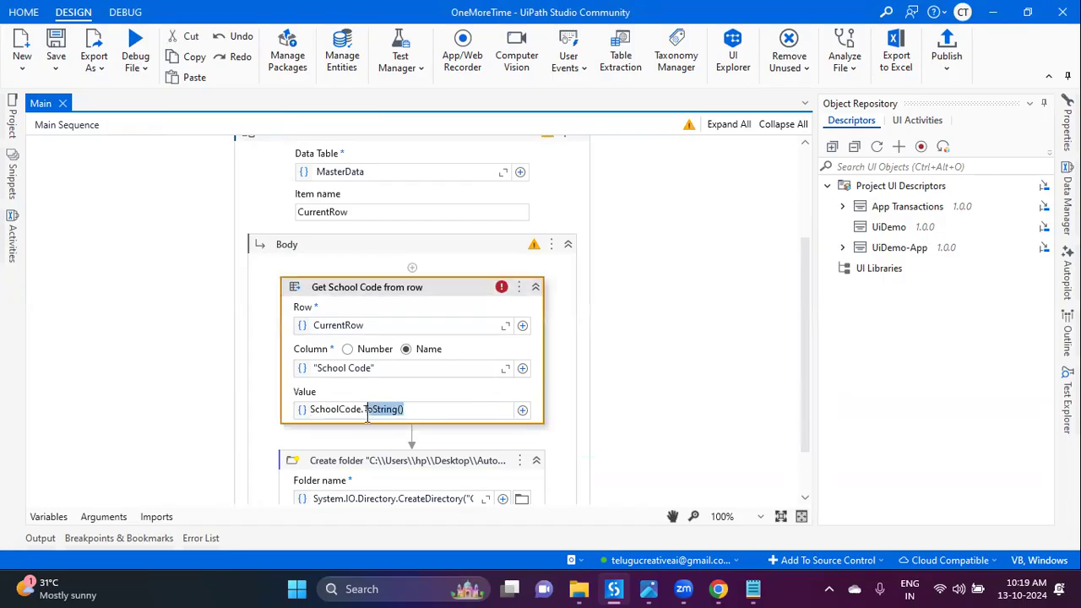
{"action": "key", "text": "BackSpace"}
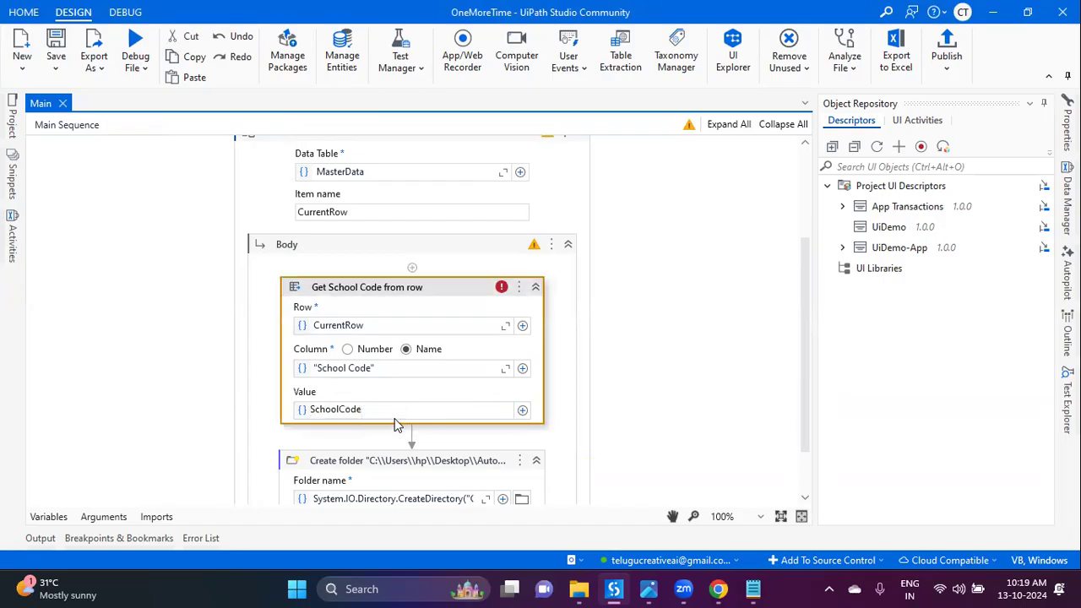
{"action": "left_click", "coordinate": [172, 395]}
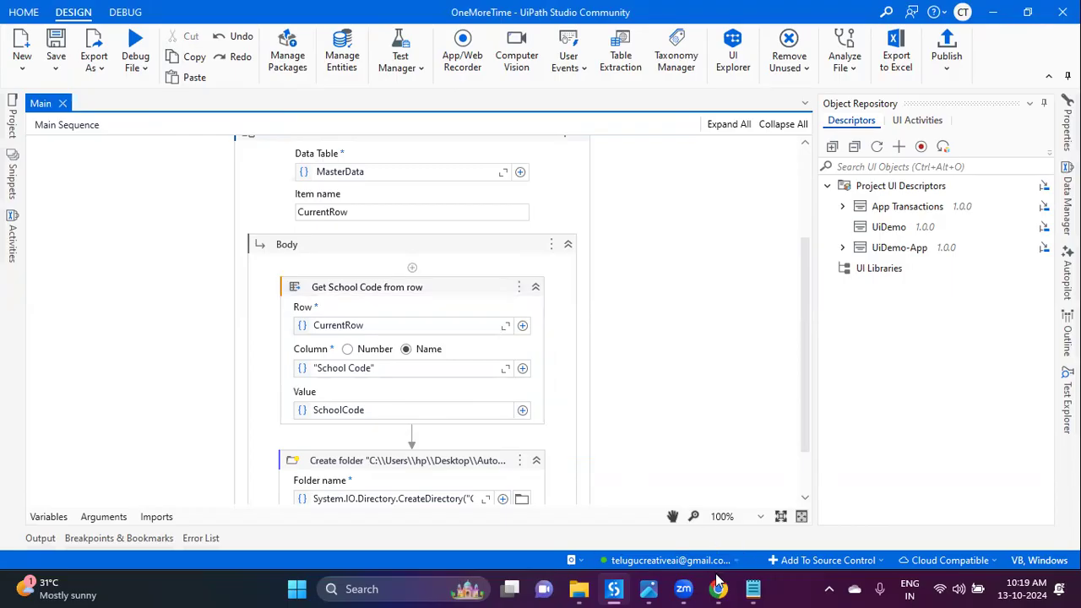
Step: Paste Master Template.xlsx into the desktop Autopilot folder, replacing the existing copy
{"action": "left_click", "coordinate": [614, 588]}
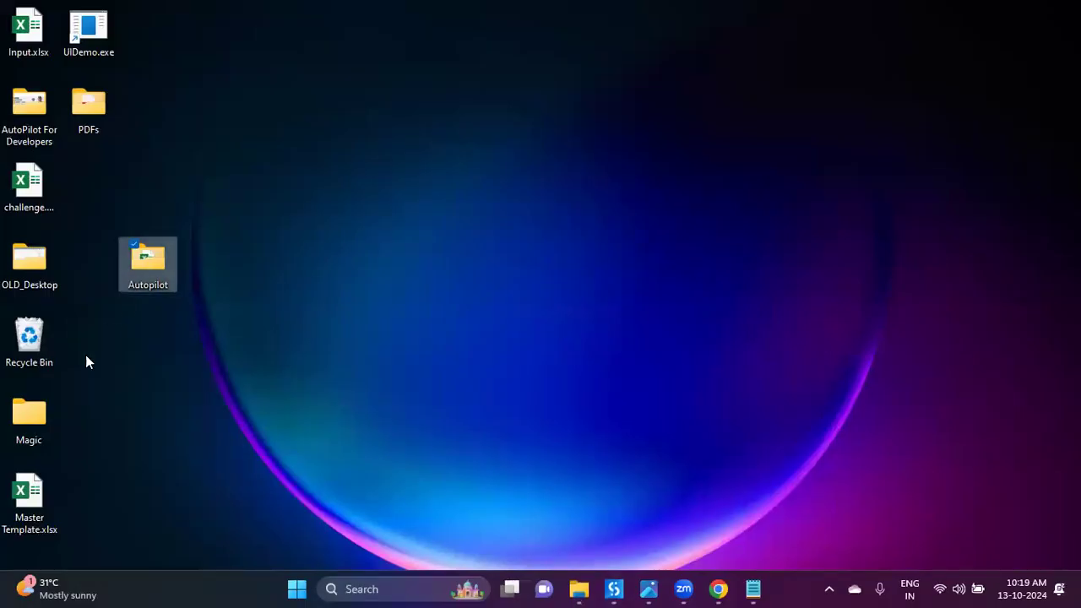
{"action": "double_click", "coordinate": [154, 274]}
{"action": "key", "text": "ctrl+v"}
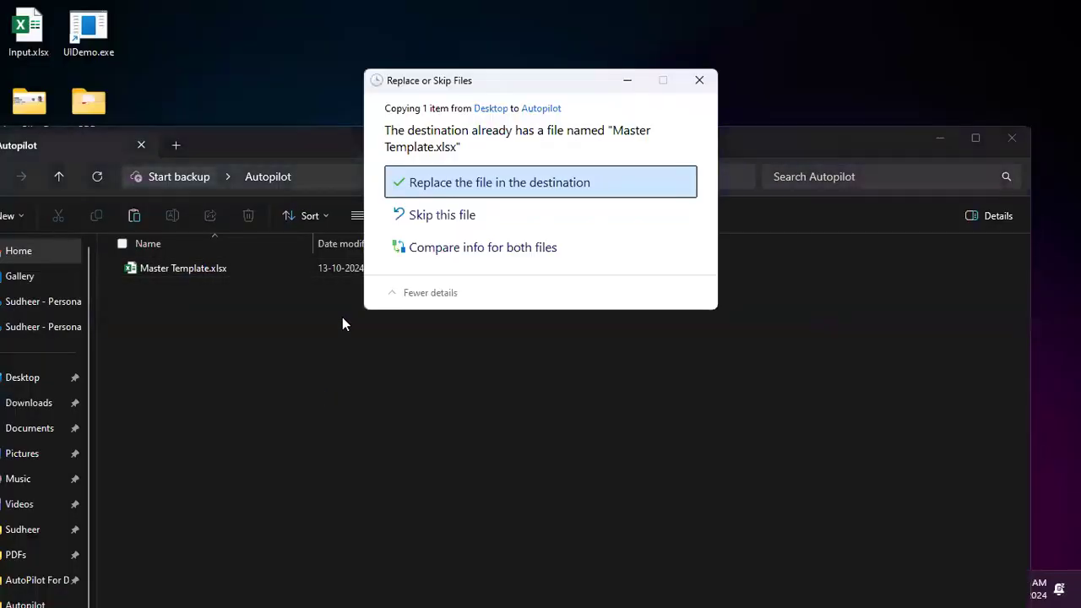
{"action": "left_click", "coordinate": [434, 186]}
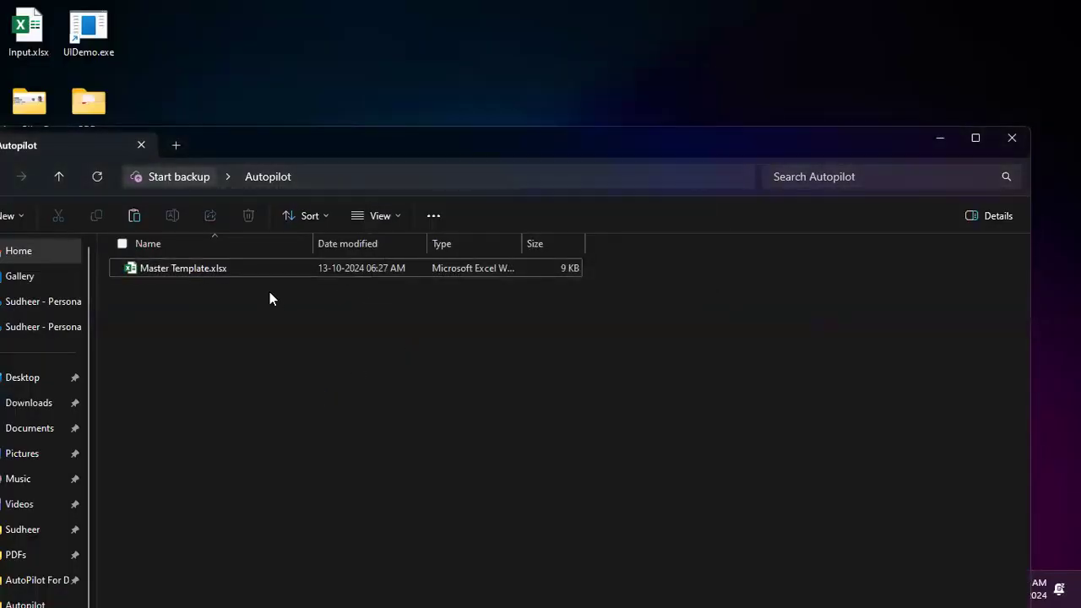
Step: Open and close the Master Template workbook, then bring UiPath Studio back to front
{"action": "double_click", "coordinate": [259, 269]}
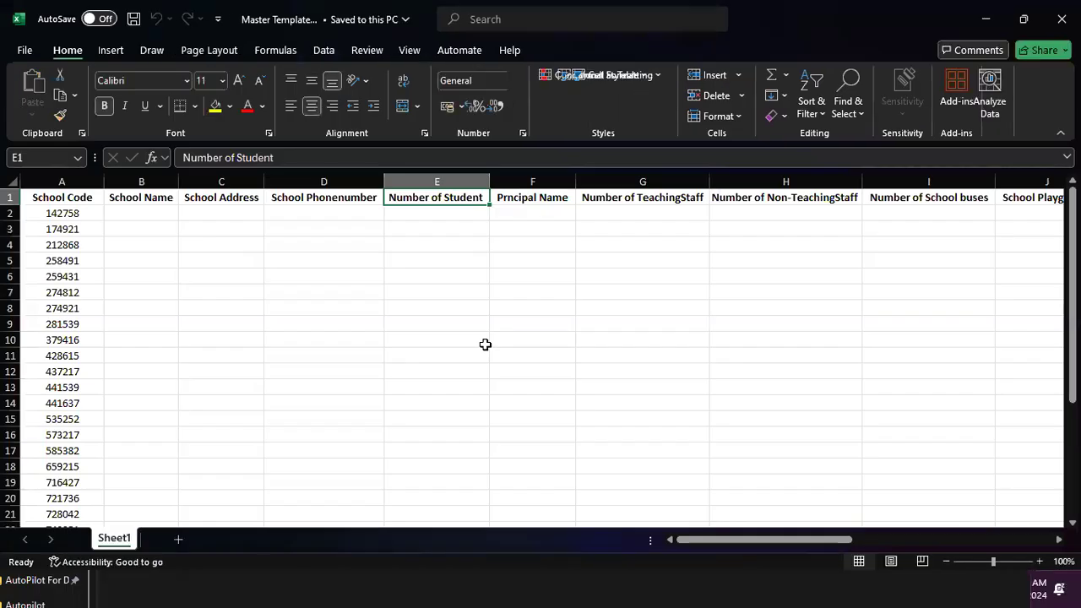
{"action": "left_click", "coordinate": [485, 345]}
{"action": "left_click", "coordinate": [1062, 18]}
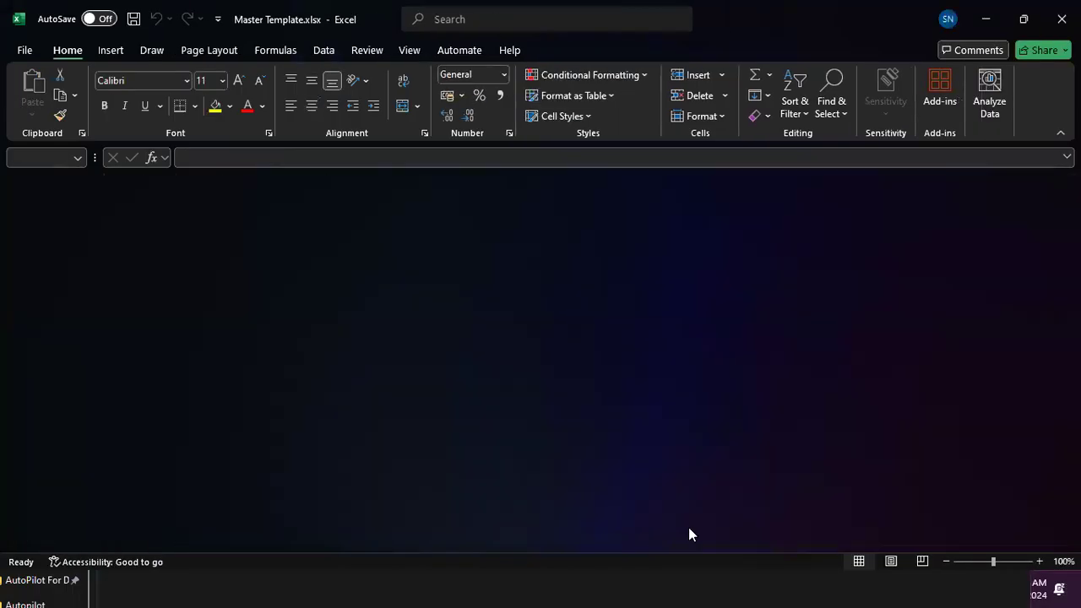
{"action": "left_click", "coordinate": [940, 138]}
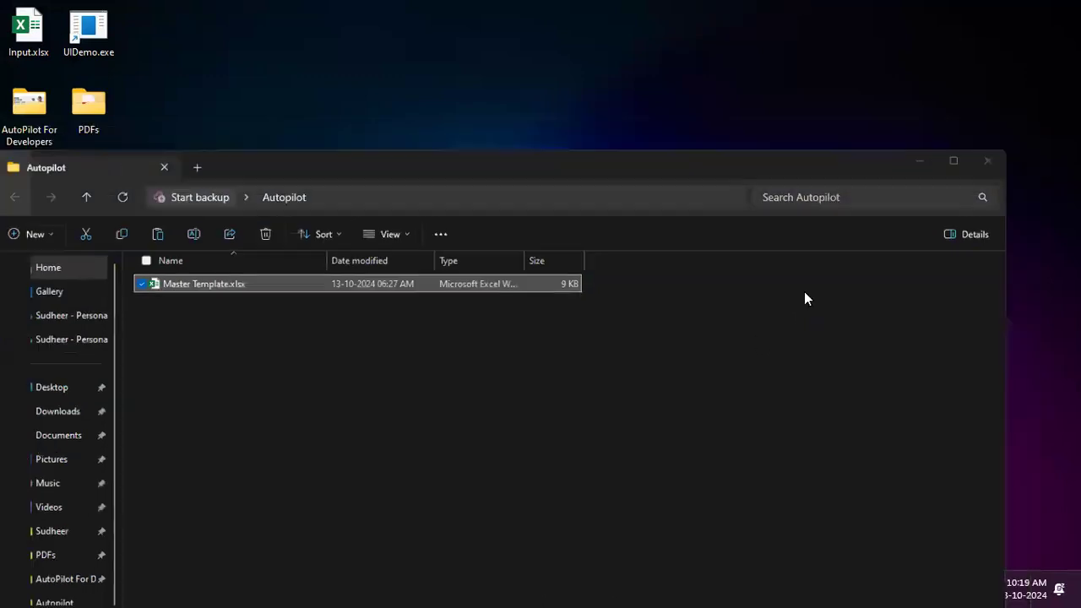
{"action": "left_click", "coordinate": [615, 589]}
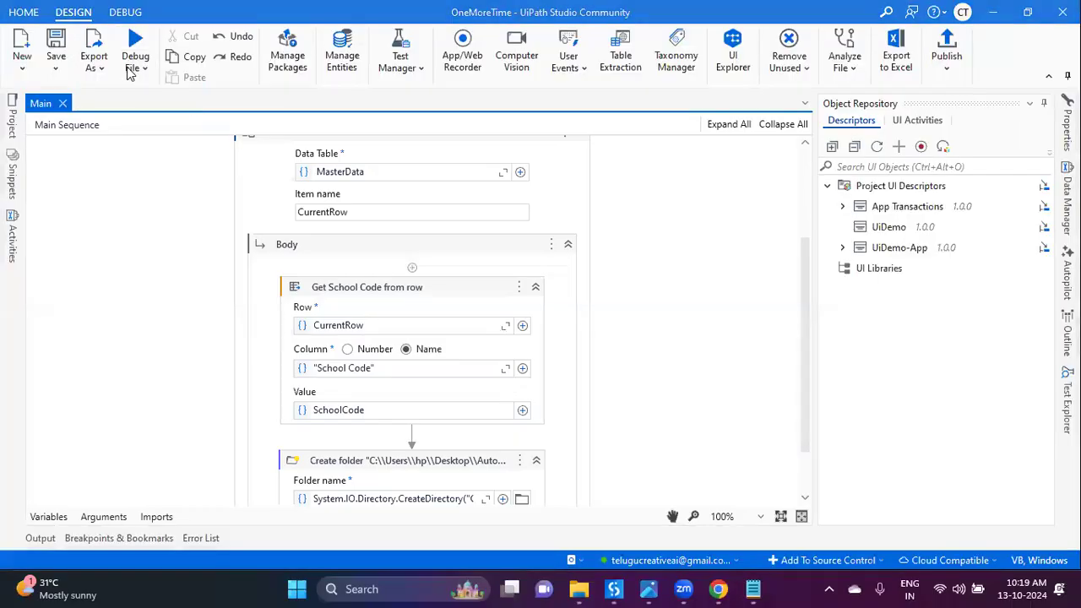
Step: Start debugging the workflow and clear the Immediate panel's previous expression
{"action": "left_click", "coordinate": [135, 61]}
{"action": "left_click", "coordinate": [136, 36]}
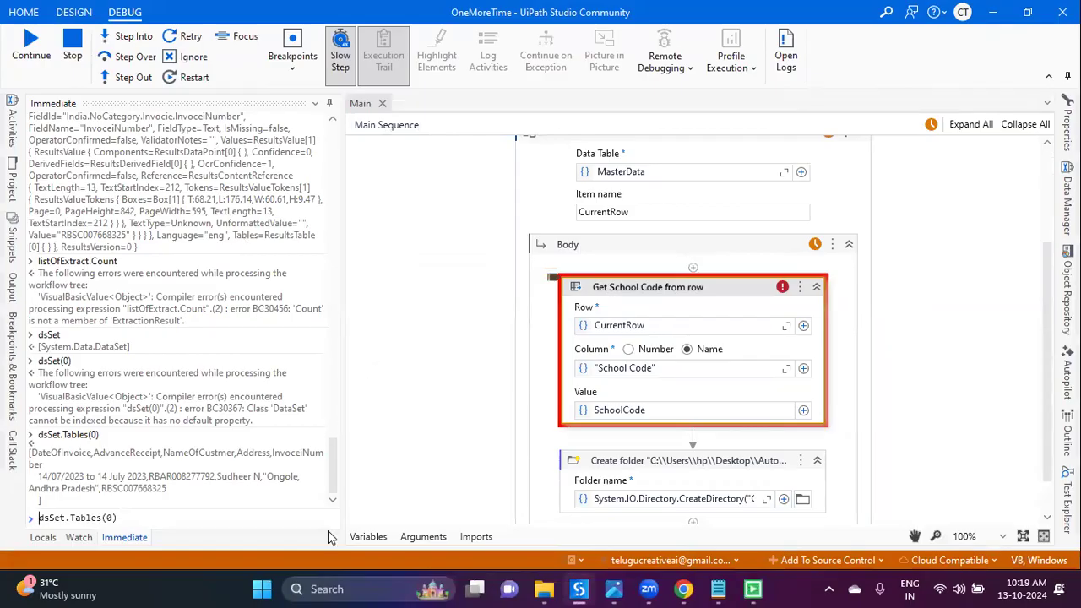
{"action": "left_click", "coordinate": [306, 519]}
{"action": "key", "text": "ctrl+a"}
{"action": "key", "text": "BackSpace"}
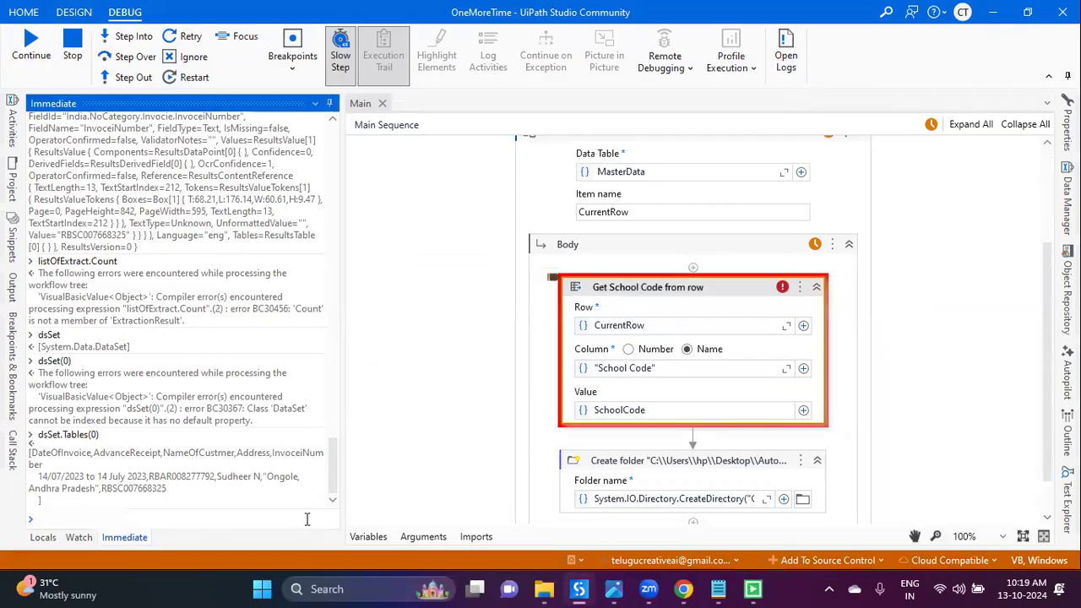
Step: Read the System.Double conversion error on Get School Code from row, then stop debugging
{"action": "left_click", "coordinate": [371, 460]}
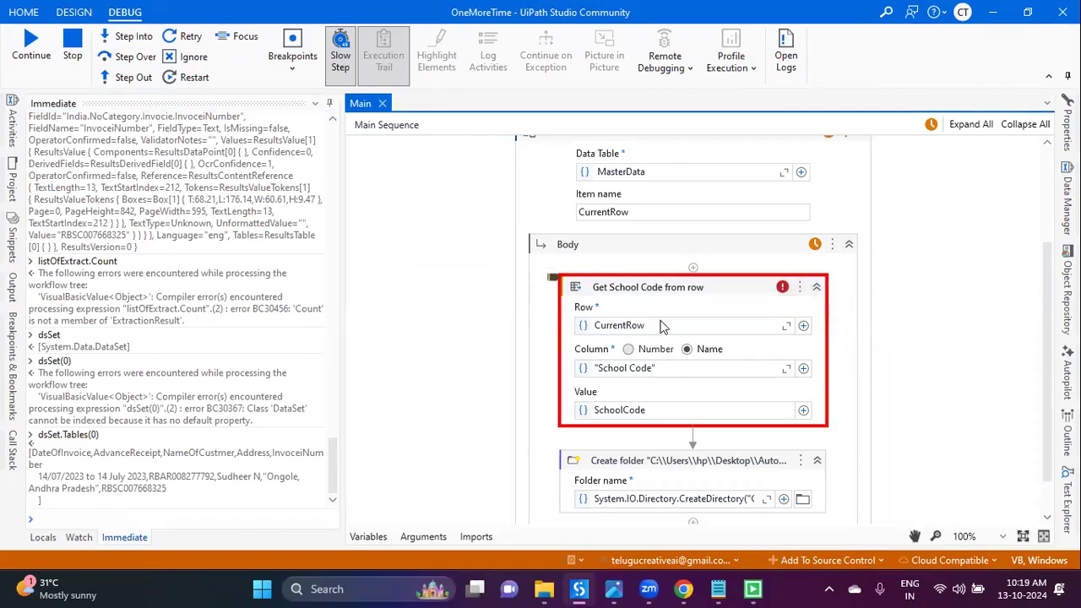
{"action": "mouse_move", "coordinate": [1067, 127]}
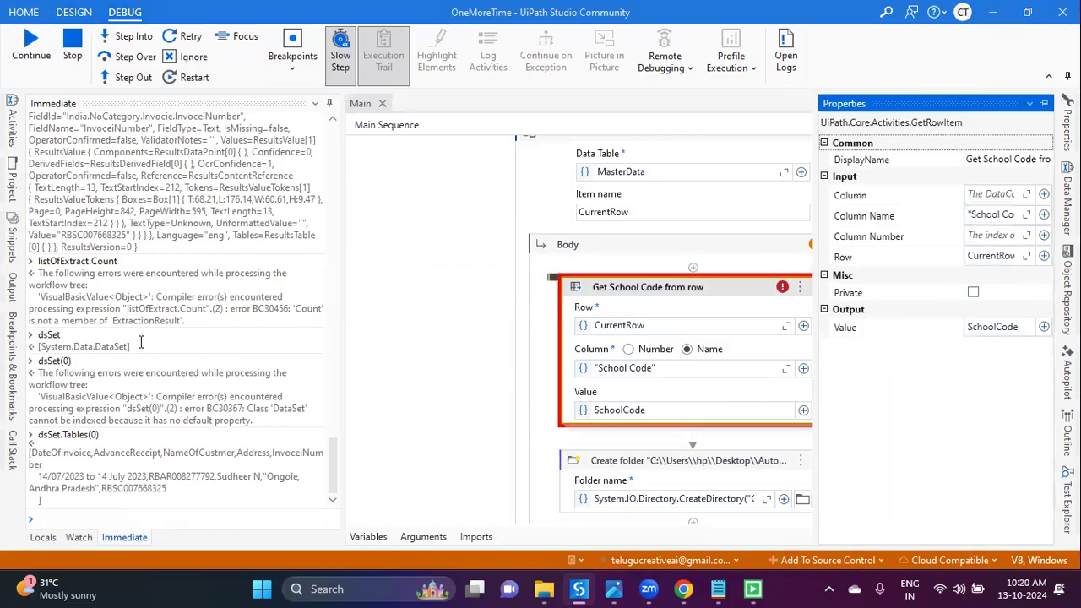
{"action": "left_click", "coordinate": [10, 291]}
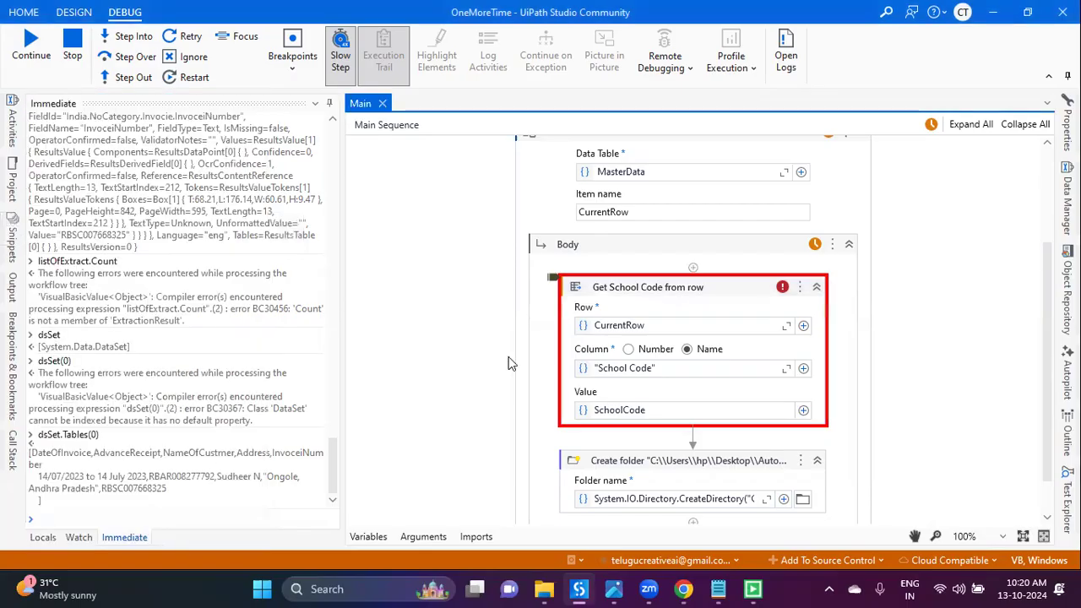
{"action": "left_click", "coordinate": [73, 42]}
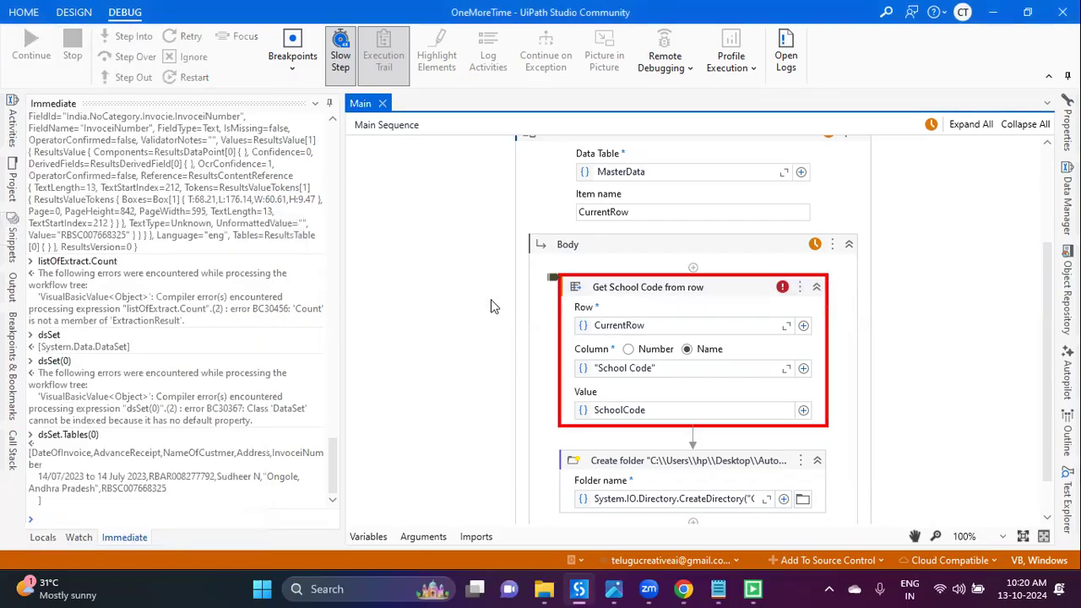
Step: Change the SchoolCode variable's type from String to System.Double and run the file again
{"action": "left_click", "coordinate": [372, 538]}
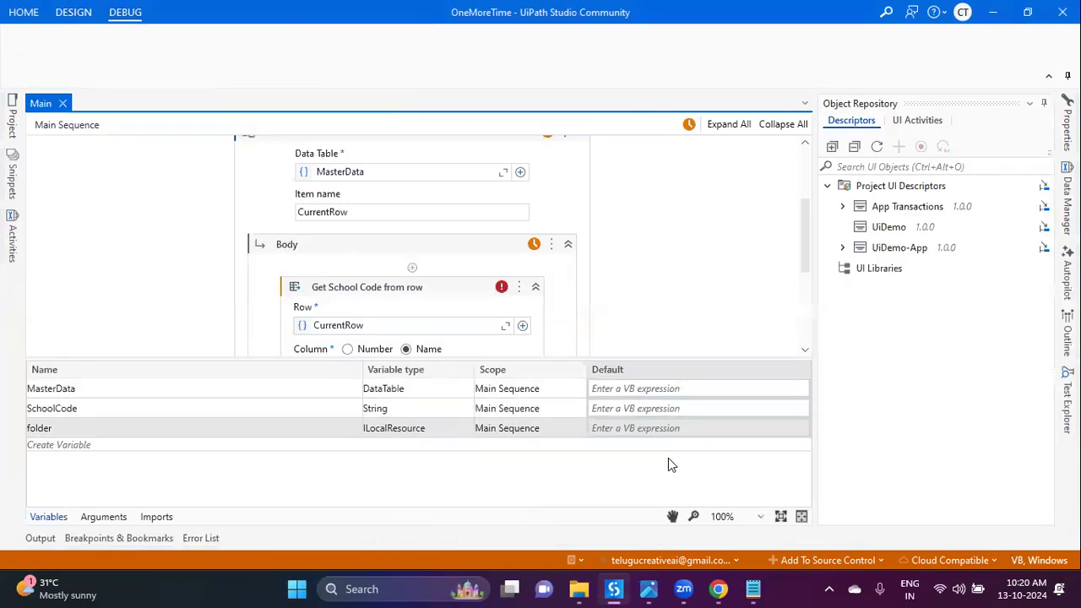
{"action": "left_click", "coordinate": [442, 414]}
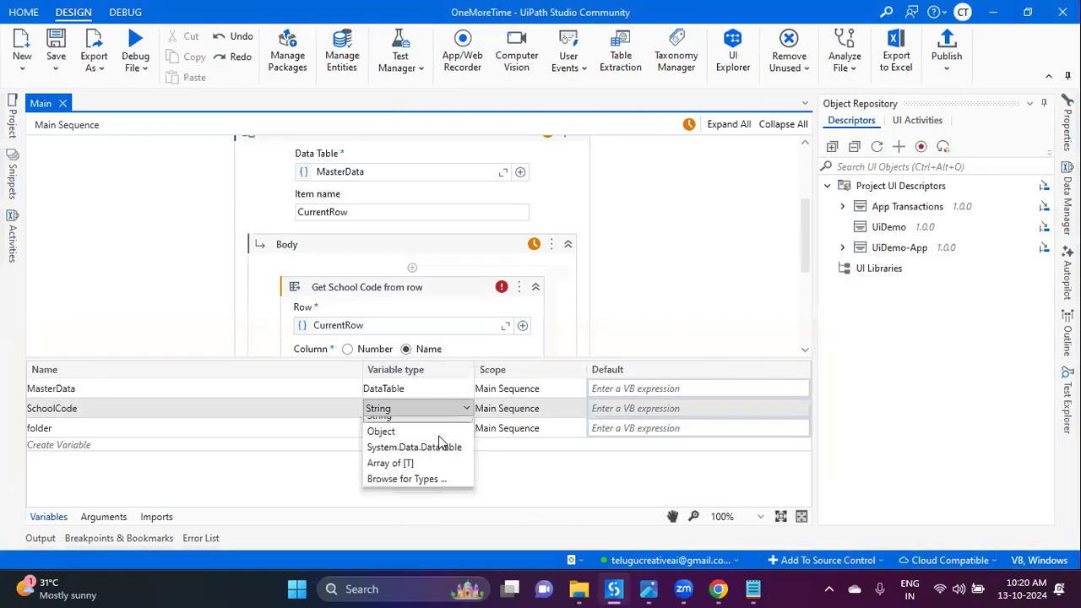
{"action": "left_click", "coordinate": [437, 523]}
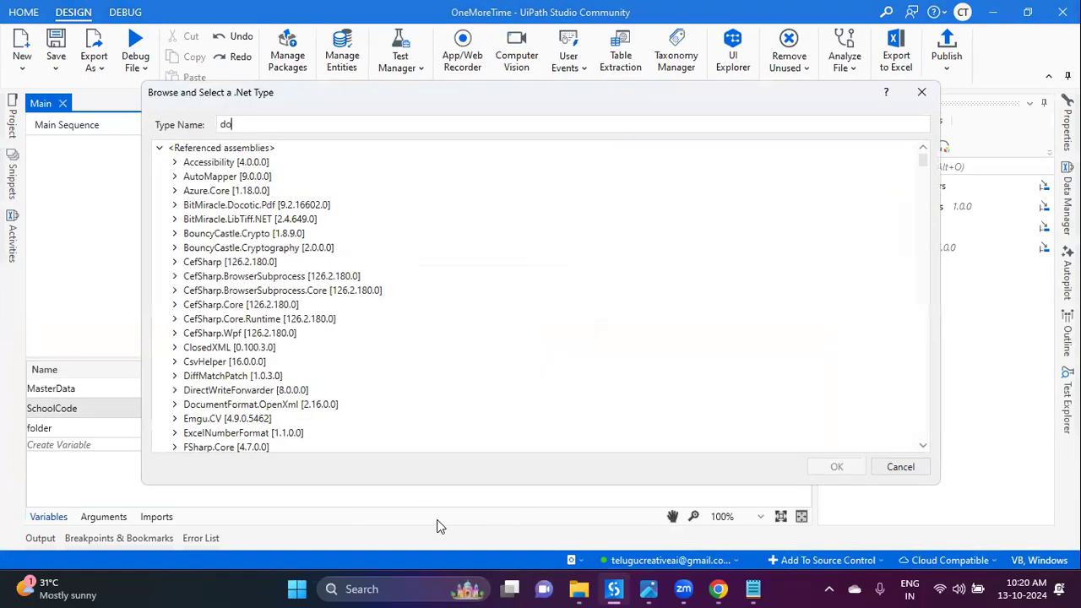
{"action": "type", "text": "system.double"}
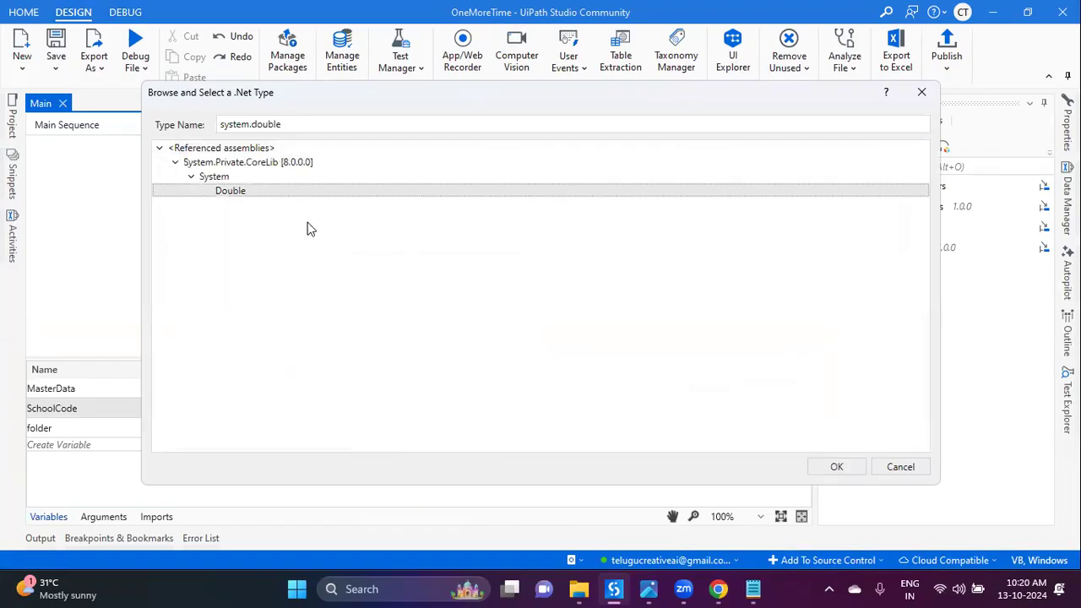
{"action": "double_click", "coordinate": [283, 197]}
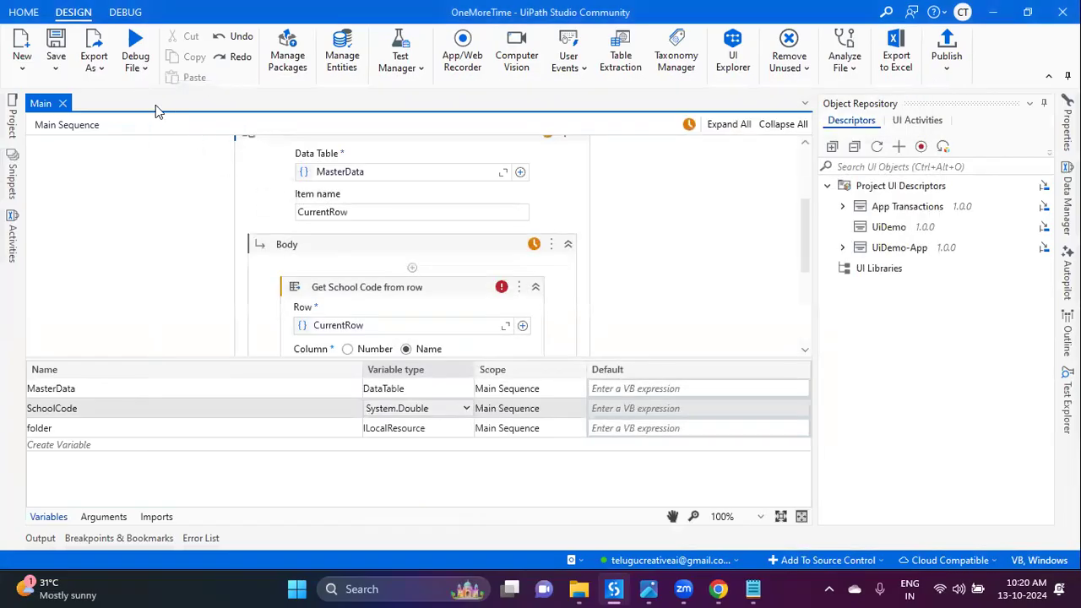
{"action": "left_click", "coordinate": [135, 59]}
{"action": "left_click", "coordinate": [134, 98]}
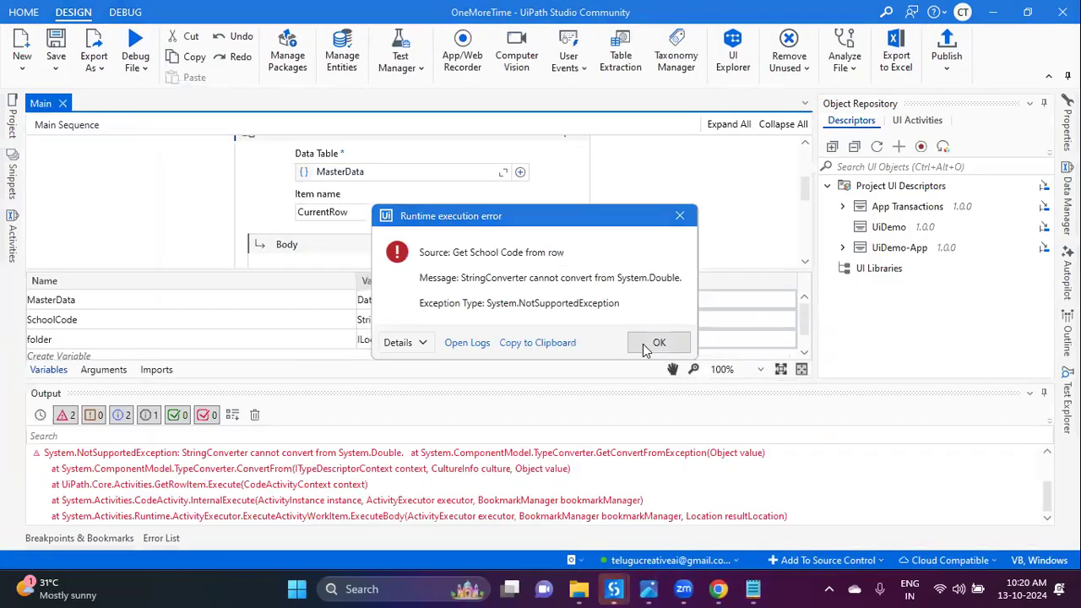
Step: Dismiss the run error and review the Create folder path expression without changing it
{"action": "left_click", "coordinate": [644, 350]}
{"action": "left_click", "coordinate": [1044, 393]}
{"action": "left_click", "coordinate": [48, 517]}
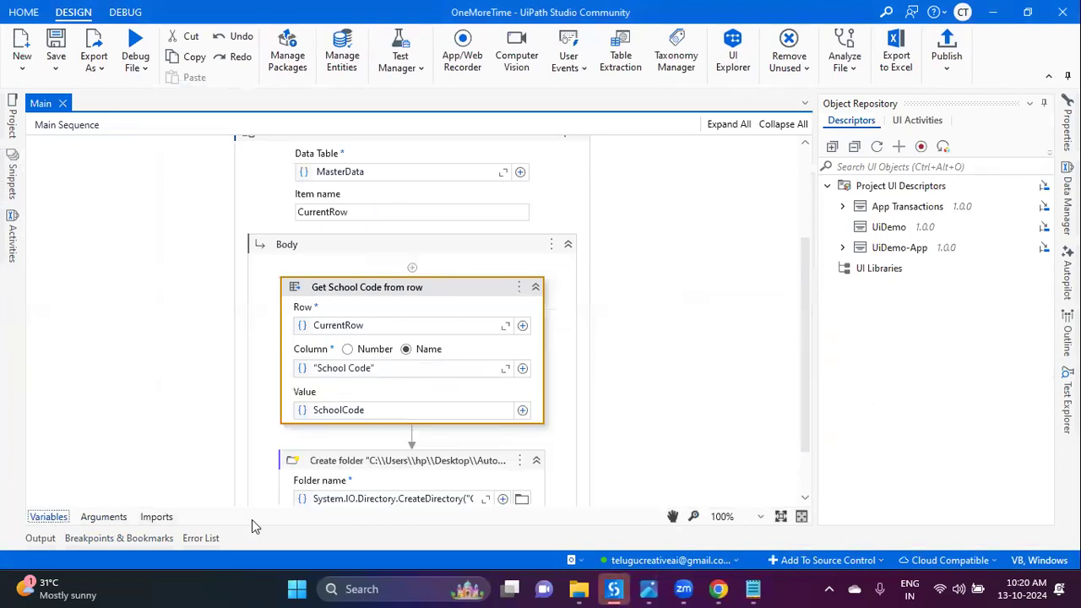
{"action": "scroll", "coordinate": [483, 392], "scroll_direction": "down", "scroll_amount": 2}
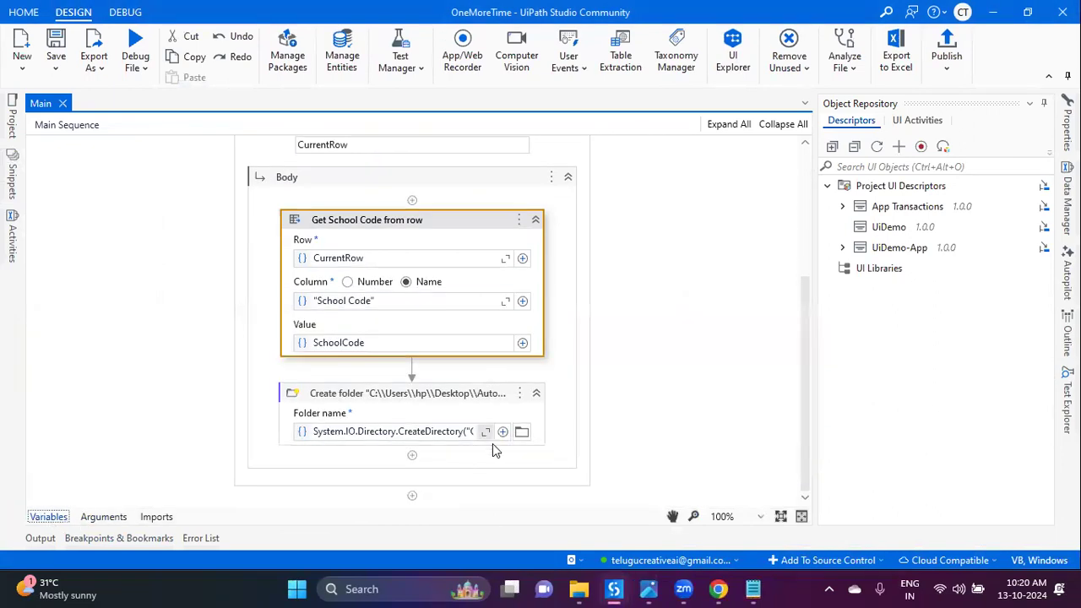
{"action": "scroll", "coordinate": [498, 452], "scroll_direction": "up", "scroll_amount": 2}
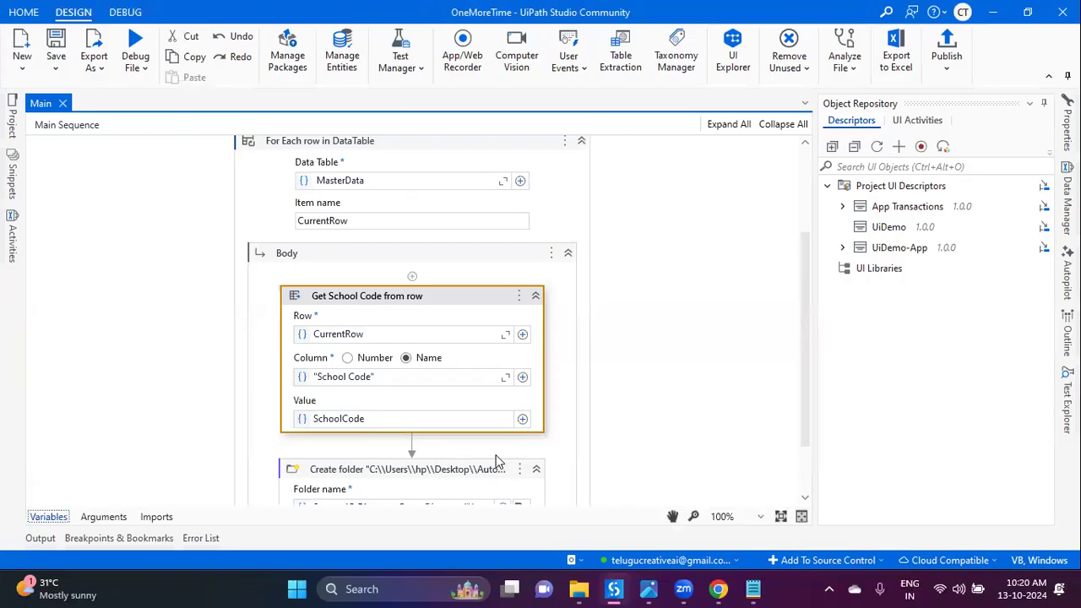
{"action": "scroll", "coordinate": [403, 398], "scroll_direction": "down", "scroll_amount": 2}
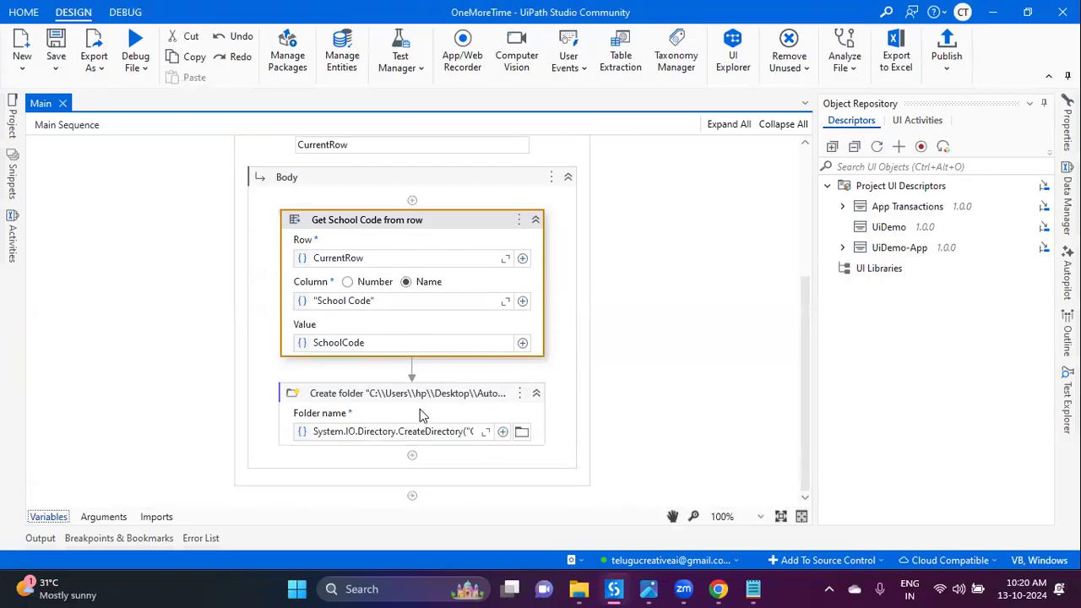
{"action": "left_click", "coordinate": [486, 432]}
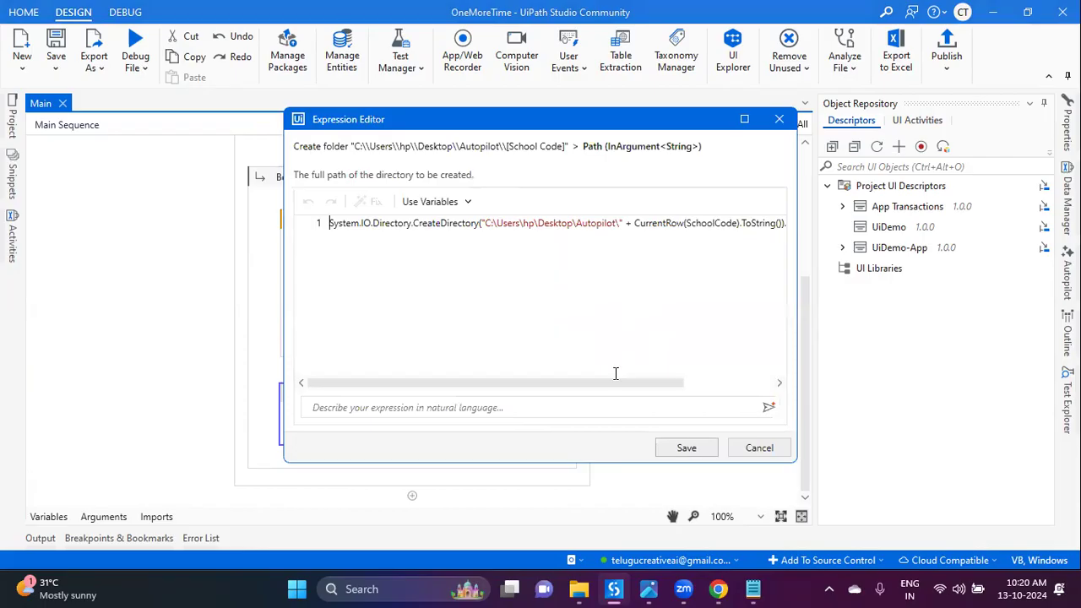
{"action": "left_click_drag", "start_coordinate": [615, 383], "coordinate": [709, 386]}
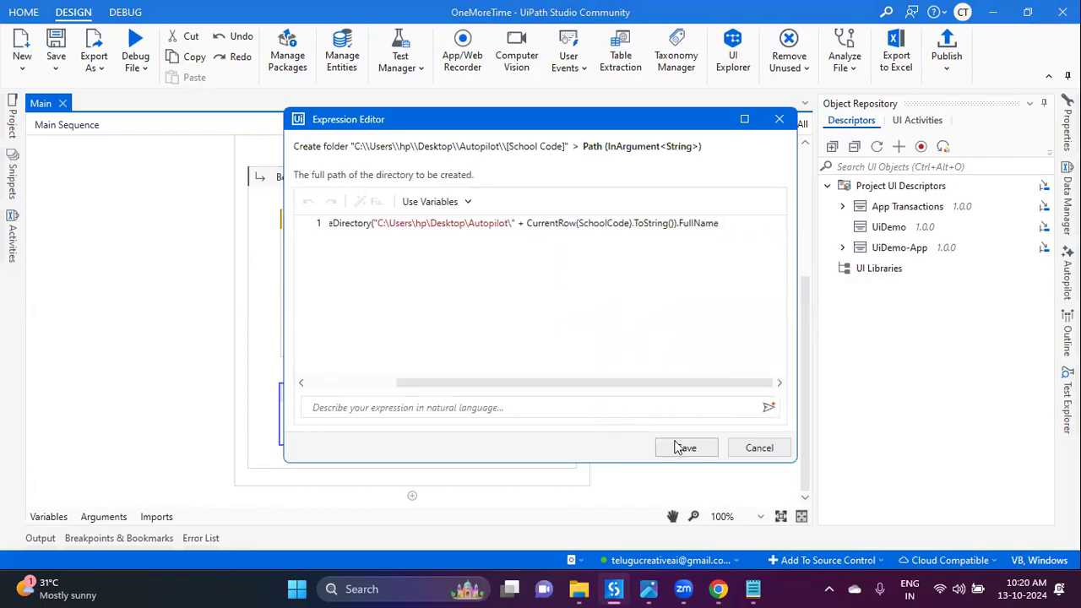
{"action": "left_click", "coordinate": [760, 448]}
{"action": "right_click", "coordinate": [441, 237]}
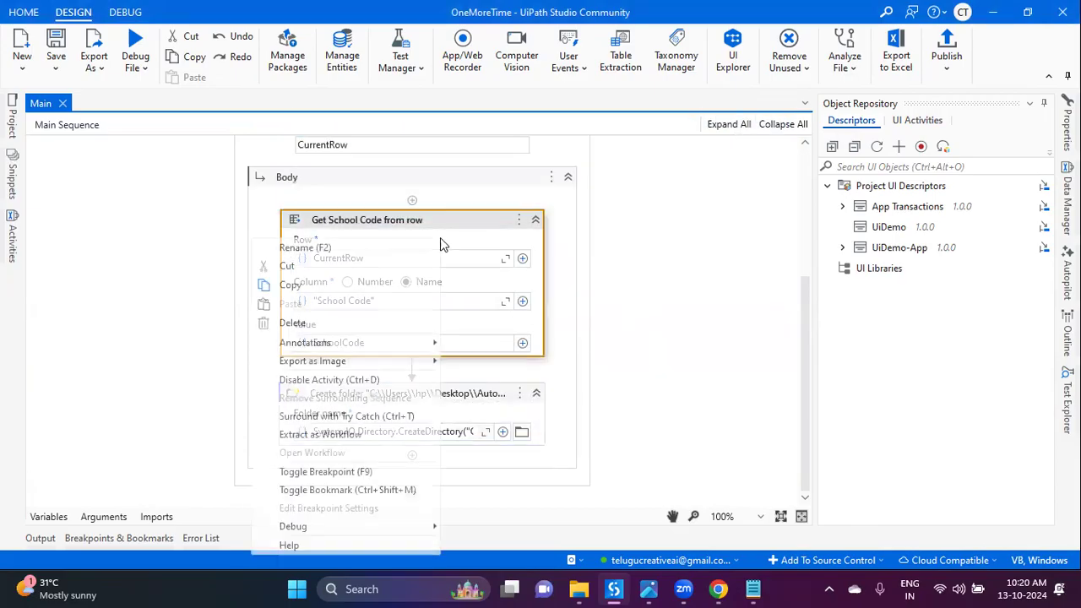
Step: Delete the Get School Code from row activity and the SchoolCode variable, then glance at the error log
{"action": "left_click", "coordinate": [369, 327]}
{"action": "left_click", "coordinate": [48, 516]}
{"action": "right_click", "coordinate": [194, 410]}
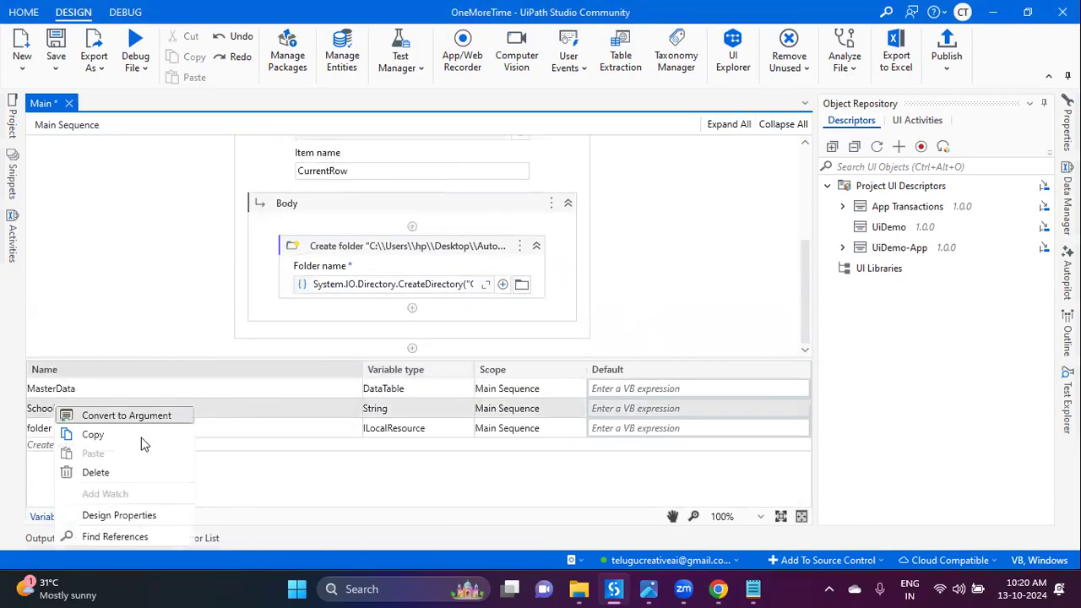
{"action": "left_click", "coordinate": [132, 471]}
{"action": "left_click", "coordinate": [39, 538]}
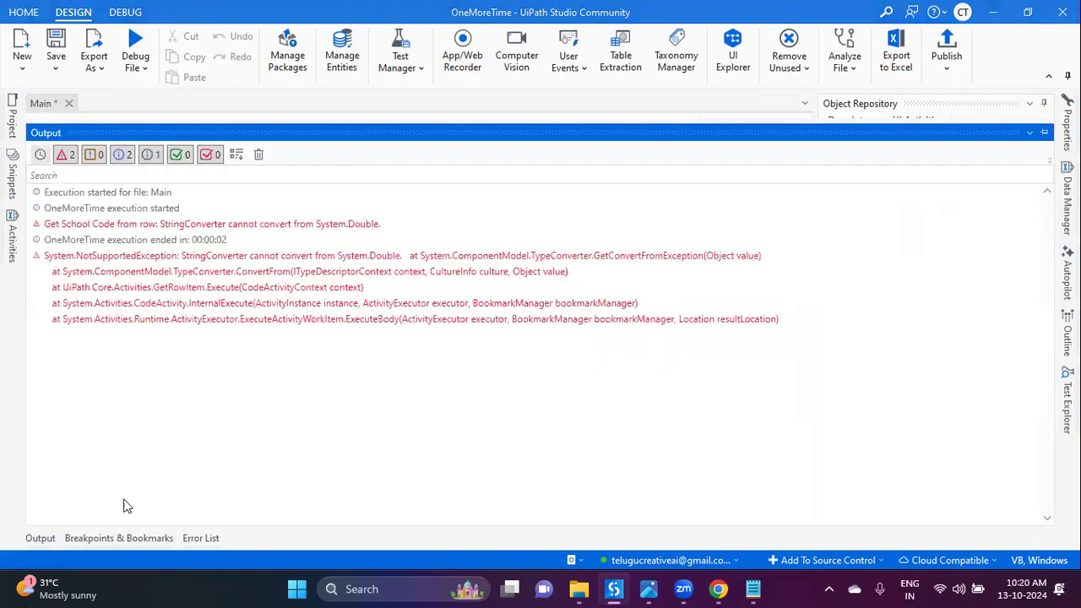
{"action": "left_click", "coordinate": [40, 538]}
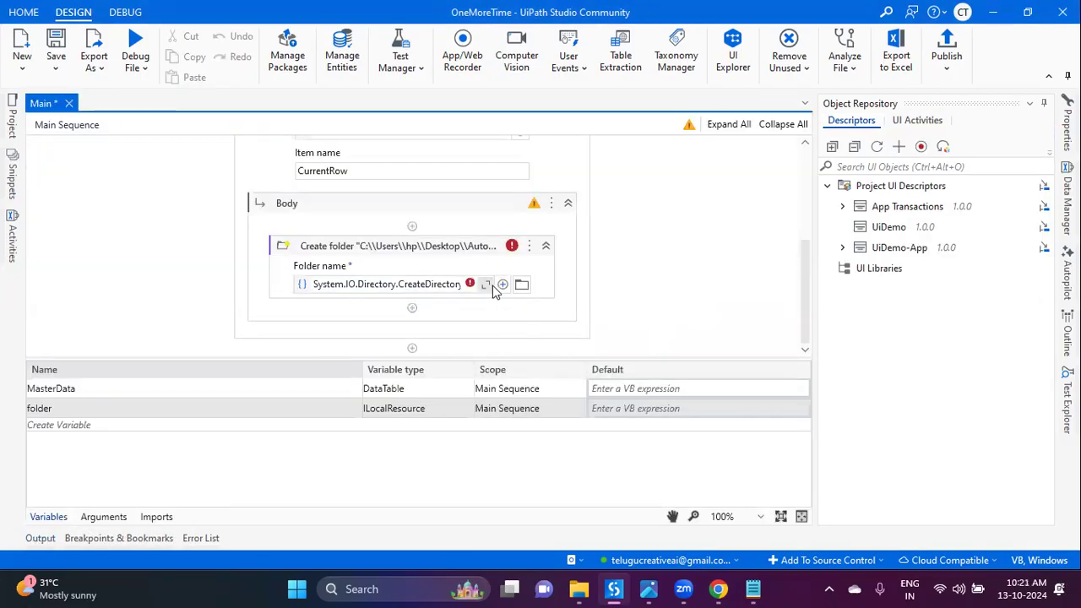
{"action": "left_click", "coordinate": [489, 282]}
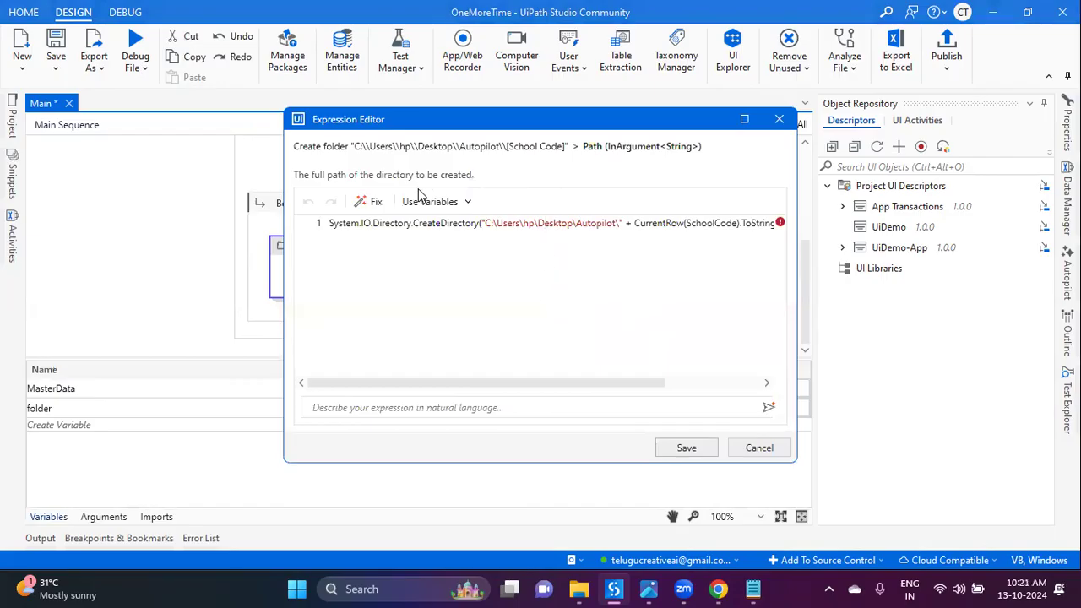
Step: Auto-fix the invalid folder path expression, then check the School Code heading in Master Template.xlsx
{"action": "left_click", "coordinate": [375, 204]}
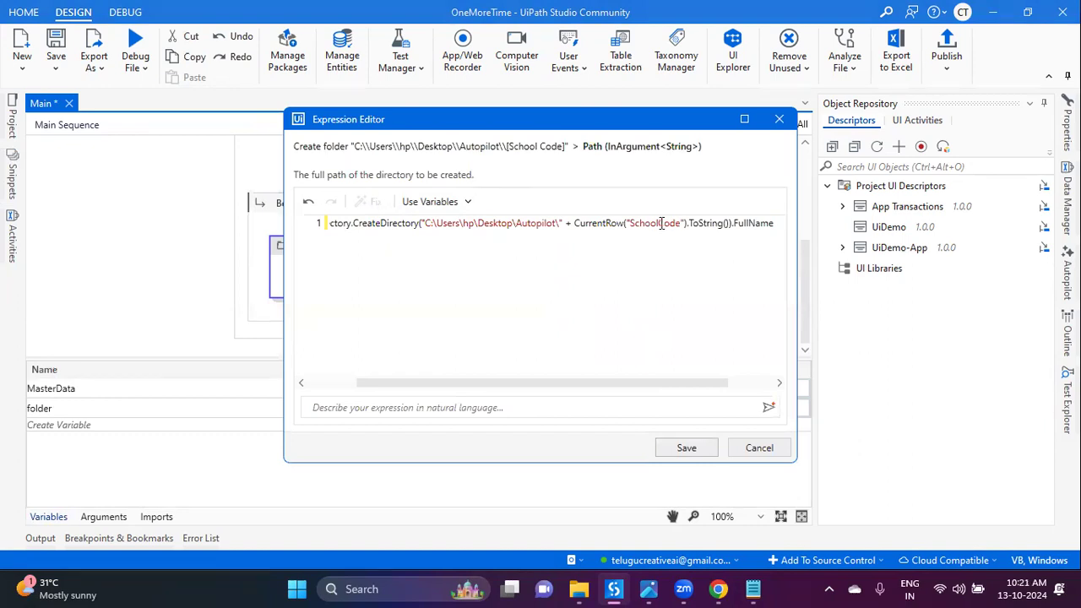
{"action": "mouse_move", "coordinate": [718, 589]}
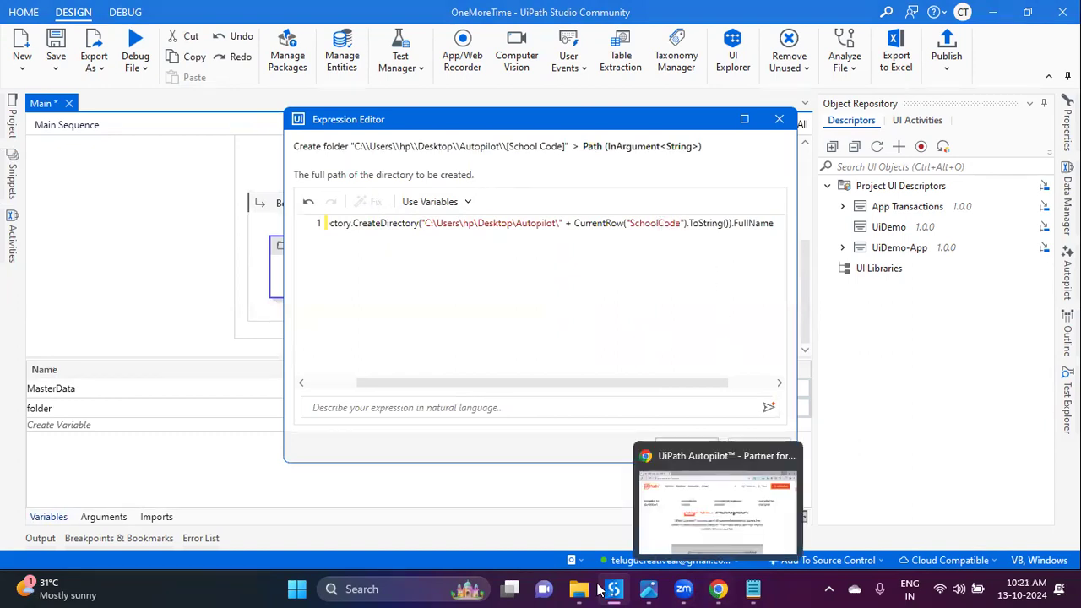
{"action": "left_click", "coordinate": [634, 445]}
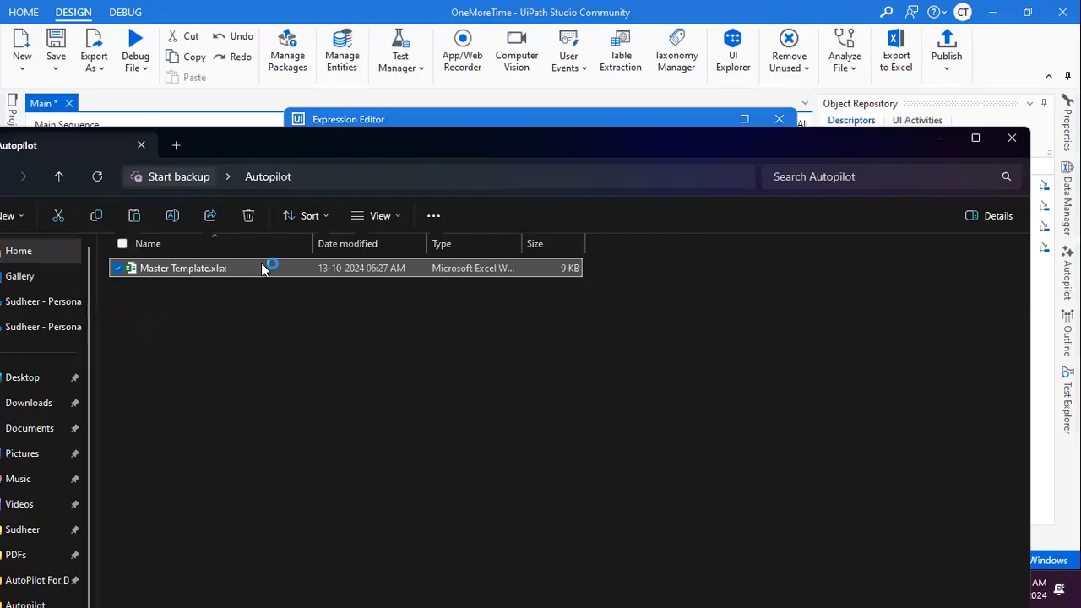
{"action": "double_click", "coordinate": [261, 268]}
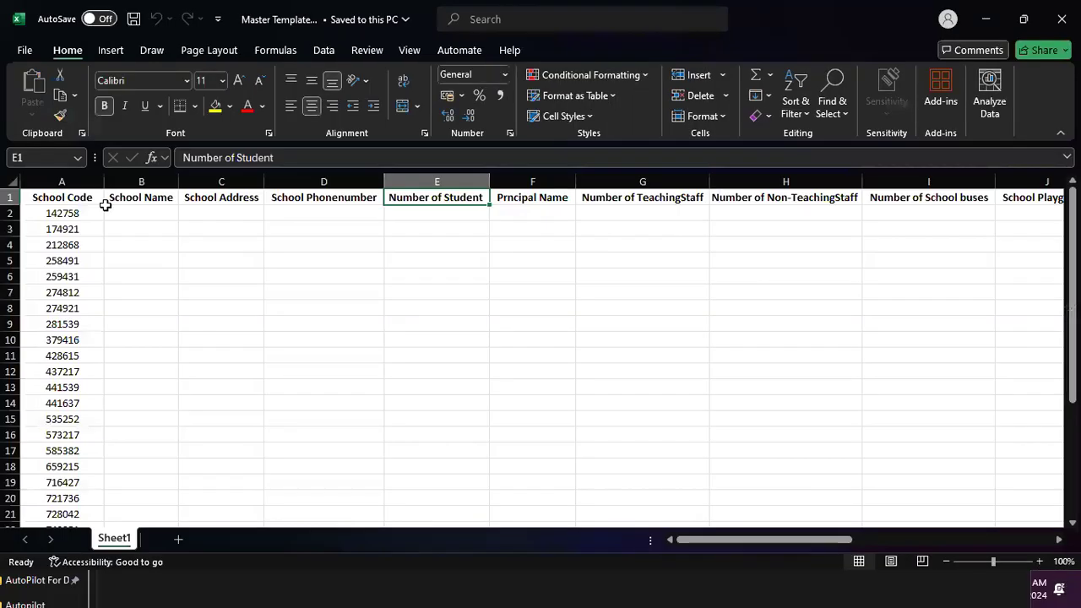
{"action": "left_click", "coordinate": [101, 205]}
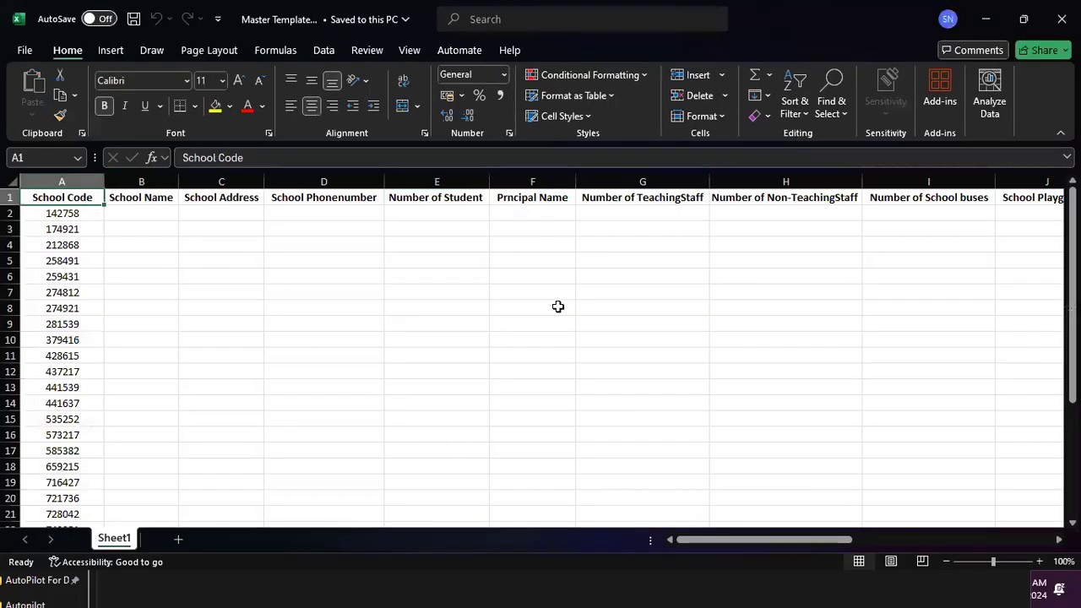
{"action": "key", "text": "alt+F4"}
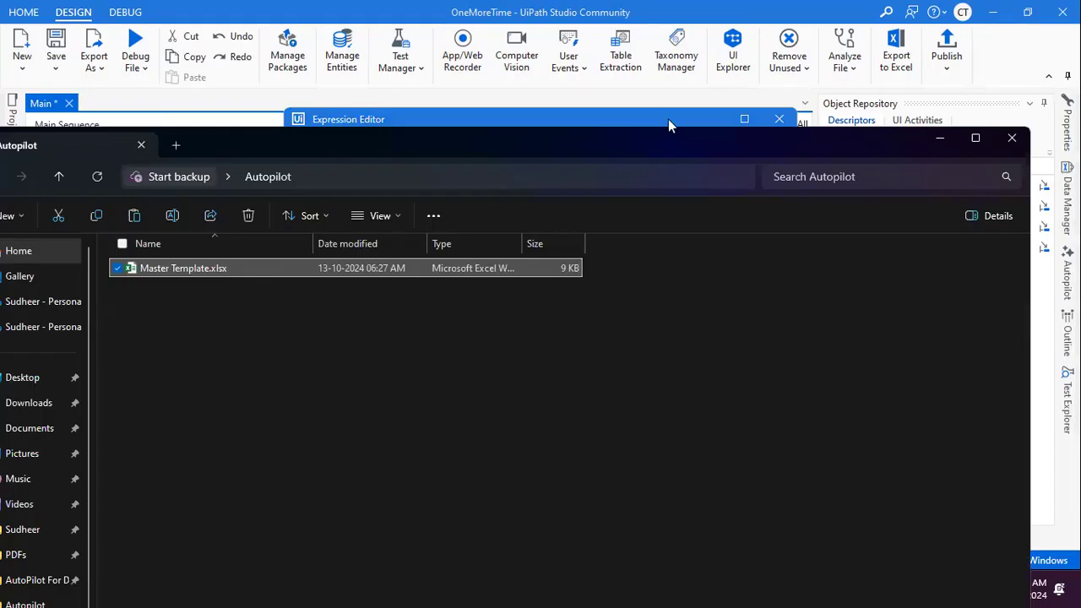
Step: Keep the CurrentRow("School Code").ToString() path expression and run the workflow file
{"action": "left_click", "coordinate": [668, 119]}
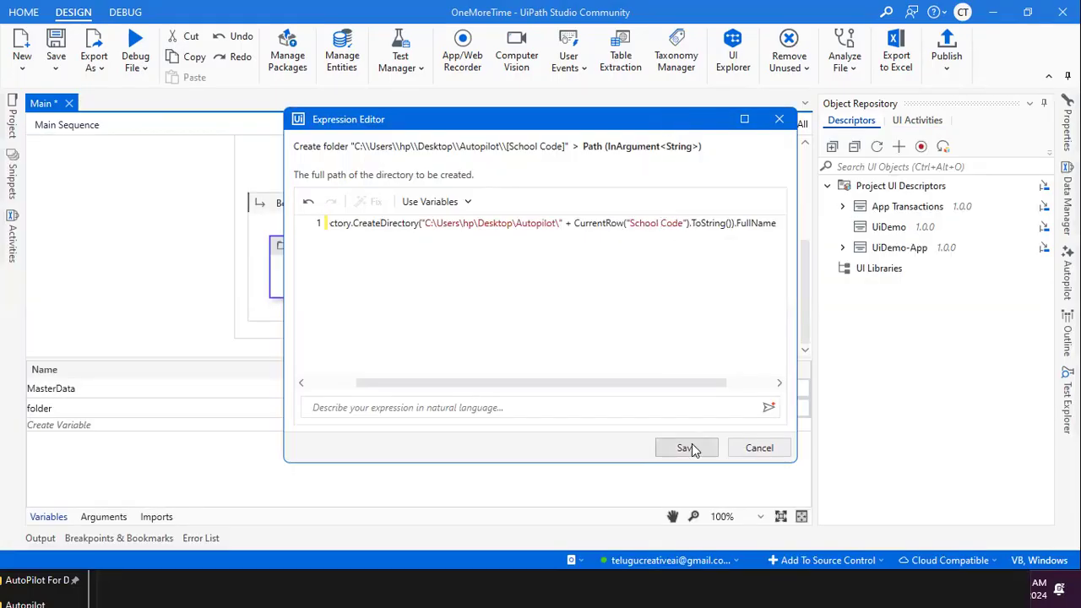
{"action": "left_click", "coordinate": [687, 448]}
{"action": "left_click", "coordinate": [137, 67]}
{"action": "left_click", "coordinate": [136, 98]}
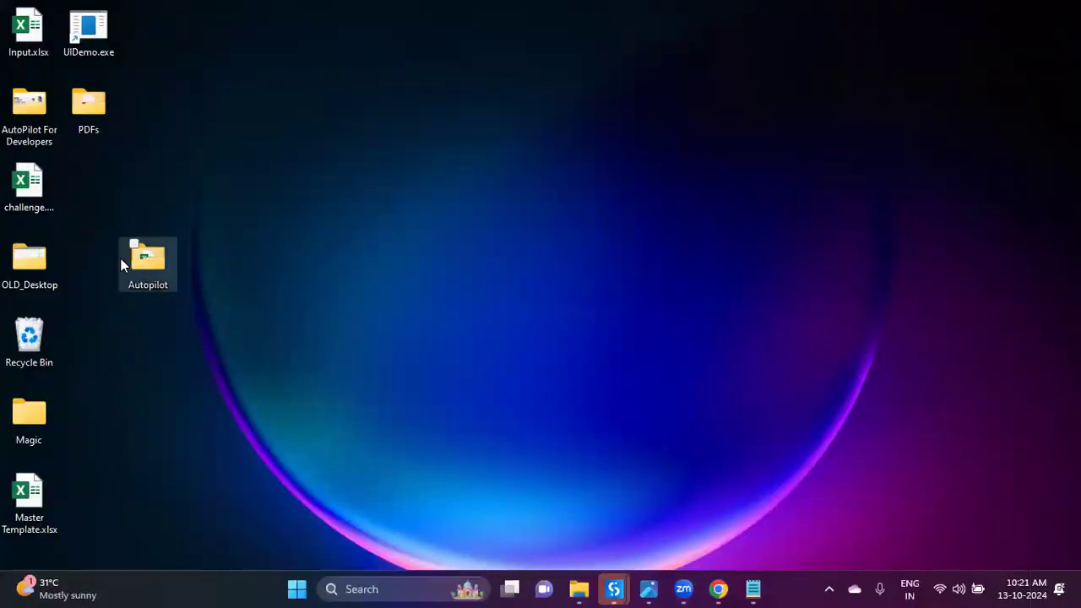
{"action": "double_click", "coordinate": [123, 258]}
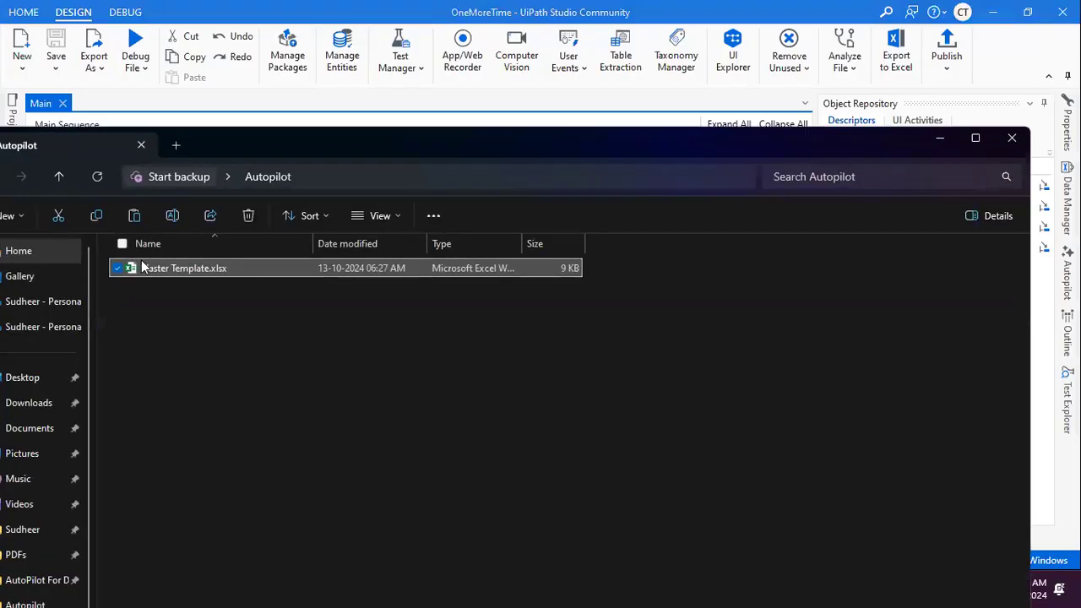
Step: View Autopilot as Large icons to check the 30 new school-code folders, then return to Studio
{"action": "left_click", "coordinate": [409, 129]}
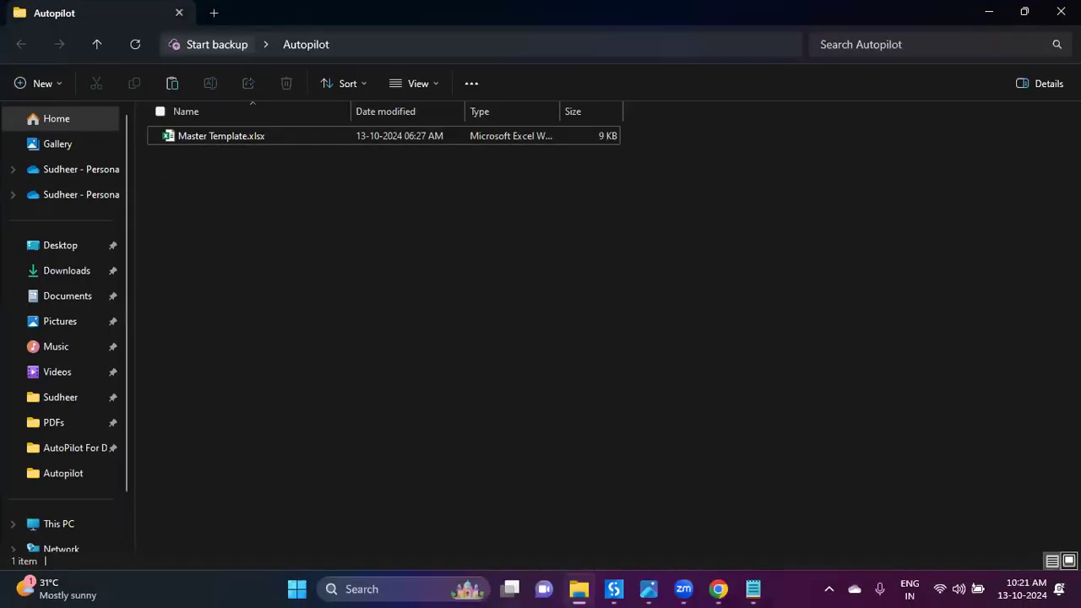
{"action": "left_click", "coordinate": [1068, 561]}
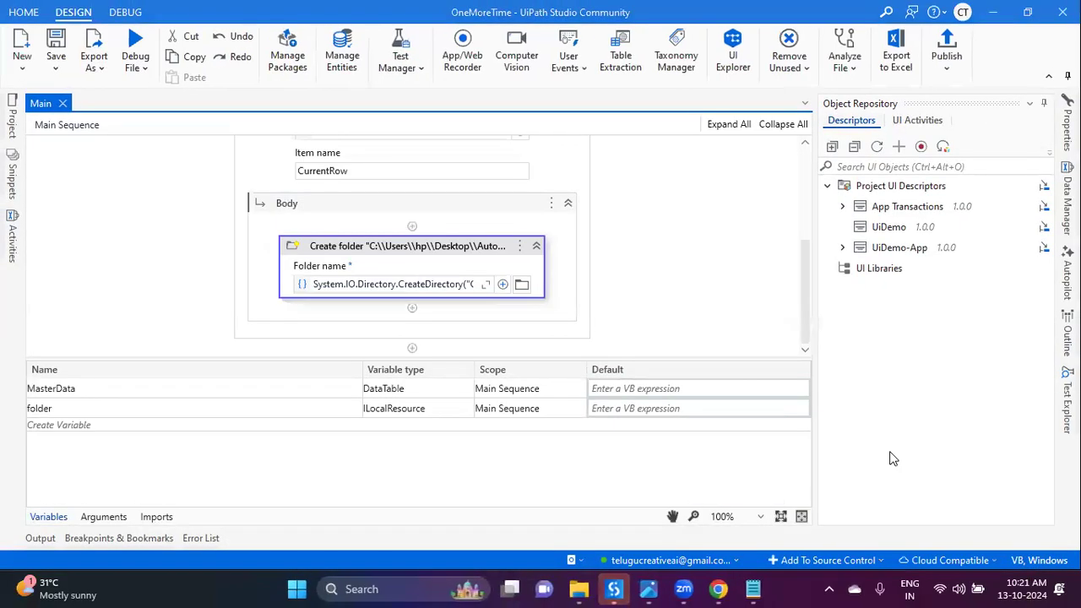
{"action": "left_click", "coordinate": [579, 589]}
{"action": "left_click_drag", "start_coordinate": [777, 433], "coordinate": [169, 110]}
{"action": "left_click", "coordinate": [989, 462]}
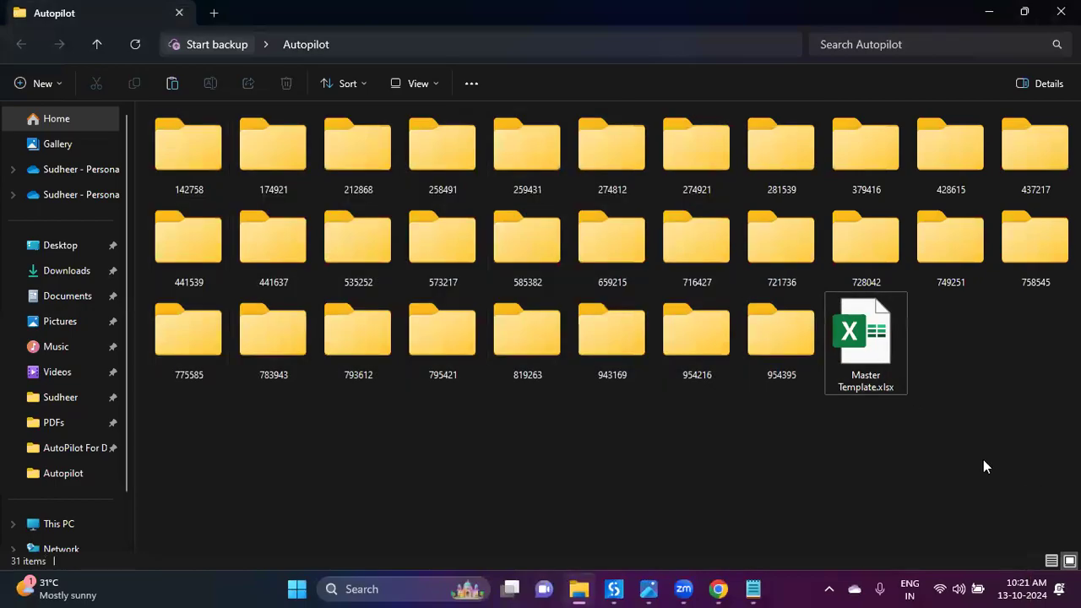
{"action": "left_click", "coordinate": [614, 588]}
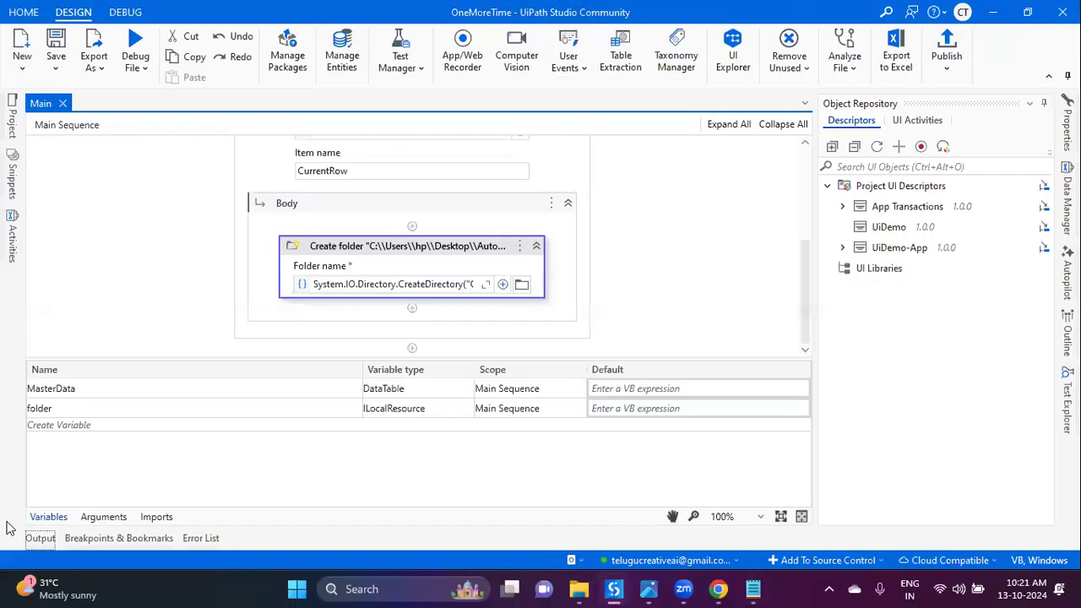
Step: Add an empty Sequence inside the For Each loop's Body
{"action": "left_click", "coordinate": [48, 516]}
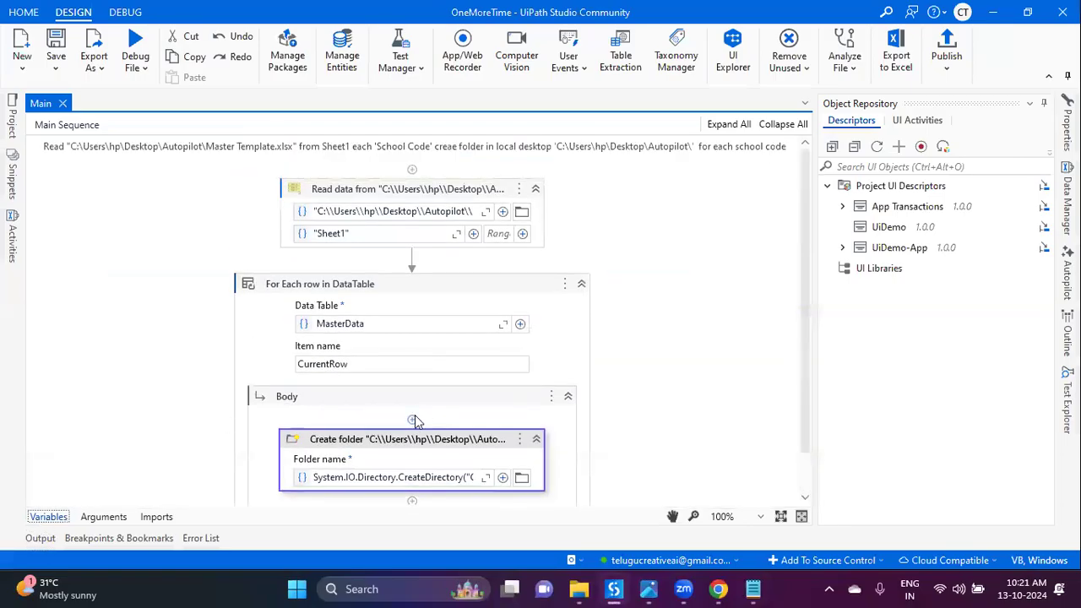
{"action": "left_click", "coordinate": [414, 419]}
{"action": "left_click", "coordinate": [487, 426]}
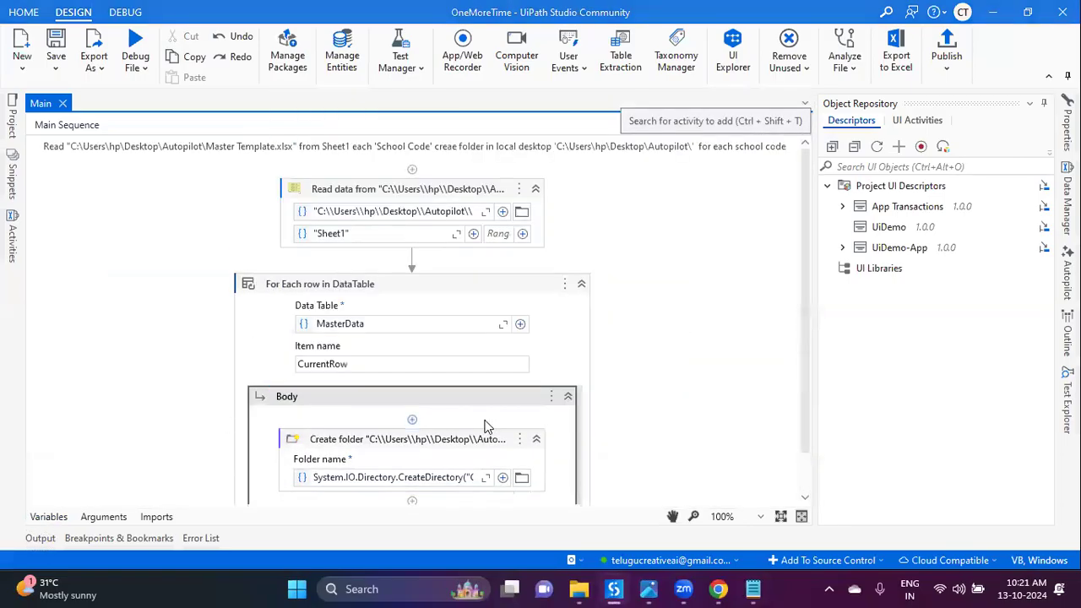
{"action": "scroll", "coordinate": [482, 413], "scroll_direction": "down", "scroll_amount": 1}
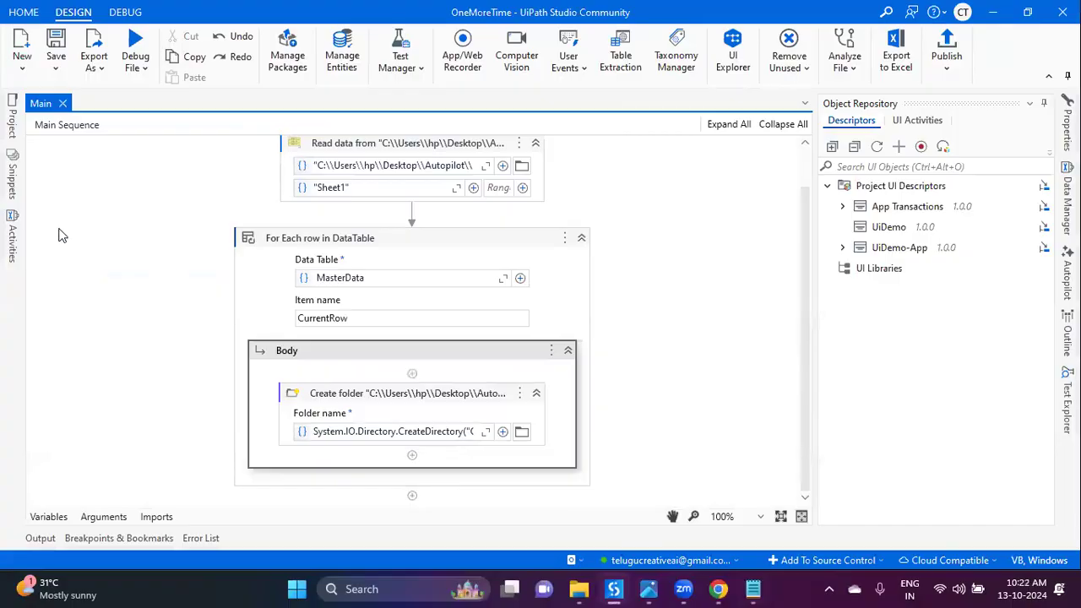
{"action": "left_click", "coordinate": [9, 237]}
{"action": "left_click_drag", "start_coordinate": [76, 216], "coordinate": [411, 373]}
{"action": "left_click", "coordinate": [653, 378]}
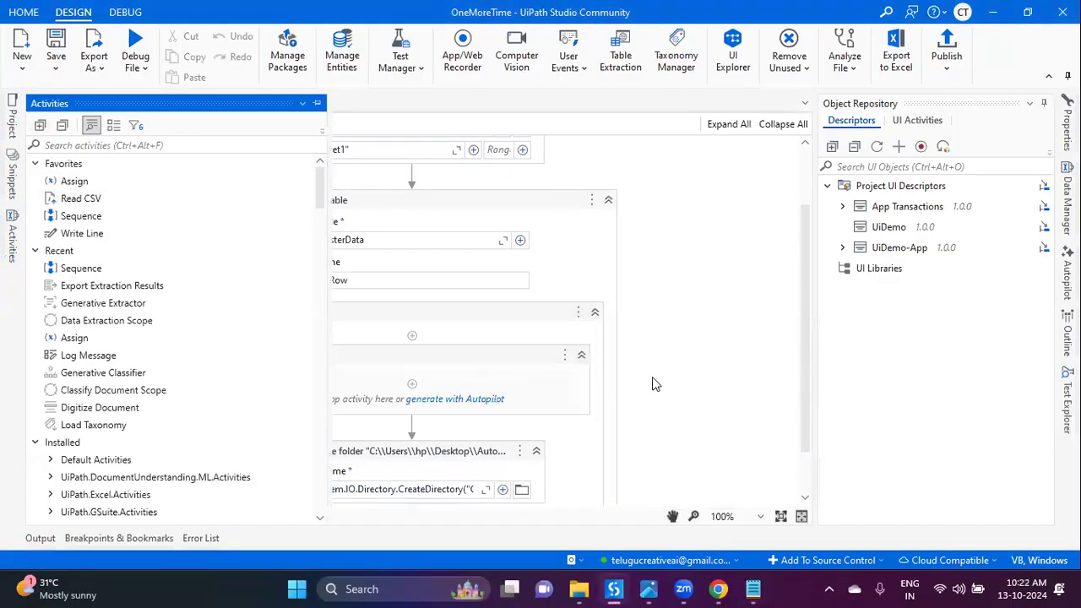
{"action": "left_click", "coordinate": [459, 343]}
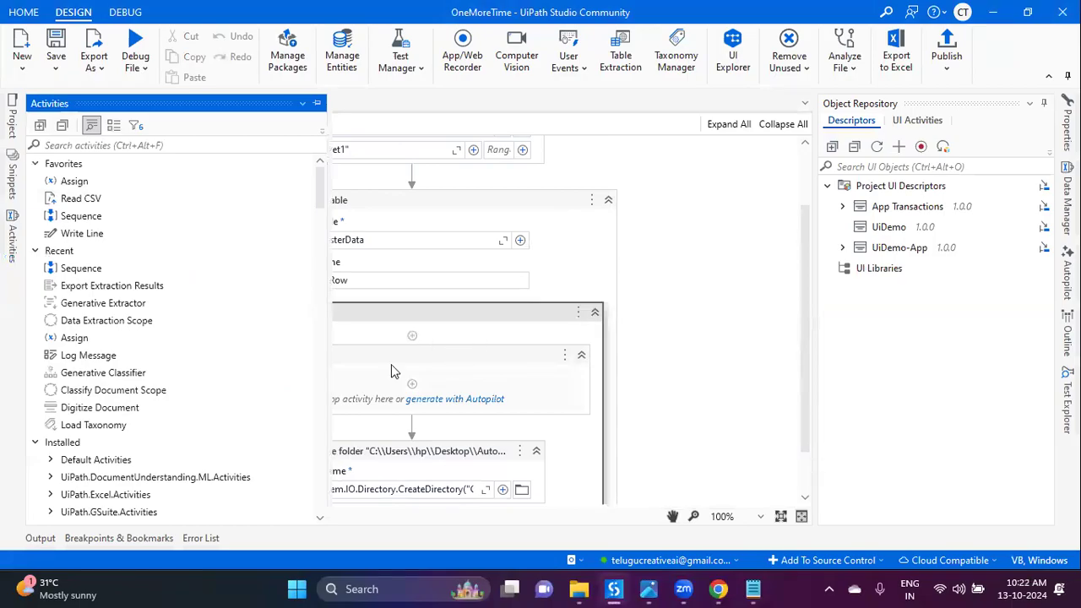
{"action": "left_click", "coordinate": [318, 105]}
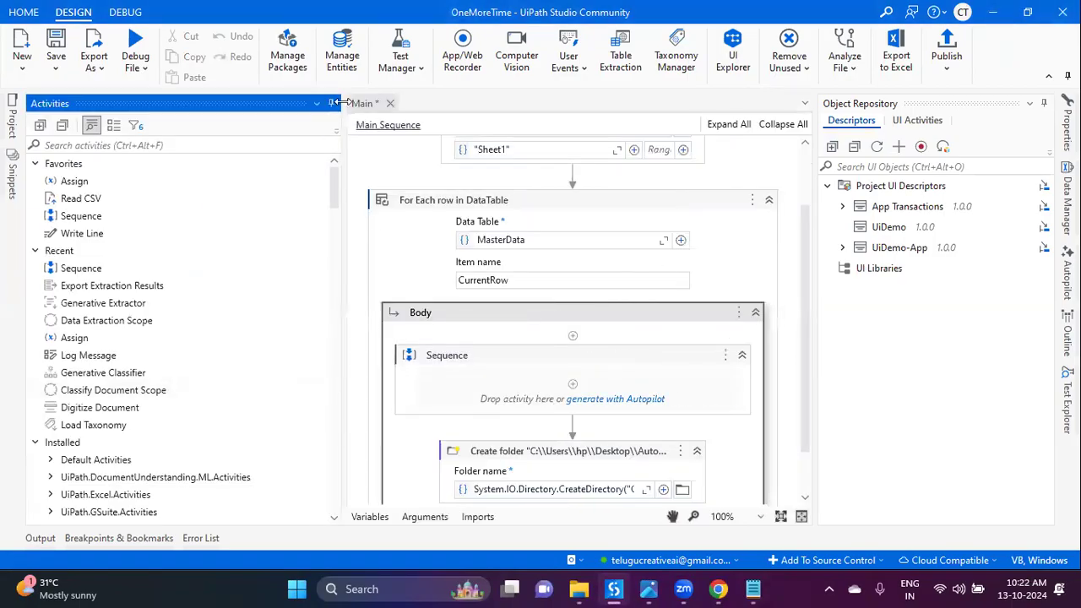
{"action": "left_click", "coordinate": [434, 377]}
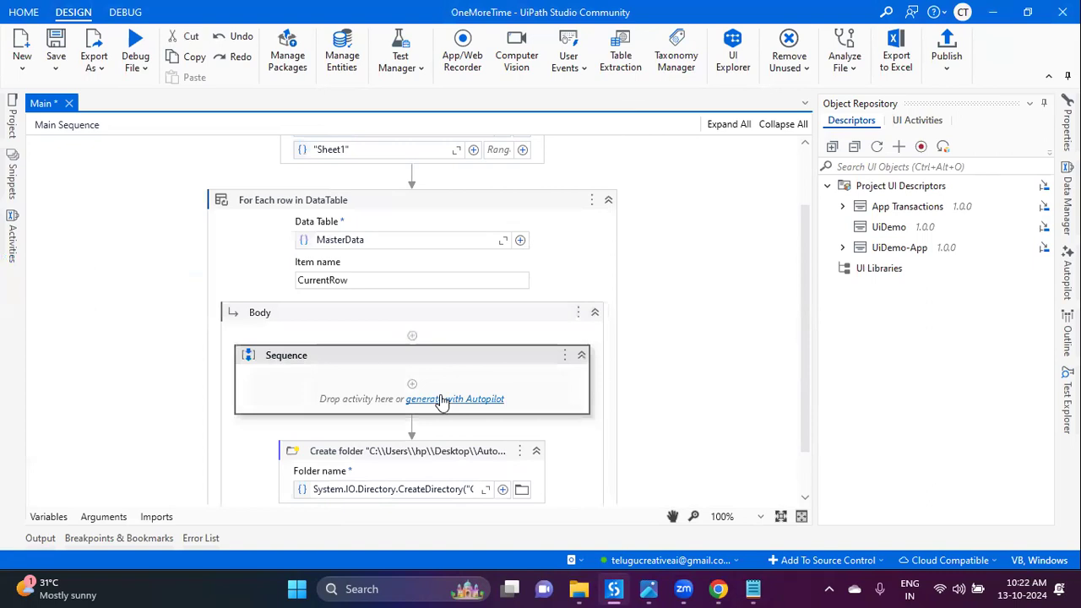
Step: Generate an If from the Autopilot prompt 'if row is startwith '1' do not crete folder' and confirm it
{"action": "left_click", "coordinate": [443, 399]}
{"action": "left_click", "coordinate": [377, 375]}
{"action": "type", "text": "if 'School Code' from the c"}
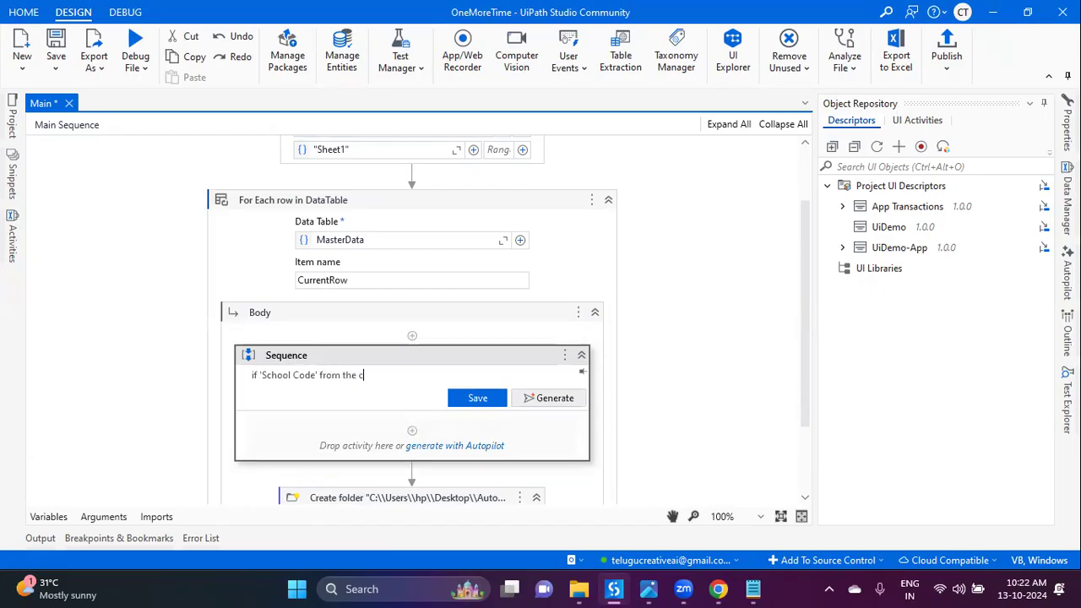
{"action": "type", "text": "row is"}
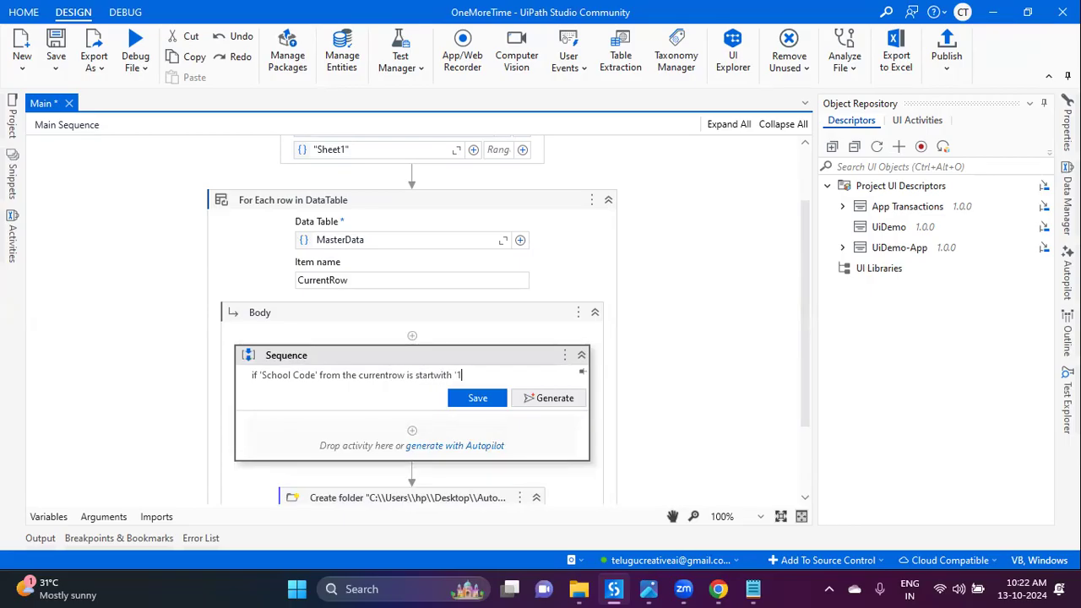
{"action": "type", "text": "startwith '1' do not crete folder"}
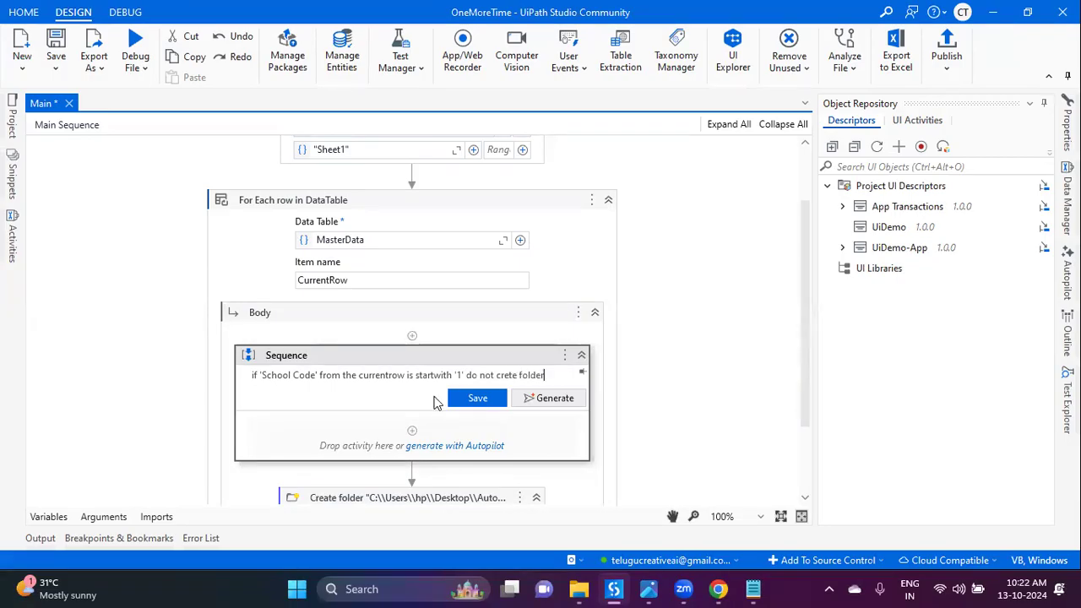
{"action": "left_click", "coordinate": [549, 401]}
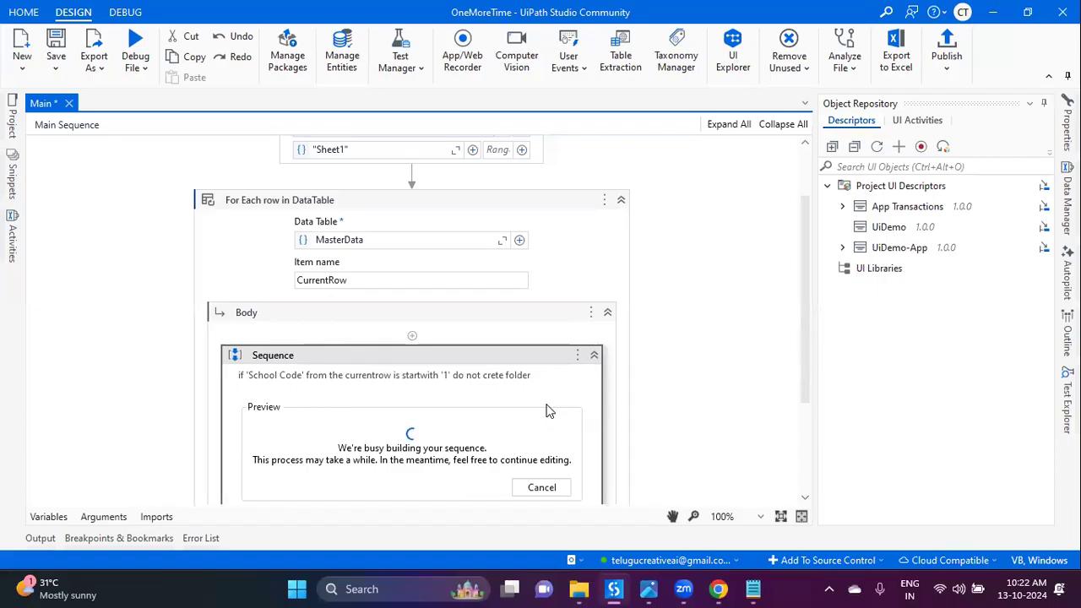
{"action": "scroll", "coordinate": [549, 402], "scroll_direction": "down", "scroll_amount": 3}
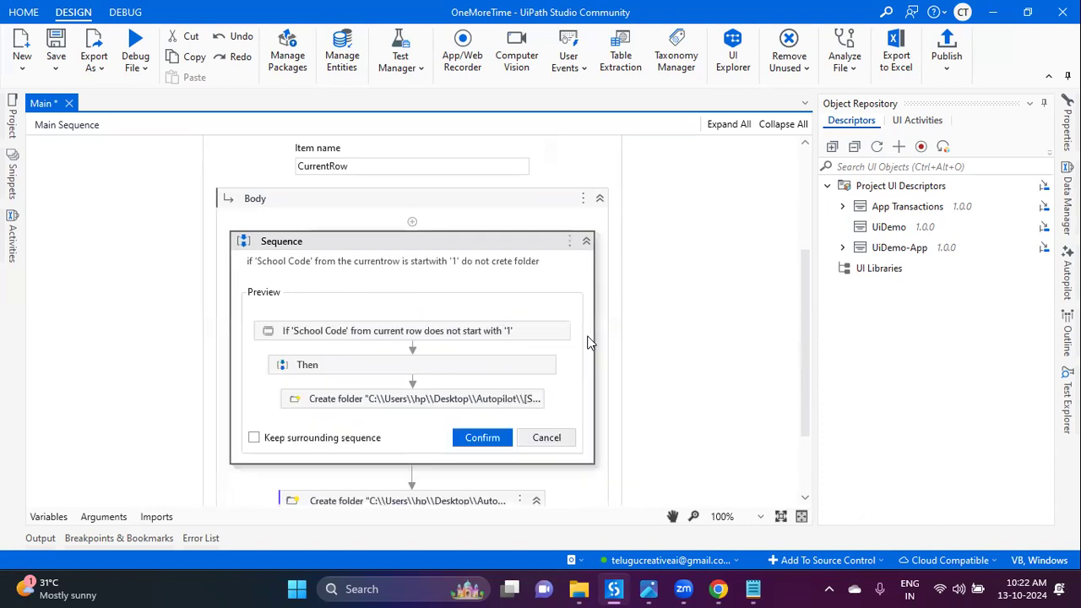
{"action": "left_click", "coordinate": [495, 439]}
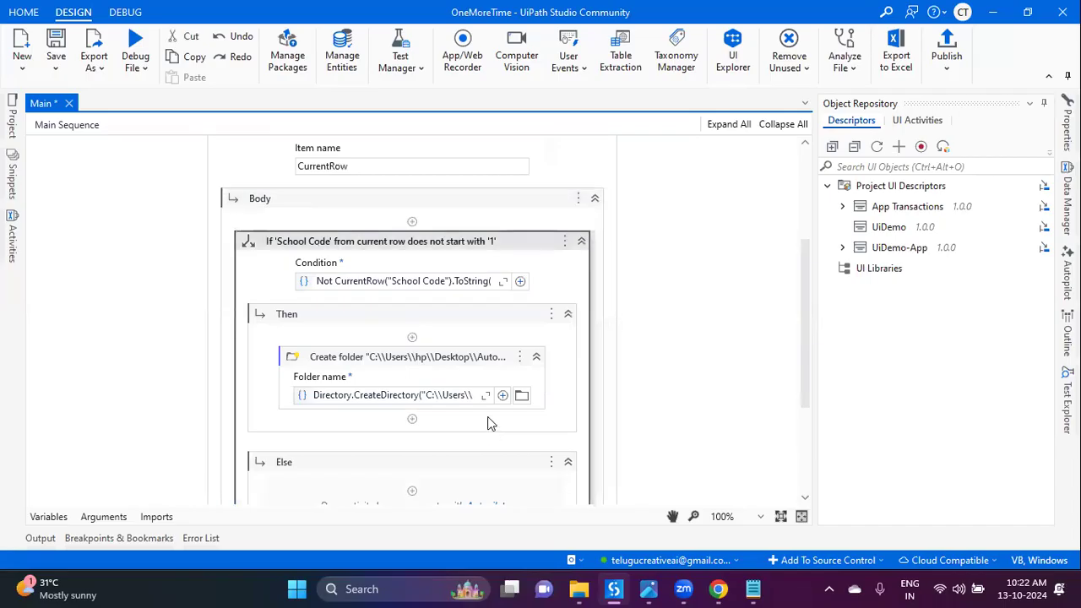
{"action": "scroll", "coordinate": [388, 410], "scroll_direction": "down", "scroll_amount": 3}
{"action": "scroll", "coordinate": [414, 338], "scroll_direction": "up", "scroll_amount": 3}
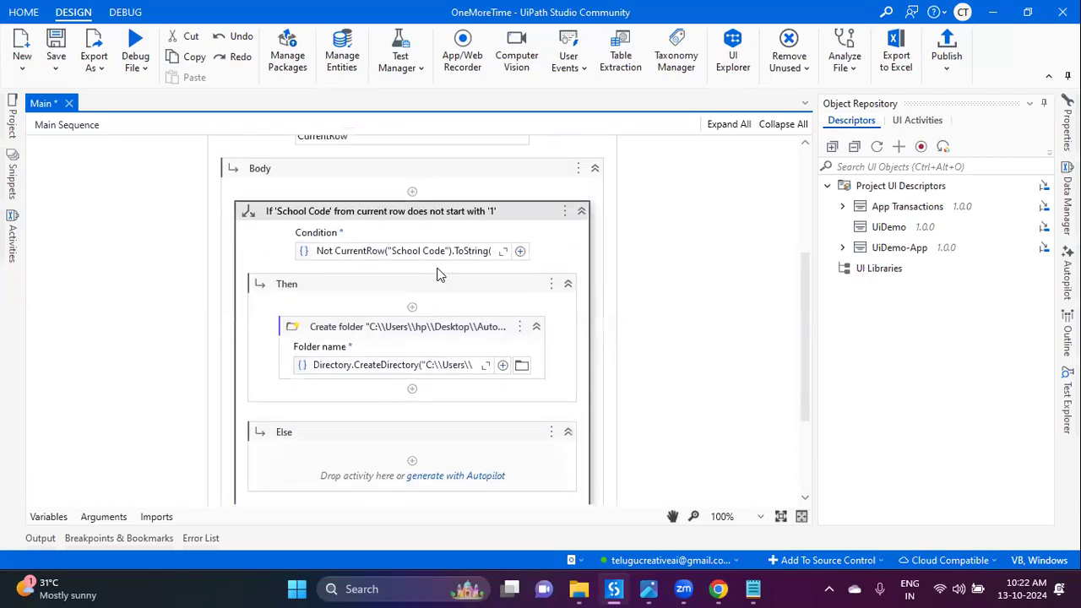
{"action": "left_click", "coordinate": [503, 251]}
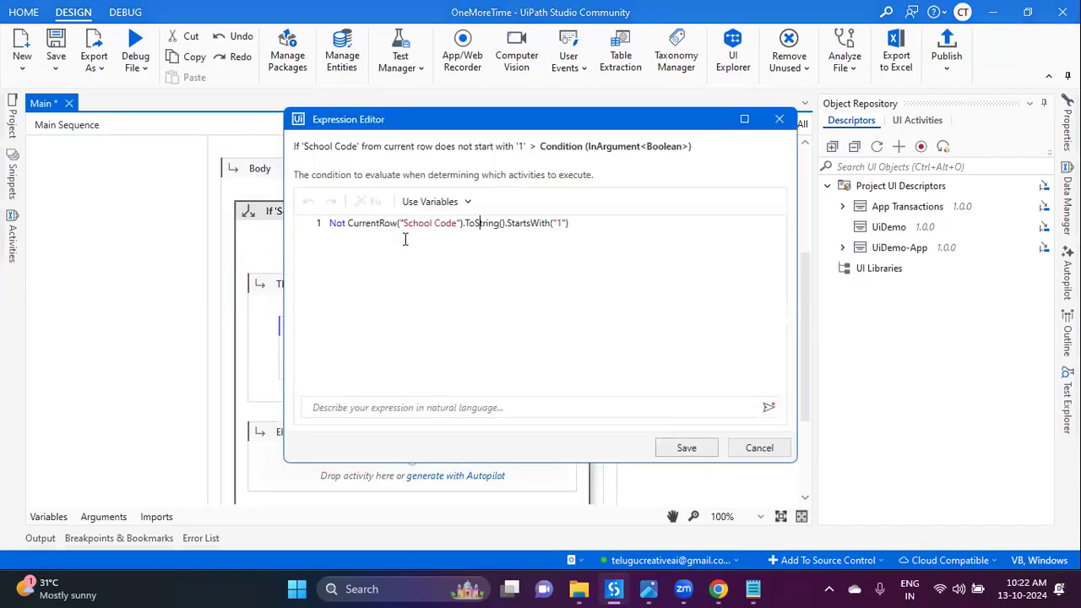
{"action": "double_click", "coordinate": [366, 224]}
{"action": "left_click", "coordinate": [428, 223]}
{"action": "left_click", "coordinate": [729, 448]}
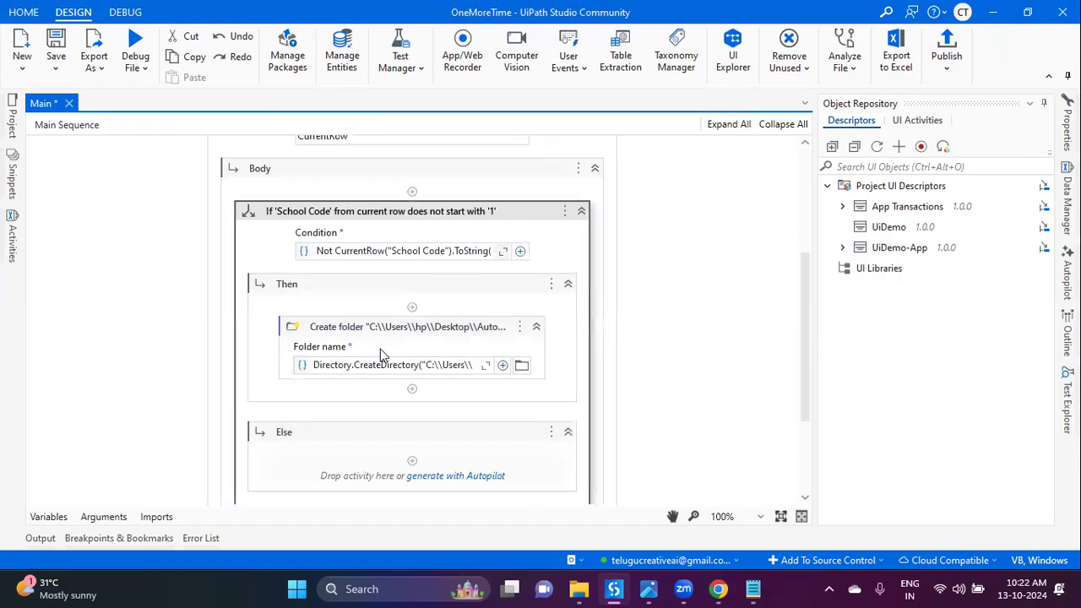
{"action": "left_click", "coordinate": [485, 364]}
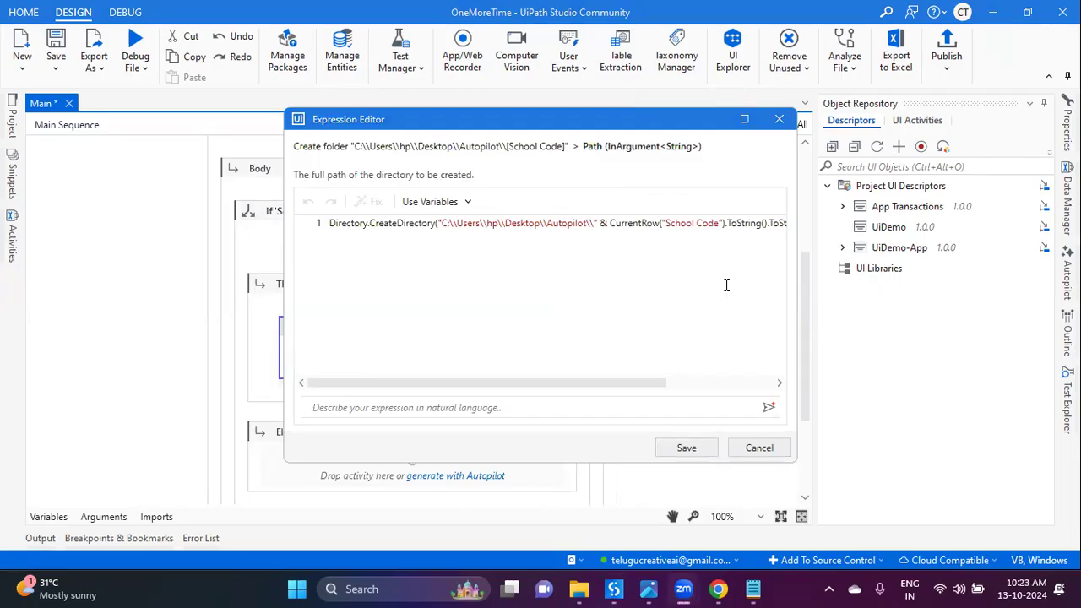
{"action": "left_click", "coordinate": [752, 450]}
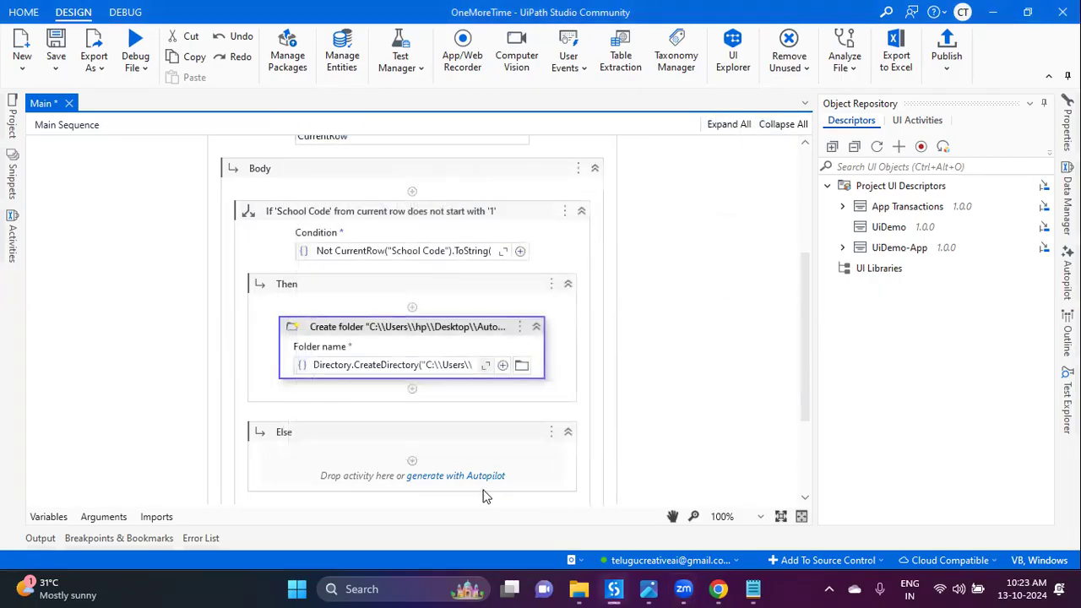
{"action": "scroll", "coordinate": [488, 496], "scroll_direction": "down", "scroll_amount": 3}
{"action": "left_click", "coordinate": [448, 419]}
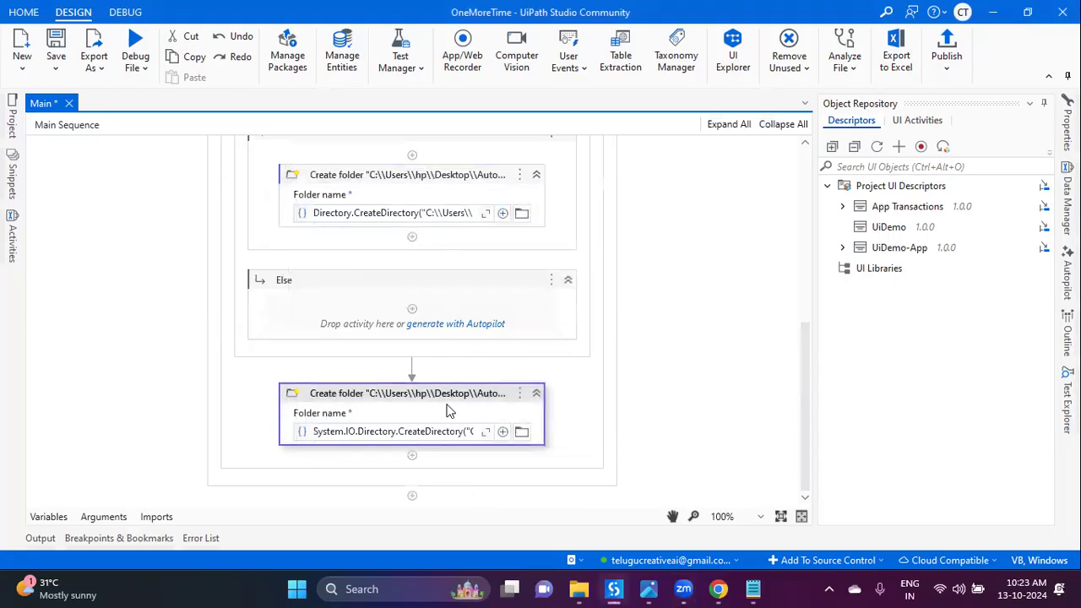
{"action": "right_click", "coordinate": [448, 414]}
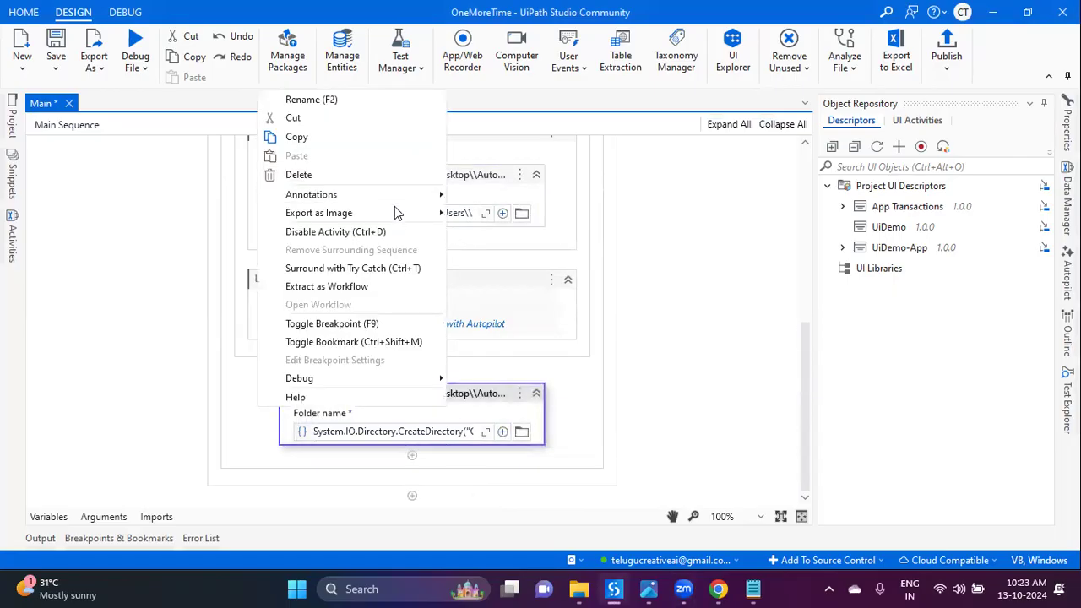
Step: Restore the original Create folder and move it into the If's Then branch, replacing the generated one
{"action": "left_click", "coordinate": [389, 179]}
{"action": "left_click", "coordinate": [56, 46]}
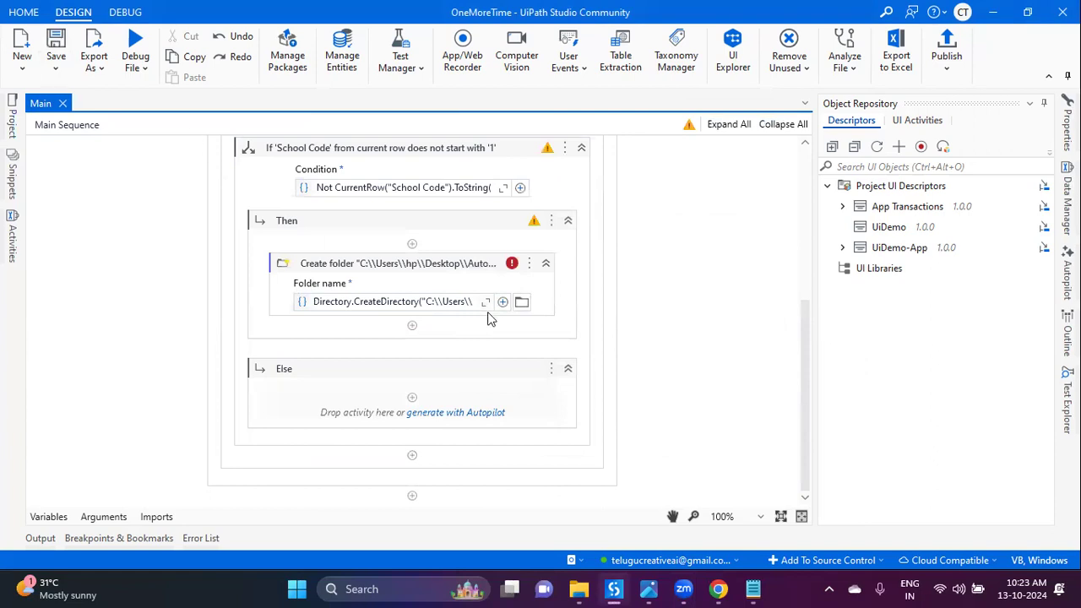
{"action": "scroll", "coordinate": [494, 310], "scroll_direction": "up", "scroll_amount": 3}
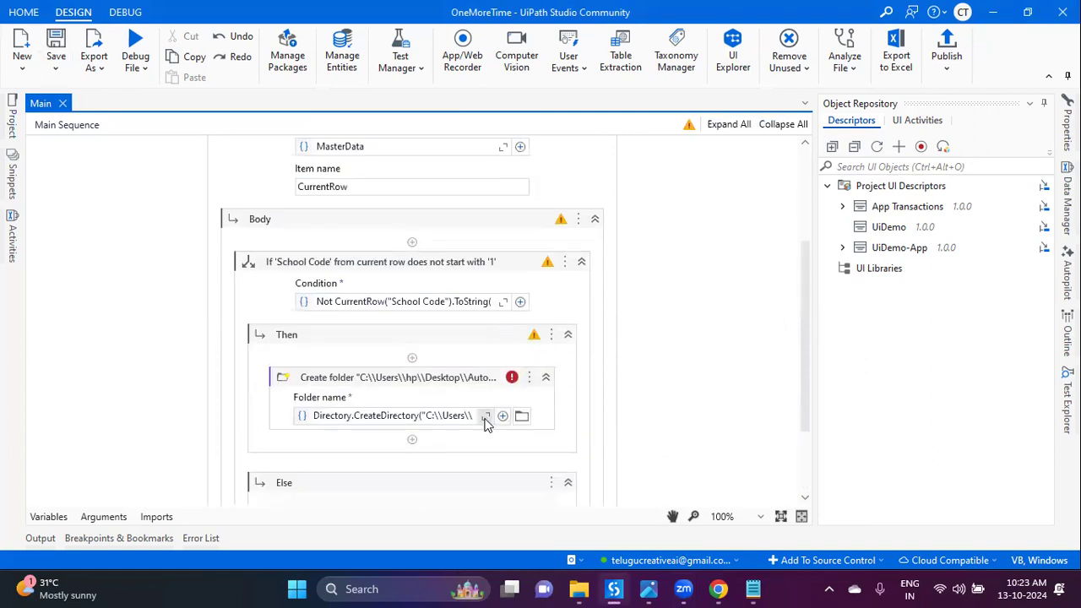
{"action": "scroll", "coordinate": [480, 420], "scroll_direction": "down", "scroll_amount": 2}
{"action": "scroll", "coordinate": [480, 420], "scroll_direction": "down", "scroll_amount": 1}
{"action": "key", "text": "ctrl+z"}
{"action": "left_click", "coordinate": [498, 229]}
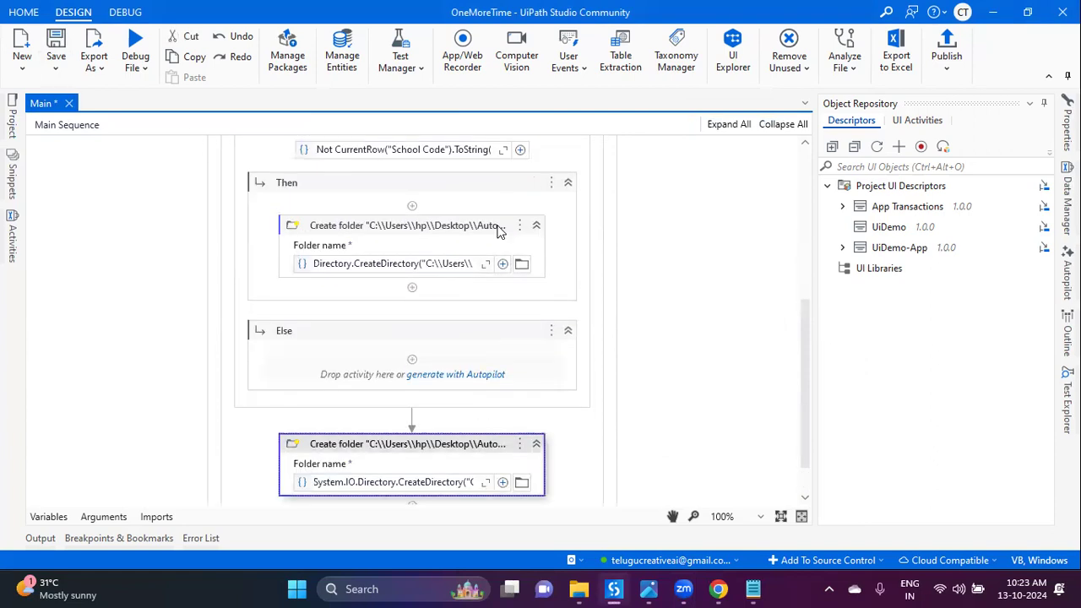
{"action": "key", "text": "Delete"}
{"action": "left_click_drag", "start_coordinate": [461, 412], "coordinate": [452, 245]}
Step: Inspect the Create folder path expression twice without changing it
{"action": "scroll", "coordinate": [494, 347], "scroll_direction": "up", "scroll_amount": 3}
{"action": "scroll", "coordinate": [494, 347], "scroll_direction": "down", "scroll_amount": 2}
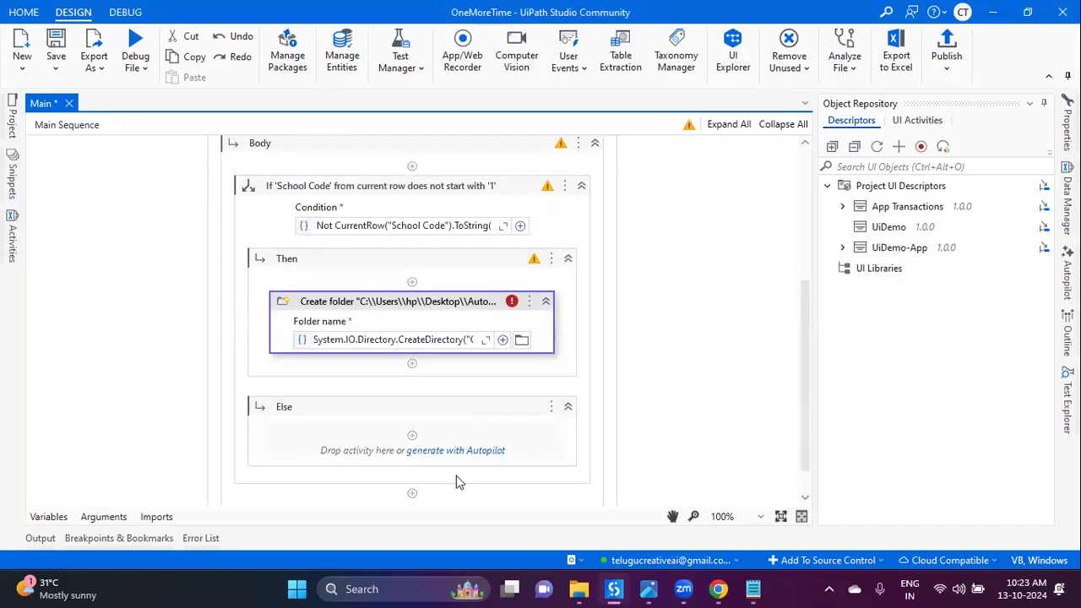
{"action": "left_click", "coordinate": [486, 340]}
{"action": "left_click_drag", "start_coordinate": [627, 391], "coordinate": [590, 432]}
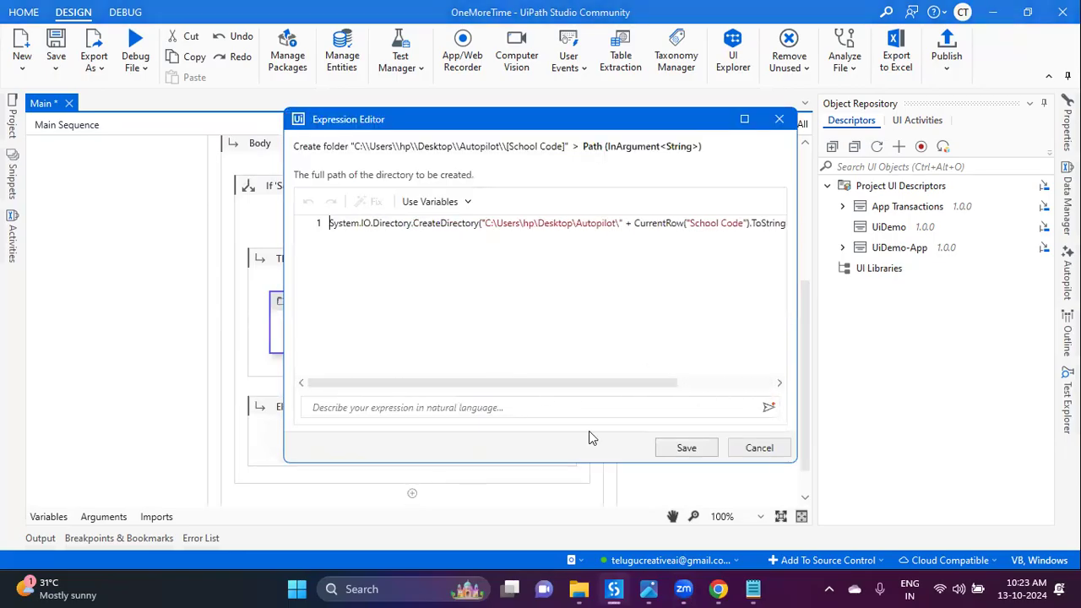
{"action": "left_click", "coordinate": [760, 449]}
{"action": "mouse_move", "coordinate": [512, 308]}
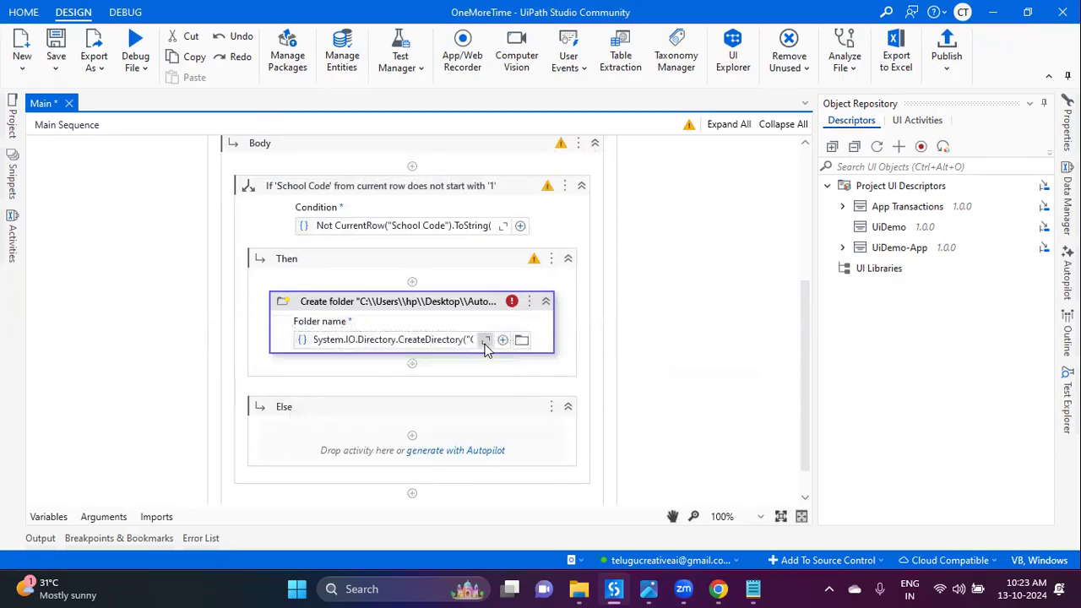
{"action": "left_click", "coordinate": [487, 341]}
{"action": "left_click_drag", "start_coordinate": [511, 381], "coordinate": [692, 382]}
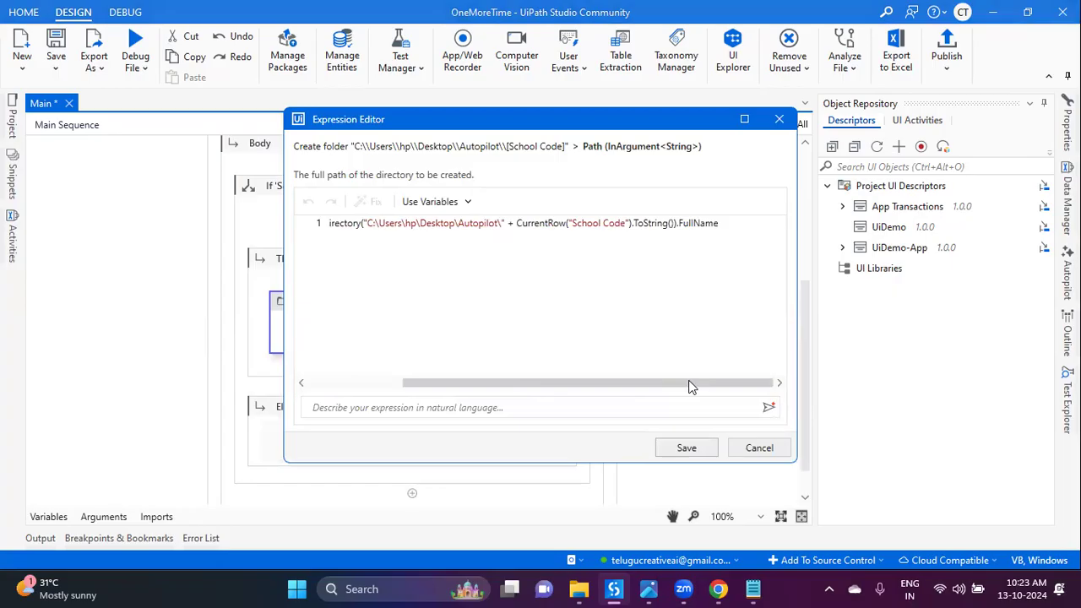
{"action": "left_click", "coordinate": [758, 448]}
{"action": "scroll", "coordinate": [545, 371], "scroll_direction": "up", "scroll_amount": 2}
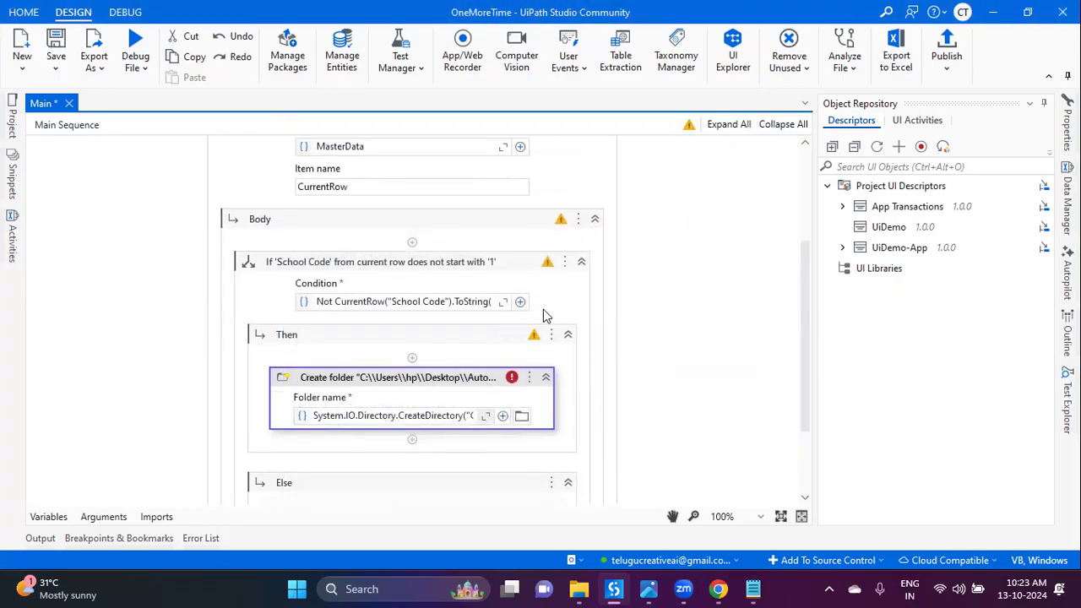
Step: Save the workflow and clear the activity's custom display name back to Create folder
{"action": "left_click", "coordinate": [56, 39]}
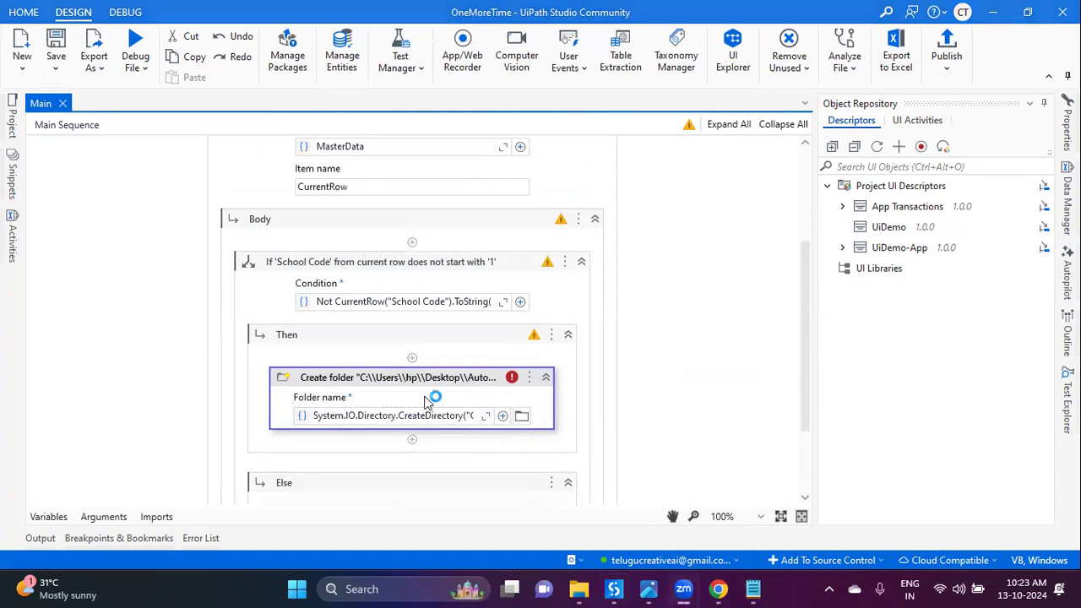
{"action": "left_click", "coordinate": [408, 377]}
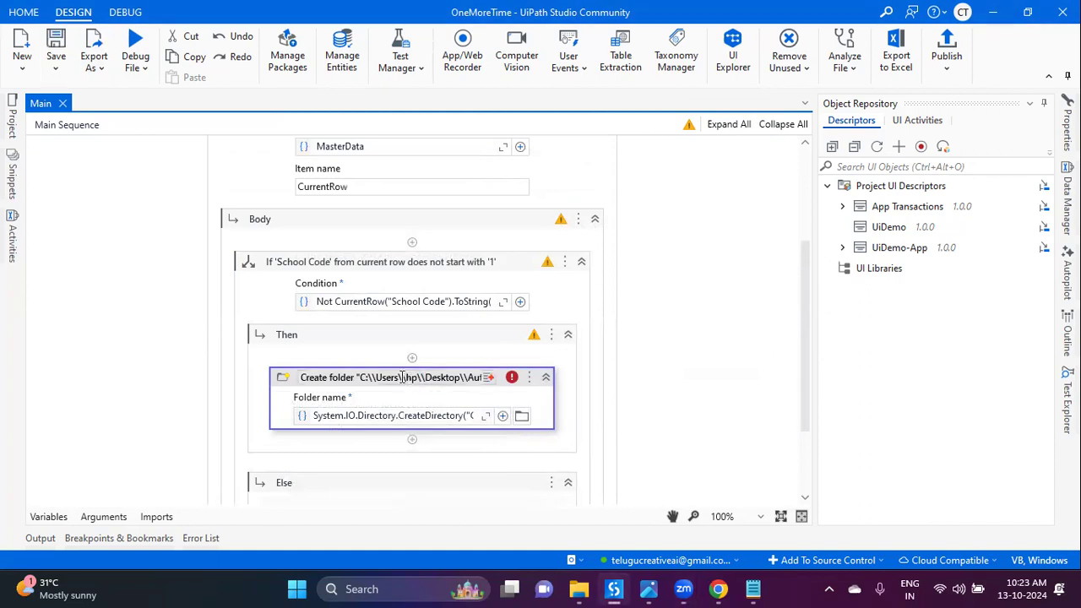
{"action": "key", "text": "ctrl+a"}
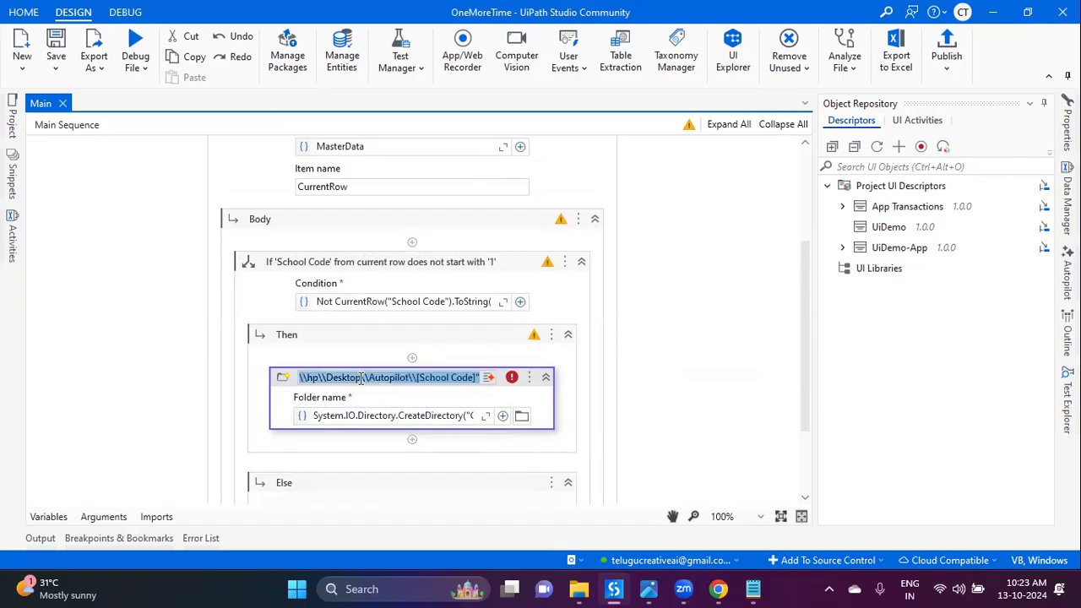
{"action": "key", "text": "Delete"}
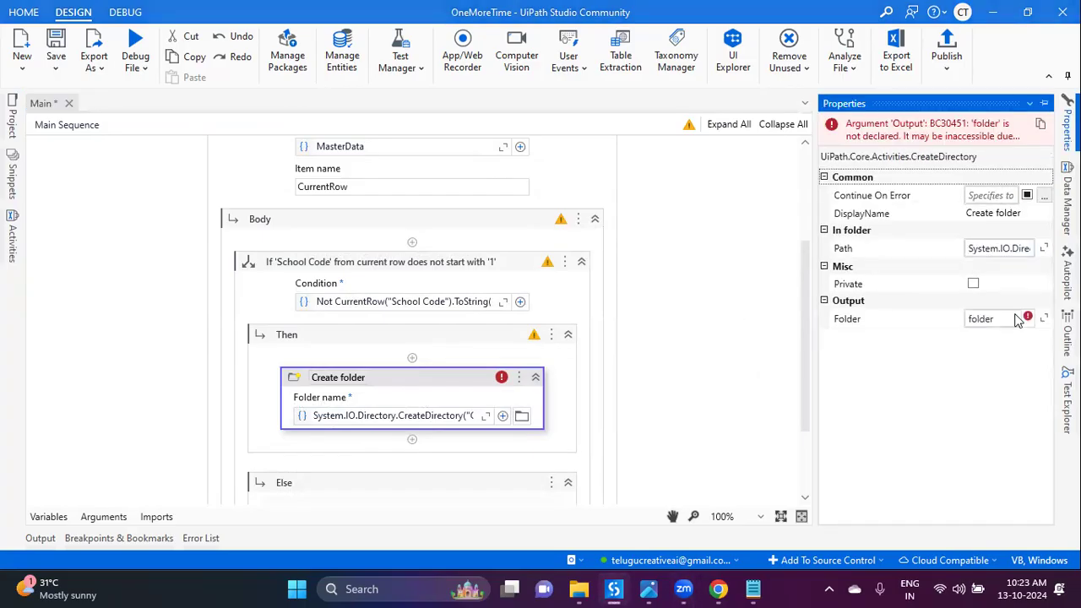
Step: Delete the undeclared 'folder' variable from Create folder's Output property
{"action": "left_click", "coordinate": [994, 318]}
{"action": "left_click_drag", "start_coordinate": [995, 318], "coordinate": [950, 332]}
{"action": "key", "text": "BackSpace"}
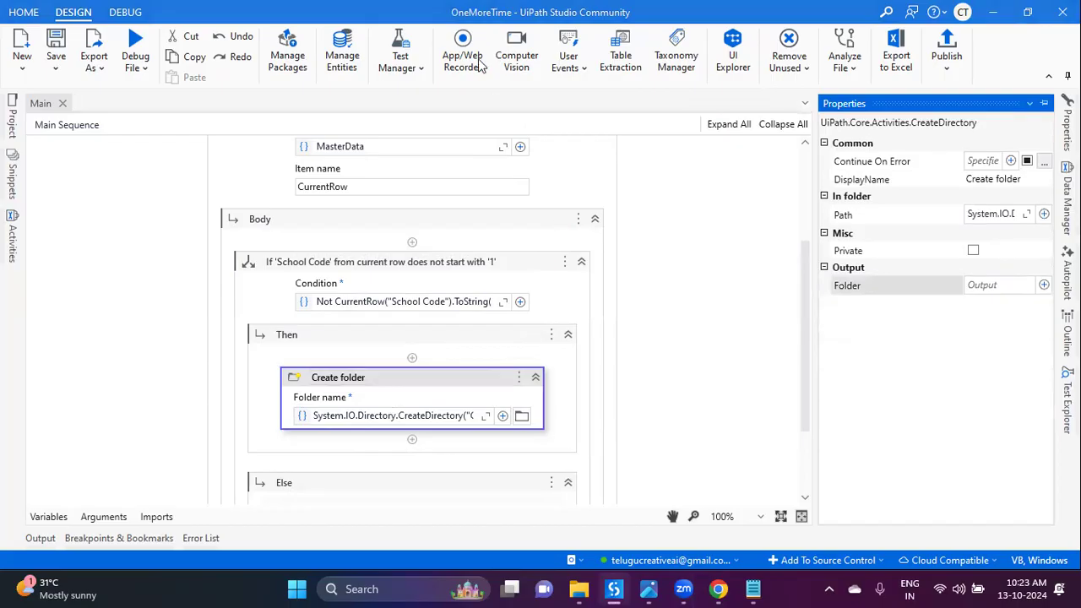
{"action": "left_click", "coordinate": [701, 414]}
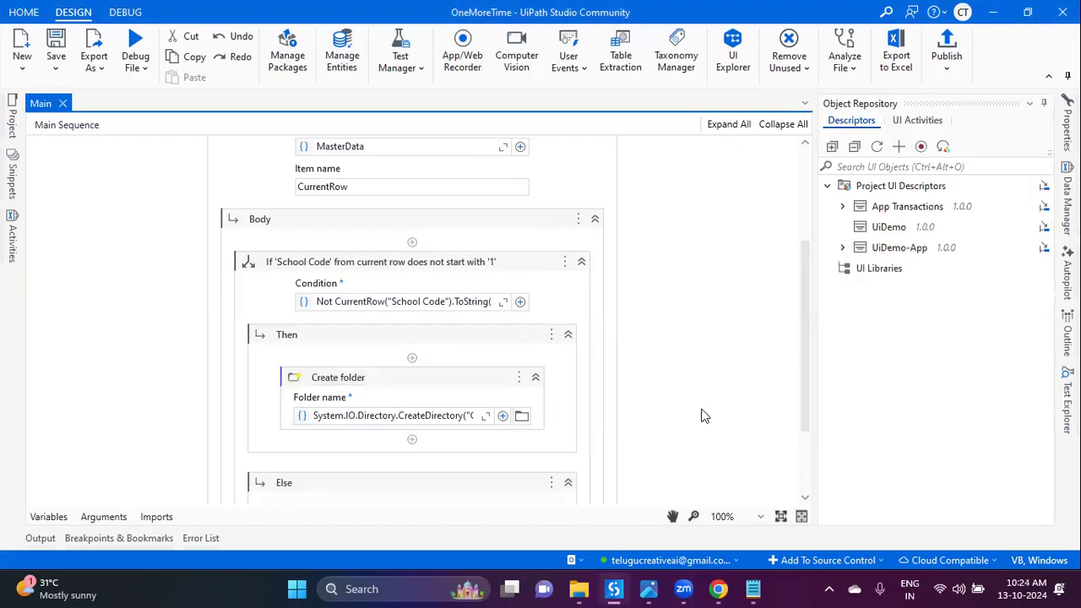
{"action": "scroll", "coordinate": [448, 313], "scroll_direction": "up", "scroll_amount": 3}
Step: Select the first 24 folders plus 379416, 428615, 437217, 728042, 749251 and 758545
{"action": "left_click", "coordinate": [133, 73]}
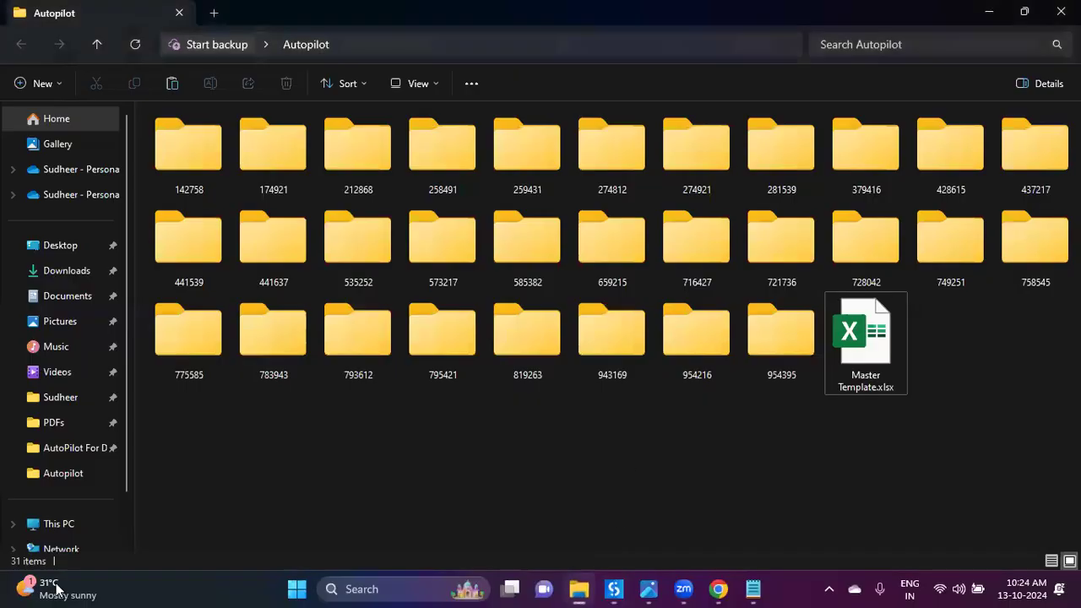
{"action": "left_click", "coordinate": [887, 383]}
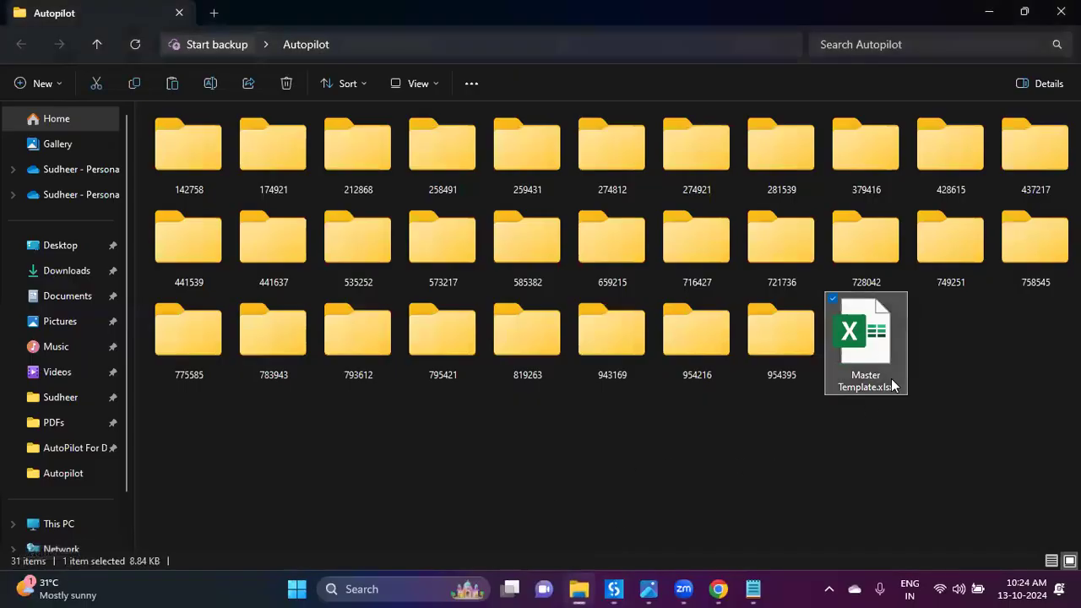
{"action": "left_click", "coordinate": [635, 425]}
{"action": "left_click_drag", "start_coordinate": [802, 391], "coordinate": [169, 118]}
{"action": "left_click", "coordinate": [893, 163], "text": "ctrl"}
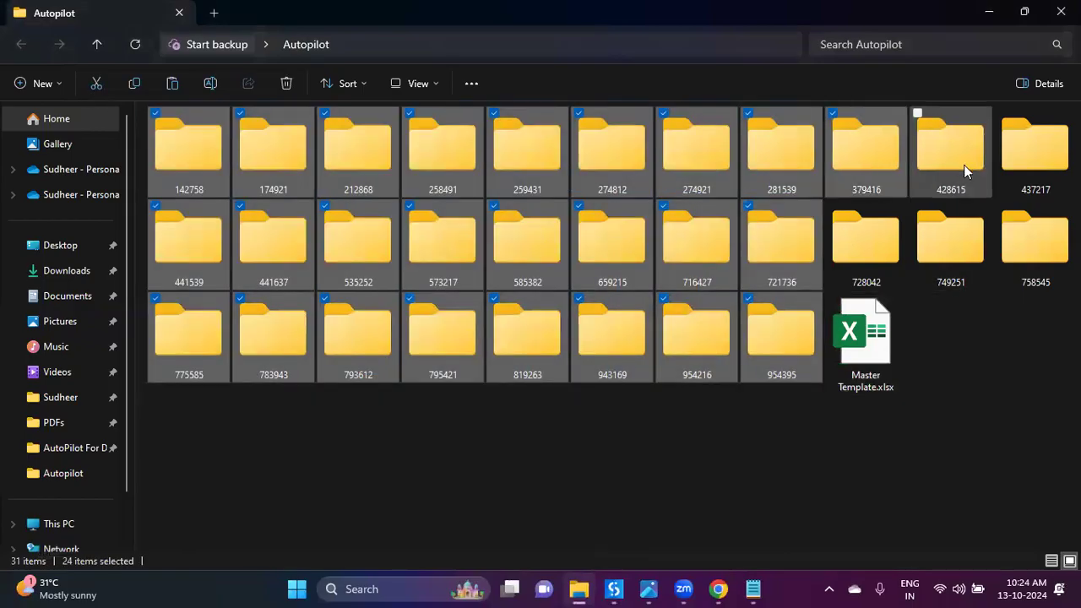
{"action": "left_click", "coordinate": [964, 165], "text": "ctrl"}
{"action": "left_click", "coordinate": [1035, 156], "text": "ctrl"}
{"action": "left_click", "coordinate": [887, 245], "text": "ctrl"}
{"action": "left_click", "coordinate": [957, 245], "text": "ctrl"}
{"action": "left_click", "coordinate": [1044, 257], "text": "ctrl"}
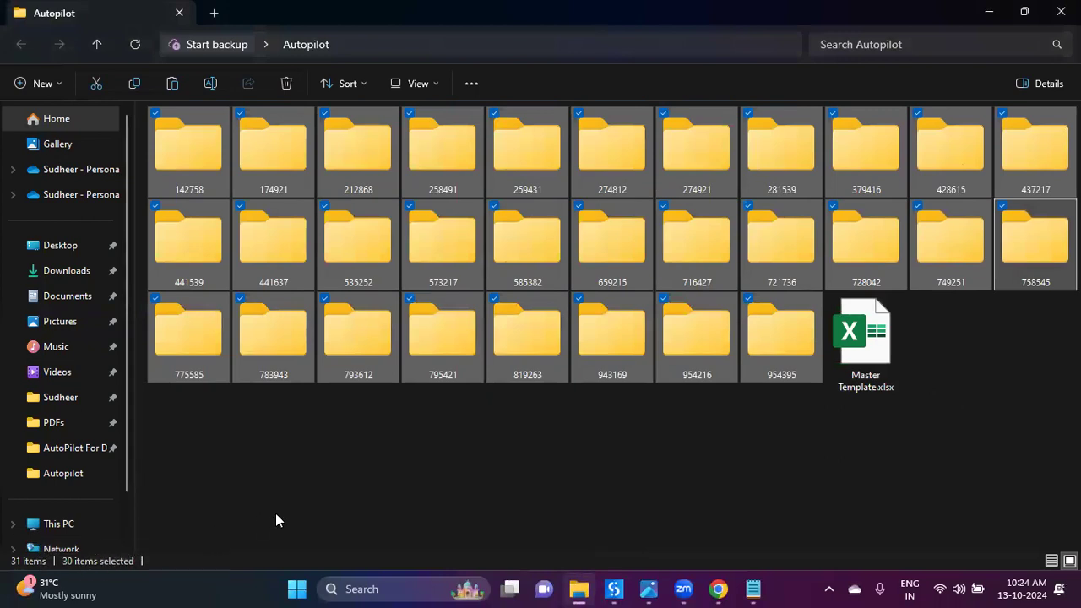
{"action": "left_click", "coordinate": [445, 446]}
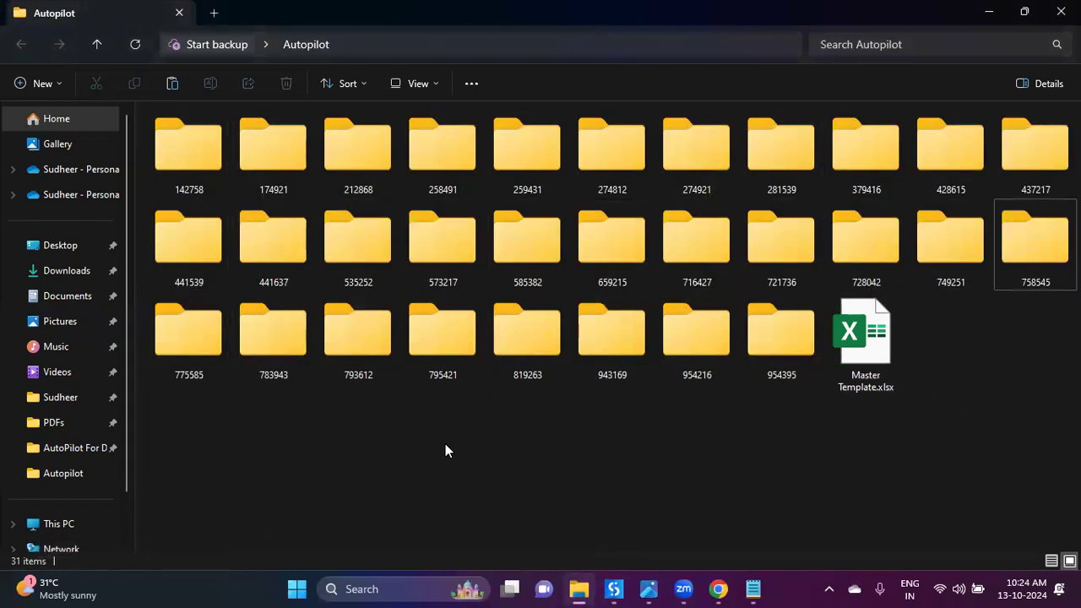
Step: Delete 24 school-code folders, then the remaining six, and return to UiPath Studio
{"action": "left_click", "coordinate": [168, 166]}
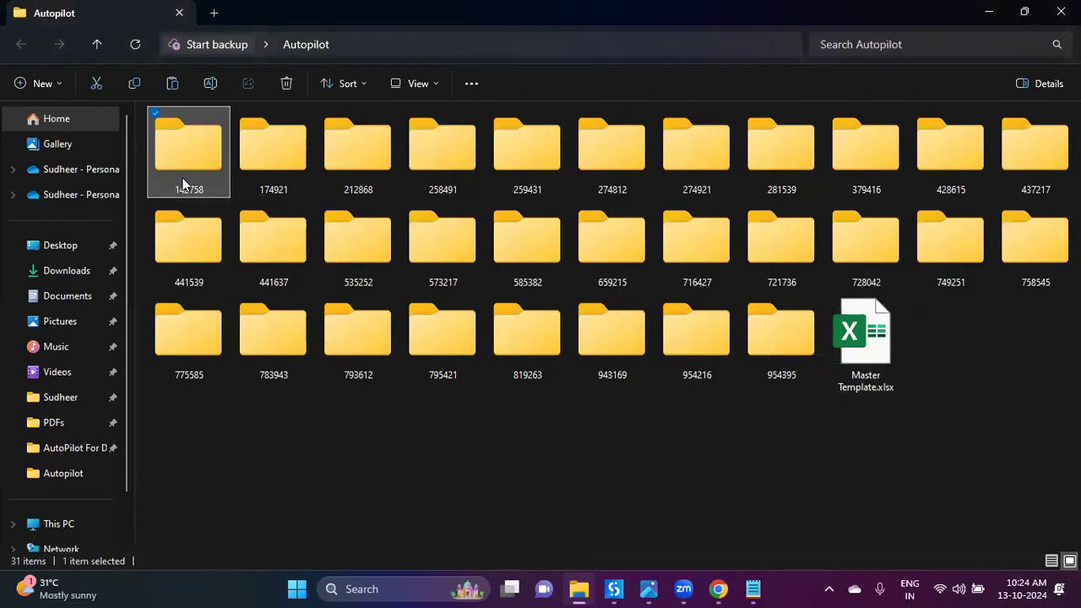
{"action": "left_click", "coordinate": [253, 156]}
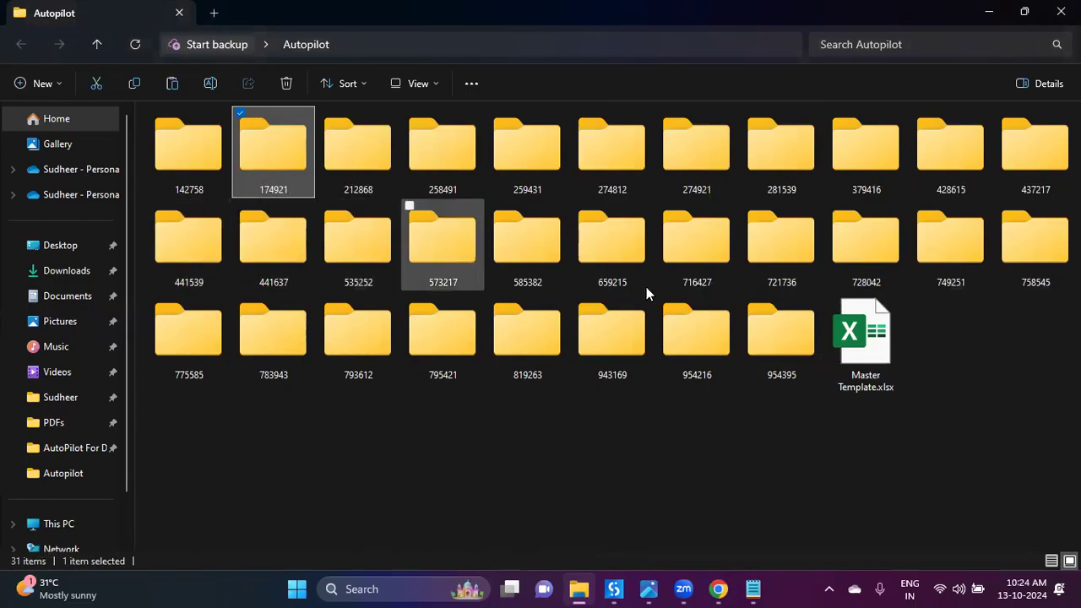
{"action": "left_click", "coordinate": [701, 459]}
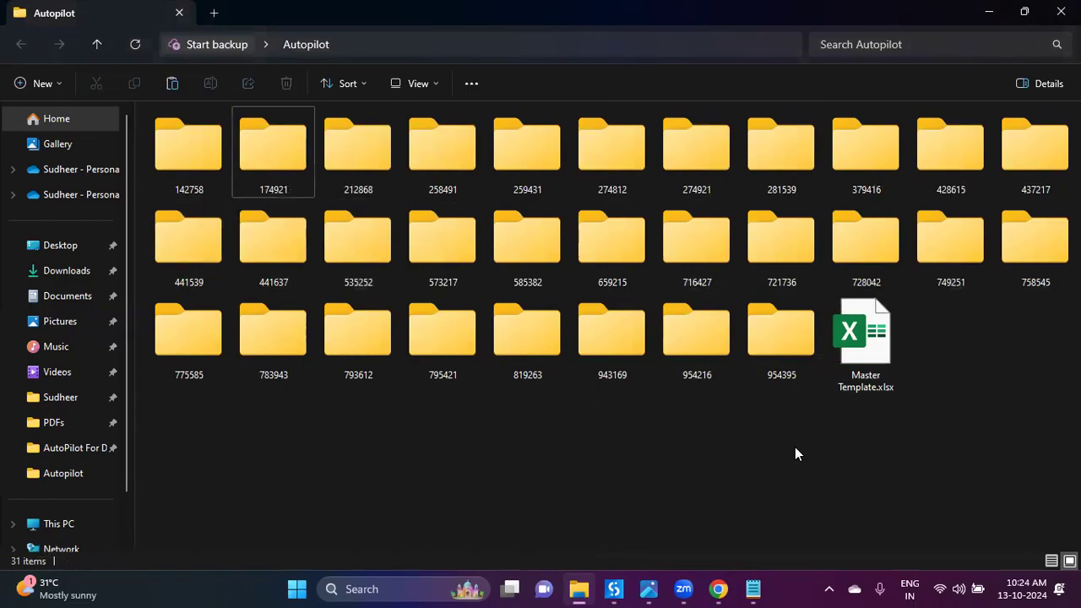
{"action": "left_click_drag", "start_coordinate": [809, 435], "coordinate": [178, 119]}
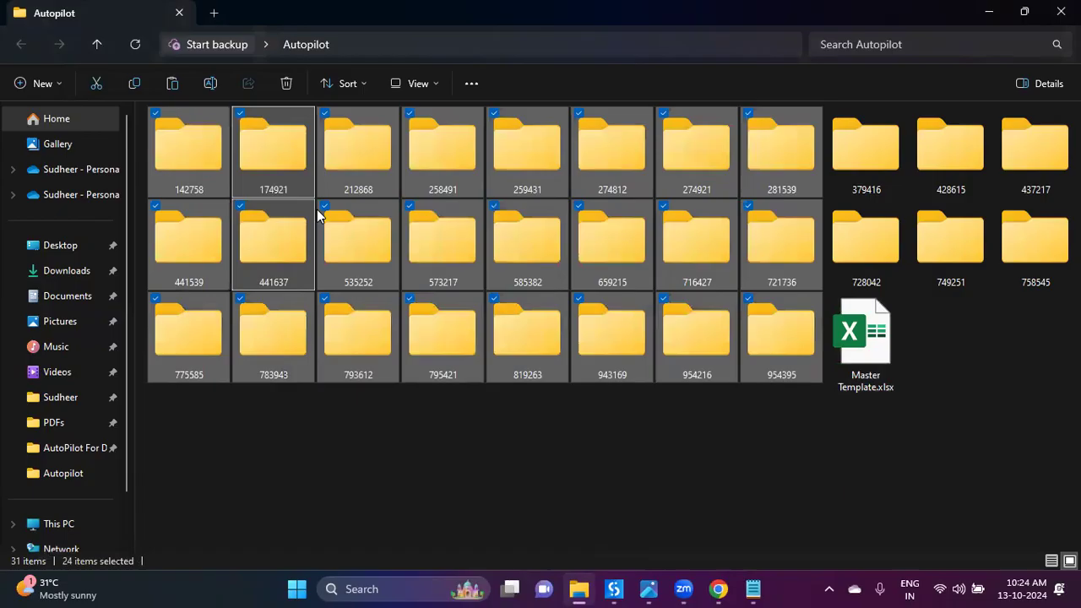
{"action": "key", "text": "Delete"}
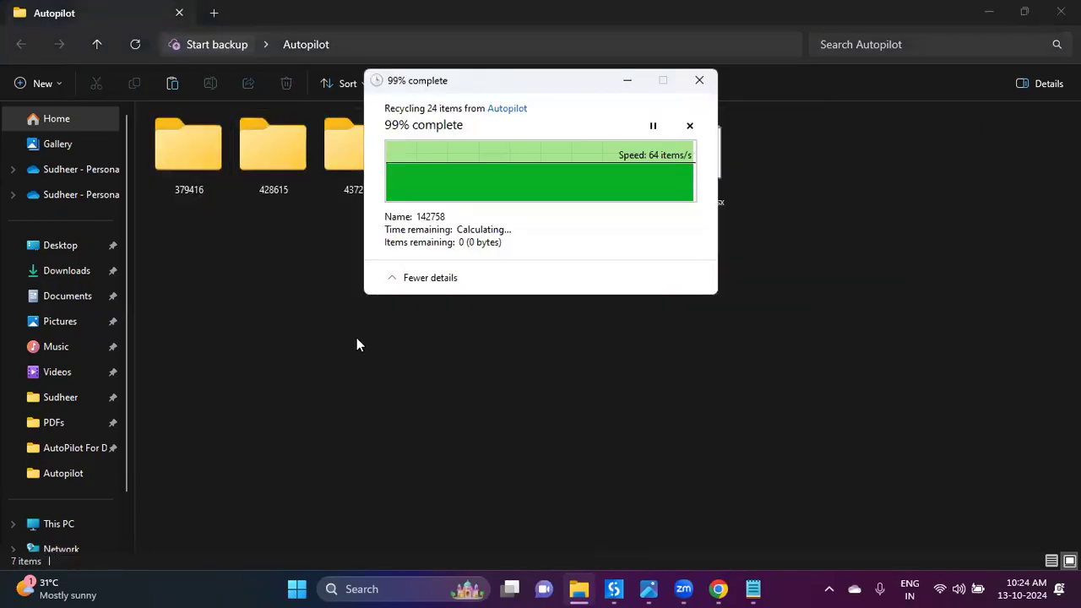
{"action": "left_click_drag", "start_coordinate": [644, 232], "coordinate": [126, 110]}
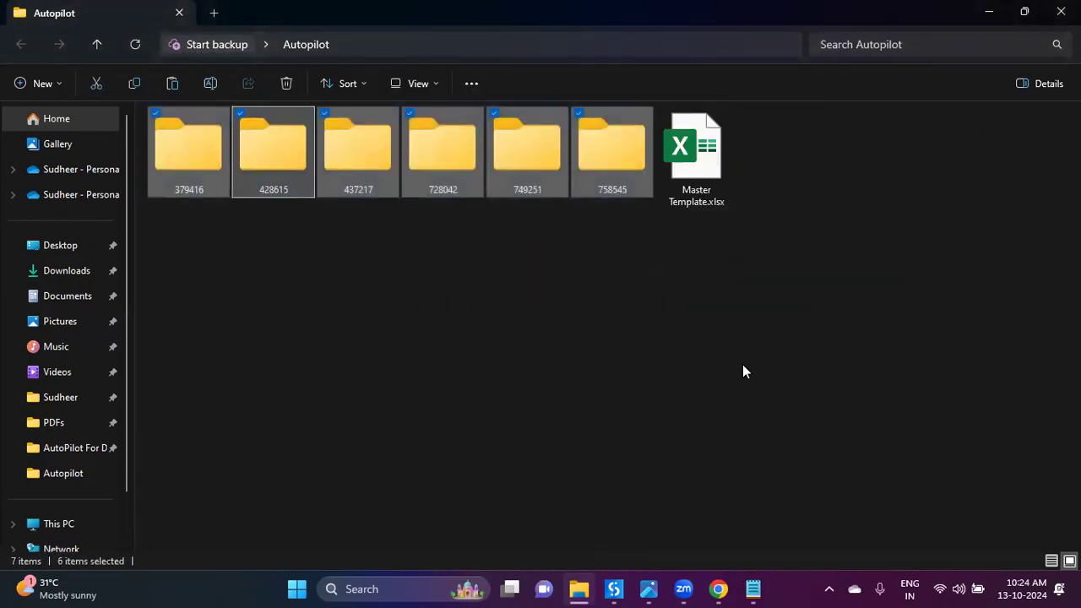
{"action": "key", "text": "Delete"}
{"action": "left_click", "coordinate": [614, 588]}
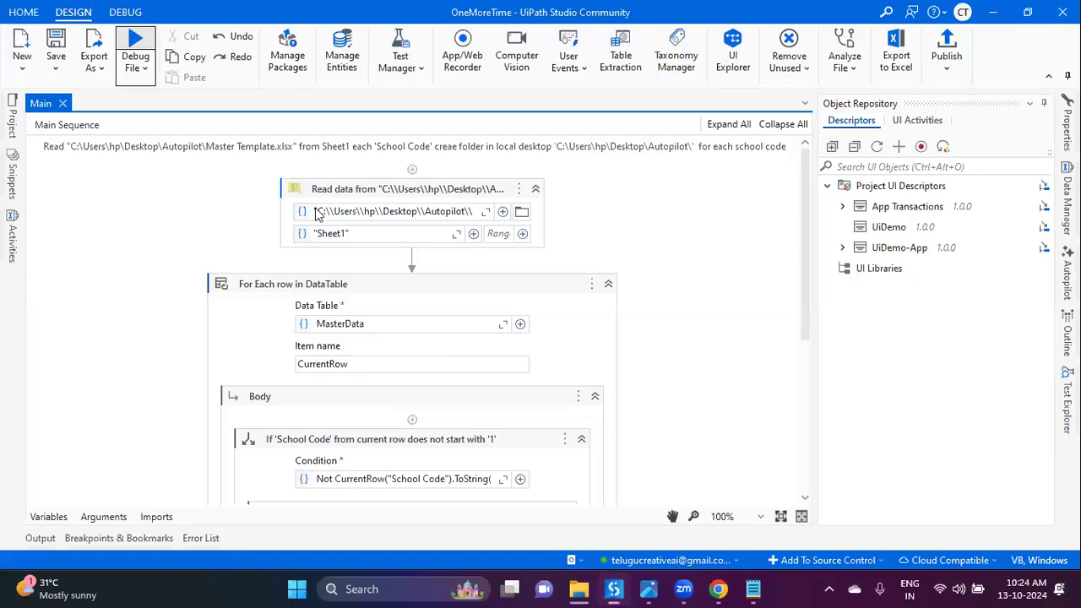
Step: Rerun the workflow file and bring up the Autopilot folder holding only Master Template.xlsx
{"action": "left_click", "coordinate": [139, 71]}
{"action": "left_click", "coordinate": [133, 99]}
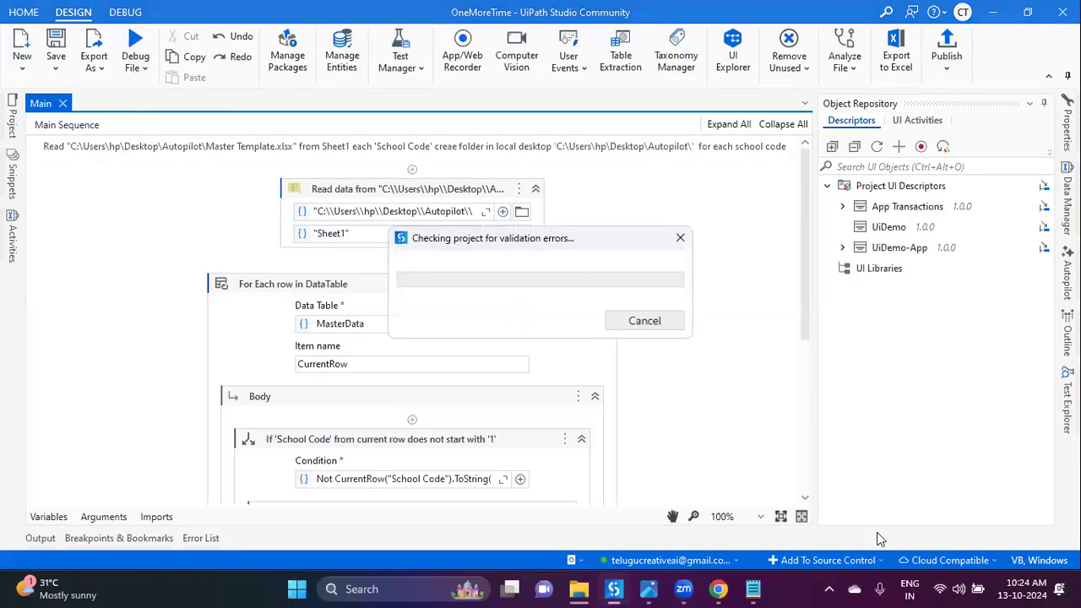
{"action": "mouse_move", "coordinate": [578, 589]}
{"action": "left_click", "coordinate": [574, 551]}
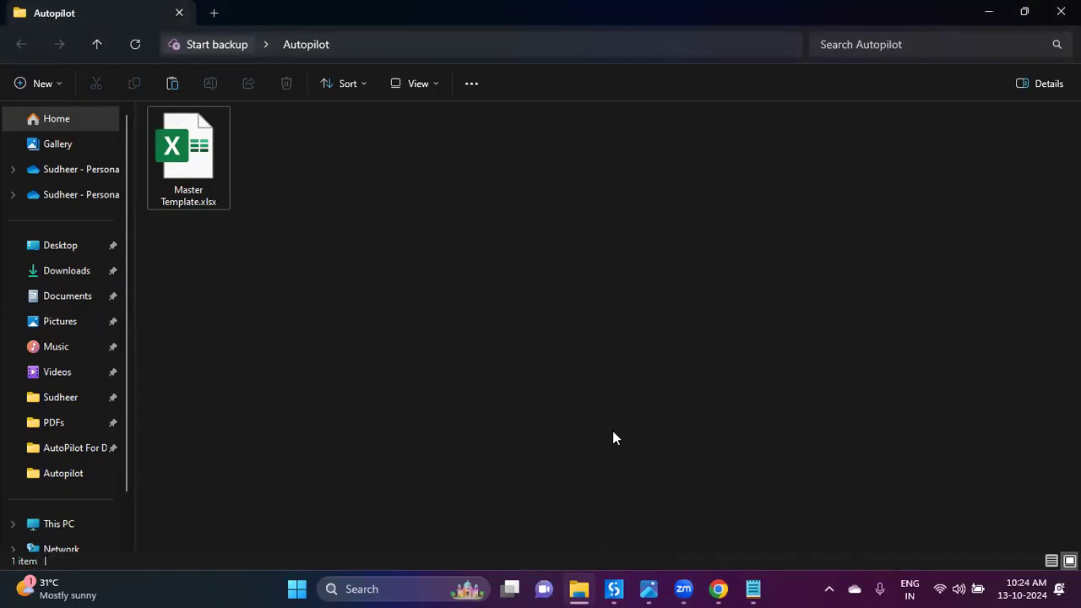
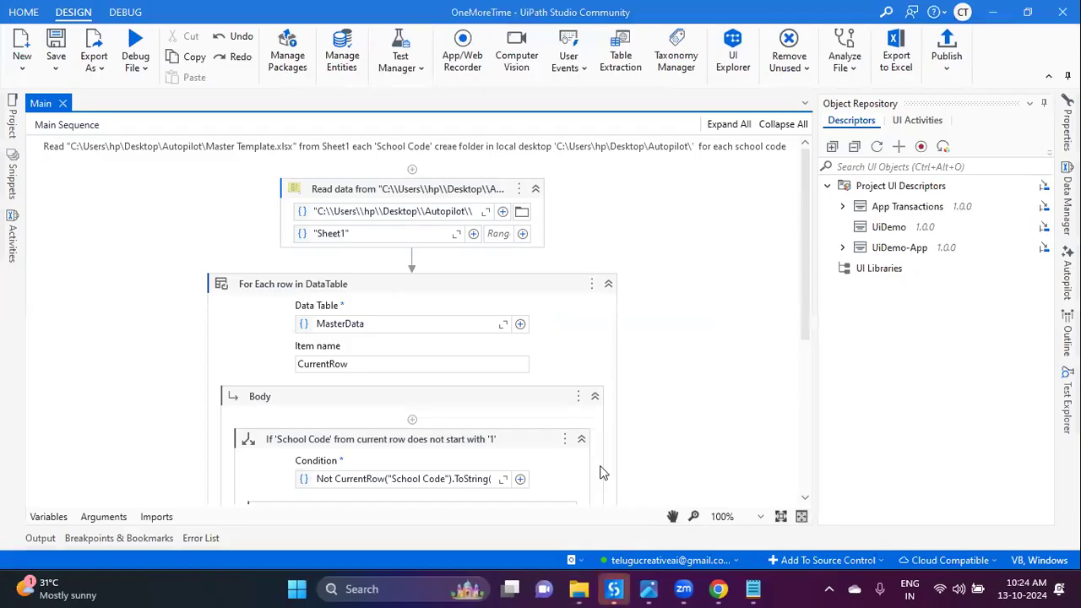
Step: Check the Autopilot folder's 28 new school-code folders beside Master Template.xlsx, then return to Studio
{"action": "left_click", "coordinate": [581, 590]}
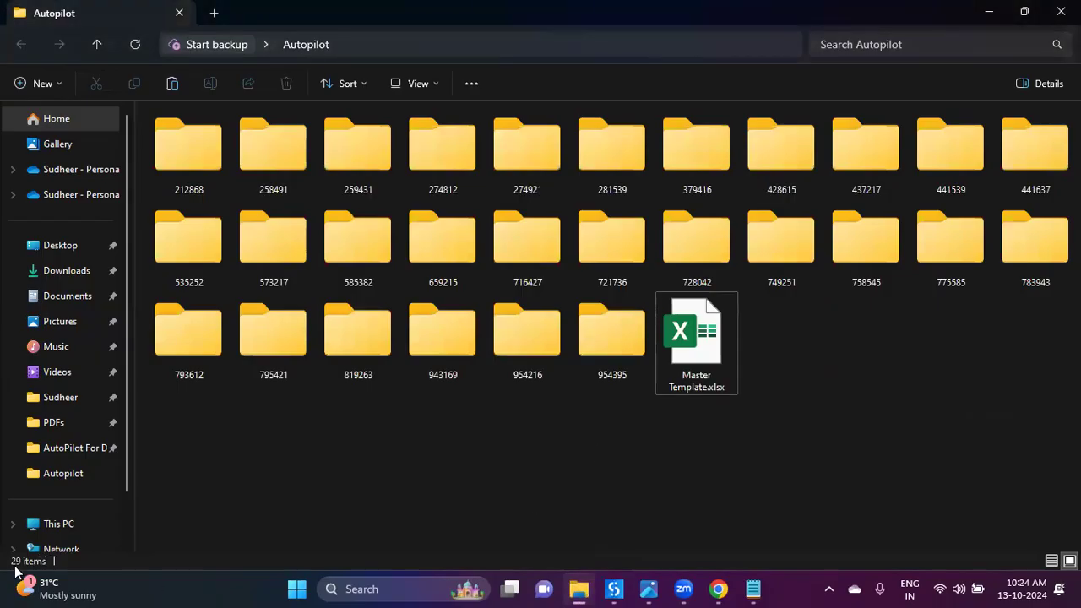
{"action": "left_click", "coordinate": [695, 362]}
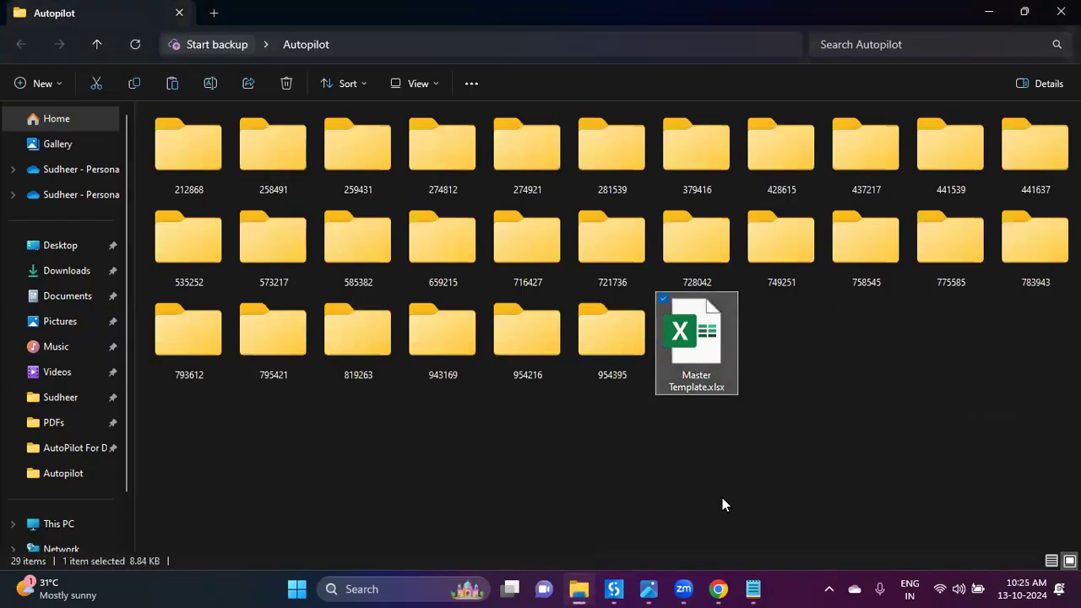
{"action": "left_click", "coordinate": [723, 504]}
{"action": "left_click", "coordinate": [210, 168]}
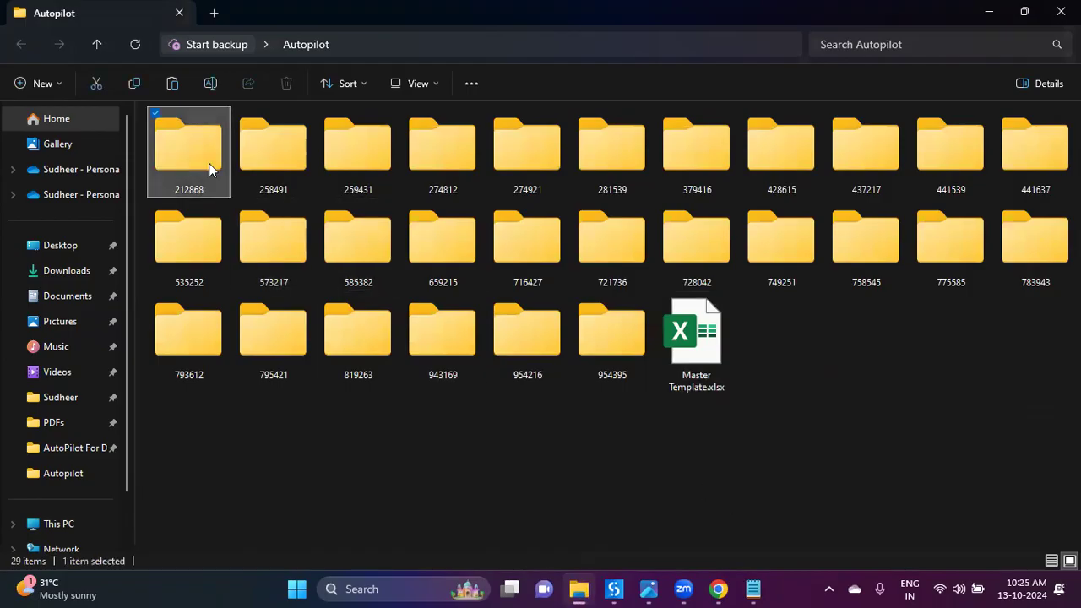
{"action": "left_click", "coordinate": [291, 163]}
{"action": "left_click", "coordinate": [437, 160]}
{"action": "left_click", "coordinate": [548, 161]}
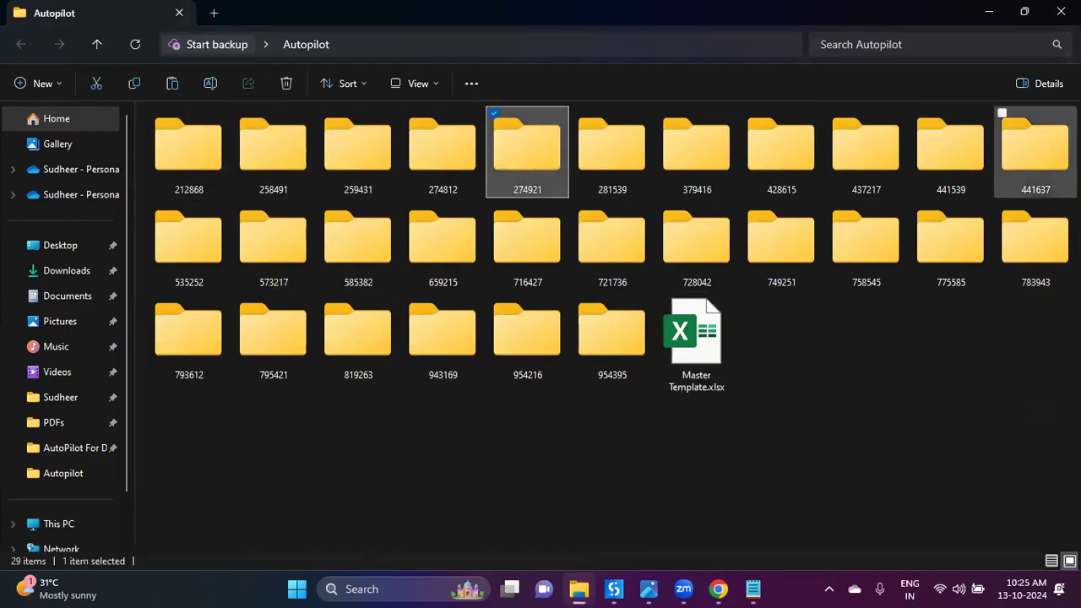
{"action": "left_click", "coordinate": [614, 588]}
Step: Retitle the For Each row loop as 'Process DataTable and Create Folder' with Summarize Activity
{"action": "scroll", "coordinate": [277, 325], "scroll_direction": "down", "scroll_amount": 3}
{"action": "scroll", "coordinate": [273, 326], "scroll_direction": "up", "scroll_amount": 1}
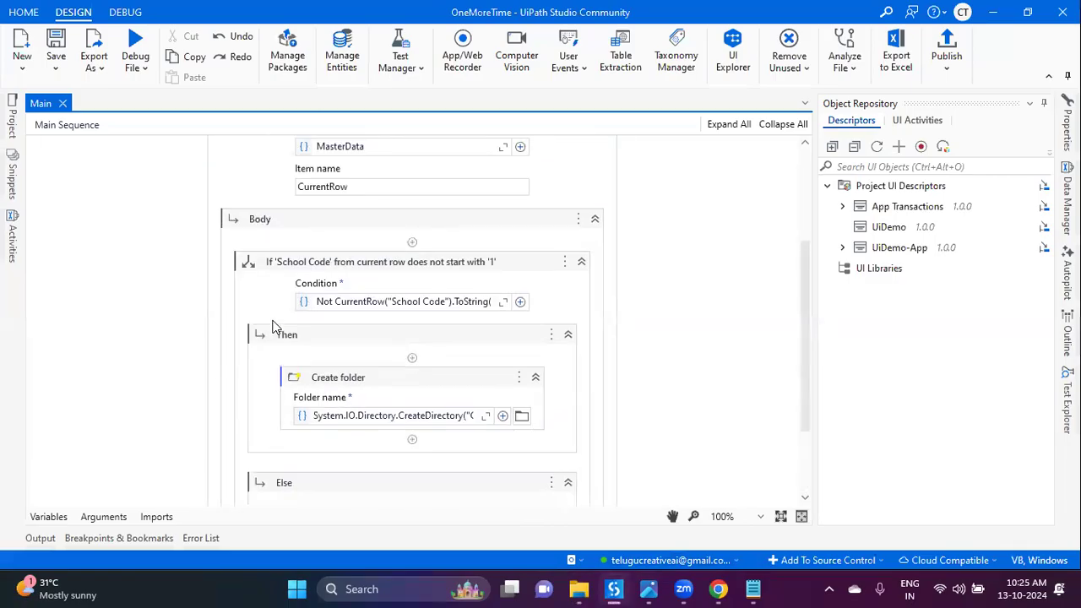
{"action": "scroll", "coordinate": [483, 295], "scroll_direction": "up", "scroll_amount": 2}
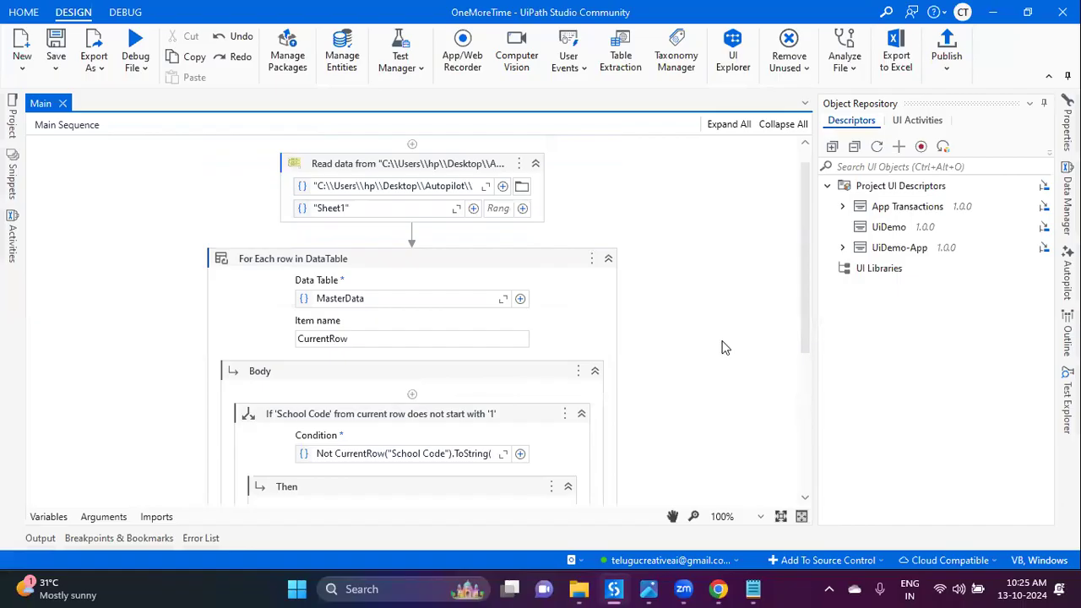
{"action": "left_click", "coordinate": [297, 272]}
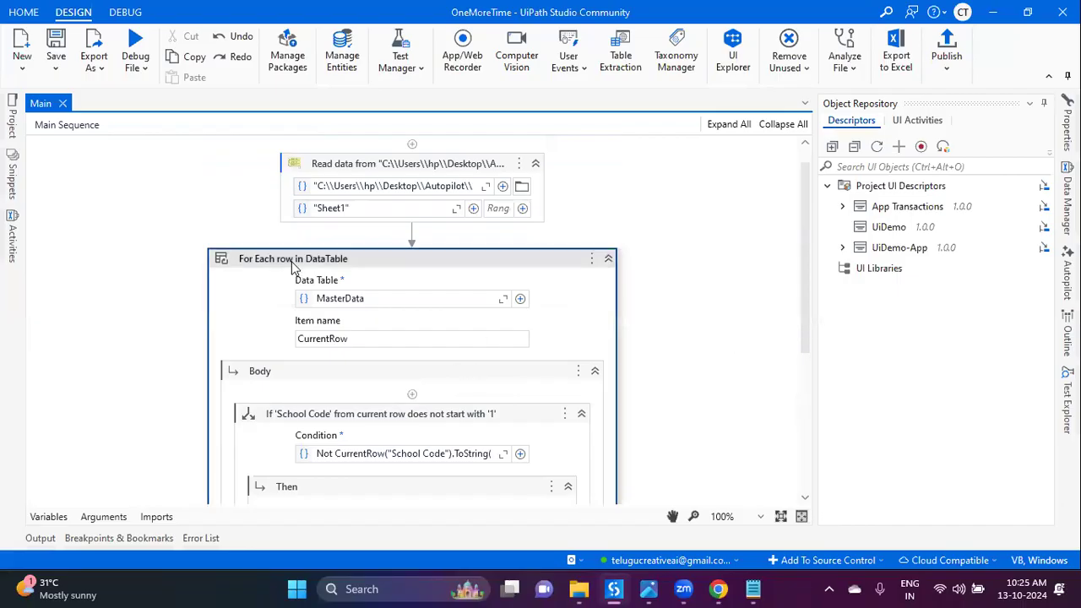
{"action": "left_click_drag", "start_coordinate": [240, 259], "coordinate": [145, 252]}
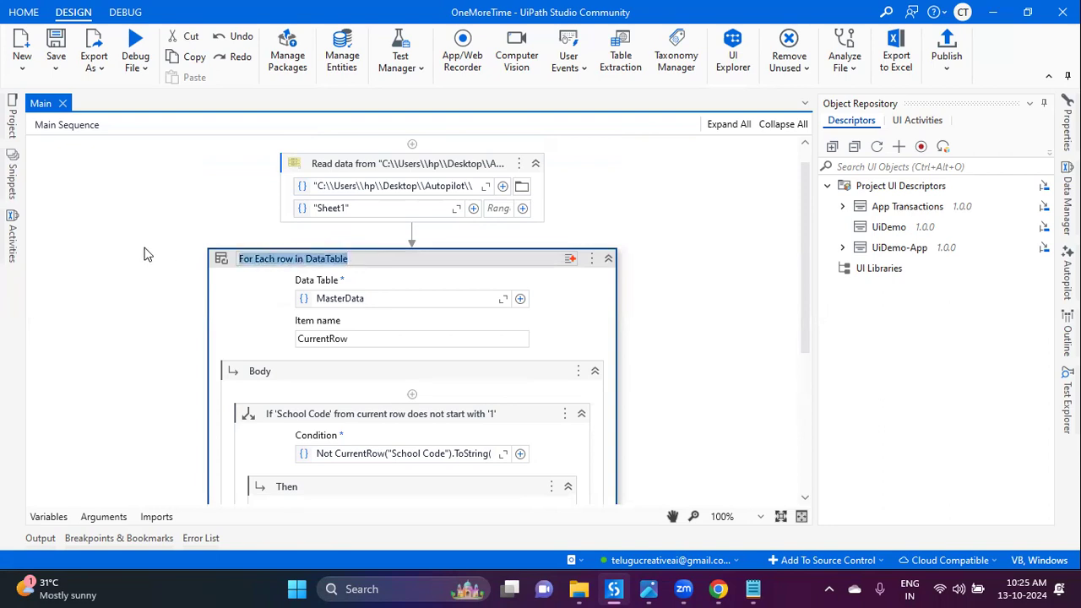
{"action": "left_click", "coordinate": [570, 263]}
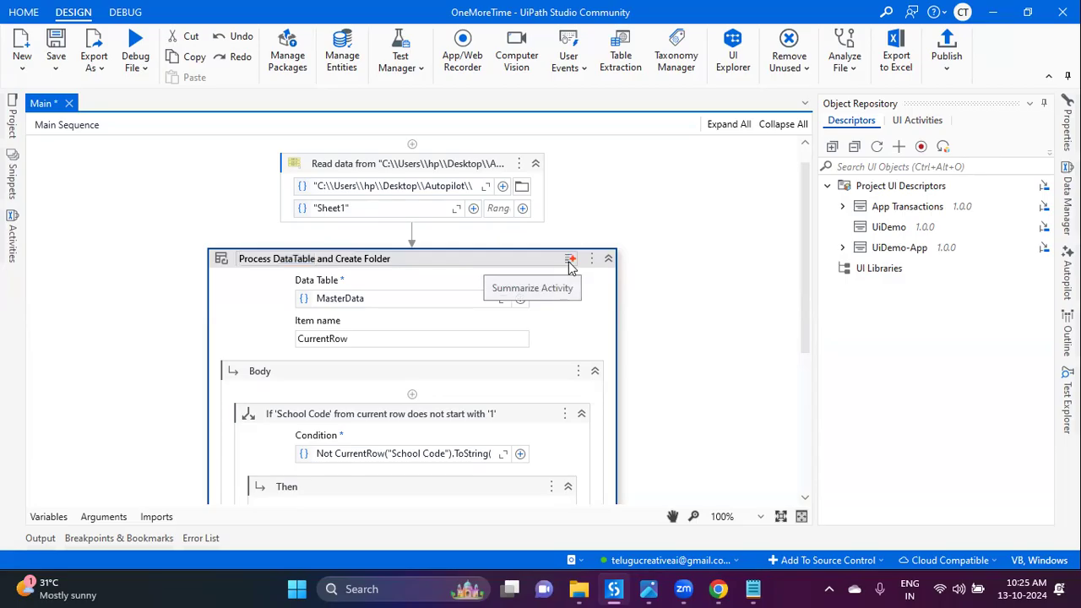
Step: Give the If and Create folder activities descriptive titles, then collapse the loop
{"action": "scroll", "coordinate": [323, 315], "scroll_direction": "down", "scroll_amount": 3}
{"action": "left_click", "coordinate": [345, 306]}
{"action": "left_click", "coordinate": [350, 300]}
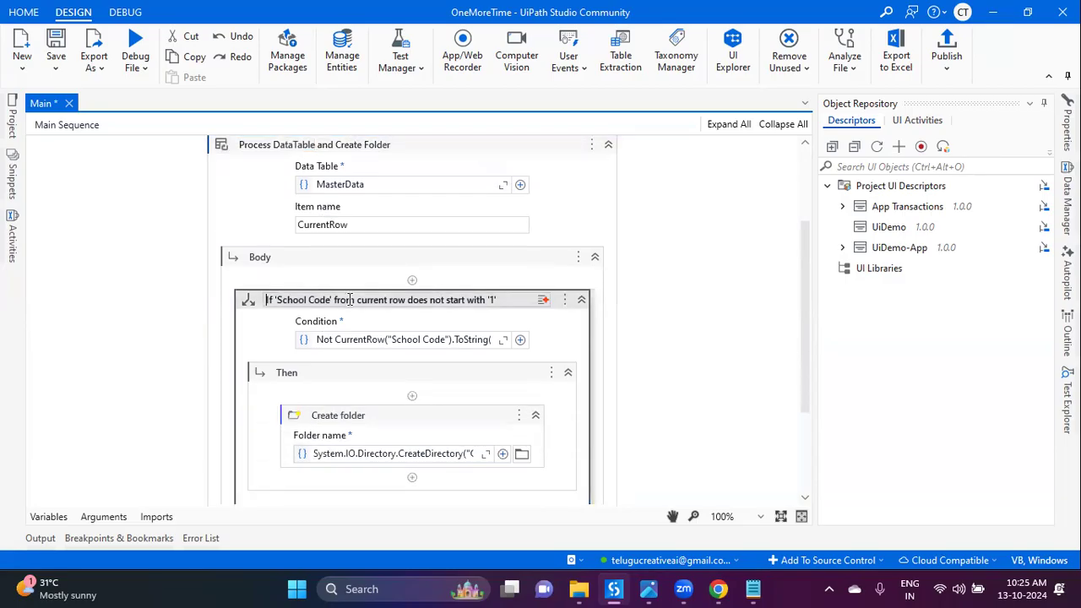
{"action": "left_click", "coordinate": [361, 417]}
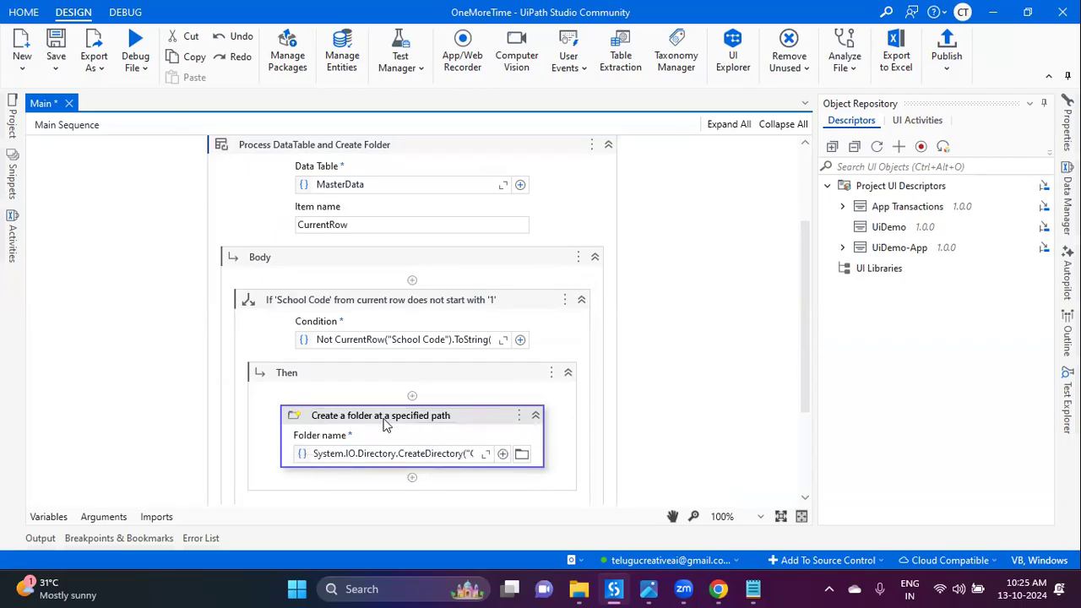
{"action": "scroll", "coordinate": [466, 429], "scroll_direction": "down", "scroll_amount": 3}
{"action": "scroll", "coordinate": [476, 428], "scroll_direction": "up", "scroll_amount": 5}
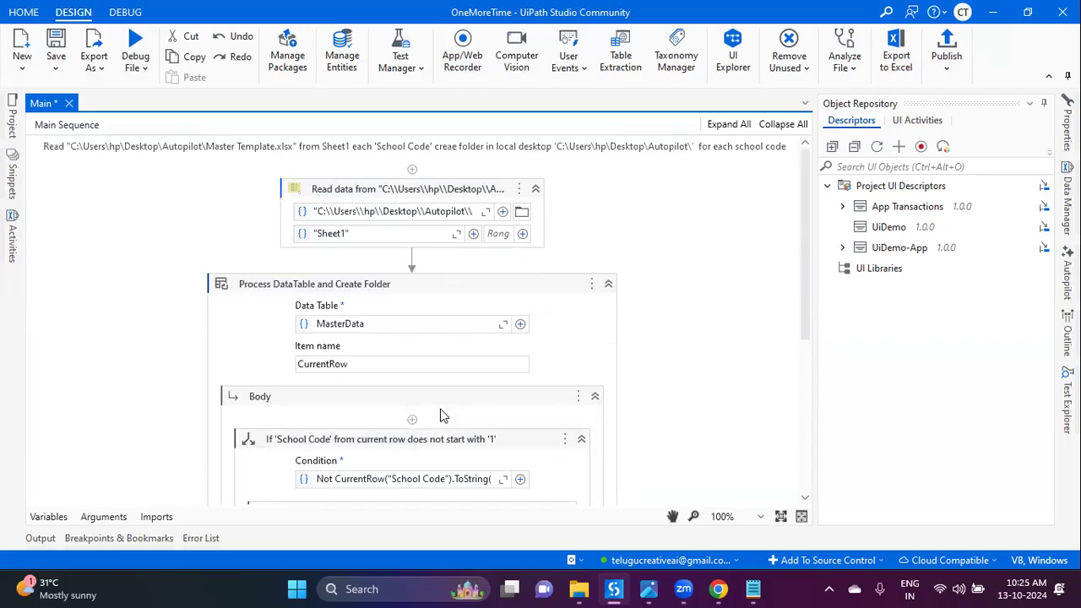
{"action": "left_click", "coordinate": [608, 284]}
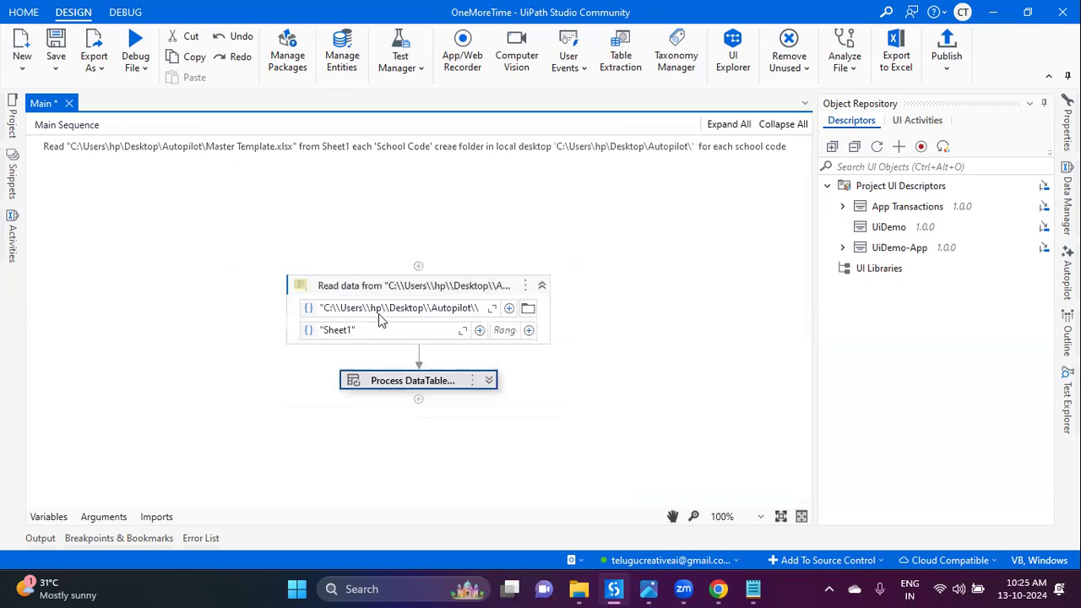
Step: Retitle the Read data activity 'Read Excel data into DataTable' and save the workflow
{"action": "left_click", "coordinate": [363, 292]}
{"action": "left_click", "coordinate": [364, 287]}
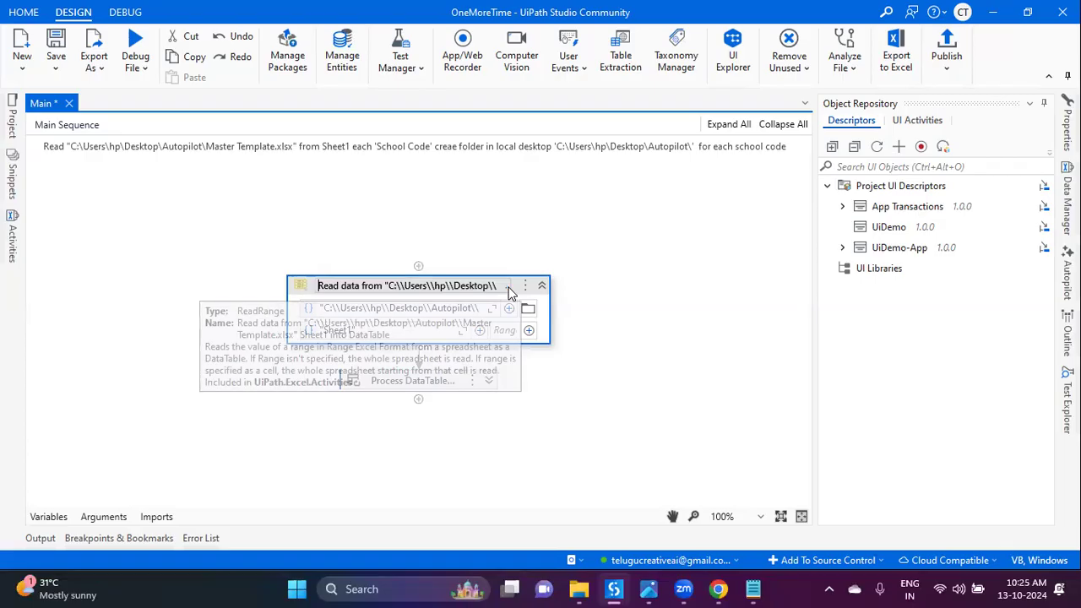
{"action": "left_click", "coordinate": [569, 355]}
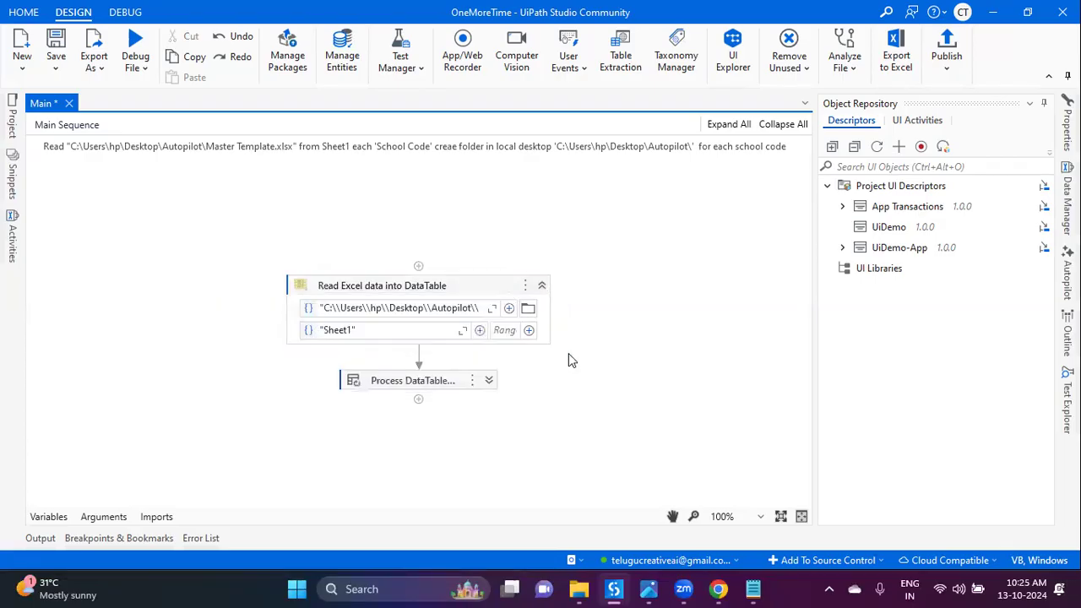
{"action": "key", "text": "ctrl+s"}
Step: Start a new sequence, cancel it, and minimize Studio to the desktop
{"action": "left_click", "coordinate": [22, 51]}
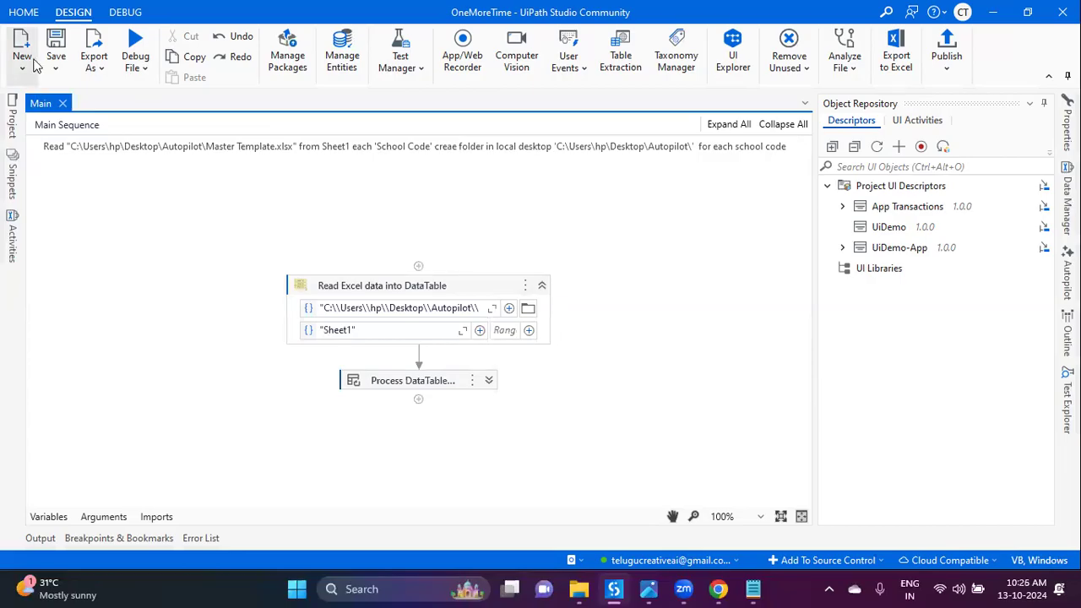
{"action": "left_click", "coordinate": [47, 98]}
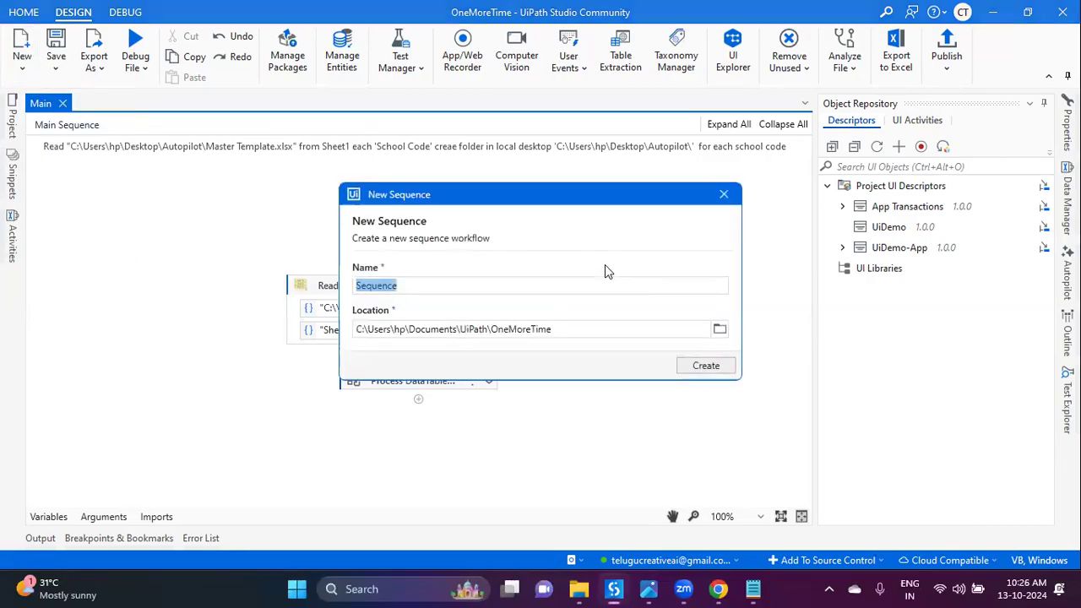
{"action": "left_click", "coordinate": [724, 194]}
{"action": "key", "text": "super+d"}
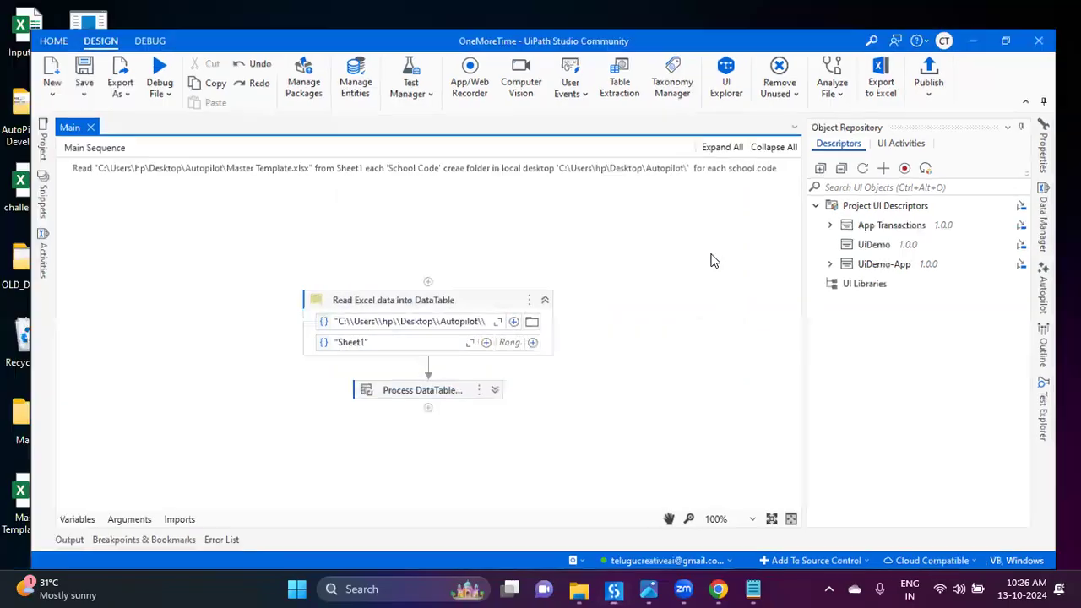
Step: Add '2. Expression' to the Notepad notes, correcting the misspelled word
{"action": "left_click", "coordinate": [752, 589]}
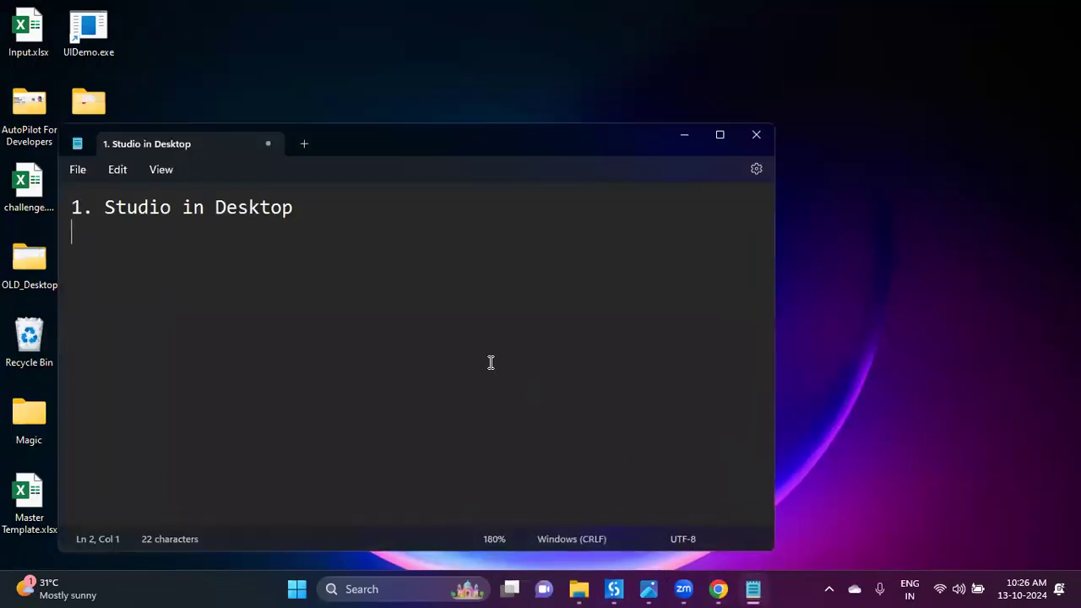
{"action": "type", "text": "2. Expresion"}
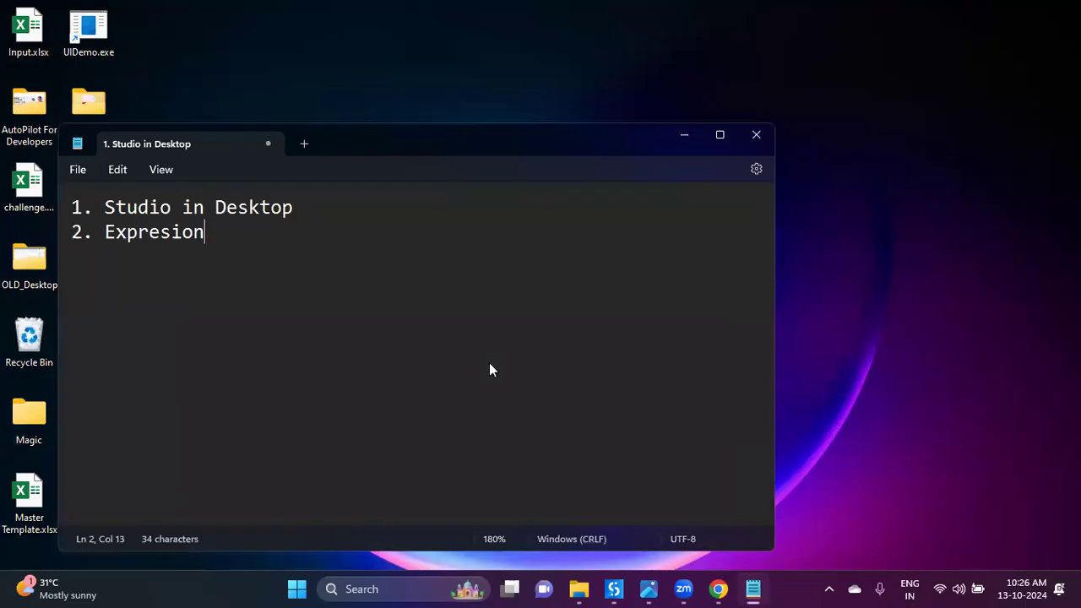
{"action": "key", "text": "Return"}
{"action": "right_click", "coordinate": [136, 233]}
{"action": "mouse_move", "coordinate": [223, 24]}
{"action": "left_click", "coordinate": [404, 19]}
Step: Add '3. Auto Fix' and '4. Autopilot Panel', then minimize Notepad and return to Studio
{"action": "key", "text": "Return"}
{"action": "type", "text": "3. Auto Fix"}
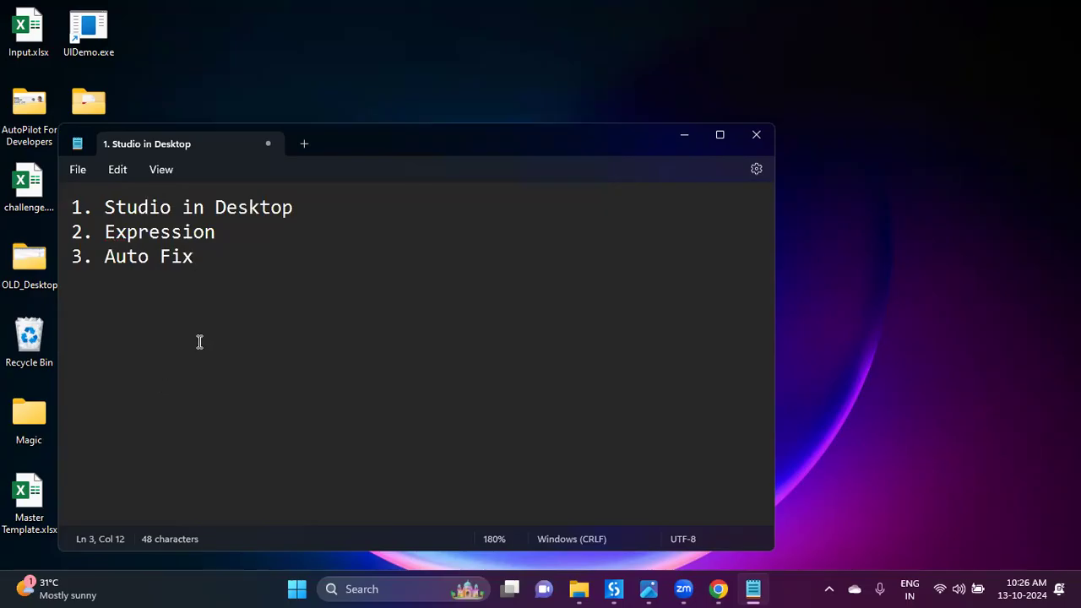
{"action": "key", "text": "Return"}
{"action": "type", "text": "4. Auto"}
{"action": "type", "text": "P"}
{"action": "key", "text": "BackSpace"}
{"action": "type", "text": "Auto"}
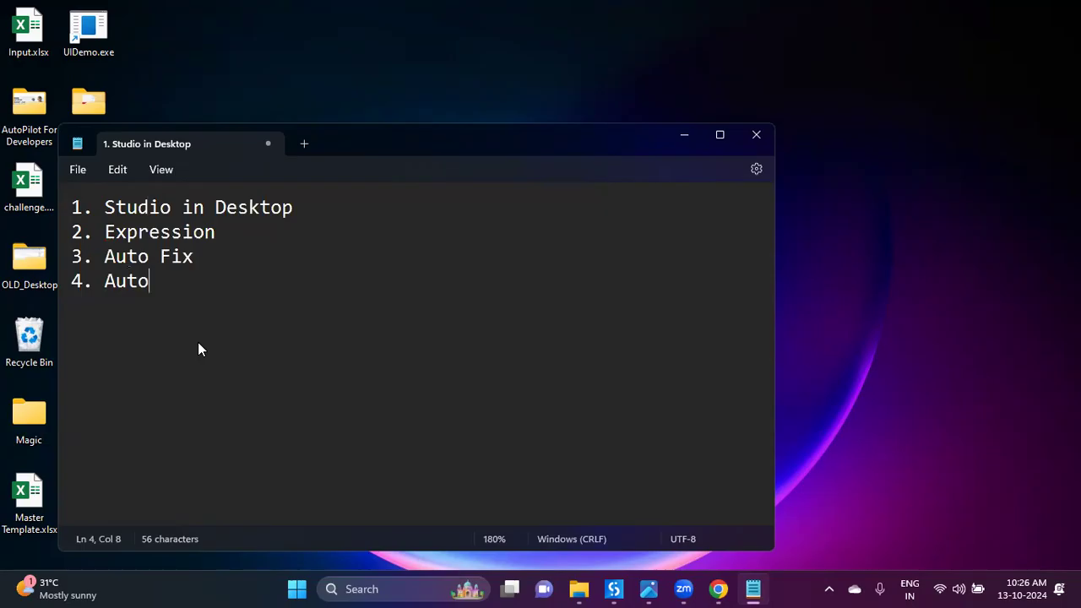
{"action": "type", "text": "Pilot Panel"}
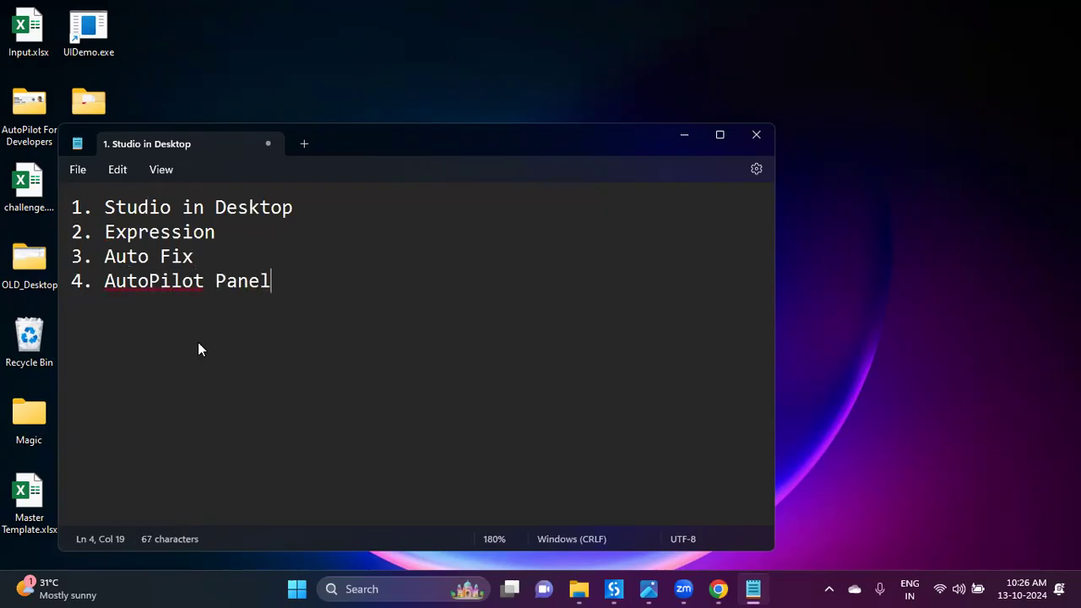
{"action": "right_click", "coordinate": [181, 288]}
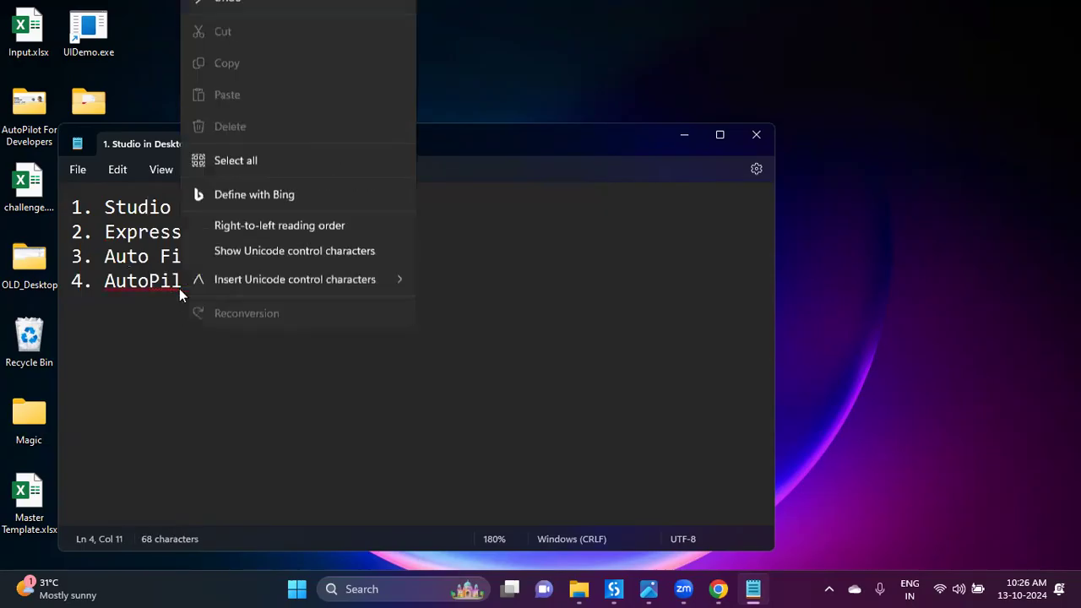
{"action": "mouse_move", "coordinate": [245, 23]}
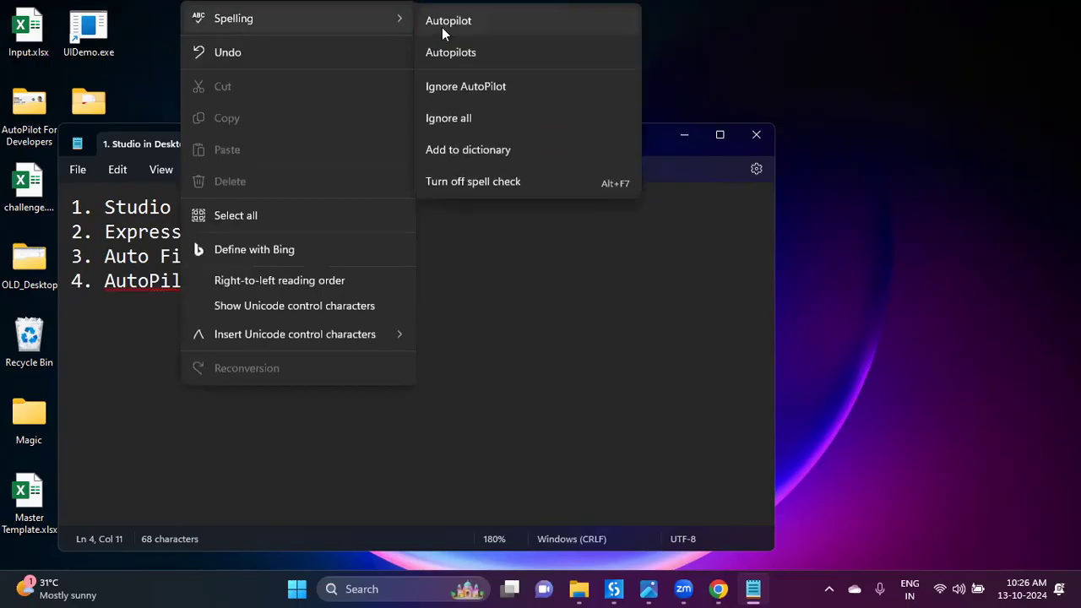
{"action": "left_click", "coordinate": [441, 26]}
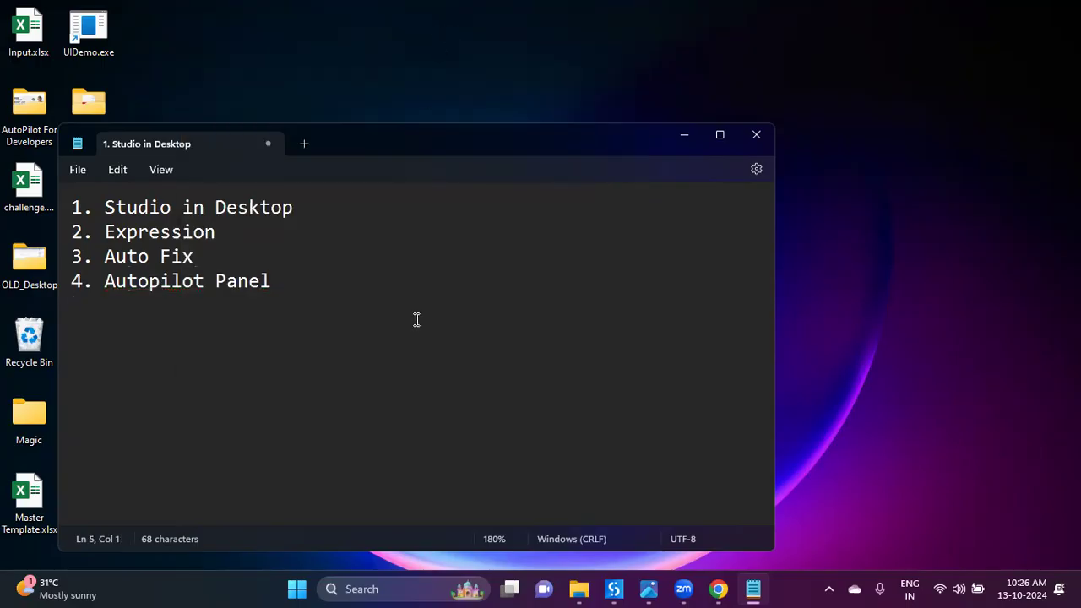
{"action": "left_click", "coordinate": [684, 135]}
{"action": "left_click", "coordinate": [615, 589]}
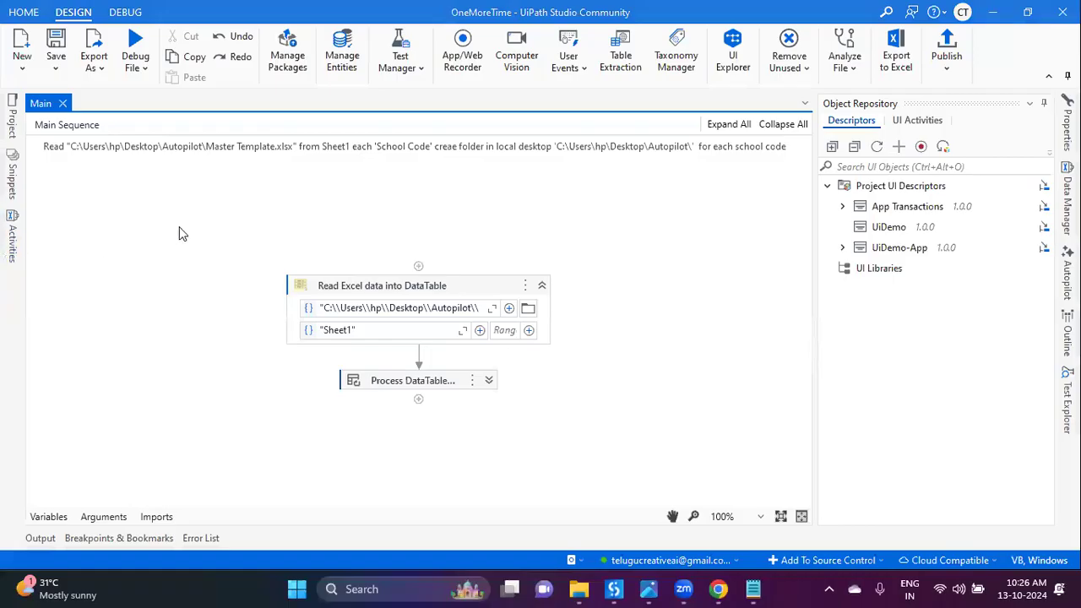
Step: Delete the UiDemo, UiDemo-App and App Transactions descriptors from the Object Repository
{"action": "left_click", "coordinate": [947, 222]}
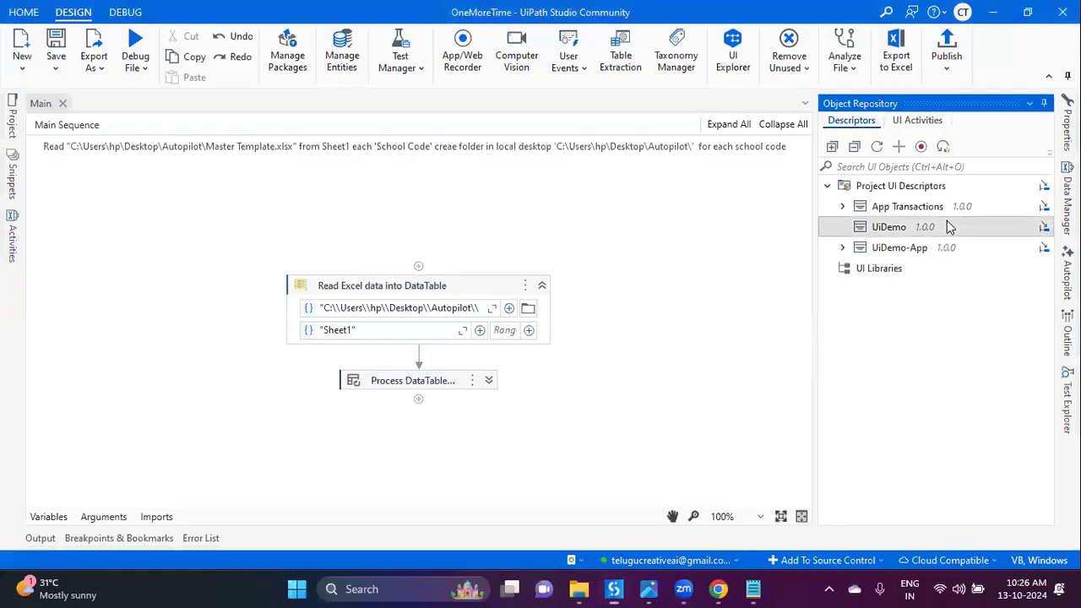
{"action": "key", "text": "Delete"}
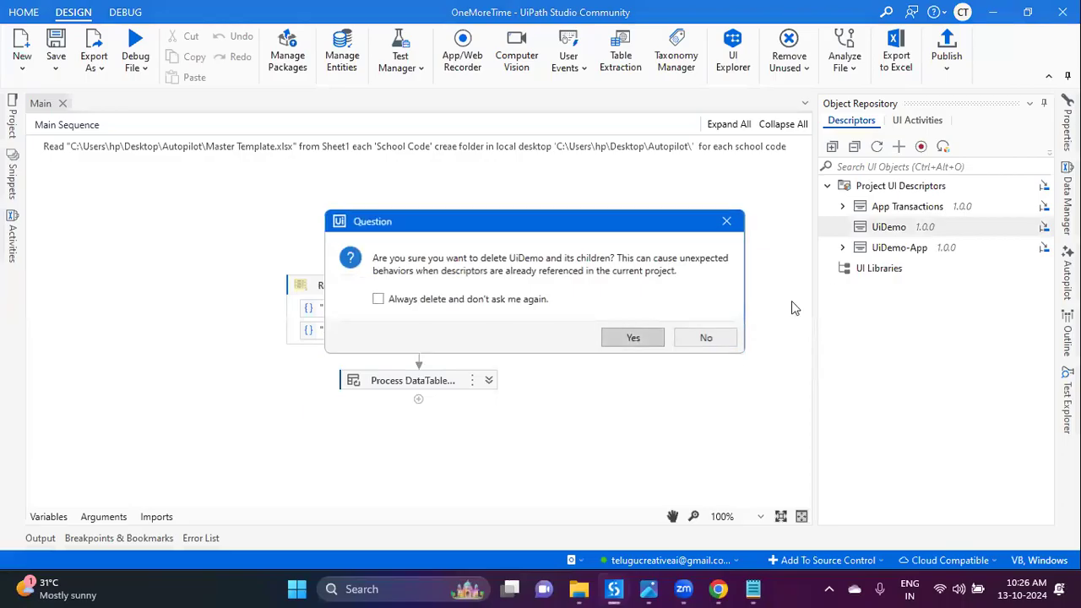
{"action": "left_click", "coordinate": [637, 338]}
{"action": "left_click", "coordinate": [894, 228]}
{"action": "key", "text": "Delete"}
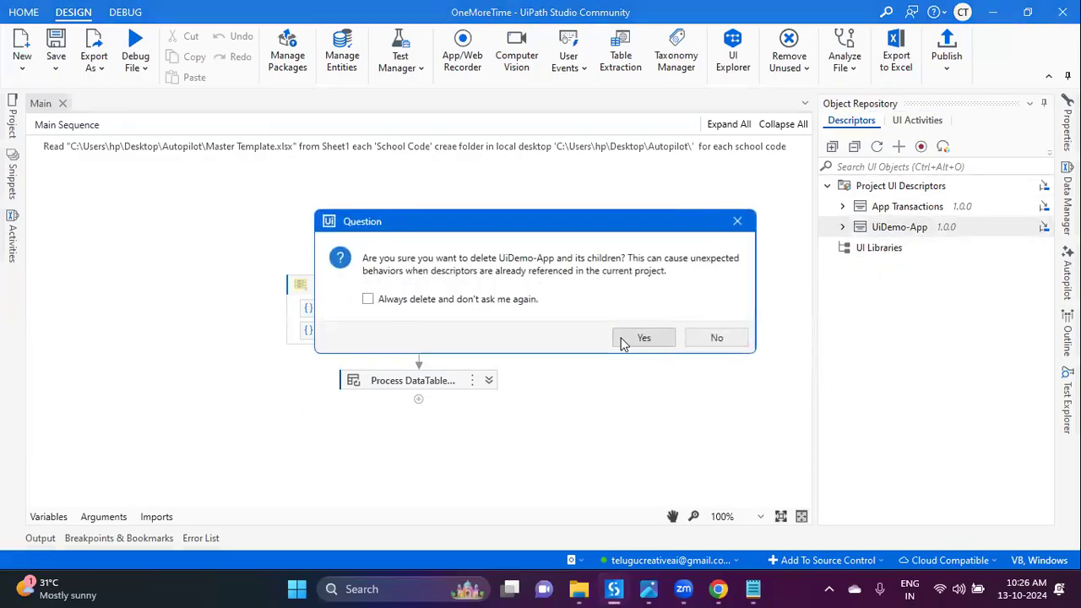
{"action": "left_click", "coordinate": [629, 338]}
{"action": "left_click", "coordinate": [908, 207]}
{"action": "key", "text": "Delete"}
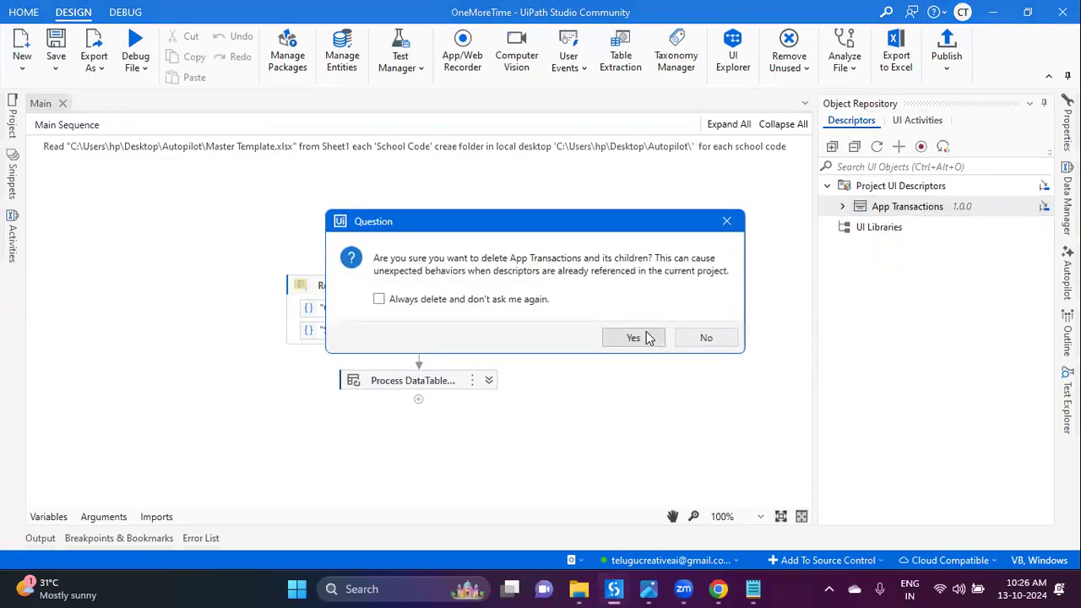
{"action": "left_click", "coordinate": [634, 338]}
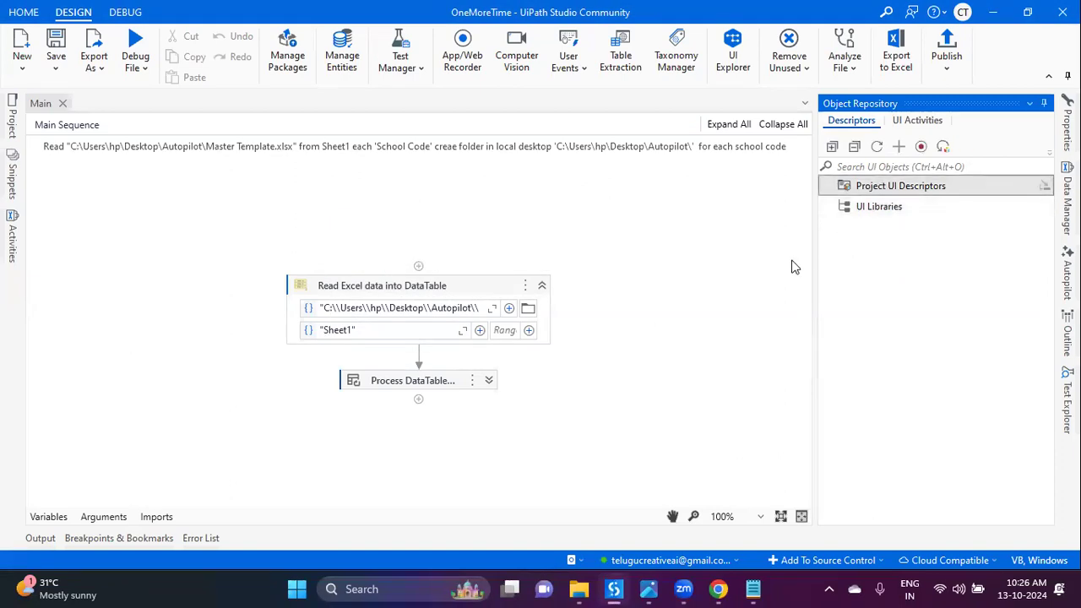
Step: Launch UiDemo.exe from the desktop and switch back to the Studio project
{"action": "key", "text": "super+d"}
{"action": "double_click", "coordinate": [96, 44]}
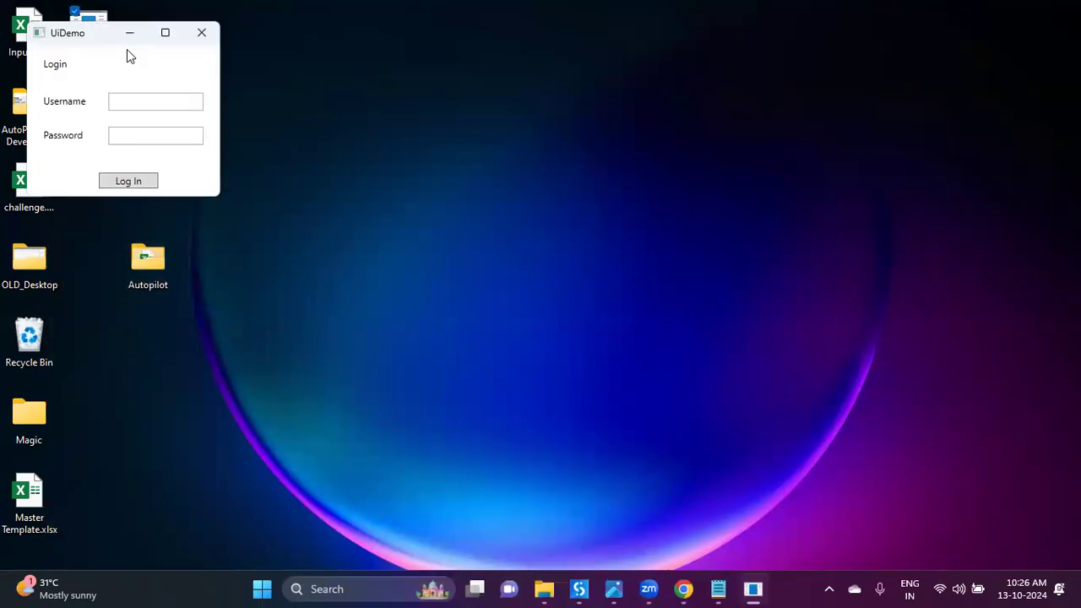
{"action": "left_click", "coordinate": [318, 211]}
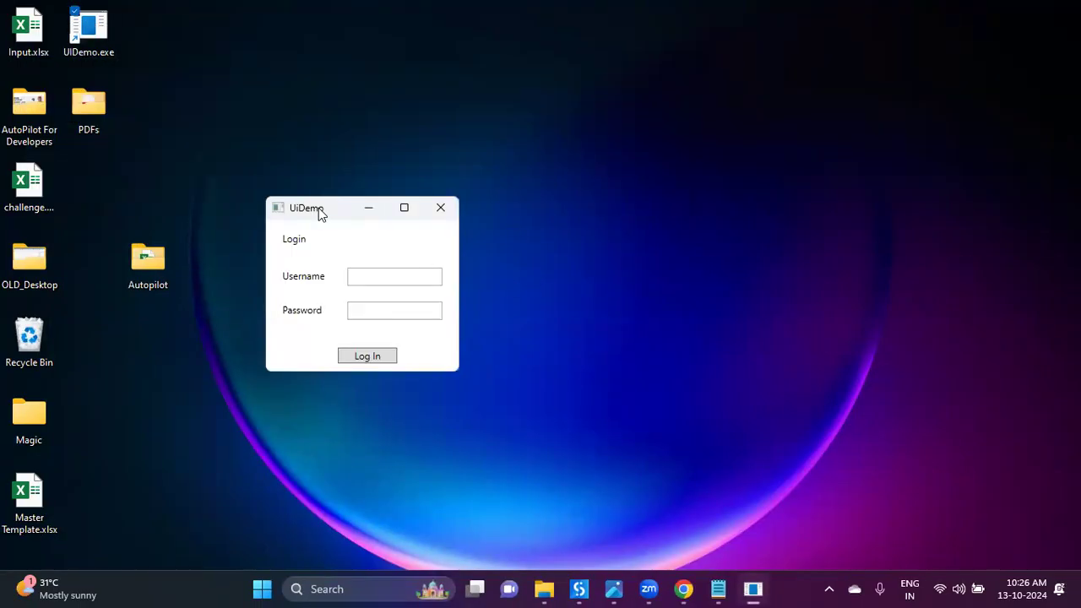
{"action": "key", "text": "alt+Tab"}
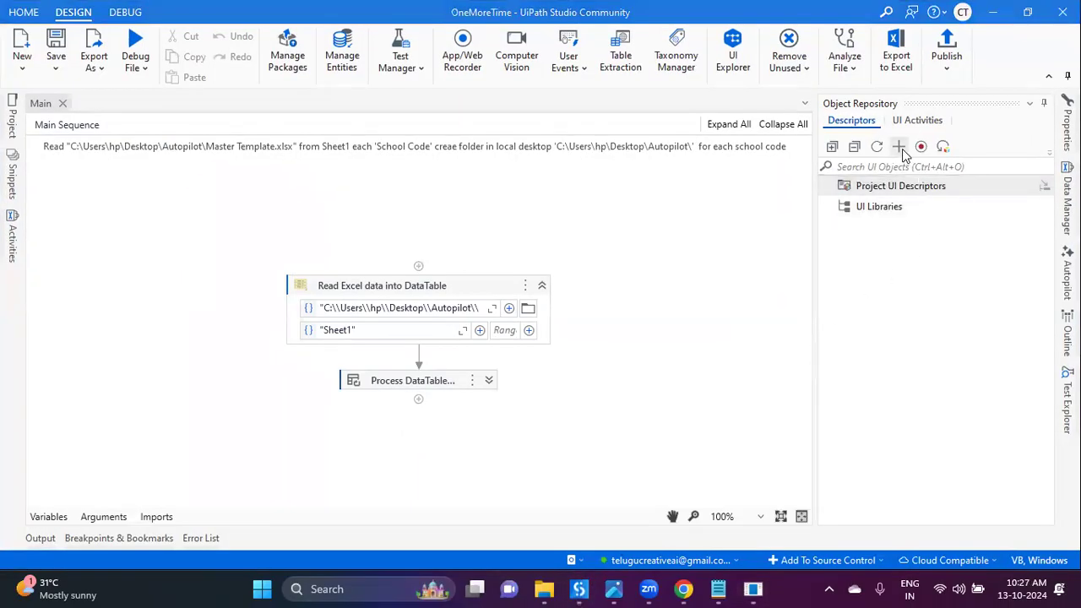
Step: Create a new repository application named 'UiDemo-App'
{"action": "left_click", "coordinate": [900, 149]}
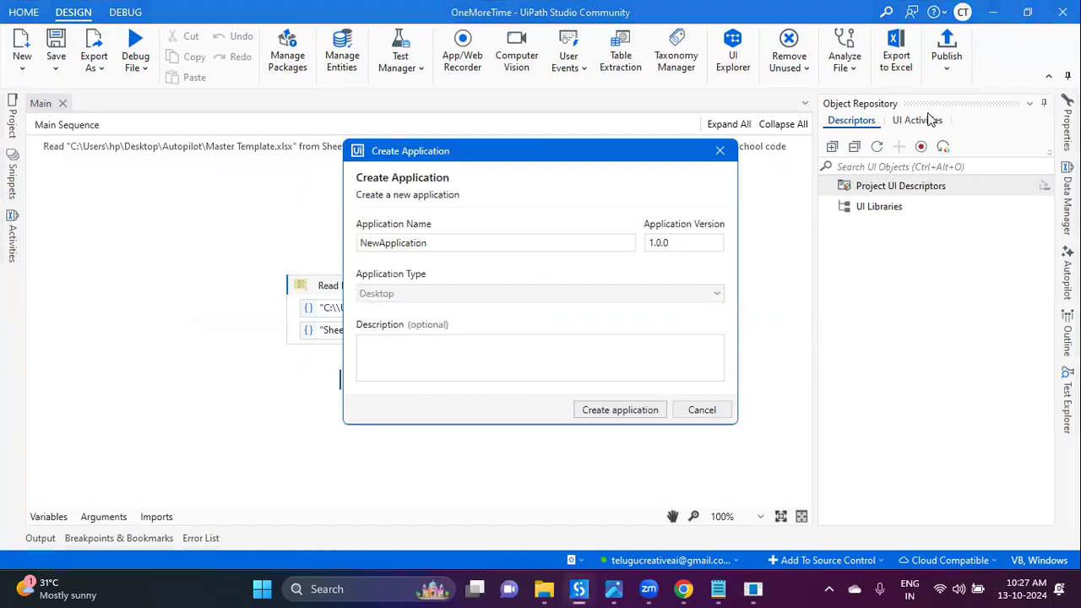
{"action": "double_click", "coordinate": [623, 243]}
{"action": "type", "text": "UiDemo-App"}
{"action": "left_click", "coordinate": [618, 411]}
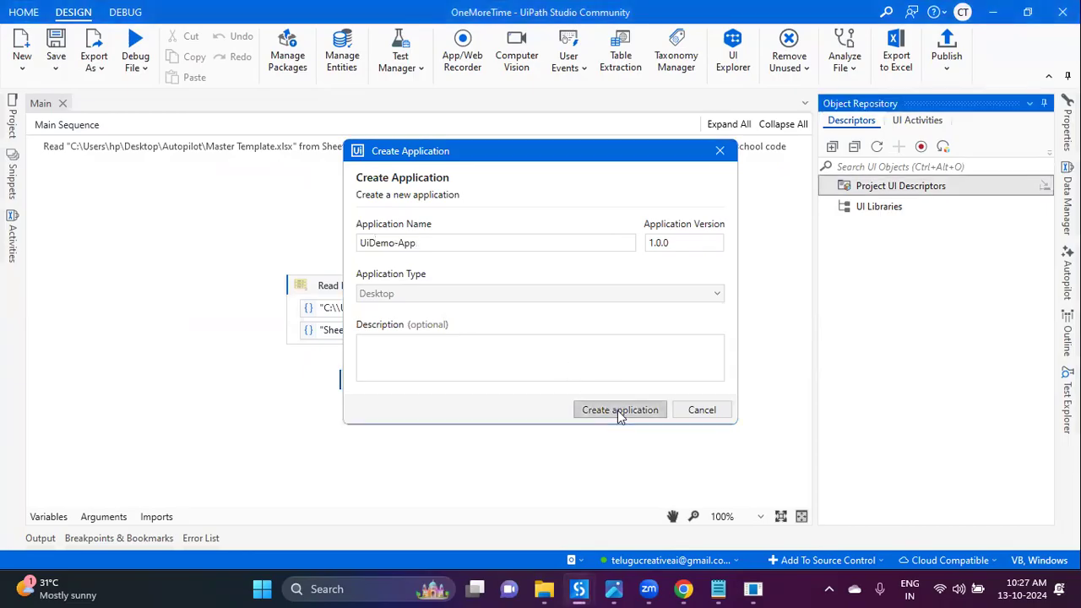
Step: Capture the UiDemo login window's seven elements into a new 'UiDemo-Application' and save them
{"action": "left_click", "coordinate": [921, 146]}
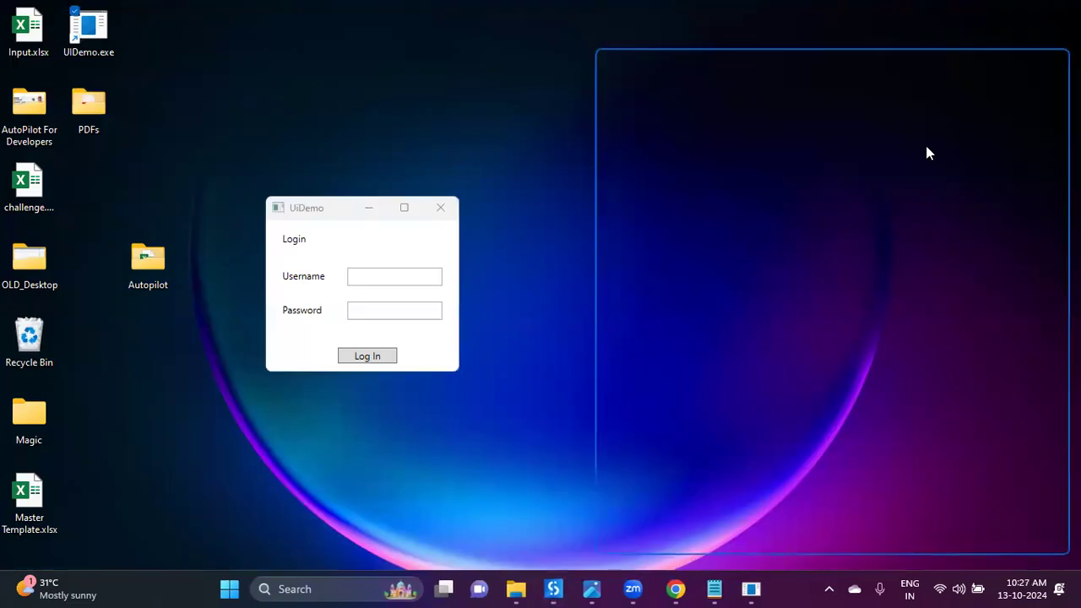
{"action": "left_click_drag", "start_coordinate": [814, 64], "coordinate": [660, 59]}
{"action": "left_click", "coordinate": [616, 75]}
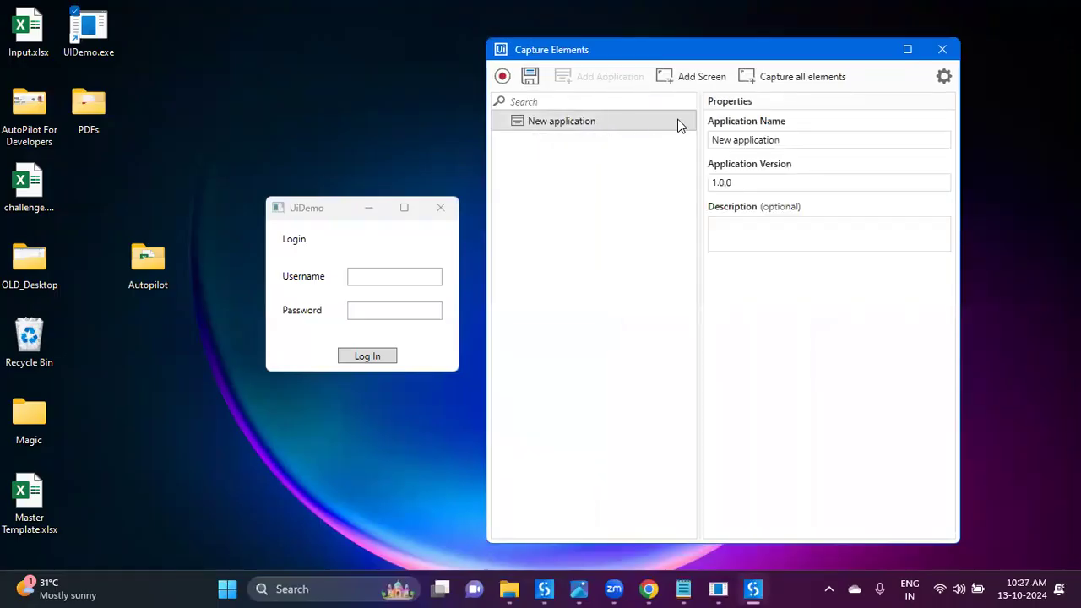
{"action": "left_click_drag", "start_coordinate": [789, 139], "coordinate": [660, 143]}
{"action": "type", "text": "UiDemo"}
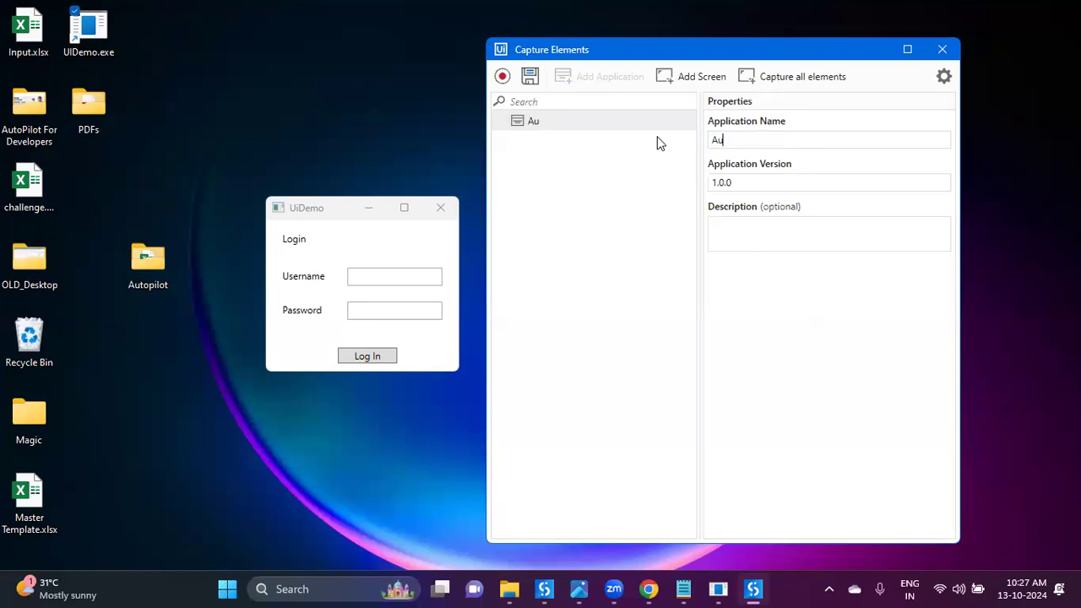
{"action": "type", "text": "-Application"}
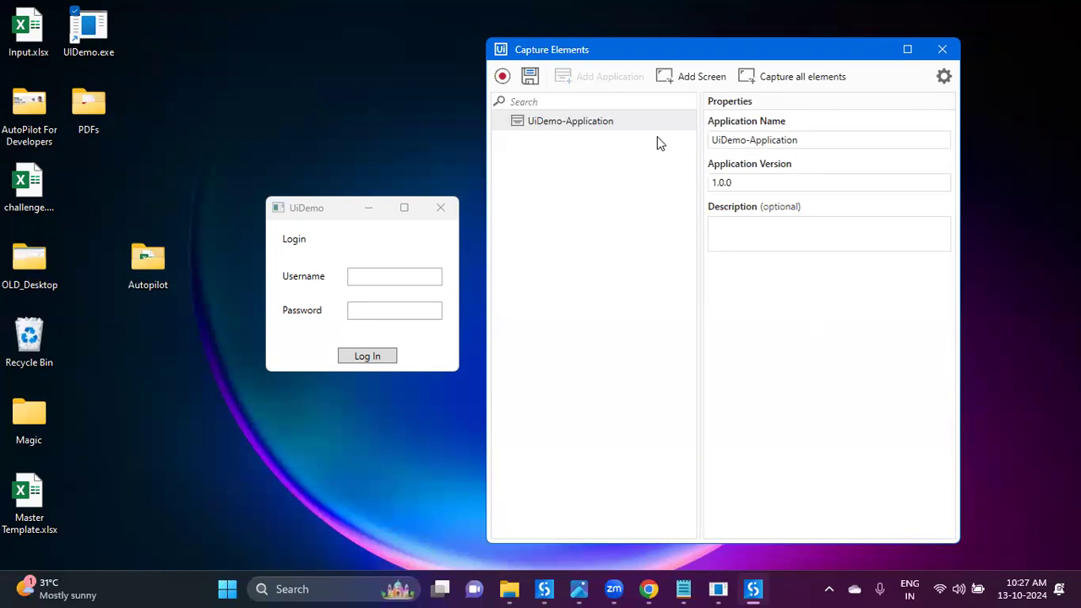
{"action": "left_click", "coordinate": [691, 80]}
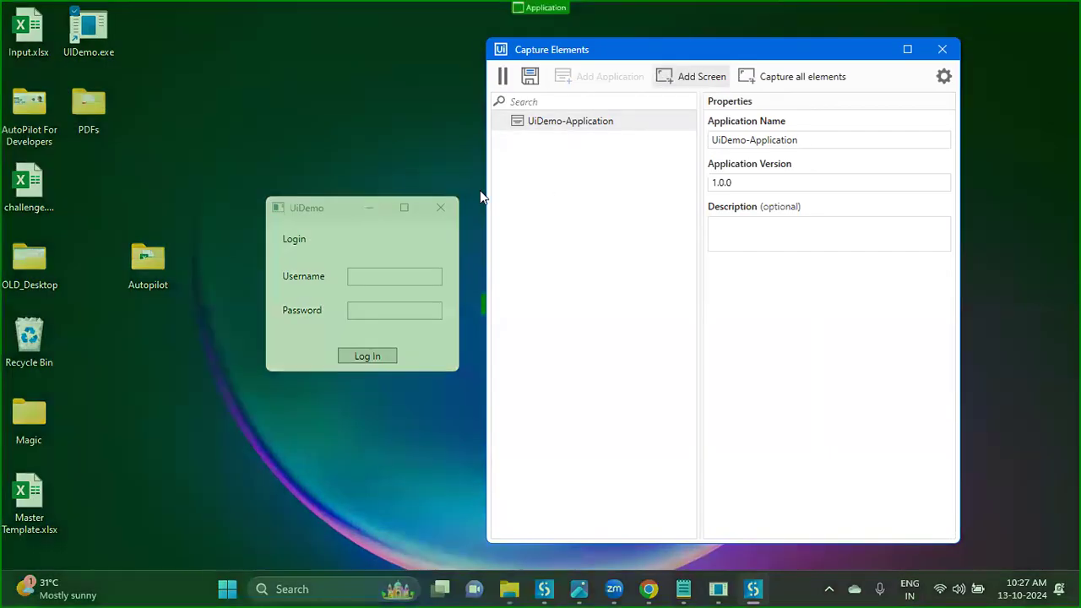
{"action": "left_click", "coordinate": [360, 233]}
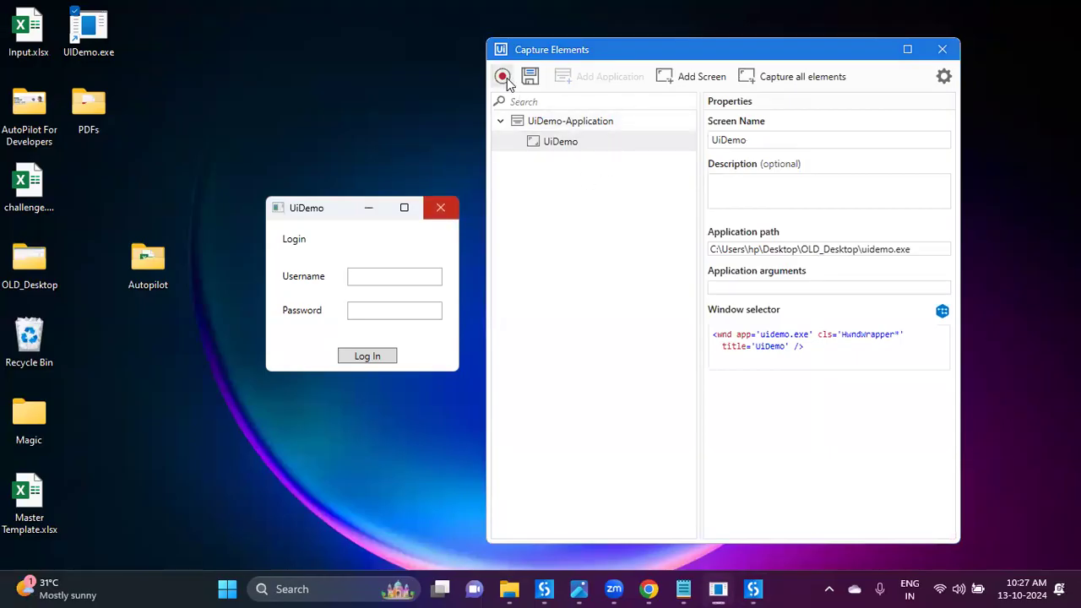
{"action": "left_click", "coordinate": [809, 76]}
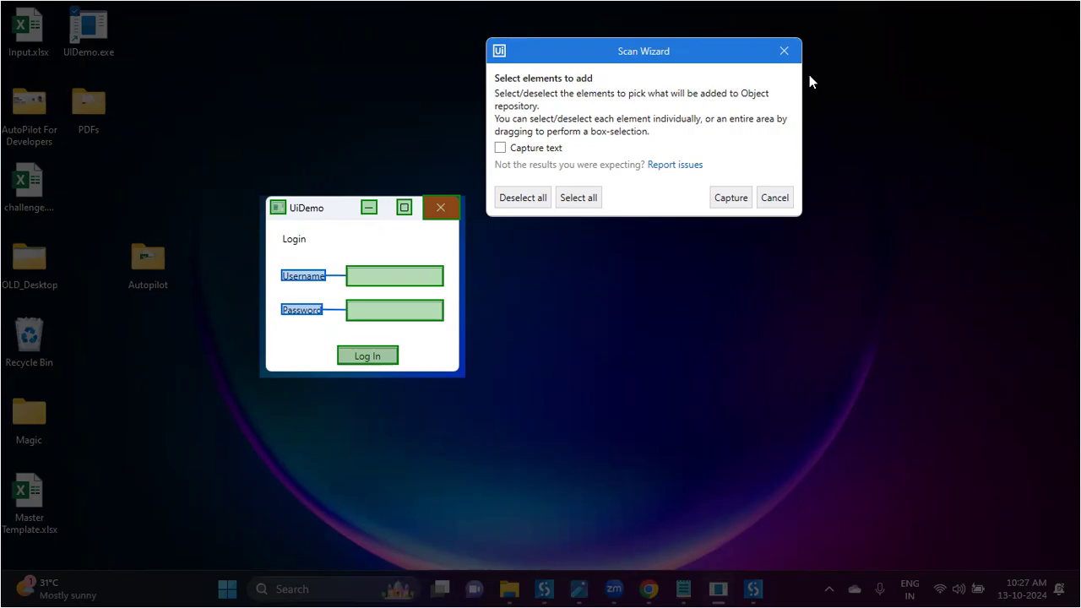
{"action": "left_click", "coordinate": [731, 198]}
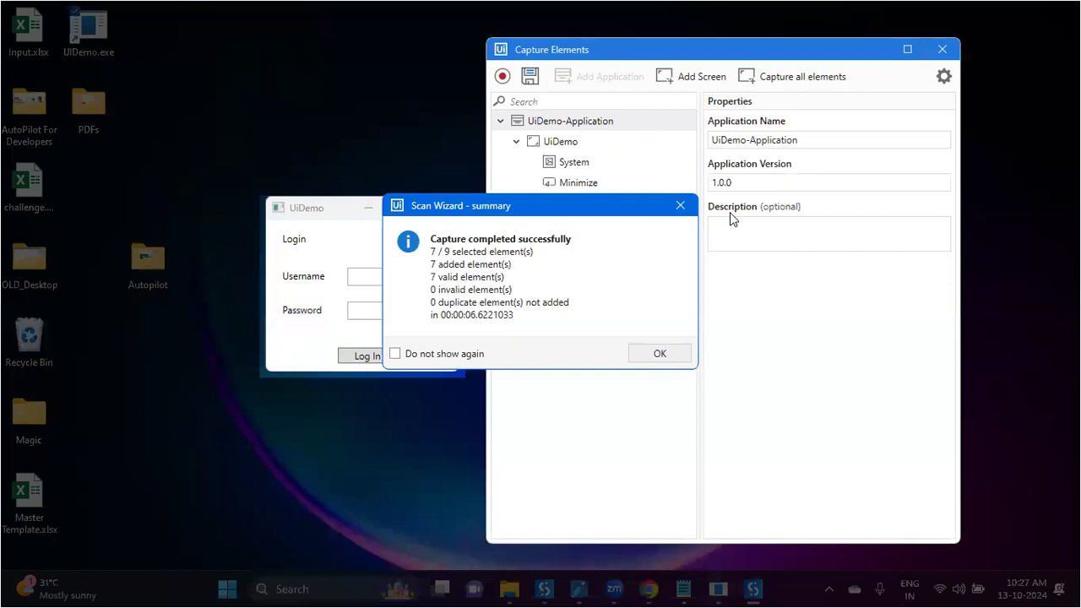
{"action": "left_click", "coordinate": [660, 354]}
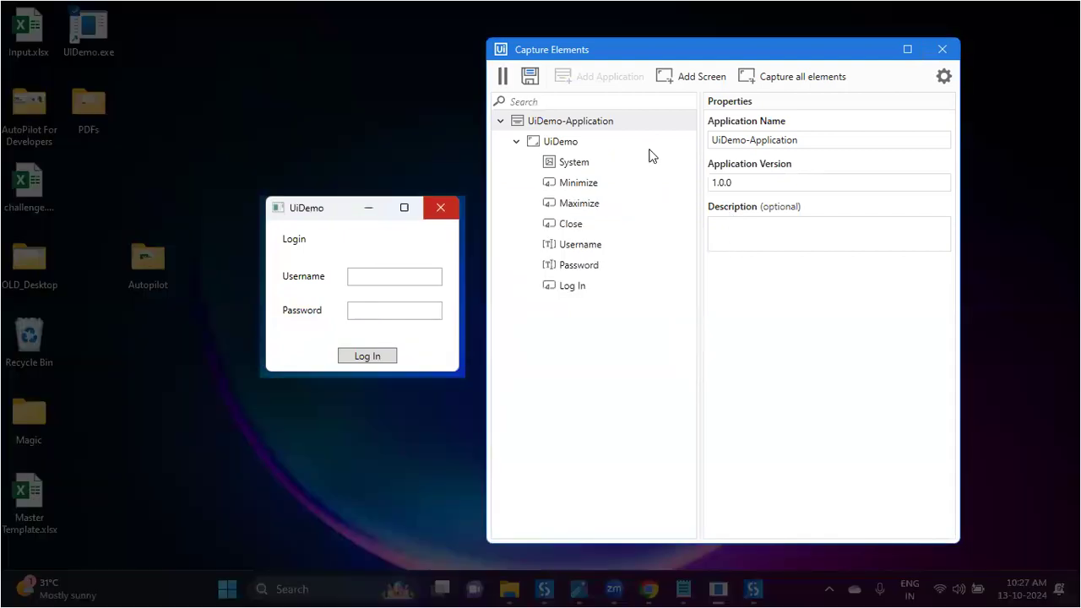
{"action": "left_click", "coordinate": [530, 75]}
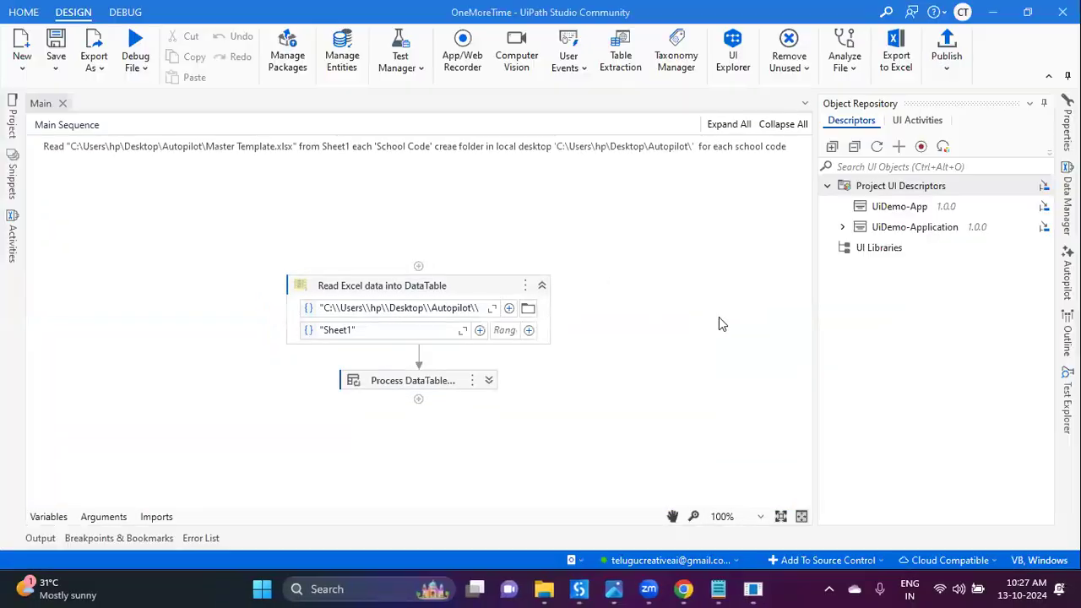
Step: Delete the UiDemo-App entry and expand UiDemo-Application down to its captured elements
{"action": "right_click", "coordinate": [882, 207]}
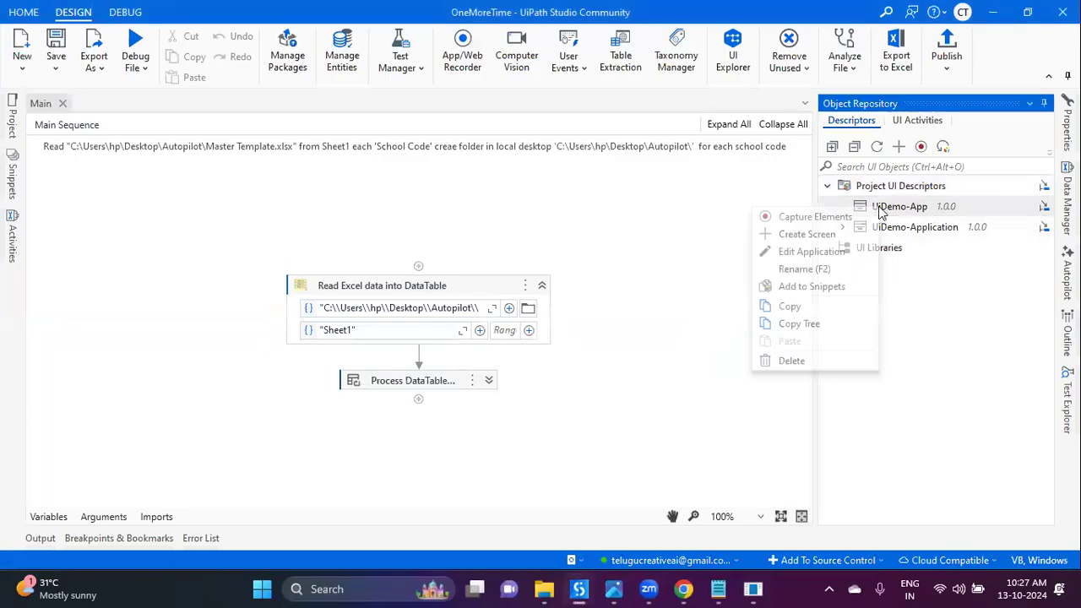
{"action": "left_click", "coordinate": [803, 360]}
{"action": "left_click", "coordinate": [645, 337]}
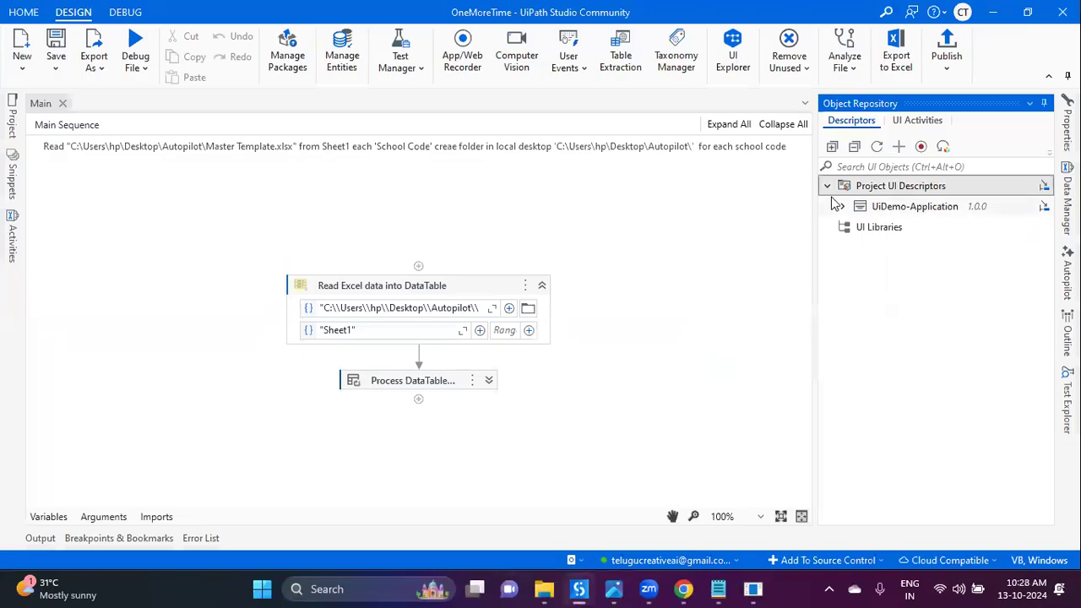
{"action": "left_click", "coordinate": [842, 207]}
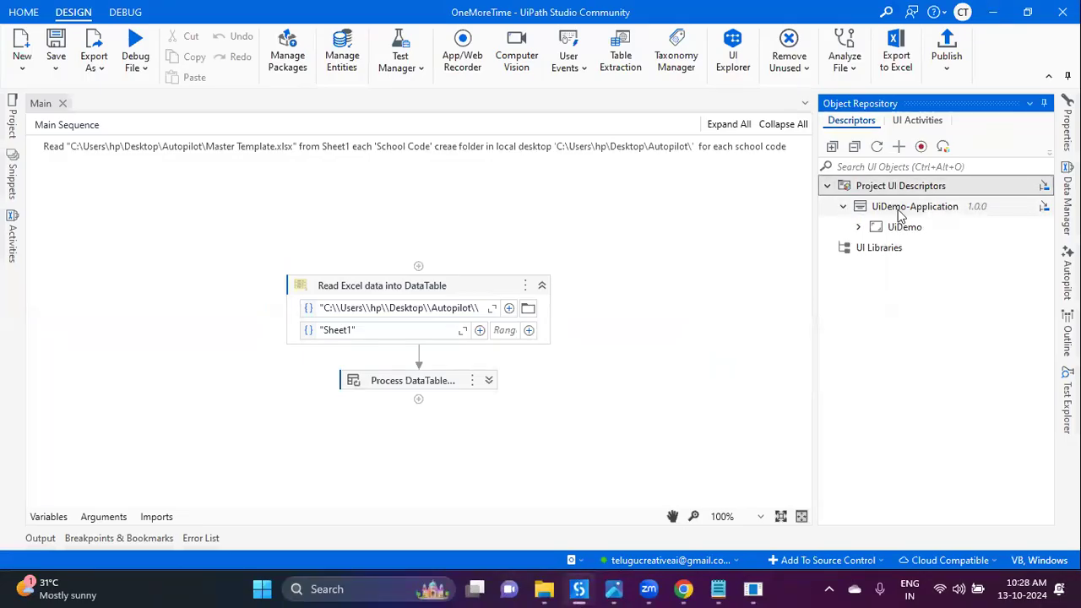
{"action": "left_click", "coordinate": [906, 213]}
{"action": "left_click", "coordinate": [858, 226]}
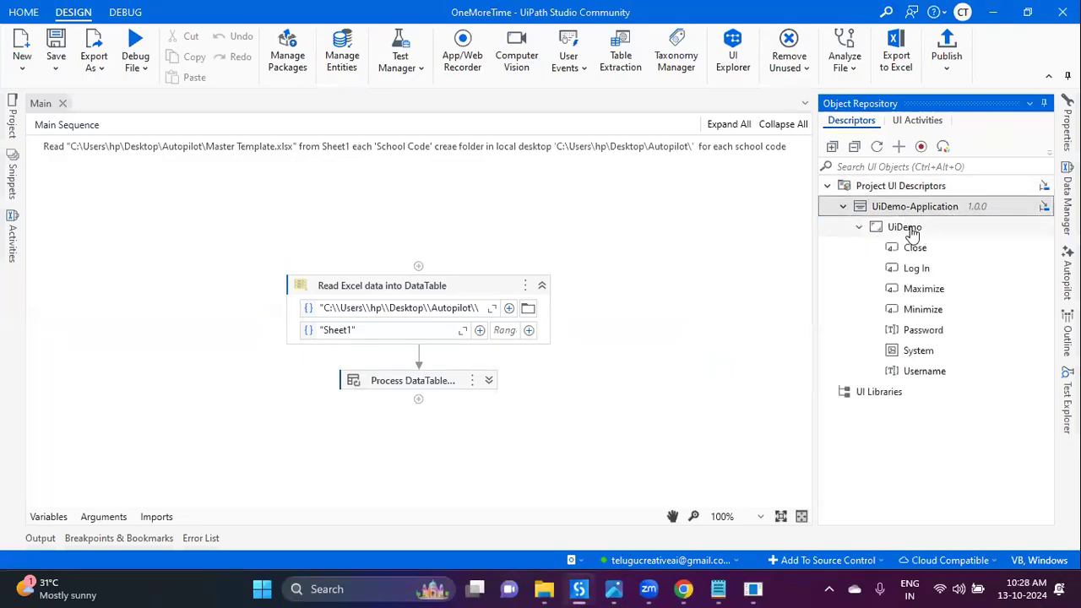
{"action": "left_click", "coordinate": [921, 229]}
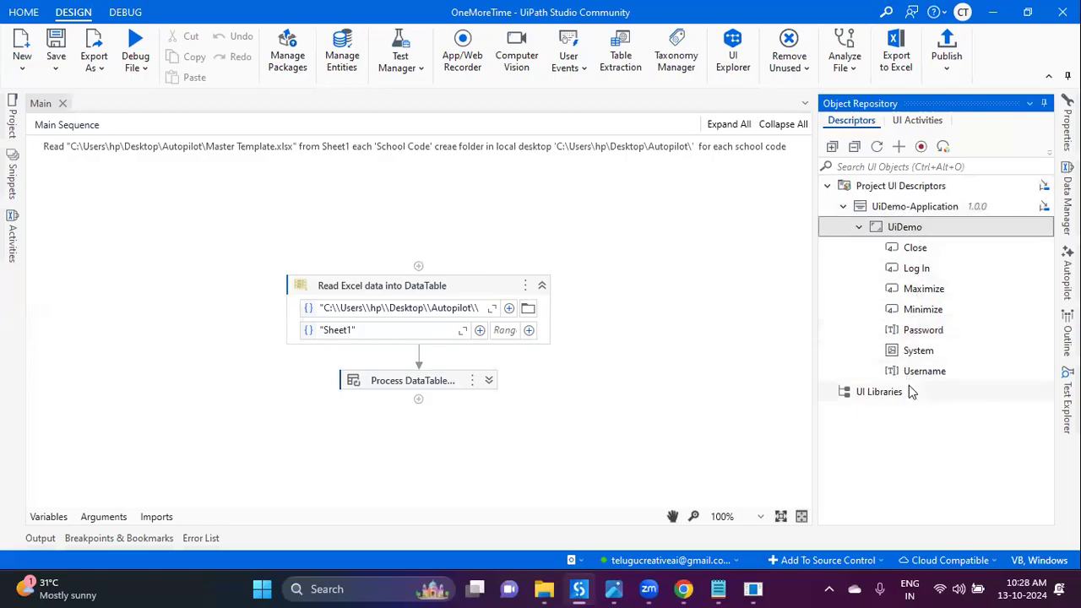
Step: Create a new coded workflow named 'UiDemoLoign'
{"action": "left_click", "coordinate": [305, 206]}
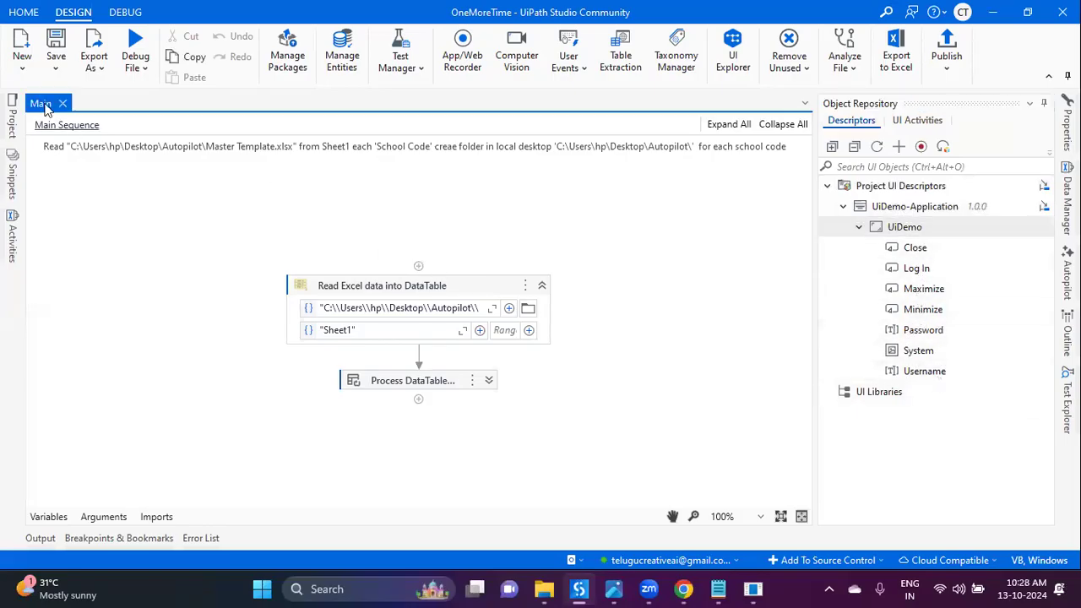
{"action": "left_click", "coordinate": [22, 52]}
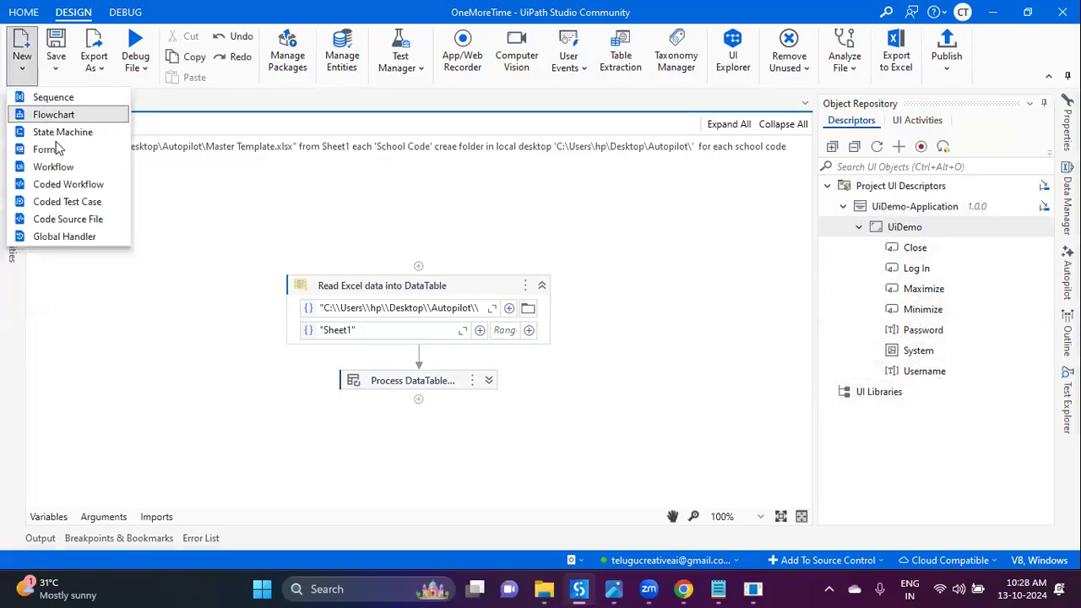
{"action": "left_click", "coordinate": [95, 184]}
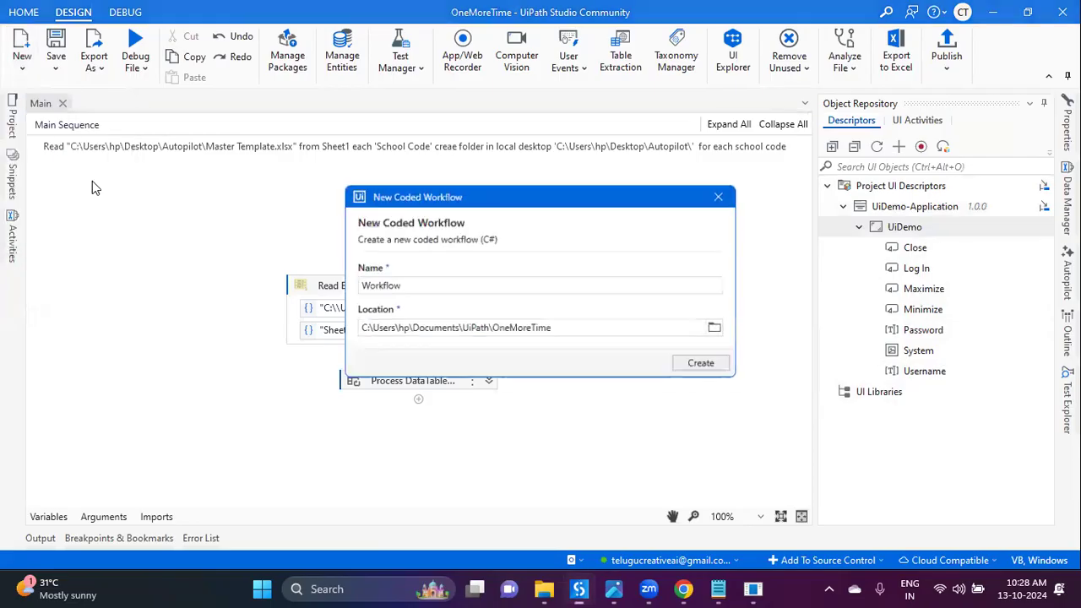
{"action": "type", "text": "UIpat"}
{"action": "key", "text": "BackSpace"}
{"action": "key", "text": "BackSpace"}
{"action": "key", "text": "BackSpace"}
{"action": "key", "text": "BackSpace"}
{"action": "key", "text": "BackSpace"}
{"action": "type", "text": "iDemo"}
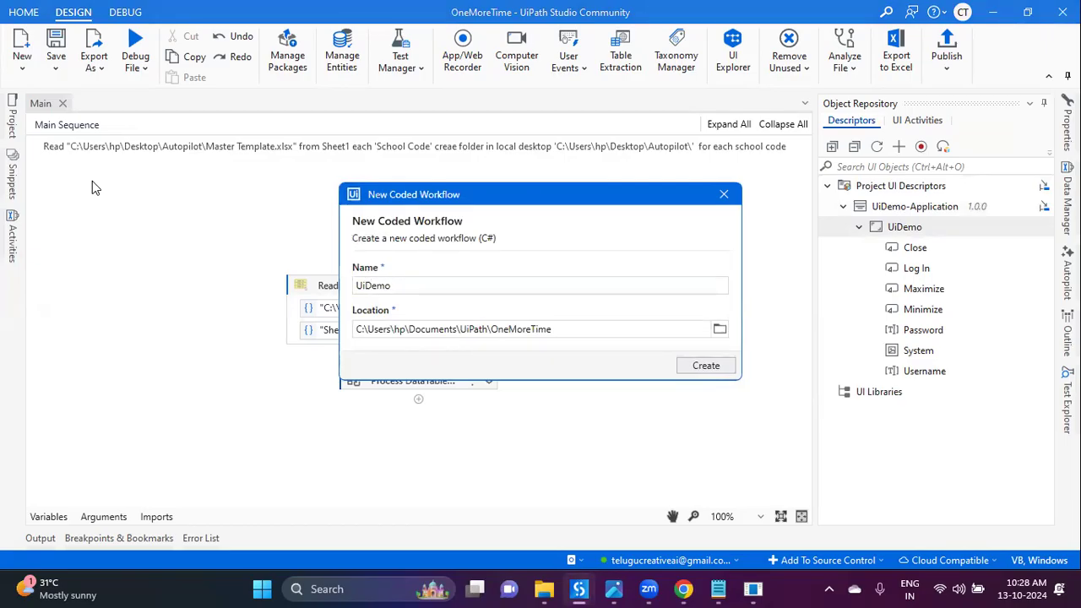
{"action": "type", "text": "gin"}
{"action": "key", "text": "Return"}
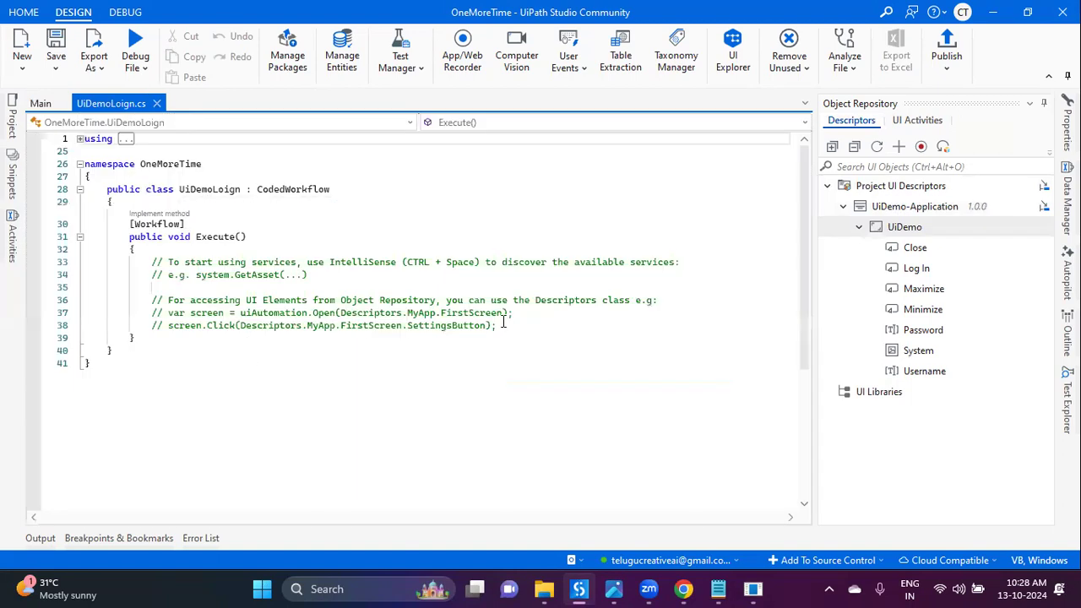
Step: Write '// open UiDemo-Application login with admin and password' on line 41 and select it
{"action": "key", "text": "Return"}
{"action": "key", "text": "Return"}
{"action": "key", "text": "Return"}
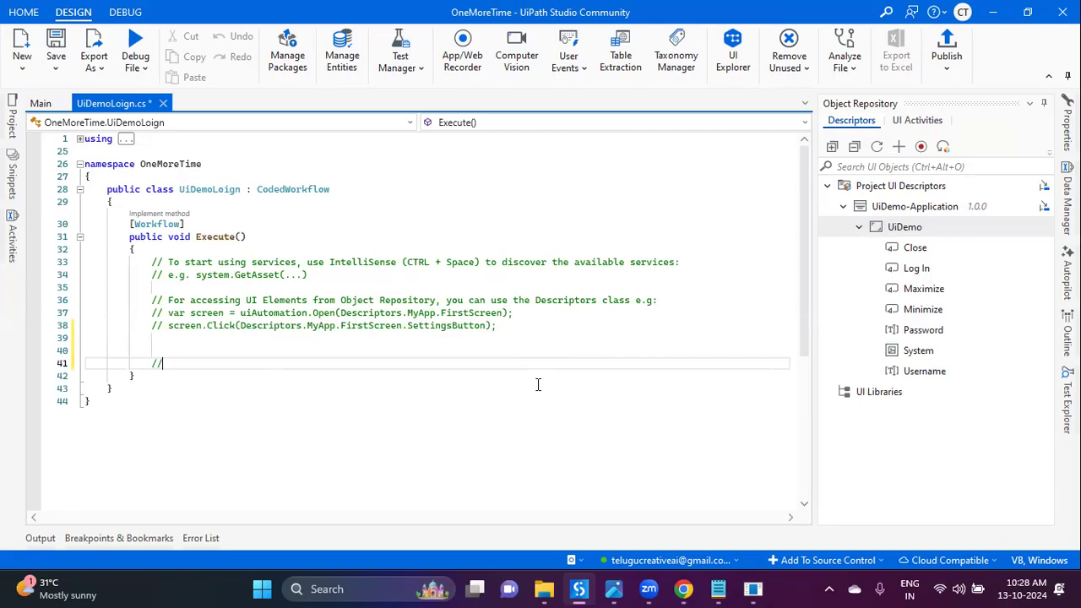
{"action": "type", "text": "// "}
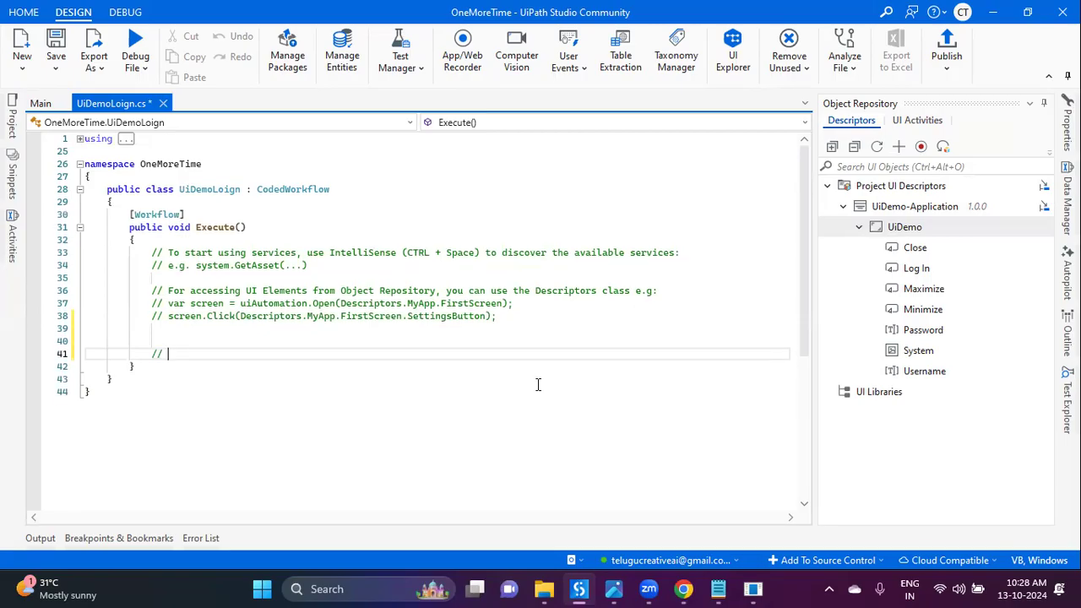
{"action": "type", "text": "open"}
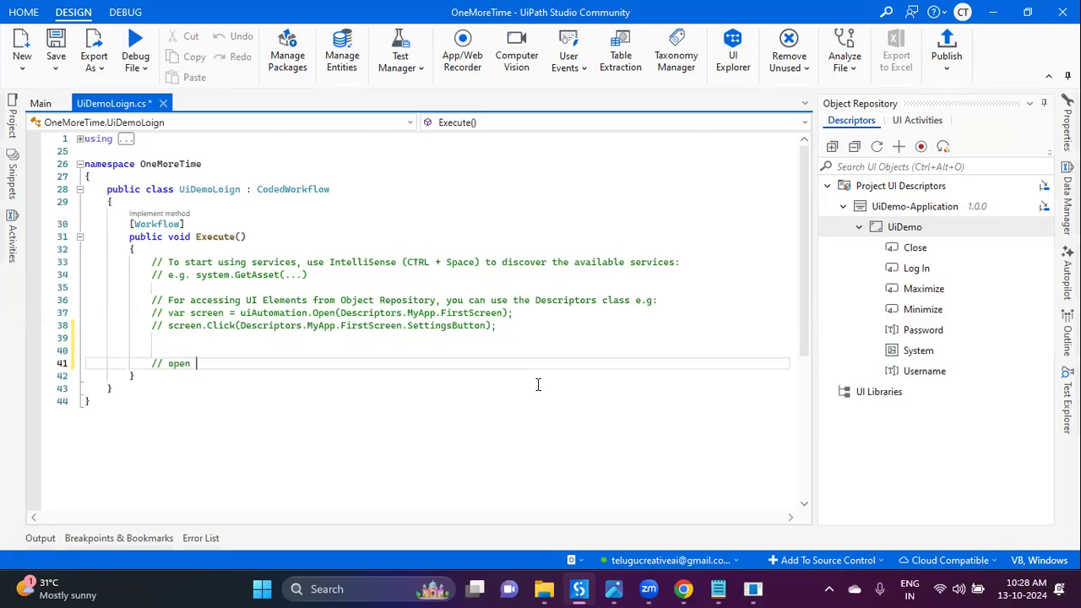
{"action": "type", "text": " UiDemo-Applicatio"}
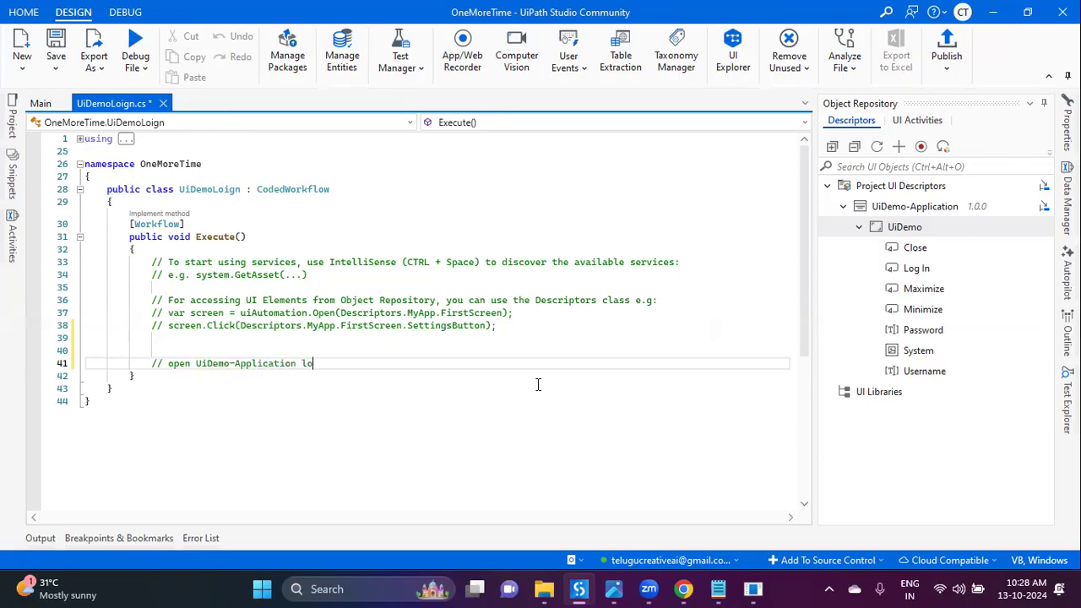
{"action": "type", "text": "n logi"}
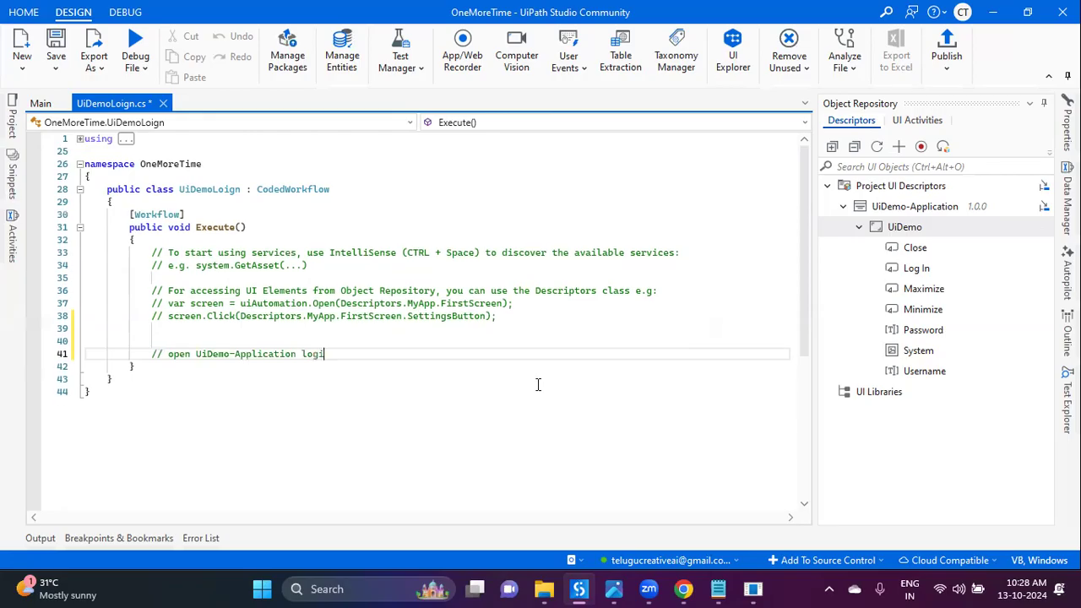
{"action": "type", "text": "n with admin and password"}
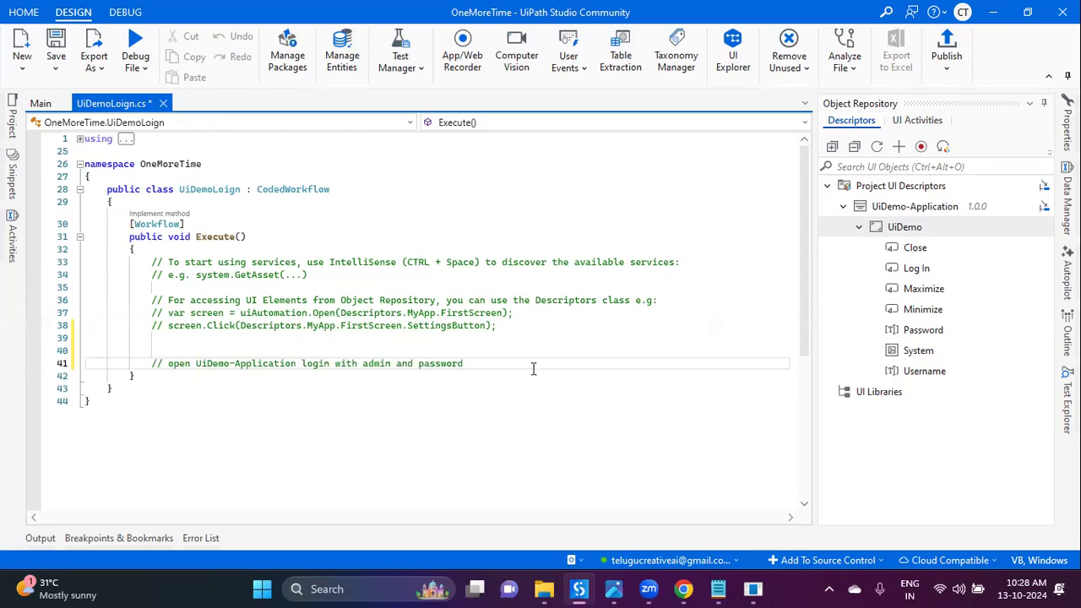
{"action": "left_click_drag", "start_coordinate": [496, 364], "coordinate": [154, 364]}
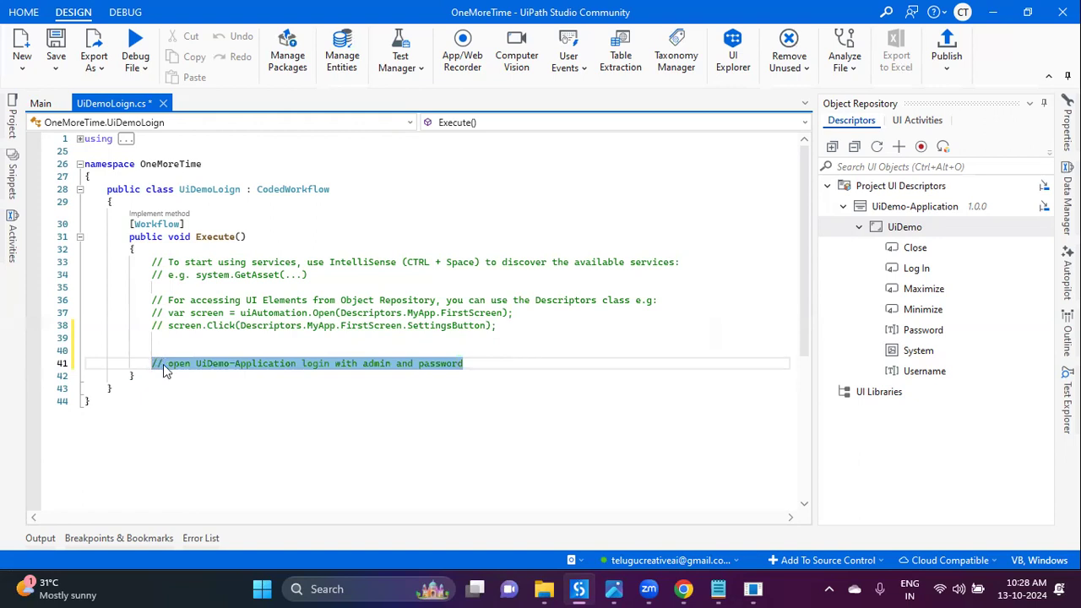
Step: Generate code from the comment that opens UiDemo-Application, enters admin credentials and clicks Log In
{"action": "right_click", "coordinate": [163, 364]}
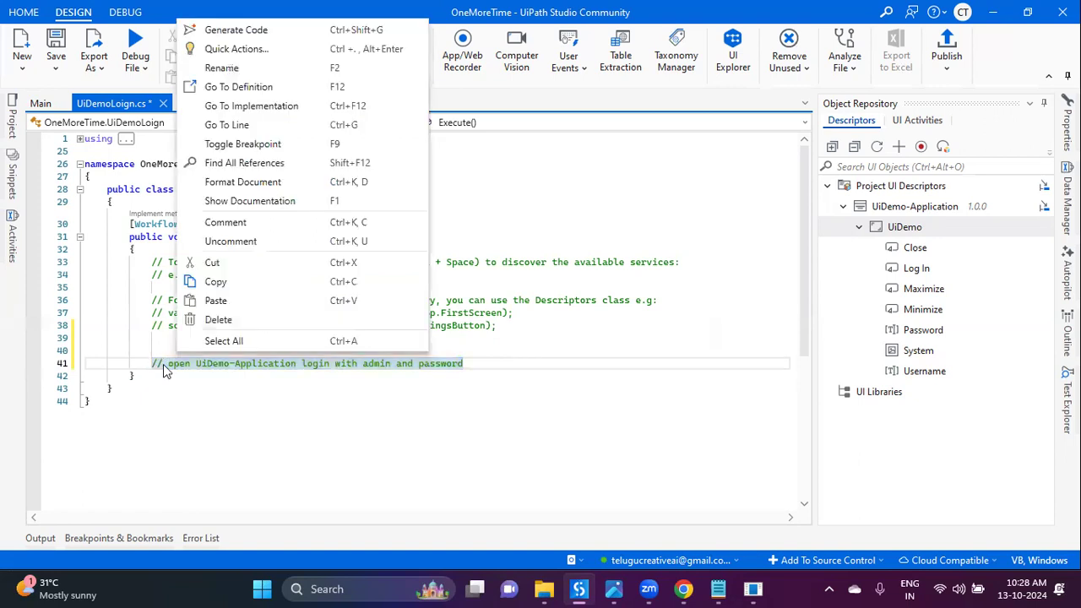
{"action": "left_click", "coordinate": [270, 36]}
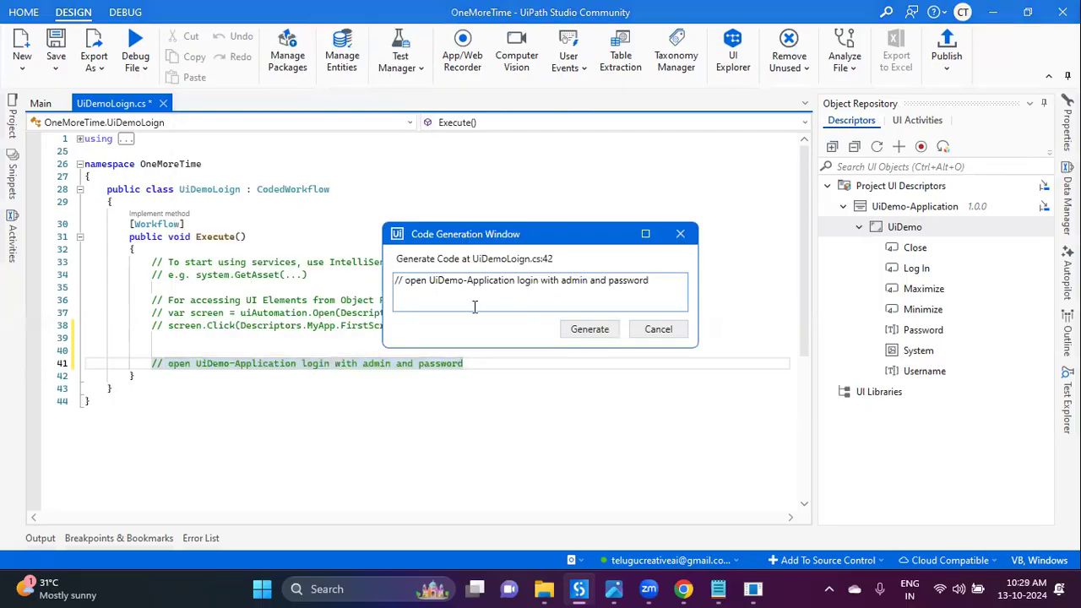
{"action": "left_click", "coordinate": [583, 331]}
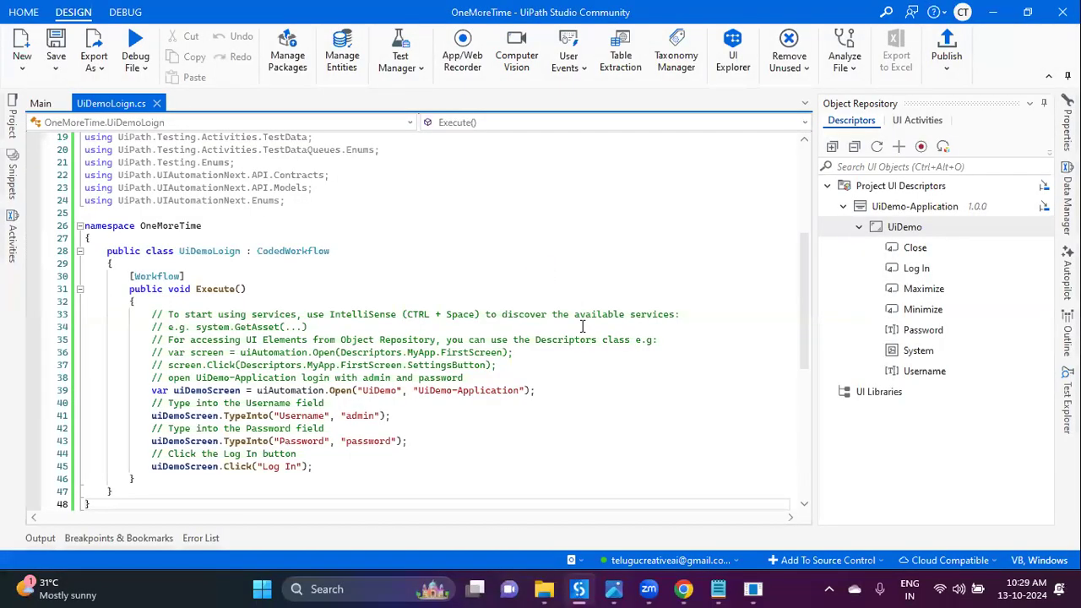
{"action": "scroll", "coordinate": [424, 426], "scroll_direction": "down", "scroll_amount": 1}
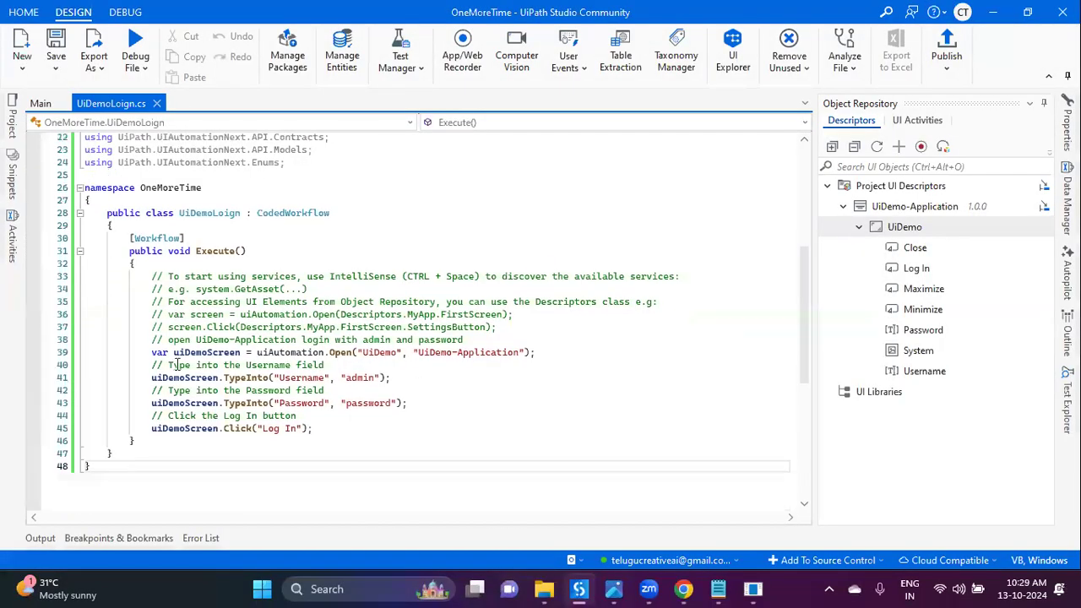
{"action": "triple_click", "coordinate": [574, 348]}
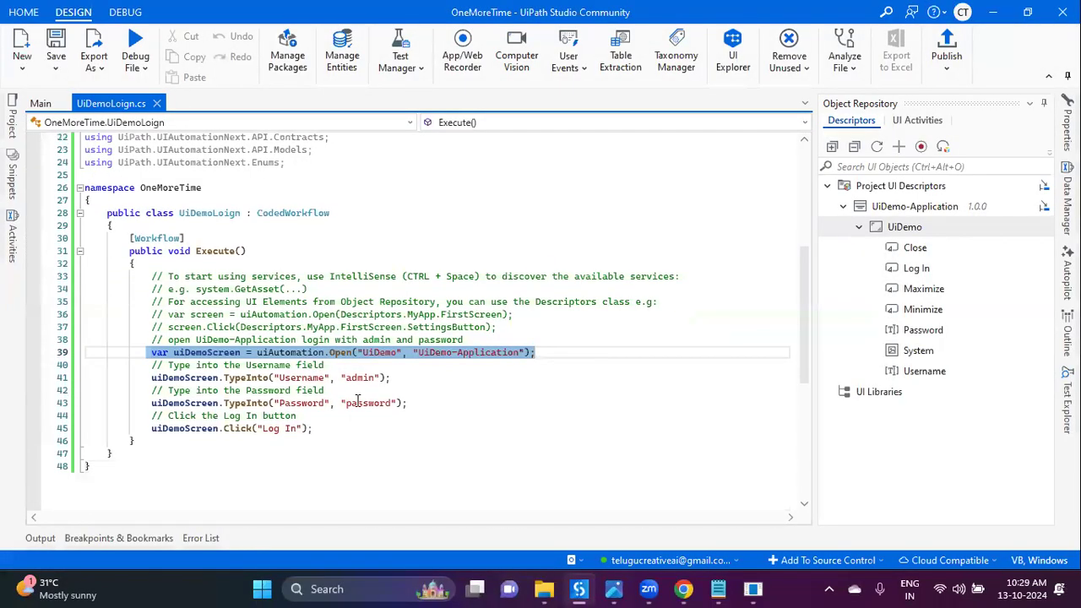
{"action": "left_click", "coordinate": [315, 380]}
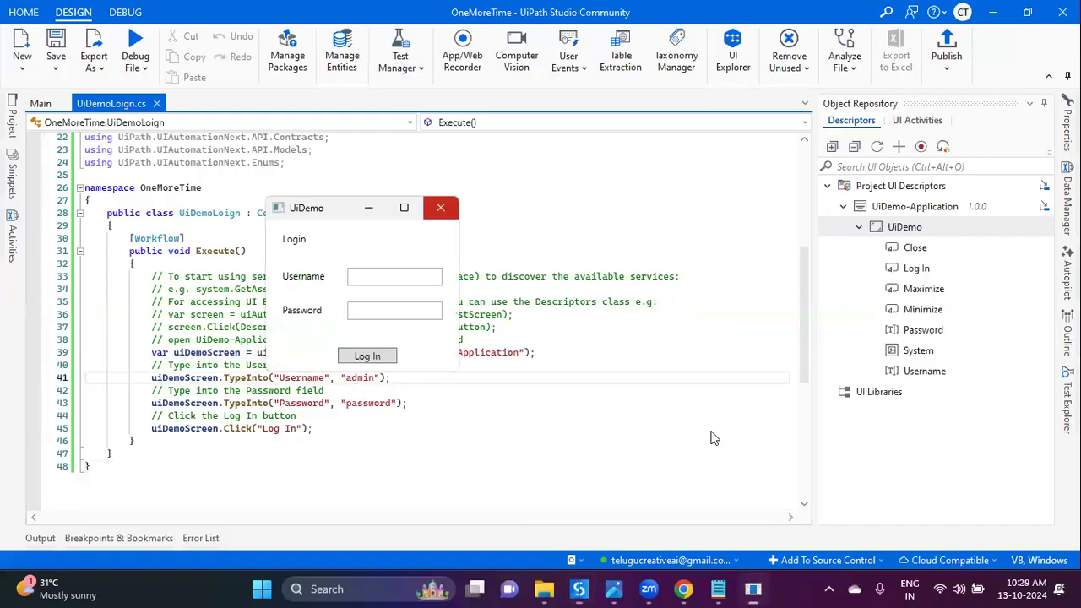
Step: Close the UiDemo window, save the coded workflow and run the file
{"action": "left_click", "coordinate": [442, 205]}
{"action": "left_click", "coordinate": [56, 42]}
{"action": "left_click", "coordinate": [1080, 598]}
{"action": "left_click", "coordinate": [239, 145]}
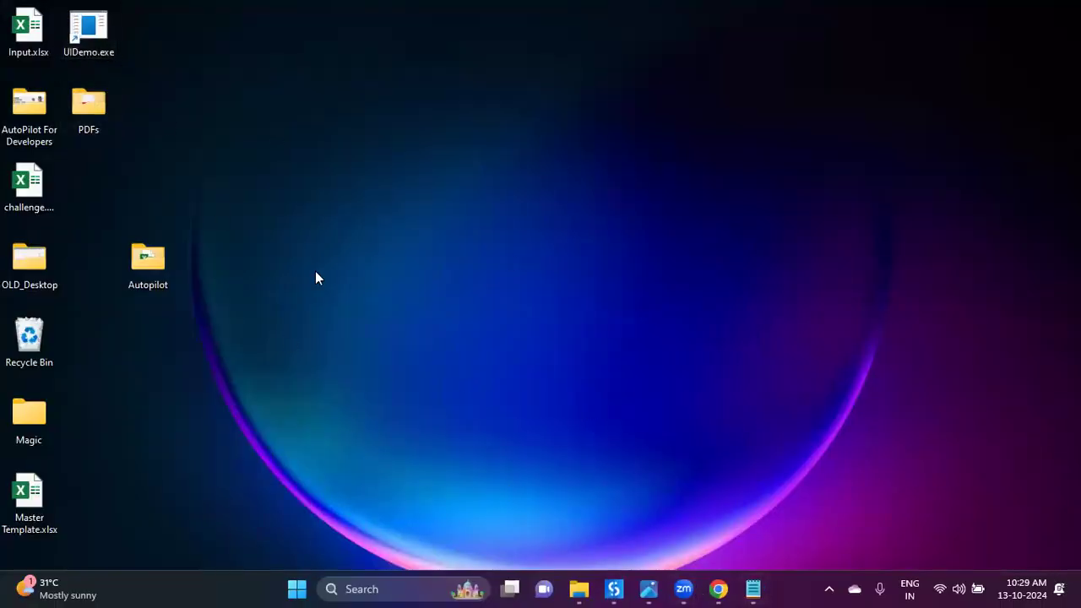
{"action": "left_click", "coordinate": [614, 589]}
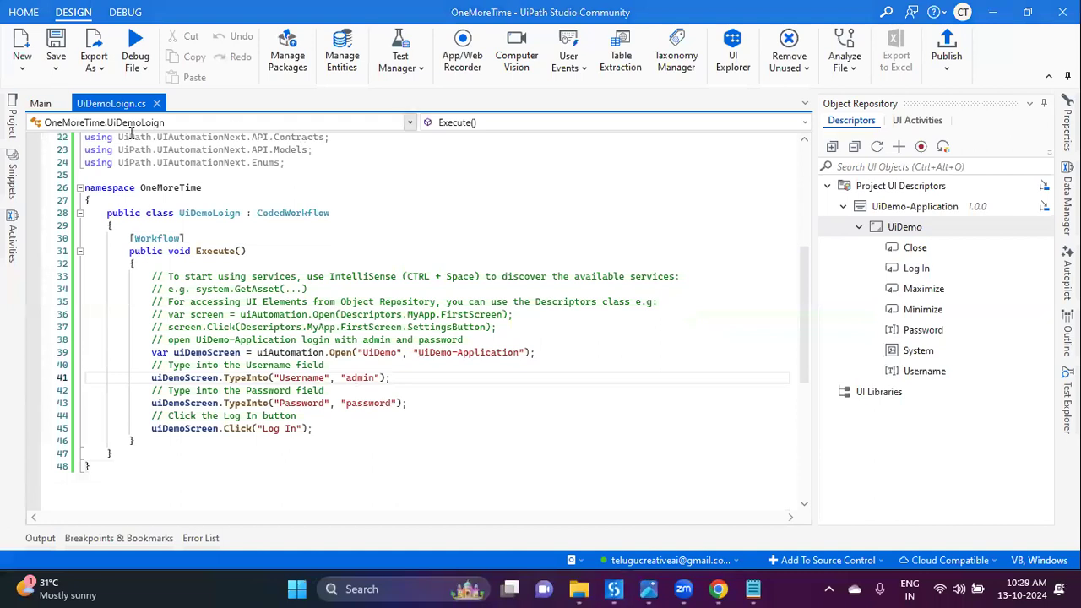
{"action": "left_click", "coordinate": [142, 72]}
{"action": "left_click", "coordinate": [137, 91]}
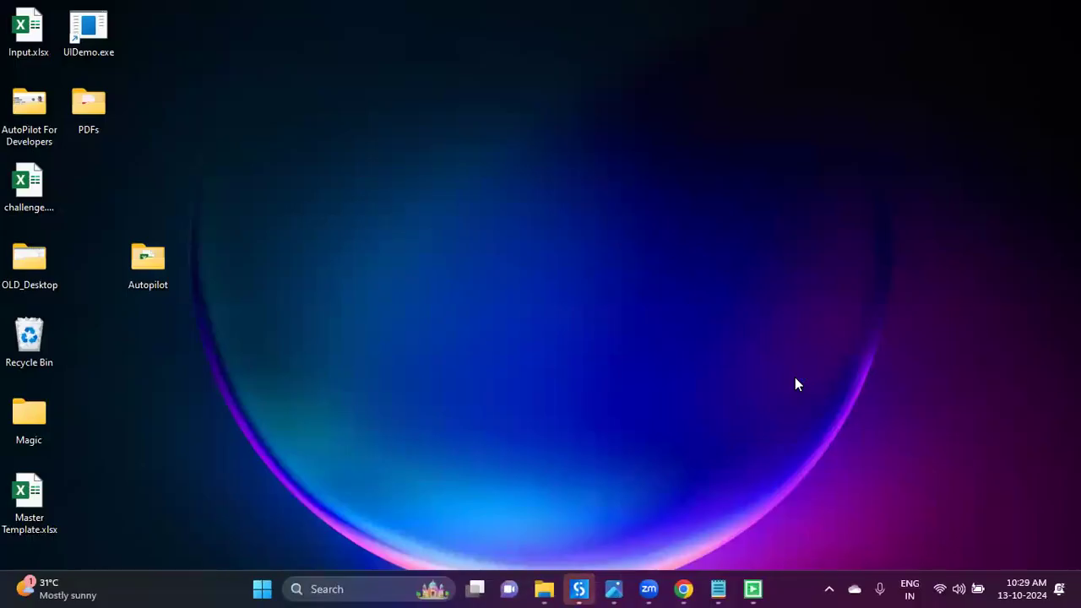
Step: Log in to UiDemo as admin with the password, reaching the Deposit transaction screen
{"action": "type", "text": "admin"}
{"action": "left_click", "coordinate": [156, 135]}
{"action": "type", "text": "********"}
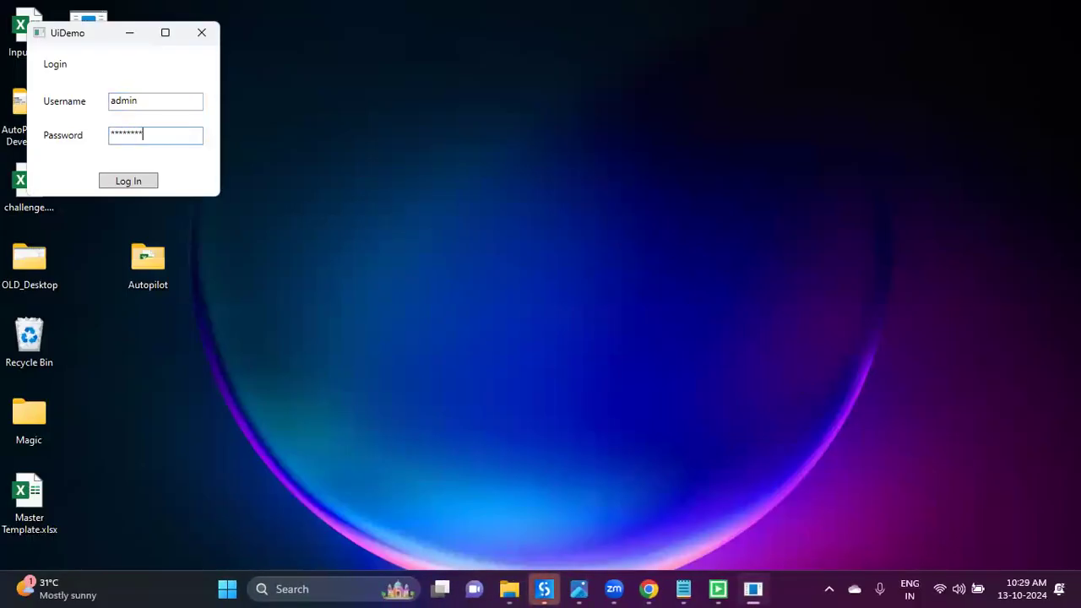
{"action": "left_click", "coordinate": [128, 181]}
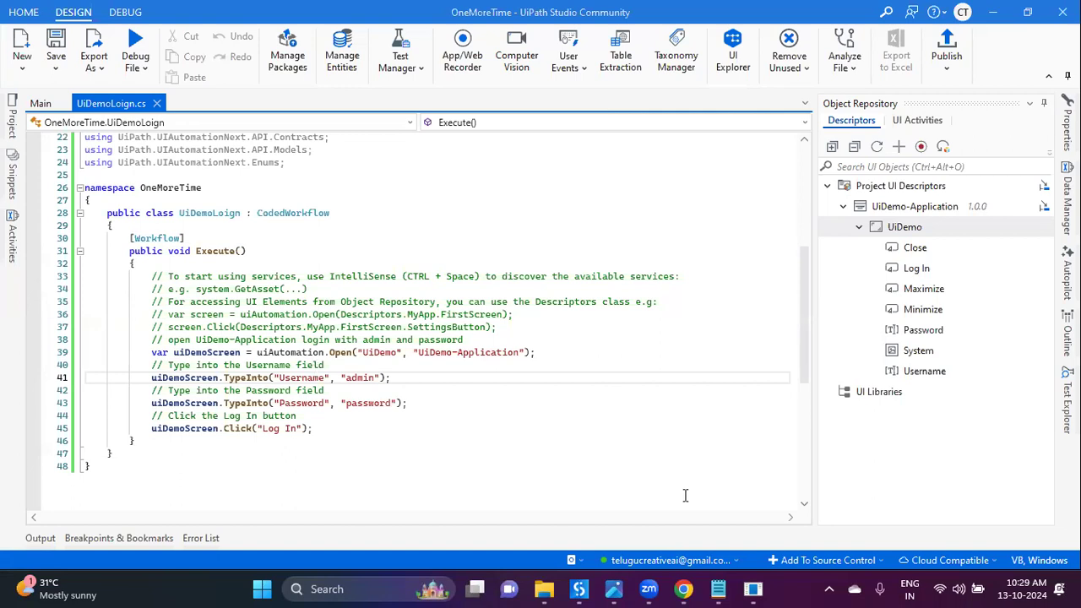
{"action": "left_click", "coordinate": [753, 588]}
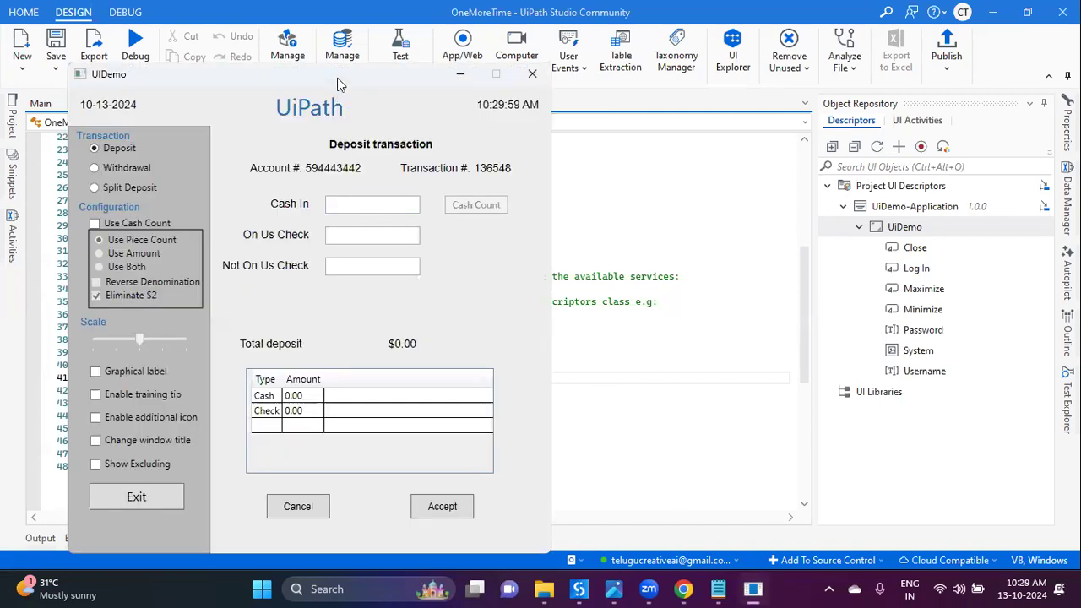
{"action": "left_click_drag", "start_coordinate": [337, 78], "coordinate": [728, 48]}
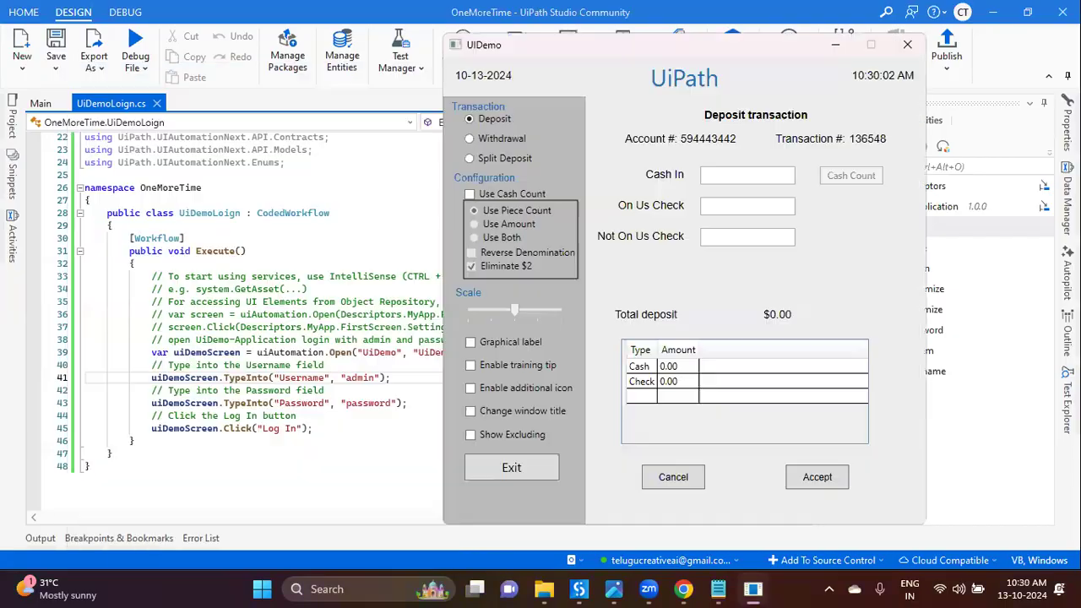
{"action": "key", "text": "super+d"}
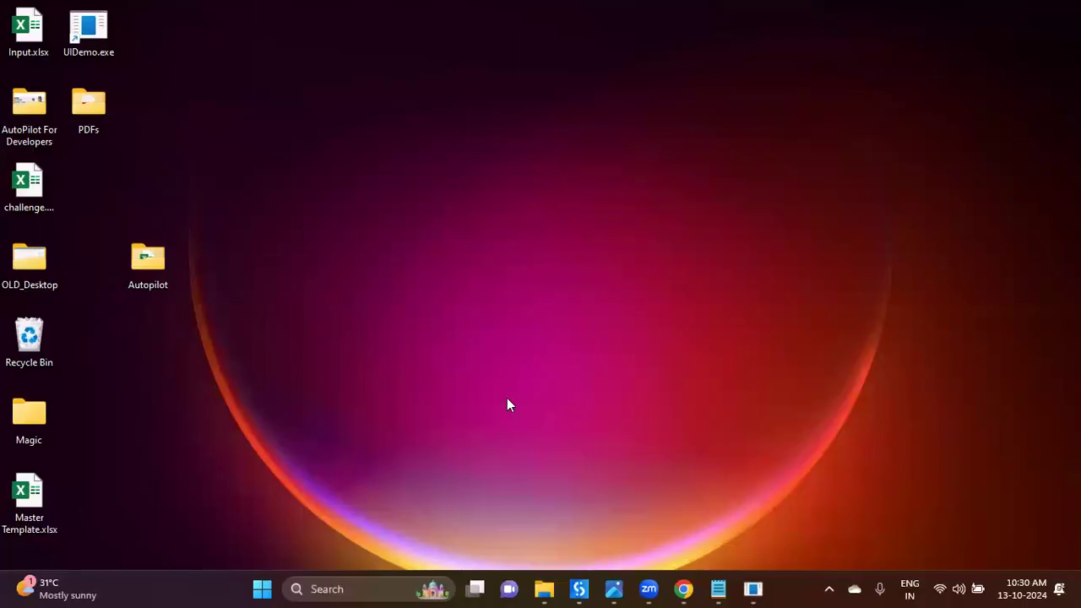
Step: Delete Input.xlsx's TransactionNumber column, fill the three amount columns to row 13, and save
{"action": "left_click", "coordinate": [35, 31]}
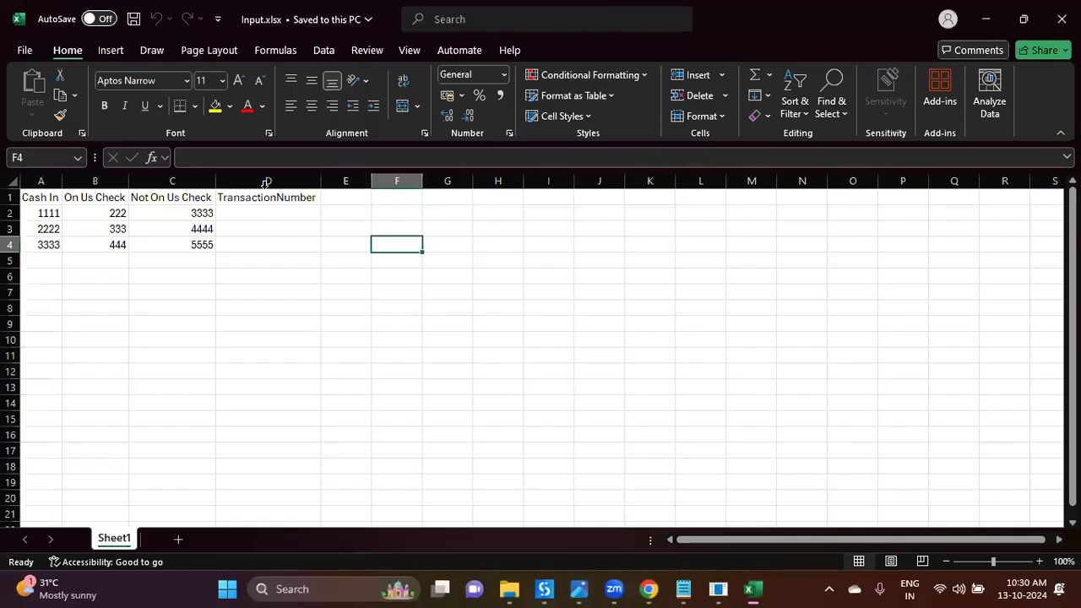
{"action": "left_click", "coordinate": [266, 183]}
{"action": "key", "text": "ctrl+minus"}
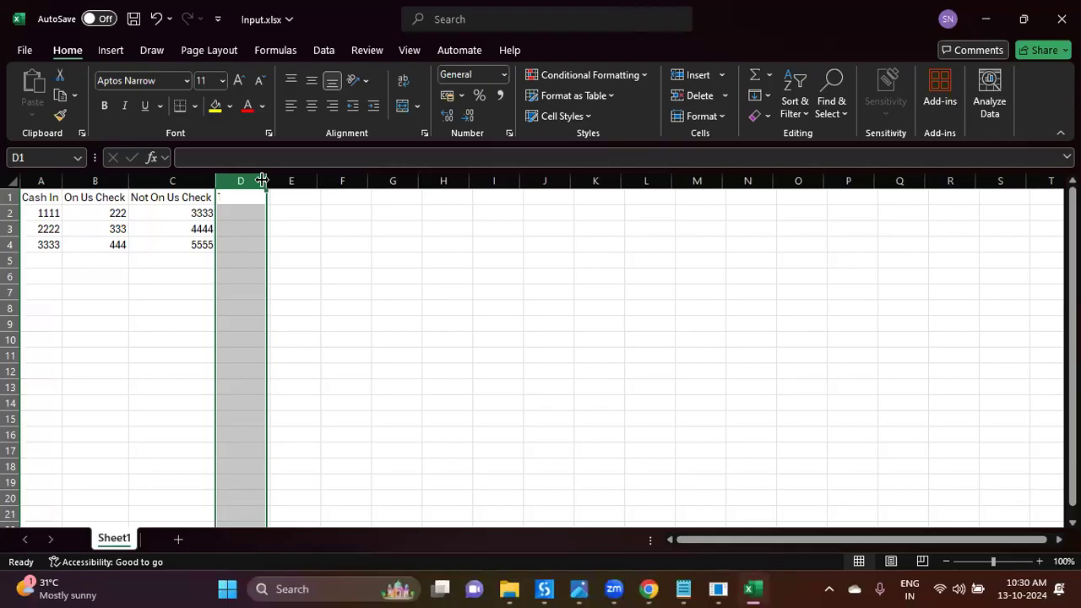
{"action": "left_click_drag", "start_coordinate": [46, 213], "coordinate": [190, 390]}
{"action": "left_click", "coordinate": [321, 372]}
{"action": "left_click", "coordinate": [494, 356]}
{"action": "key", "text": "ctrl+s"}
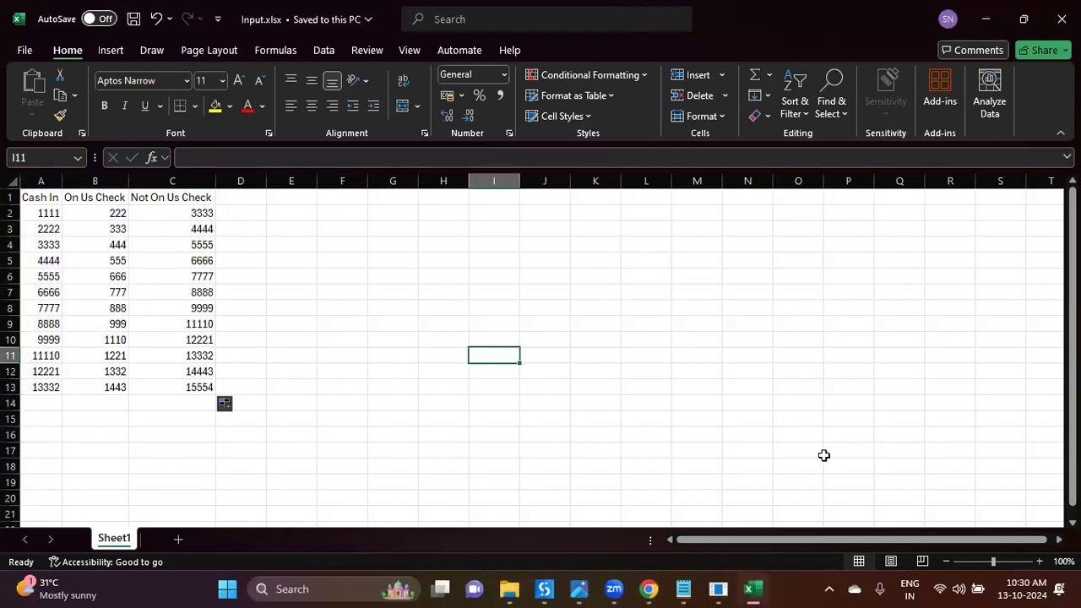
{"action": "key", "text": "super+d"}
Step: Copy Input.xlsx's full path and return to UiPath Studio
{"action": "right_click", "coordinate": [36, 40]}
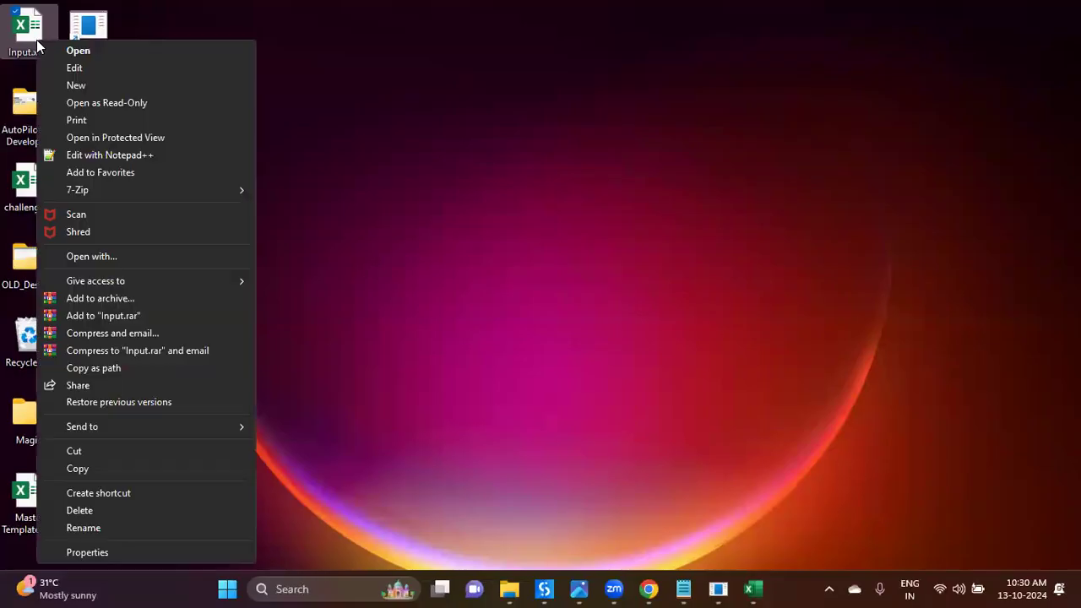
{"action": "left_click", "coordinate": [121, 368]}
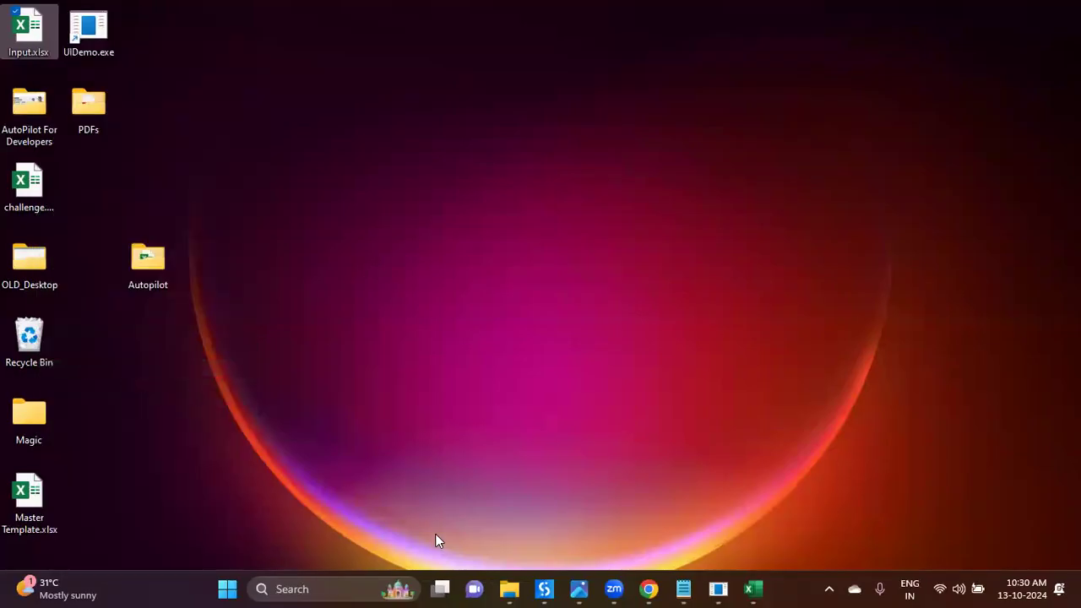
{"action": "left_click", "coordinate": [545, 588]}
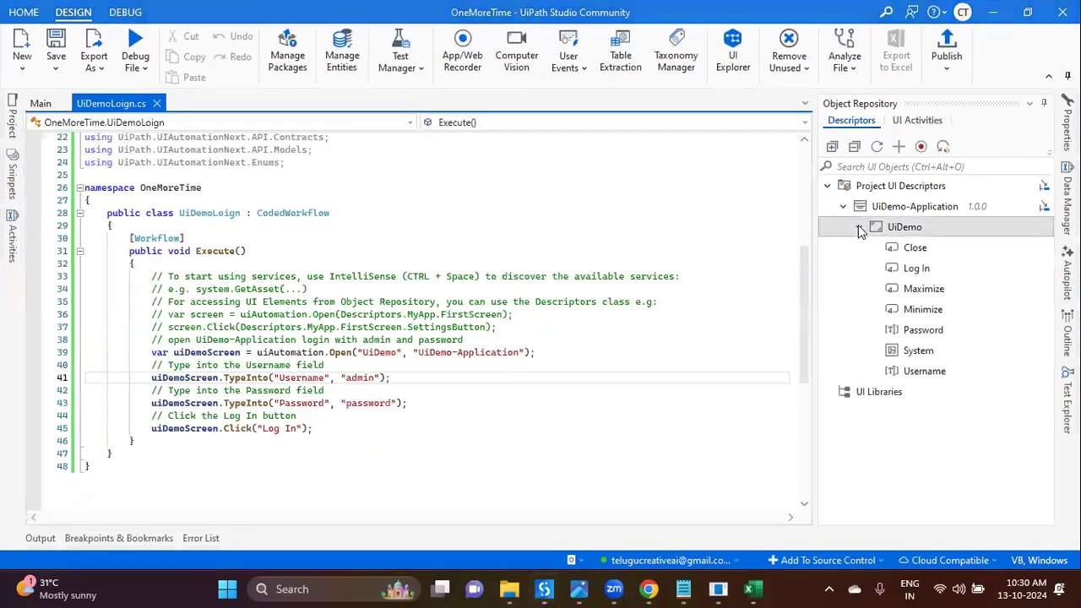
Step: Collapse the UiDemo screen's element list and abandon a first element-capture attempt on UiDemo-Application
{"action": "left_click", "coordinate": [858, 226]}
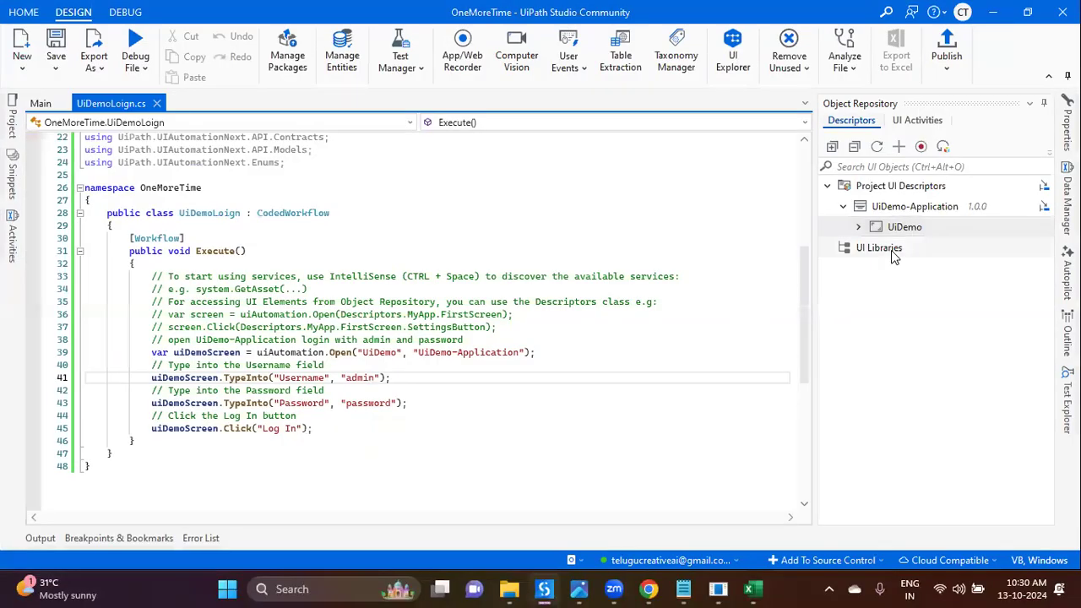
{"action": "left_click", "coordinate": [900, 147]}
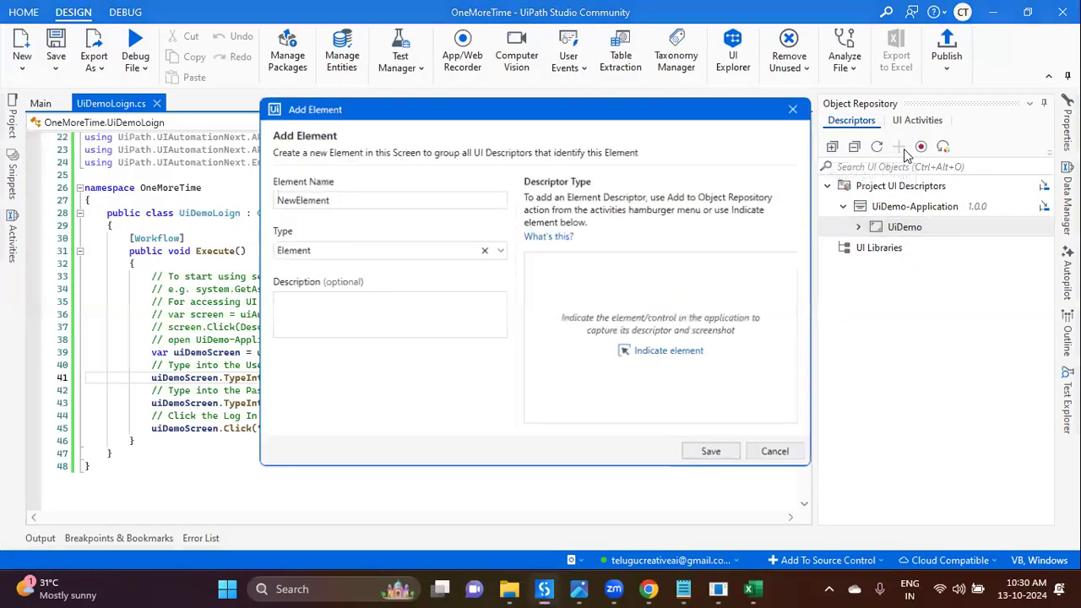
{"action": "left_click", "coordinate": [799, 108]}
{"action": "left_click", "coordinate": [915, 206]}
{"action": "left_click", "coordinate": [920, 147]}
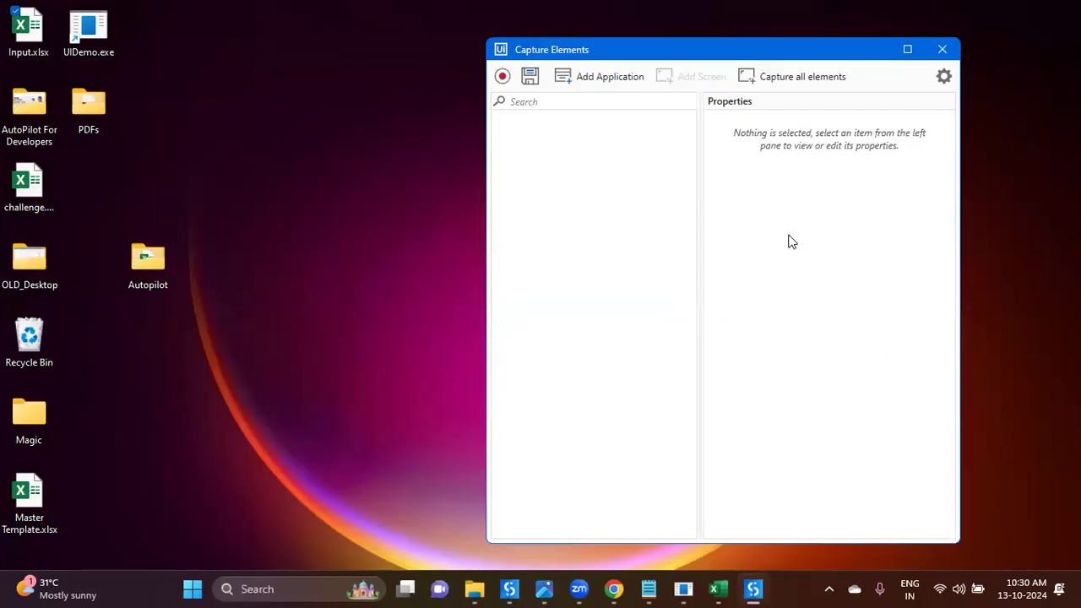
{"action": "left_click", "coordinate": [952, 60]}
Step: Start Capture Elements on UiDemo-Application and begin adding the UiDemo window as a new screen
{"action": "right_click", "coordinate": [902, 207]}
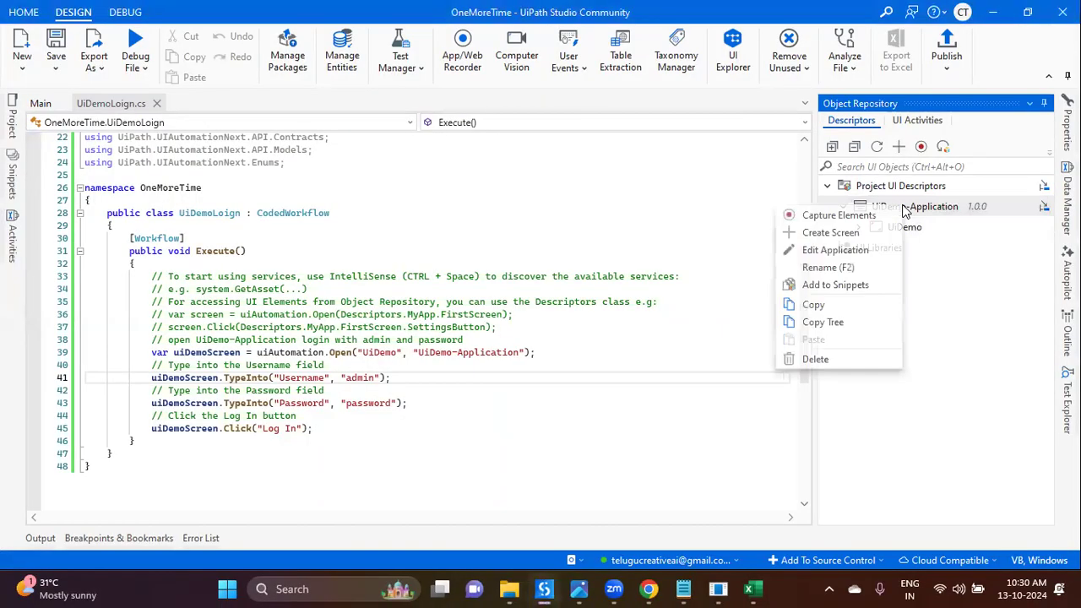
{"action": "left_click", "coordinate": [870, 220]}
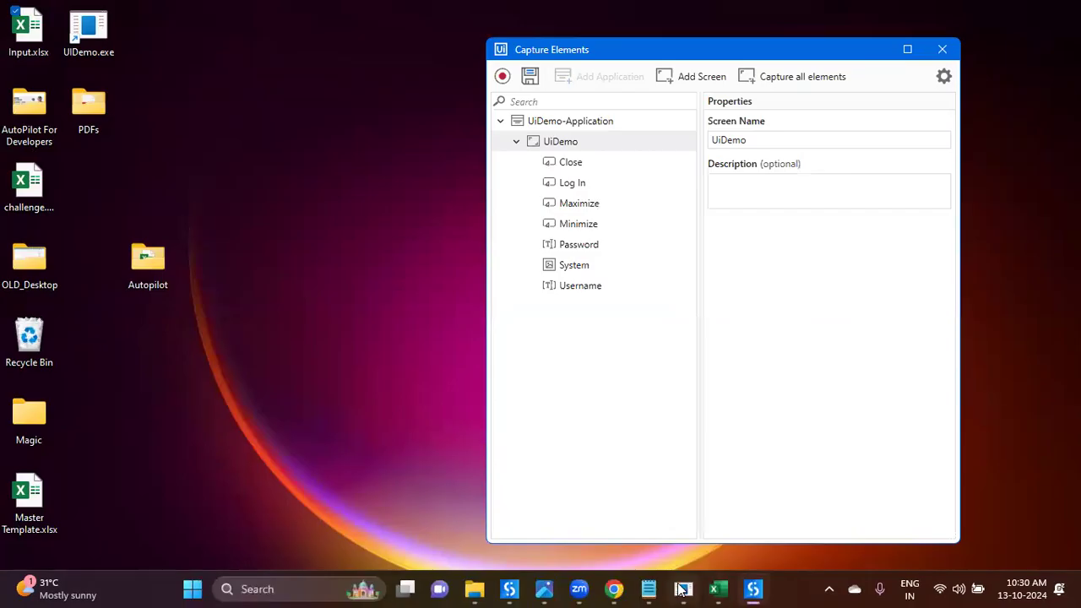
{"action": "left_click", "coordinate": [683, 589]}
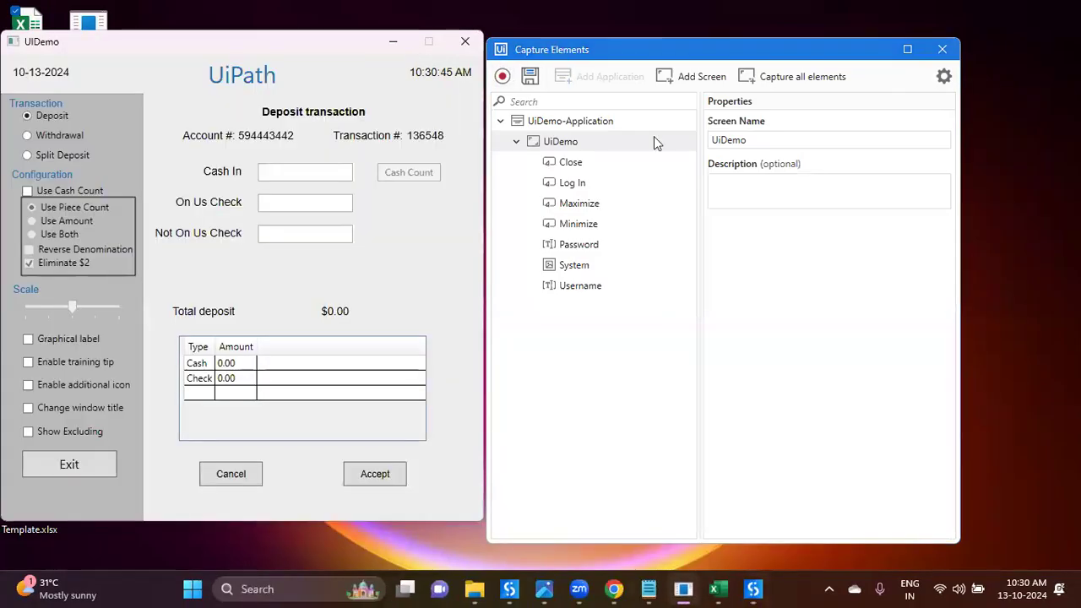
{"action": "left_click", "coordinate": [826, 78]}
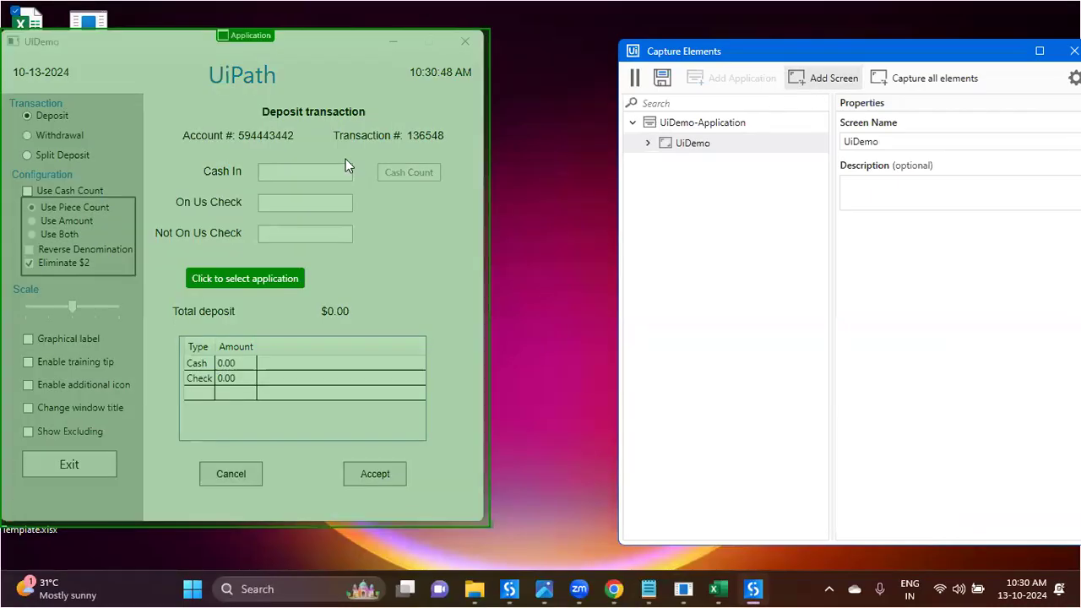
Step: Pick the UiDemo deposit window, name the screen UiDemo-Transactions, and scan all its elements
{"action": "left_click", "coordinate": [346, 159]}
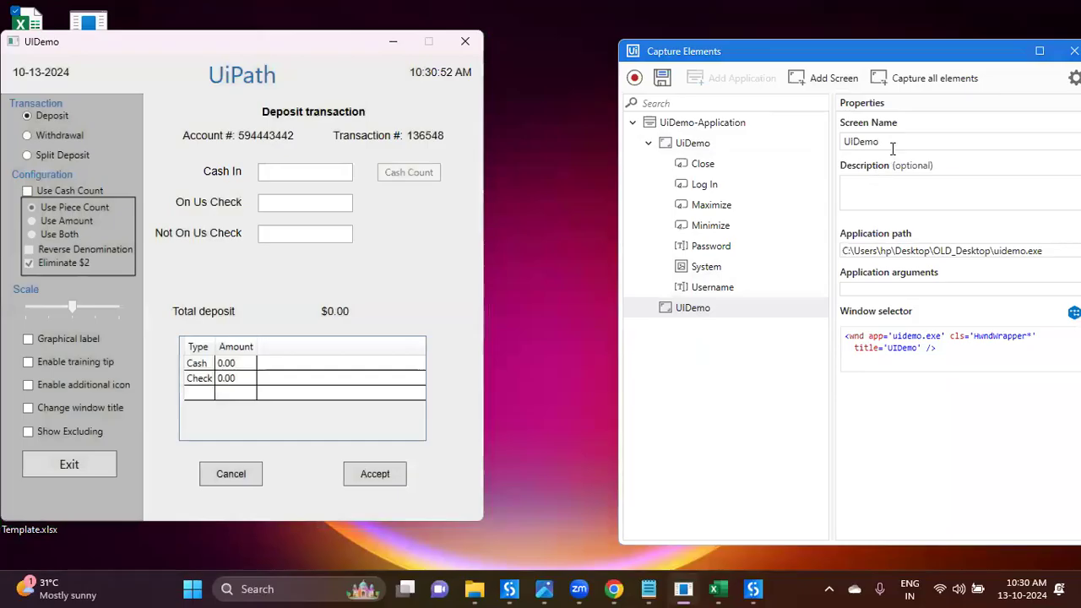
{"action": "left_click", "coordinate": [893, 149]}
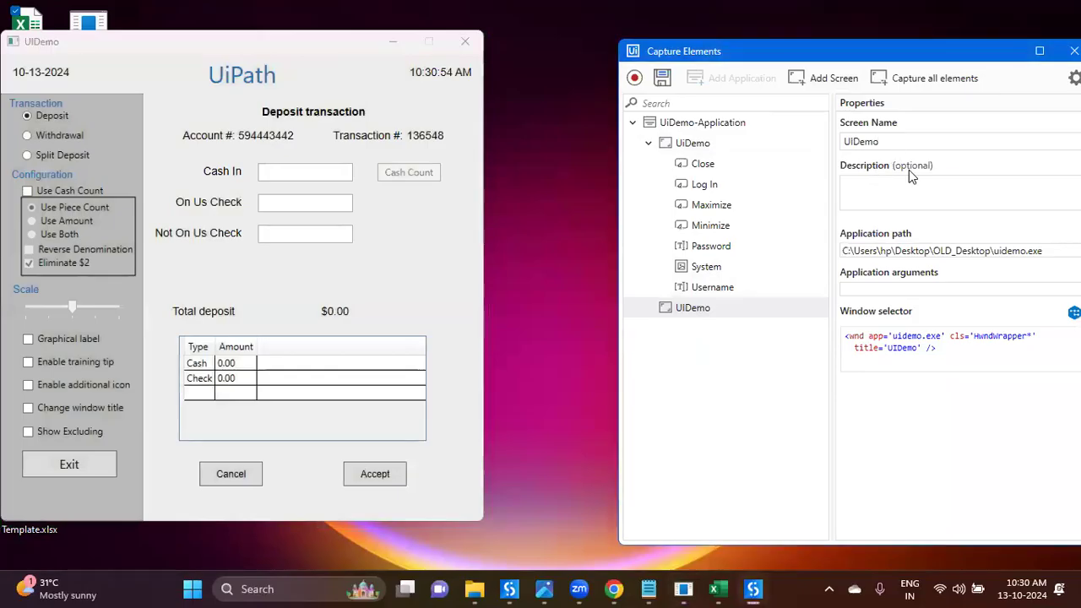
{"action": "type", "text": "-Transactions"}
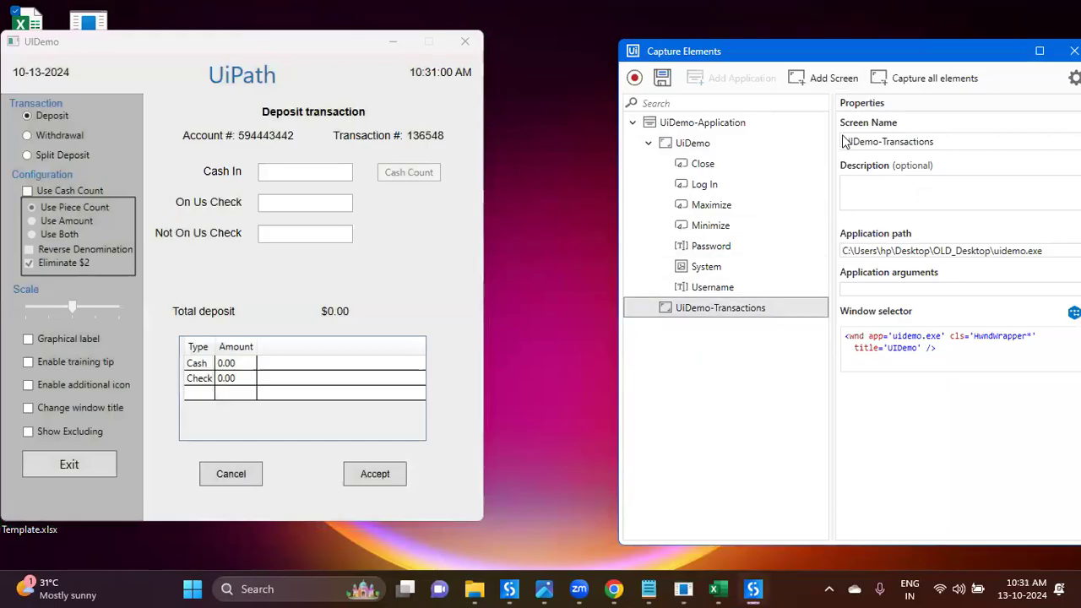
{"action": "left_click", "coordinate": [918, 85]}
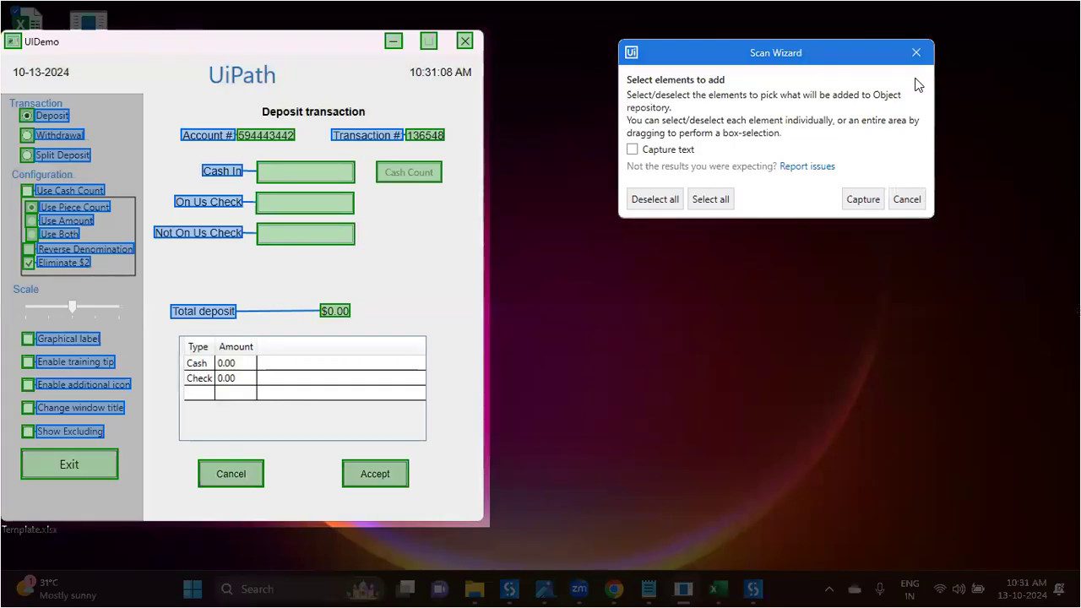
Step: Capture the 24 detected Deposit window elements and save them to the Object Repository
{"action": "left_click", "coordinate": [864, 201]}
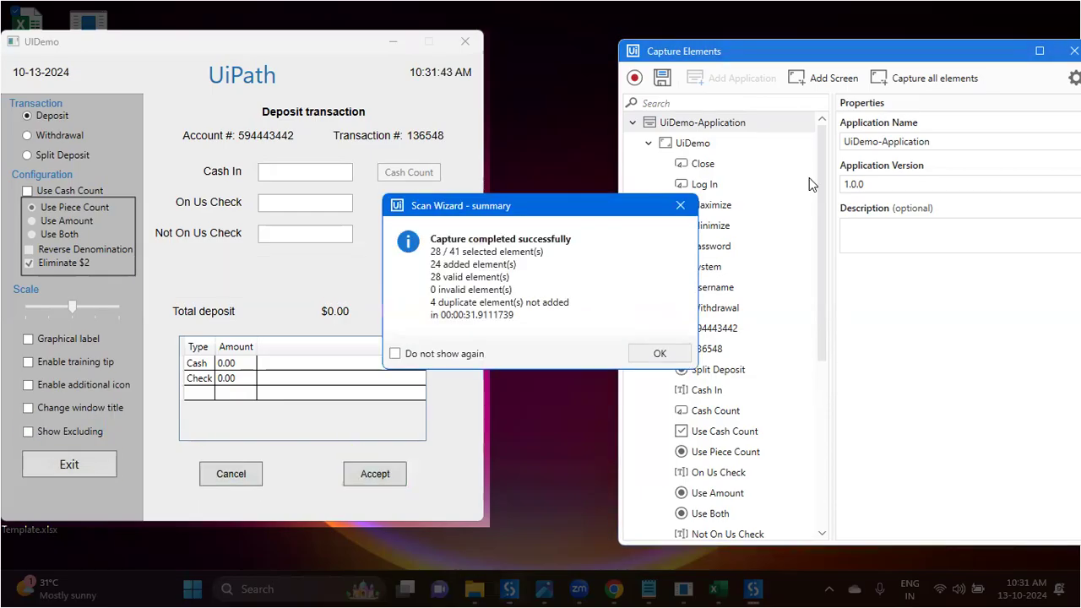
{"action": "left_click", "coordinate": [660, 353]}
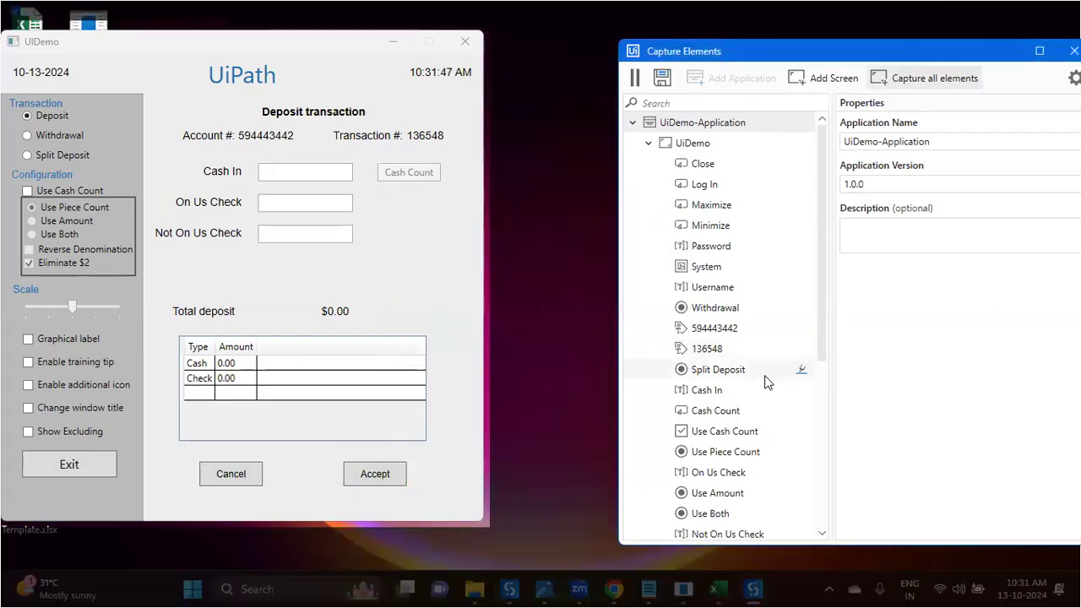
{"action": "left_click", "coordinate": [664, 77]}
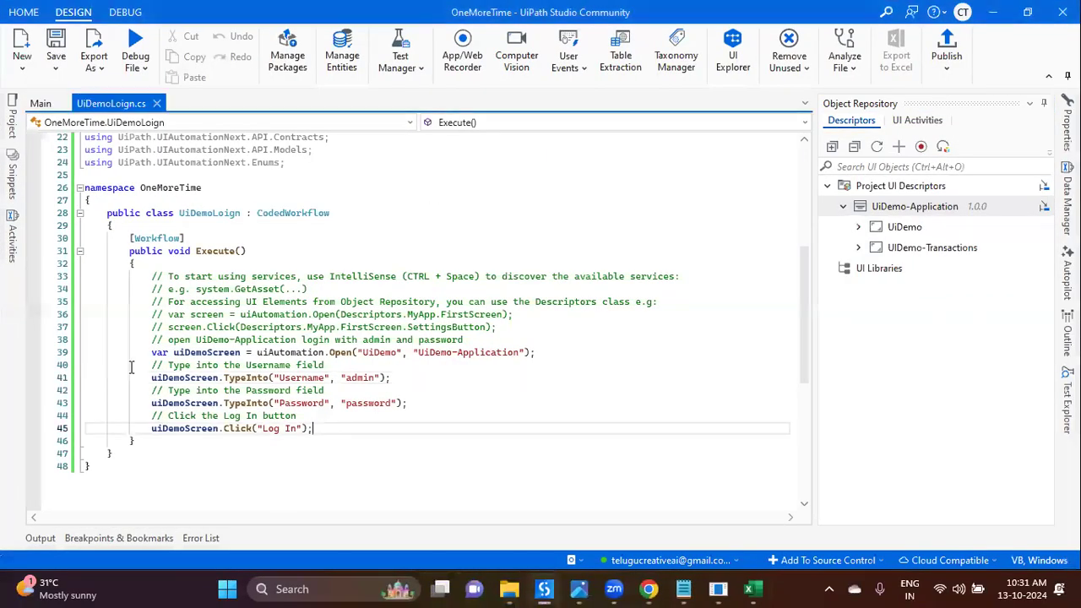
{"action": "left_click", "coordinate": [131, 366], "text": "shift"}
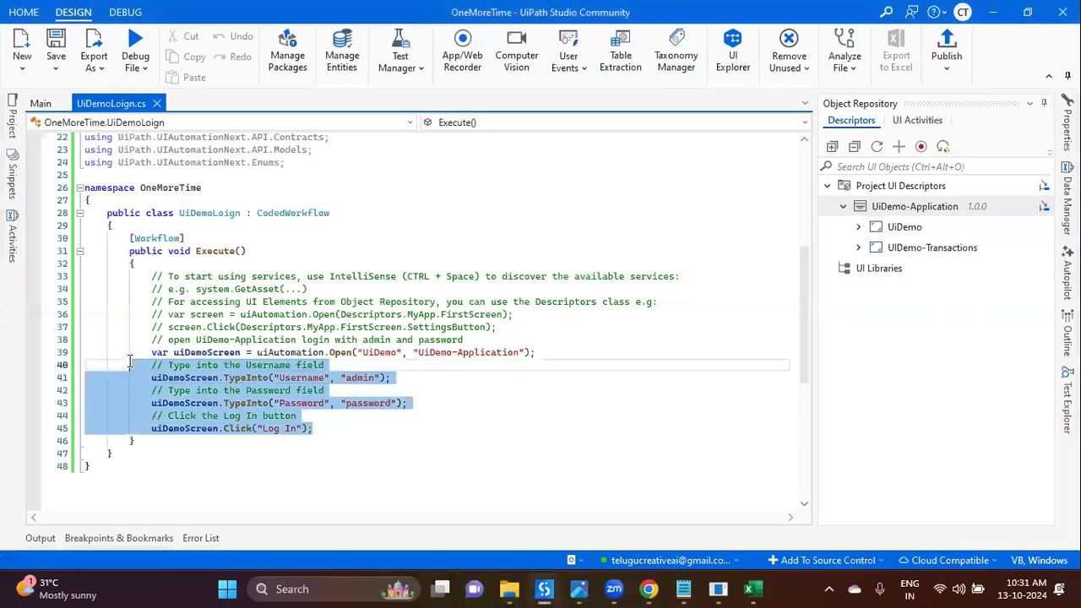
Step: Delete the old login code on lines 33–45 from Execute()
{"action": "left_click", "coordinate": [130, 356], "text": "shift"}
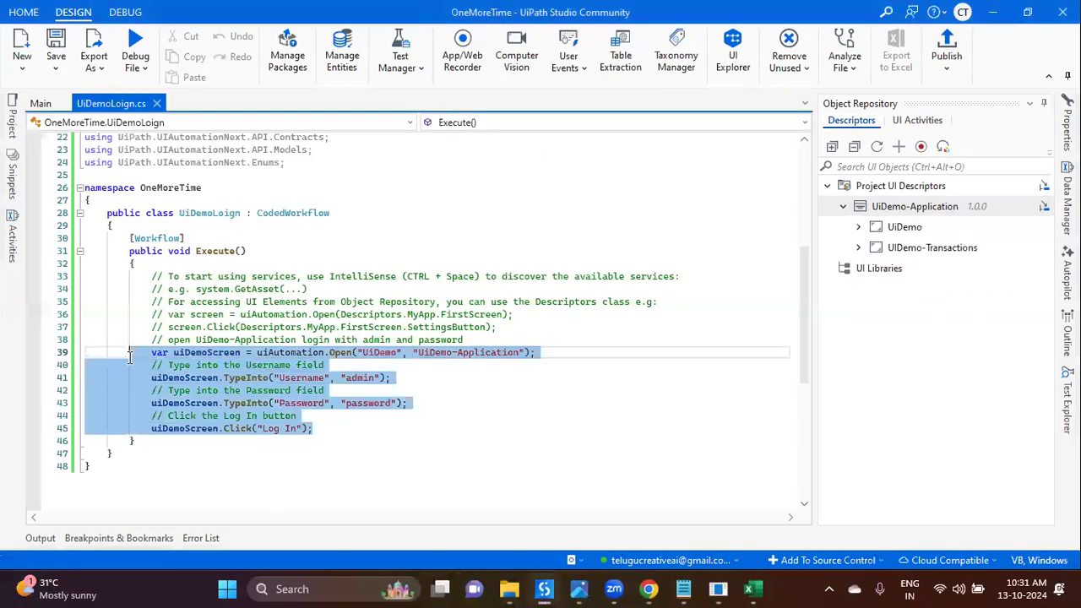
{"action": "left_click", "coordinate": [148, 277], "text": "shift"}
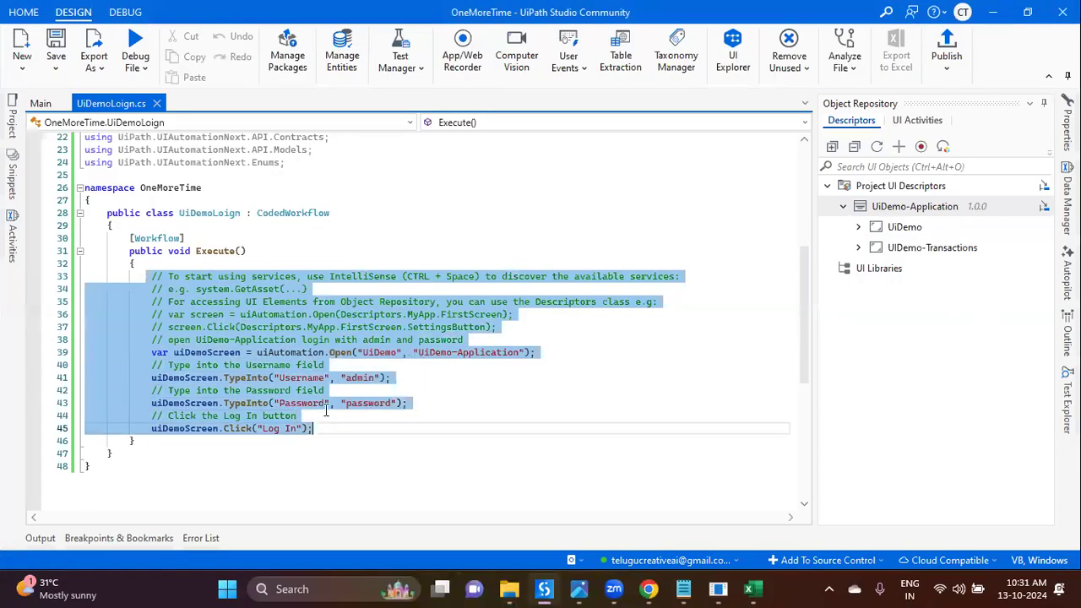
{"action": "key", "text": "Delete"}
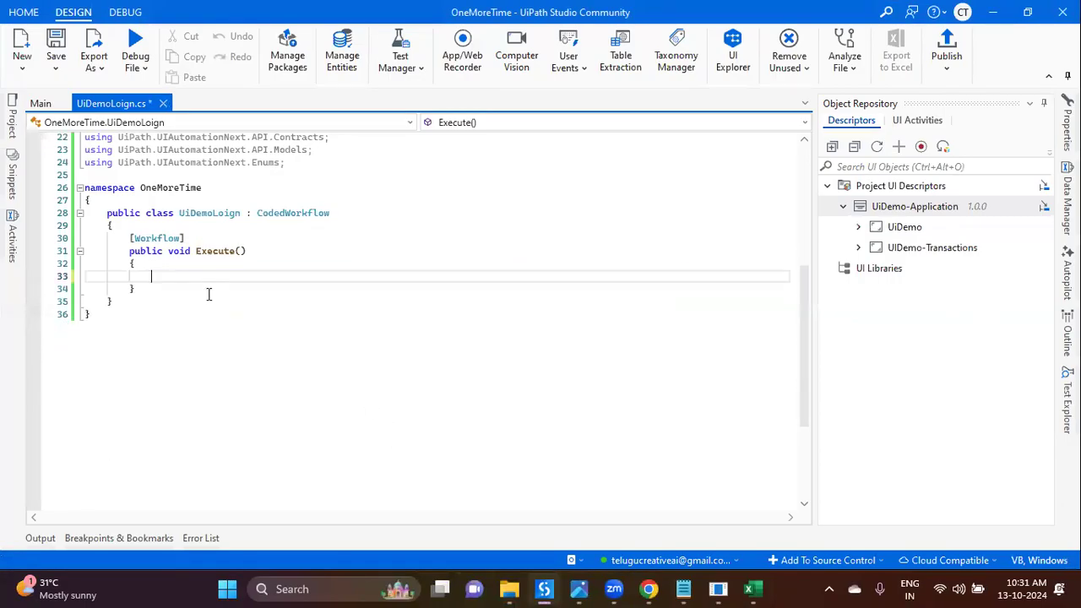
Step: Start a Generate Code prompt on the empty line with the request 'read'
{"action": "right_click", "coordinate": [159, 276]}
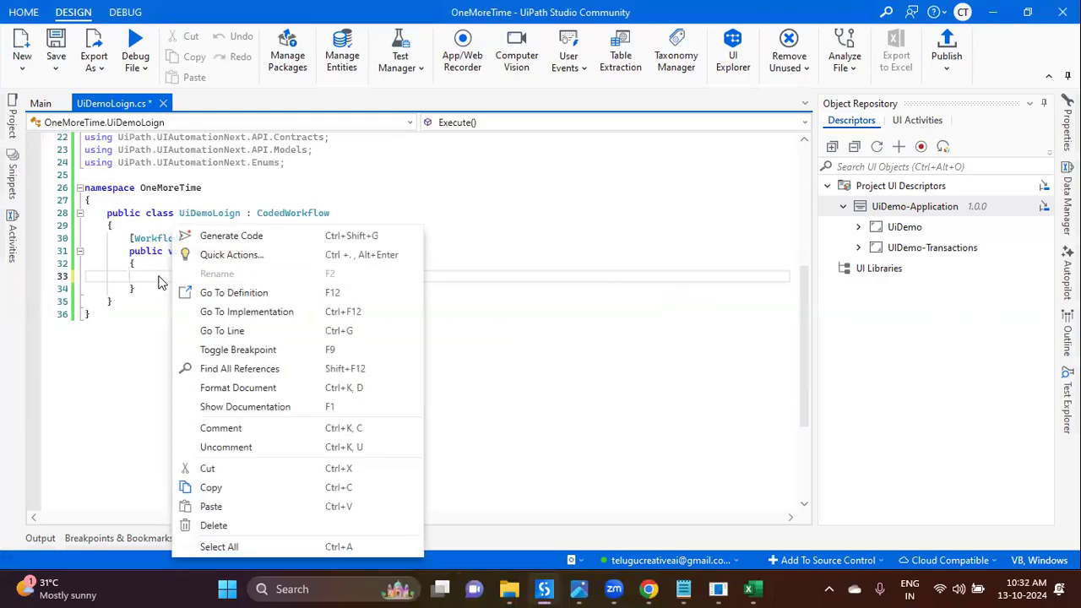
{"action": "left_click", "coordinate": [213, 240]}
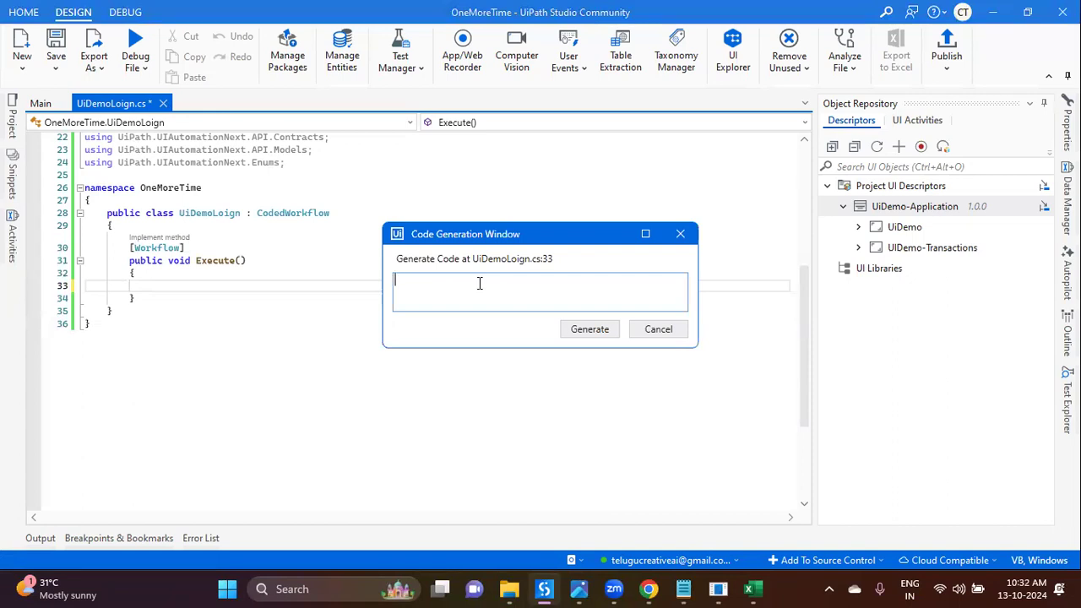
{"action": "type", "text": "open"}
{"action": "key", "text": "ctrl+a"}
{"action": "type", "text": "erea"}
{"action": "key", "text": "BackSpace"}
{"action": "key", "text": "BackSpace"}
{"action": "key", "text": "BackSpace"}
{"action": "key", "text": "BackSpace"}
{"action": "type", "text": "read"}
Step: Copy the Input.xlsx file path from the desktop and move the prompt window to the upper left
{"action": "key", "text": "super+d"}
{"action": "right_click", "coordinate": [29, 40]}
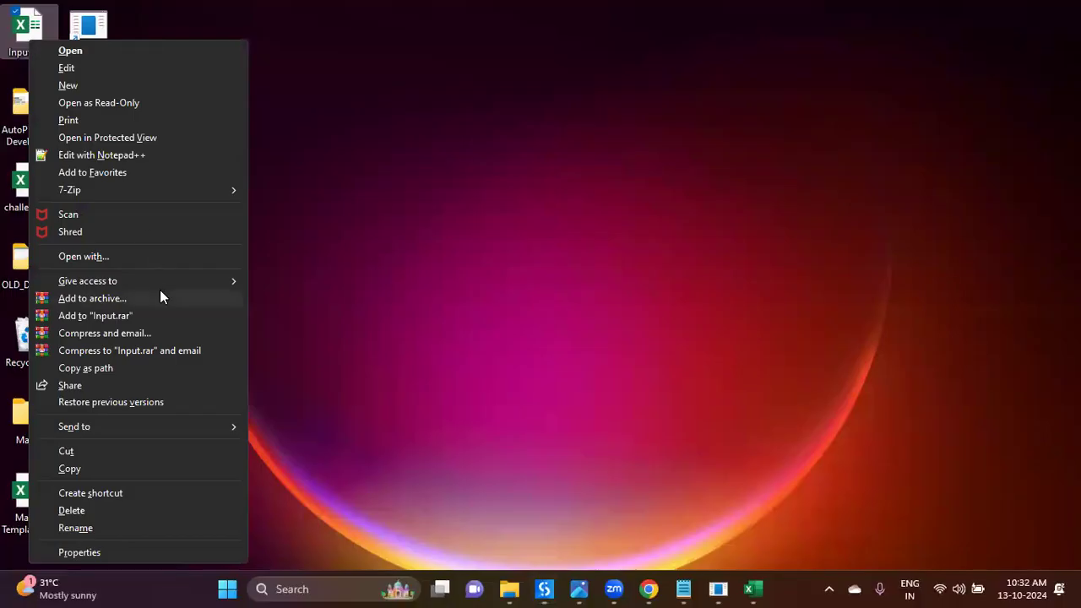
{"action": "left_click", "coordinate": [129, 368]}
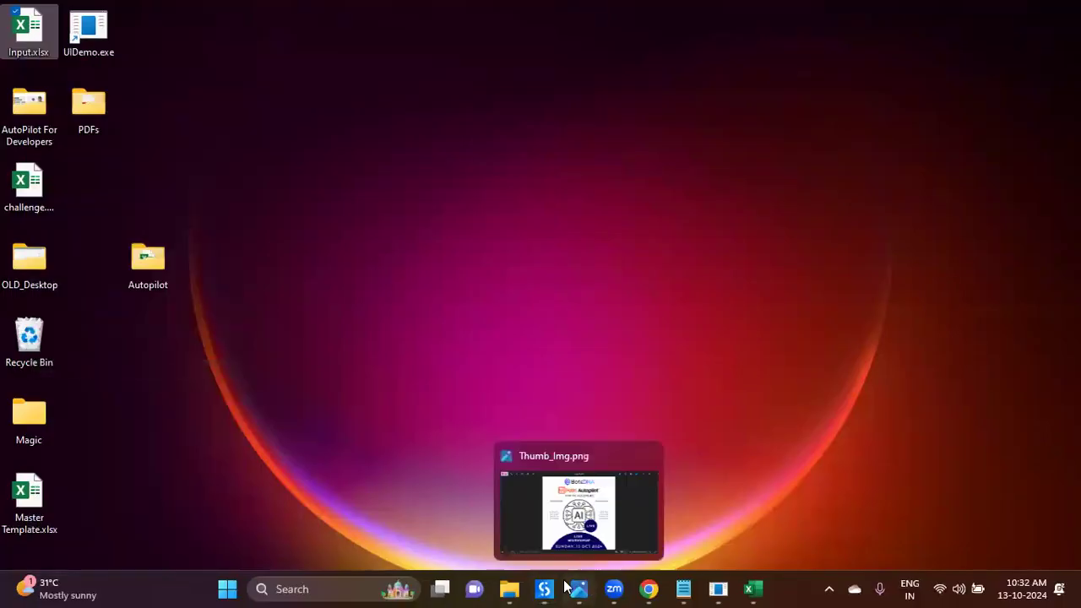
{"action": "left_click", "coordinate": [548, 588]}
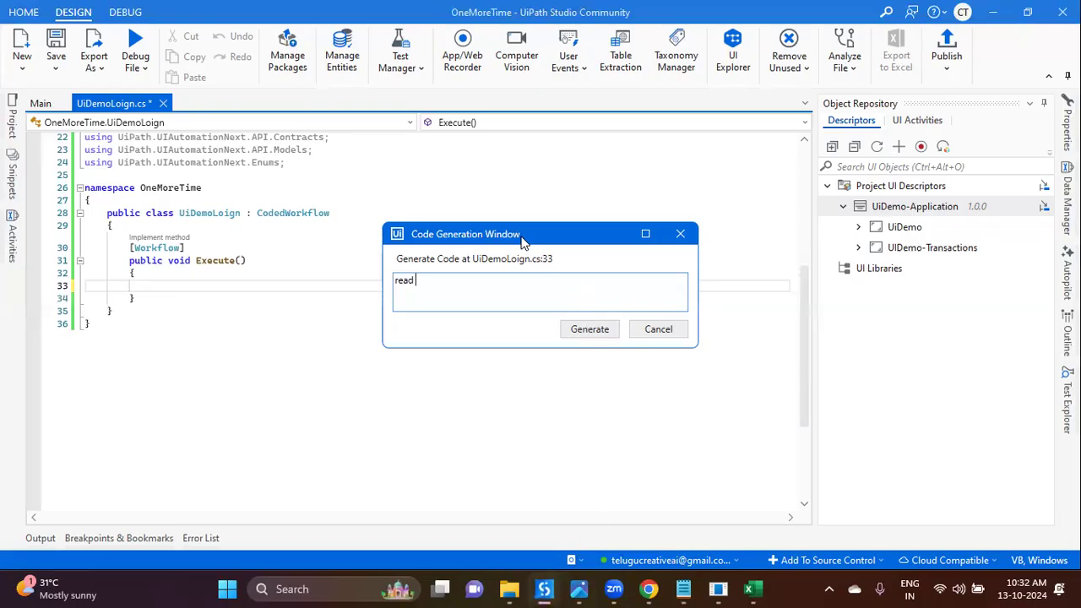
{"action": "left_click_drag", "start_coordinate": [522, 241], "coordinate": [301, 106]}
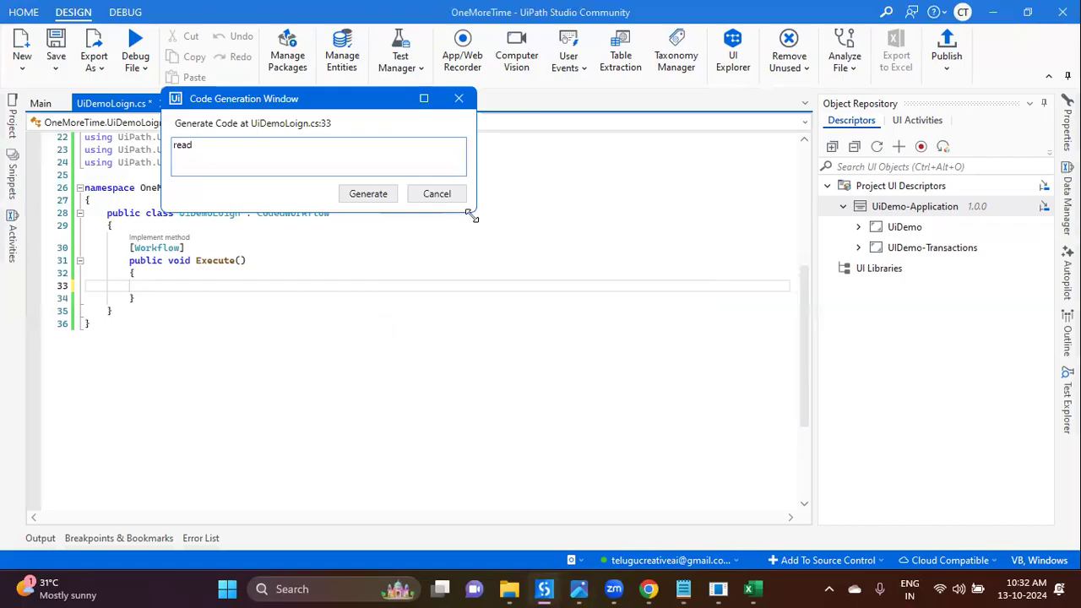
Step: Enlarge the prompt window and extend the prompt to read excel at the pasted Input.xlsx path from
{"action": "left_click_drag", "start_coordinate": [473, 217], "coordinate": [676, 470]}
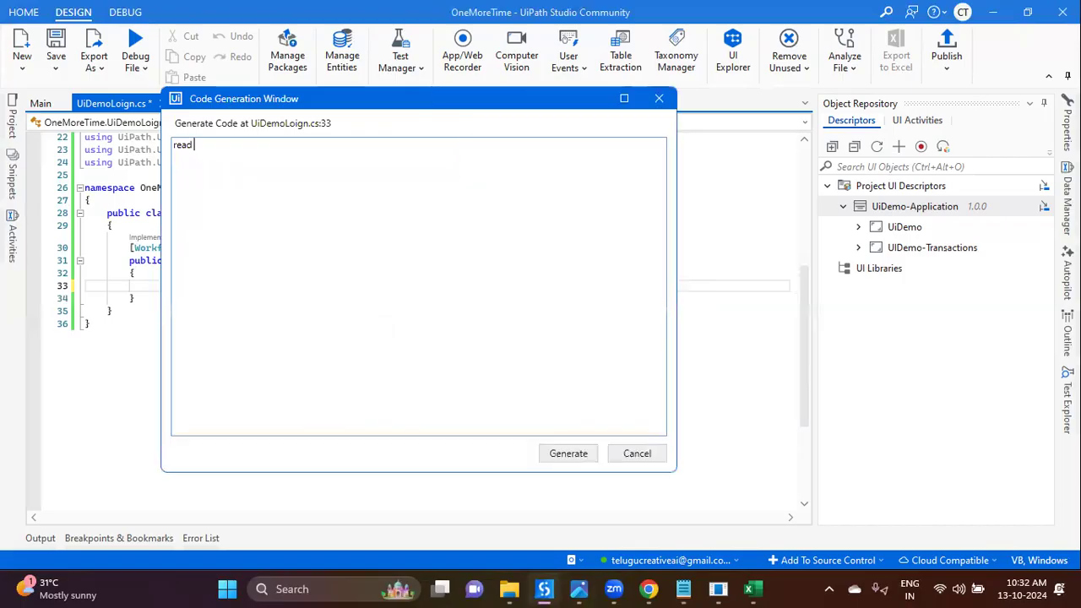
{"action": "type", "text": "\""}
{"action": "type", "text": "\"C:\\Users\\hp\\Desktop\\Input.xlsx\""}
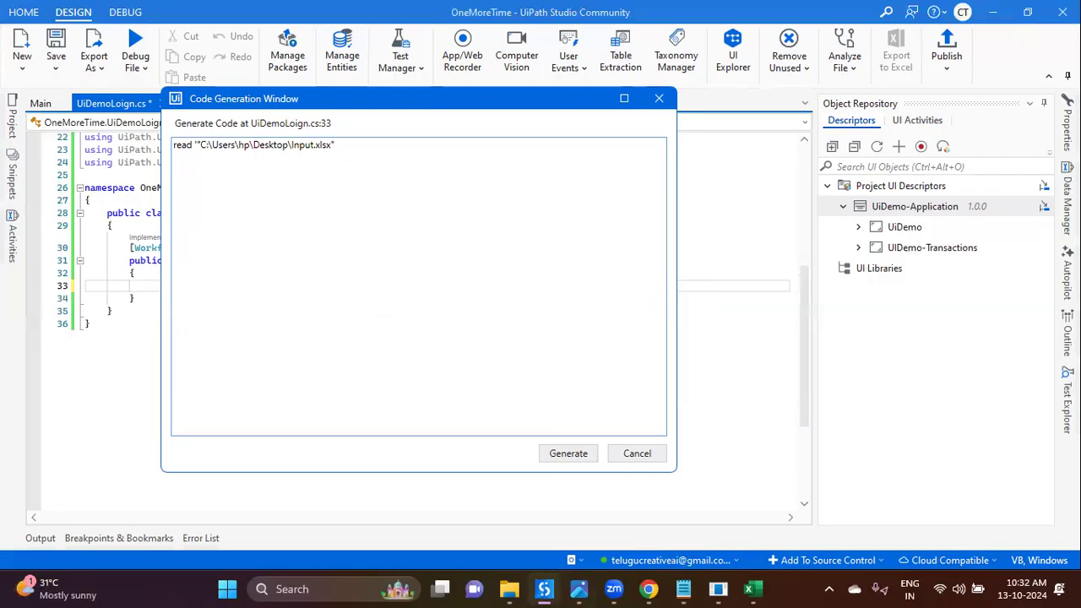
{"action": "left_click", "coordinate": [197, 144]}
{"action": "key", "text": "BackSpace"}
{"action": "type", "text": "excel"}
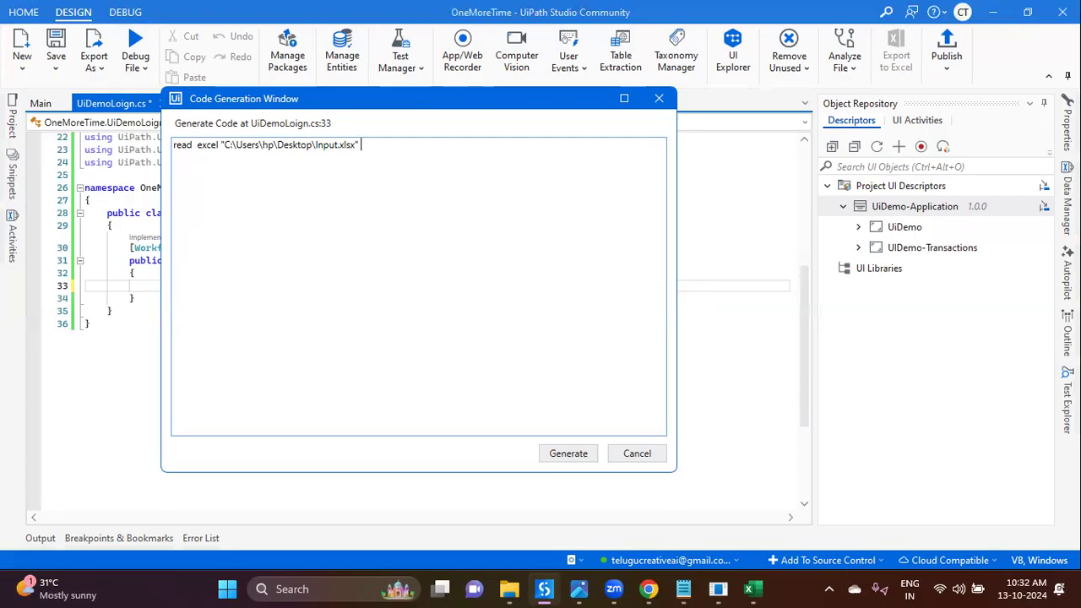
{"action": "type", "text": "from"}
{"action": "left_click", "coordinate": [753, 589]}
{"action": "key", "text": "alt+Tab"}
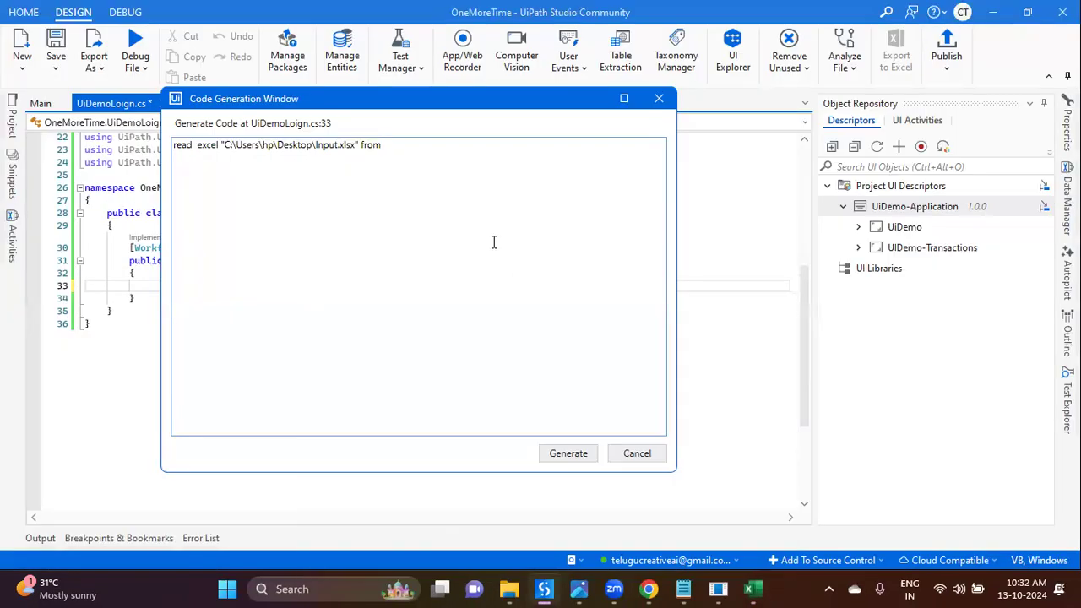
Step: Continue the prompt with 'Sheet1', loop each row and fill the UiDemo-Transaciton application 'Cash In'
{"action": "type", "text": "'Sheet1"}
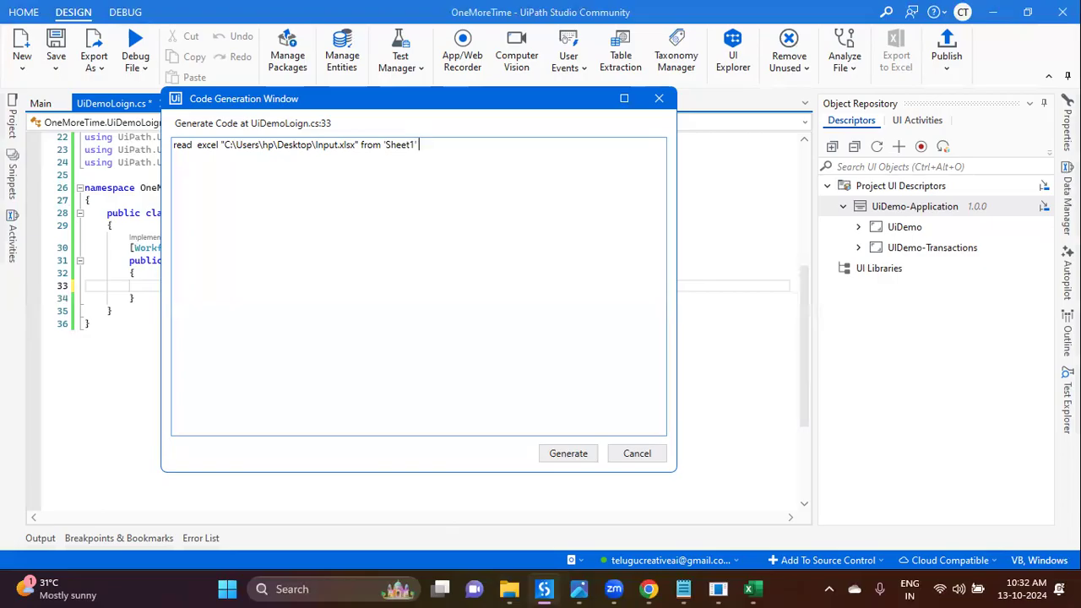
{"action": "type", "text": "' , loop each row and fill in the "}
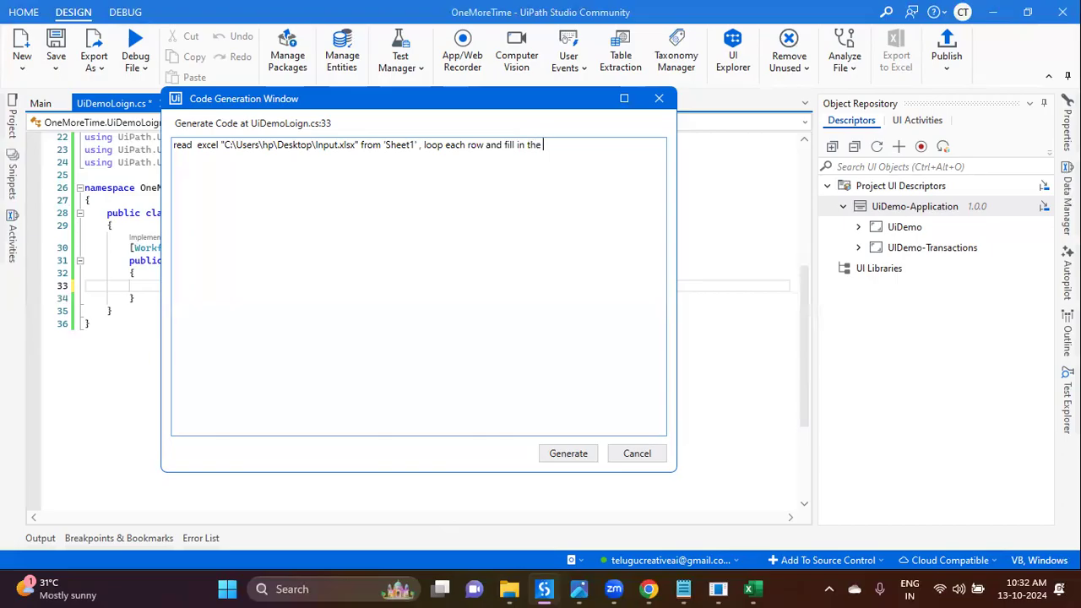
{"action": "type", "text": "UiDemo-Transaciton"}
{"action": "left_click", "coordinate": [543, 146]}
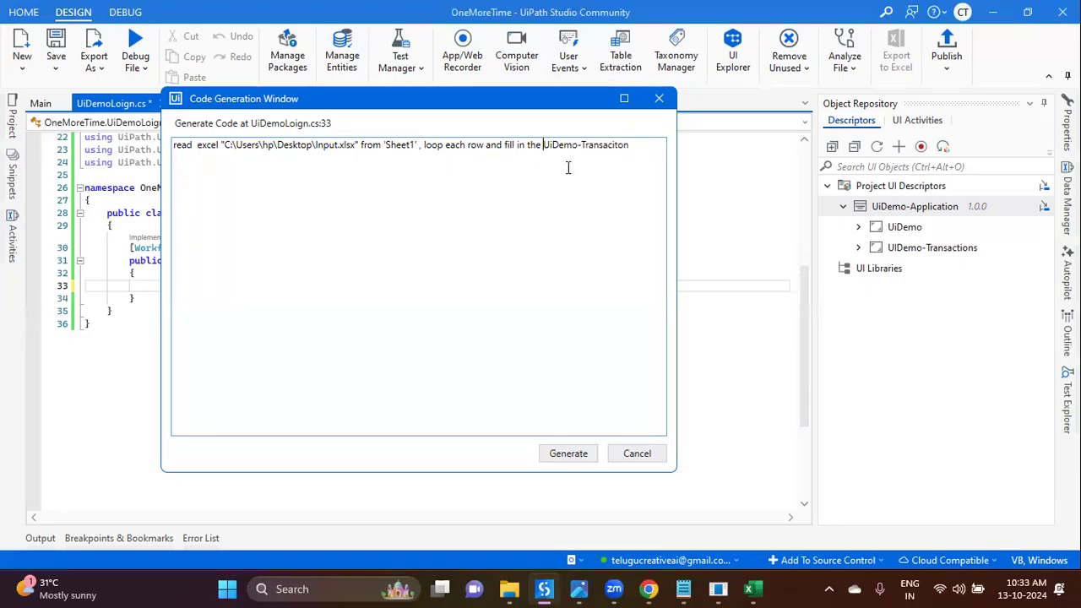
{"action": "left_click", "coordinate": [488, 145], "text": "shift"}
{"action": "left_click", "coordinate": [502, 160]}
{"action": "left_click", "coordinate": [636, 145]}
{"action": "type", "text": "application 'Cash "}
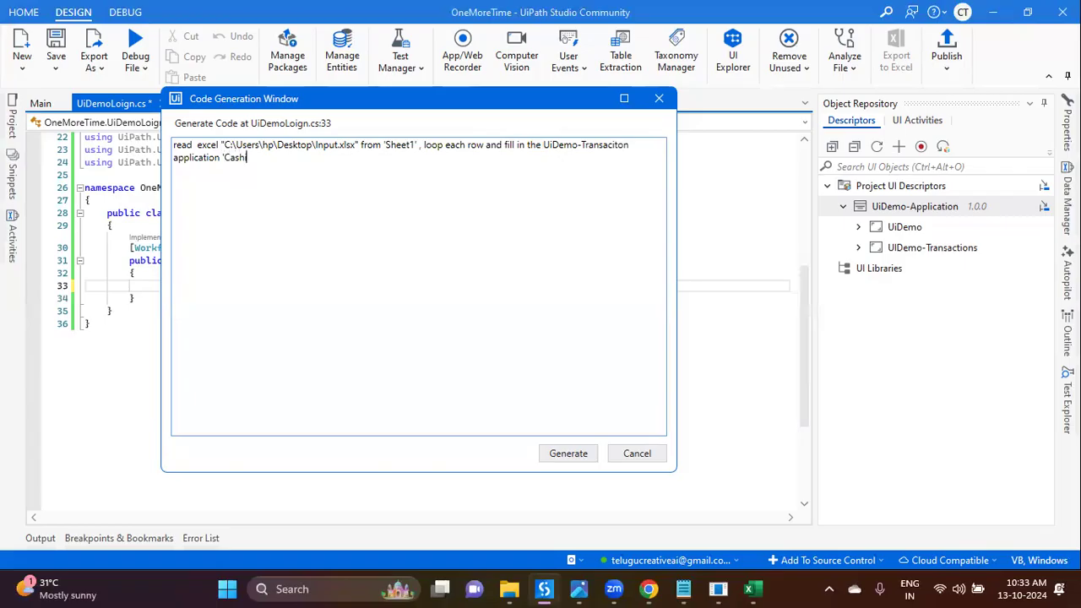
{"action": "type", "text": "In"}
Step: Paste the A1:C1 headers Cash In, On Us Check, Not On Us Check into the prompt, quoted, then add 'fill and accept'
{"action": "key", "text": "alt+Tab"}
{"action": "left_click_drag", "start_coordinate": [66, 202], "coordinate": [169, 190]}
{"action": "left_click", "coordinate": [61, 196]}
{"action": "key", "text": "ctrl+c"}
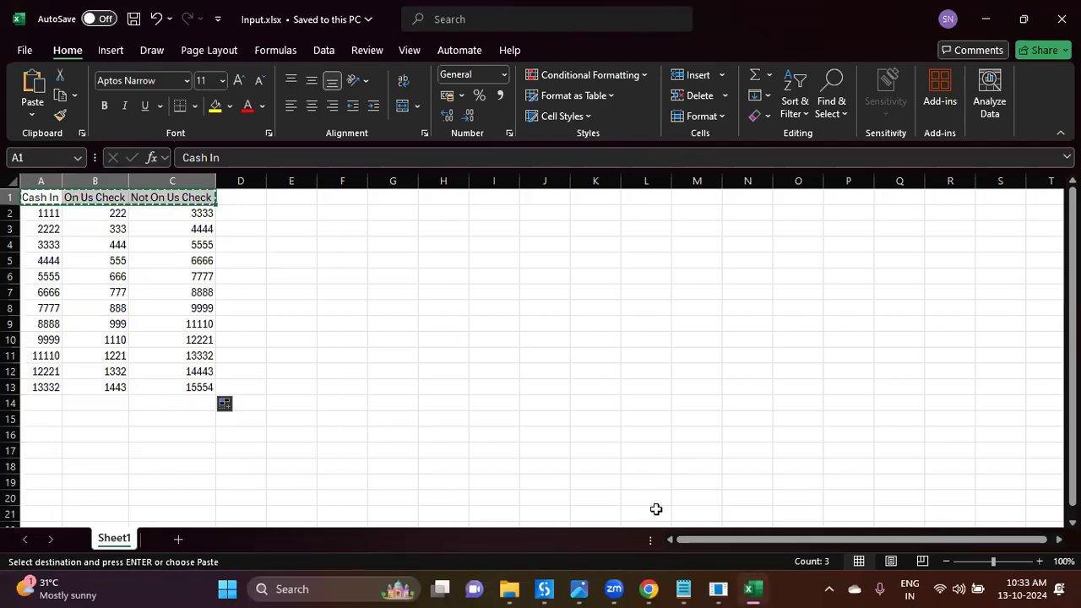
{"action": "left_click", "coordinate": [545, 589]}
{"action": "left_click_drag", "start_coordinate": [222, 158], "coordinate": [345, 180]}
{"action": "key", "text": "BackSpace"}
{"action": "key", "text": "ctrl+v"}
{"action": "left_click", "coordinate": [225, 158]}
{"action": "type", "text": "'"}
{"action": "left_click", "coordinate": [260, 158]}
{"action": "type", "text": "'"}
{"action": "type", "text": "'"}
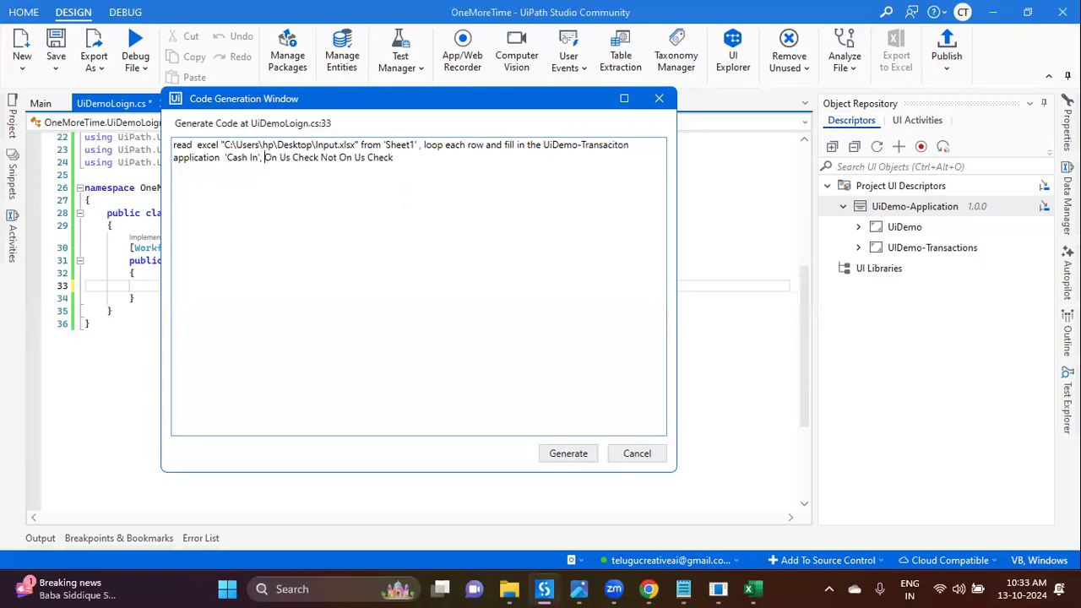
{"action": "type", "text": " ','"}
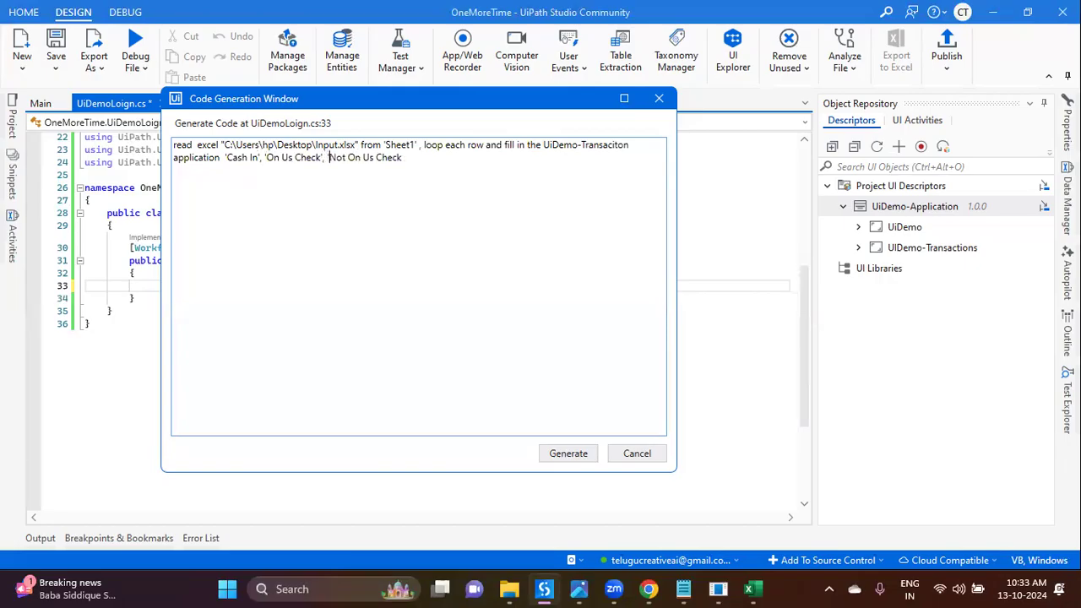
{"action": "type", "text": "fill and accept"}
Step: Generate the code from the finished prompt and run the workflow file
{"action": "left_click", "coordinate": [566, 455]}
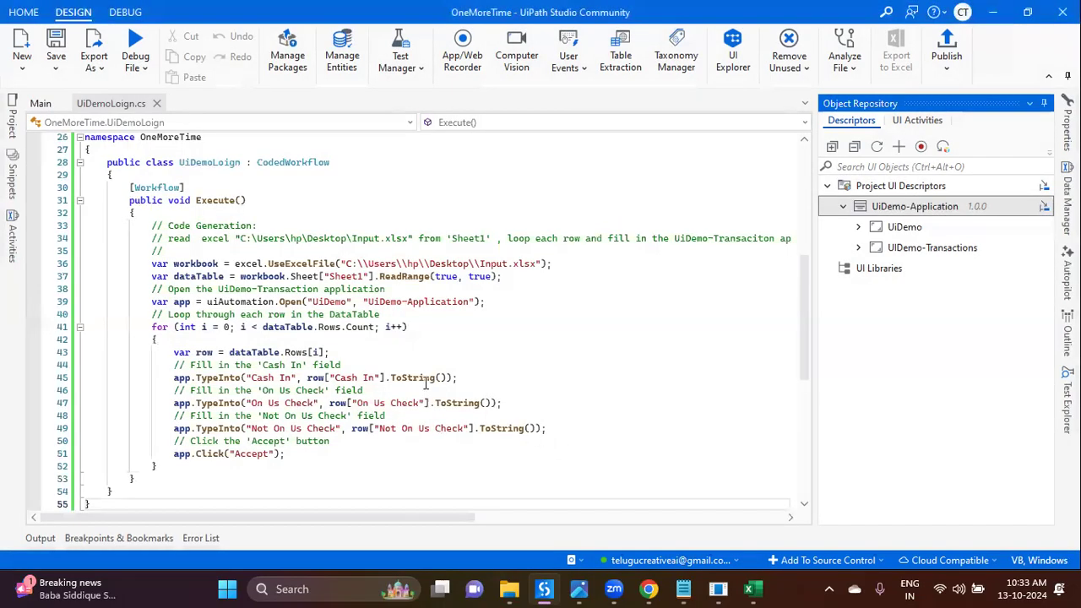
{"action": "left_click", "coordinate": [129, 70]}
{"action": "left_click", "coordinate": [110, 98]}
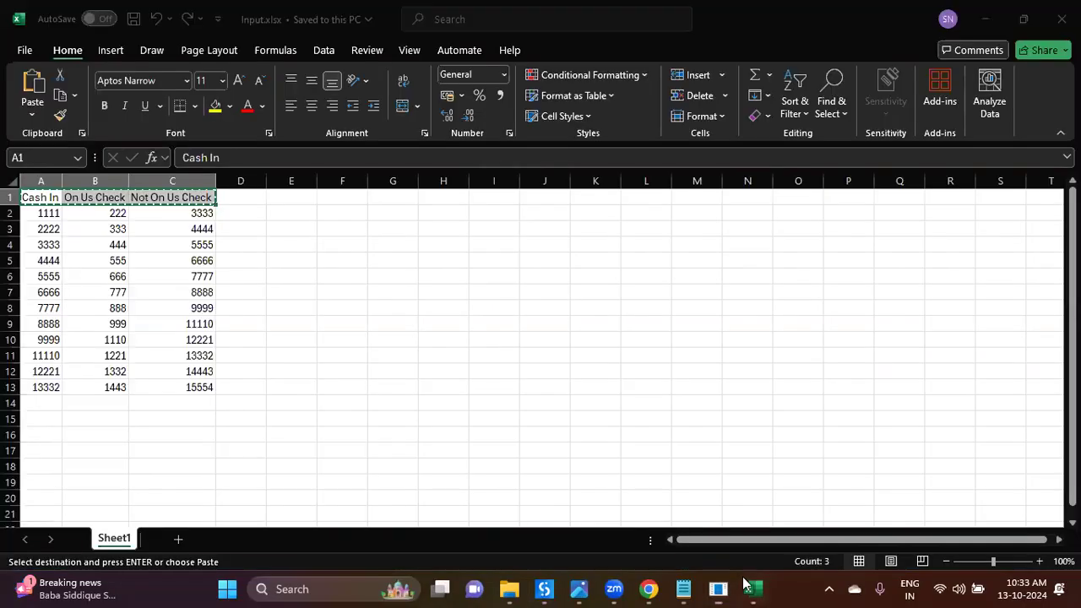
Step: Arrange Input.xlsx and UIDemo side by side so the sheet data is visible
{"action": "left_click", "coordinate": [747, 589]}
{"action": "mouse_move", "coordinate": [720, 588]}
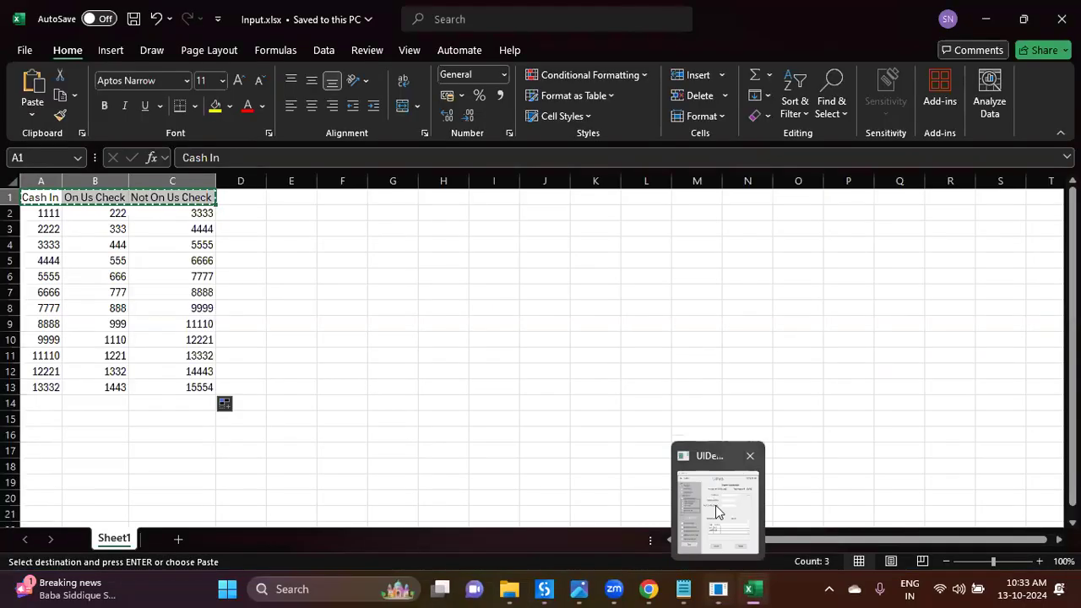
{"action": "left_click", "coordinate": [688, 434]}
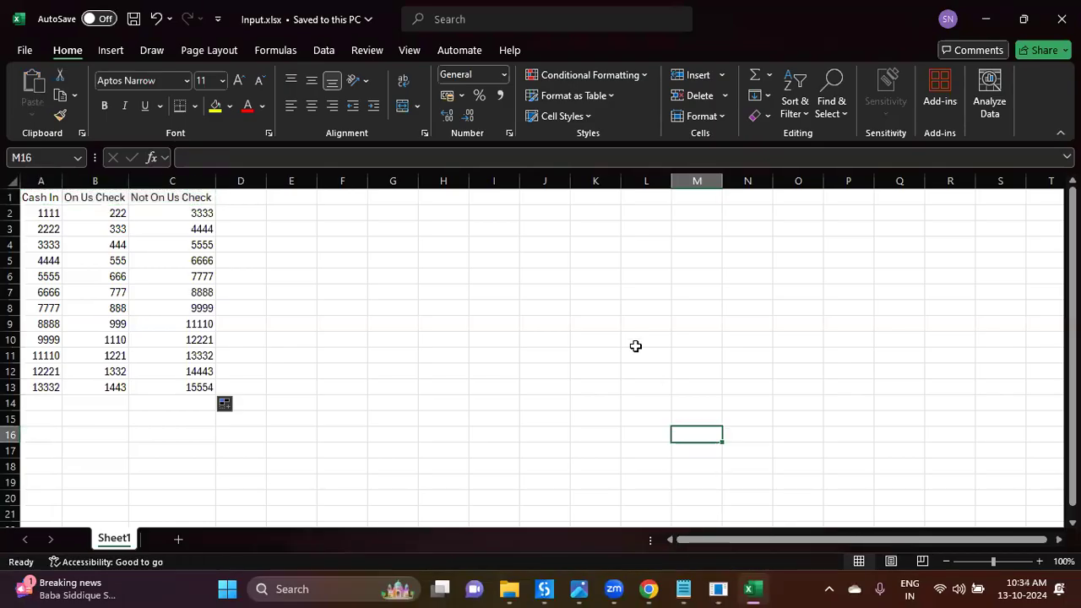
{"action": "left_click", "coordinate": [719, 589]}
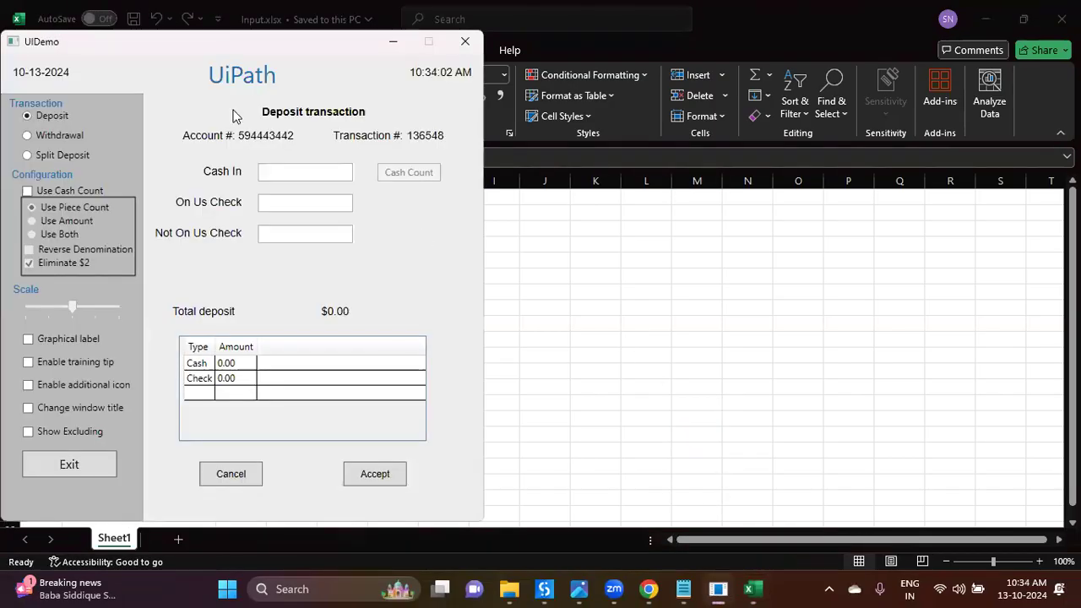
{"action": "left_click_drag", "start_coordinate": [222, 46], "coordinate": [614, 49]}
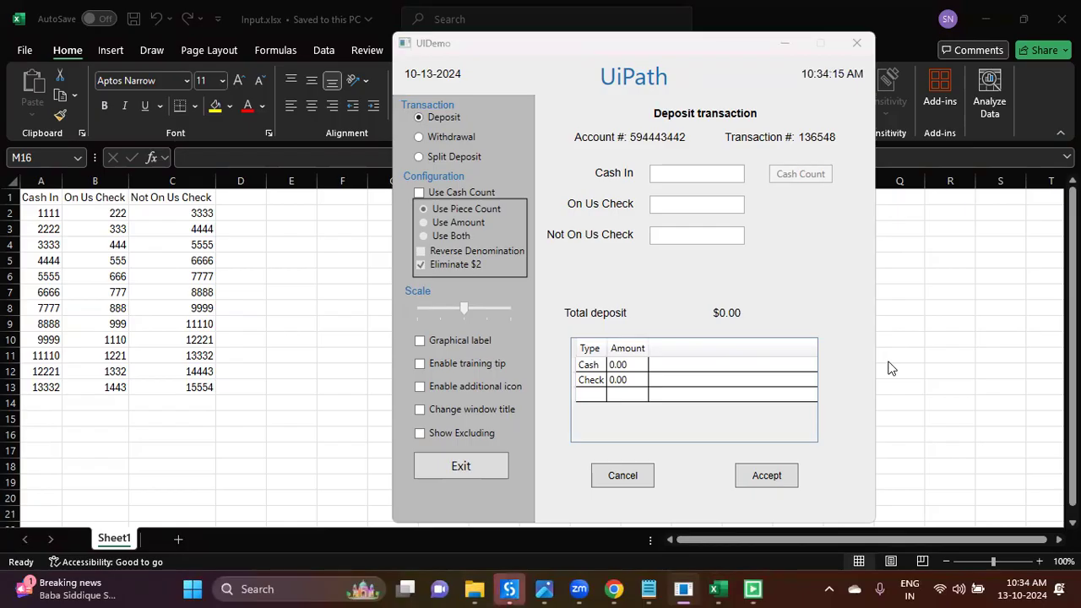
Step: Submit deposits 1111/222/3333, 2222/333/4444 and 3333/444/5555 in UIDemo
{"action": "type", "text": "1111"}
{"action": "key", "text": "Tab"}
{"action": "type", "text": "222"}
{"action": "key", "text": "Tab"}
{"action": "type", "text": "3333"}
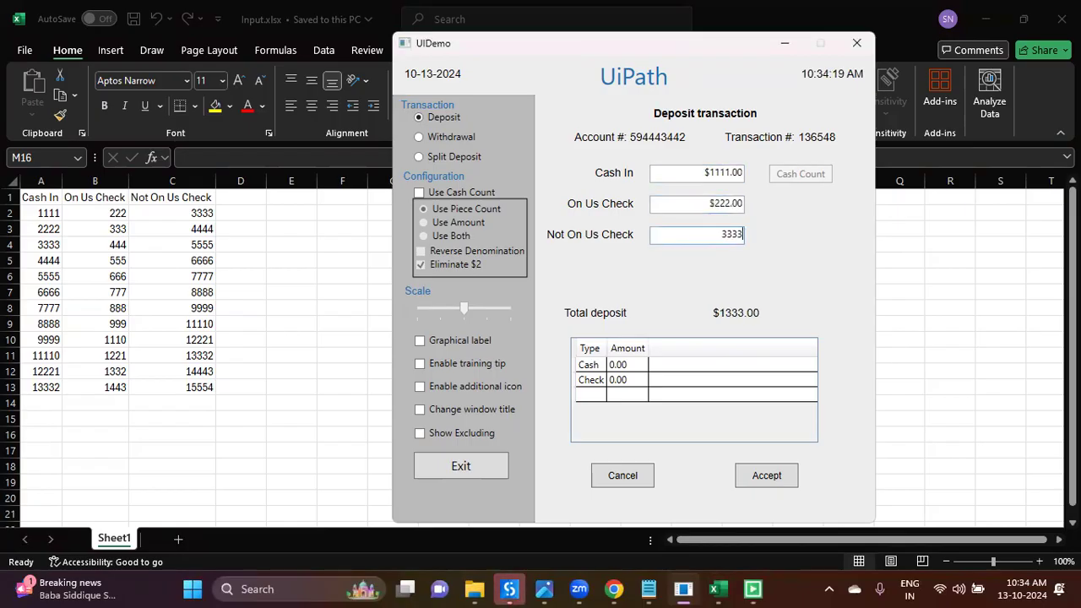
{"action": "left_click", "coordinate": [767, 476]}
{"action": "type", "text": "2222"}
{"action": "key", "text": "Tab"}
{"action": "type", "text": "333"}
{"action": "key", "text": "Tab"}
{"action": "type", "text": "4444"}
{"action": "left_click", "coordinate": [767, 475]}
{"action": "type", "text": "3333"}
{"action": "key", "text": "Tab"}
{"action": "type", "text": "444"}
{"action": "key", "text": "Tab"}
{"action": "type", "text": "5555"}
{"action": "left_click", "coordinate": [767, 476]}
Step: Submit deposits 4444/555/6666, 5555/666/7777 and 6666/777/8888
{"action": "left_click", "coordinate": [698, 174]}
{"action": "type", "text": "4444"}
{"action": "key", "text": "Tab"}
{"action": "type", "text": "555"}
{"action": "key", "text": "Tab"}
{"action": "type", "text": "6666"}
{"action": "left_click", "coordinate": [767, 478]}
{"action": "left_click", "coordinate": [698, 174]}
{"action": "type", "text": "5555"}
{"action": "key", "text": "Tab"}
{"action": "type", "text": "666"}
{"action": "key", "text": "Tab"}
{"action": "type", "text": "7777"}
{"action": "left_click", "coordinate": [767, 478]}
{"action": "left_click", "coordinate": [698, 173]}
{"action": "type", "text": "6666"}
{"action": "key", "text": "Tab"}
{"action": "type", "text": "777"}
{"action": "key", "text": "Tab"}
{"action": "type", "text": "8888"}
{"action": "key", "text": "Tab"}
{"action": "left_click", "coordinate": [768, 478]}
Step: Submit deposits 7777/888/9999, 8888/999/11110 and 9999/1110/12221
{"action": "left_click", "coordinate": [698, 173]}
{"action": "type", "text": "7777"}
{"action": "key", "text": "Tab"}
{"action": "type", "text": "888"}
{"action": "key", "text": "Tab"}
{"action": "type", "text": "9999"}
{"action": "key", "text": "Tab"}
{"action": "left_click", "coordinate": [767, 479]}
{"action": "left_click", "coordinate": [698, 173]}
{"action": "type", "text": "8888"}
{"action": "key", "text": "Tab"}
{"action": "type", "text": "999"}
{"action": "key", "text": "Tab"}
{"action": "type", "text": "11110"}
{"action": "left_click", "coordinate": [767, 478]}
{"action": "left_click", "coordinate": [698, 173]}
{"action": "type", "text": "9999"}
{"action": "key", "text": "Tab"}
{"action": "type", "text": "1110"}
{"action": "key", "text": "Tab"}
{"action": "type", "text": "12221"}
{"action": "left_click", "coordinate": [767, 478]}
Step: Submit deposits 11110/1221/13332, 12221/1332/14443 and 13332/1443/15554
{"action": "left_click", "coordinate": [698, 173]}
{"action": "type", "text": "11110"}
{"action": "key", "text": "Tab"}
{"action": "type", "text": "1221"}
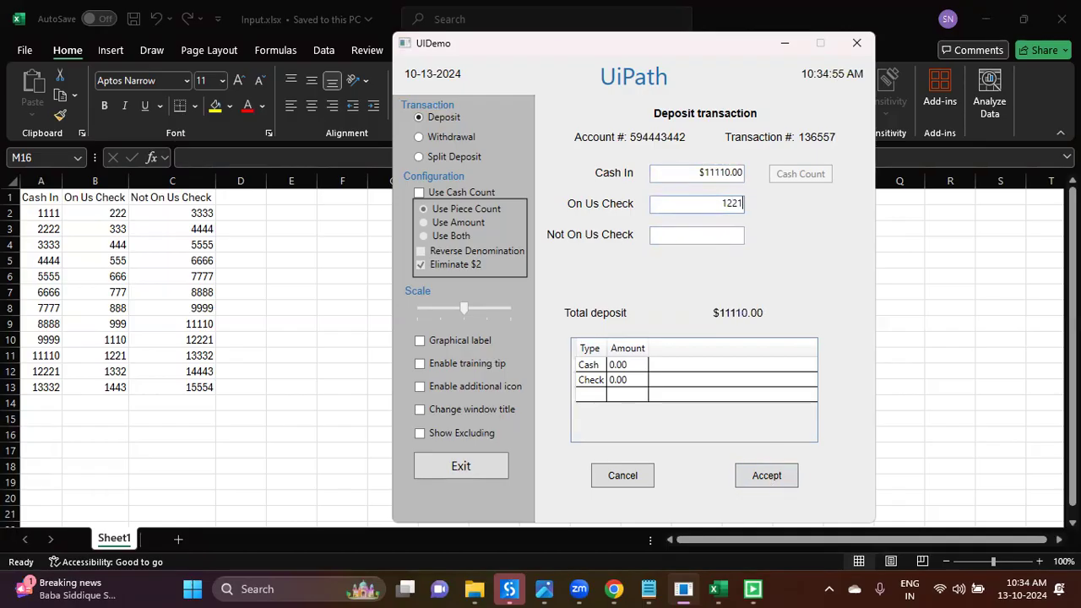
{"action": "key", "text": "Tab"}
{"action": "type", "text": "13332"}
{"action": "left_click", "coordinate": [767, 475]}
{"action": "left_click", "coordinate": [698, 173]}
{"action": "type", "text": "12221"}
{"action": "left_click", "coordinate": [698, 204]}
{"action": "type", "text": "1332"}
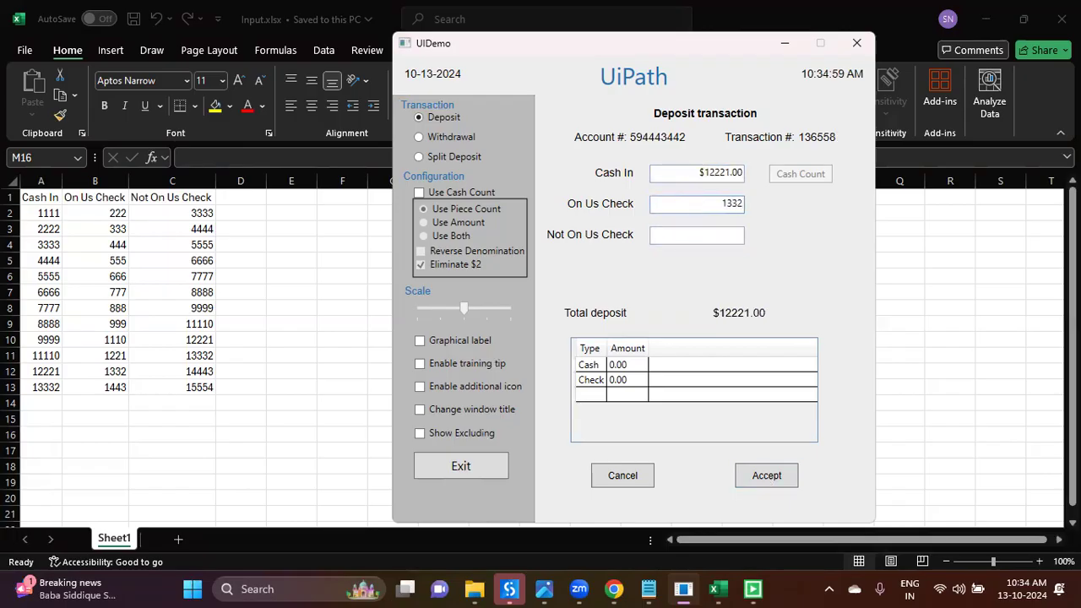
{"action": "key", "text": "Tab"}
{"action": "type", "text": "14443"}
{"action": "left_click", "coordinate": [767, 475]}
{"action": "left_click", "coordinate": [698, 173]}
{"action": "type", "text": "13332"}
{"action": "left_click", "coordinate": [698, 204]}
{"action": "type", "text": "1443"}
{"action": "key", "text": "Tab"}
{"action": "type", "text": "15554"}
{"action": "left_click", "coordinate": [767, 476]}
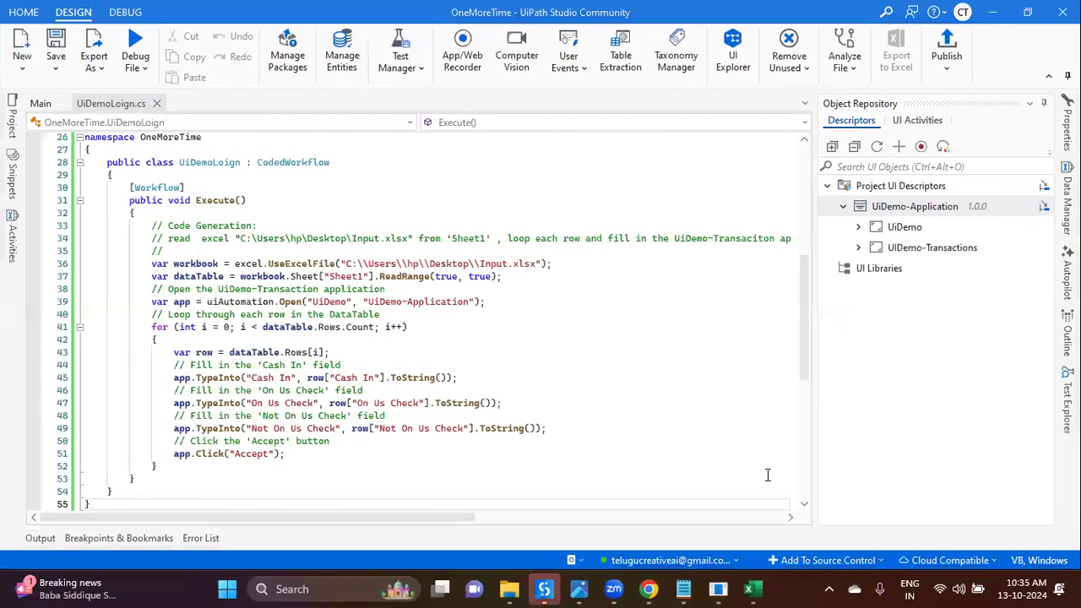
Step: Expand the UiDemo screen's descriptors in Object Repository and select On Us Check
{"action": "left_click", "coordinate": [858, 247]}
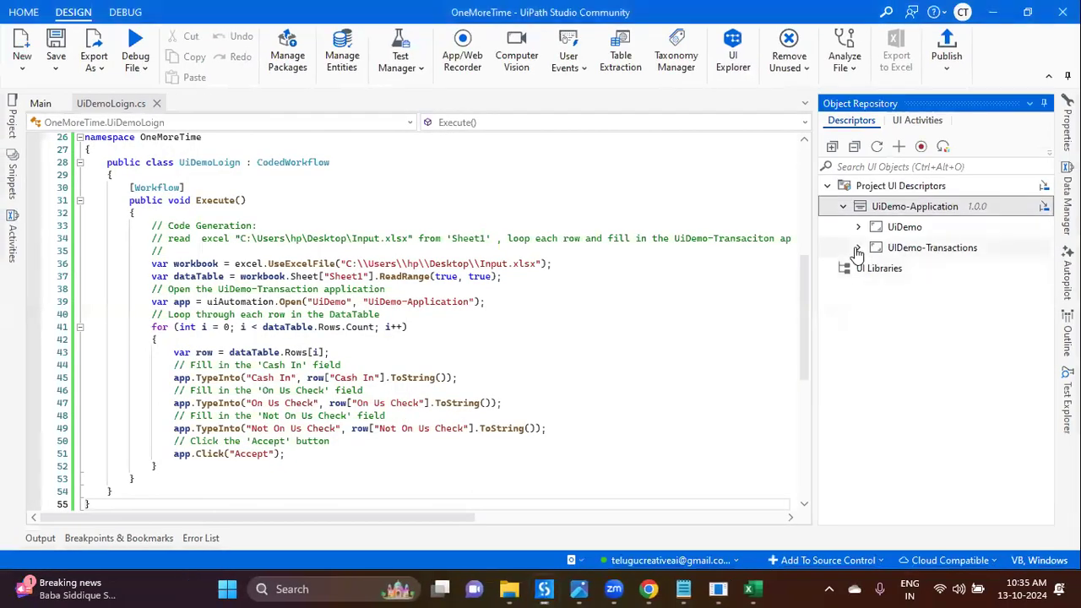
{"action": "left_click", "coordinate": [858, 247]}
{"action": "left_click", "coordinate": [858, 226]}
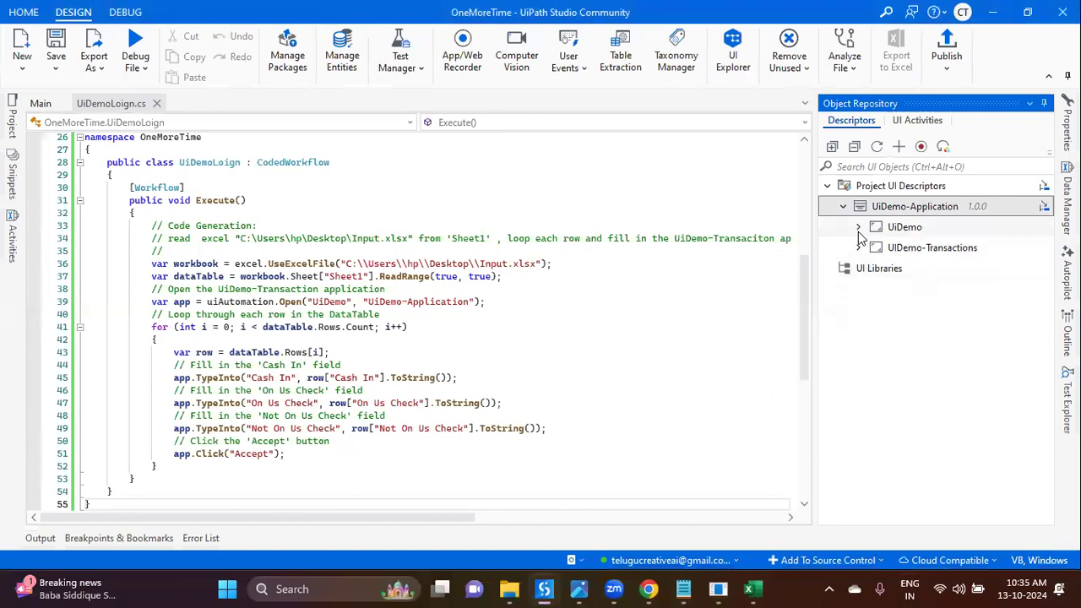
{"action": "scroll", "coordinate": [925, 321], "scroll_direction": "down", "scroll_amount": 2}
{"action": "scroll", "coordinate": [925, 321], "scroll_direction": "down", "scroll_amount": 4}
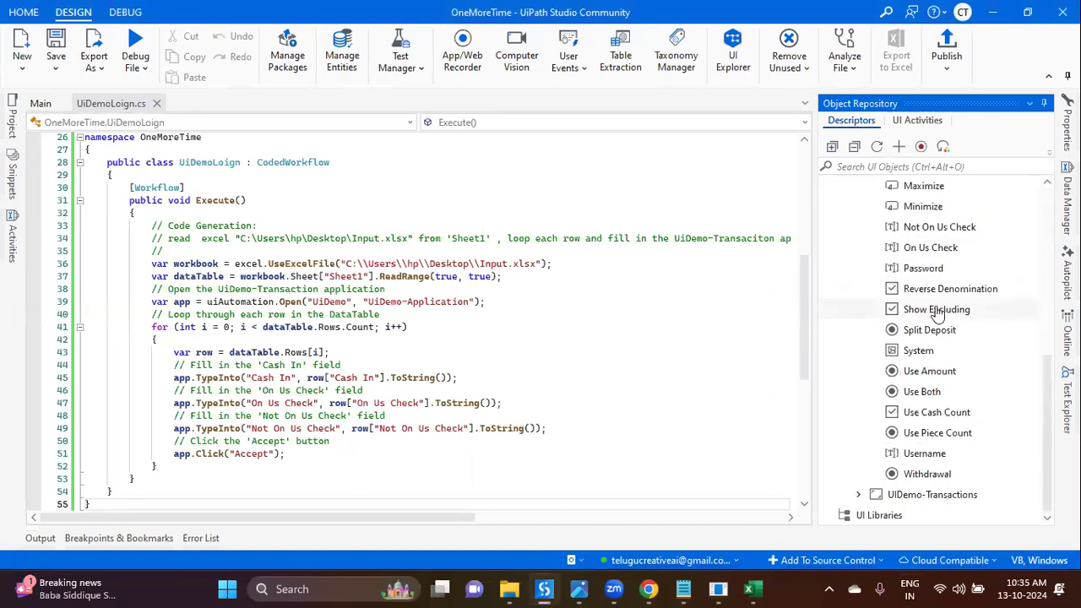
{"action": "left_click", "coordinate": [967, 249]}
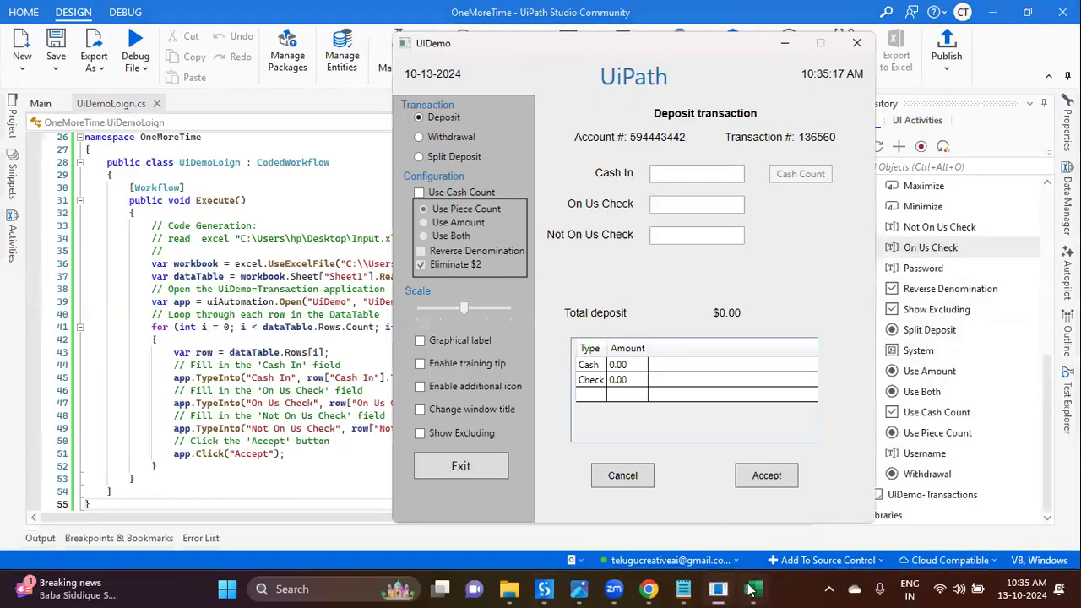
Step: Check the Not On Us Check header in Input.xlsx, then return to the code and Notepad list
{"action": "left_click", "coordinate": [751, 589]}
{"action": "left_click", "coordinate": [166, 201]}
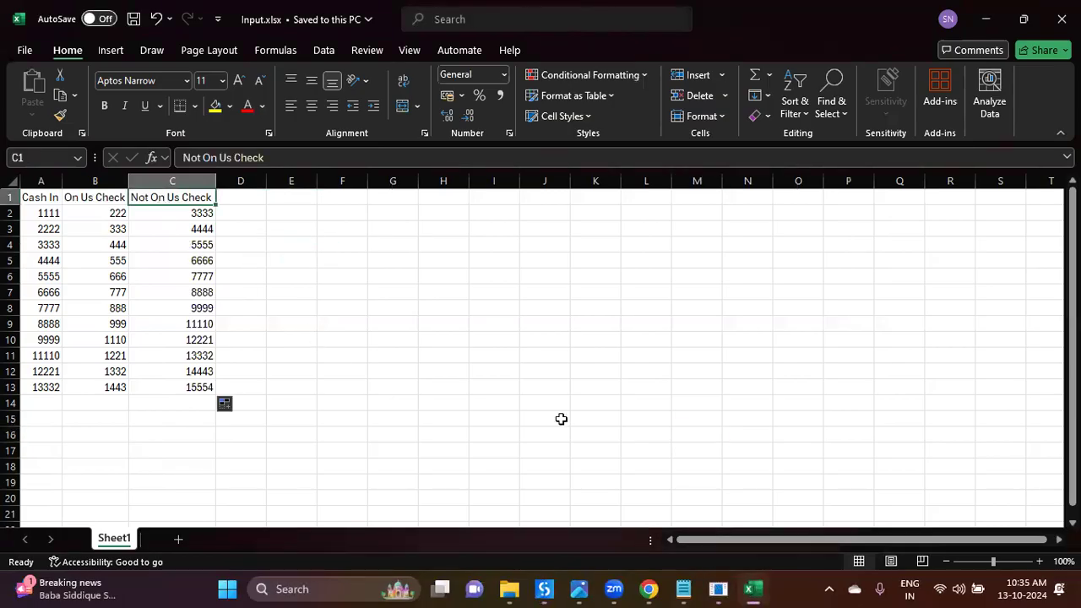
{"action": "left_click", "coordinate": [747, 418]}
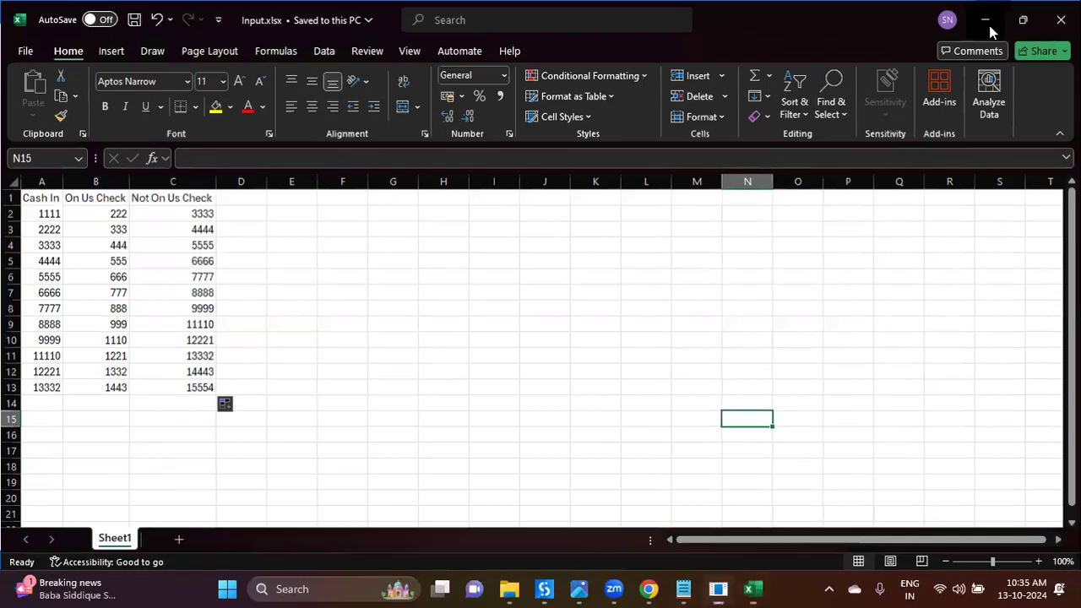
{"action": "key", "text": "alt+Tab"}
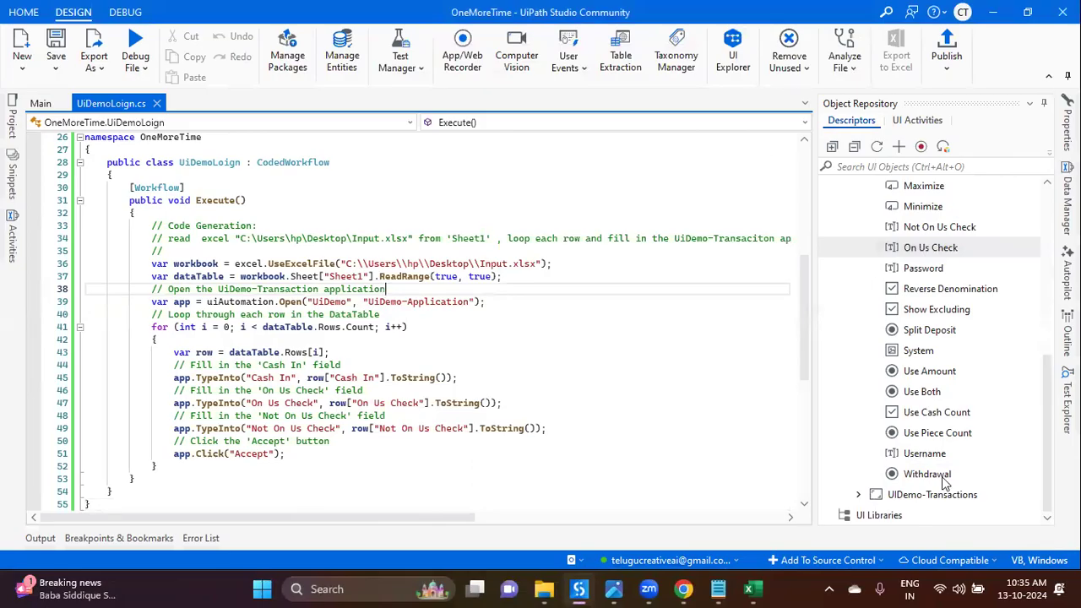
{"action": "left_click", "coordinate": [573, 429]}
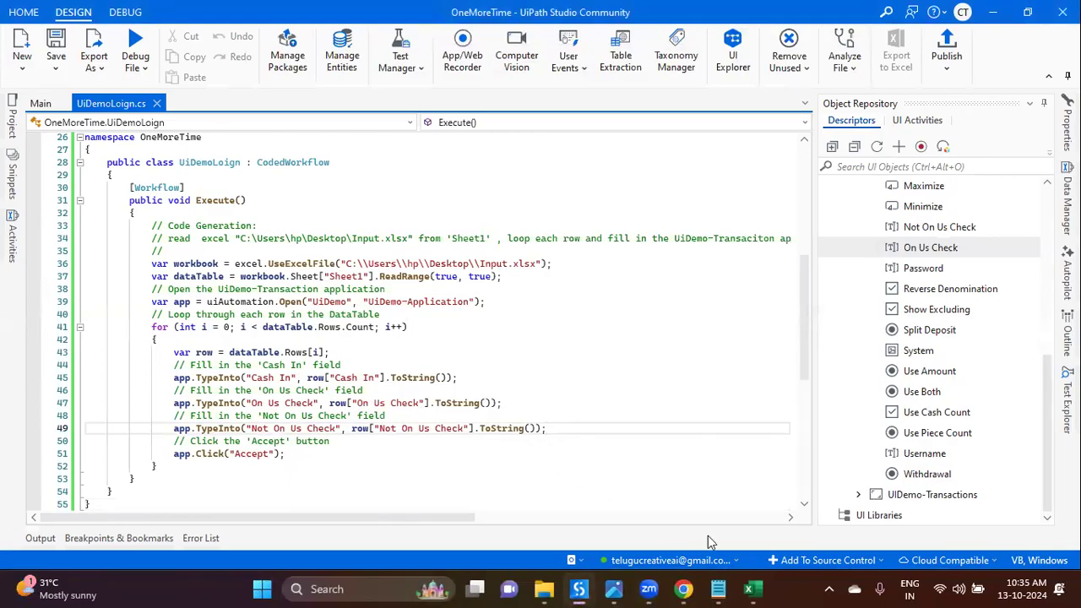
{"action": "left_click", "coordinate": [718, 589]}
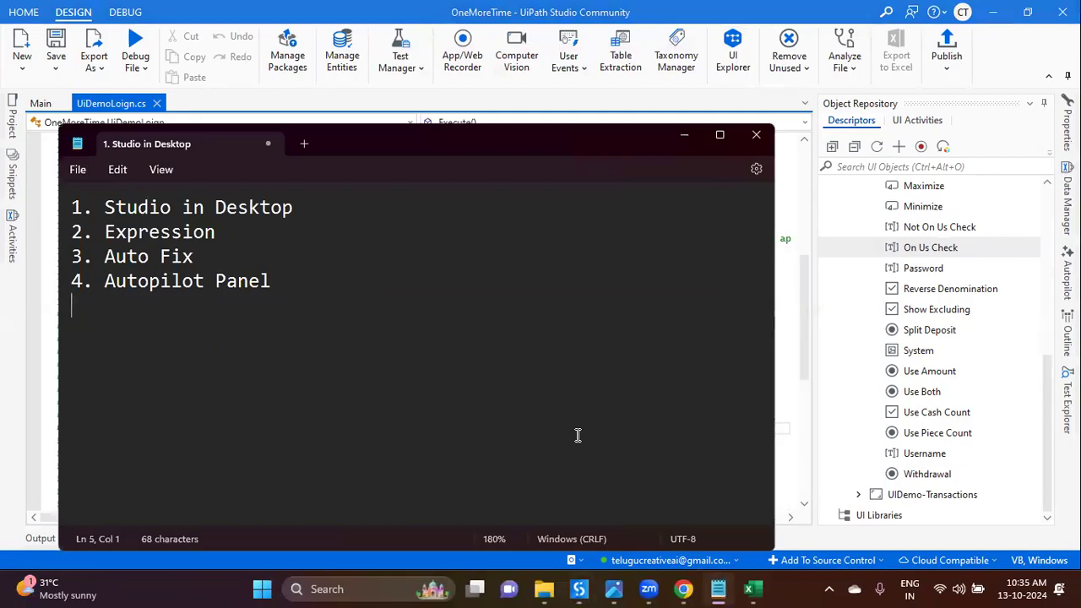
Step: Add '5. Coded Workflow' as a new line ending the Notepad topic list
{"action": "type", "text": "5. "}
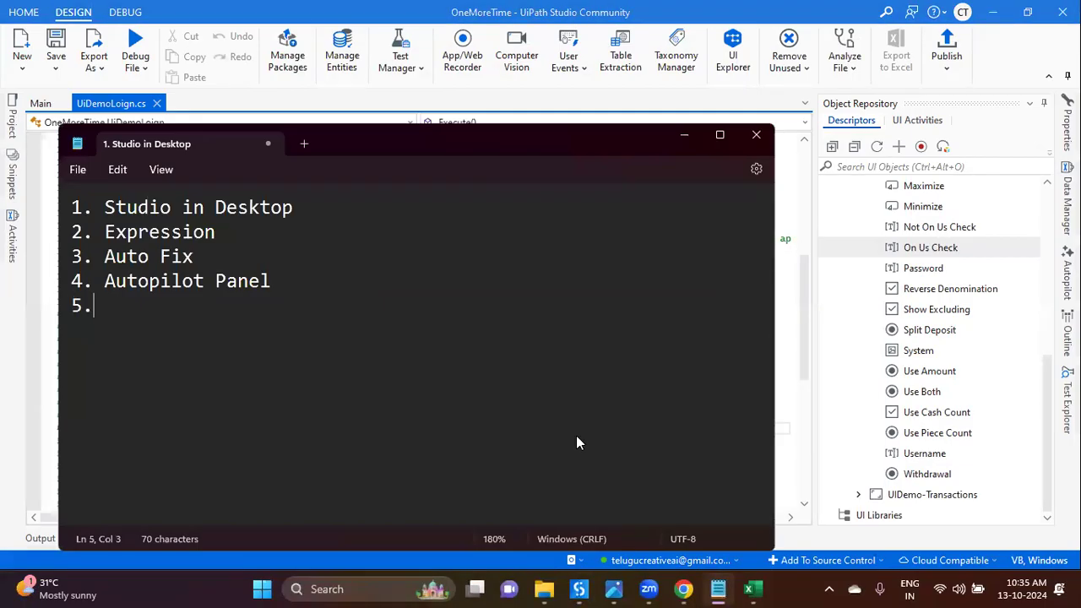
{"action": "type", "text": "Coded"}
{"action": "key", "text": "BackSpace"}
{"action": "type", "text": "ed Workflow"}
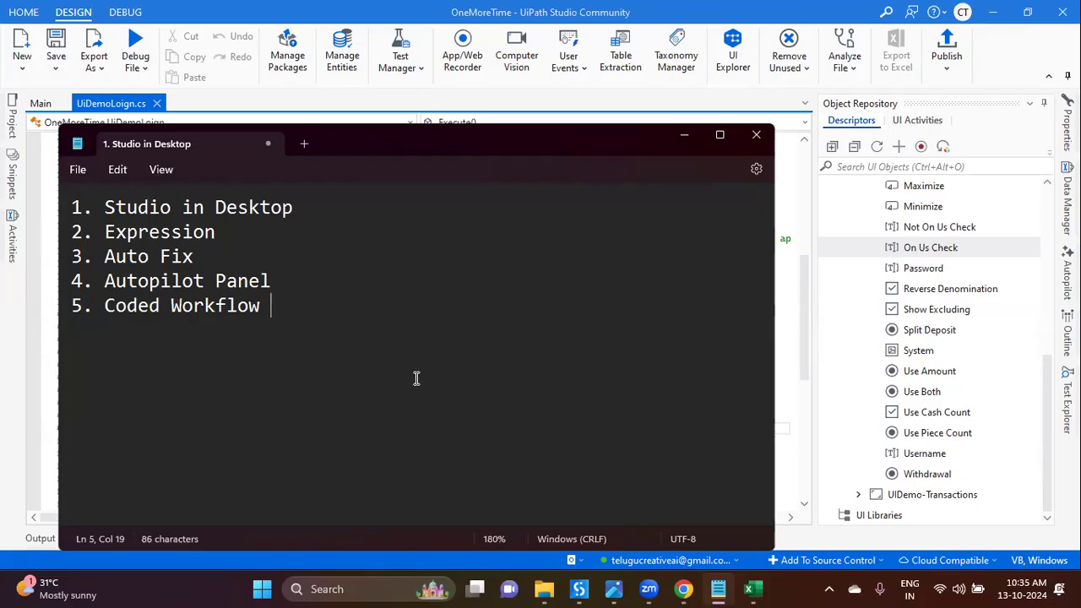
{"action": "key", "text": "BackSpace"}
{"action": "key", "text": "Return"}
Step: Change the Accept call on line 51 from Click to Clicked
{"action": "left_click", "coordinate": [684, 137]}
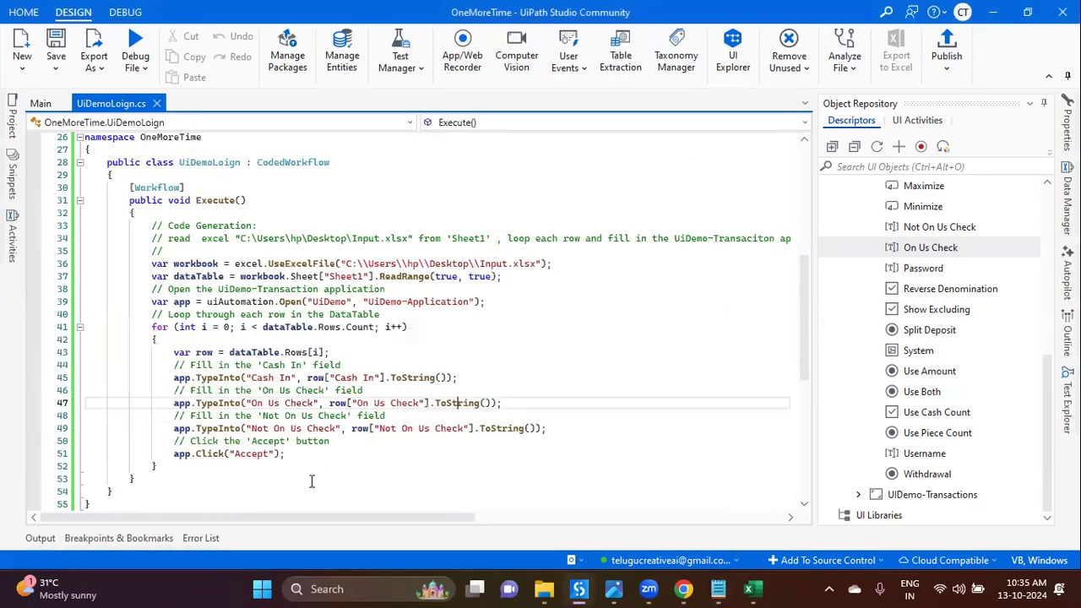
{"action": "double_click", "coordinate": [213, 454]}
{"action": "left_click", "coordinate": [224, 454]}
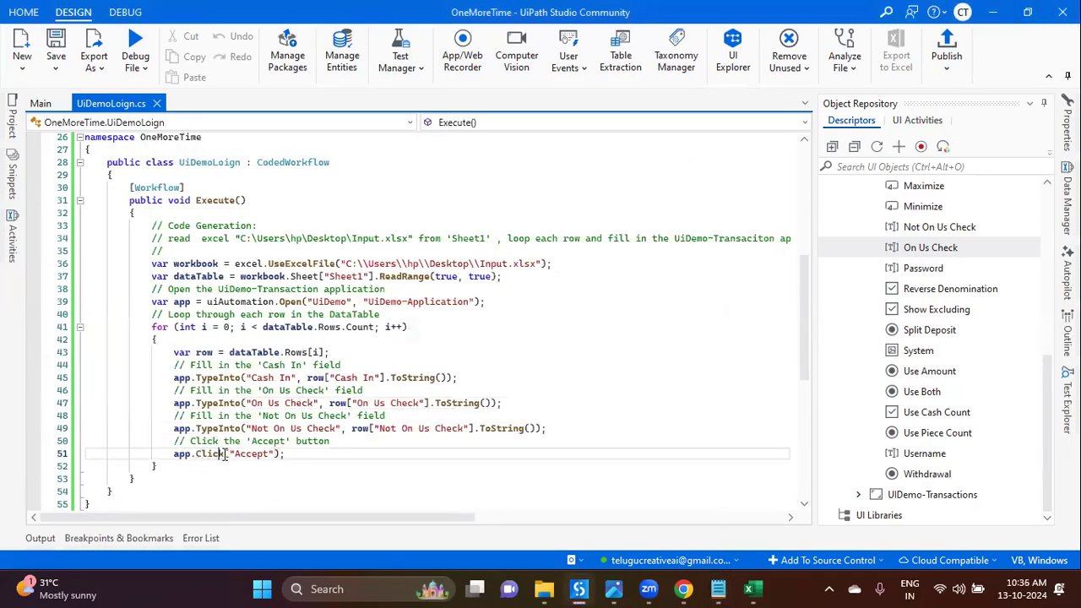
{"action": "type", "text": "ed"}
{"action": "left_click", "coordinate": [297, 478]}
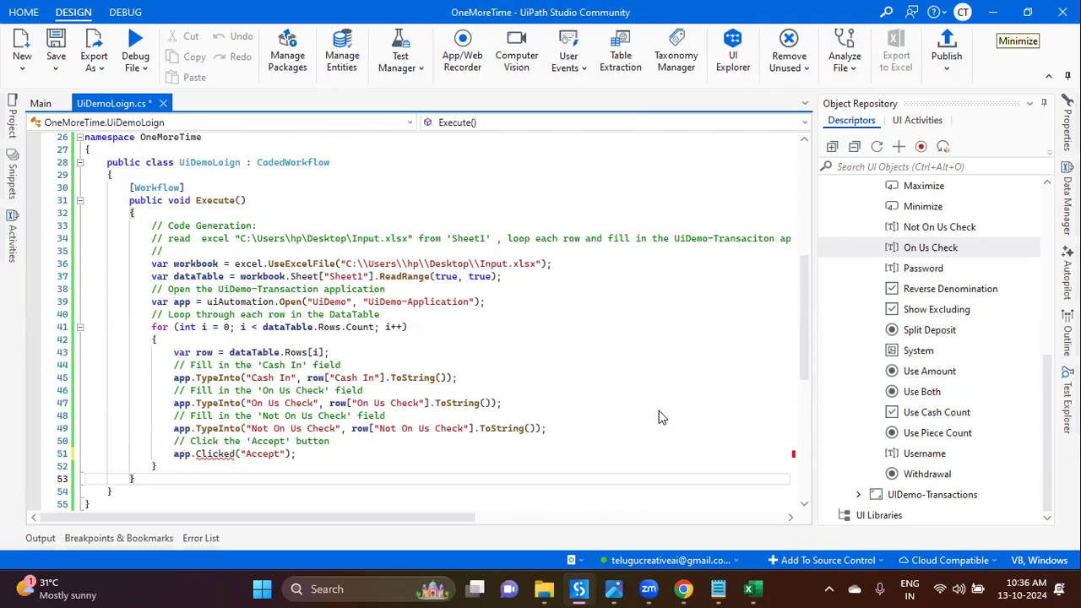
Step: Try running the file, cancel compiling, and inspect the CS1061 error on Clicked
{"action": "left_click", "coordinate": [316, 391]}
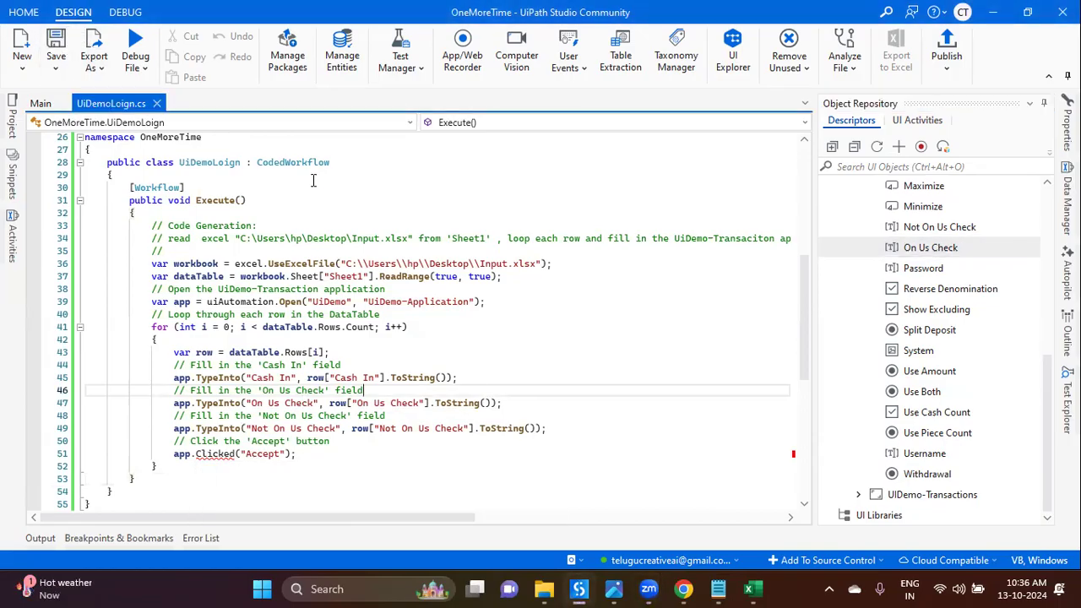
{"action": "left_click", "coordinate": [142, 67]}
{"action": "left_click", "coordinate": [111, 97]}
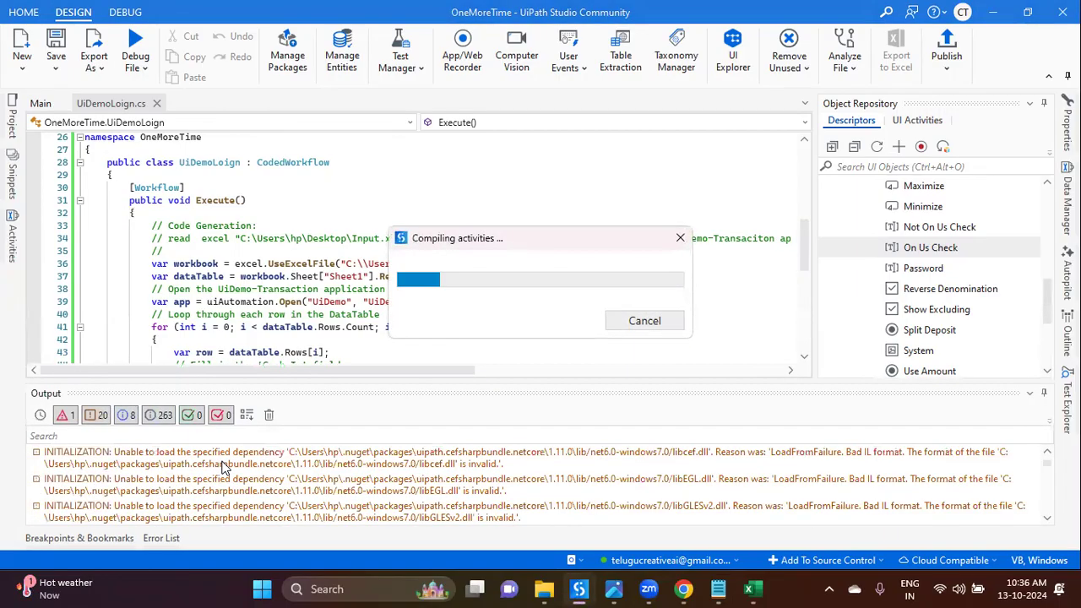
{"action": "left_click", "coordinate": [645, 321]}
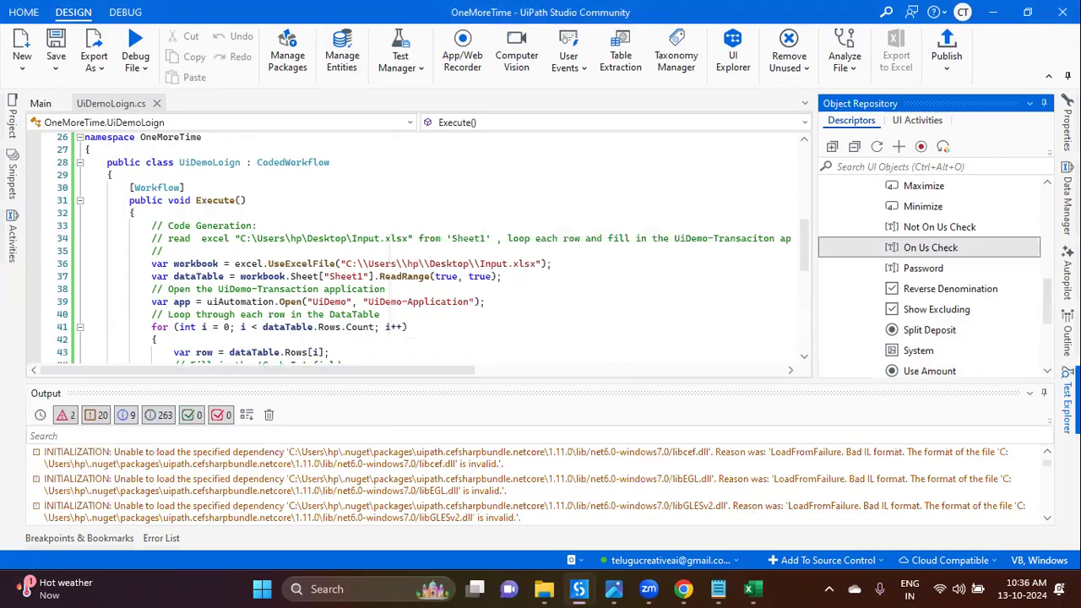
{"action": "left_click", "coordinate": [218, 455]}
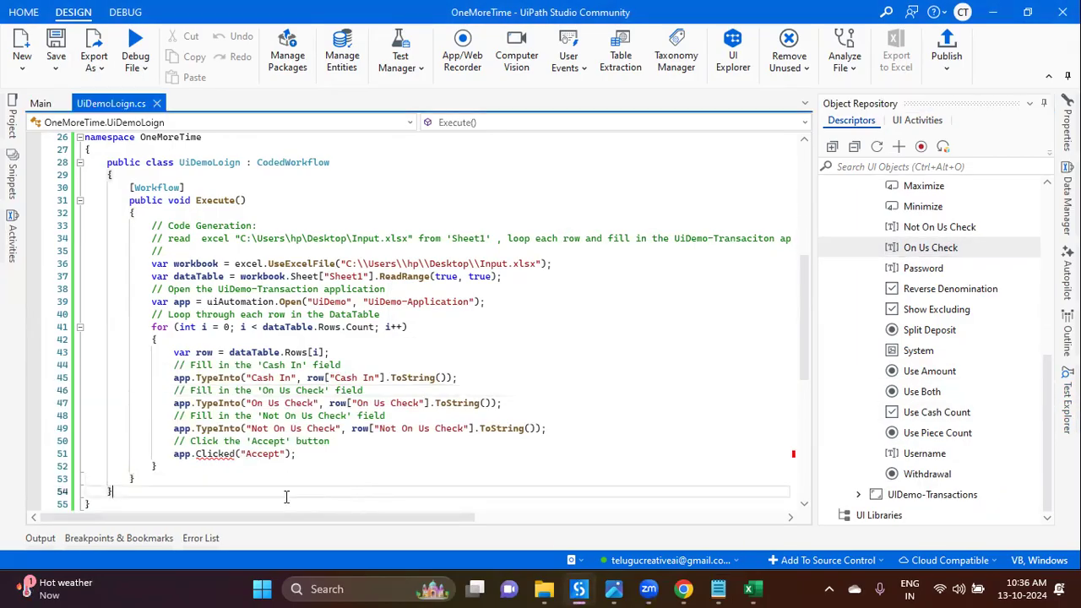
{"action": "mouse_move", "coordinate": [218, 455]}
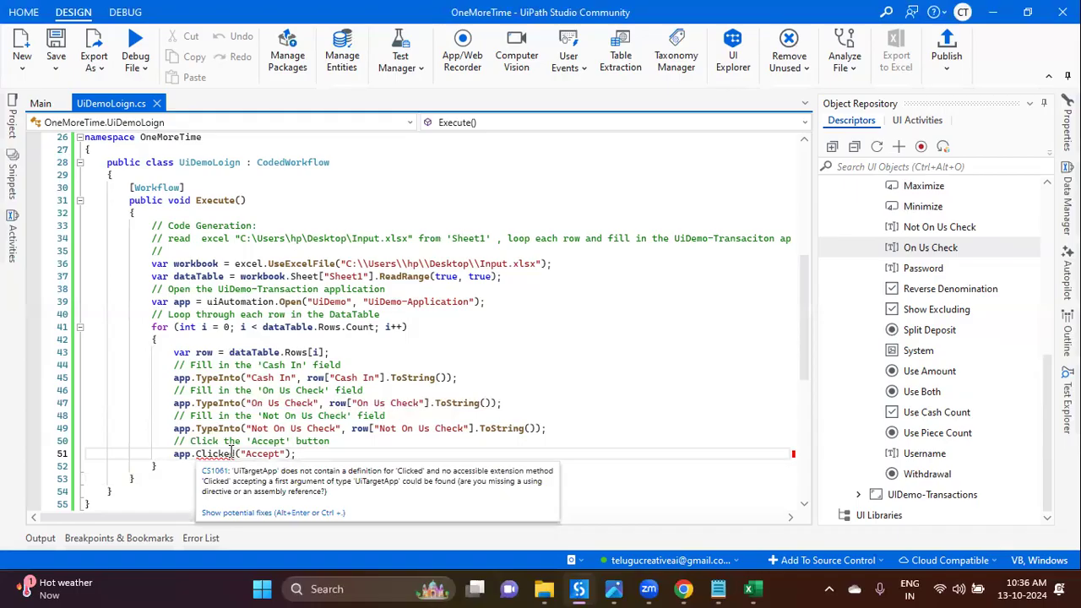
Step: Retype the Clicked call on line 51, leaving a misspelled 'clica' call
{"action": "scroll", "coordinate": [233, 454], "scroll_direction": "up", "scroll_amount": 2, "text": "ctrl"}
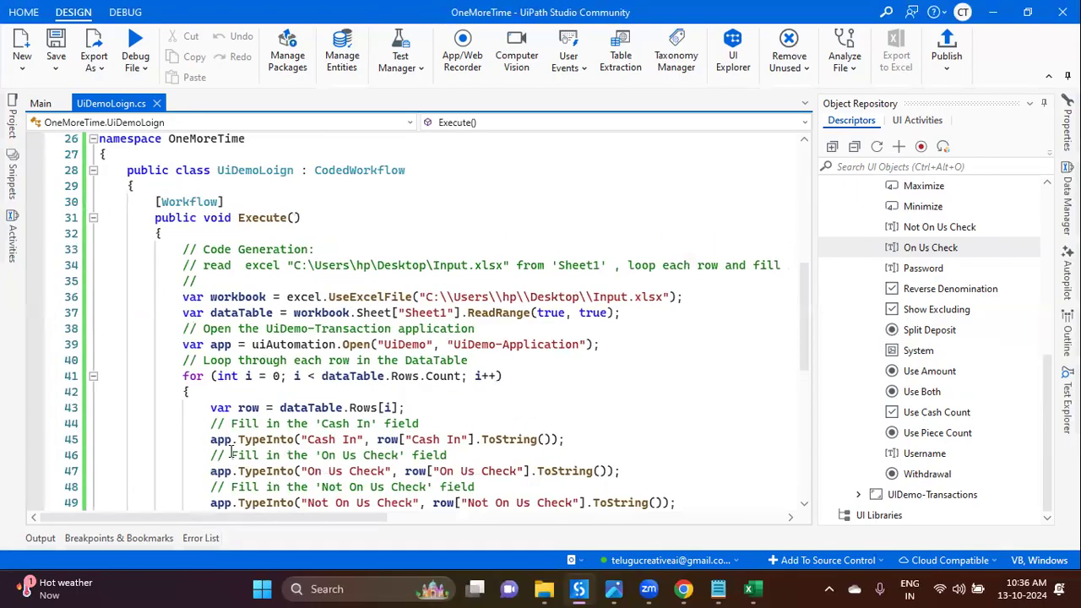
{"action": "scroll", "coordinate": [245, 427], "scroll_direction": "down", "scroll_amount": 4}
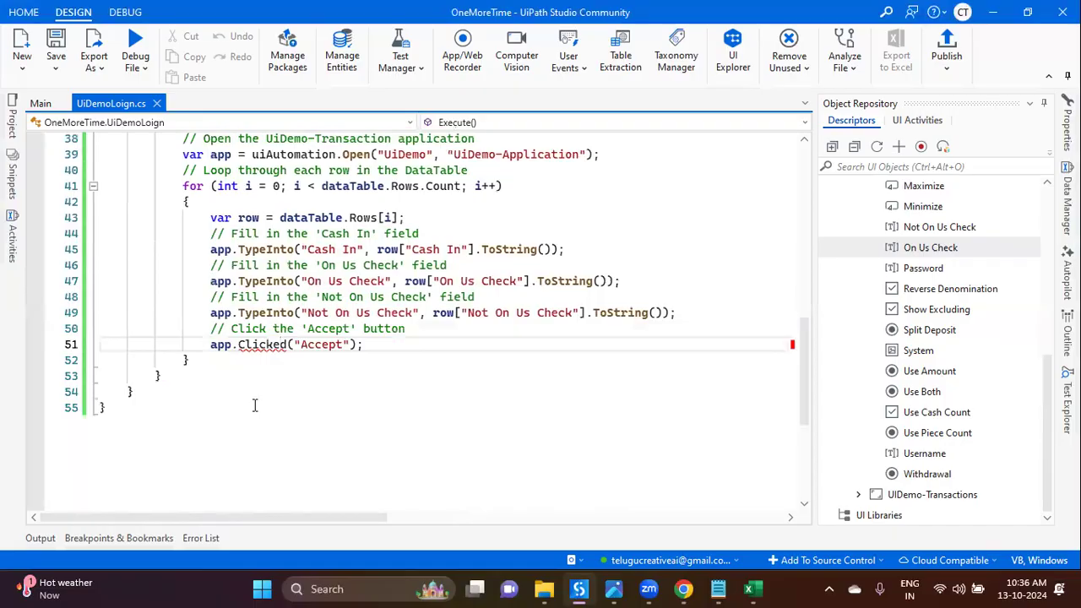
{"action": "double_click", "coordinate": [270, 346]}
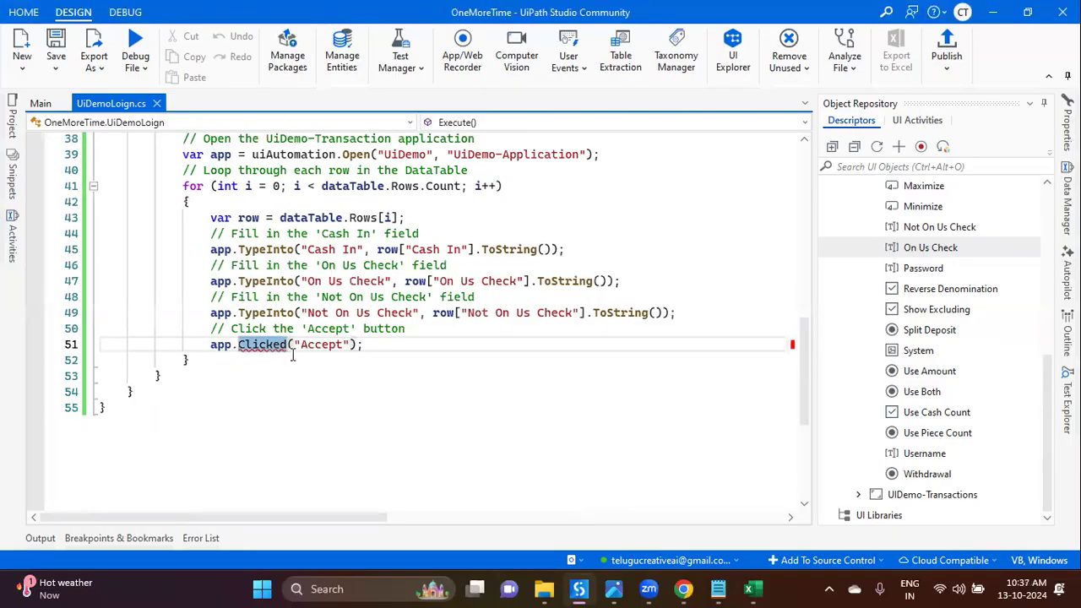
{"action": "type", "text": "click"}
{"action": "key", "text": "BackSpace"}
{"action": "left_click", "coordinate": [287, 361]}
{"action": "left_click", "coordinate": [261, 345]}
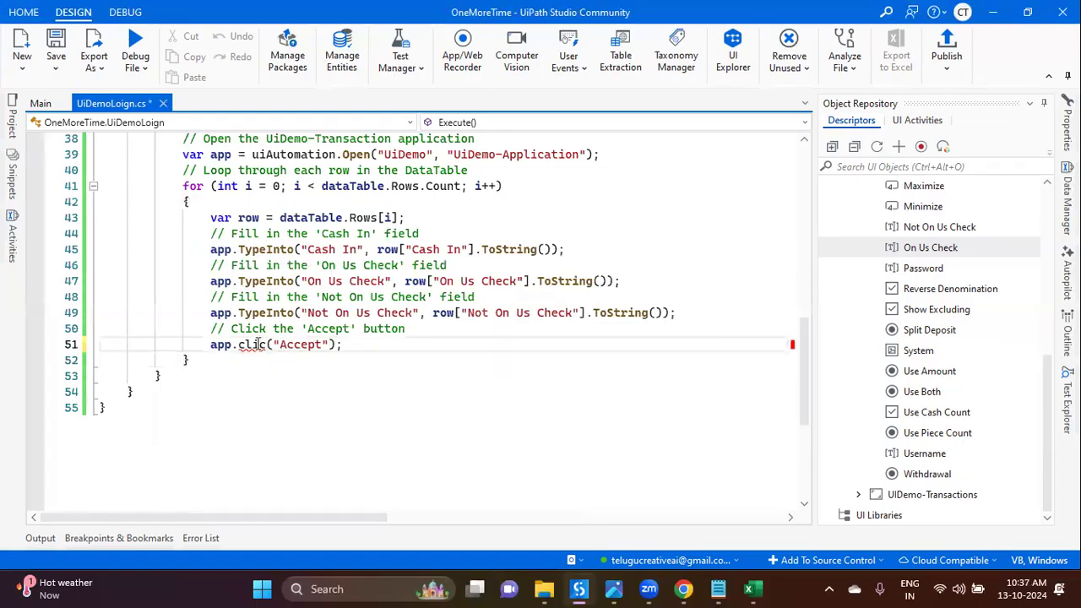
{"action": "mouse_move", "coordinate": [258, 345]}
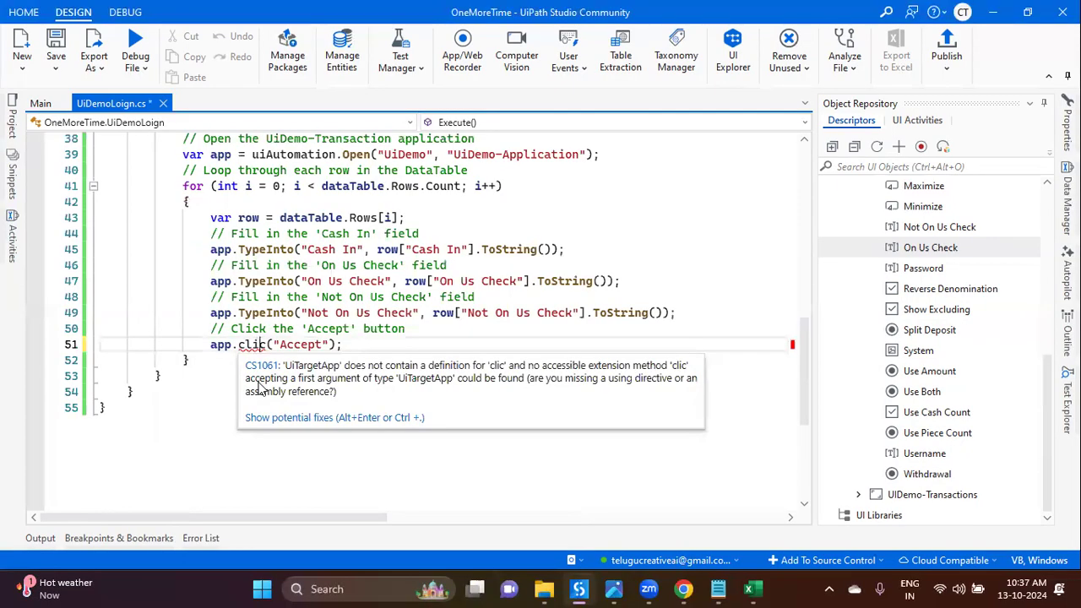
{"action": "type", "text": "a"}
{"action": "left_click", "coordinate": [255, 486]}
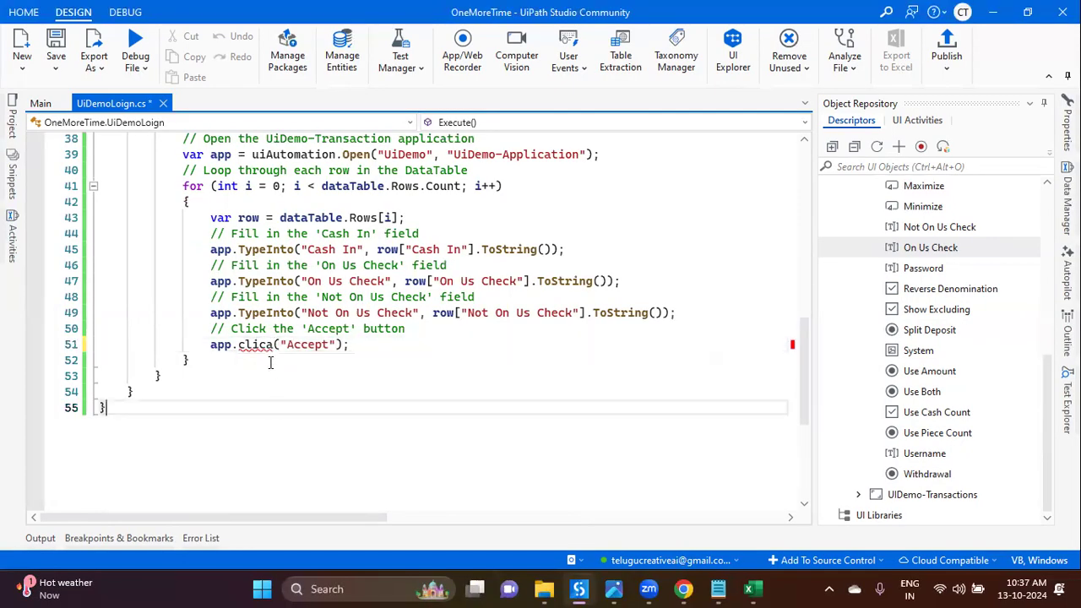
Step: Apply the Ctrl+. quick fix to change clica back to Click
{"action": "left_click", "coordinate": [260, 344]}
{"action": "mouse_move", "coordinate": [259, 345]}
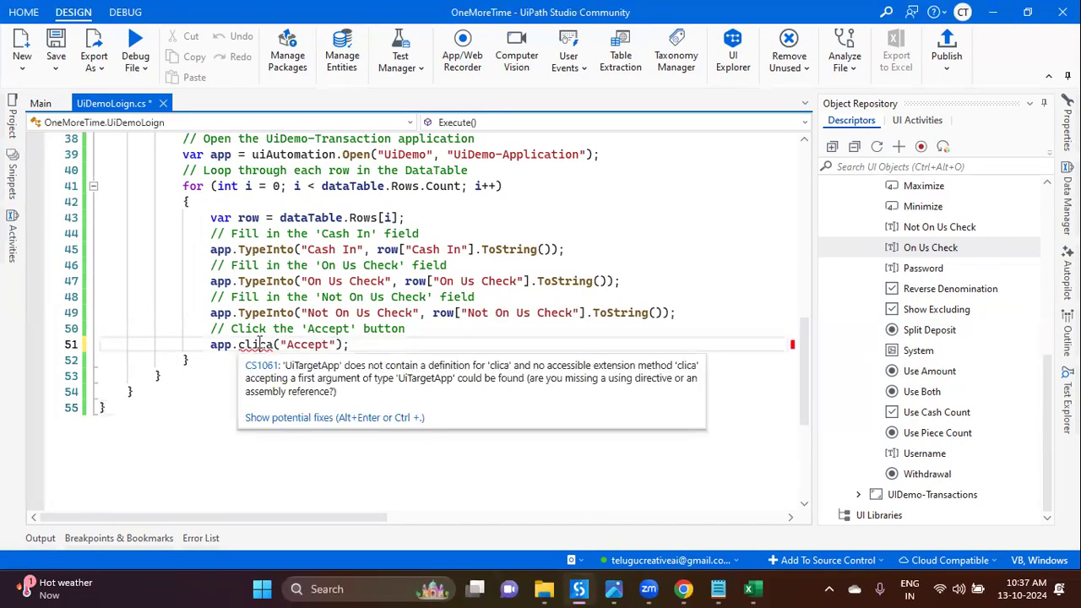
{"action": "key", "text": "ctrl+period"}
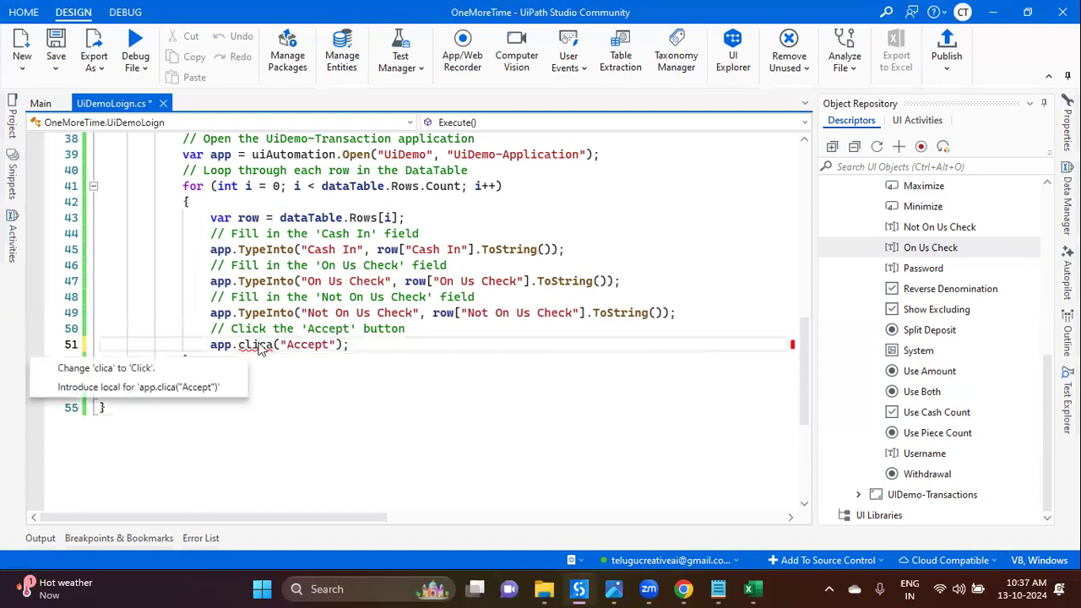
{"action": "left_click", "coordinate": [140, 371]}
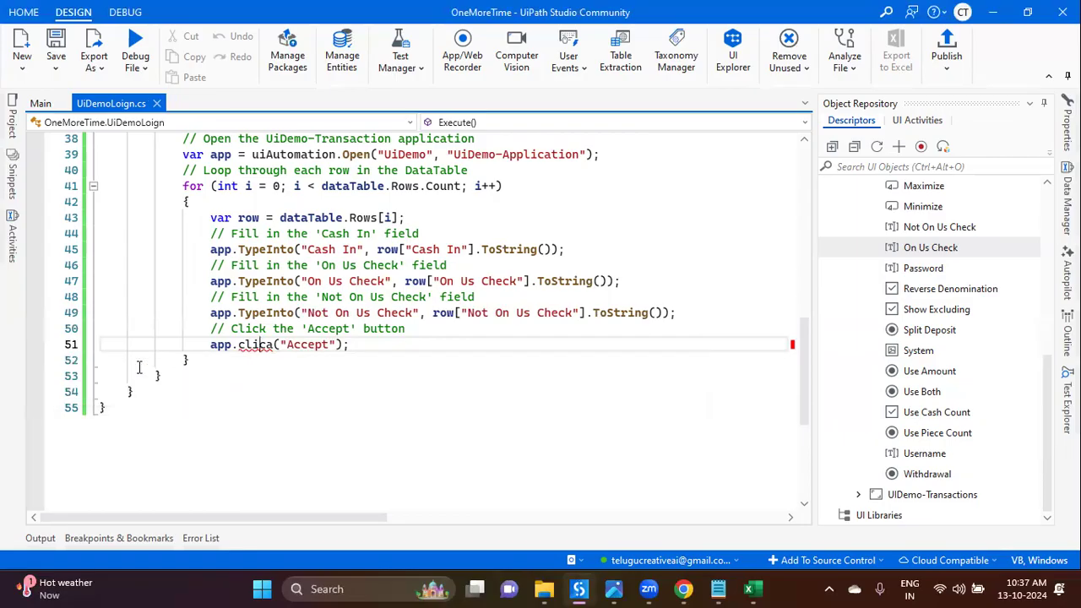
{"action": "left_click", "coordinate": [345, 418]}
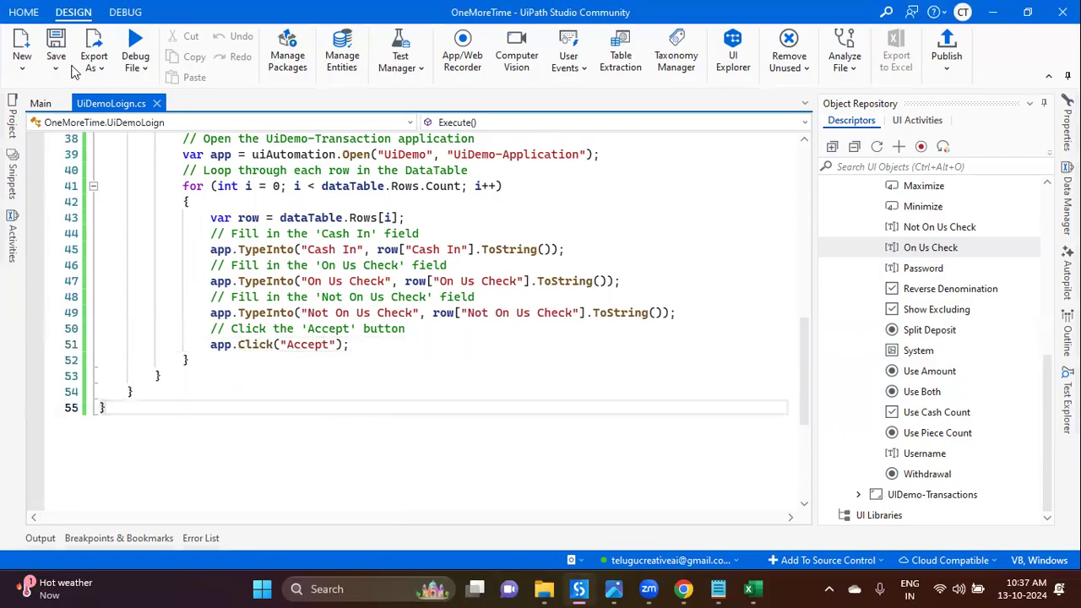
{"action": "left_click", "coordinate": [259, 345]}
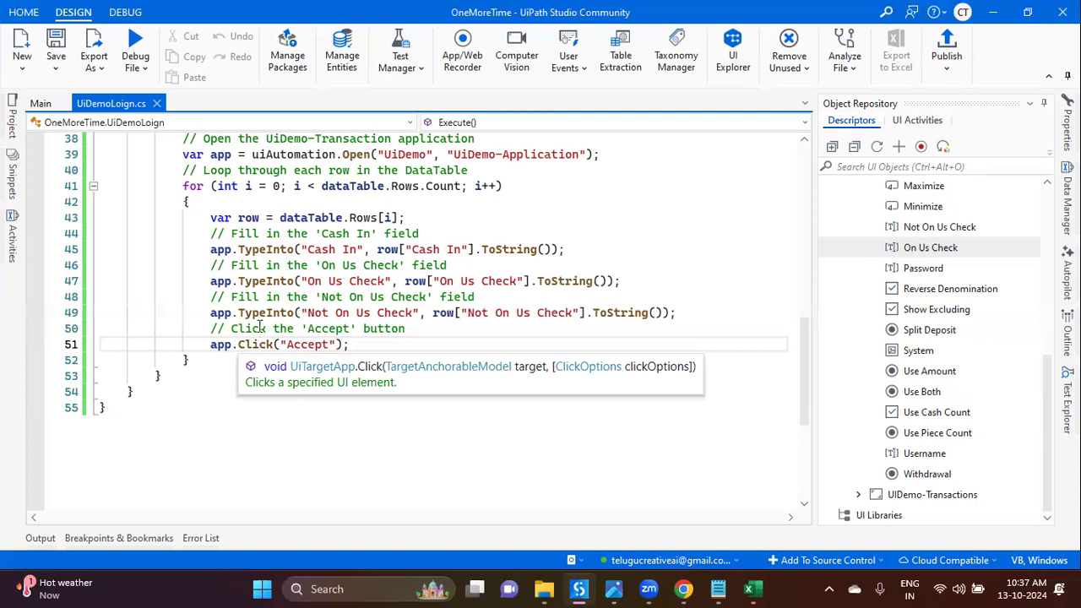
Step: Close the UiDemoLogin.cs code file to return to Main
{"action": "scroll", "coordinate": [260, 337], "scroll_direction": "up", "scroll_amount": 12}
{"action": "scroll", "coordinate": [259, 317], "scroll_direction": "down", "scroll_amount": 11}
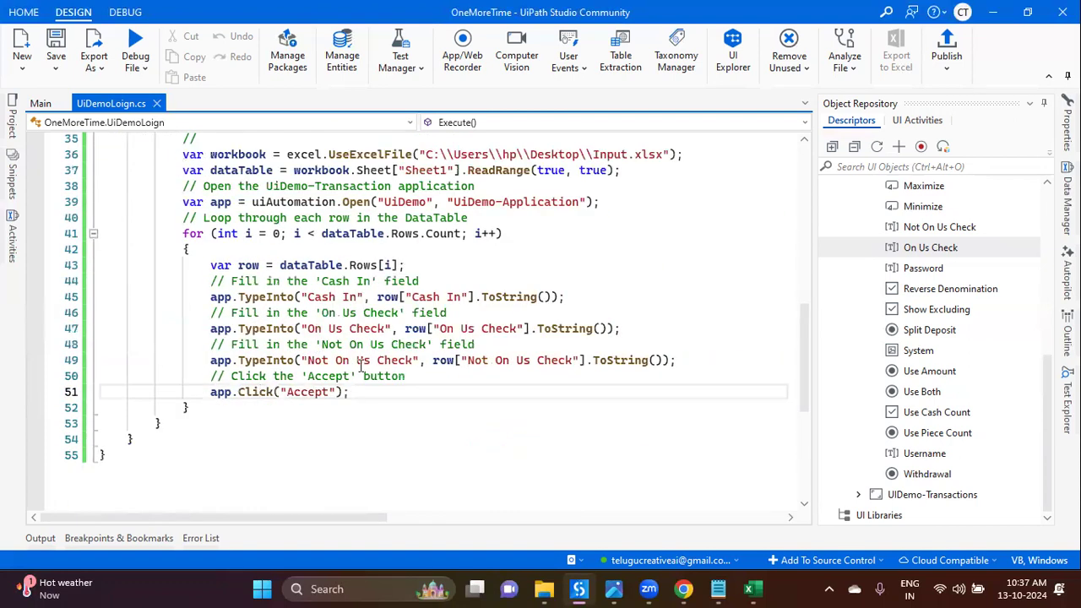
{"action": "left_click", "coordinate": [156, 103]}
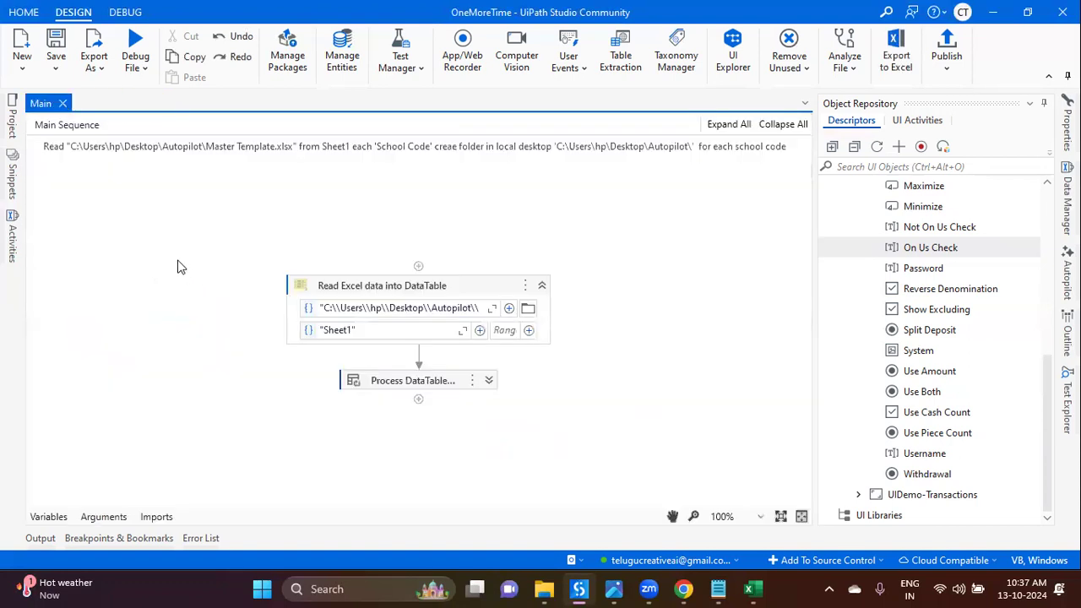
Step: Leave UiPath Studio and load cloud.uipath.com/portal_/cloudrpa in a new Chrome tab
{"action": "key", "text": "super+d"}
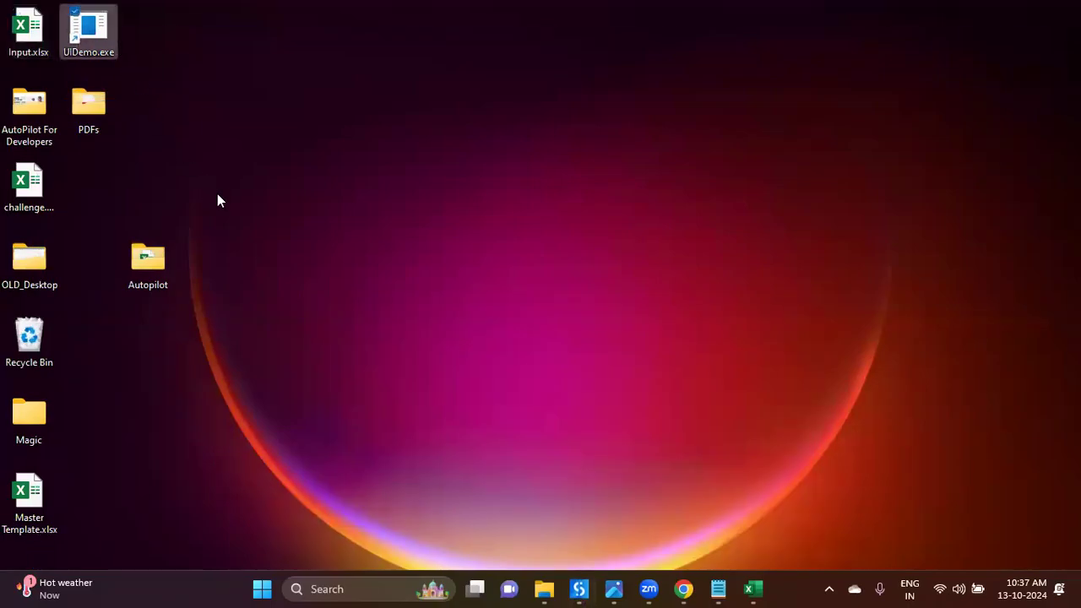
{"action": "left_click", "coordinate": [753, 589]}
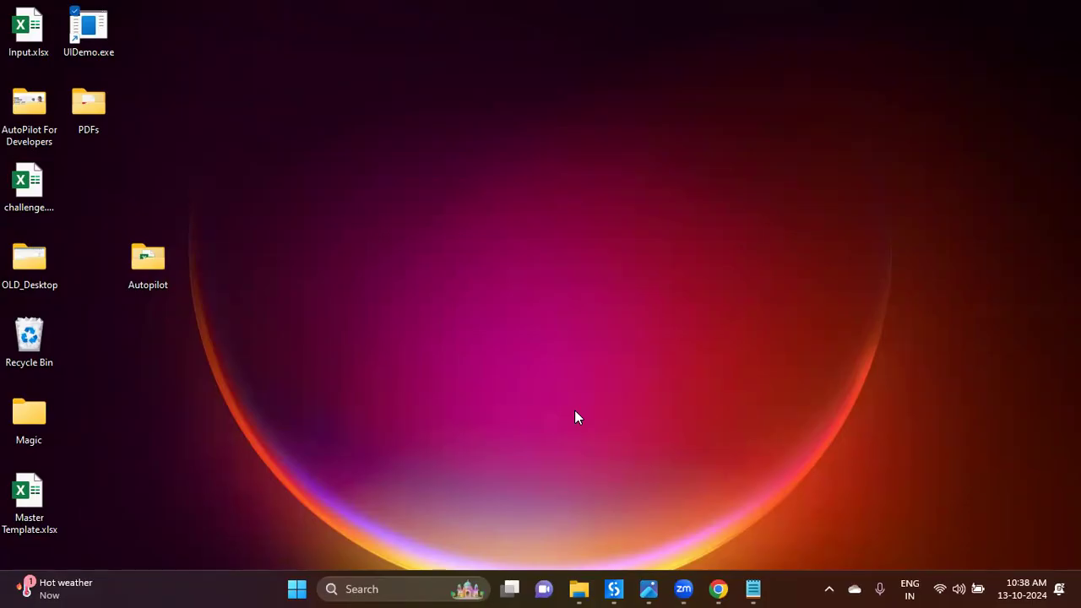
{"action": "left_click", "coordinate": [719, 589]}
{"action": "key", "text": "ctrl+t"}
{"action": "type", "text": "cloud.uipath.com/portal_/cloudrpa"}
{"action": "key", "text": "Return"}
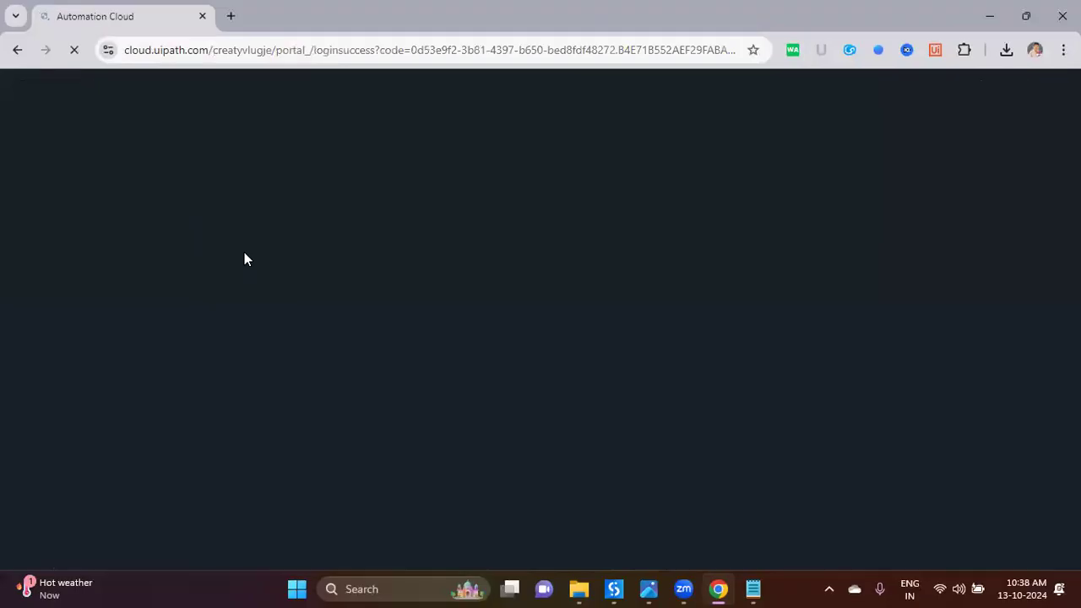
Step: Google 'uipath apps' in a new tab and open the Apps - Introduction documentation result
{"action": "left_click", "coordinate": [241, 27]}
{"action": "type", "text": "google.com"}
{"action": "key", "text": "Return"}
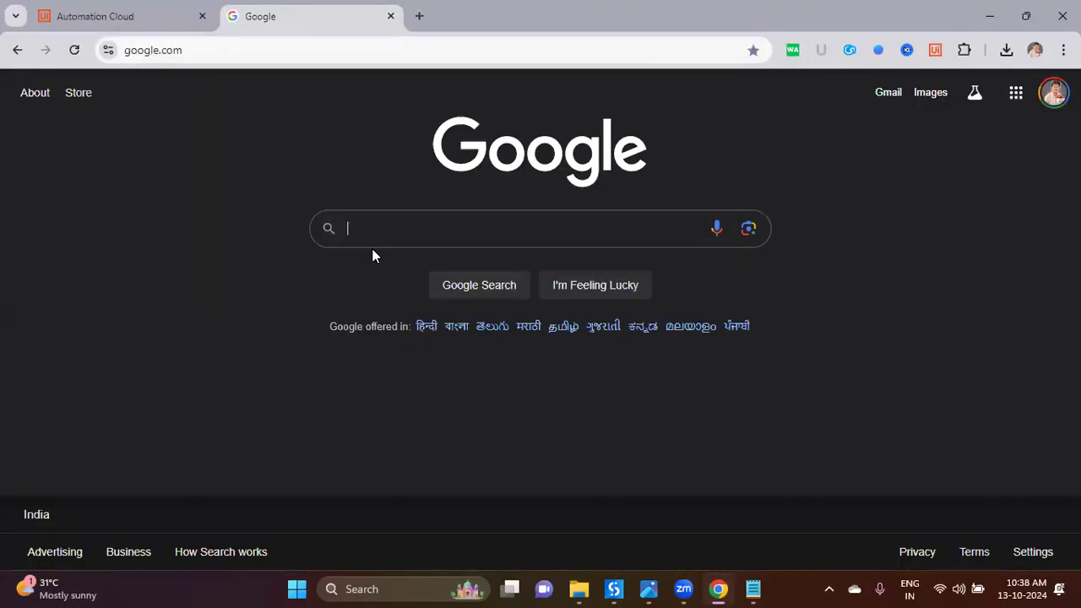
{"action": "type", "text": "uipath app"}
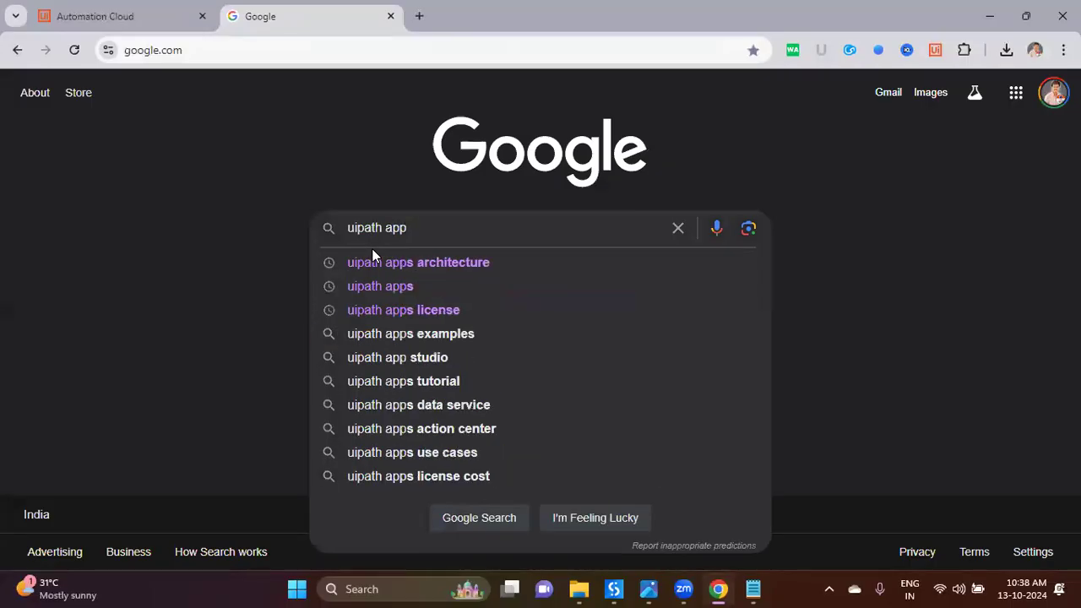
{"action": "type", "text": "s"}
{"action": "key", "text": "Return"}
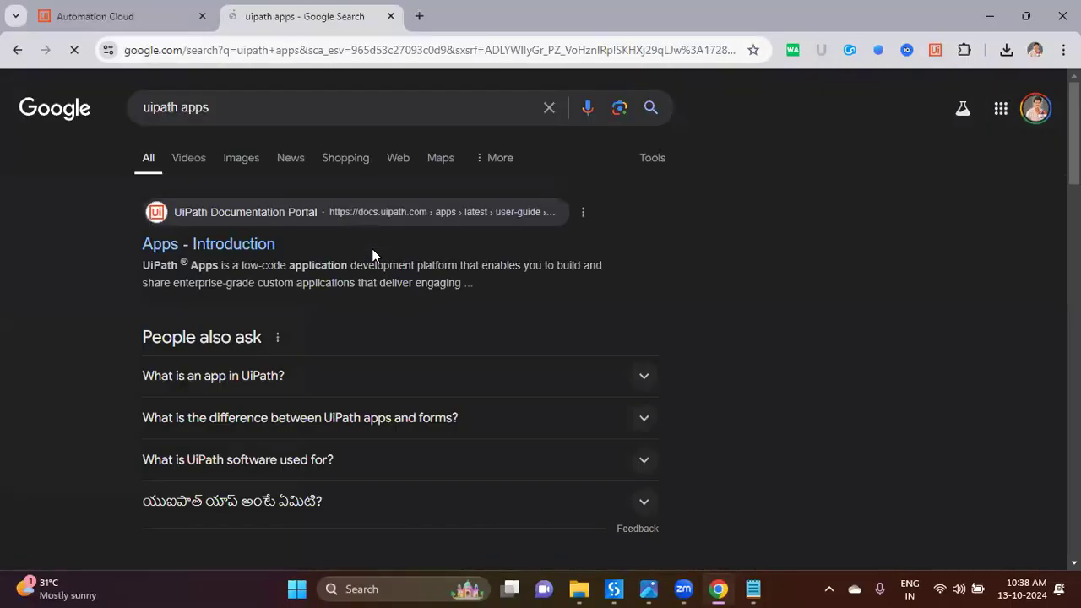
{"action": "left_click", "coordinate": [267, 245]}
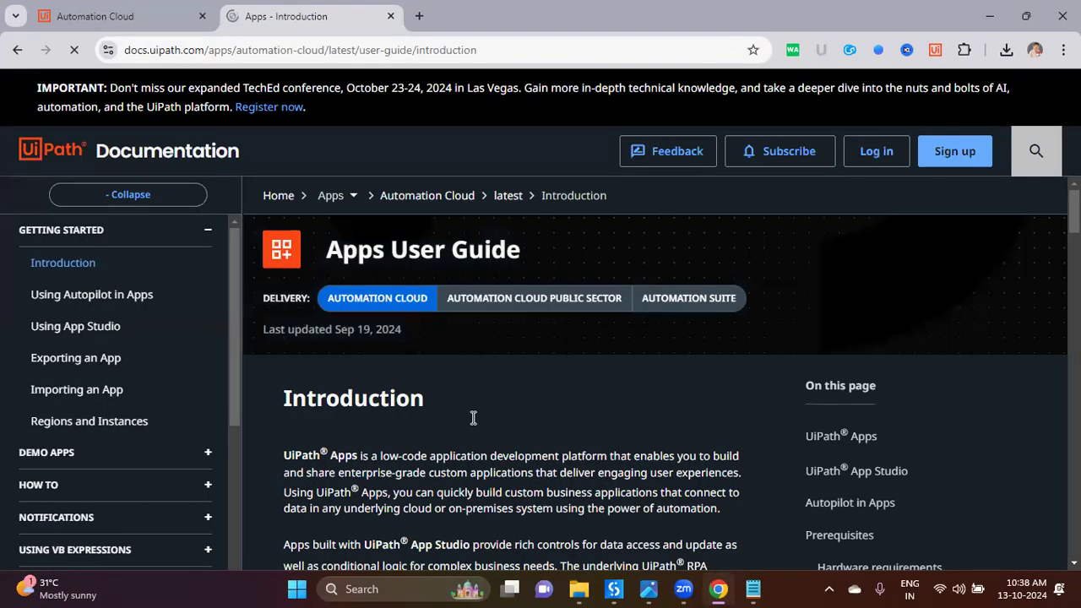
Step: Read the introduction, highlighting 'low-code platform' and 'enterprise-grade custom applications' passages
{"action": "scroll", "coordinate": [494, 428], "scroll_direction": "down", "scroll_amount": 1}
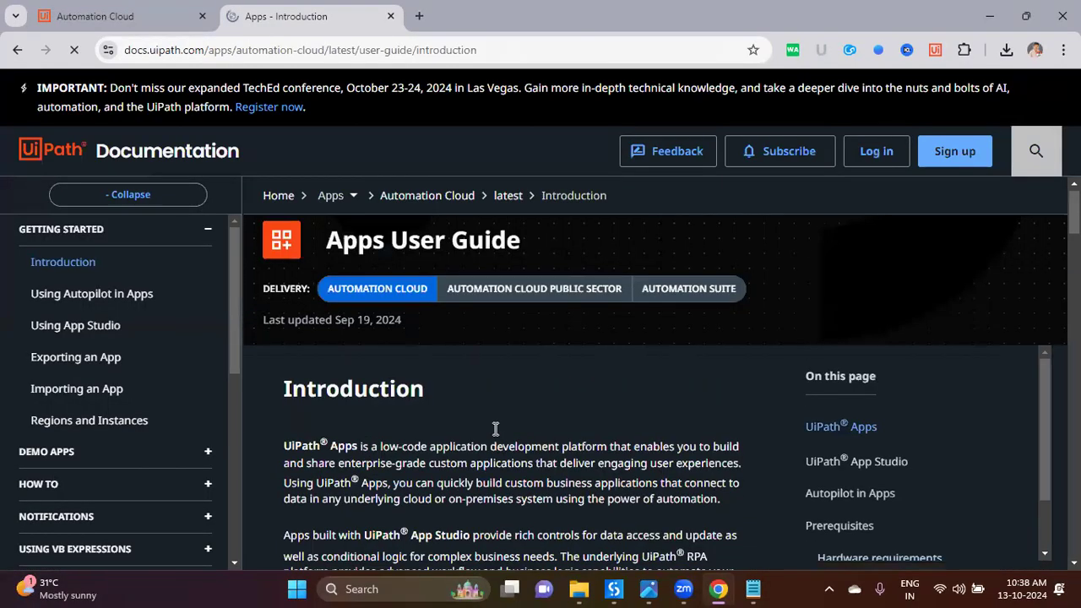
{"action": "left_click_drag", "start_coordinate": [467, 517], "coordinate": [277, 375]}
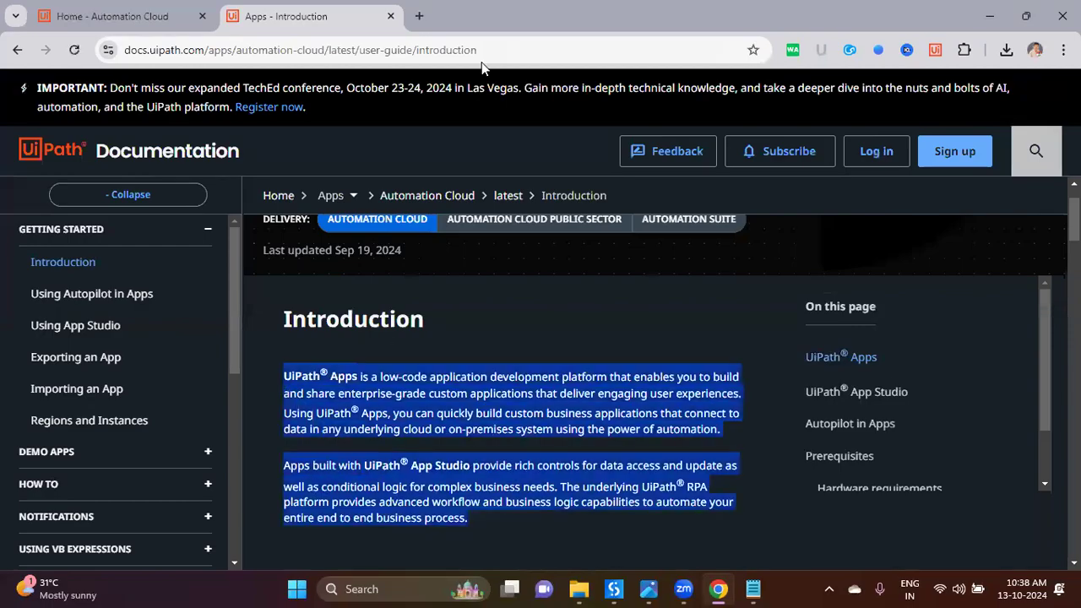
{"action": "left_click", "coordinate": [874, 192]}
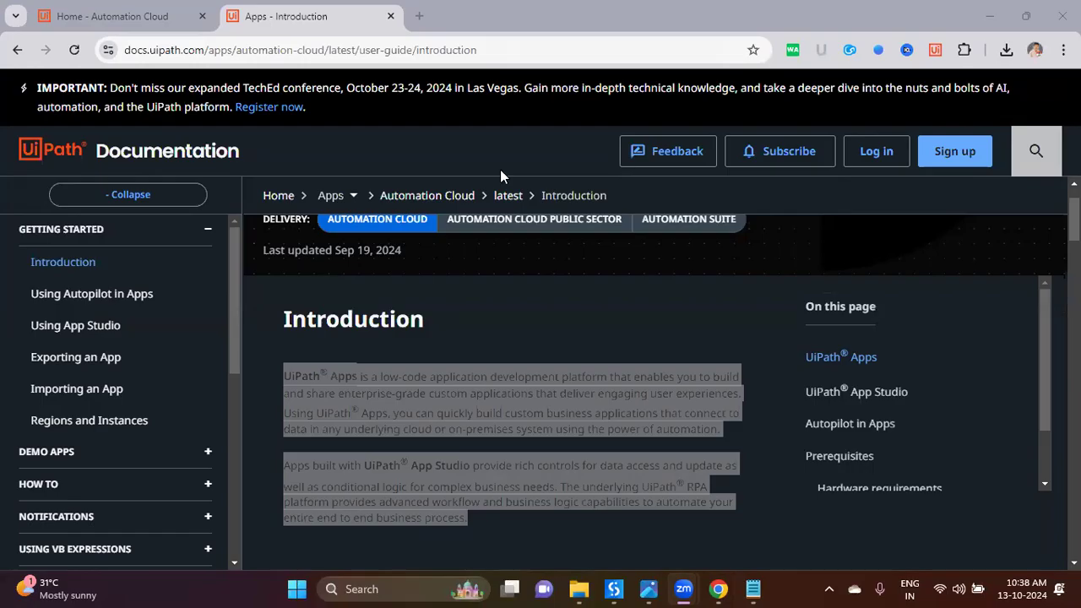
{"action": "left_click", "coordinate": [493, 410]}
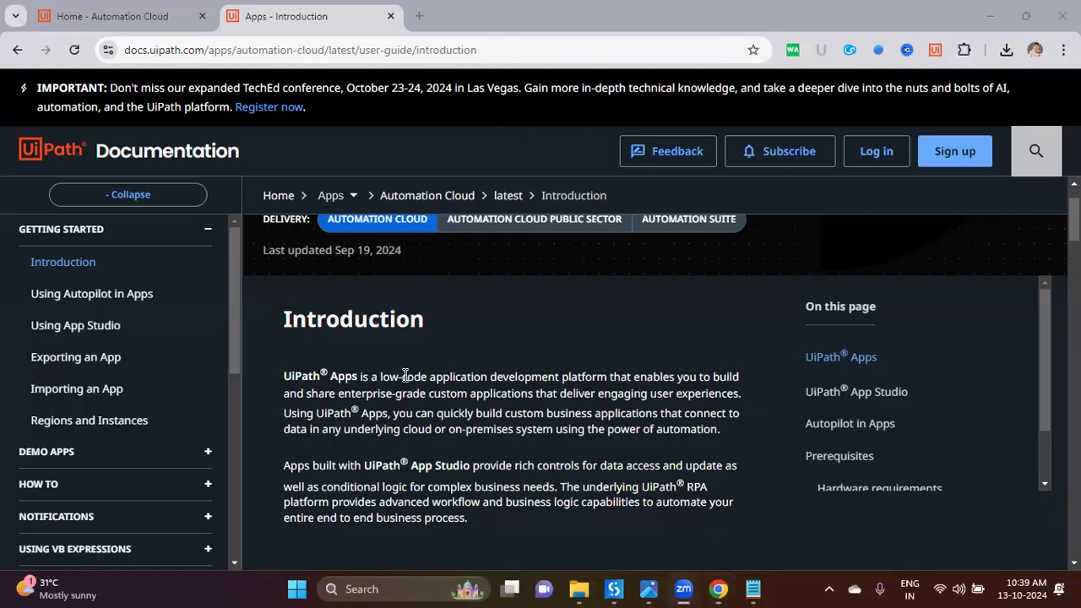
{"action": "left_click_drag", "start_coordinate": [362, 377], "coordinate": [477, 375]}
{"action": "left_click", "coordinate": [516, 418]}
{"action": "double_click", "coordinate": [518, 377]}
{"action": "left_click_drag", "start_coordinate": [610, 376], "coordinate": [738, 375]}
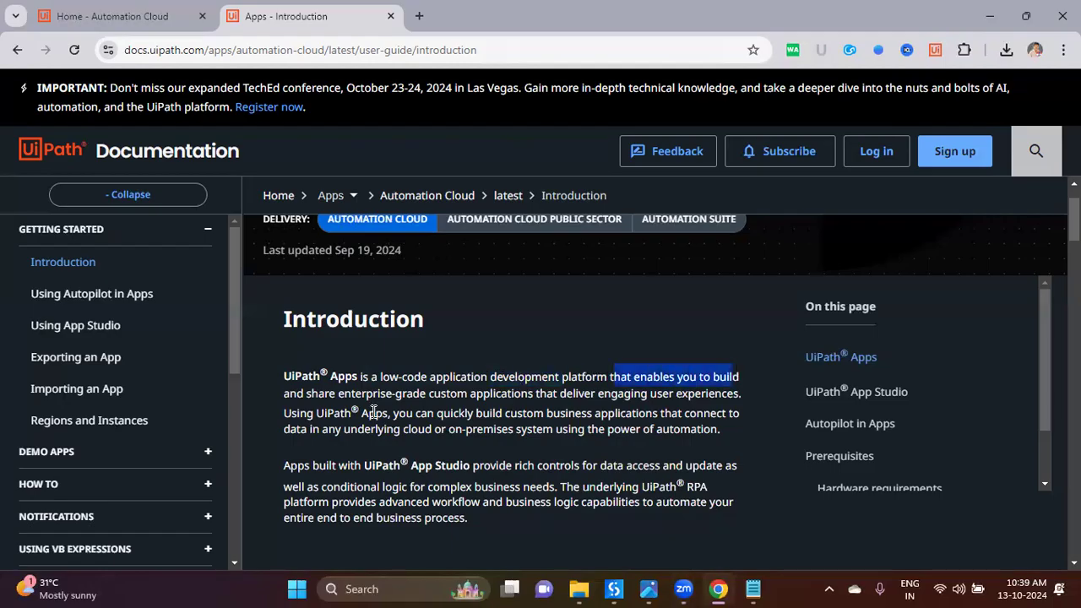
{"action": "left_click_drag", "start_coordinate": [306, 394], "coordinate": [479, 400]}
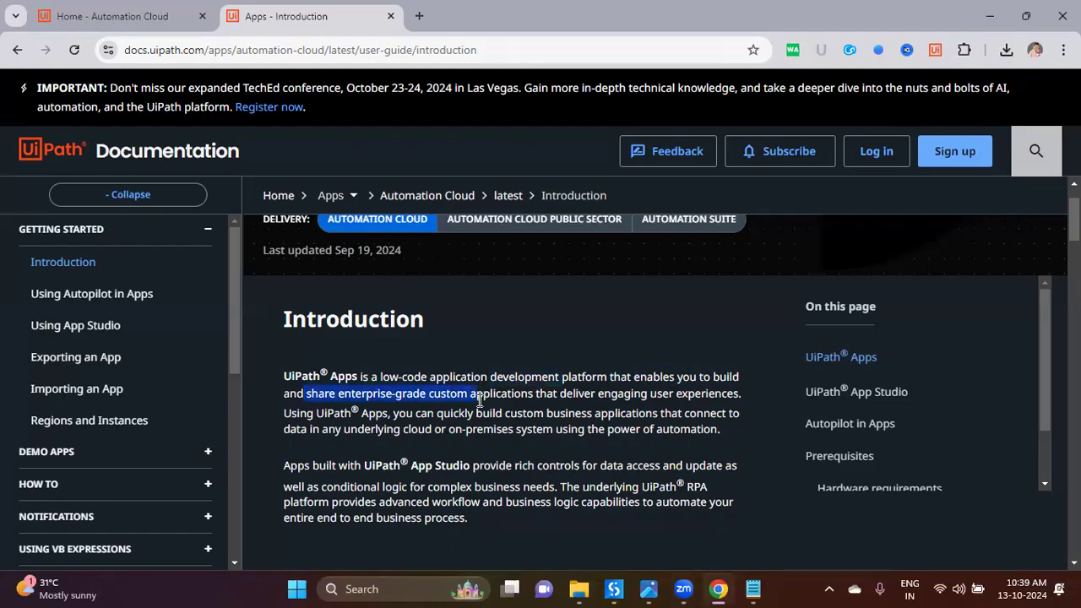
{"action": "left_click", "coordinate": [519, 412]}
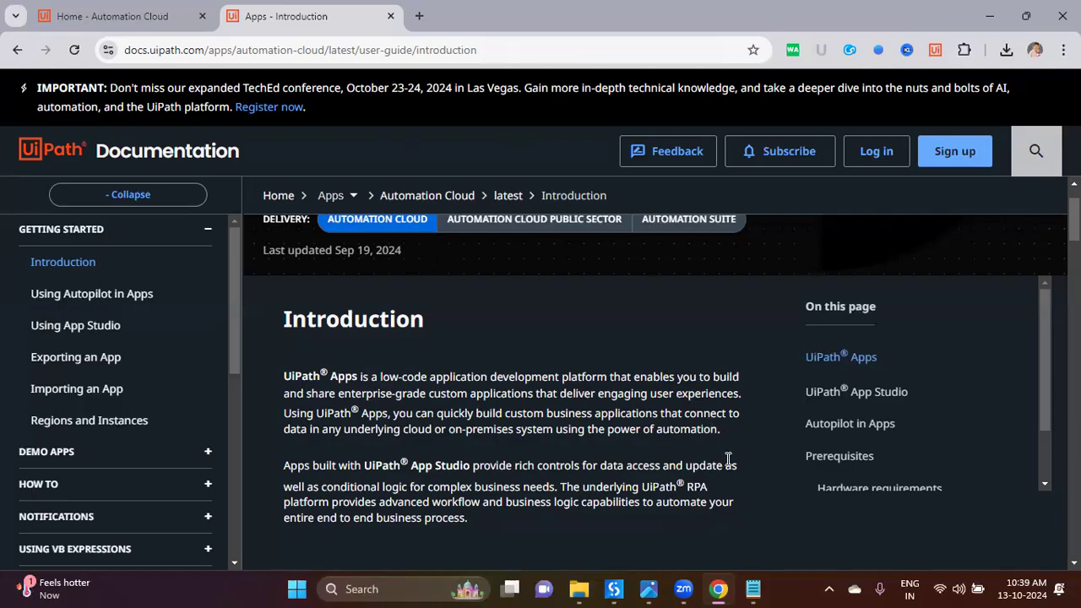
Step: Open the Apps service from Automation Cloud's navigation and focus the Generate with Autopilot box
{"action": "left_click", "coordinate": [140, 17]}
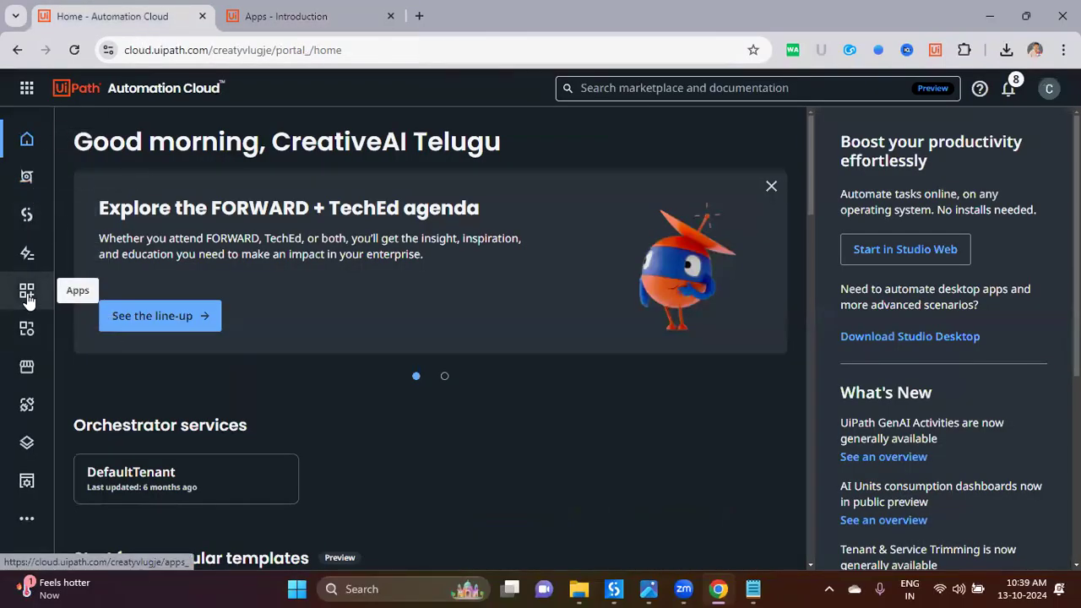
{"action": "left_click", "coordinate": [27, 89]}
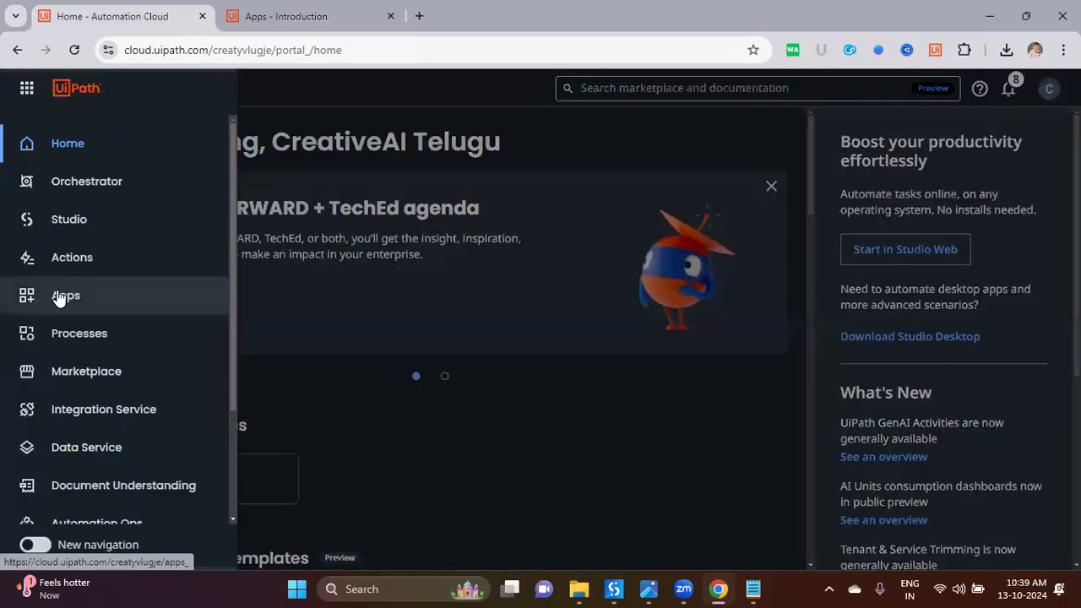
{"action": "left_click", "coordinate": [62, 301]}
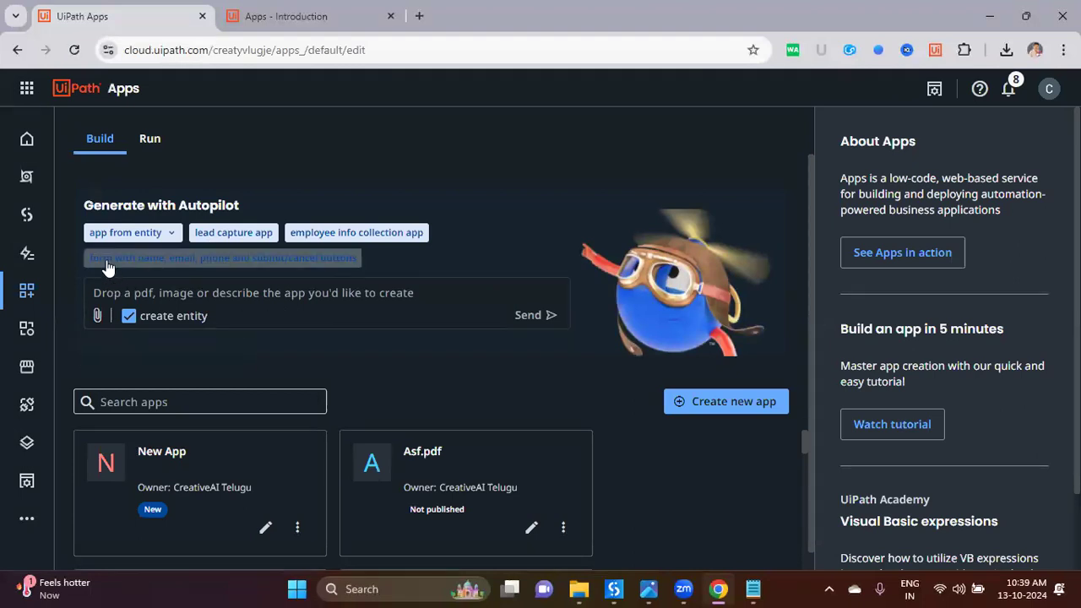
{"action": "left_click", "coordinate": [397, 295]}
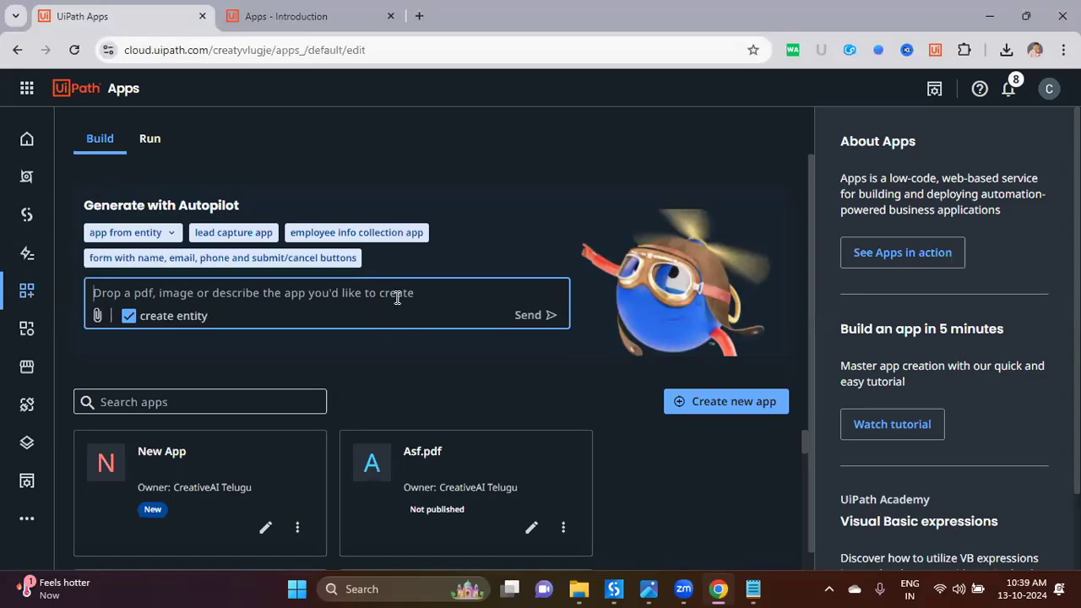
Step: Type the prompt 'form with FullName, EmailID, WhatsAppNumber, CityName (Ongole, Hyderabad, Chennai, Kochi, Trivandrum)…'
{"action": "type", "text": "form"}
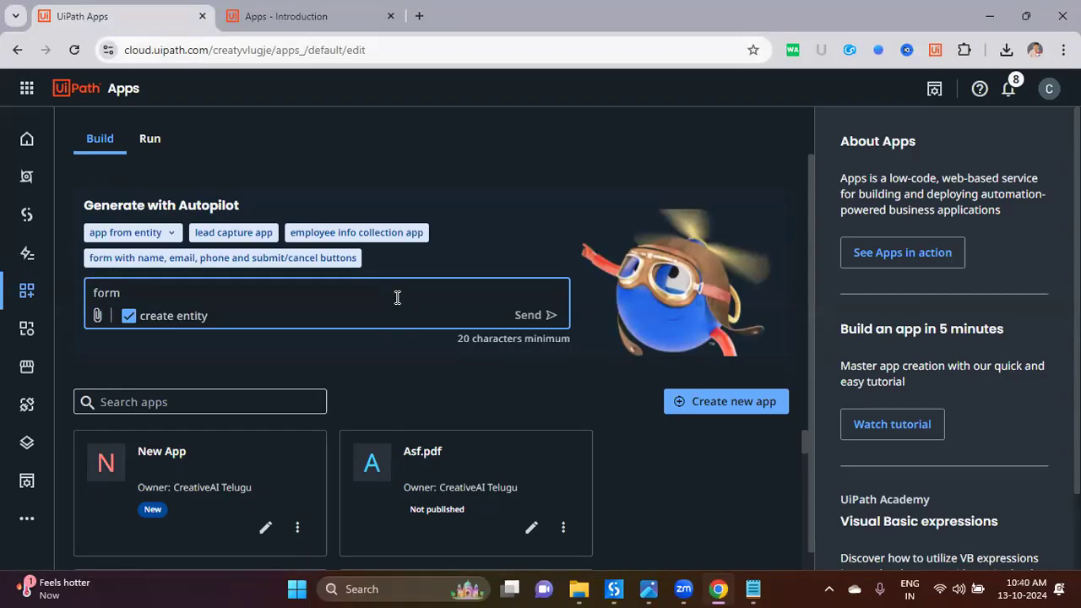
{"action": "type", "text": " with"}
{"action": "type", "text": "FullName,Email"}
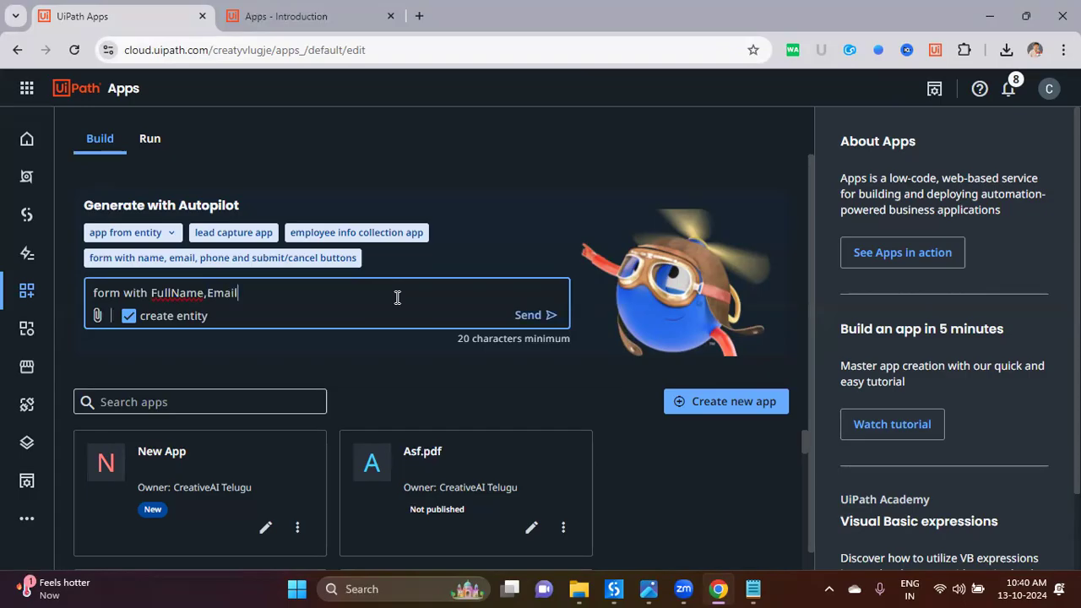
{"action": "type", "text": "ID,WhatsAppNumber"}
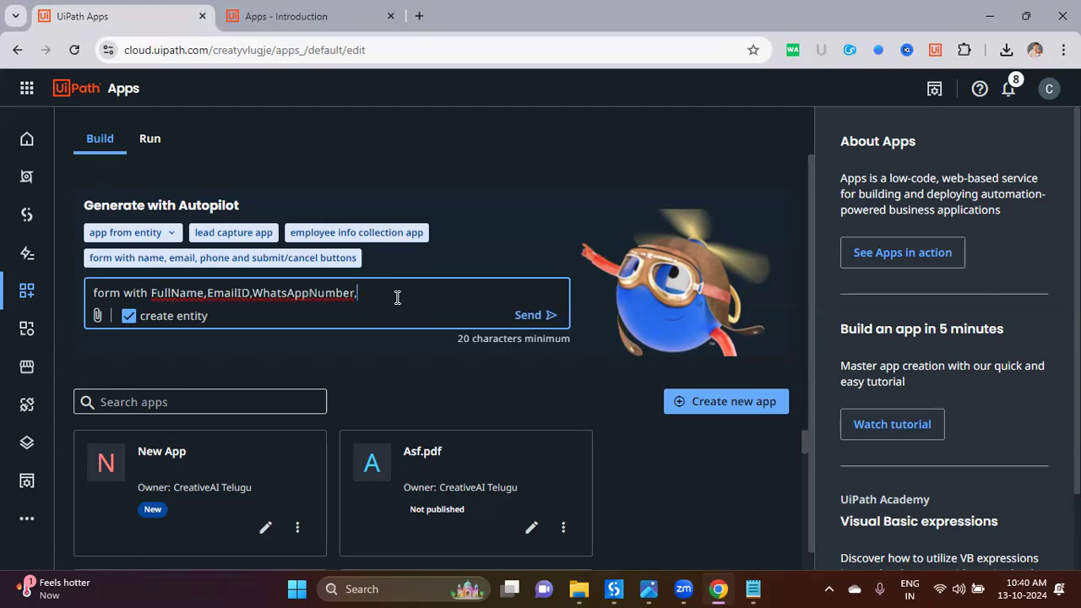
{"action": "type", "text": ",CityName(Ongole,Hyderabad,Ch"}
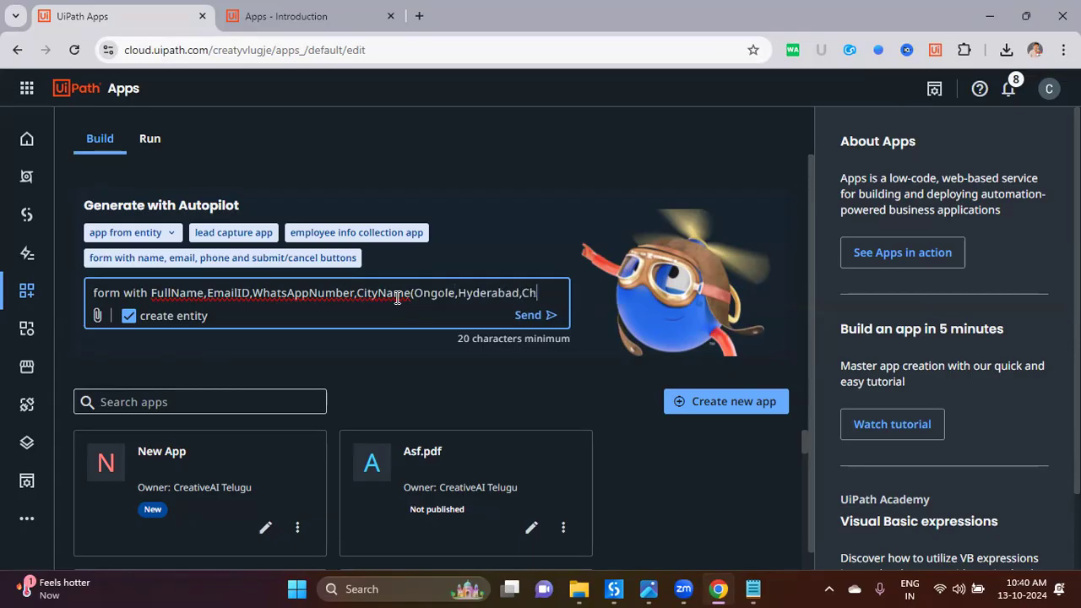
{"action": "type", "text": "ennai,"}
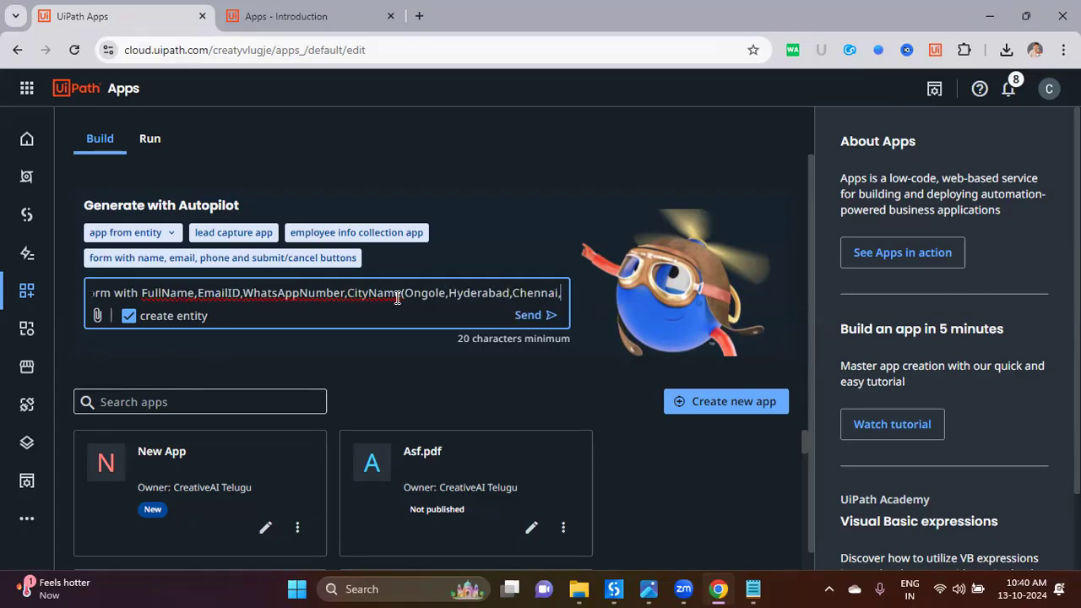
{"action": "type", "text": "Ko"}
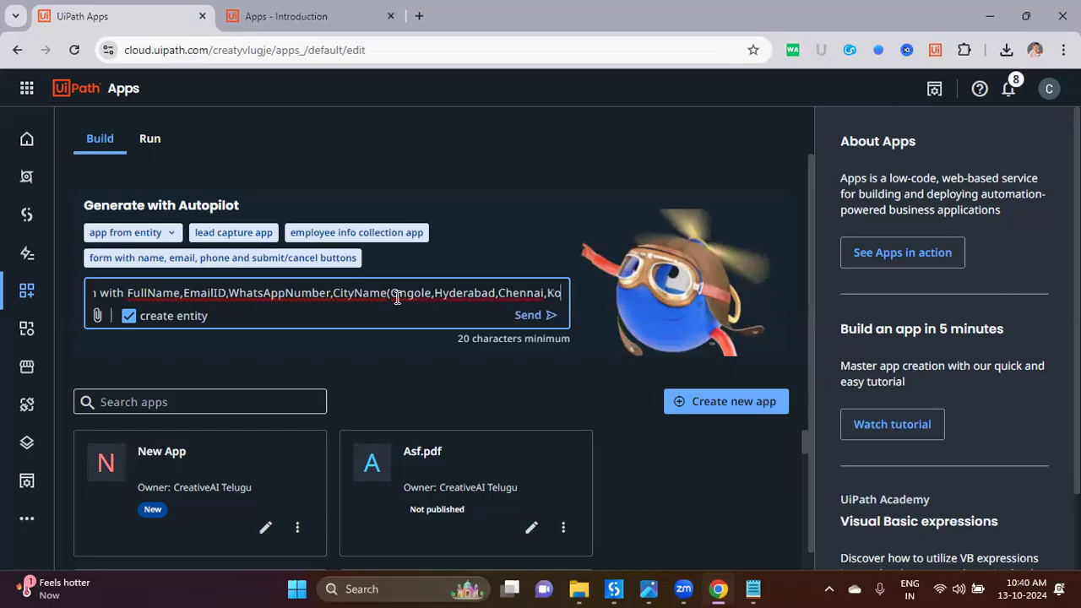
{"action": "type", "text": "chi,Trivand"}
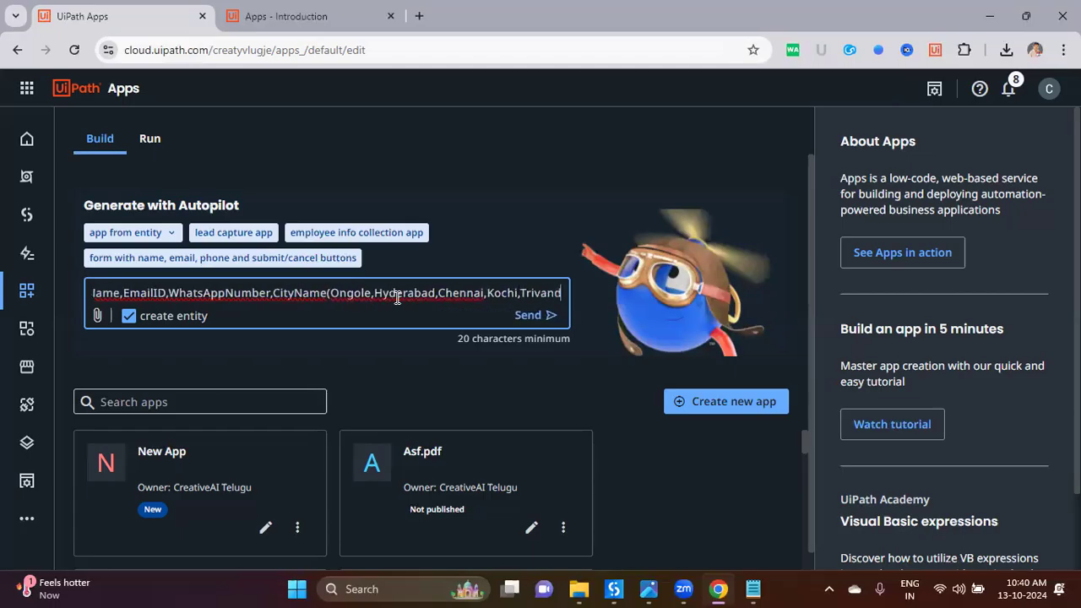
{"action": "type", "text": "rum), Gen"}
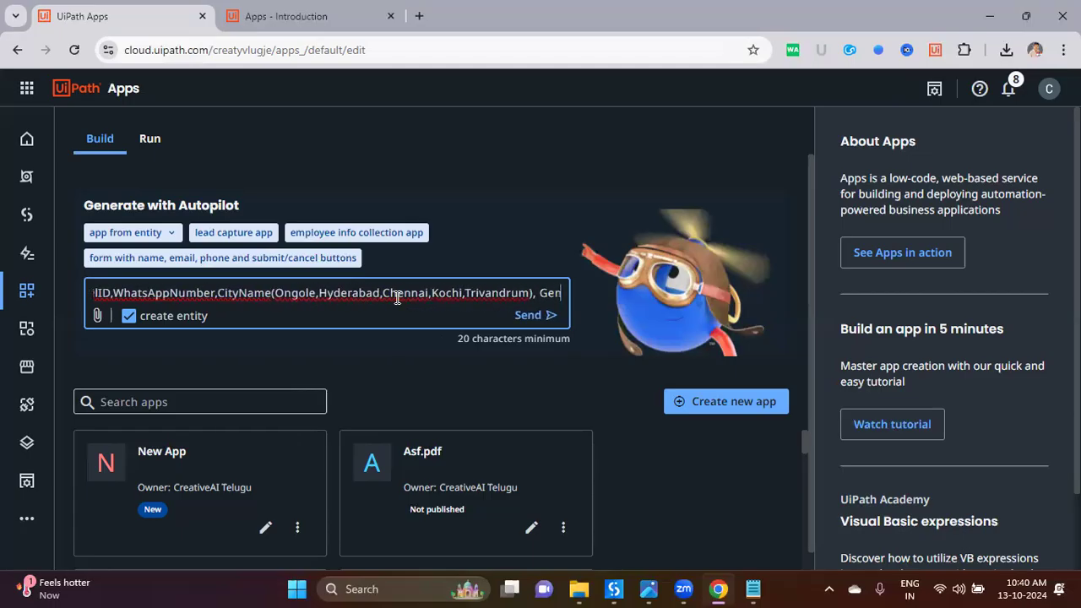
{"action": "type", "text": "der(Male"}
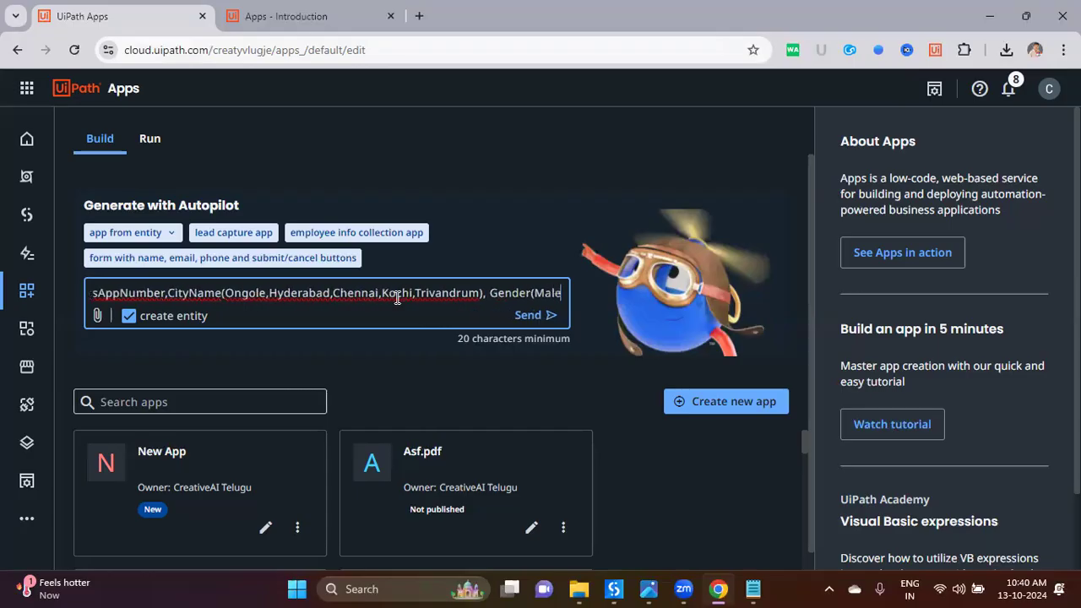
{"action": "type", "text": "/Fem"}
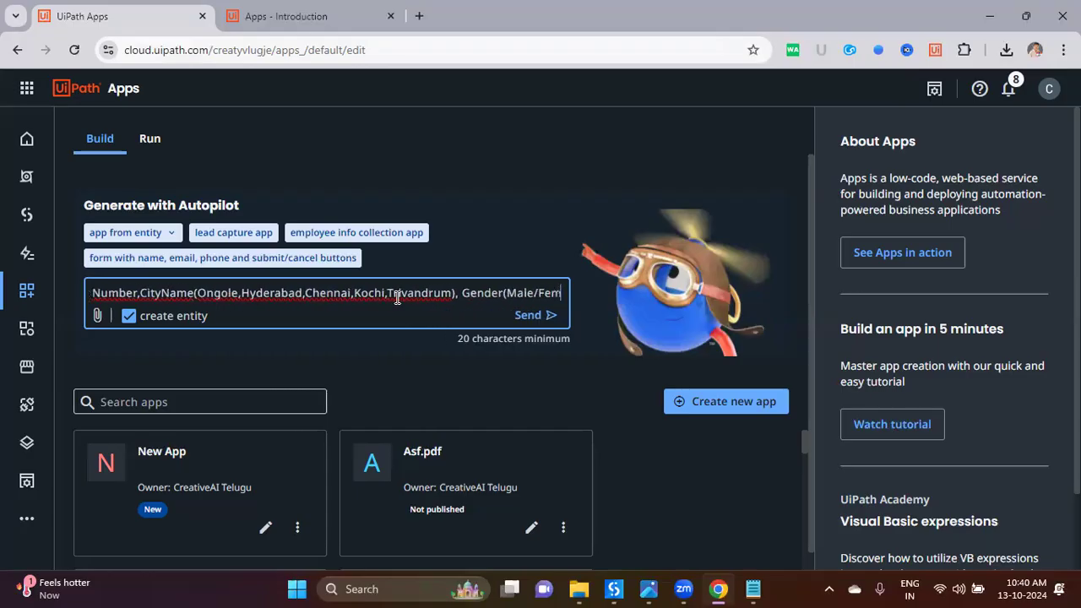
{"action": "type", "text": "al"}
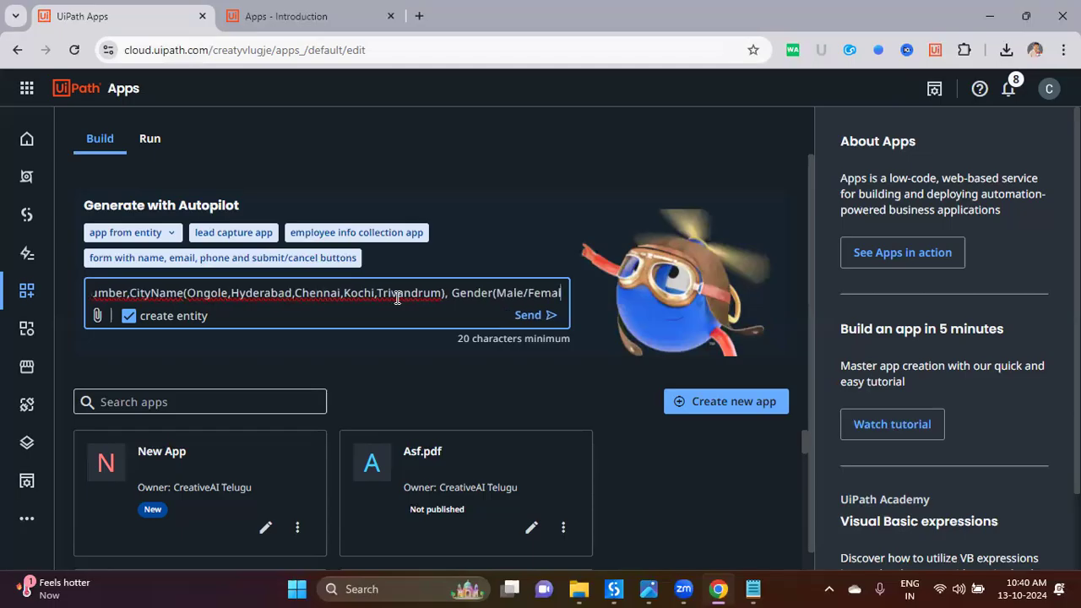
{"action": "type", "text": "e),"}
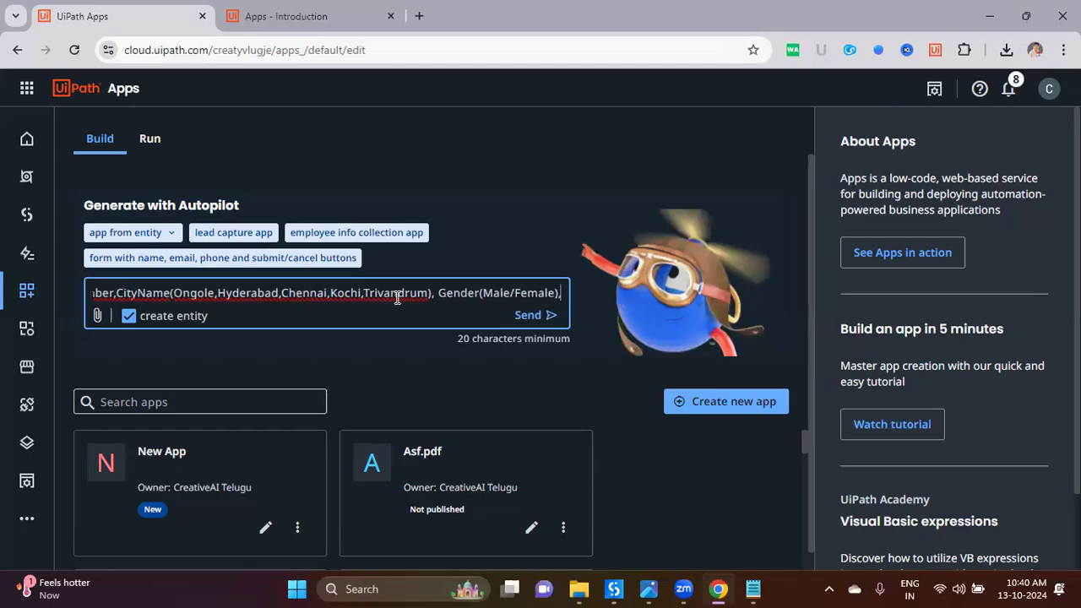
{"action": "type", "text": " Age(between "}
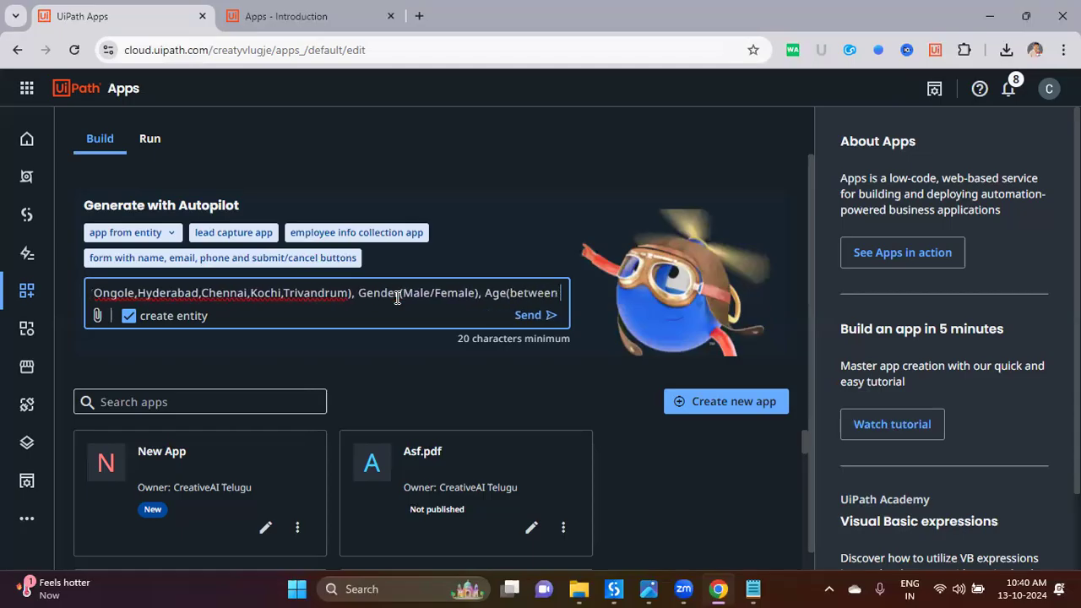
{"action": "type", "text": "2"}
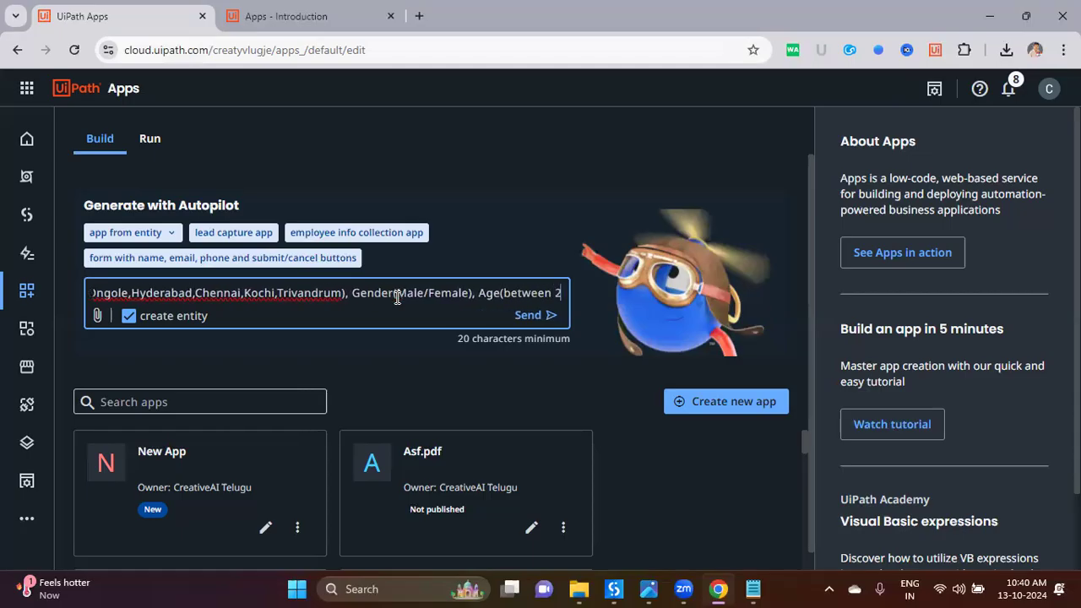
{"action": "type", "text": "5 to"}
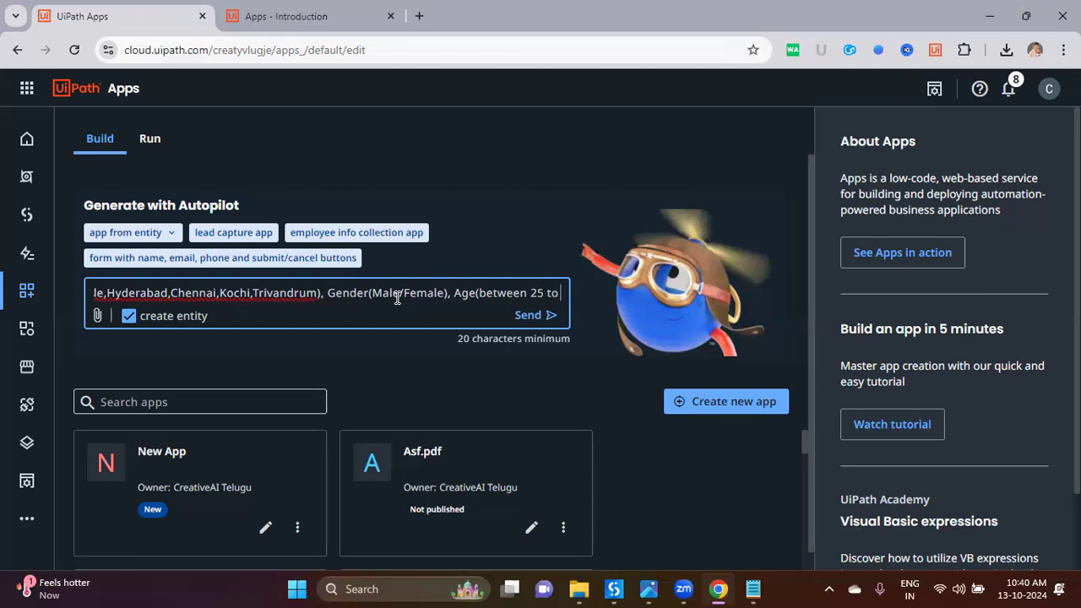
{"action": "type", "text": " 5"}
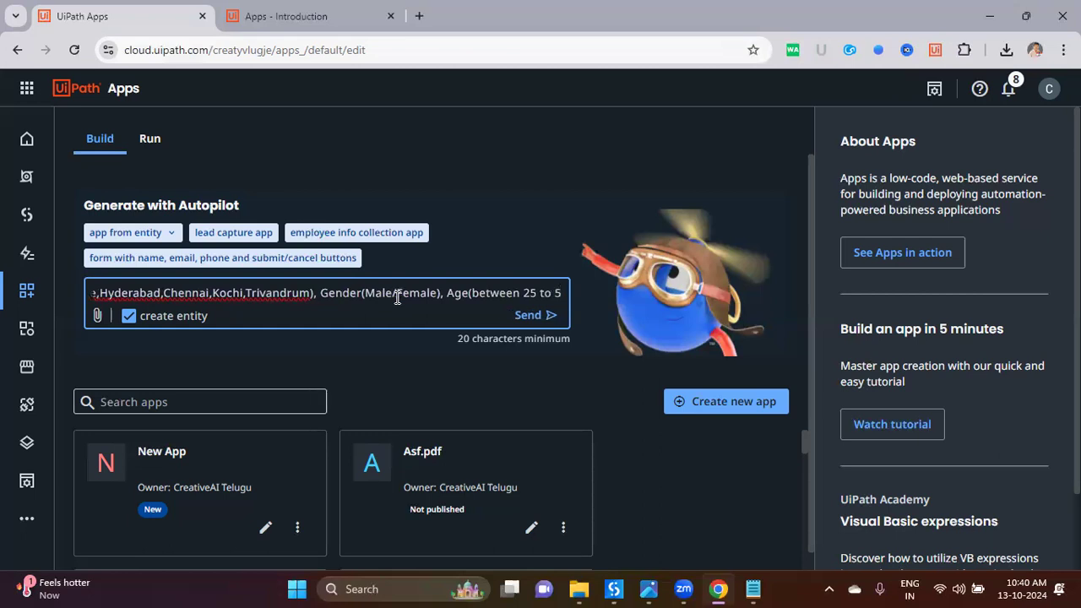
{"action": "type", "text": "5)"}
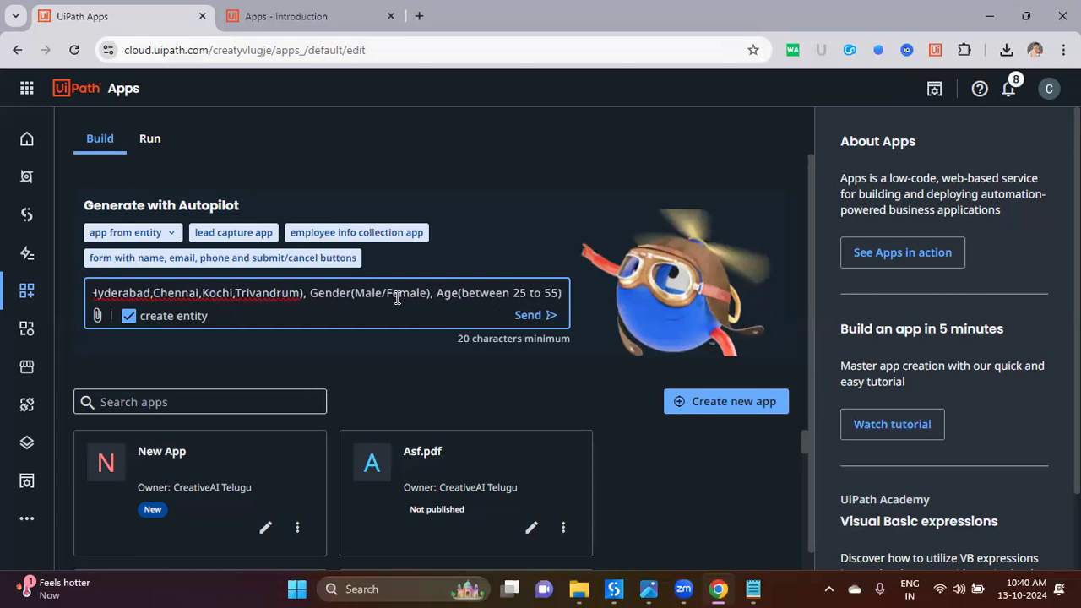
{"action": "key", "text": "Home"}
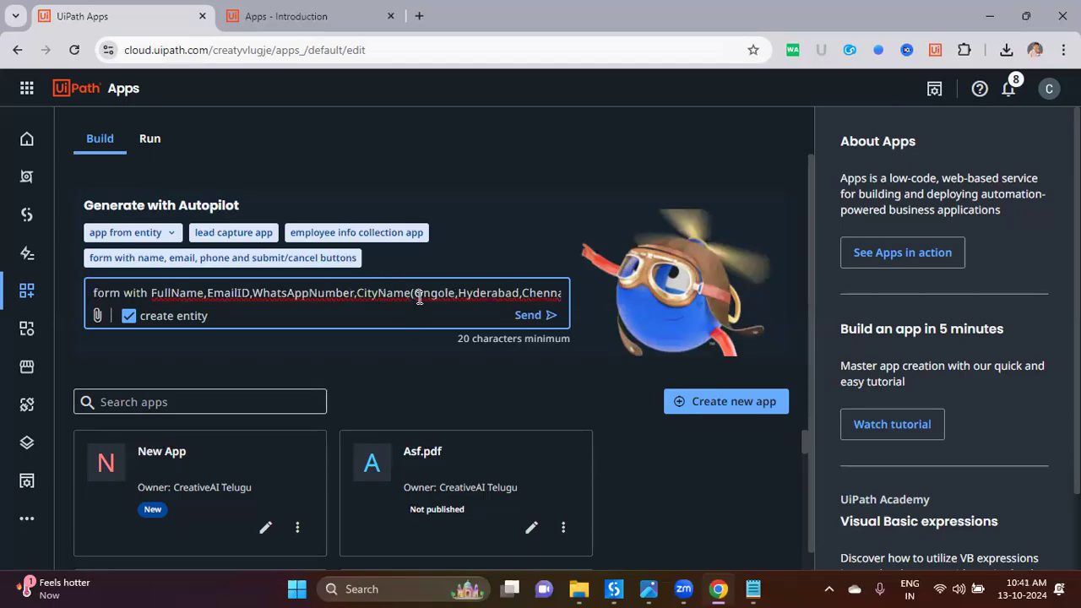
Step: Send the Autopilot prompt and scroll through the generated User Information form on Main_Page
{"action": "left_click", "coordinate": [531, 316]}
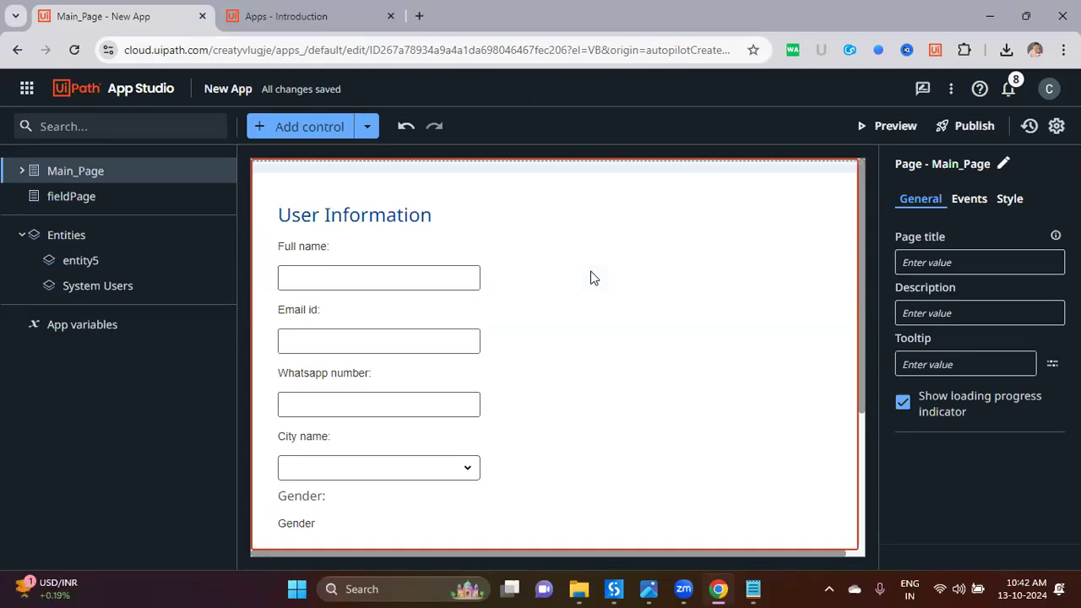
{"action": "scroll", "coordinate": [583, 281], "scroll_direction": "down", "scroll_amount": 3}
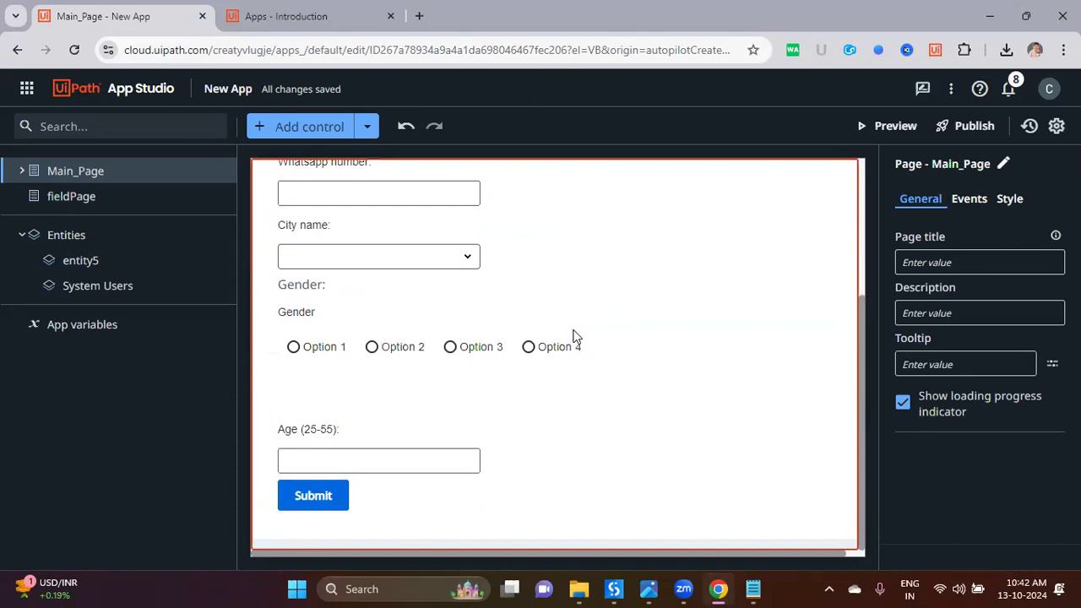
{"action": "scroll", "coordinate": [669, 463], "scroll_direction": "up", "scroll_amount": 3}
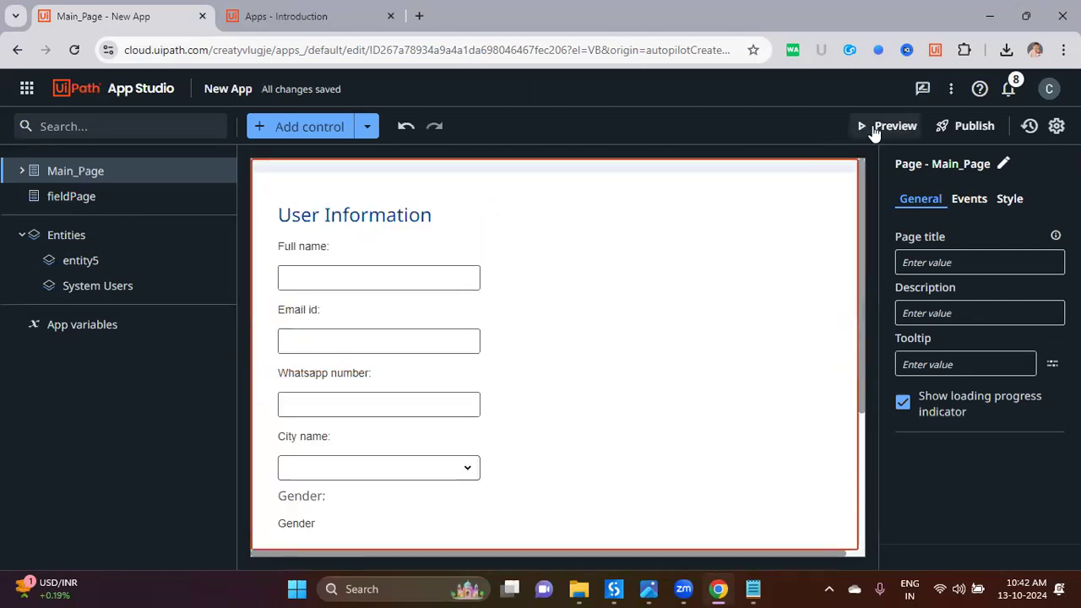
{"action": "scroll", "coordinate": [605, 295], "scroll_direction": "down", "scroll_amount": 3}
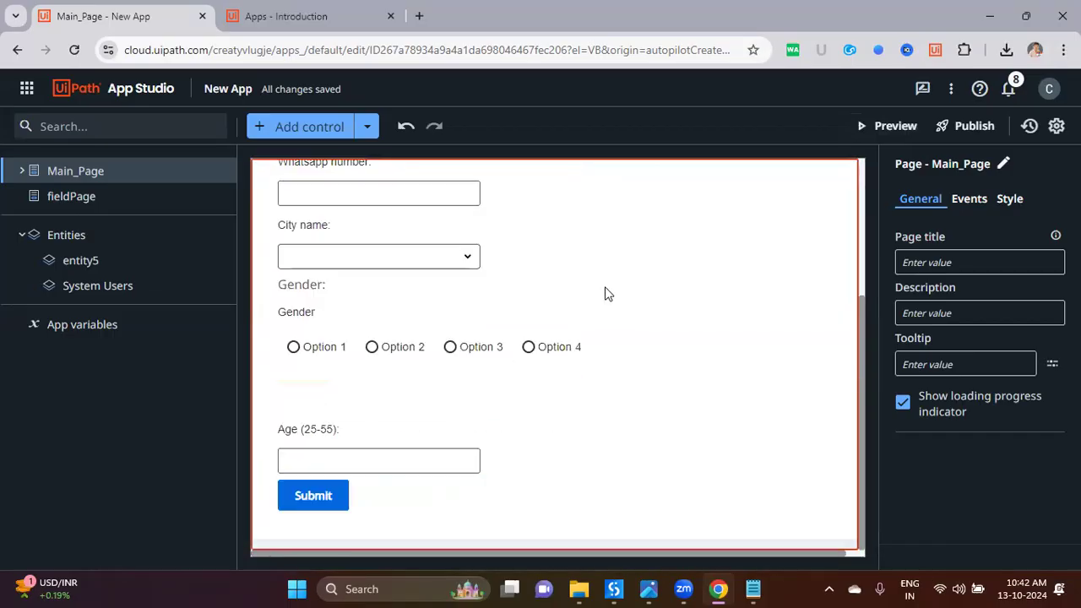
{"action": "scroll", "coordinate": [625, 295], "scroll_direction": "up", "scroll_amount": 3}
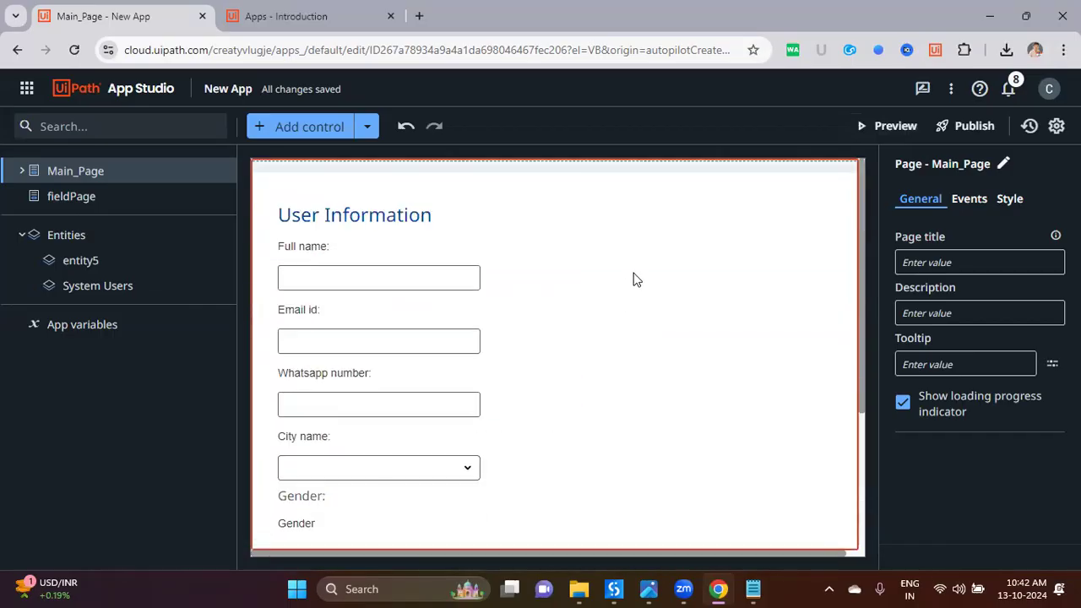
Step: Preview the app and try the cities Ongole, Hyderabad, Chennai and Kochi
{"action": "left_click", "coordinate": [892, 119]}
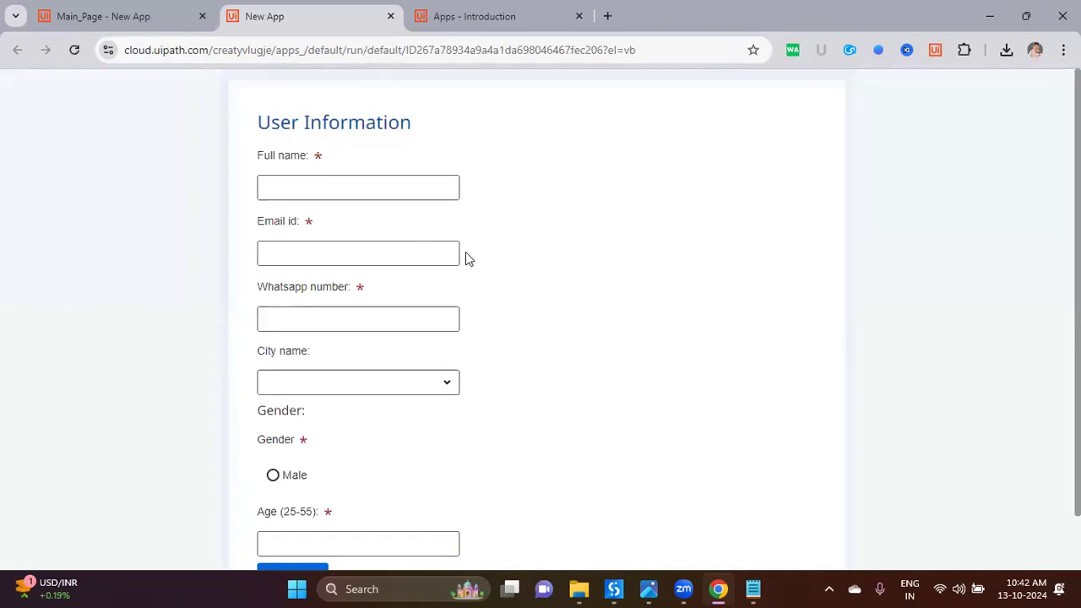
{"action": "scroll", "coordinate": [581, 342], "scroll_direction": "down", "scroll_amount": 2}
{"action": "scroll", "coordinate": [582, 342], "scroll_direction": "up", "scroll_amount": 2}
{"action": "scroll", "coordinate": [582, 342], "scroll_direction": "down", "scroll_amount": 1}
{"action": "left_click", "coordinate": [438, 329]}
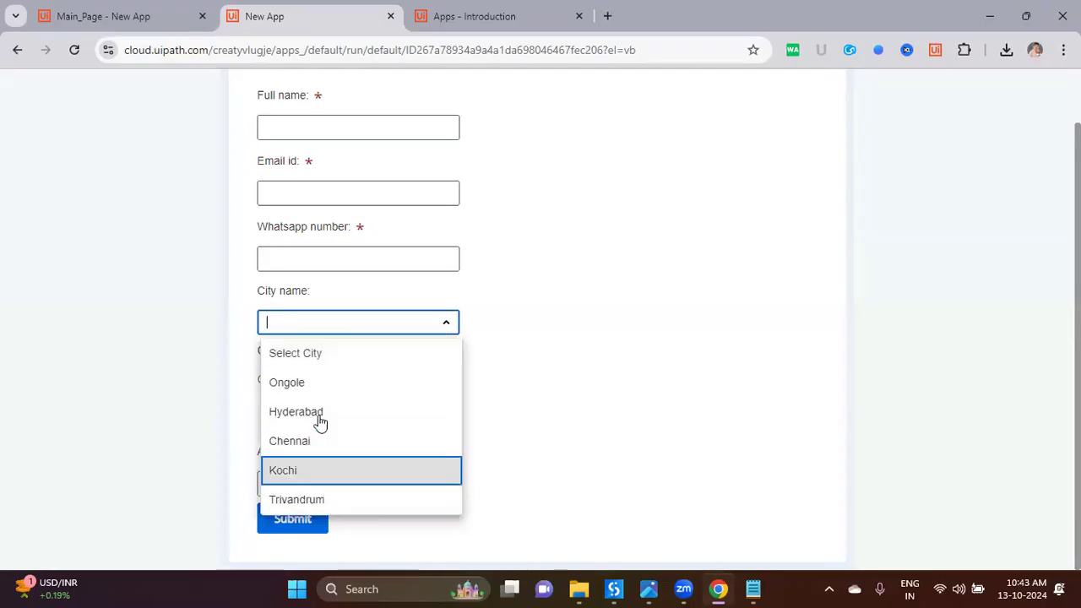
{"action": "left_click", "coordinate": [314, 388]}
{"action": "left_click", "coordinate": [426, 332]}
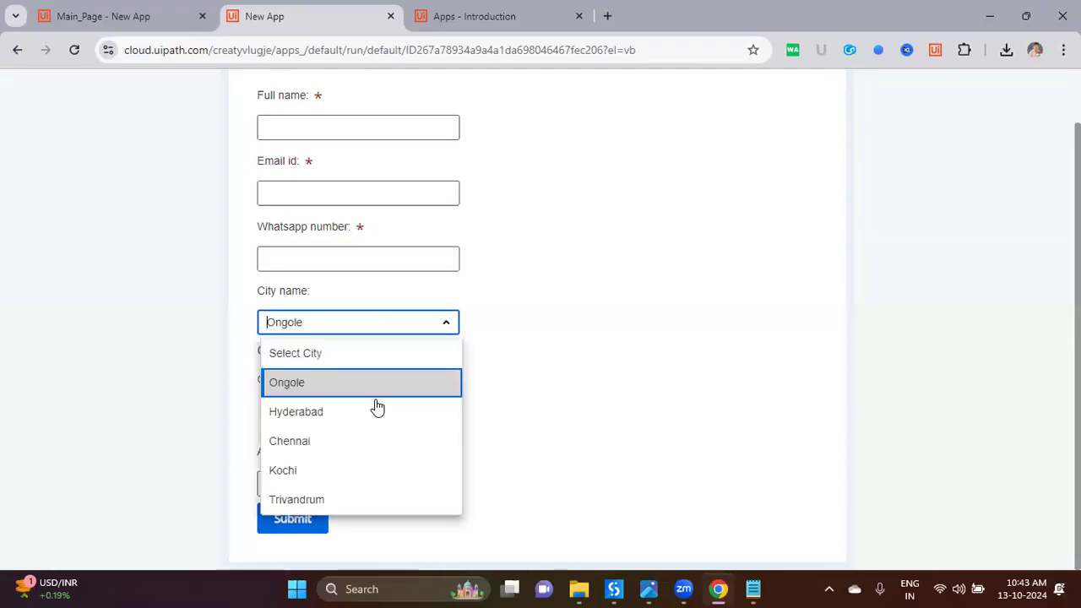
{"action": "left_click", "coordinate": [377, 409]}
{"action": "left_click", "coordinate": [429, 331]}
{"action": "left_click", "coordinate": [396, 441]}
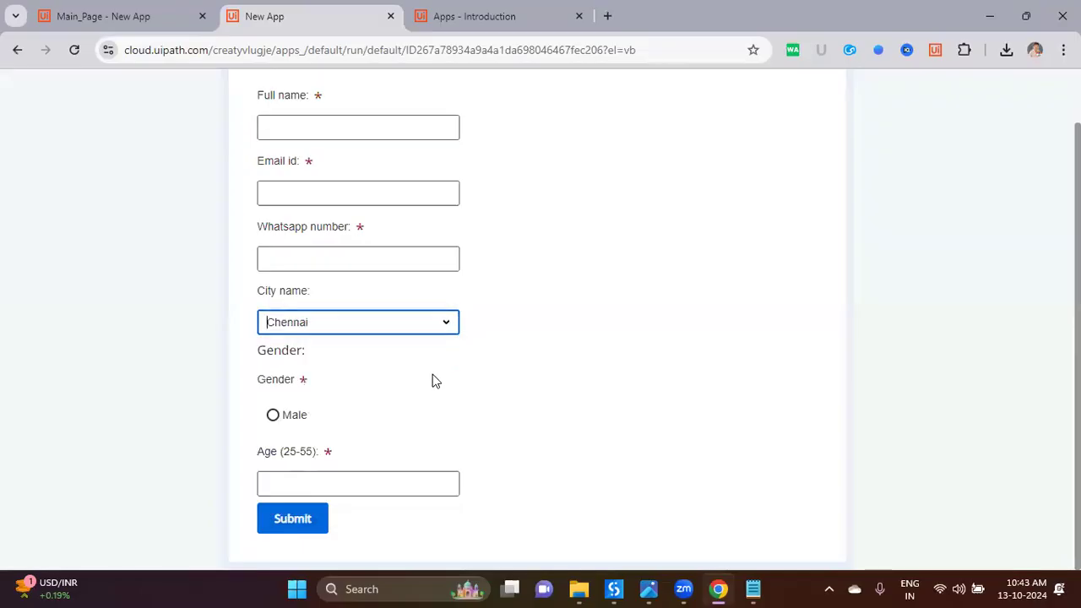
{"action": "left_click", "coordinate": [451, 331]}
{"action": "left_click", "coordinate": [397, 470]}
Step: Enter ages 10 and 65 to trigger the 25–55 age range error
{"action": "scroll", "coordinate": [575, 423], "scroll_direction": "up", "scroll_amount": 2}
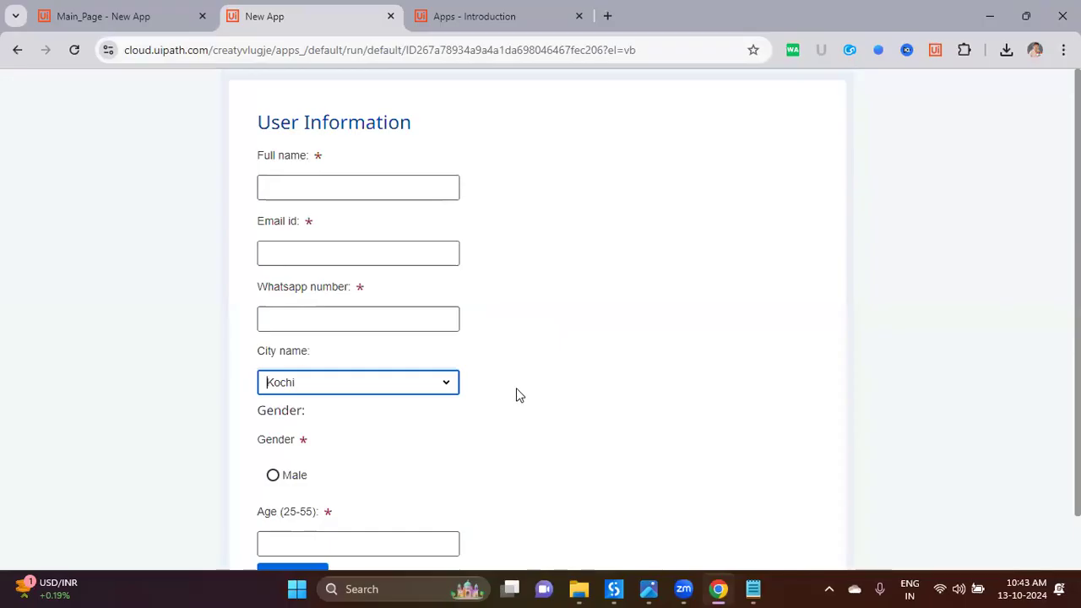
{"action": "scroll", "coordinate": [406, 393], "scroll_direction": "down", "scroll_amount": 2}
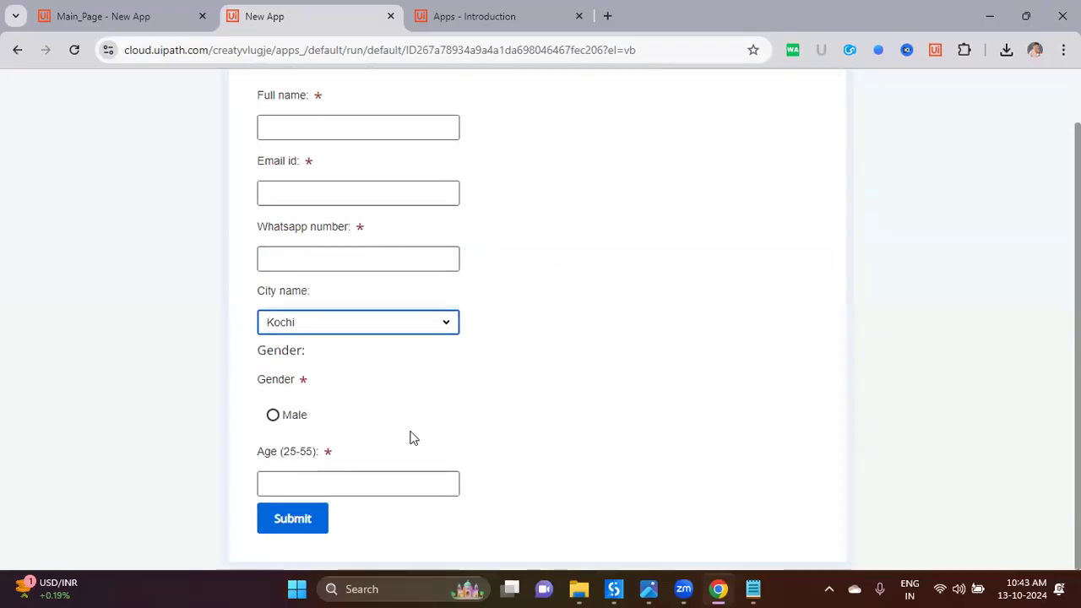
{"action": "left_click", "coordinate": [410, 484]}
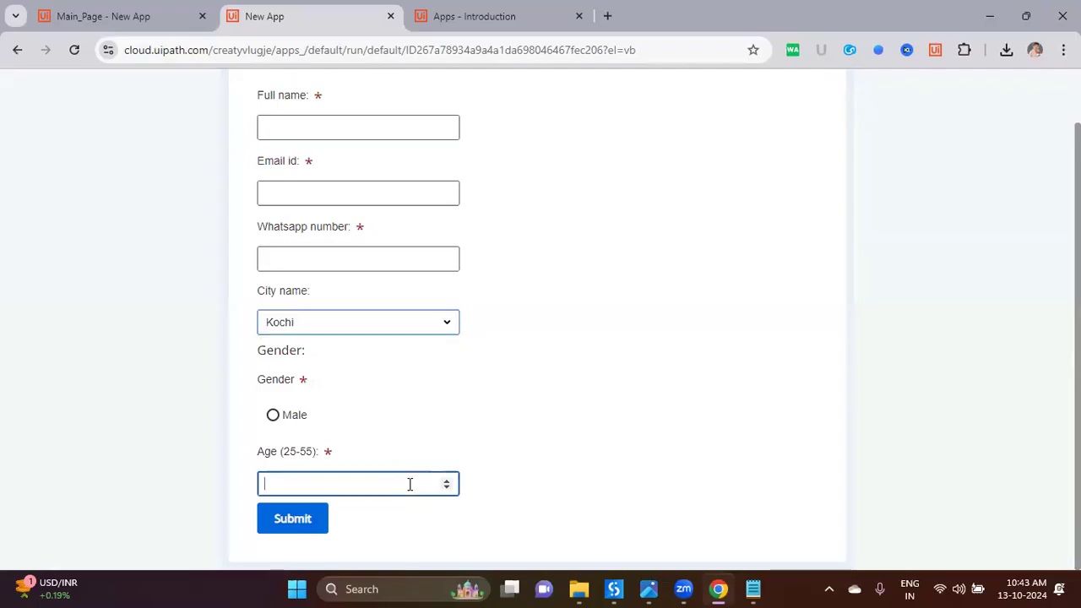
{"action": "type", "text": "10"}
{"action": "scroll", "coordinate": [355, 473], "scroll_direction": "down", "scroll_amount": 1}
{"action": "left_click_drag", "start_coordinate": [288, 490], "coordinate": [266, 500]}
{"action": "left_click", "coordinate": [470, 487]}
{"action": "left_click", "coordinate": [308, 494]}
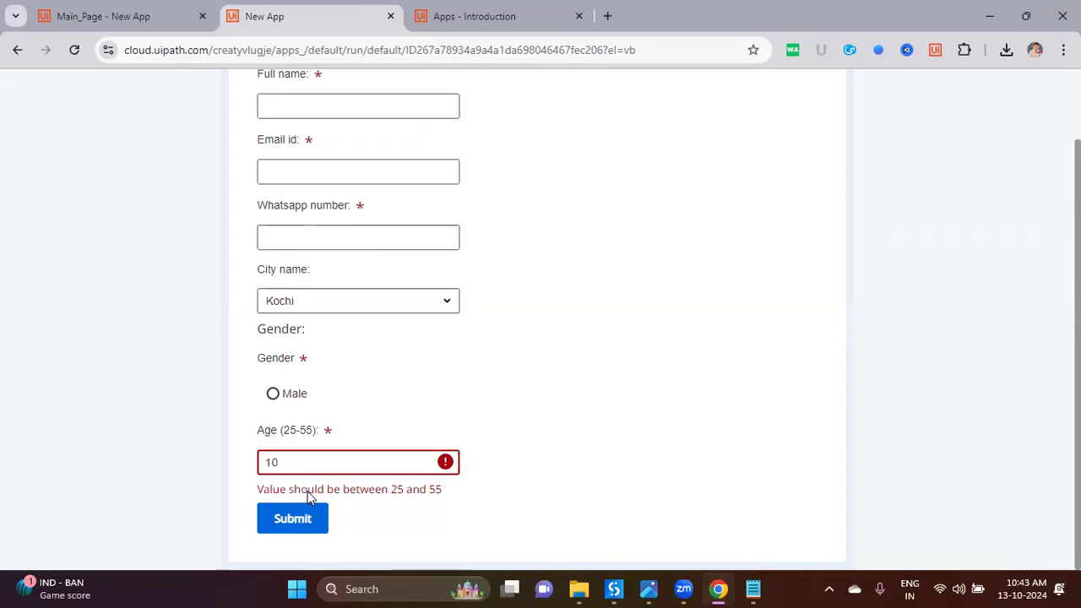
{"action": "left_click_drag", "start_coordinate": [304, 466], "coordinate": [268, 466]}
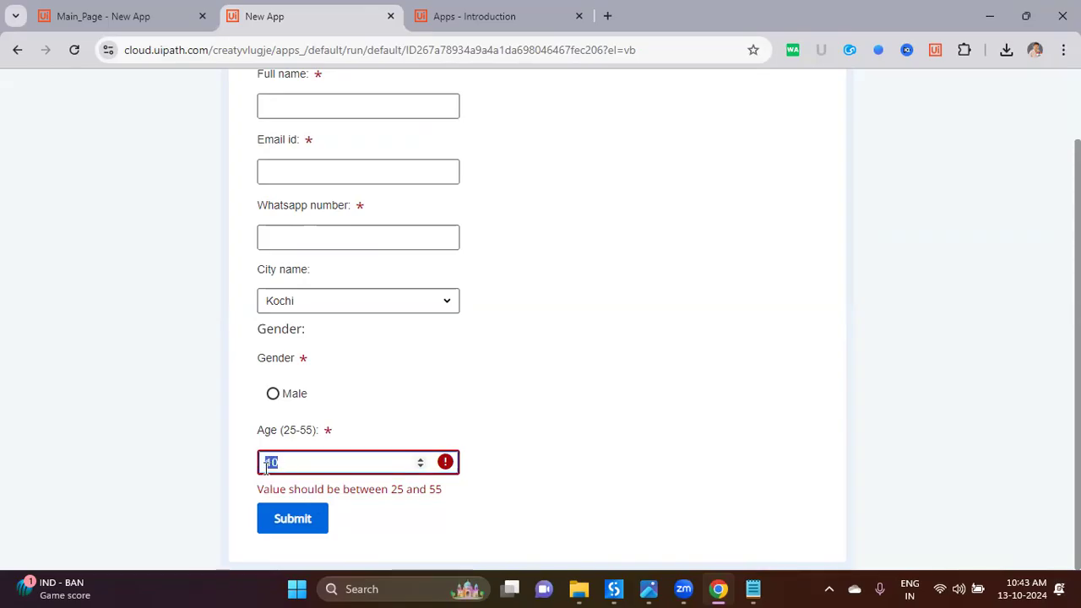
{"action": "type", "text": "65"}
{"action": "left_click", "coordinate": [252, 467]}
Step: Test ages 28, 98 and 50, seeing 98 rejected and 50 accepted
{"action": "left_click_drag", "start_coordinate": [284, 466], "coordinate": [240, 471]}
{"action": "type", "text": "25"}
{"action": "key", "text": "BackSpace"}
{"action": "type", "text": "8"}
{"action": "left_click", "coordinate": [232, 458]}
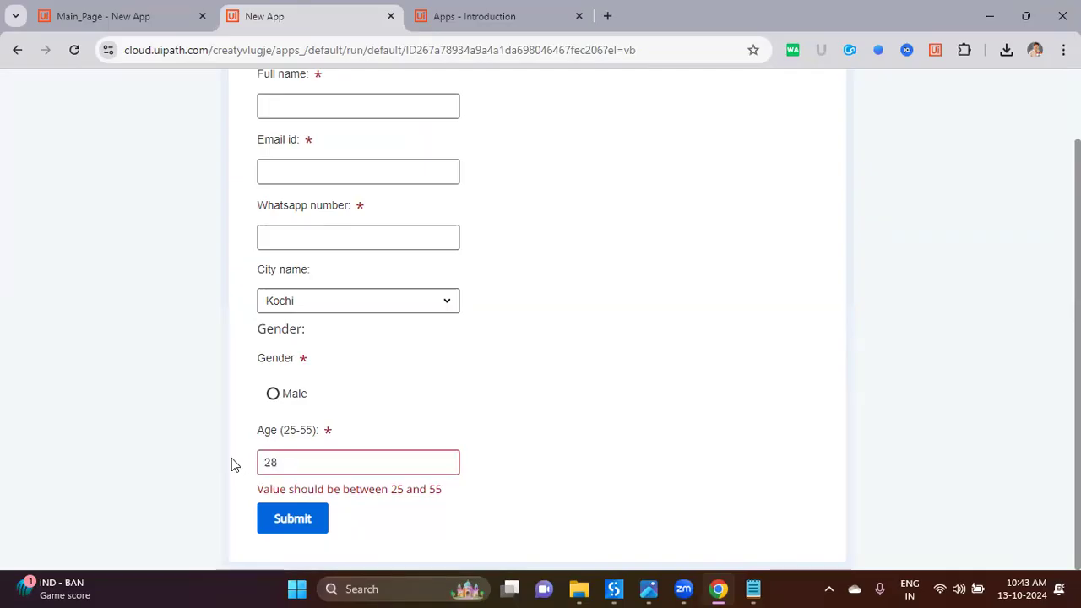
{"action": "left_click_drag", "start_coordinate": [299, 480], "coordinate": [252, 486]}
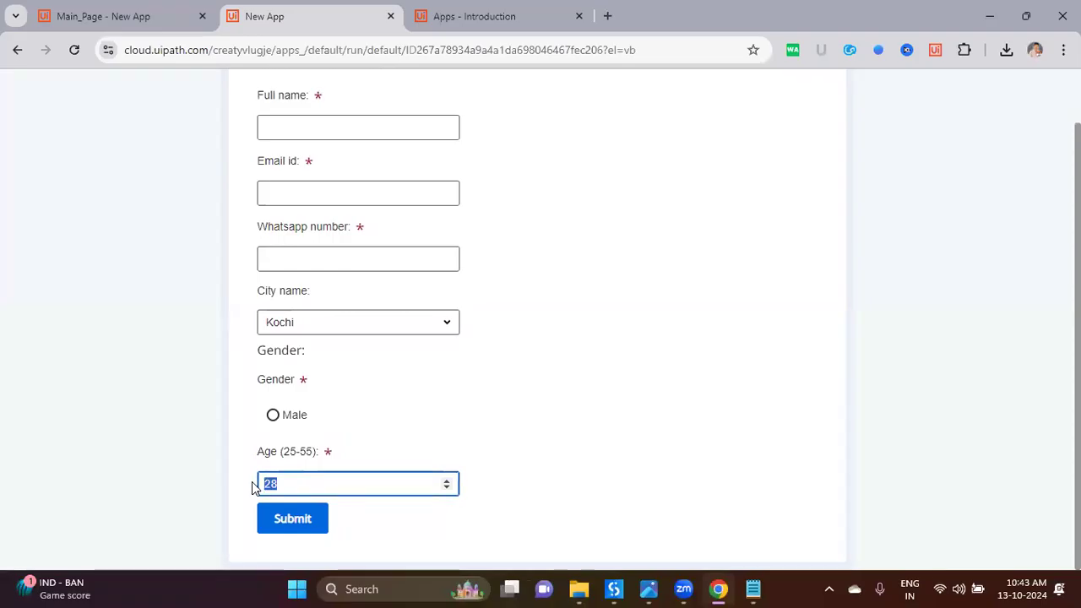
{"action": "type", "text": "98"}
{"action": "left_click_drag", "start_coordinate": [324, 487], "coordinate": [193, 481]}
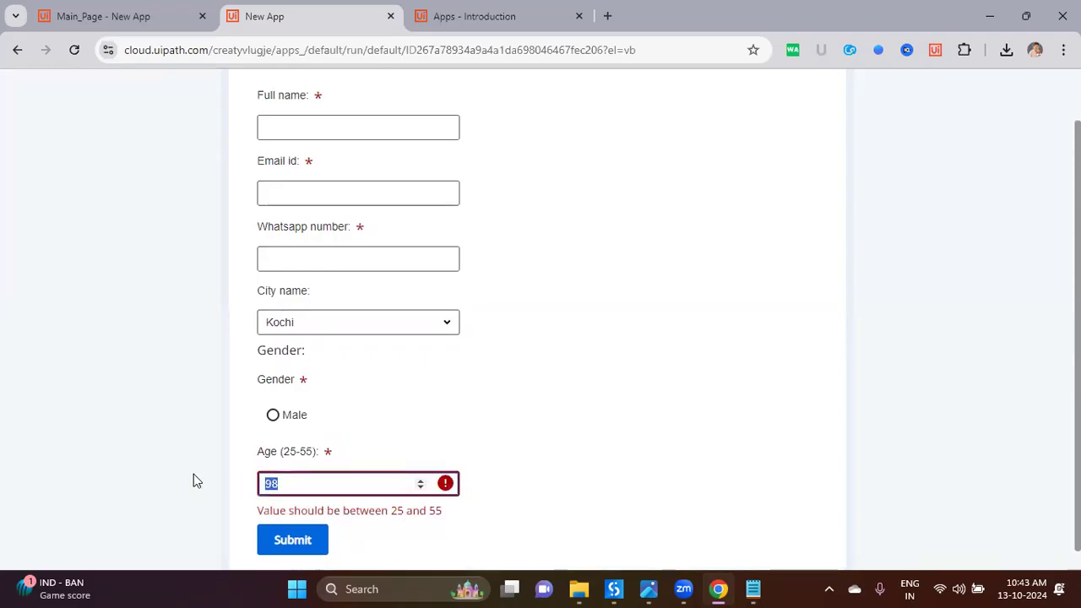
{"action": "type", "text": "50"}
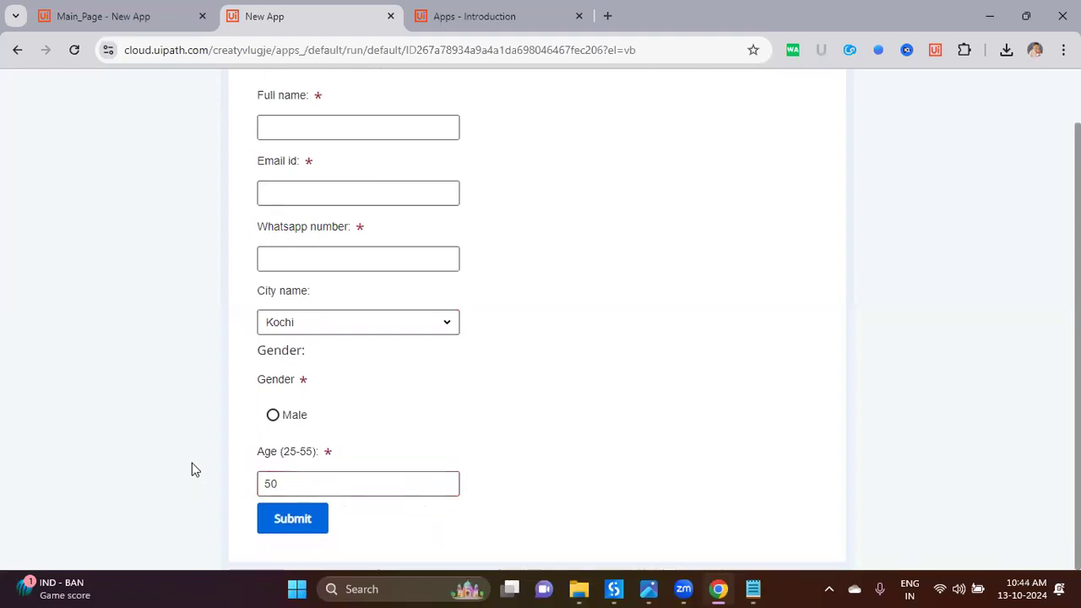
Step: Leave Kochi selected as the city and return to the Main_Page editor
{"action": "left_click", "coordinate": [436, 322]}
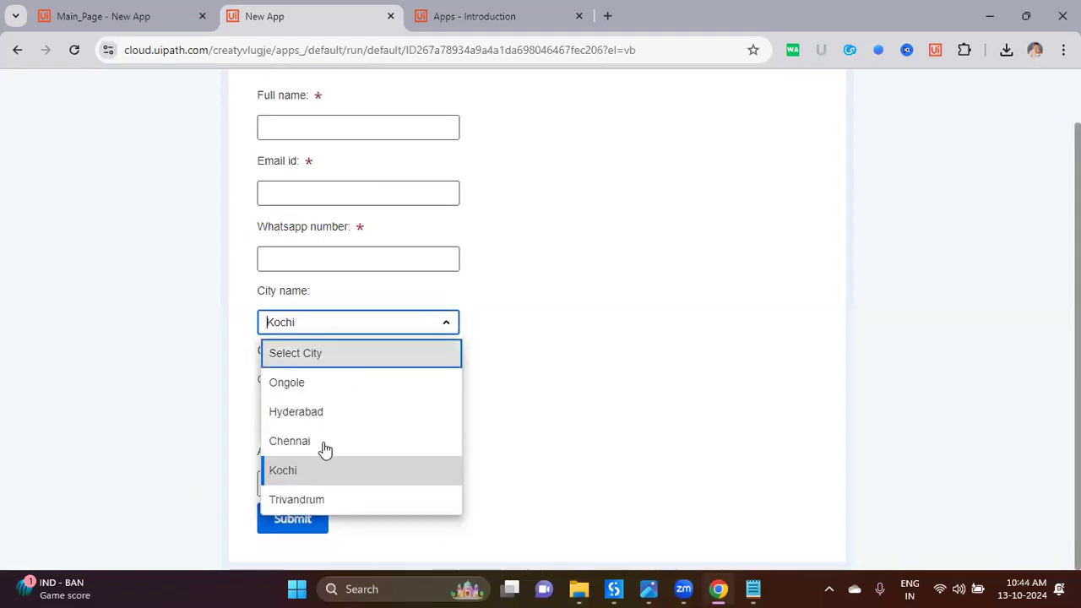
{"action": "left_click", "coordinate": [192, 376]}
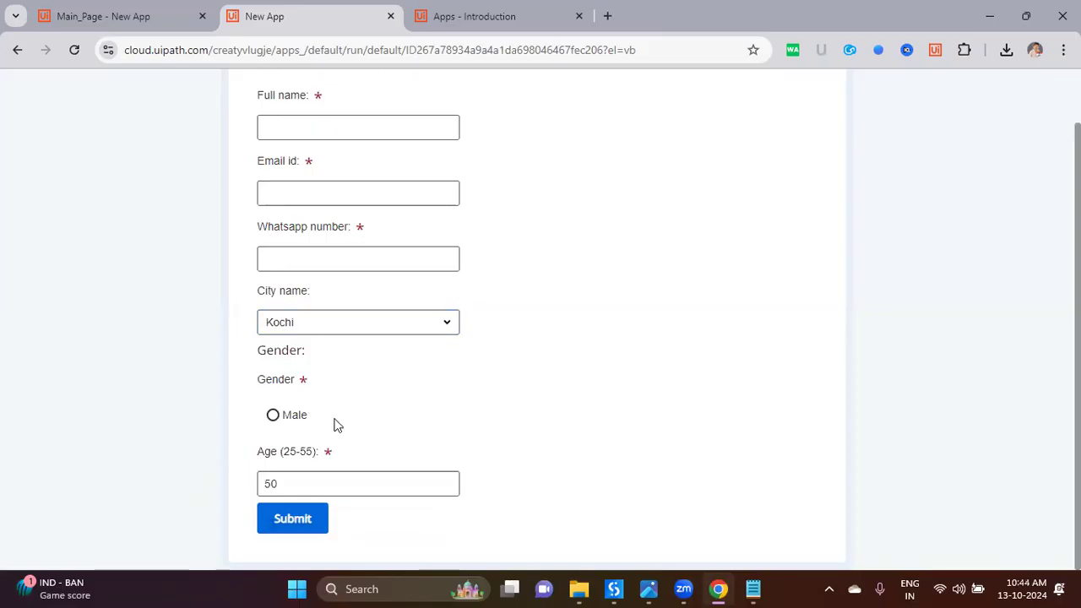
{"action": "scroll", "coordinate": [330, 432], "scroll_direction": "up", "scroll_amount": 1}
{"action": "left_click", "coordinate": [343, 317]}
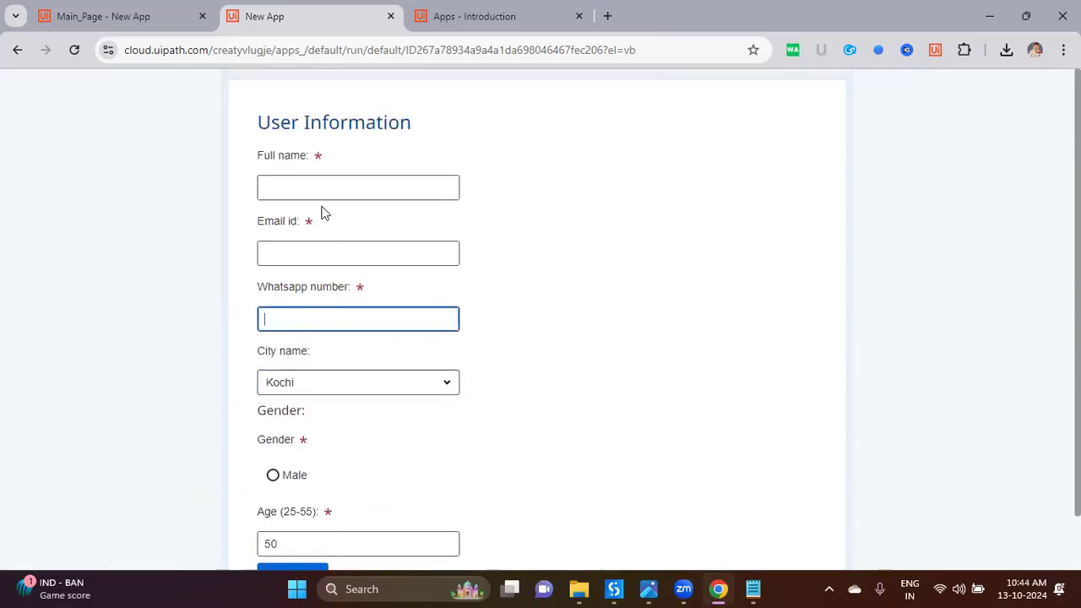
{"action": "left_click", "coordinate": [133, 16]}
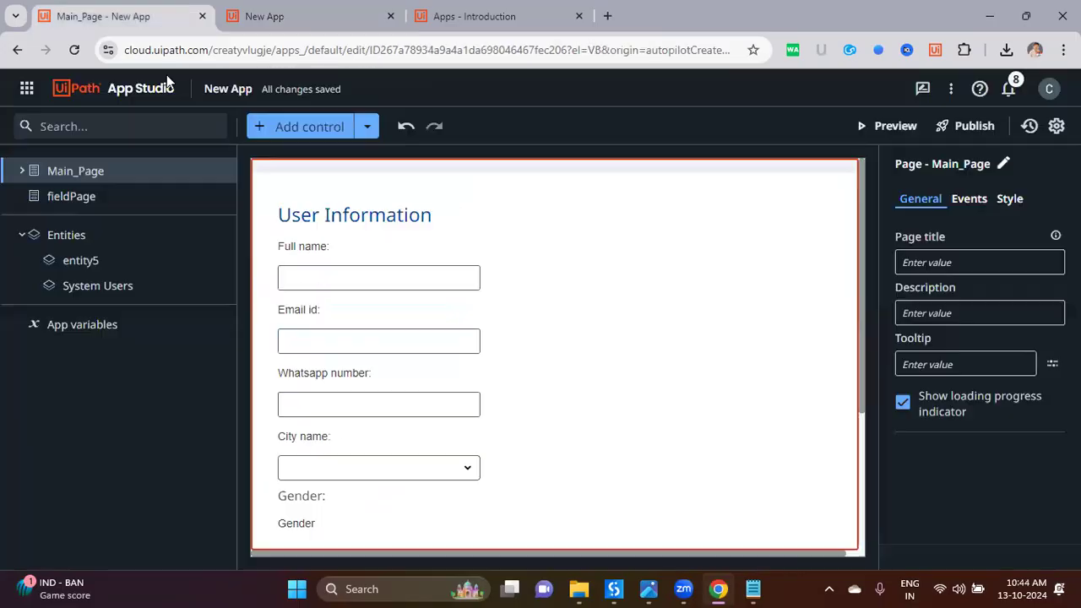
Step: Open Data Service in a new browser tab
{"action": "left_click", "coordinate": [26, 88]}
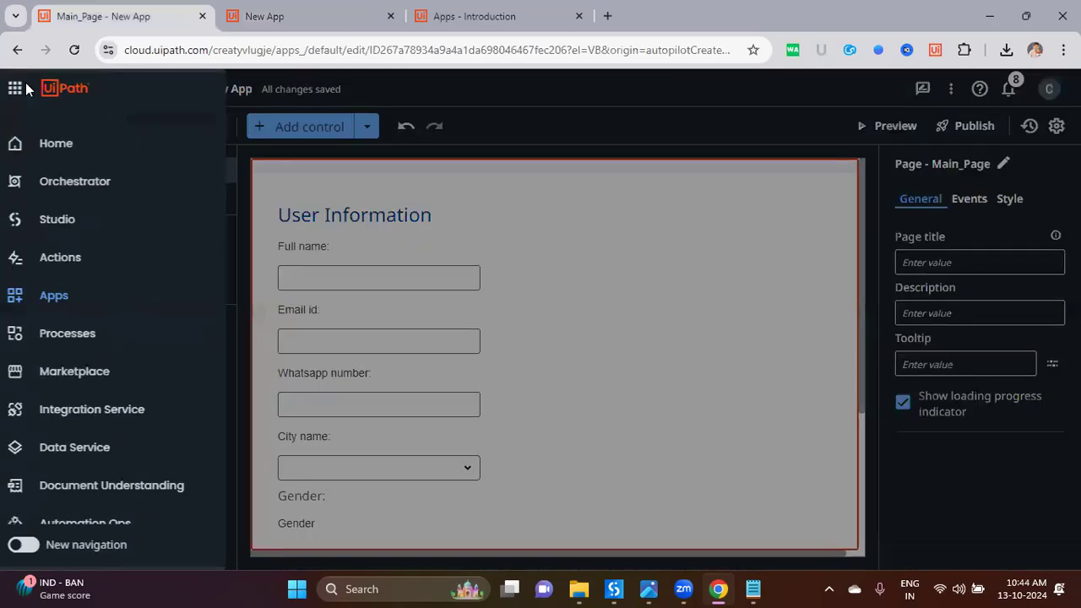
{"action": "middle_click", "coordinate": [85, 445]}
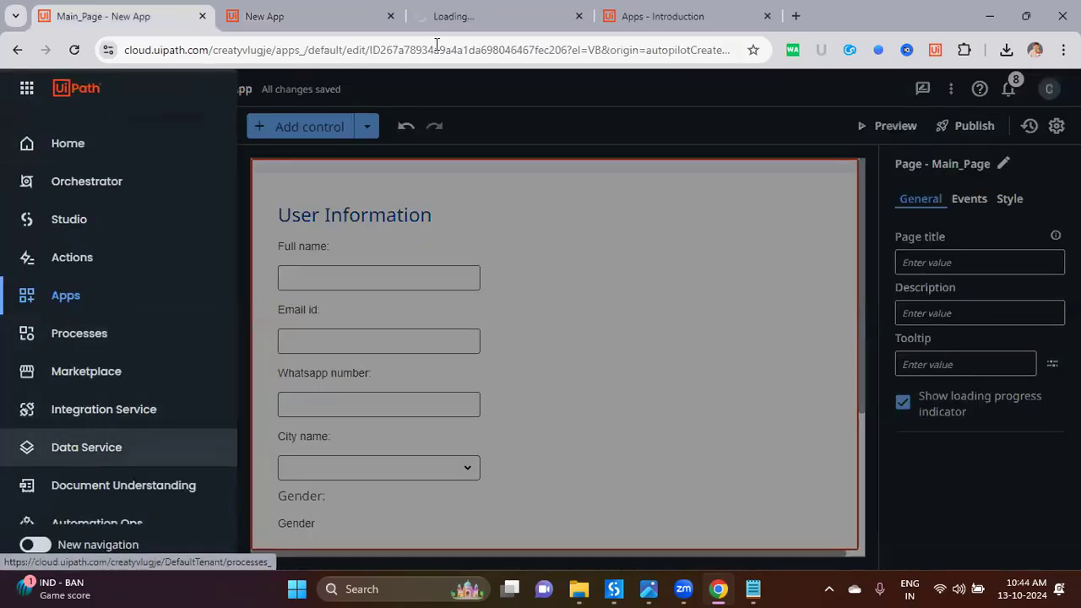
{"action": "left_click", "coordinate": [403, 224]}
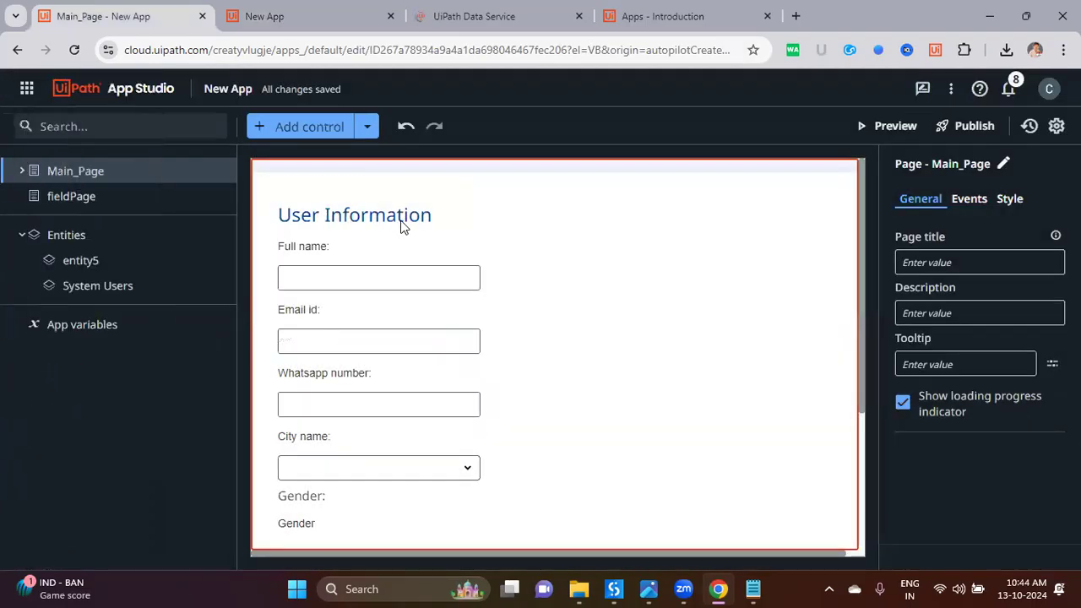
{"action": "key", "text": "ctrl+Tab"}
{"action": "key", "text": "ctrl+Tab"}
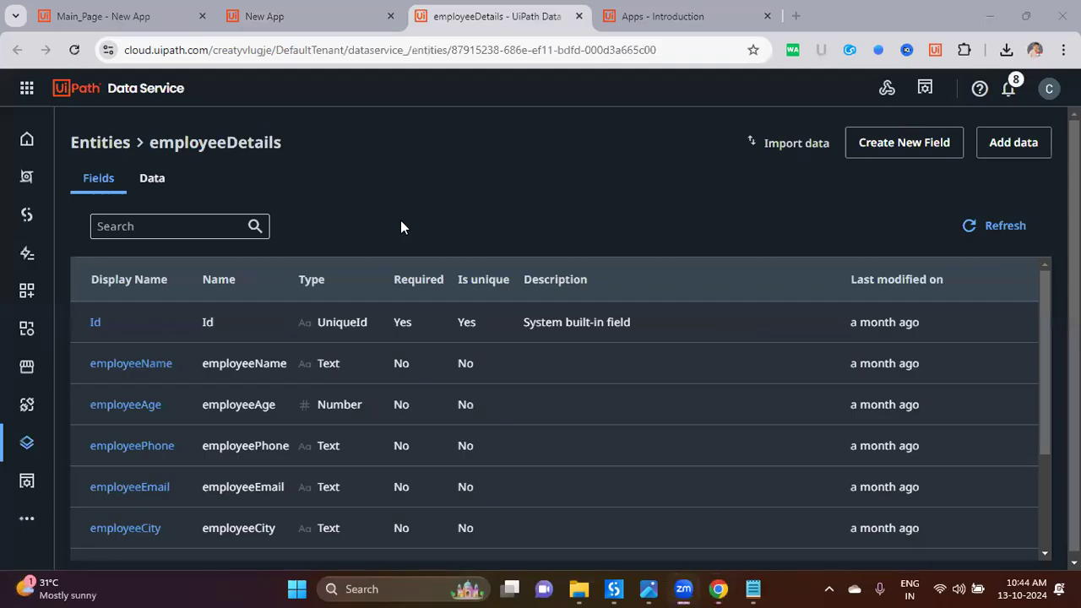
Step: Sort entities by Last modified on, newest first, and open entity5
{"action": "left_click", "coordinate": [128, 142]}
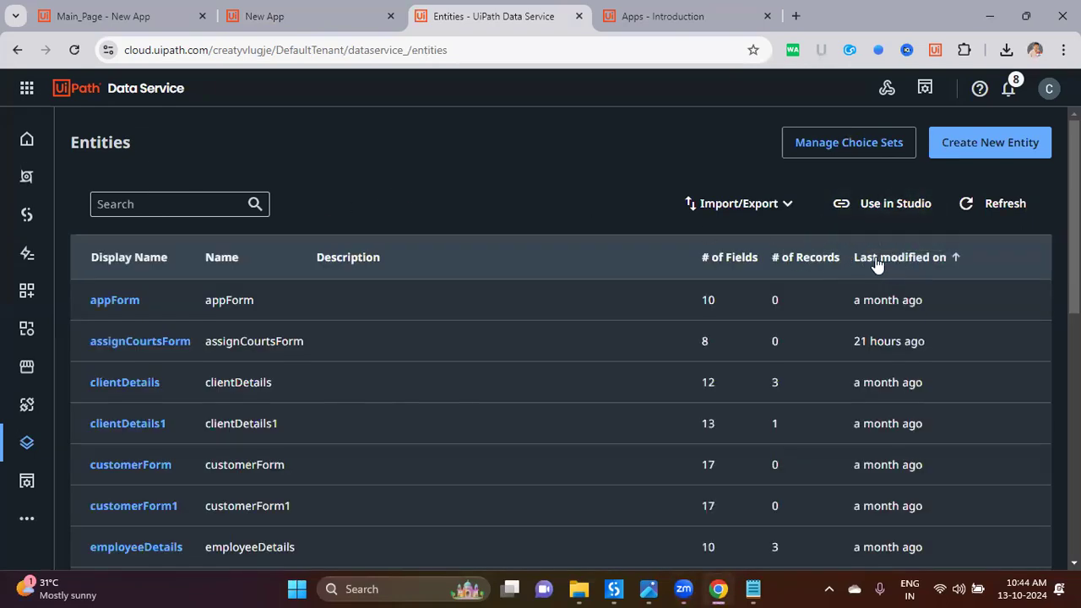
{"action": "left_click", "coordinate": [910, 264]}
{"action": "left_click", "coordinate": [910, 265]}
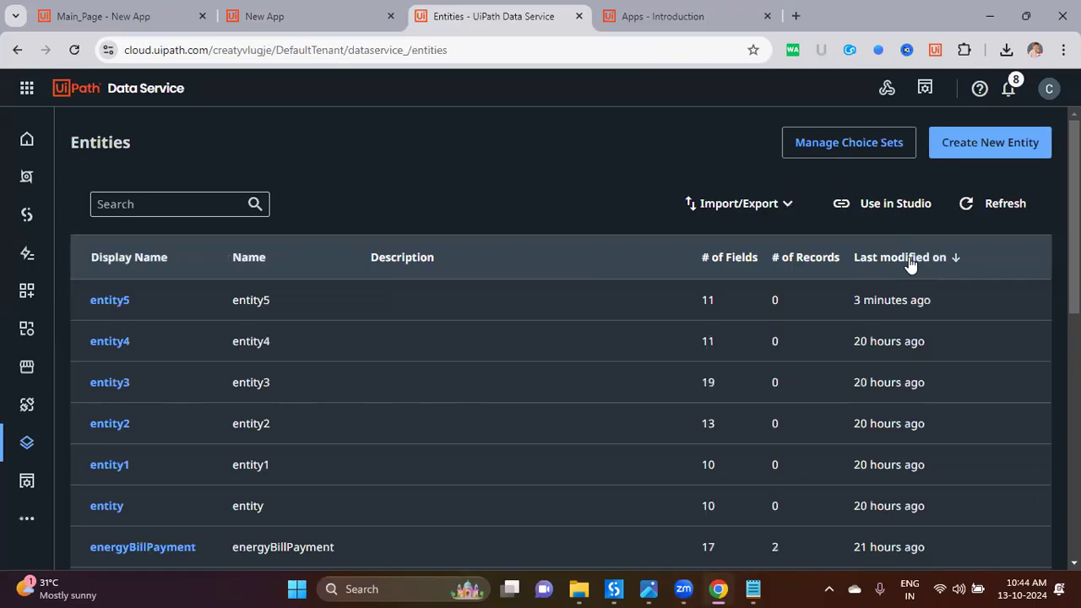
{"action": "left_click_drag", "start_coordinate": [849, 303], "coordinate": [940, 309]}
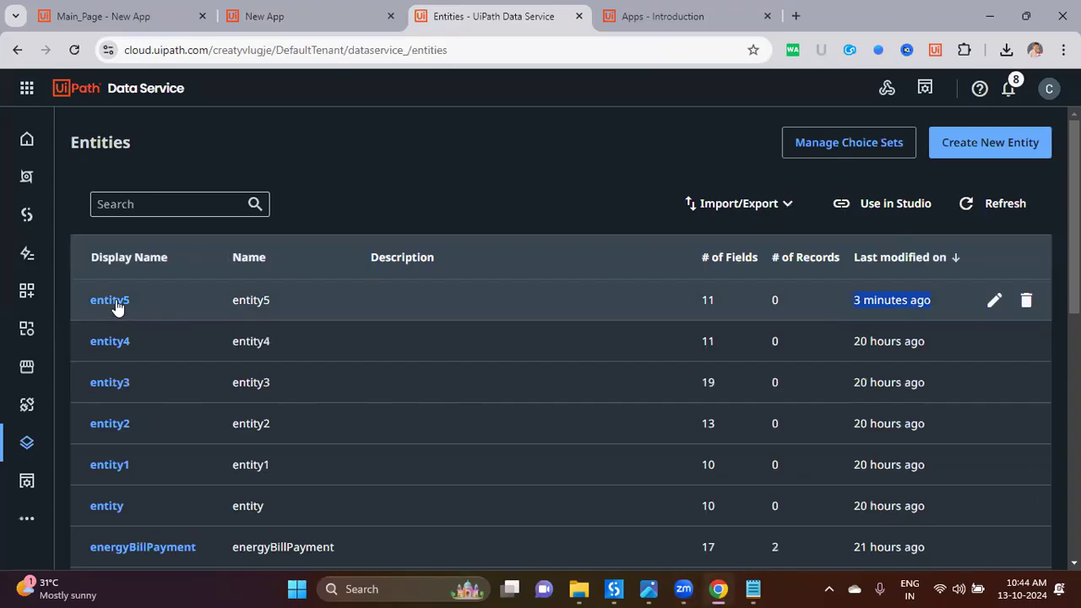
{"action": "left_click", "coordinate": [116, 302]}
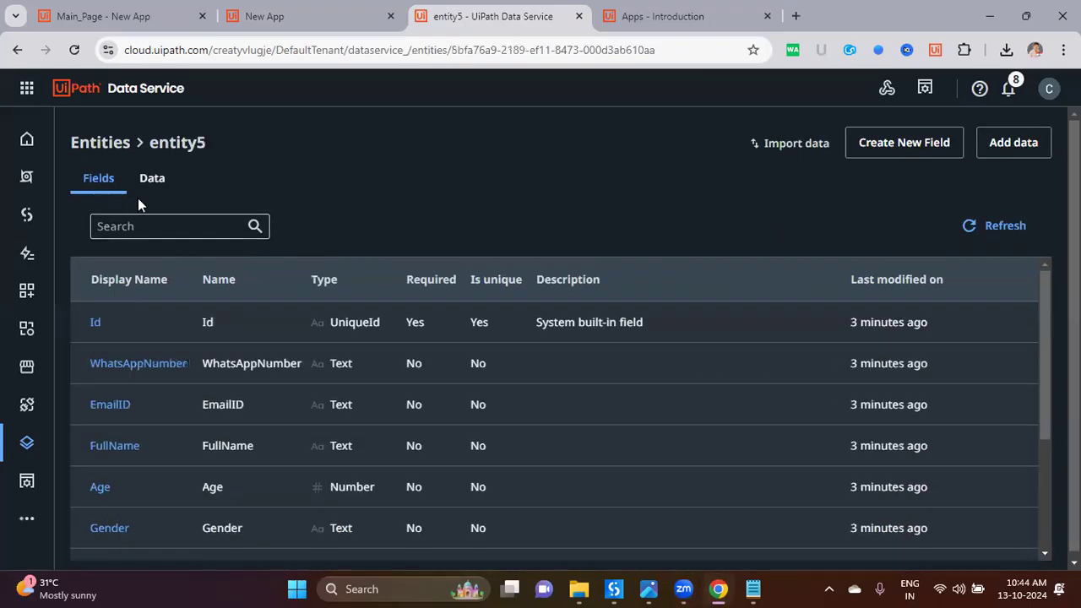
Step: Review entity5's fields, including Age as Number, and see its Data tab is empty
{"action": "left_click", "coordinate": [145, 191]}
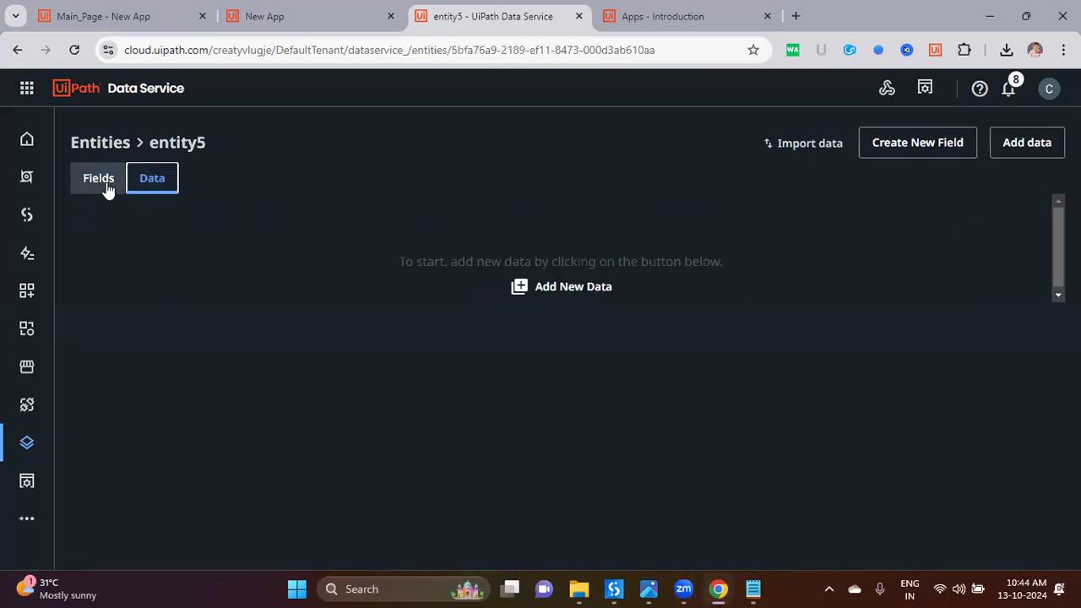
{"action": "left_click", "coordinate": [107, 189]}
{"action": "scroll", "coordinate": [169, 420], "scroll_direction": "down", "scroll_amount": 2}
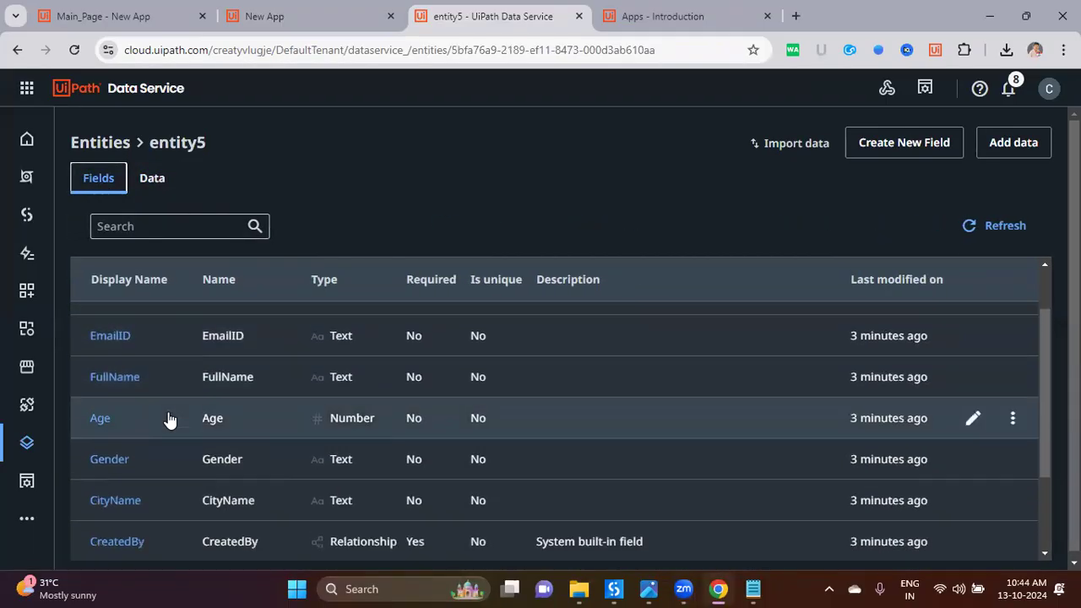
{"action": "scroll", "coordinate": [169, 419], "scroll_direction": "up", "scroll_amount": 2}
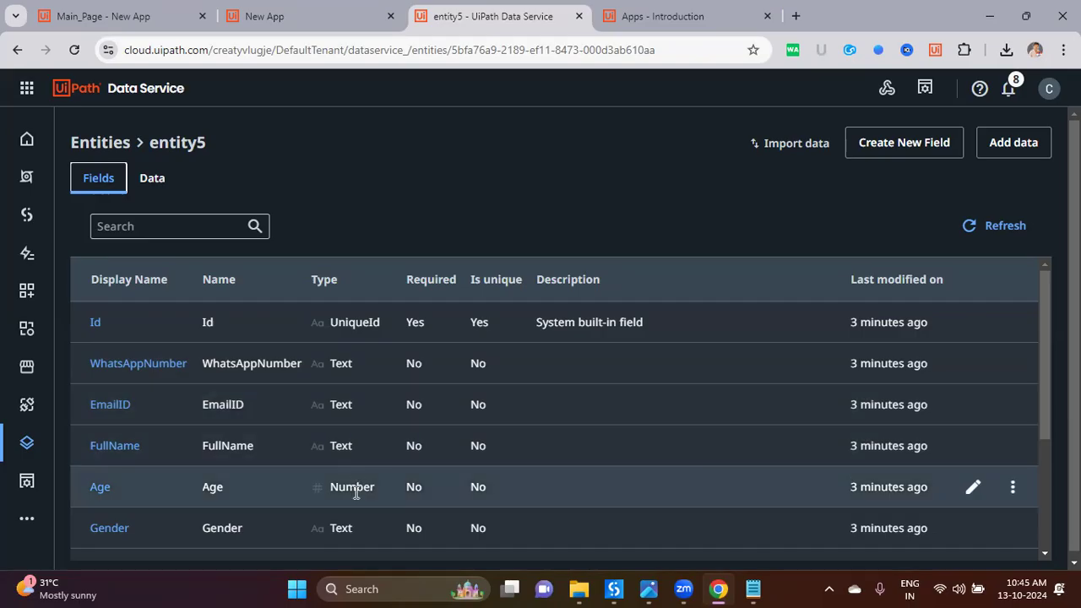
{"action": "left_click_drag", "start_coordinate": [329, 488], "coordinate": [384, 490]}
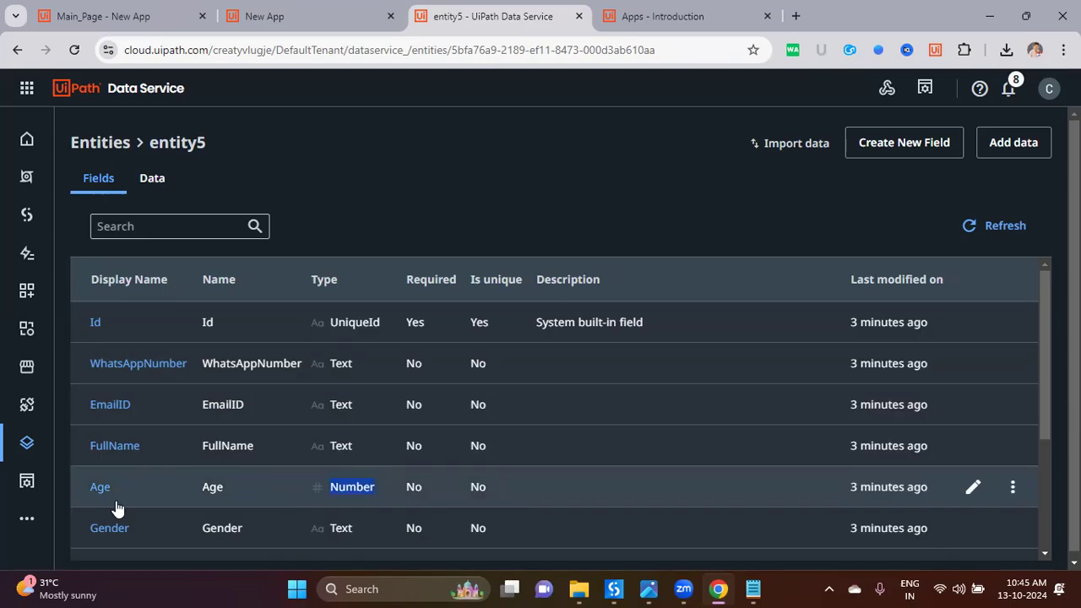
{"action": "left_click", "coordinate": [157, 187]}
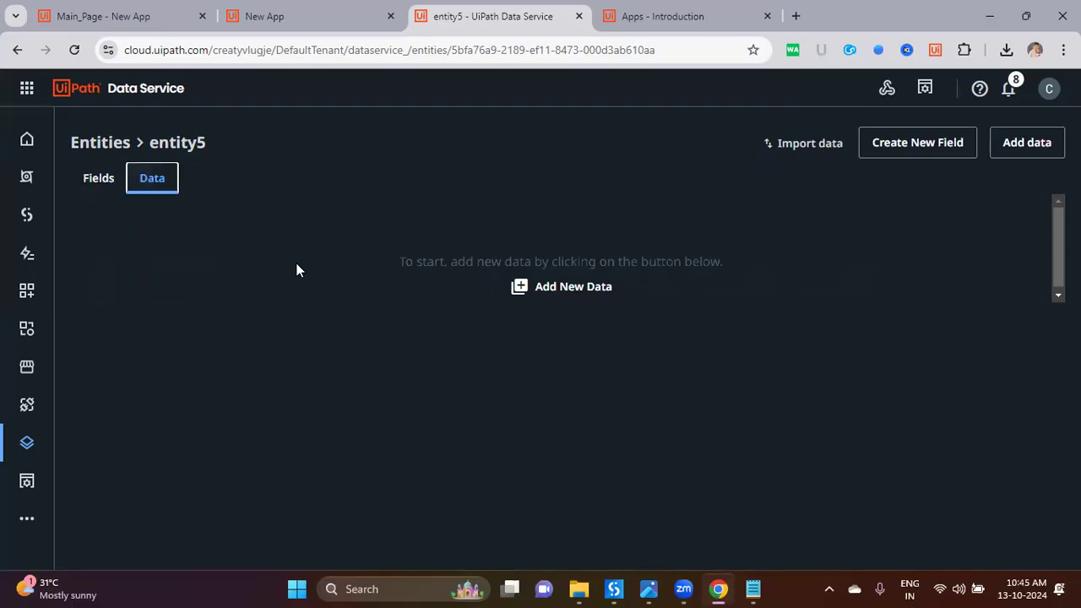
Step: In the running form, enter the user's full name, e-mail address and WhatsApp number
{"action": "key", "text": "ctrl+Page_Up"}
{"action": "left_click", "coordinate": [305, 181]}
{"action": "key", "text": "Tab"}
{"action": "key", "text": "Tab"}
{"action": "key", "text": "Delete"}
{"action": "type", "text": "98"}
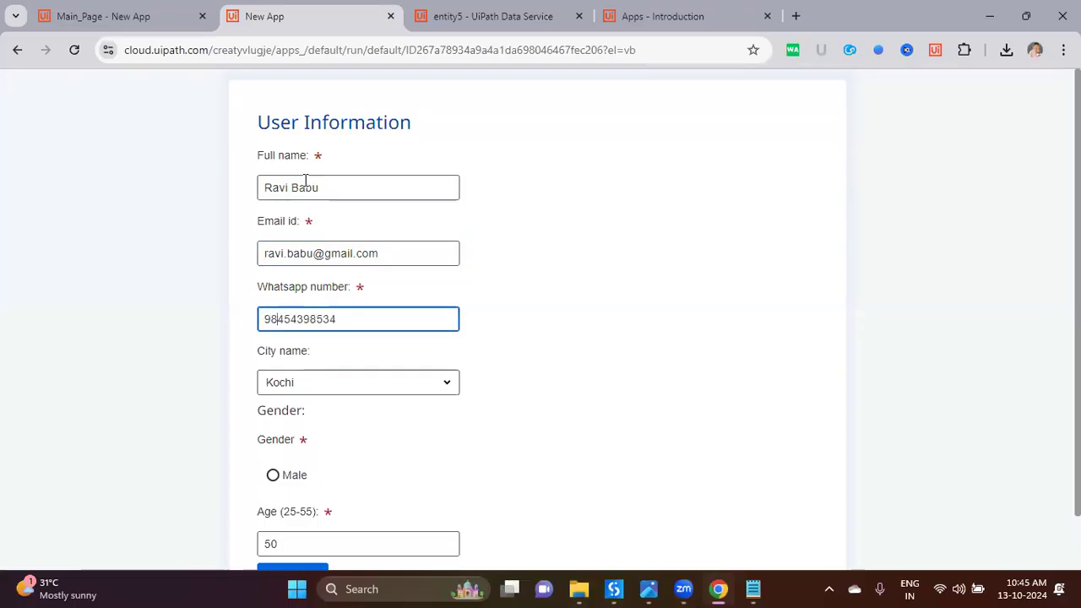
{"action": "key", "text": "Delete"}
Step: Choose city Ongole, gender Male, age 34, and submit the form
{"action": "left_click", "coordinate": [346, 381]}
{"action": "left_click", "coordinate": [330, 245]}
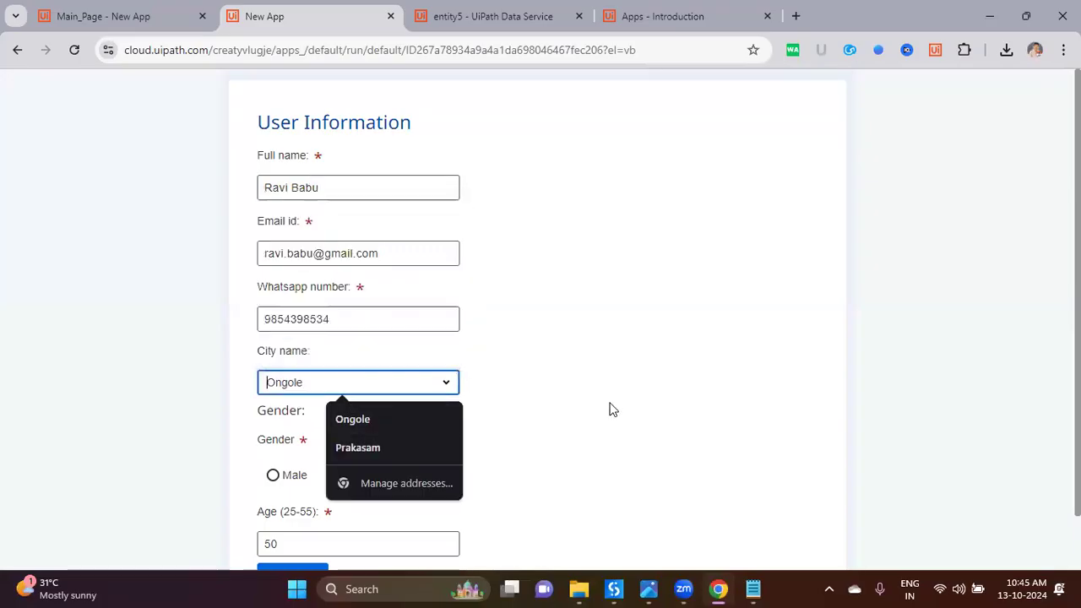
{"action": "left_click", "coordinate": [273, 475]}
{"action": "scroll", "coordinate": [382, 495], "scroll_direction": "down", "scroll_amount": 1}
{"action": "left_click", "coordinate": [307, 485]}
{"action": "key", "text": "ctrl+a"}
{"action": "type", "text": "34"}
{"action": "left_click", "coordinate": [405, 446]}
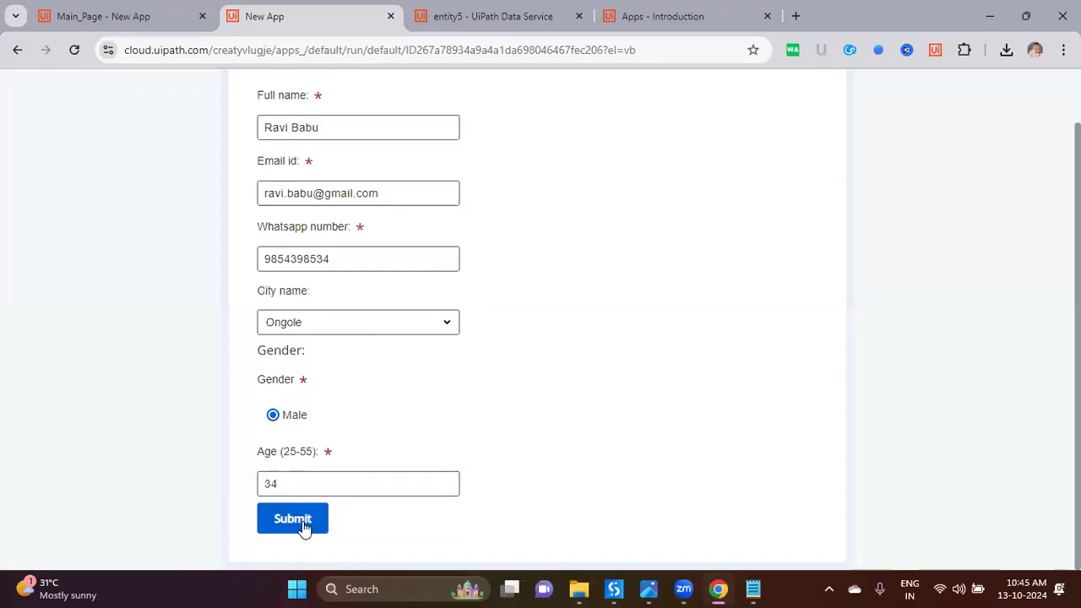
{"action": "key", "text": "ctrl+Tab"}
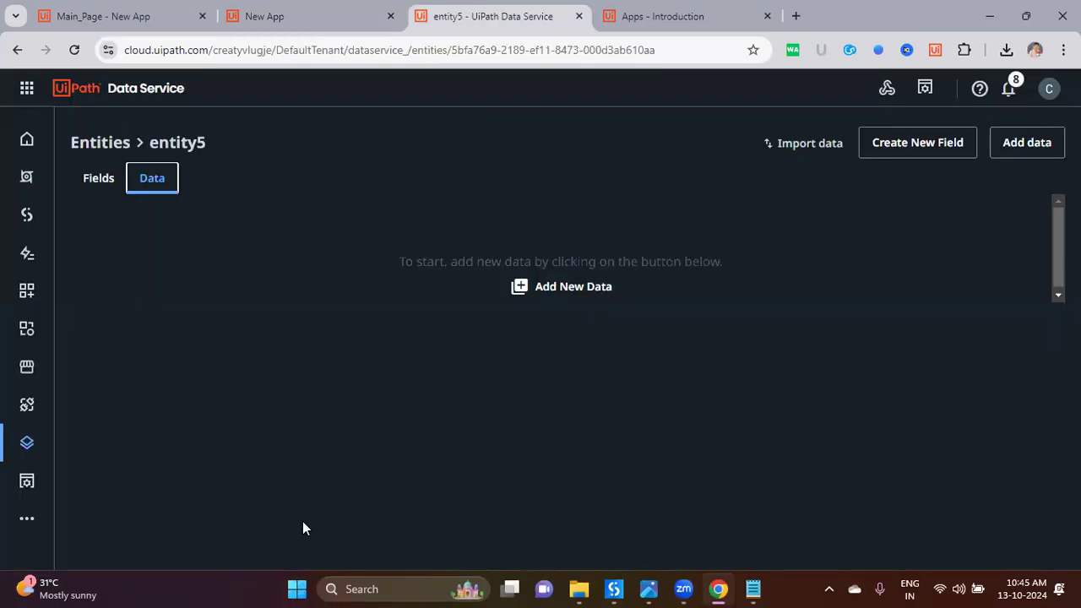
Step: Reload entity5 to see the new record (34, Male, Ongole), then return to Main_Page
{"action": "left_click_drag", "start_coordinate": [402, 261], "coordinate": [684, 251]}
{"action": "left_click", "coordinate": [782, 240]}
{"action": "left_click", "coordinate": [75, 50]}
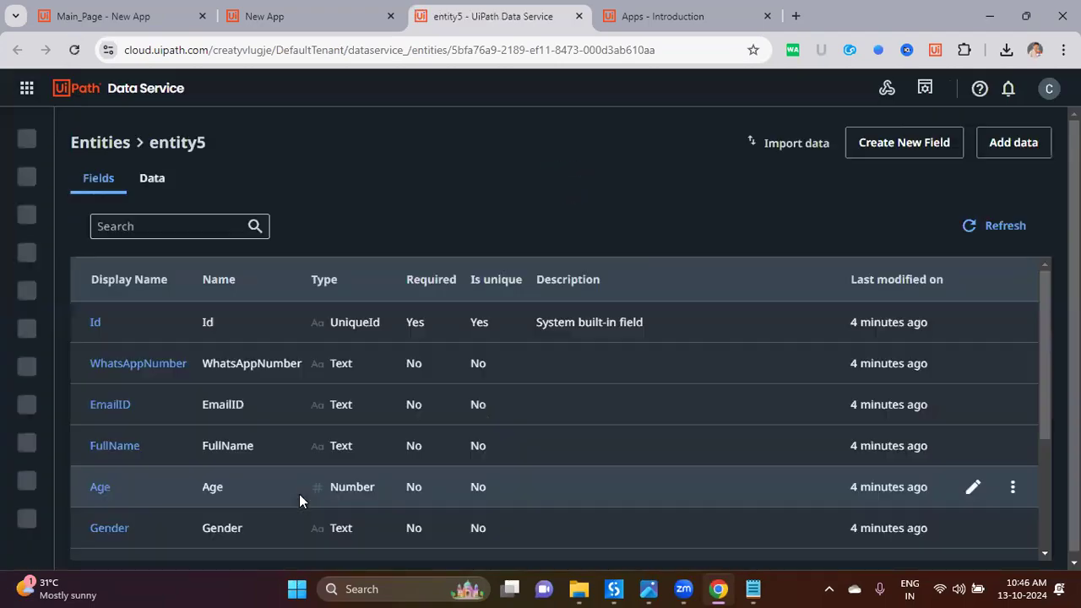
{"action": "left_click", "coordinate": [150, 184]}
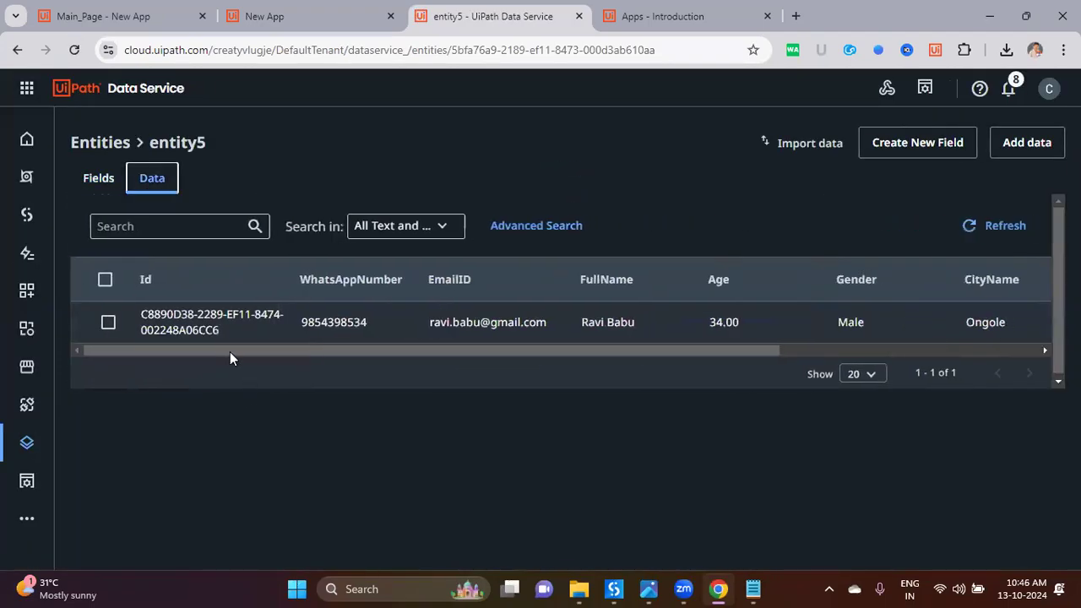
{"action": "left_click", "coordinate": [405, 421]}
{"action": "key", "text": "ctrl+Tab"}
{"action": "key", "text": "ctrl+Tab"}
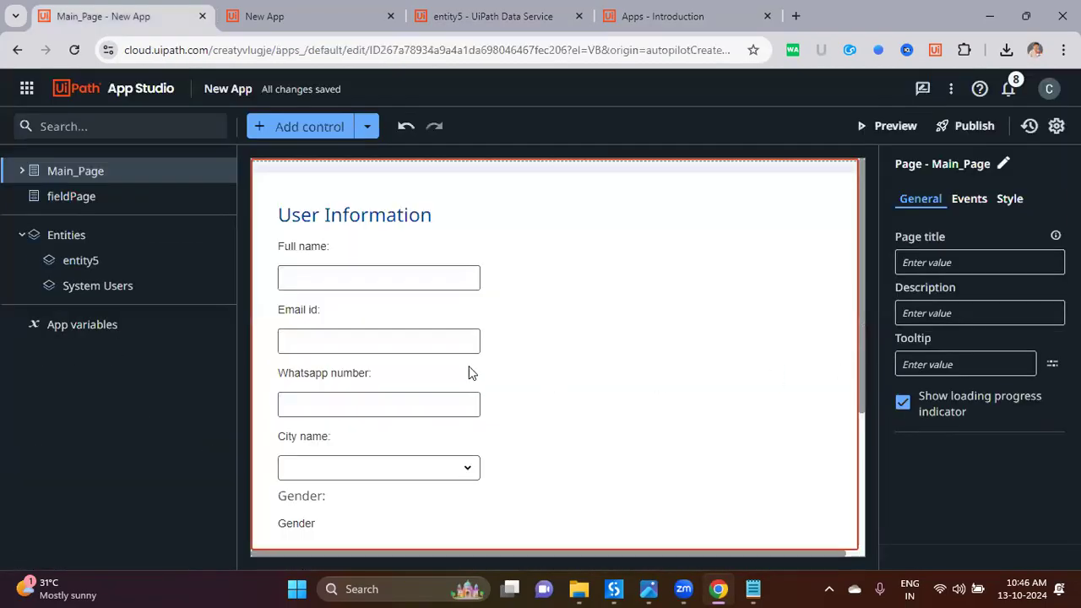
{"action": "key", "text": "ctrl+Tab"}
Step: Replace the full name, e-mail and WhatsApp number with the second user's details
{"action": "triple_click", "coordinate": [343, 128]}
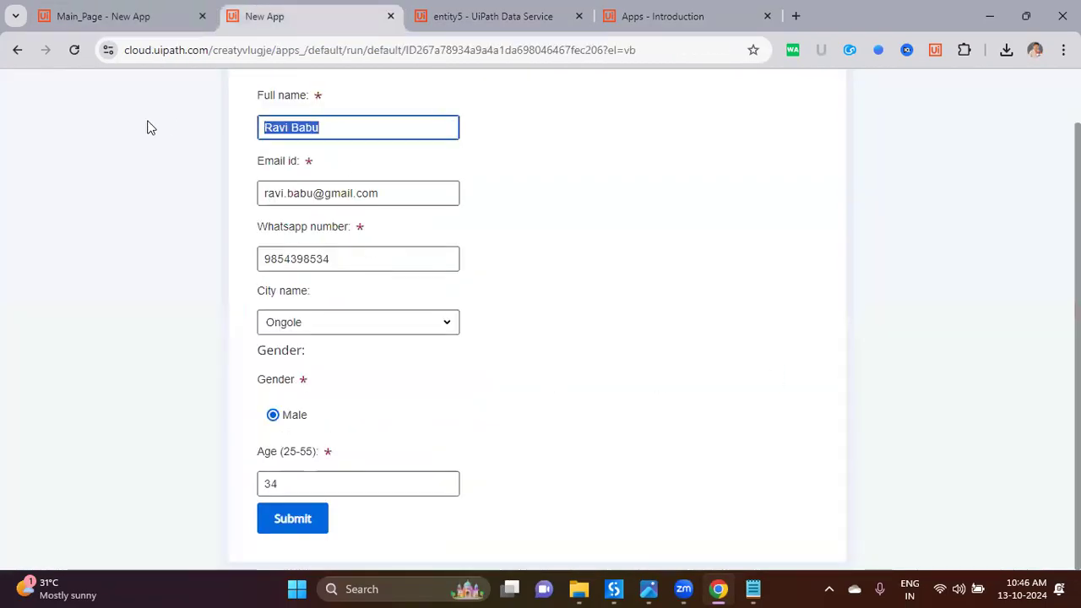
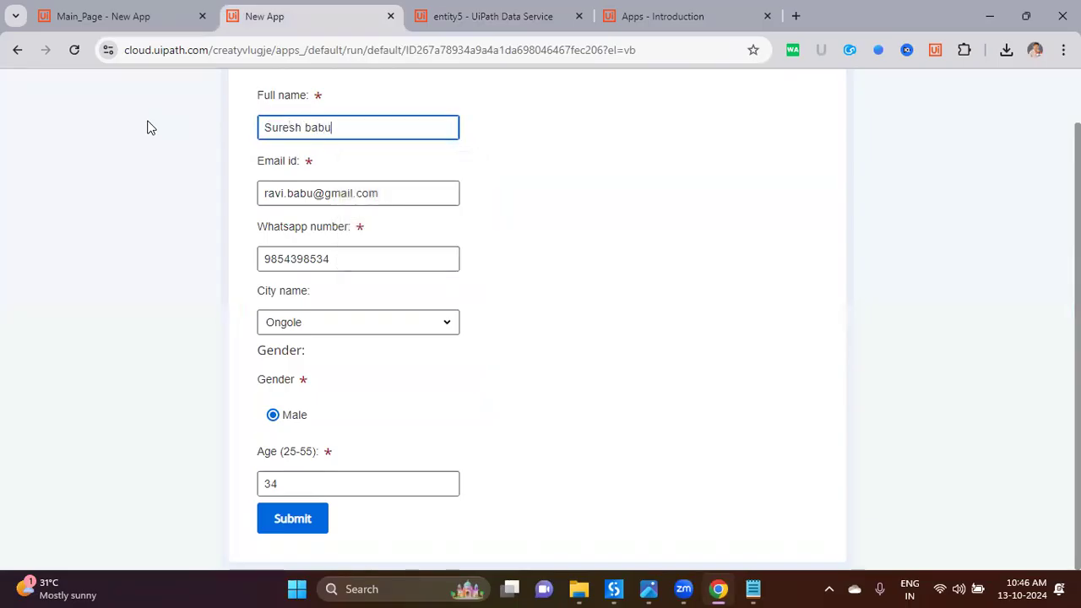
{"action": "key", "text": "Tab"}
{"action": "type", "text": "Sresuh"}
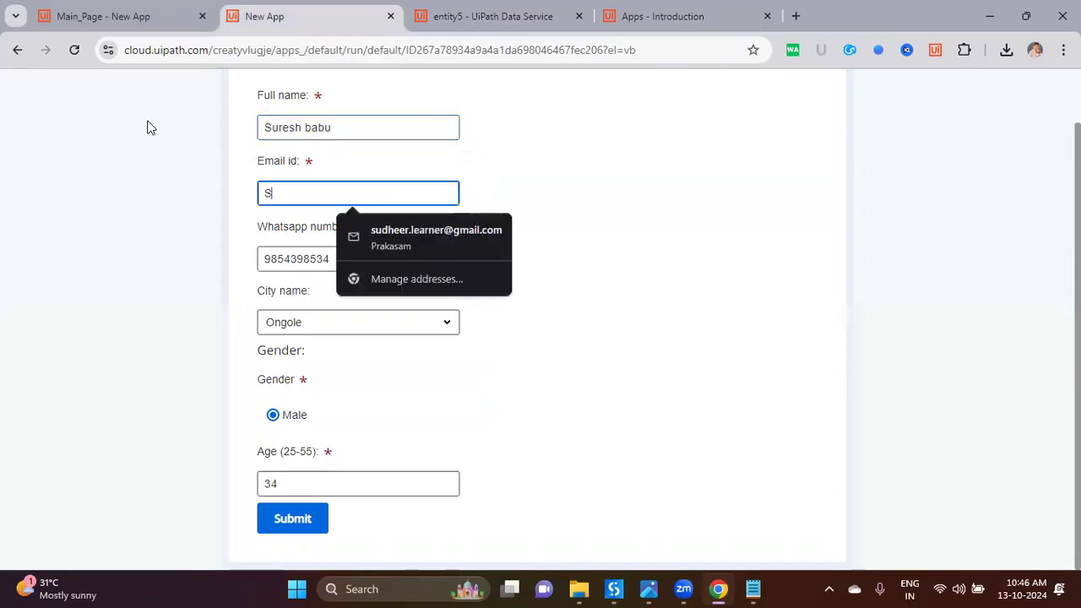
{"action": "key", "text": "BackSpace"}
{"action": "key", "text": "BackSpace"}
{"action": "key", "text": "BackSpace"}
{"action": "key", "text": "BackSpace"}
{"action": "key", "text": "BackSpace"}
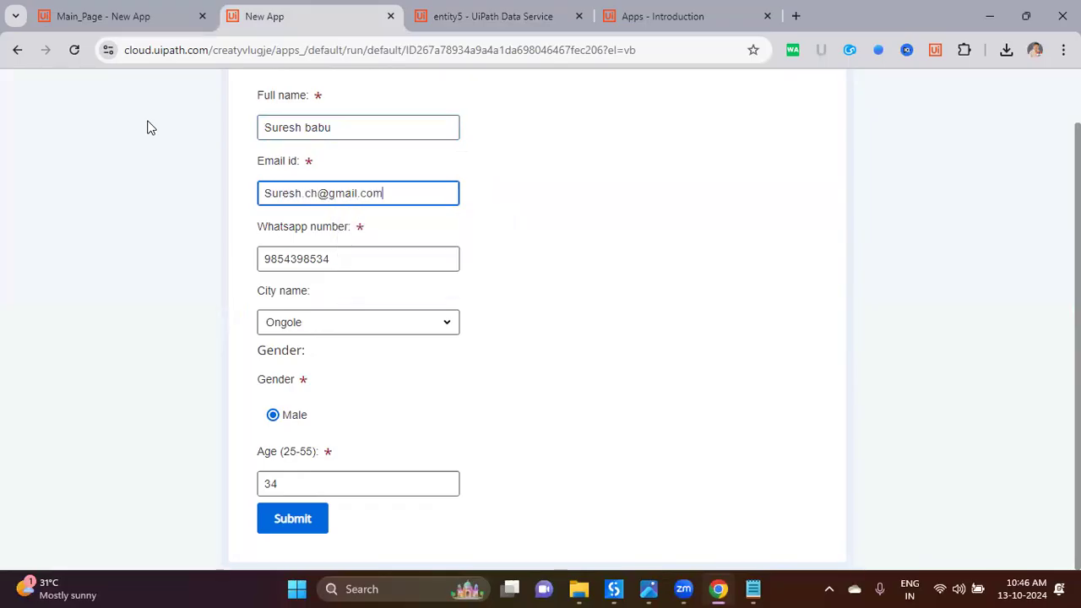
{"action": "key", "text": "Tab"}
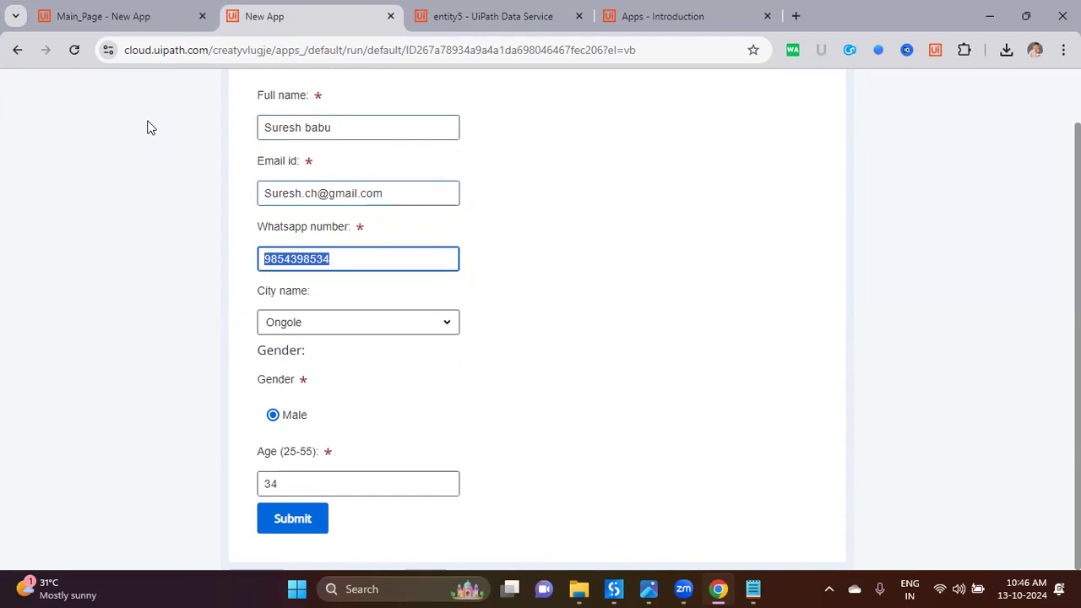
Step: Choose Hyderabad as the city and set the Age to 48
{"action": "key", "text": "Tab"}
{"action": "left_click", "coordinate": [359, 322]}
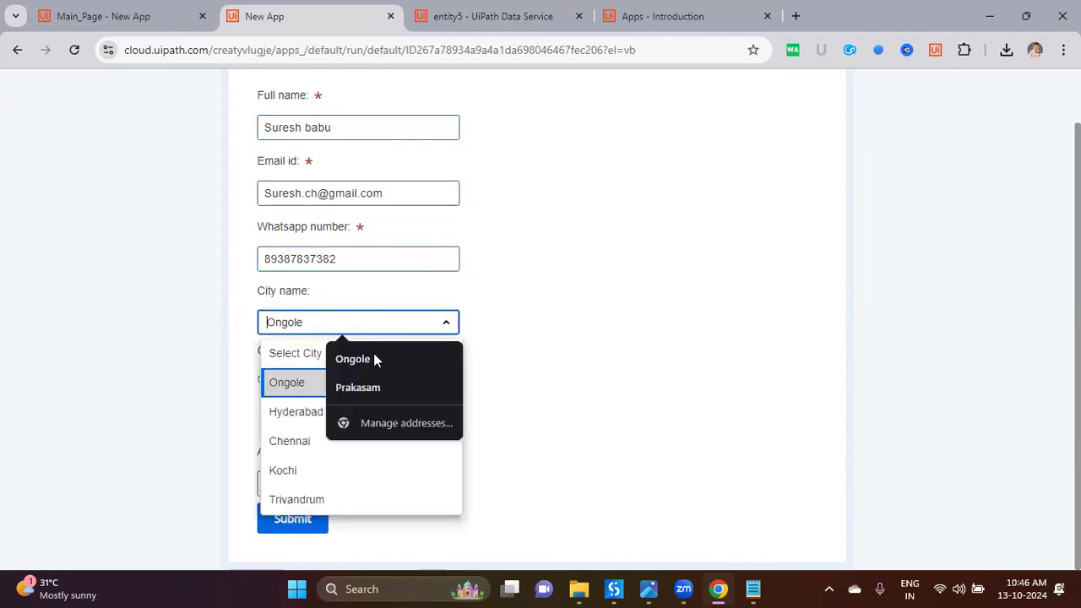
{"action": "left_click", "coordinate": [308, 411]}
{"action": "key", "text": "Tab"}
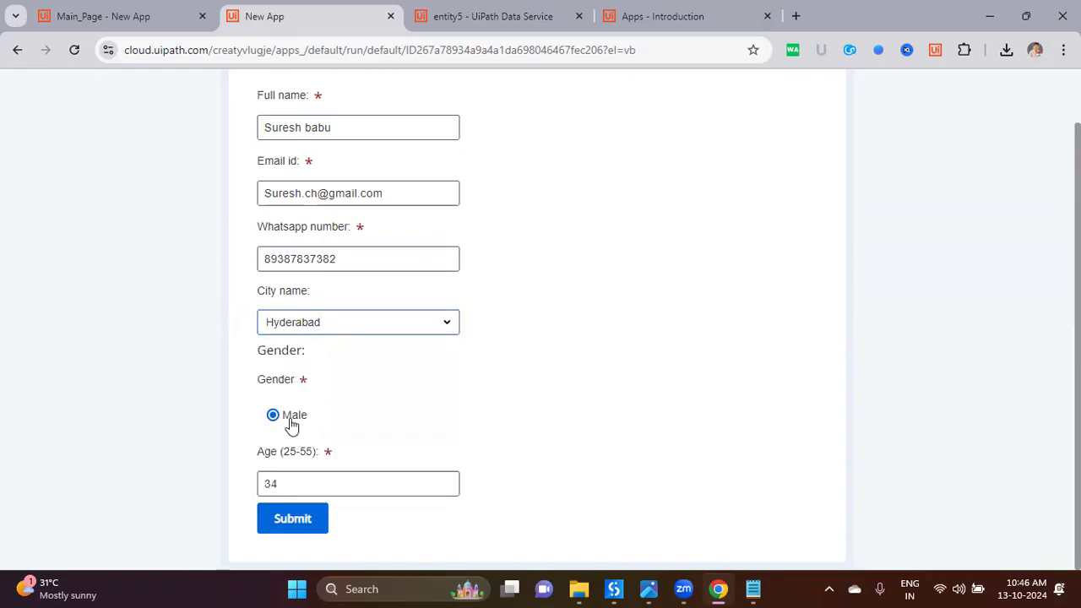
{"action": "key", "text": "Tab"}
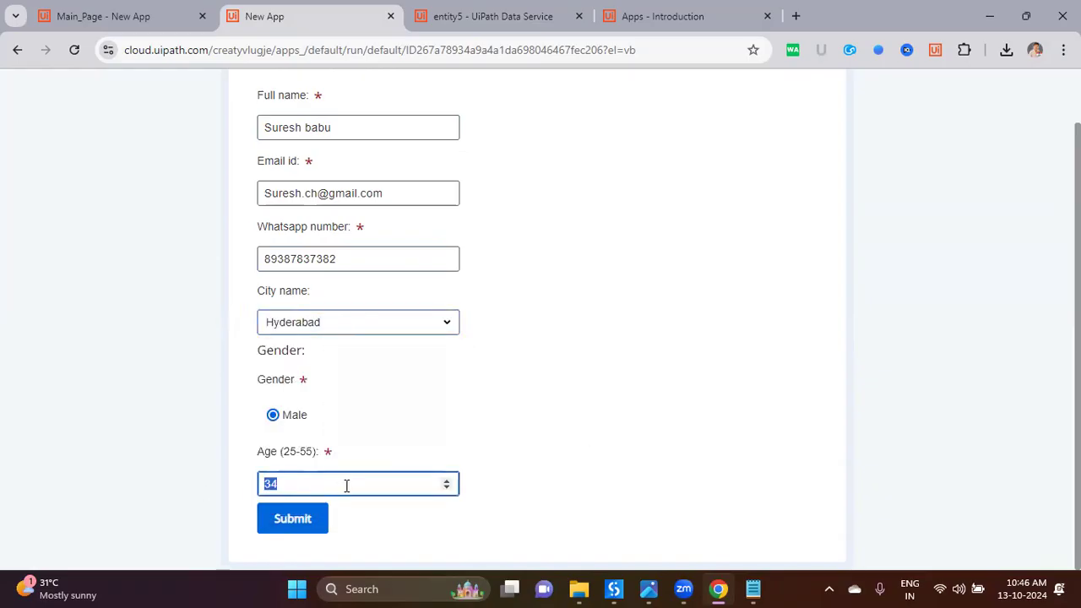
{"action": "type", "text": "38"}
{"action": "double_click", "coordinate": [302, 489]}
{"action": "type", "text": "48"}
Step: Submit the second user's entry and refresh entity5's Data tab to show it
{"action": "left_click", "coordinate": [292, 519]}
{"action": "key", "text": "ctrl+Tab"}
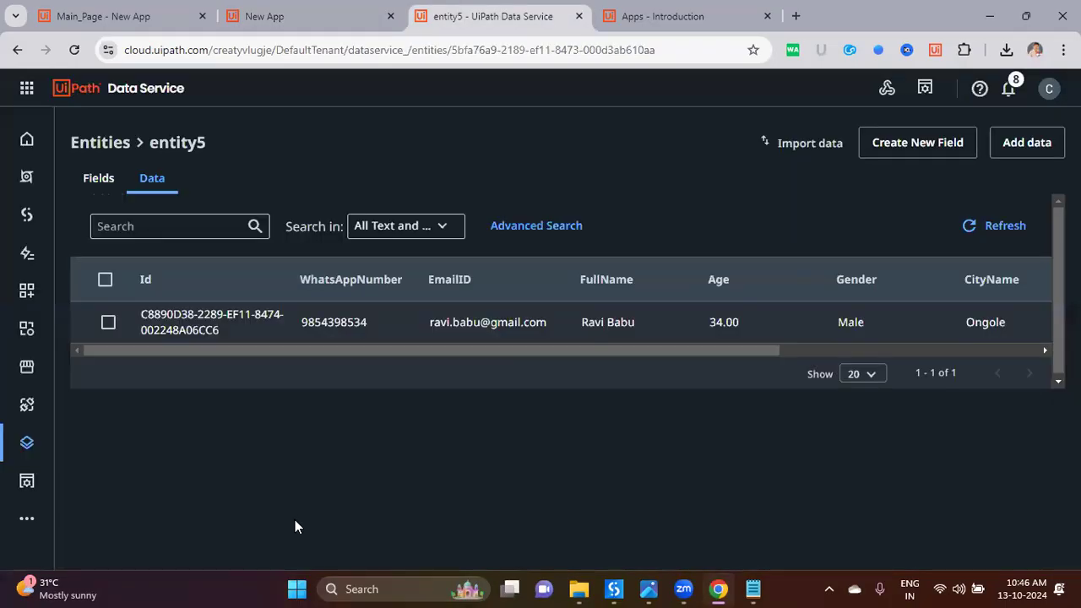
{"action": "left_click", "coordinate": [992, 241]}
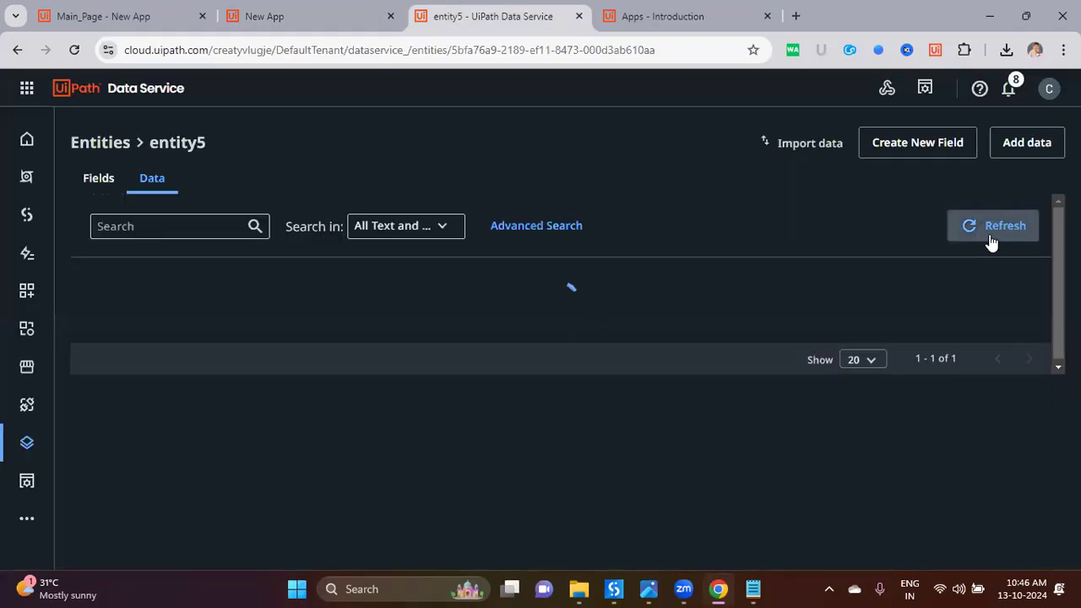
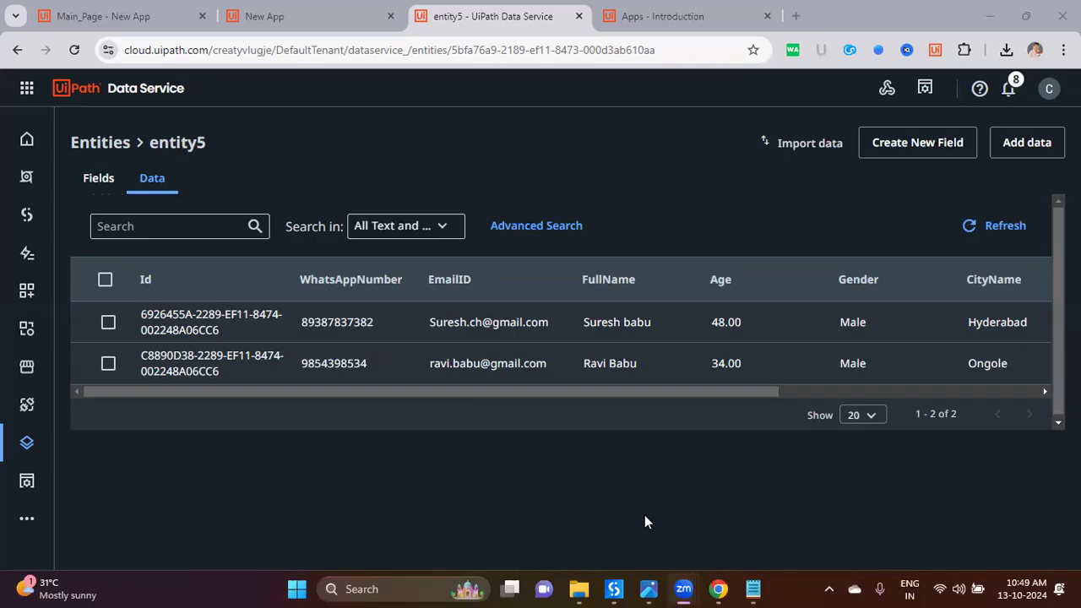
Step: Close the running app's tab, return to the Data Service Entities list and start a new entity
{"action": "left_click_drag", "start_coordinate": [688, 391], "coordinate": [756, 390]}
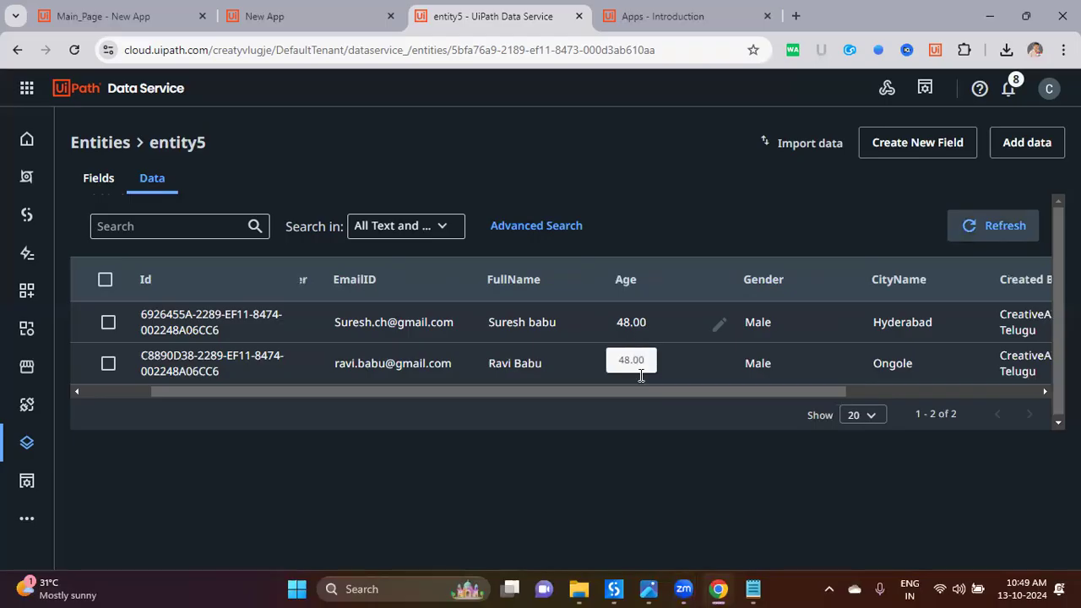
{"action": "left_click_drag", "start_coordinate": [651, 393], "coordinate": [472, 396]}
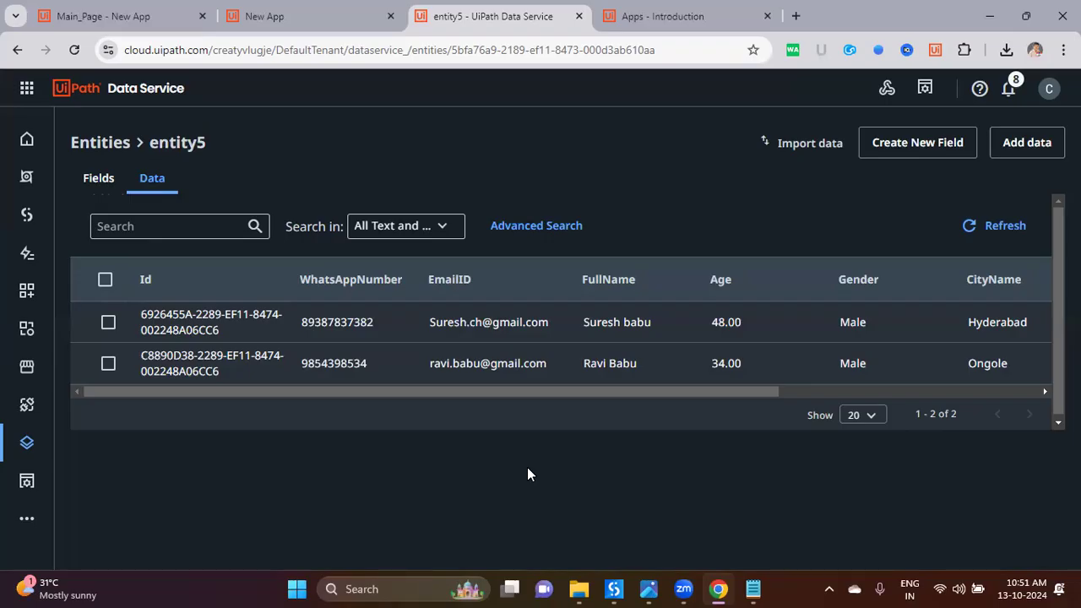
{"action": "left_click", "coordinate": [323, 25]}
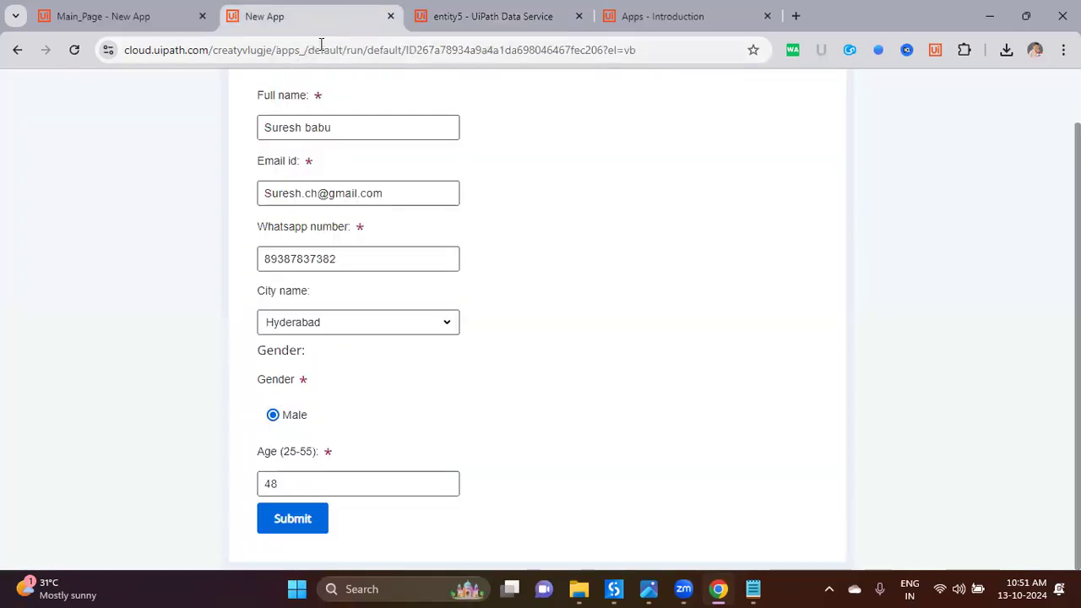
{"action": "left_click", "coordinate": [389, 17]}
{"action": "left_click", "coordinate": [92, 26]}
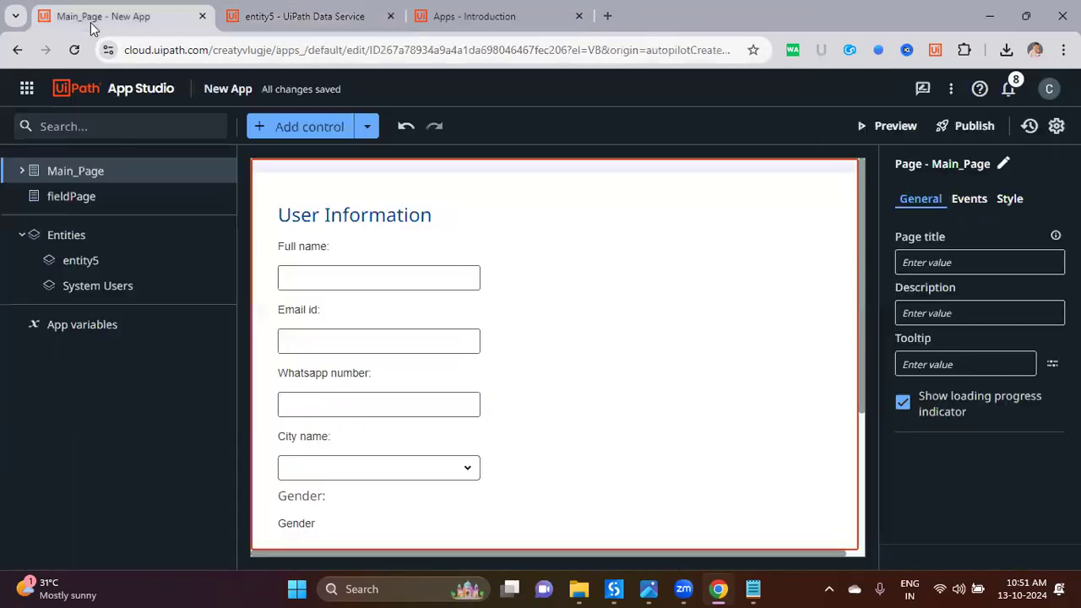
{"action": "left_click", "coordinate": [134, 95]}
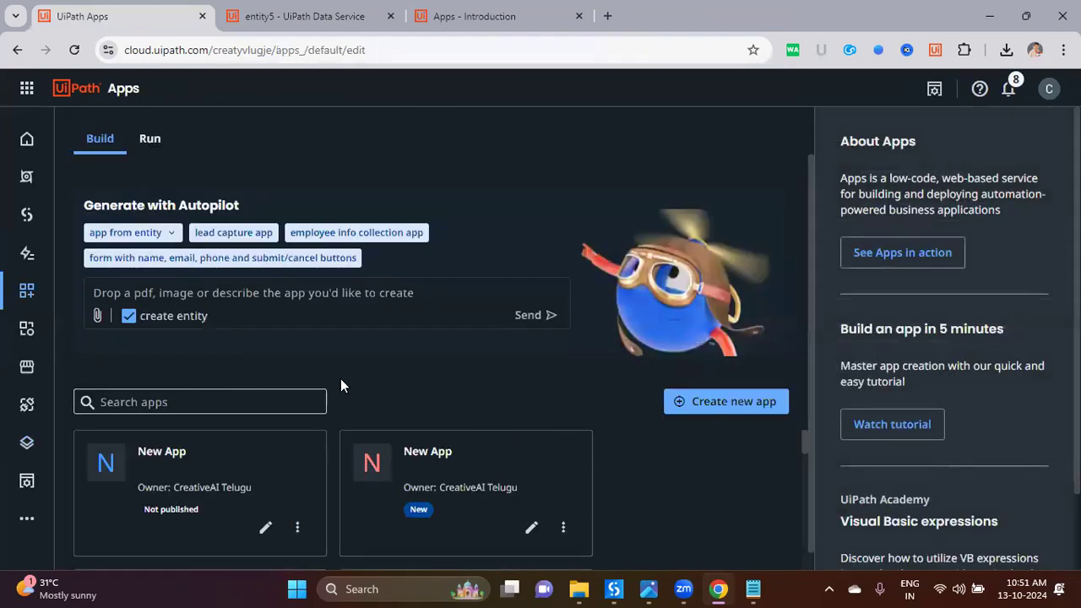
{"action": "left_click", "coordinate": [315, 25]}
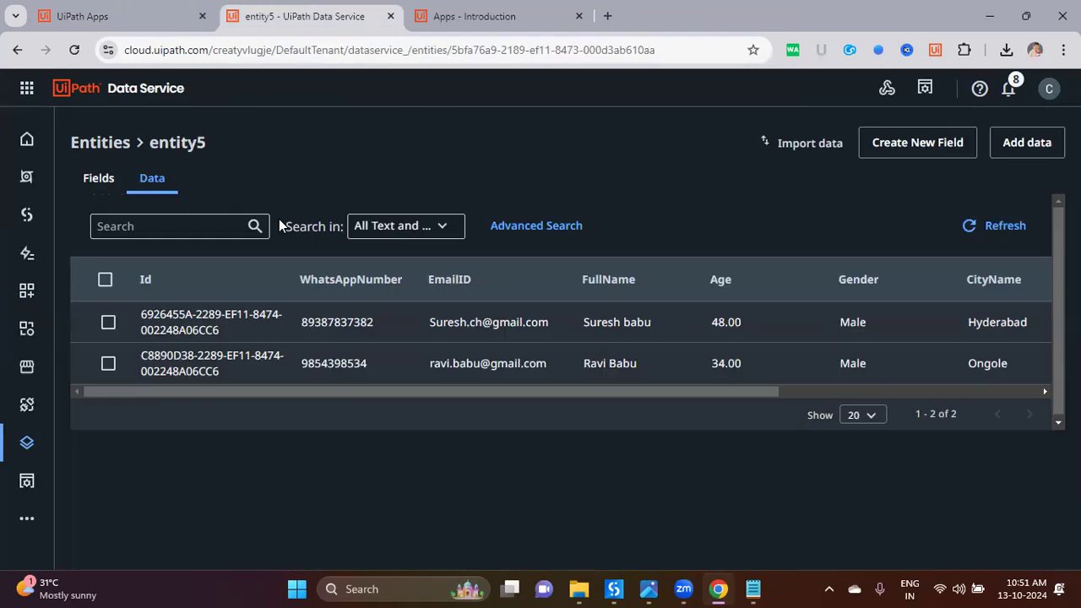
{"action": "left_click", "coordinate": [100, 144]}
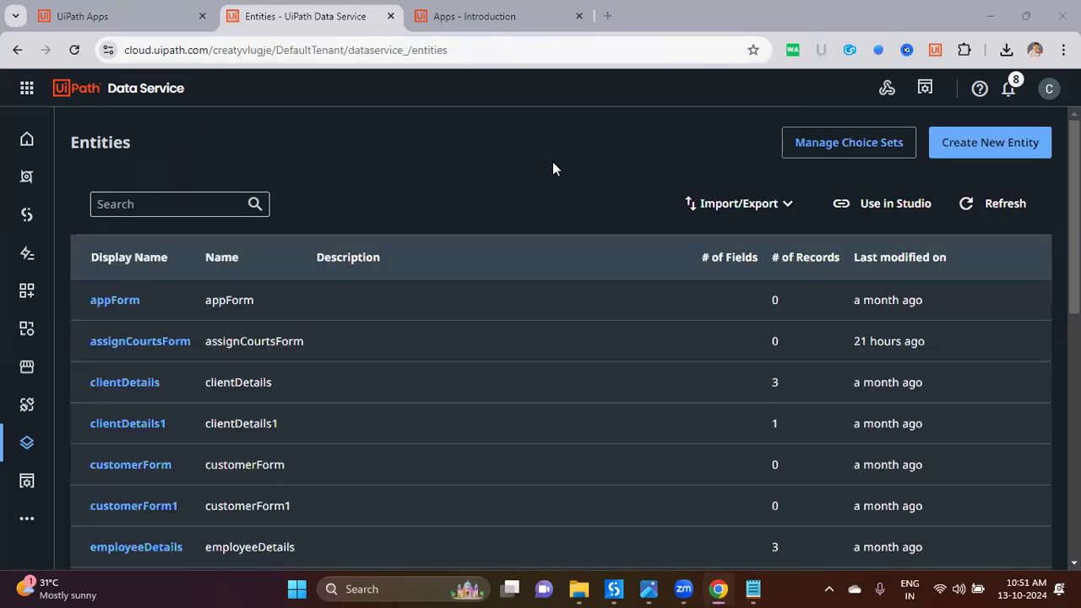
{"action": "left_click", "coordinate": [990, 142]}
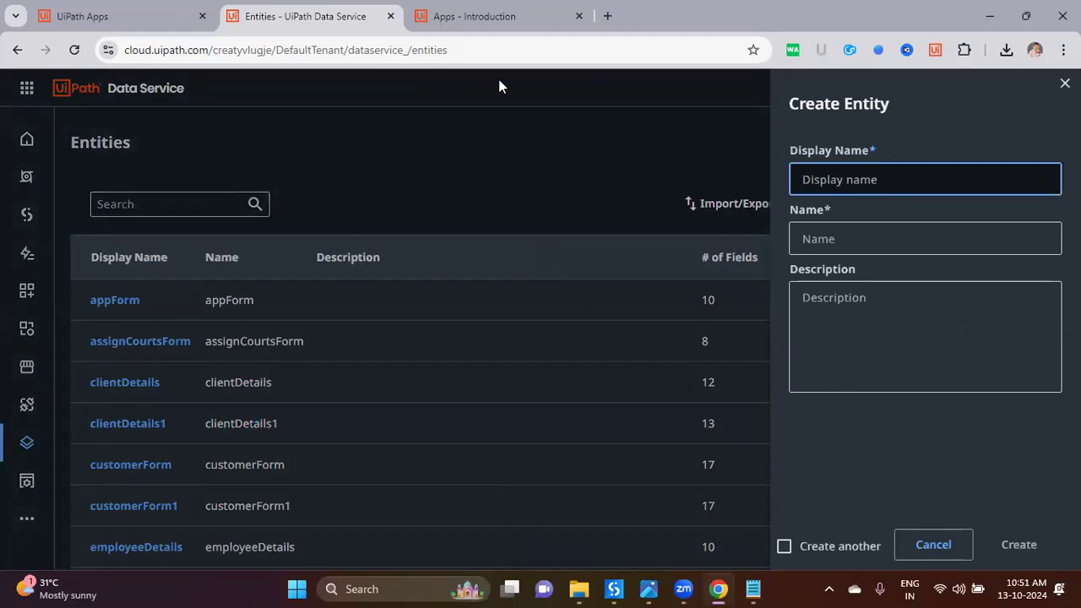
Step: Open chat.openai.com in a new browser tab
{"action": "key", "text": "ctrl+t"}
{"action": "type", "text": "chat.openai.com"}
{"action": "key", "text": "Return"}
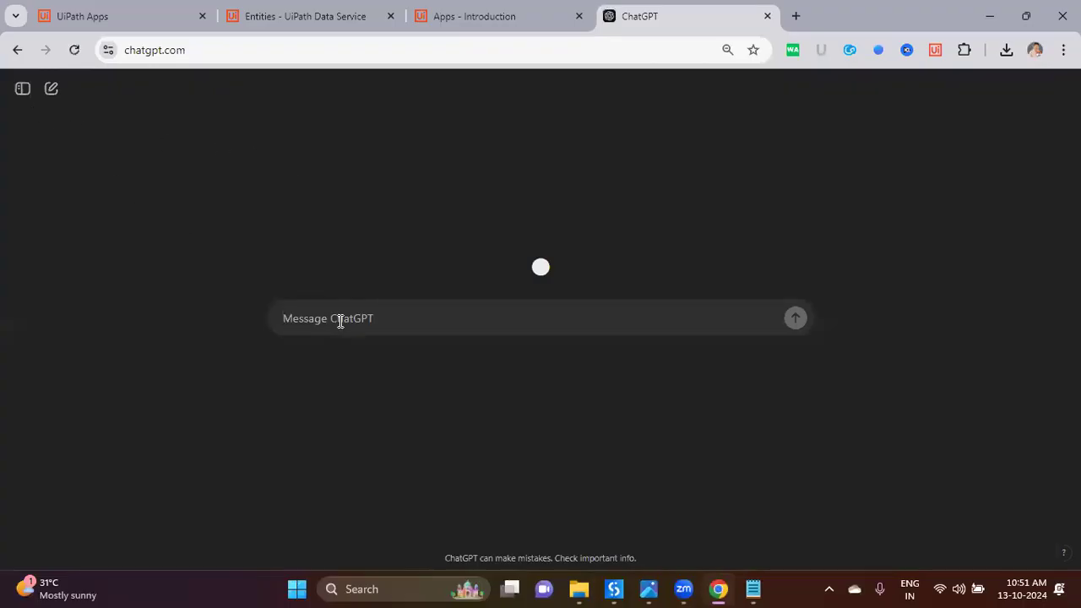
Step: Ask ChatGPT for sample data with 5 rows and 4 columns in any domain
{"action": "type", "text": "give m"}
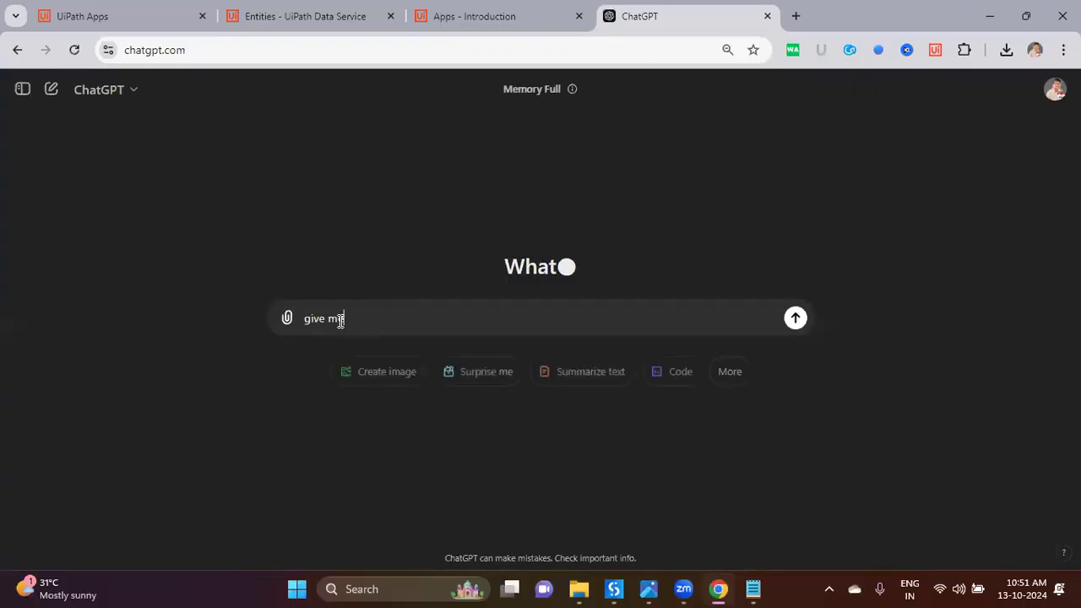
{"action": "type", "text": "e some samle data "}
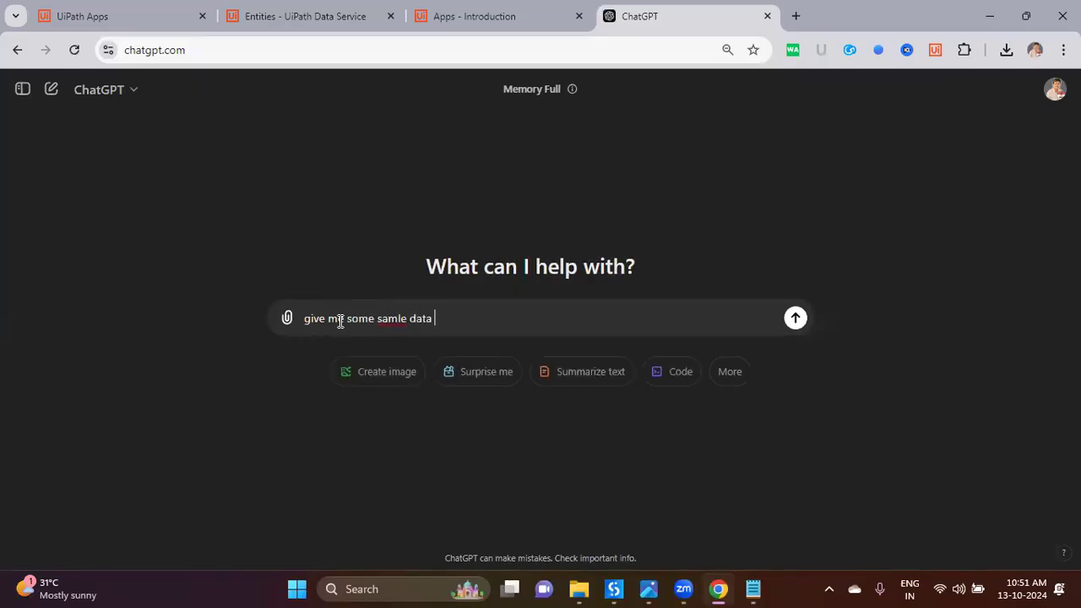
{"action": "type", "text": "with 5 rows and 4 colu"}
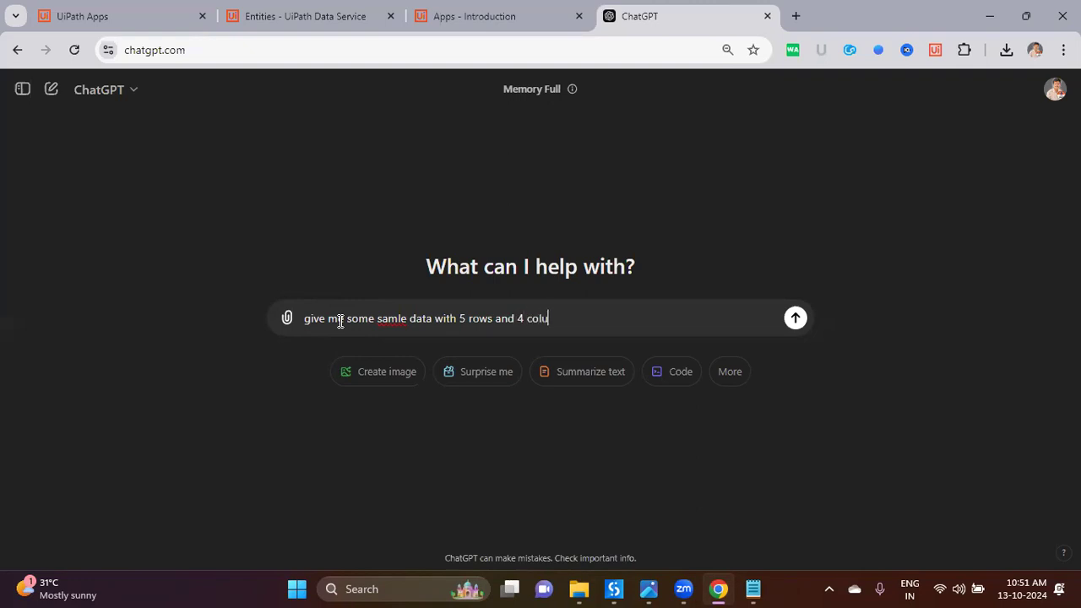
{"action": "type", "text": "mns in any dou"}
{"action": "key", "text": "BackSpace"}
{"action": "type", "text": "main"}
{"action": "key", "text": "Return"}
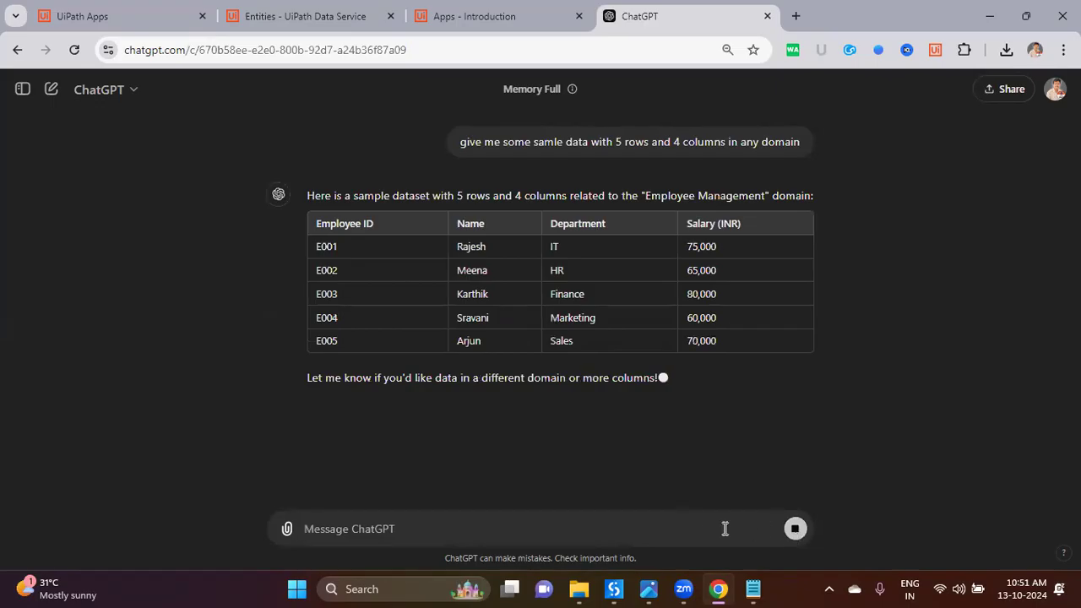
Step: Request other, non-employee datasets until ChatGPT returns the Bookstore Inventory table
{"action": "type", "text": "not employee"}
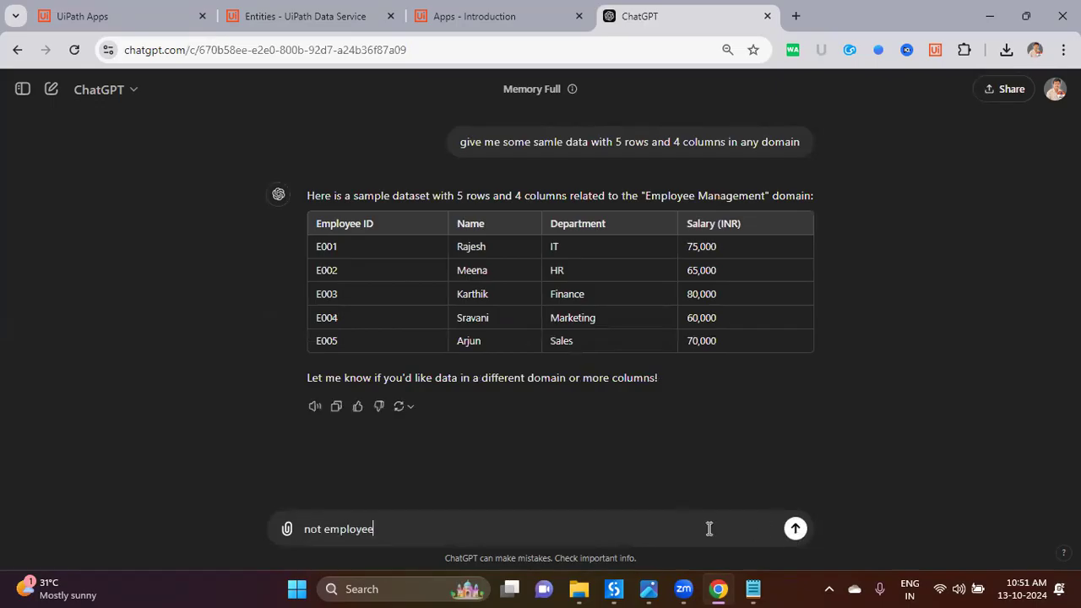
{"action": "key", "text": "Return"}
{"action": "scroll", "coordinate": [643, 434], "scroll_direction": "down", "scroll_amount": 2}
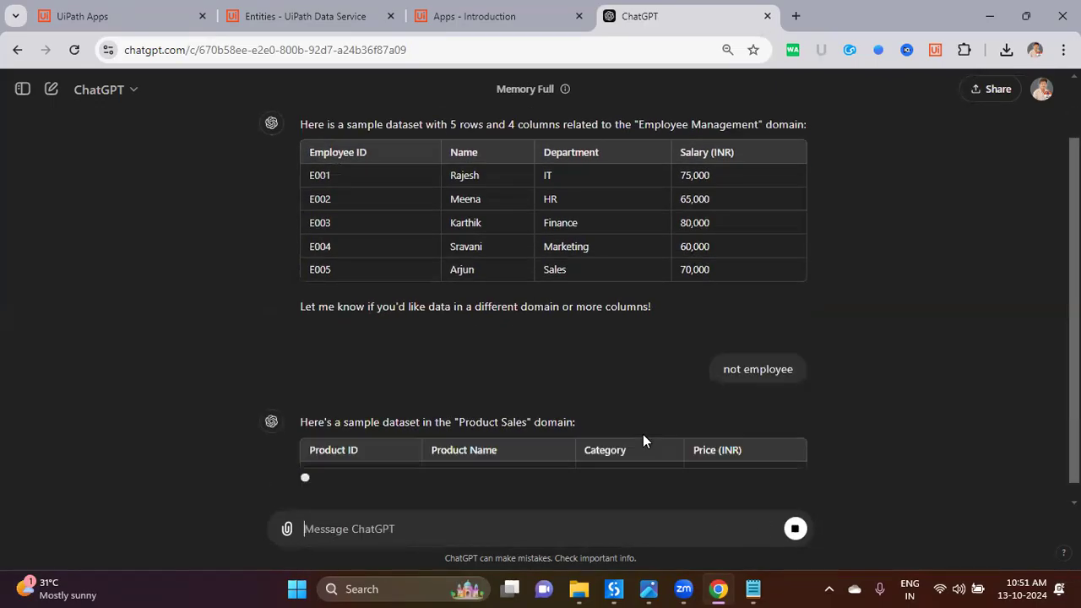
{"action": "type", "text": "amnother wone"}
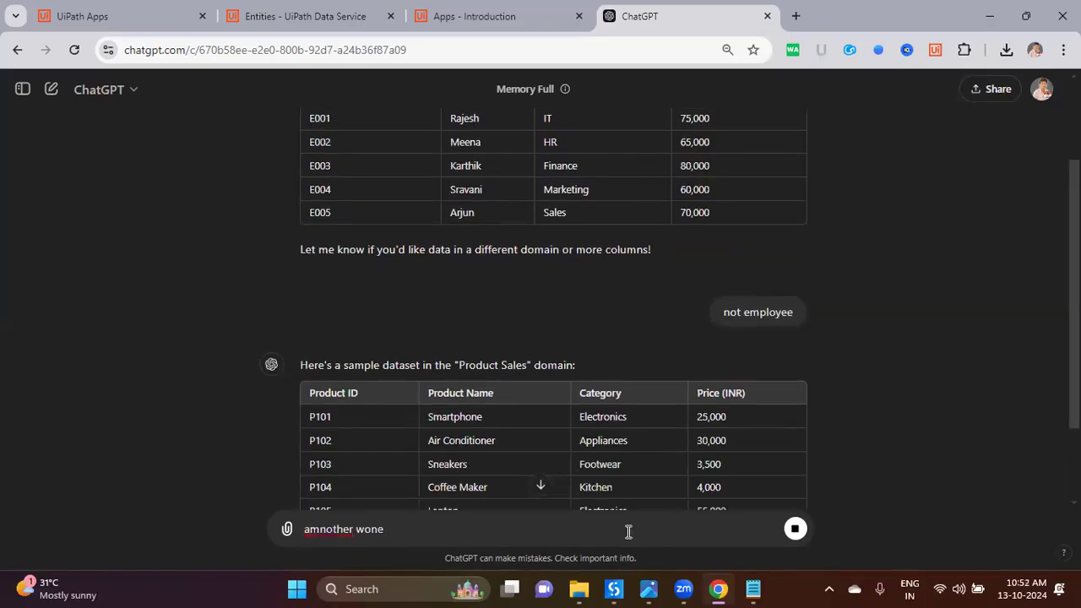
{"action": "type", "text": "another on"}
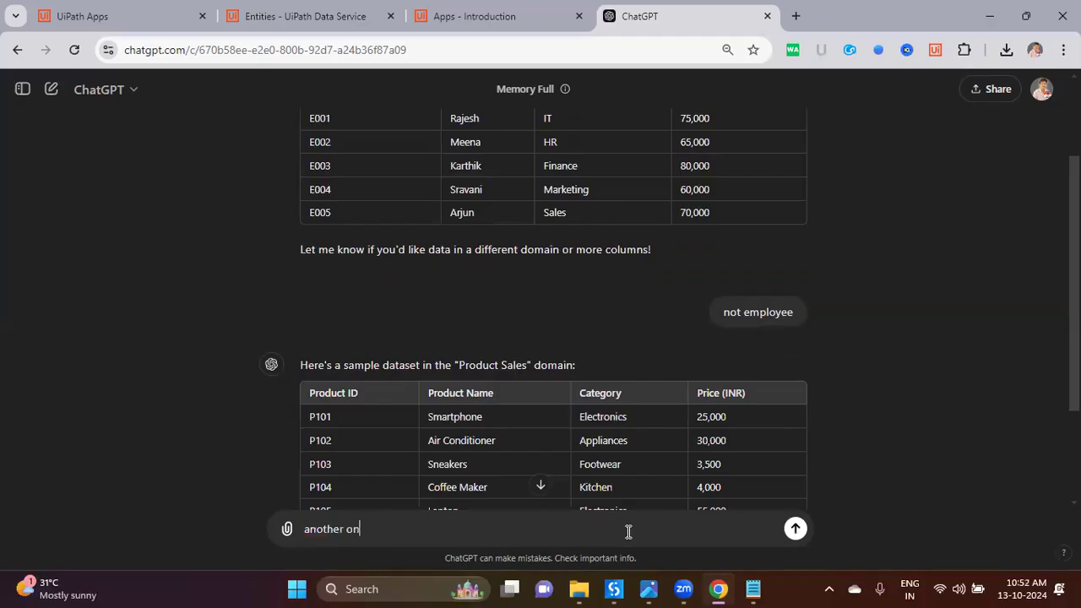
{"action": "type", "text": "w"}
{"action": "key", "text": "Return"}
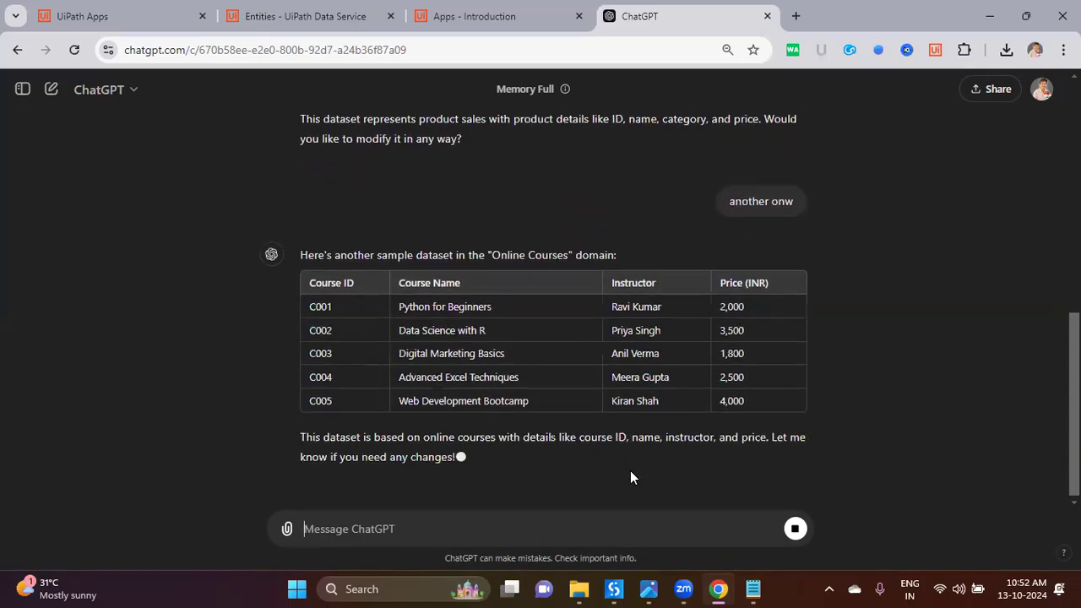
{"action": "type", "text": "anotehr"}
{"action": "key", "text": "Return"}
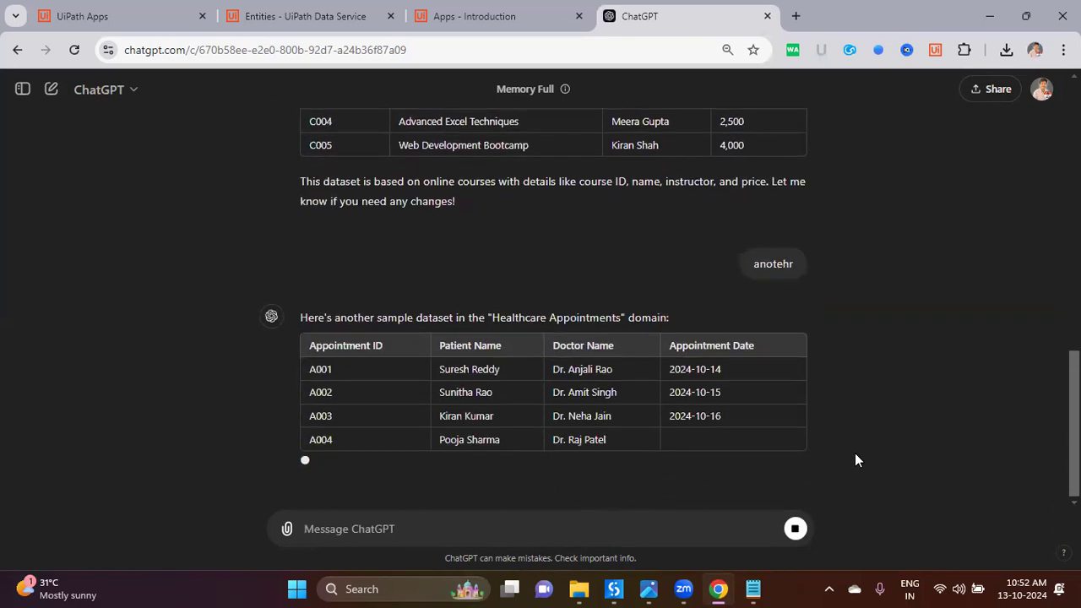
{"action": "scroll", "coordinate": [790, 409], "scroll_direction": "up", "scroll_amount": 7}
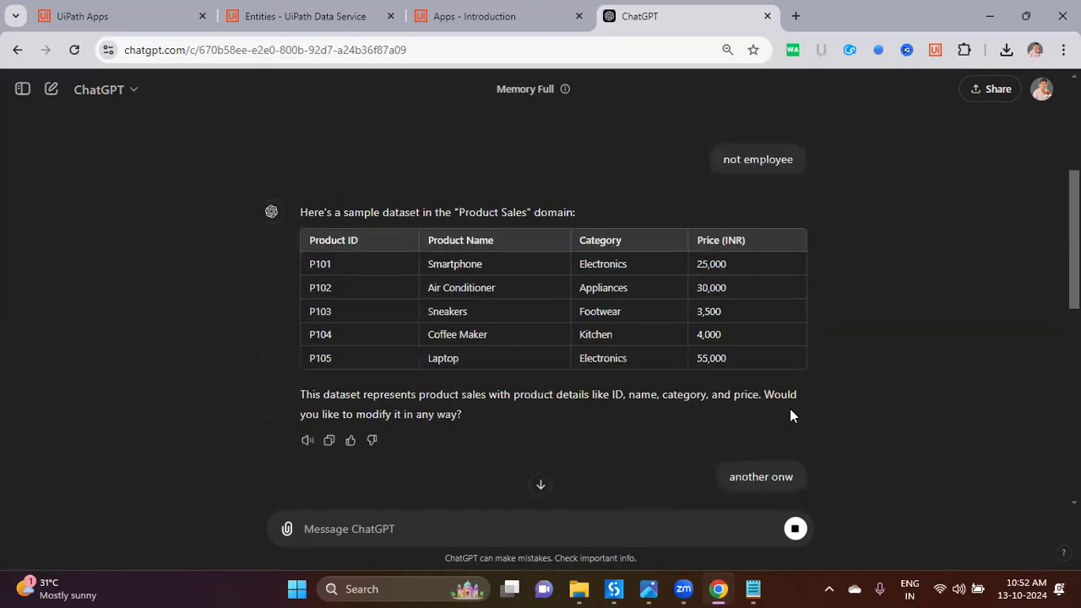
{"action": "scroll", "coordinate": [790, 410], "scroll_direction": "down", "scroll_amount": 10}
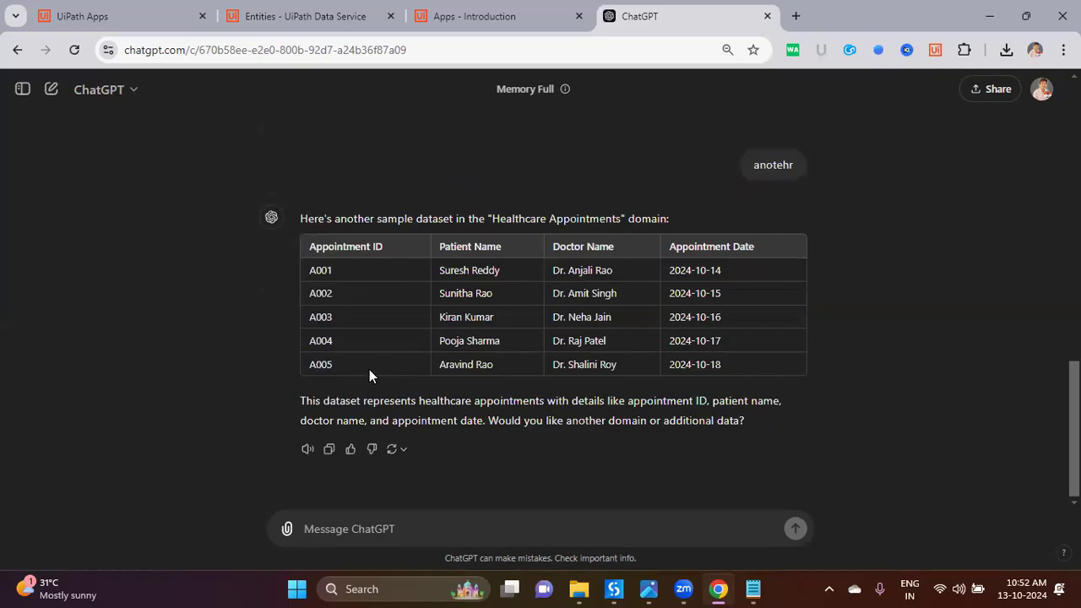
{"action": "scroll", "coordinate": [453, 356], "scroll_direction": "up", "scroll_amount": 3}
{"action": "scroll", "coordinate": [453, 356], "scroll_direction": "down", "scroll_amount": 3}
{"action": "type", "text": "anotehr"}
{"action": "key", "text": "Return"}
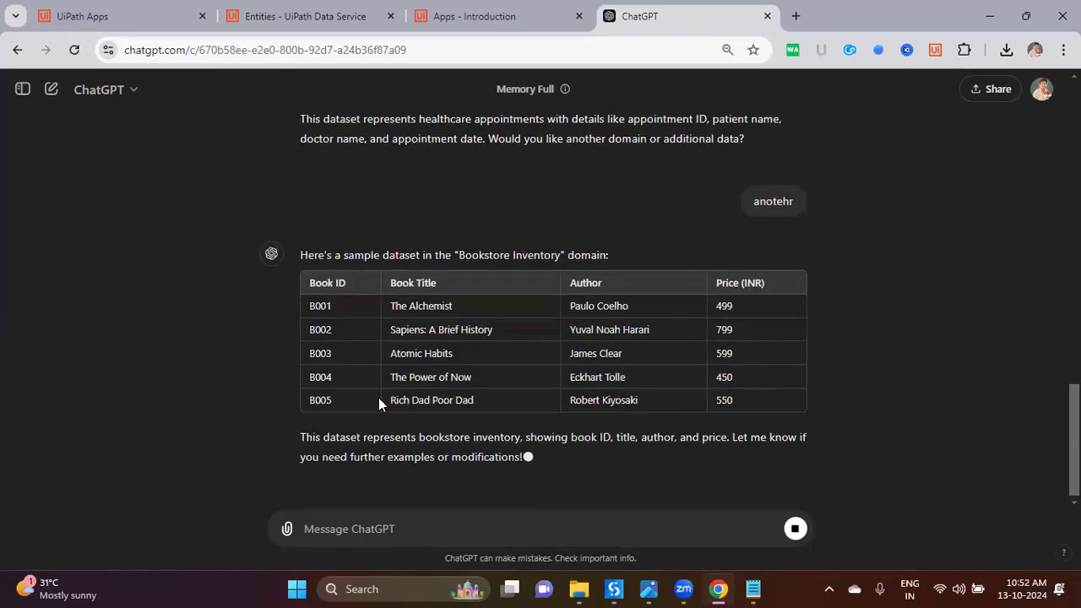
{"action": "left_click_drag", "start_coordinate": [309, 287], "coordinate": [353, 248]}
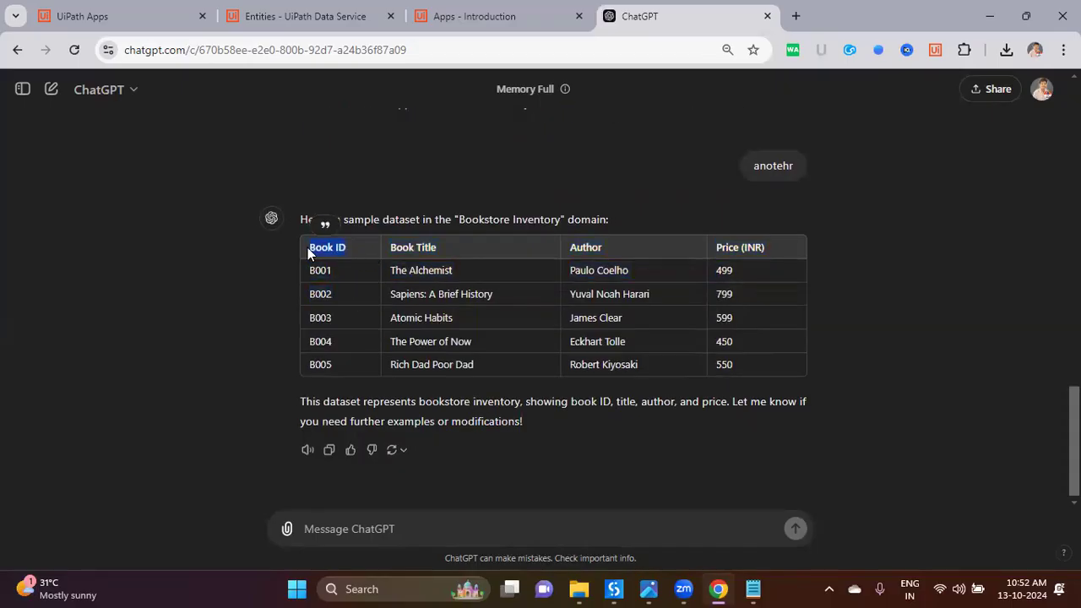
Step: Copy 'Bookstore Inventory' from ChatGPT and create an entity with that display name
{"action": "left_click", "coordinate": [295, 16]}
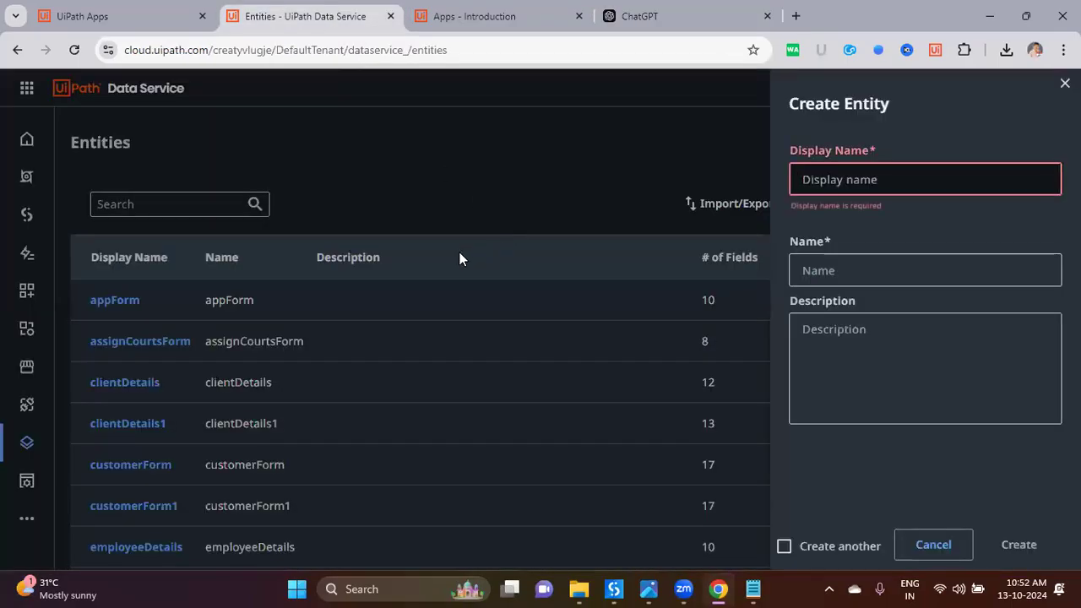
{"action": "left_click", "coordinate": [175, 25]}
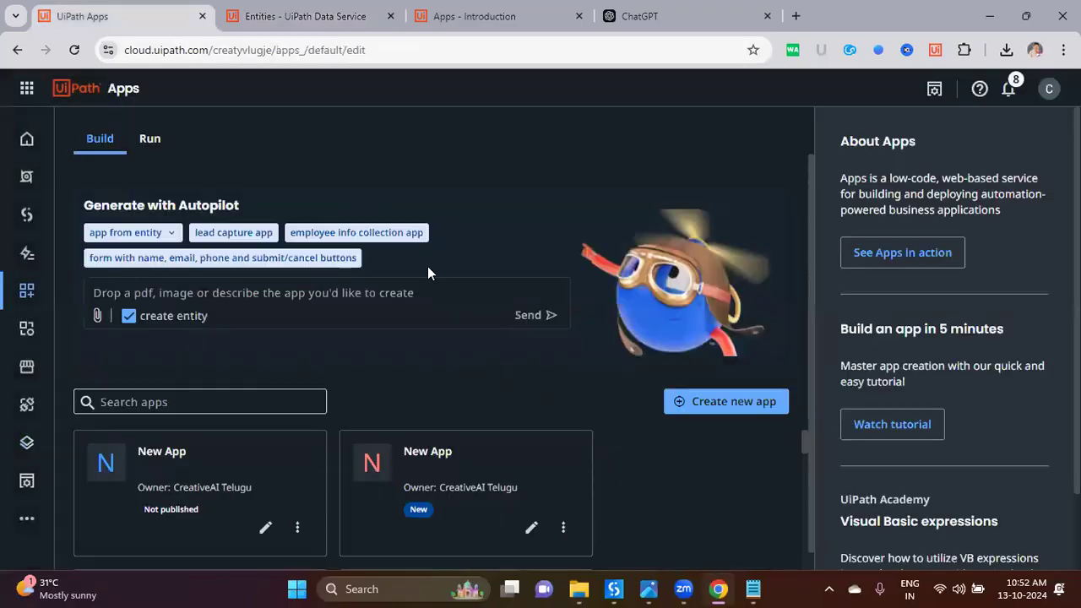
{"action": "key", "text": "ctrl+Tab"}
{"action": "key", "text": "ctrl+Tab"}
{"action": "key", "text": "ctrl+Tab"}
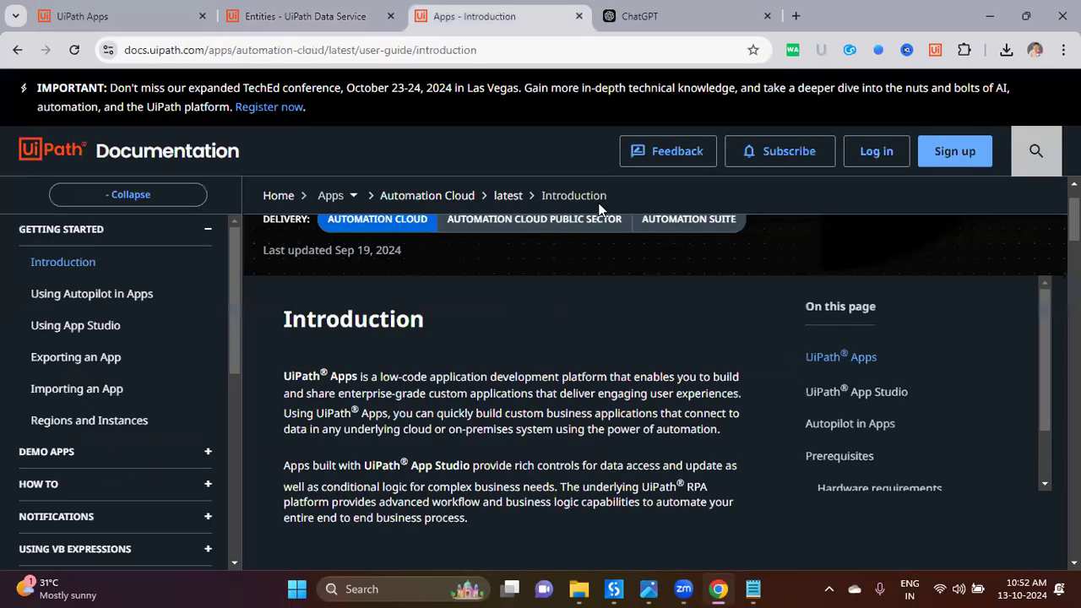
{"action": "left_click", "coordinate": [471, 225]}
{"action": "left_click_drag", "start_coordinate": [461, 217], "coordinate": [562, 220]}
{"action": "key", "text": "ctrl+c"}
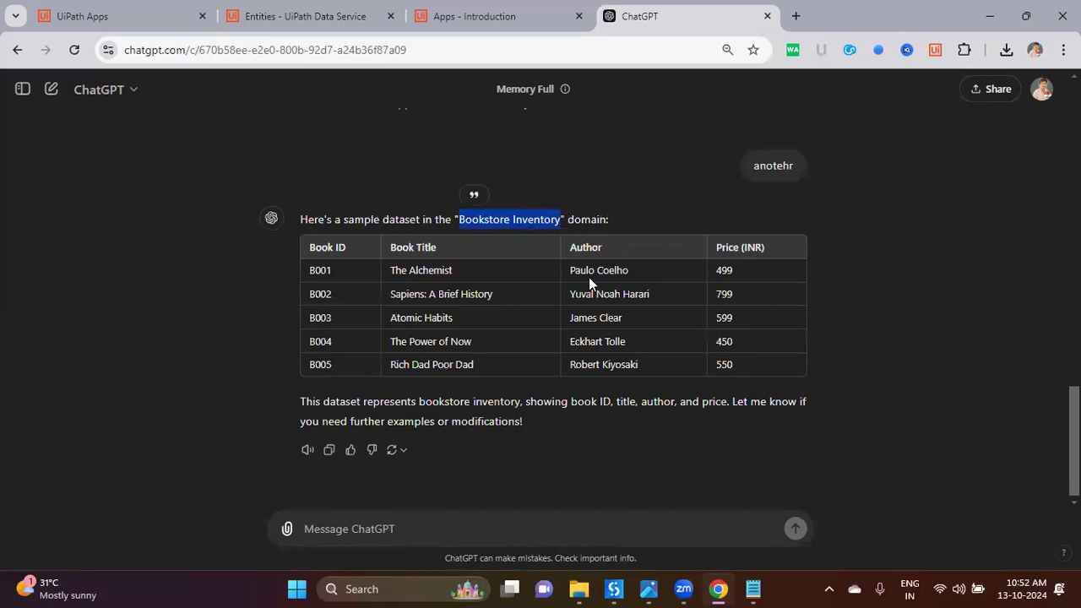
{"action": "left_click", "coordinate": [245, 17]}
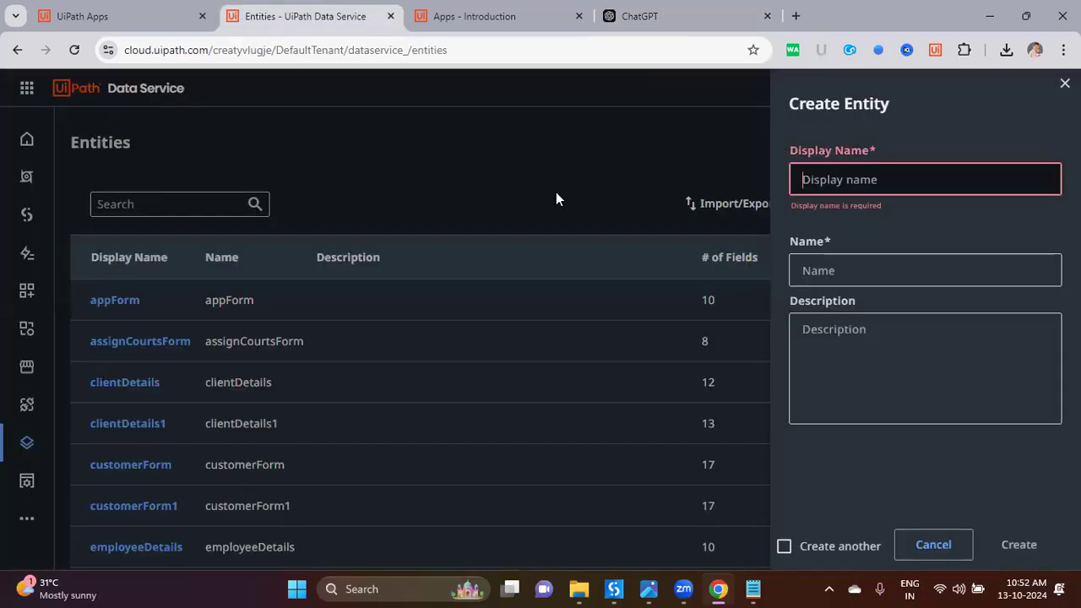
{"action": "key", "text": "ctrl+v"}
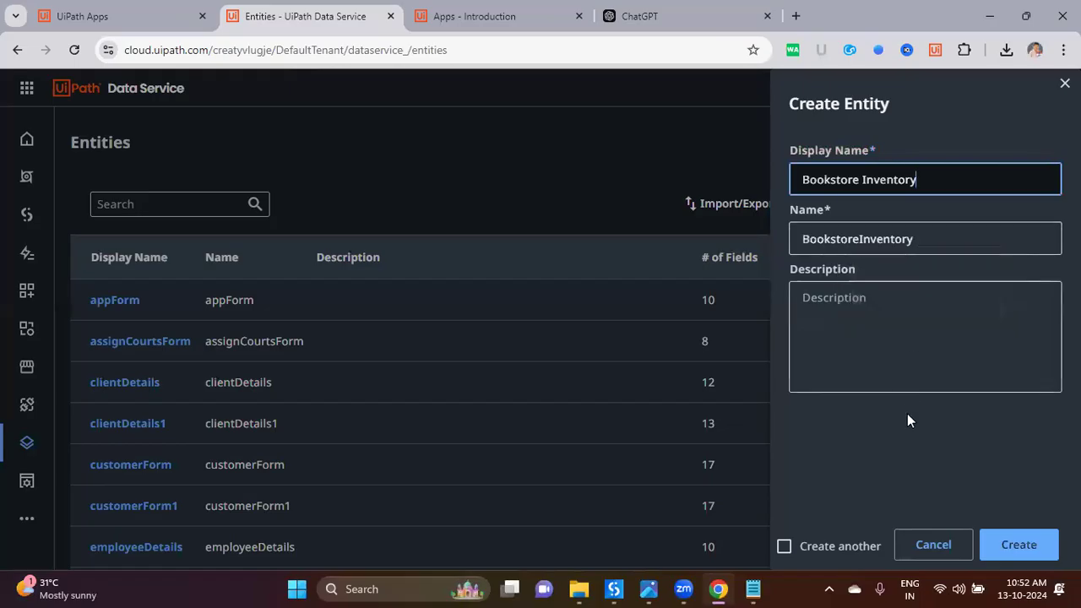
{"action": "left_click", "coordinate": [1012, 551]}
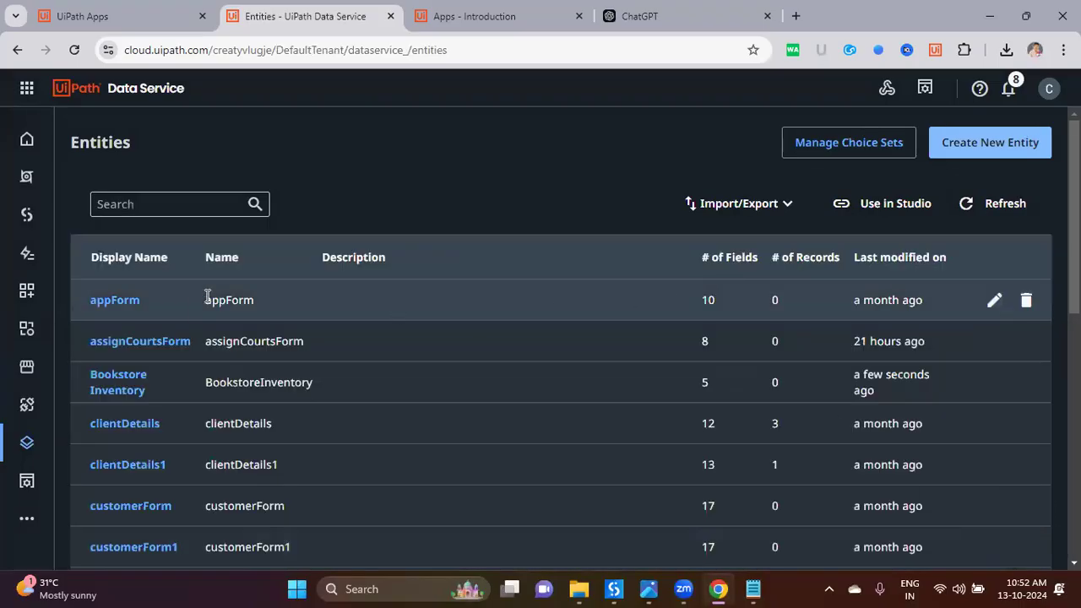
Step: Filter the entity list and open the Bookstore Inventory entity
{"action": "left_click", "coordinate": [179, 204]}
{"action": "key", "text": "ctrl+v"}
{"action": "double_click", "coordinate": [180, 204]}
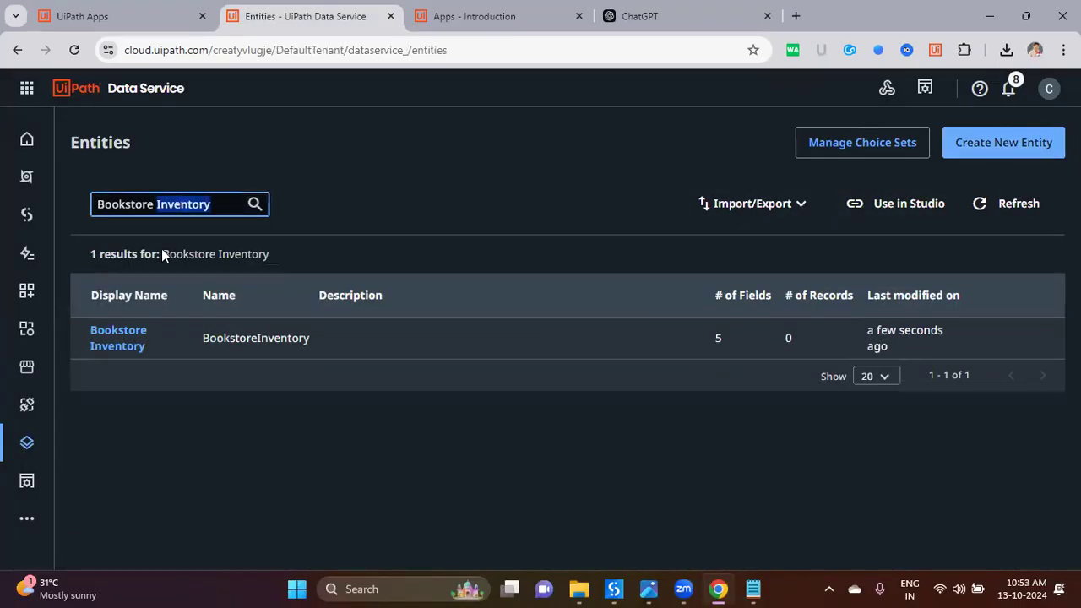
{"action": "left_click", "coordinate": [131, 351]}
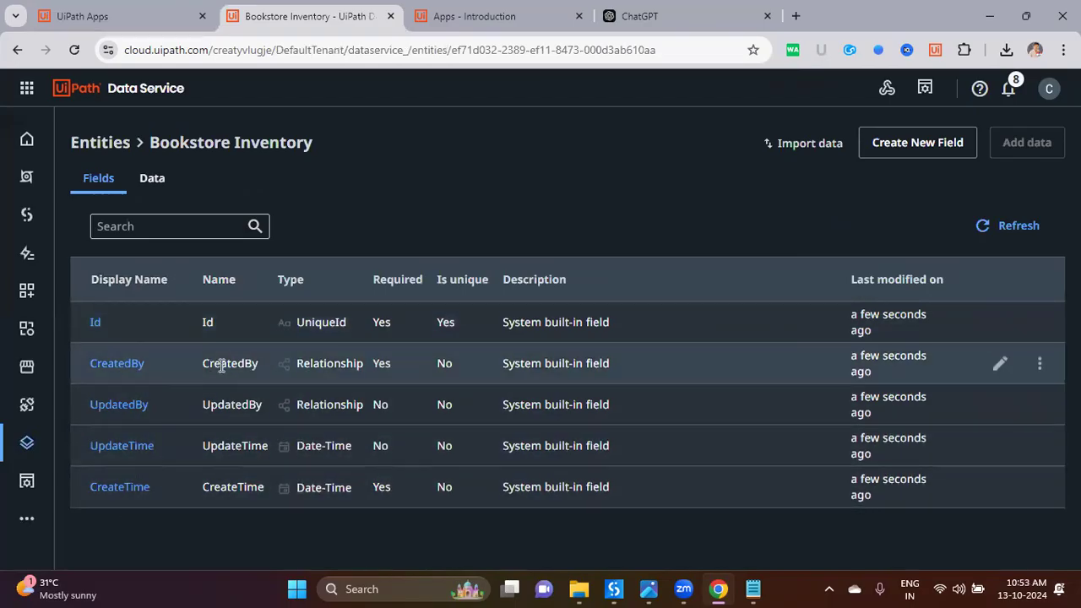
Step: Add a 'Book ID' text field marked Required and Unique values only
{"action": "left_click", "coordinate": [911, 143]}
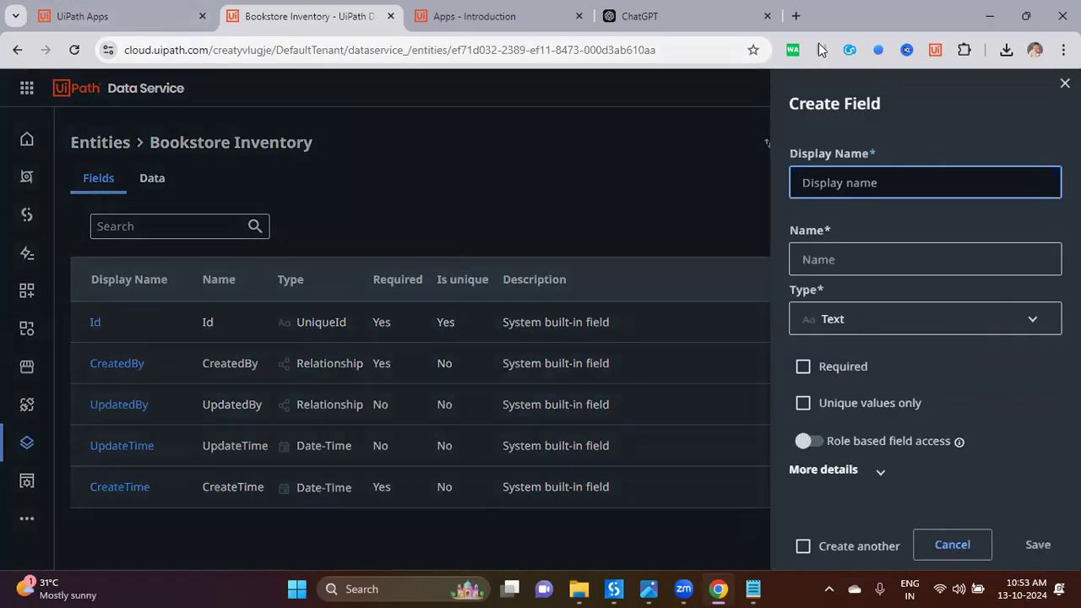
{"action": "left_click", "coordinate": [701, 26]}
{"action": "left_click_drag", "start_coordinate": [347, 247], "coordinate": [325, 248]}
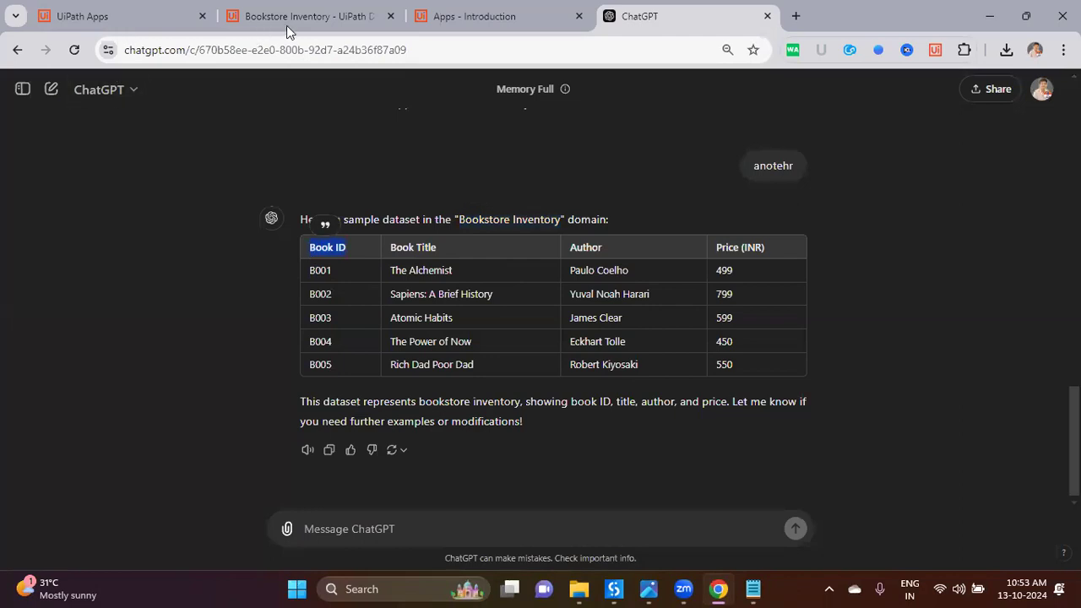
{"action": "left_click", "coordinate": [288, 22]}
{"action": "type", "text": "Book ID"}
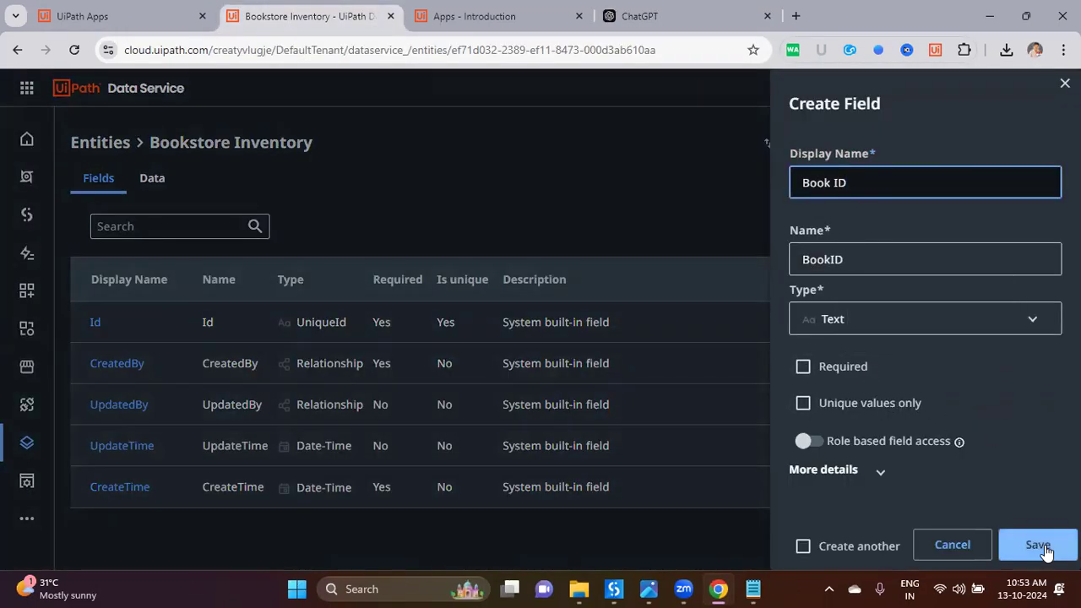
{"action": "left_click", "coordinate": [848, 372]}
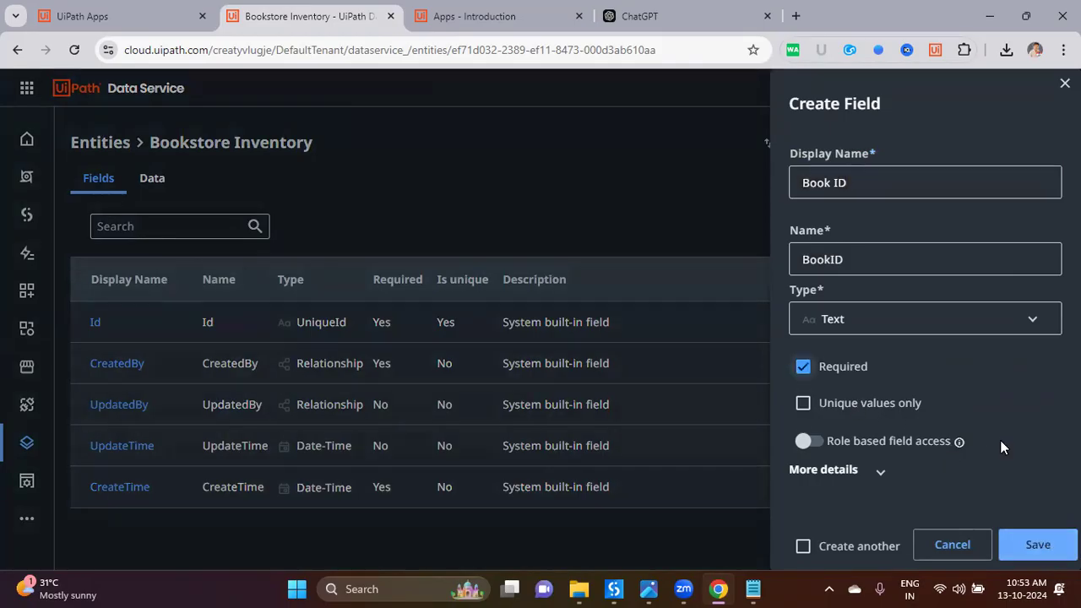
{"action": "left_click", "coordinate": [868, 404]}
{"action": "left_click", "coordinate": [1038, 545]}
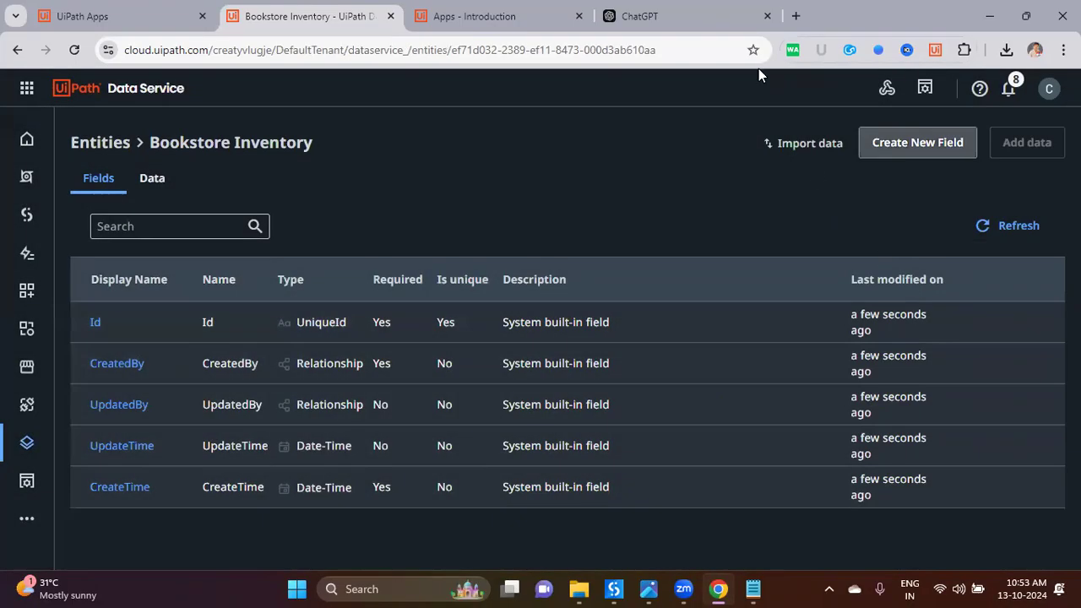
{"action": "left_click", "coordinate": [735, 27]}
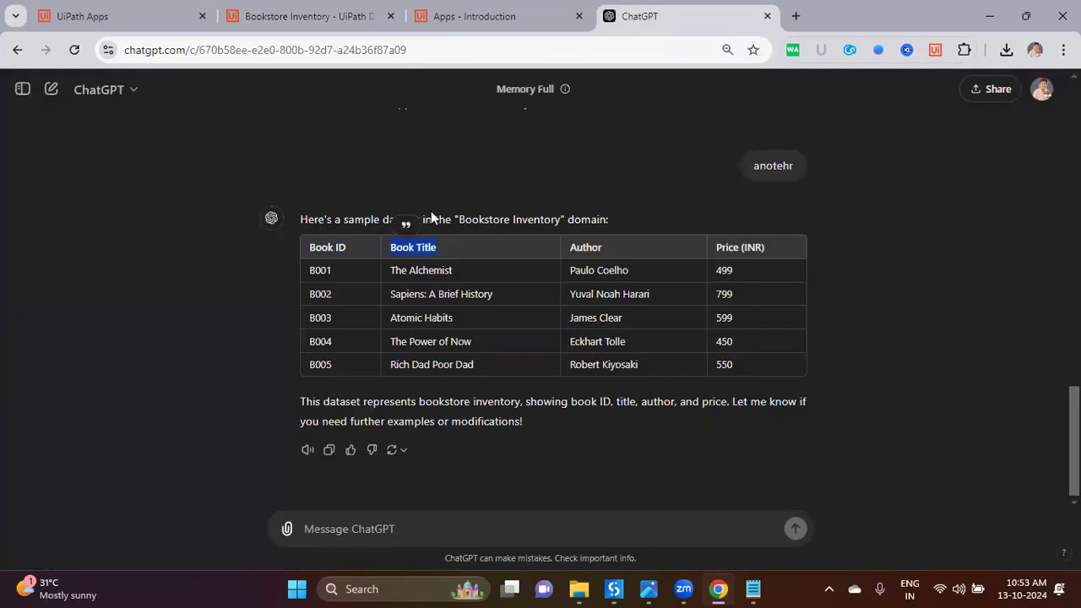
Step: Add a required 'Book Title' text field
{"action": "left_click", "coordinate": [355, 17]}
{"action": "left_click", "coordinate": [918, 143]}
{"action": "type", "text": "Book Title"}
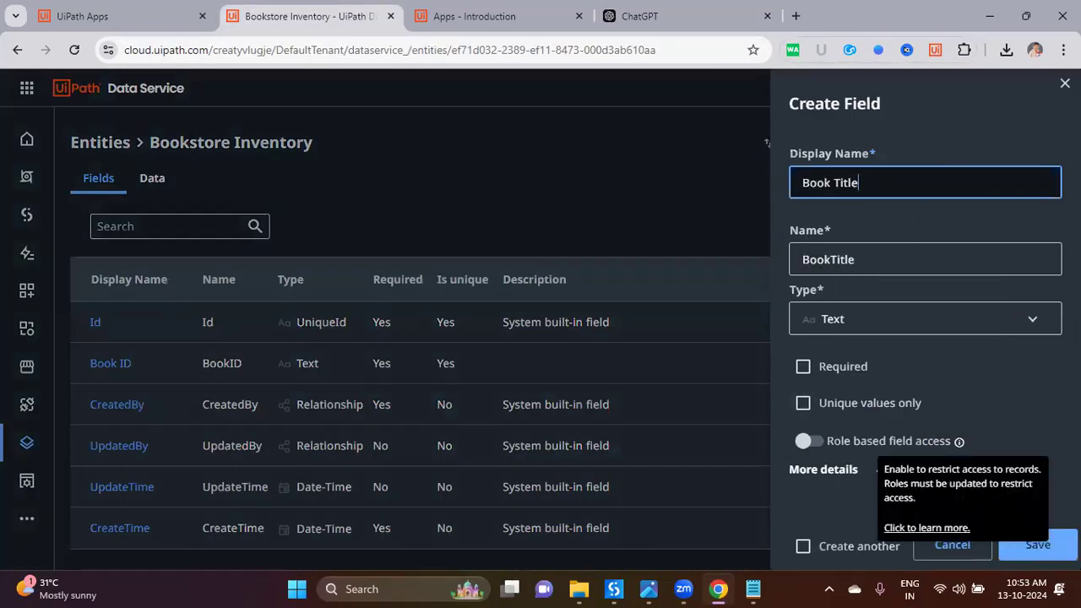
{"action": "left_click", "coordinate": [830, 369]}
{"action": "left_click", "coordinate": [1035, 545]}
Step: Start an 'Author' field of type Choice Set and begin creating a new choice set
{"action": "left_click", "coordinate": [640, 16]}
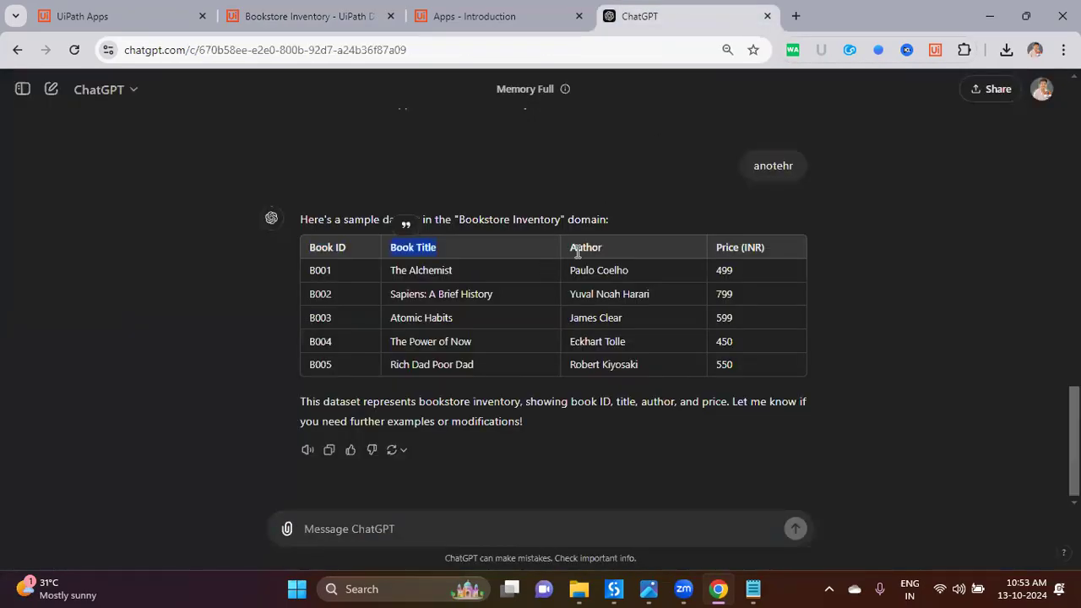
{"action": "double_click", "coordinate": [578, 249]}
{"action": "key", "text": "ctrl+c"}
{"action": "left_click", "coordinate": [308, 16]}
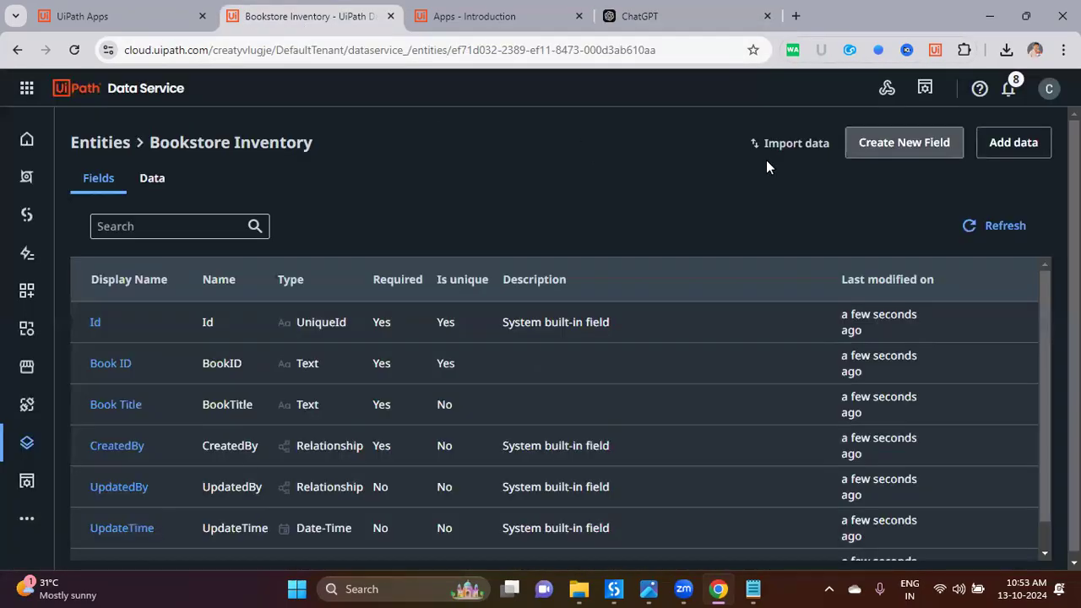
{"action": "left_click", "coordinate": [896, 147]}
{"action": "key", "text": "ctrl+v"}
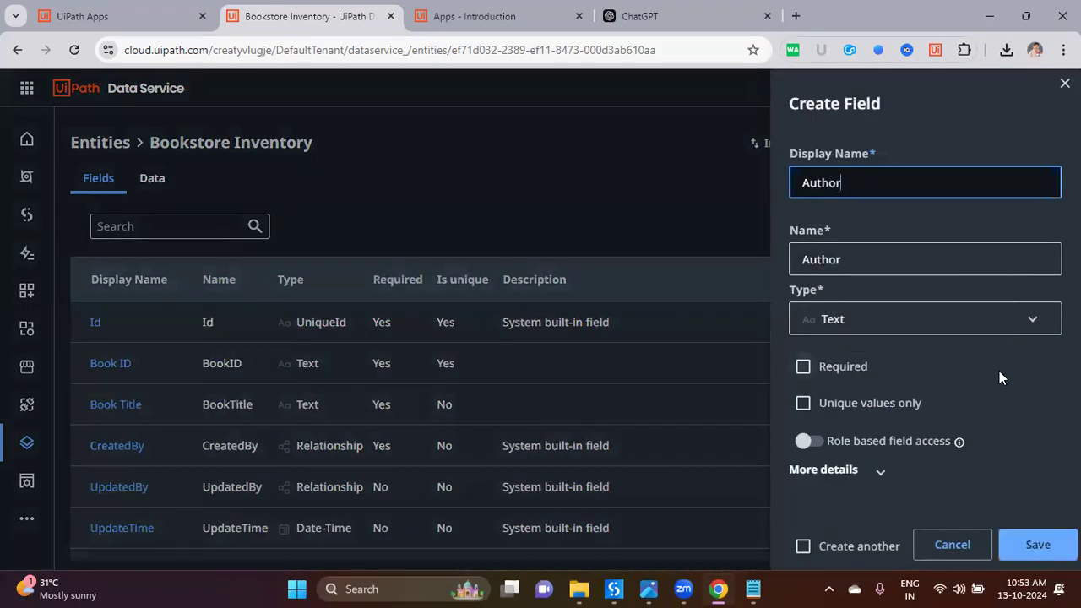
{"action": "left_click", "coordinate": [990, 319]}
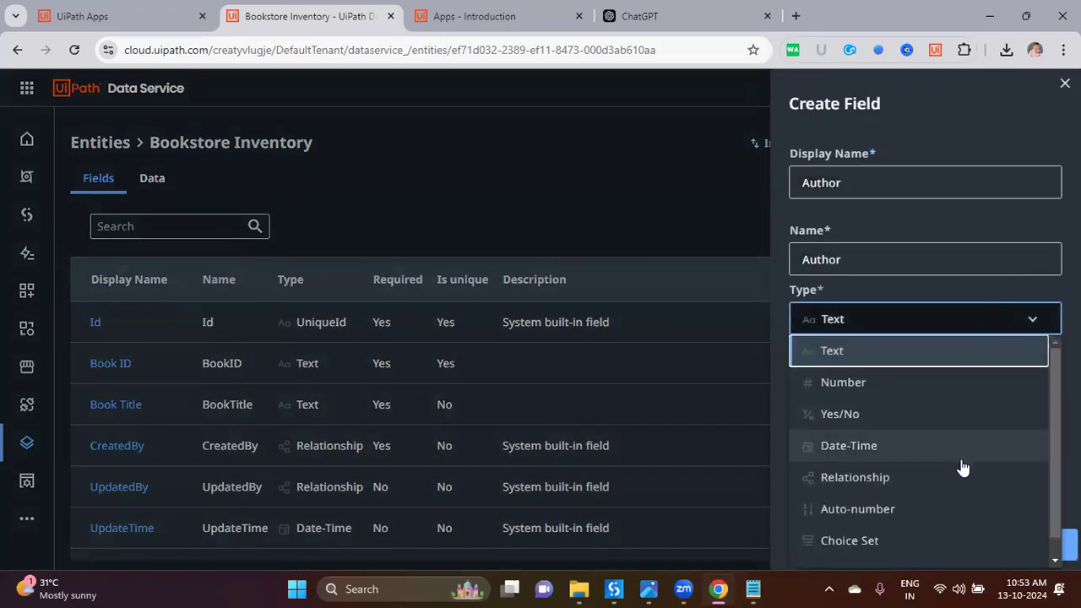
{"action": "scroll", "coordinate": [963, 498], "scroll_direction": "down", "scroll_amount": 1}
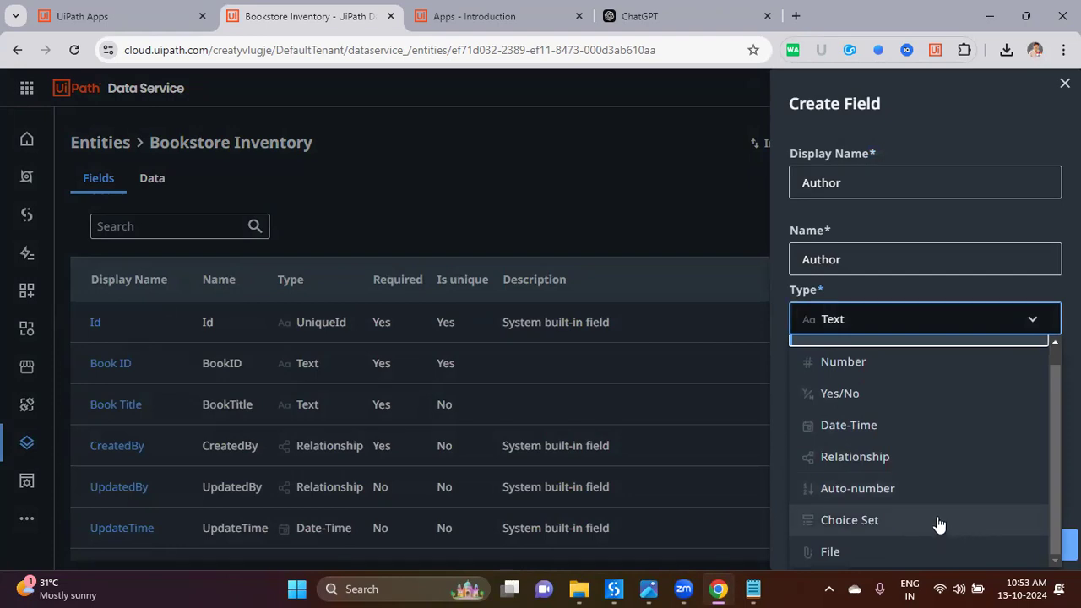
{"action": "left_click", "coordinate": [936, 520]}
{"action": "left_click", "coordinate": [992, 397]}
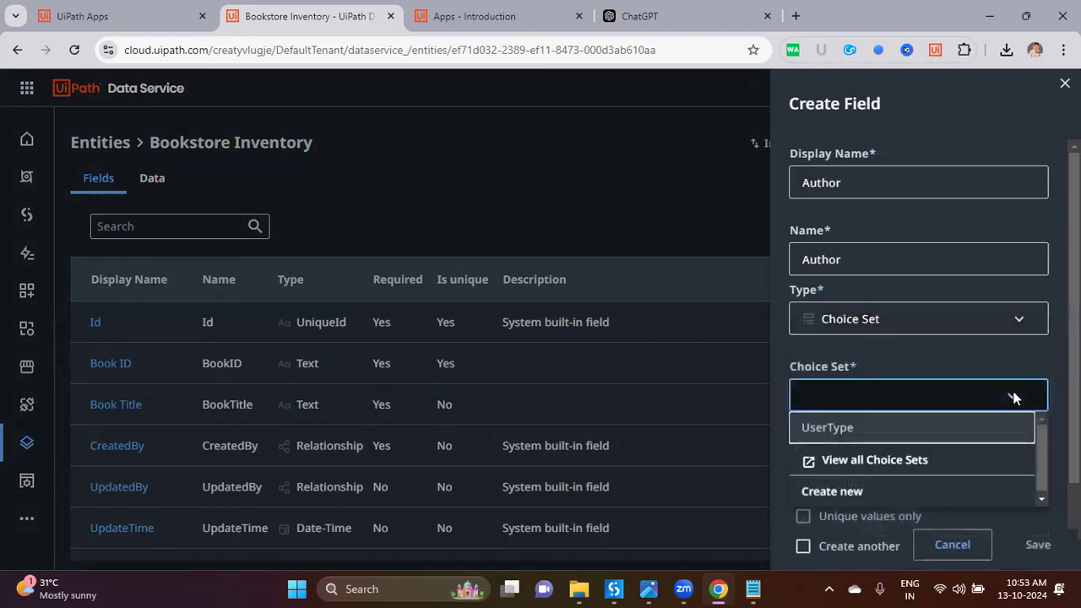
{"action": "left_click", "coordinate": [915, 499]}
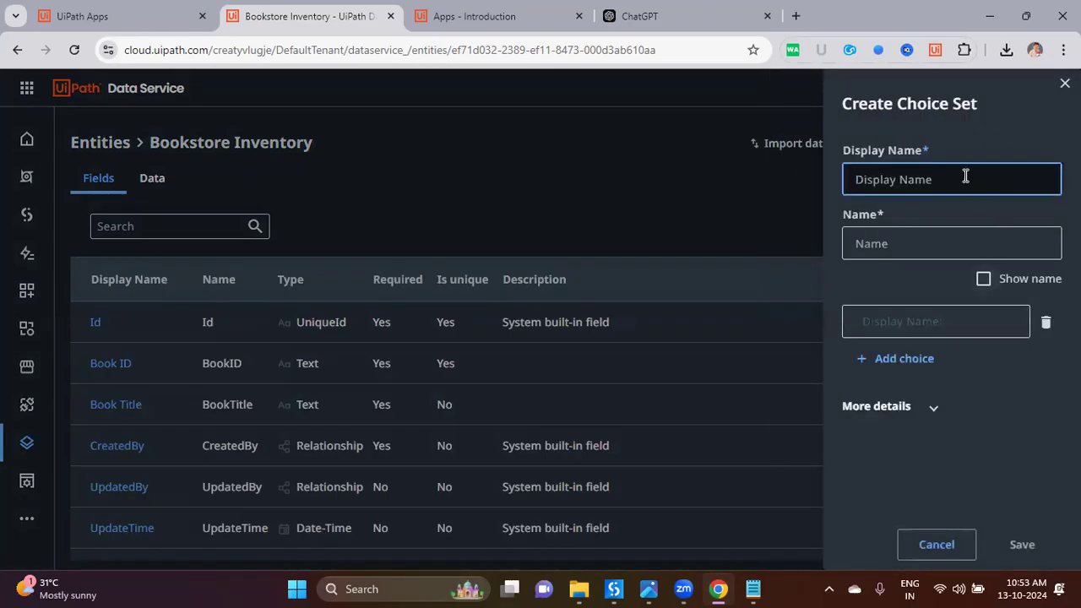
{"action": "key", "text": "ctrl+v"}
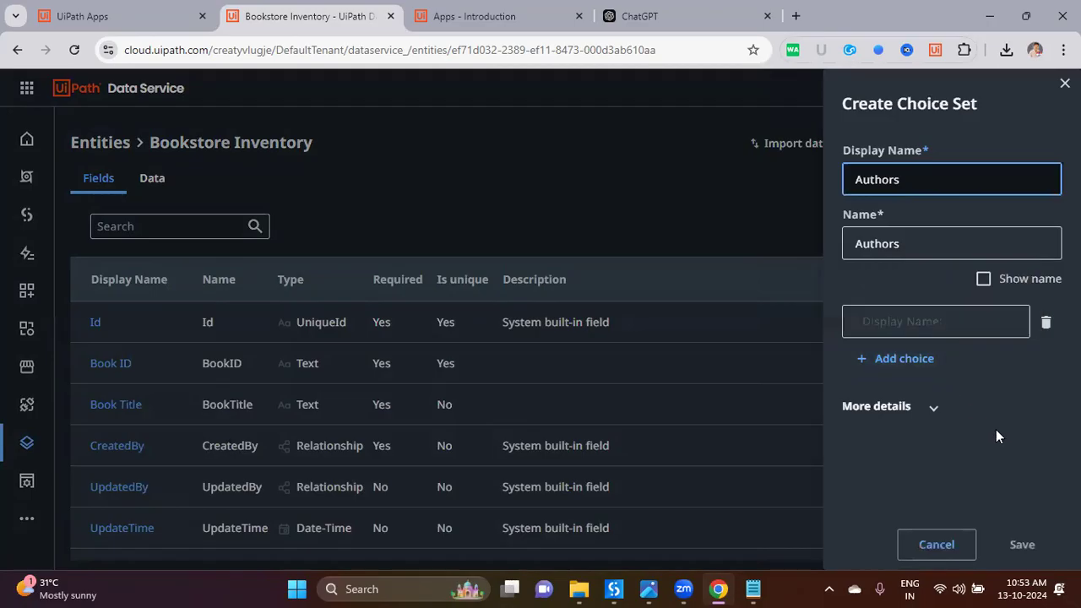
Step: Add the first author name from the sample table as a choice
{"action": "left_click", "coordinate": [650, 16]}
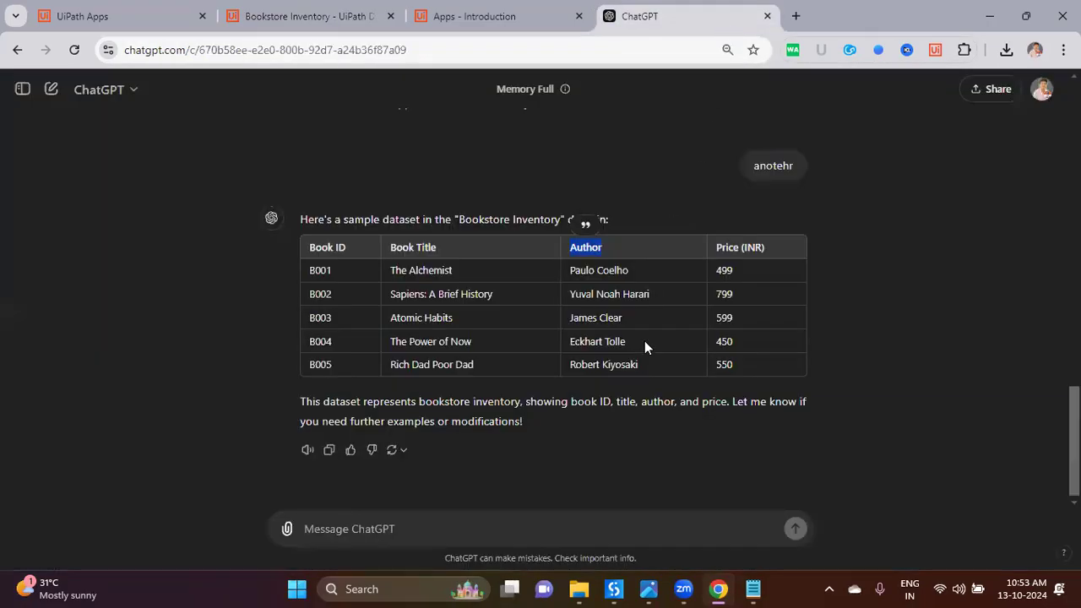
{"action": "mouse_move", "coordinate": [590, 273]}
{"action": "left_mouse_down"}
{"action": "mouse_move", "coordinate": [630, 268]}
{"action": "mouse_move", "coordinate": [570, 275]}
{"action": "left_mouse_up"}
{"action": "key", "text": "ctrl+c"}
{"action": "left_click", "coordinate": [309, 16]}
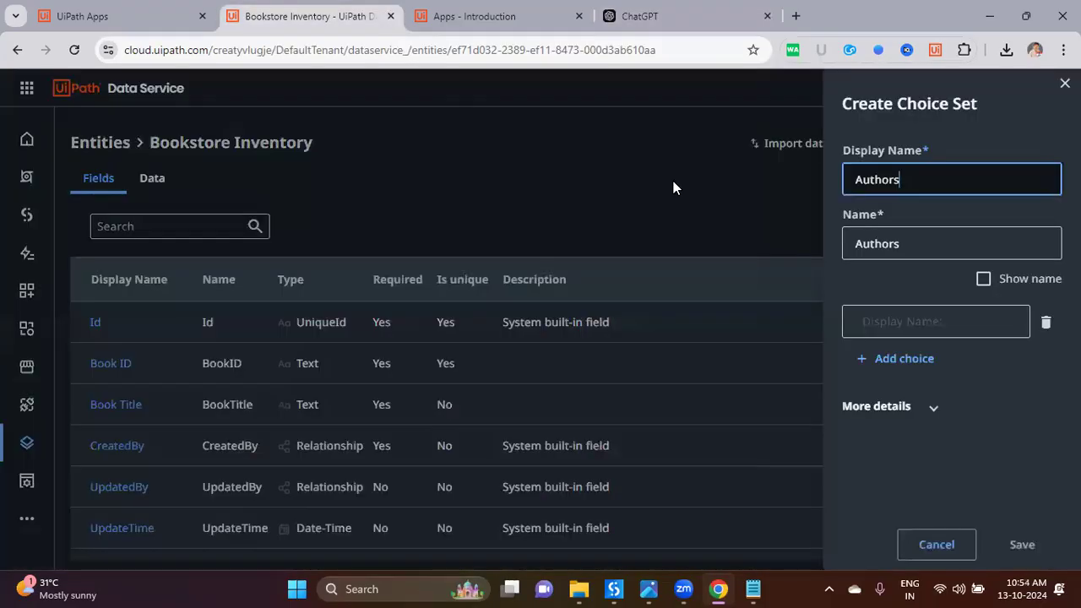
{"action": "key", "text": "ctrl+v"}
{"action": "key", "text": "ctrl+z"}
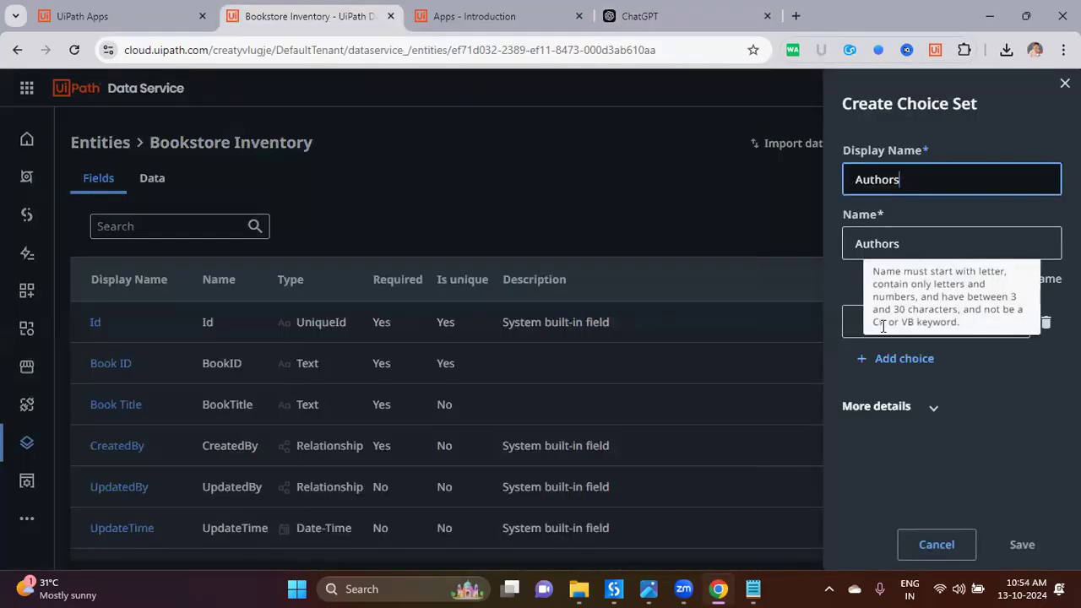
{"action": "left_click", "coordinate": [867, 327]}
{"action": "key", "text": "ctrl+v"}
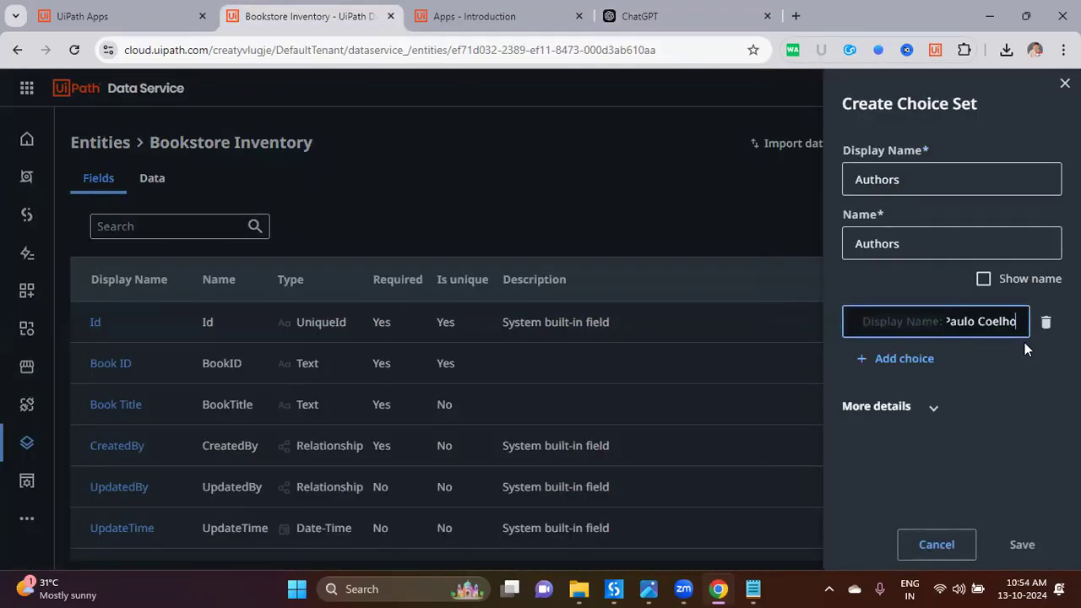
{"action": "left_click", "coordinate": [1046, 322]}
{"action": "left_click", "coordinate": [929, 319]}
{"action": "key", "text": "ctrl+v"}
{"action": "key", "text": "Return"}
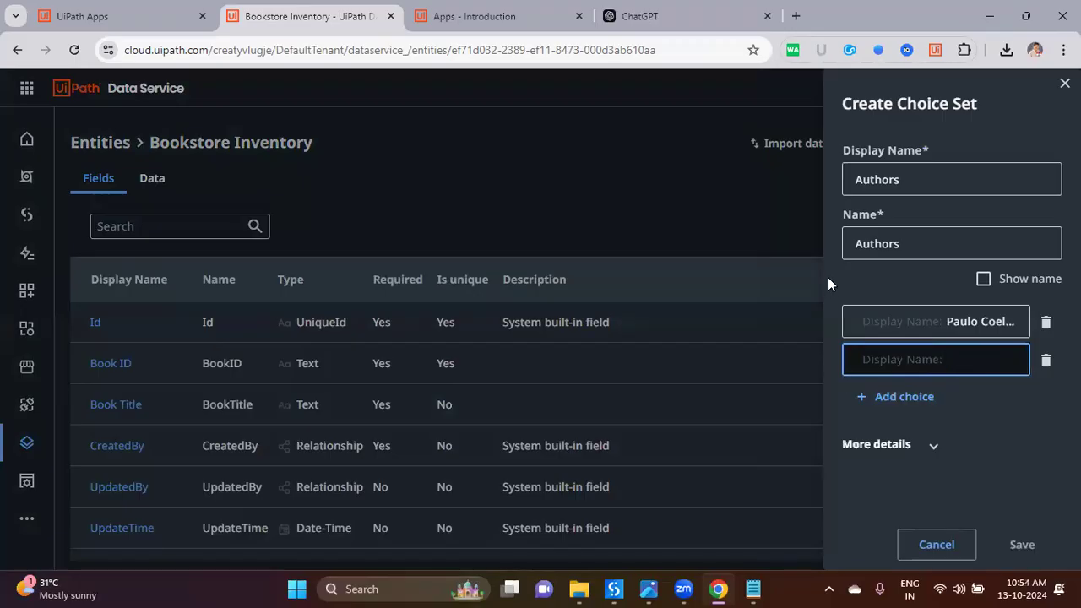
Step: Add the second and third authors, remove the empty row, and save the Authors choice set
{"action": "left_click", "coordinate": [642, 16]}
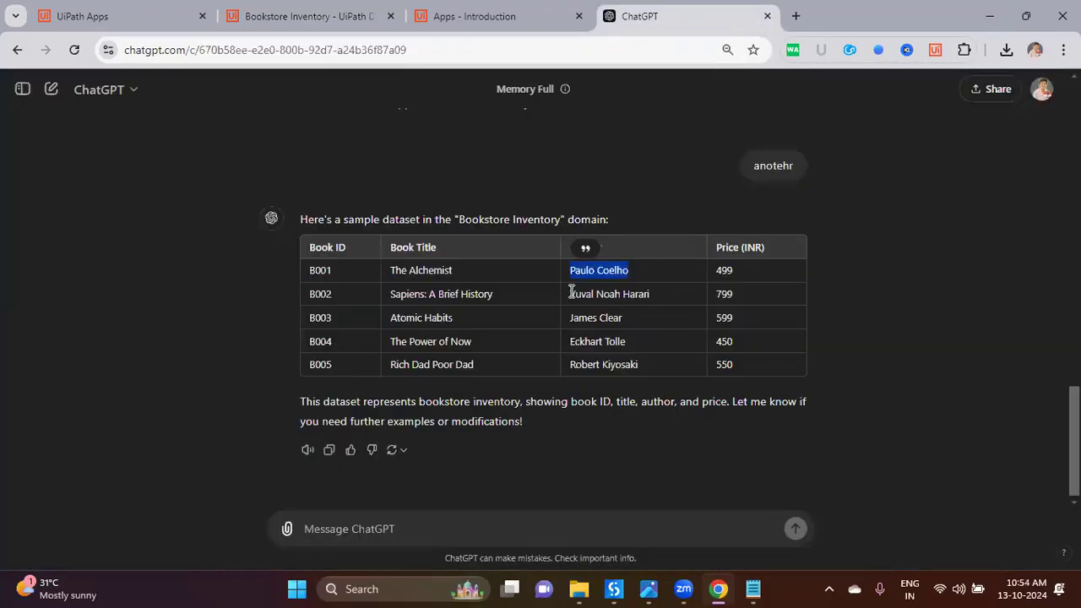
{"action": "left_click_drag", "start_coordinate": [571, 291], "coordinate": [694, 297]}
{"action": "left_click", "coordinate": [249, 23]}
{"action": "key", "text": "ctrl+v"}
{"action": "key", "text": "Return"}
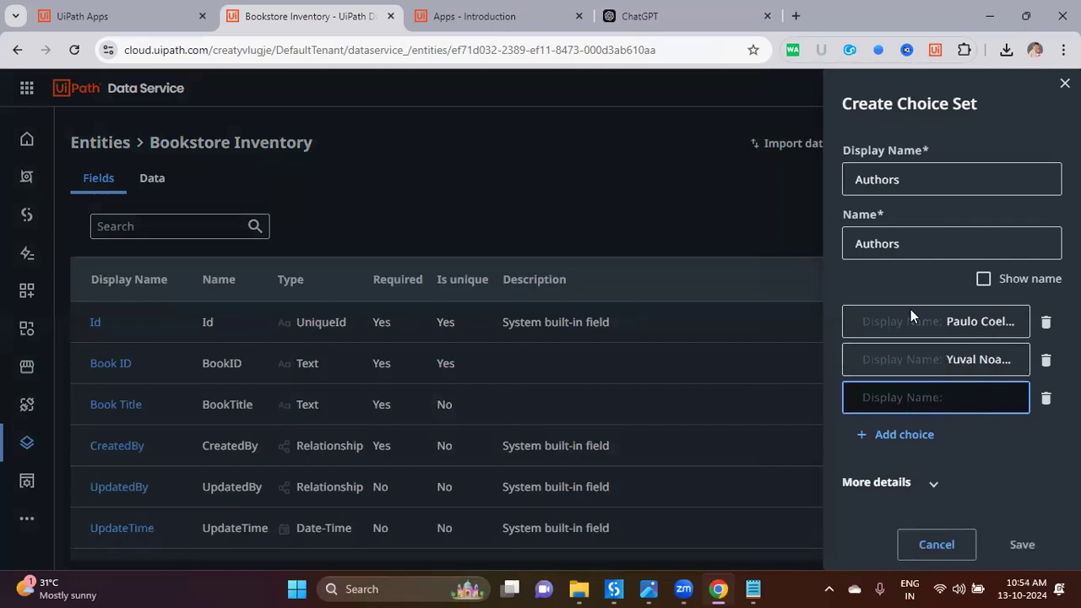
{"action": "left_click", "coordinate": [642, 16]}
{"action": "left_click_drag", "start_coordinate": [571, 321], "coordinate": [634, 328]}
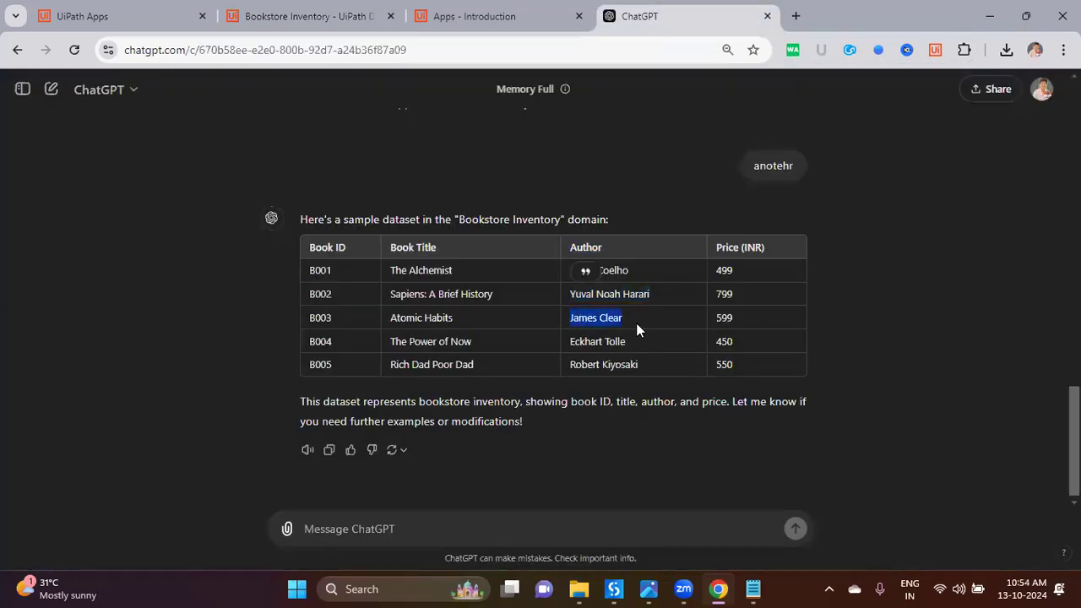
{"action": "left_click", "coordinate": [321, 17]}
{"action": "key", "text": "ctrl+v"}
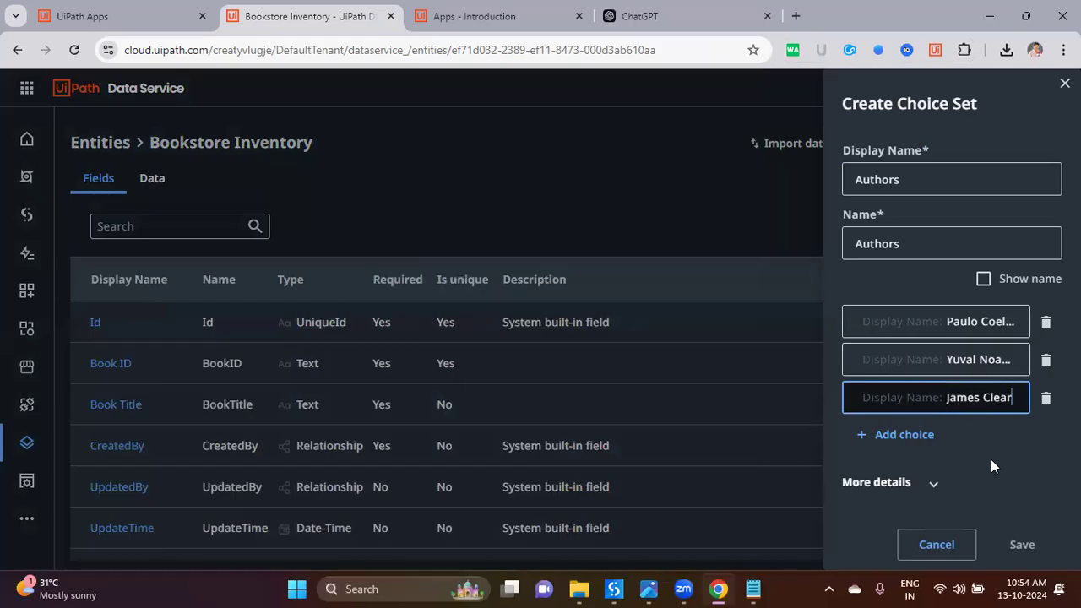
{"action": "key", "text": "Return"}
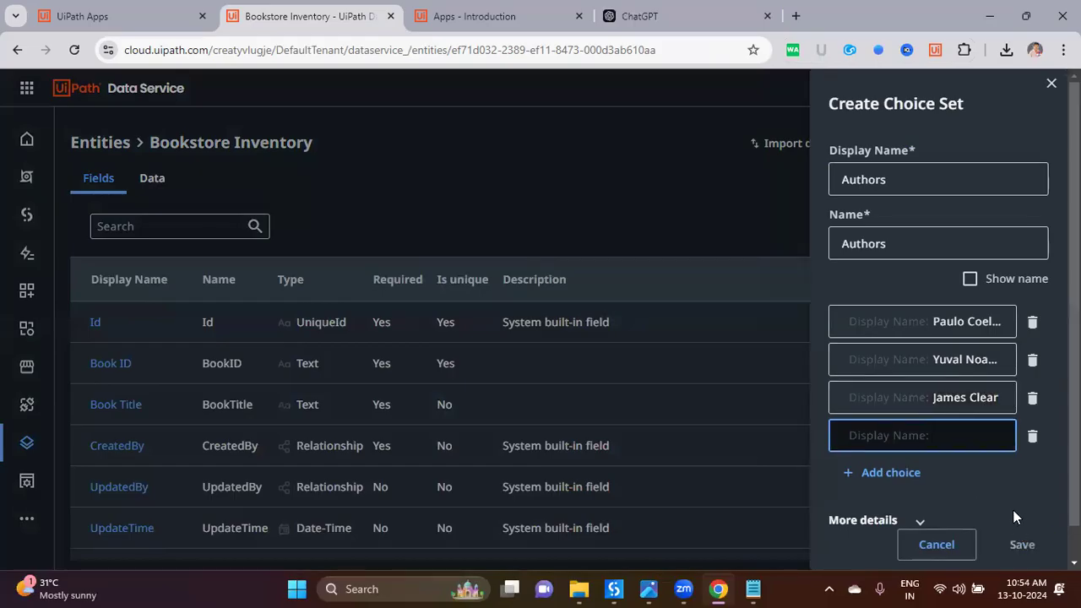
{"action": "left_click", "coordinate": [1028, 439]}
{"action": "left_click", "coordinate": [1019, 539]}
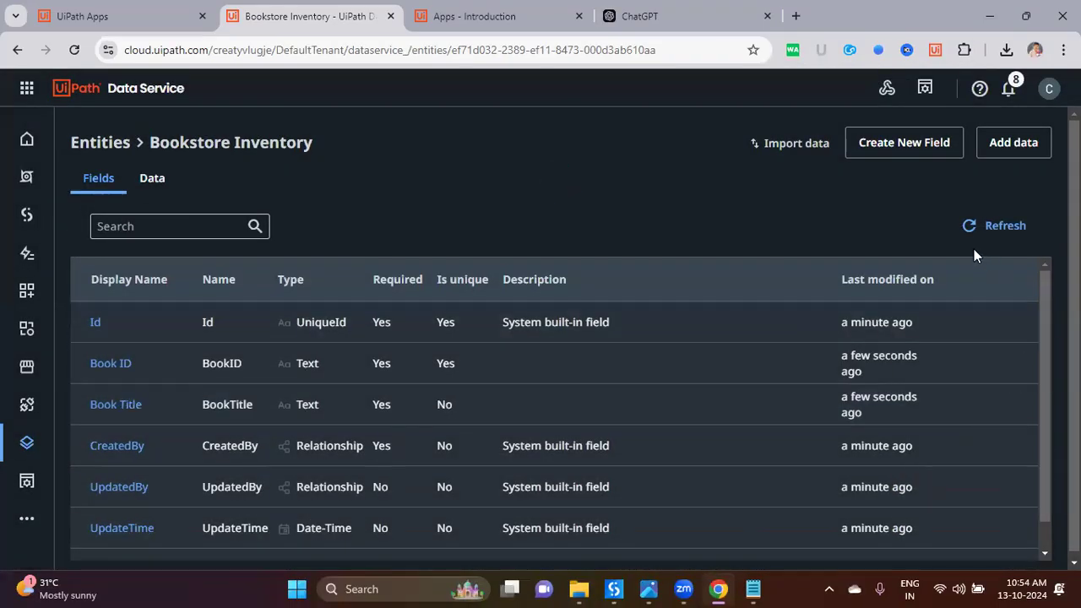
Step: Add a required 'Author' Choice Set field that uses the Authors set
{"action": "scroll", "coordinate": [138, 473], "scroll_direction": "down", "scroll_amount": 1}
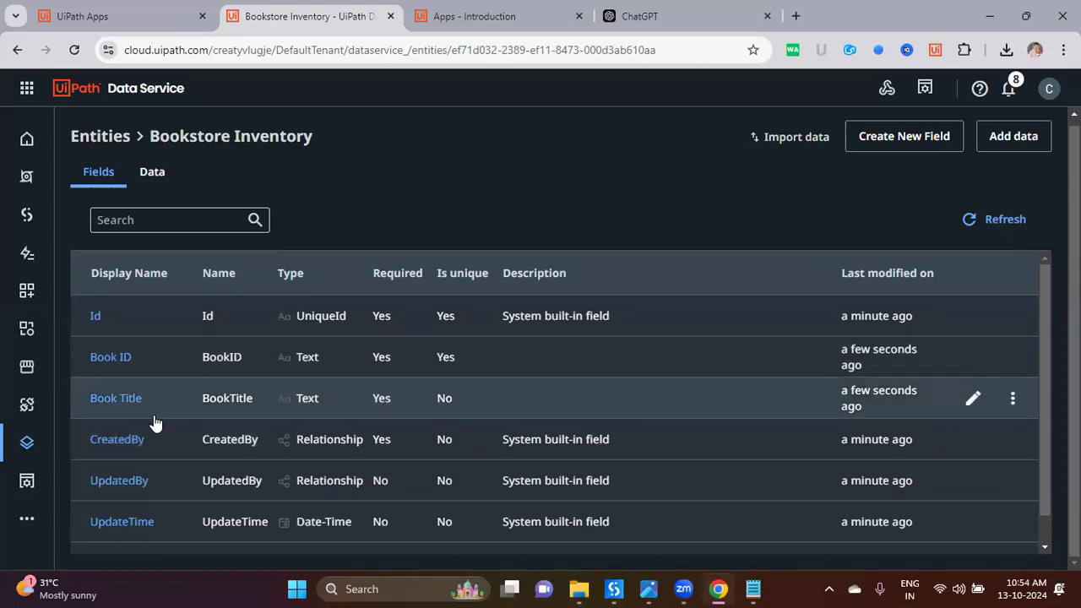
{"action": "scroll", "coordinate": [178, 411], "scroll_direction": "down", "scroll_amount": 1}
{"action": "scroll", "coordinate": [181, 414], "scroll_direction": "up", "scroll_amount": 1}
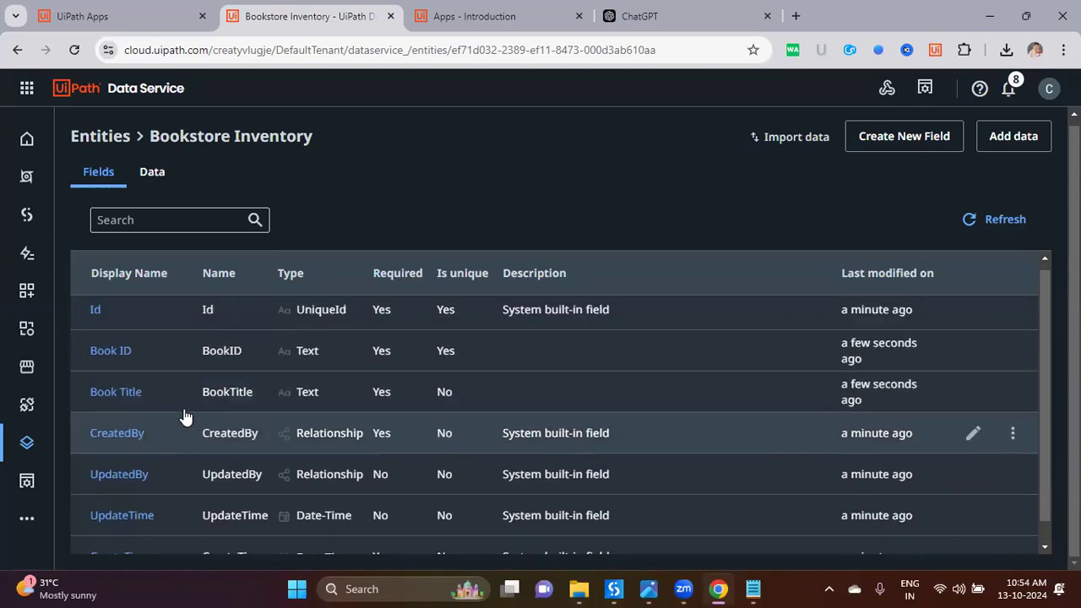
{"action": "left_click", "coordinate": [902, 138]}
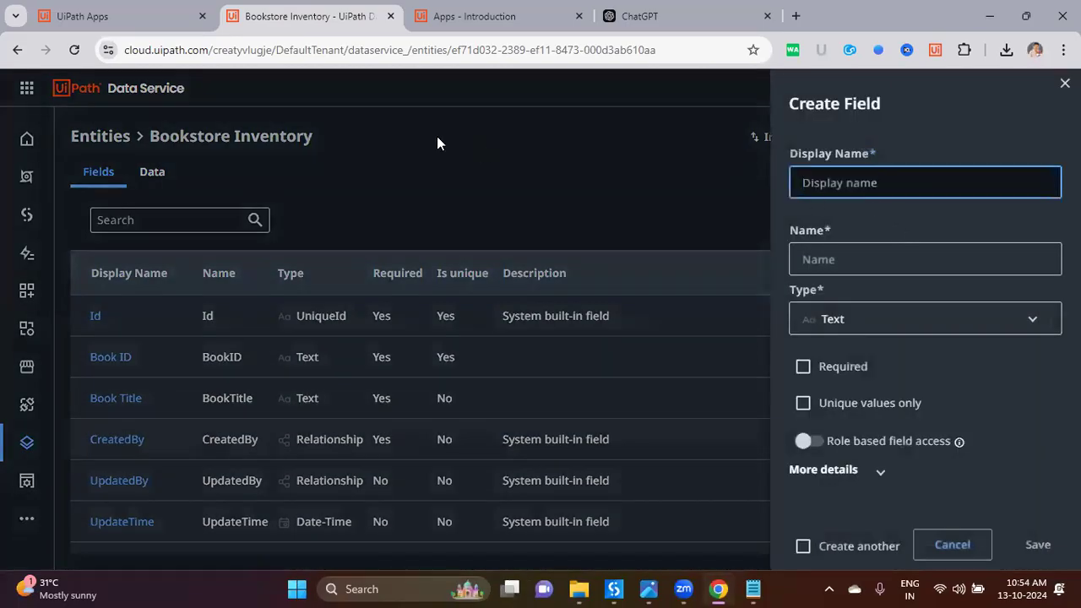
{"action": "left_click", "coordinate": [722, 19]}
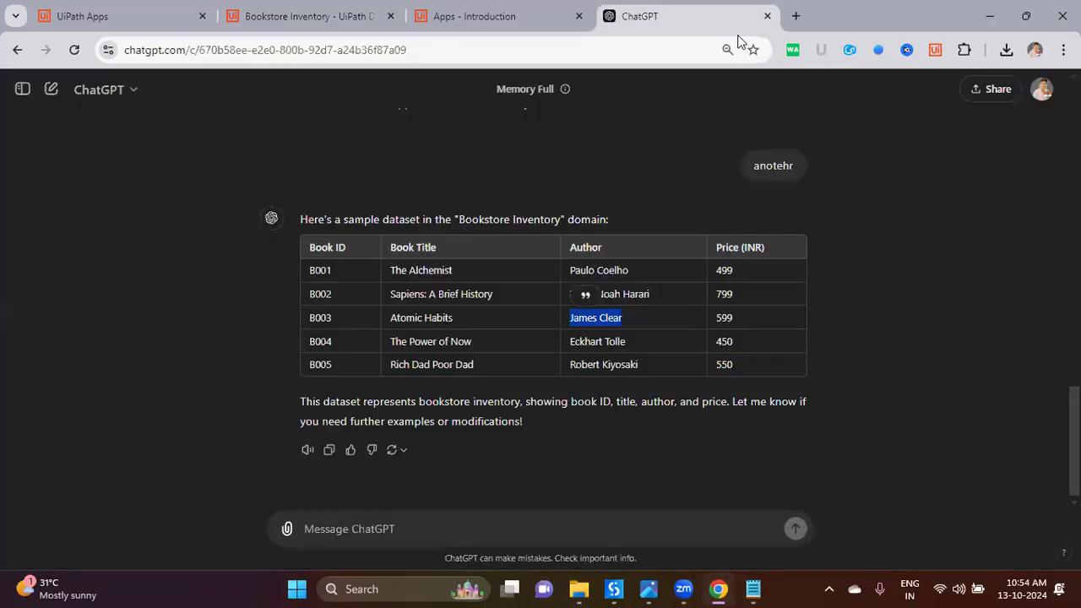
{"action": "double_click", "coordinate": [597, 247]}
{"action": "left_click", "coordinate": [317, 16]}
{"action": "key", "text": "ctrl+v"}
{"action": "left_click", "coordinate": [889, 321]}
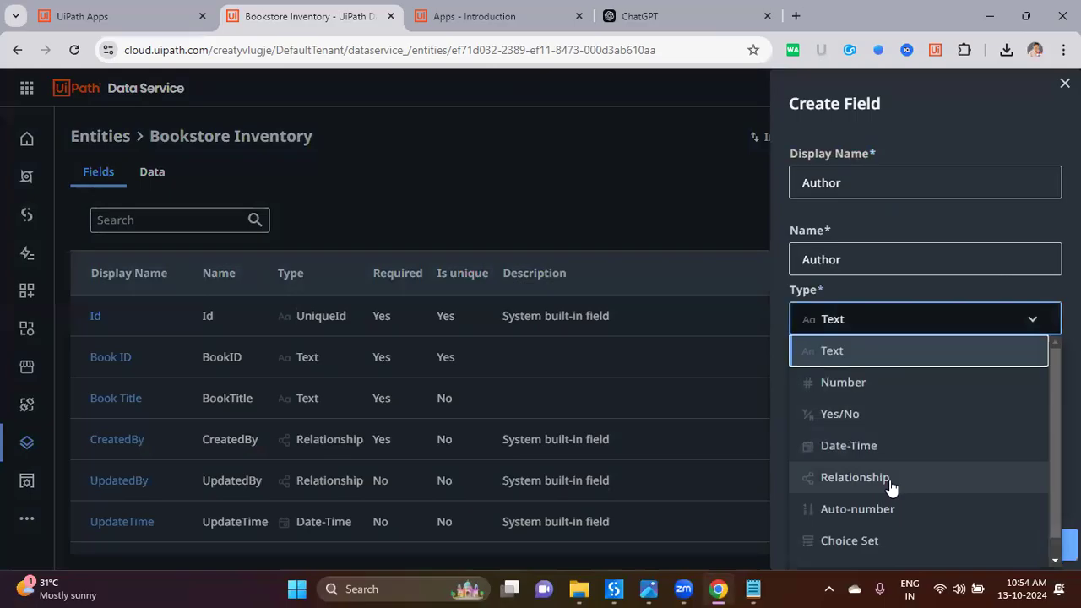
{"action": "left_click", "coordinate": [879, 538]}
{"action": "left_click", "coordinate": [885, 402]}
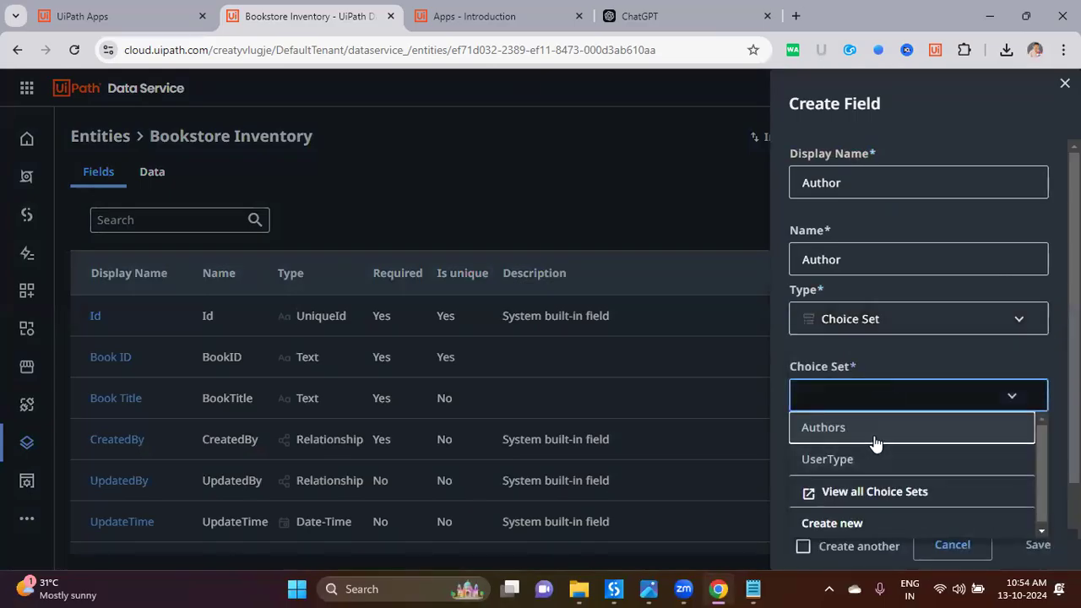
{"action": "left_click", "coordinate": [878, 431]}
{"action": "scroll", "coordinate": [884, 473], "scroll_direction": "down", "scroll_amount": 1}
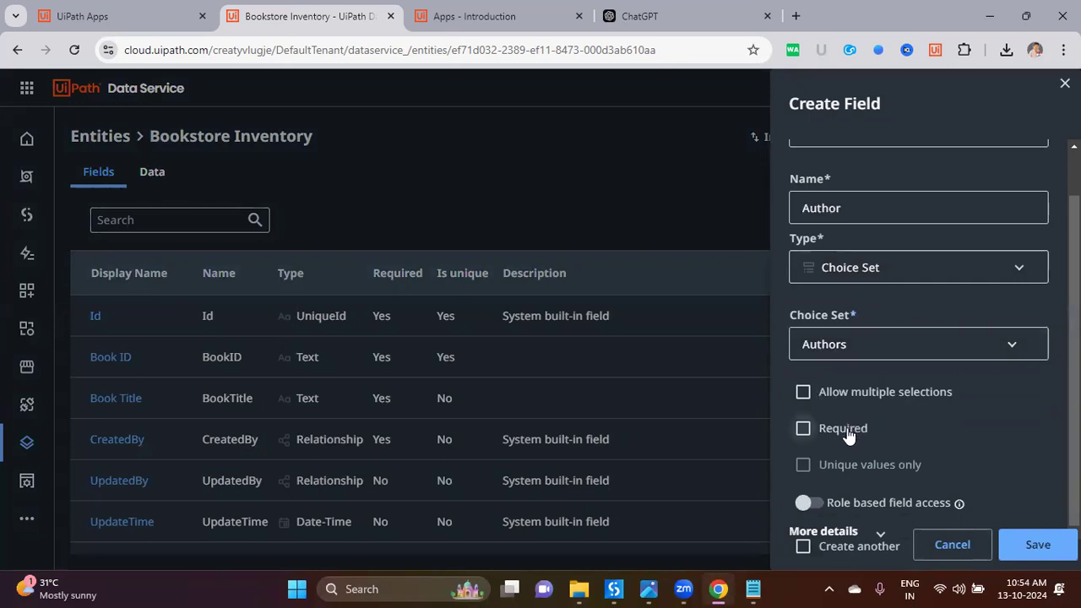
{"action": "left_click", "coordinate": [1025, 547]}
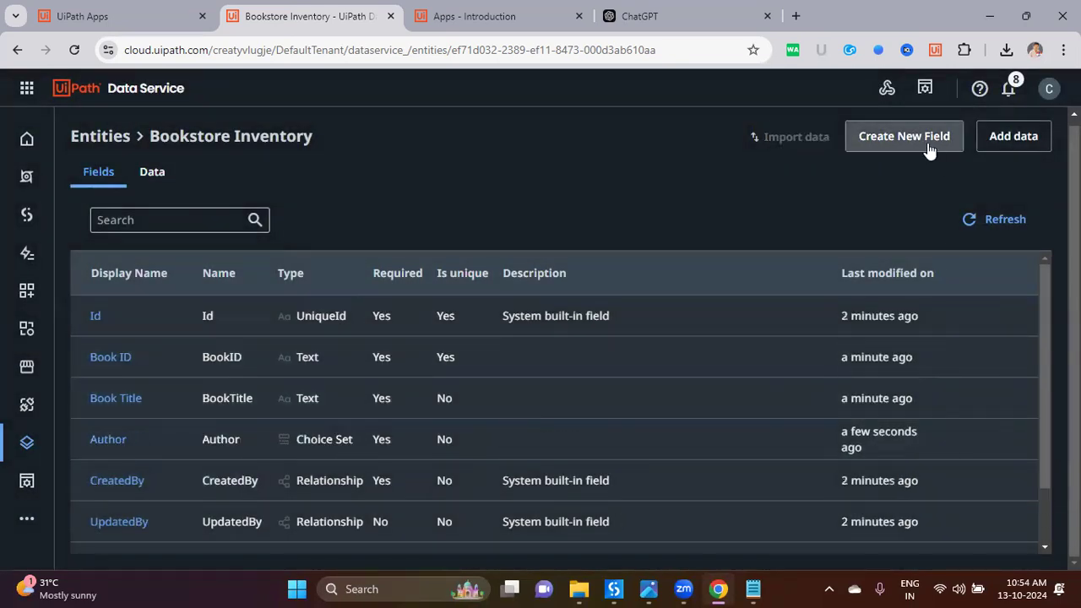
{"action": "left_click", "coordinate": [927, 143]}
Step: Add a 'Price (INR)' field of type Number
{"action": "left_click", "coordinate": [710, 17]}
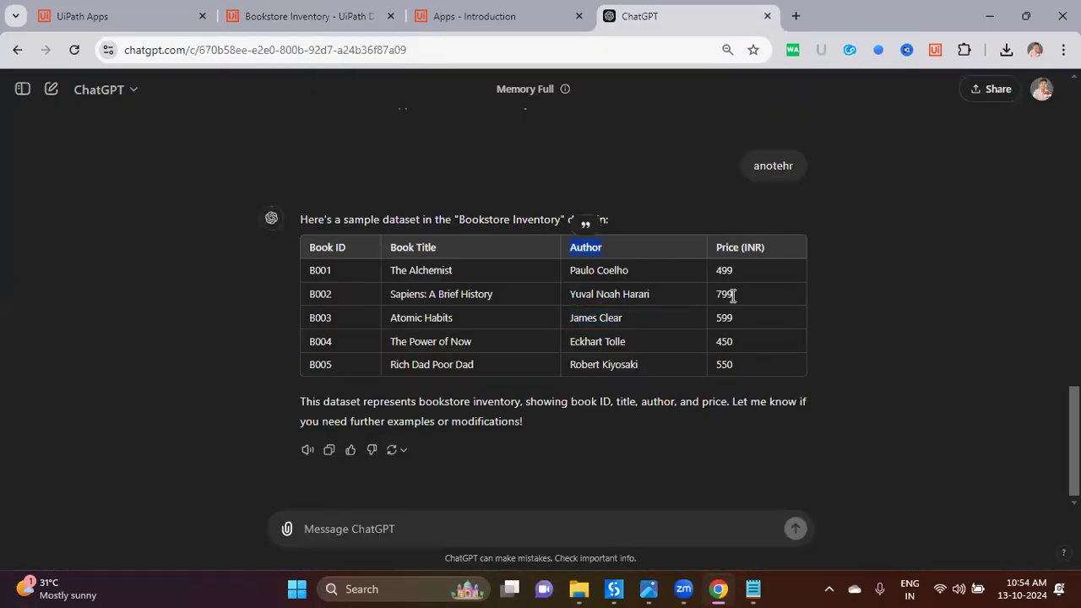
{"action": "left_click", "coordinate": [326, 18]}
{"action": "left_click", "coordinate": [900, 194]}
{"action": "type", "text": "Price (INR)"}
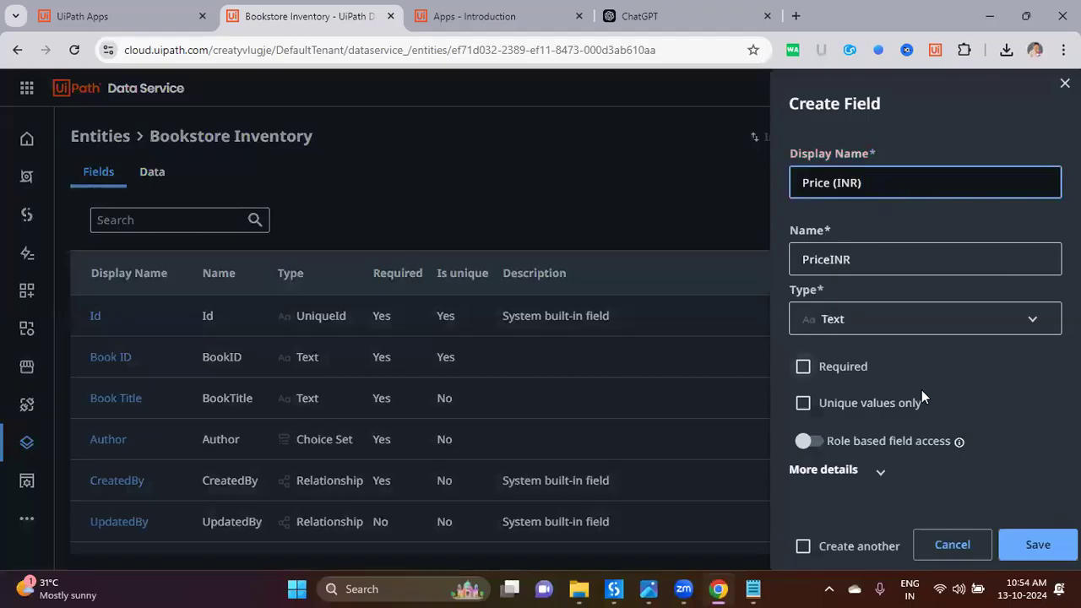
{"action": "left_click", "coordinate": [924, 317]}
{"action": "left_click", "coordinate": [896, 386]}
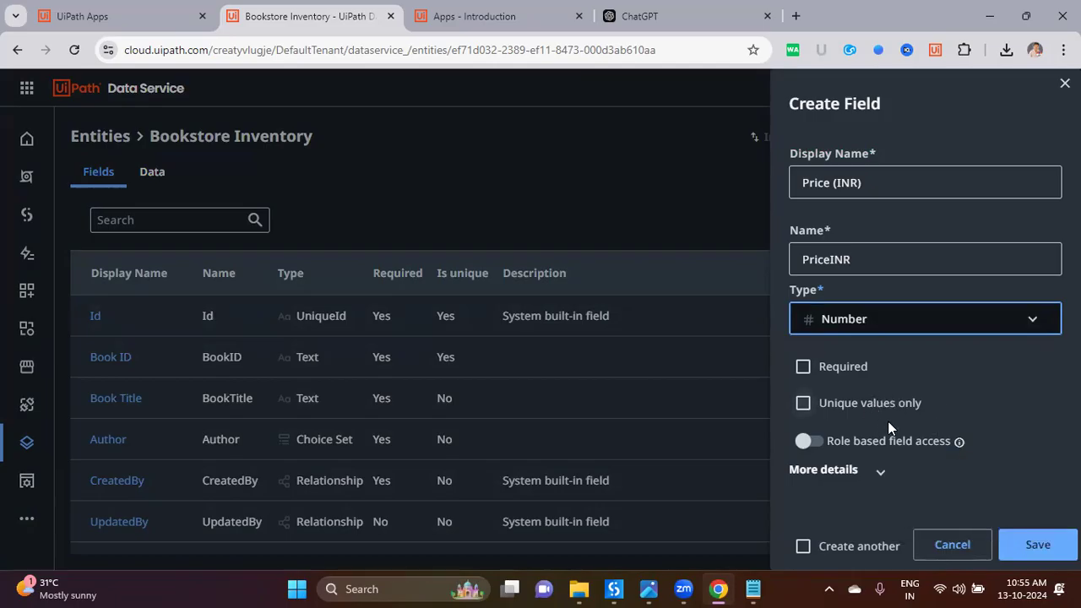
{"action": "left_click", "coordinate": [1032, 548]}
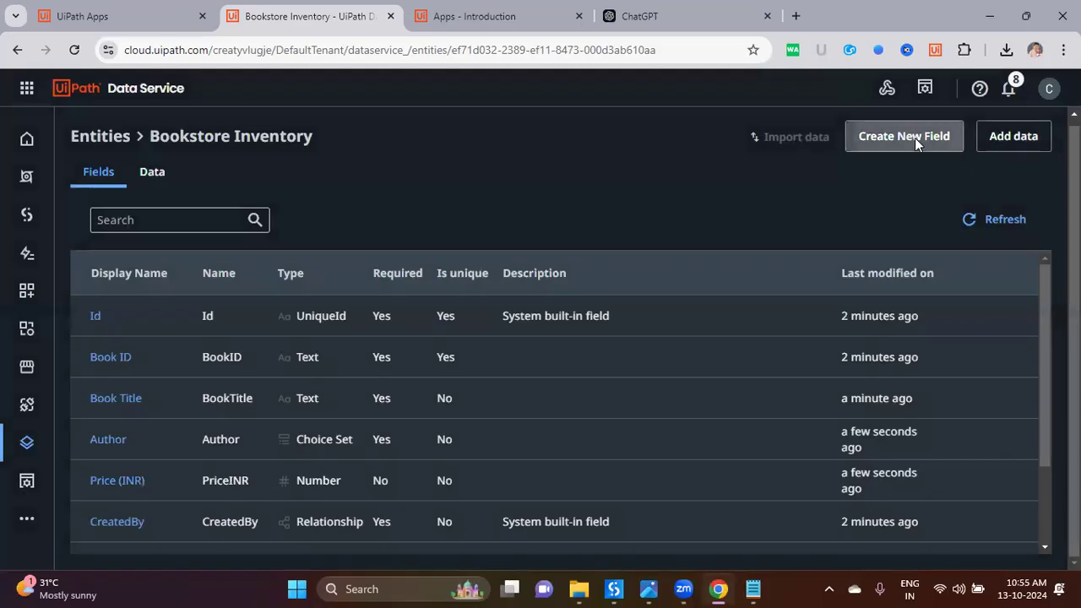
Step: Add a 'Book Availability' field of type Yes/No
{"action": "left_click", "coordinate": [915, 139]}
{"action": "left_click", "coordinate": [890, 183]}
{"action": "type", "text": "Is"}
{"action": "key", "text": "BackSpace"}
{"action": "key", "text": "BackSpace"}
{"action": "type", "text": "Avail"}
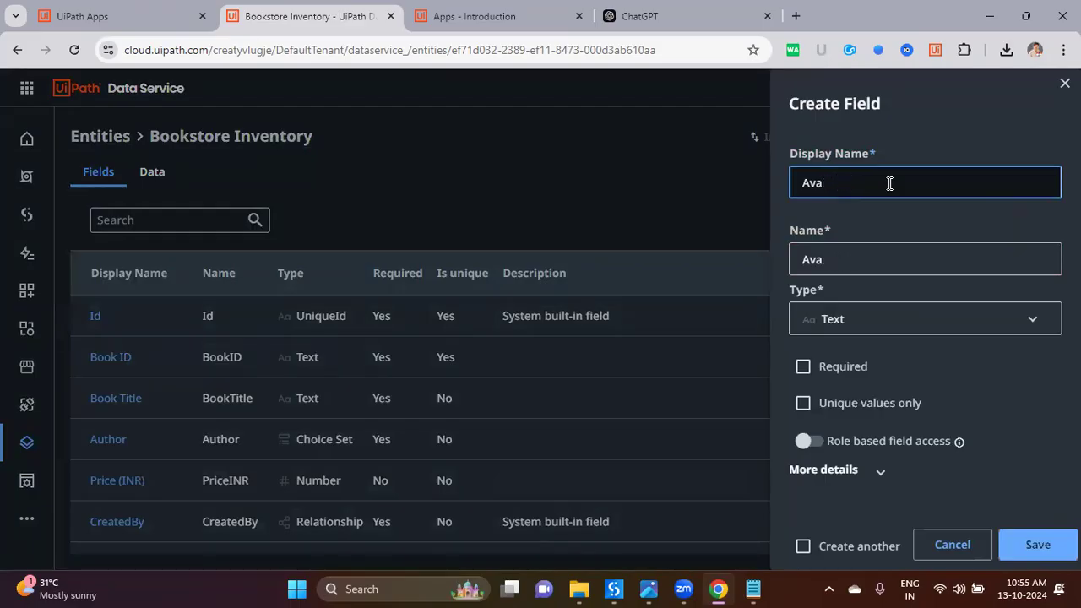
{"action": "key", "text": "BackSpace"}
{"action": "key", "text": "BackSpace"}
{"action": "key", "text": "BackSpace"}
{"action": "type", "text": "InStock"}
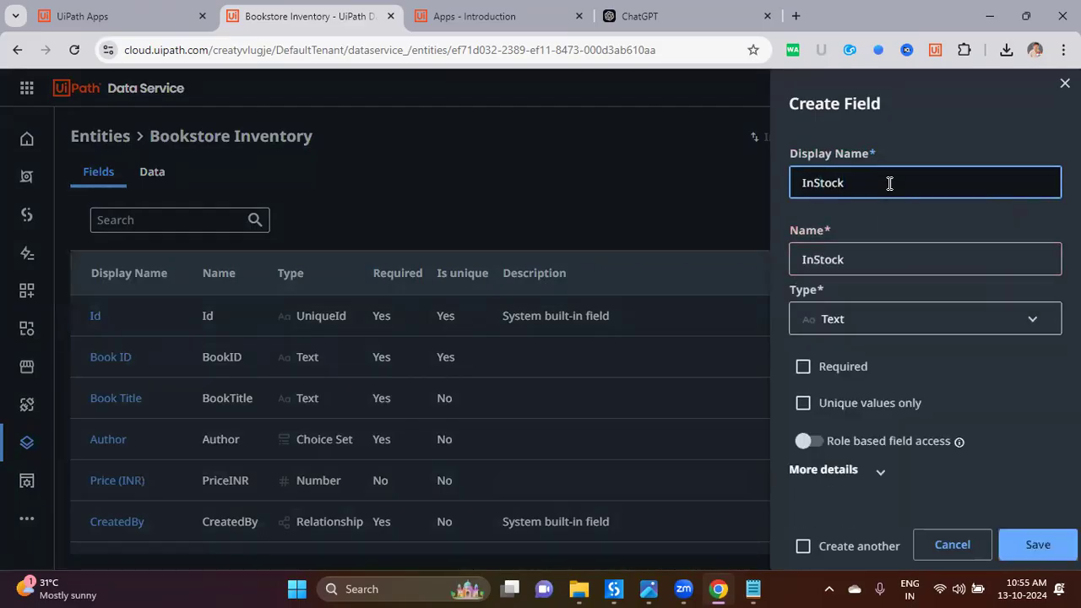
{"action": "key", "text": "ctrl+a"}
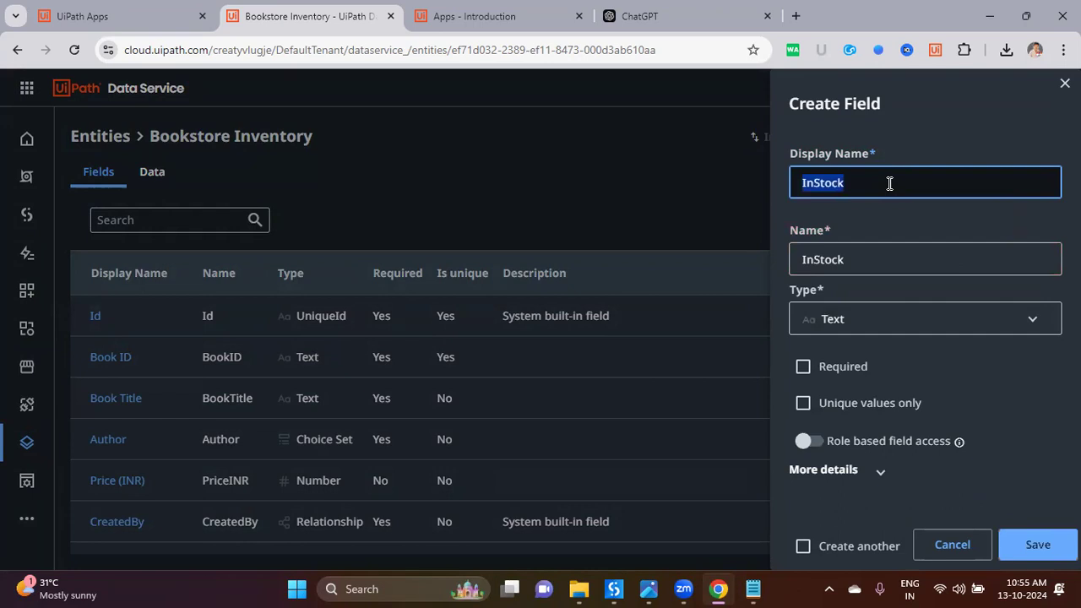
{"action": "type", "text": "Book A"}
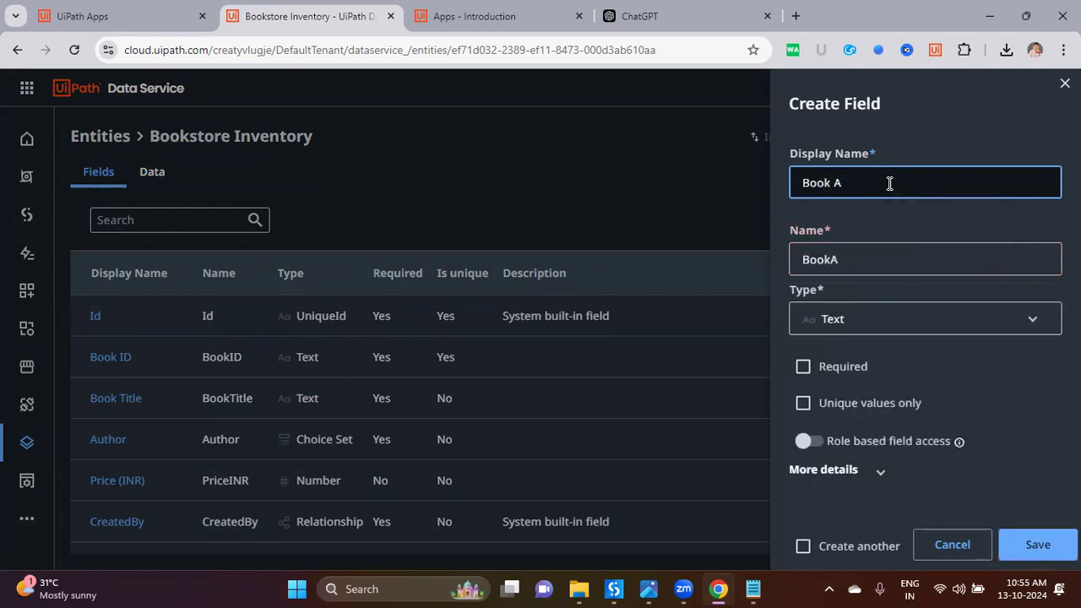
{"action": "type", "text": "vailab"}
{"action": "type", "text": "lili"}
{"action": "type", "text": "ty"}
{"action": "left_click", "coordinate": [903, 330]}
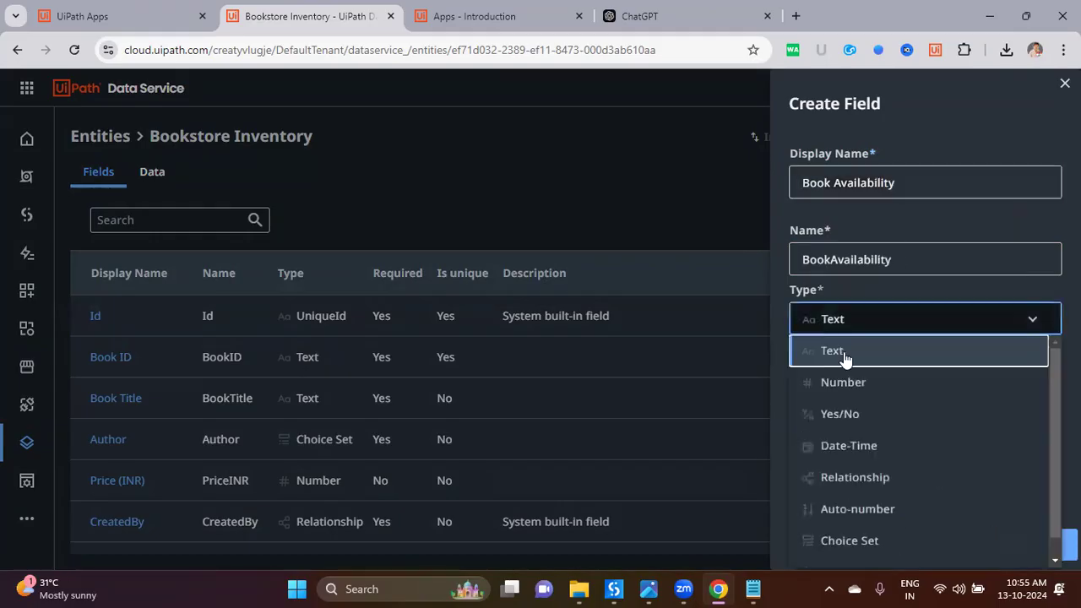
{"action": "left_click", "coordinate": [880, 415]}
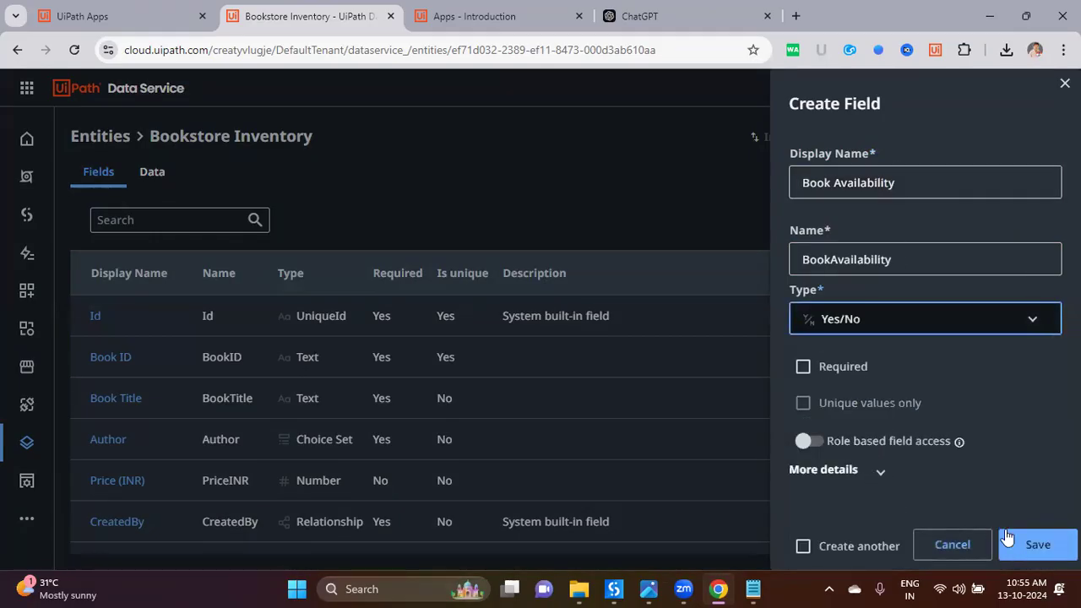
{"action": "left_click", "coordinate": [1024, 545]}
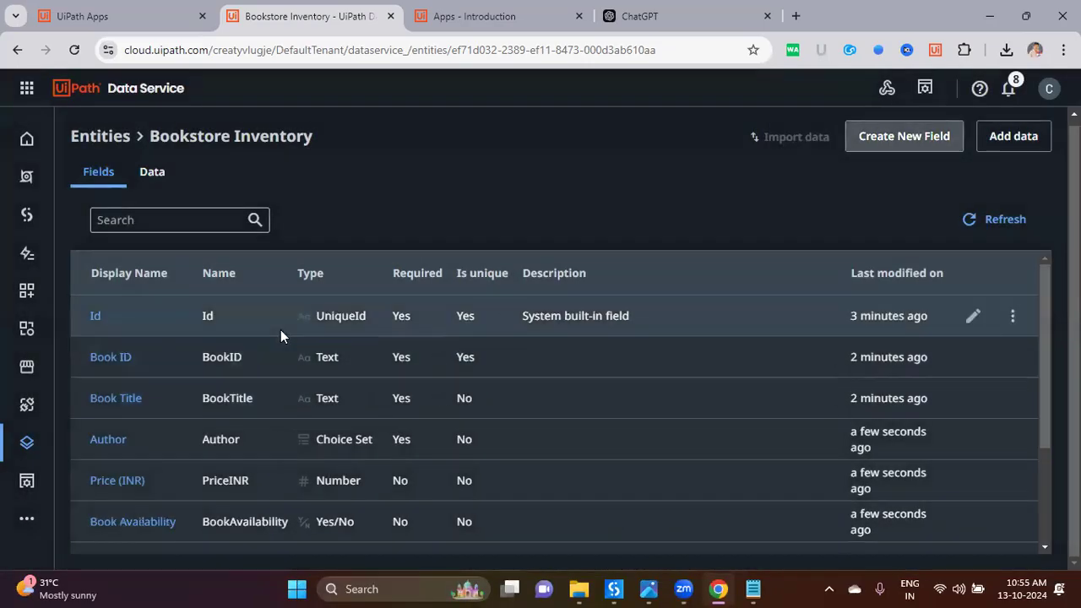
Step: Review the finished Bookstore Inventory field list
{"action": "left_click_drag", "start_coordinate": [158, 141], "coordinate": [322, 152]}
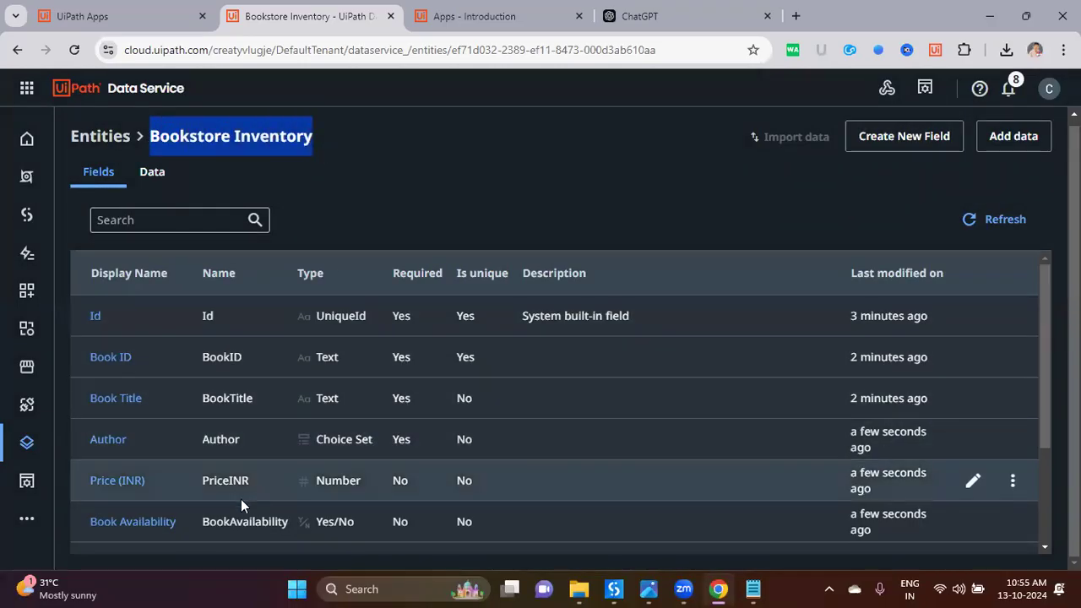
{"action": "scroll", "coordinate": [220, 439], "scroll_direction": "up", "scroll_amount": 1}
{"action": "scroll", "coordinate": [223, 418], "scroll_direction": "down", "scroll_amount": 1}
{"action": "left_click", "coordinate": [362, 145]}
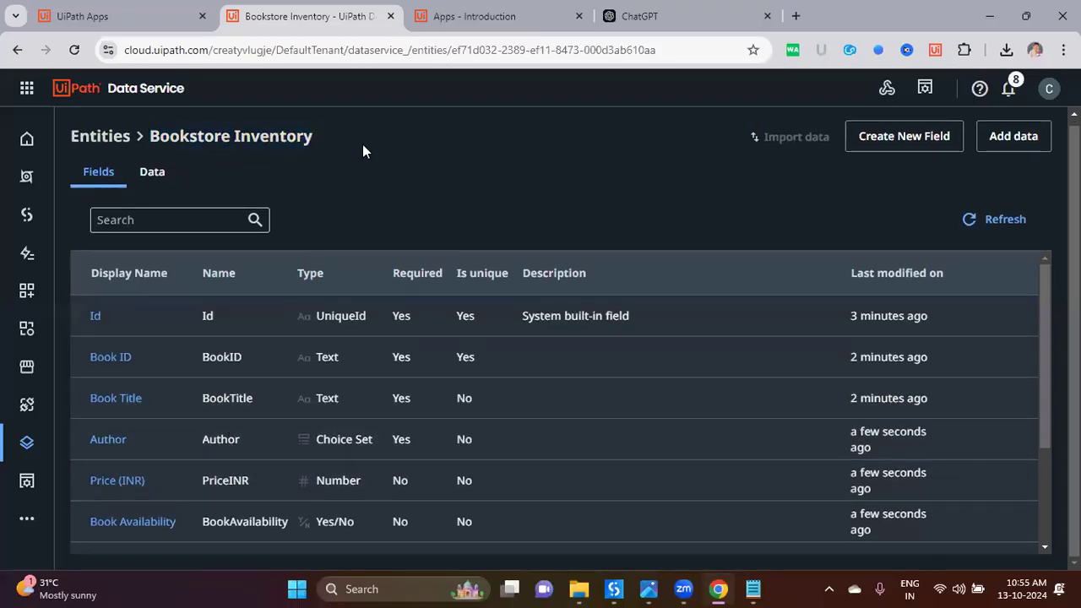
{"action": "left_click", "coordinate": [163, 22]}
{"action": "left_click", "coordinate": [304, 24]}
Step: Search 'book' and choose the BookstoreInventory entity as the source for an Autopilot app
{"action": "left_click", "coordinate": [152, 17]}
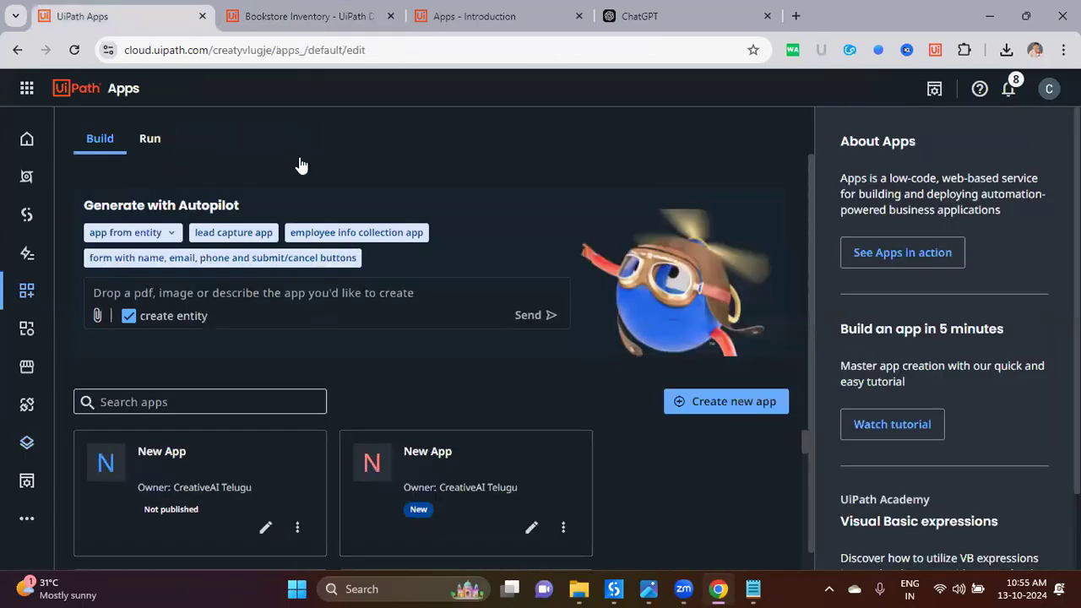
{"action": "left_click", "coordinate": [166, 232]}
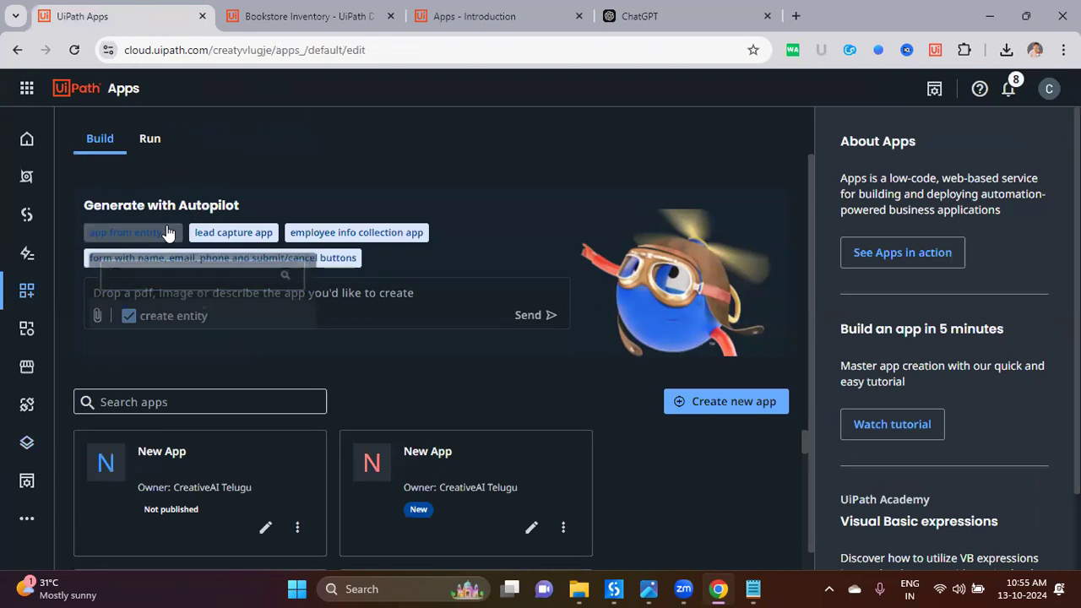
{"action": "type", "text": "book"}
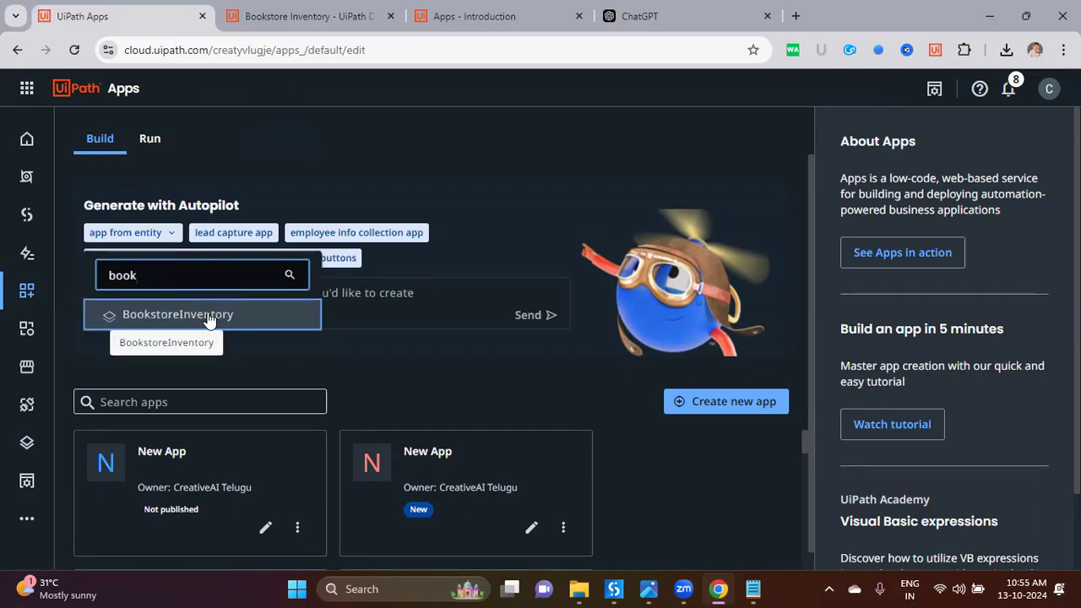
{"action": "left_click", "coordinate": [209, 314]}
Step: Review the prompt "Build App from 'BookstoreInventory' to submit data" and send it to Autopilot
{"action": "left_click_drag", "start_coordinate": [107, 293], "coordinate": [172, 292]}
{"action": "double_click", "coordinate": [217, 292]}
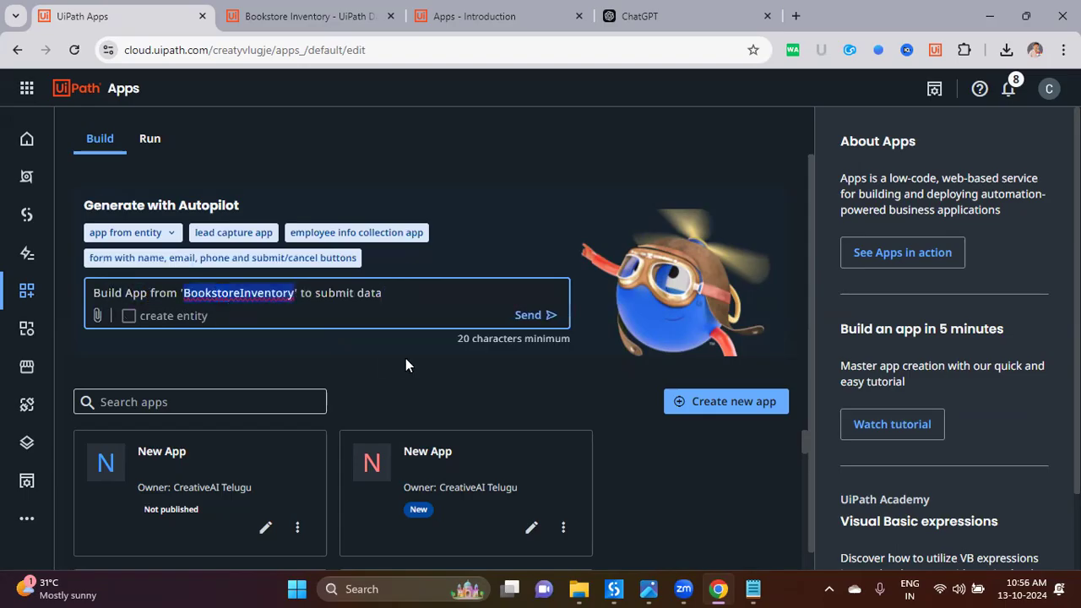
{"action": "left_click", "coordinate": [332, 294]}
{"action": "double_click", "coordinate": [332, 294]}
{"action": "left_click", "coordinate": [372, 297]}
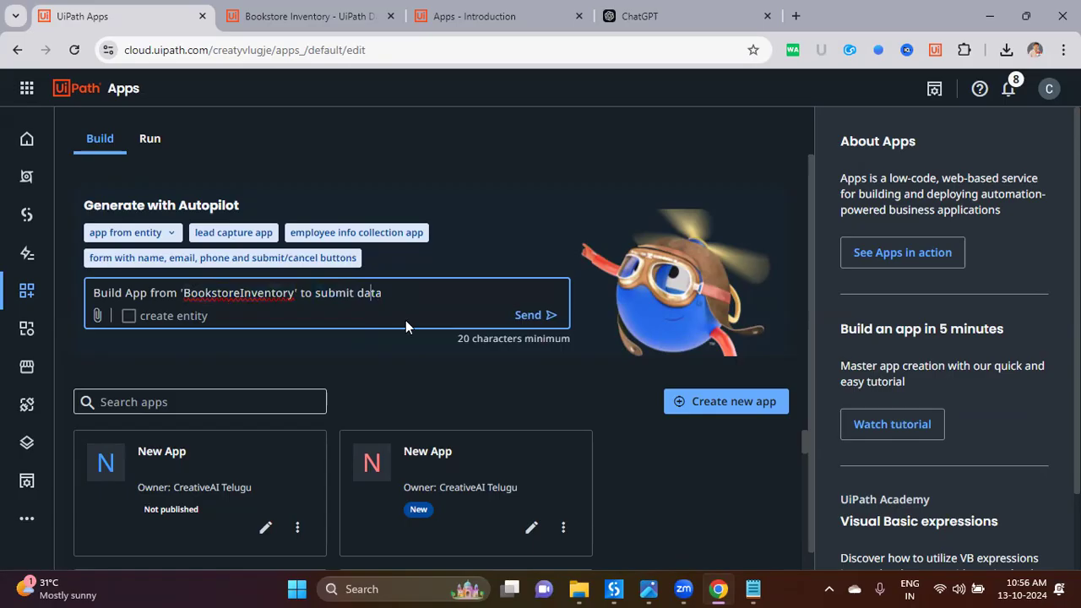
{"action": "left_click_drag", "start_coordinate": [415, 298], "coordinate": [8, 298]}
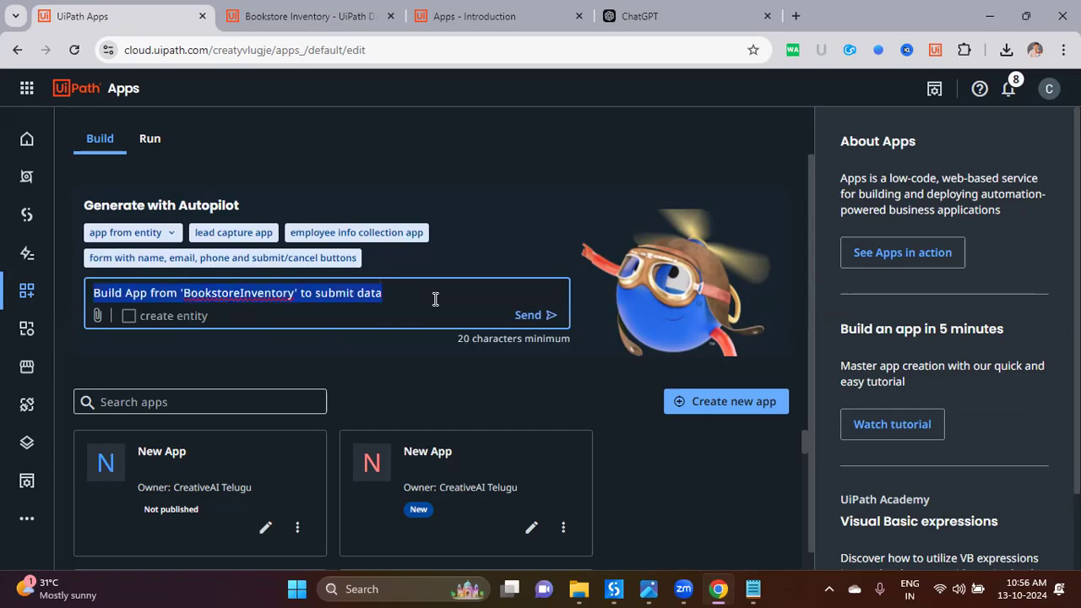
{"action": "left_click", "coordinate": [517, 314]}
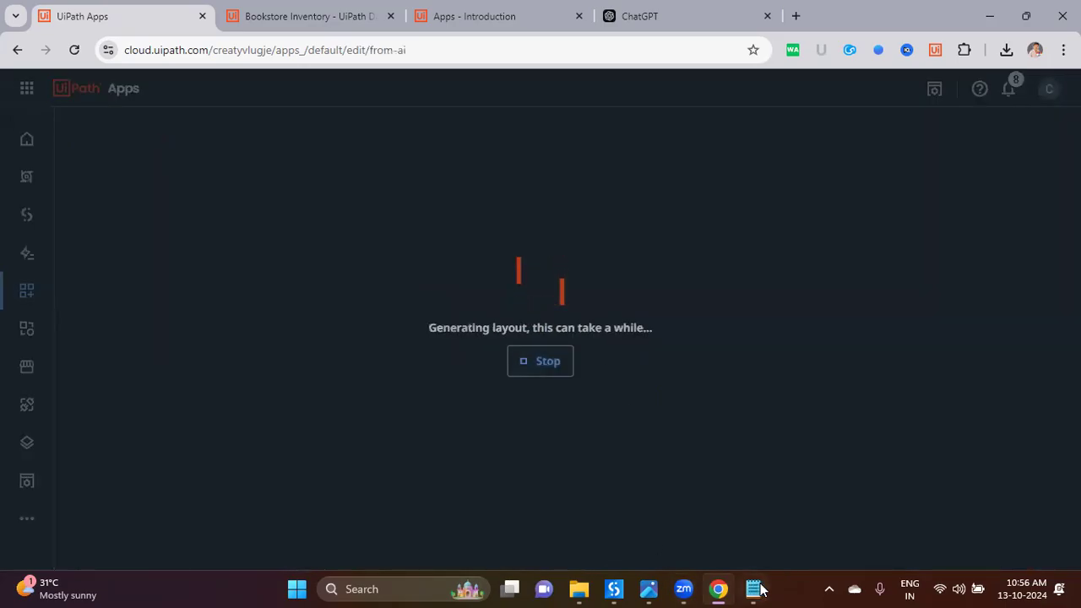
Step: In Notepad, add item '6. UiPath Apps' with the indented sub-point '-> App From Prompt(Text)'
{"action": "left_click", "coordinate": [755, 589]}
{"action": "type", "text": "6. Uii"}
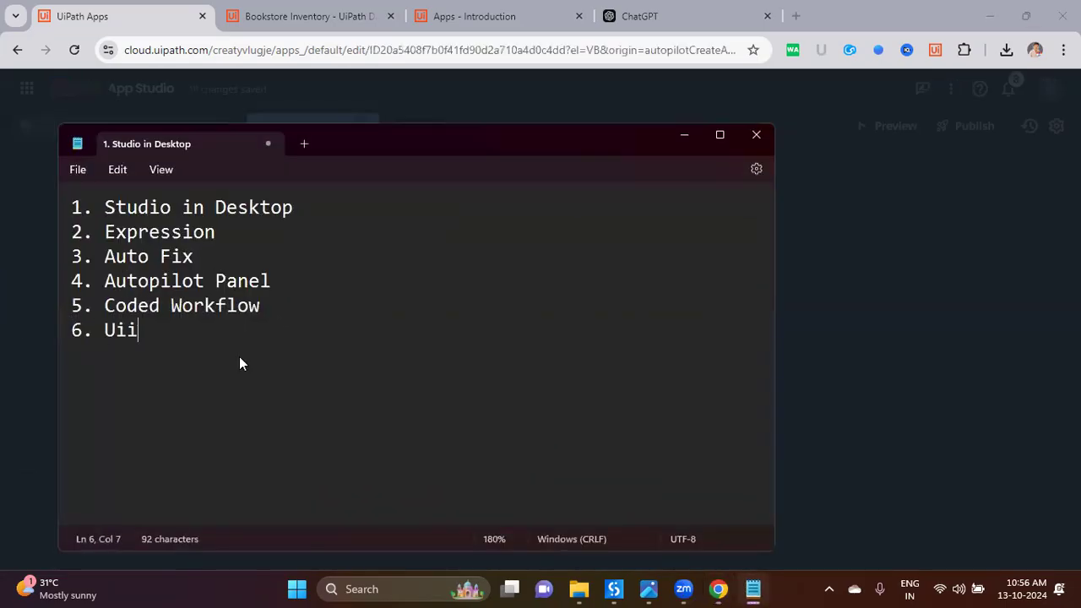
{"action": "key", "text": "BackSpace"}
{"action": "type", "text": "Path Apps"}
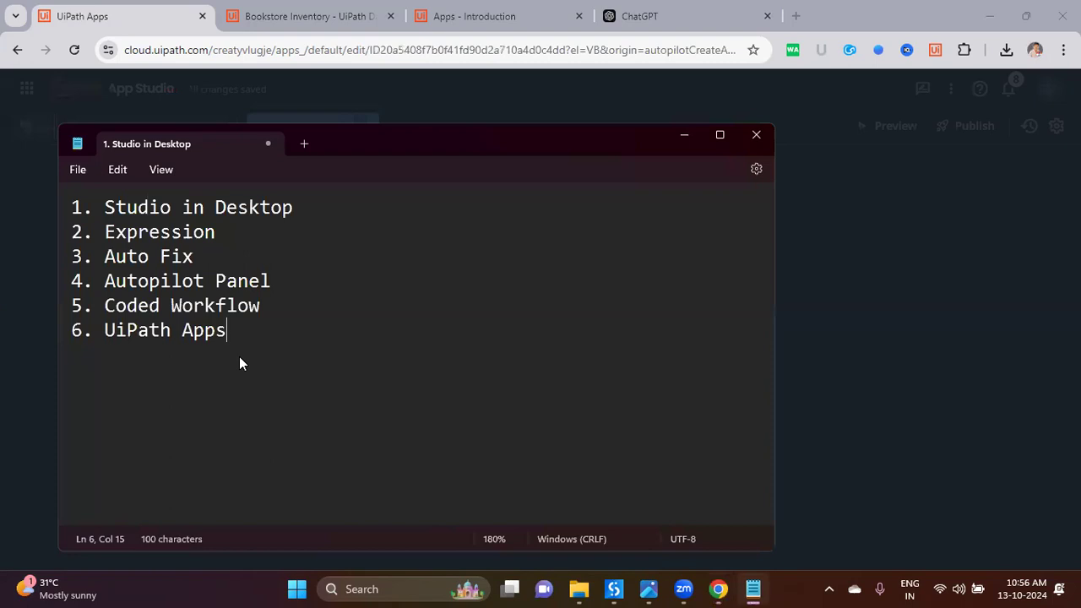
{"action": "key", "text": "Return"}
{"action": "key", "text": "Tab"}
{"action": "type", "text": "-> App "}
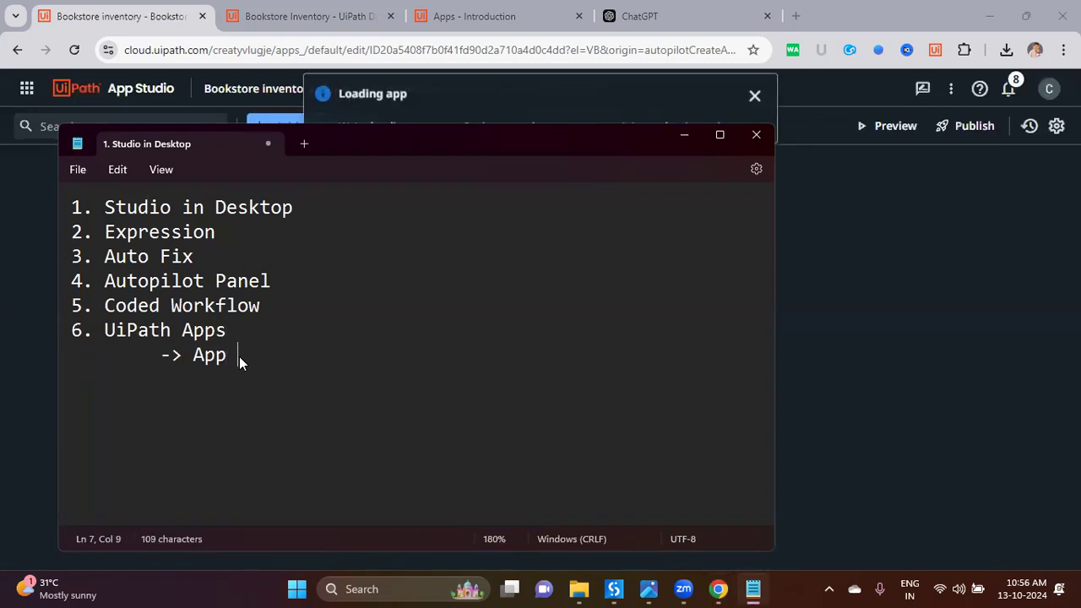
{"action": "type", "text": "From Prompt(Text)"}
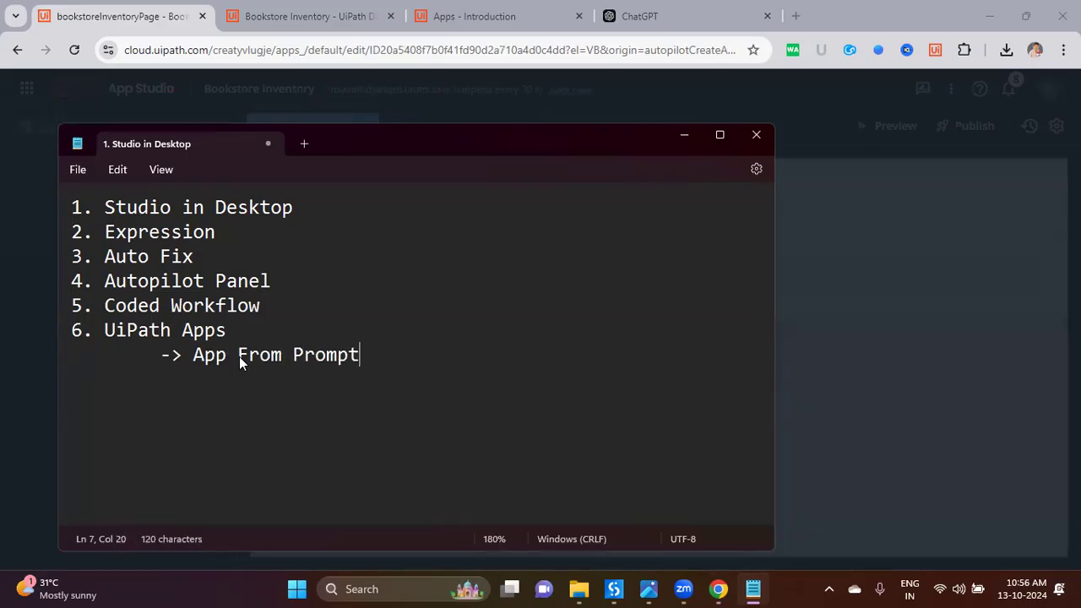
Step: Add the indented sub-point '-> From Entity (Data Service)' beneath it
{"action": "key", "text": "Return"}
{"action": "key", "text": "Tab"}
{"action": "type", "text": "-> App"}
{"action": "key", "text": "BackSpace"}
{"action": "key", "text": "BackSpace"}
{"action": "key", "text": "BackSpace"}
{"action": "key", "text": "BackSpace"}
{"action": "type", "text": "From"}
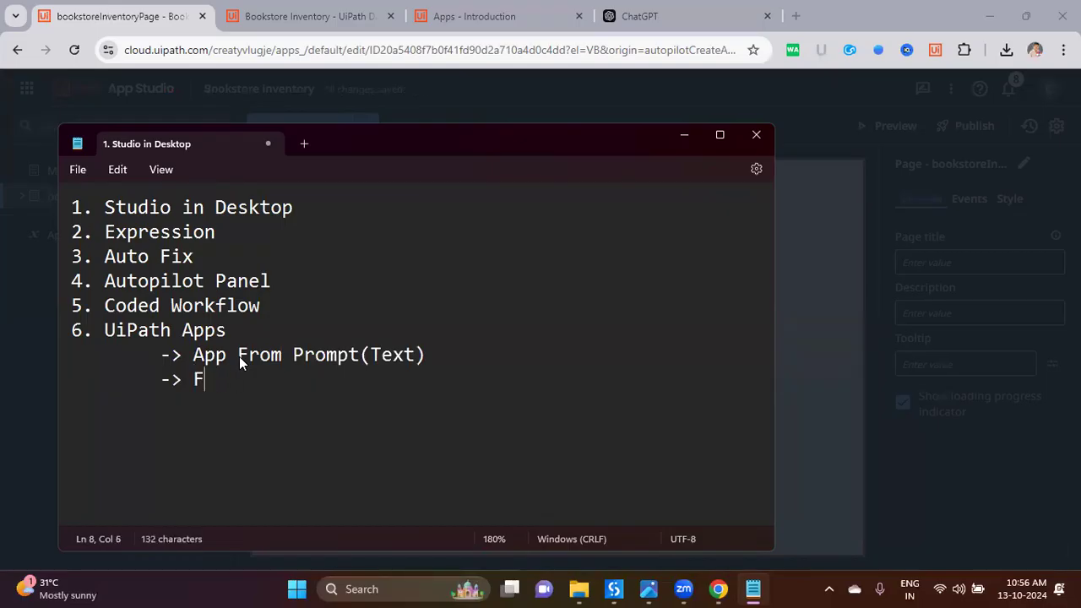
{"action": "key", "text": "BackSpace"}
{"action": "key", "text": "BackSpace"}
{"action": "key", "text": "BackSpace"}
{"action": "key", "text": "BackSpace"}
{"action": "key", "text": "Down"}
{"action": "key", "text": "End"}
{"action": "type", "text": "Entity (Data "}
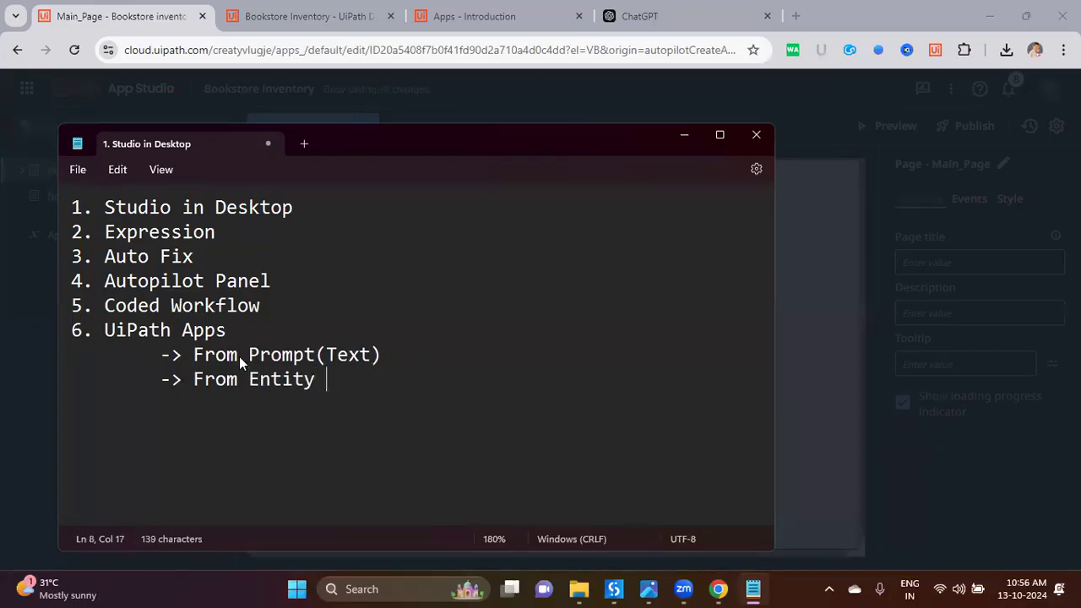
{"action": "type", "text": "Service)"}
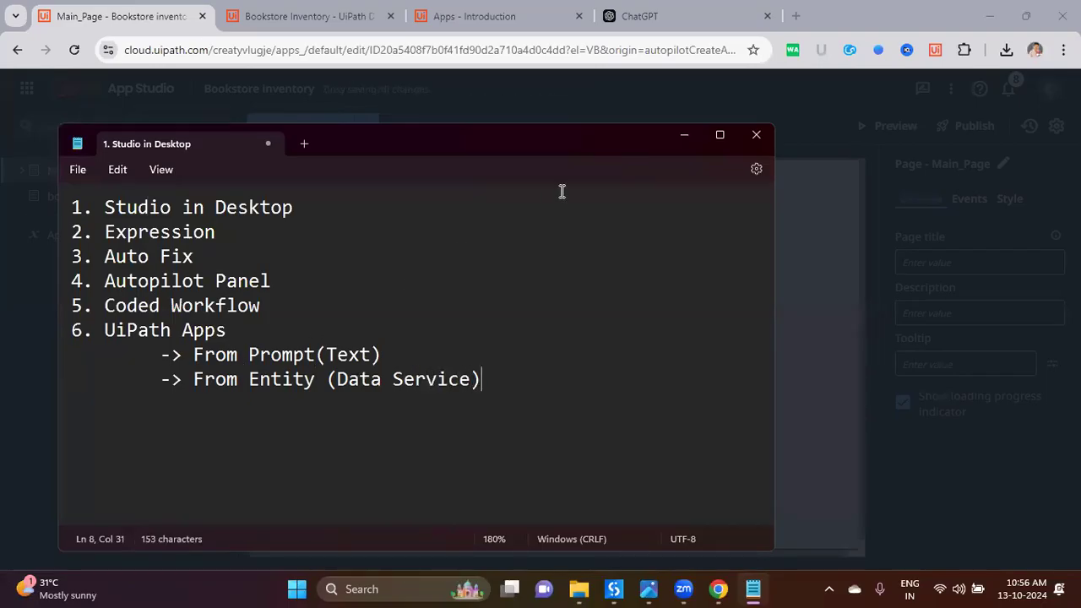
{"action": "left_click", "coordinate": [682, 132]}
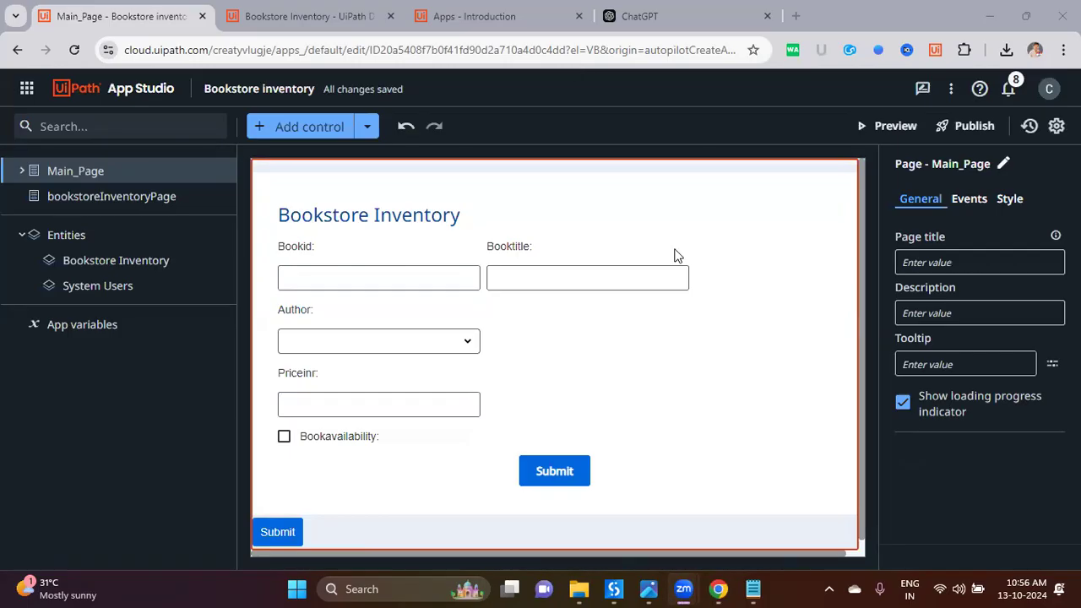
Step: Run the Bookstore Inventory app in a live preview from App Studio
{"action": "left_click", "coordinate": [883, 130]}
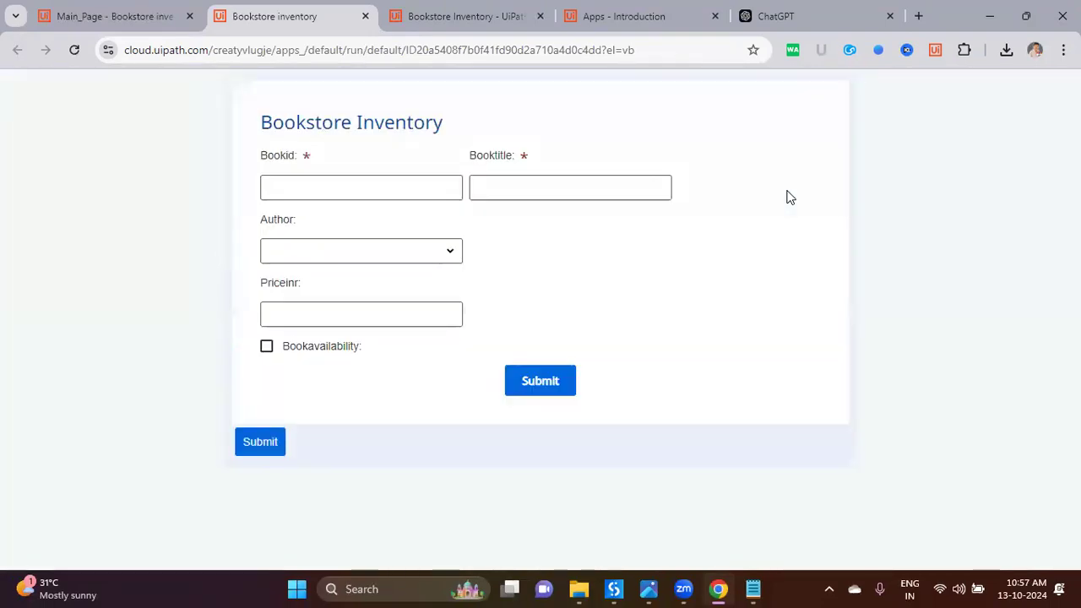
Step: Try the form with test values: author Yuval Noah Harari, price 4, Bookid 78783B, availability ticked
{"action": "left_click_drag", "start_coordinate": [266, 121], "coordinate": [435, 118]}
{"action": "left_click", "coordinate": [432, 137]}
{"action": "left_click", "coordinate": [363, 193]}
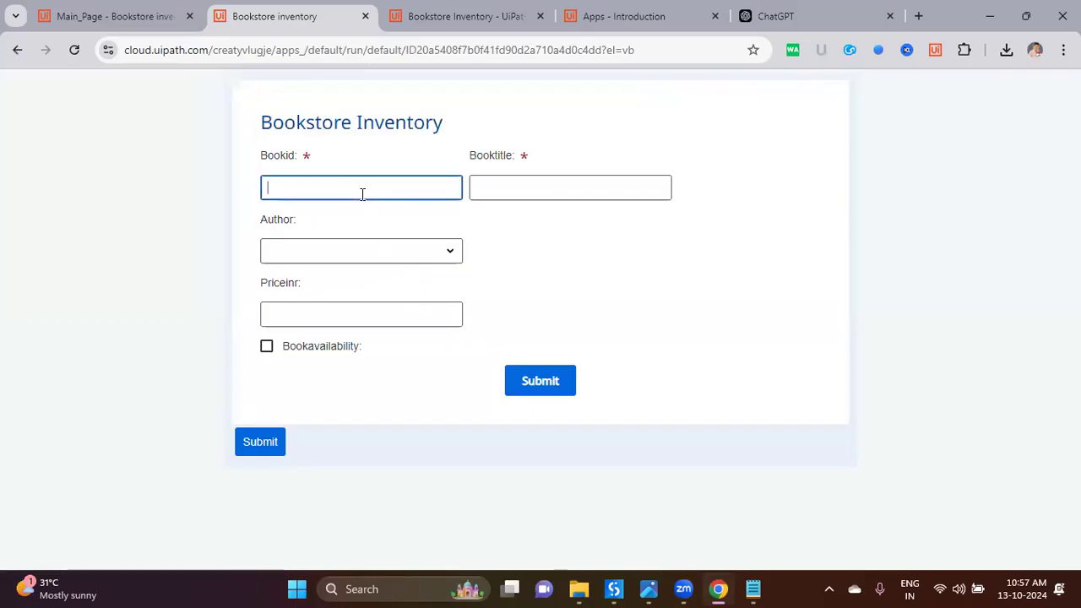
{"action": "left_click", "coordinate": [500, 192]}
{"action": "left_click", "coordinate": [357, 249]}
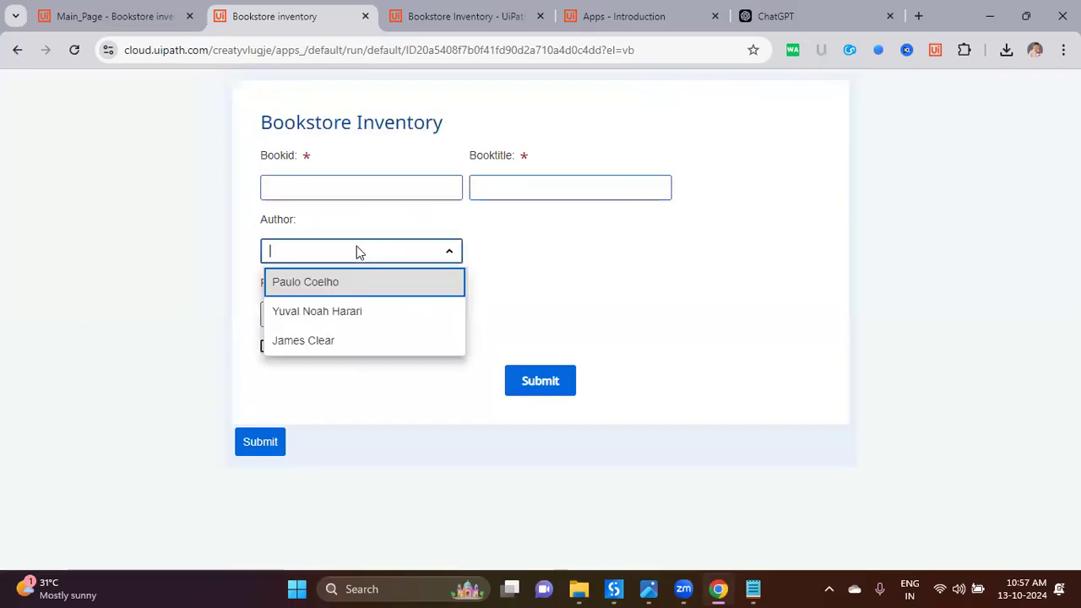
{"action": "left_click", "coordinate": [333, 312]}
{"action": "left_click", "coordinate": [391, 315]}
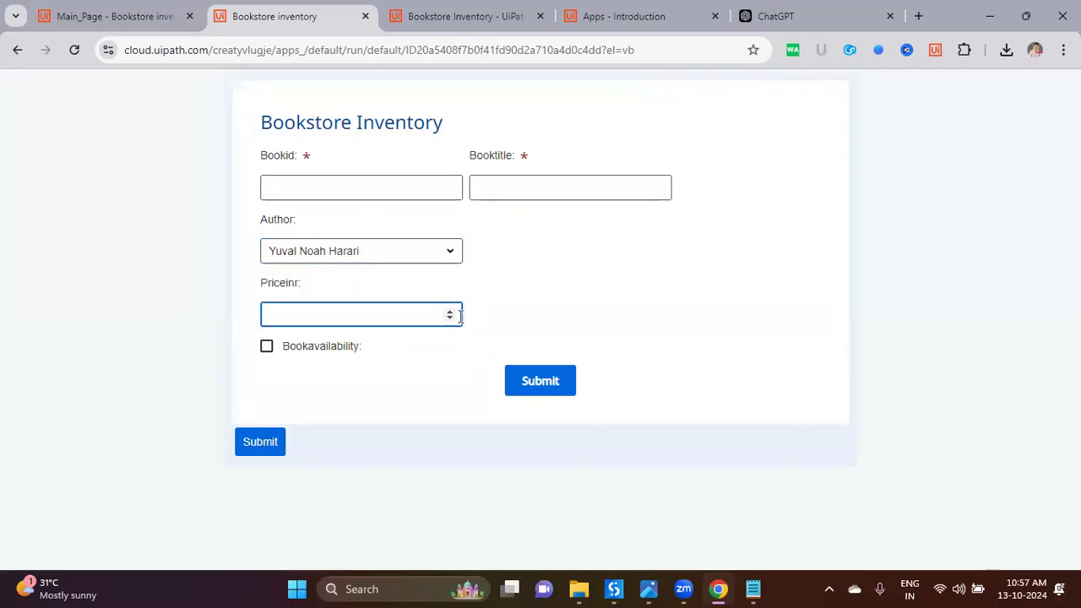
{"action": "type", "text": "4"}
{"action": "left_click", "coordinate": [319, 354]}
{"action": "left_click", "coordinate": [325, 350]}
{"action": "left_click", "coordinate": [326, 349]}
{"action": "left_click", "coordinate": [328, 348]}
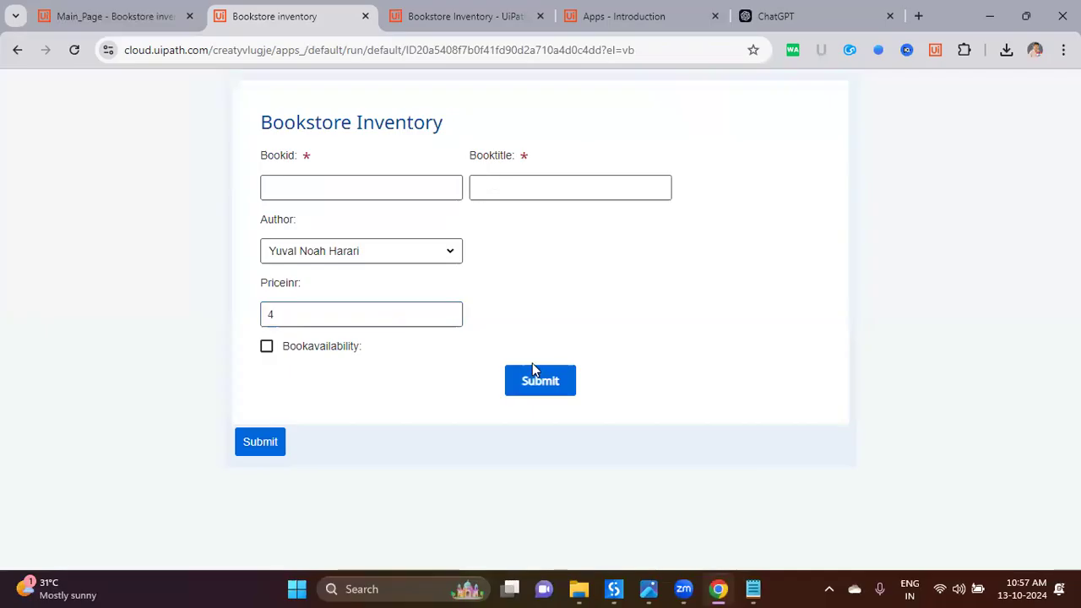
{"action": "left_click", "coordinate": [381, 190]}
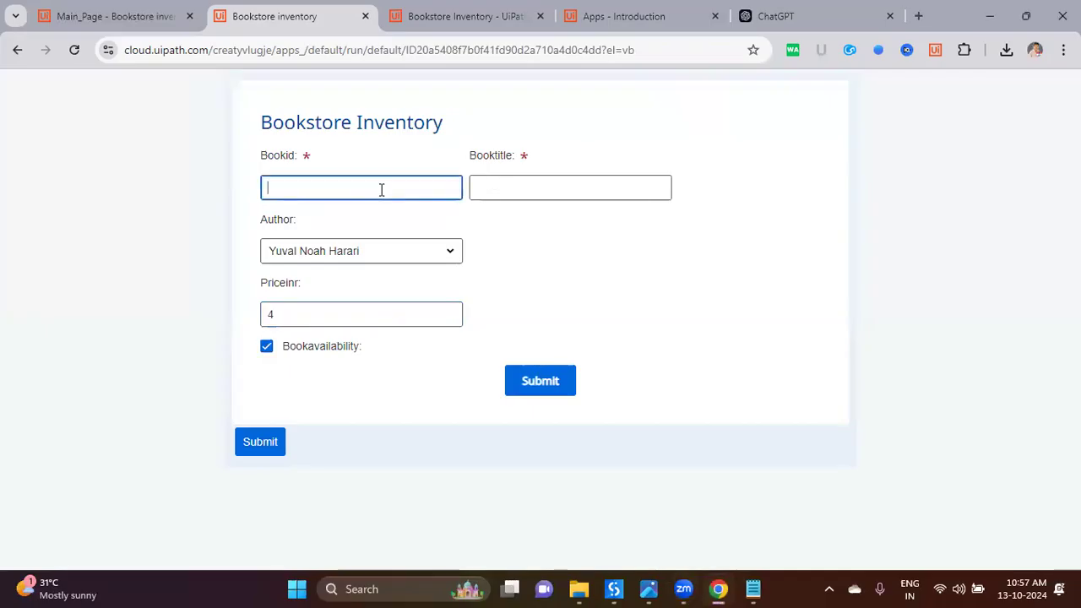
{"action": "type", "text": "78783"}
{"action": "type", "text": "B"}
{"action": "left_click", "coordinate": [501, 194]}
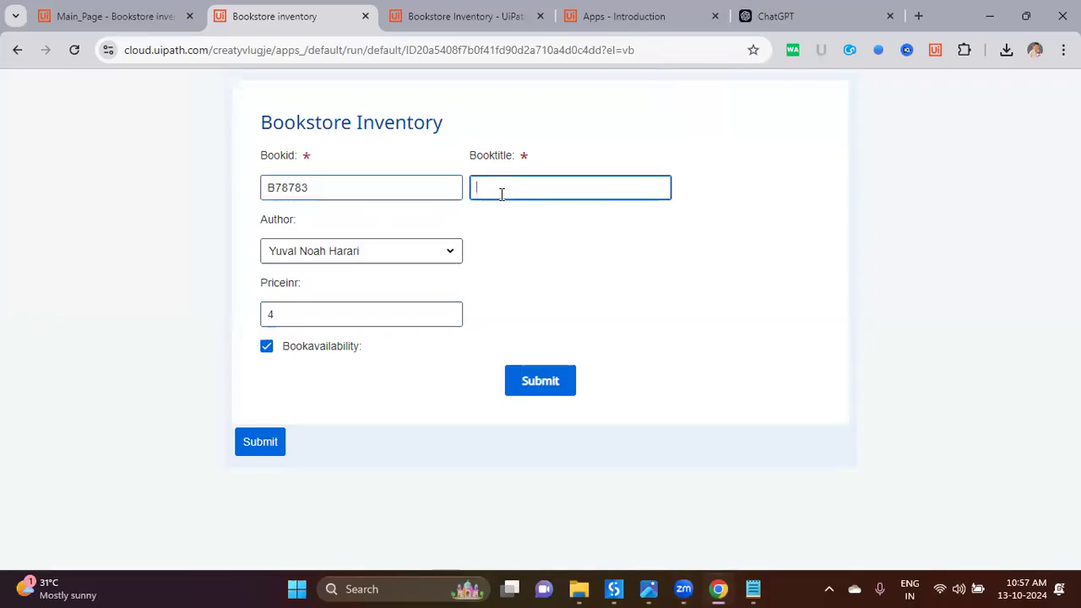
Step: Copy book ID B001 from the ChatGPT table into the Bookid field
{"action": "left_click", "coordinate": [760, 24]}
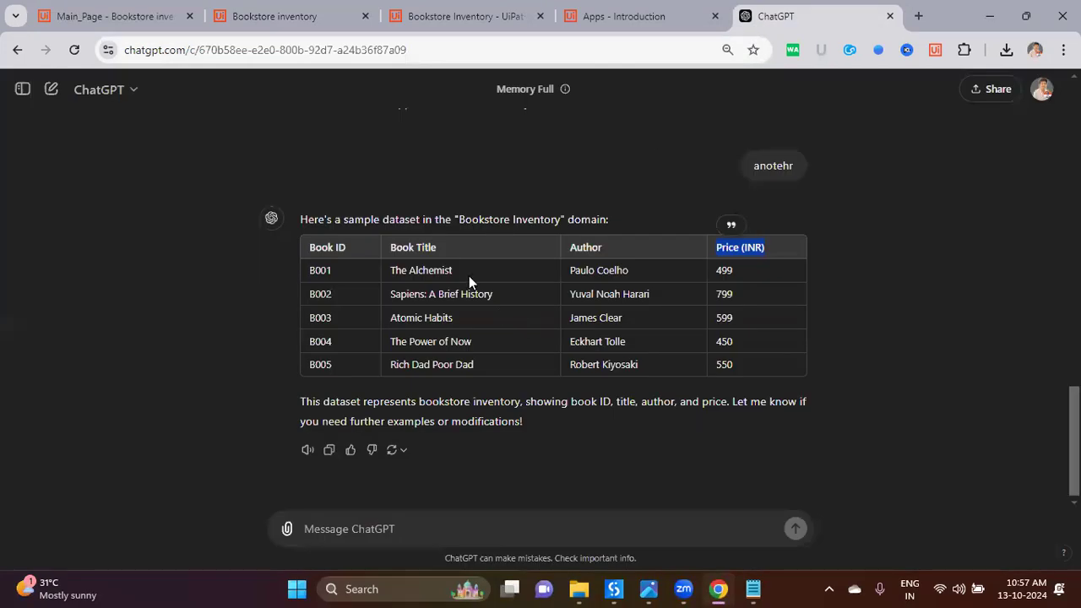
{"action": "left_click_drag", "start_coordinate": [304, 271], "coordinate": [445, 251]}
{"action": "left_click", "coordinate": [237, 294]}
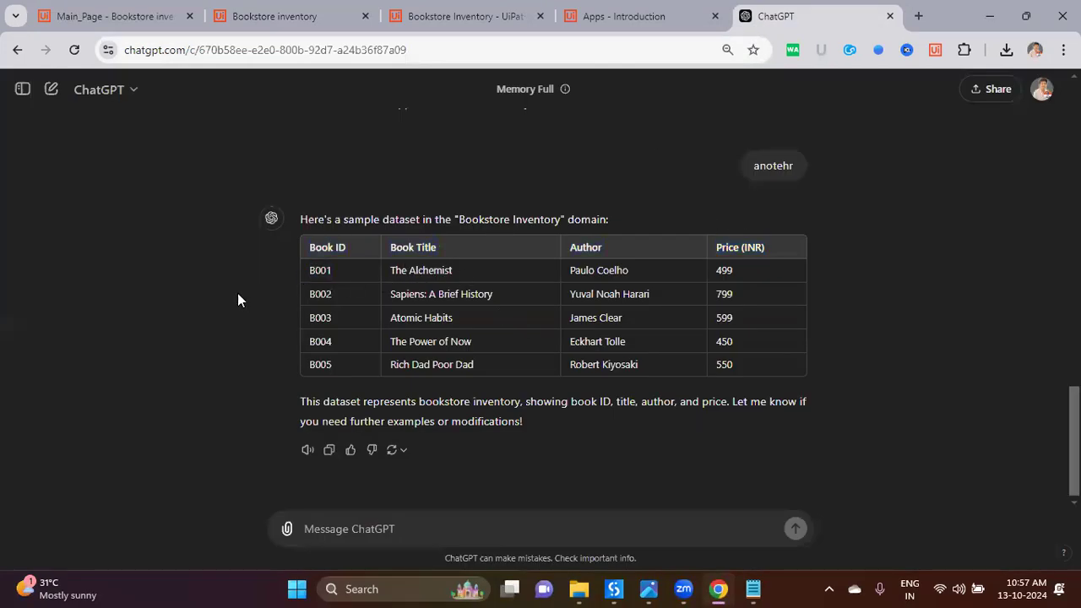
{"action": "double_click", "coordinate": [320, 271]}
{"action": "key", "text": "ctrl+c"}
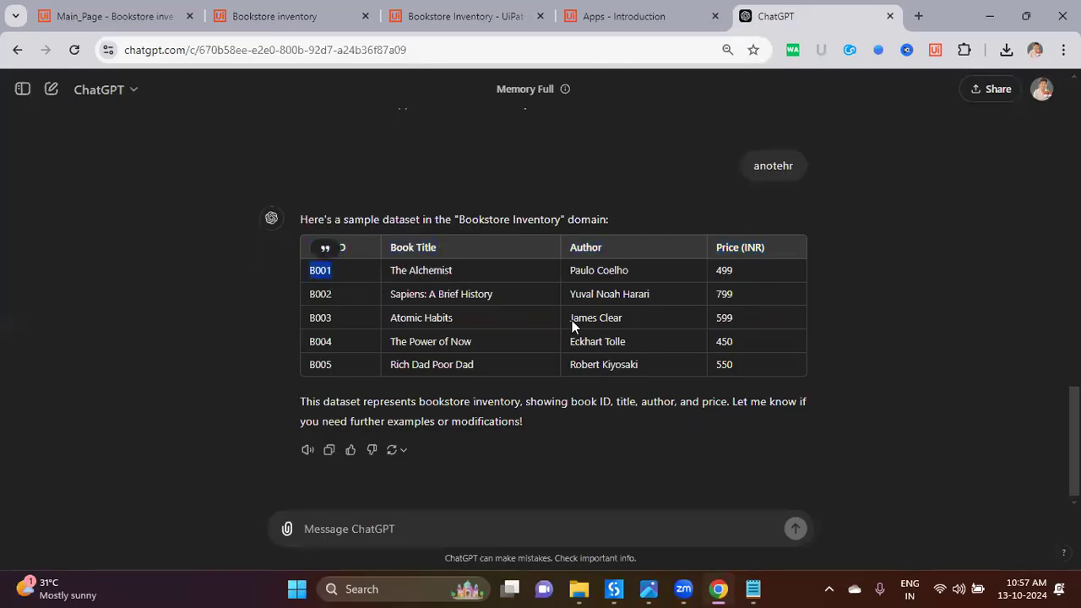
{"action": "left_click", "coordinate": [571, 25]}
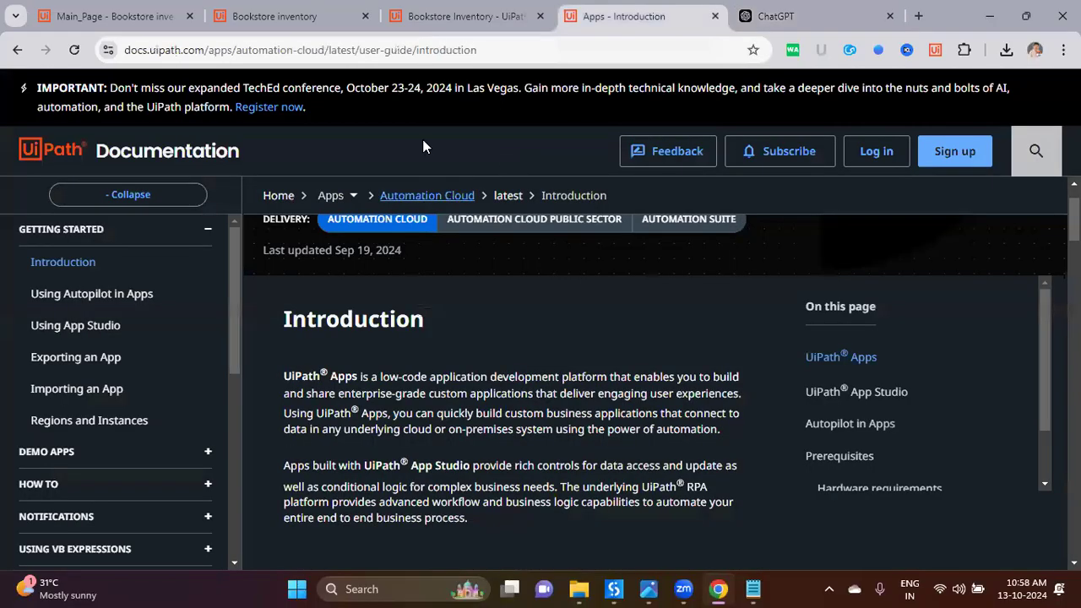
{"action": "left_click", "coordinate": [433, 24]}
{"action": "left_click", "coordinate": [300, 21]}
{"action": "left_click", "coordinate": [262, 186]}
{"action": "key", "text": "ctrl+a"}
{"action": "key", "text": "ctrl+v"}
Step: Fill Booktitle with 'The Alchemist' and choose Paulo Coelho as the author
{"action": "left_click", "coordinate": [759, 26]}
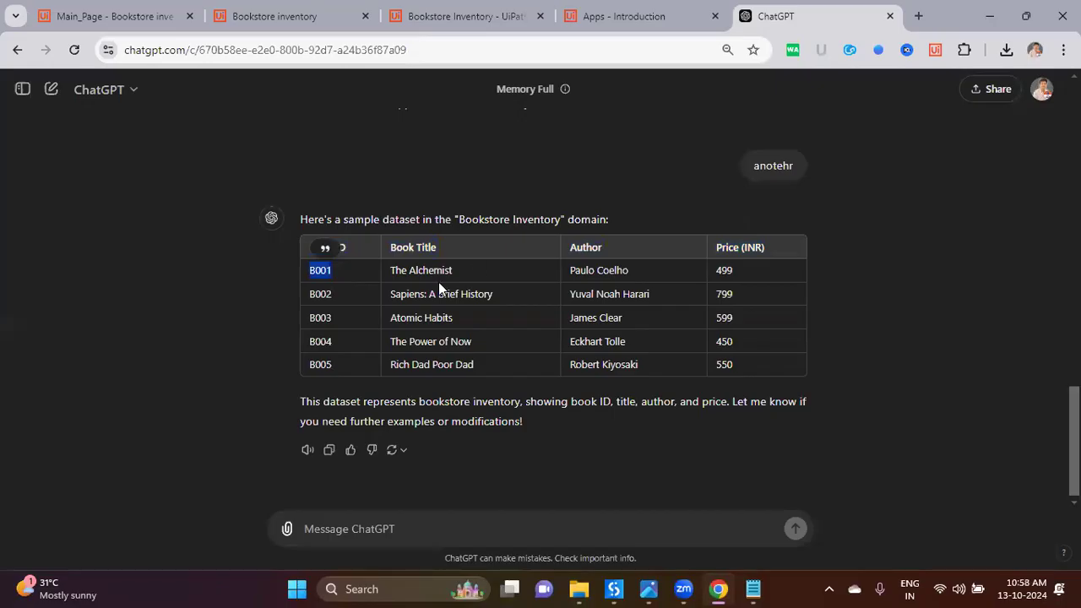
{"action": "left_click_drag", "start_coordinate": [390, 270], "coordinate": [467, 269]}
{"action": "key", "text": "ctrl+c"}
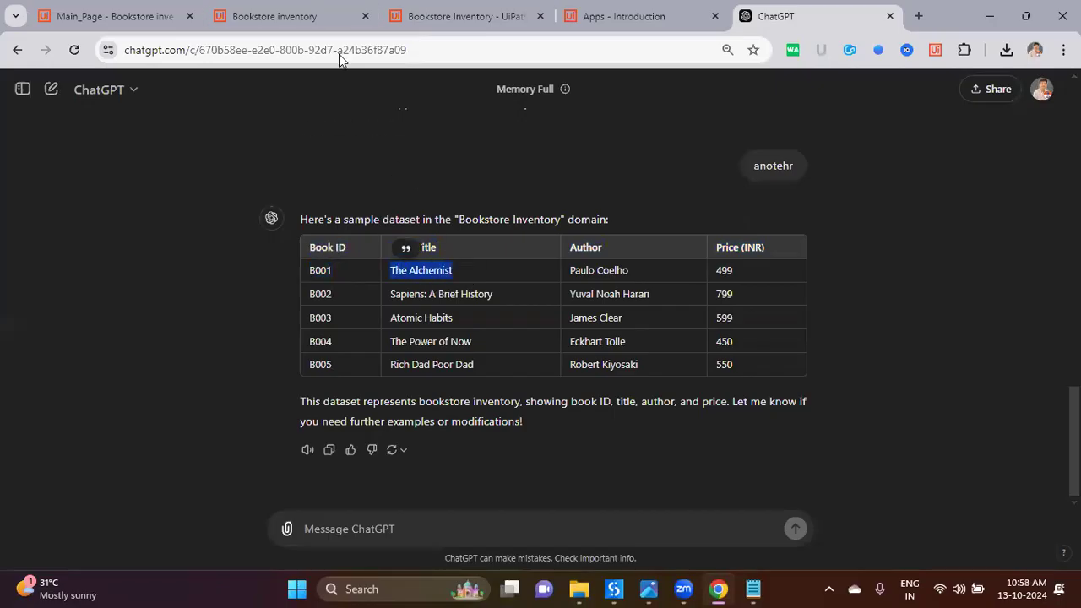
{"action": "left_click", "coordinate": [338, 17]}
{"action": "left_click", "coordinate": [533, 182]}
{"action": "key", "text": "ctrl+v"}
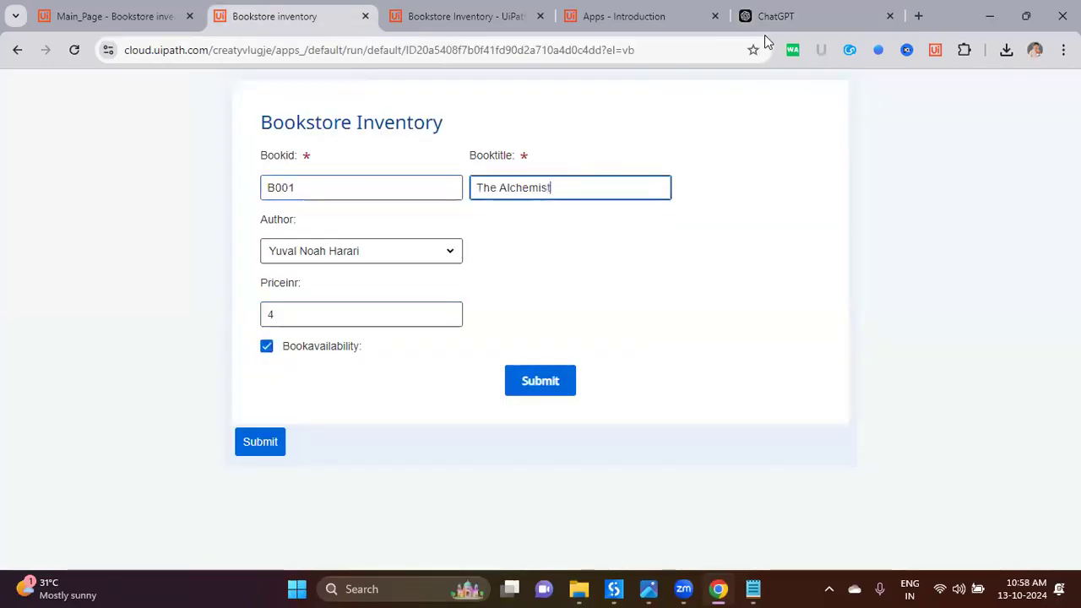
{"action": "left_click", "coordinate": [764, 17]}
{"action": "left_click_drag", "start_coordinate": [570, 270], "coordinate": [642, 274]}
{"action": "key", "text": "ctrl+c"}
{"action": "left_click", "coordinate": [275, 17]}
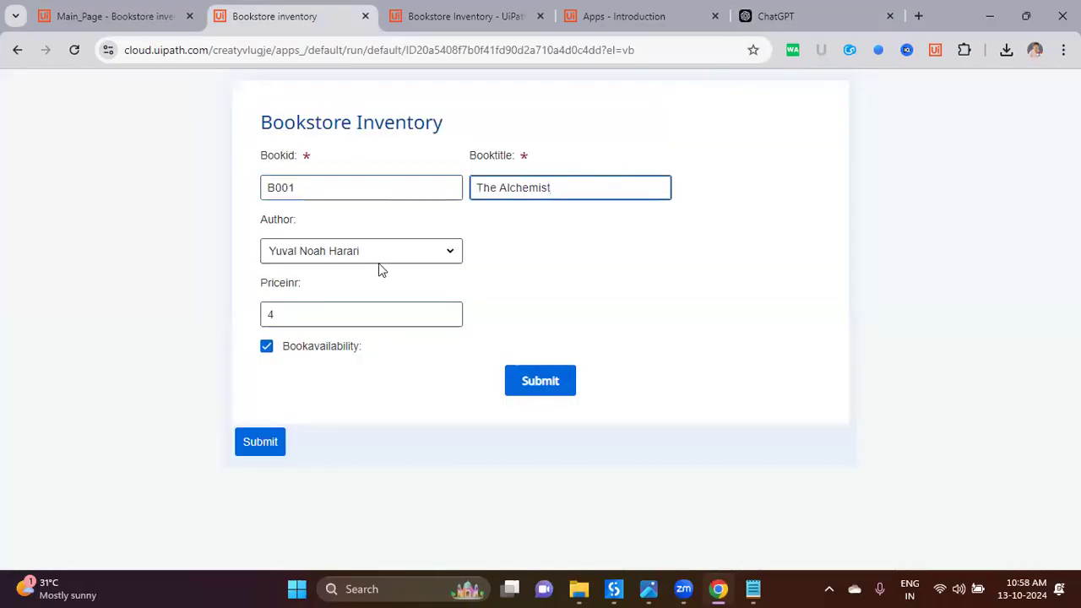
{"action": "left_click", "coordinate": [381, 255]}
{"action": "left_click", "coordinate": [377, 280]}
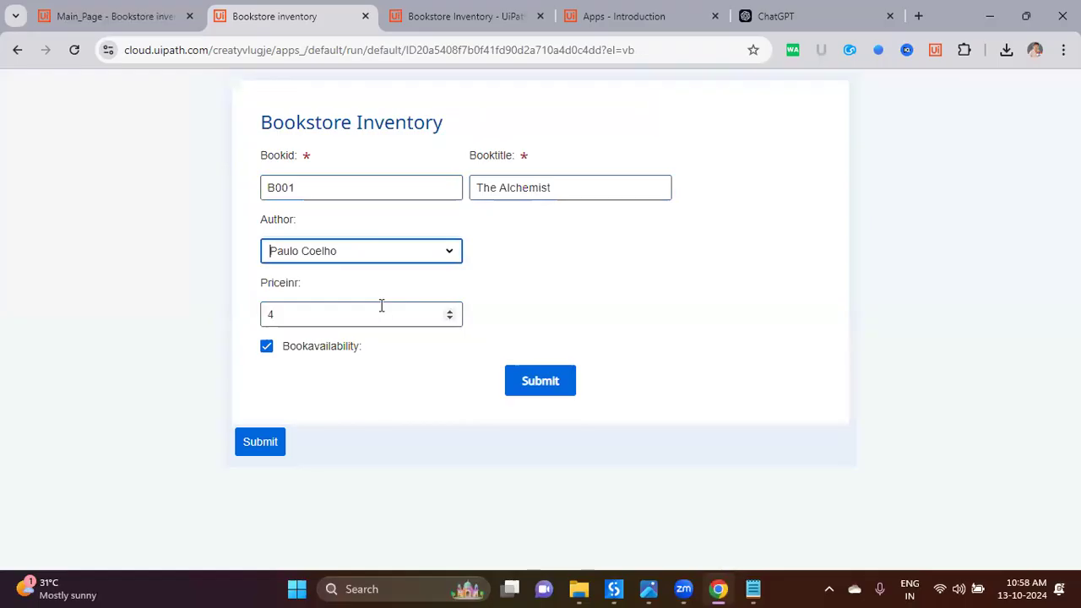
Step: Set Priceinr to 800 and submit the book record
{"action": "left_click", "coordinate": [379, 321]}
{"action": "key", "text": "ctrl+a"}
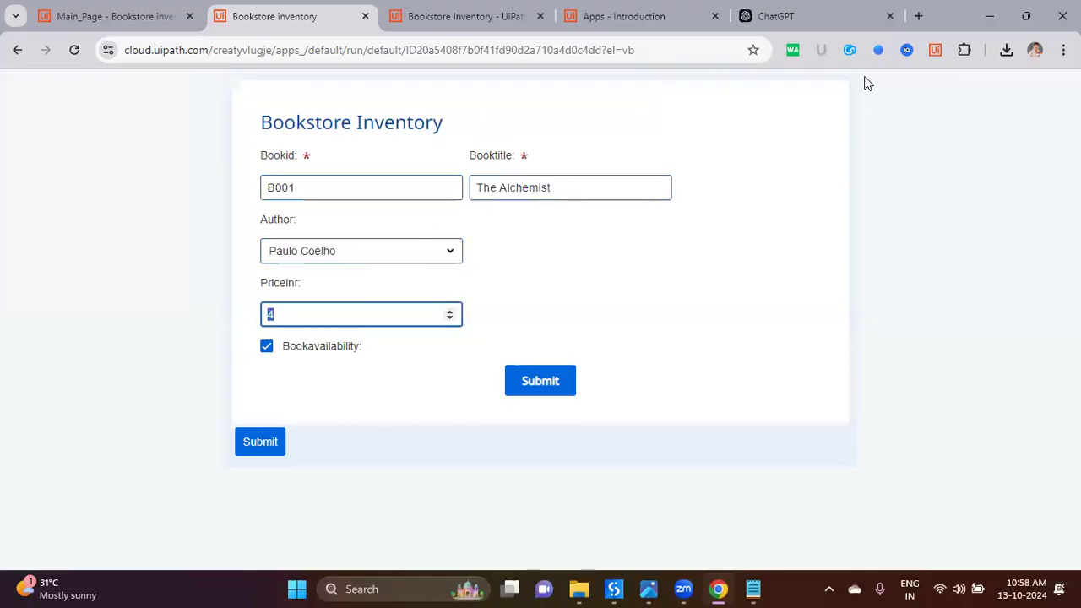
{"action": "type", "text": "800"}
{"action": "left_click", "coordinate": [535, 385]}
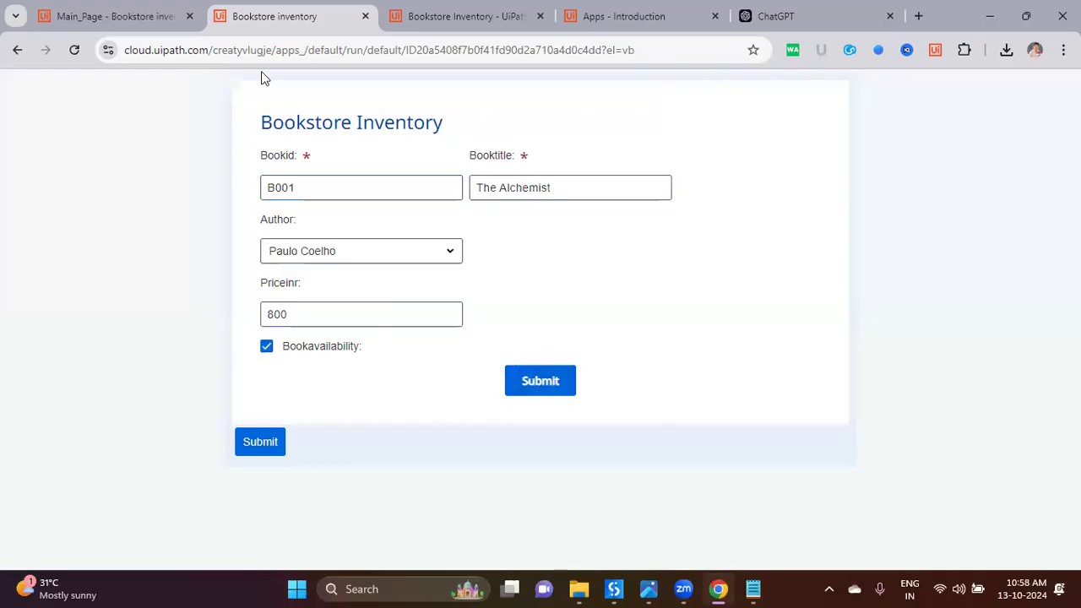
{"action": "left_click", "coordinate": [433, 27]}
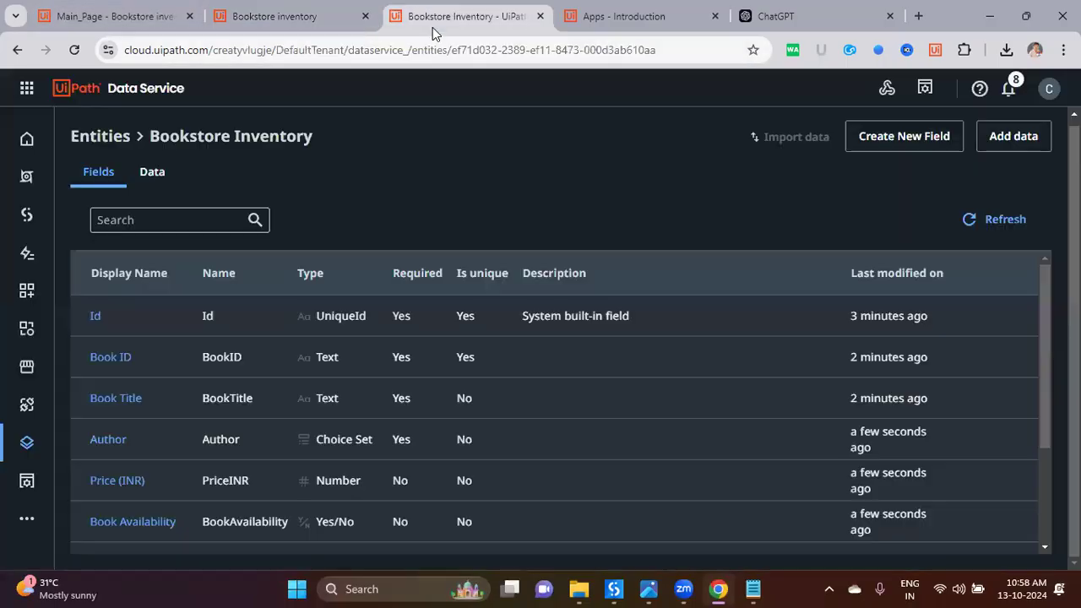
{"action": "left_click", "coordinate": [160, 176]}
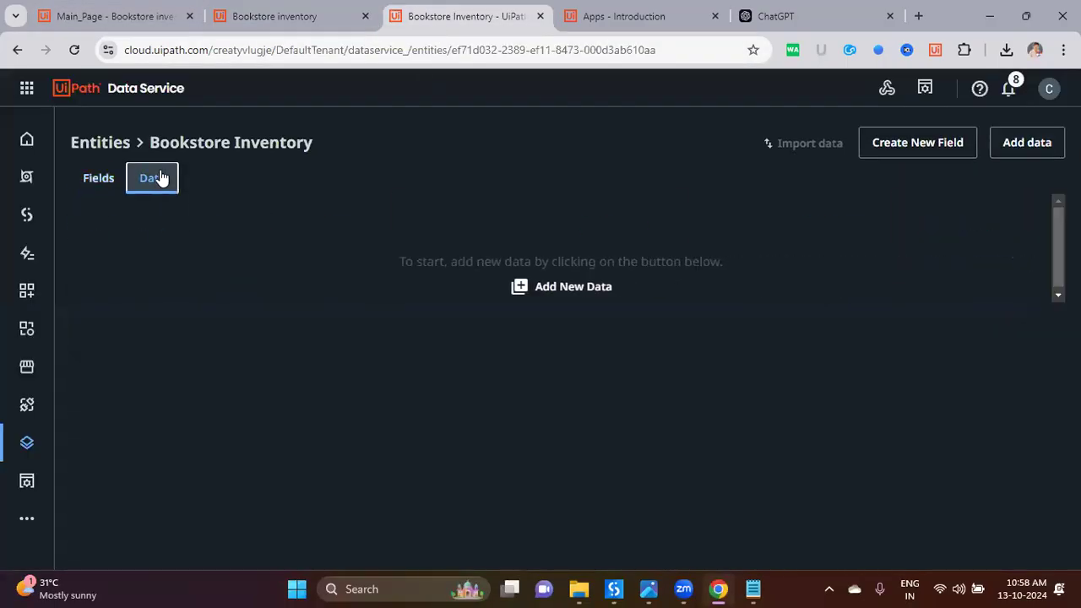
{"action": "left_click", "coordinate": [73, 50]}
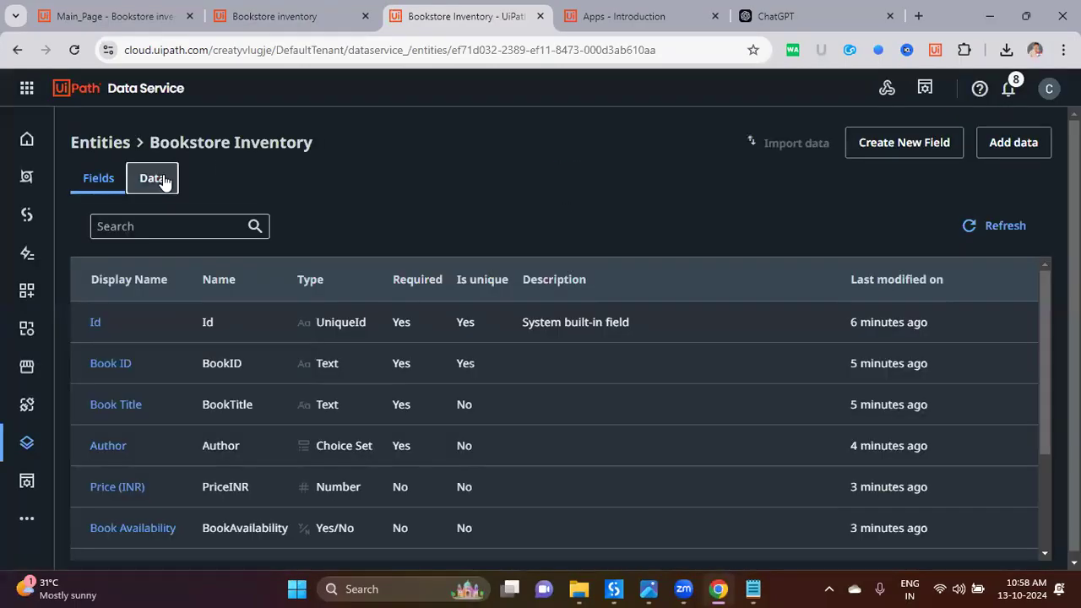
{"action": "left_click", "coordinate": [160, 177]}
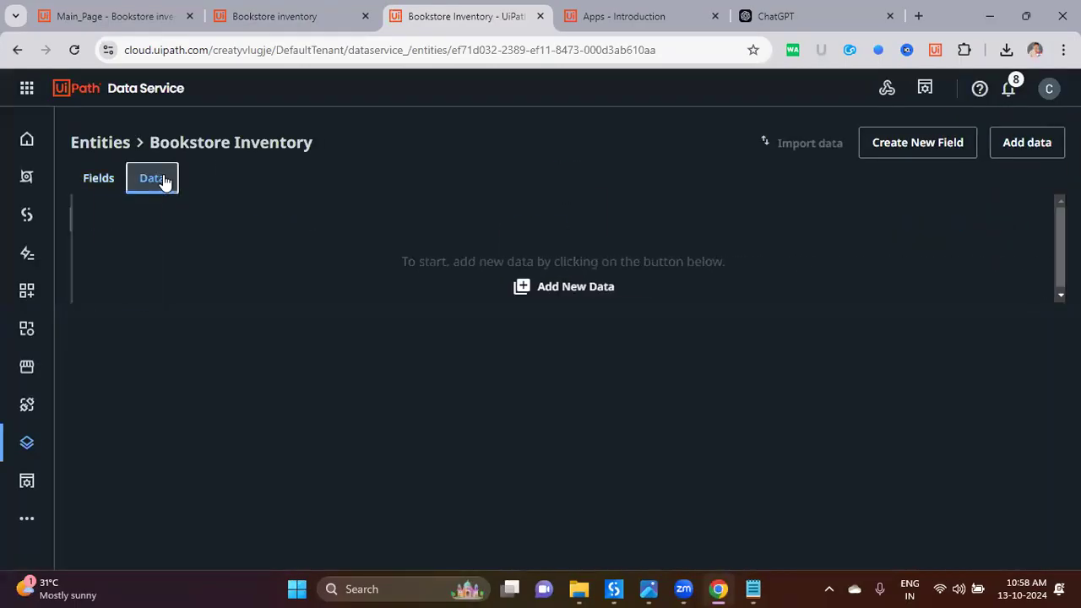
{"action": "left_click", "coordinate": [287, 32]}
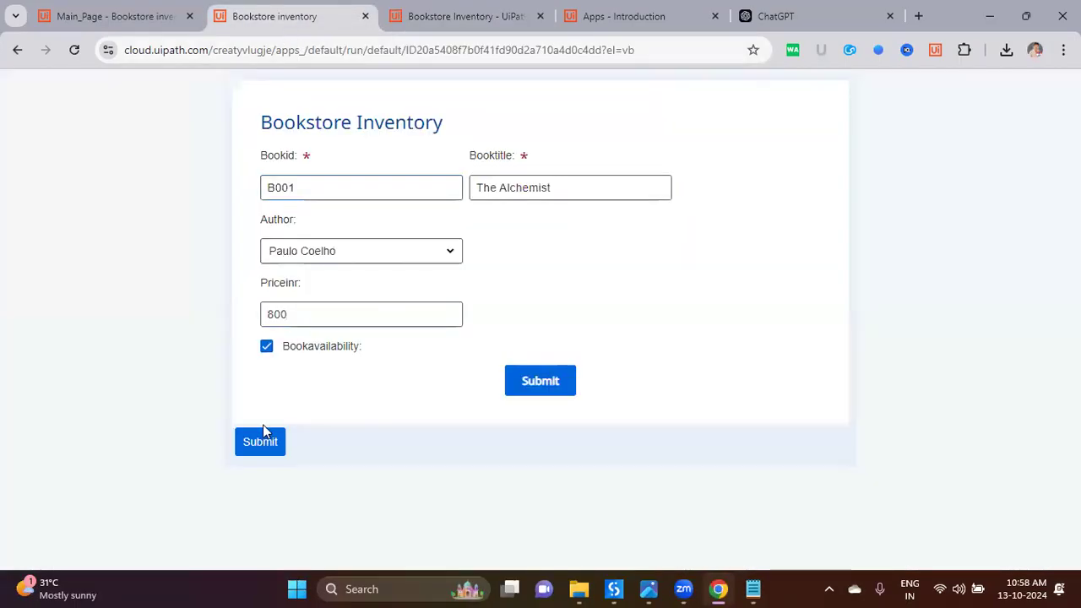
{"action": "left_click", "coordinate": [427, 24]}
{"action": "left_click", "coordinate": [75, 49]}
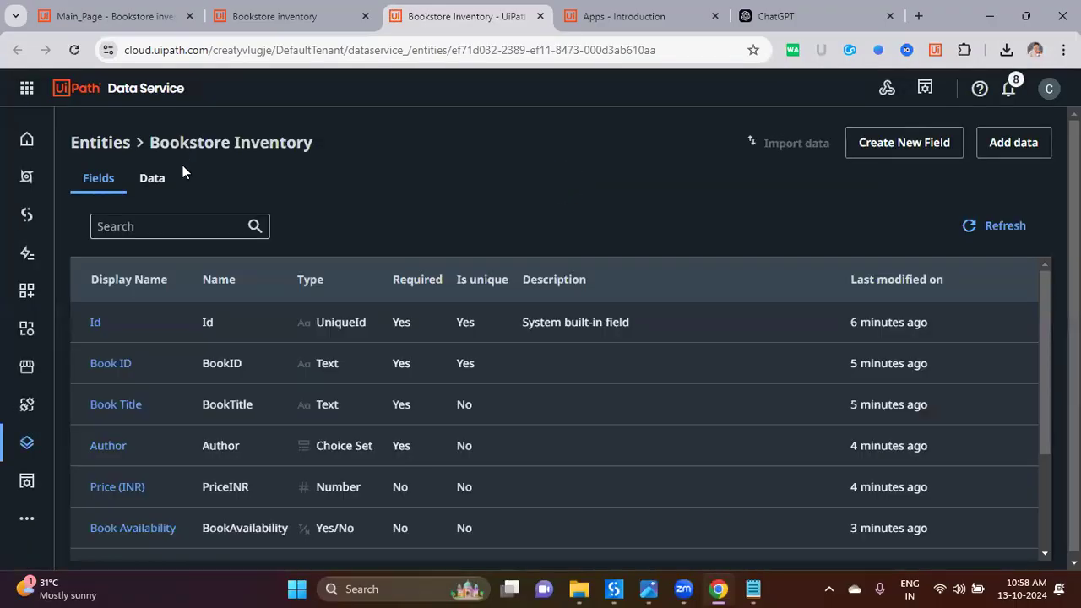
{"action": "left_click", "coordinate": [155, 179]}
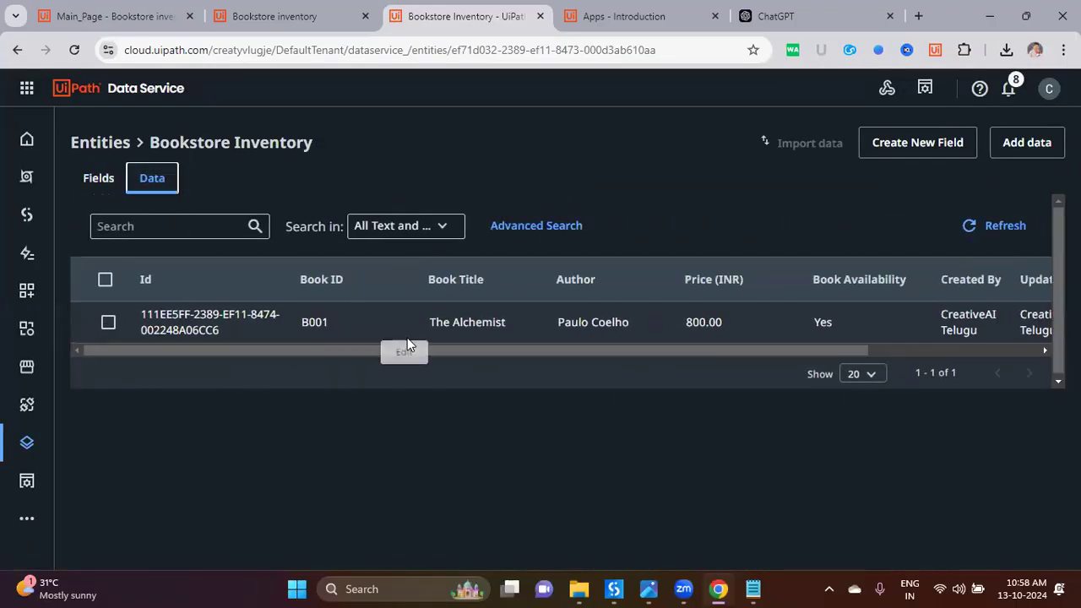
{"action": "left_click", "coordinate": [596, 27]}
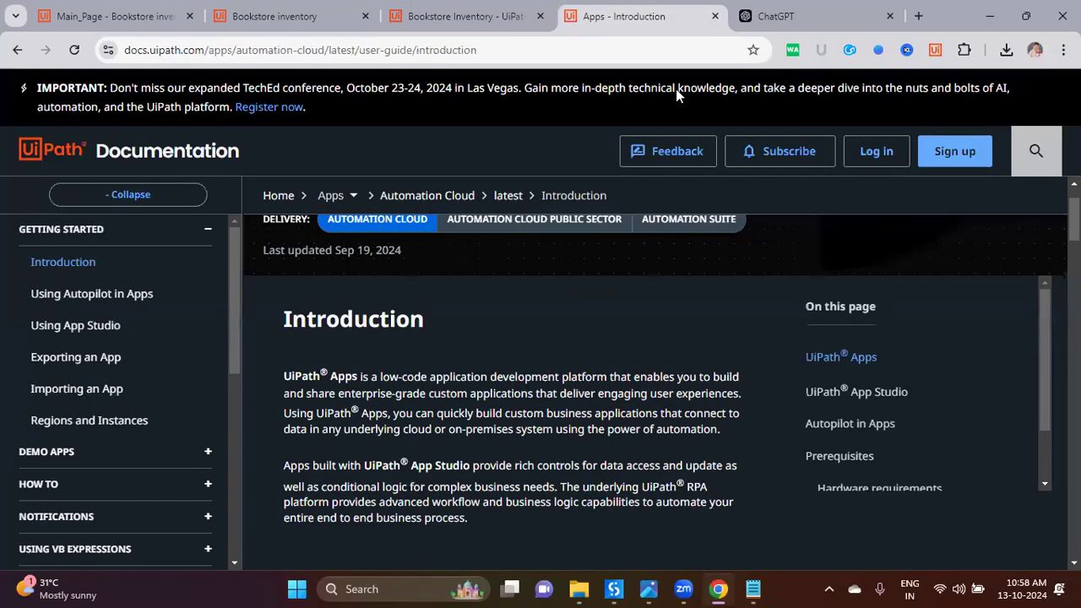
{"action": "left_click", "coordinate": [475, 20]}
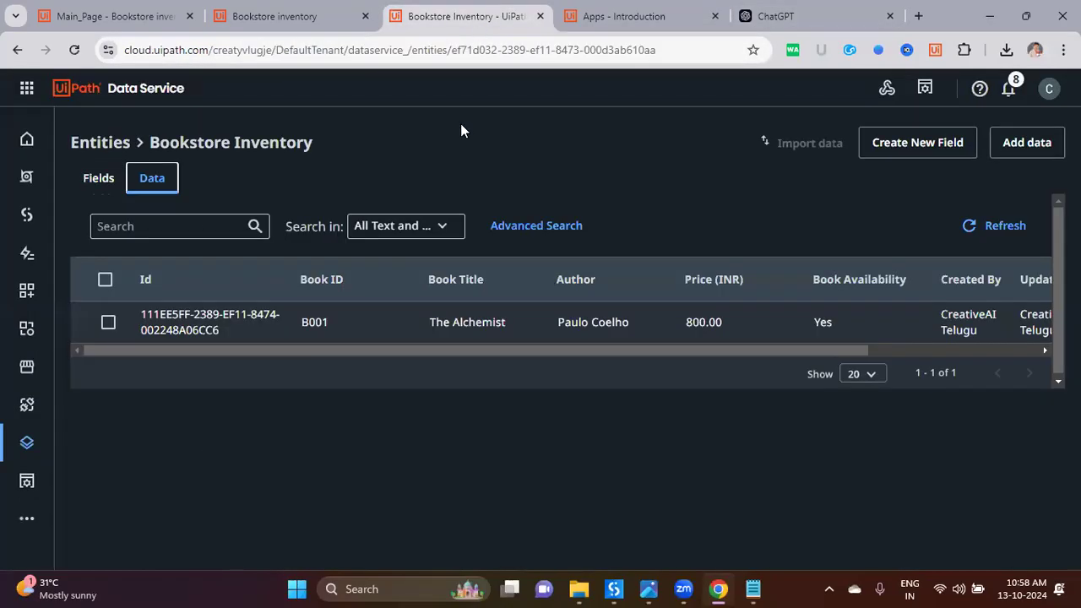
{"action": "left_click", "coordinate": [211, 27]}
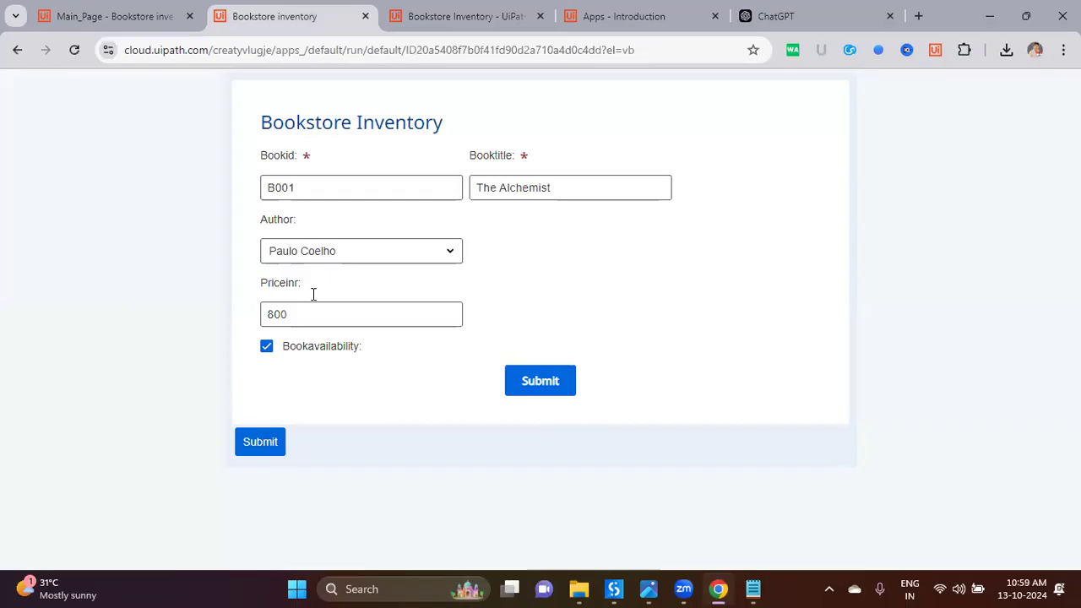
{"action": "left_click", "coordinate": [150, 20]}
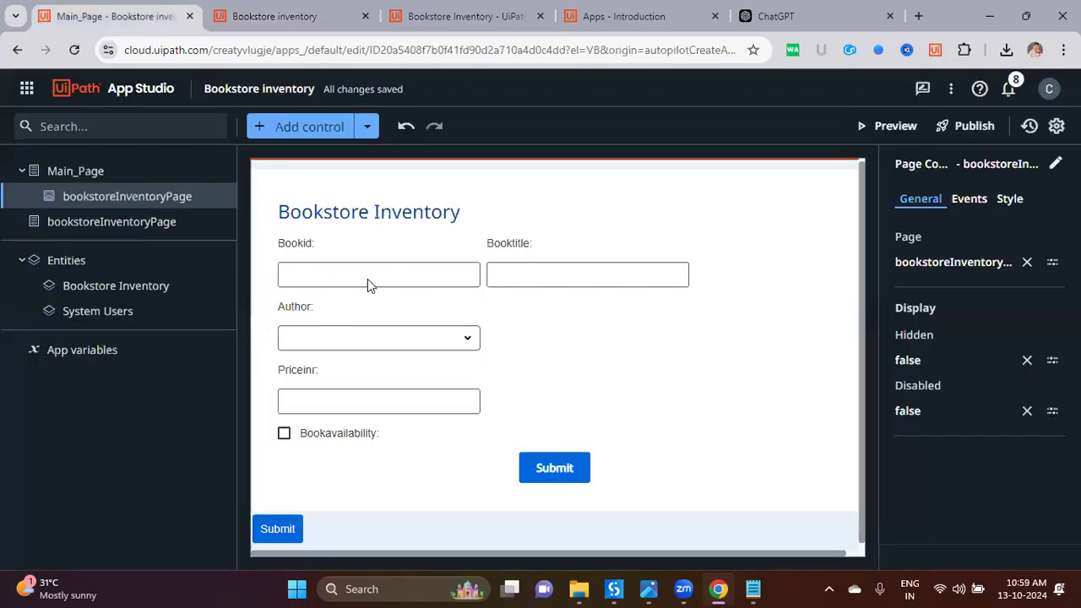
Step: Delete the form's inner Submit button and move Submit into Container6 under Bookavailability
{"action": "left_click", "coordinate": [125, 224]}
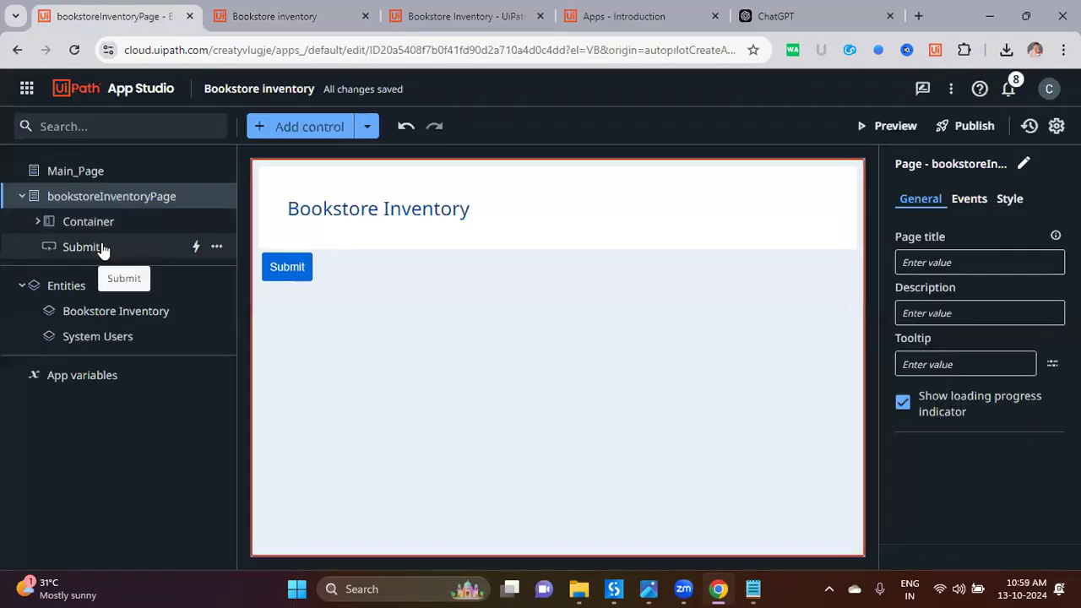
{"action": "left_click", "coordinate": [101, 247]}
{"action": "left_click", "coordinate": [570, 463]}
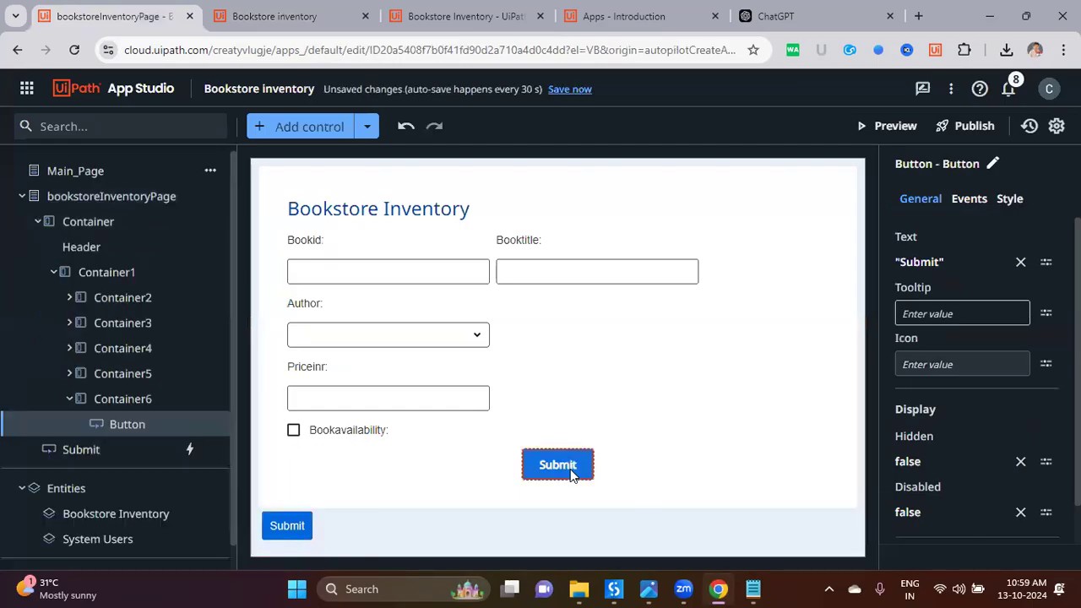
{"action": "key", "text": "Delete"}
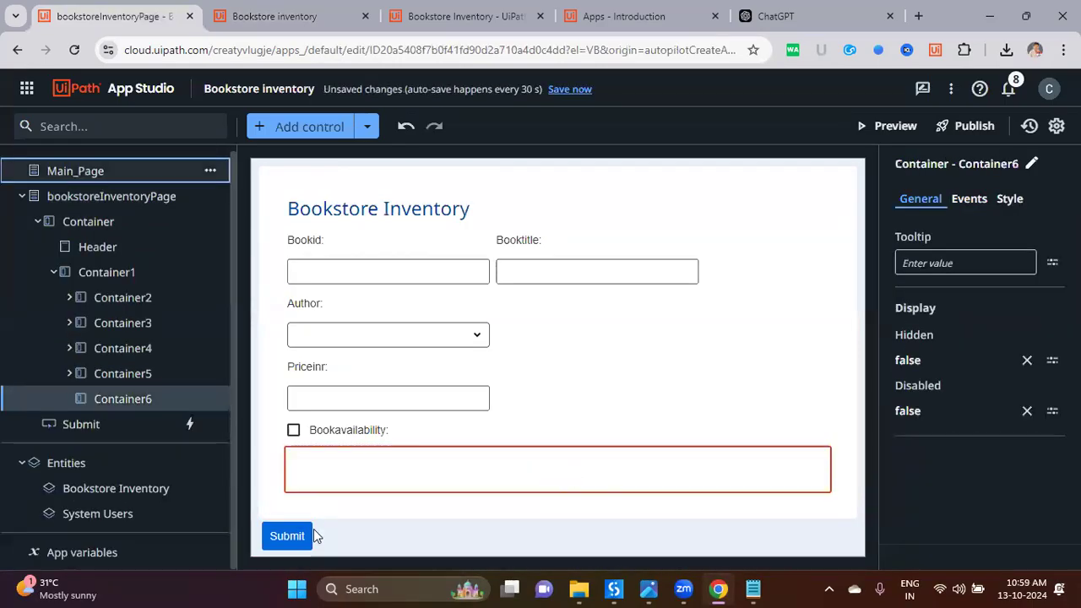
{"action": "left_click", "coordinate": [320, 522]}
{"action": "left_click_drag", "start_coordinate": [296, 547], "coordinate": [340, 478]}
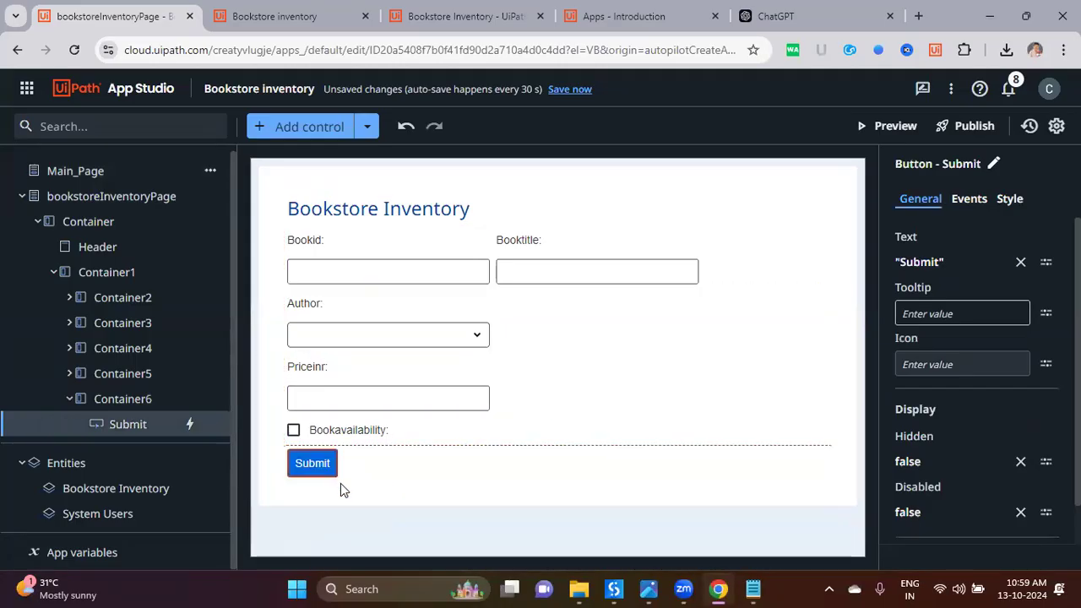
Step: Inspect the Bookavailability, Priceinr and Author controls' properties, including the Author choice-set source
{"action": "left_click", "coordinate": [271, 435]}
{"action": "left_click", "coordinate": [355, 431]}
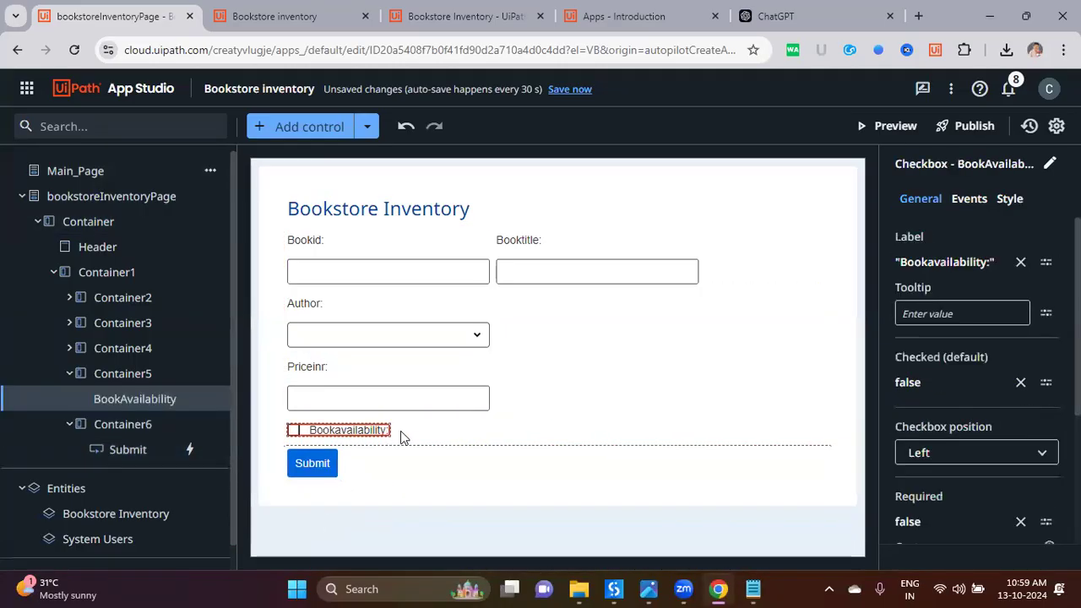
{"action": "left_click", "coordinate": [433, 399]}
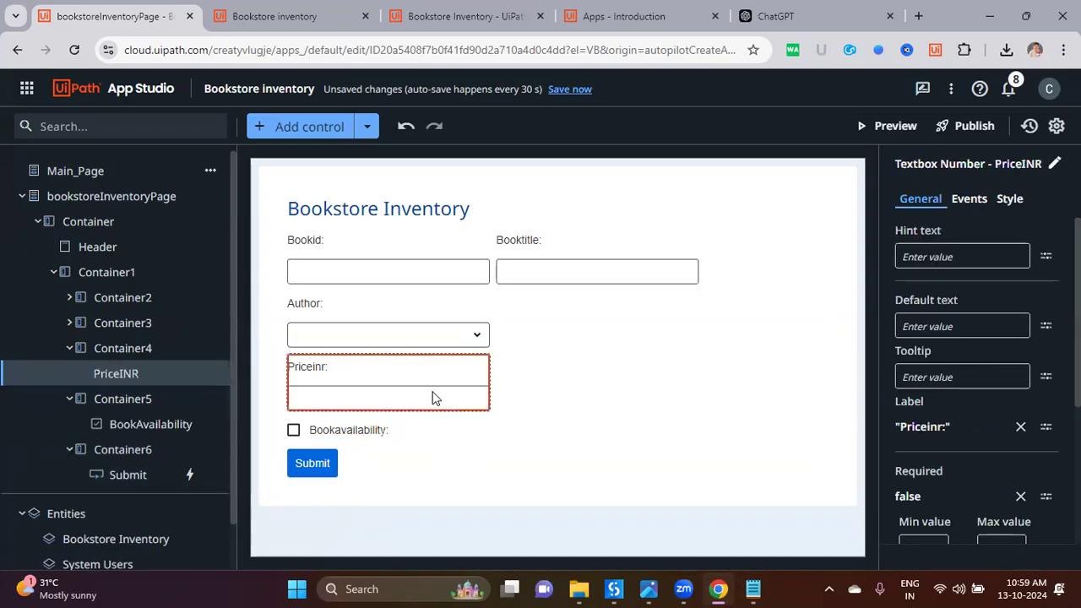
{"action": "left_click", "coordinate": [447, 346]}
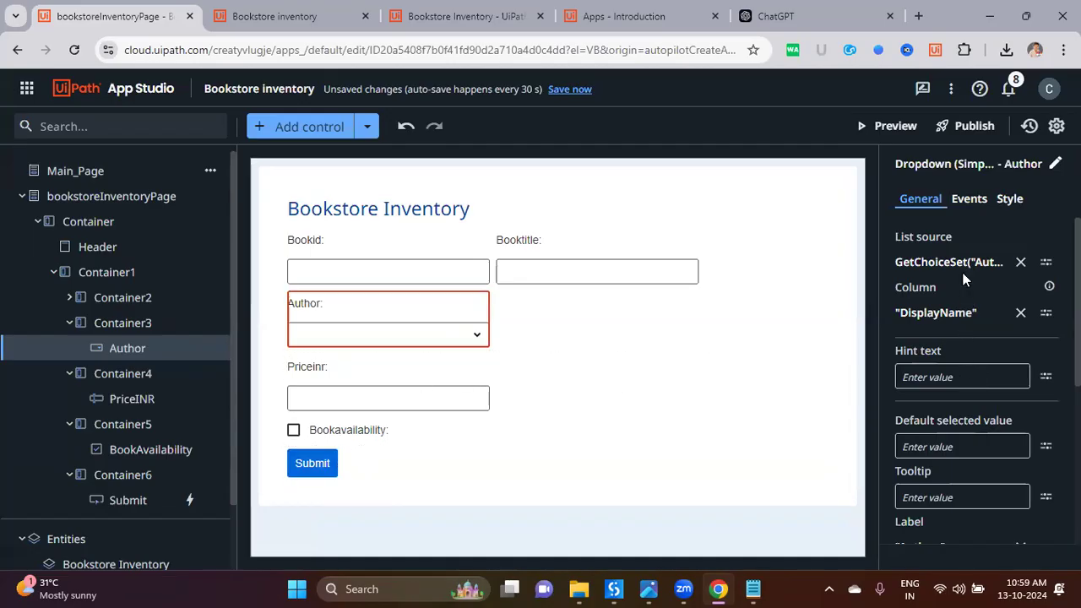
{"action": "scroll", "coordinate": [970, 400], "scroll_direction": "down", "scroll_amount": 2}
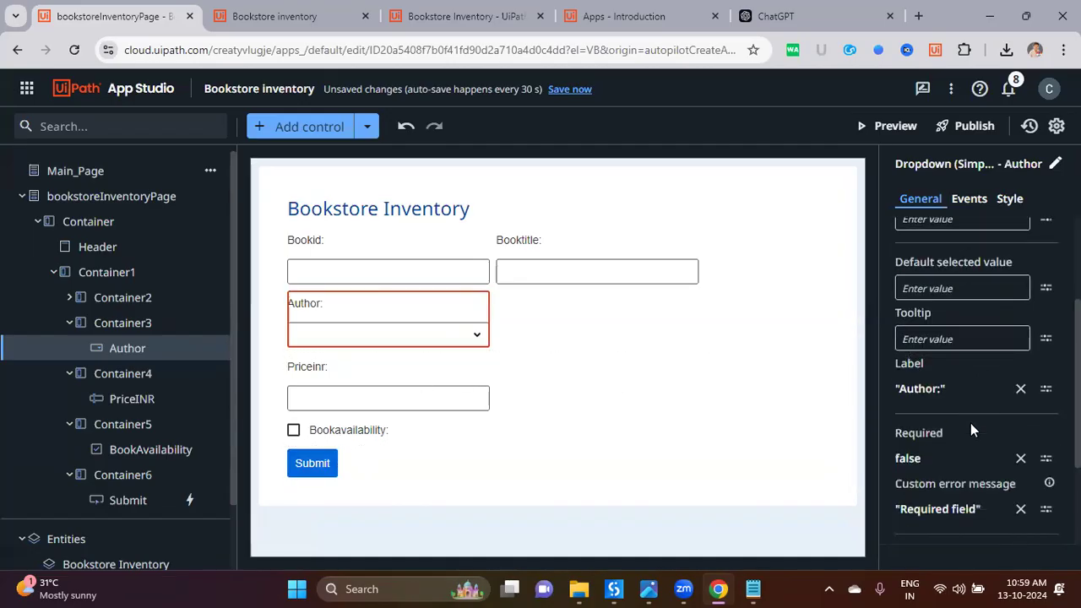
{"action": "scroll", "coordinate": [971, 423], "scroll_direction": "up", "scroll_amount": 1}
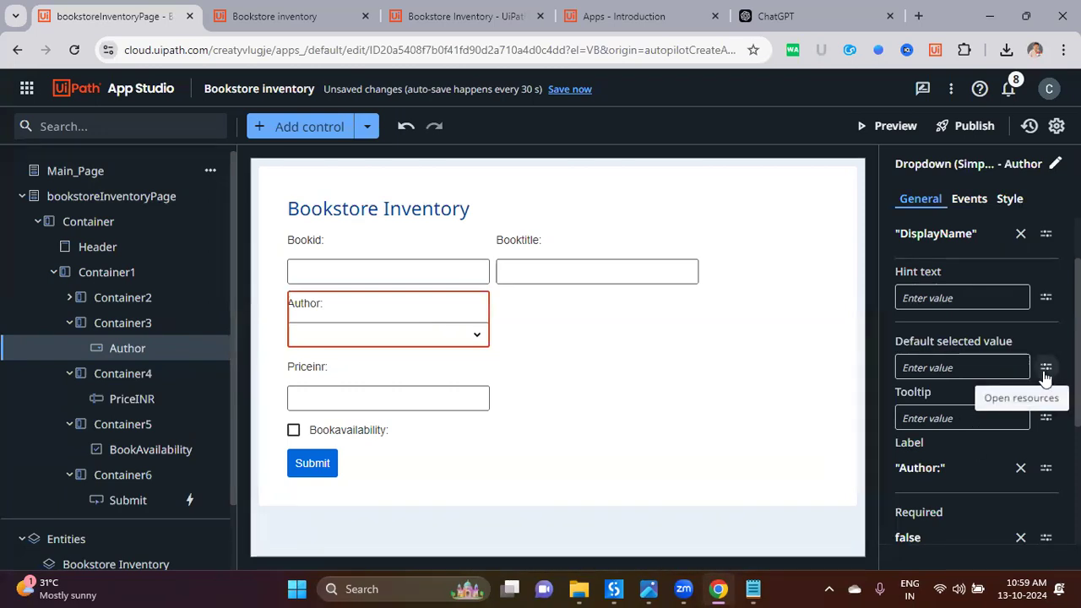
{"action": "scroll", "coordinate": [997, 486], "scroll_direction": "down", "scroll_amount": 3}
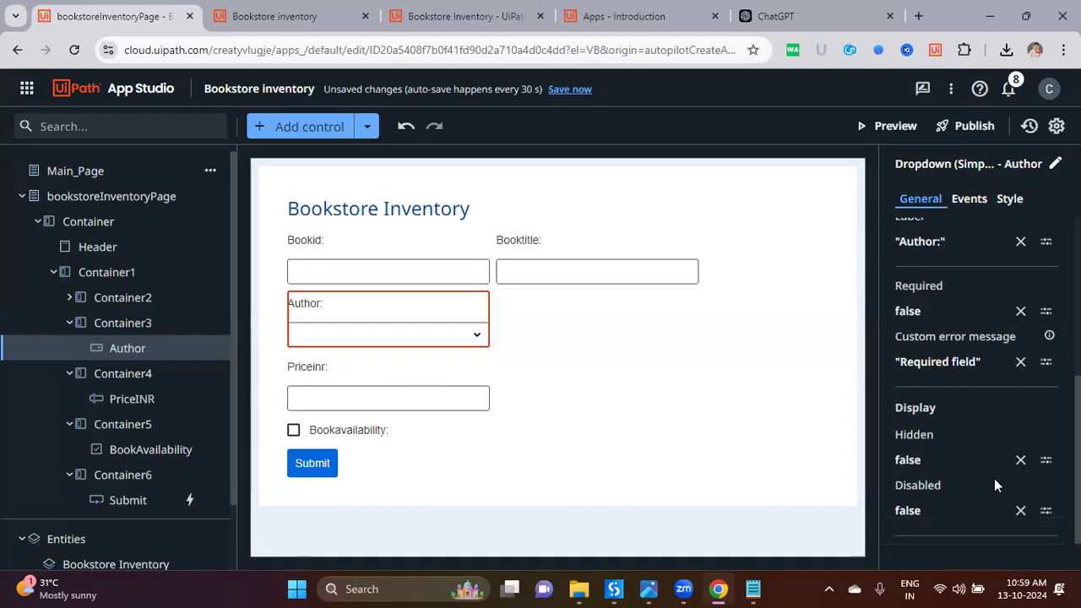
{"action": "scroll", "coordinate": [980, 460], "scroll_direction": "up", "scroll_amount": 4}
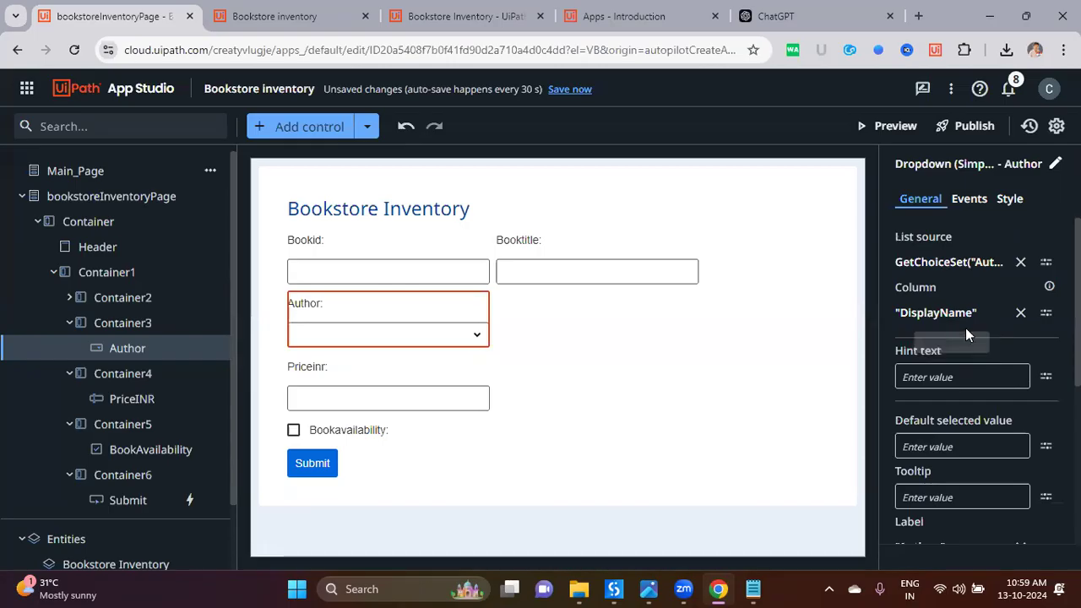
{"action": "left_click", "coordinate": [353, 430]}
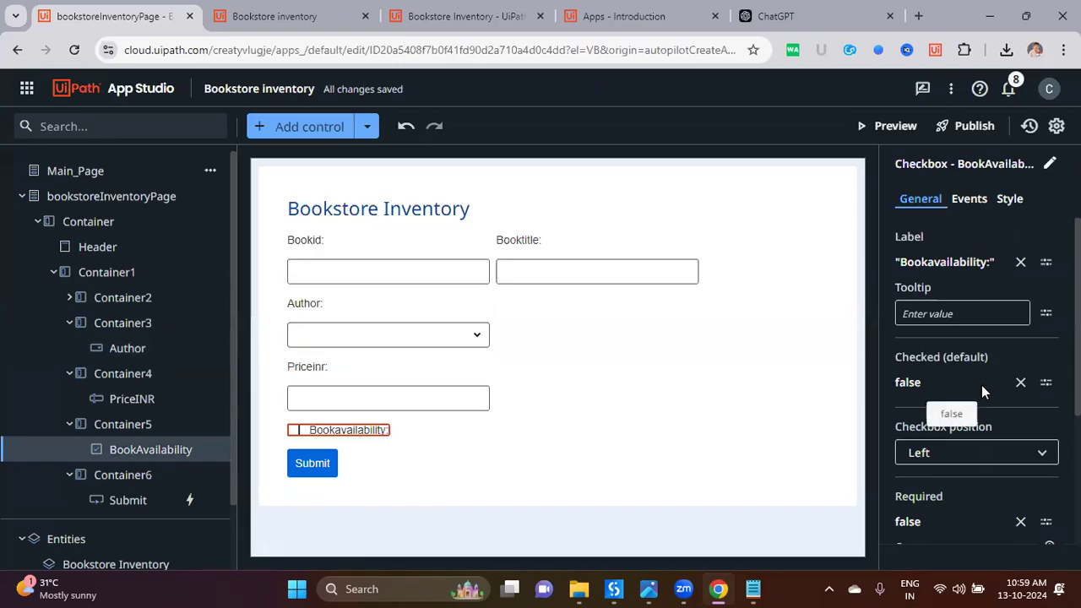
Step: Clear the BookAvailability checkbox's Display > Hidden value of 'false'
{"action": "scroll", "coordinate": [976, 372], "scroll_direction": "down", "scroll_amount": 2}
{"action": "scroll", "coordinate": [971, 359], "scroll_direction": "up", "scroll_amount": 2}
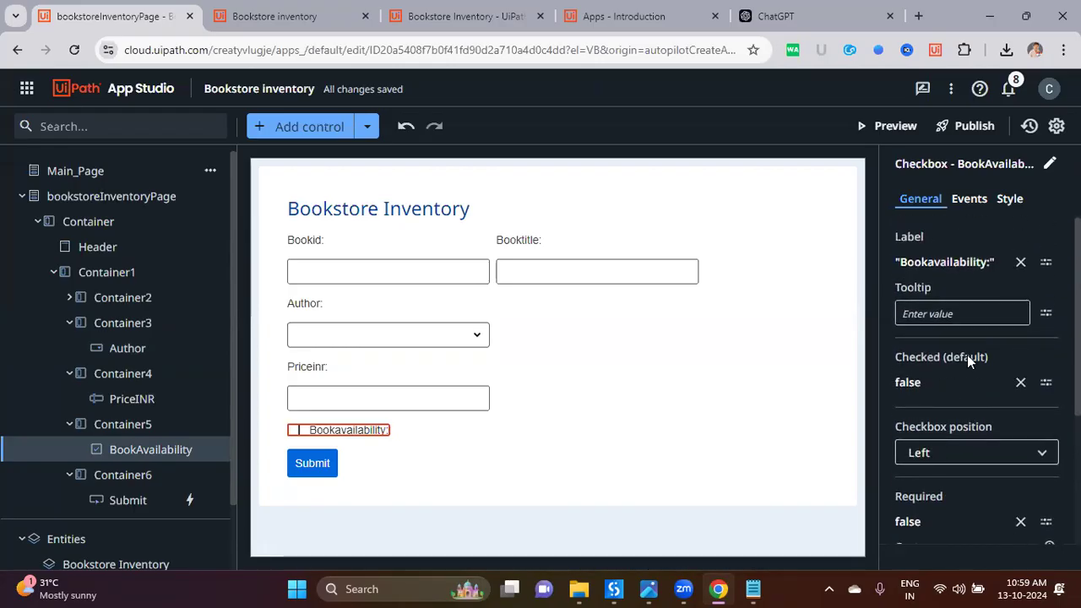
{"action": "scroll", "coordinate": [955, 367], "scroll_direction": "down", "scroll_amount": 2}
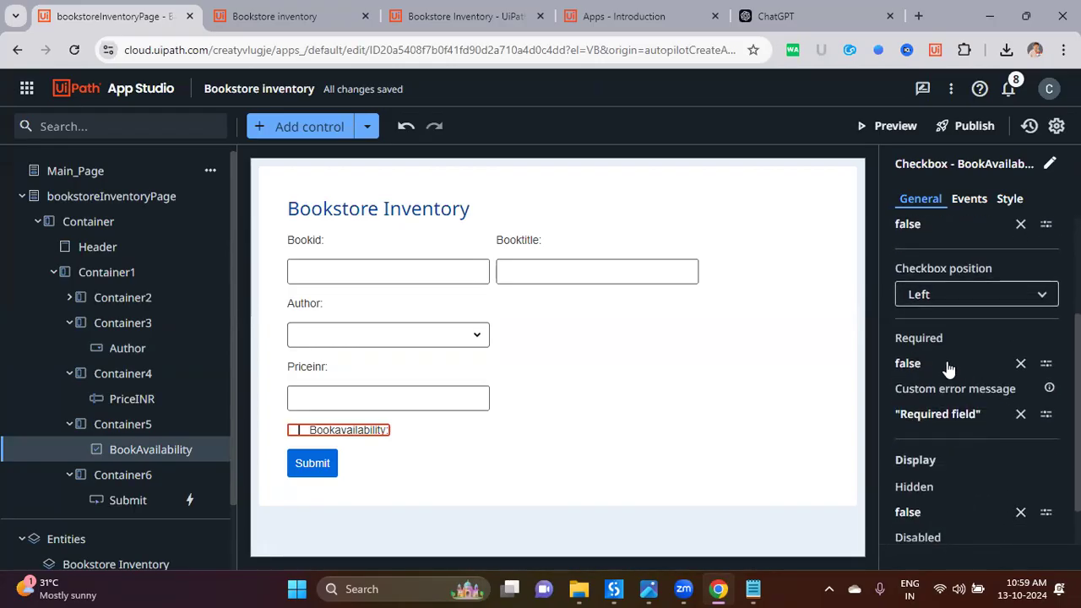
{"action": "scroll", "coordinate": [993, 502], "scroll_direction": "down", "scroll_amount": 1}
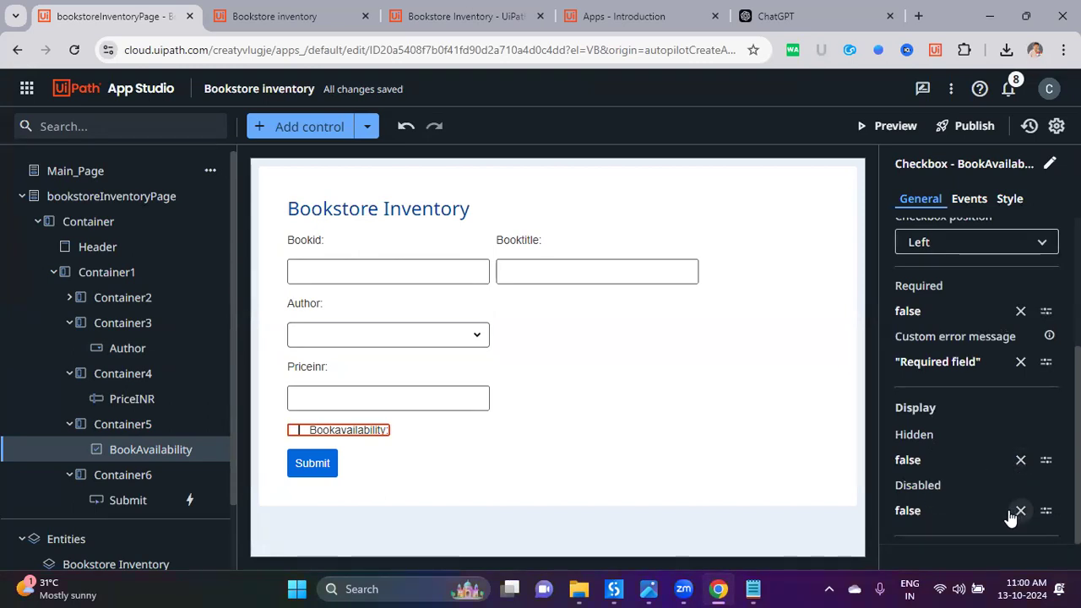
{"action": "left_click", "coordinate": [1019, 462]}
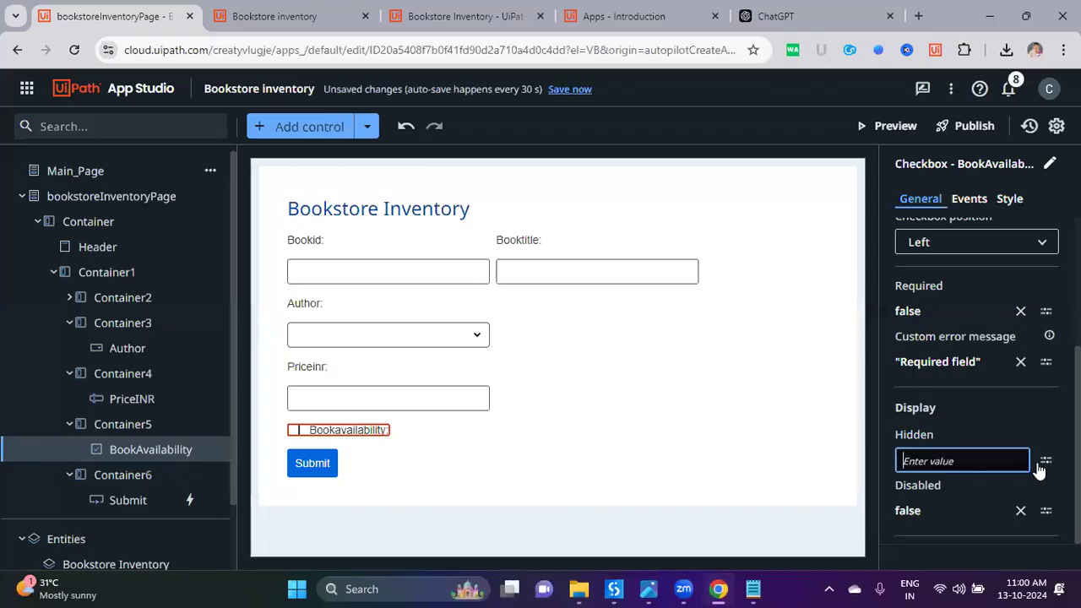
{"action": "left_click", "coordinate": [1046, 461]}
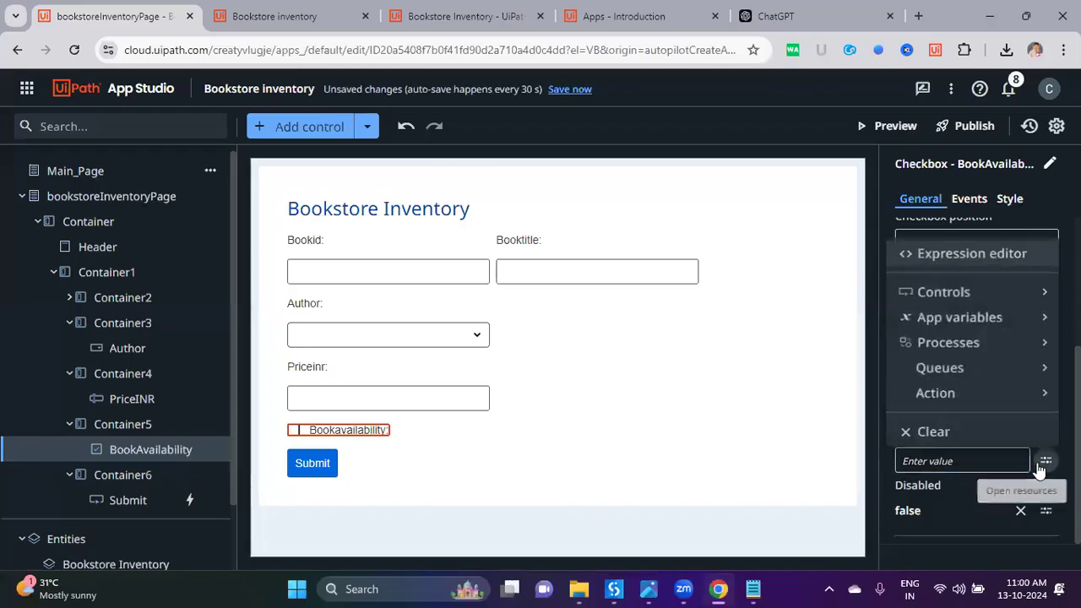
Step: Open the Hidden expression editor and copy 'Yuval Noah Harari' from the ChatGPT sample table
{"action": "left_click", "coordinate": [961, 256]}
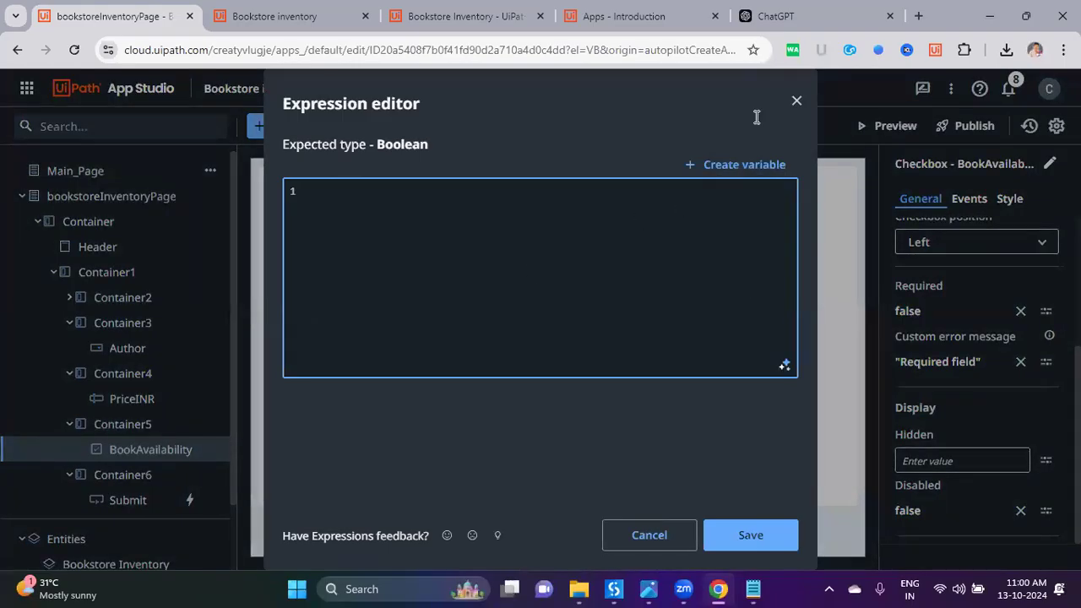
{"action": "left_click", "coordinate": [776, 16]}
{"action": "left_click", "coordinate": [610, 290]}
{"action": "left_click_drag", "start_coordinate": [569, 294], "coordinate": [659, 295]}
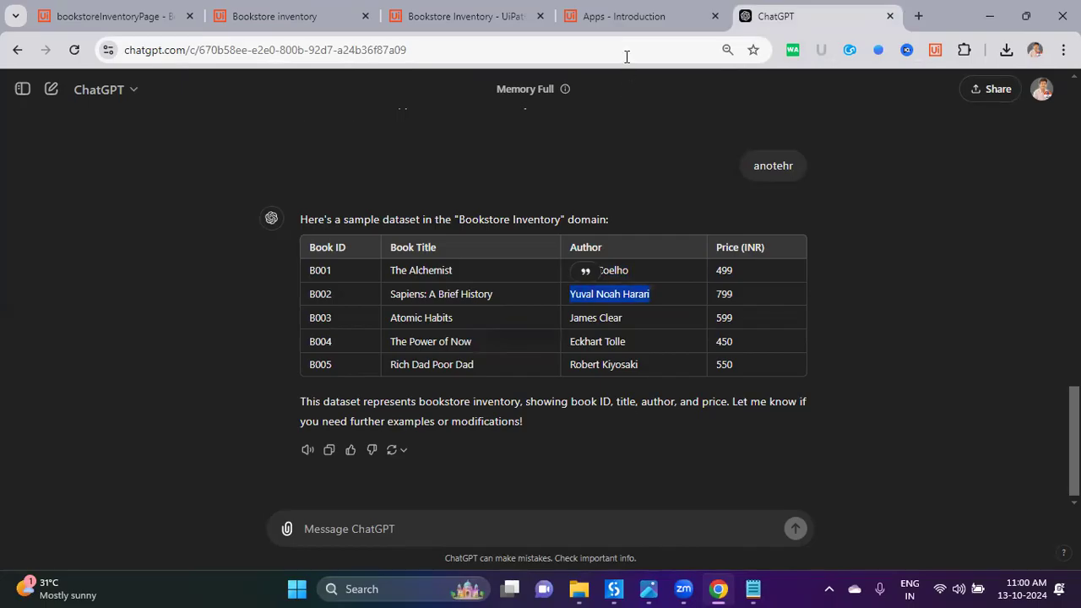
{"action": "left_click", "coordinate": [627, 25]}
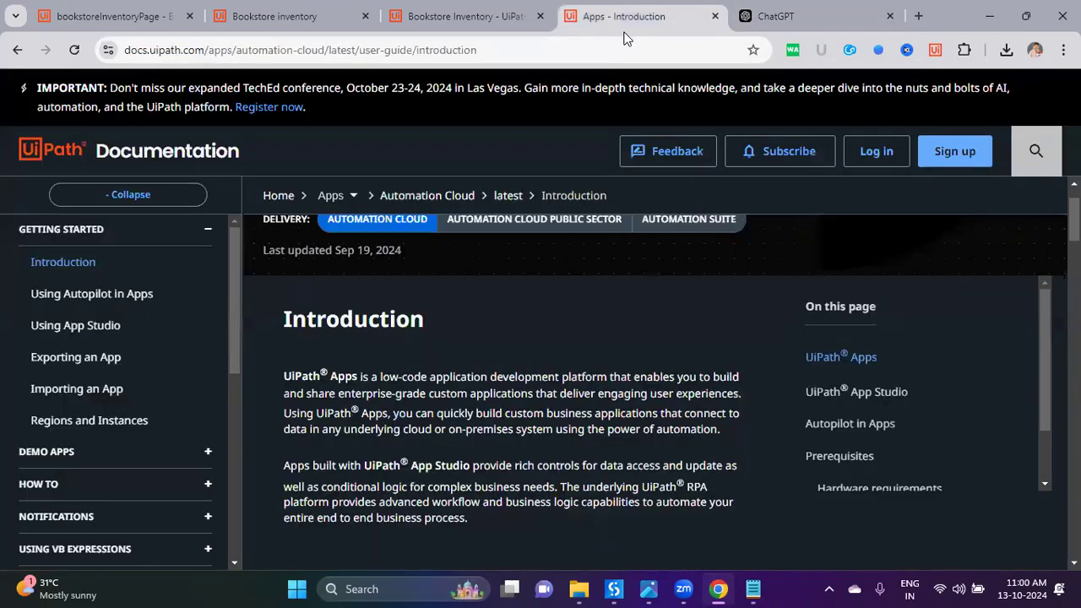
{"action": "left_click", "coordinate": [467, 17]}
{"action": "left_click", "coordinate": [276, 17]}
{"action": "left_click", "coordinate": [107, 16]}
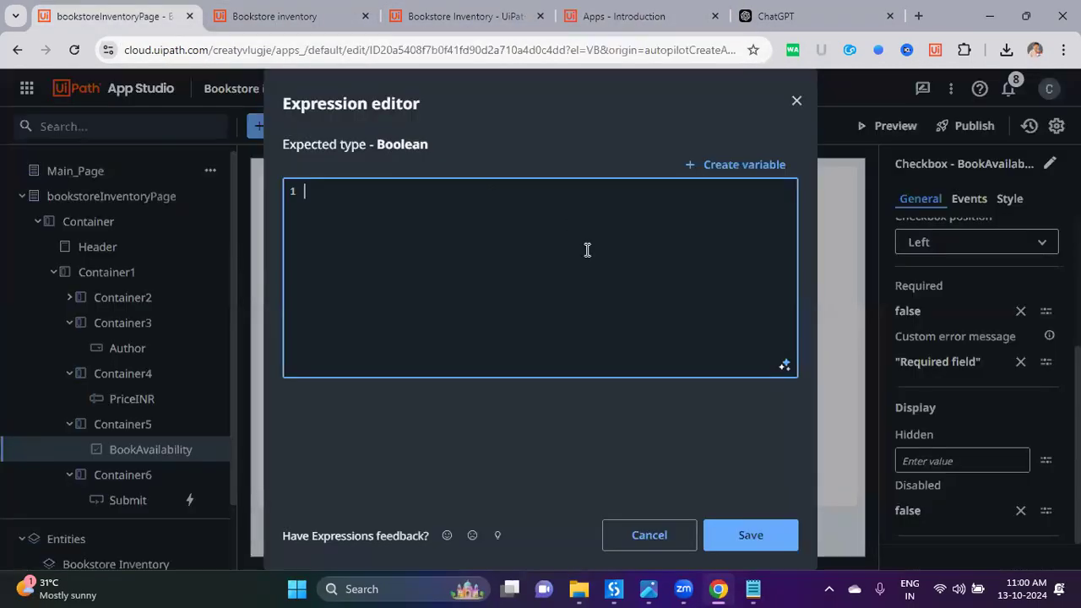
Step: Start an Autopilot prompt using the copied author name and the word 'Author'
{"action": "left_click", "coordinate": [785, 366]}
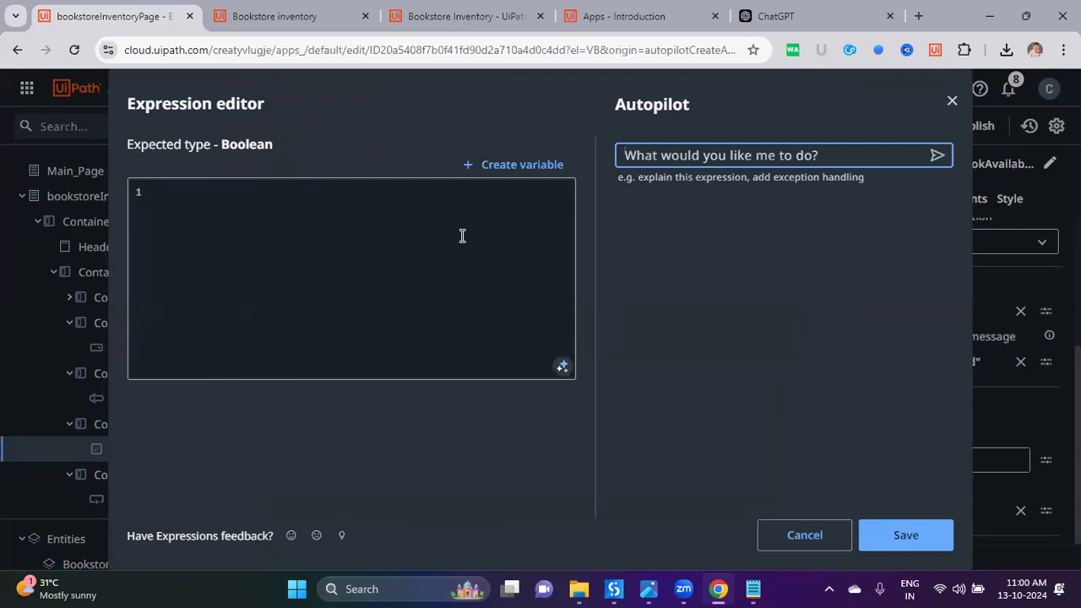
{"action": "type", "text": "when"}
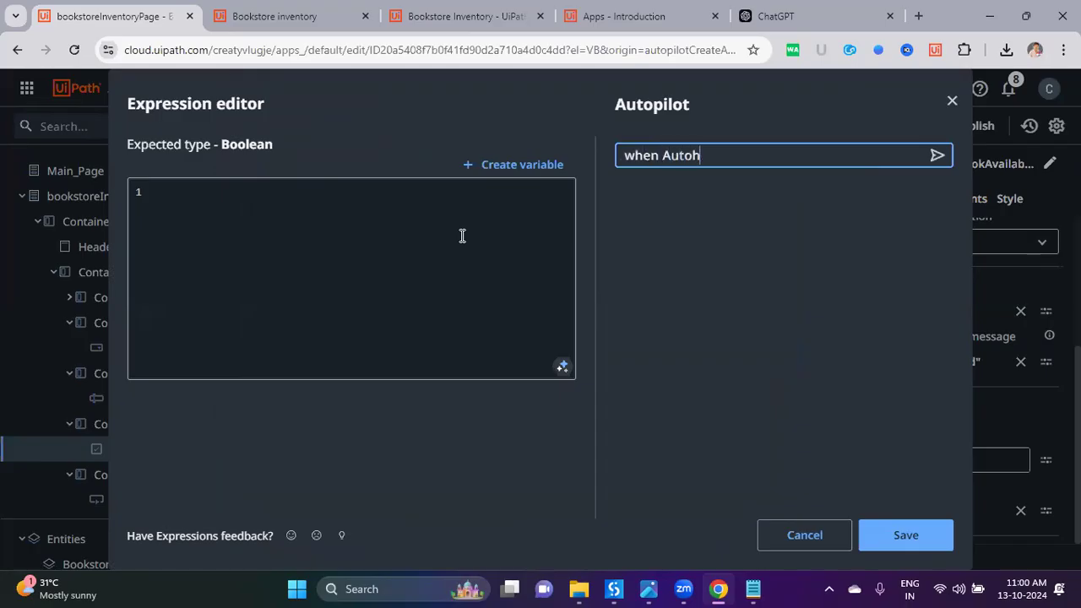
{"action": "type", "text": "'Yuval Noah Harari"}
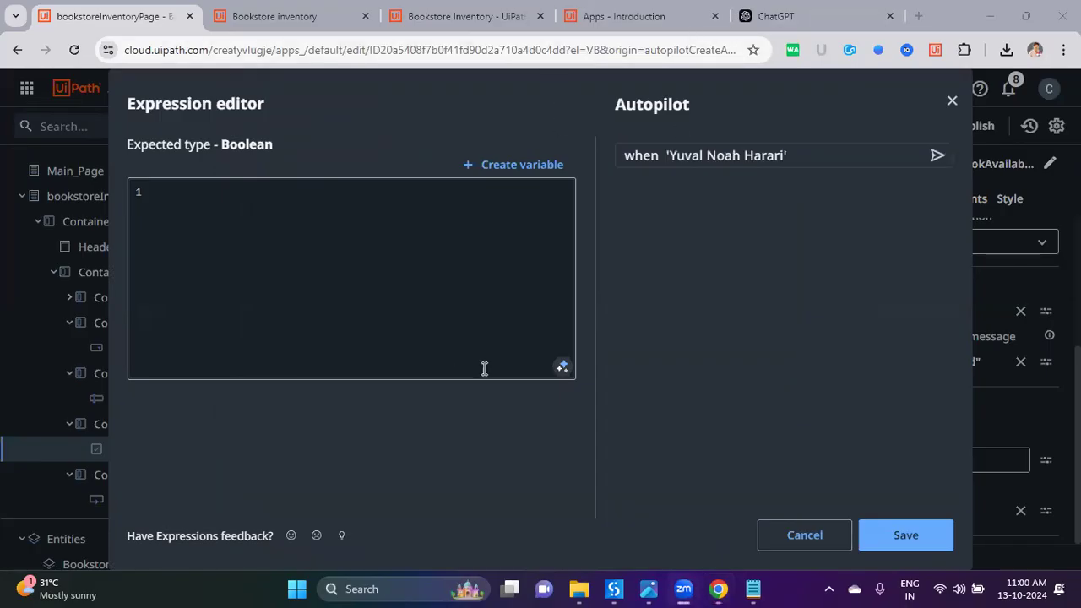
{"action": "left_click", "coordinate": [767, 16]}
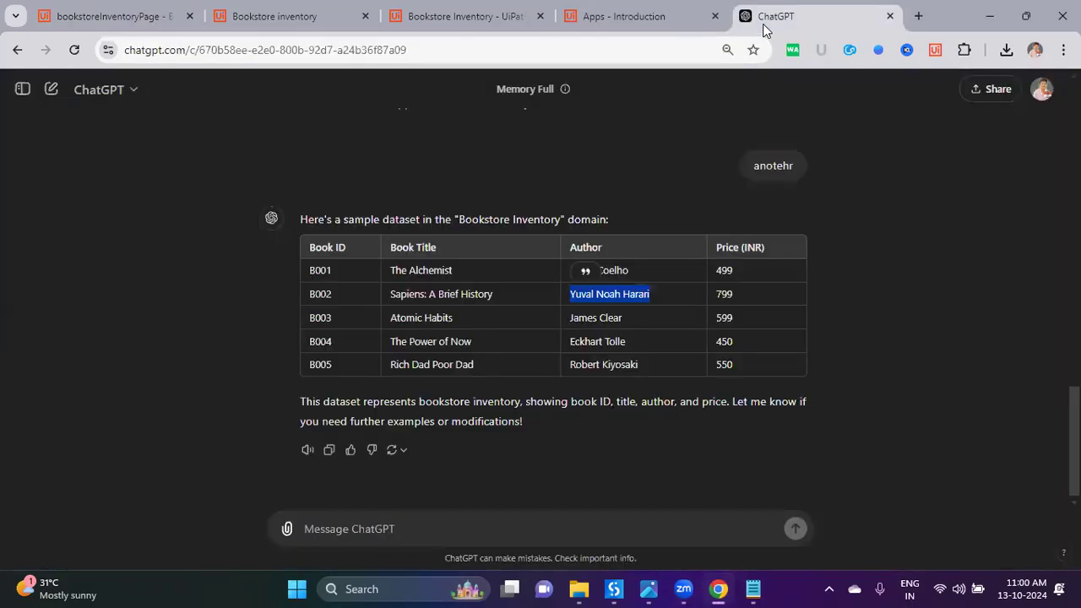
{"action": "double_click", "coordinate": [585, 249]}
{"action": "key", "text": "ctrl+c"}
{"action": "left_click", "coordinate": [110, 16]}
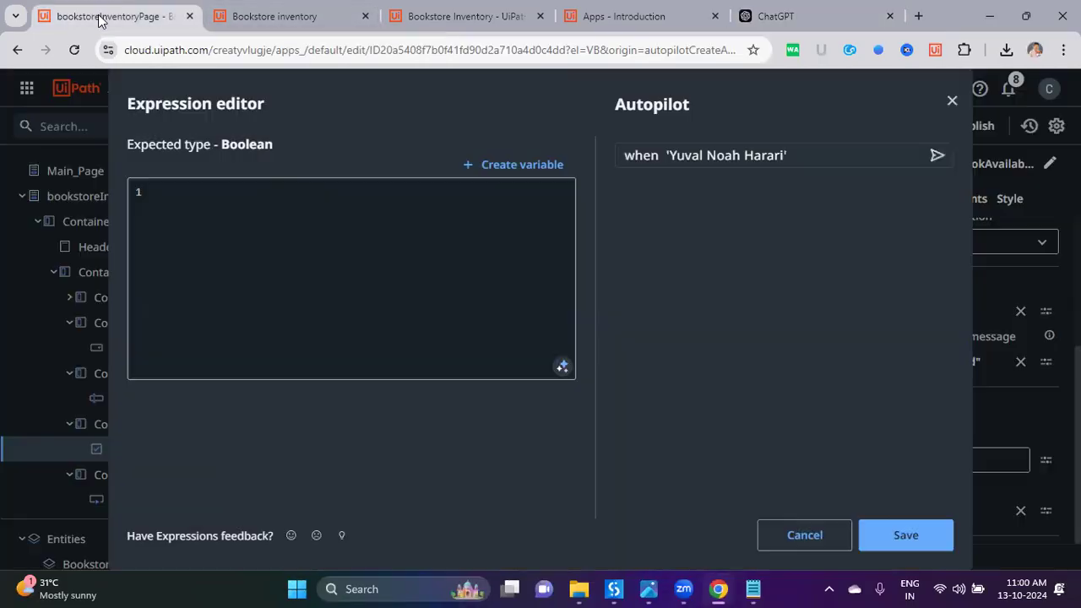
{"action": "key", "text": "ctrl+v"}
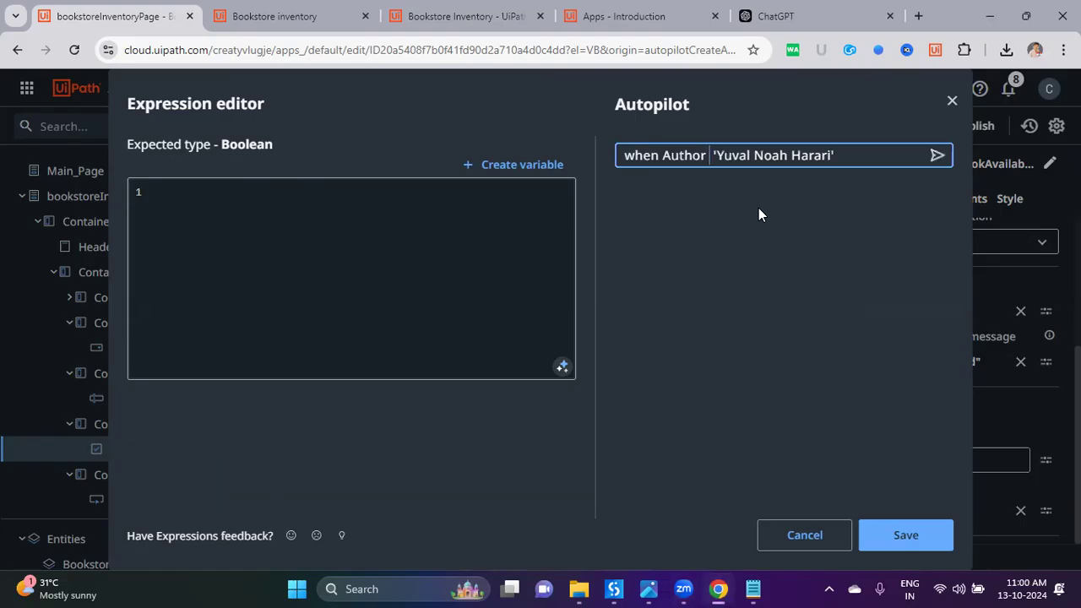
{"action": "type", "text": "selects"}
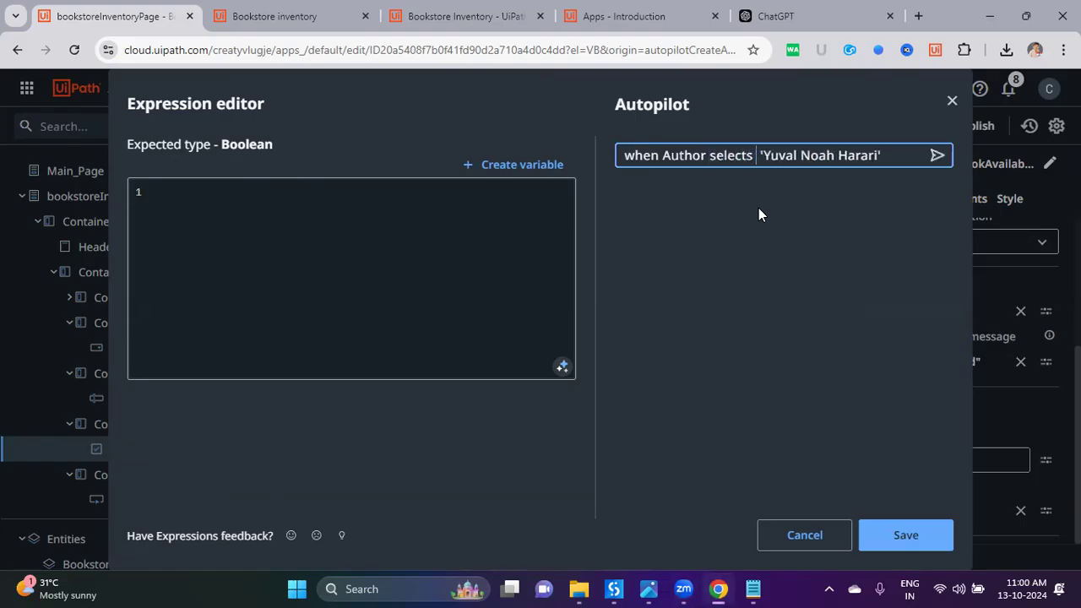
Step: Reword the prompt around the user's Author selection, ending 'then true else false', and send it
{"action": "key", "text": "Home"}
{"action": "key", "text": "ctrl+Right"}
{"action": "type", "text": "users s"}
{"action": "type", "text": "elections"}
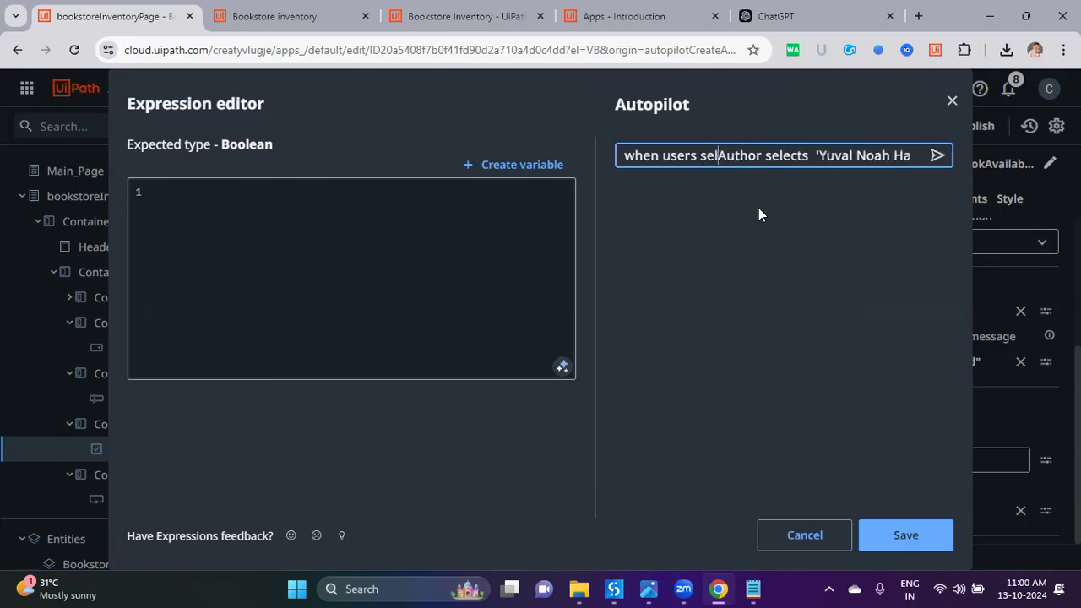
{"action": "key", "text": "ctrl+Right"}
{"action": "key", "text": "ctrl+Right"}
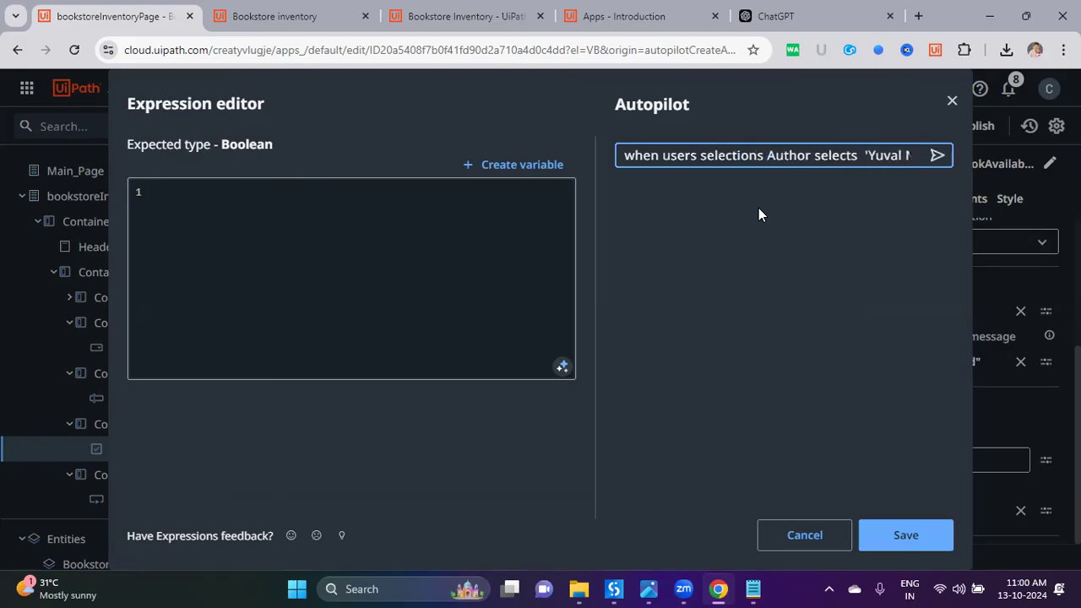
{"action": "key", "text": "ctrl+shift+Left"}
{"action": "type", "text": "as"}
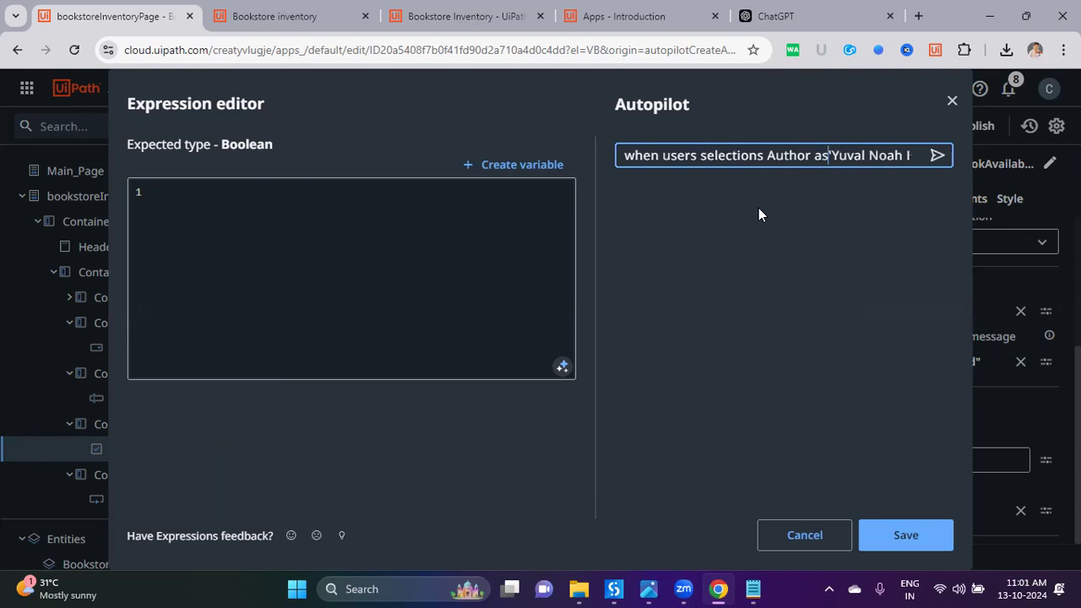
{"action": "key", "text": "End"}
{"action": "type", "text": "then "}
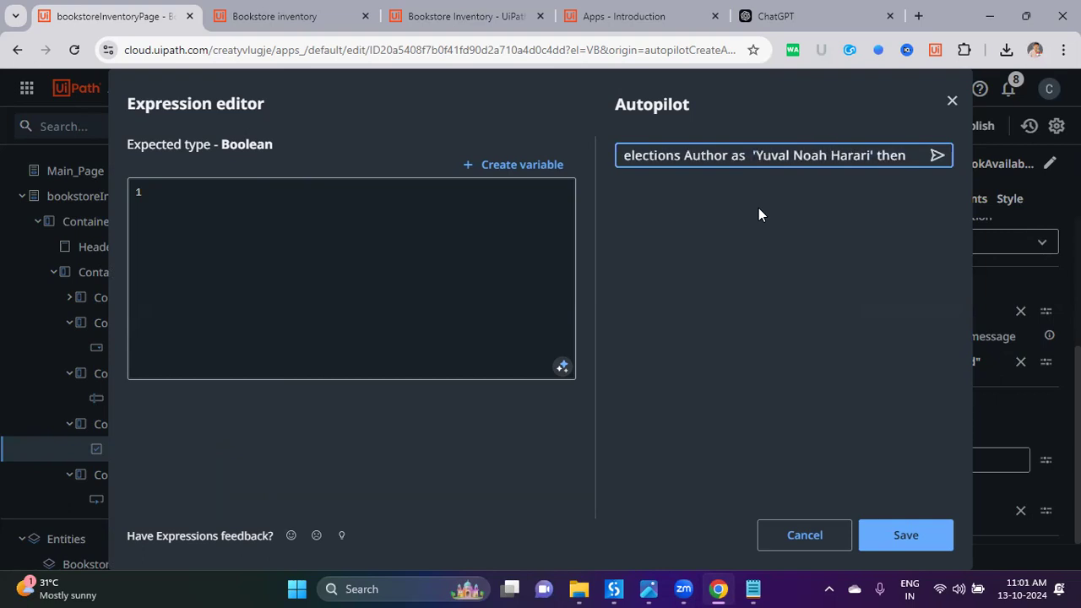
{"action": "type", "text": "true else fasle"}
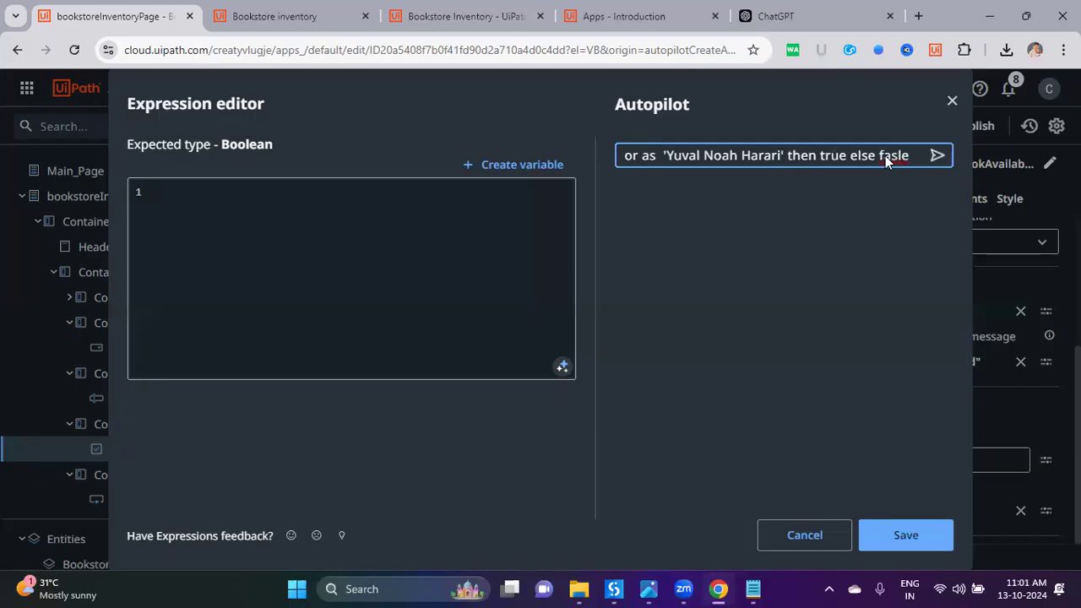
{"action": "type", "text": "false"}
{"action": "left_click", "coordinate": [937, 157]}
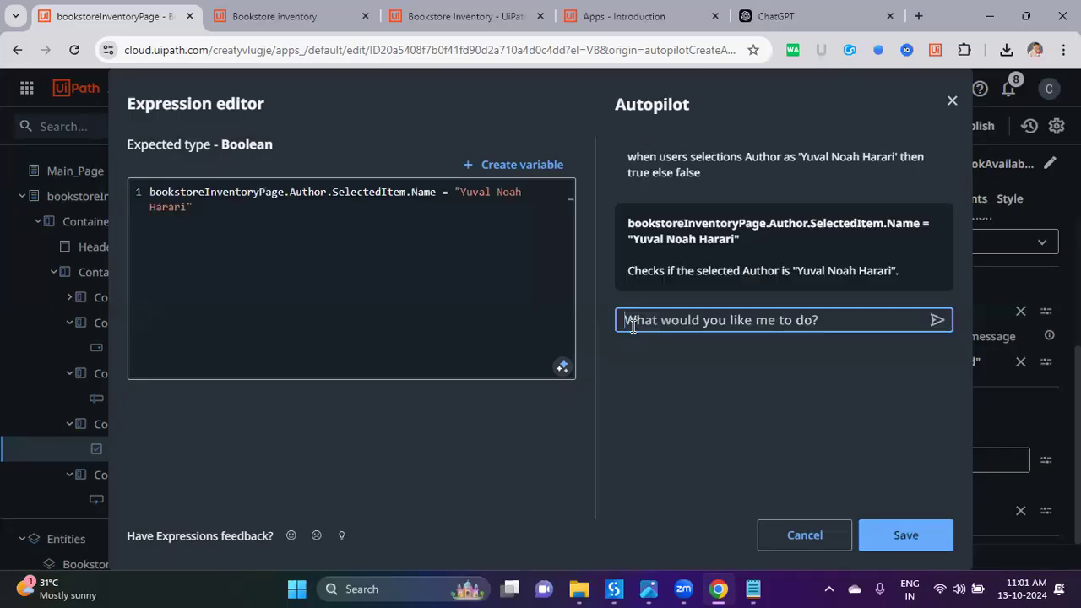
{"action": "left_click", "coordinate": [440, 260]}
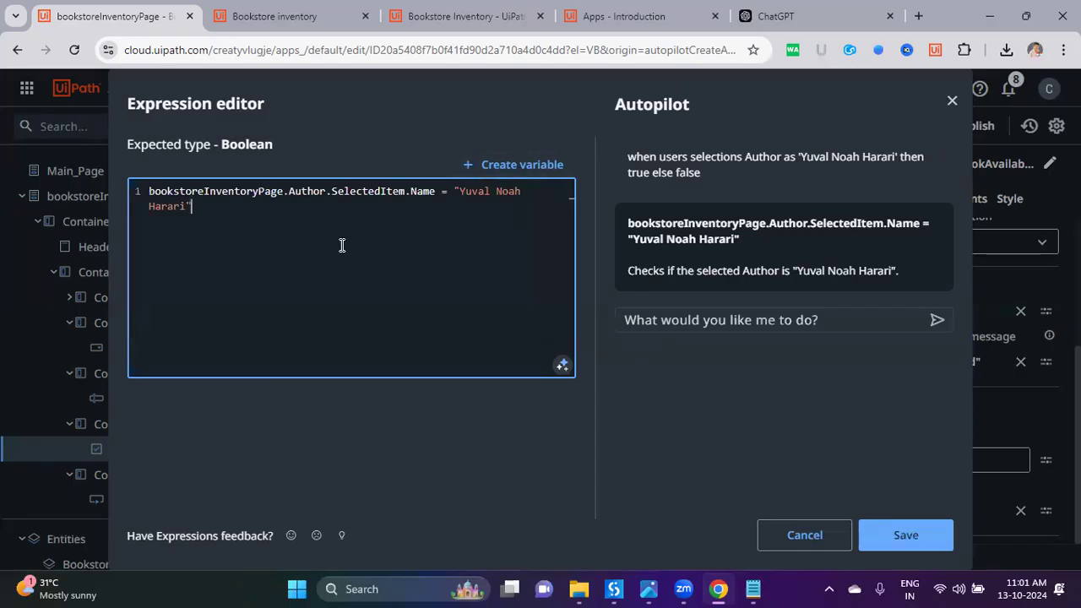
Step: Keep the expression bookstoreInventoryPage.Author.SelectedItem.Name = "Yuval Noah Harari" and save it
{"action": "double_click", "coordinate": [285, 191]}
{"action": "left_click", "coordinate": [293, 191]}
{"action": "double_click", "coordinate": [309, 191]}
{"action": "double_click", "coordinate": [390, 191]}
{"action": "left_click", "coordinate": [463, 191]}
{"action": "left_click", "coordinate": [555, 239]}
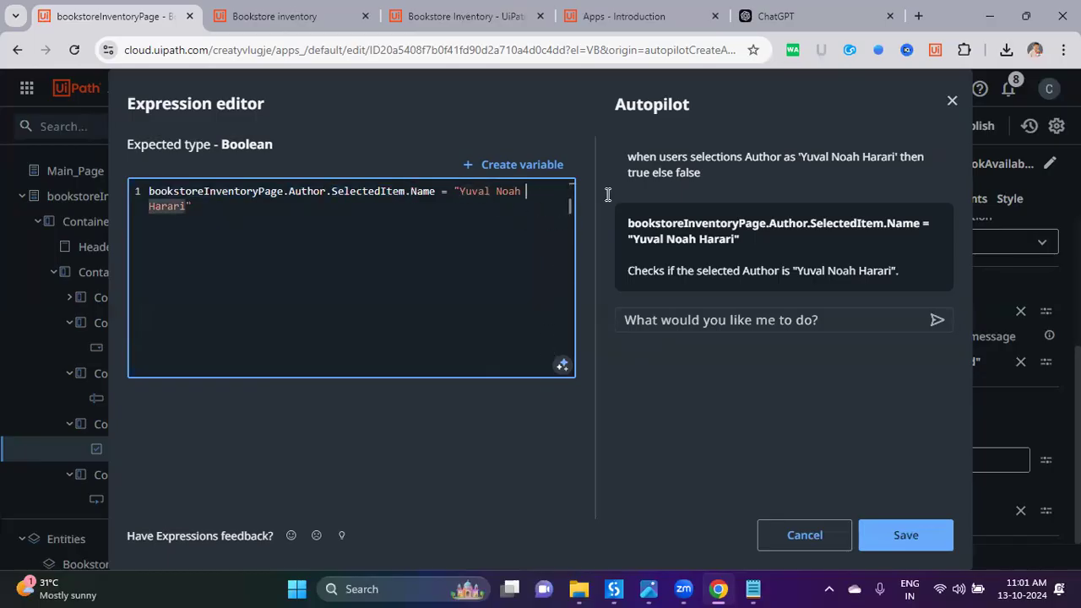
{"action": "left_click", "coordinate": [520, 193]}
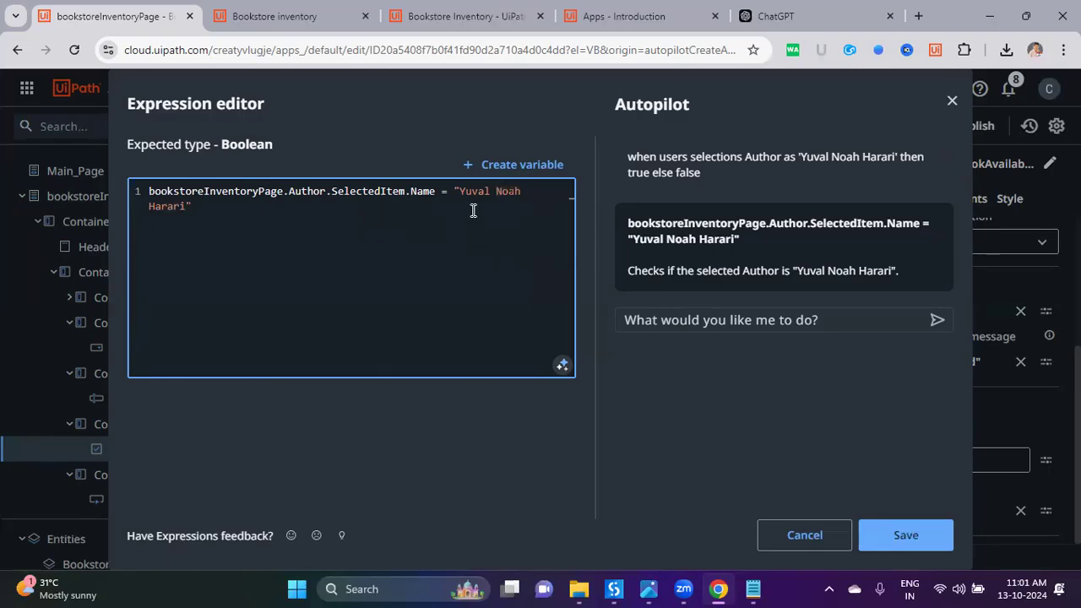
{"action": "left_click", "coordinate": [894, 535]}
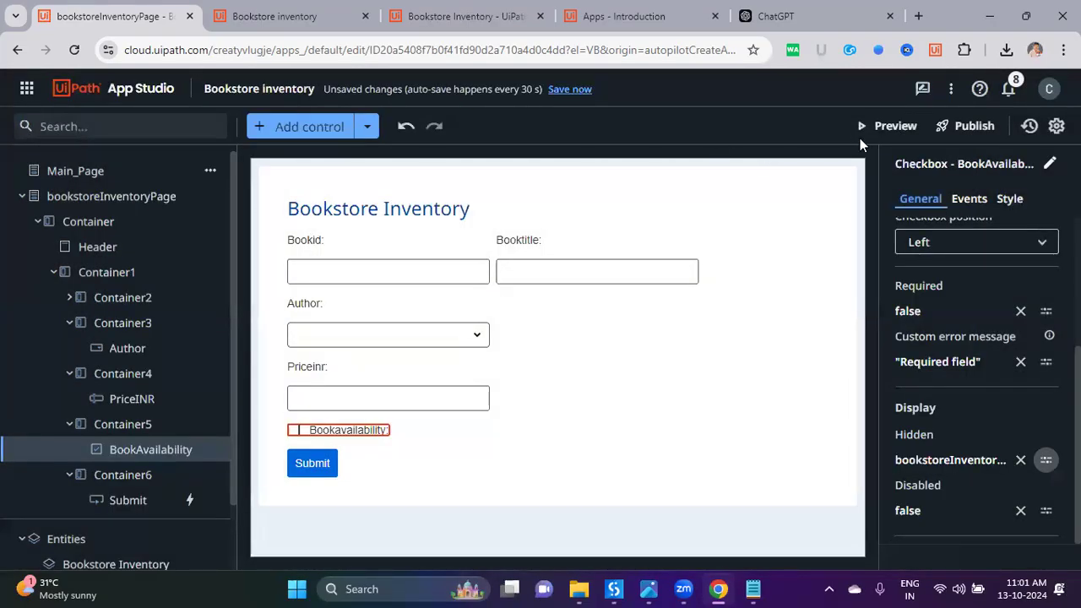
{"action": "left_click", "coordinate": [868, 125]}
Step: Look up the author Yuval Noah Harari in the ChatGPT book data and close the older Bookstore inventory tab
{"action": "left_click", "coordinate": [735, 25]}
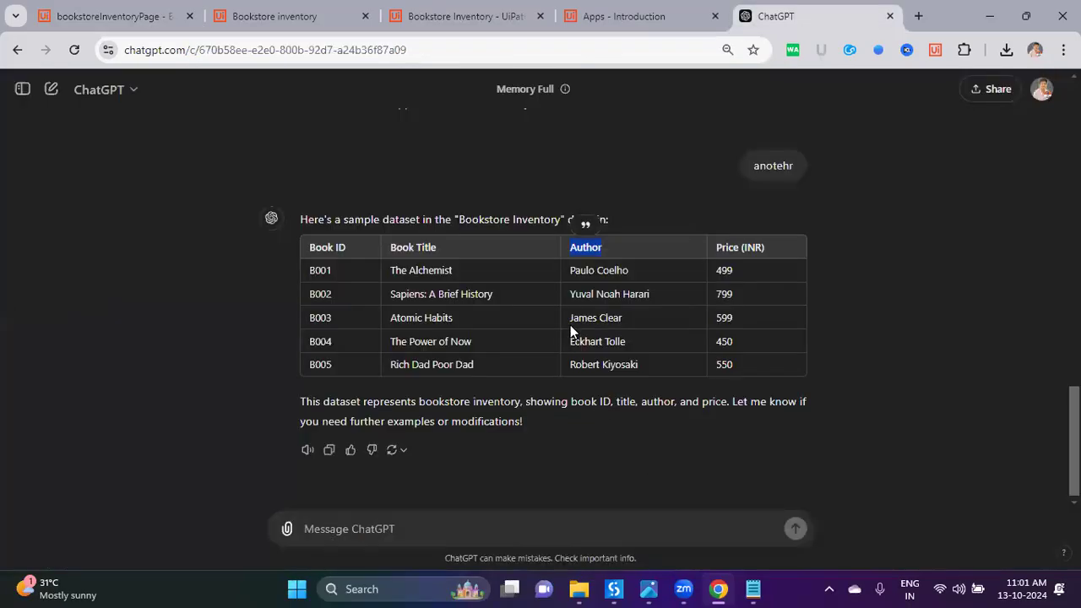
{"action": "left_click_drag", "start_coordinate": [572, 294], "coordinate": [665, 295]}
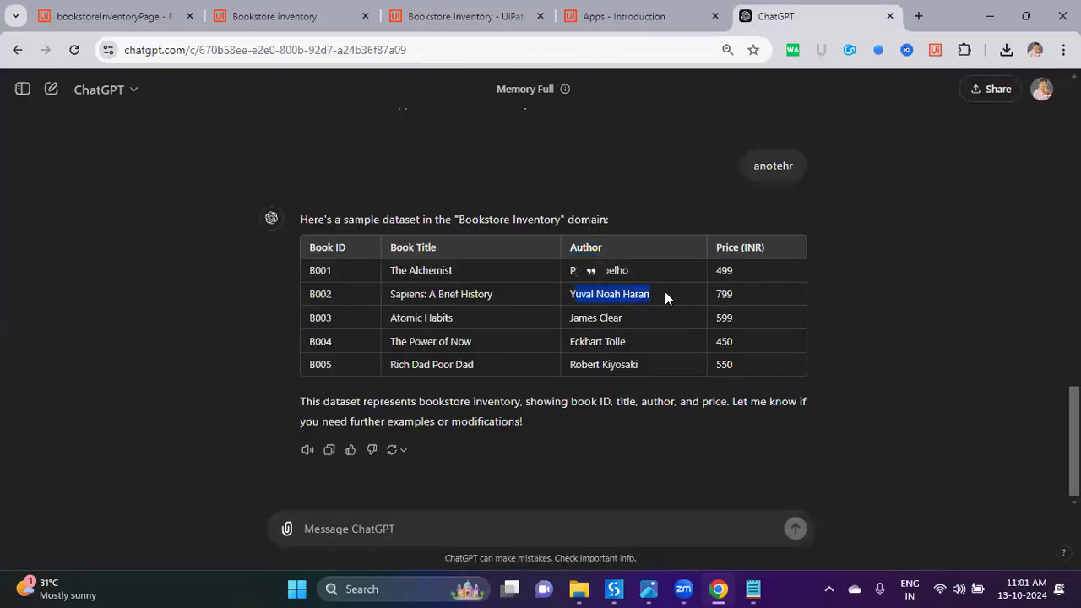
{"action": "left_click", "coordinate": [664, 288]}
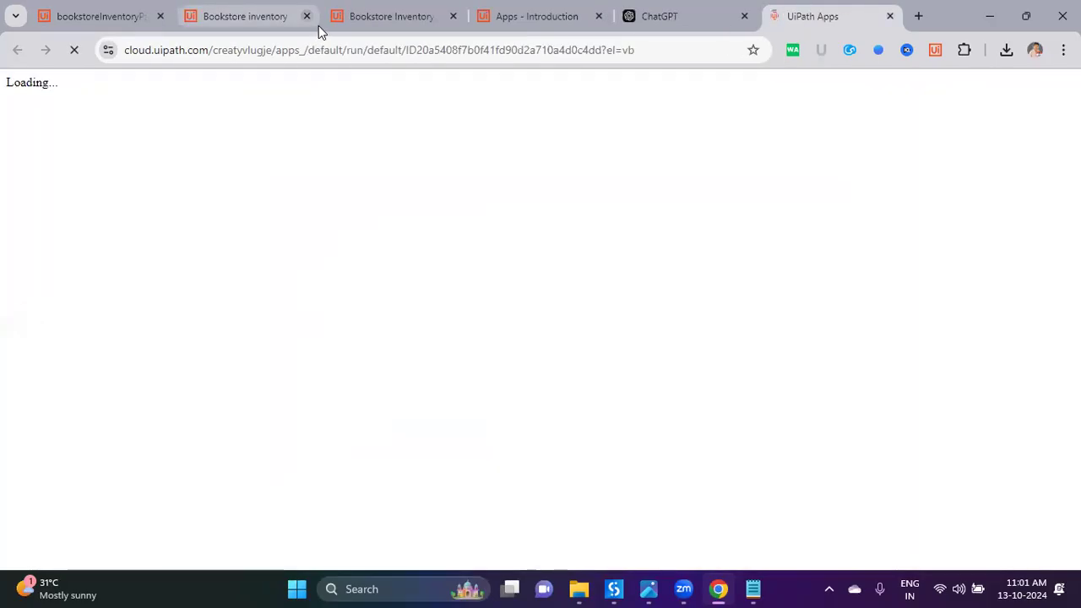
{"action": "left_click", "coordinate": [319, 25]}
{"action": "left_click", "coordinate": [307, 16]}
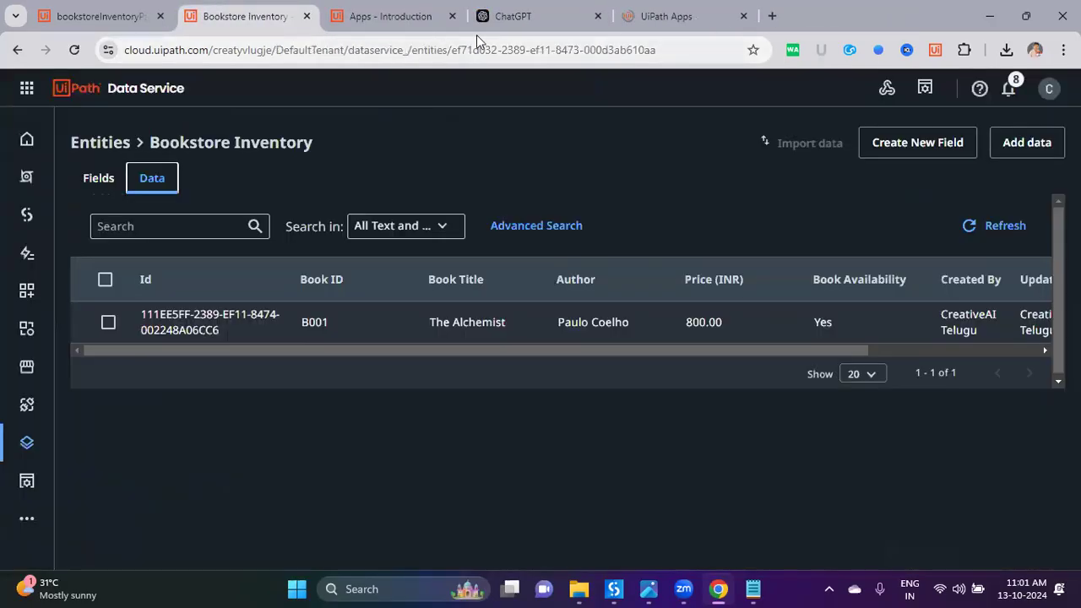
{"action": "left_click", "coordinate": [441, 28]}
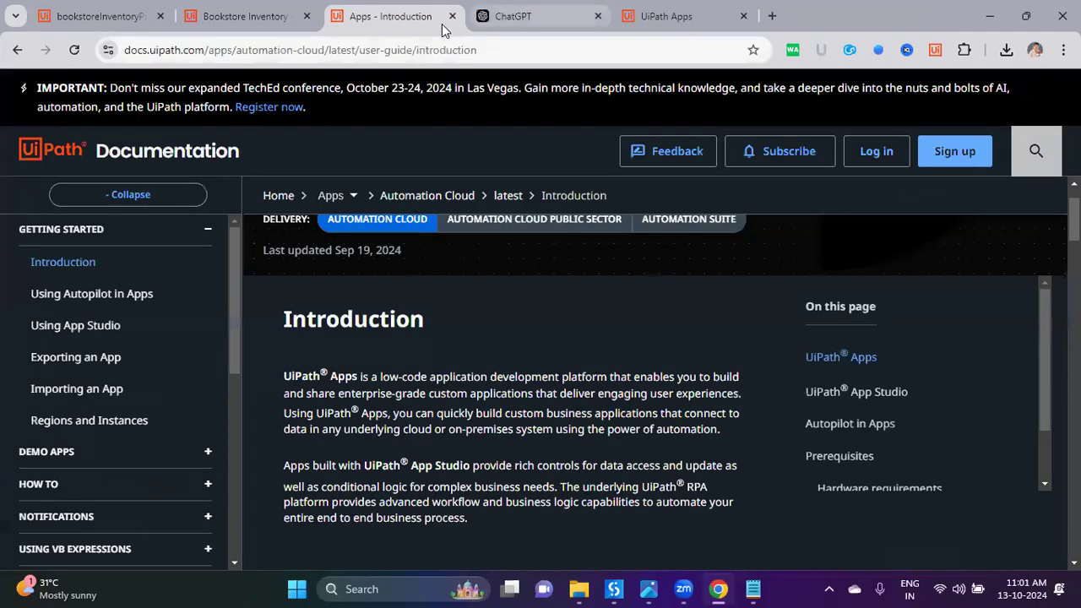
{"action": "key", "text": "ctrl+Tab"}
{"action": "key", "text": "ctrl+Tab"}
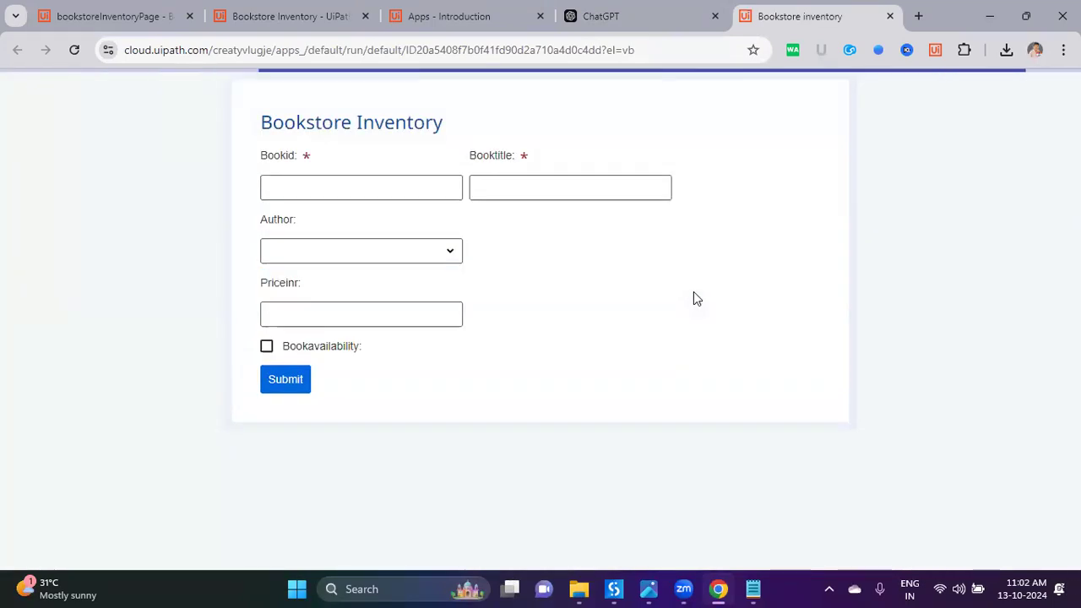
Step: In the preview, choose authors Yuval Noah Harari, James Clear, then Paulo Coelho to test the checkbox, then return to the designer
{"action": "left_click", "coordinate": [335, 195]}
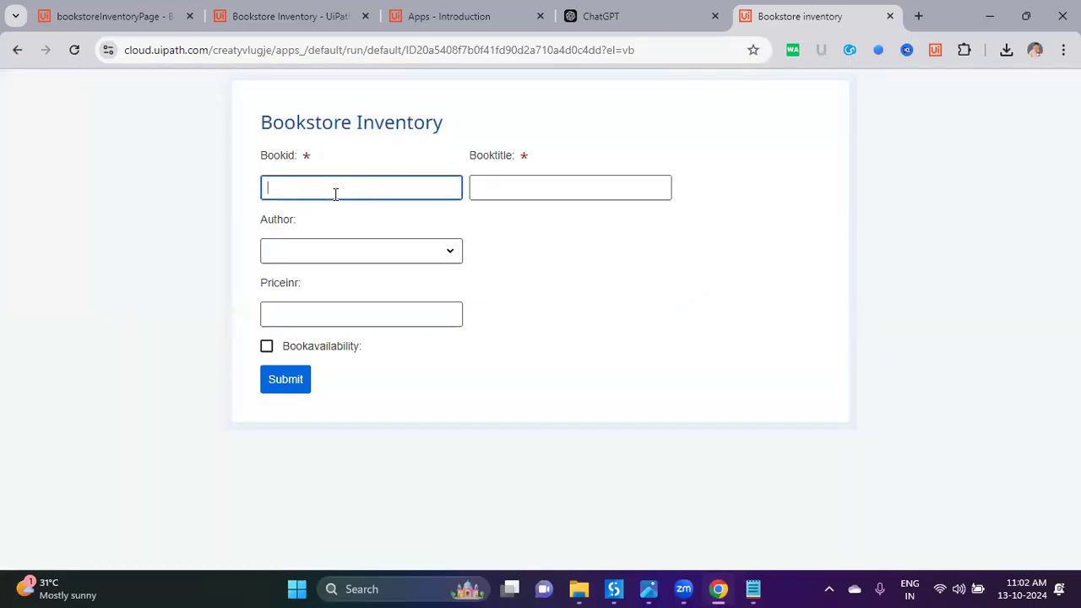
{"action": "left_click", "coordinate": [347, 257]}
{"action": "left_click", "coordinate": [350, 311]}
{"action": "left_click", "coordinate": [350, 314]}
{"action": "left_click", "coordinate": [361, 255]}
{"action": "left_click", "coordinate": [347, 339]}
{"action": "left_click", "coordinate": [350, 318]}
{"action": "left_click", "coordinate": [355, 254]}
{"action": "left_click", "coordinate": [353, 280]}
{"action": "left_click", "coordinate": [355, 253]}
{"action": "left_click", "coordinate": [355, 311]}
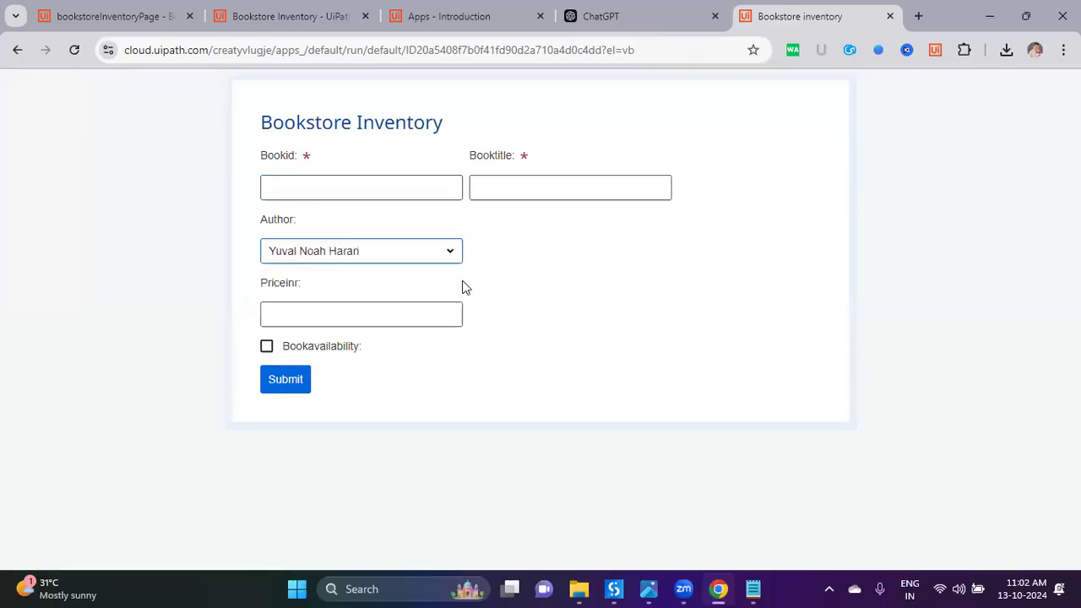
{"action": "left_click", "coordinate": [143, 20]}
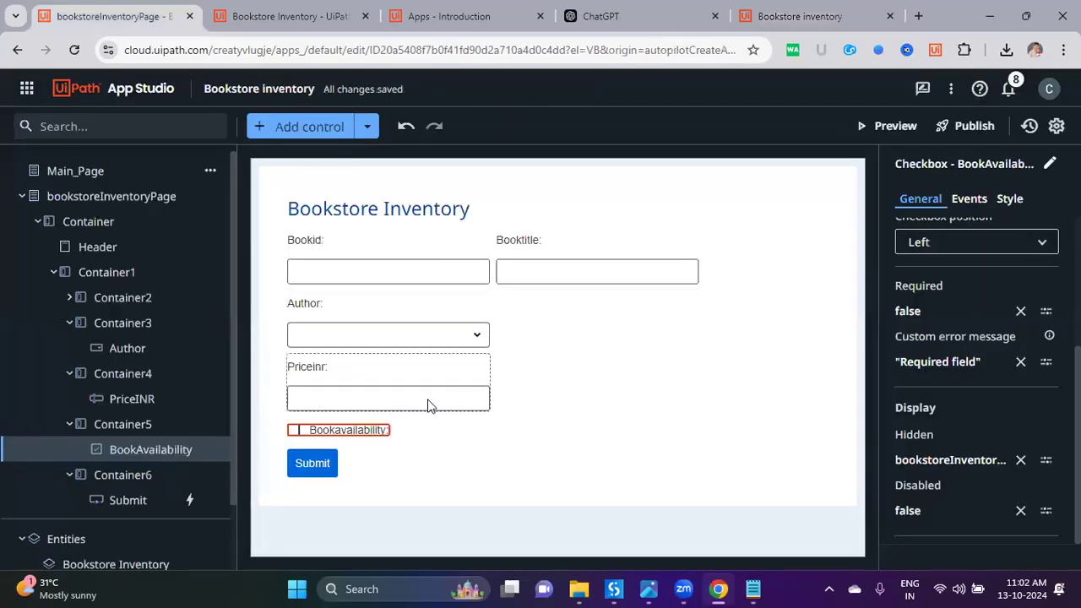
Step: Open Autopilot help in the Expression editor for the BookAvailability checkbox's Hidden property
{"action": "left_click", "coordinate": [429, 403]}
{"action": "left_click", "coordinate": [375, 432]}
{"action": "scroll", "coordinate": [1009, 474], "scroll_direction": "down", "scroll_amount": 3}
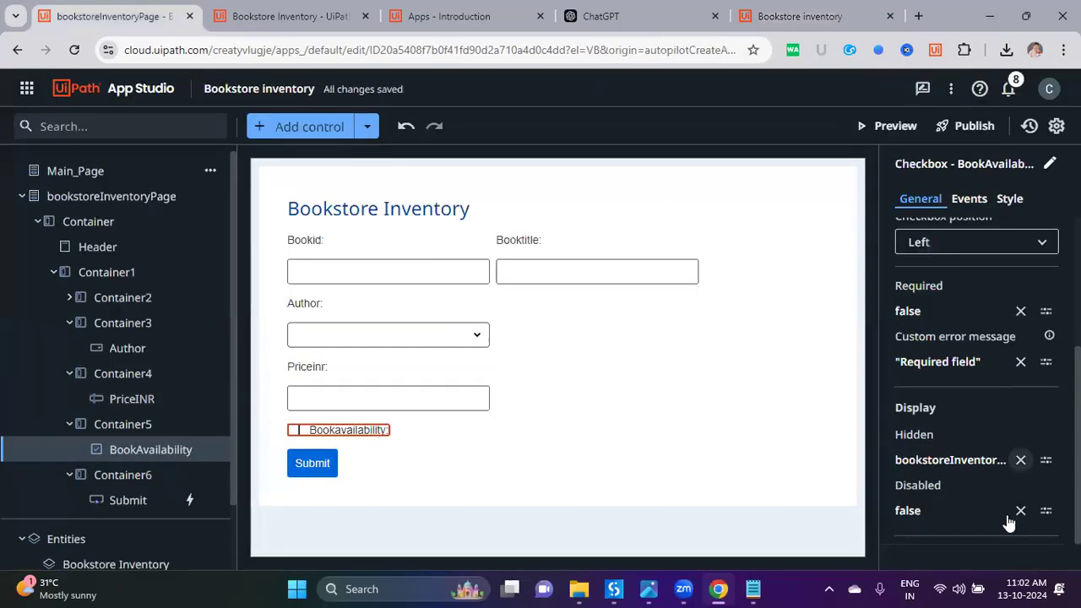
{"action": "left_click", "coordinate": [1046, 459]}
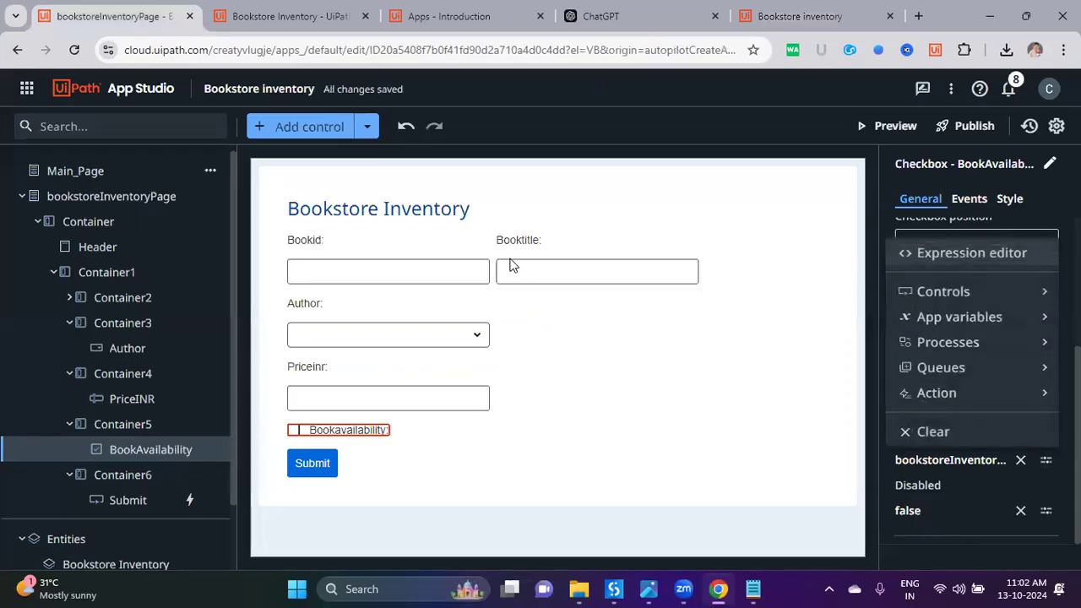
{"action": "left_click", "coordinate": [946, 249]}
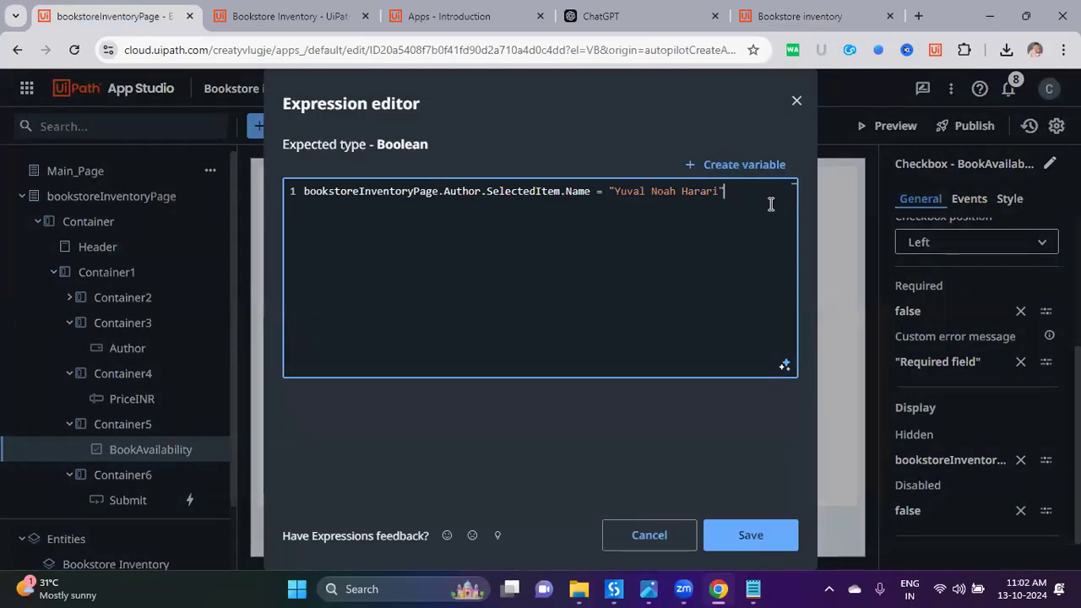
{"action": "left_click", "coordinate": [855, 245]}
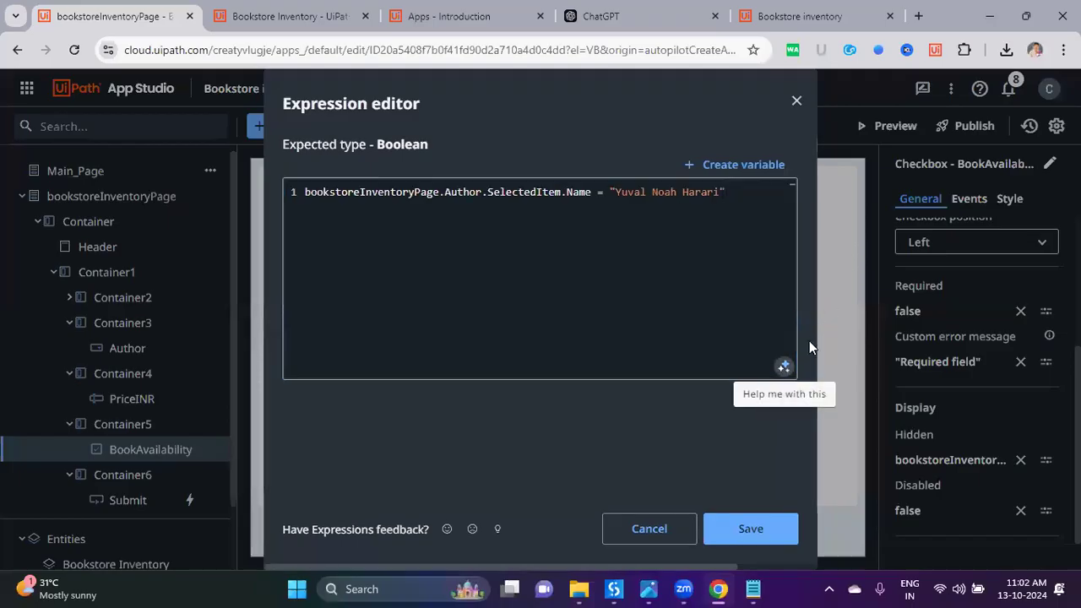
{"action": "left_click", "coordinate": [784, 365]}
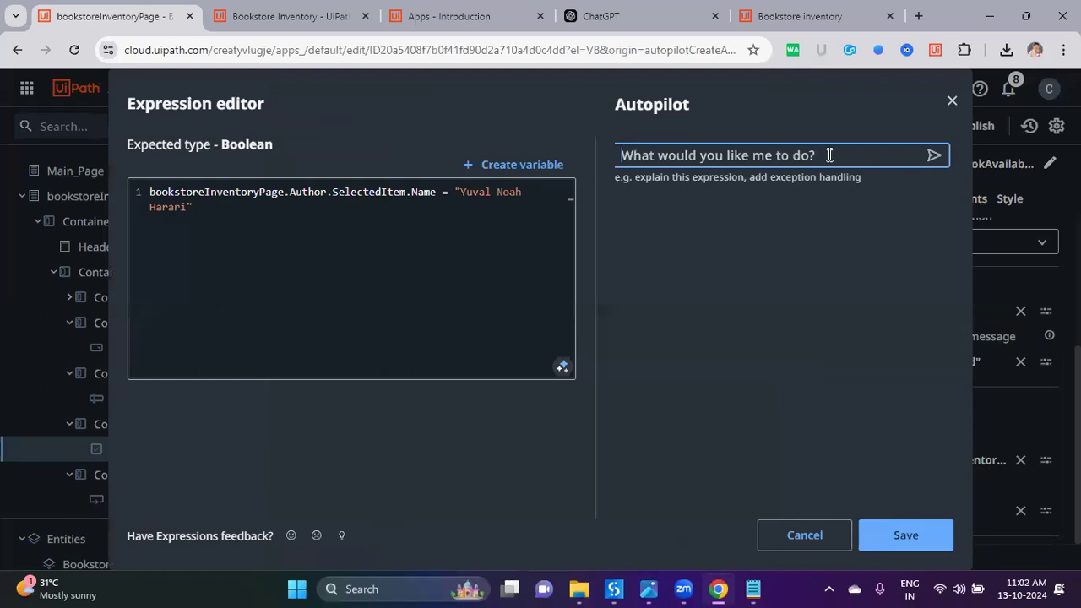
Step: Ask Autopilot: when the selected author contains the word 'Noah' then true else false
{"action": "type", "text": "when s"}
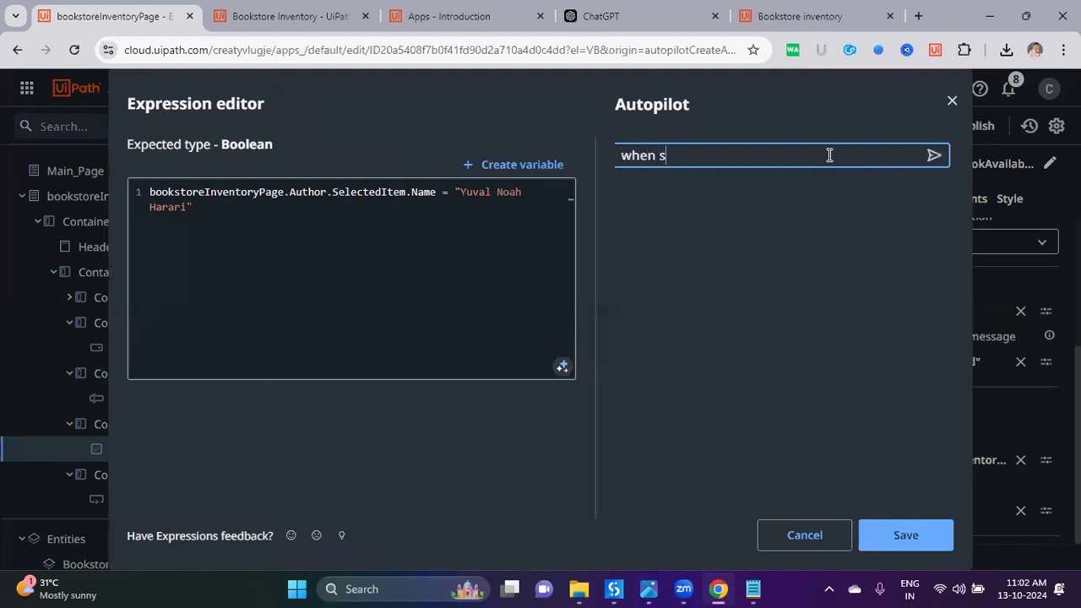
{"action": "key", "text": "BackSpace"}
{"action": "key", "text": "BackSpace"}
{"action": "key", "text": "BackSpace"}
{"action": "key", "text": "BackSpace"}
{"action": "key", "text": "BackSpace"}
{"action": "type", "text": "ted author contains"}
{"action": "key", "text": "BackSpace"}
{"action": "key", "text": "BackSpace"}
{"action": "key", "text": "BackSpace"}
{"action": "type", "text": "contains"}
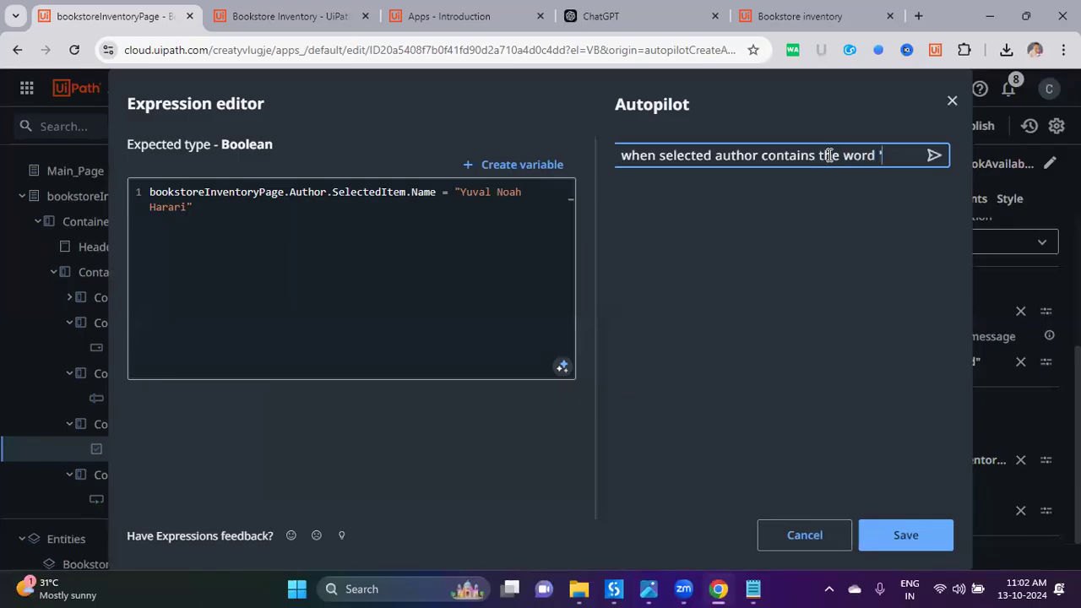
{"action": "type", "text": "the word 'Noah"}
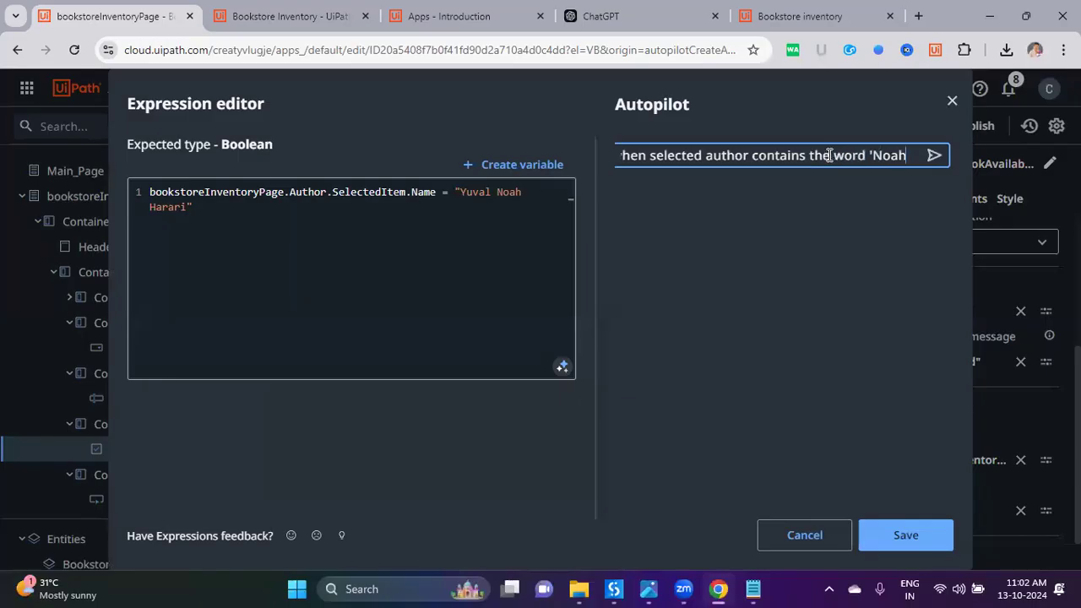
{"action": "type", "text": "' then tru"}
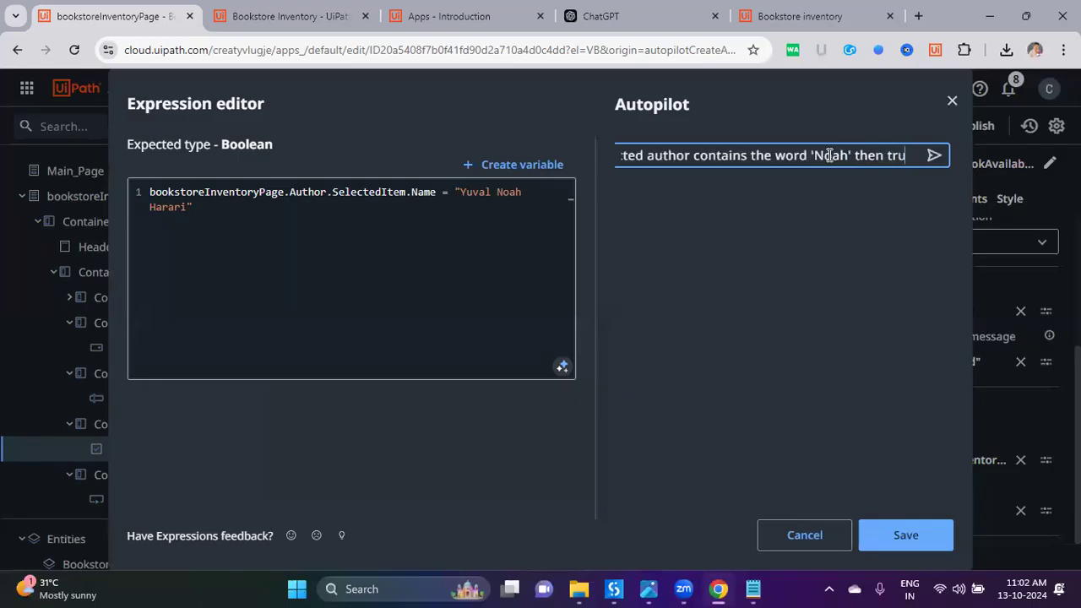
{"action": "type", "text": "e else false"}
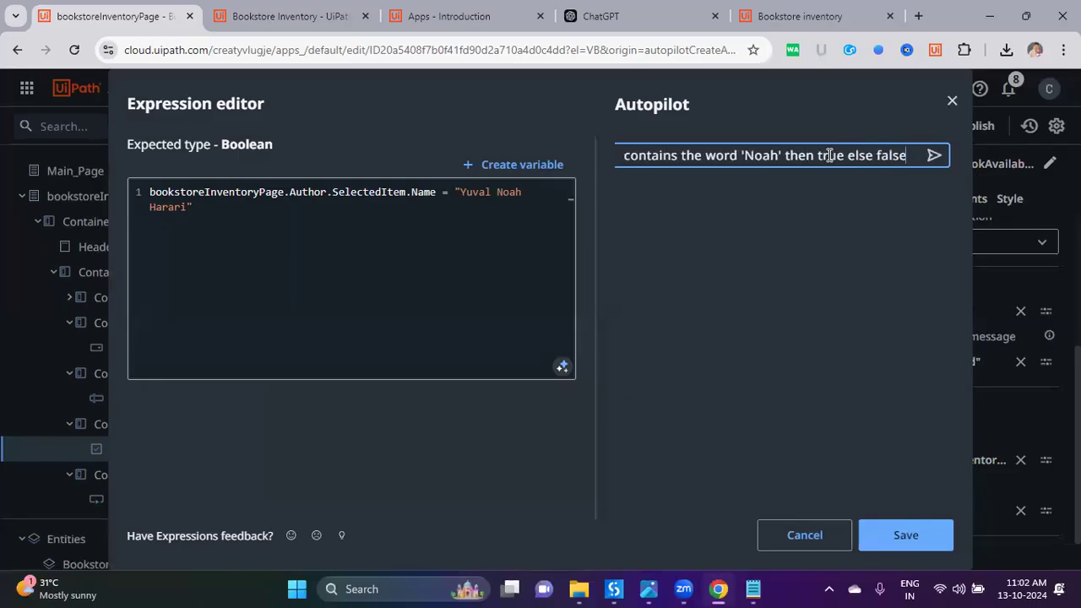
{"action": "left_click", "coordinate": [934, 155]}
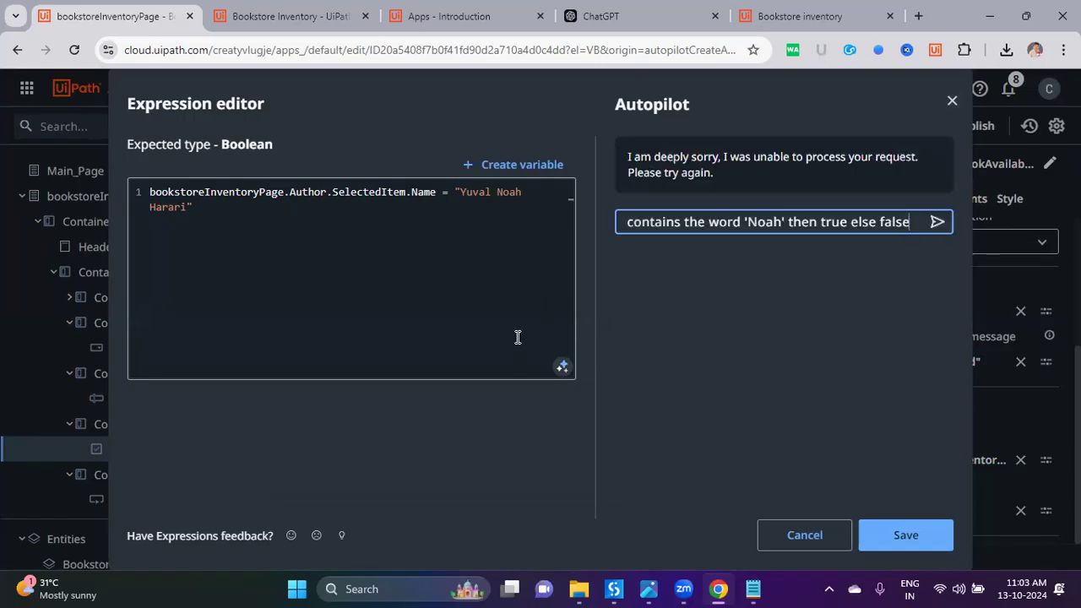
Step: Replace the old expression with the generated Contains("Noah") rule, save it, and launch a preview
{"action": "left_click", "coordinate": [511, 230]}
{"action": "key", "text": "ctrl+a"}
{"action": "key", "text": "BackSpace"}
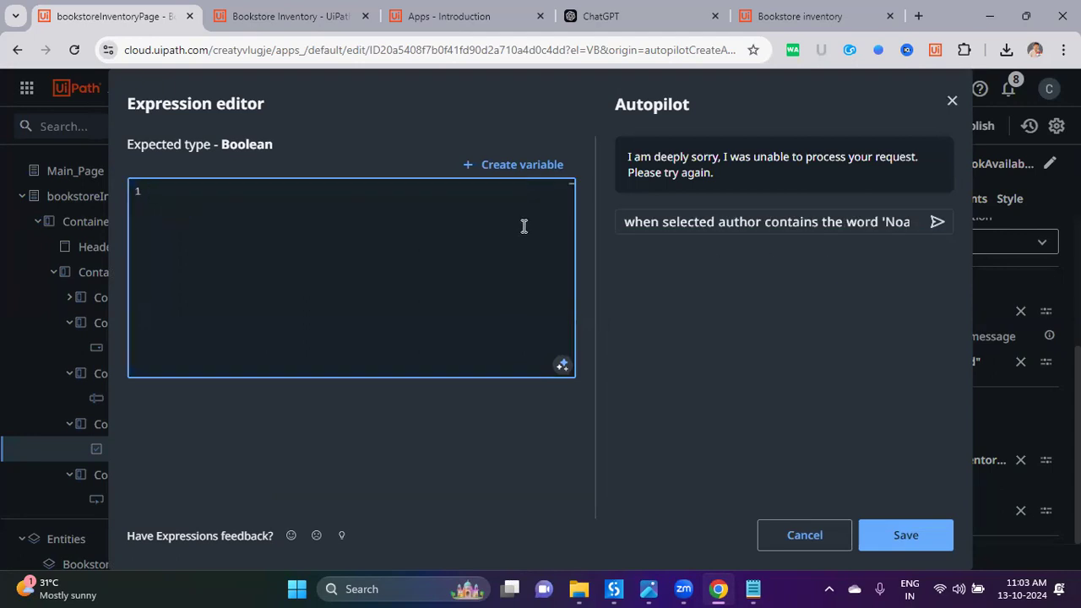
{"action": "left_click", "coordinate": [939, 221]}
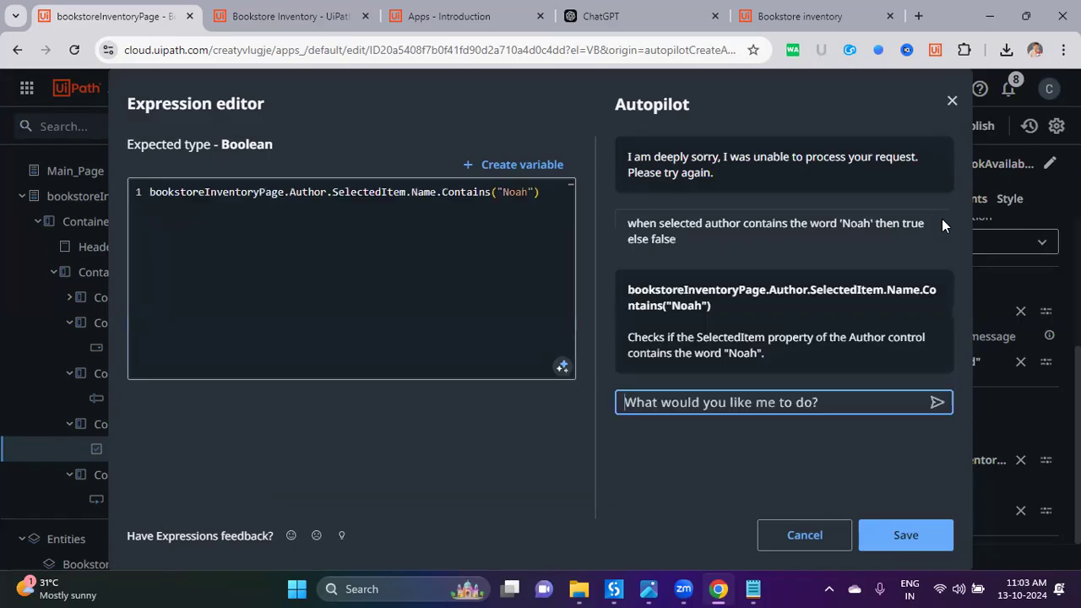
{"action": "left_click", "coordinate": [337, 267]}
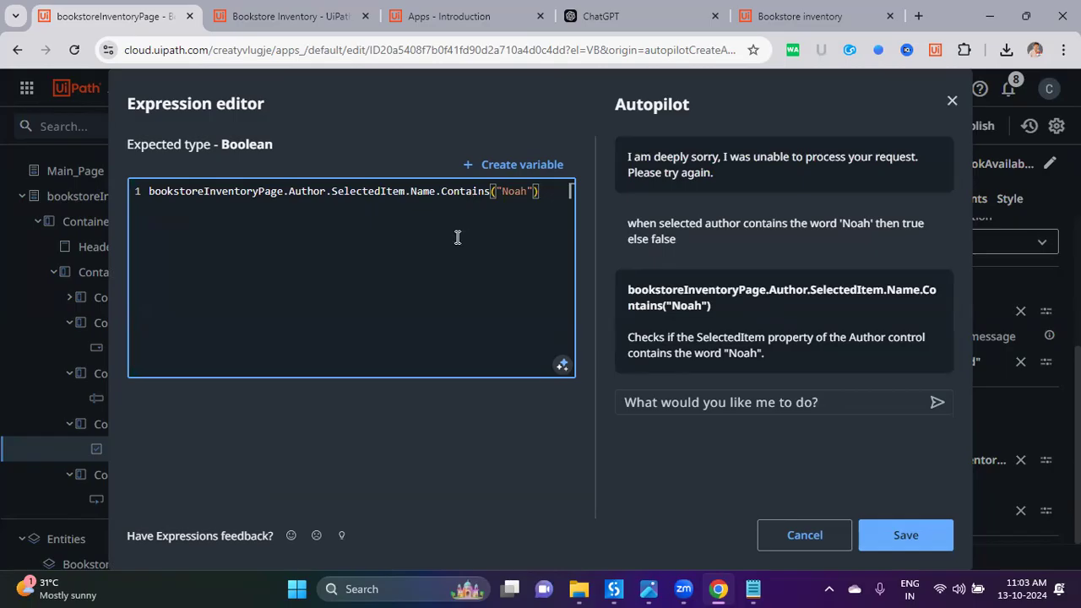
{"action": "left_click_drag", "start_coordinate": [556, 193], "coordinate": [109, 191]}
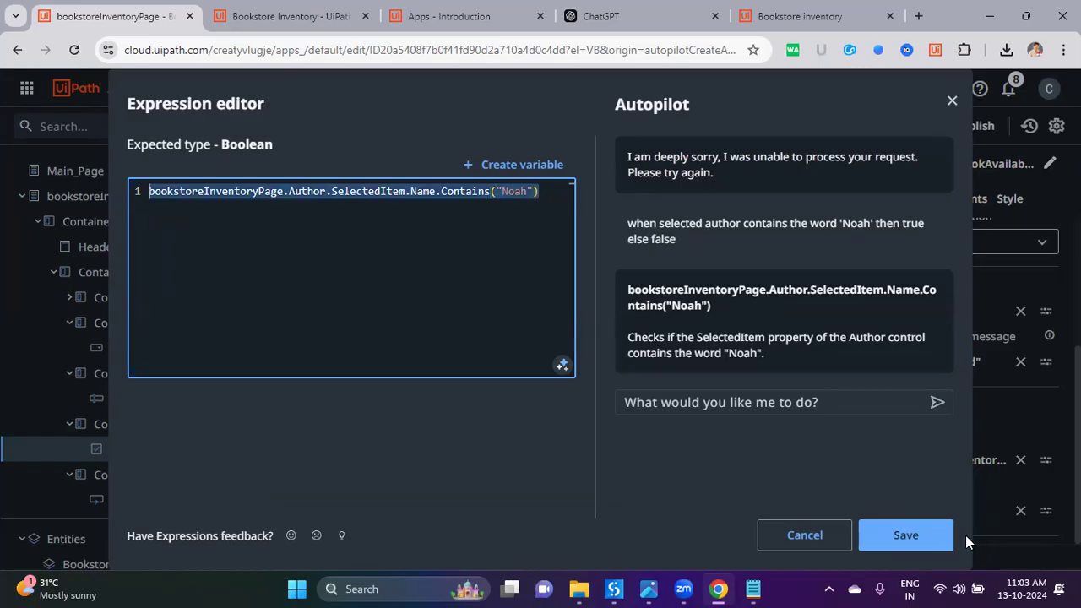
{"action": "left_click", "coordinate": [934, 547]}
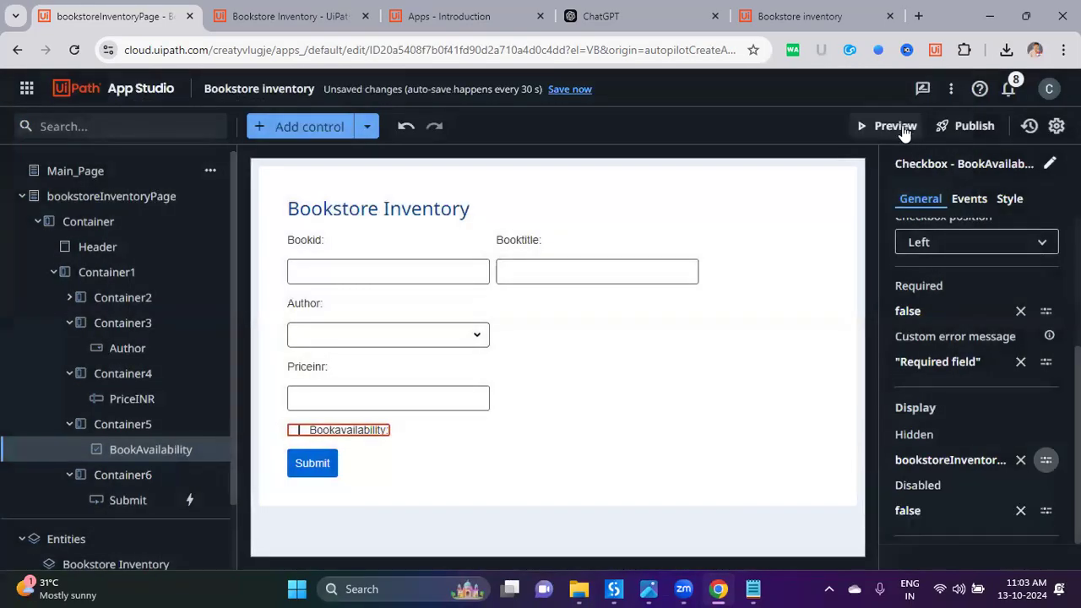
{"action": "left_click", "coordinate": [895, 125]}
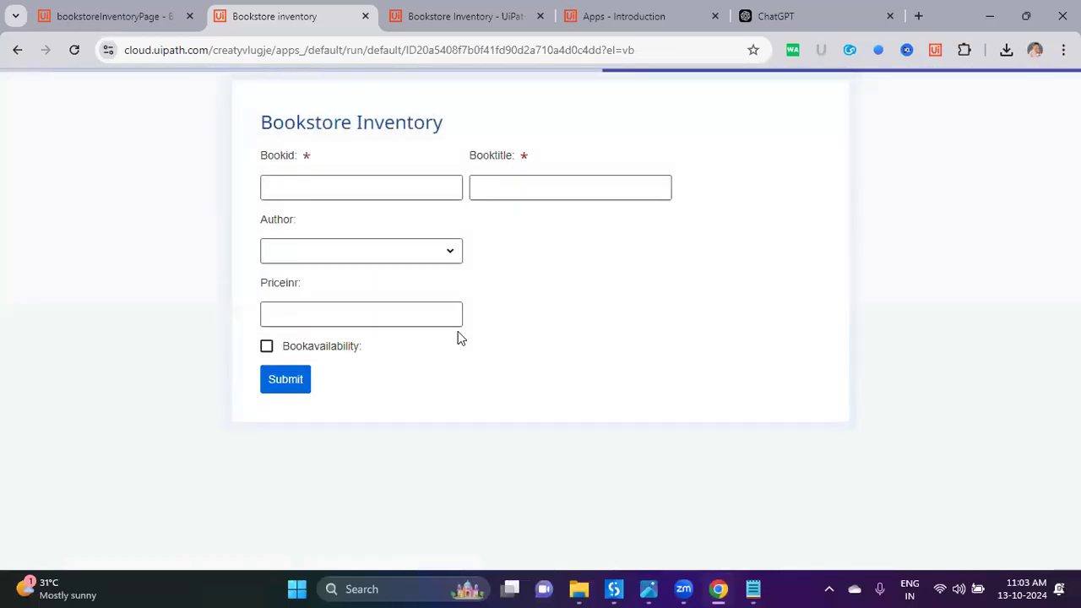
Step: Pick Yuval Noah Harari, then Paulo Coelho, and tick and clear the Bookavailability checkbox
{"action": "left_click", "coordinate": [391, 252]}
{"action": "left_click", "coordinate": [480, 265]}
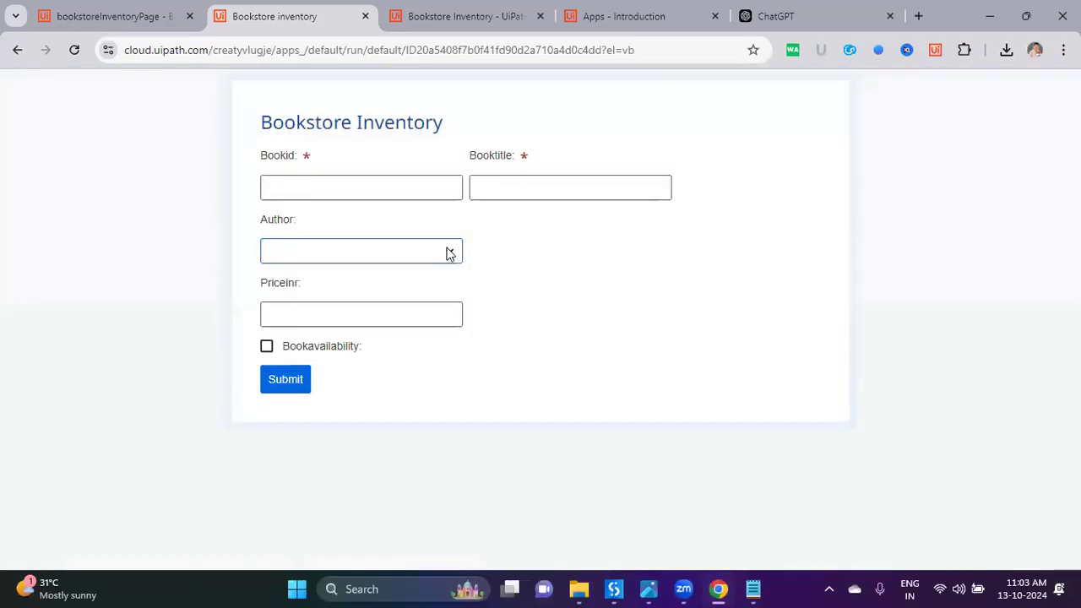
{"action": "left_click", "coordinate": [447, 252]}
{"action": "left_click", "coordinate": [415, 309]}
{"action": "left_click", "coordinate": [446, 254]}
{"action": "left_click", "coordinate": [422, 280]}
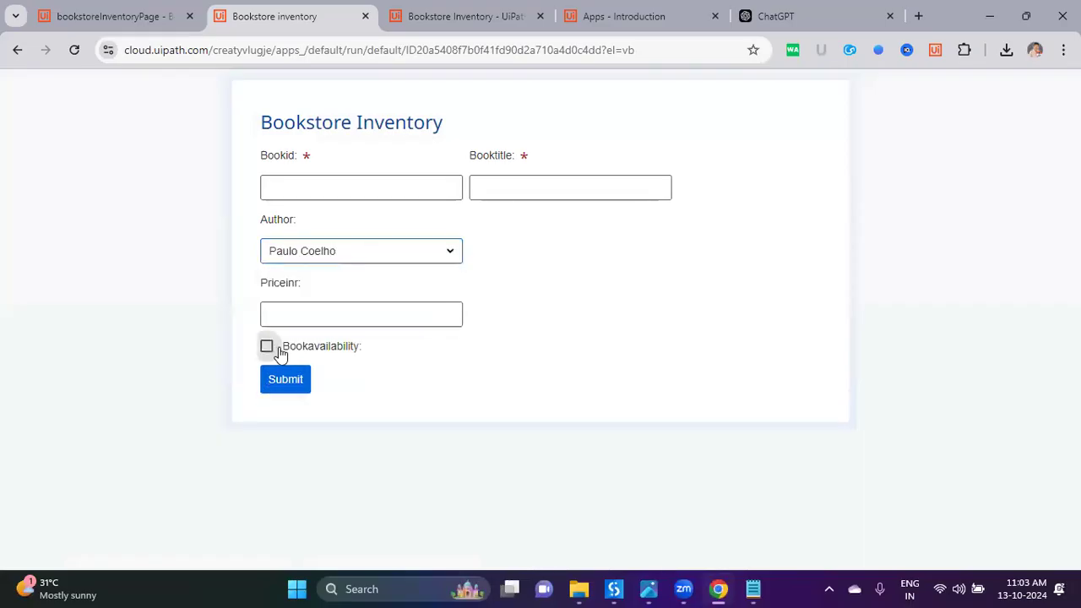
{"action": "left_click_drag", "start_coordinate": [349, 351], "coordinate": [293, 357]}
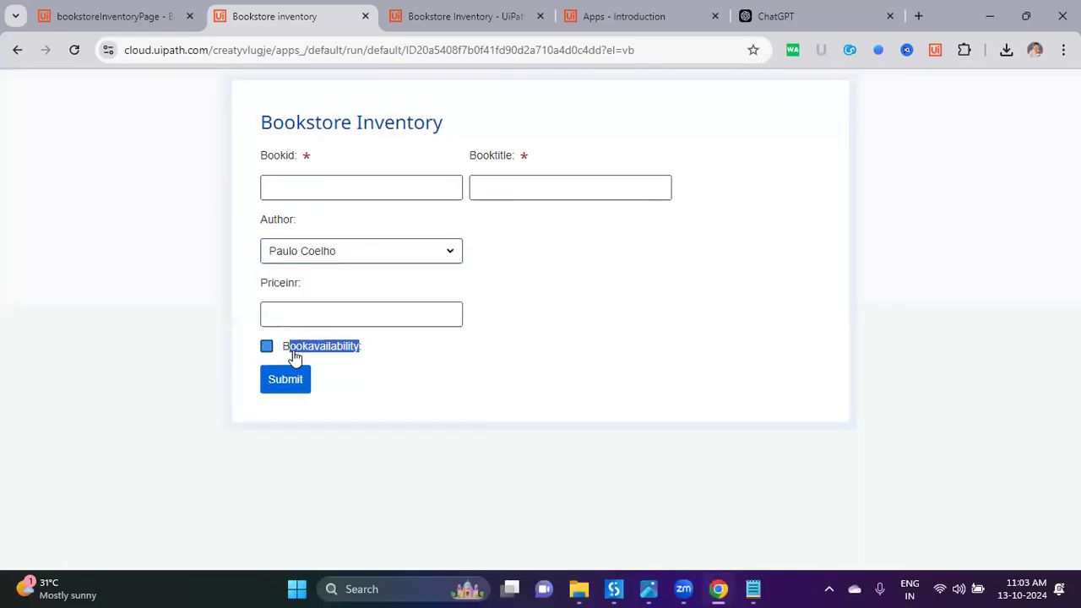
{"action": "left_click", "coordinate": [330, 349]}
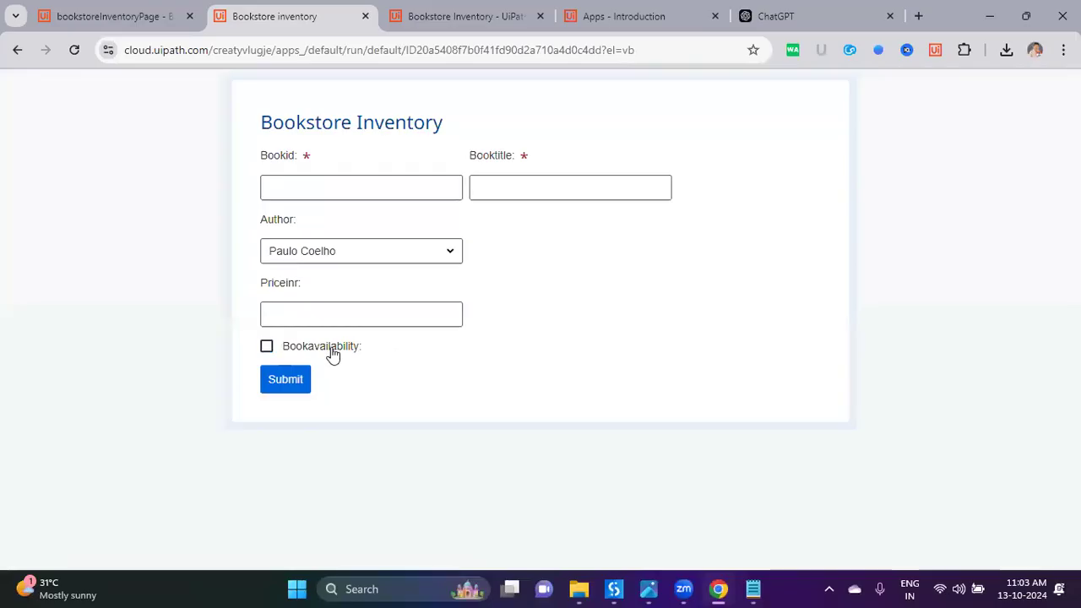
Step: Switch the author through Yuval Noah Harari, James Clear, Paulo Coelho and back to Yuval Noah Harari
{"action": "left_click", "coordinate": [425, 261]}
{"action": "left_click", "coordinate": [410, 308]}
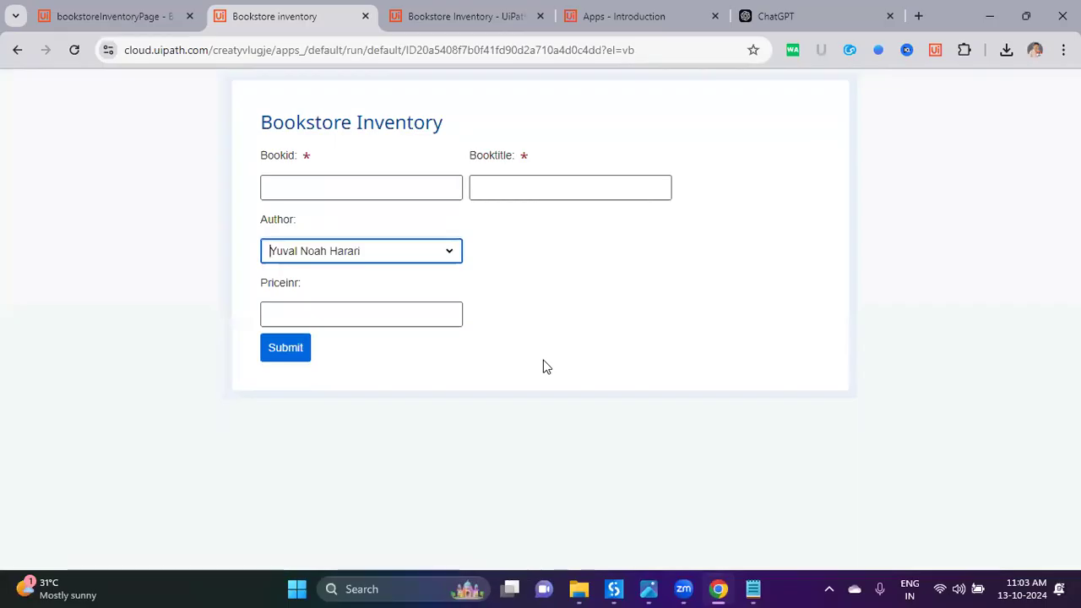
{"action": "left_click", "coordinate": [453, 251]}
{"action": "left_click", "coordinate": [419, 338]}
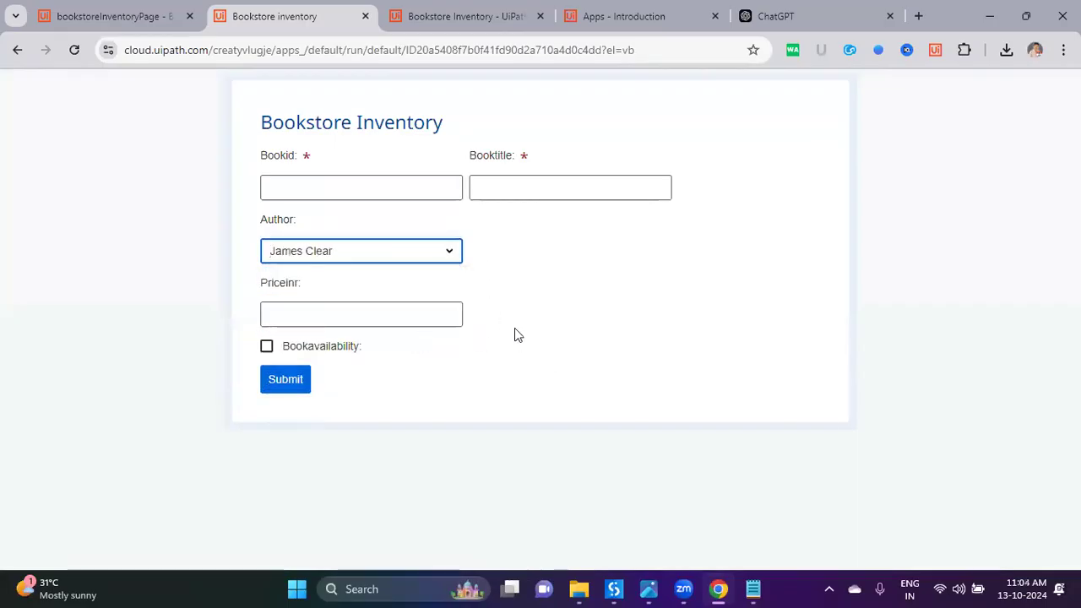
{"action": "left_click", "coordinate": [425, 259]}
{"action": "left_click", "coordinate": [420, 281]}
{"action": "left_click", "coordinate": [452, 256]}
{"action": "left_click", "coordinate": [430, 307]}
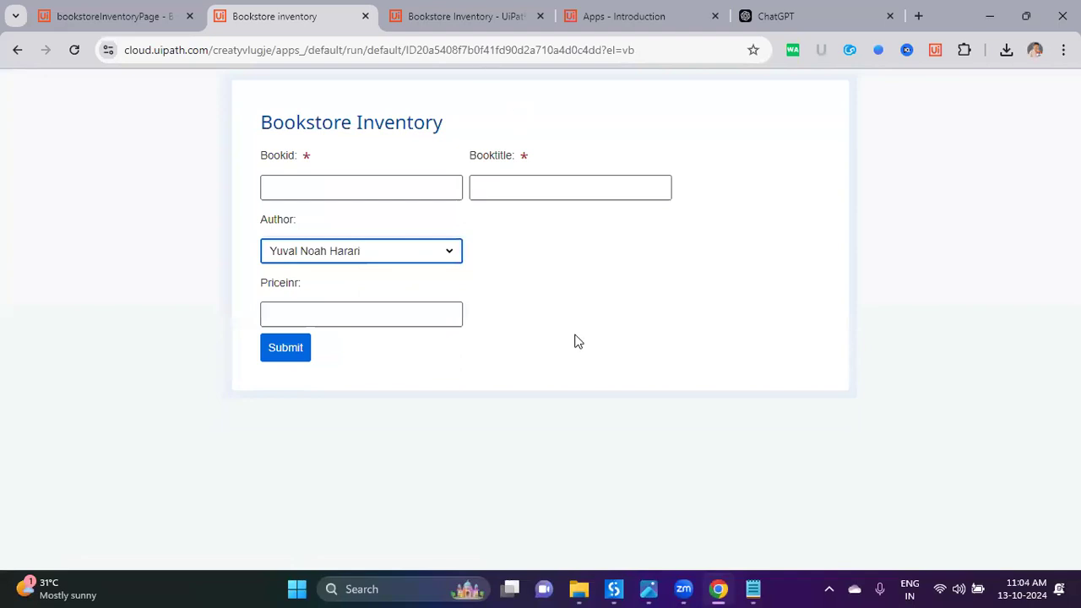
Step: Recheck the checkbox visibility with Paulo Coelho, James Clear and Yuval Noah Harari, ending on Paulo Coelho, then return to the editor
{"action": "left_click", "coordinate": [401, 252]}
{"action": "left_click", "coordinate": [392, 286]}
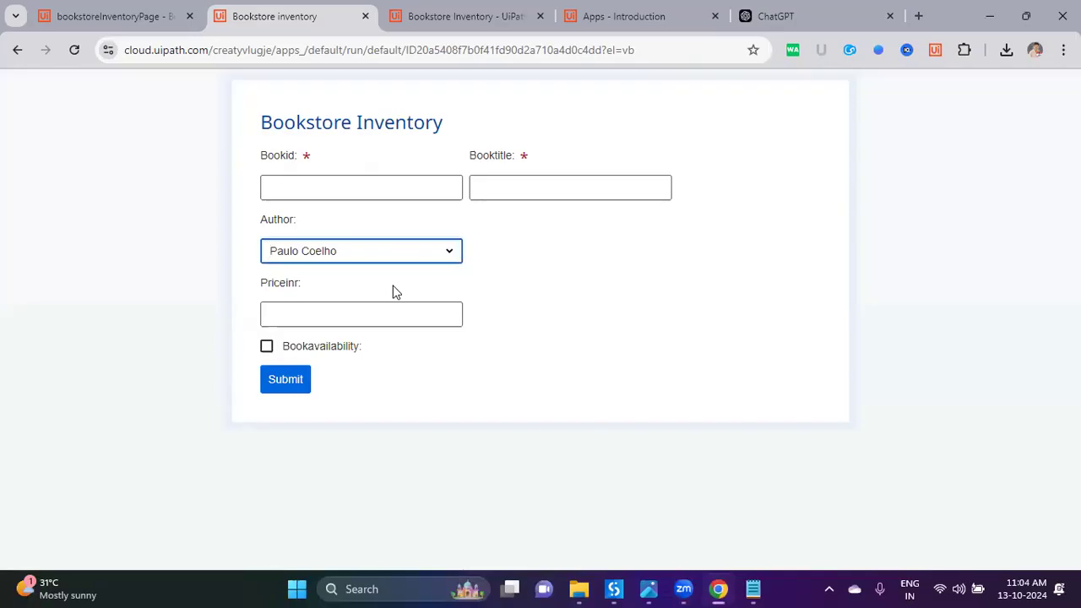
{"action": "left_click", "coordinate": [398, 250]}
{"action": "left_click", "coordinate": [390, 339]}
{"action": "left_click", "coordinate": [409, 259]}
{"action": "left_click", "coordinate": [398, 309]}
{"action": "left_click", "coordinate": [428, 258]}
{"action": "left_click", "coordinate": [398, 309]}
{"action": "left_click", "coordinate": [404, 254]}
{"action": "left_click", "coordinate": [401, 284]}
{"action": "left_click", "coordinate": [494, 374]}
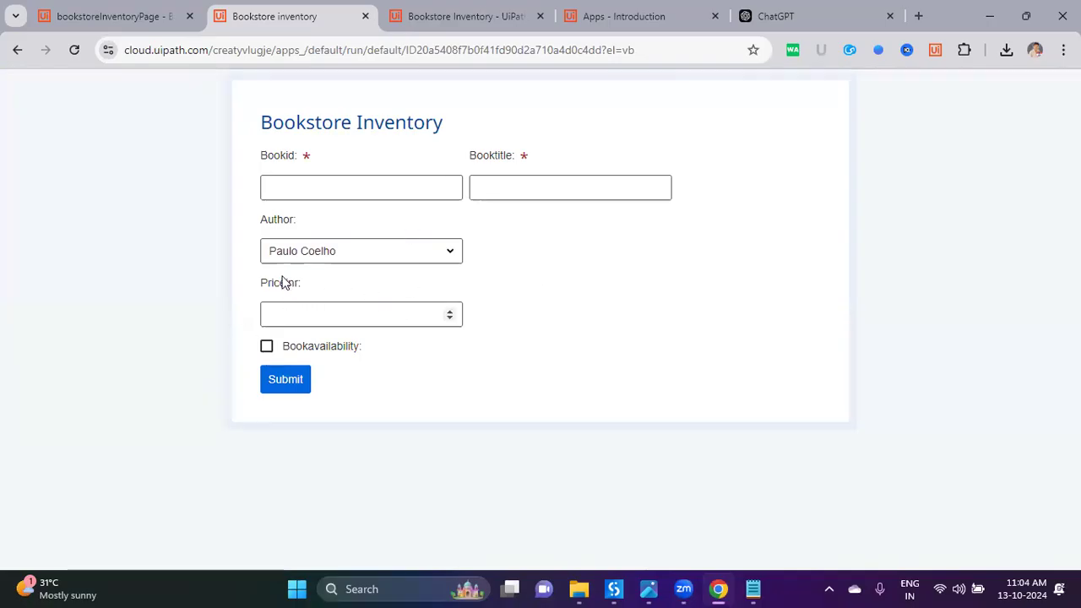
{"action": "left_click", "coordinate": [122, 20]}
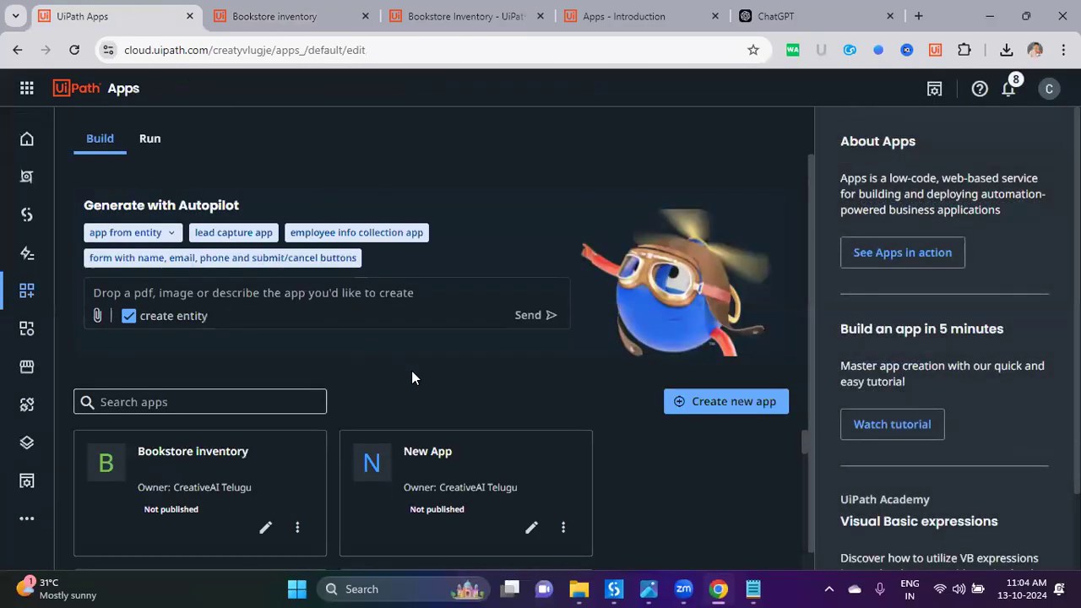
Step: Browse the sample files in the AutoPilot For Developers > Apps folder, then close Explorer
{"action": "mouse_move", "coordinate": [579, 589]}
{"action": "key", "text": "super+d"}
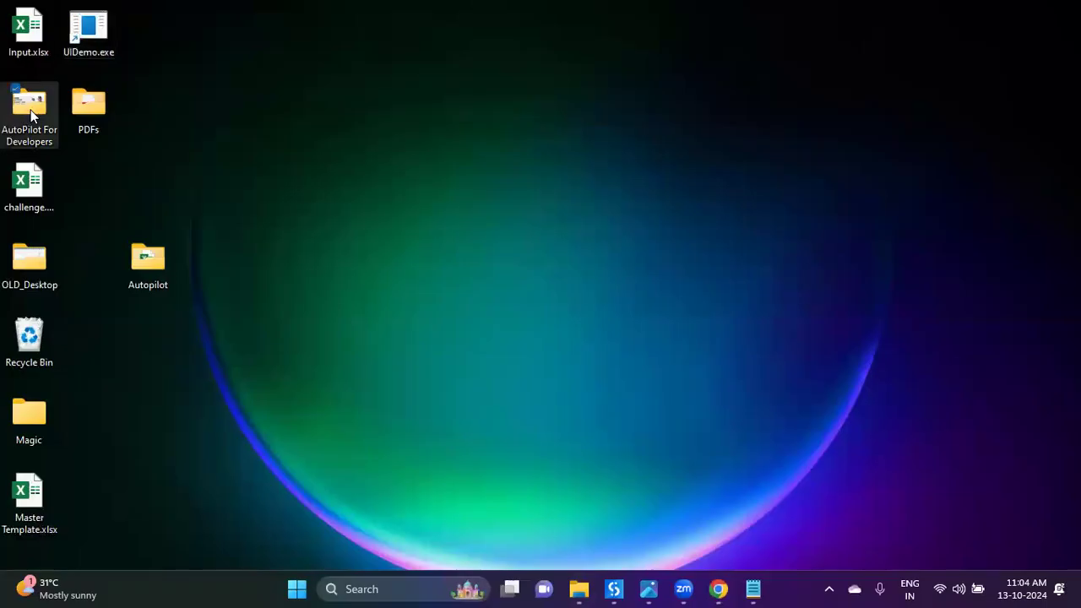
{"action": "double_click", "coordinate": [30, 110]}
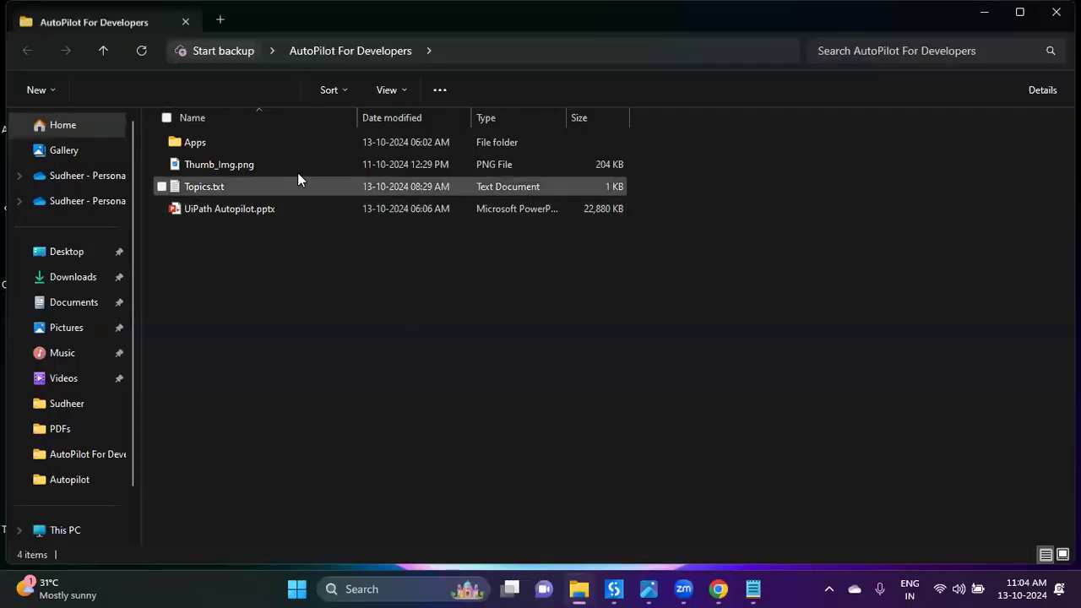
{"action": "double_click", "coordinate": [286, 142]}
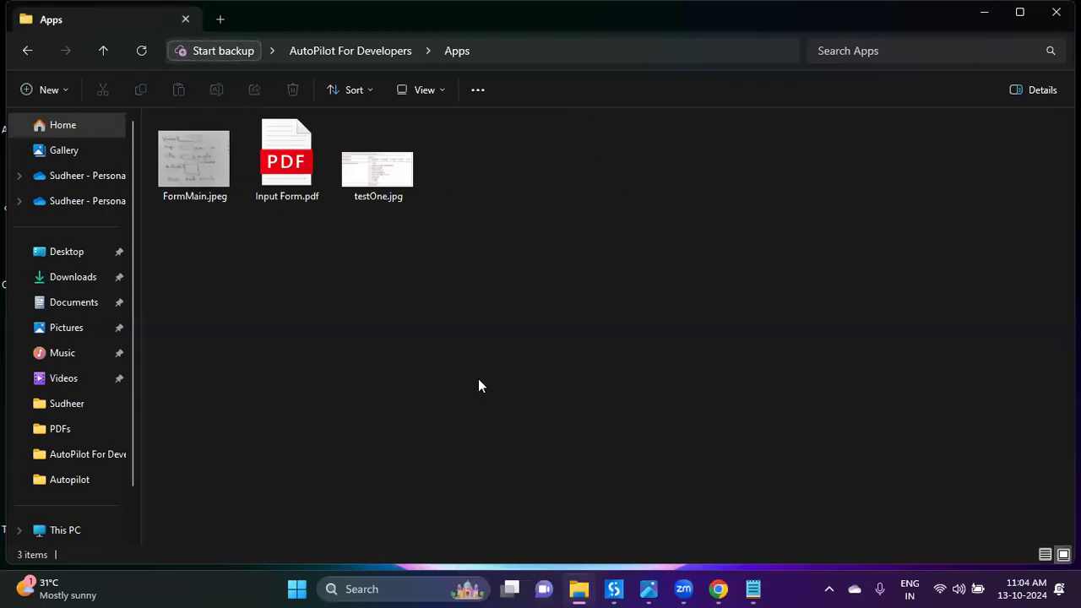
{"action": "key", "text": "alt+F4"}
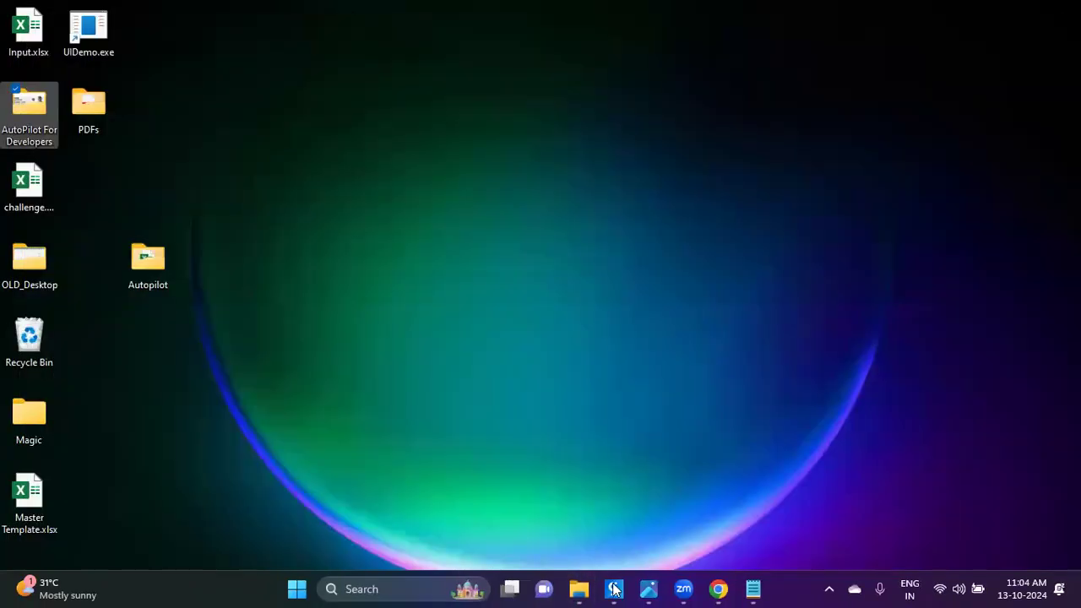
Step: Load botsdna.com in the browser and go to its Server Creation page
{"action": "left_click", "coordinate": [718, 589]}
{"action": "left_click", "coordinate": [253, 21]}
{"action": "left_click", "coordinate": [267, 49]}
{"action": "type", "text": "bo"}
{"action": "key", "text": "Return"}
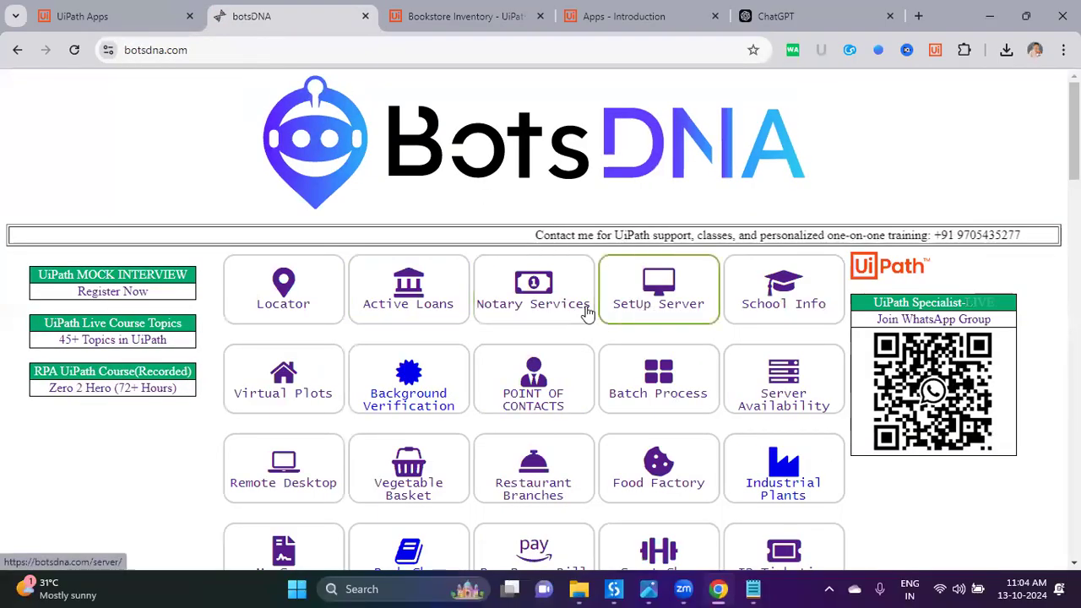
{"action": "left_click", "coordinate": [658, 292]}
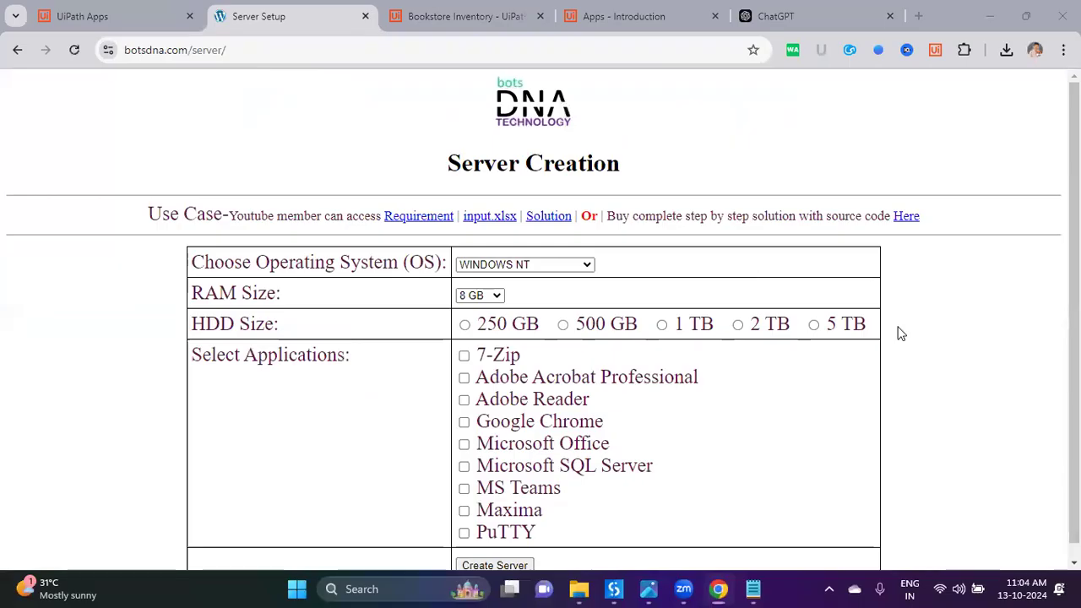
Step: Launch Snipping Tool and capture a snip of the Server Creation form table
{"action": "scroll", "coordinate": [901, 334], "scroll_direction": "down", "scroll_amount": 1}
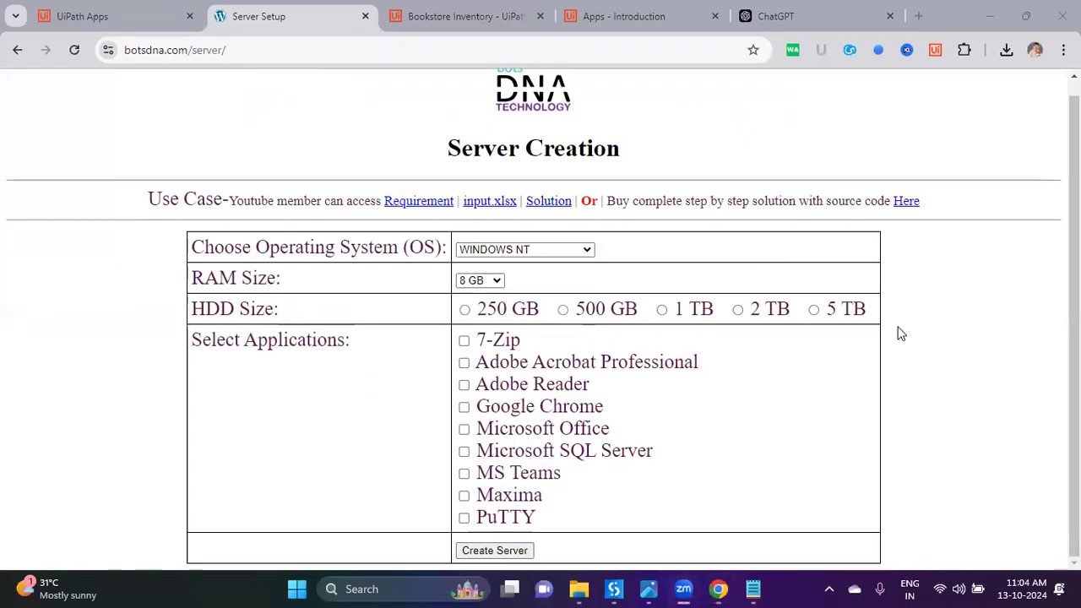
{"action": "key", "text": "super"}
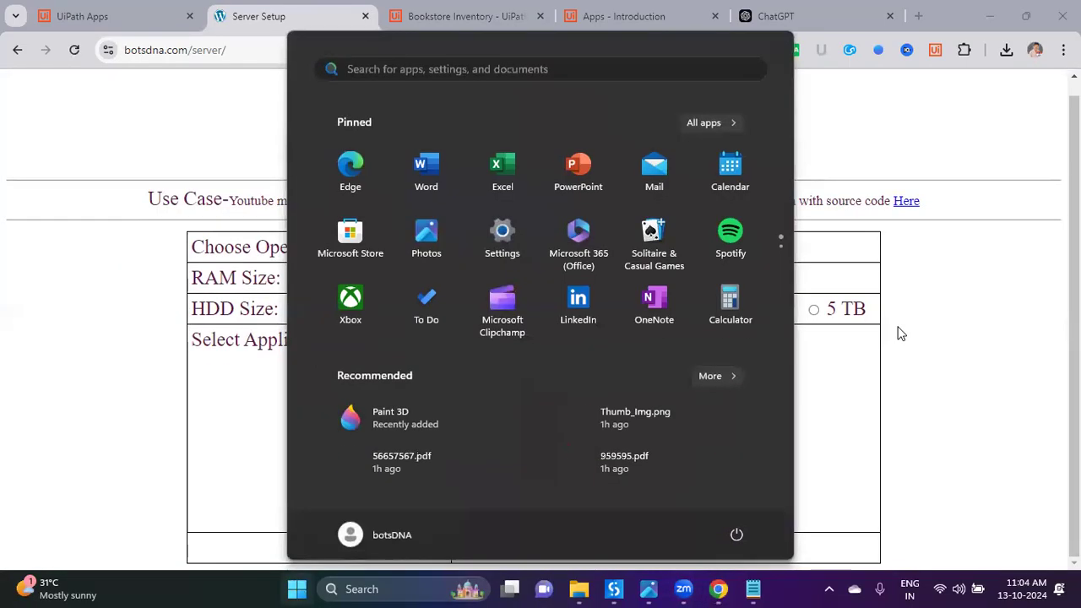
{"action": "type", "text": "sni"}
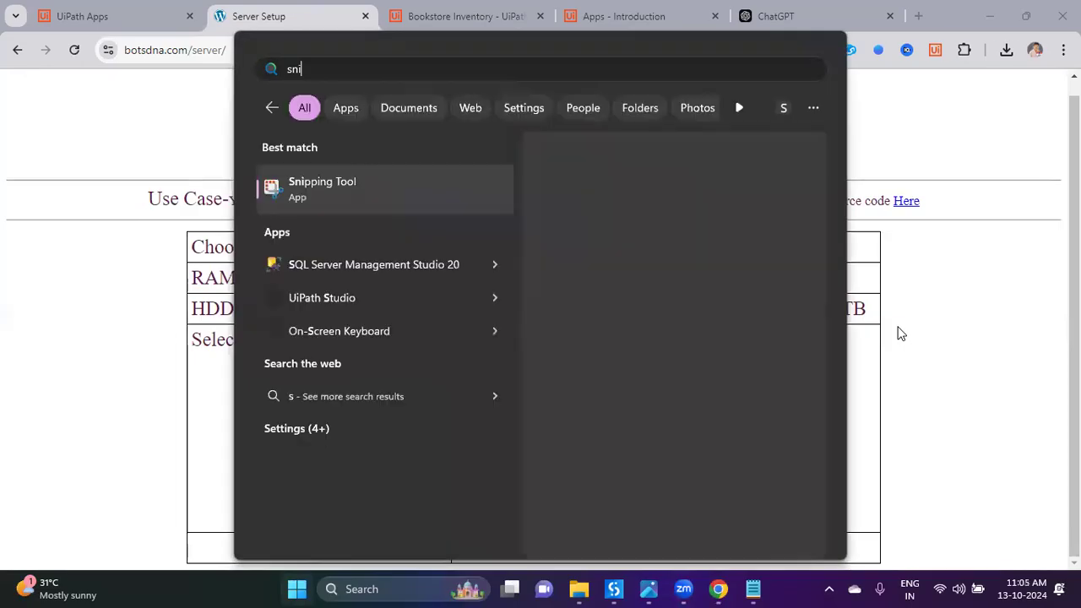
{"action": "key", "text": "Return"}
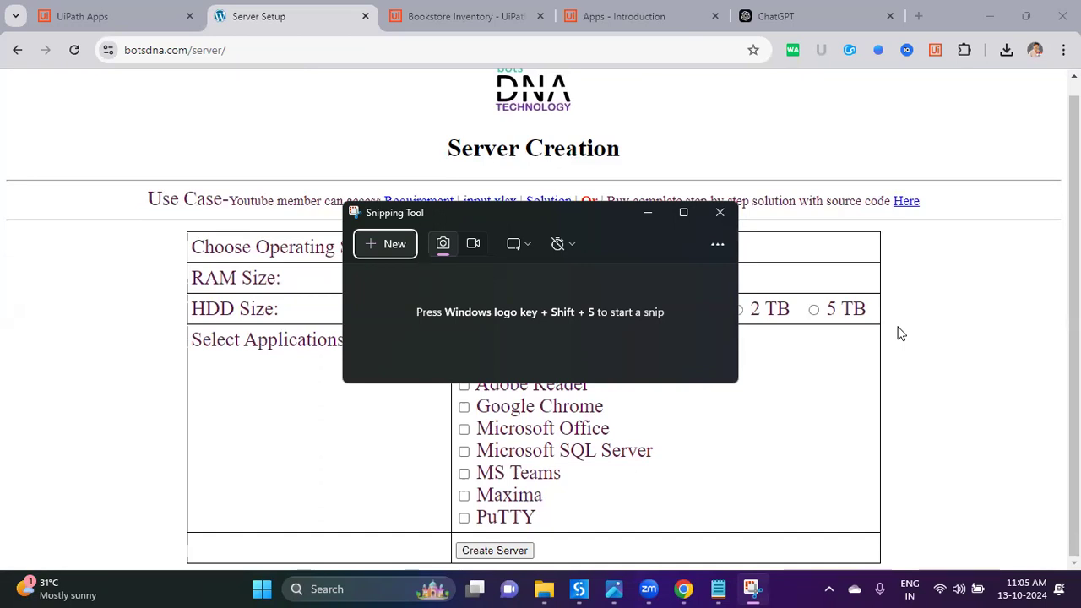
{"action": "left_click", "coordinate": [411, 254]}
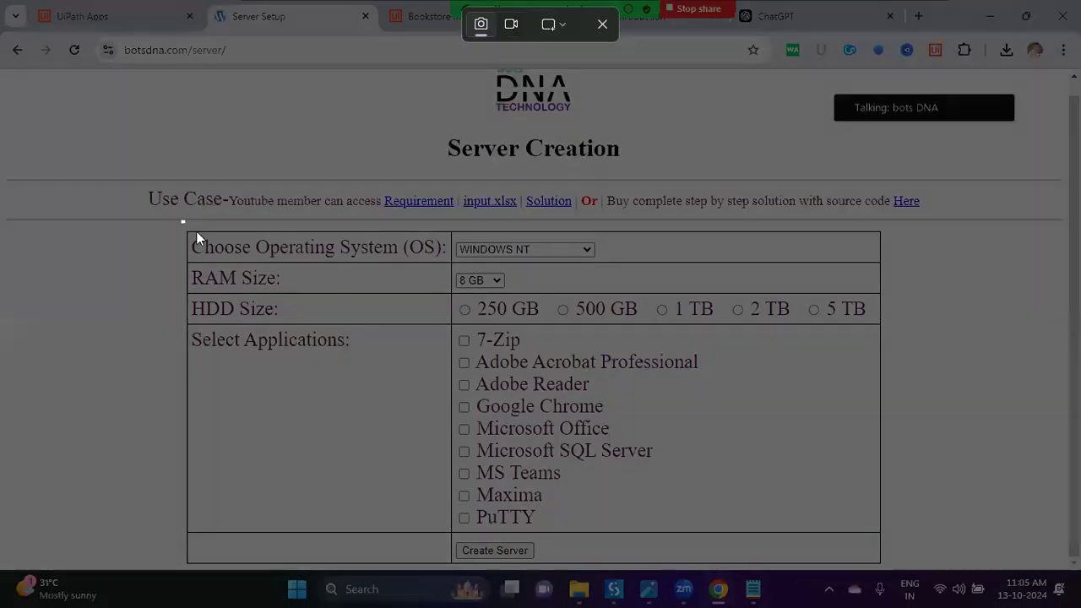
{"action": "left_click_drag", "start_coordinate": [196, 238], "coordinate": [889, 574]}
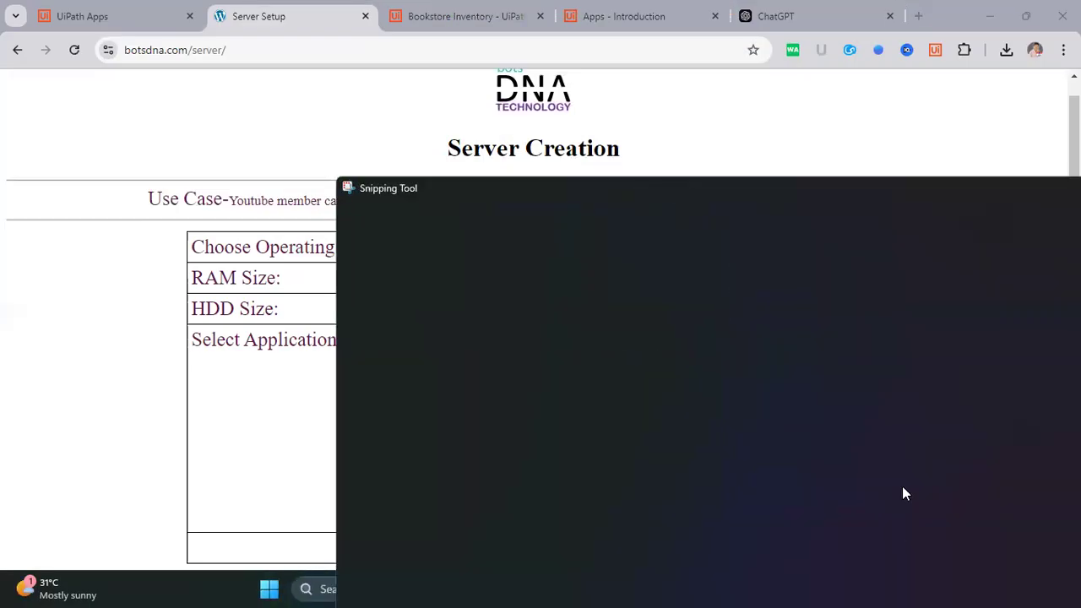
Step: Save the snip to the Desktop as Server Creation
{"action": "double_click", "coordinate": [857, 186]}
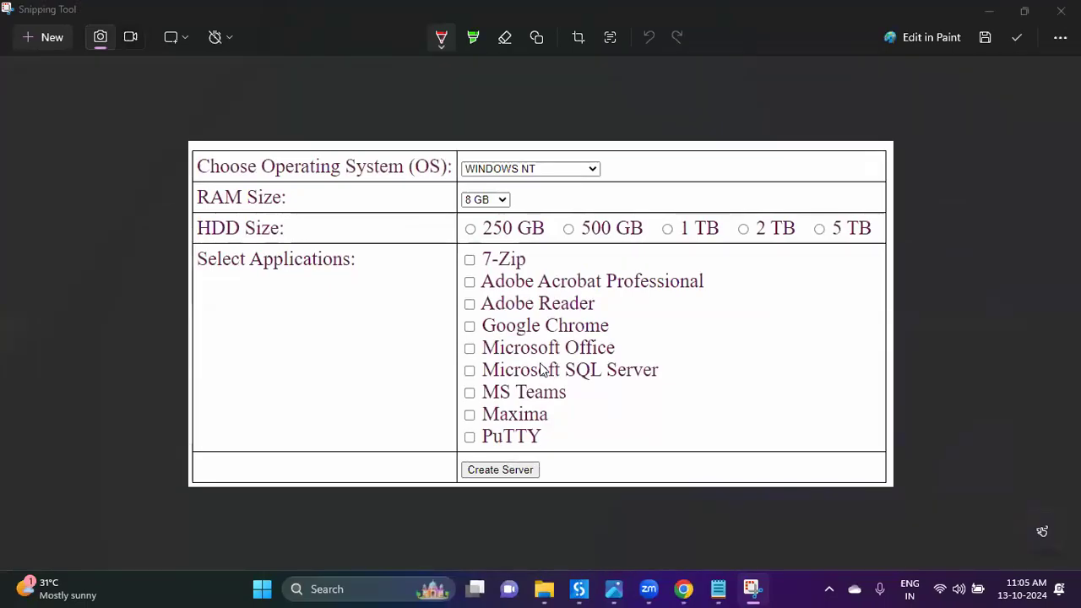
{"action": "key", "text": "ctrl+s"}
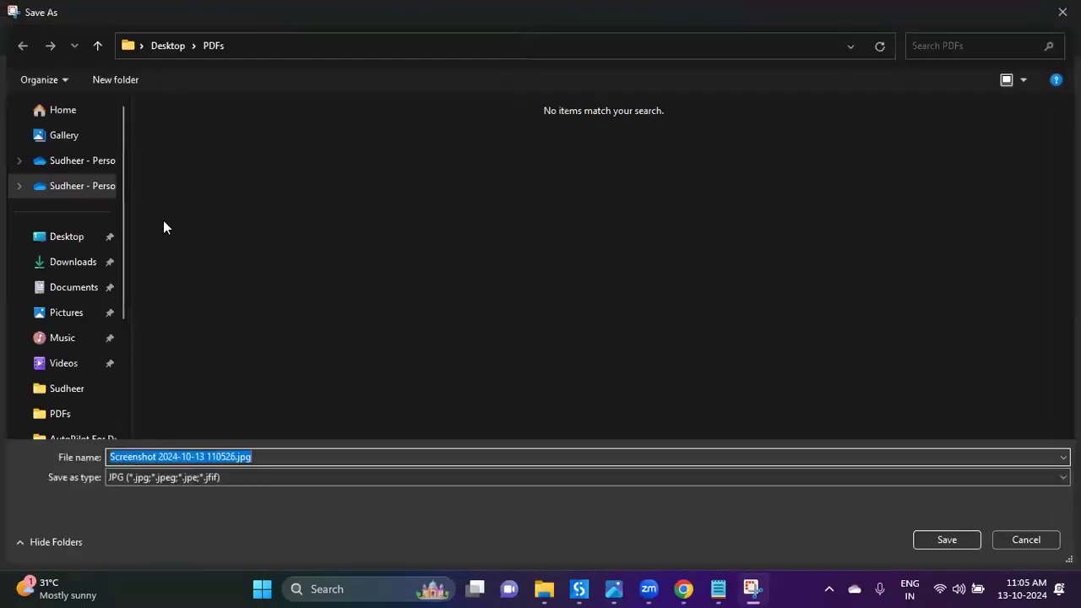
{"action": "left_click", "coordinate": [66, 239]}
{"action": "left_click", "coordinate": [274, 484]}
{"action": "key", "text": "ctrl+a"}
{"action": "type", "text": "Server Creation"}
{"action": "key", "text": "Return"}
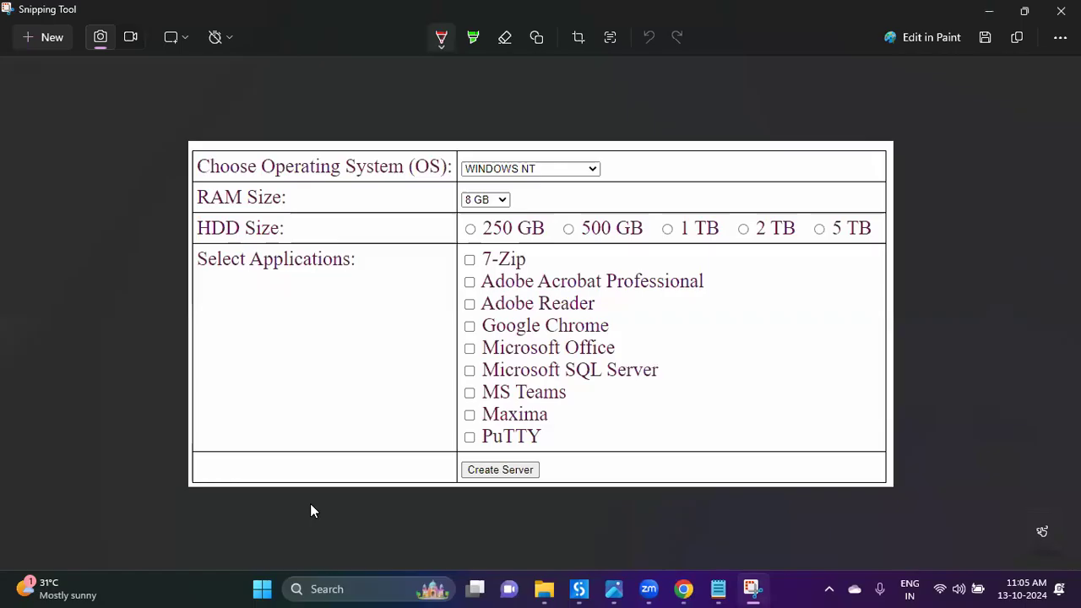
Step: Close Snipping Tool and open Server Creation.jpg from the desktop to verify the capture
{"action": "left_click", "coordinate": [1062, 11]}
{"action": "left_click", "coordinate": [718, 589]}
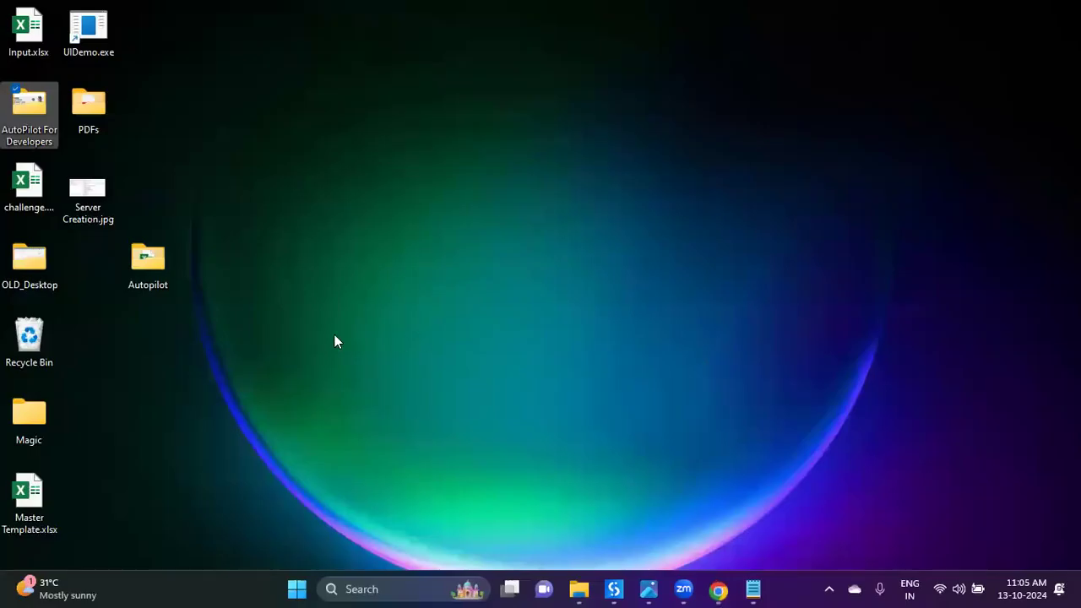
{"action": "double_click", "coordinate": [98, 188]}
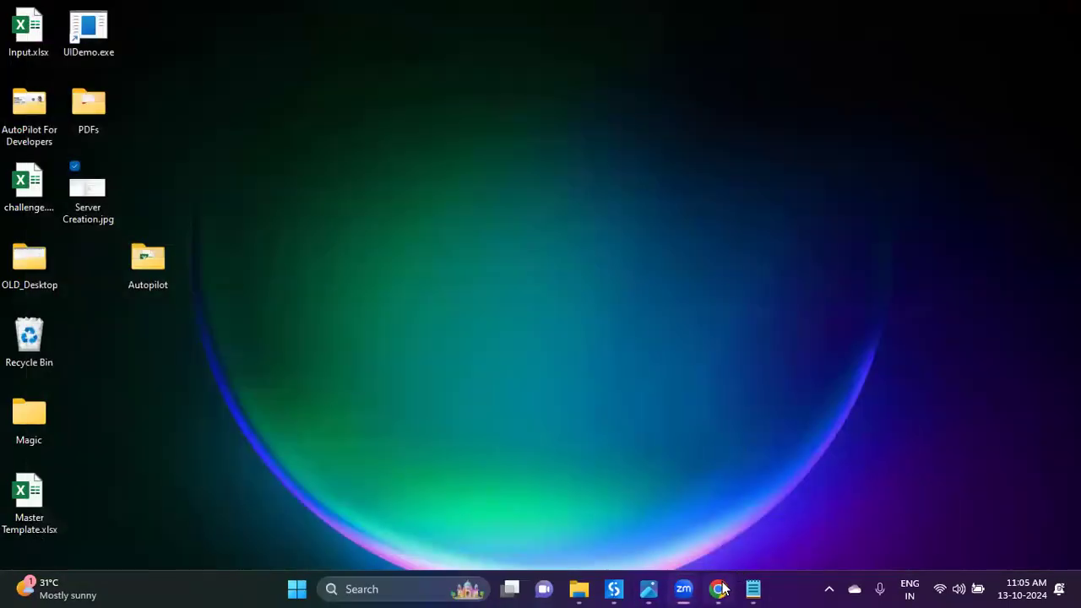
{"action": "left_click", "coordinate": [719, 588]}
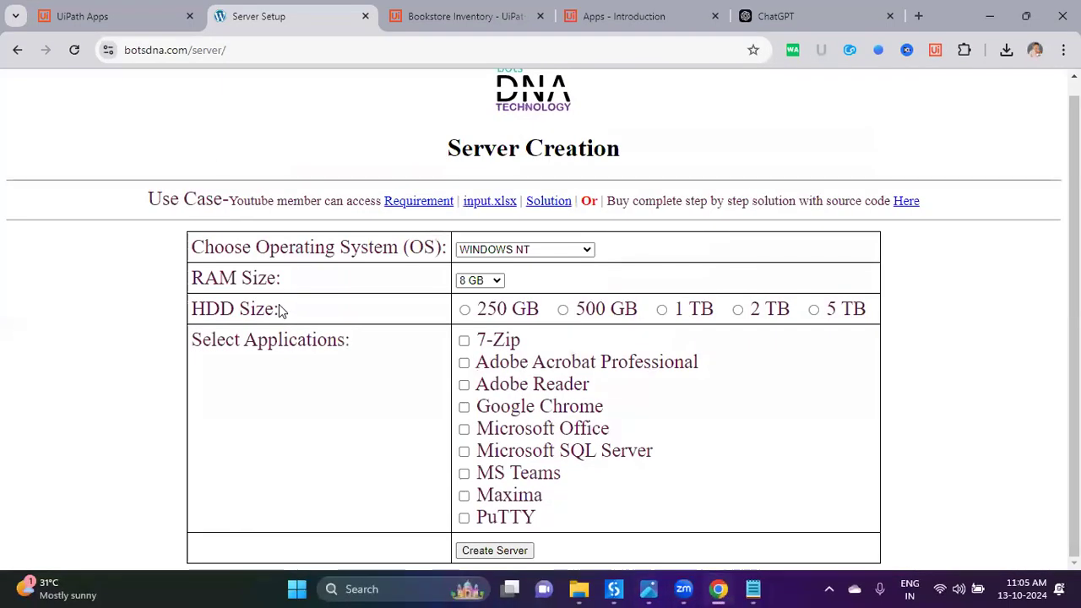
Step: Attach Desktop\Server Creation.jpg to the Autopilot prompt on the UiPath Apps home page
{"action": "left_click", "coordinate": [365, 16]}
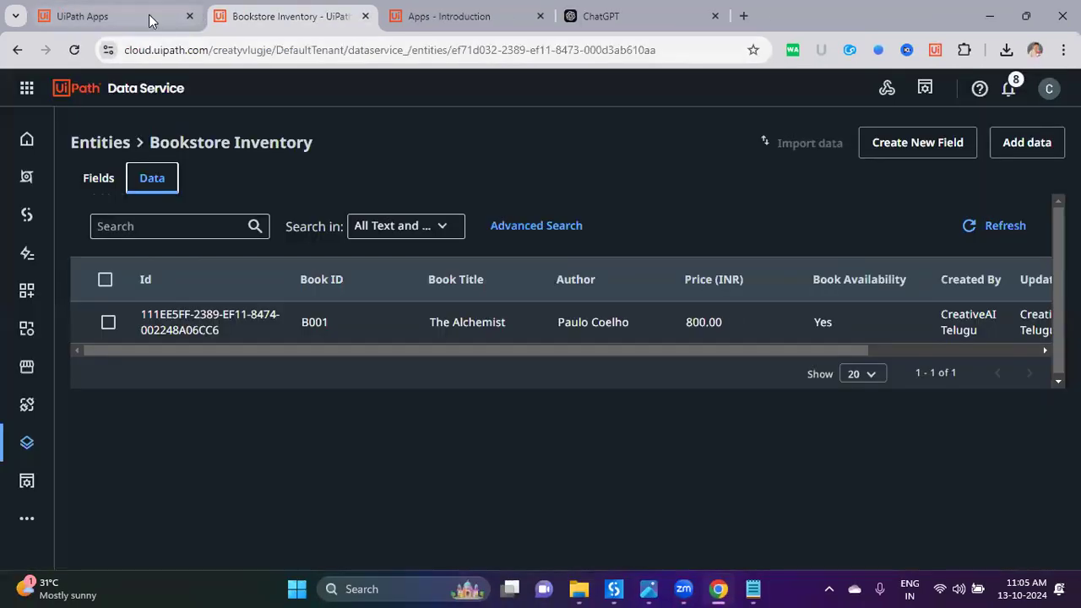
{"action": "left_click", "coordinate": [150, 17]}
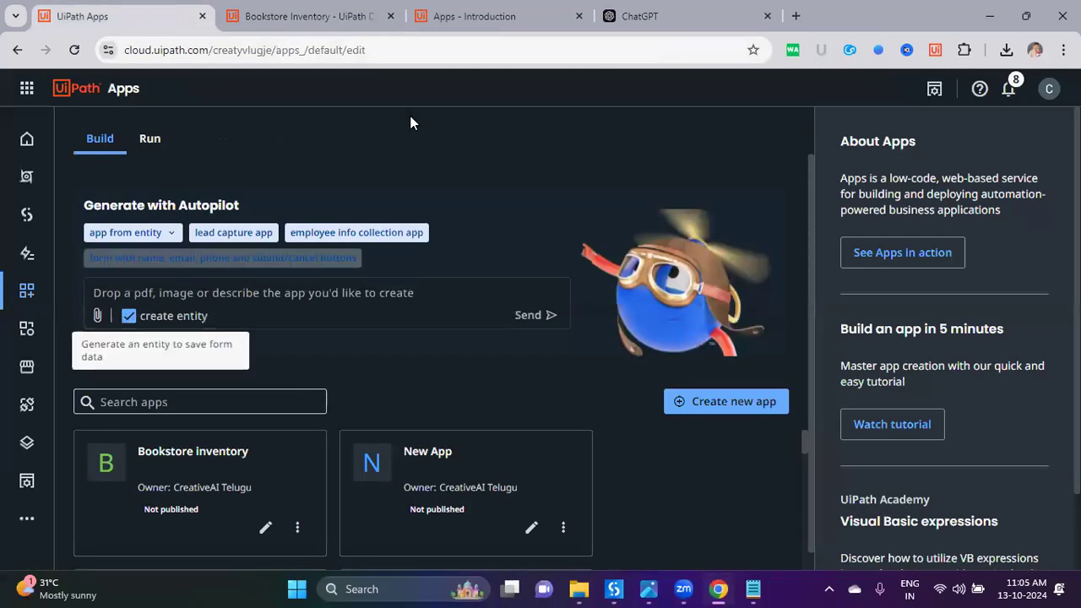
{"action": "left_click", "coordinate": [100, 316]}
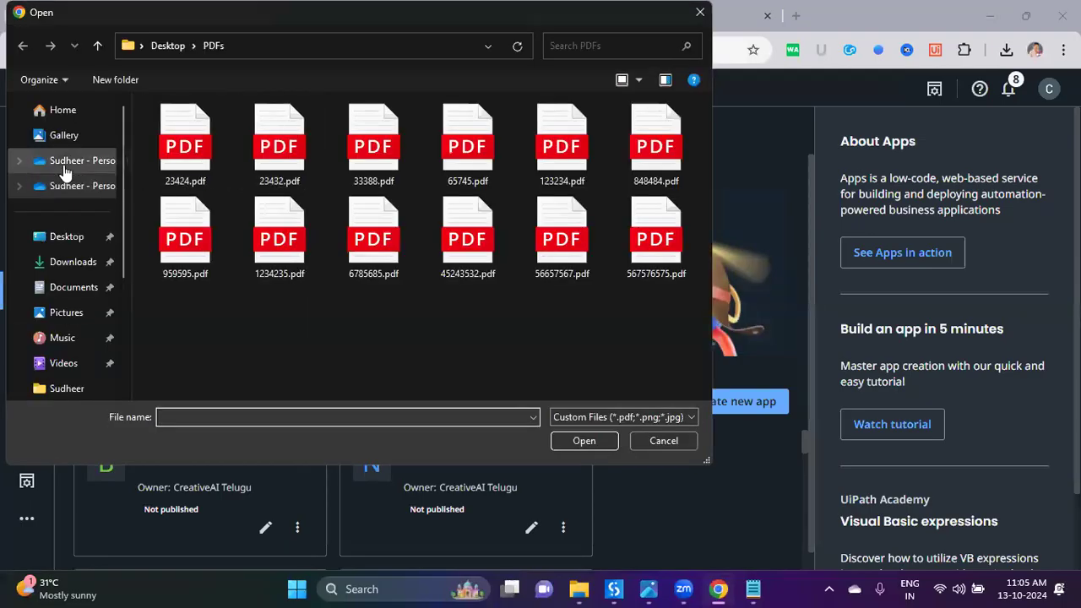
{"action": "left_click", "coordinate": [67, 236]}
{"action": "double_click", "coordinate": [672, 170]}
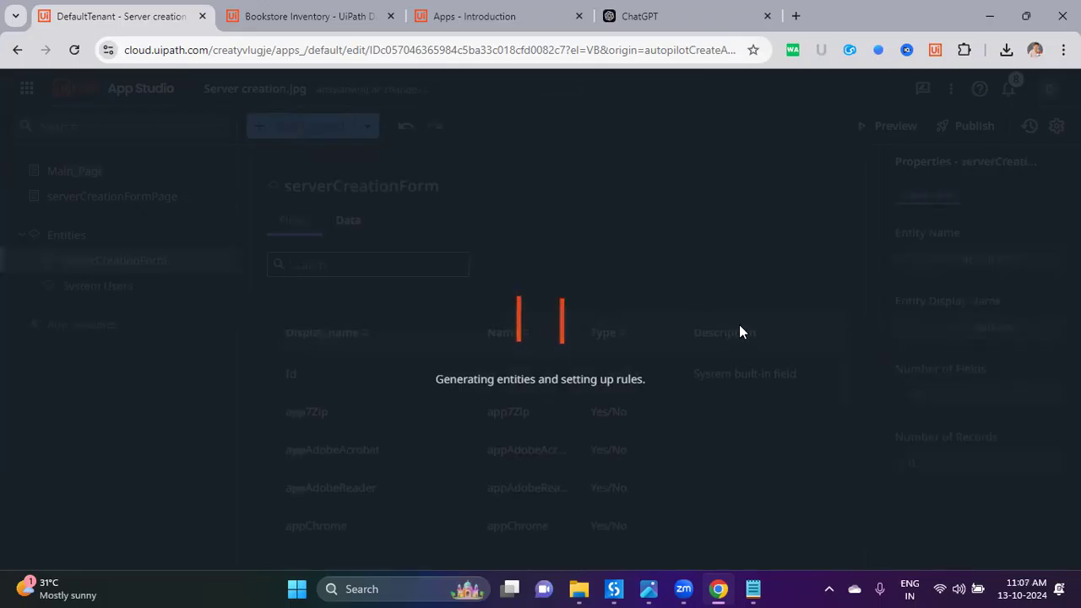
Step: Preview the generated Server creation.jpg app, then switch to the Apps documentation page
{"action": "left_click", "coordinate": [754, 589]}
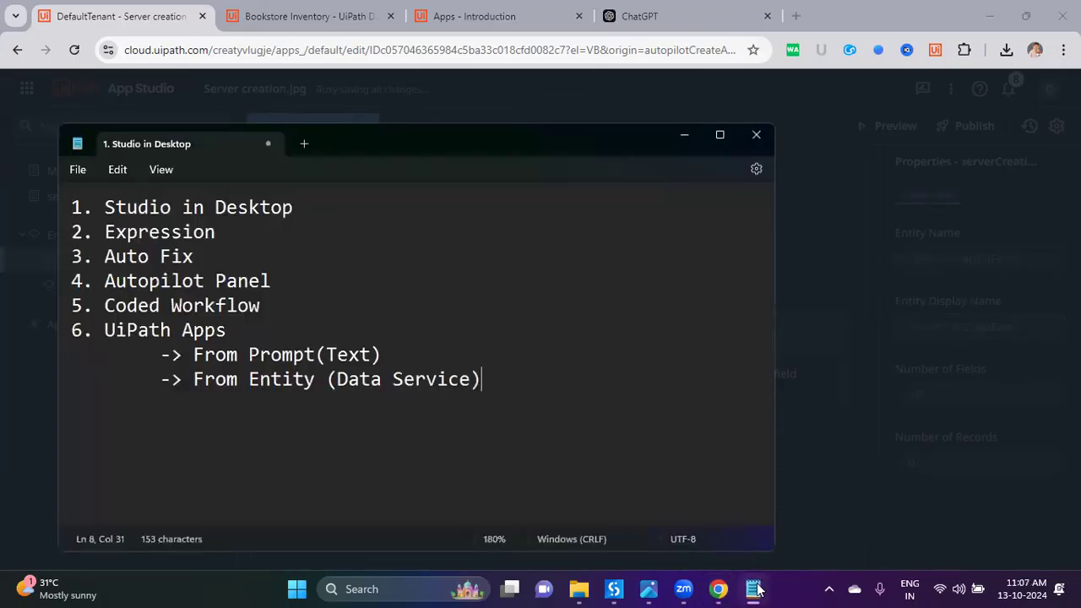
{"action": "left_click", "coordinate": [755, 589]}
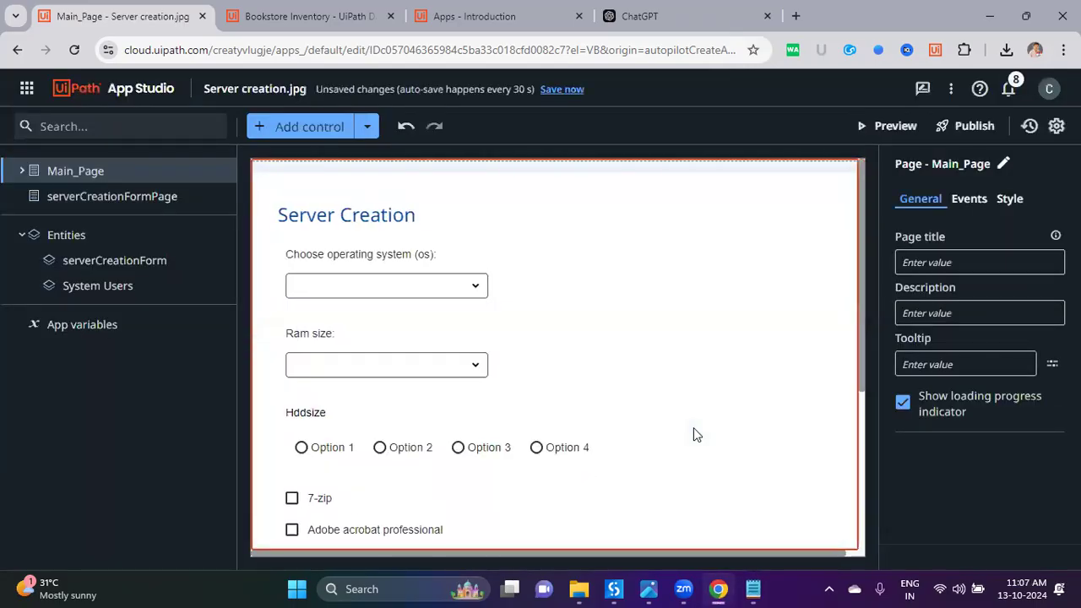
{"action": "left_click", "coordinate": [875, 126]}
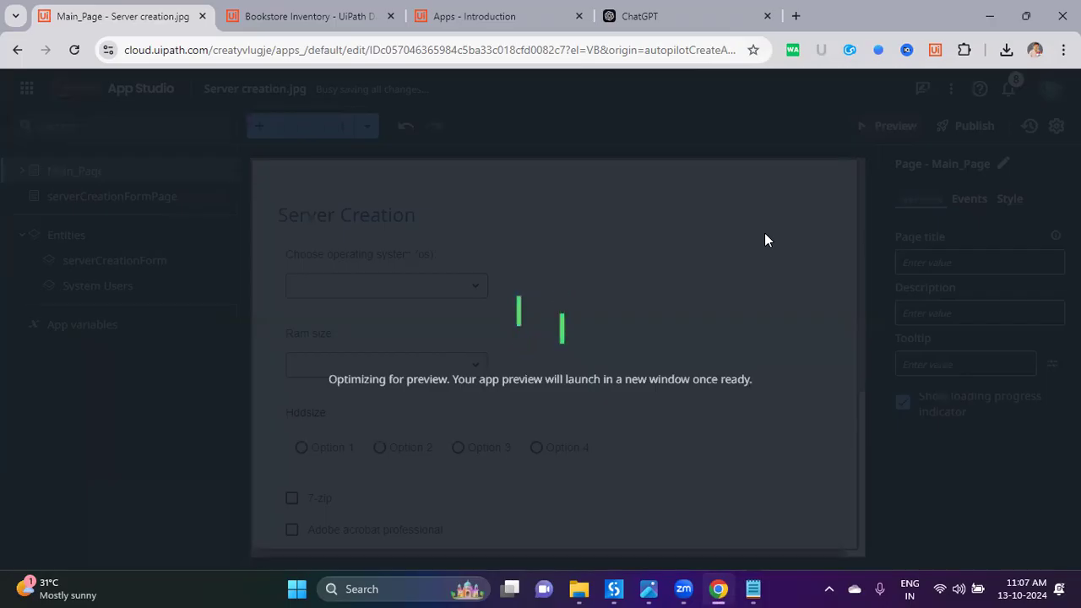
{"action": "left_click", "coordinate": [435, 16]}
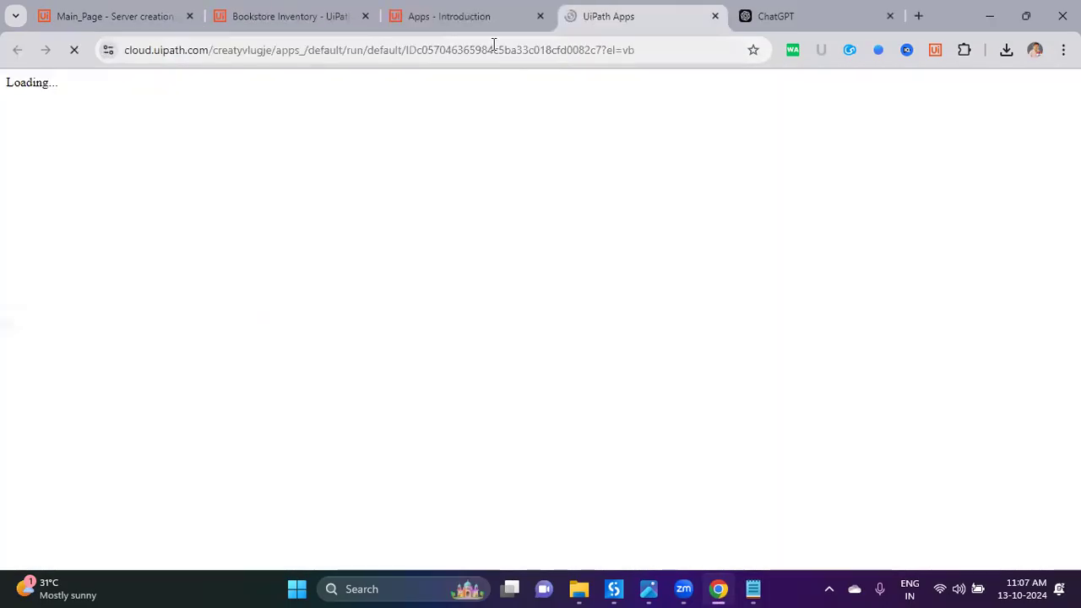
{"action": "left_click", "coordinate": [372, 25]}
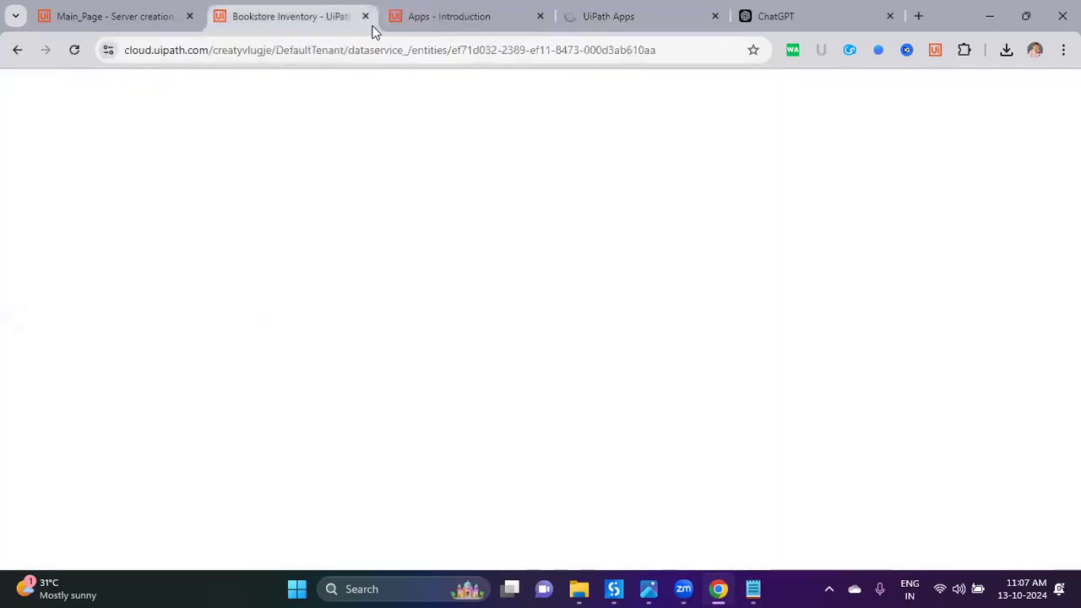
{"action": "left_click", "coordinate": [105, 177]}
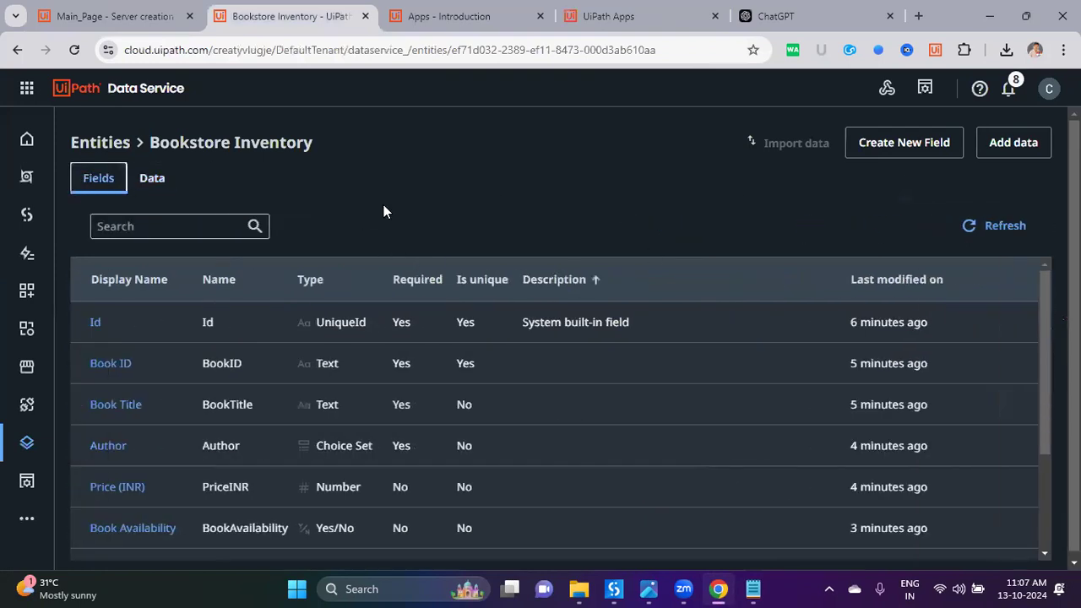
{"action": "left_click", "coordinate": [99, 142]}
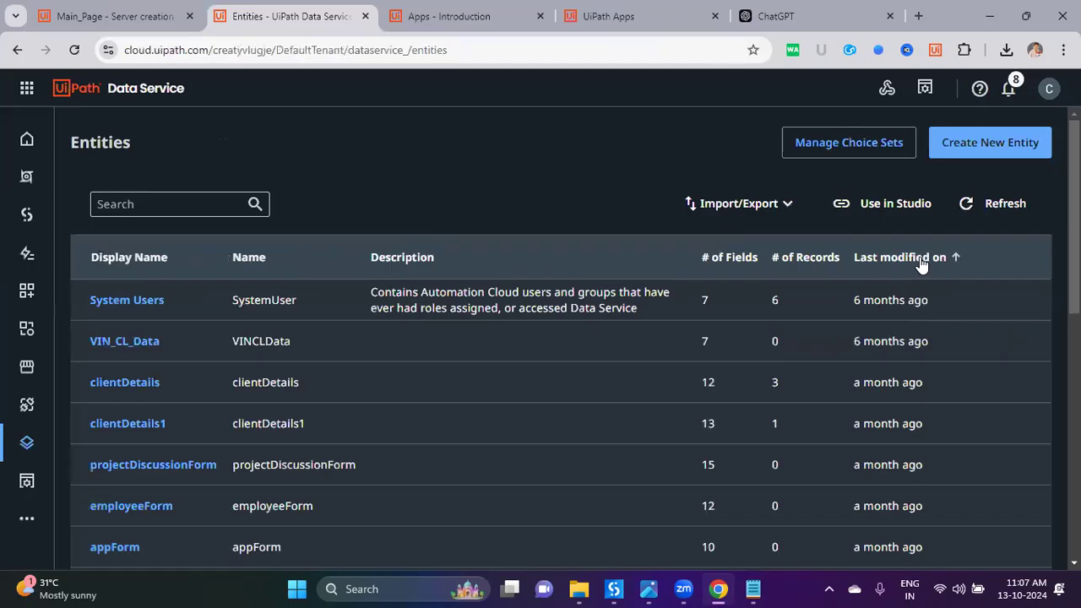
{"action": "left_click", "coordinate": [919, 258]}
{"action": "left_click_drag", "start_coordinate": [855, 301], "coordinate": [839, 291]}
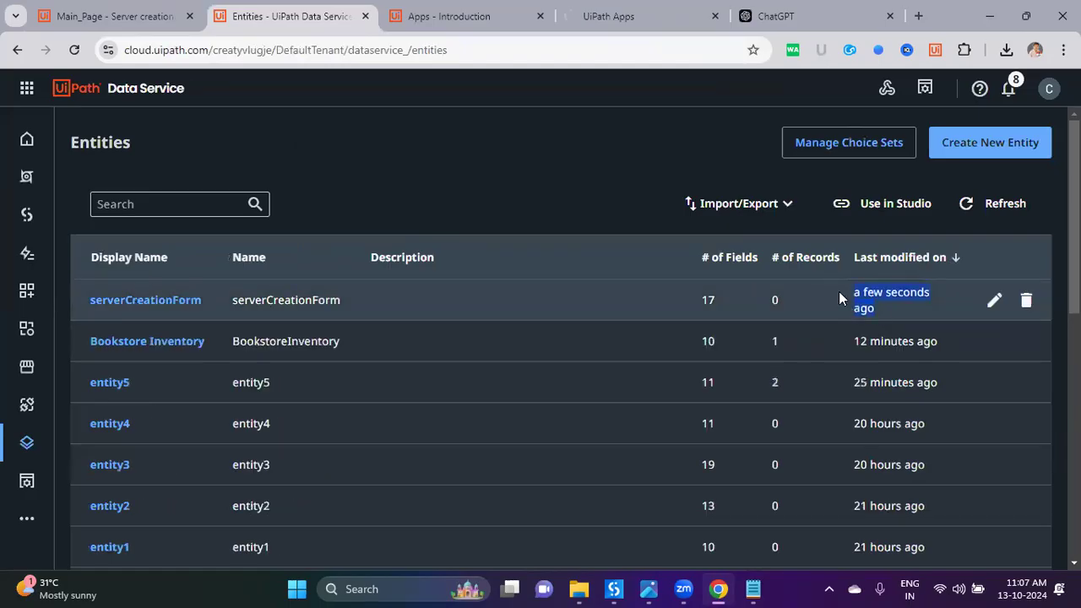
{"action": "left_click", "coordinate": [155, 300]}
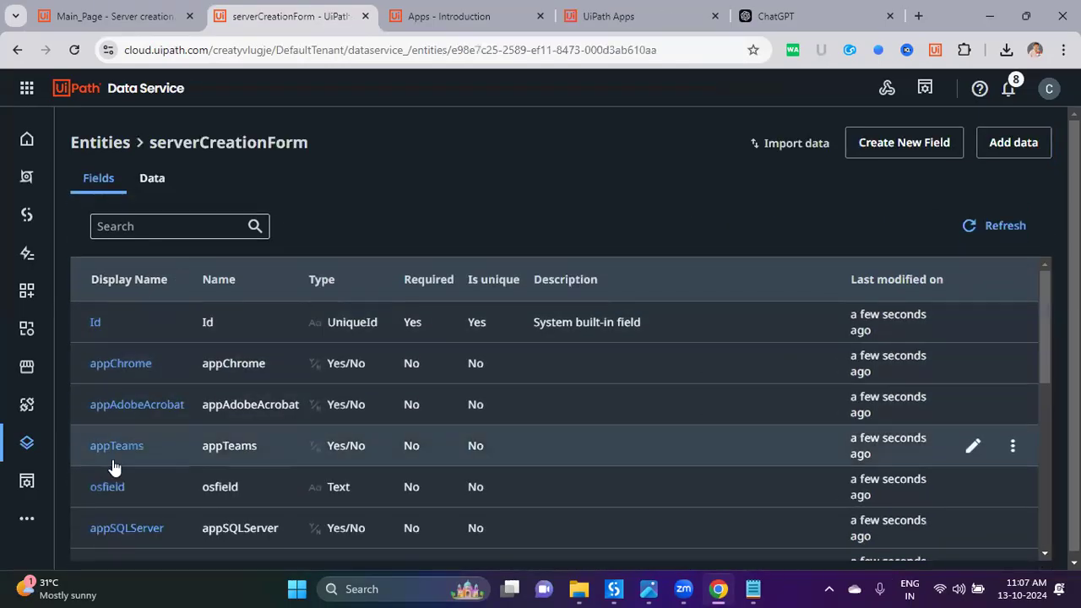
{"action": "left_click", "coordinate": [469, 24]}
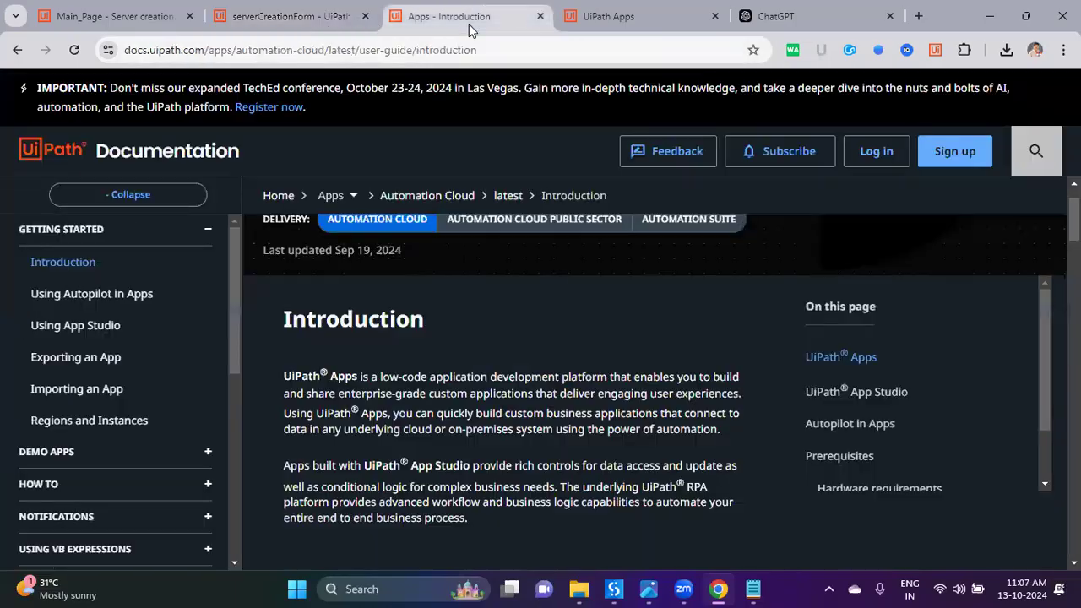
Step: Open the Server Creation.jpg reference image alongside the running Server Creation form preview
{"action": "left_click", "coordinate": [614, 20]}
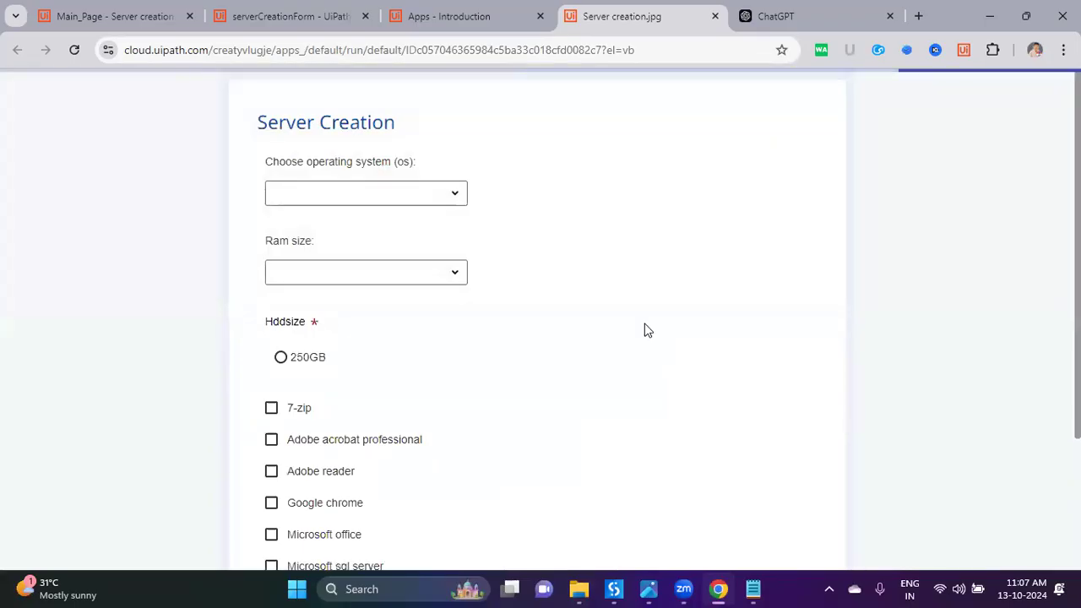
{"action": "left_click_drag", "start_coordinate": [263, 161], "coordinate": [420, 161]}
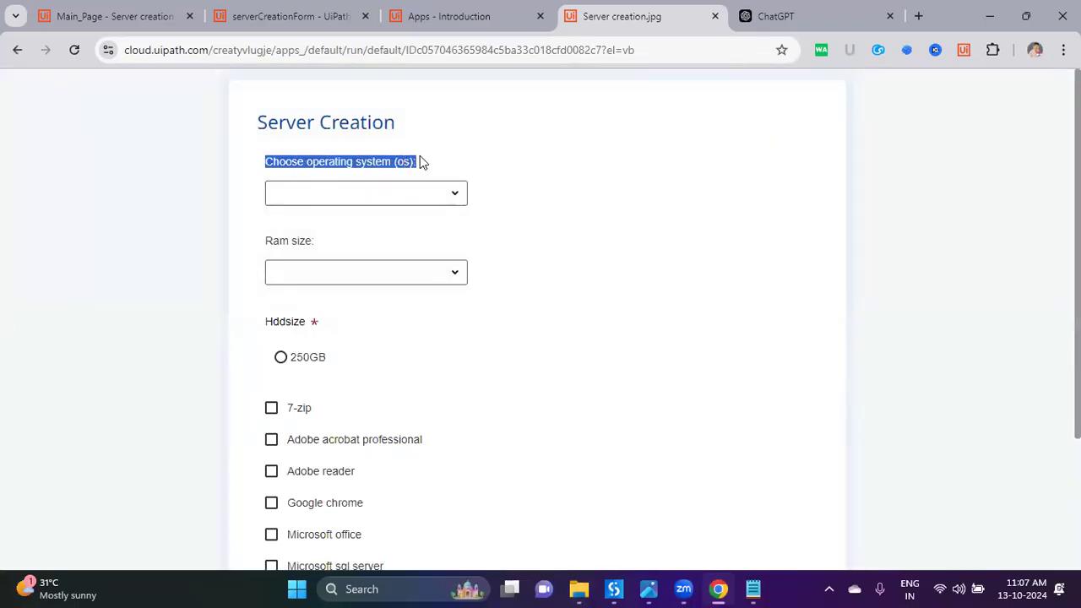
{"action": "left_click", "coordinate": [457, 196]}
{"action": "left_click", "coordinate": [536, 179]}
{"action": "key", "text": "super+d"}
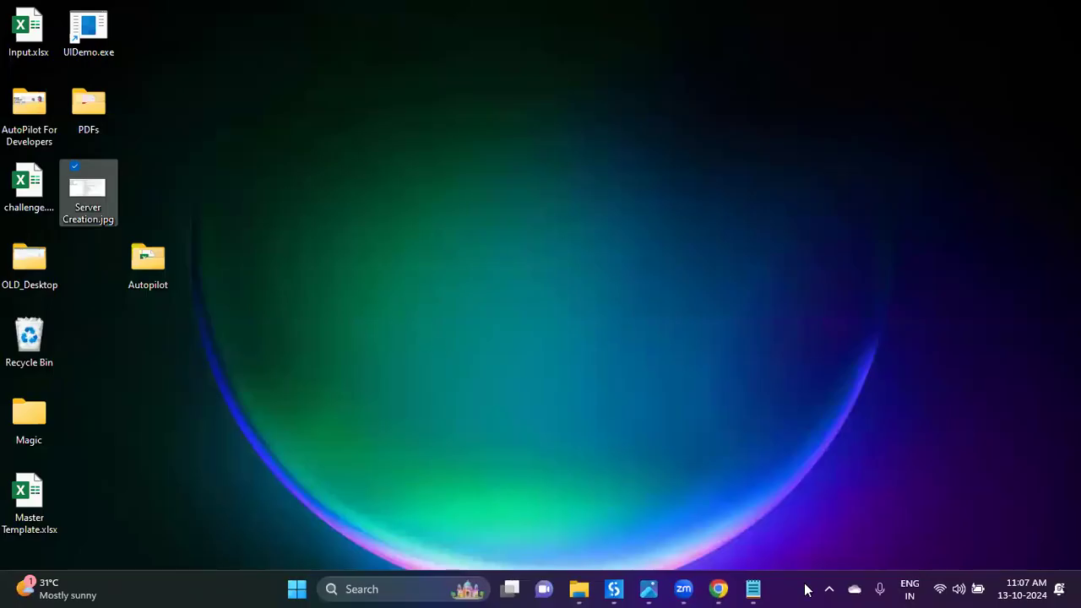
{"action": "left_click", "coordinate": [649, 588]}
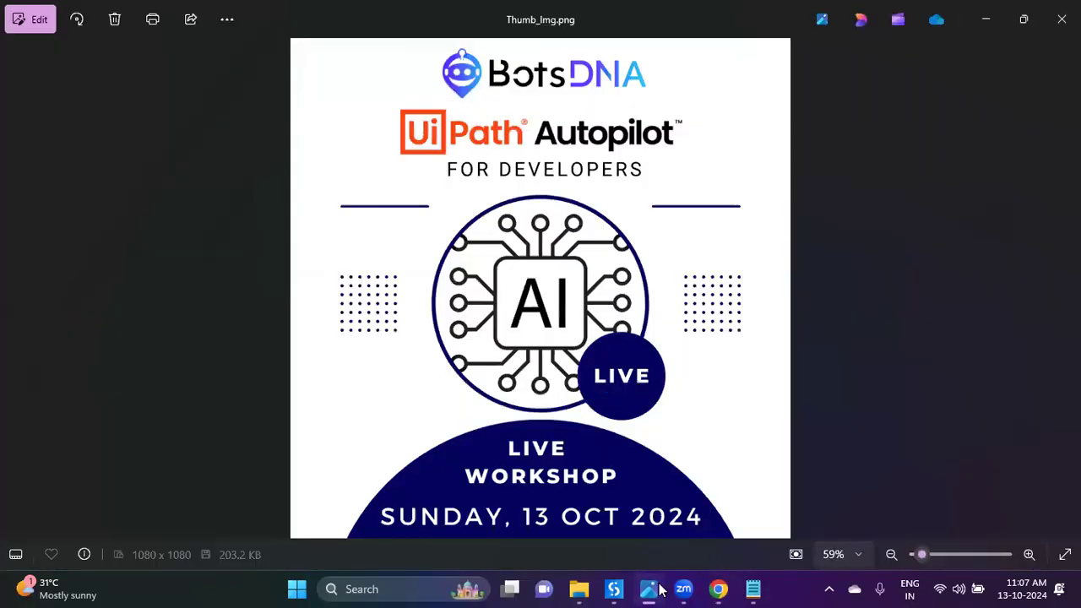
{"action": "left_click", "coordinate": [648, 589]}
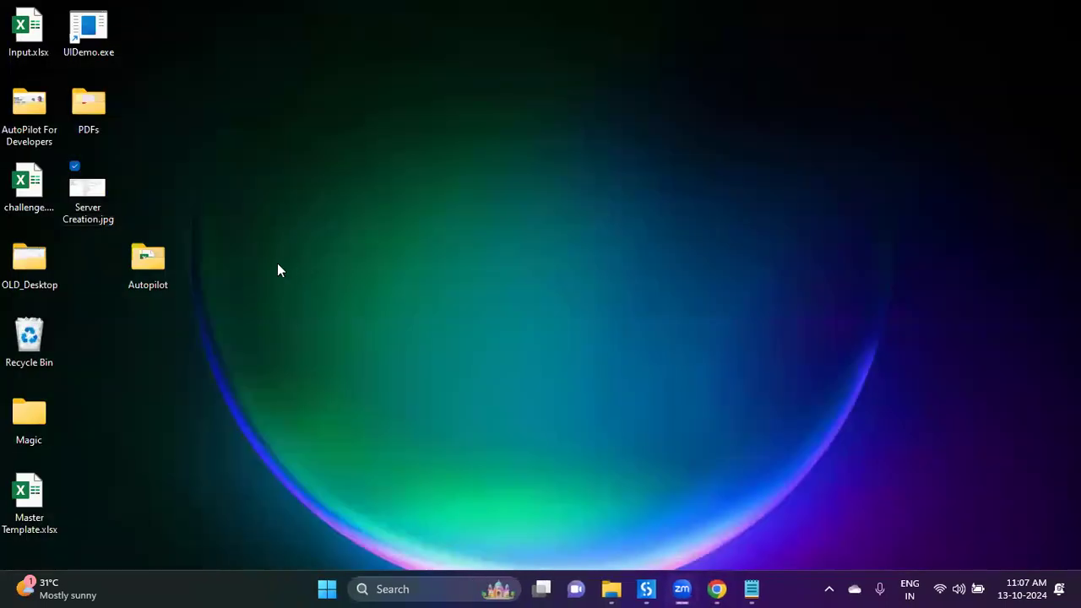
{"action": "right_click", "coordinate": [72, 209]}
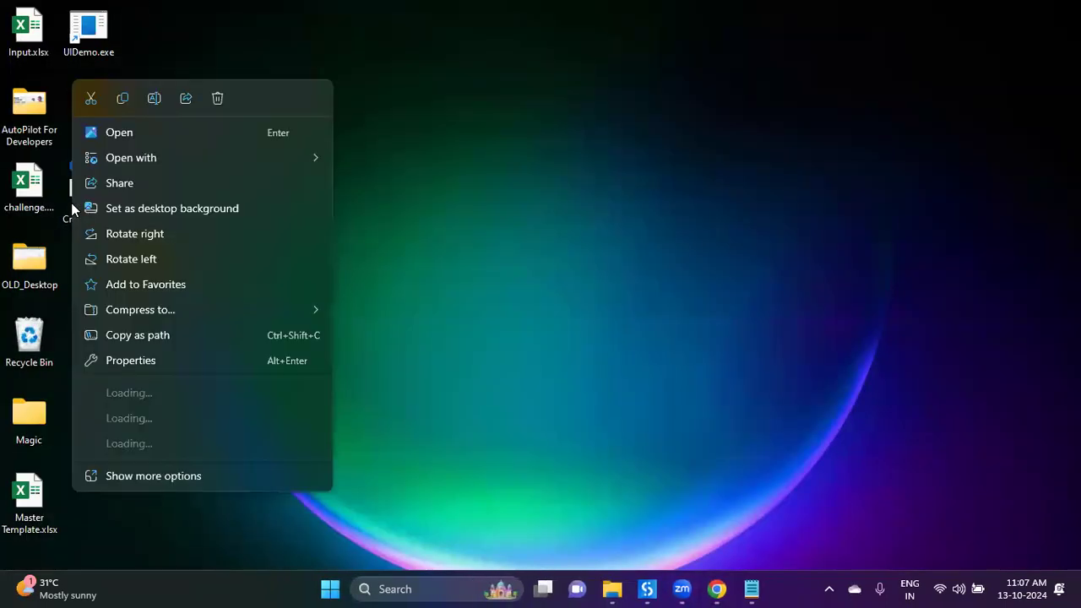
{"action": "left_click", "coordinate": [134, 137]}
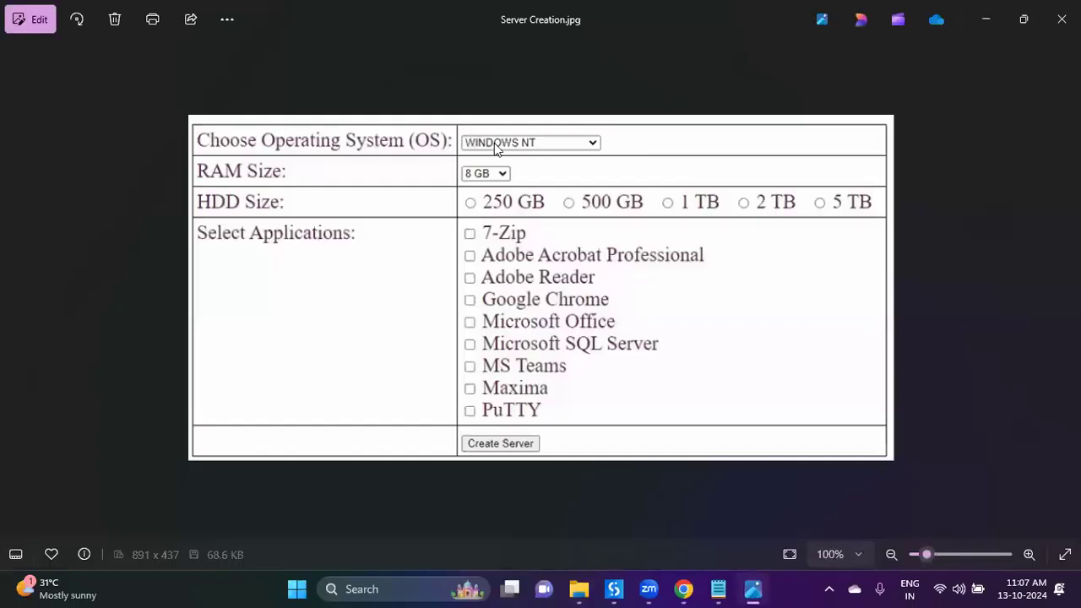
{"action": "left_click", "coordinate": [683, 589]}
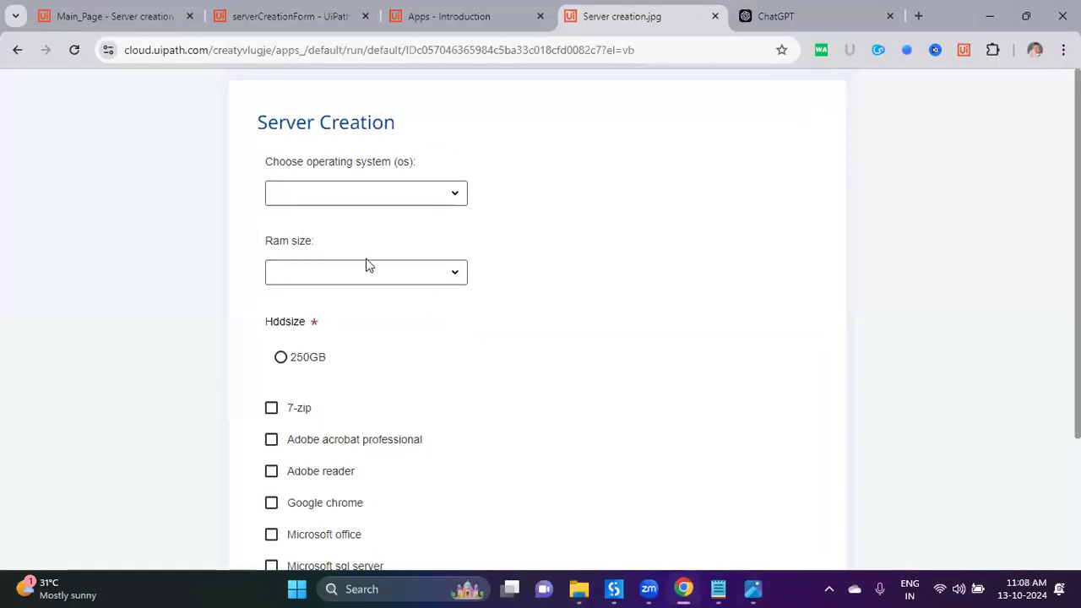
Step: Compare the form's operating system and RAM choices against the reference image
{"action": "left_click_drag", "start_coordinate": [265, 161], "coordinate": [430, 164]}
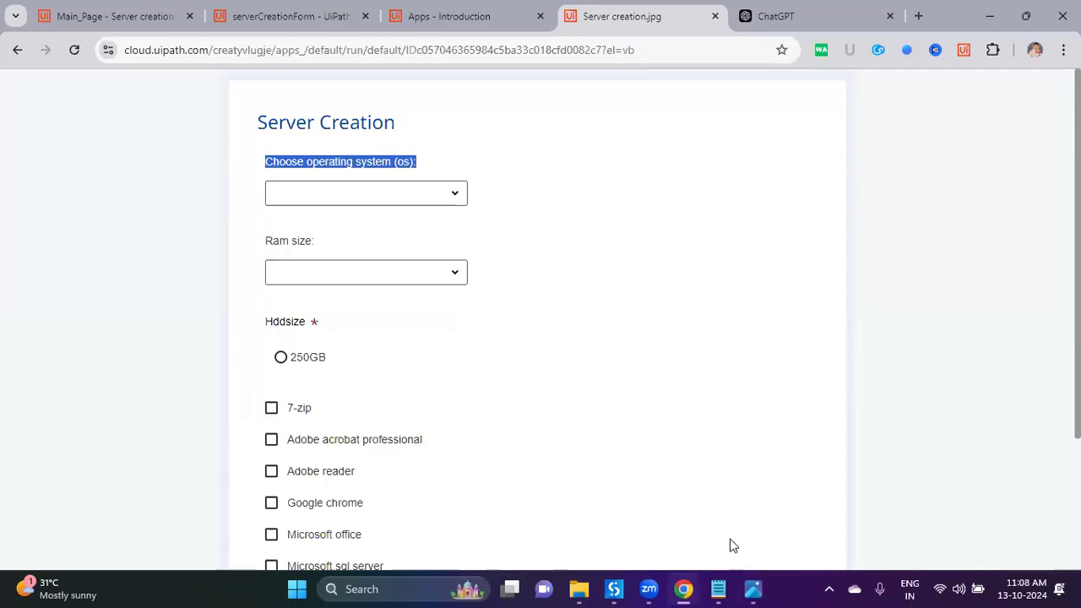
{"action": "left_click", "coordinate": [755, 589]}
{"action": "left_click", "coordinate": [754, 588]}
{"action": "left_click", "coordinate": [454, 193]}
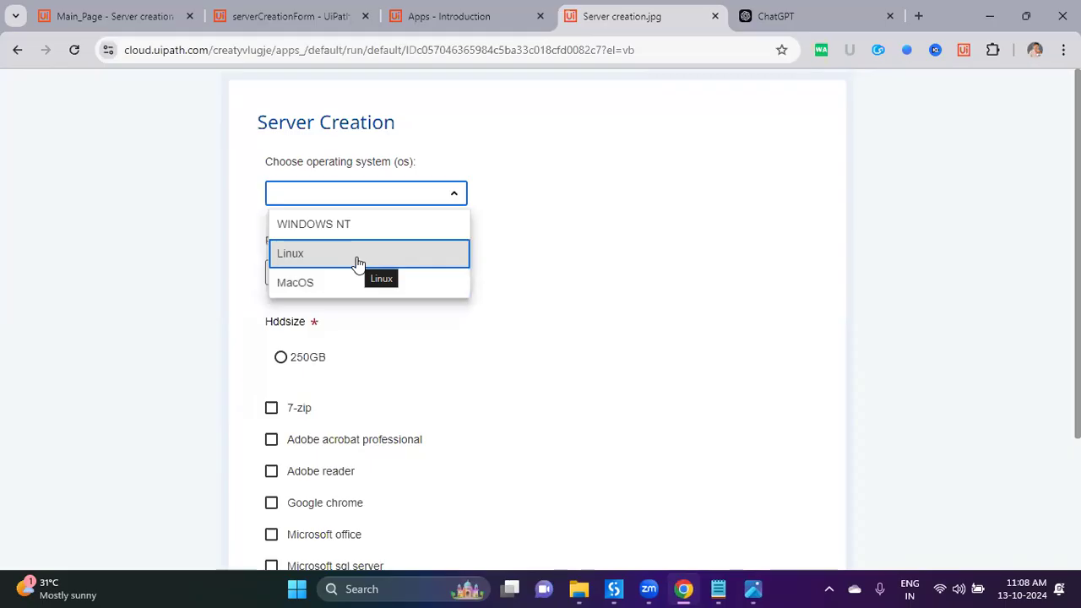
{"action": "left_click", "coordinate": [507, 260]}
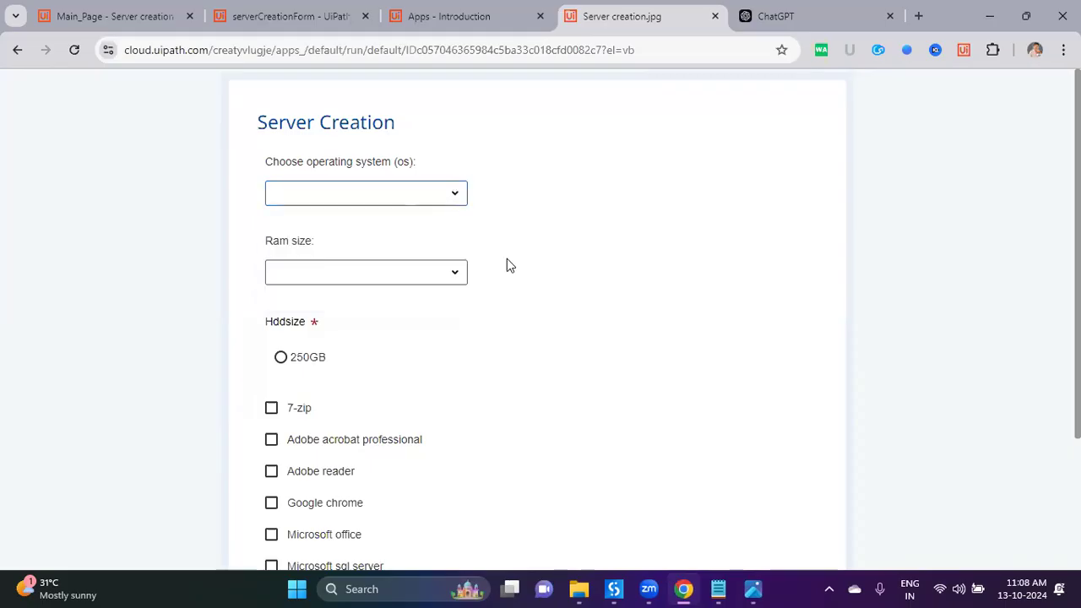
{"action": "left_click", "coordinate": [463, 278]}
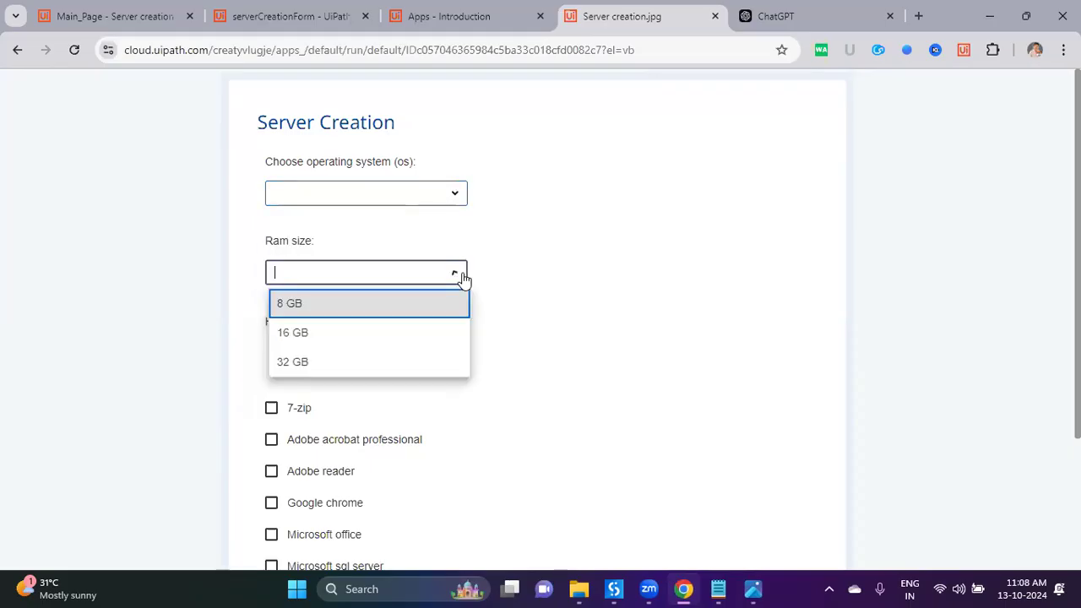
{"action": "left_click", "coordinate": [698, 391]}
{"action": "left_click", "coordinate": [753, 589]}
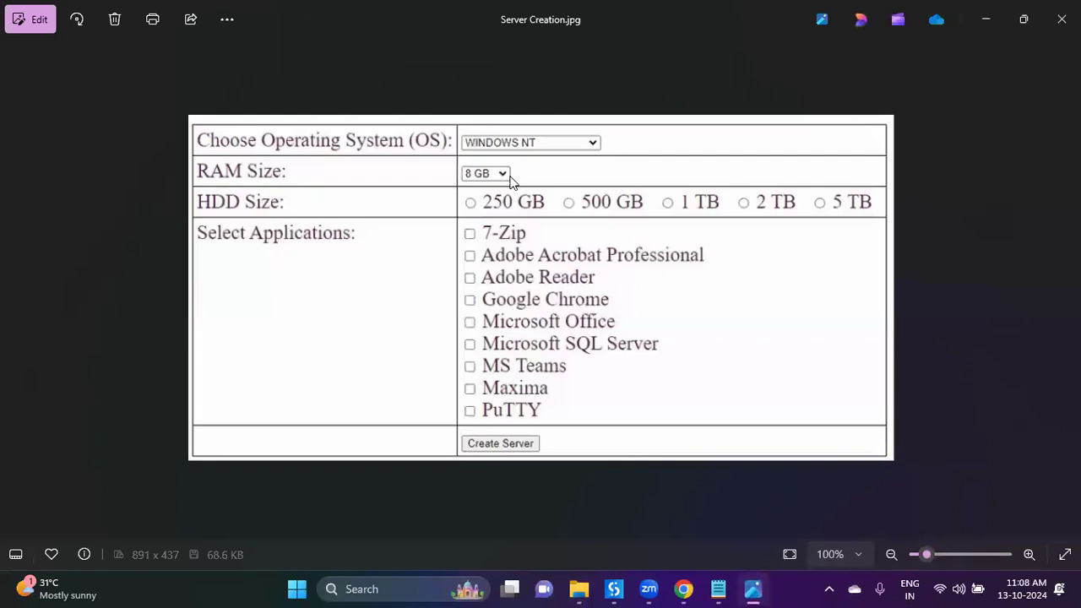
{"action": "left_click", "coordinate": [753, 589]}
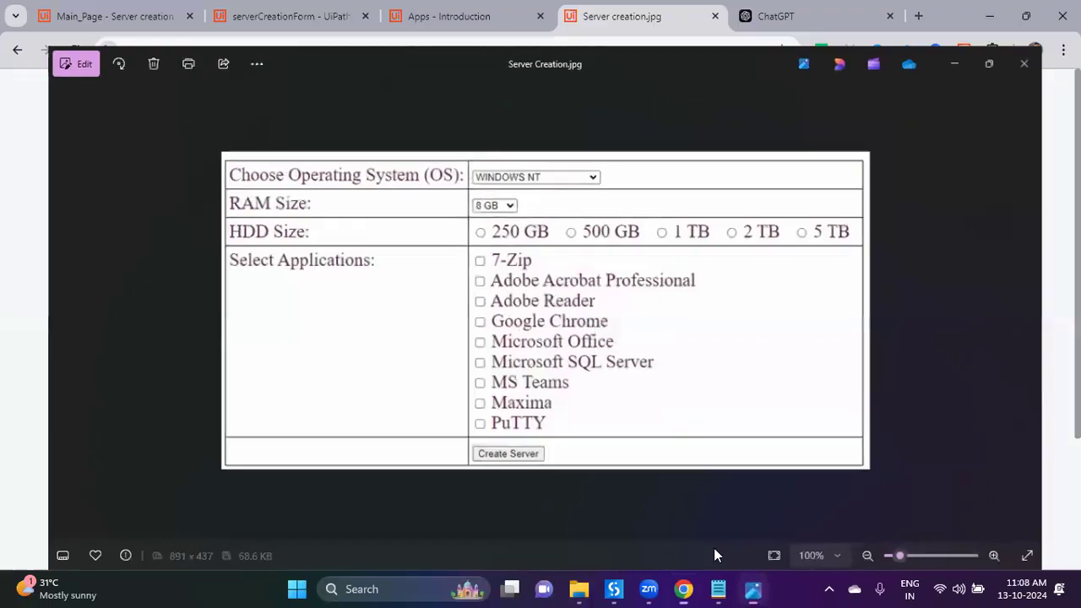
Step: Set the RAM size to 16 GB and the disk size to 250GB
{"action": "left_click", "coordinate": [449, 273]}
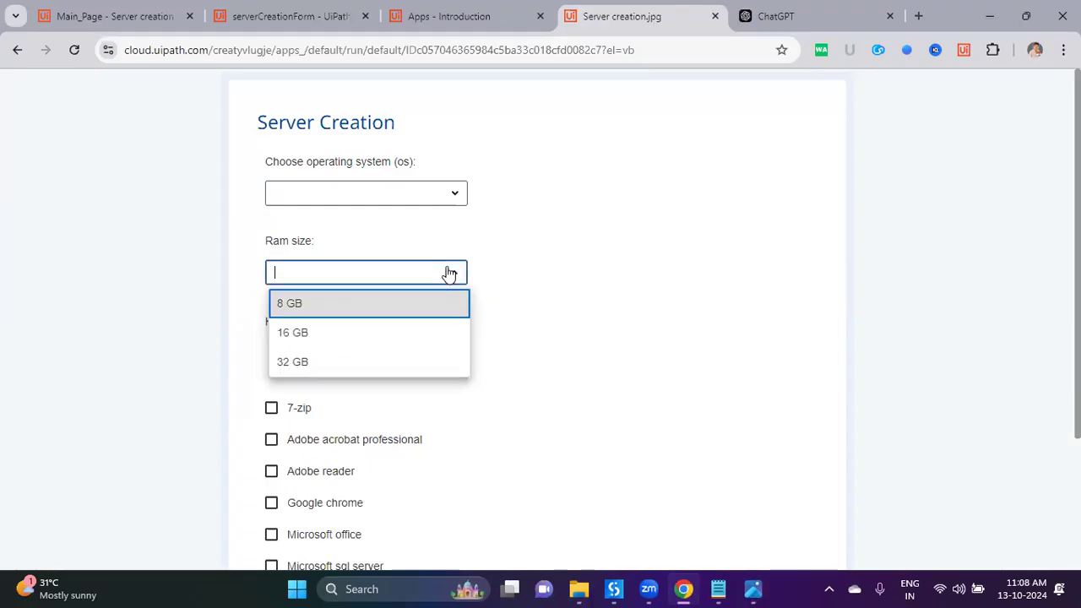
{"action": "left_click", "coordinate": [425, 334]}
{"action": "left_click", "coordinate": [544, 338]}
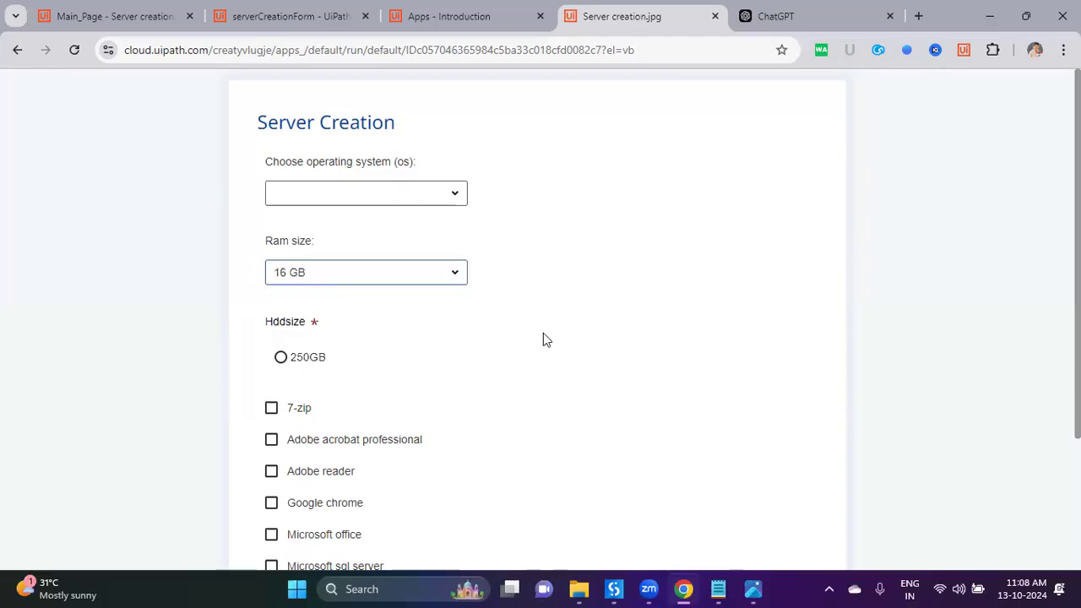
{"action": "scroll", "coordinate": [543, 339], "scroll_direction": "down", "scroll_amount": 2}
{"action": "left_click", "coordinate": [286, 206]}
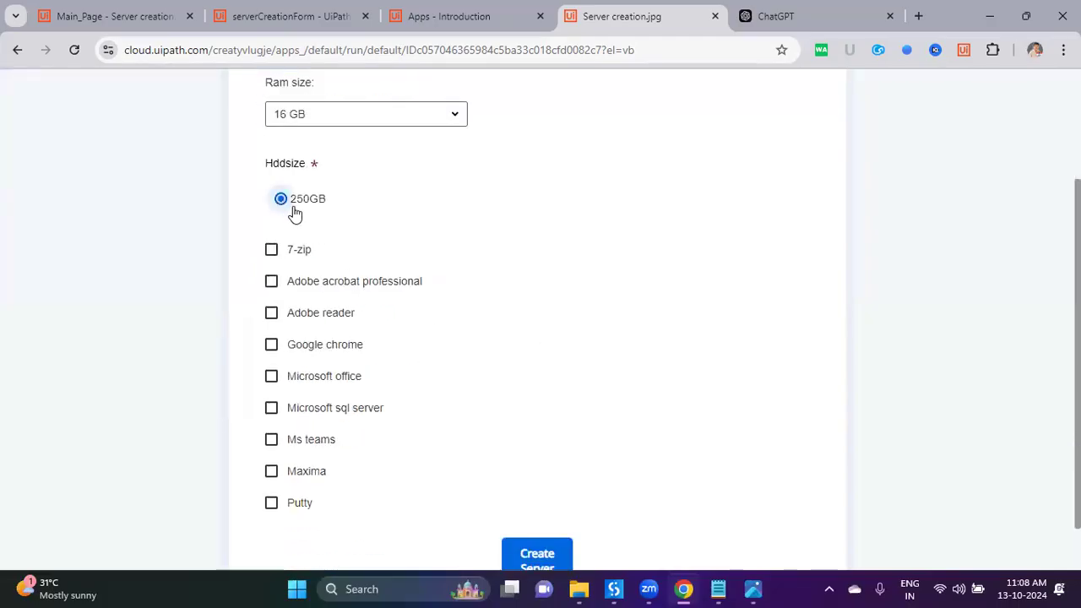
{"action": "scroll", "coordinate": [557, 423], "scroll_direction": "down", "scroll_amount": 1}
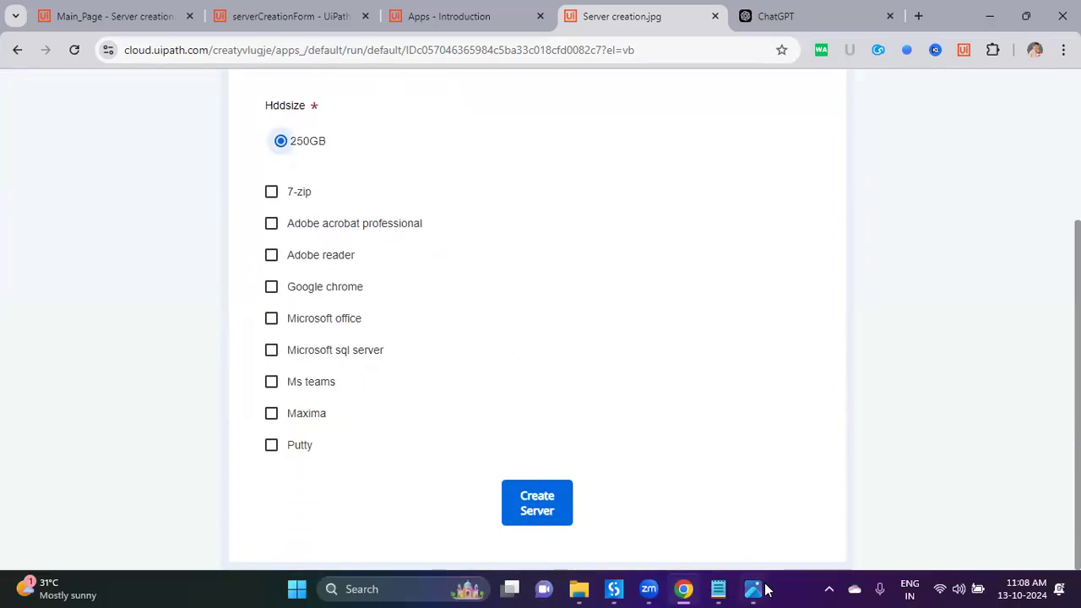
Step: Tick 7-zip, Adobe acrobat professional, Adobe reader, Google chrome, Microsoft office, Ms teams and Maxima
{"action": "left_click", "coordinate": [754, 588]}
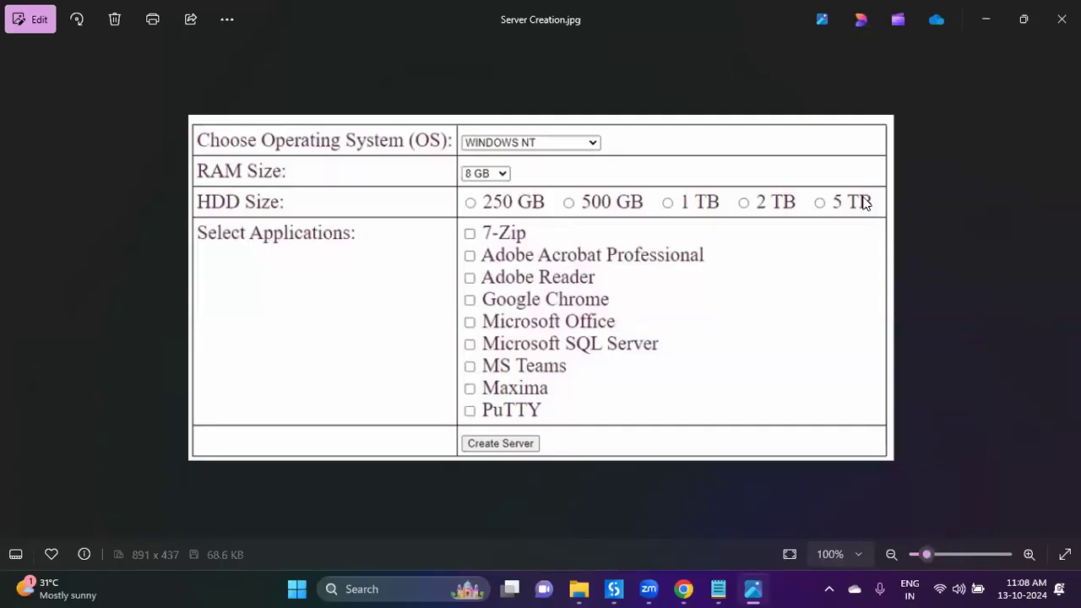
{"action": "left_click", "coordinate": [767, 589]}
{"action": "left_click", "coordinate": [272, 193]}
{"action": "left_click", "coordinate": [271, 223]}
{"action": "left_click", "coordinate": [272, 255]}
{"action": "left_click", "coordinate": [271, 287]}
{"action": "left_click", "coordinate": [271, 319]}
{"action": "left_click", "coordinate": [271, 412]}
{"action": "left_click", "coordinate": [272, 381]}
{"action": "scroll", "coordinate": [710, 279], "scroll_direction": "up", "scroll_amount": 3}
{"action": "scroll", "coordinate": [708, 314], "scroll_direction": "down", "scroll_amount": 3}
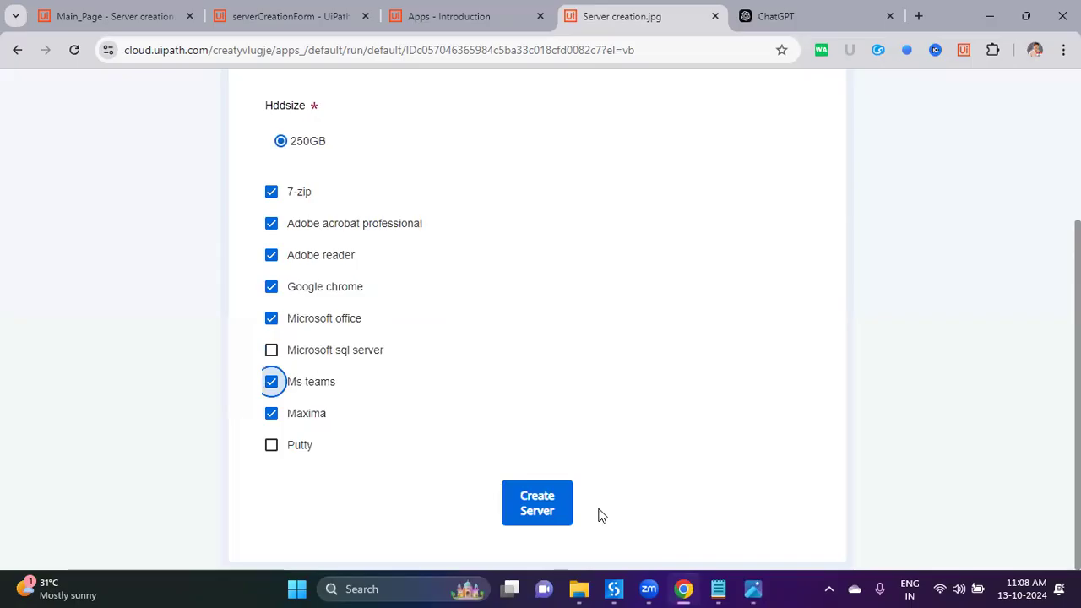
Step: Submit the Create Server request, close the preview and return to the Apps home page
{"action": "left_click", "coordinate": [548, 519]}
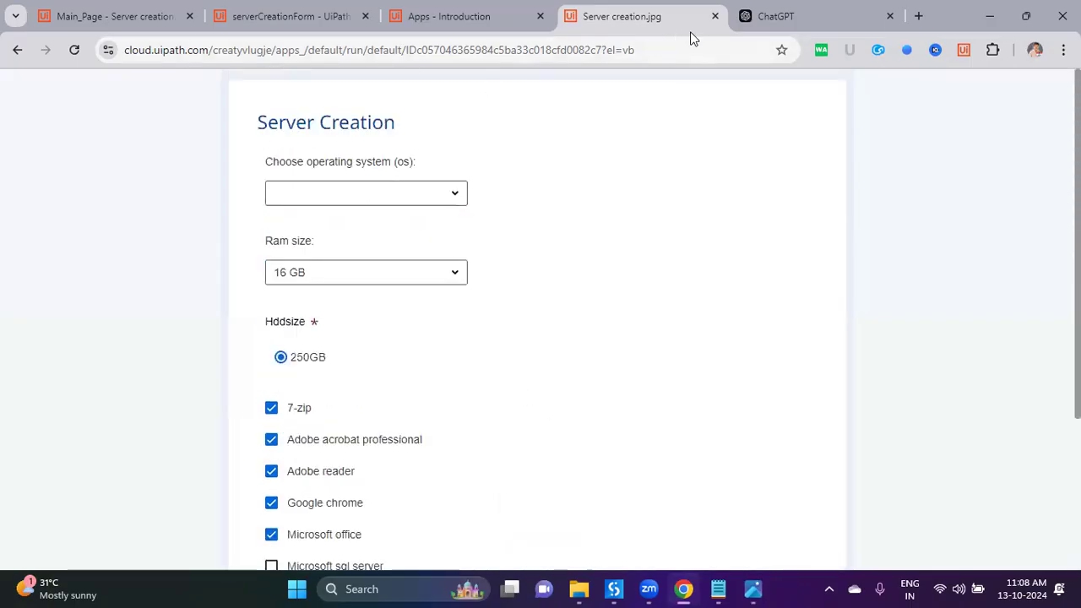
{"action": "left_click", "coordinate": [715, 22]}
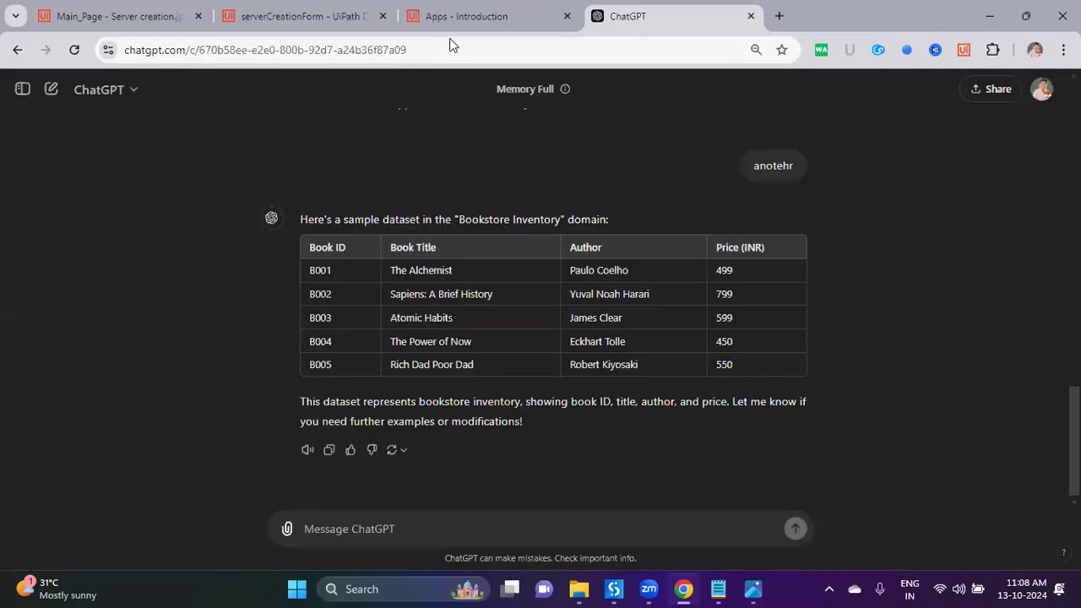
{"action": "left_click", "coordinate": [141, 24]}
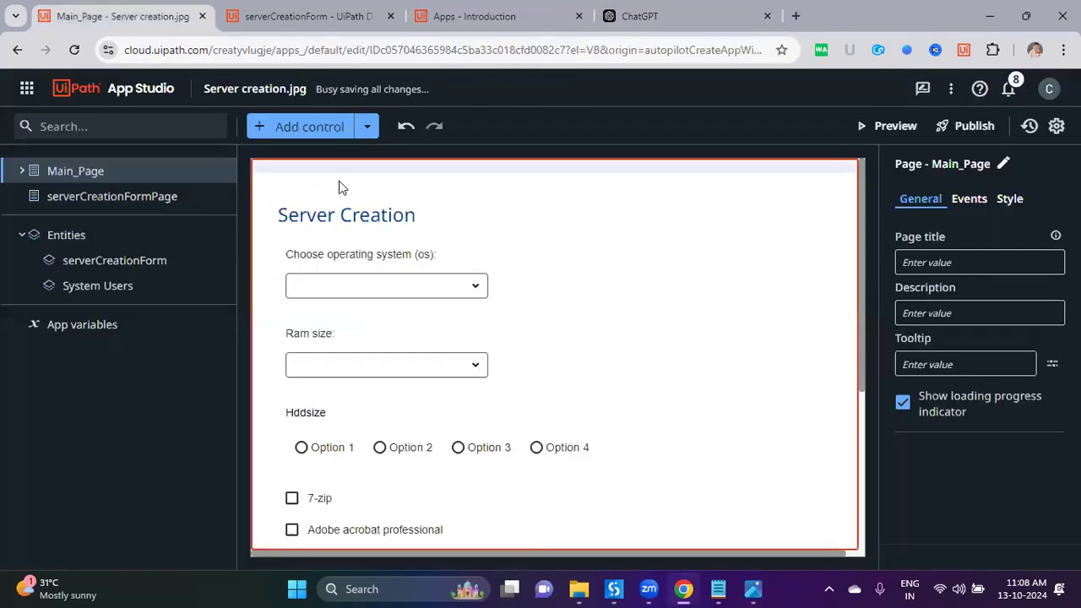
{"action": "left_click", "coordinate": [149, 95]}
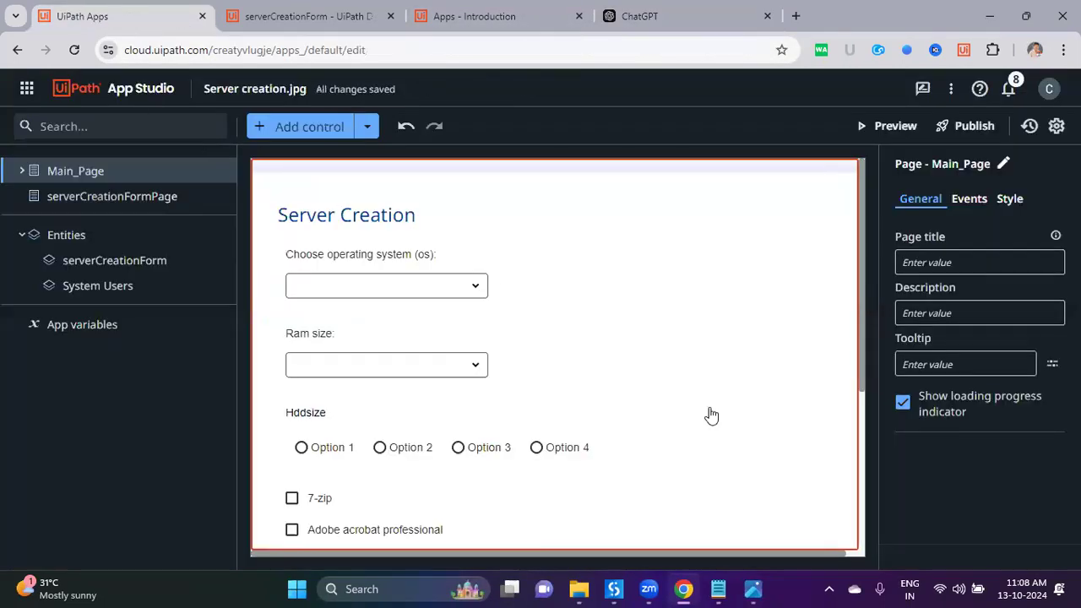
Step: Close the reference image and select FormMain.jpeg in the Apps folder in File Explorer
{"action": "left_click", "coordinate": [752, 589]}
{"action": "left_click", "coordinate": [1062, 19]}
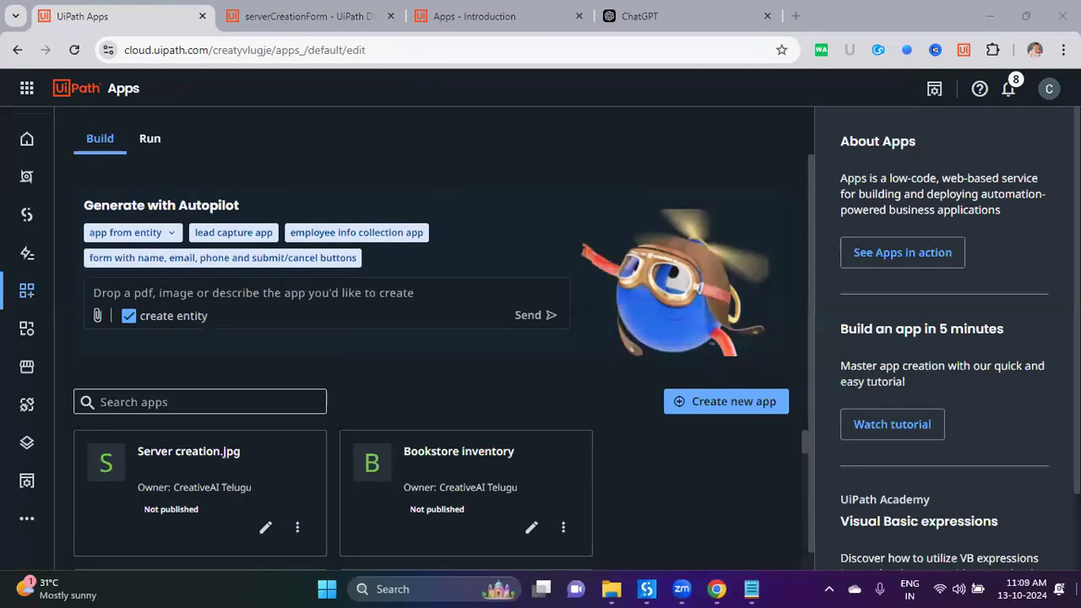
{"action": "left_click", "coordinate": [988, 13]}
{"action": "left_click", "coordinate": [607, 587]}
{"action": "left_click", "coordinate": [693, 499]}
{"action": "left_click", "coordinate": [211, 175]}
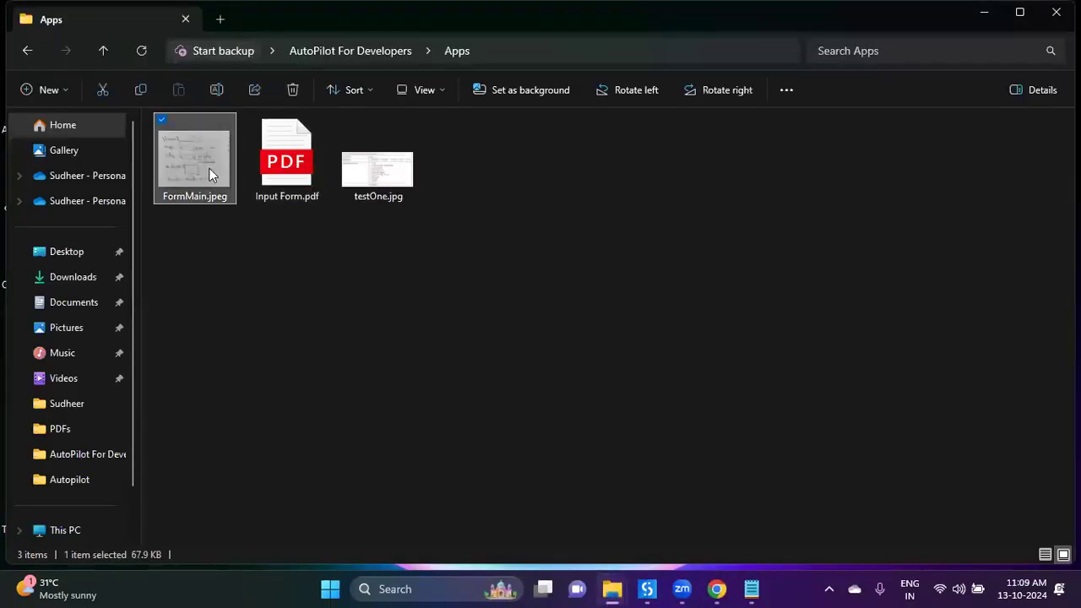
Step: Open FormMain.jpeg in Photos, then launch Snipping Tool by searching 'sn'
{"action": "right_click", "coordinate": [211, 173]}
{"action": "left_click", "coordinate": [241, 136]}
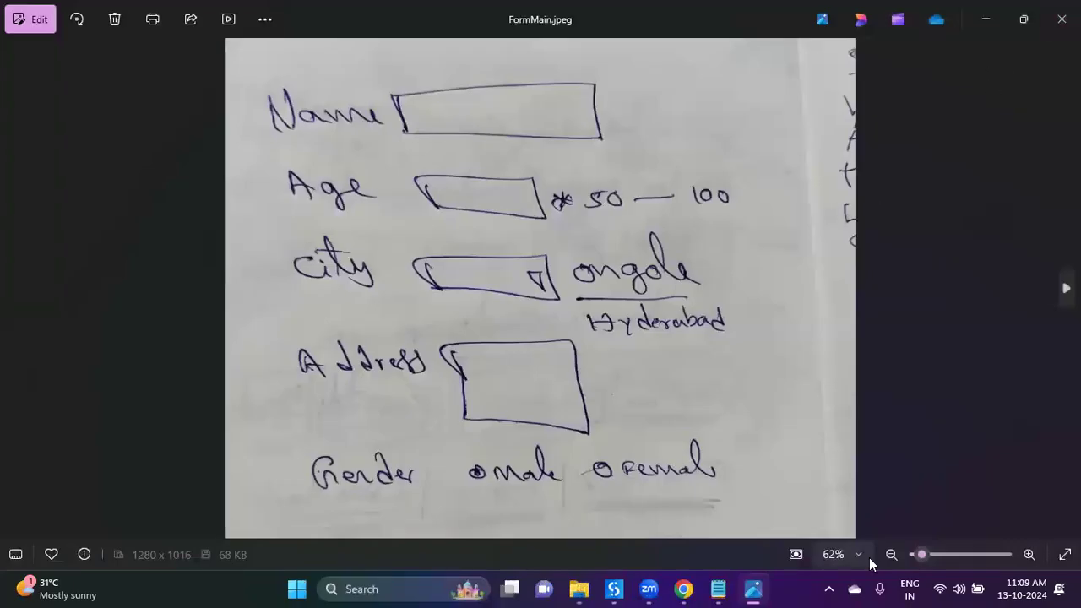
{"action": "key", "text": "super"}
{"action": "type", "text": "sn"}
{"action": "key", "text": "Return"}
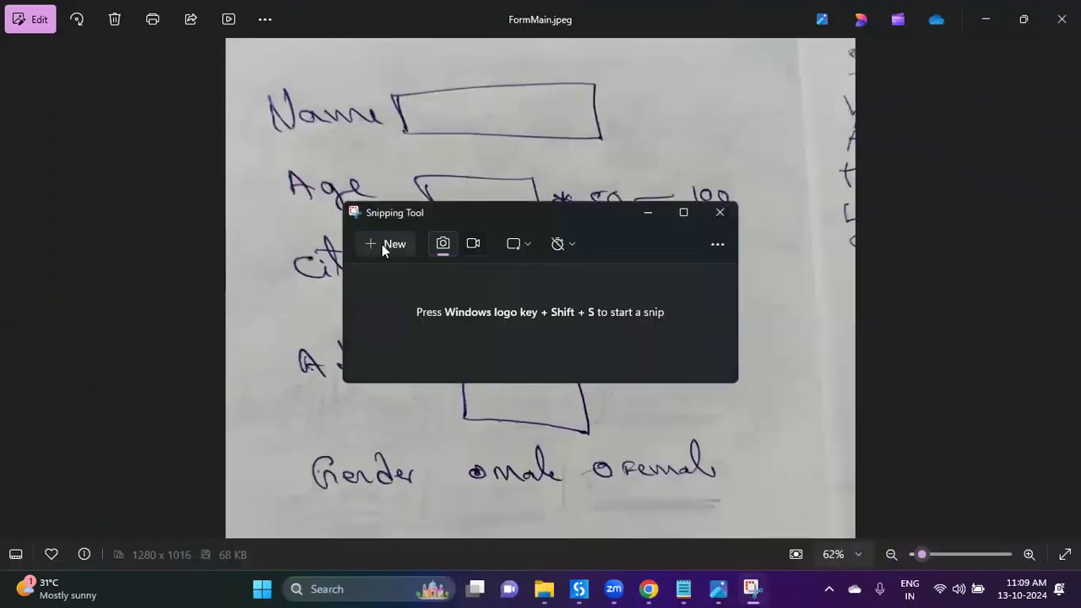
Step: Snip a region framing just the hand-drawn client form
{"action": "left_click", "coordinate": [387, 244]}
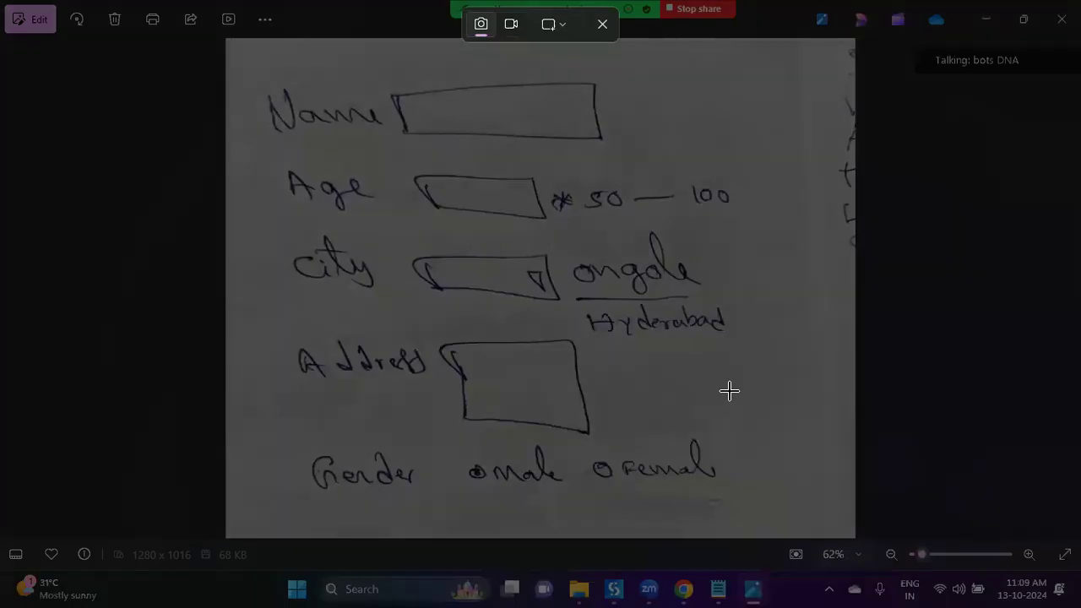
{"action": "left_click_drag", "start_coordinate": [760, 500], "coordinate": [596, 256]}
{"action": "left_click_drag", "start_coordinate": [549, 228], "coordinate": [237, 54]}
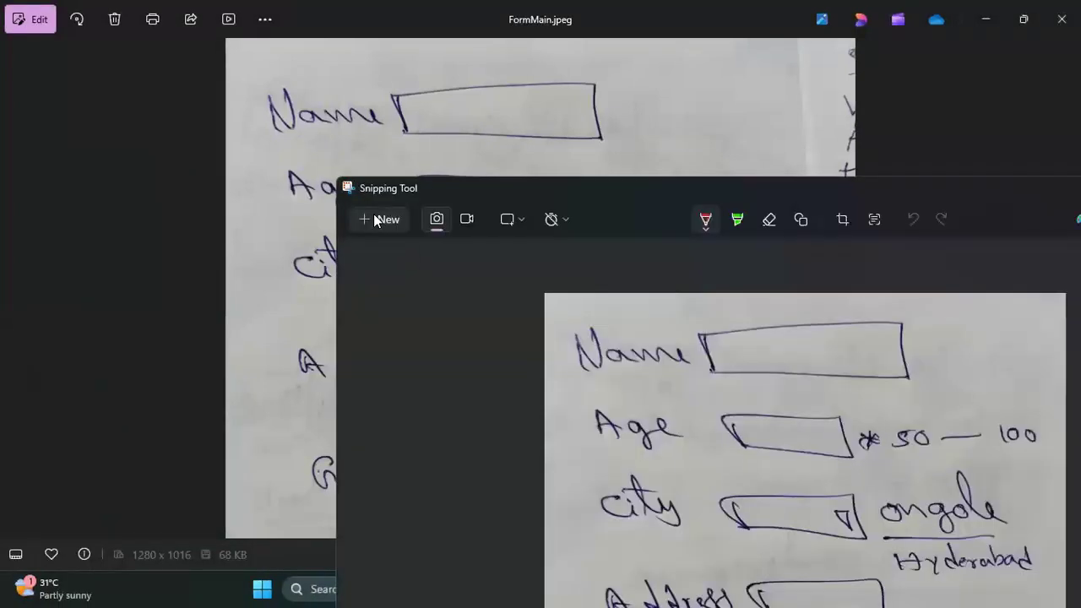
{"action": "left_click", "coordinate": [376, 217]}
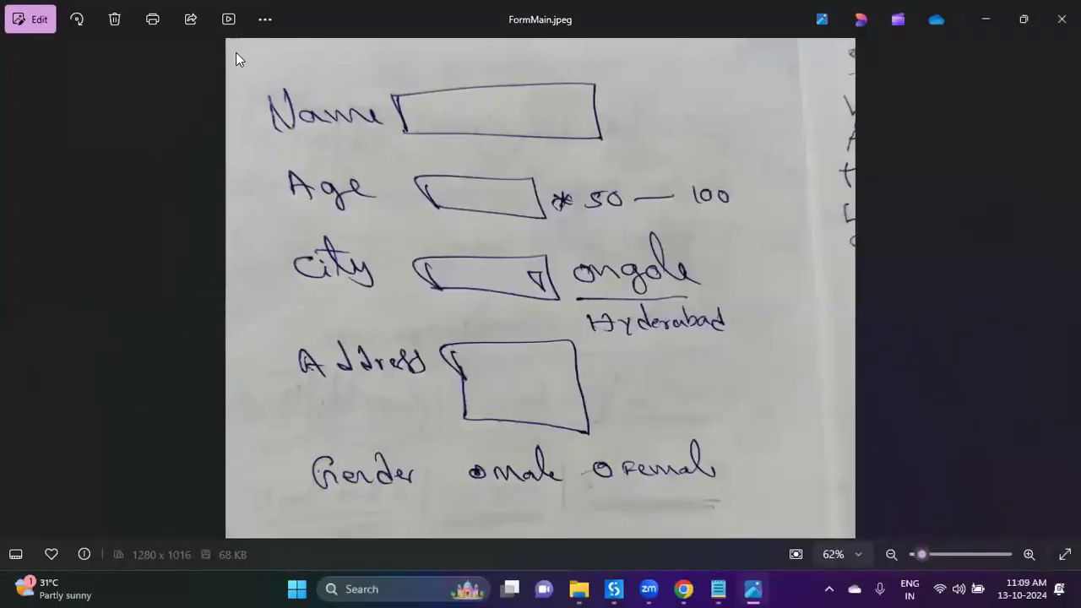
{"action": "left_click_drag", "start_coordinate": [235, 53], "coordinate": [798, 531]}
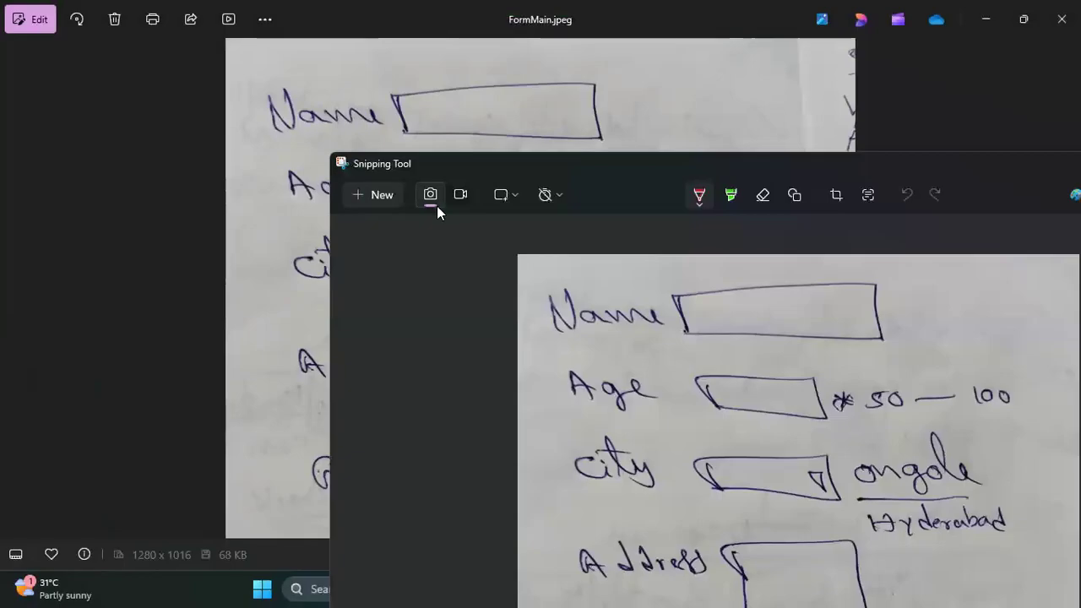
{"action": "left_click", "coordinate": [377, 195]}
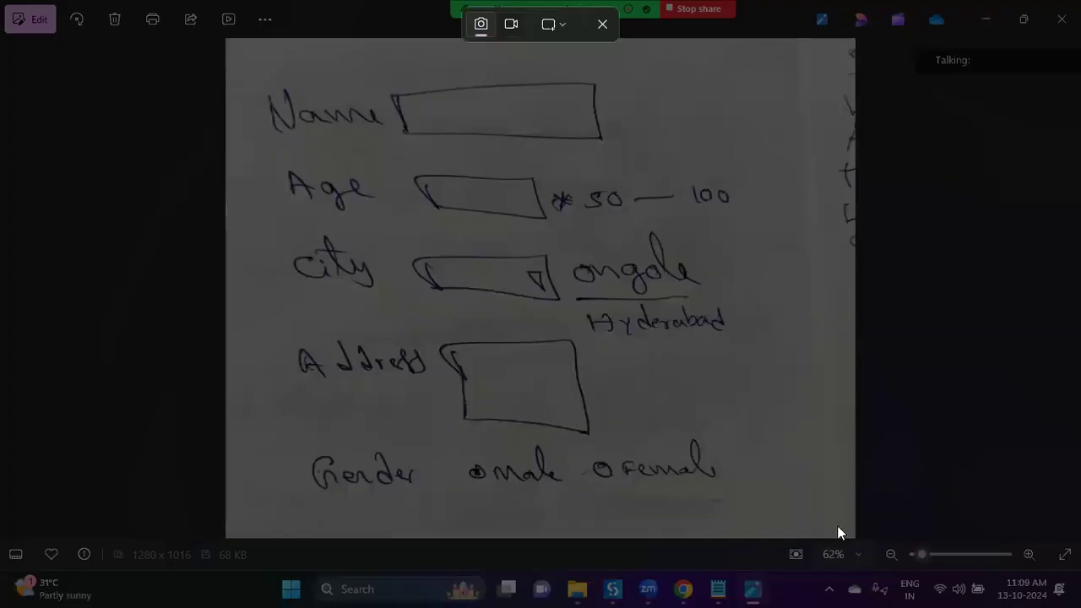
{"action": "left_click_drag", "start_coordinate": [838, 525], "coordinate": [828, 536]}
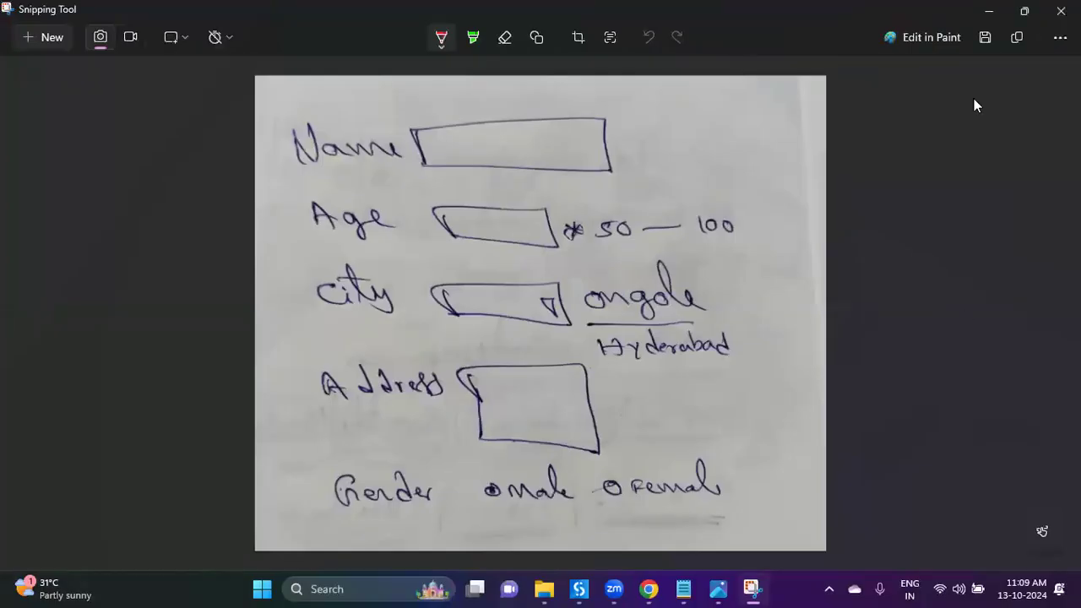
Step: Save the form capture to the Desktop, then close Snipping Tool
{"action": "left_click", "coordinate": [986, 38]}
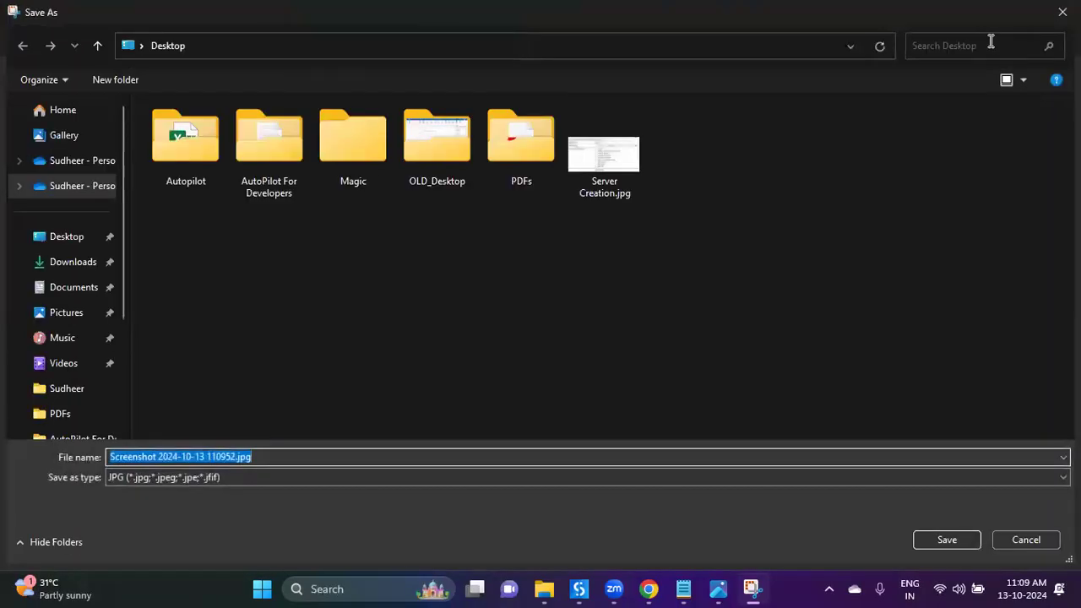
{"action": "left_click", "coordinate": [92, 237]}
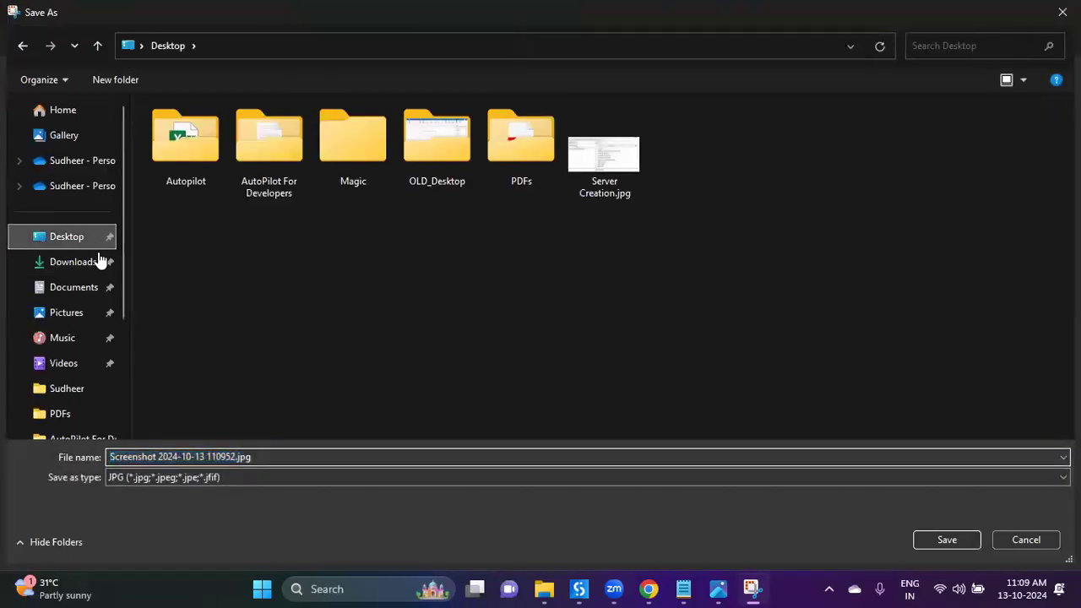
{"action": "left_click", "coordinate": [268, 457]}
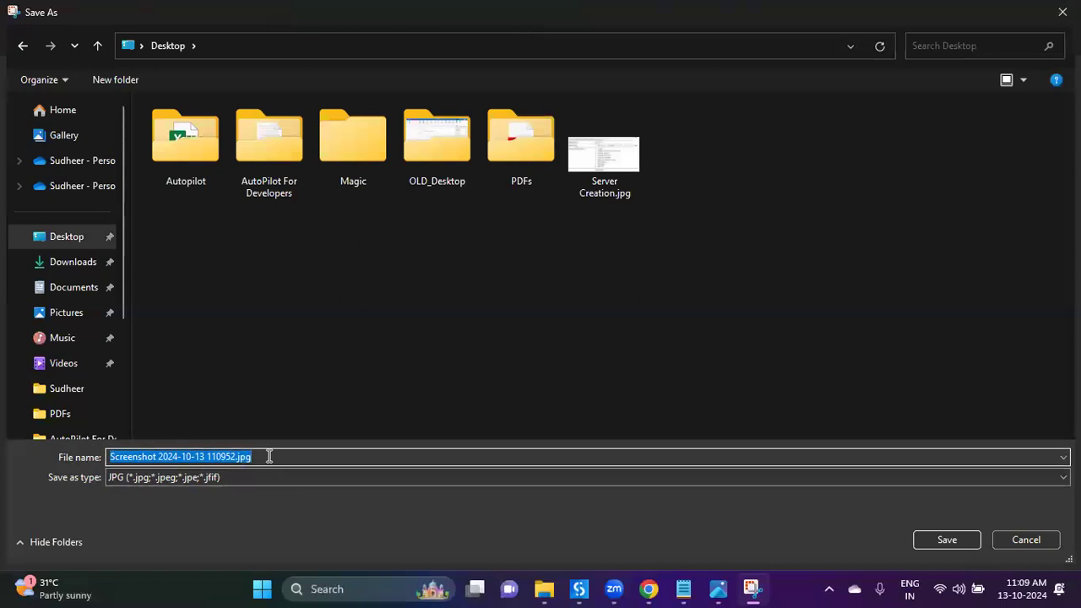
{"action": "type", "text": "Form"}
{"action": "key", "text": "Return"}
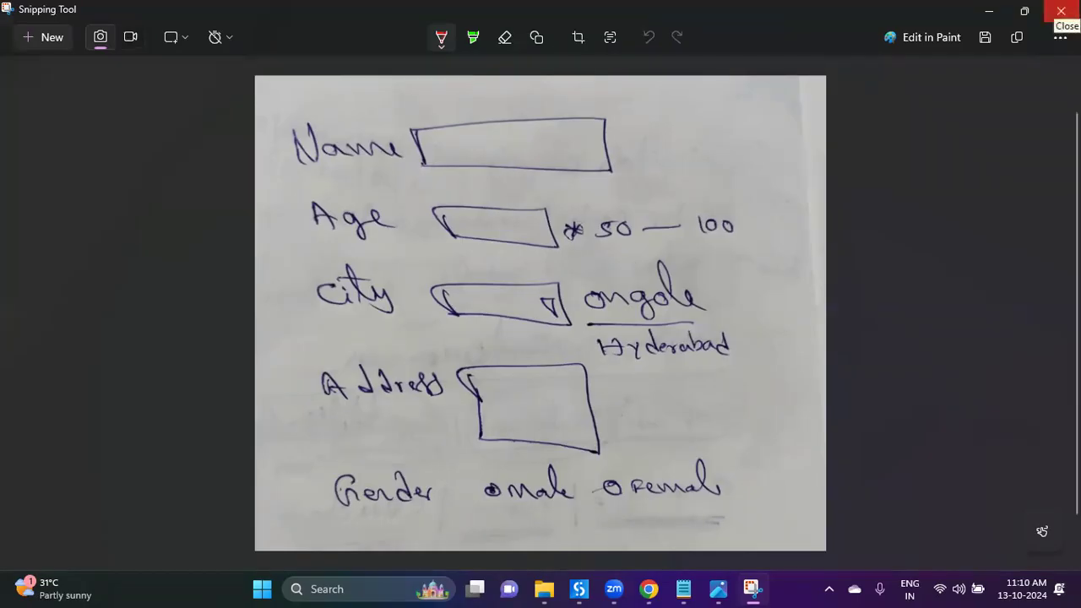
{"action": "key", "text": "alt+F4"}
{"action": "left_click", "coordinate": [719, 589]}
Step: Check the One.jpg capture on the desktop, then return to UiPath Apps to attach an Autopilot image
{"action": "left_click", "coordinate": [1062, 19]}
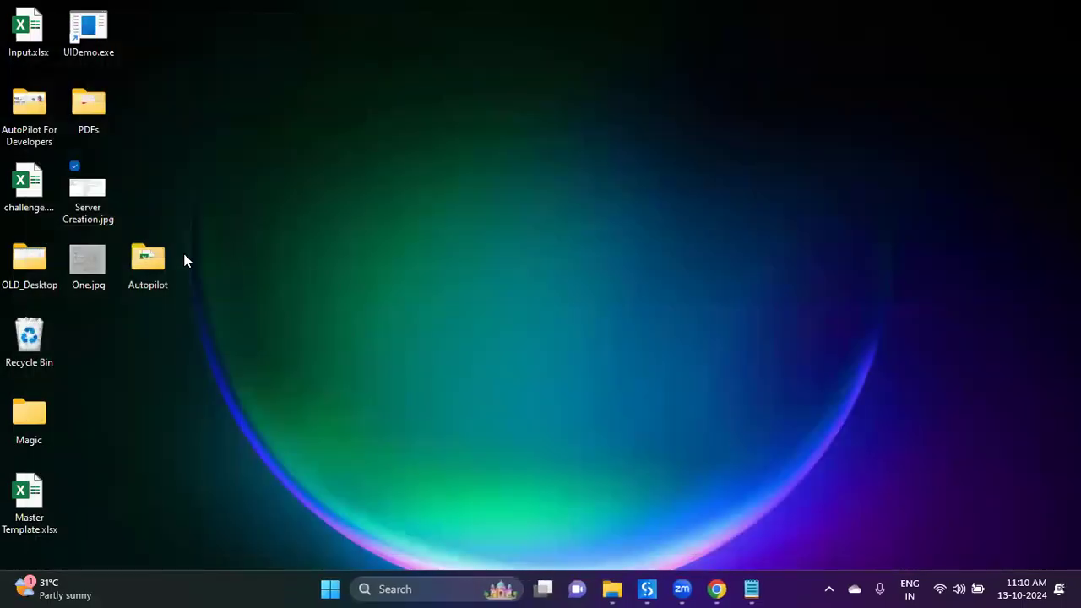
{"action": "left_click", "coordinate": [85, 270]}
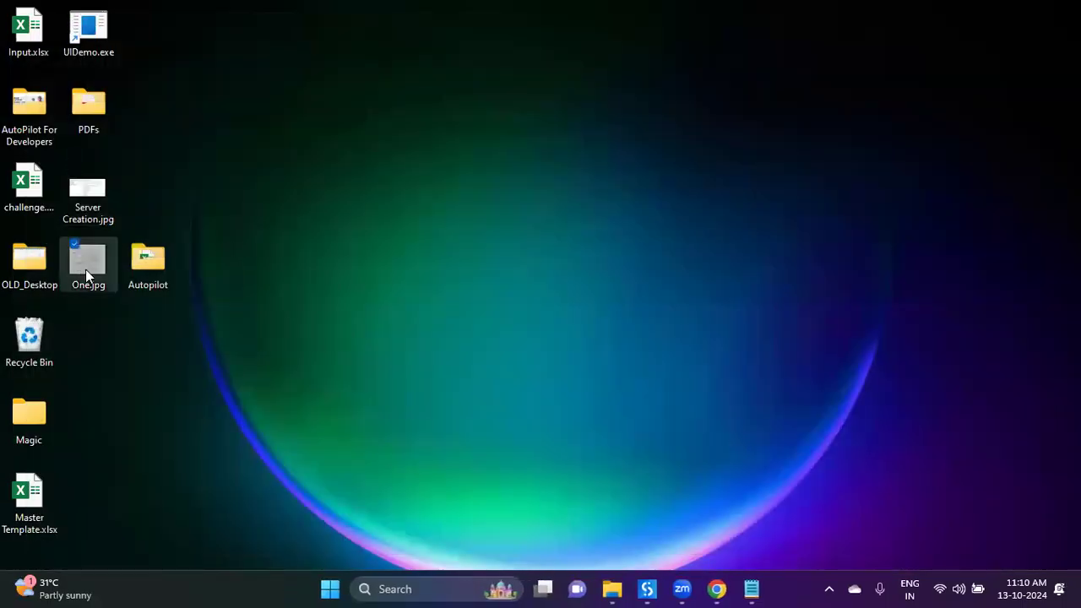
{"action": "double_click", "coordinate": [86, 269]}
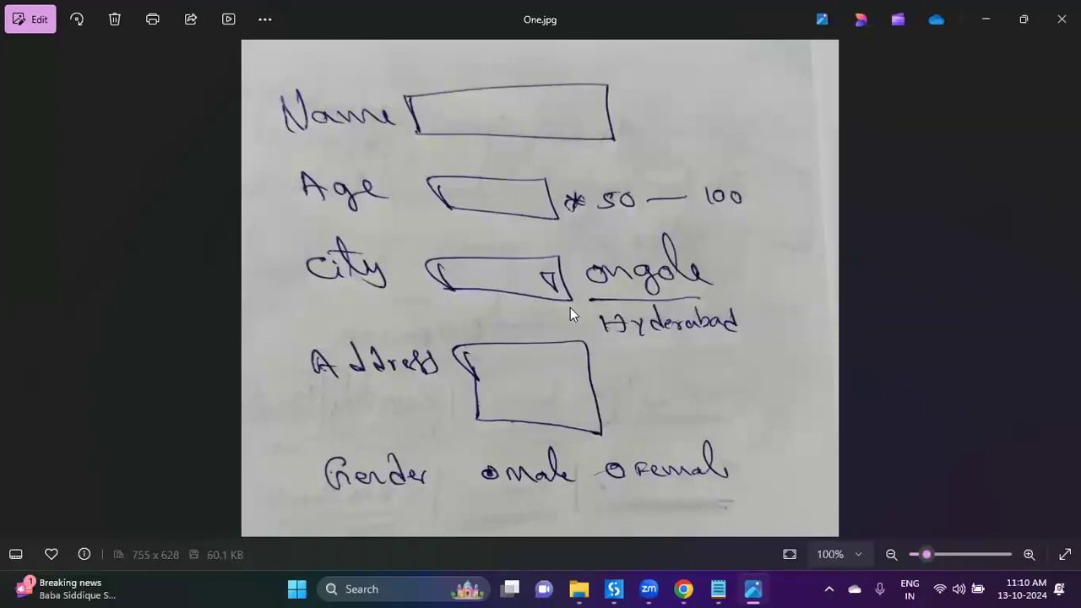
{"action": "left_click", "coordinate": [1062, 18]}
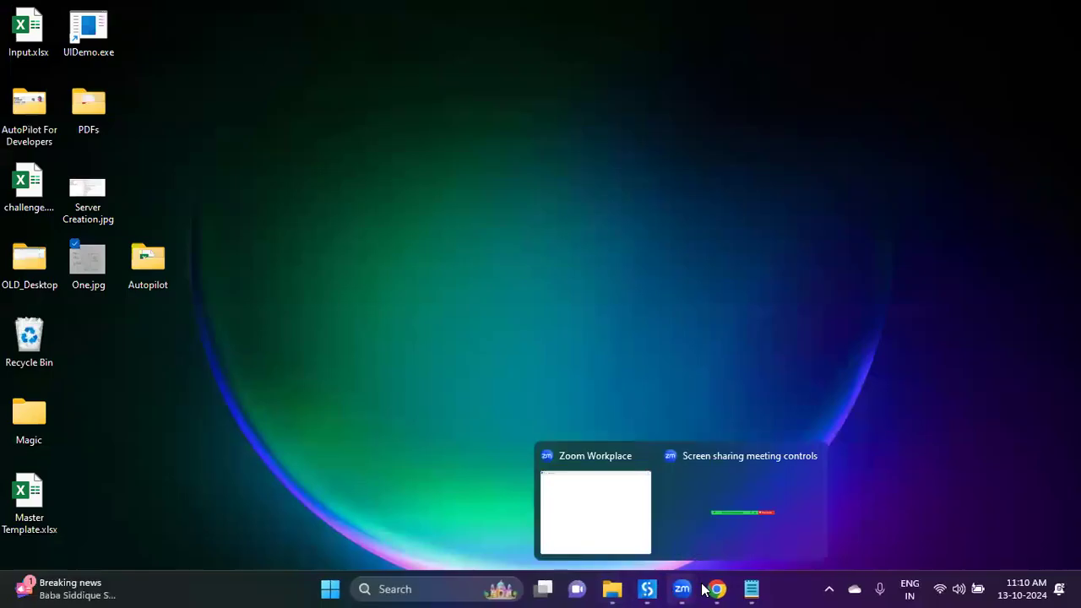
{"action": "left_click", "coordinate": [714, 589]}
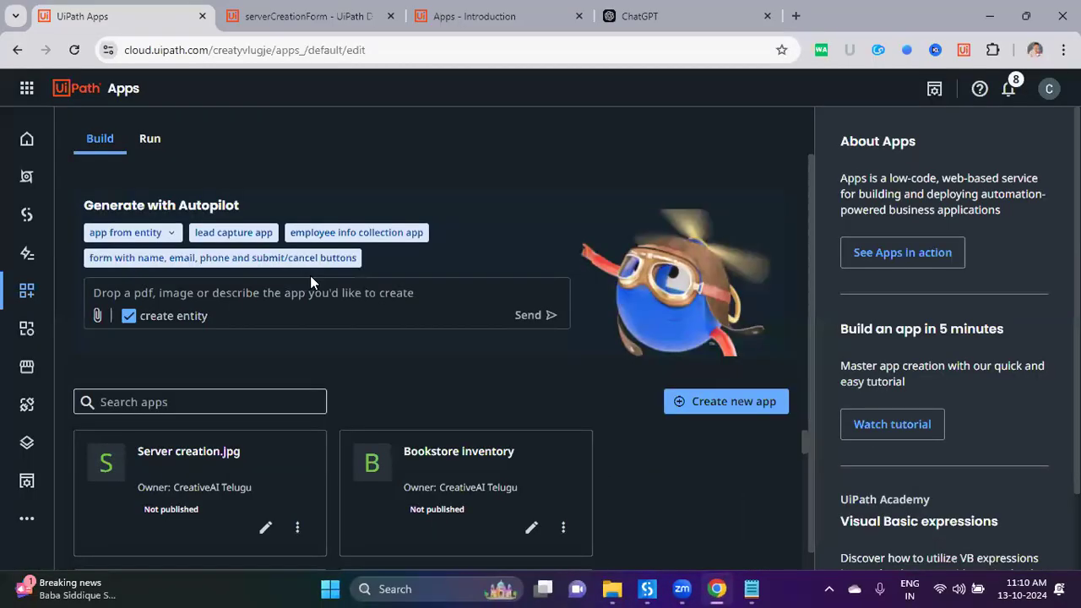
{"action": "left_click", "coordinate": [99, 314]}
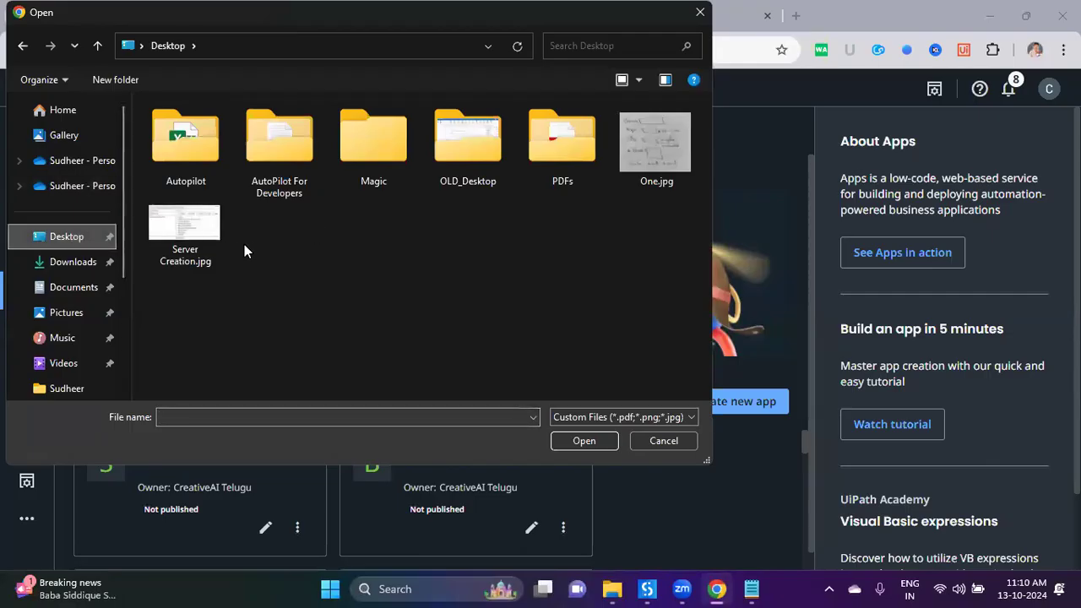
Step: Rename One.jpg to Client Entries.jpg in the file picker and upload it to Autopilot
{"action": "left_click", "coordinate": [660, 170]}
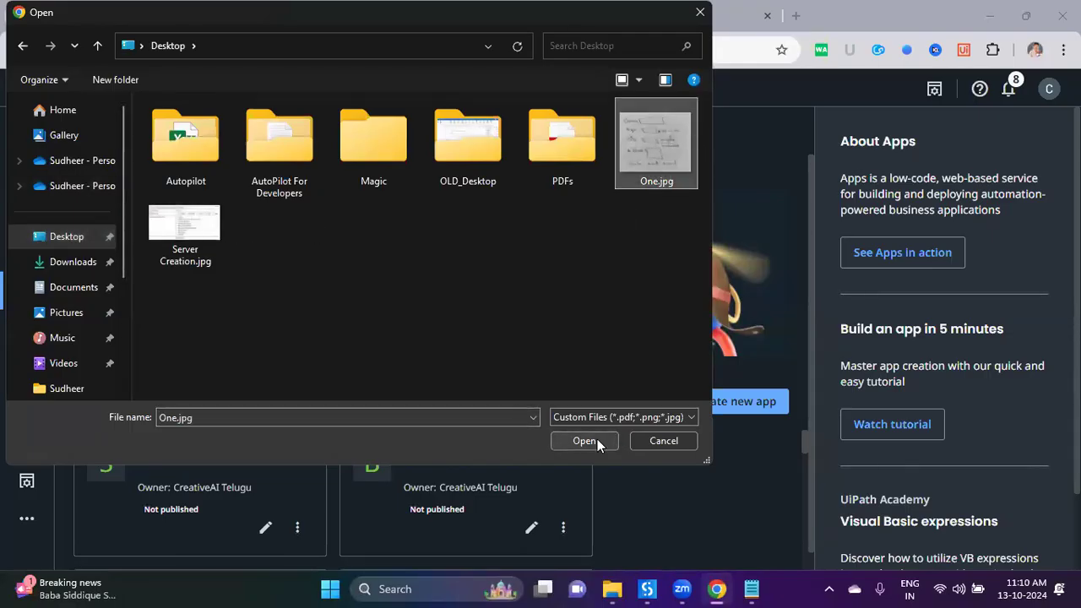
{"action": "left_click", "coordinate": [656, 181]}
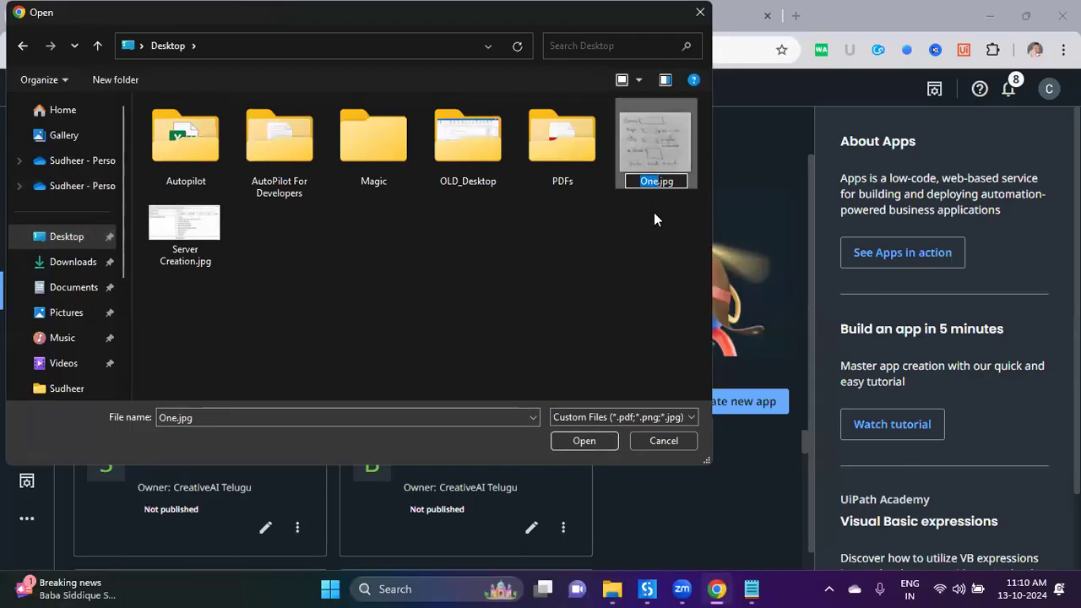
{"action": "type", "text": "Clien"}
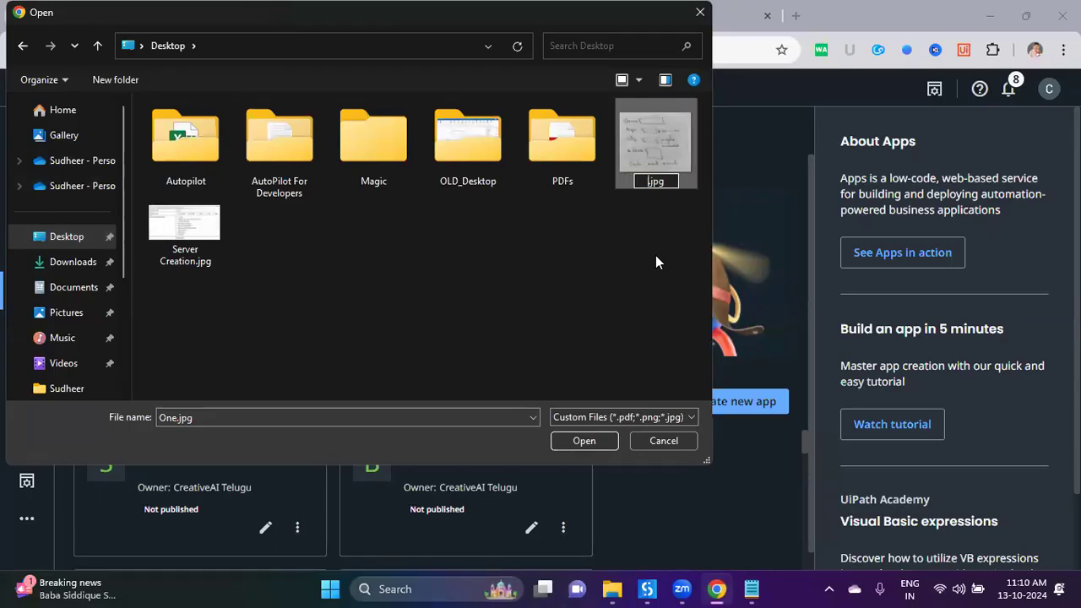
{"action": "type", "text": "t E"}
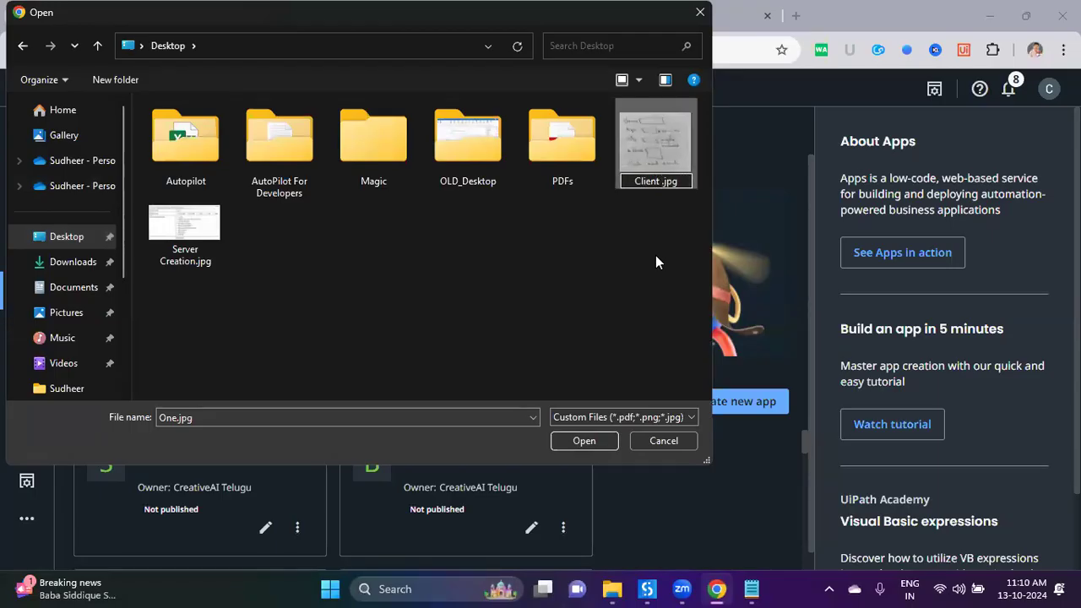
{"action": "type", "text": "ntries"}
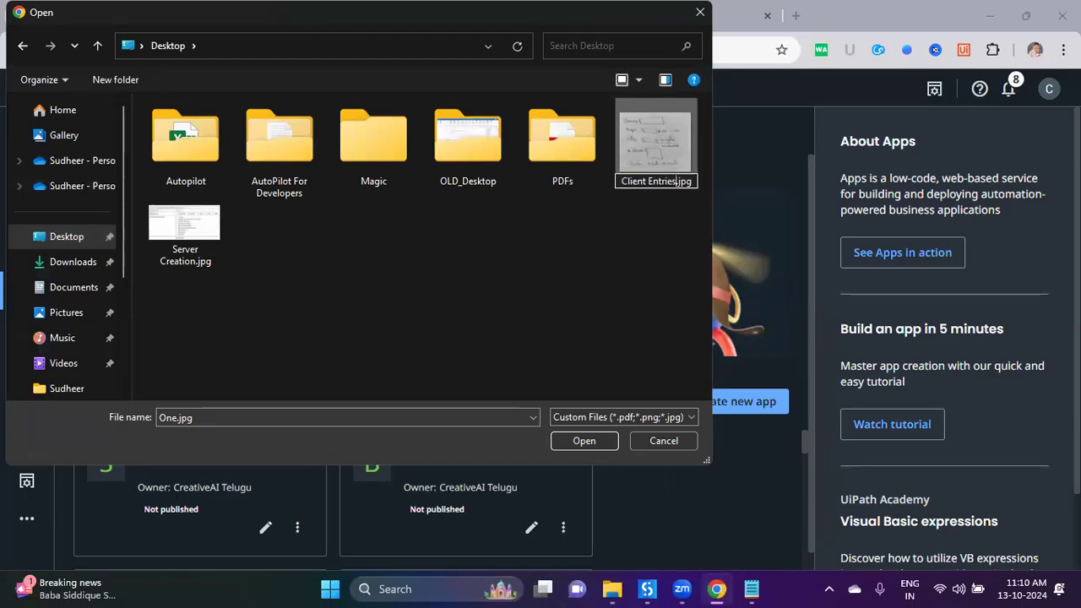
{"action": "key", "text": "Return"}
{"action": "left_click", "coordinate": [654, 159]}
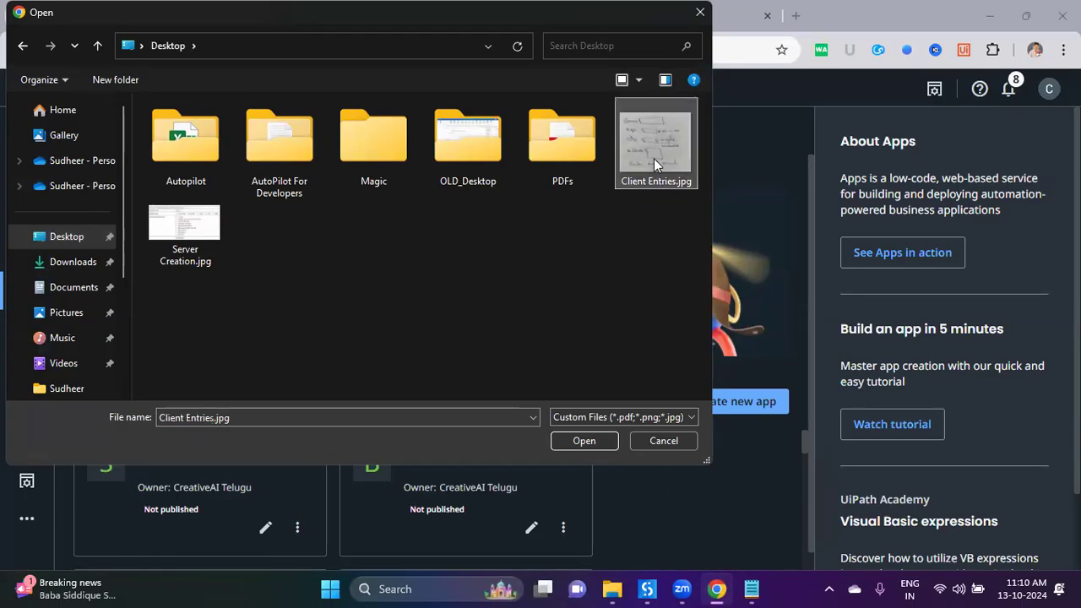
{"action": "left_click", "coordinate": [585, 441]}
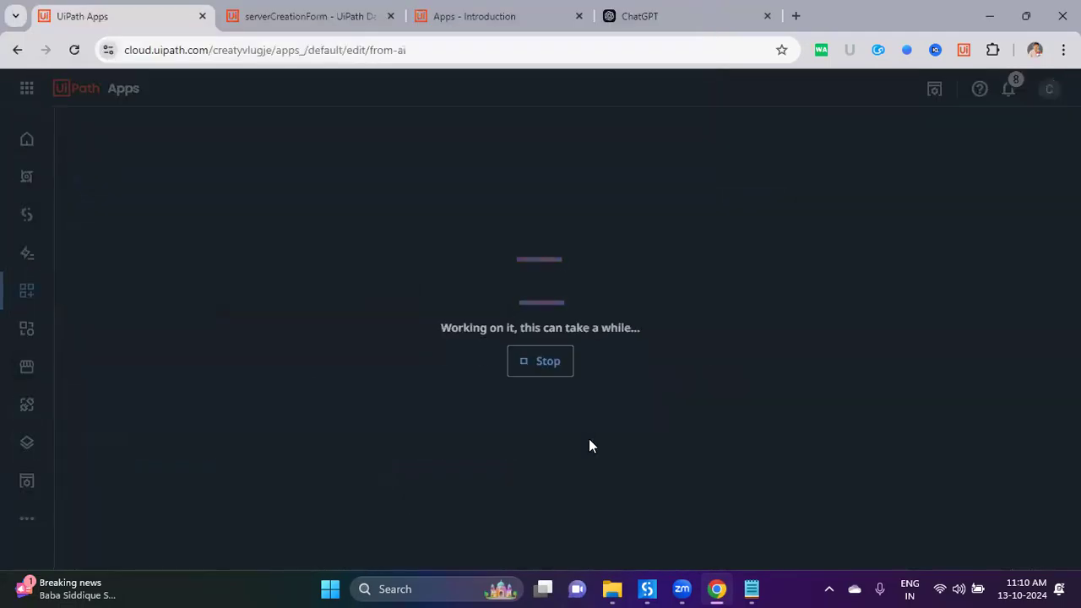
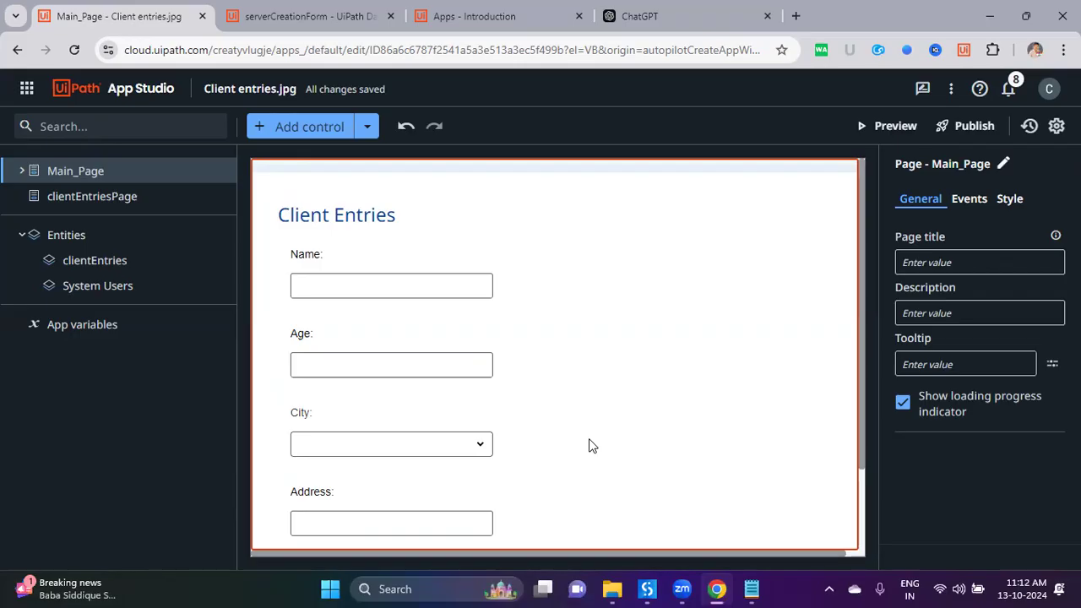
Step: Run the Client Entries app in preview mode from App Studio
{"action": "left_click", "coordinate": [887, 126]}
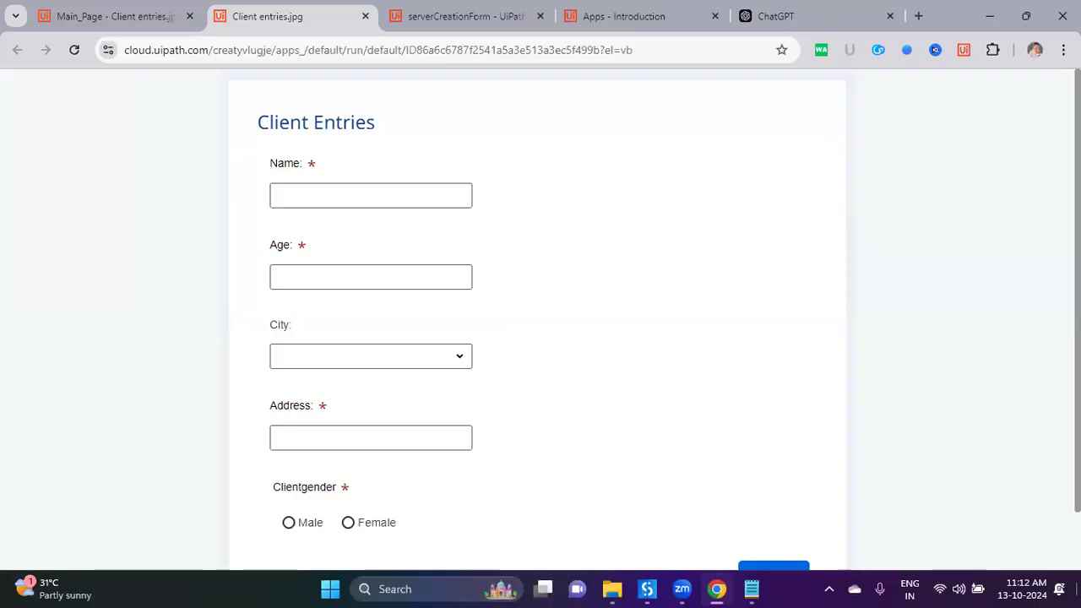
{"action": "left_click", "coordinate": [1080, 590]}
{"action": "double_click", "coordinate": [106, 276]}
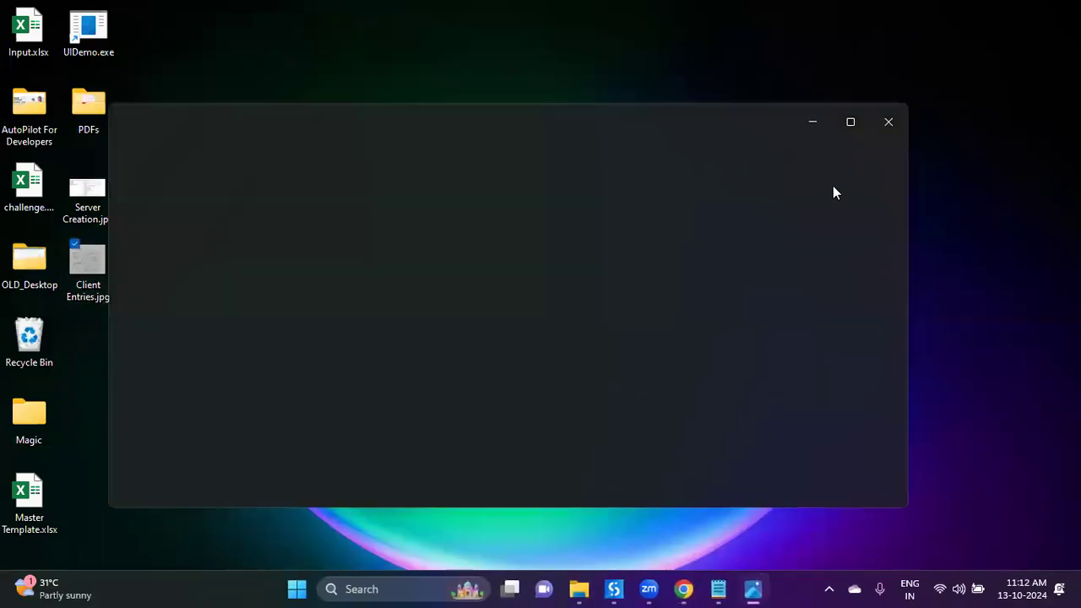
{"action": "left_click", "coordinate": [846, 121]}
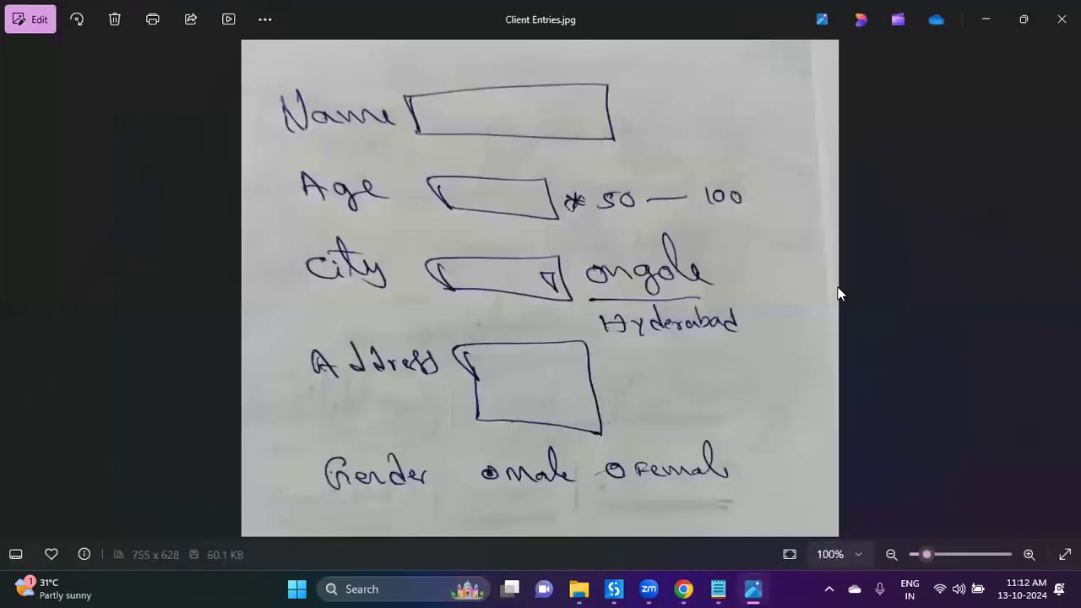
{"action": "left_click", "coordinate": [684, 589]}
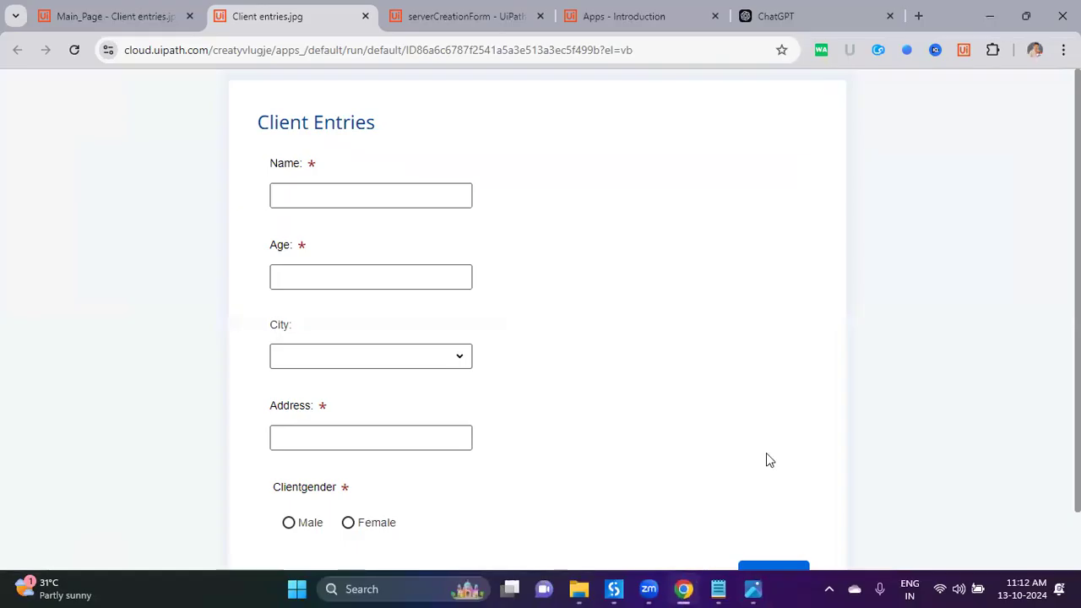
{"action": "left_click_drag", "start_coordinate": [269, 122], "coordinate": [249, 135]}
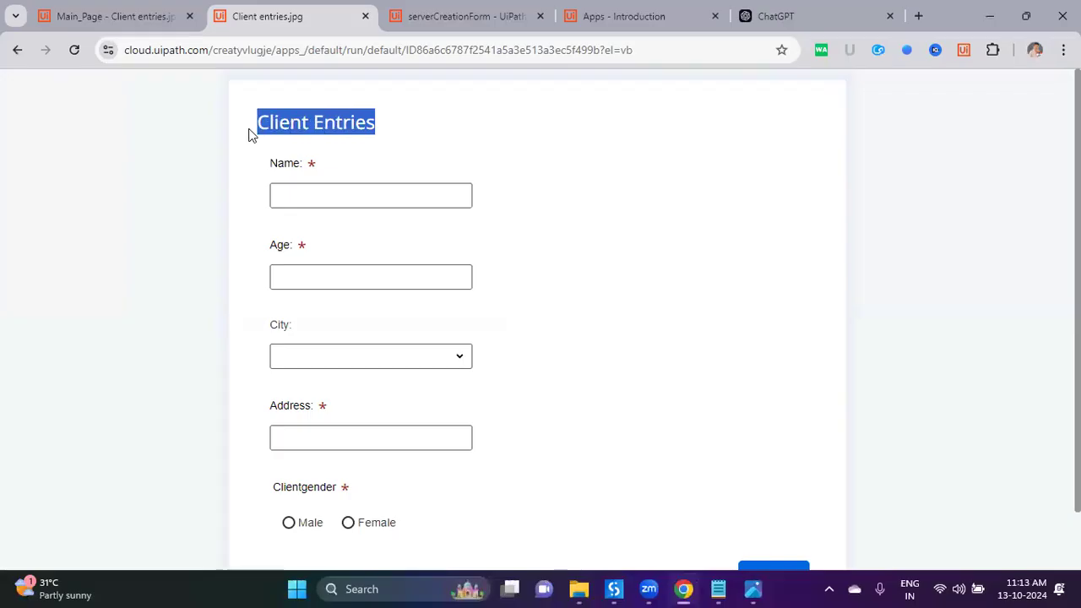
{"action": "key", "text": "super+d"}
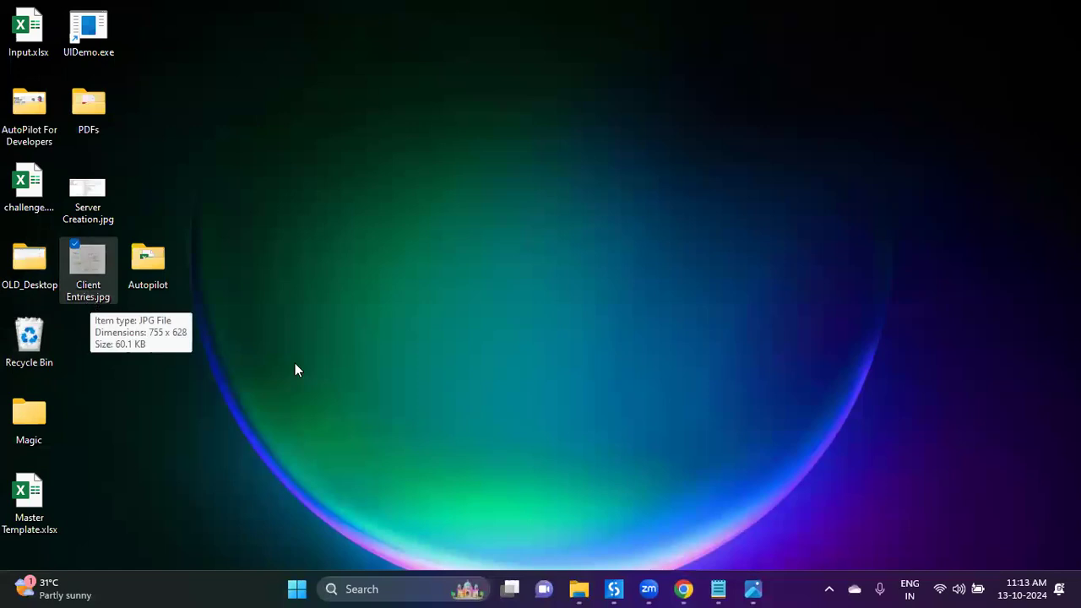
{"action": "left_click", "coordinate": [684, 589]}
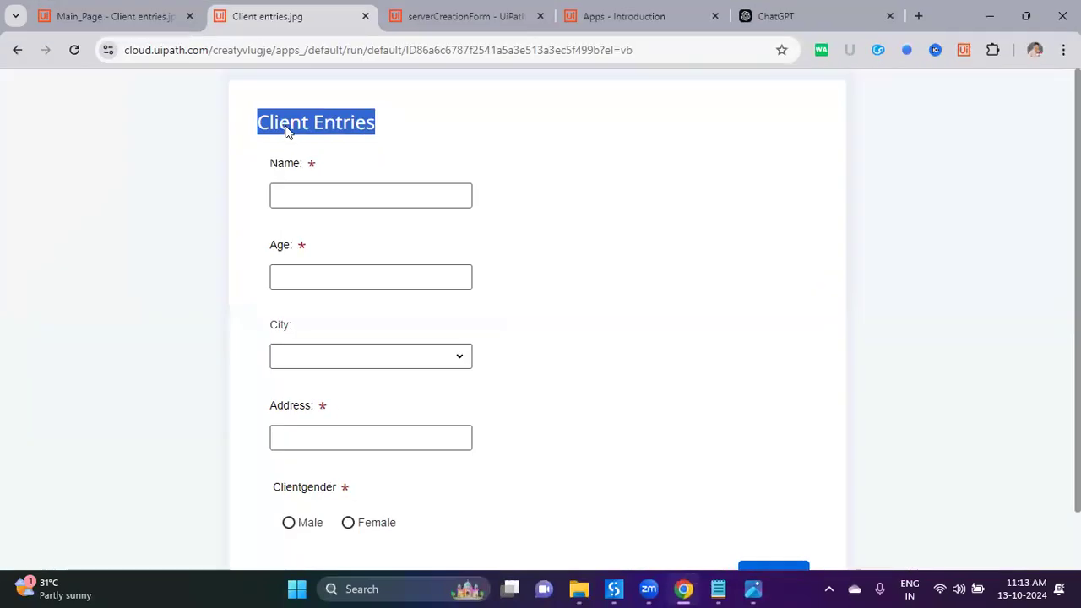
{"action": "left_click", "coordinate": [287, 133]}
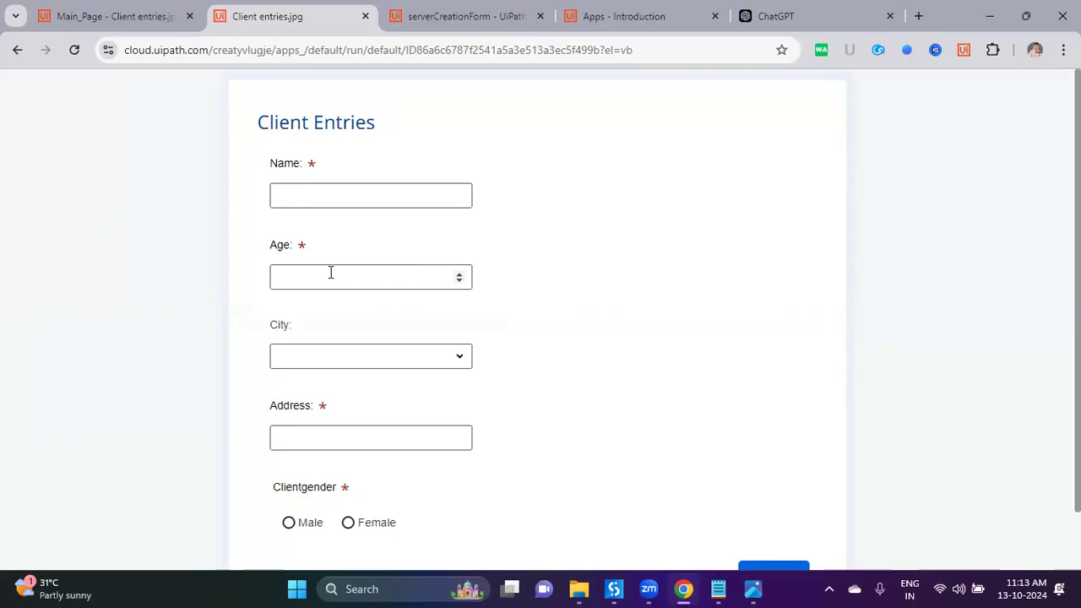
Step: Enter 06 as the Age to trigger the 50–100 range error, then check the sketch
{"action": "left_click", "coordinate": [435, 275]}
{"action": "type", "text": "06"}
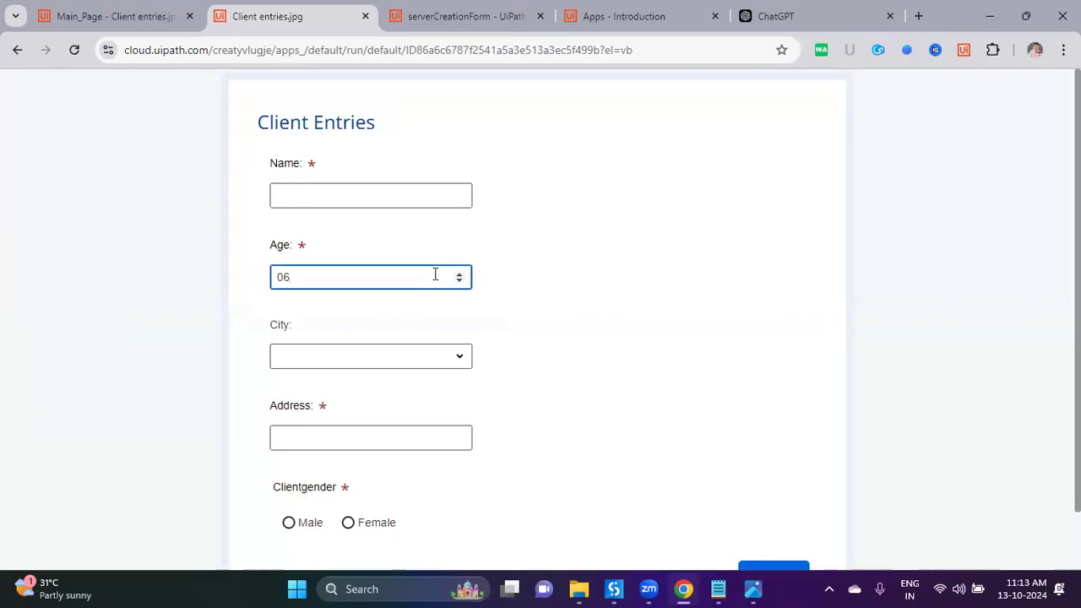
{"action": "left_click", "coordinate": [590, 328]}
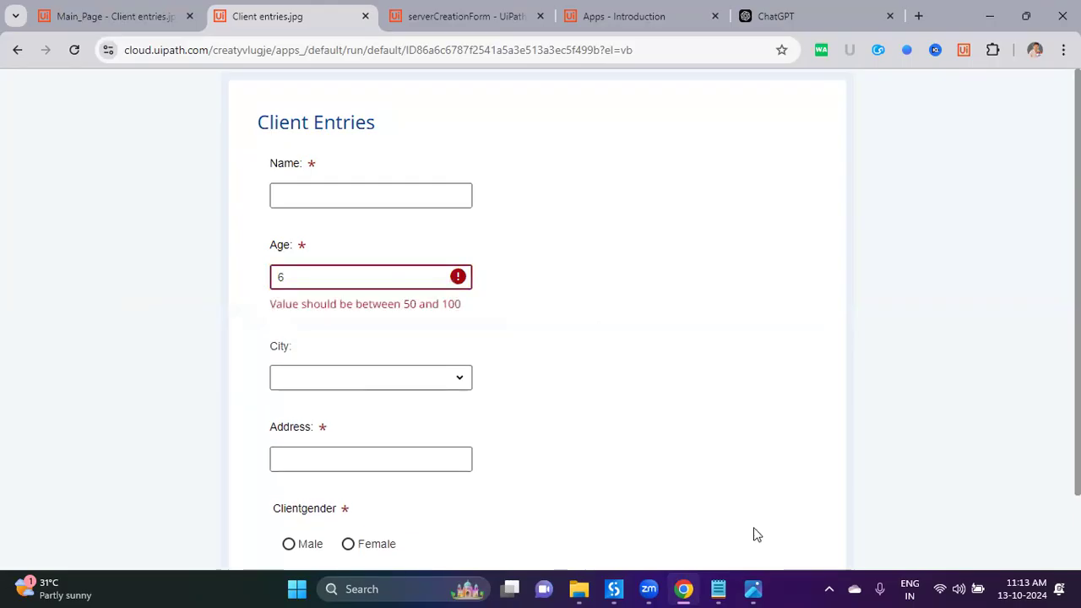
{"action": "left_click", "coordinate": [754, 588]}
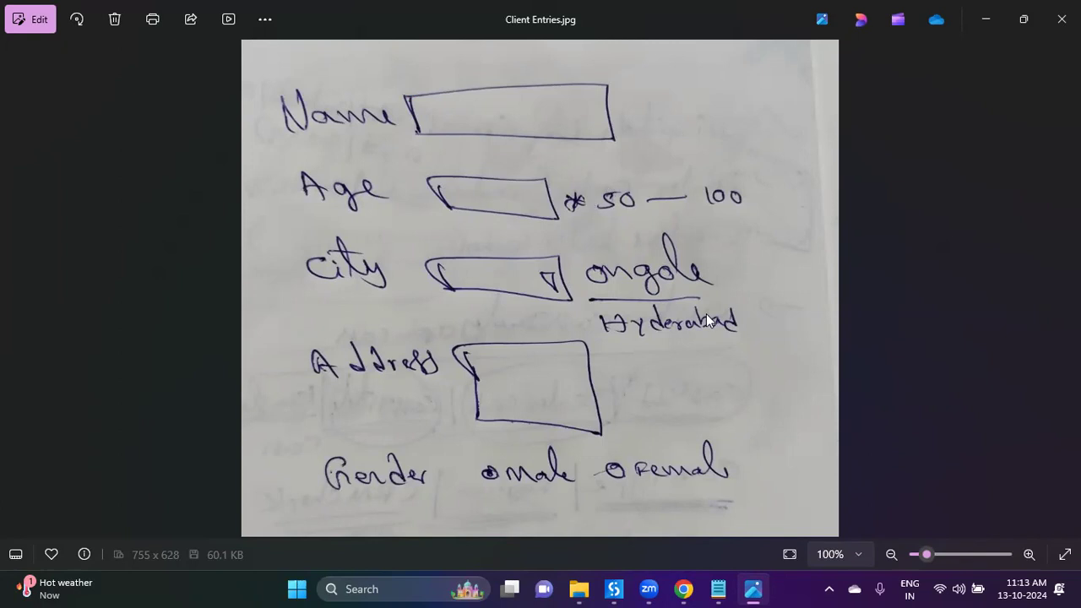
Step: Replace the invalid age with 58 and open the City choices, referring to the sketch
{"action": "left_click", "coordinate": [683, 589]}
{"action": "left_click_drag", "start_coordinate": [362, 278], "coordinate": [277, 277]}
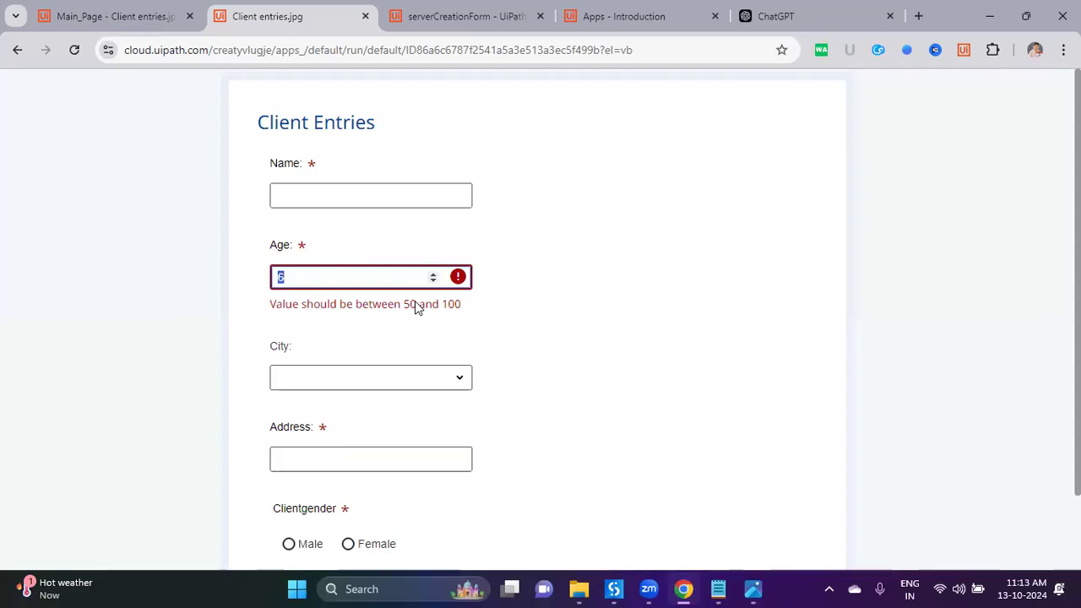
{"action": "type", "text": "58"}
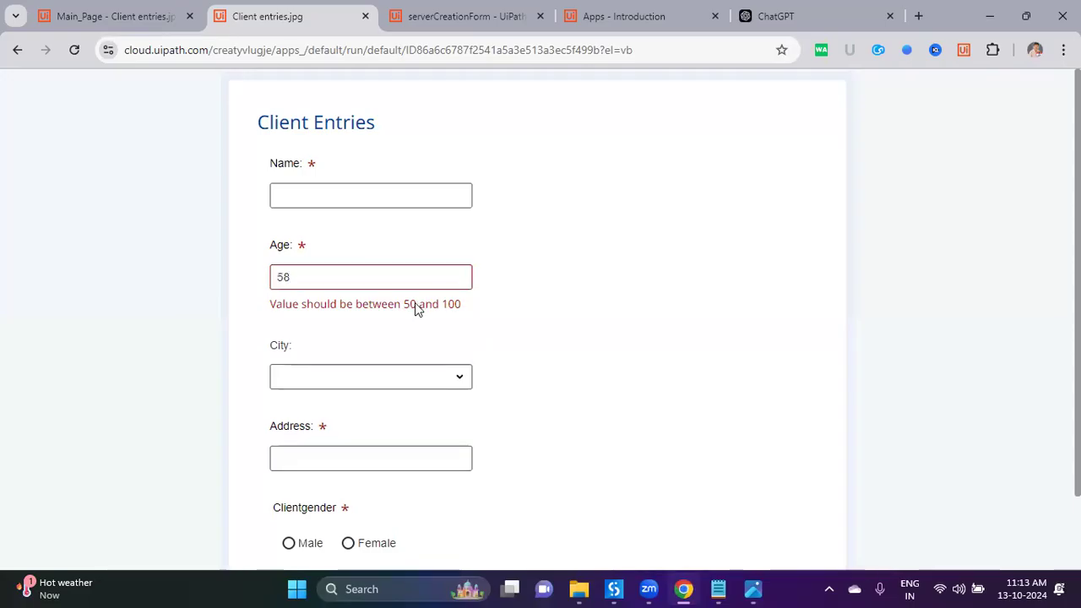
{"action": "left_click", "coordinate": [442, 358]}
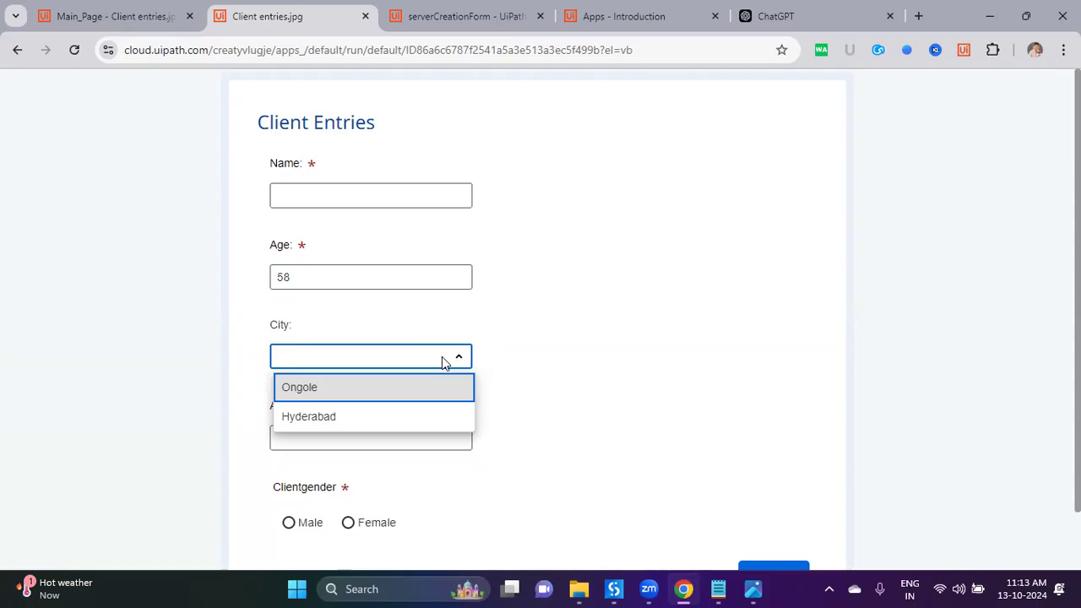
{"action": "left_click", "coordinate": [753, 588]}
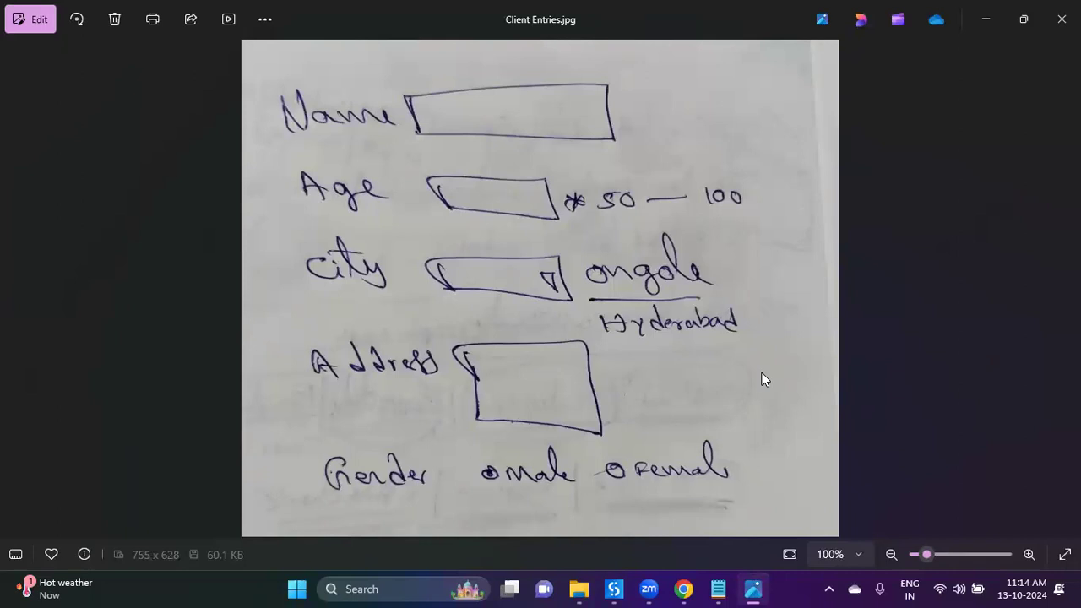
Step: Choose Hyderabad as the City in the preview form
{"action": "left_click", "coordinate": [614, 589]}
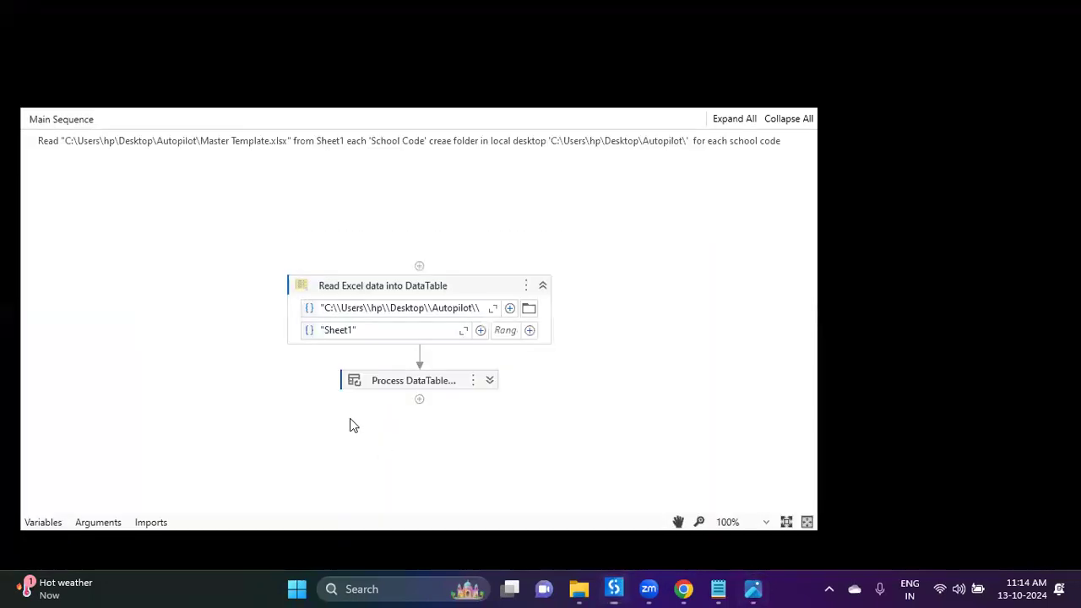
{"action": "left_click", "coordinate": [683, 589]}
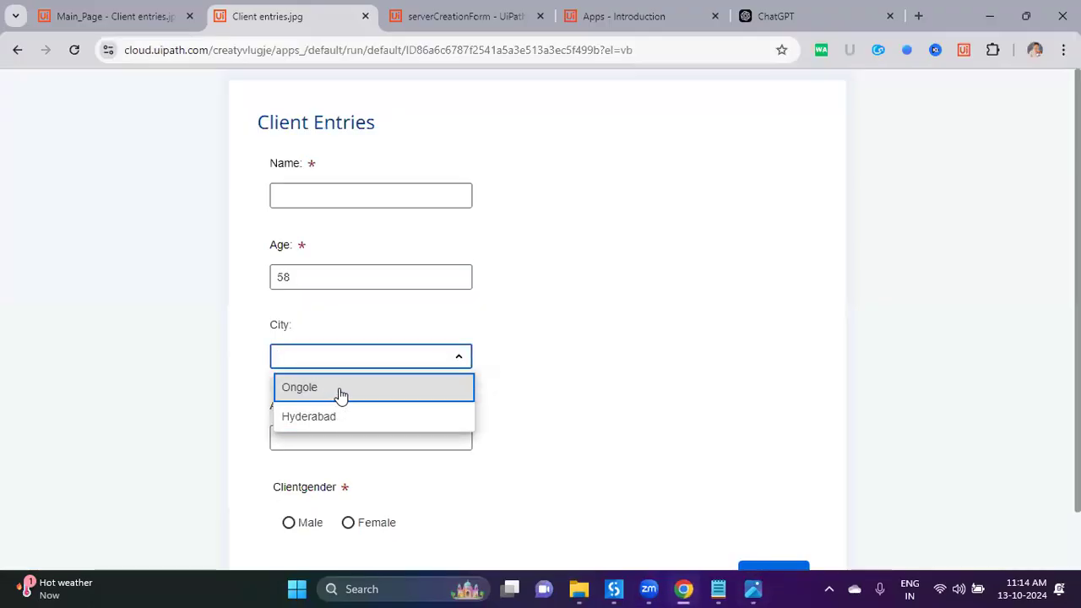
{"action": "left_click", "coordinate": [362, 416]}
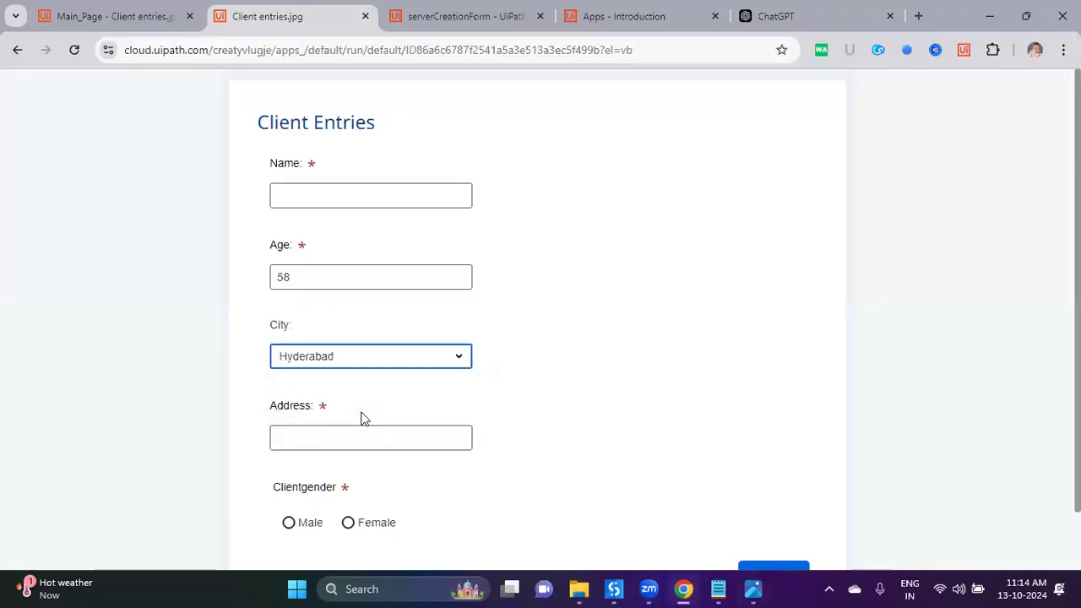
{"action": "scroll", "coordinate": [380, 449], "scroll_direction": "down", "scroll_amount": 1}
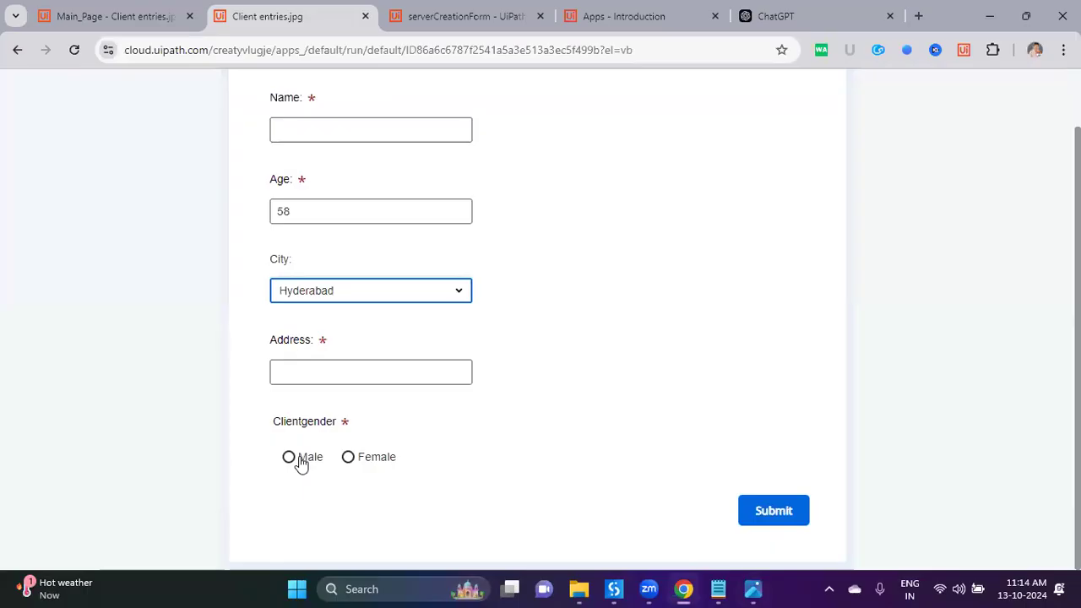
Step: Set Clientgender to Female, checking the sketch for reference
{"action": "left_click_drag", "start_coordinate": [282, 428], "coordinate": [332, 430]}
{"action": "left_click", "coordinate": [321, 427]}
{"action": "left_click", "coordinate": [754, 589]}
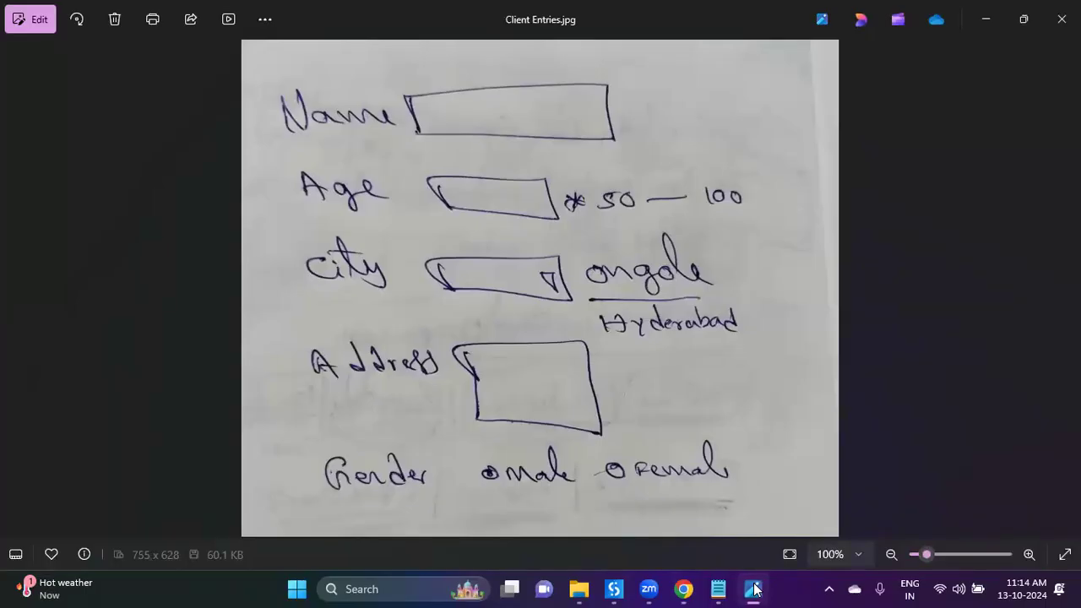
{"action": "left_click", "coordinate": [755, 589]}
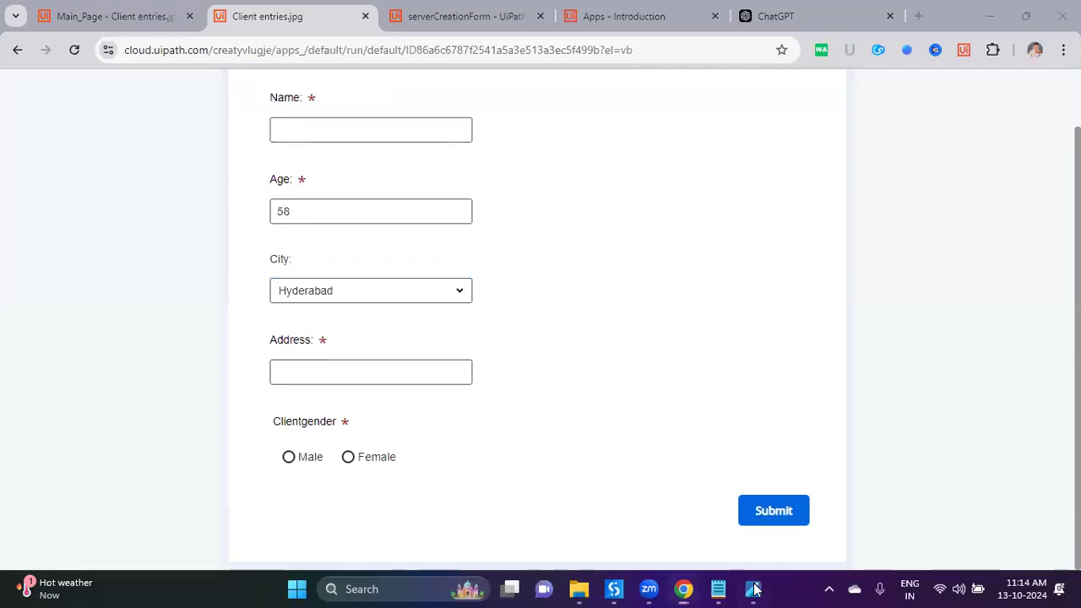
{"action": "left_click", "coordinate": [754, 589]}
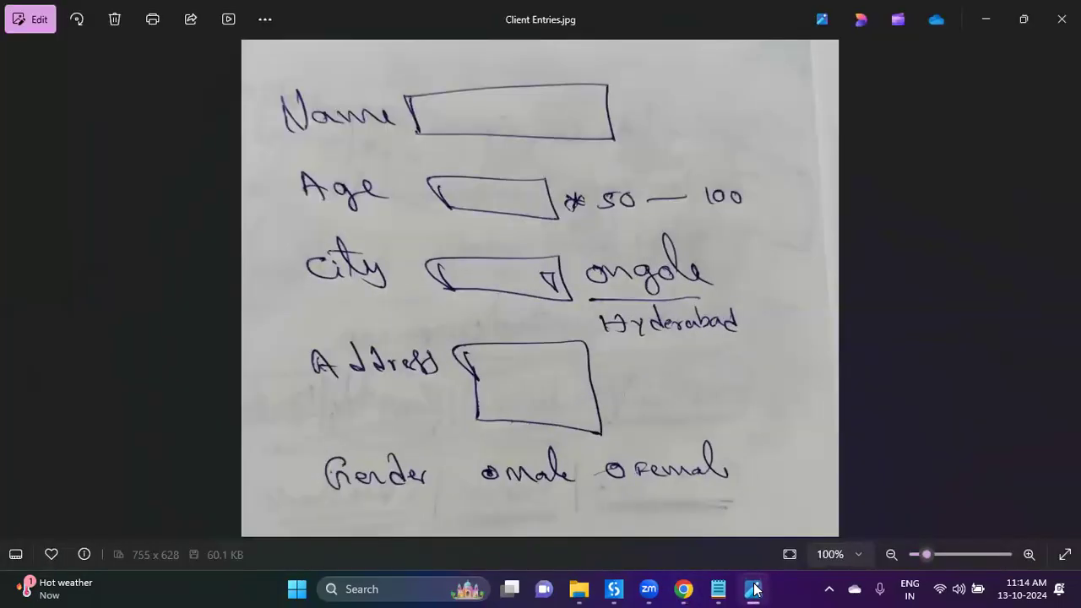
{"action": "left_click", "coordinate": [755, 589]}
{"action": "left_click_drag", "start_coordinate": [286, 423], "coordinate": [324, 433]}
{"action": "left_click", "coordinate": [325, 460]}
{"action": "left_click", "coordinate": [289, 457]}
{"action": "left_click", "coordinate": [348, 457]}
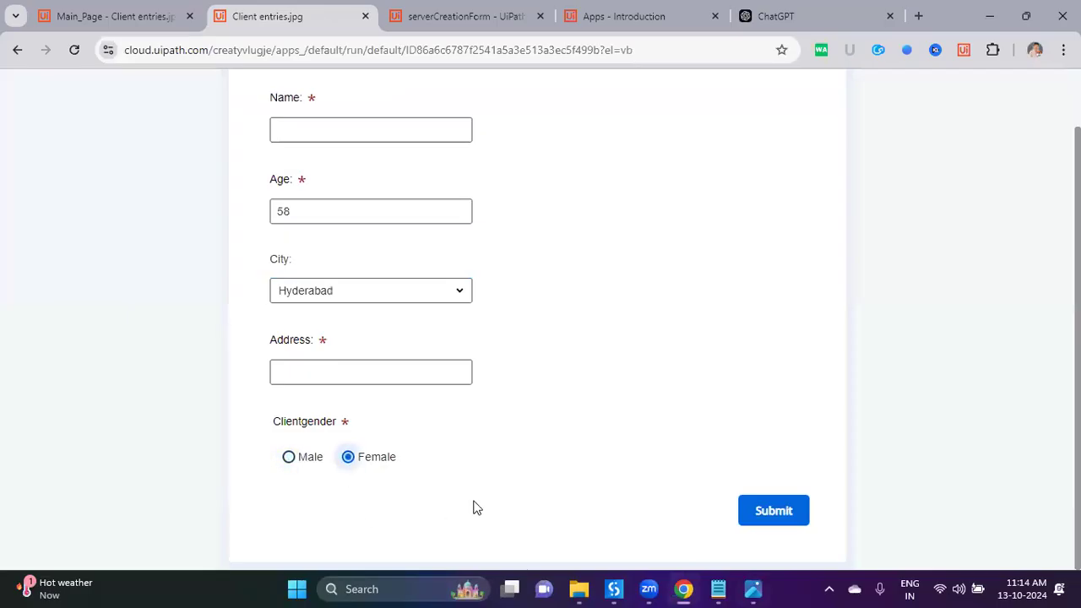
{"action": "scroll", "coordinate": [525, 504], "scroll_direction": "up", "scroll_amount": 2}
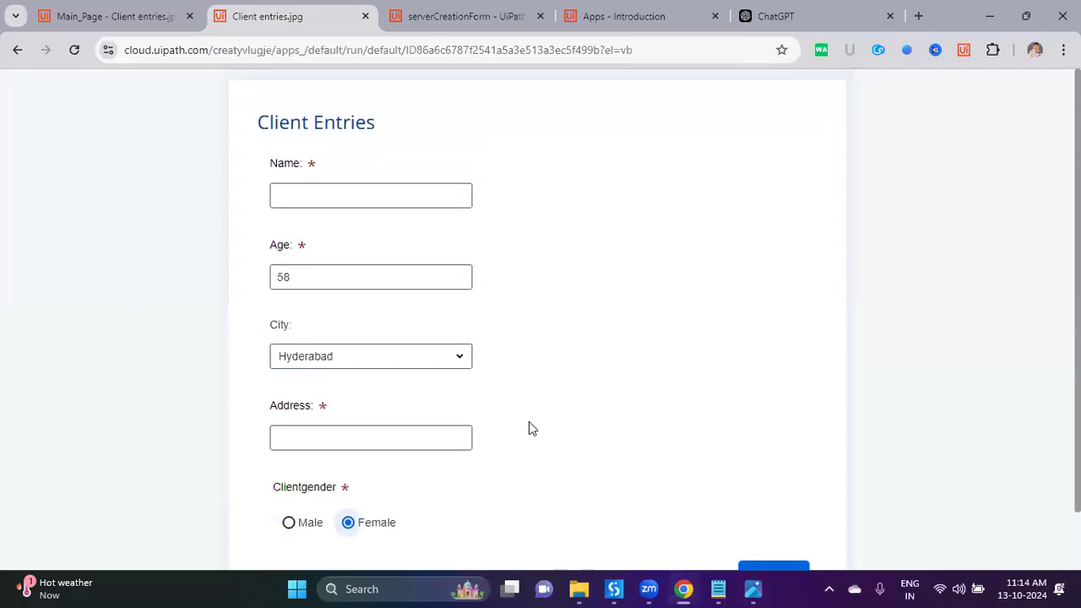
Step: Enter the client's name, set City and Address to Ongole, and submit the form
{"action": "left_click", "coordinate": [424, 199]}
{"action": "type", "text": "V"}
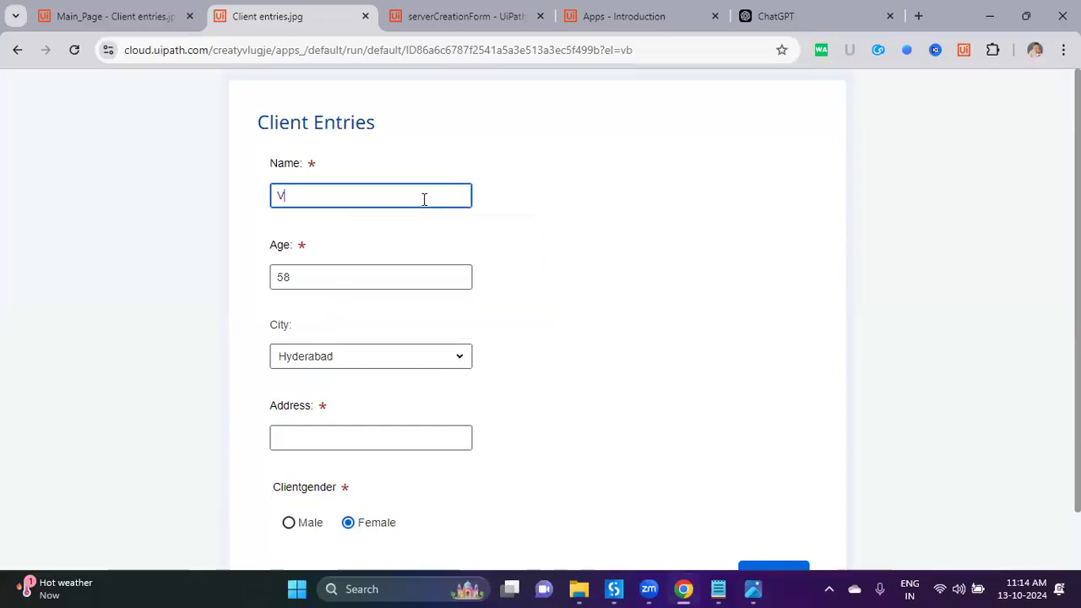
{"action": "type", "text": "anaja"}
{"action": "scroll", "coordinate": [254, 308], "scroll_direction": "down", "scroll_amount": 2}
{"action": "left_click", "coordinate": [339, 298]}
{"action": "left_click", "coordinate": [320, 322]}
{"action": "left_click", "coordinate": [315, 363]}
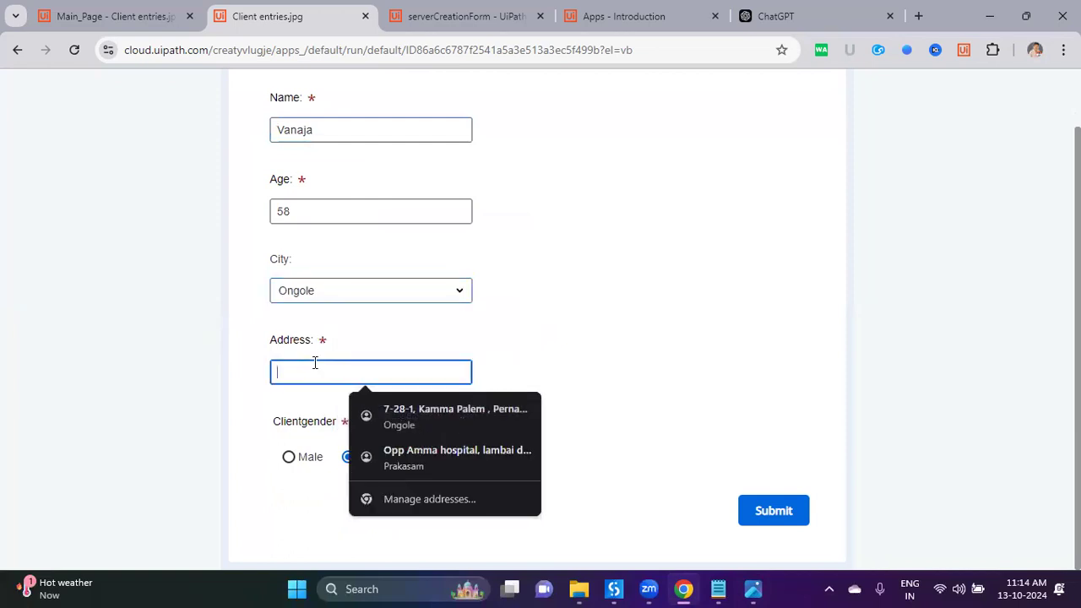
{"action": "type", "text": "Ongole"}
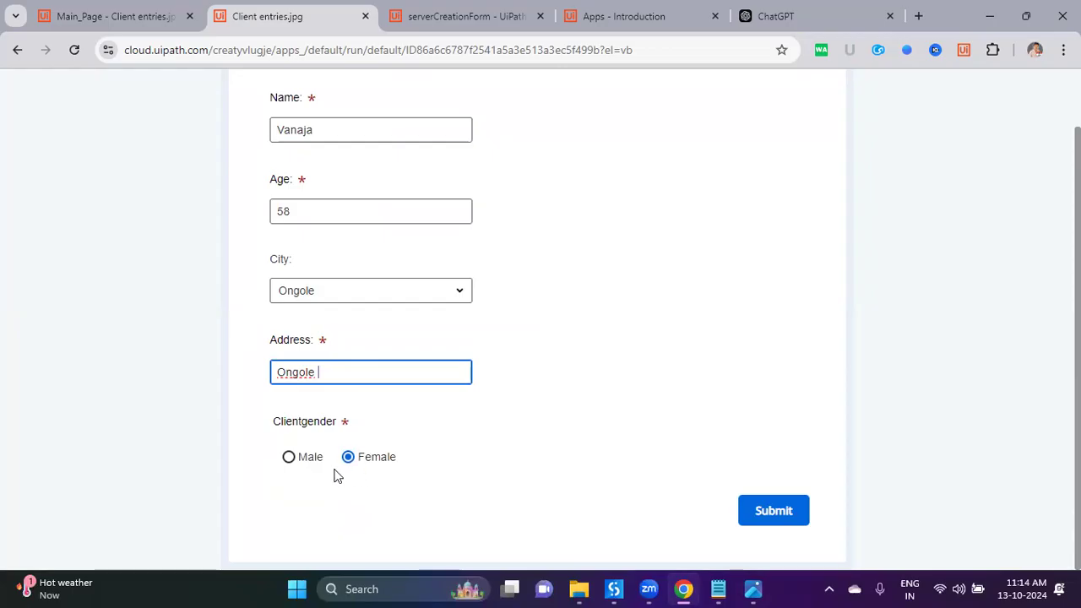
{"action": "left_click", "coordinate": [772, 514]}
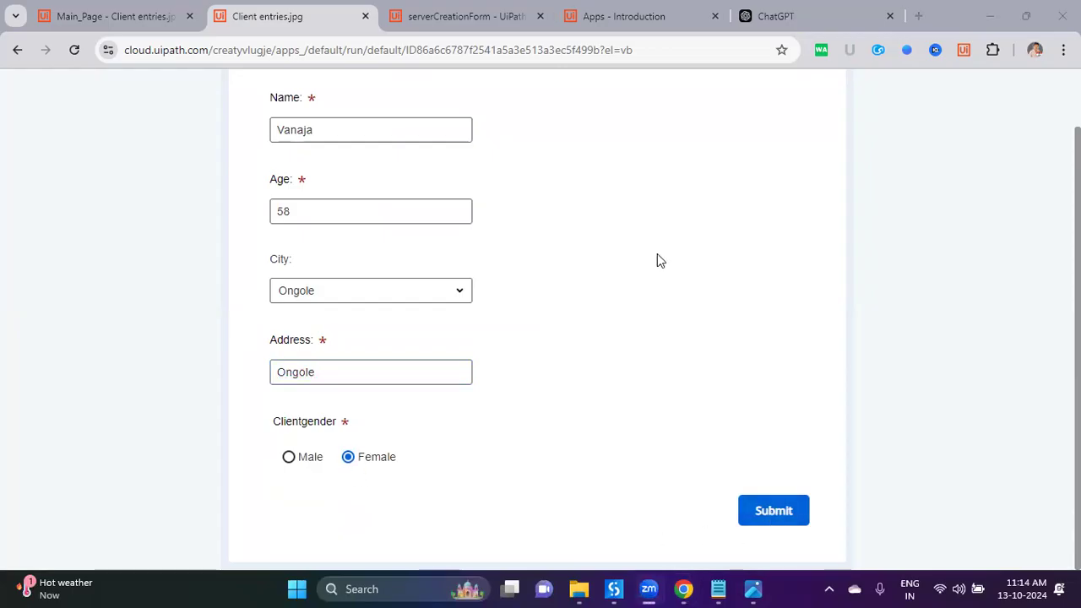
{"action": "left_click", "coordinate": [302, 164]}
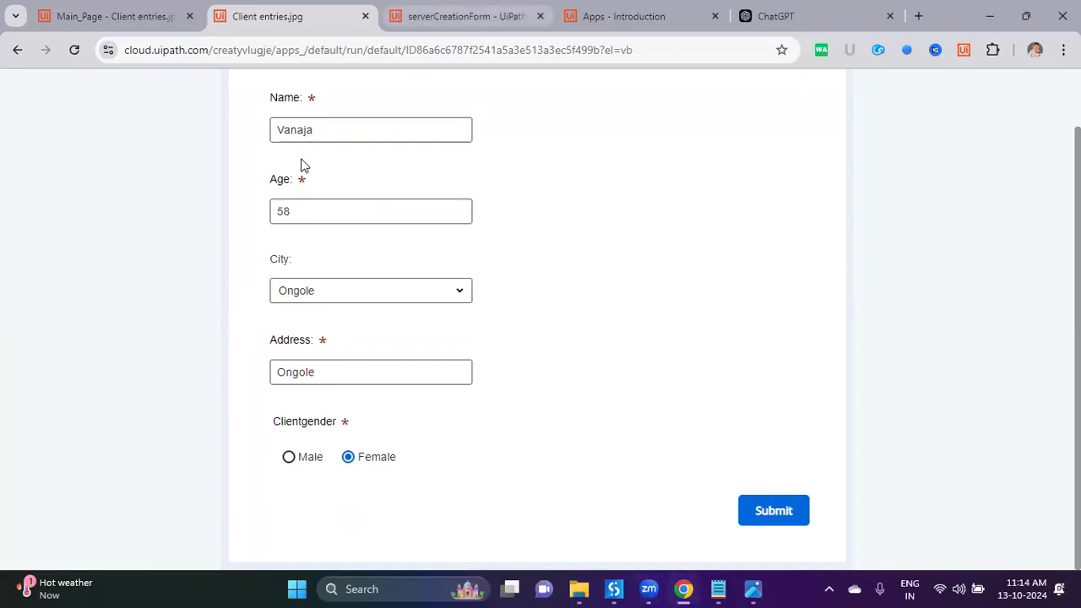
{"action": "key", "text": "ctrl+Tab"}
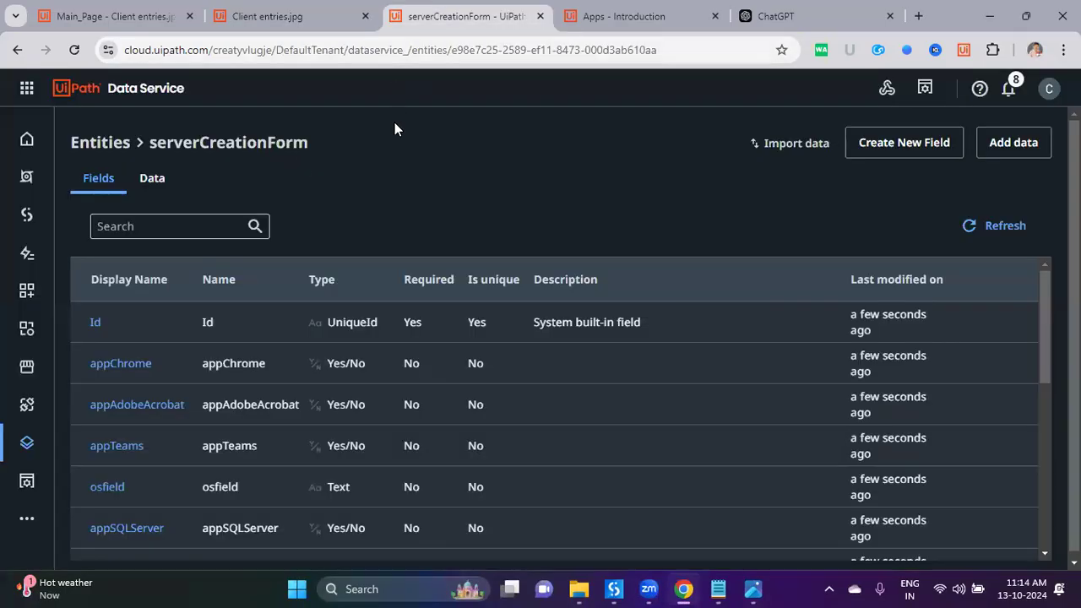
Step: Return to the Data Service entities list and sort by Last modified on, newest first
{"action": "key", "text": "ctrl+Tab"}
{"action": "key", "text": "ctrl+Tab"}
{"action": "key", "text": "ctrl+Tab"}
{"action": "key", "text": "ctrl+Tab"}
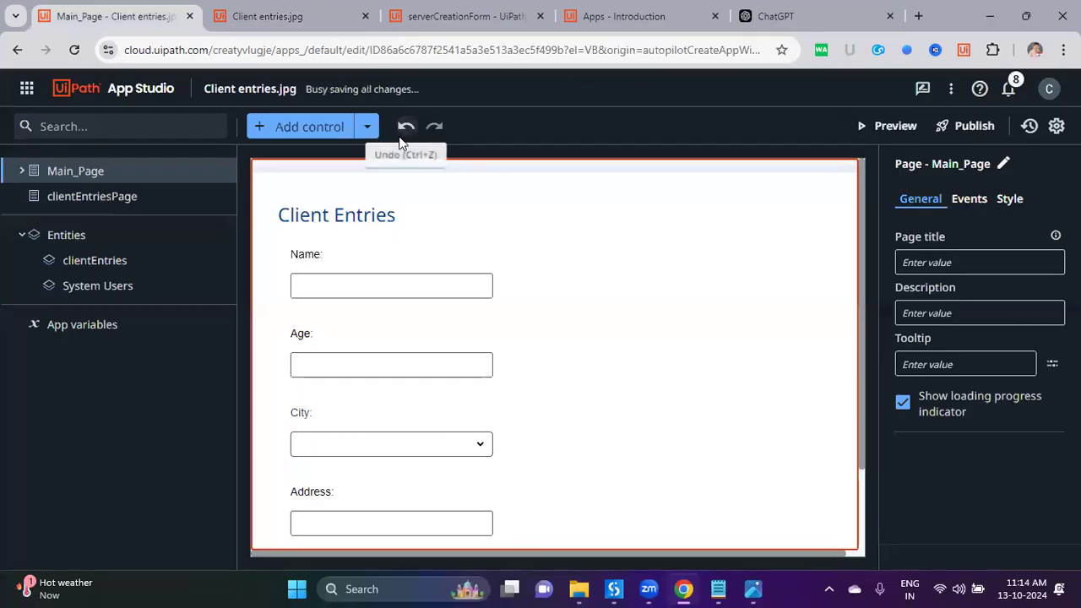
{"action": "left_click", "coordinate": [400, 32]}
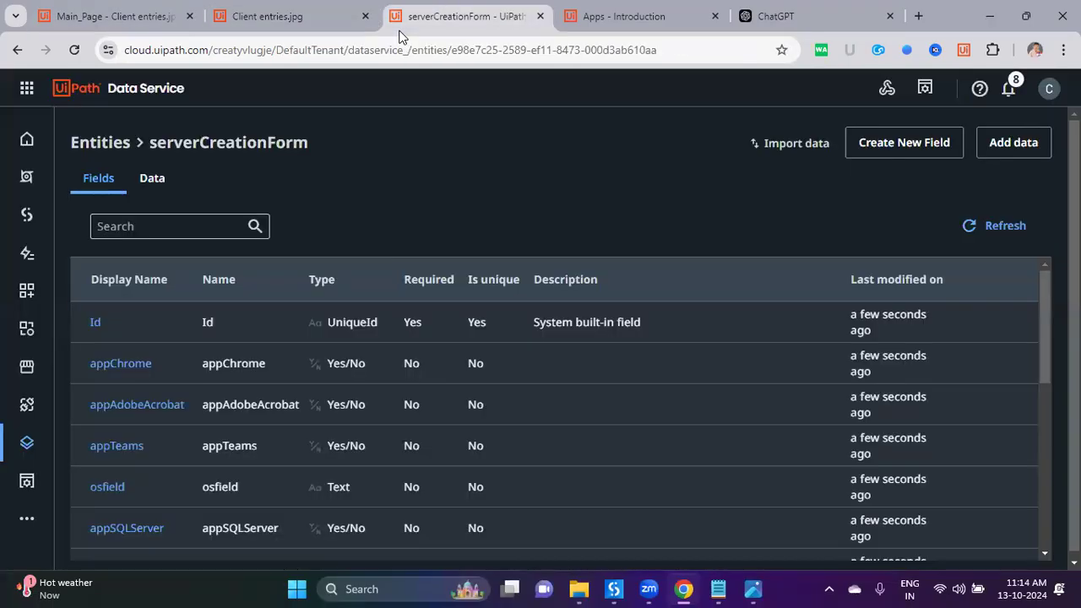
{"action": "left_click", "coordinate": [152, 179]}
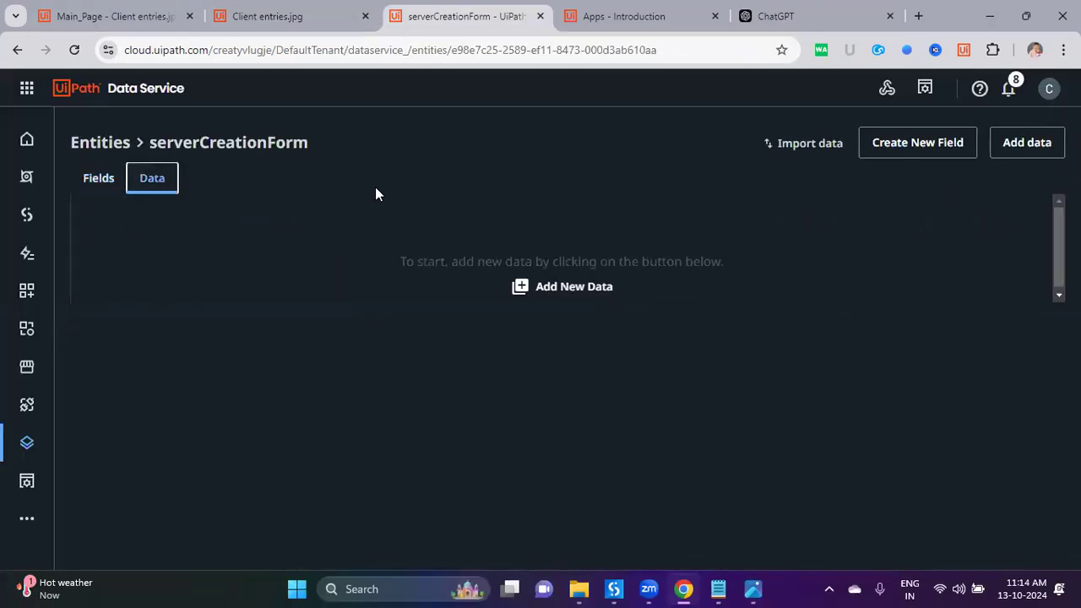
{"action": "left_click", "coordinate": [105, 145]}
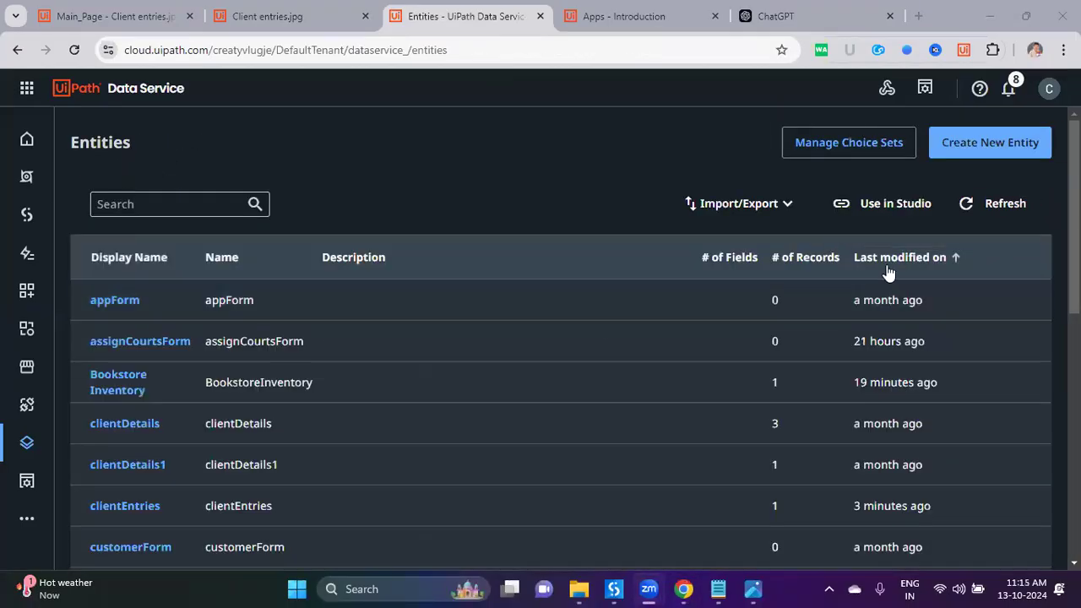
{"action": "left_click", "coordinate": [898, 268]}
{"action": "left_click", "coordinate": [893, 267]}
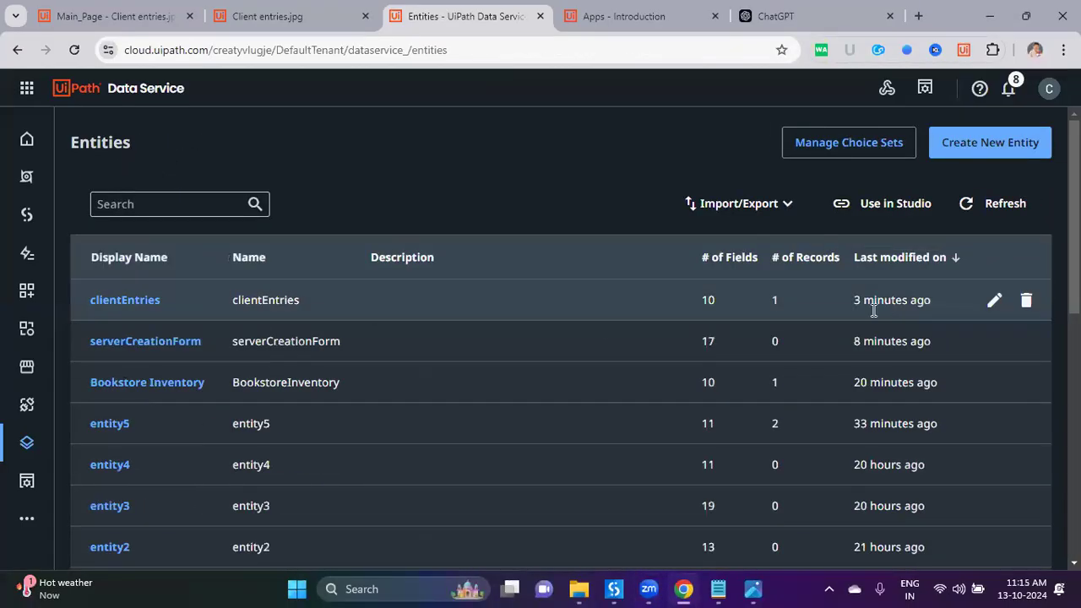
Step: Confirm the age 58, Ongole, Female record in clientEntries data, then return to the form
{"action": "left_click", "coordinate": [147, 310]}
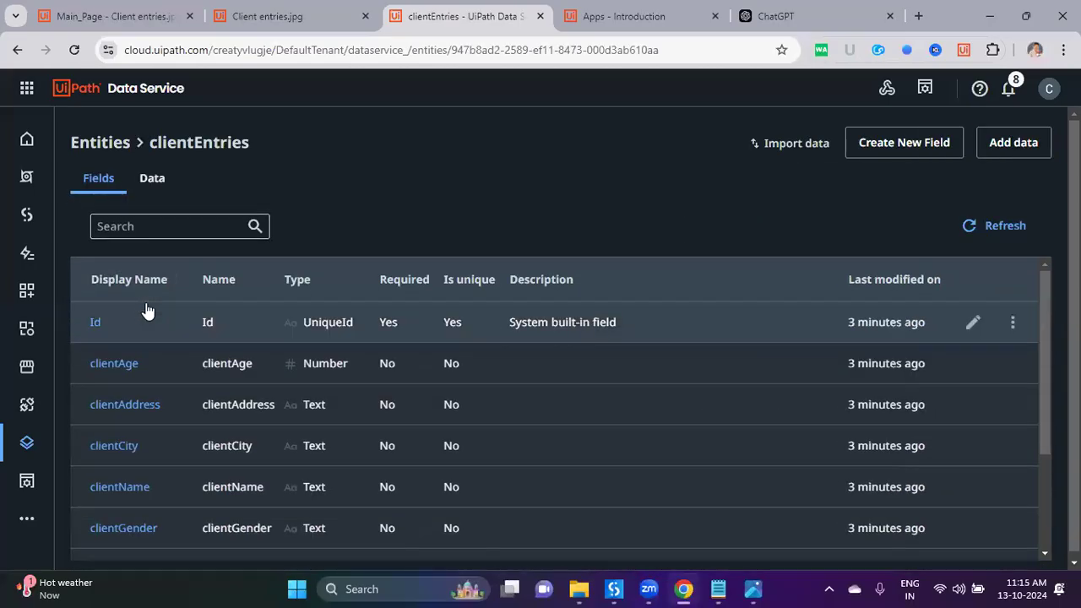
{"action": "left_click", "coordinate": [173, 177]}
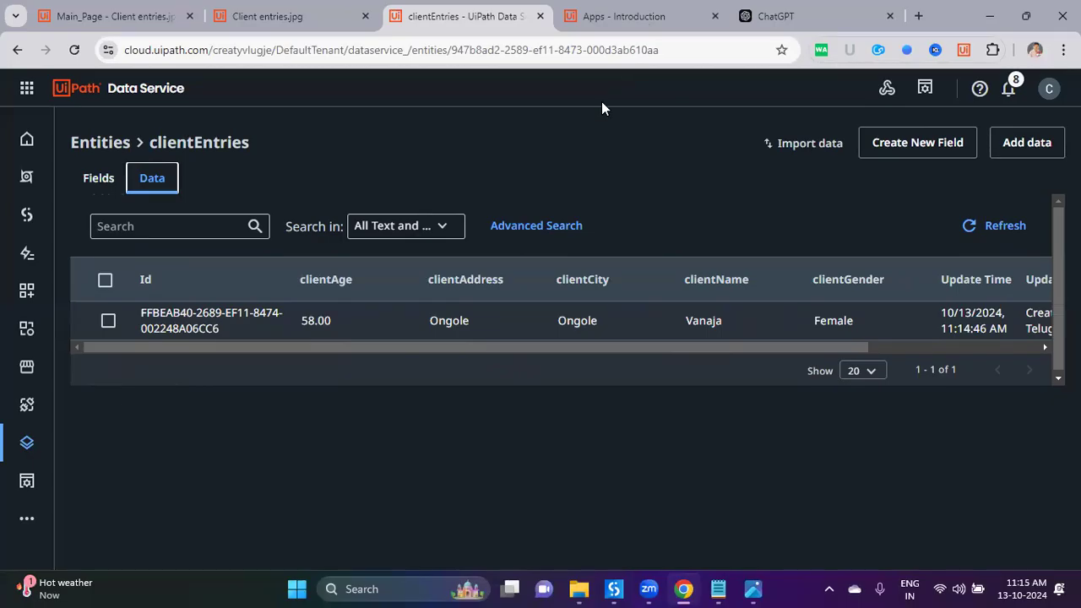
{"action": "left_click", "coordinate": [625, 16]}
{"action": "left_click", "coordinate": [279, 16]}
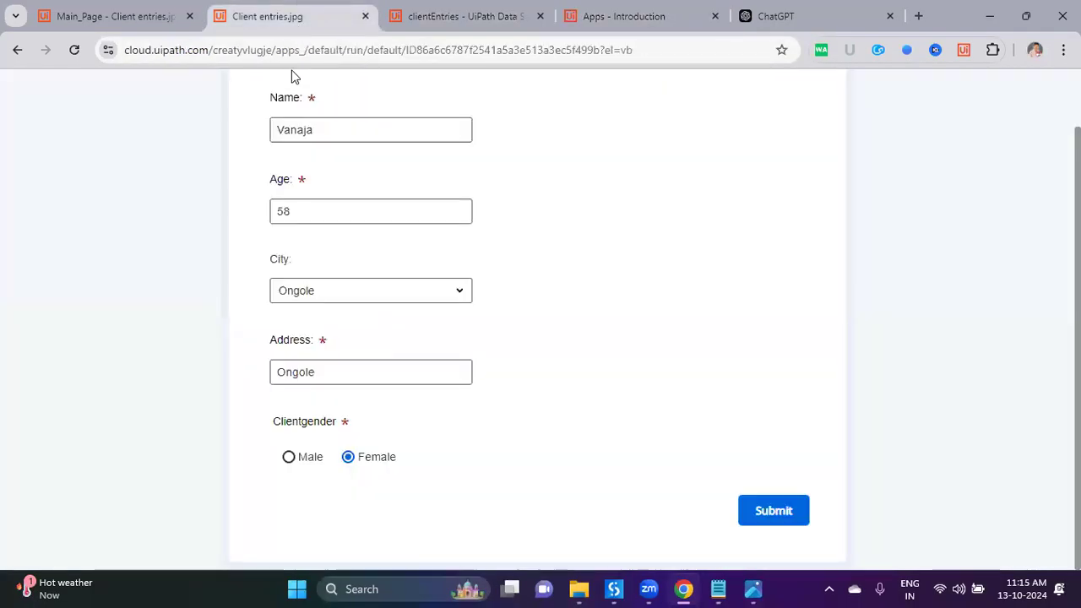
Step: Leave the Client entries.jpg app editor for the UiPath Apps home page
{"action": "scroll", "coordinate": [253, 181], "scroll_direction": "up", "scroll_amount": 2}
{"action": "left_click", "coordinate": [181, 13]}
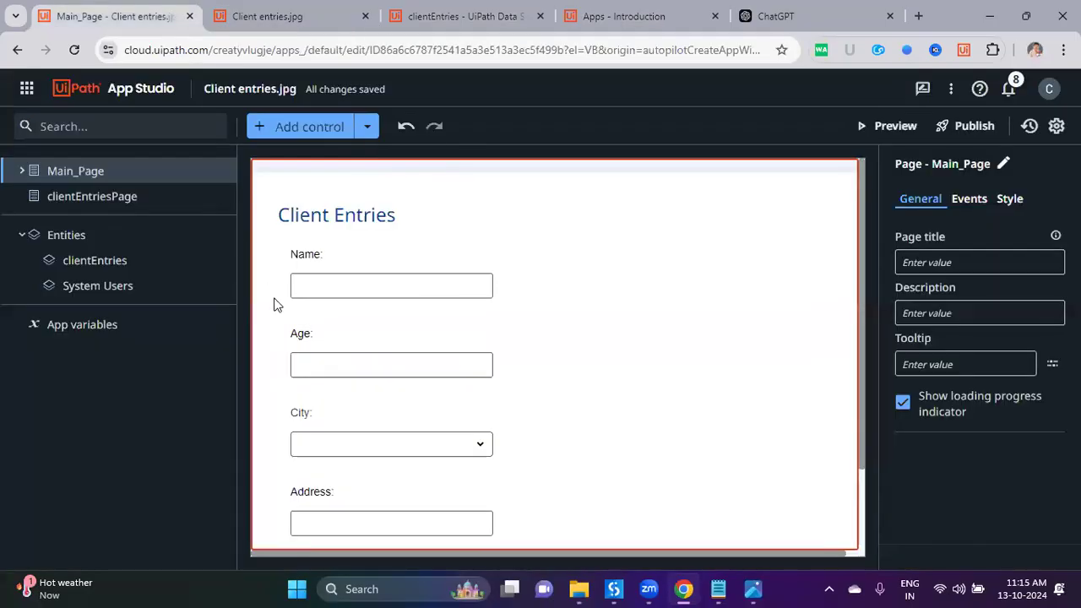
{"action": "left_click", "coordinate": [117, 88]}
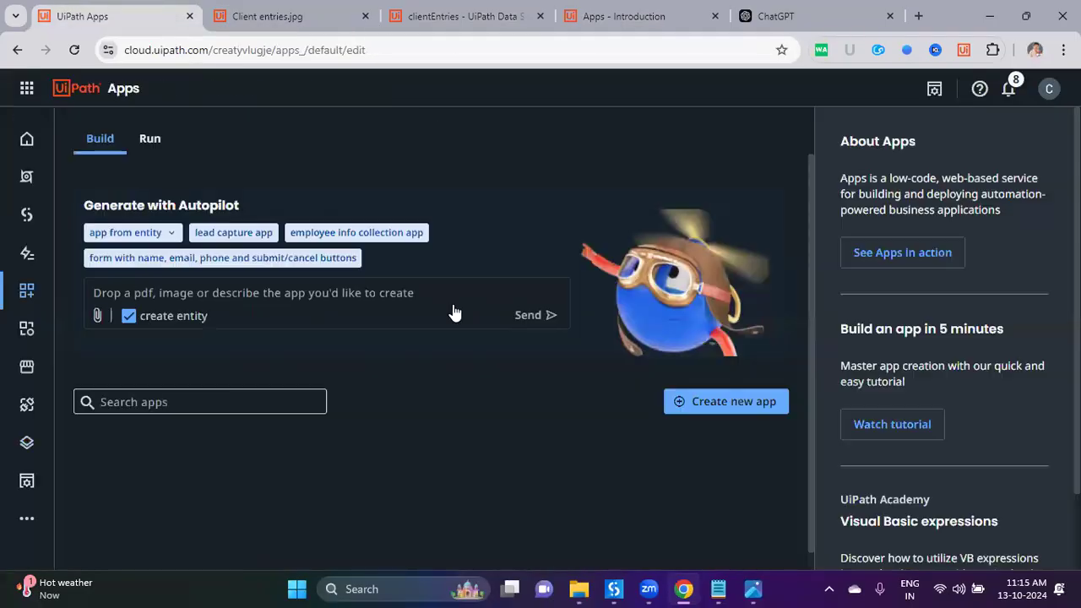
Step: Glance at the sketch, then open Input Form.pdf from the AutoPilot For Developers Apps folder
{"action": "left_click", "coordinate": [753, 589]}
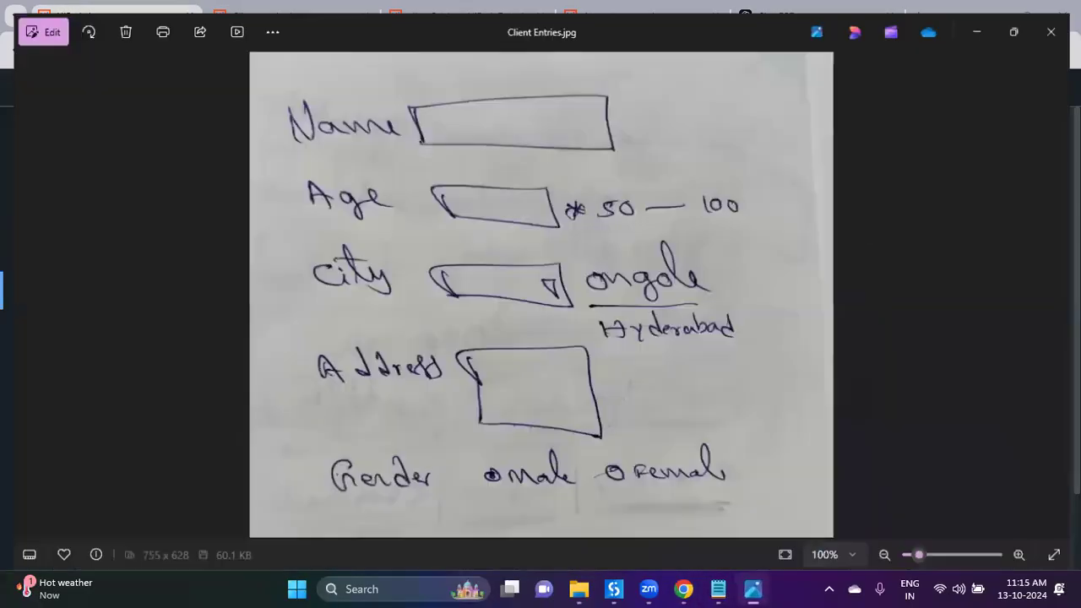
{"action": "left_click", "coordinate": [753, 589]}
{"action": "mouse_move", "coordinate": [611, 589]}
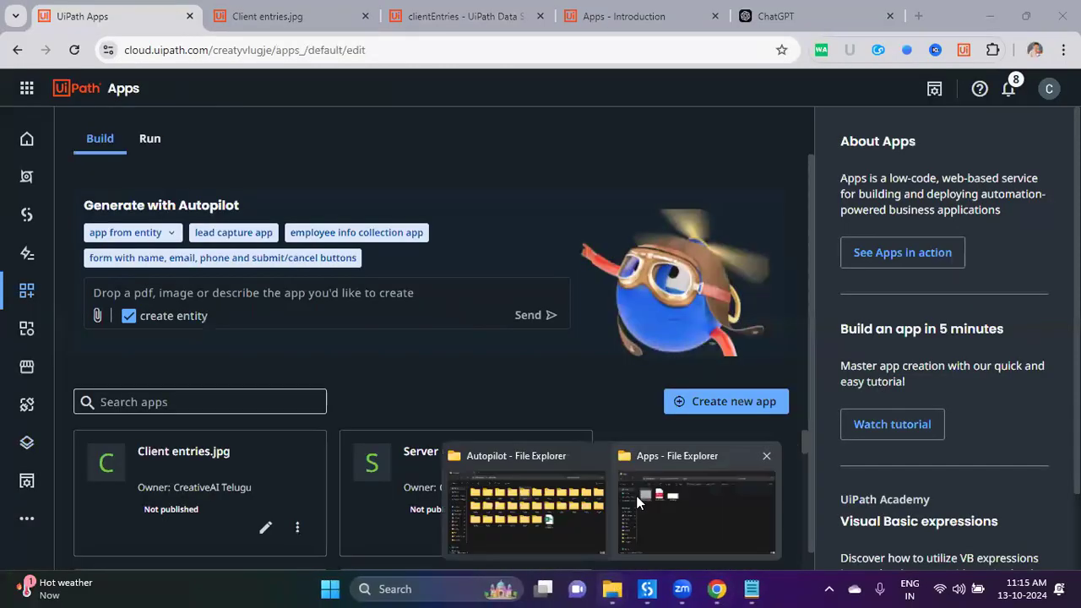
{"action": "left_click", "coordinate": [643, 498]}
{"action": "double_click", "coordinate": [276, 175]}
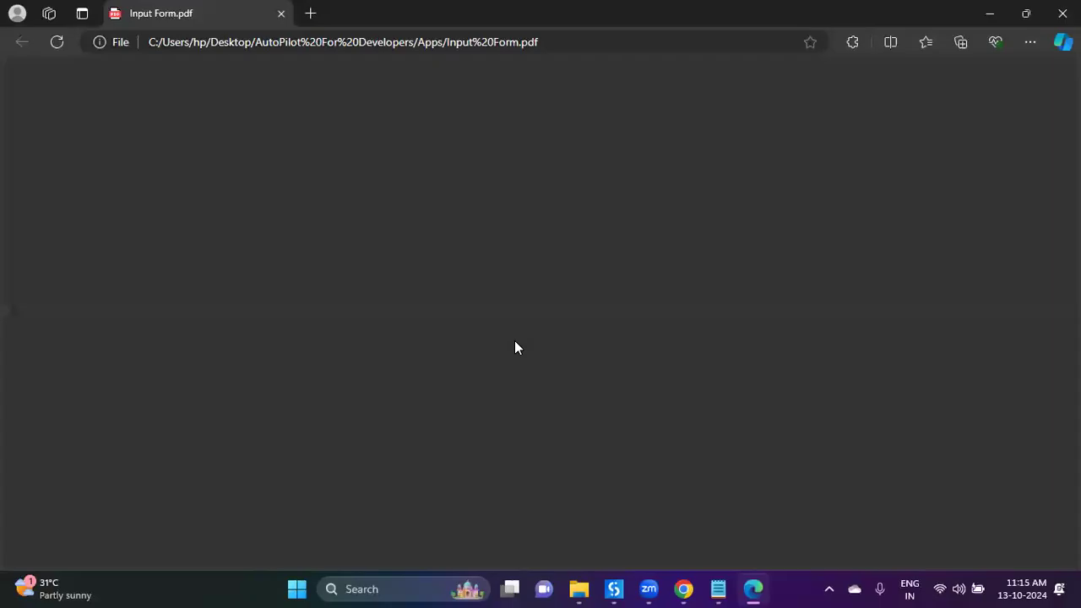
{"action": "scroll", "coordinate": [594, 369], "scroll_direction": "down", "scroll_amount": 5}
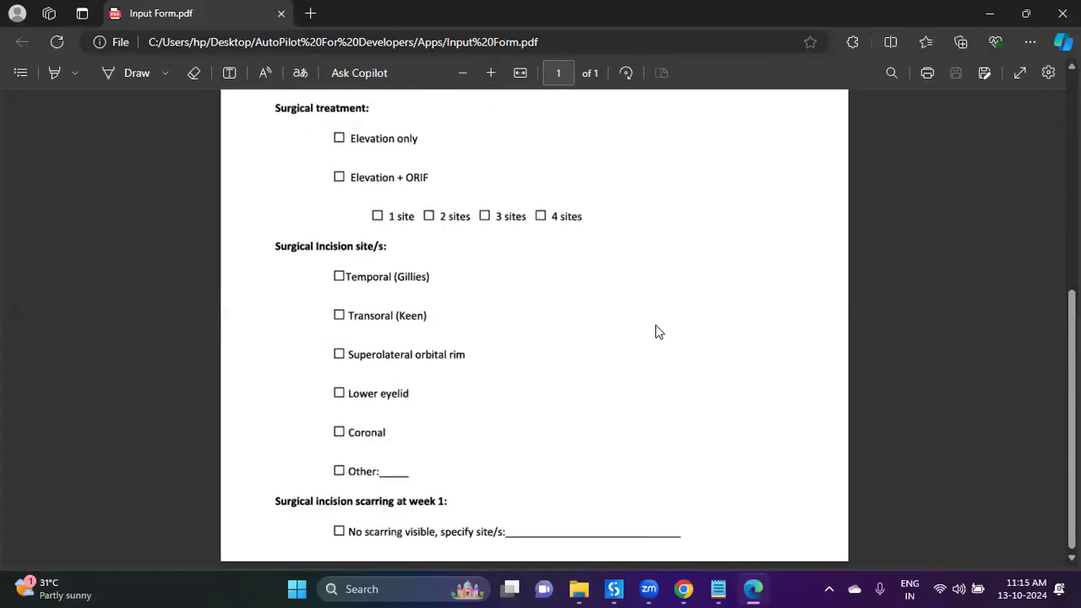
{"action": "scroll", "coordinate": [659, 332], "scroll_direction": "up", "scroll_amount": 5}
{"action": "scroll", "coordinate": [659, 332], "scroll_direction": "down", "scroll_amount": 5}
{"action": "scroll", "coordinate": [659, 332], "scroll_direction": "up", "scroll_amount": 5}
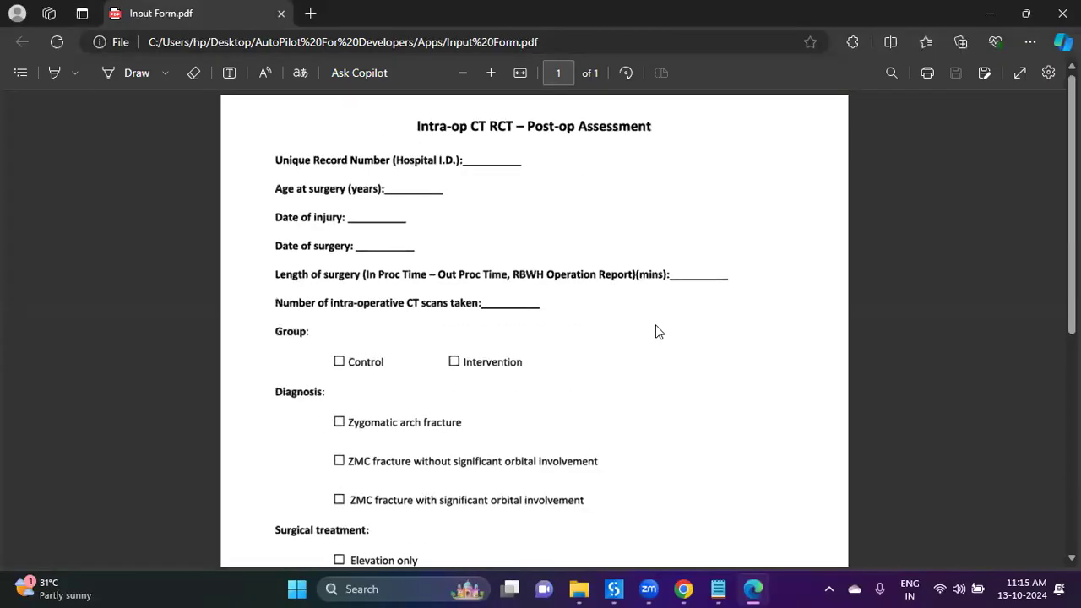
{"action": "left_click", "coordinate": [1063, 13]}
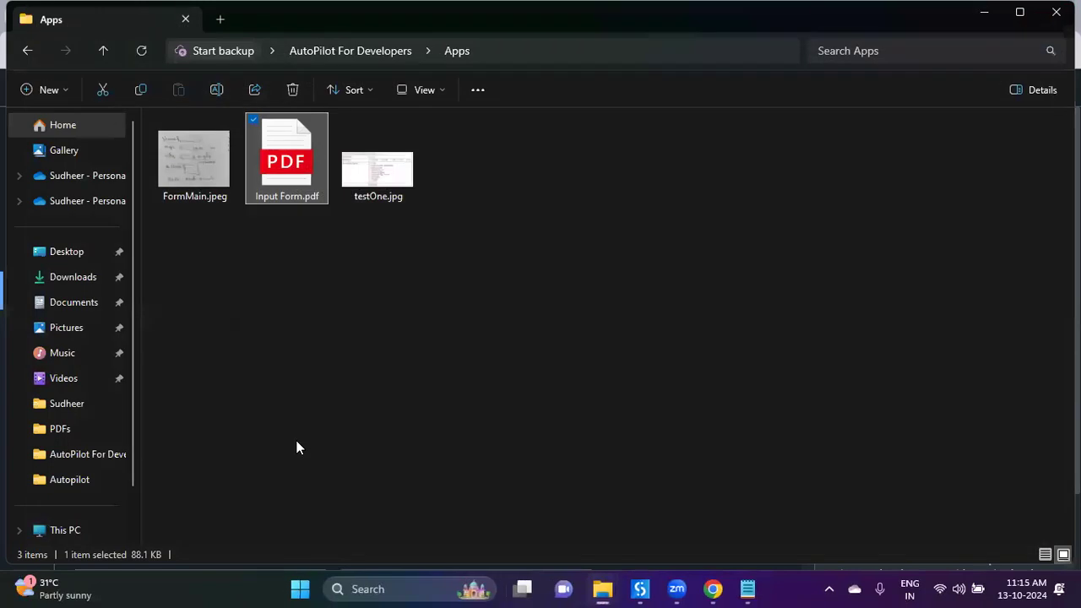
{"action": "left_click", "coordinate": [715, 588]}
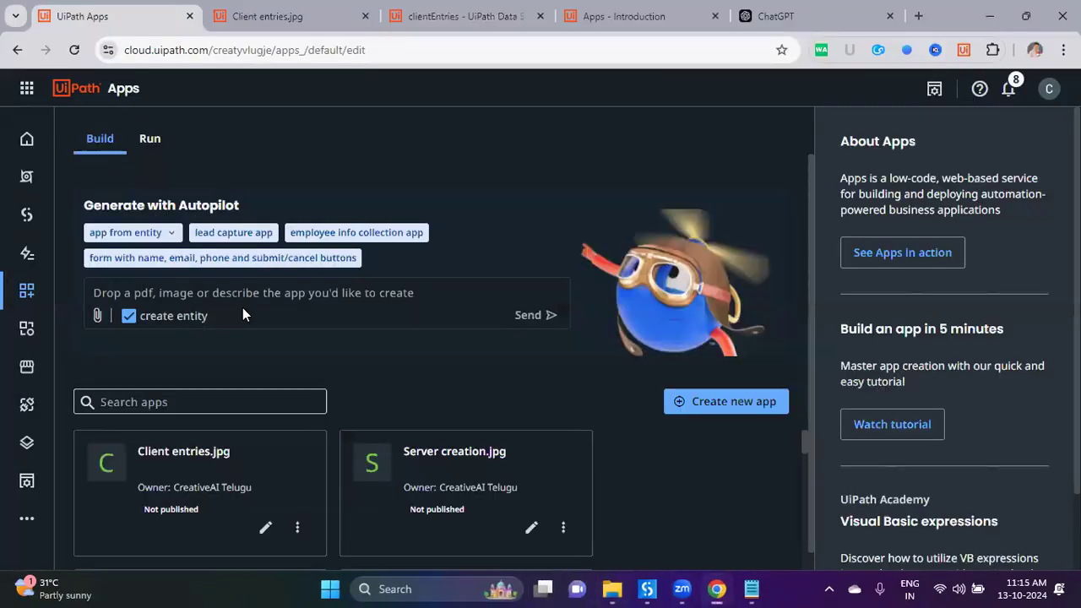
Step: Attach Input Form.pdf from AutoPilot For Developers > Apps to Autopilot and preview the generated app
{"action": "key", "text": "alt+Tab"}
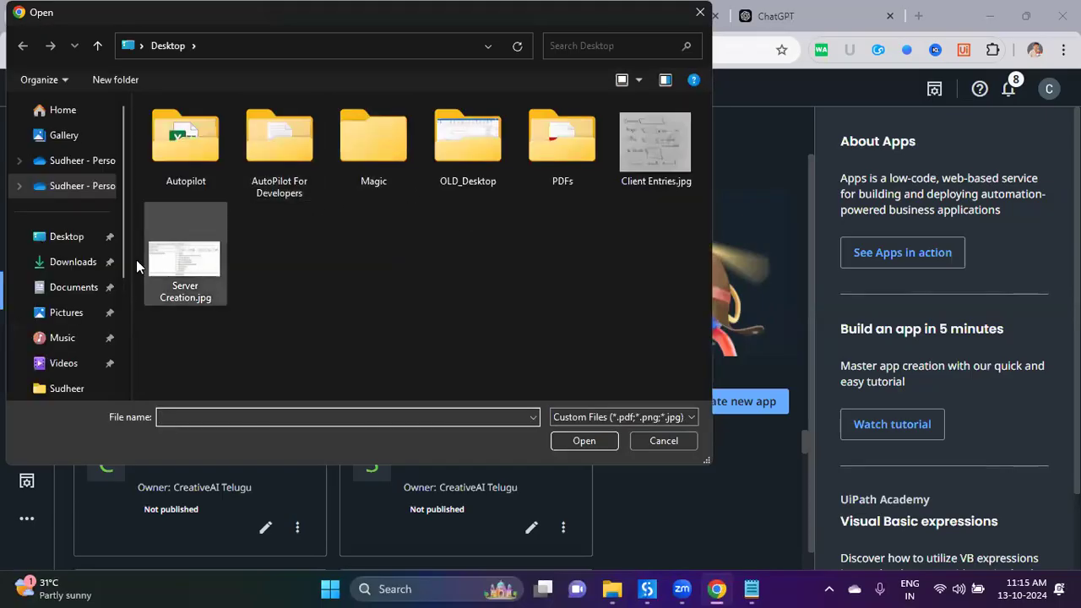
{"action": "left_click", "coordinate": [67, 239]}
{"action": "left_click", "coordinate": [266, 143]}
{"action": "double_click", "coordinate": [179, 142]}
{"action": "double_click", "coordinate": [208, 153]}
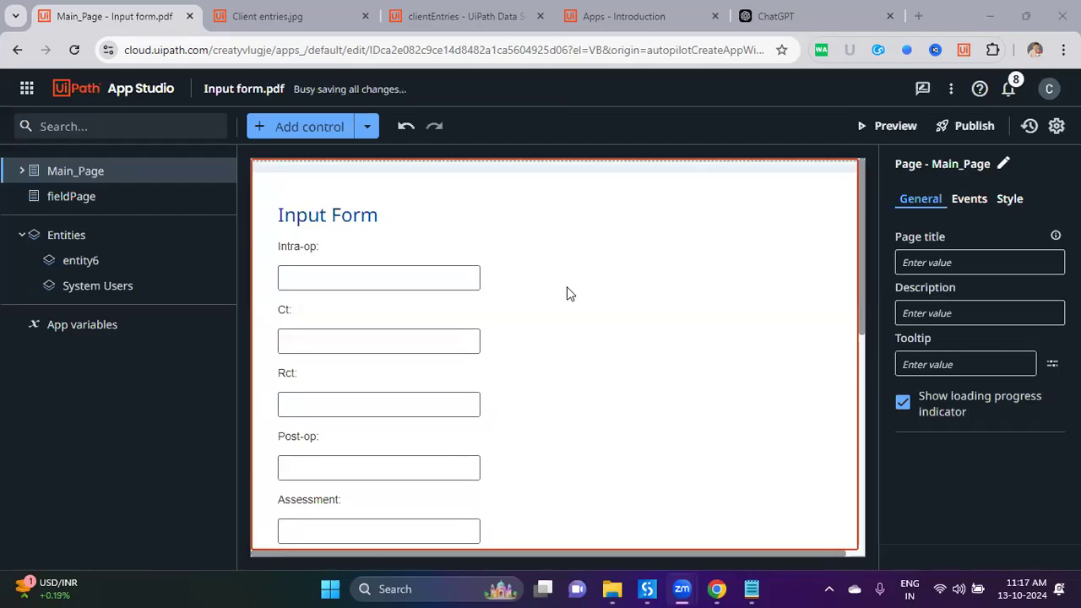
{"action": "left_click", "coordinate": [876, 126]}
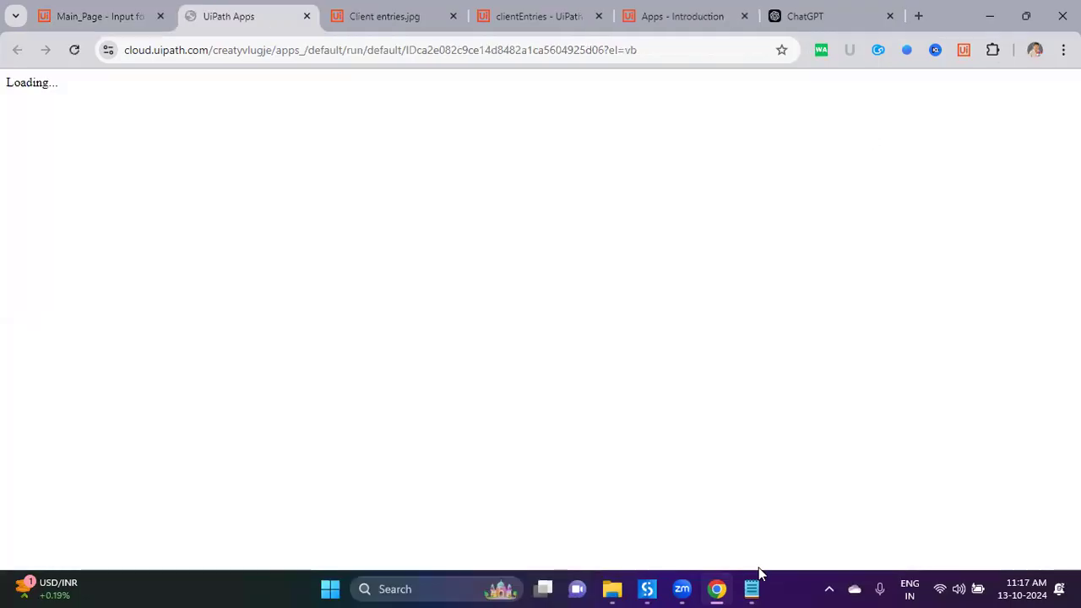
Step: Add '-> Image (PNG,JPG,JPEG) files' and '-> PDF' lines under UiPath Apps in the Notepad notes
{"action": "left_click", "coordinate": [755, 584]}
{"action": "key", "text": "Return"}
{"action": "key", "text": "Tab"}
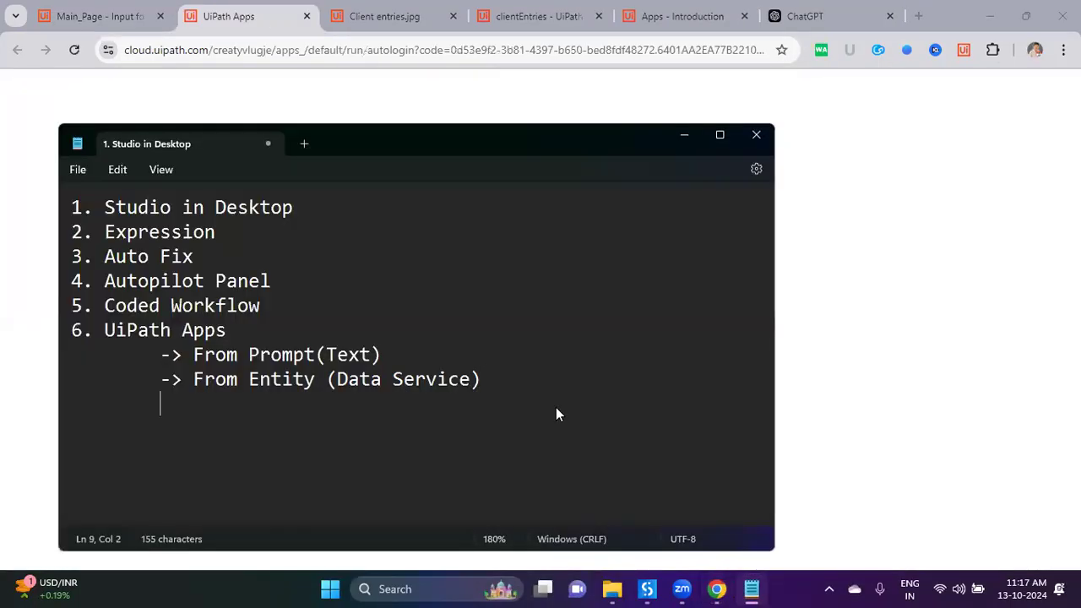
{"action": "type", "text": "-> Image (P"}
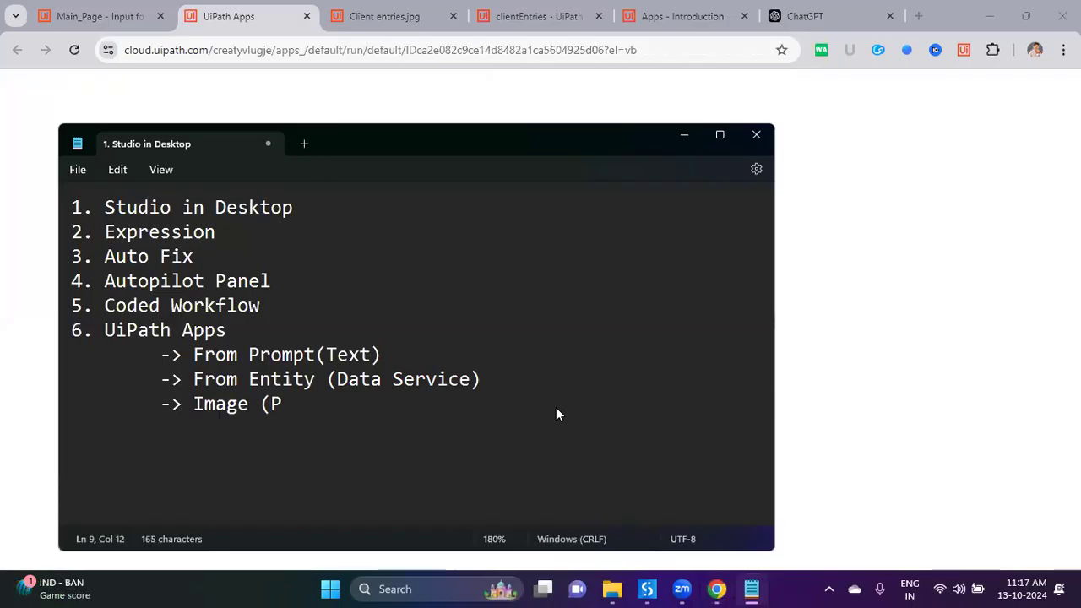
{"action": "type", "text": "NG,JPG,JPEG)"}
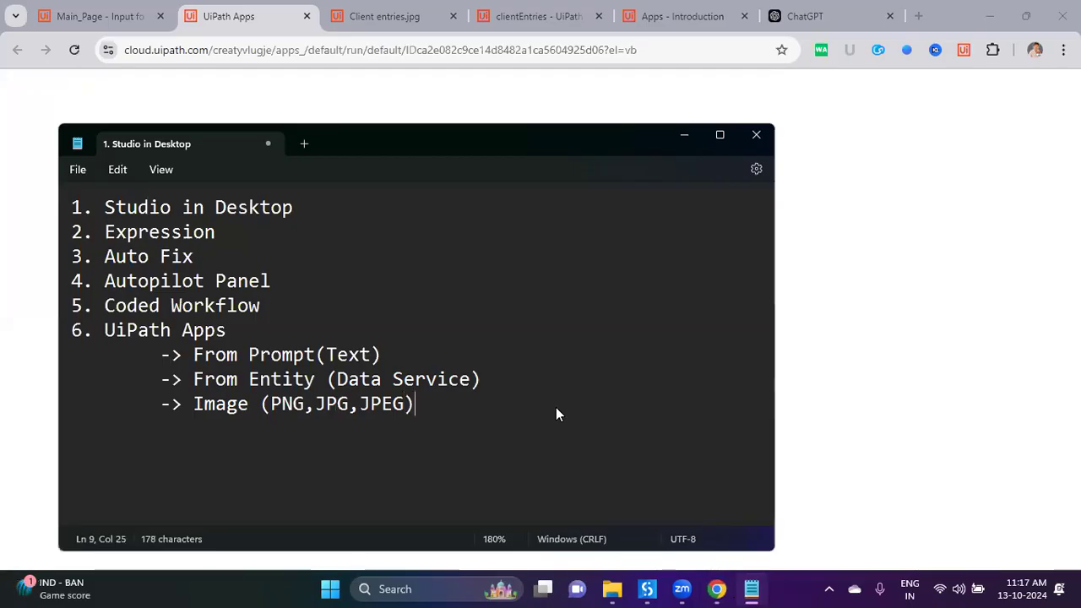
{"action": "type", "text": " files"}
{"action": "key", "text": "Return"}
{"action": "key", "text": "Tab"}
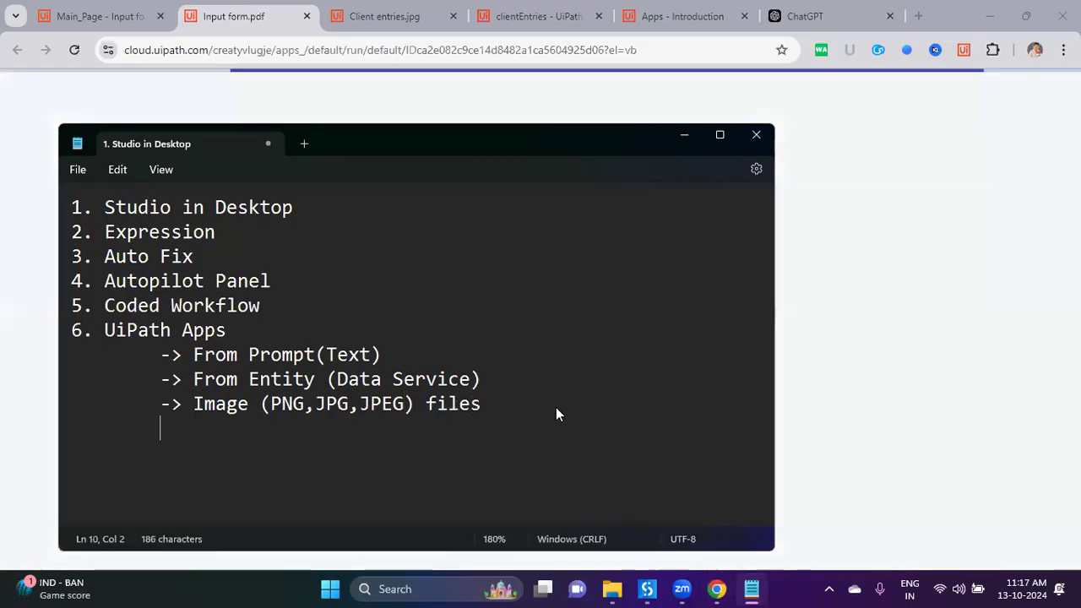
{"action": "type", "text": "-"}
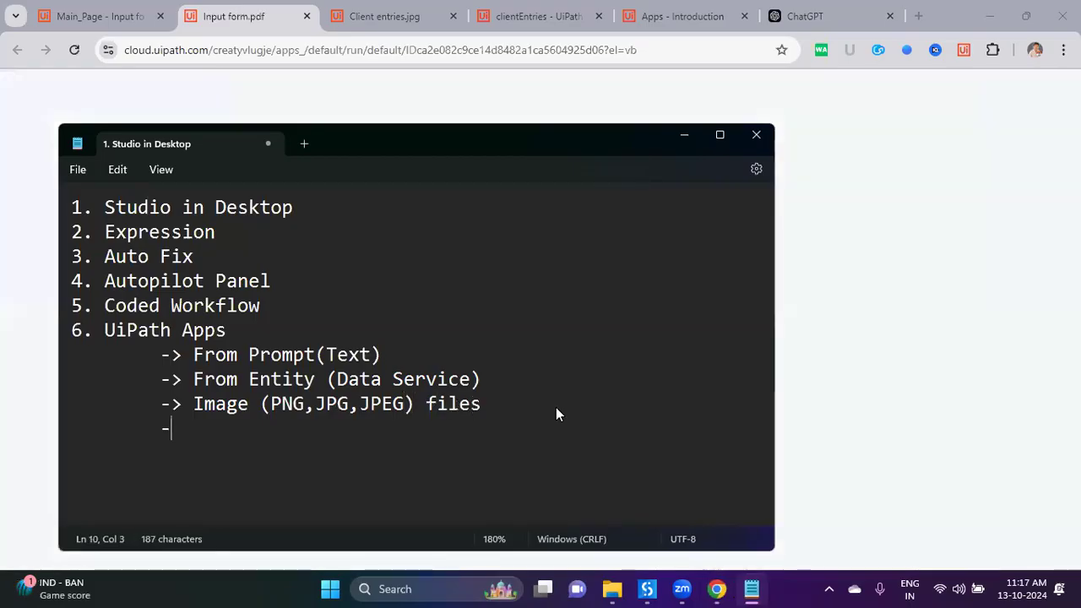
{"action": "type", "text": "> PDF"}
{"action": "key", "text": "Return"}
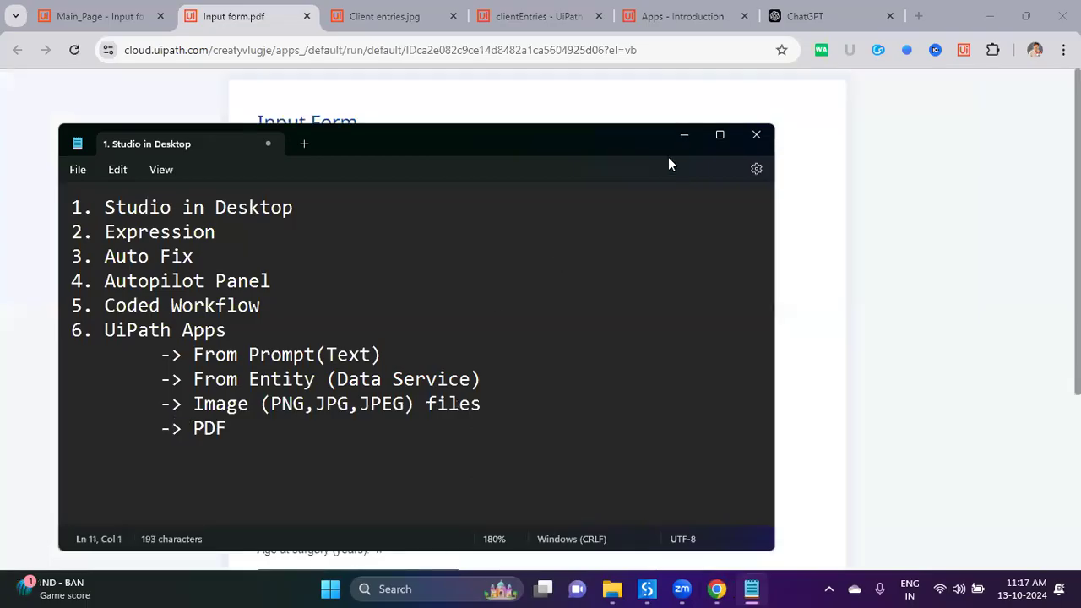
{"action": "key", "text": "alt+Tab"}
{"action": "scroll", "coordinate": [527, 394], "scroll_direction": "down", "scroll_amount": 3}
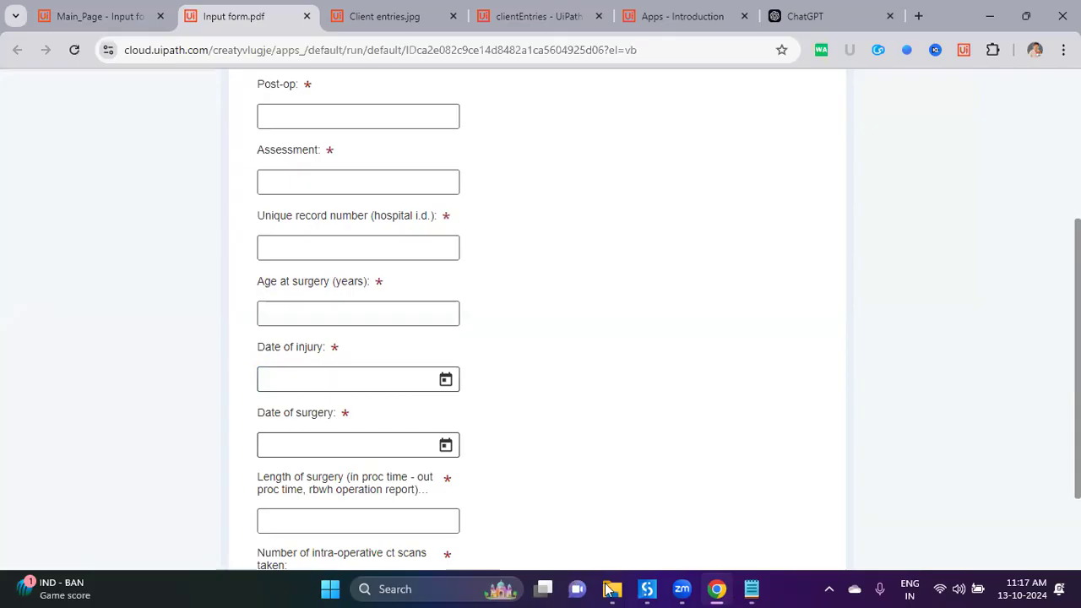
Step: Open Input Form.pdf for comparison and set Date of surgery to 10/17/2024 in the running form
{"action": "left_click", "coordinate": [700, 515]}
{"action": "double_click", "coordinate": [272, 158]}
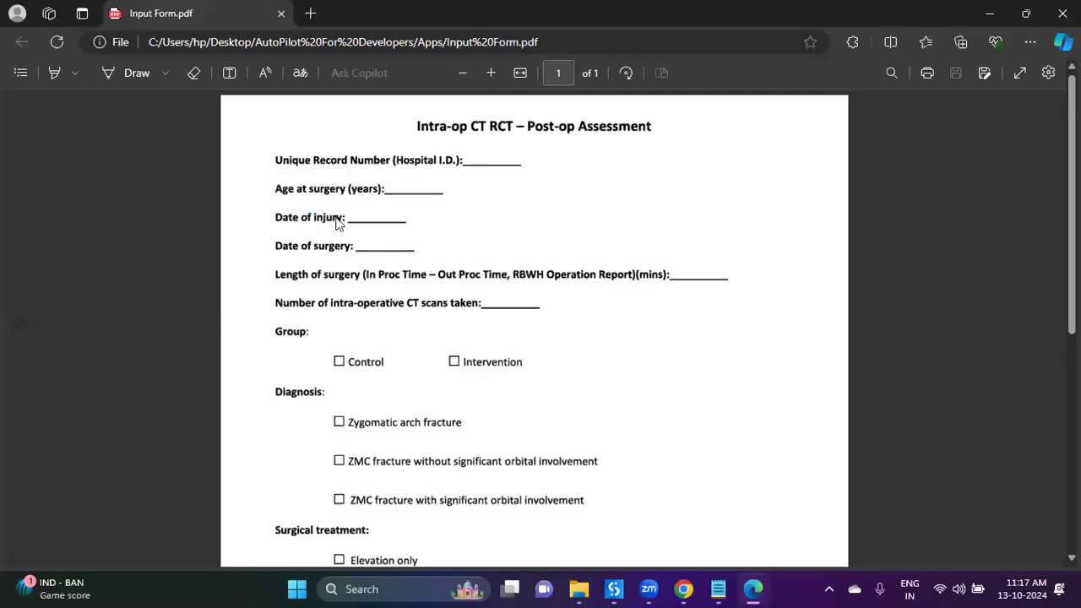
{"action": "left_click", "coordinate": [684, 588]}
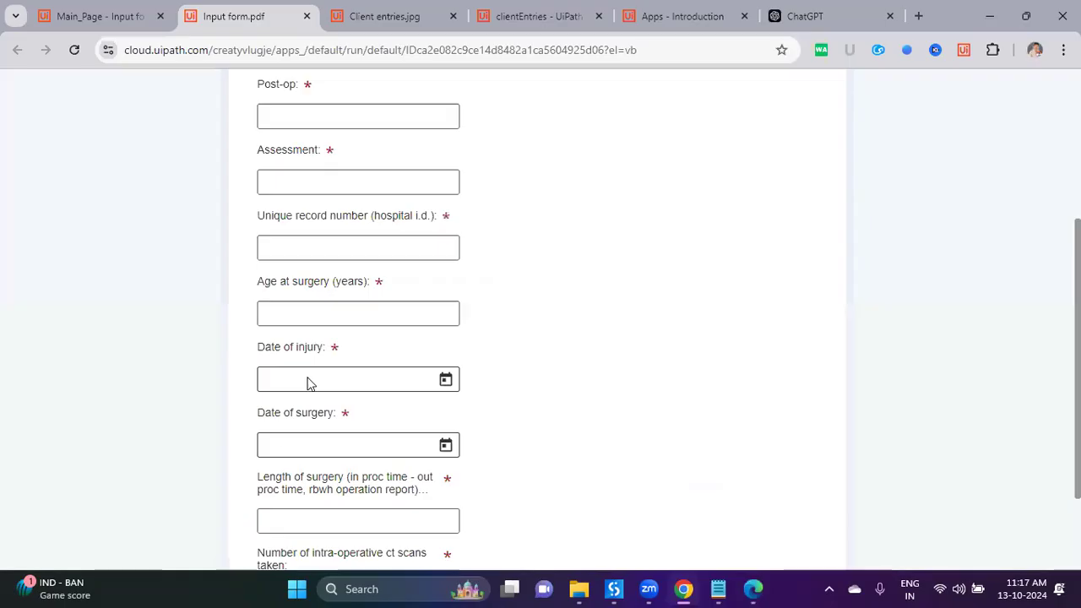
{"action": "left_click_drag", "start_coordinate": [272, 413], "coordinate": [329, 413]}
{"action": "left_click", "coordinate": [447, 380]}
{"action": "left_click", "coordinate": [446, 448]}
{"action": "left_click", "coordinate": [414, 361]}
{"action": "scroll", "coordinate": [598, 422], "scroll_direction": "down", "scroll_amount": 2}
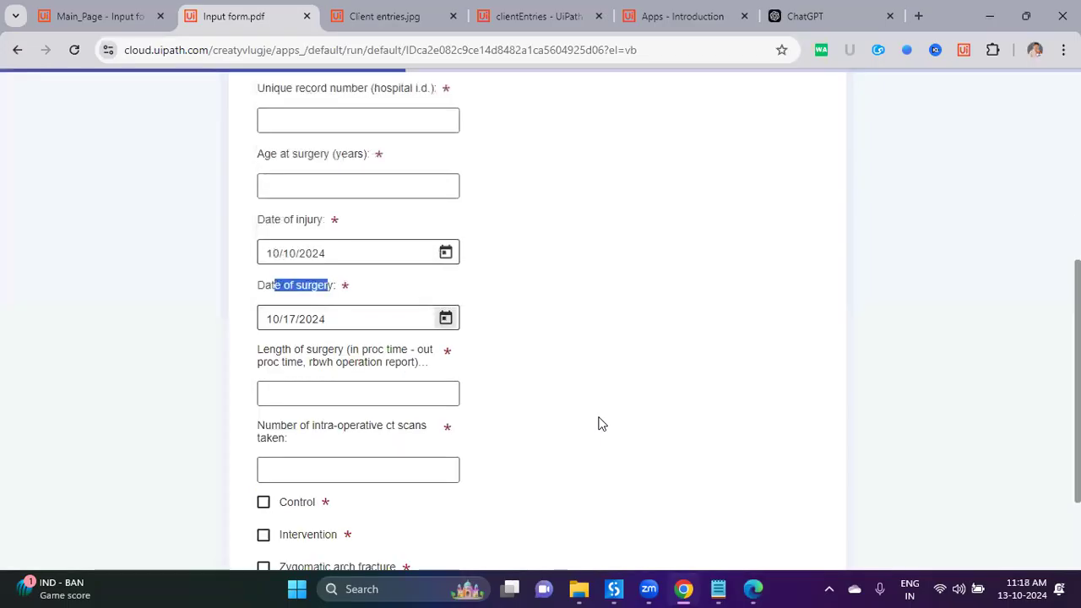
{"action": "scroll", "coordinate": [578, 422], "scroll_direction": "down", "scroll_amount": 2}
{"action": "scroll", "coordinate": [394, 316], "scroll_direction": "down", "scroll_amount": 3}
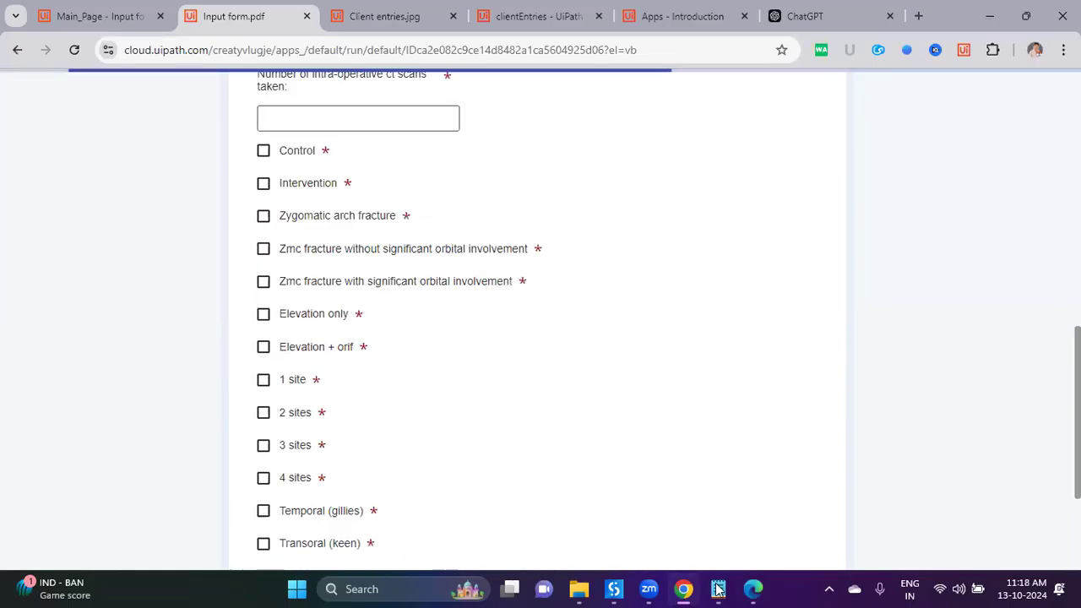
Step: Scroll through the form alongside the PDF, then close the preview tab
{"action": "left_click", "coordinate": [749, 589]}
{"action": "scroll", "coordinate": [676, 477], "scroll_direction": "down", "scroll_amount": 3}
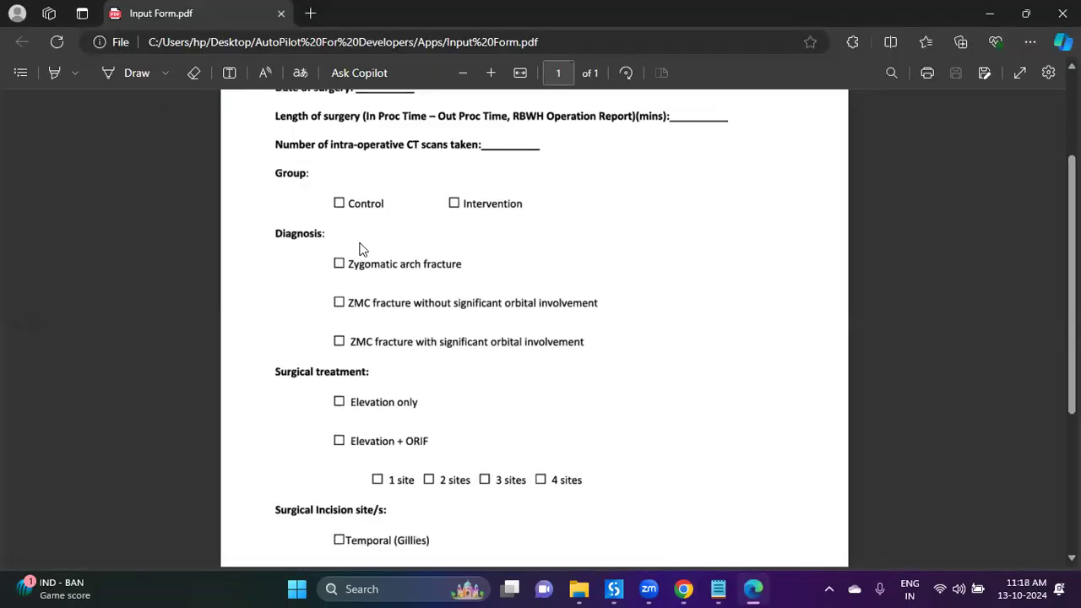
{"action": "key", "text": "alt+Tab"}
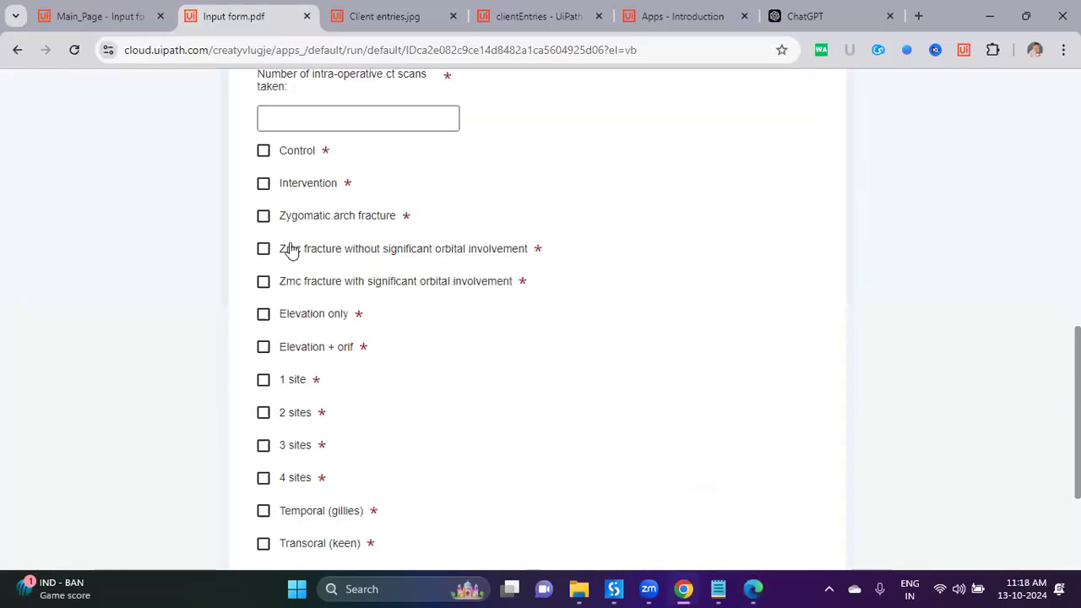
{"action": "left_click", "coordinate": [756, 589]}
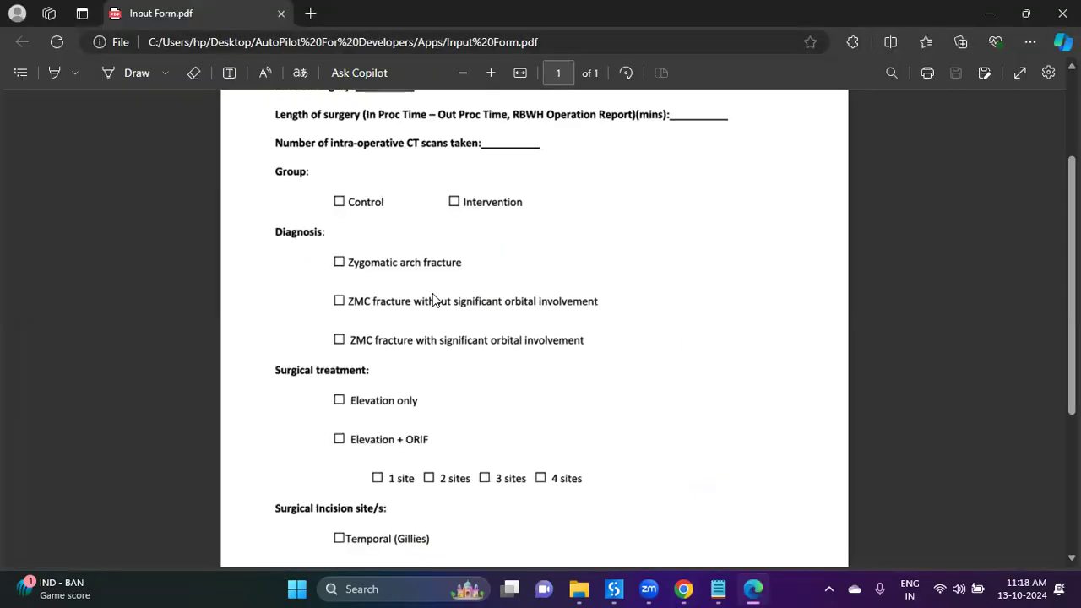
{"action": "scroll", "coordinate": [411, 263], "scroll_direction": "down", "scroll_amount": 2}
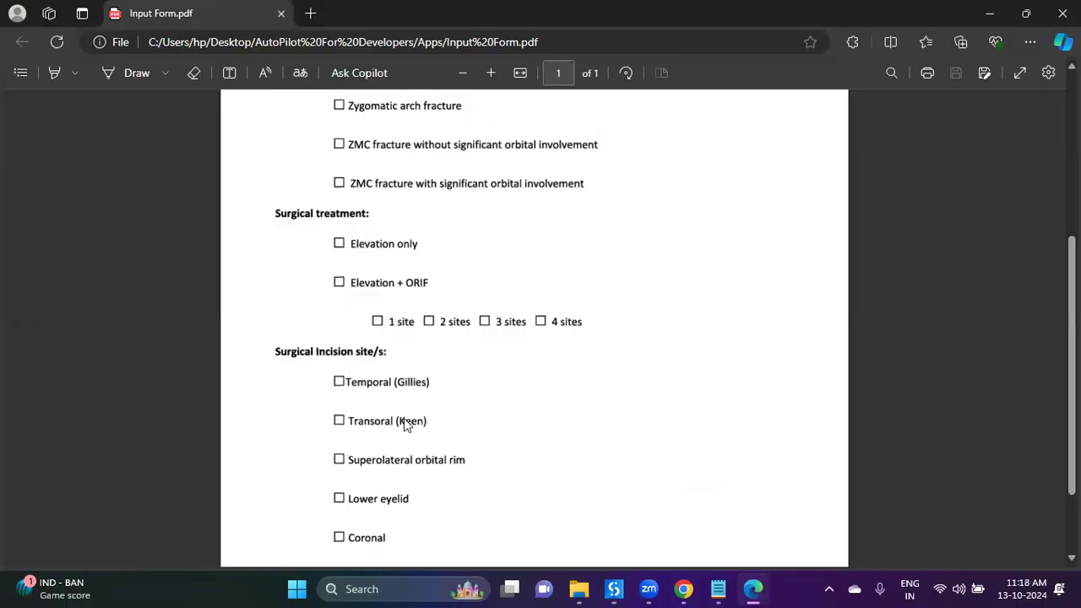
{"action": "key", "text": "alt+Tab"}
{"action": "scroll", "coordinate": [363, 397], "scroll_direction": "up", "scroll_amount": 3}
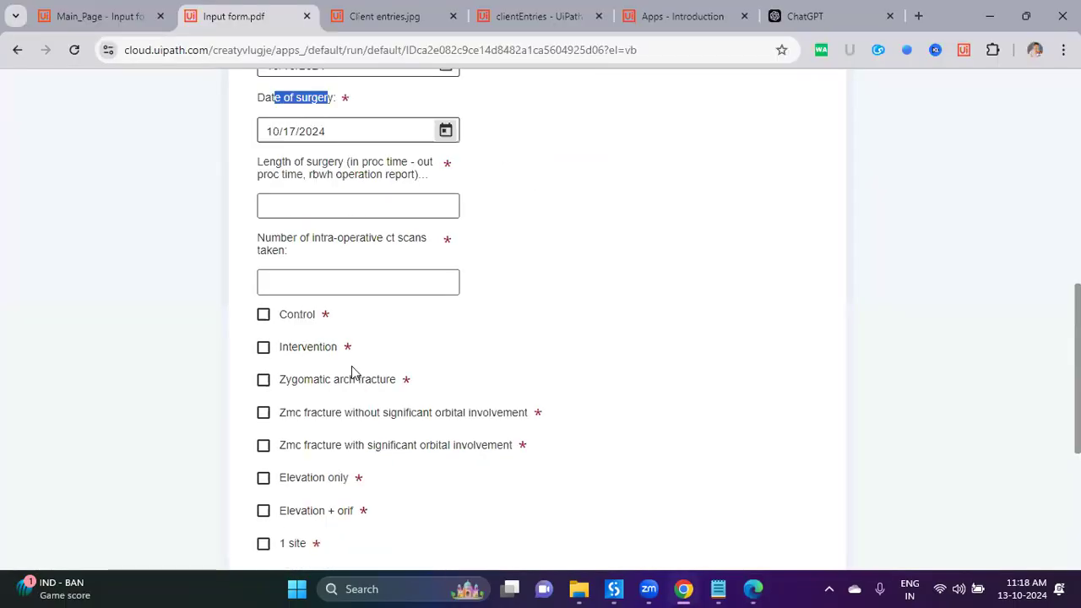
{"action": "scroll", "coordinate": [352, 372], "scroll_direction": "up", "scroll_amount": 7}
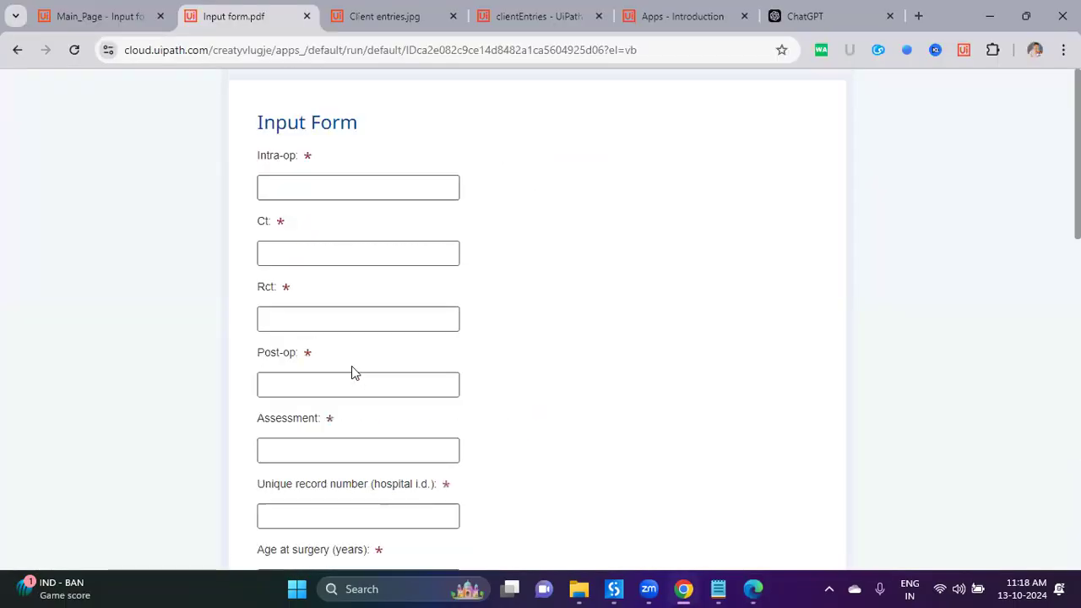
{"action": "scroll", "coordinate": [573, 322], "scroll_direction": "down", "scroll_amount": 15}
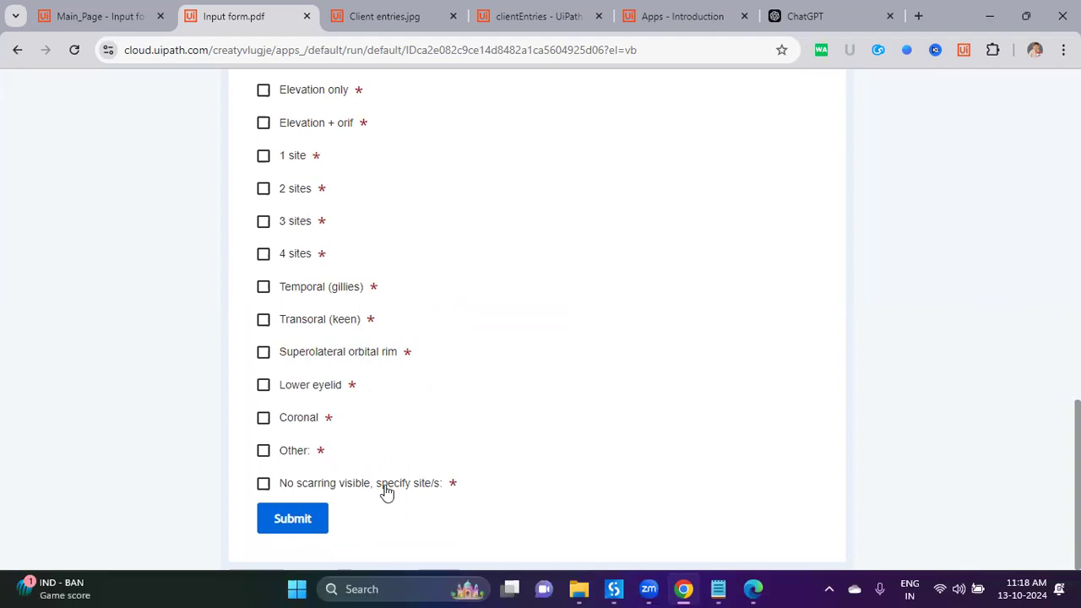
{"action": "scroll", "coordinate": [474, 476], "scroll_direction": "up", "scroll_amount": 5}
{"action": "scroll", "coordinate": [477, 467], "scroll_direction": "up", "scroll_amount": 10}
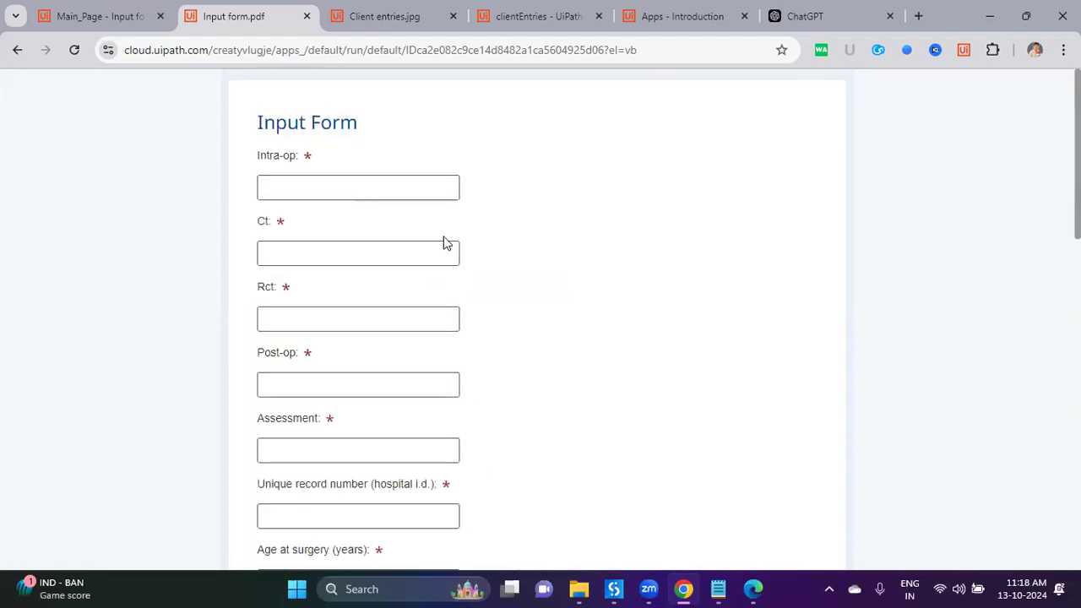
{"action": "left_click", "coordinate": [307, 17]}
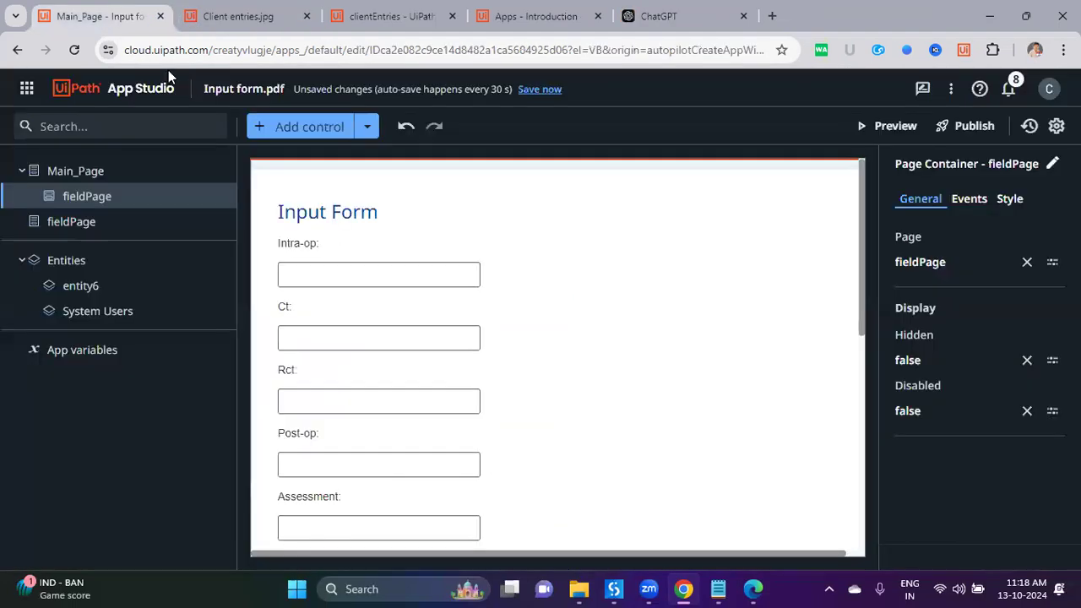
Step: Go to UiPath Studio from the Automation Cloud services menu
{"action": "left_click", "coordinate": [107, 99]}
{"action": "left_click", "coordinate": [25, 90]}
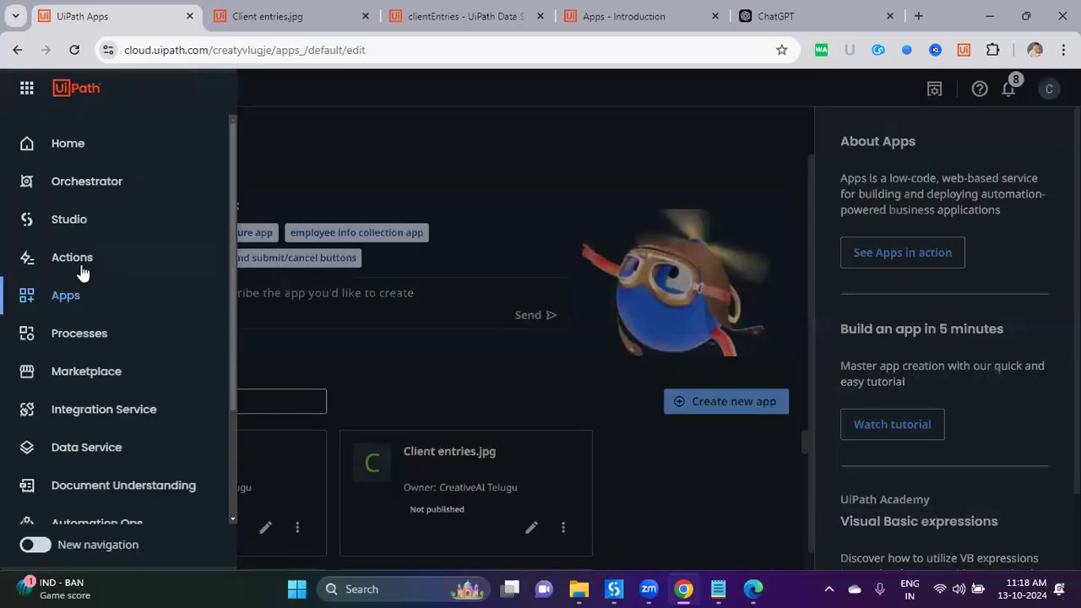
{"action": "left_click", "coordinate": [73, 223]}
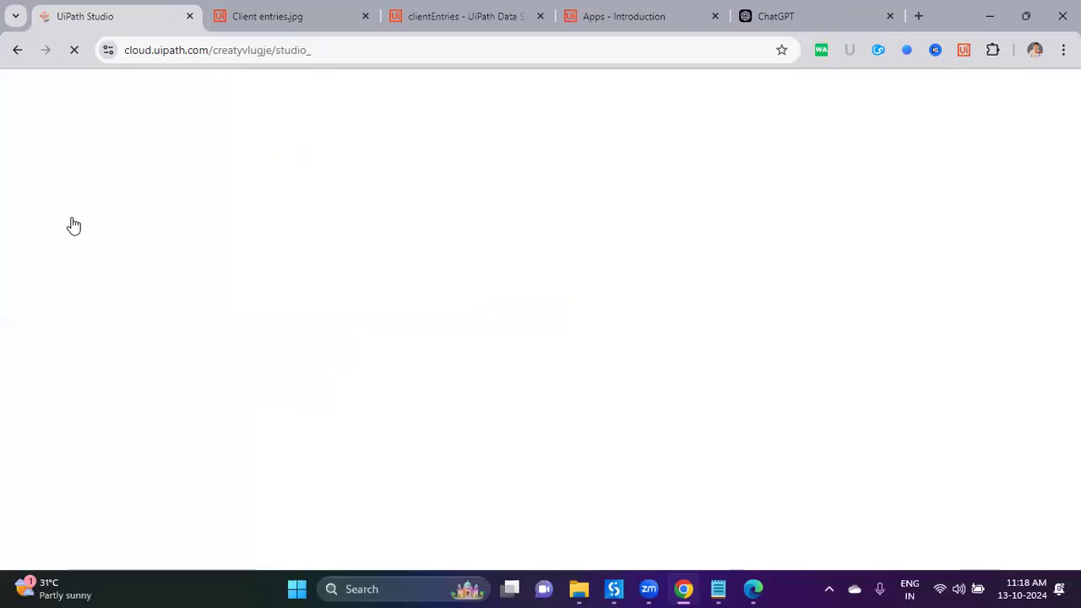
Step: Point the other tabs to Google and rpachallenge.com, then return to the Studio tab
{"action": "key", "text": "ctrl+Tab"}
{"action": "left_click", "coordinate": [302, 51]}
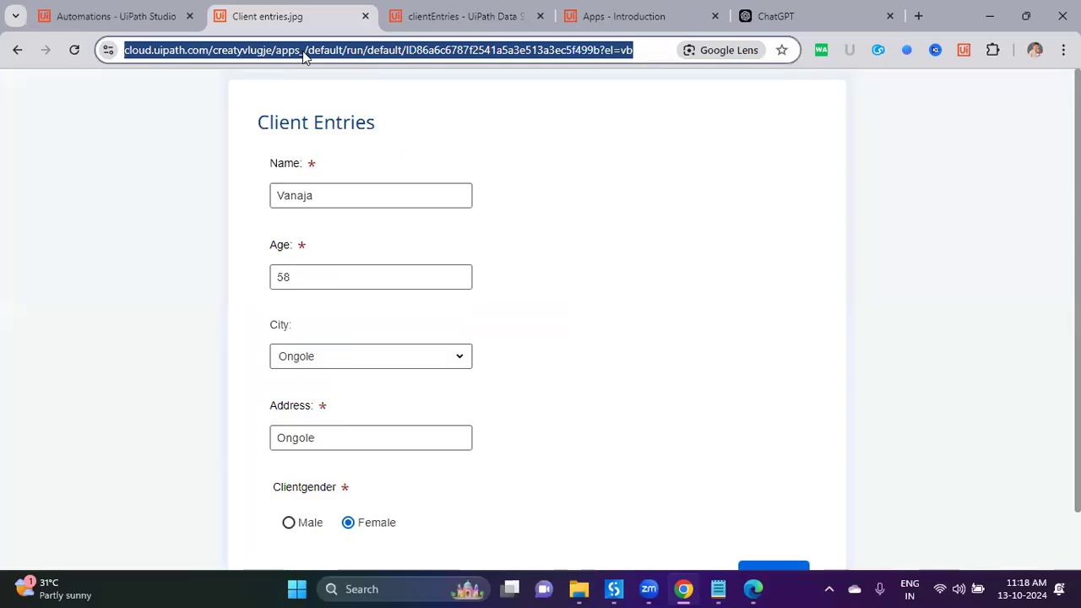
{"action": "type", "text": "google.com"}
{"action": "key", "text": "Return"}
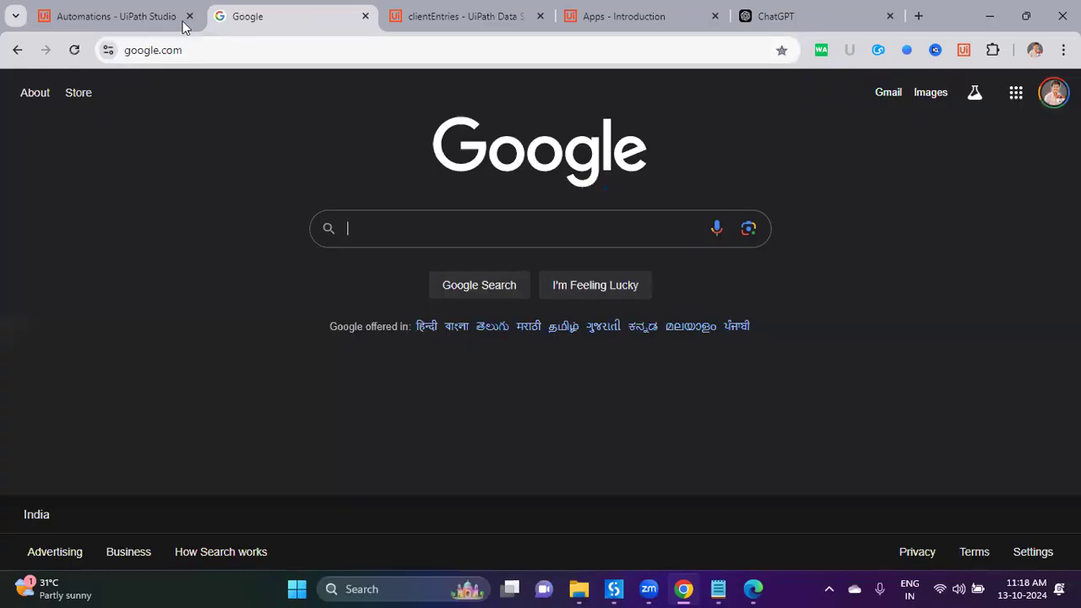
{"action": "left_click", "coordinate": [404, 25]}
{"action": "left_click", "coordinate": [402, 49]}
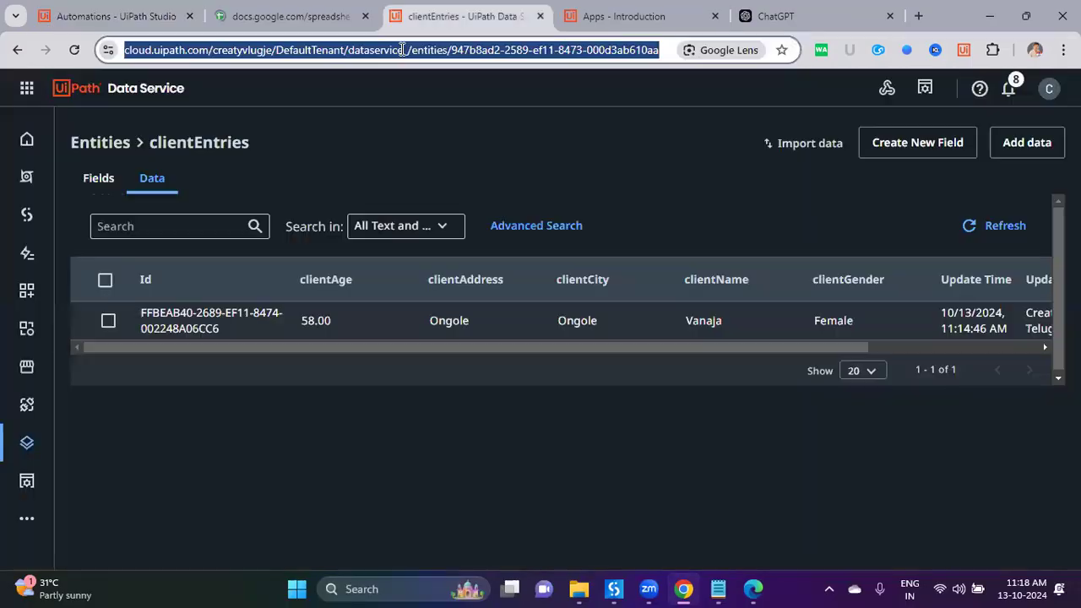
{"action": "type", "text": "rpachallenge.com"}
{"action": "key", "text": "Return"}
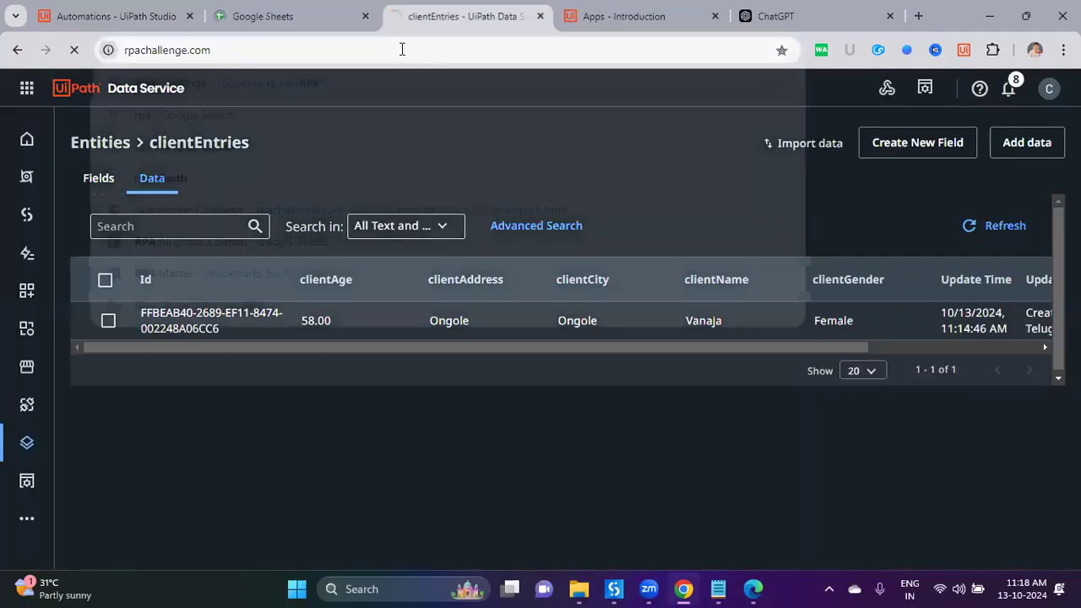
{"action": "left_click", "coordinate": [116, 16]}
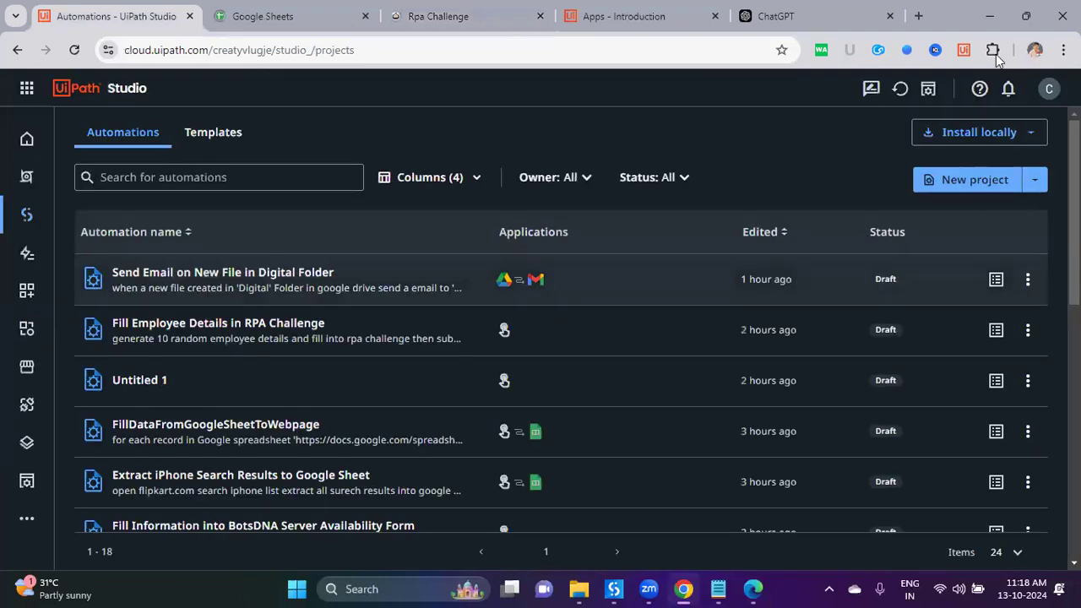
Step: Start a new Autopilot project and begin the prompt with 'fill employee details in the'
{"action": "left_click", "coordinate": [1034, 181]}
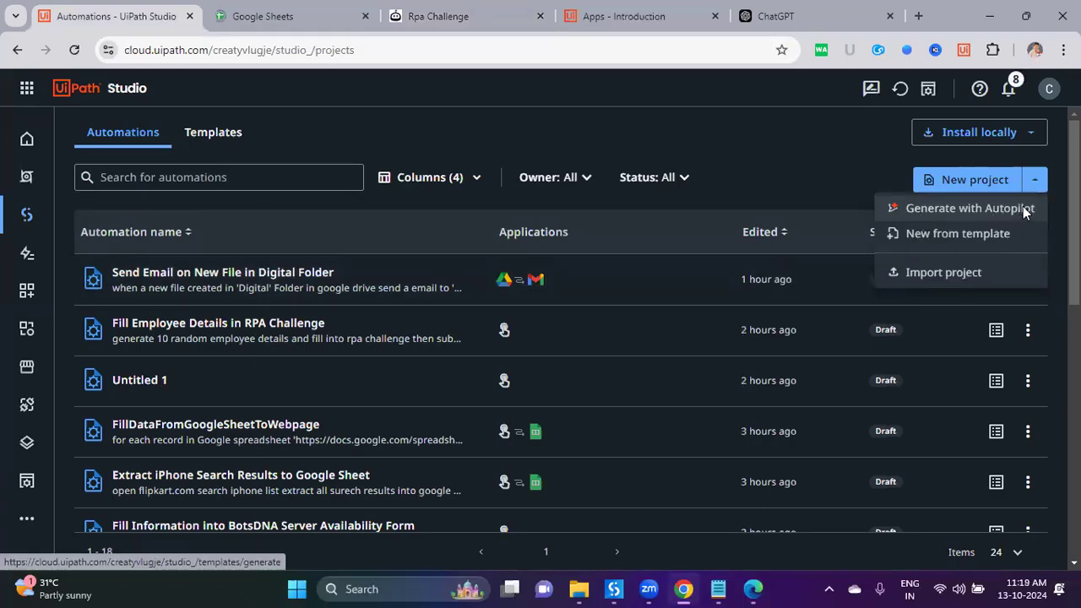
{"action": "left_click", "coordinate": [1025, 209]}
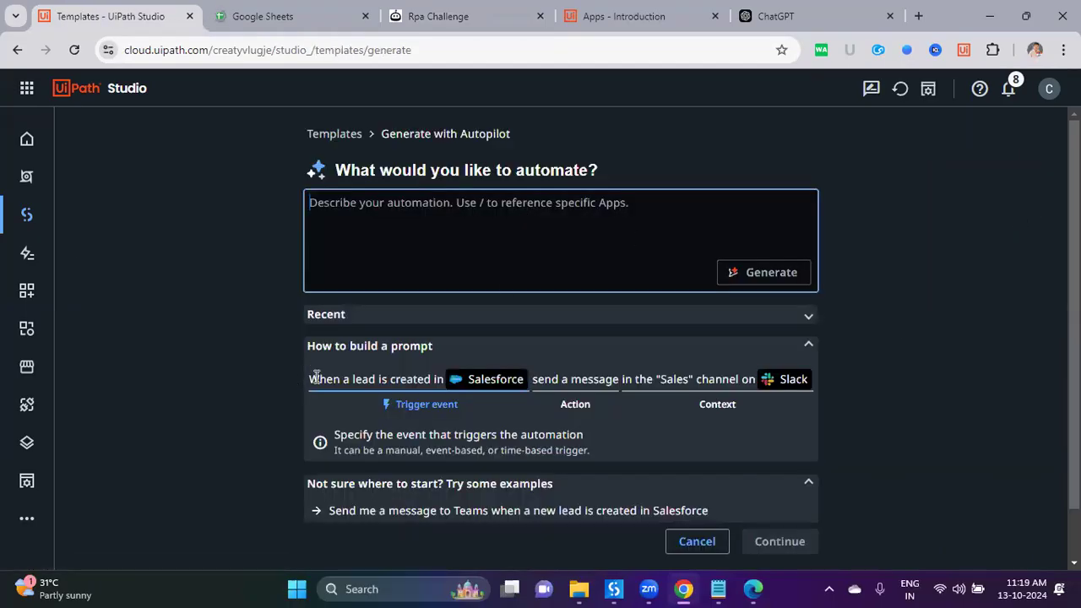
{"action": "left_click_drag", "start_coordinate": [311, 379], "coordinate": [374, 381]}
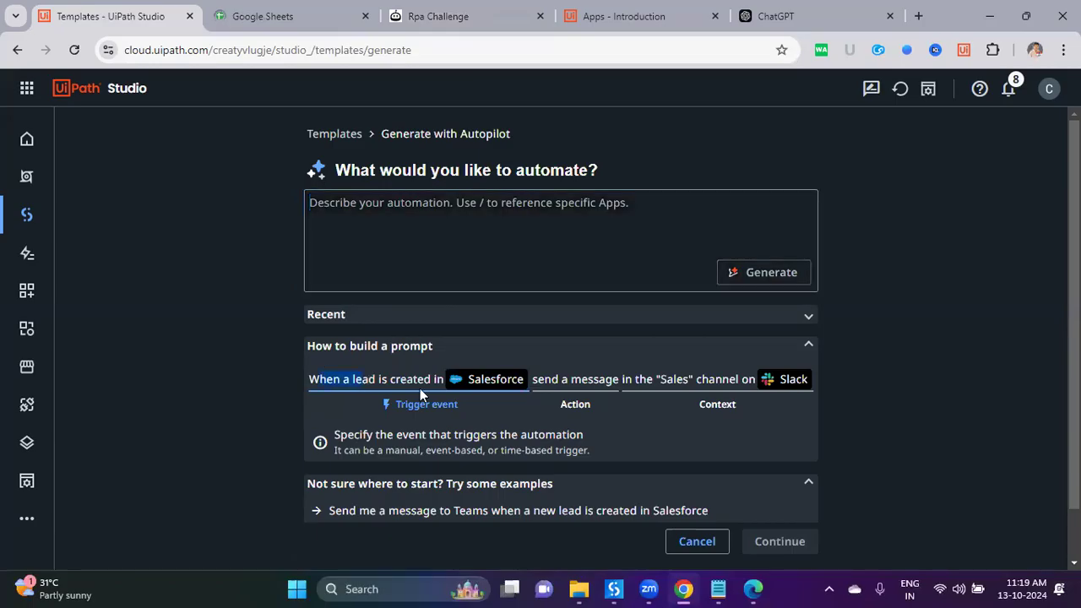
{"action": "left_click_drag", "start_coordinate": [467, 387], "coordinate": [494, 389]}
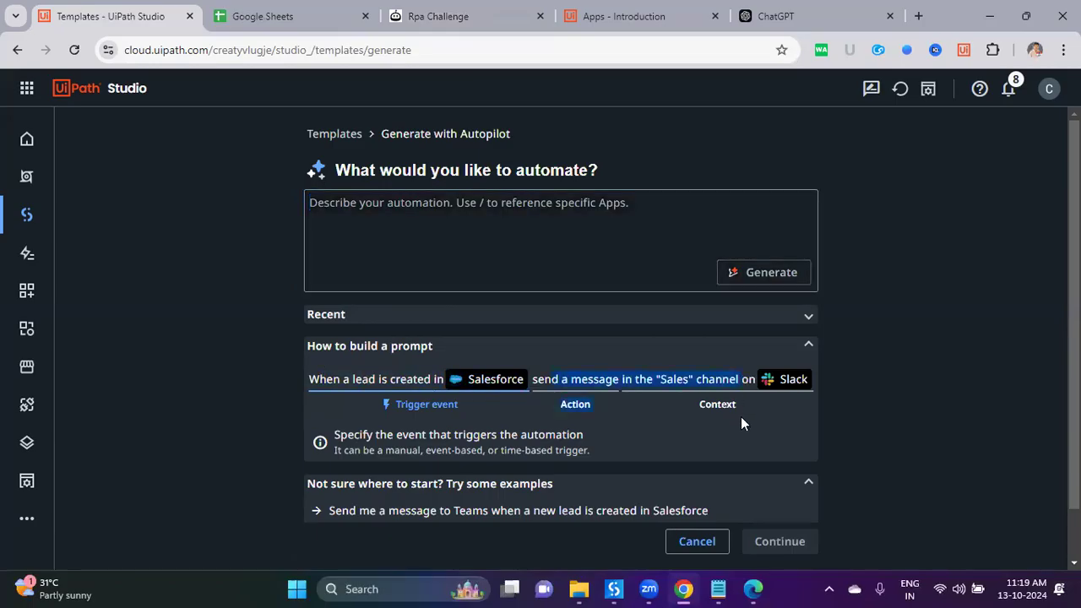
{"action": "scroll", "coordinate": [734, 435], "scroll_direction": "down", "scroll_amount": 1}
{"action": "scroll", "coordinate": [564, 277], "scroll_direction": "up", "scroll_amount": 1}
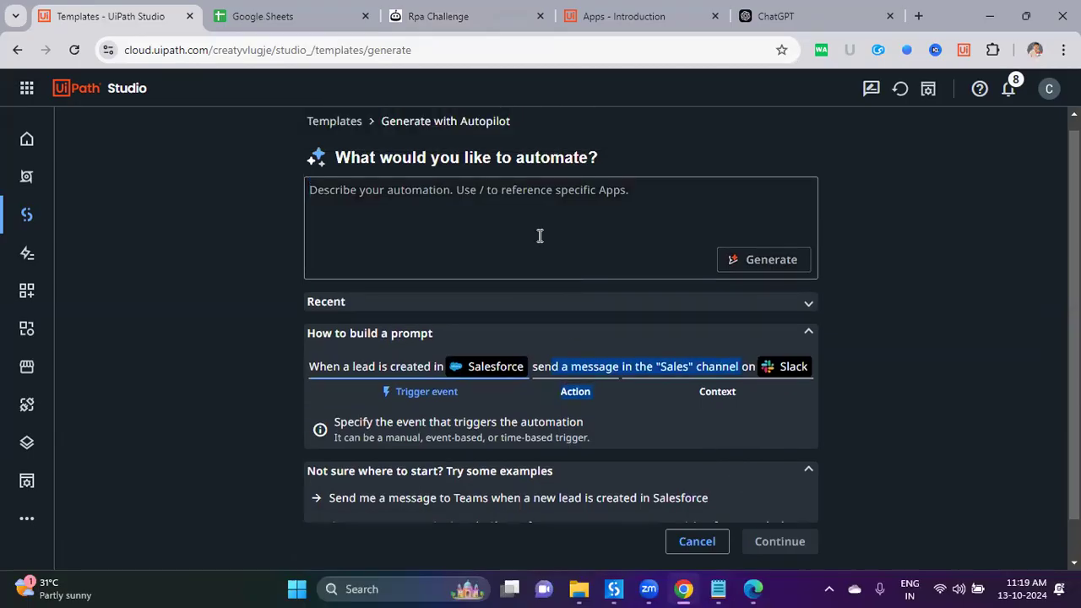
{"action": "left_click", "coordinate": [540, 235]}
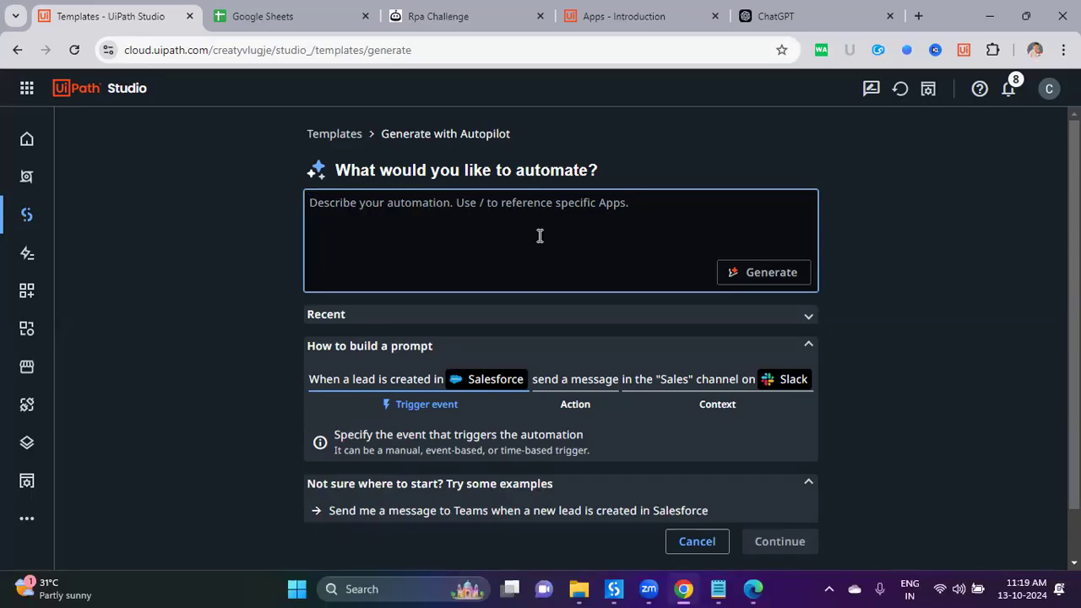
{"action": "type", "text": "fill"}
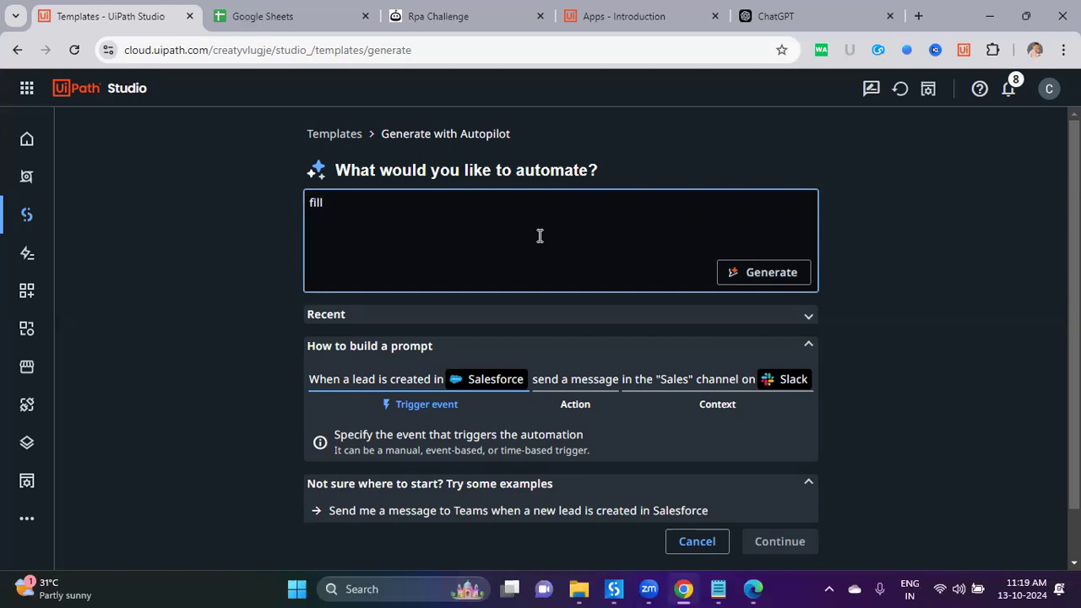
{"action": "type", "text": " employee details in the"}
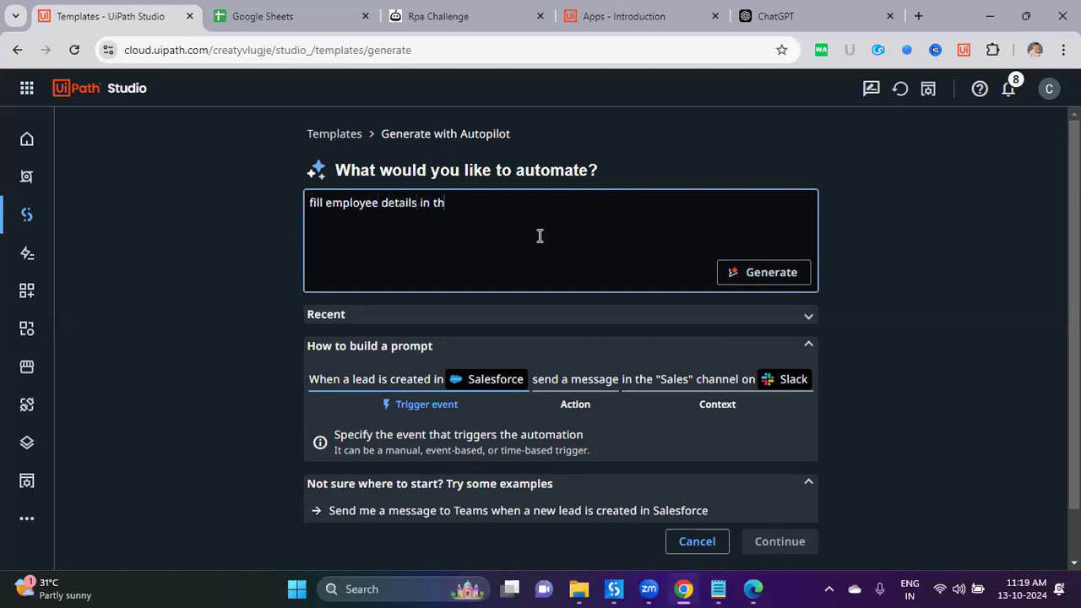
Step: Finish the prompt with the RPA Challenge URL and 'sample data', prefixed 'generate a workflow to'
{"action": "left_click", "coordinate": [415, 24]}
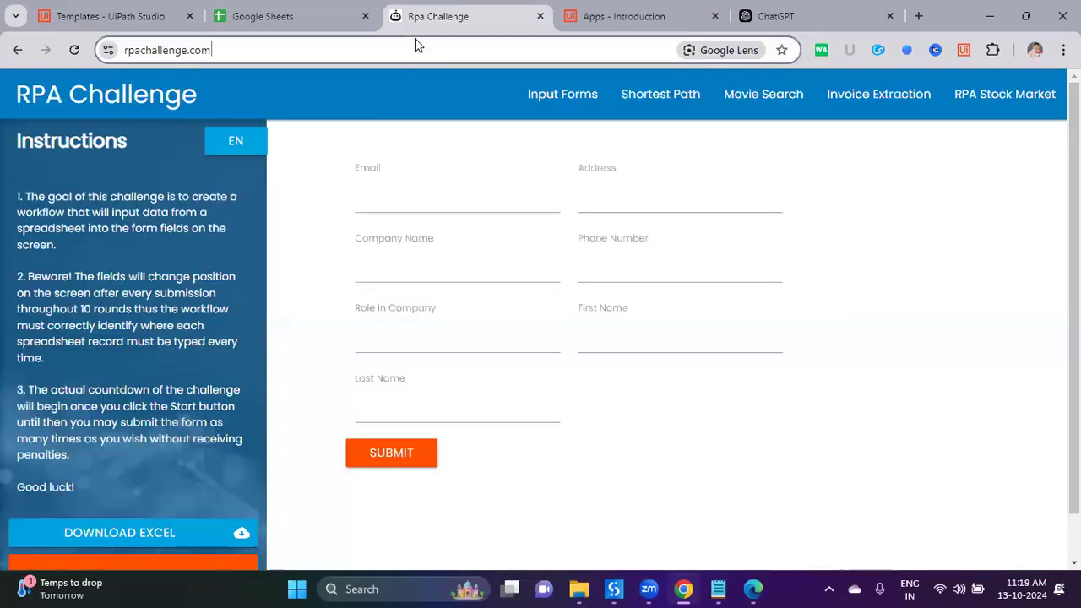
{"action": "key", "text": "ctrl+c"}
{"action": "key", "text": "ctrl+1"}
{"action": "key", "text": "ctrl+v"}
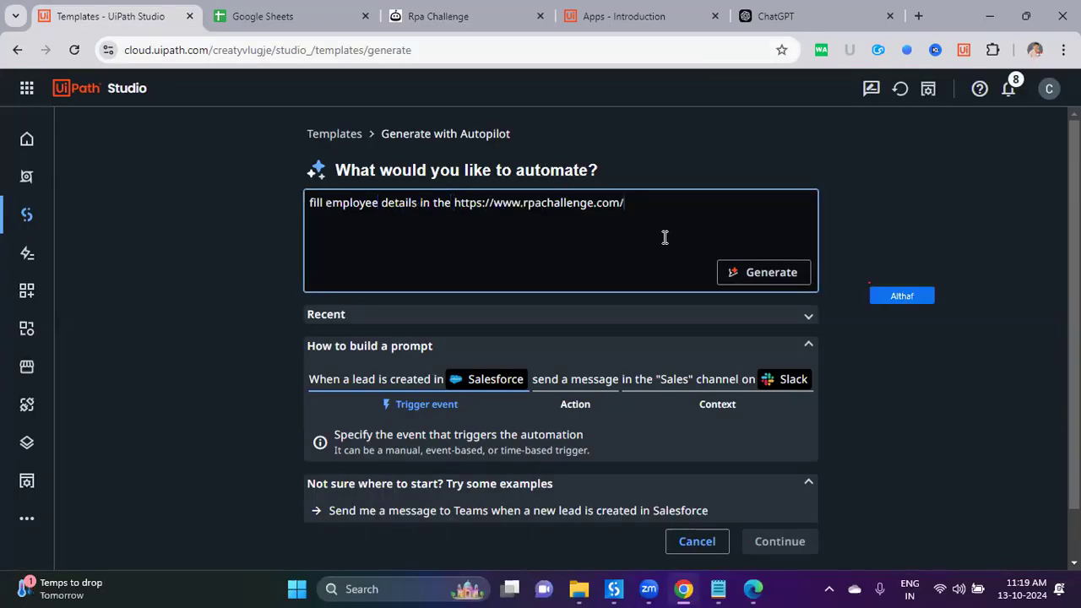
{"action": "type", "text": "wifh"}
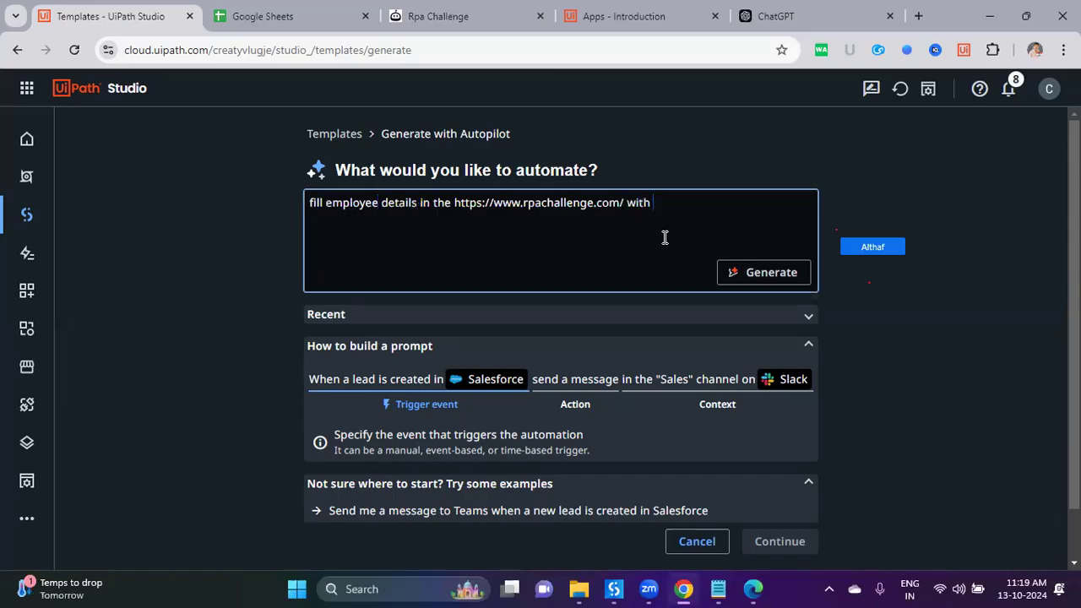
{"action": "type", "text": " some smaple"}
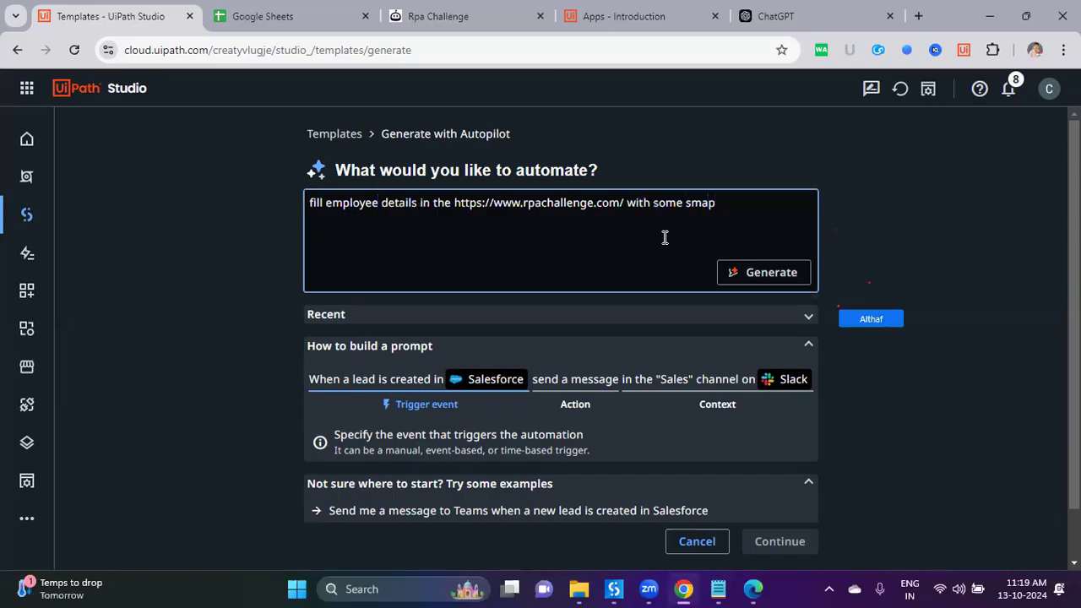
{"action": "key", "text": "BackSpace"}
{"action": "key", "text": "BackSpace"}
{"action": "key", "text": "BackSpace"}
{"action": "type", "text": "ample data"}
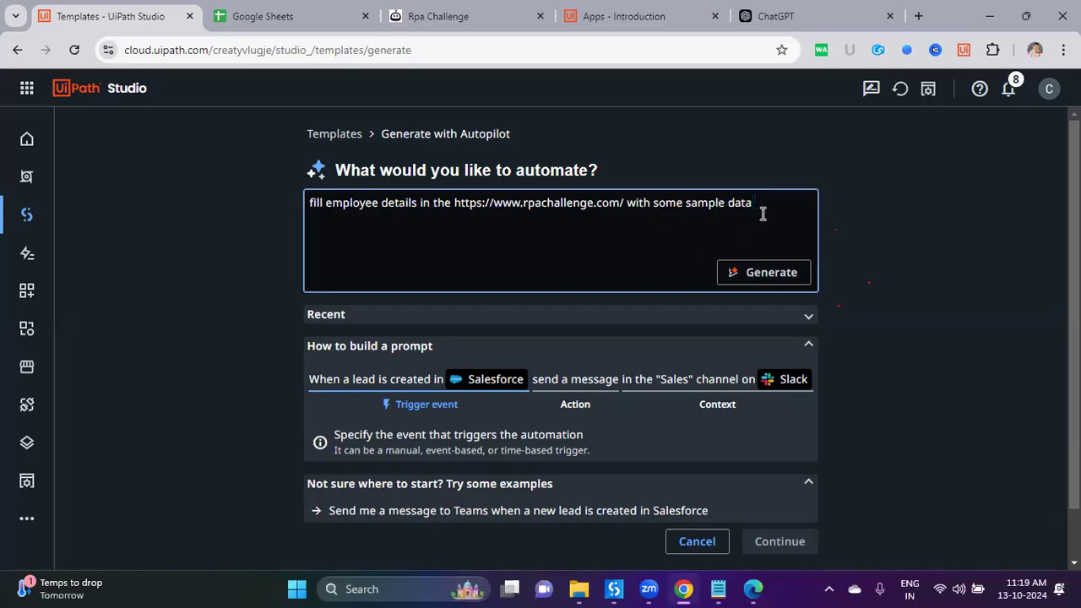
{"action": "key", "text": "Home"}
{"action": "type", "text": "generate "}
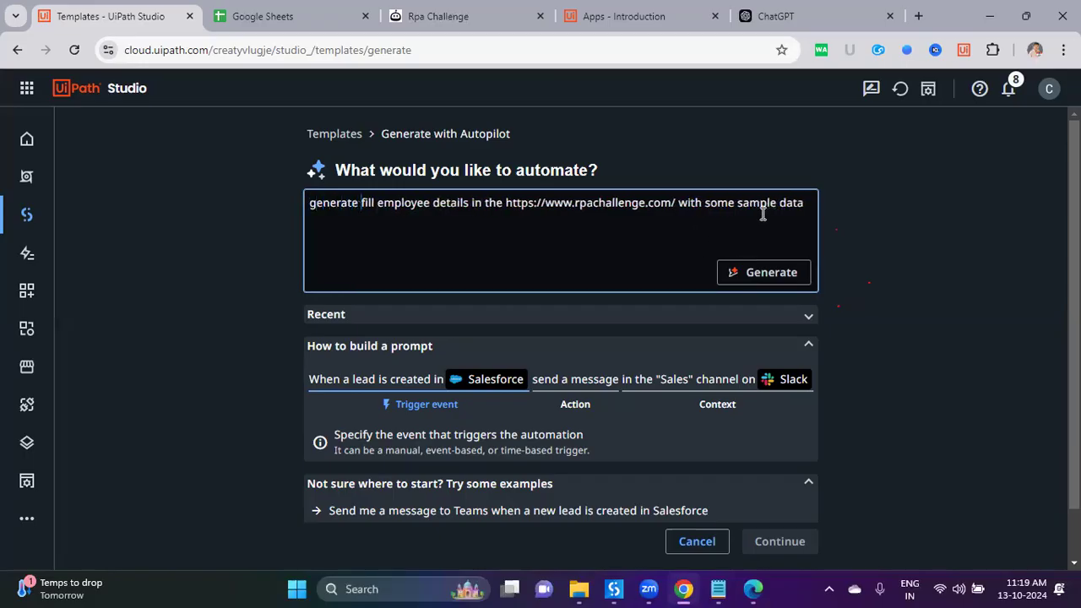
{"action": "type", "text": "a workflow "}
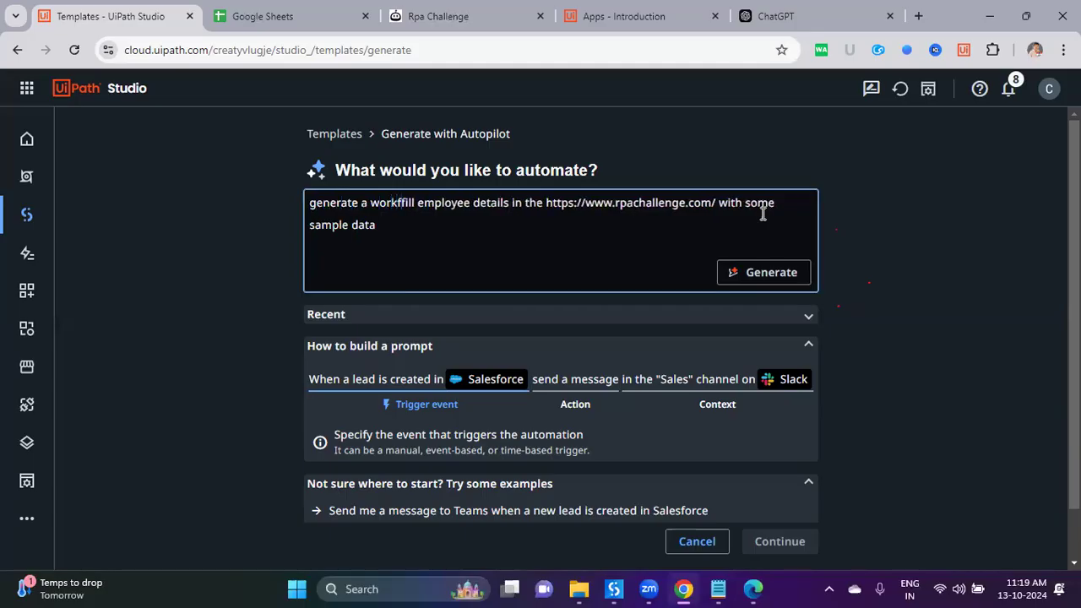
{"action": "type", "text": "to"}
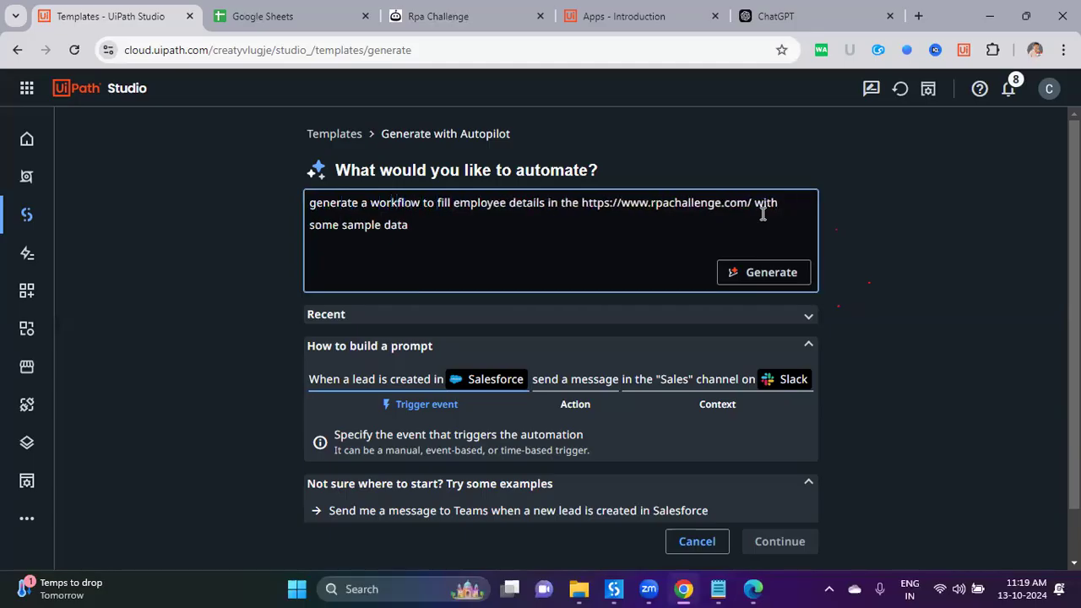
Step: Generate the workflow and accept the suggested Manual Trigger and Navigate steps
{"action": "left_click", "coordinate": [759, 272]}
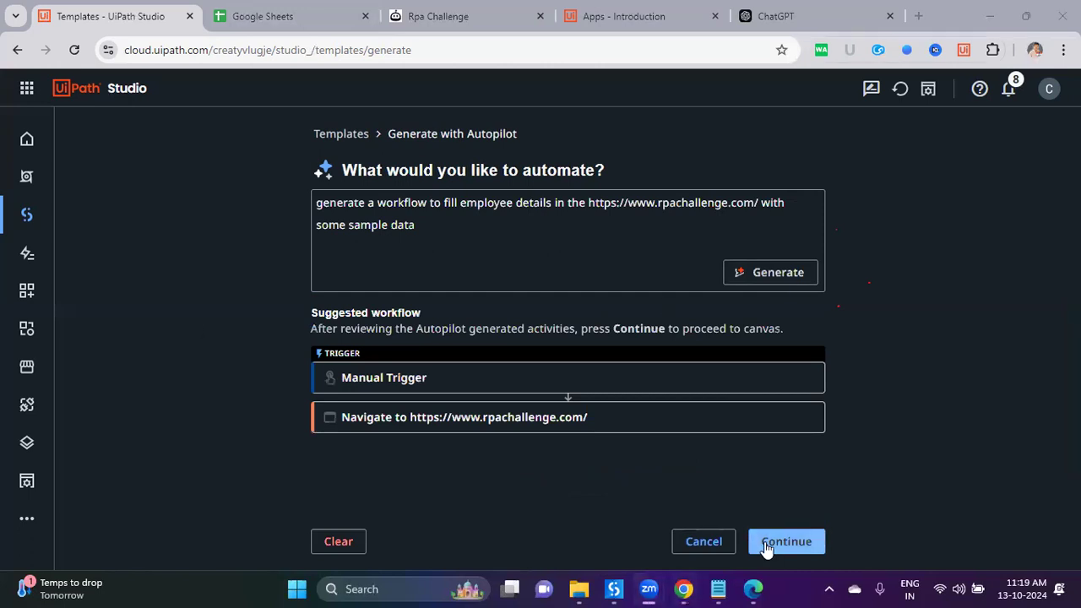
{"action": "left_click", "coordinate": [578, 276]}
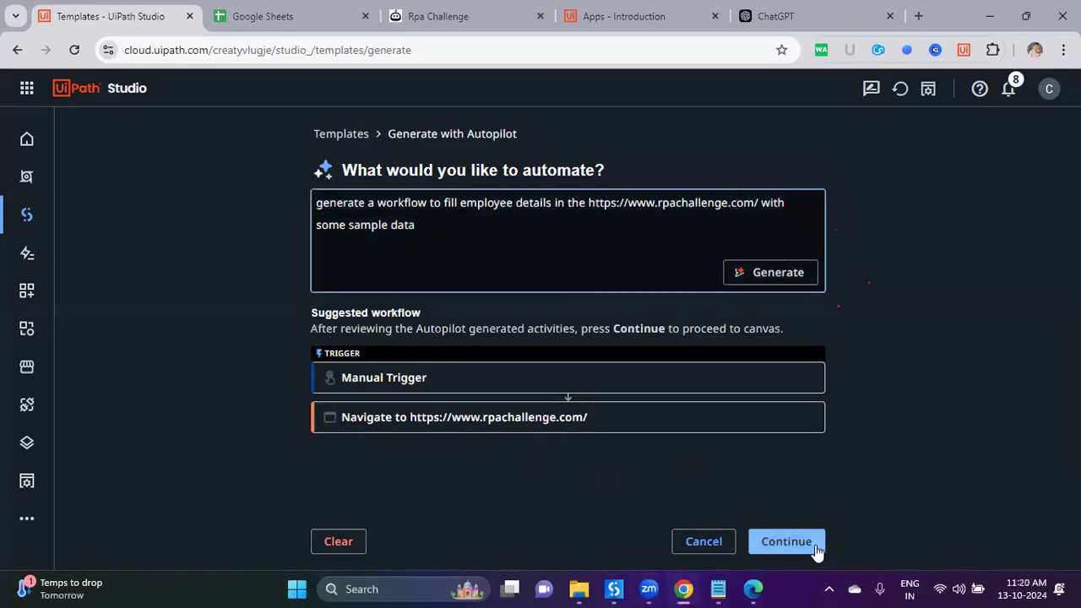
{"action": "left_click_drag", "start_coordinate": [420, 225], "coordinate": [316, 199]}
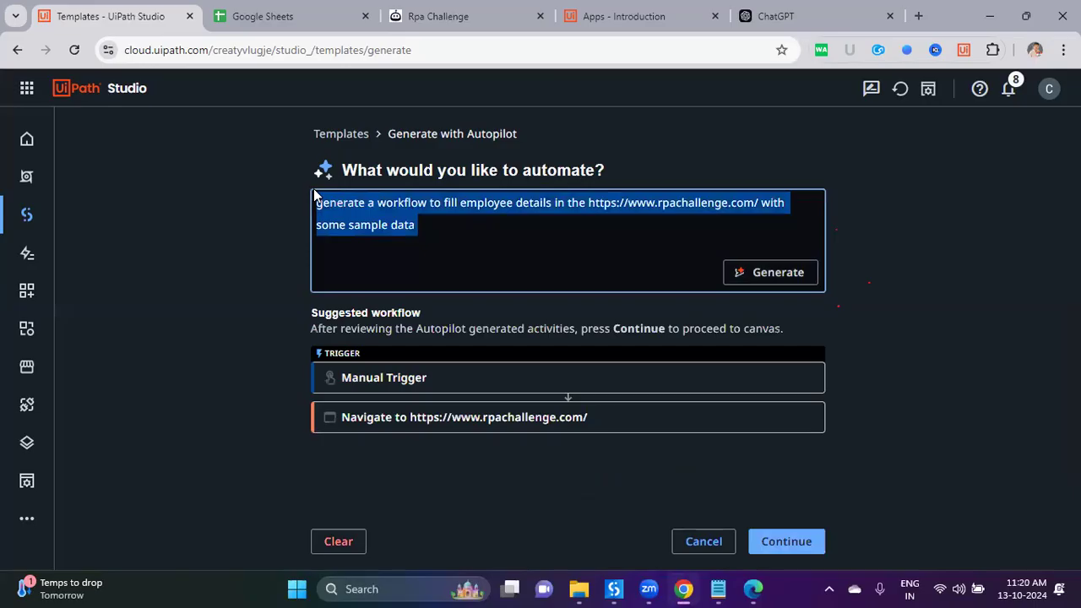
{"action": "left_click", "coordinate": [786, 542]}
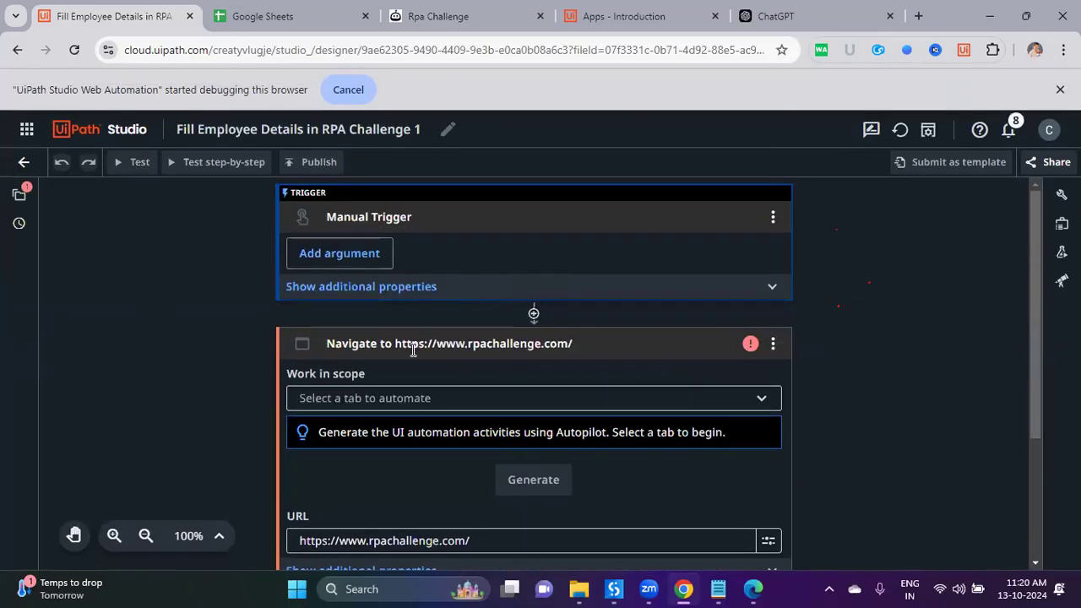
Step: Set the Navigate activity's tab to Rpa Challenge and generate its UI activities
{"action": "left_click_drag", "start_coordinate": [328, 343], "coordinate": [429, 371]}
{"action": "scroll", "coordinate": [431, 369], "scroll_direction": "down", "scroll_amount": 1}
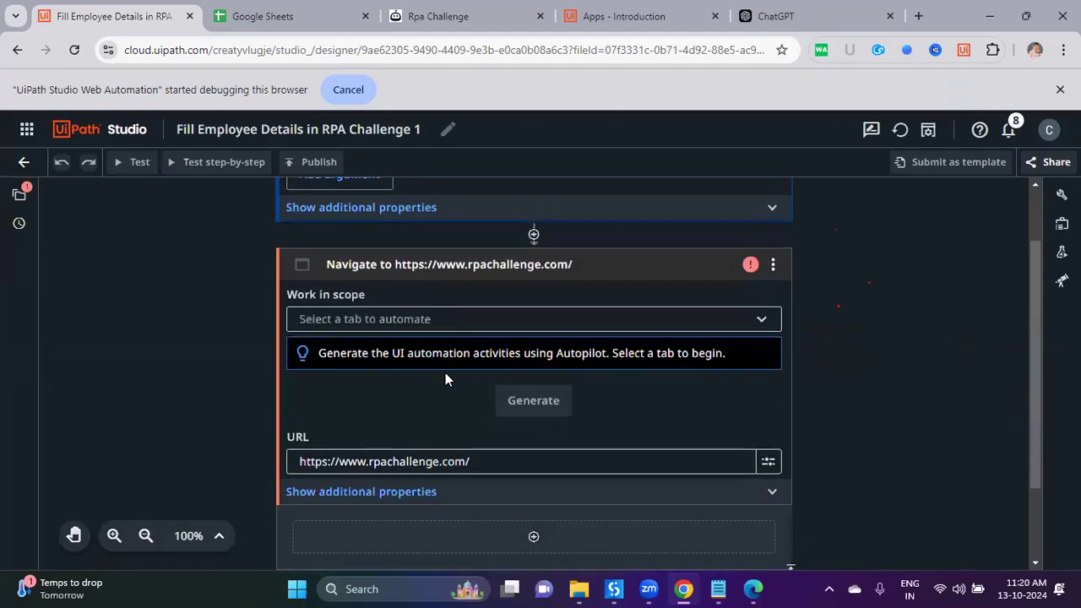
{"action": "left_click", "coordinate": [518, 318]}
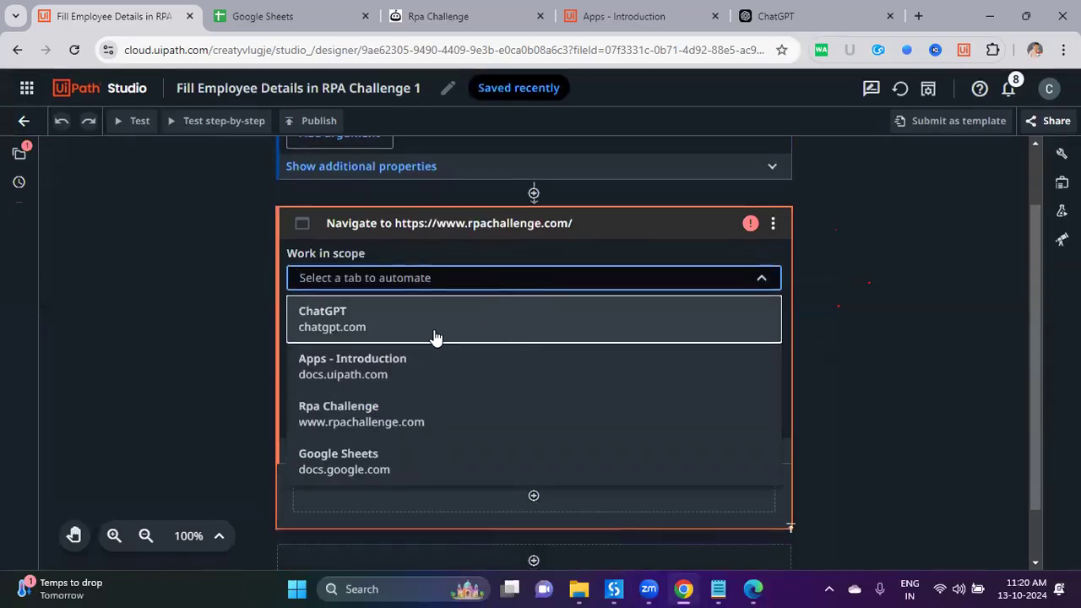
{"action": "left_click", "coordinate": [391, 421]}
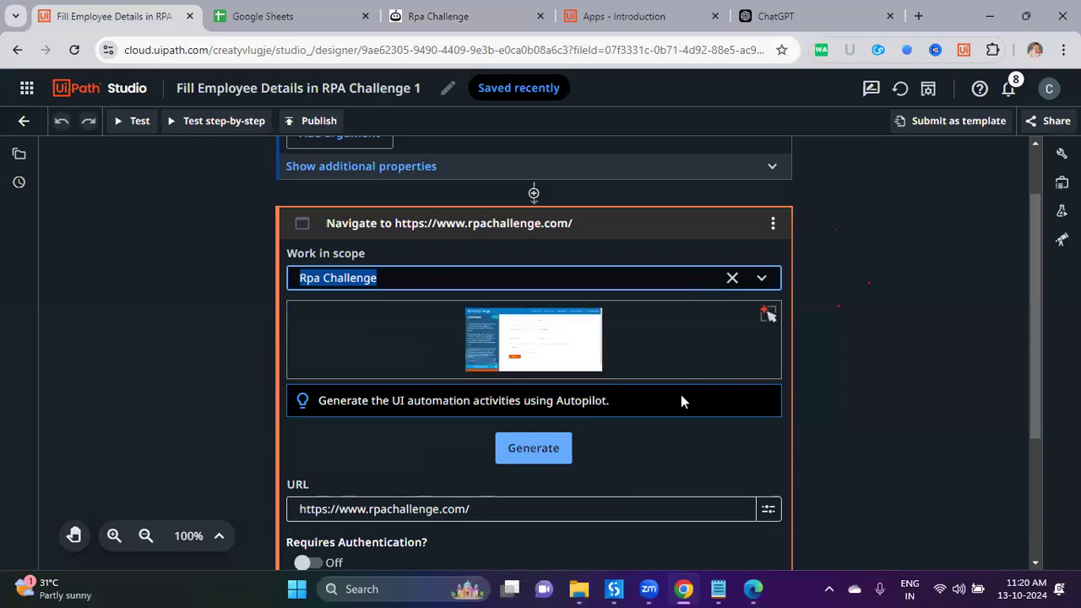
{"action": "left_click", "coordinate": [548, 451]}
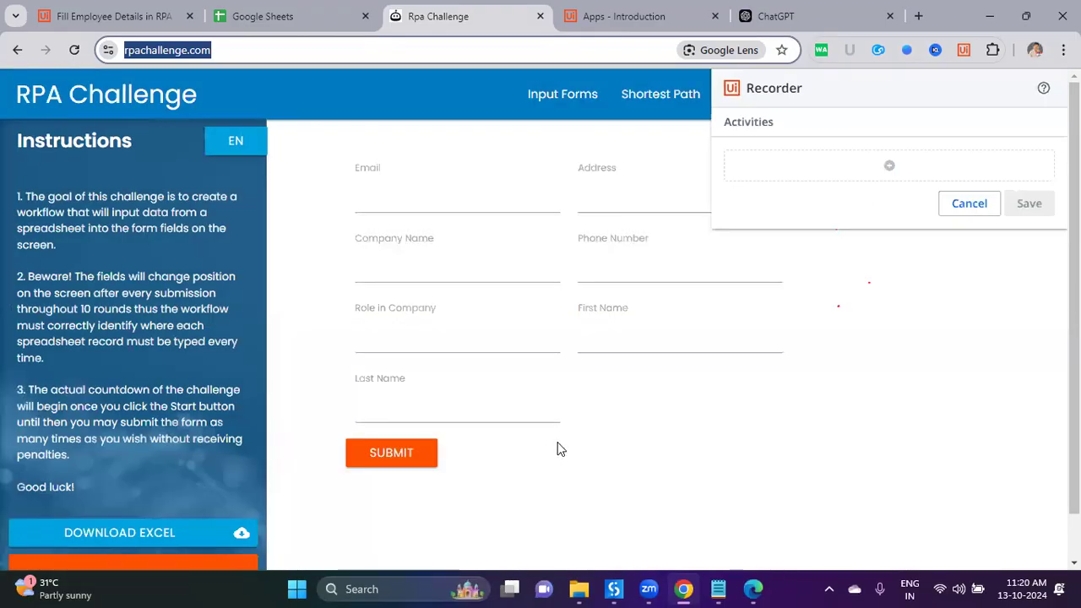
Step: Prompt Autopilot to fill email, company name and last name, then discard it and cancel
{"action": "left_click", "coordinate": [896, 167]}
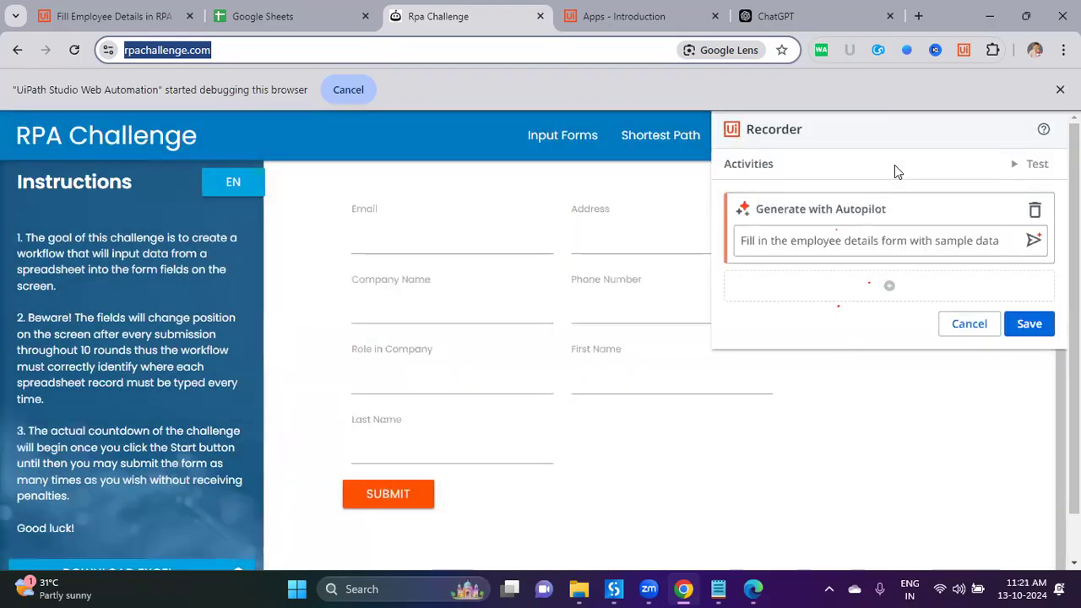
{"action": "left_click", "coordinate": [1035, 210]}
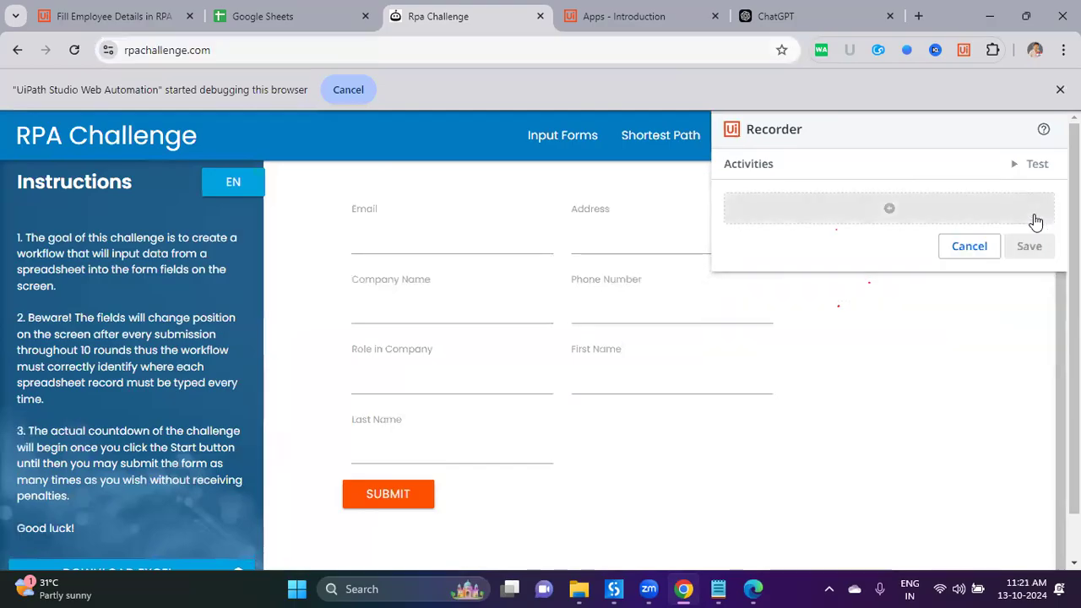
{"action": "left_click", "coordinate": [888, 211]}
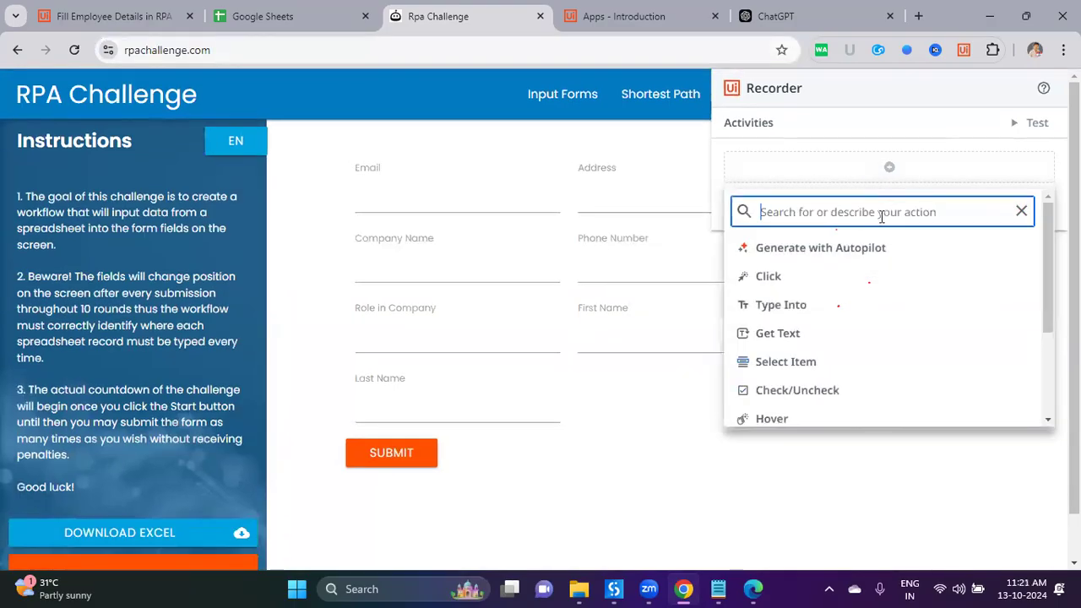
{"action": "left_click", "coordinate": [832, 247]}
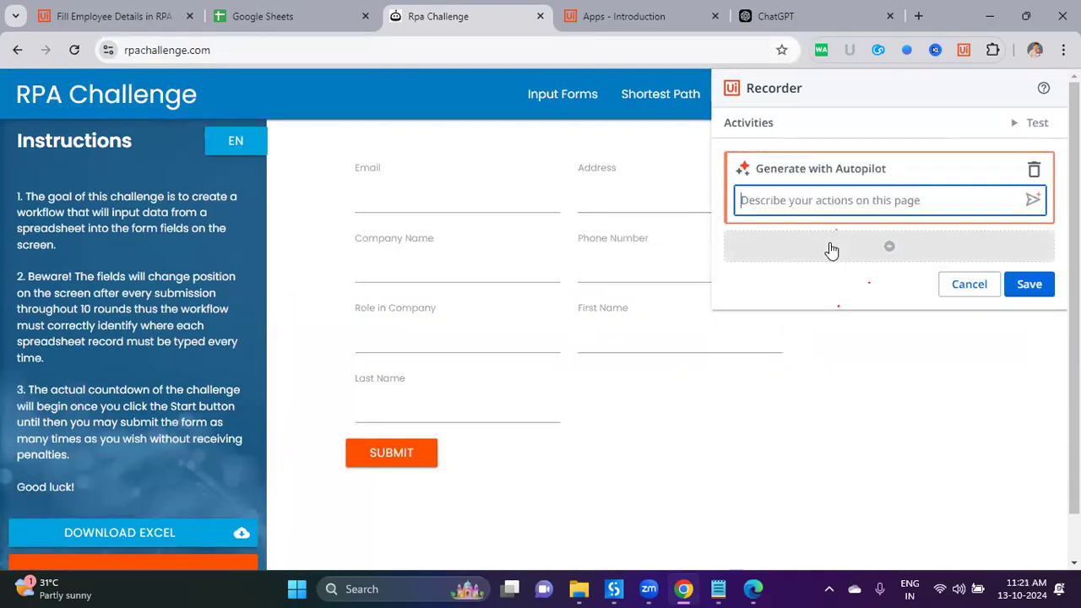
{"action": "type", "text": "fill the "}
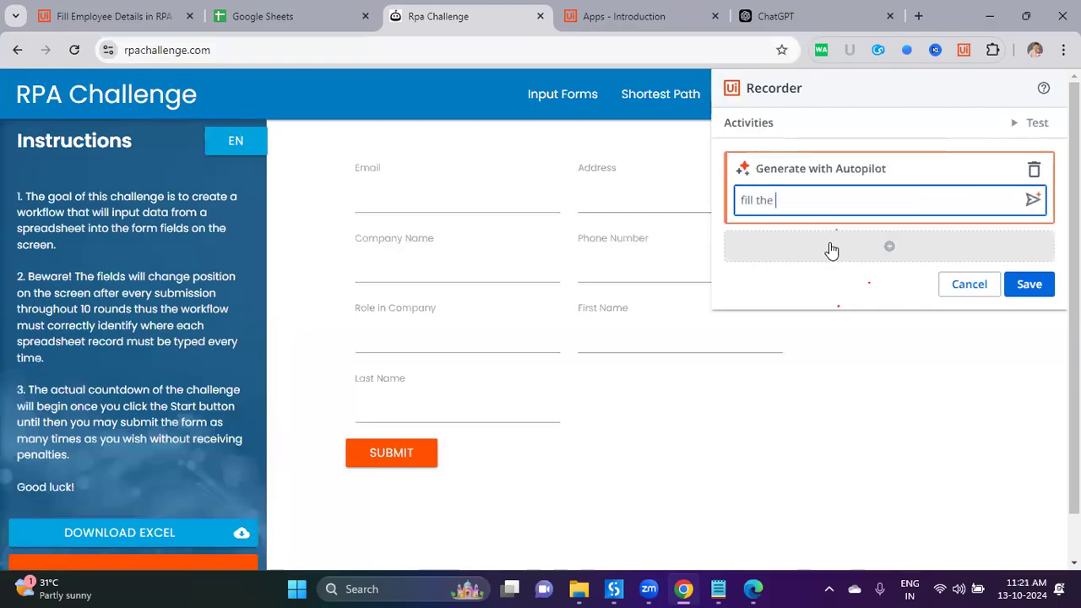
{"action": "type", "text": "fo em"}
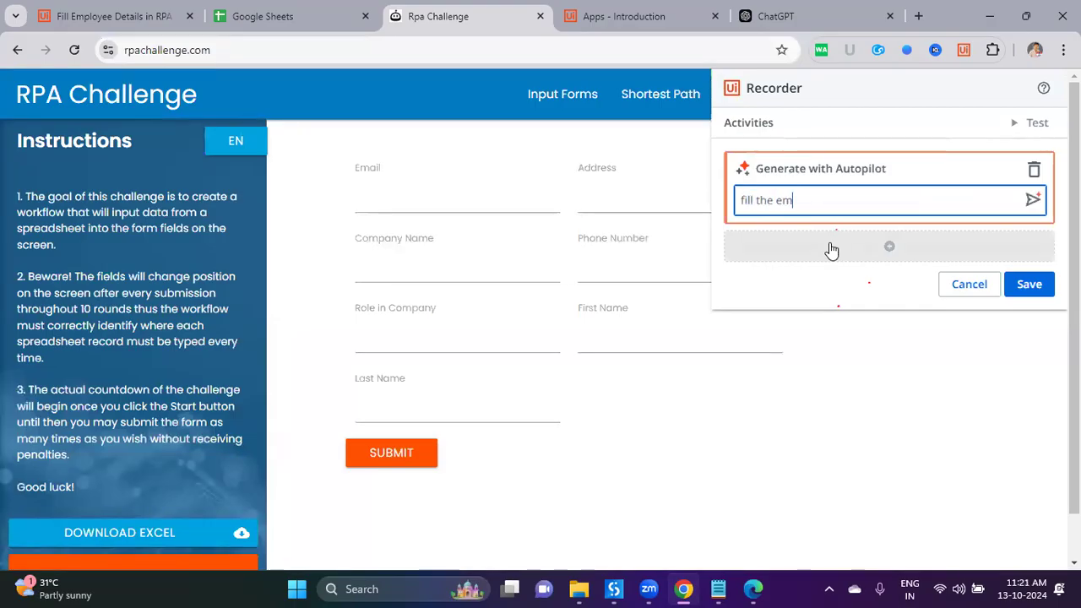
{"action": "type", "text": "ial , compnay name "}
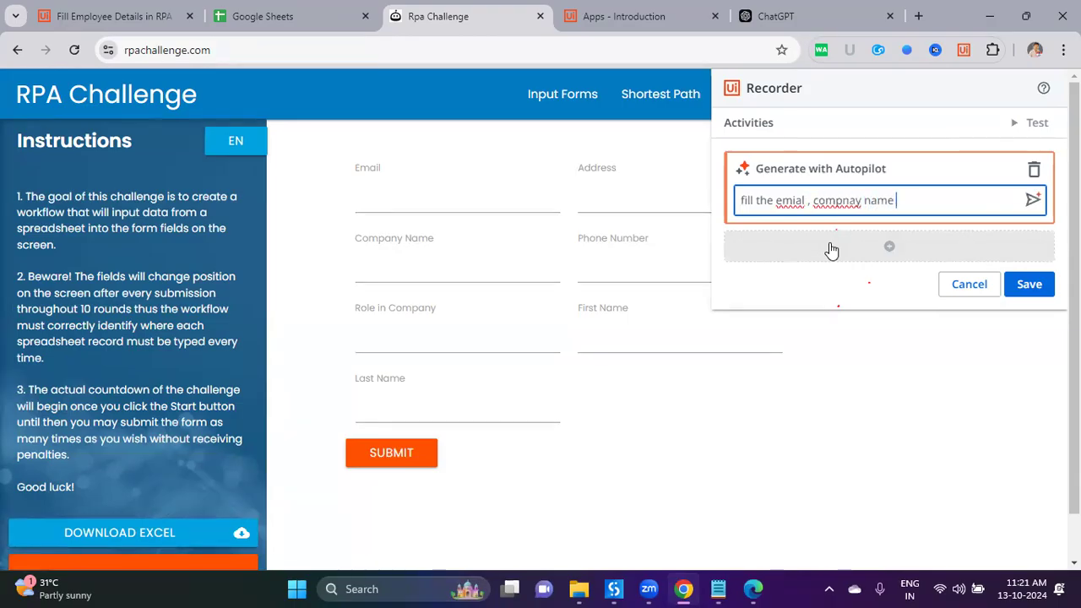
{"action": "type", "text": ",last name in the"}
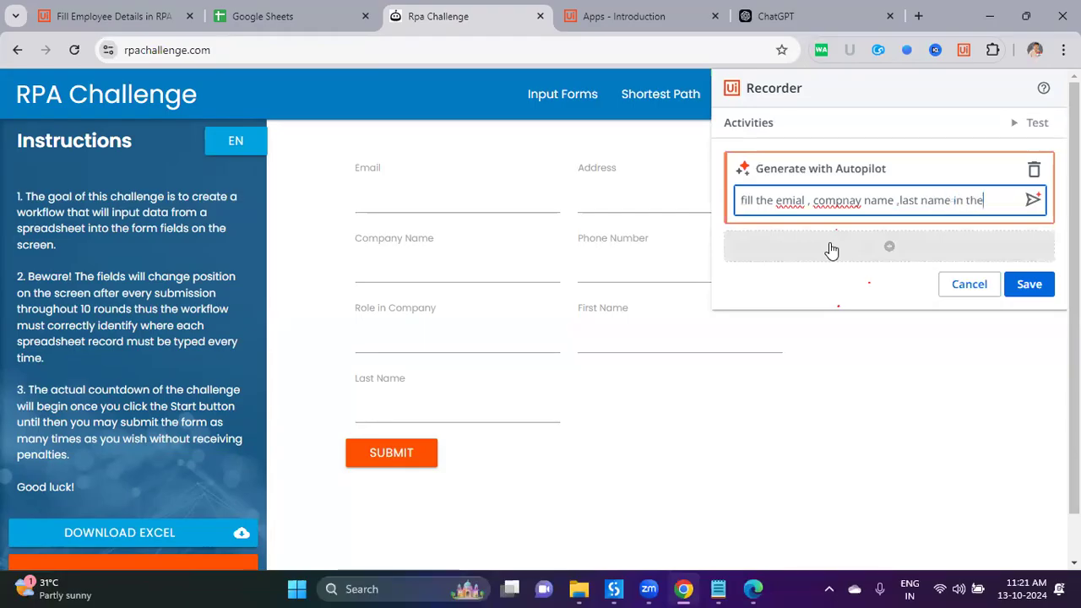
{"action": "type", "text": " form with some"}
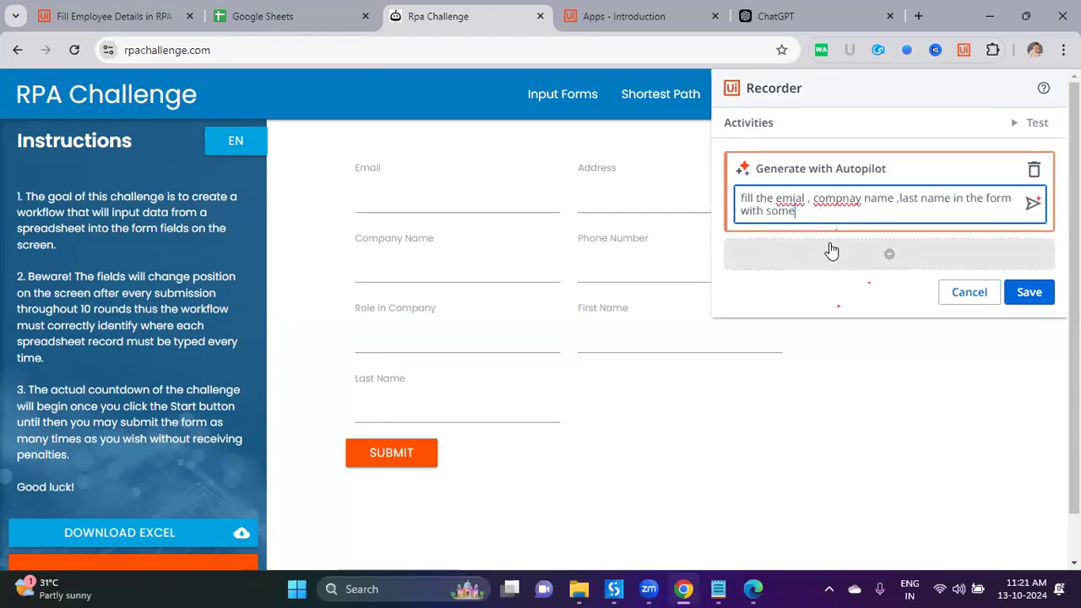
{"action": "type", "text": " text da"}
{"action": "type", "text": " dat"}
{"action": "left_click", "coordinate": [1032, 205]}
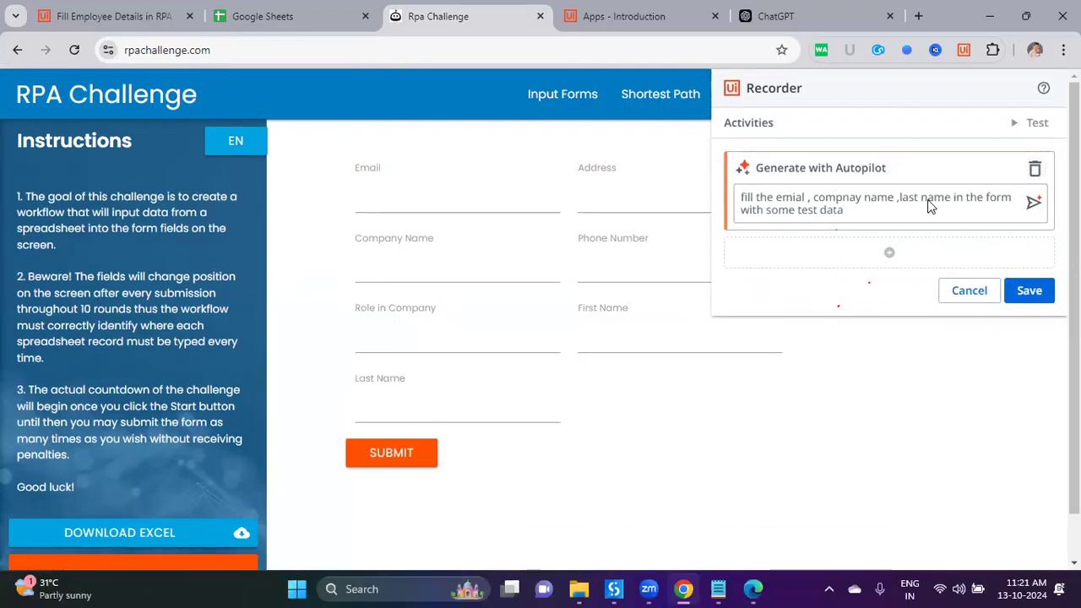
{"action": "left_click", "coordinate": [1034, 168]}
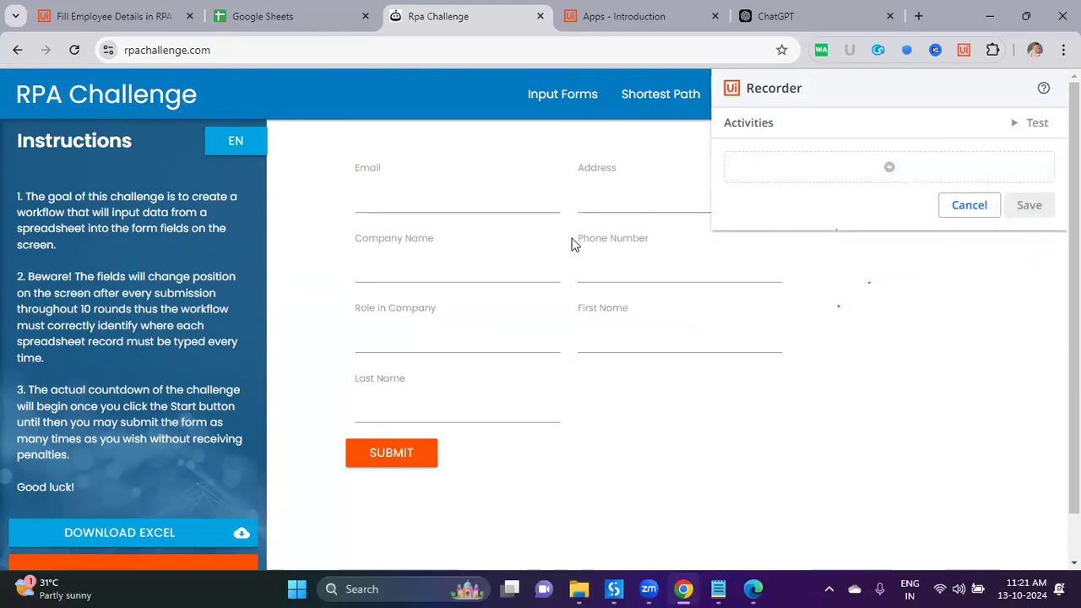
{"action": "left_click", "coordinate": [953, 211]}
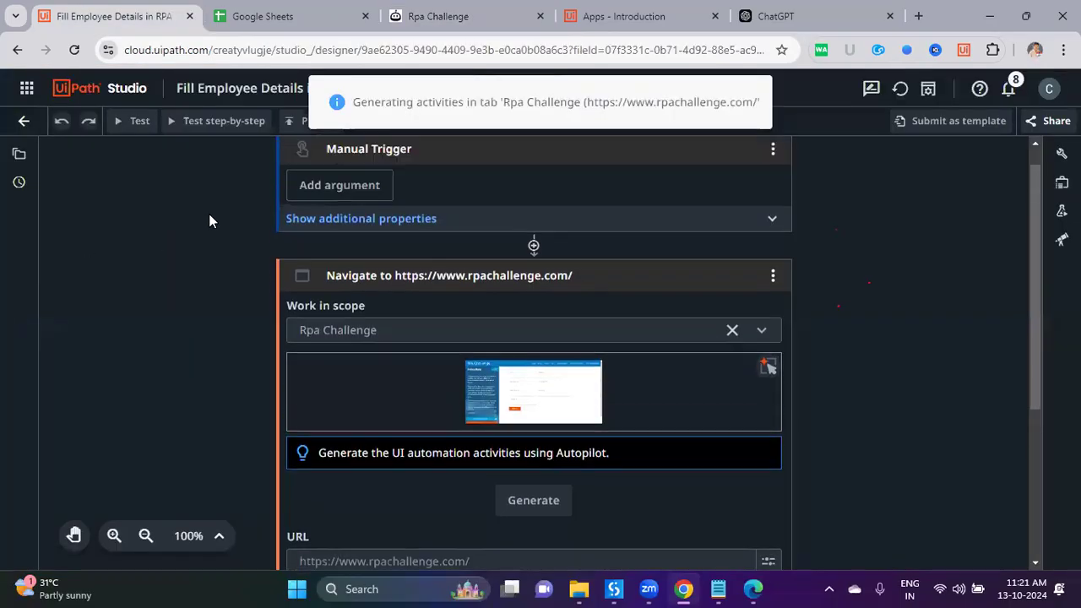
Step: Start a new Autopilot project to move Gmail emails with subject keyword 'botsDNA', and generate
{"action": "left_click", "coordinate": [118, 92]}
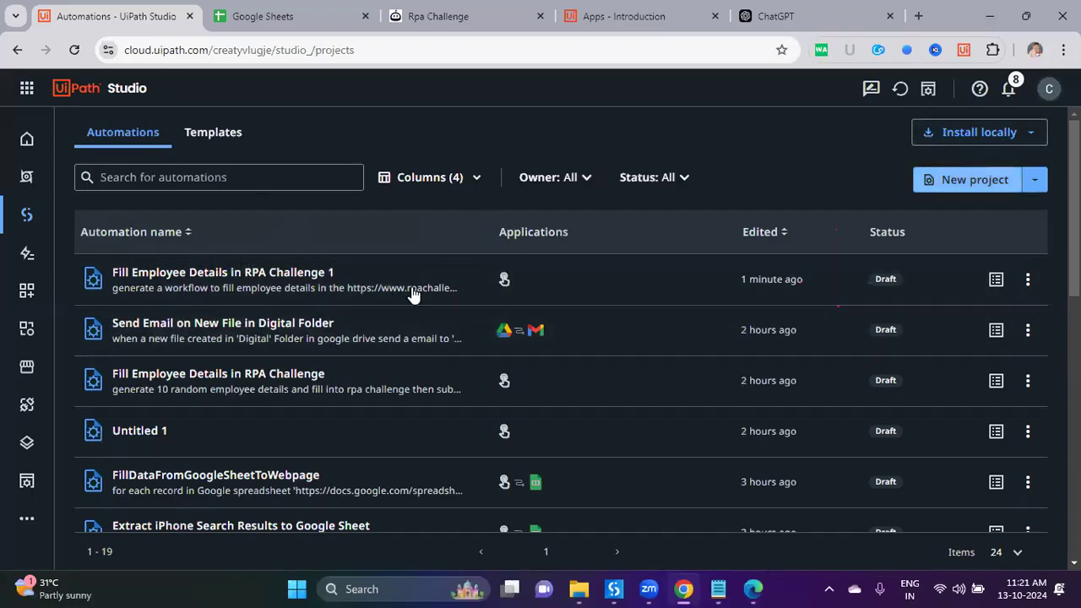
{"action": "left_click", "coordinate": [1035, 180]}
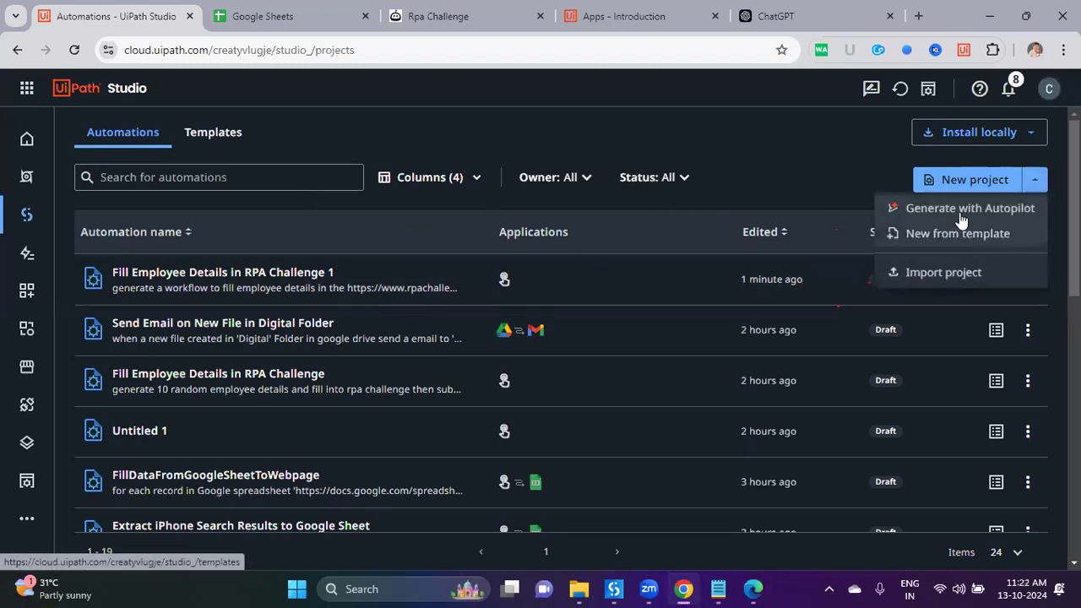
{"action": "left_click", "coordinate": [961, 211]}
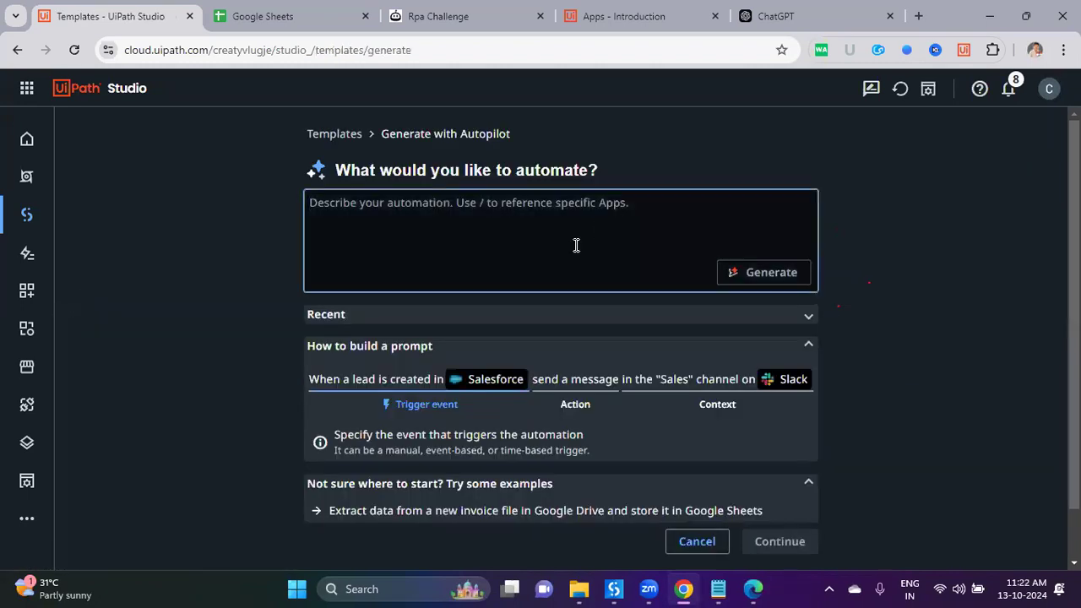
{"action": "type", "text": "When a new "}
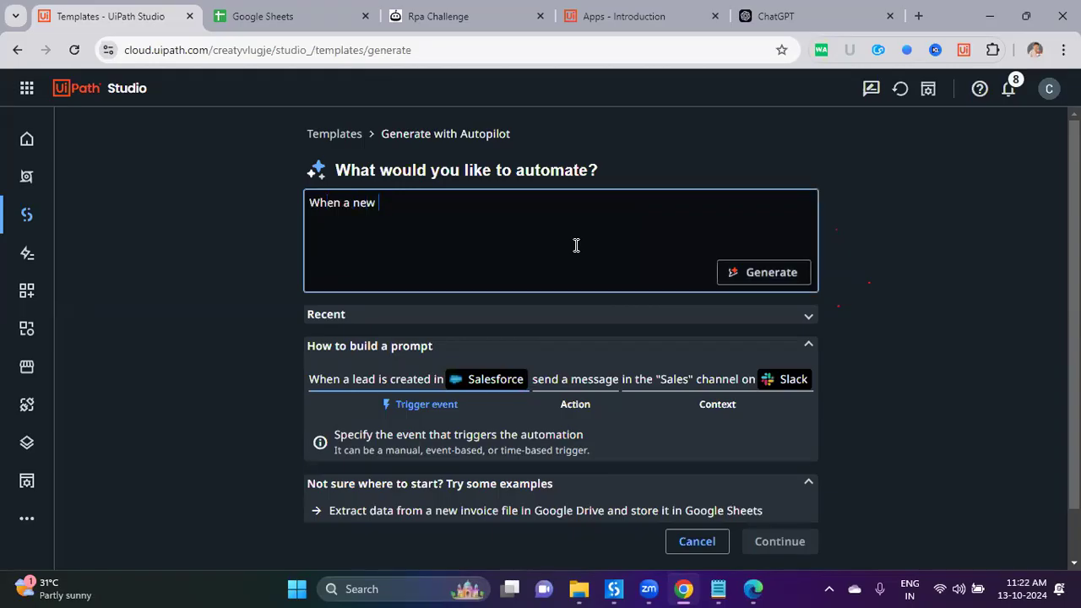
{"action": "type", "text": "email comes to my"}
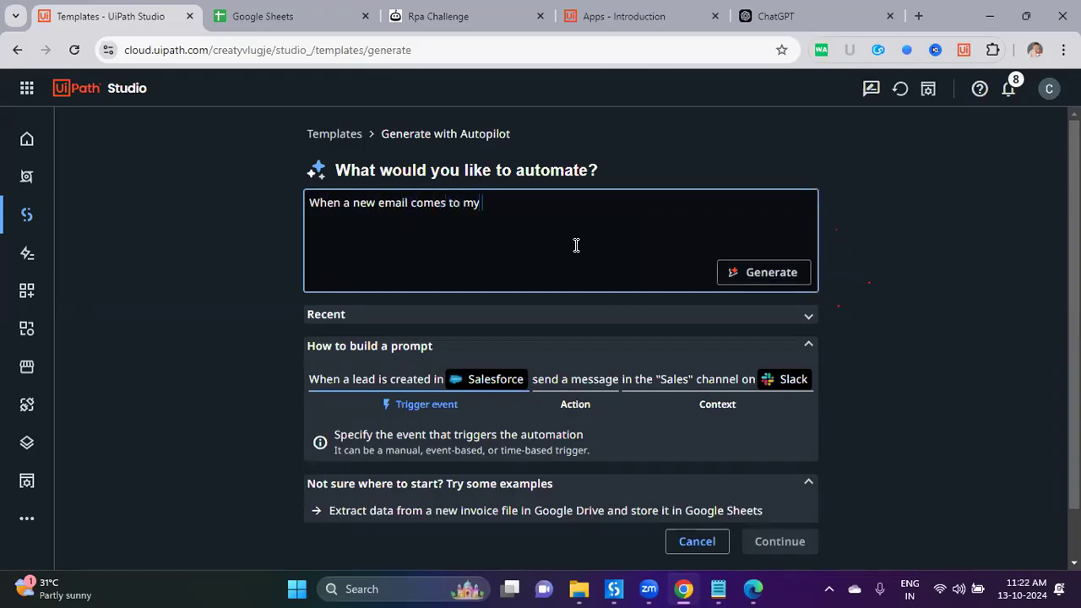
{"action": "type", "text": " gmail inbox with the "}
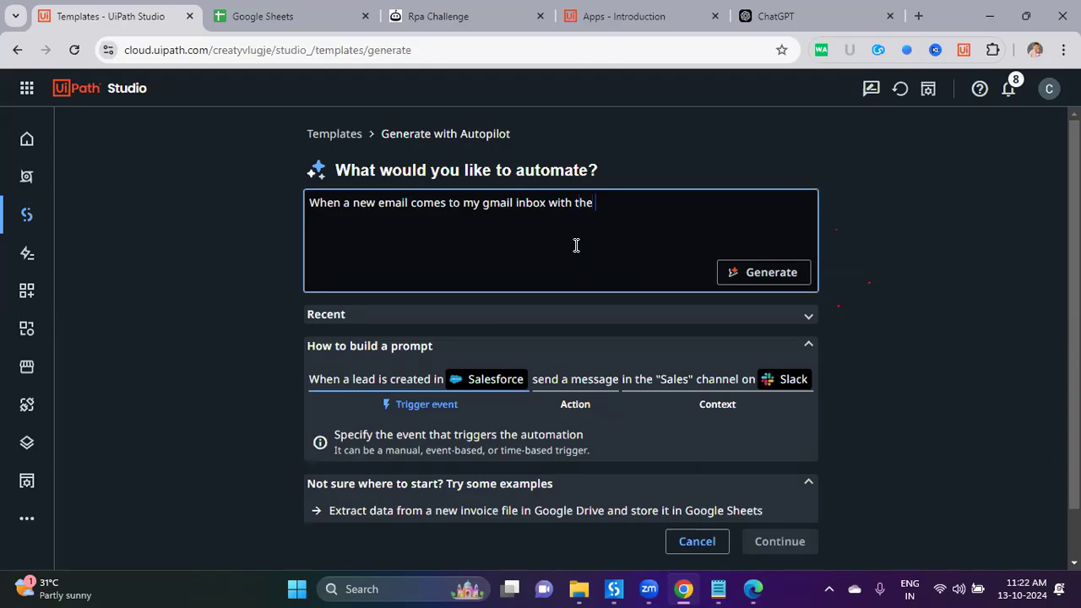
{"action": "type", "text": "ksubjec"}
{"action": "type", "text": "t conta"}
{"action": "type", "text": "ains keyw"}
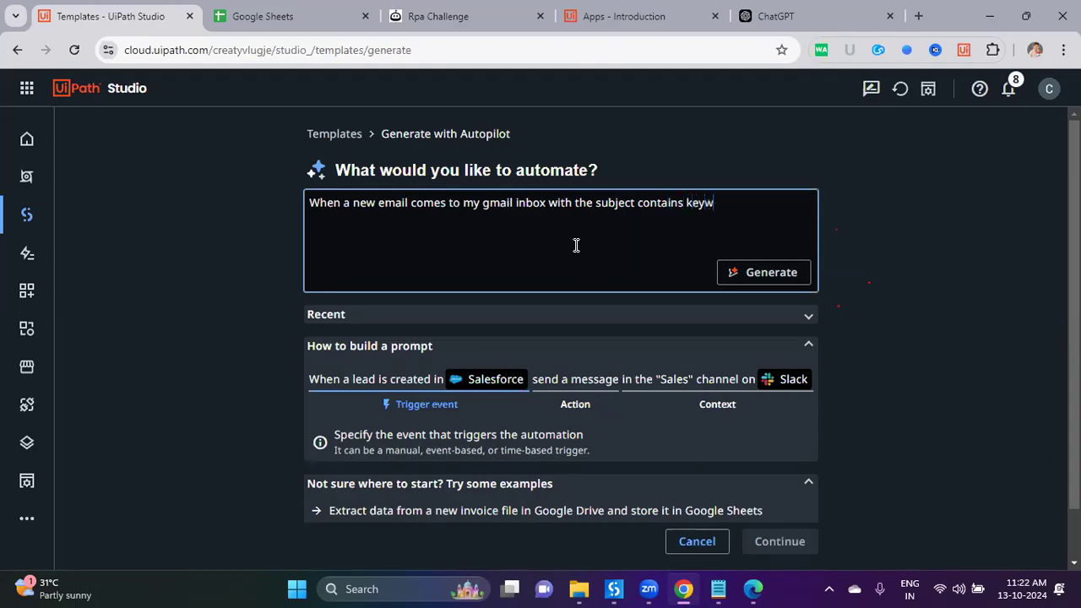
{"action": "type", "text": "ord 'bos"}
{"action": "key", "text": "BackSpace"}
{"action": "type", "text": "ts"}
{"action": "type", "text": "DNA' keyword"}
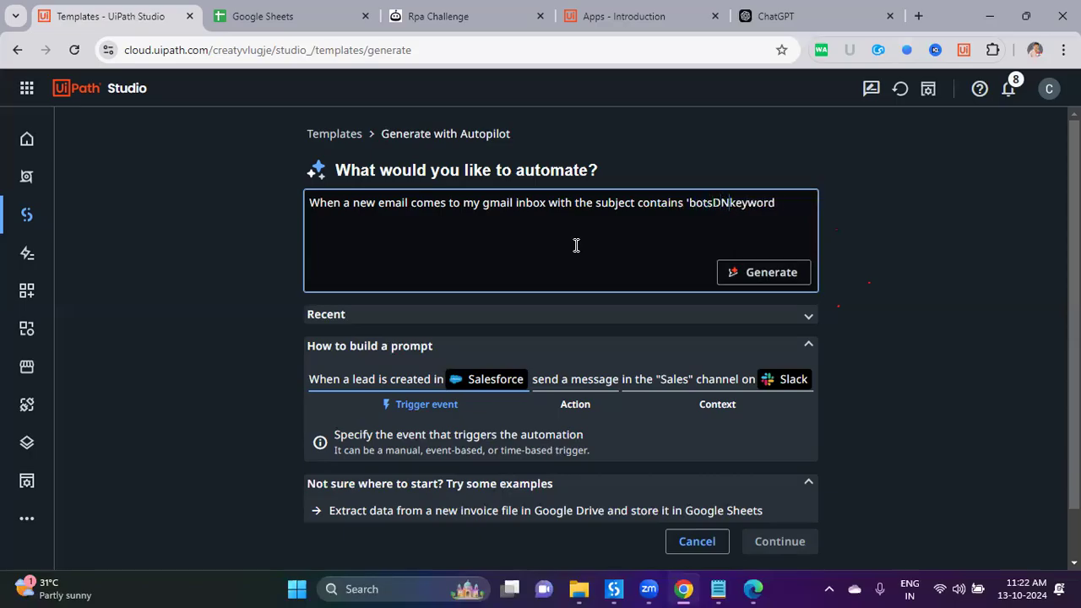
{"action": "type", "text": " then move to 'DNA_Bots' Folder in gmail"}
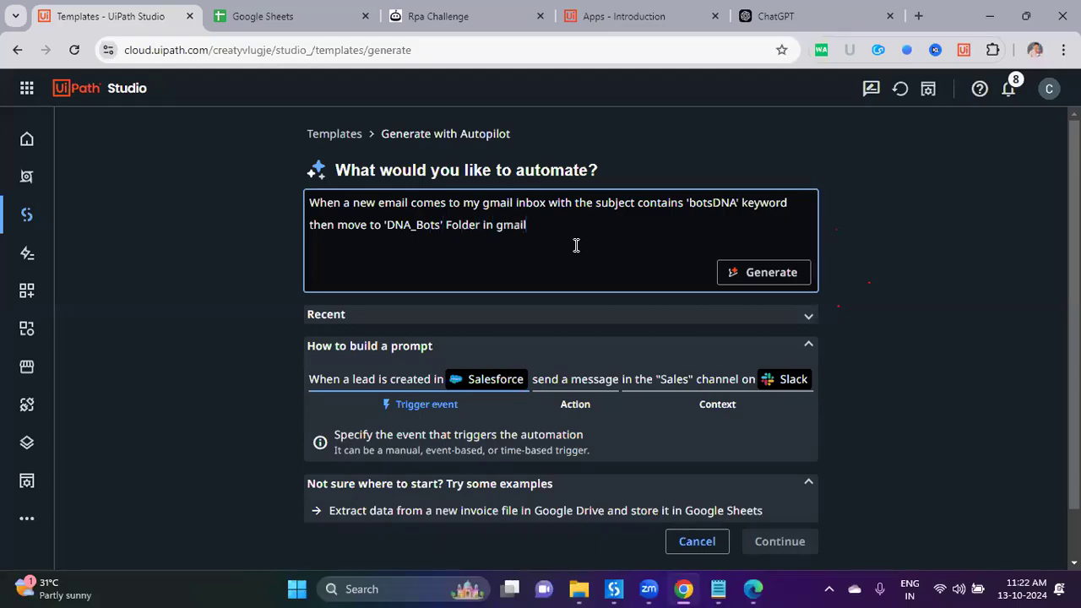
{"action": "left_click", "coordinate": [754, 274]}
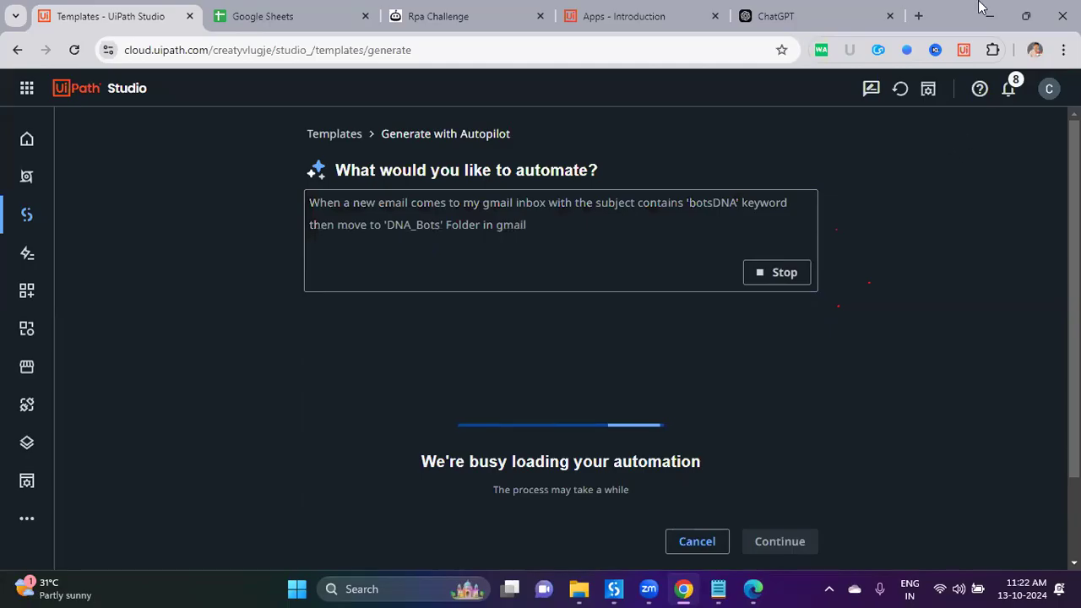
Step: Switch Google Sheets to the second account, open its Gmail in a new tab, then return
{"action": "key", "text": "ctrl+Tab"}
{"action": "key", "text": "ctrl+Tab"}
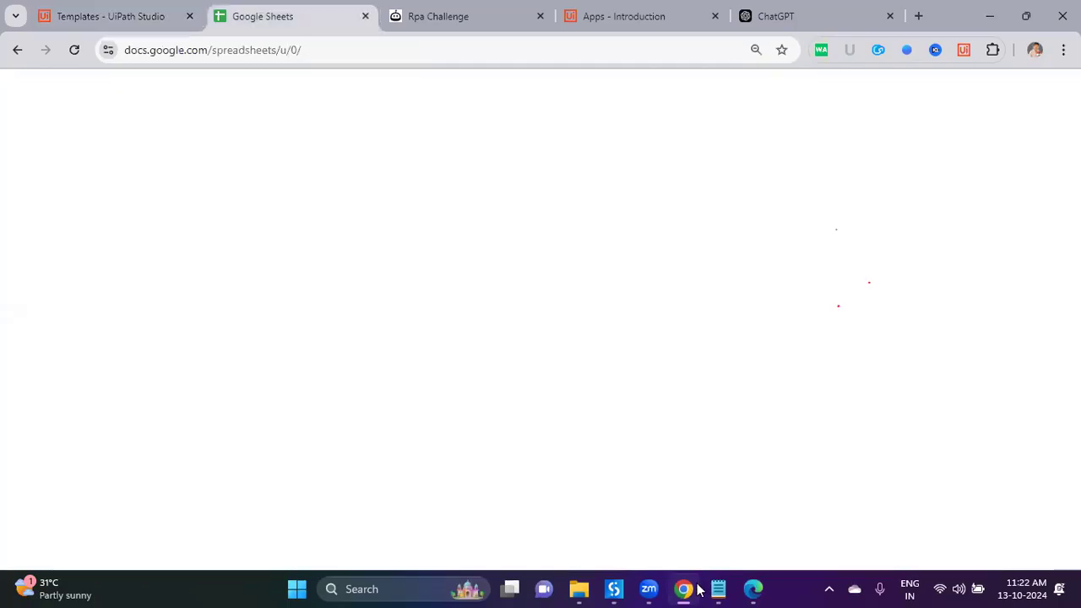
{"action": "key", "text": "ctrl+Tab"}
{"action": "key", "text": "ctrl+Tab"}
{"action": "key", "text": "ctrl+Tab"}
{"action": "key", "text": "ctrl+Tab"}
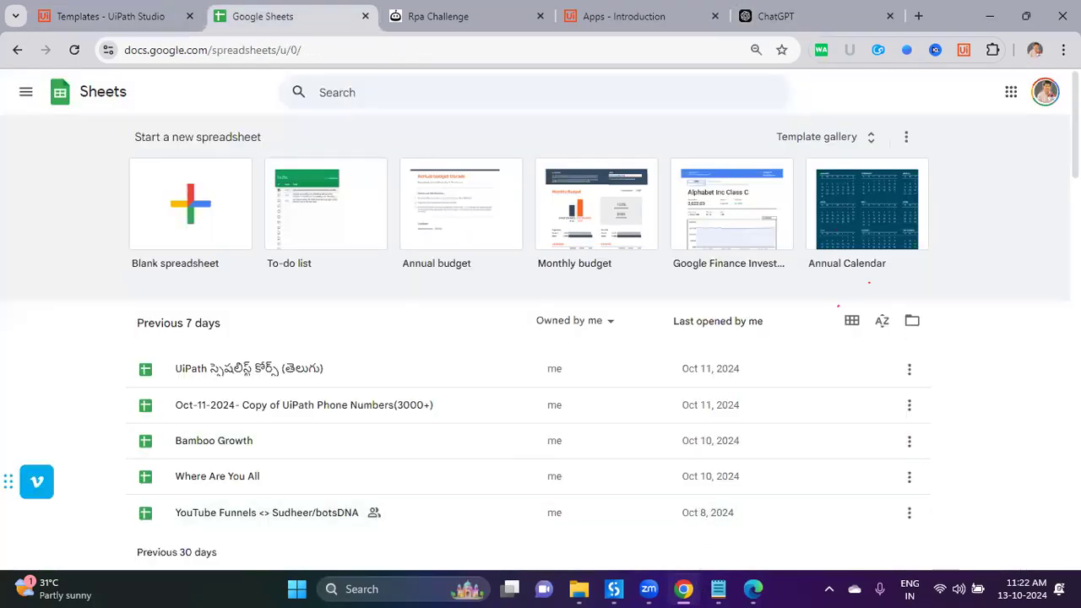
{"action": "left_click", "coordinate": [1046, 93]}
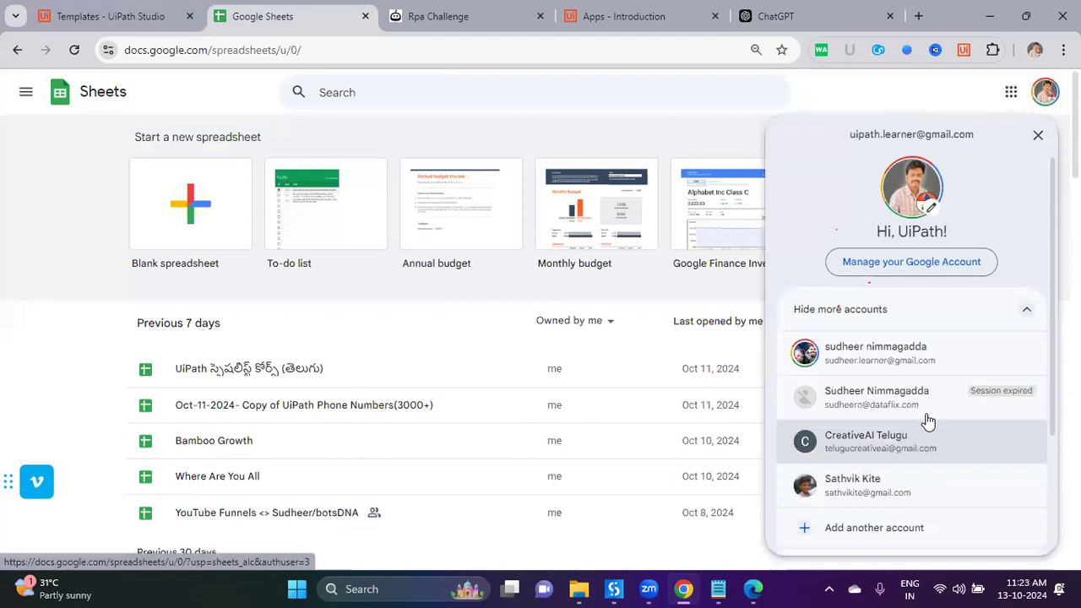
{"action": "left_click", "coordinate": [908, 455]}
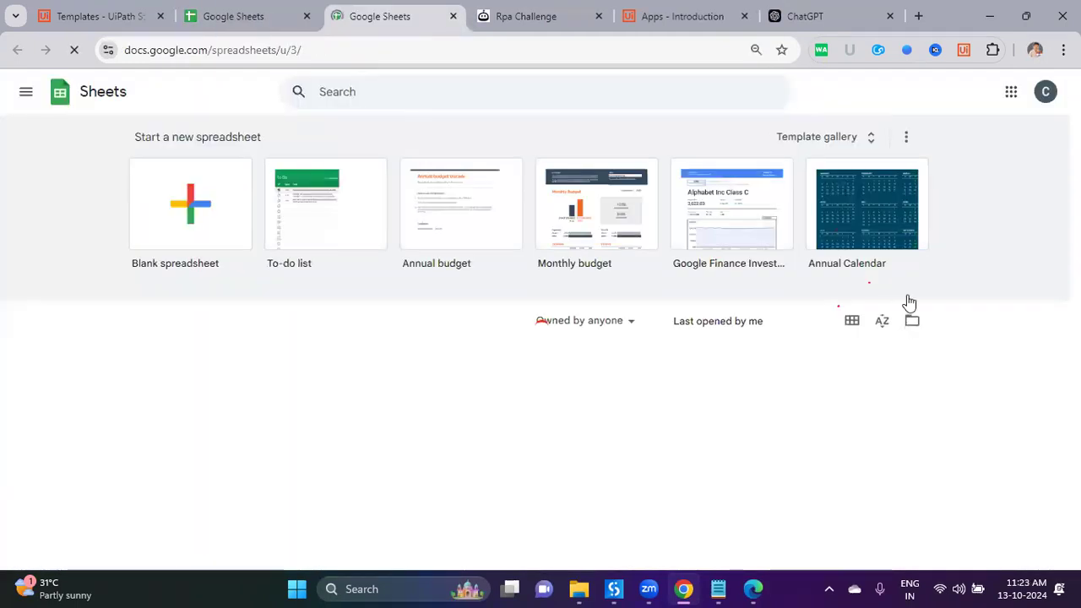
{"action": "left_click", "coordinate": [1045, 93]}
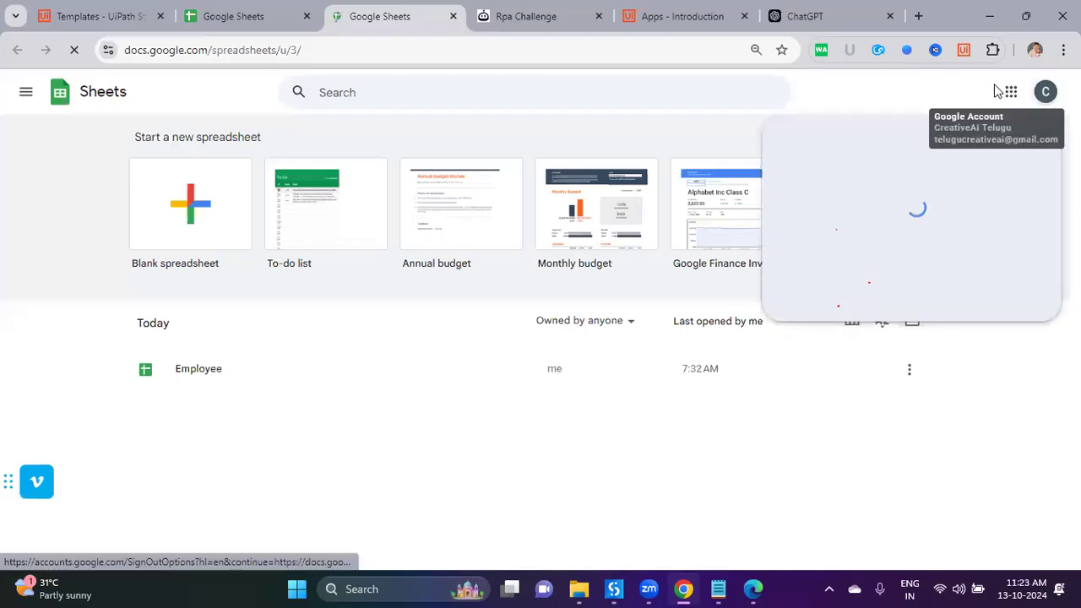
{"action": "left_click", "coordinate": [1009, 92]}
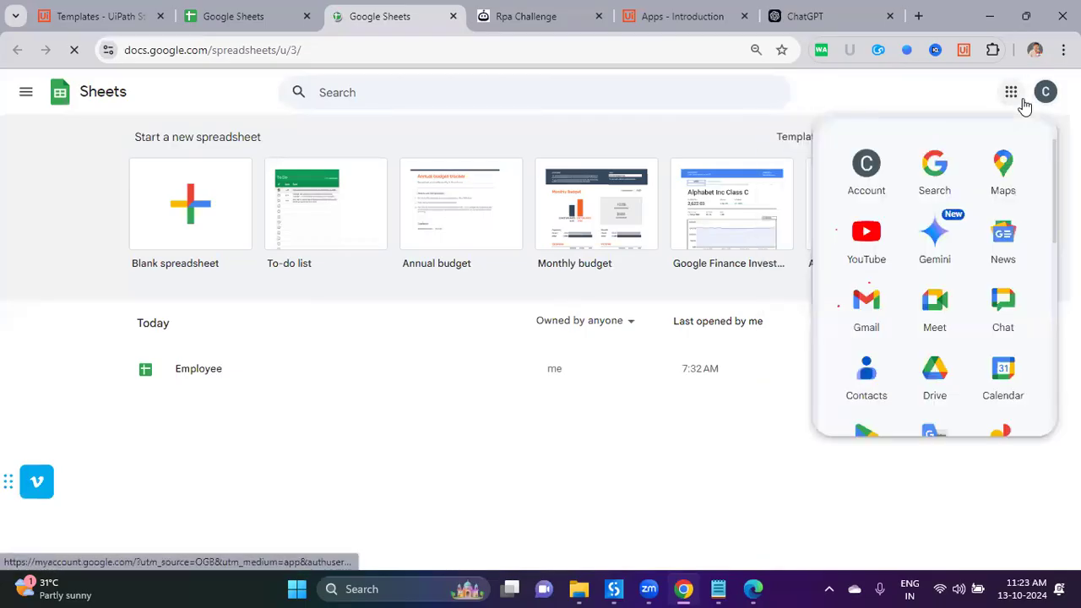
{"action": "left_click", "coordinate": [942, 319]}
{"action": "left_click", "coordinate": [92, 17]}
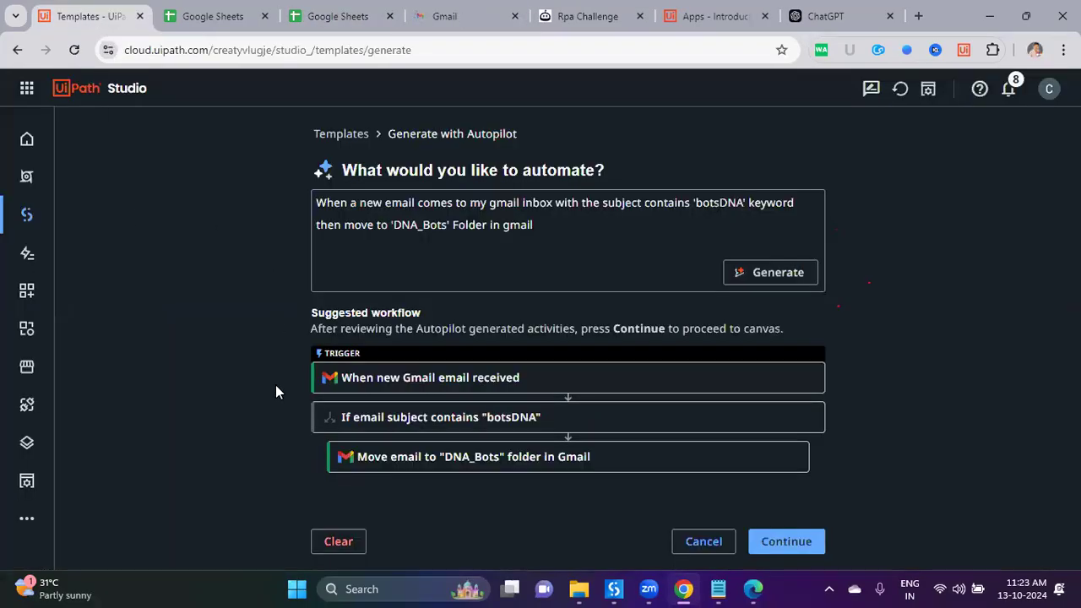
Step: Accept the suggested Gmail workflow and open Integration Service in a separate tab
{"action": "left_click", "coordinate": [797, 543]}
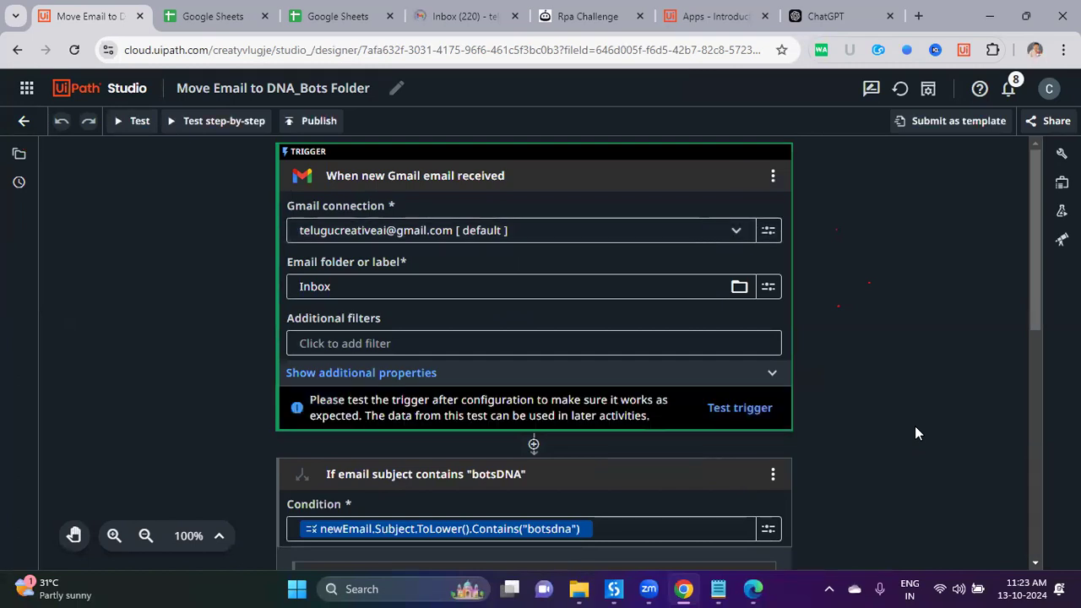
{"action": "left_click", "coordinate": [27, 90]}
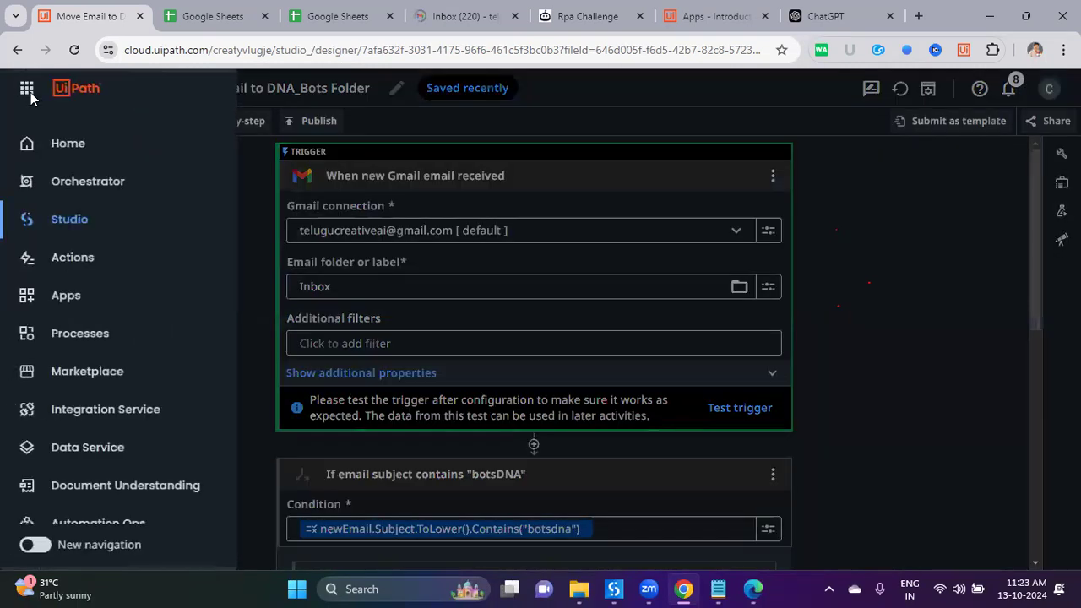
{"action": "middle_click", "coordinate": [94, 419]}
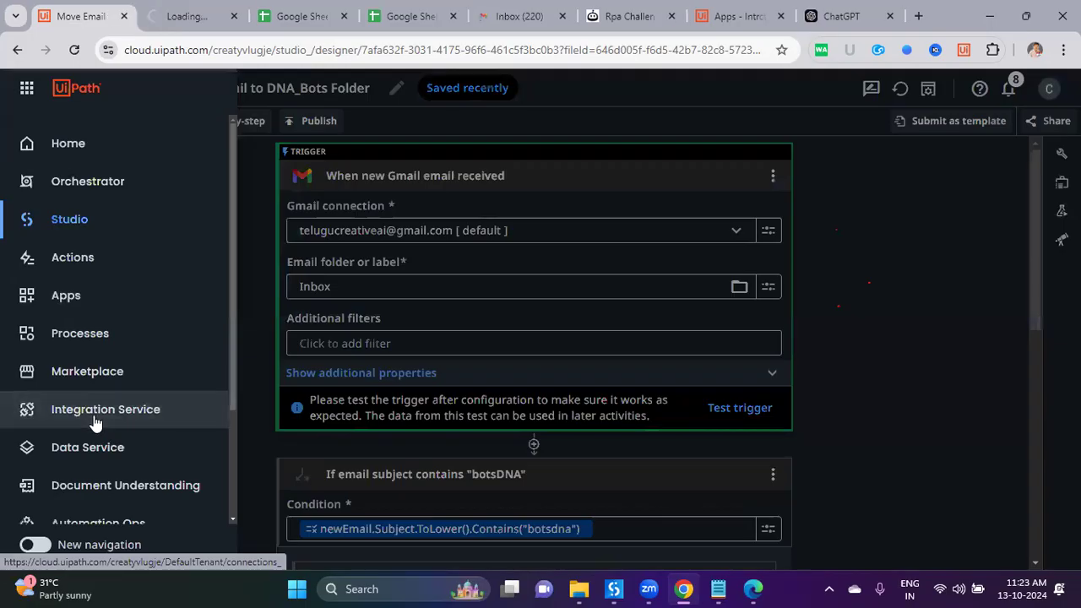
{"action": "left_click", "coordinate": [259, 192]}
{"action": "left_click", "coordinate": [179, 18]}
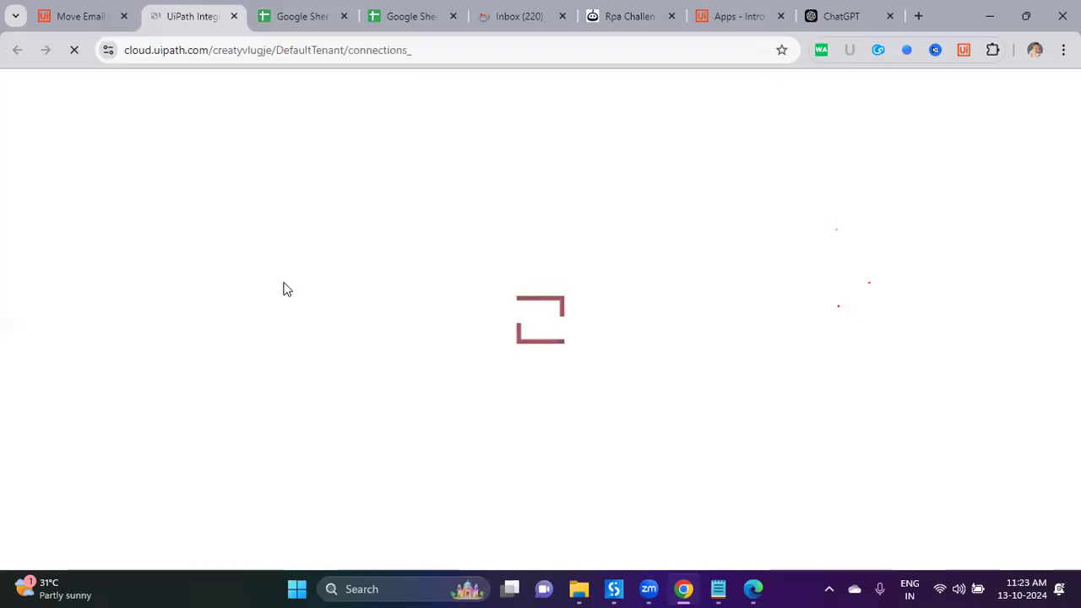
{"action": "left_click", "coordinate": [86, 11]}
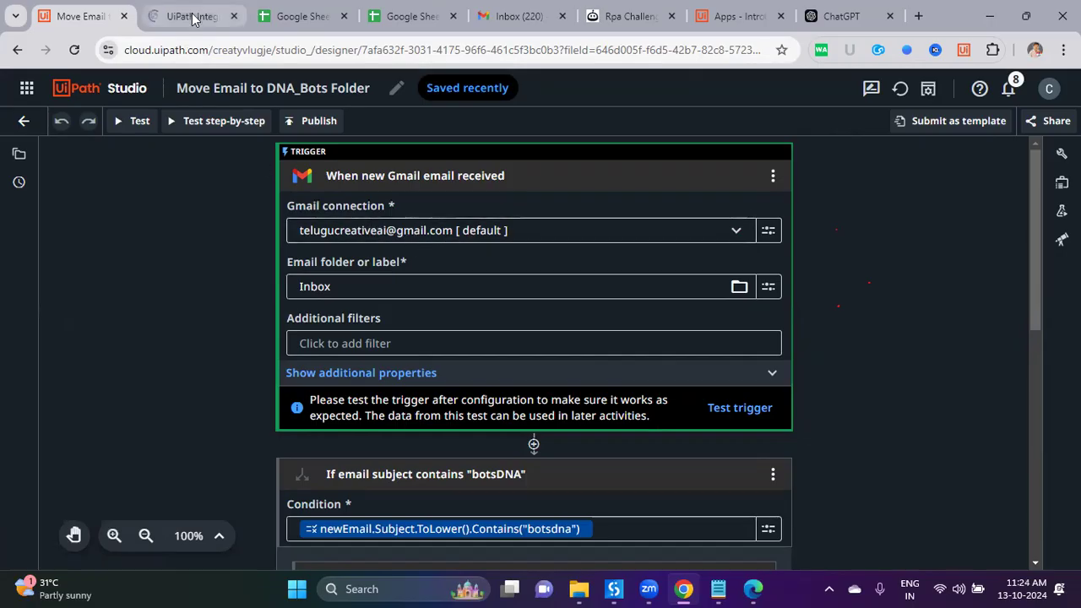
{"action": "key", "text": "ctrl+2"}
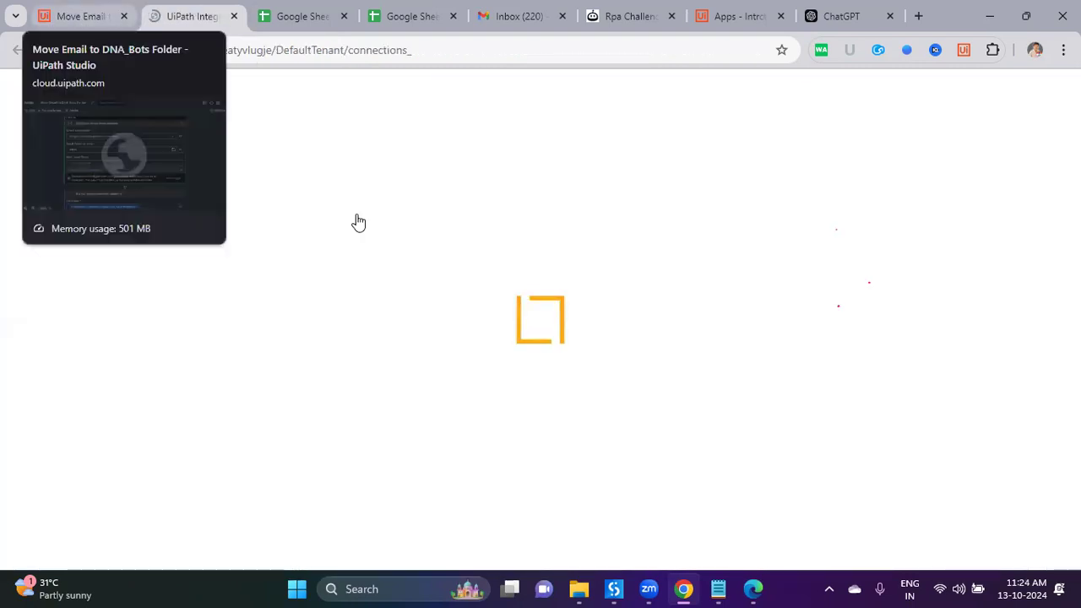
Step: Open the botsDNA subject condition builder and close it unchanged
{"action": "key", "text": "ctrl+1"}
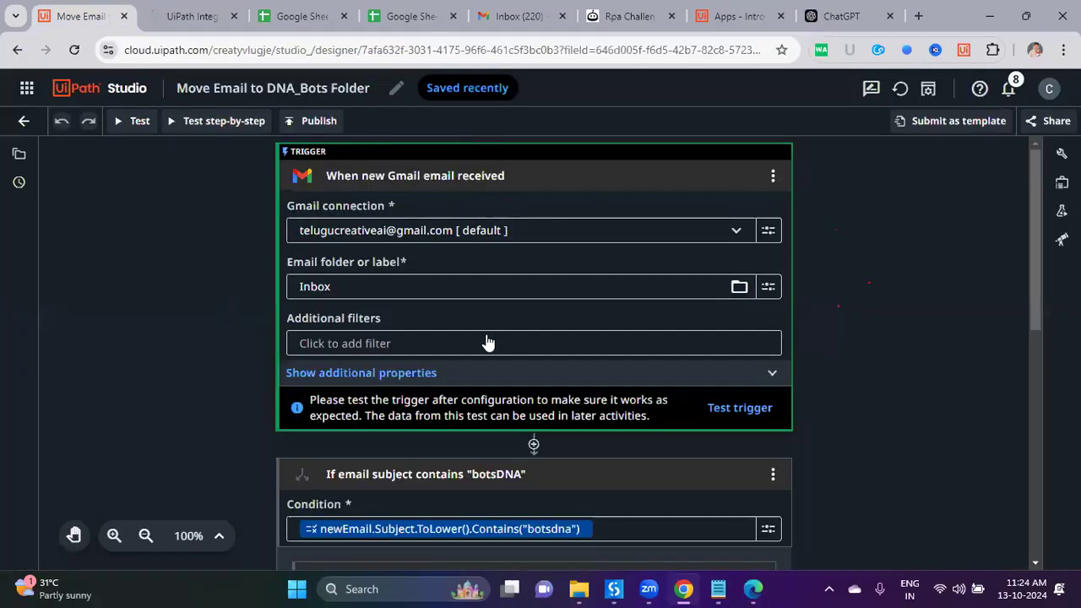
{"action": "scroll", "coordinate": [507, 222], "scroll_direction": "down", "scroll_amount": 4}
{"action": "left_click", "coordinate": [507, 221]}
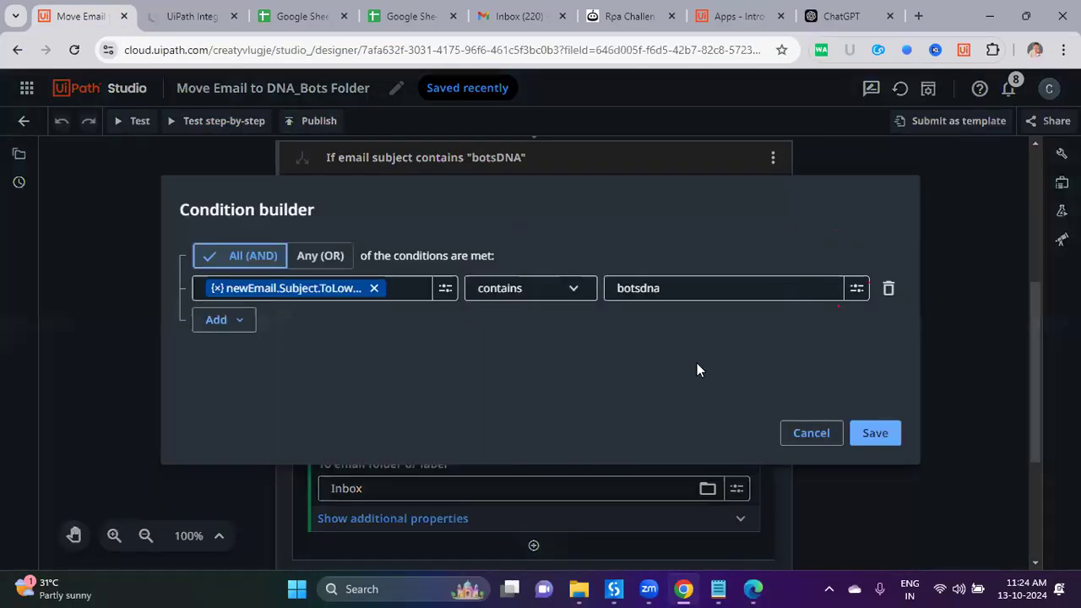
{"action": "key", "text": "Escape"}
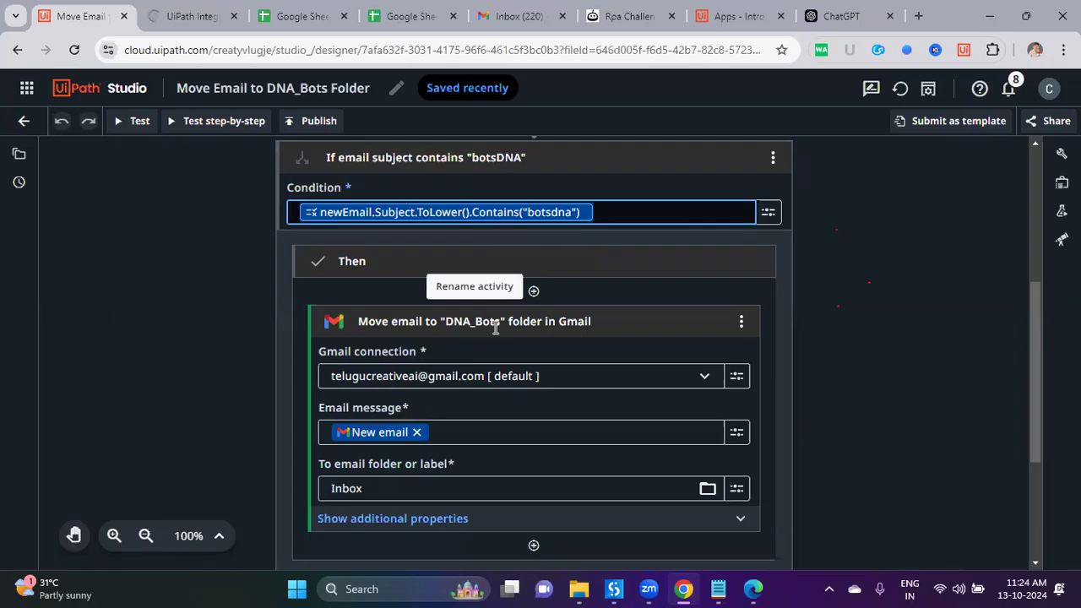
Step: Inspect the move step's additional properties and destination folder list unchanged, then go to Gmail
{"action": "left_click", "coordinate": [445, 522]}
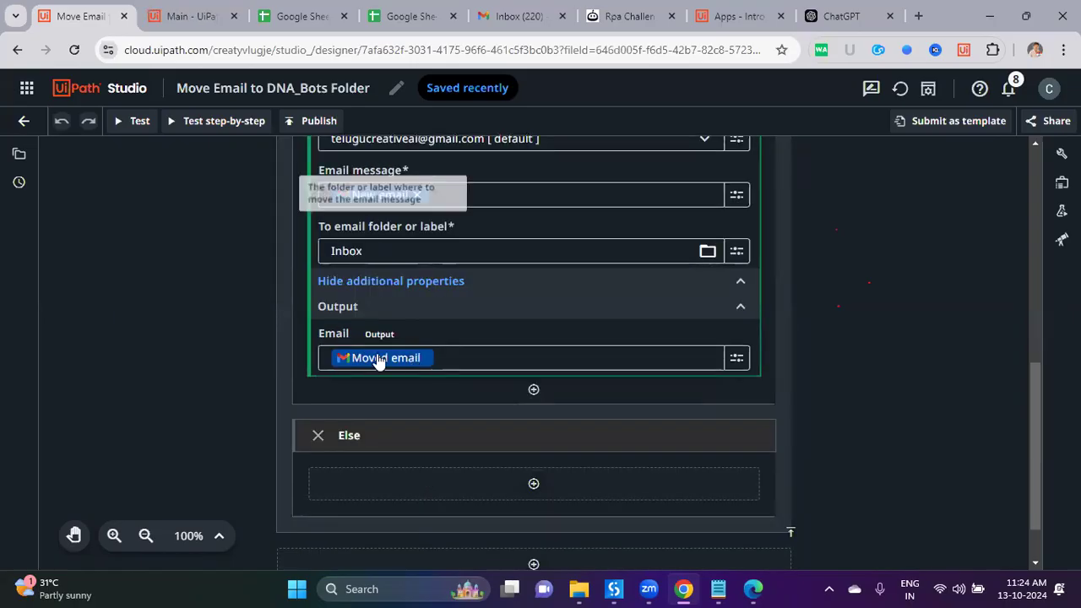
{"action": "scroll", "coordinate": [464, 360], "scroll_direction": "up", "scroll_amount": 1}
{"action": "scroll", "coordinate": [417, 325], "scroll_direction": "up", "scroll_amount": 2}
{"action": "scroll", "coordinate": [418, 321], "scroll_direction": "down", "scroll_amount": 1}
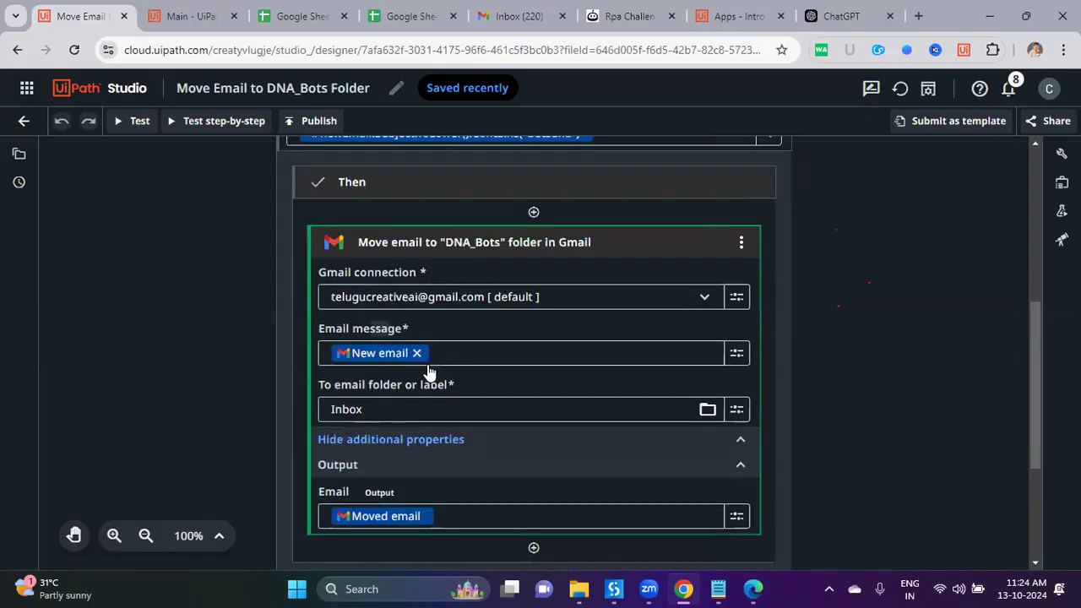
{"action": "mouse_move", "coordinate": [358, 388]}
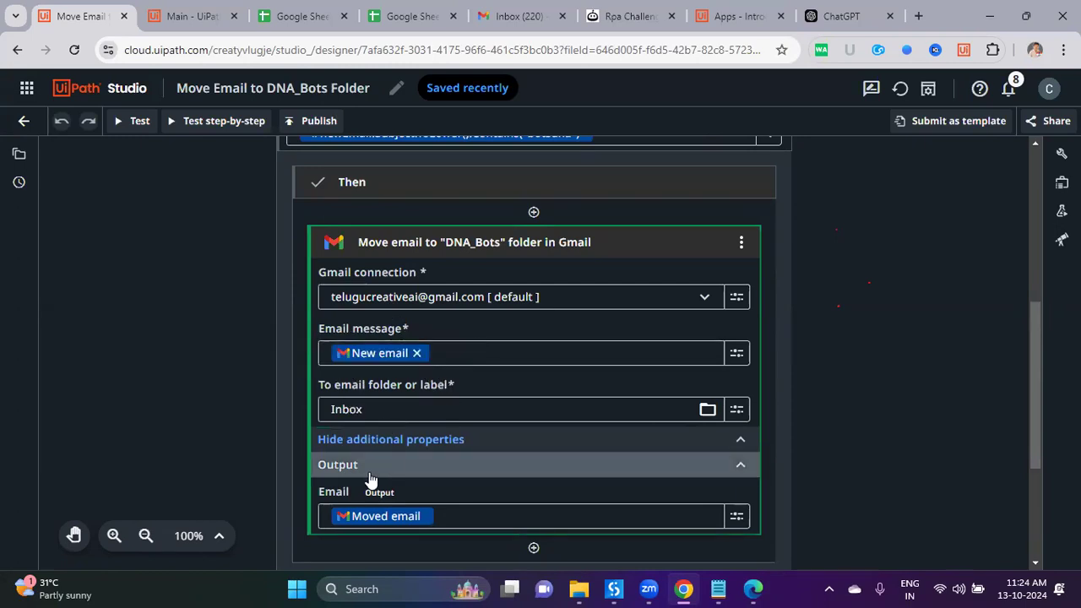
{"action": "mouse_move", "coordinate": [394, 521]}
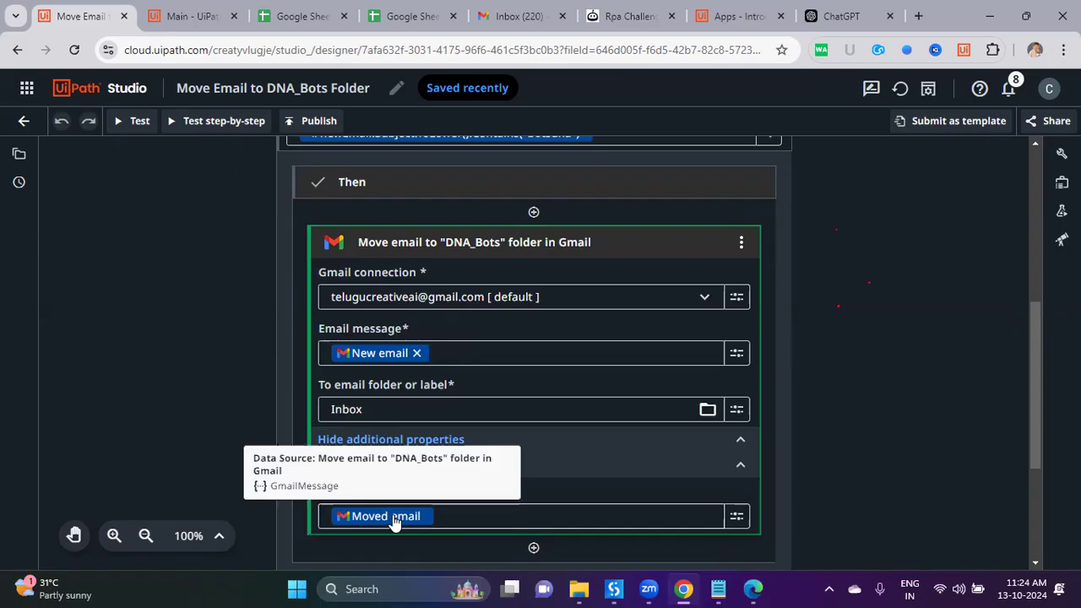
{"action": "mouse_move", "coordinate": [407, 413]}
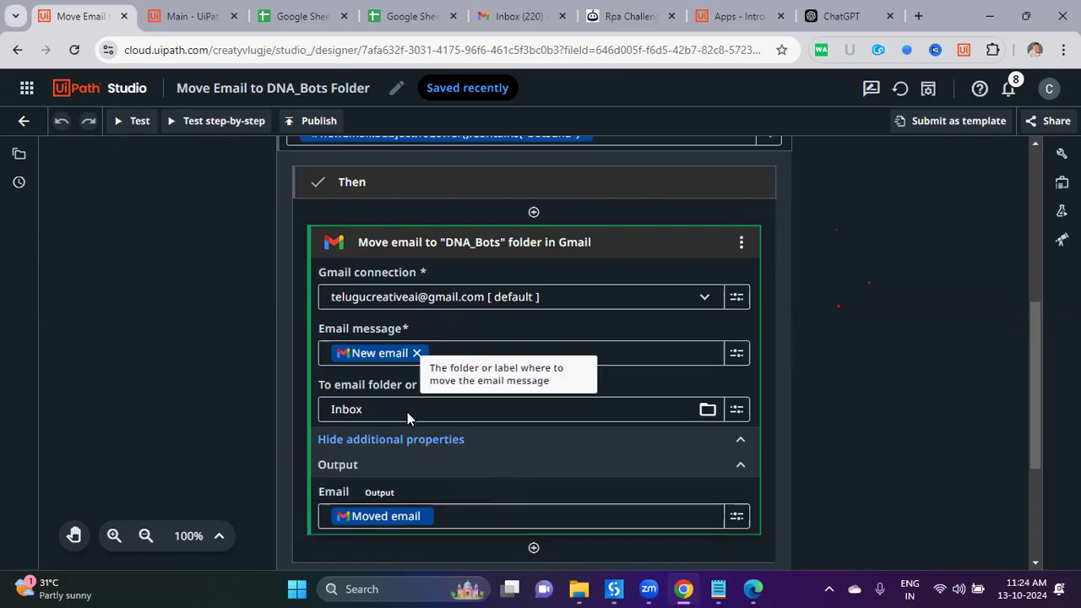
{"action": "left_click", "coordinate": [704, 410]}
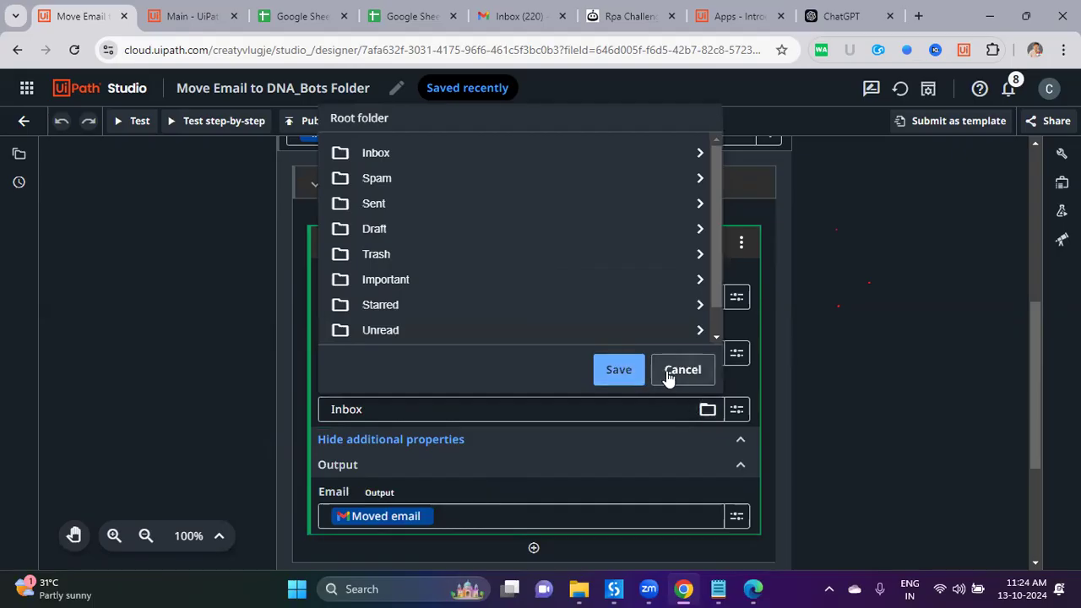
{"action": "left_click", "coordinate": [677, 378]}
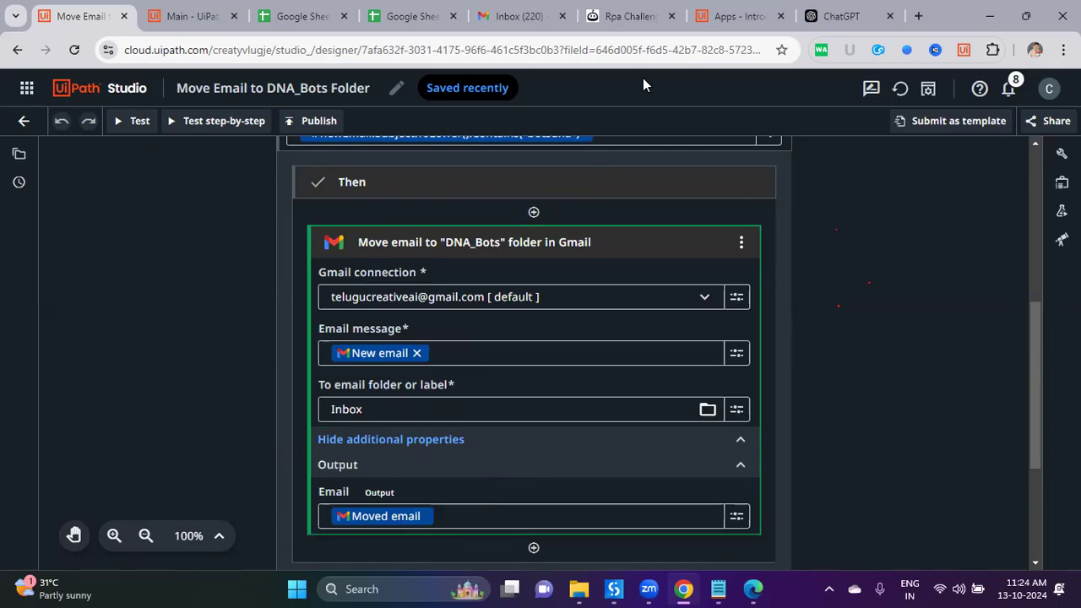
{"action": "left_click", "coordinate": [734, 16]}
{"action": "left_click", "coordinate": [517, 16]}
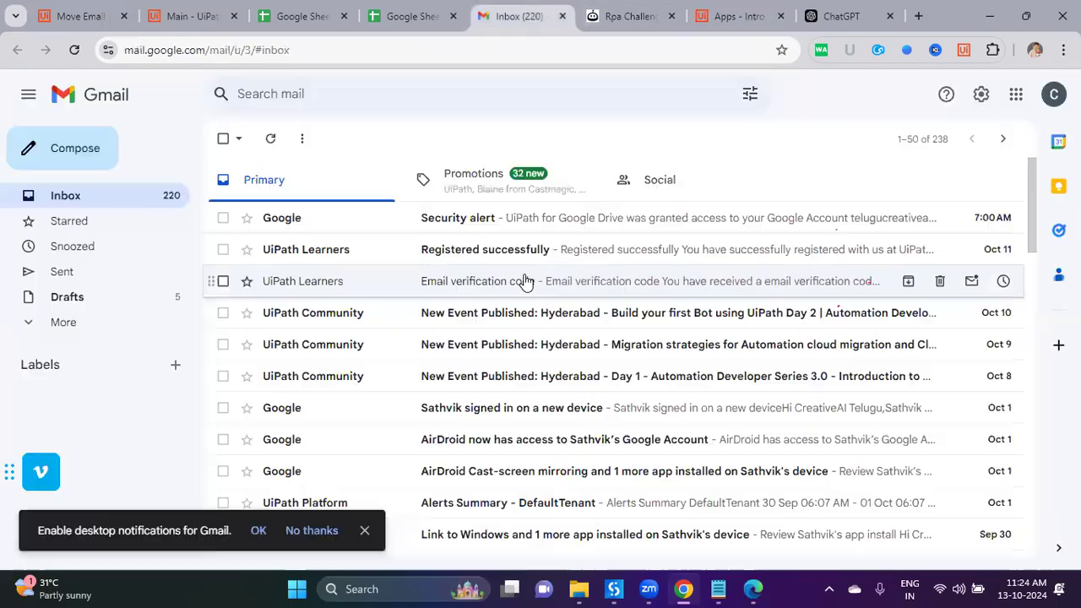
Step: Move the Security alert email from the Inbox into a new DNA-BOTS label
{"action": "left_click", "coordinate": [68, 325]}
{"action": "scroll", "coordinate": [76, 371], "scroll_direction": "down", "scroll_amount": 1}
{"action": "scroll", "coordinate": [122, 338], "scroll_direction": "up", "scroll_amount": 1}
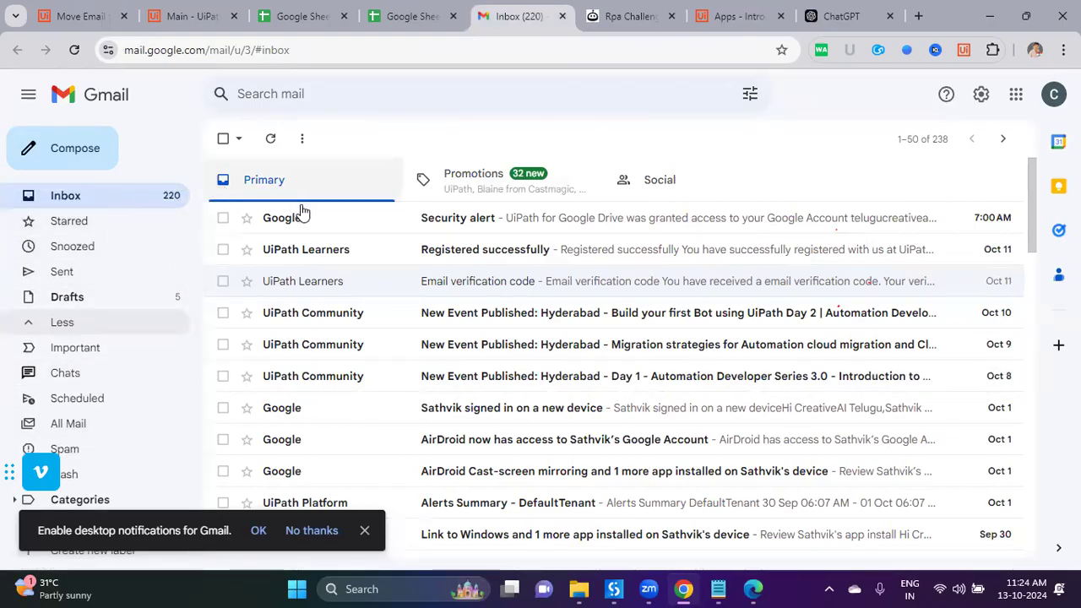
{"action": "left_click", "coordinate": [223, 218]}
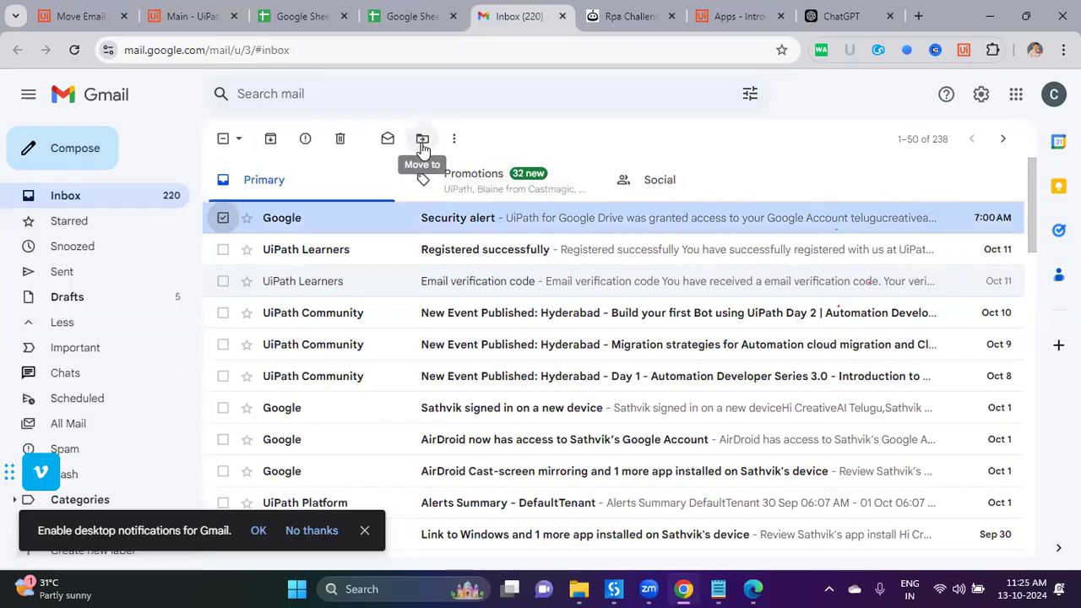
{"action": "left_click", "coordinate": [422, 139]}
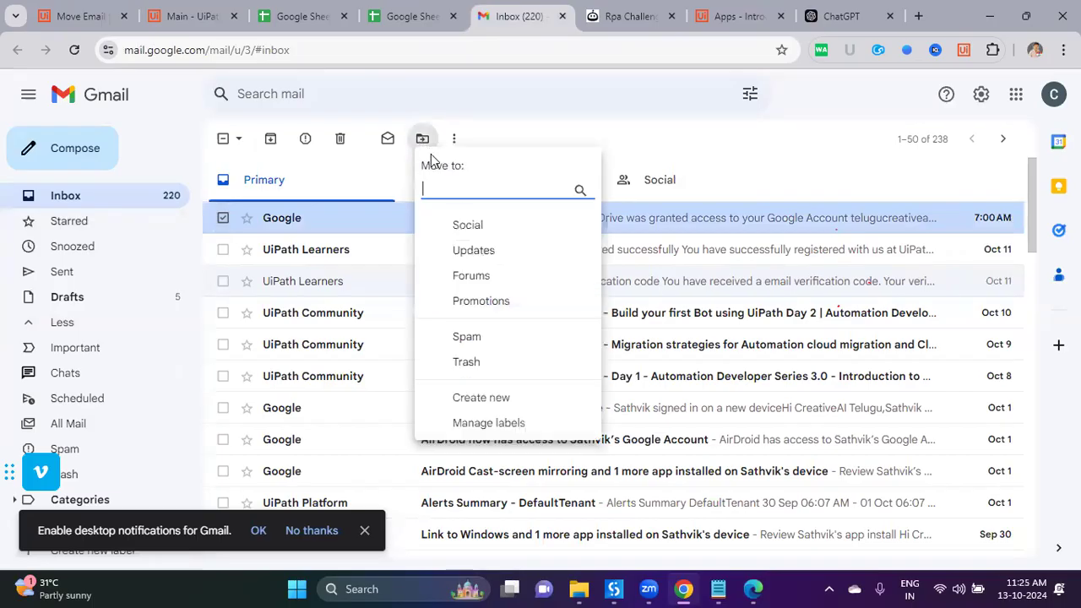
{"action": "left_click", "coordinate": [477, 414]}
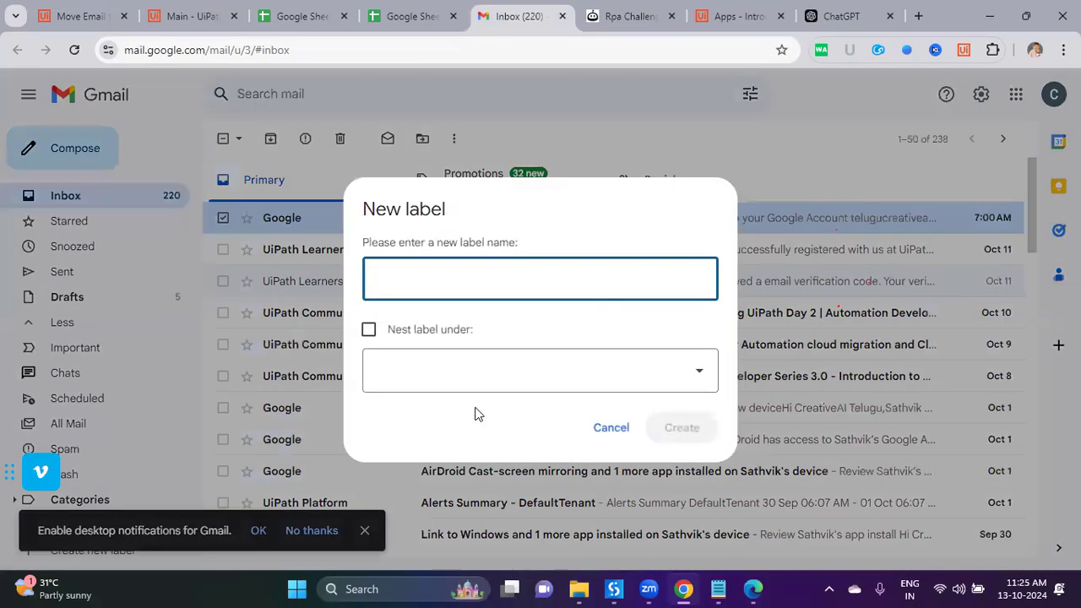
{"action": "type", "text": "DNA-BOTS"}
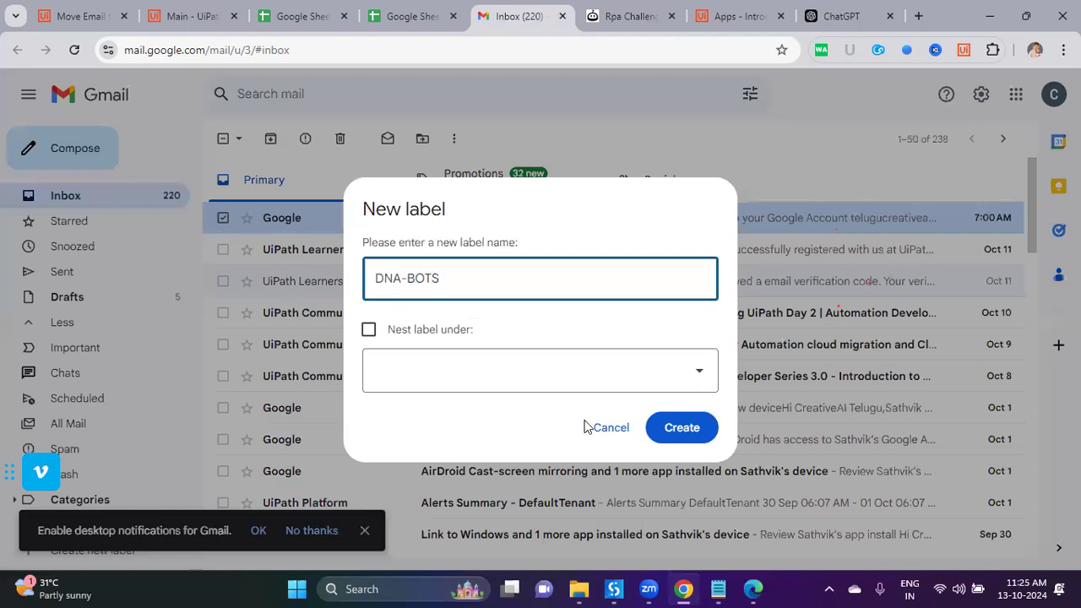
{"action": "left_click", "coordinate": [682, 428]}
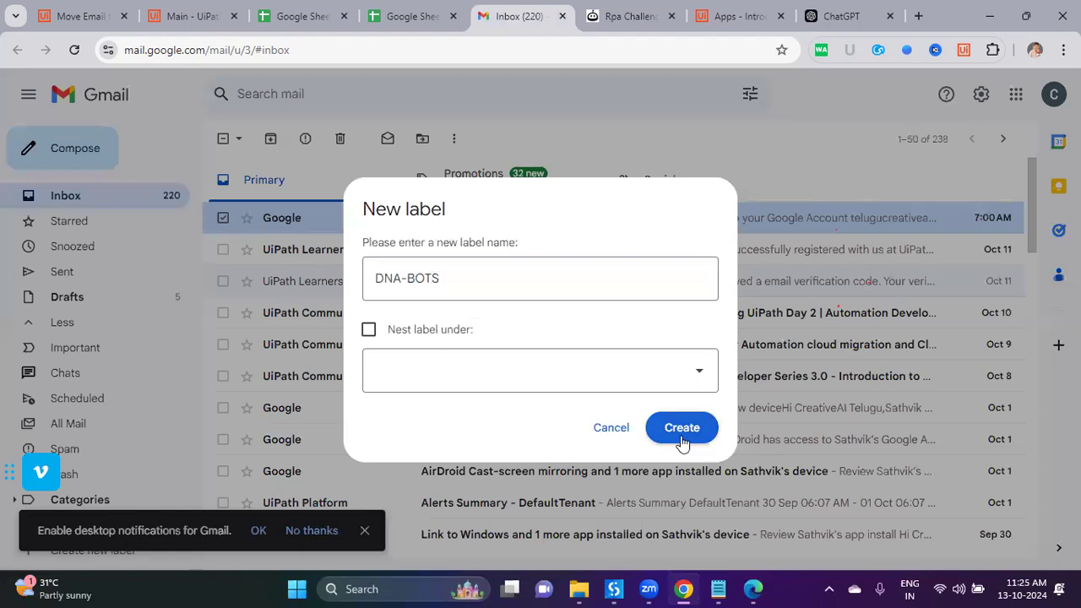
Step: Browse the Starred view and full folder list, then return to the Inbox
{"action": "scroll", "coordinate": [148, 381], "scroll_direction": "down", "scroll_amount": 2}
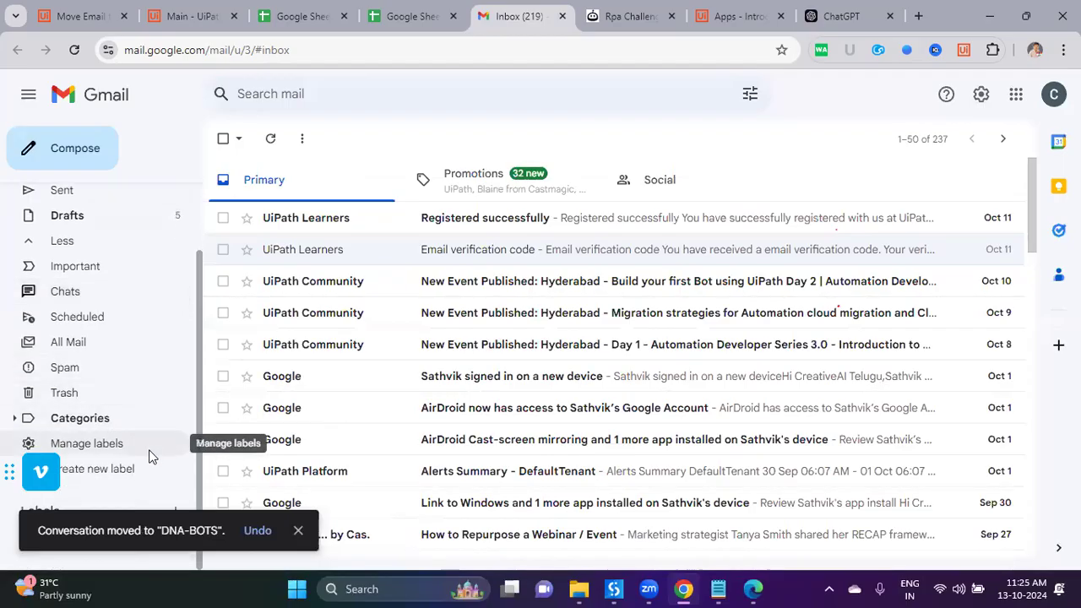
{"action": "scroll", "coordinate": [136, 440], "scroll_direction": "up", "scroll_amount": 2}
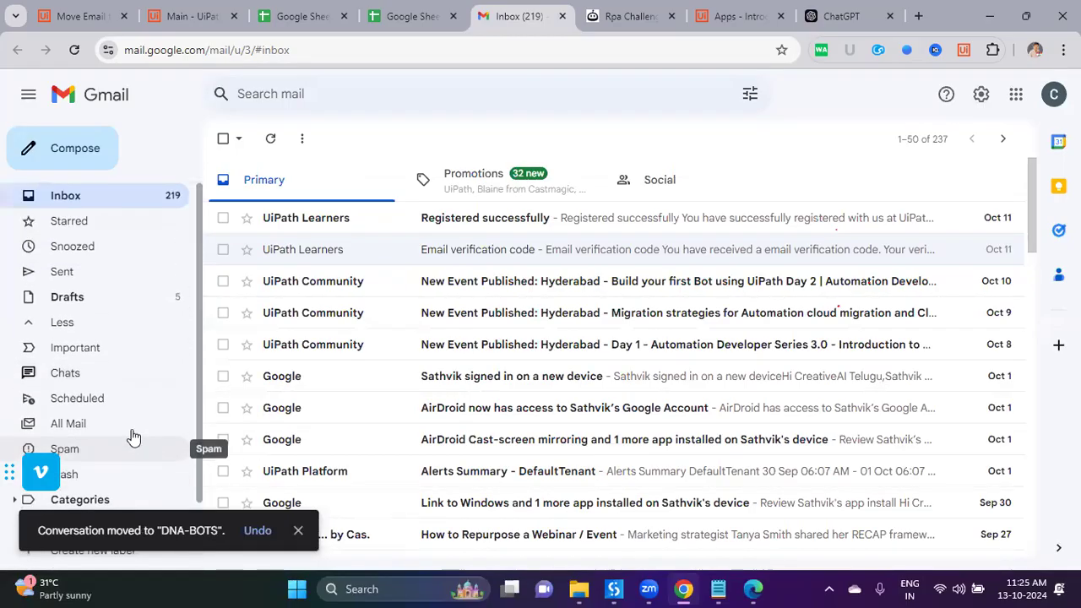
{"action": "left_click", "coordinate": [96, 222]}
{"action": "left_click", "coordinate": [90, 321]}
{"action": "left_click", "coordinate": [90, 332]}
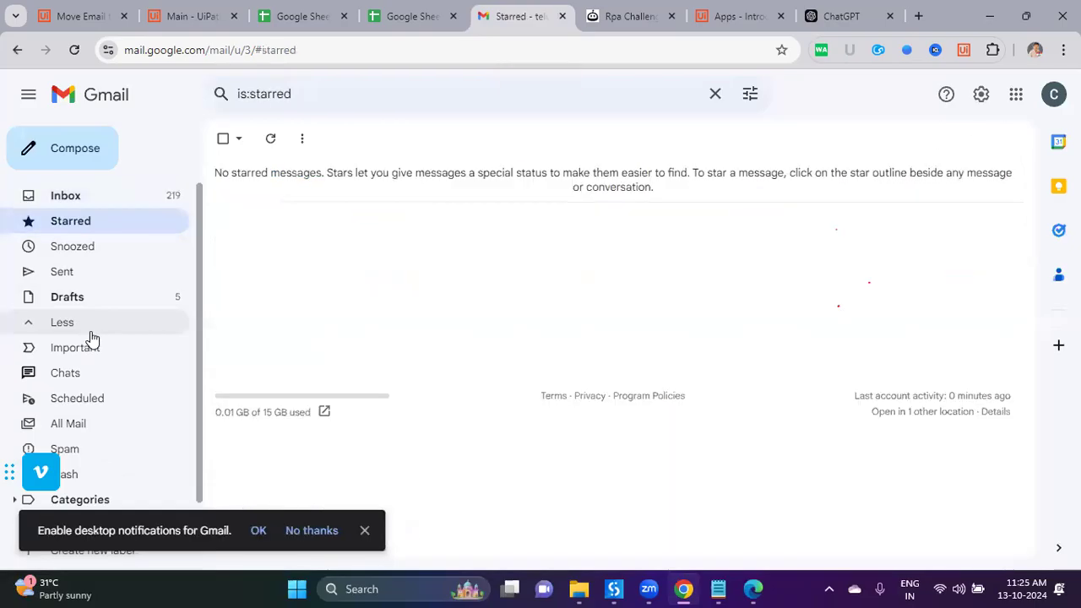
{"action": "scroll", "coordinate": [130, 415], "scroll_direction": "down", "scroll_amount": 2}
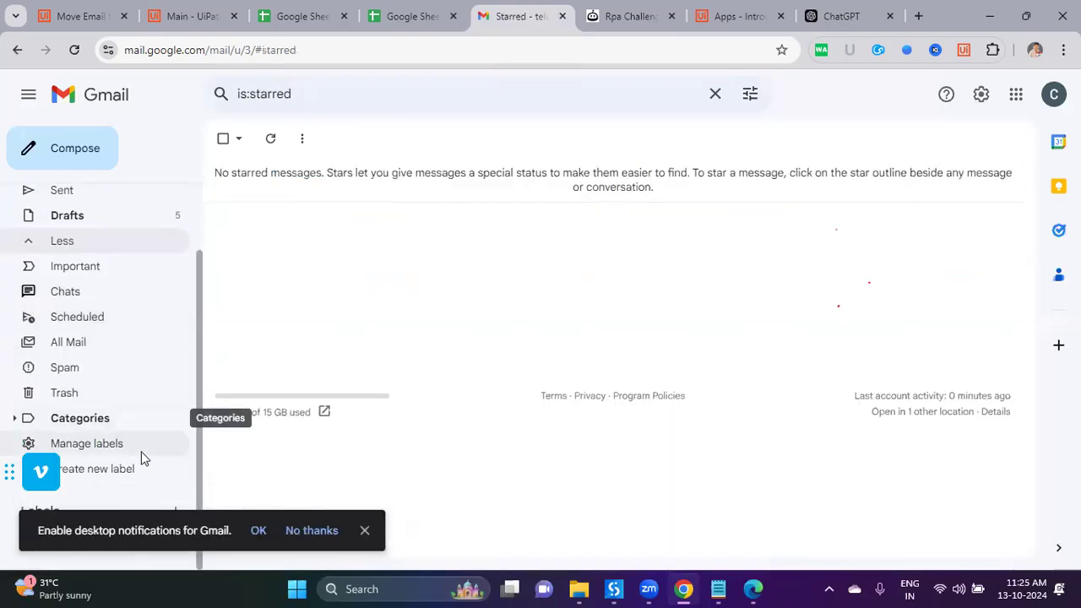
{"action": "scroll", "coordinate": [123, 406], "scroll_direction": "up", "scroll_amount": 2}
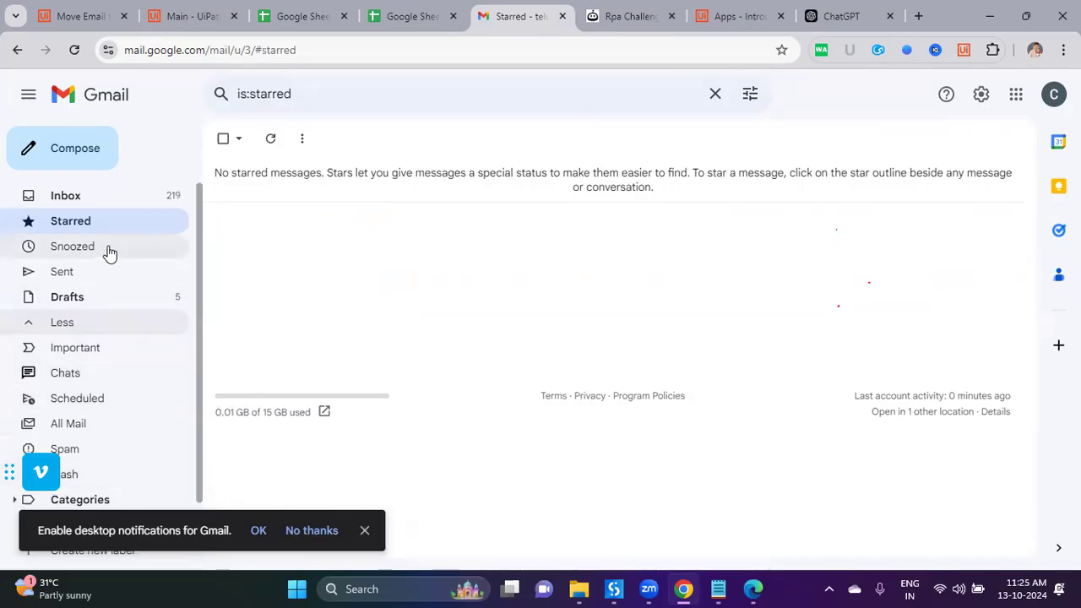
{"action": "left_click", "coordinate": [103, 203]}
{"action": "left_click", "coordinate": [133, 93]}
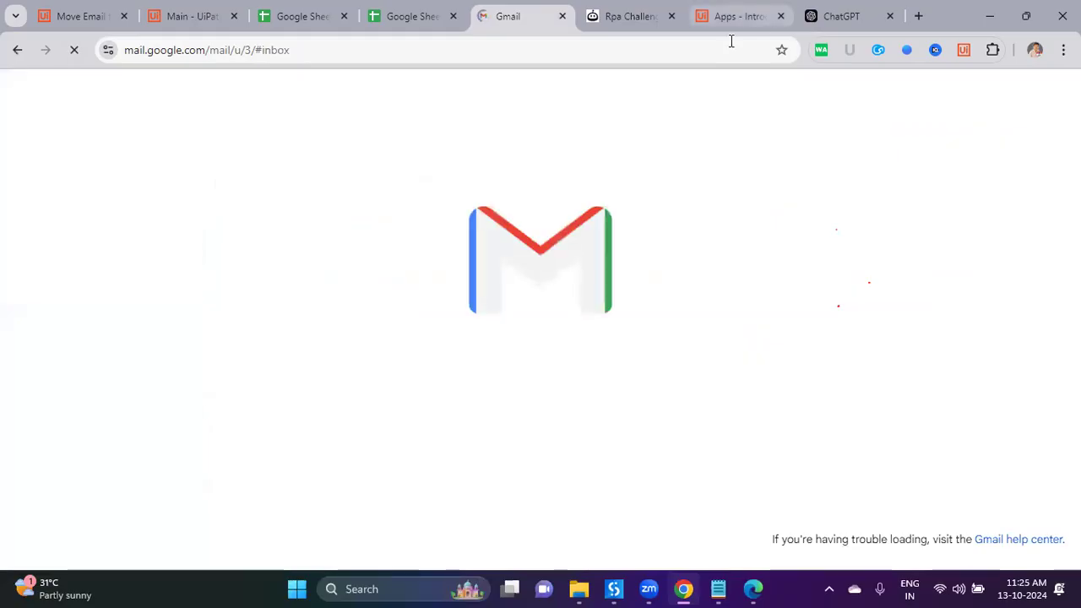
{"action": "left_click", "coordinate": [66, 10]}
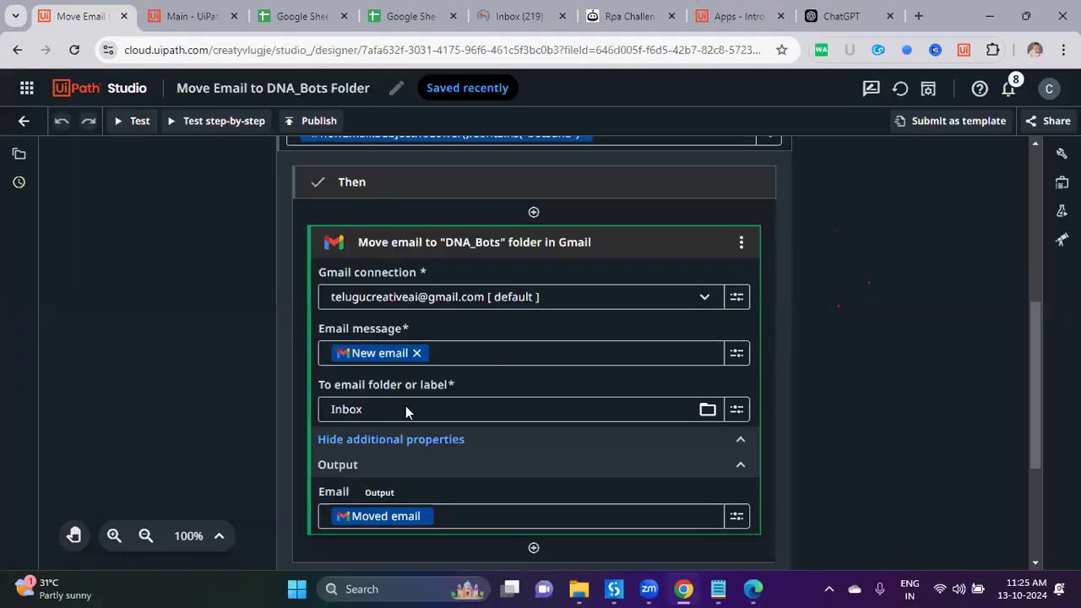
{"action": "key", "text": "ctrl+3"}
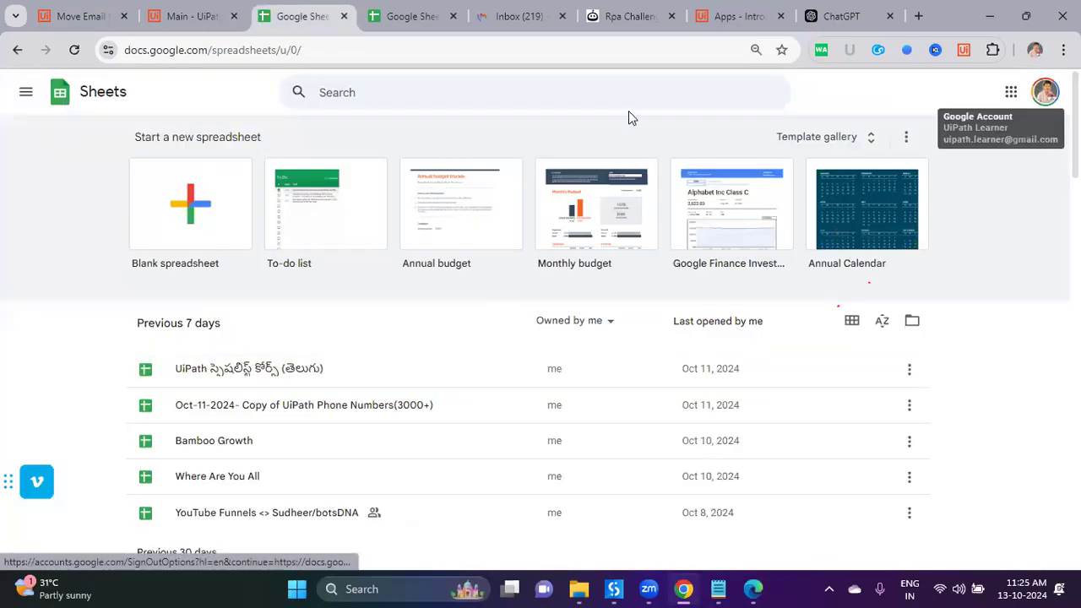
{"action": "key", "text": "ctrl+5"}
{"action": "left_click", "coordinate": [88, 331]}
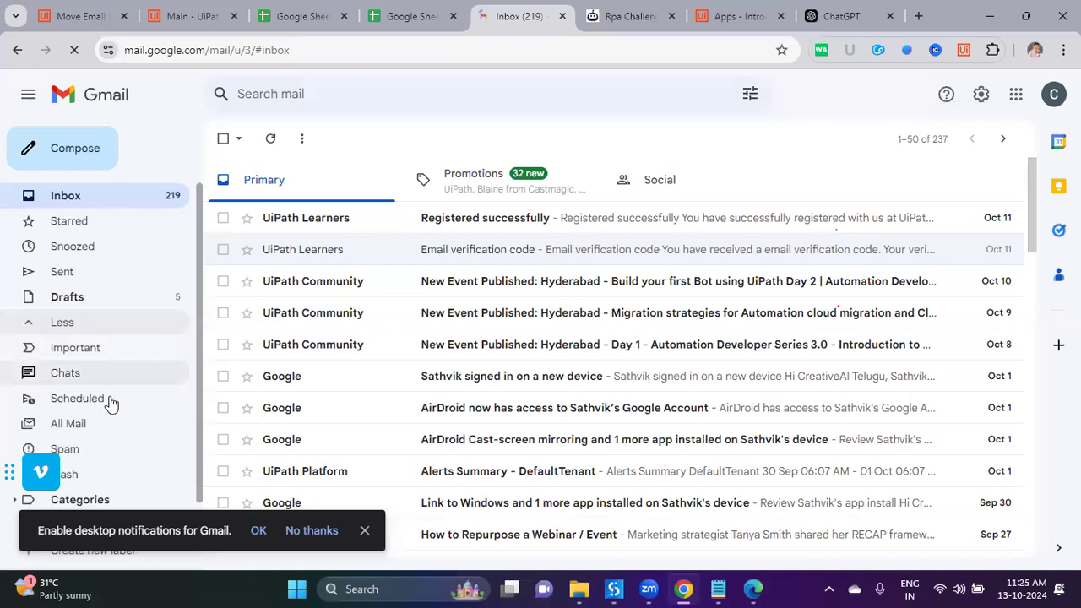
{"action": "scroll", "coordinate": [113, 408], "scroll_direction": "down", "scroll_amount": 1}
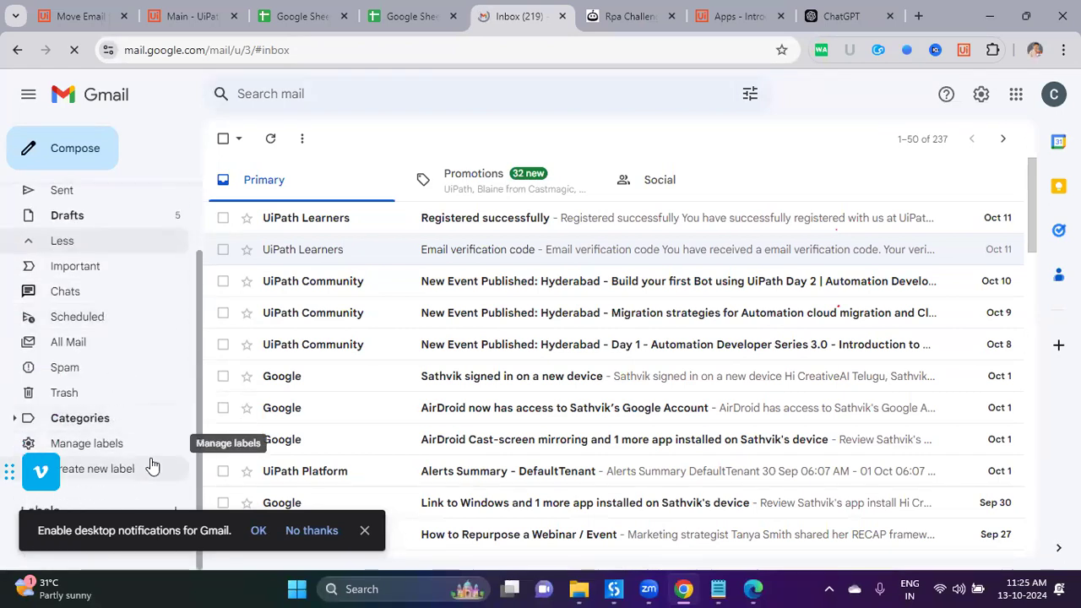
{"action": "scroll", "coordinate": [137, 480], "scroll_direction": "up", "scroll_amount": 1}
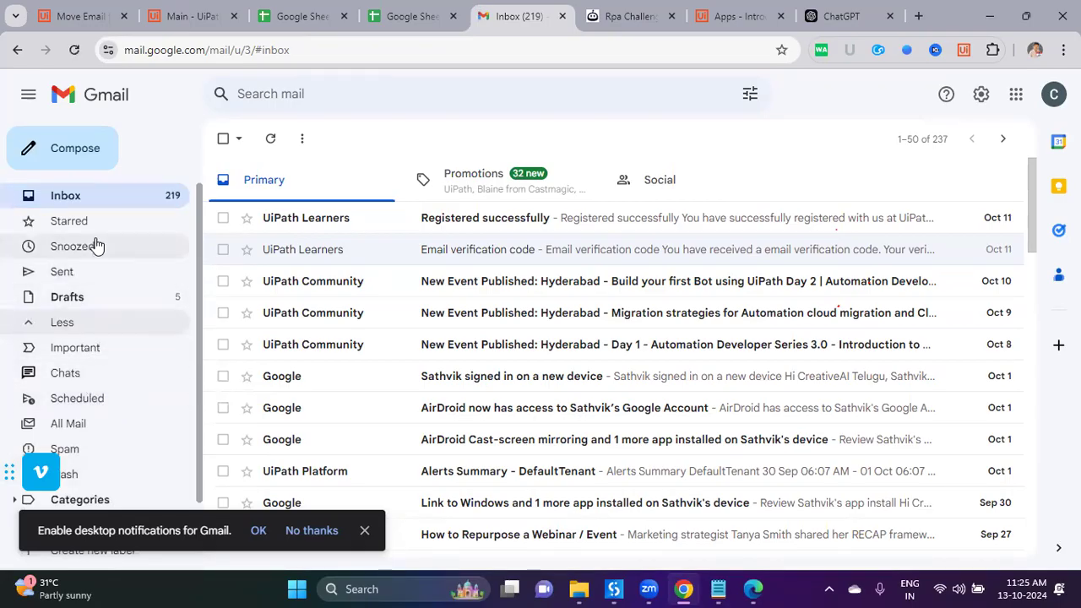
{"action": "left_click", "coordinate": [79, 16]}
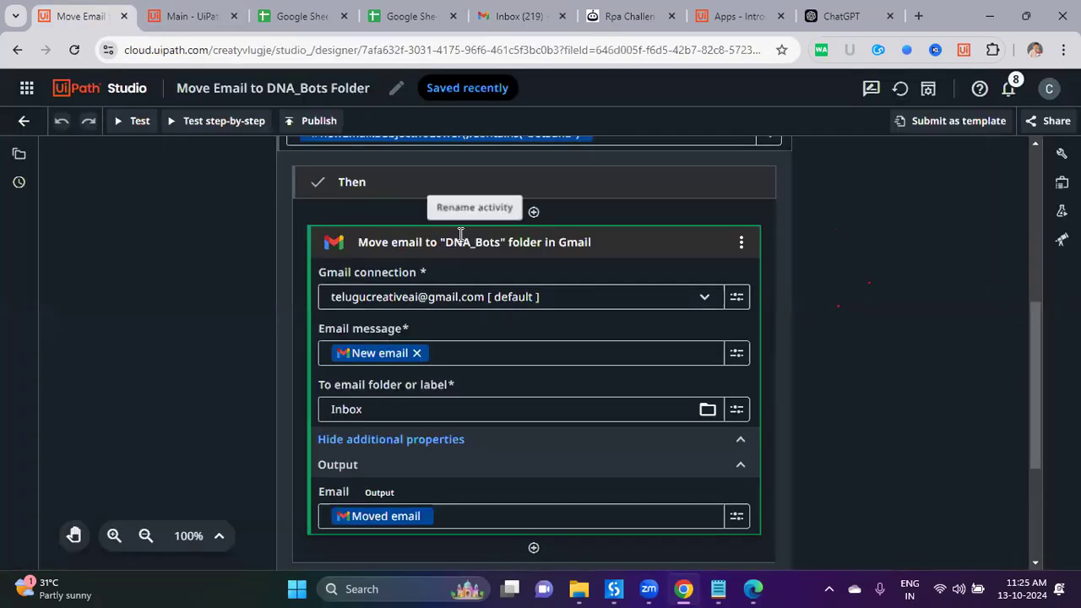
{"action": "left_click", "coordinate": [534, 24]}
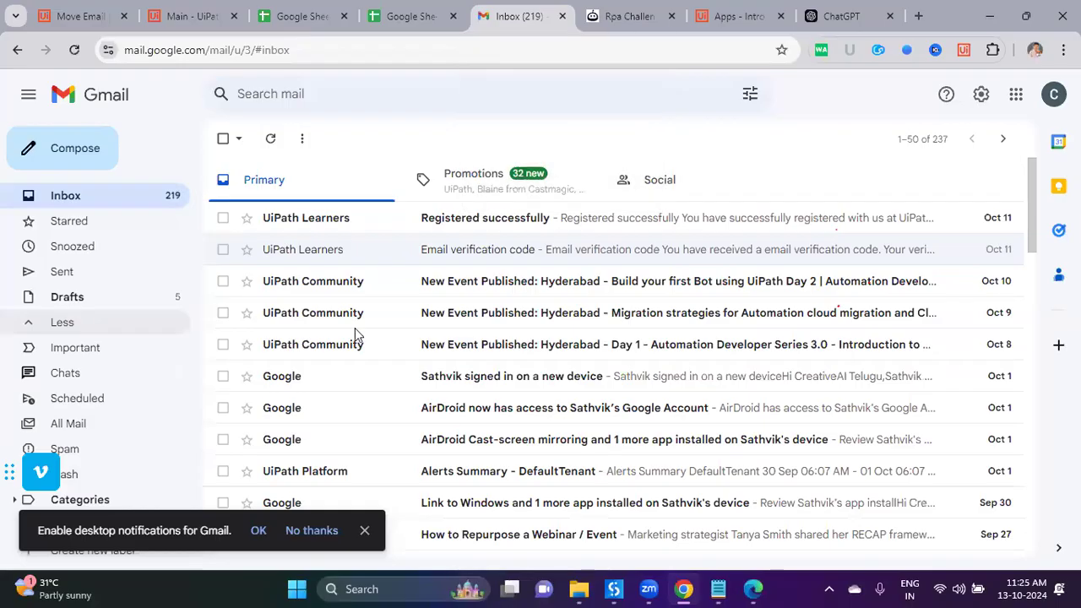
{"action": "scroll", "coordinate": [118, 469], "scroll_direction": "down", "scroll_amount": 2}
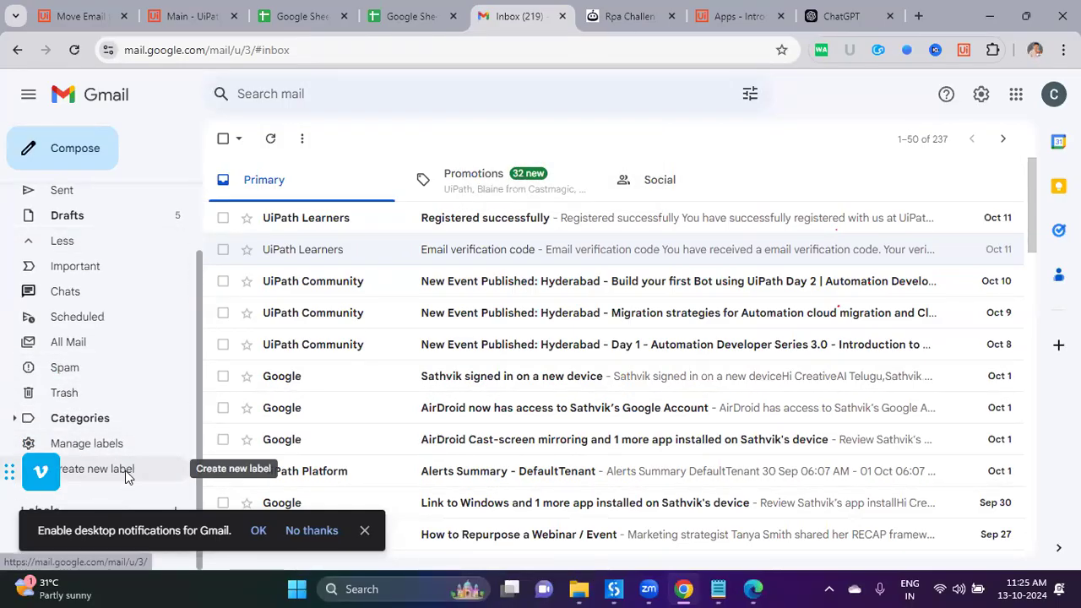
Step: Create a new Gmail label named DNA_BOTS
{"action": "left_click", "coordinate": [125, 471]}
{"action": "type", "text": "DB"}
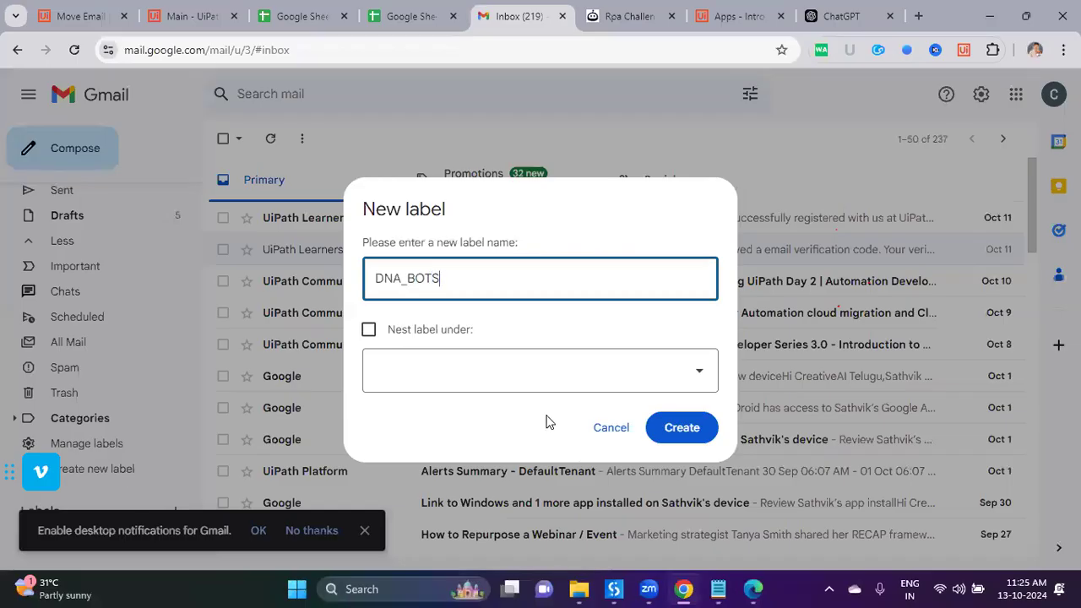
{"action": "left_click", "coordinate": [666, 432]}
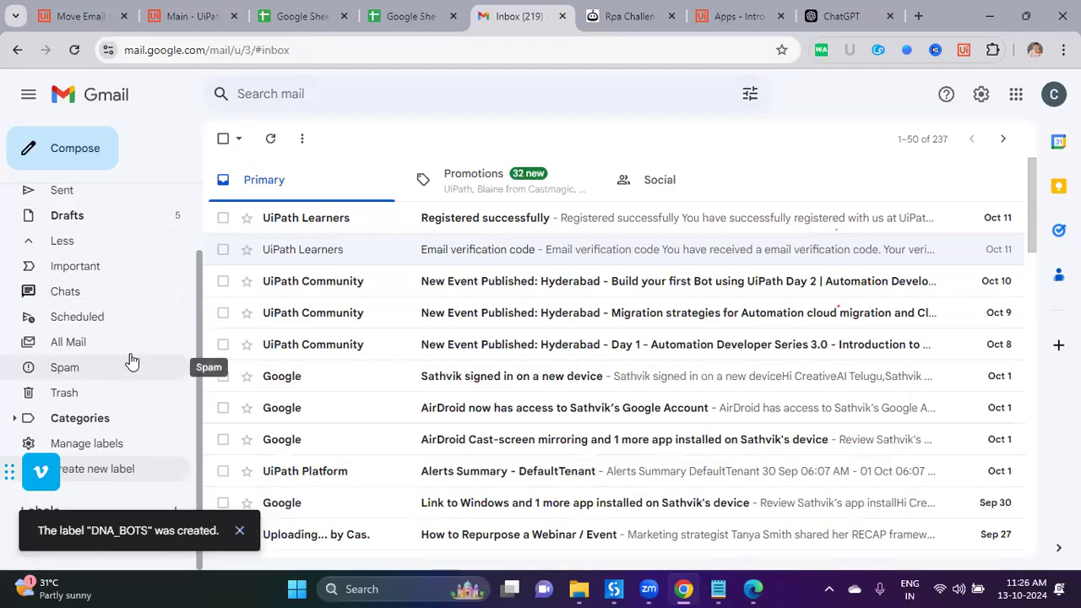
{"action": "scroll", "coordinate": [131, 397], "scroll_direction": "down", "scroll_amount": 1}
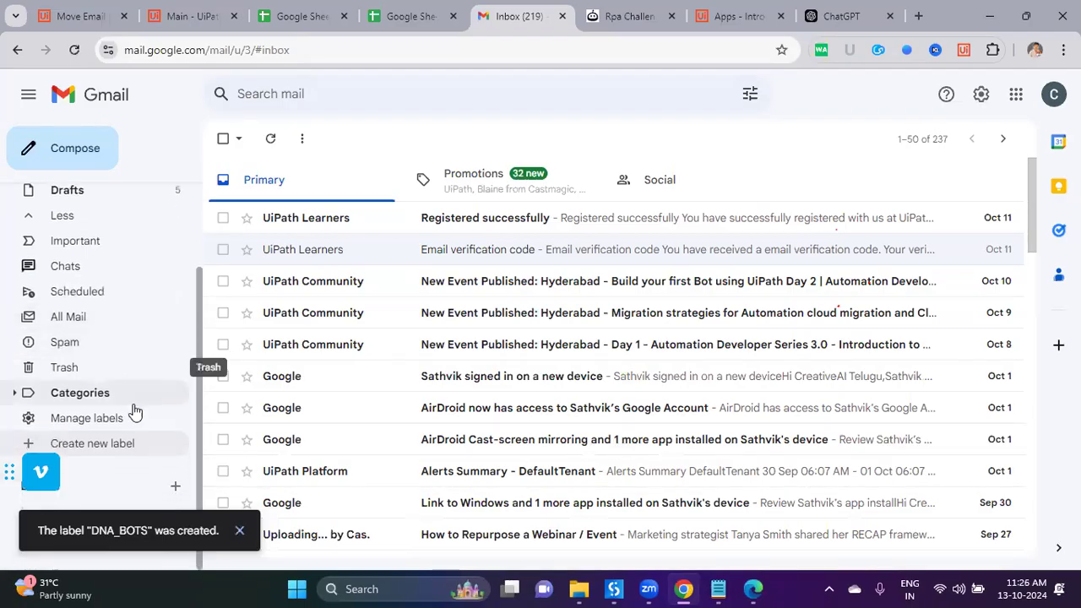
{"action": "left_click", "coordinate": [238, 531]}
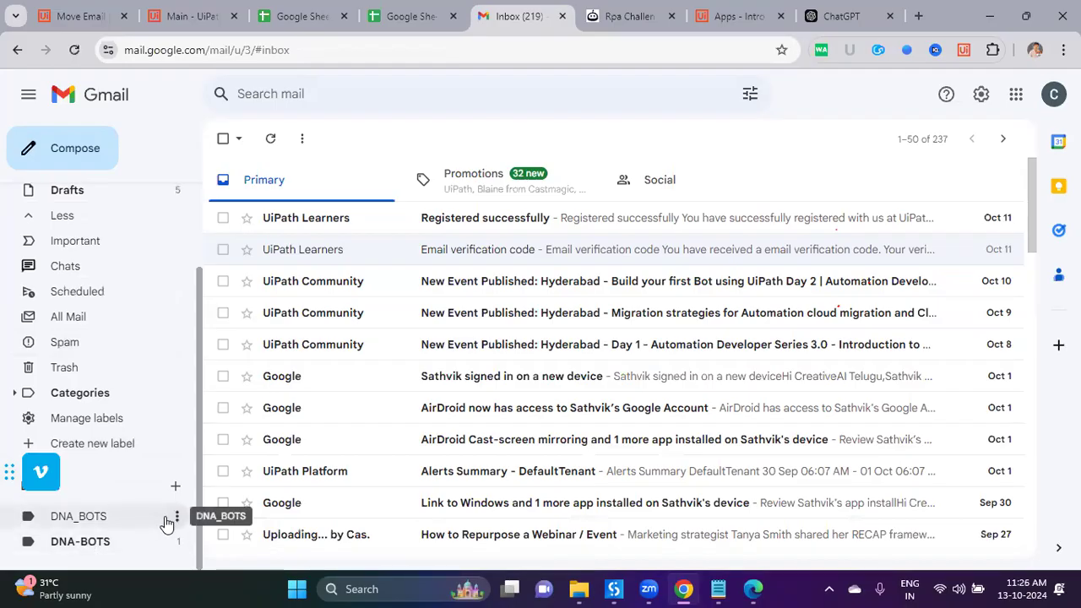
Step: Delete the old DNA-BOTS label and reload Gmail
{"action": "left_click", "coordinate": [177, 542]}
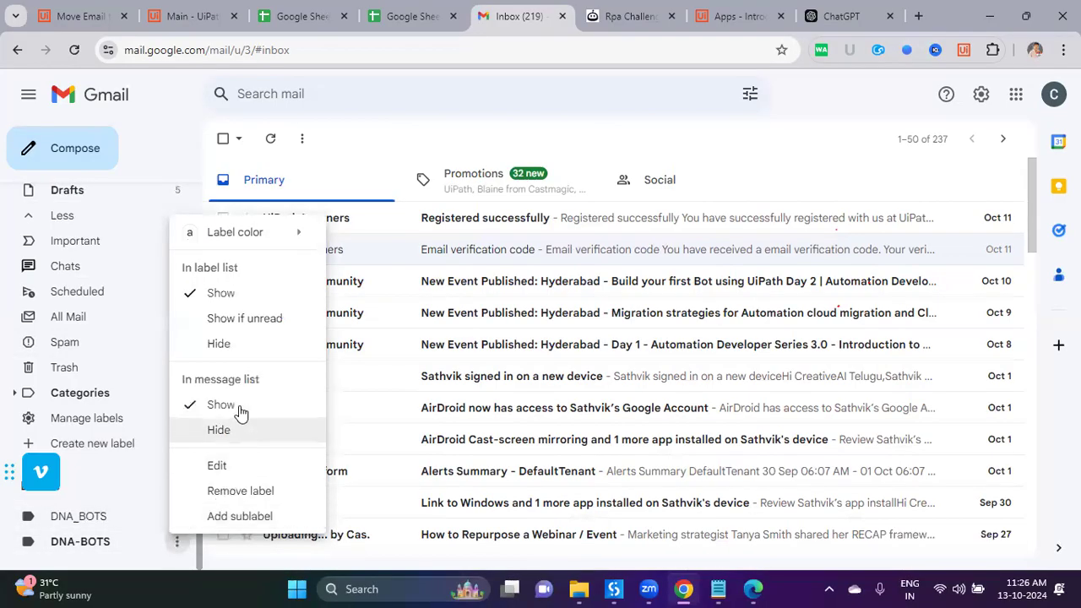
{"action": "left_click", "coordinate": [241, 492]}
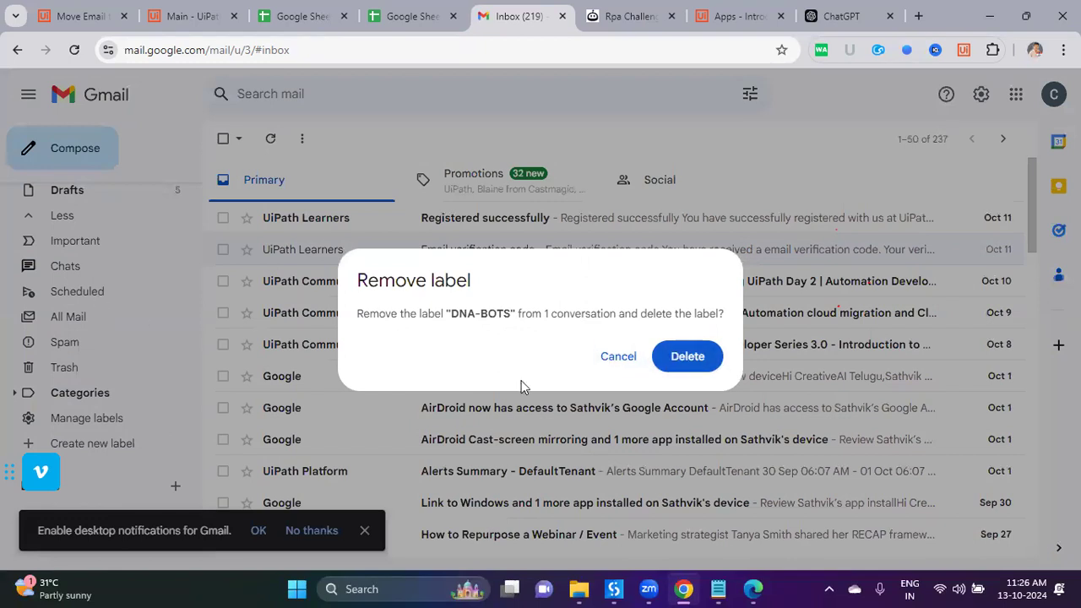
{"action": "left_click", "coordinate": [676, 361]}
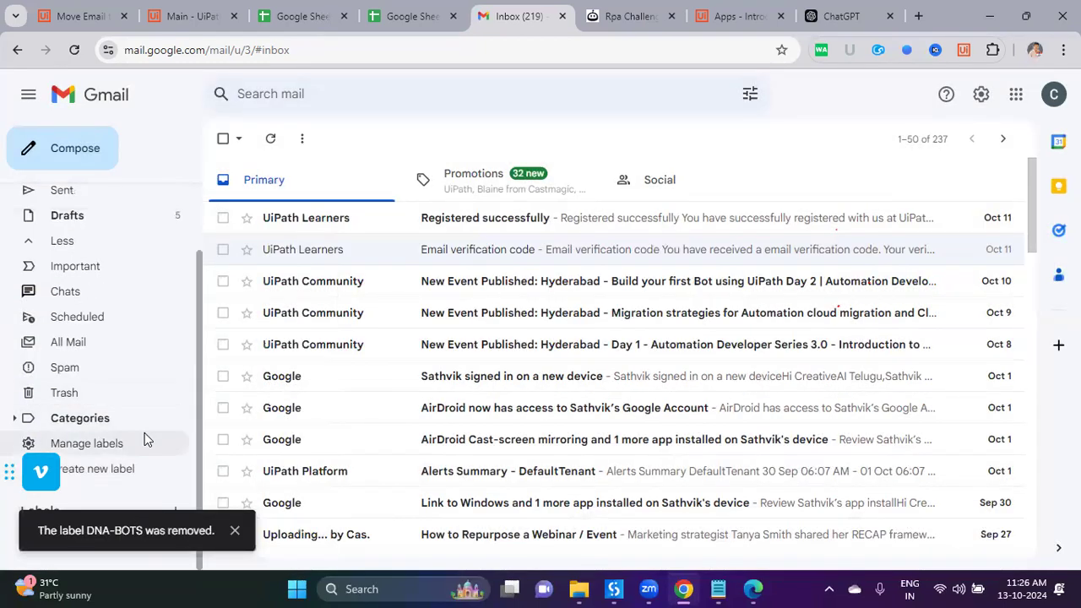
{"action": "scroll", "coordinate": [144, 406], "scroll_direction": "up", "scroll_amount": 2}
{"action": "right_click", "coordinate": [98, 197]}
{"action": "left_click", "coordinate": [111, 190]}
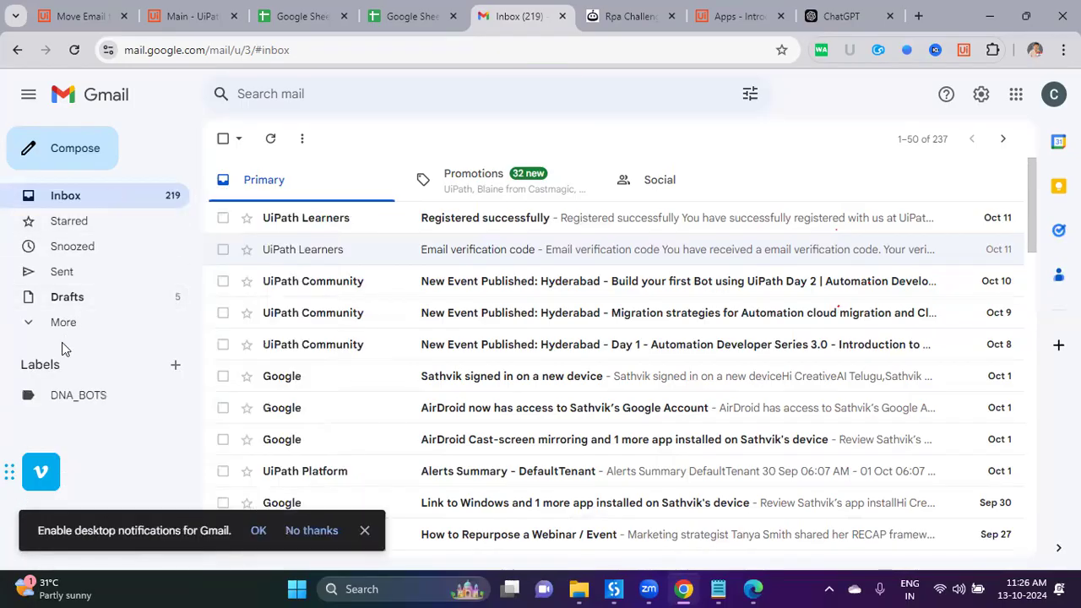
Step: Block Gmail desktop notifications and return to the Move Email workflow
{"action": "scroll", "coordinate": [114, 380], "scroll_direction": "down", "scroll_amount": 2}
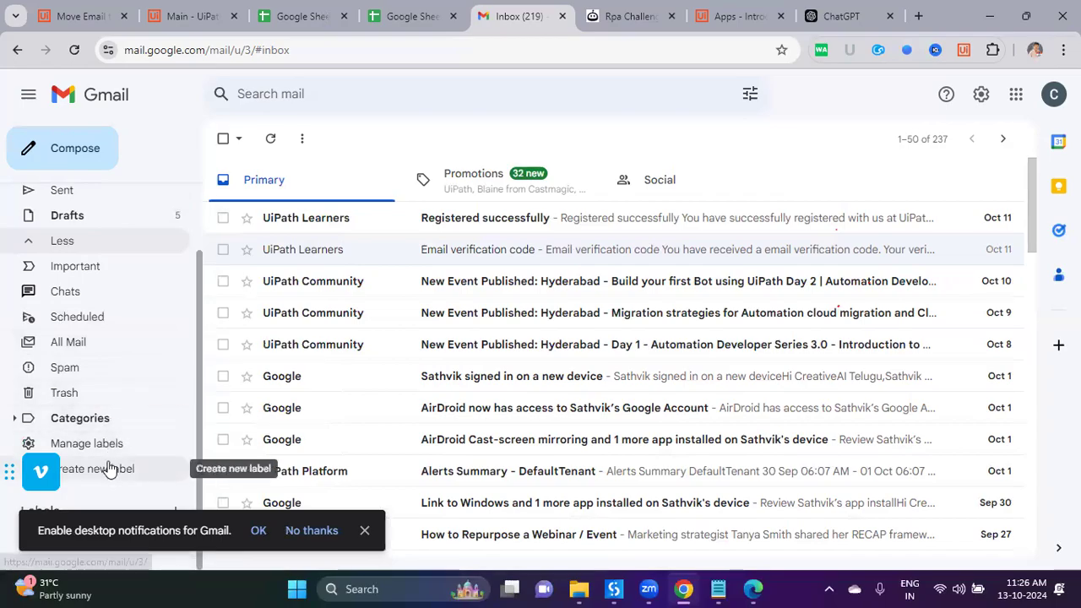
{"action": "left_click", "coordinate": [17, 418]}
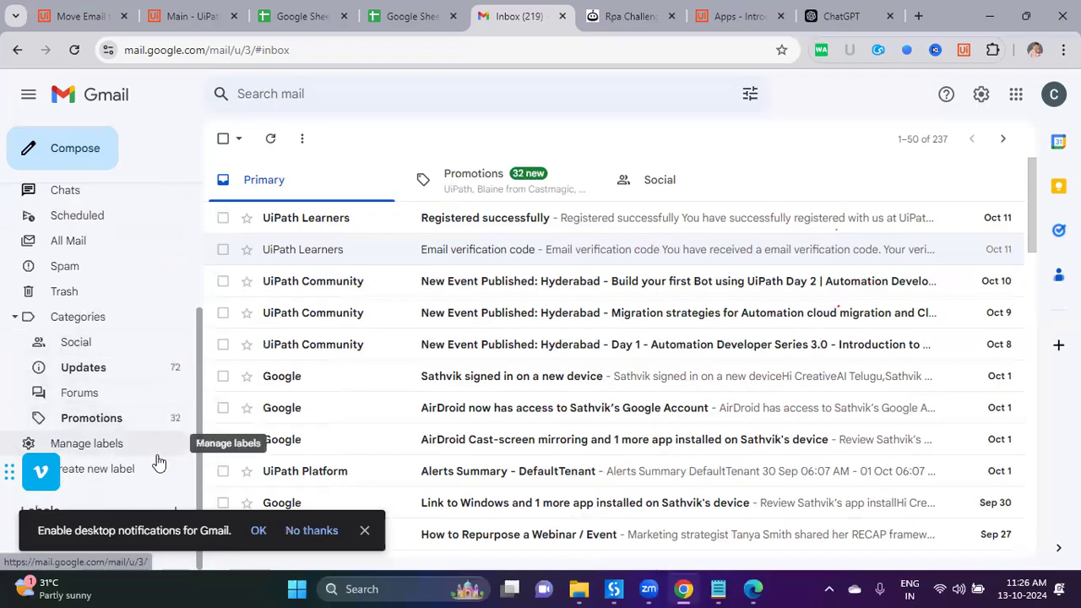
{"action": "left_click", "coordinate": [262, 532]}
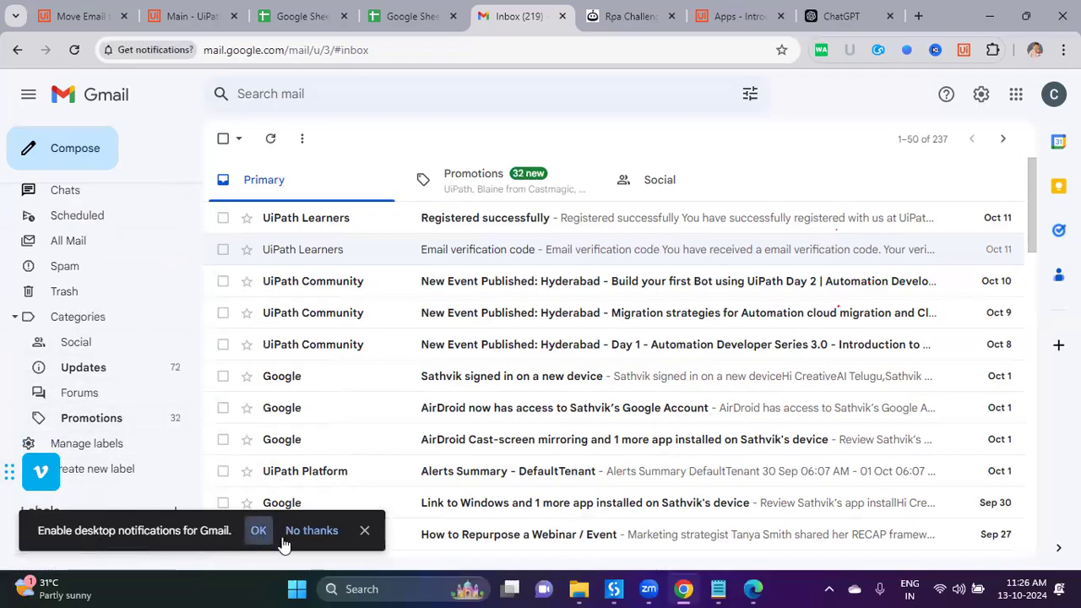
{"action": "left_click", "coordinate": [364, 531]}
{"action": "left_click", "coordinate": [294, 159]}
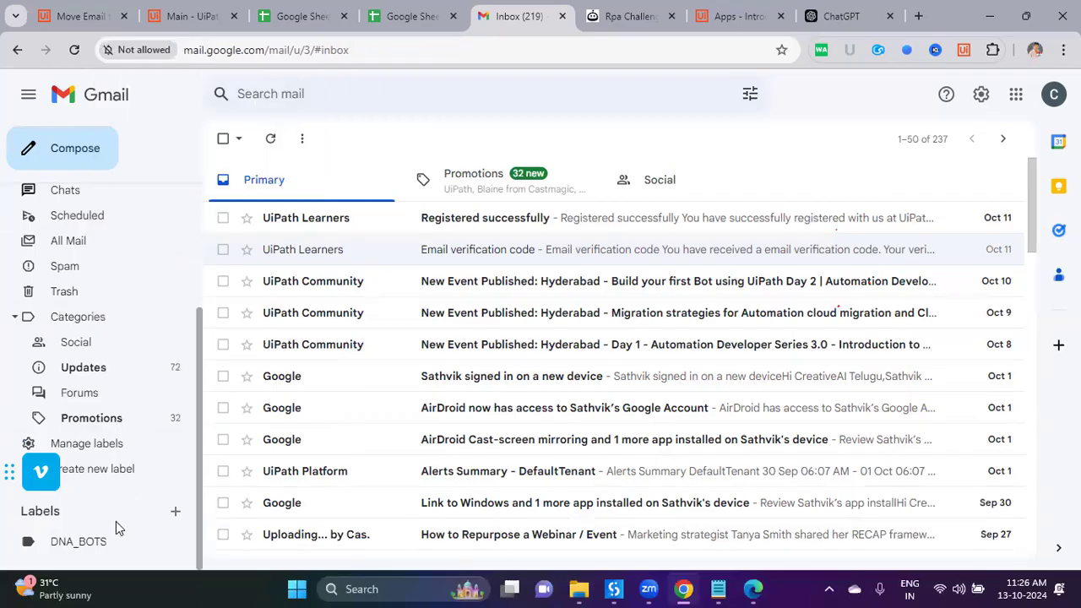
{"action": "scroll", "coordinate": [126, 251], "scroll_direction": "up", "scroll_amount": 3}
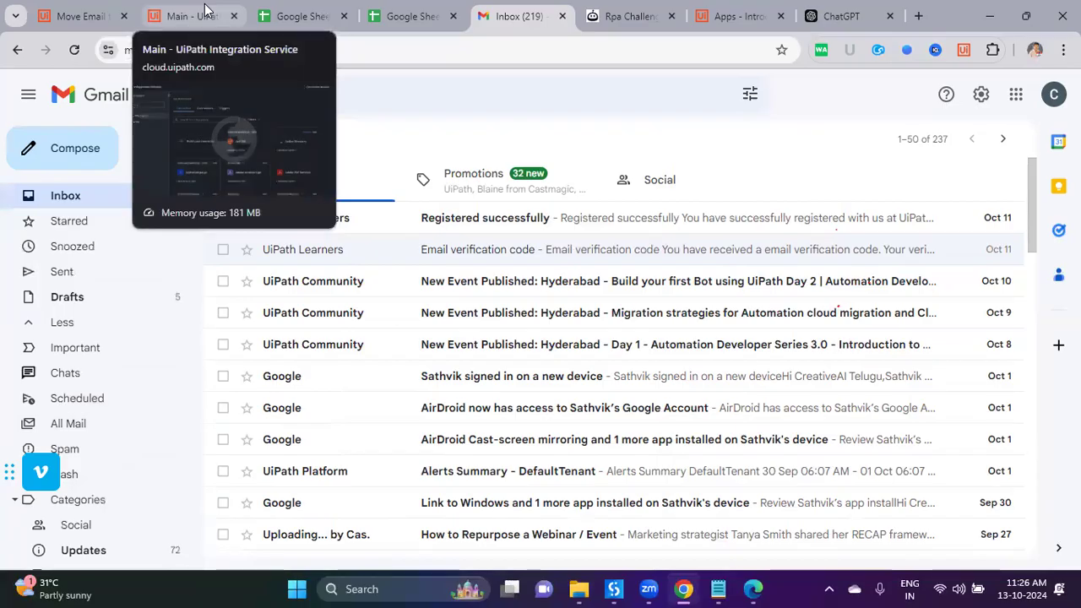
{"action": "left_click", "coordinate": [84, 16]}
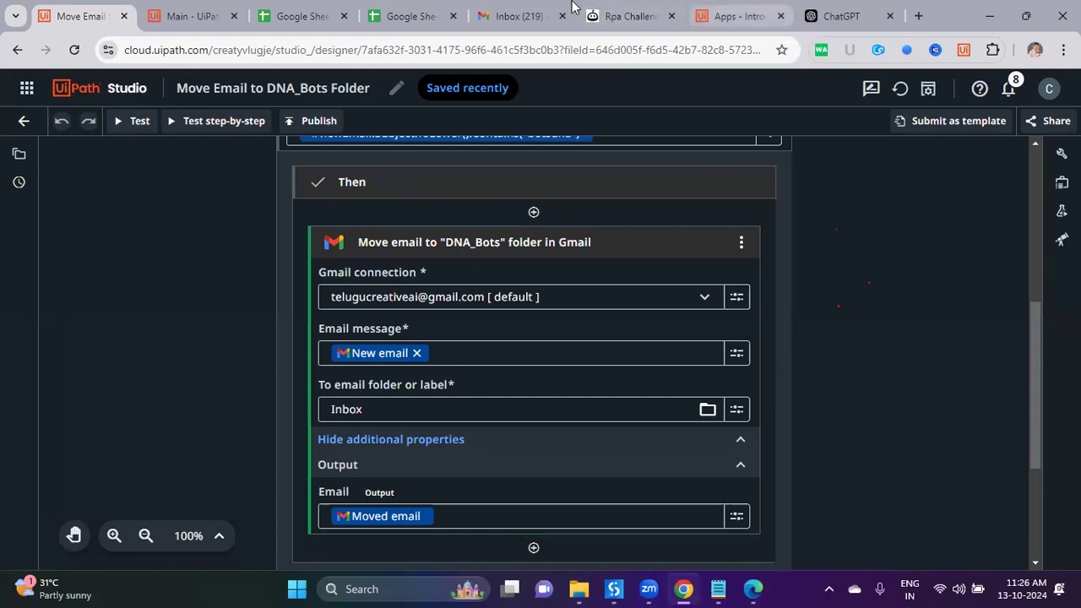
Step: Switch from the Move Email workflow to the Gmail Inbox tab
{"action": "left_click", "coordinate": [517, 17]}
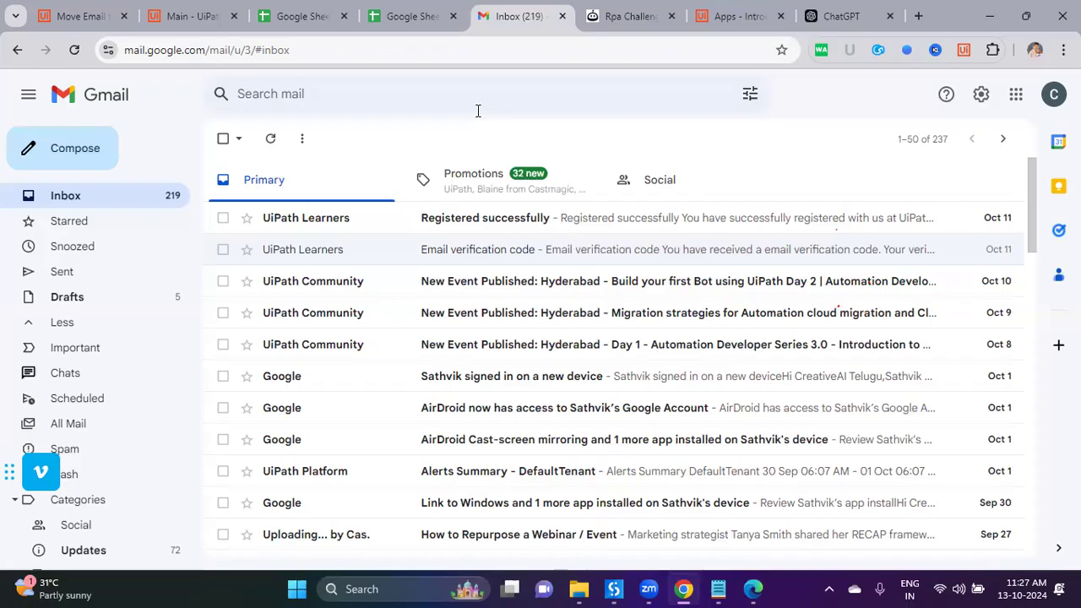
Step: Open the Registered successfully email, then confirm the DNA_BOTS label is empty and return to the inbox
{"action": "left_click", "coordinate": [348, 217]}
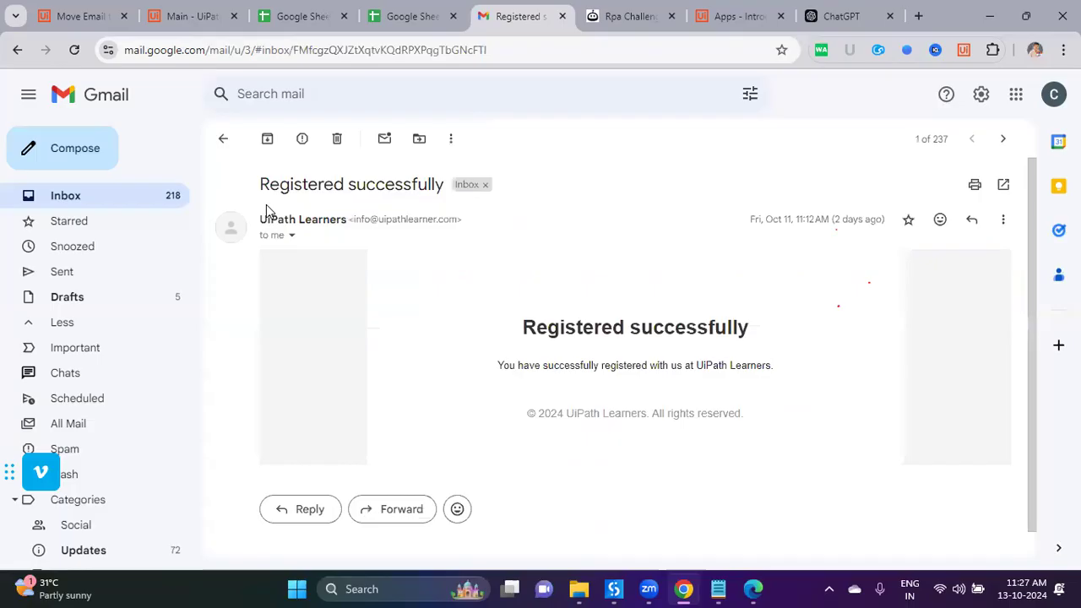
{"action": "left_click", "coordinate": [222, 138]}
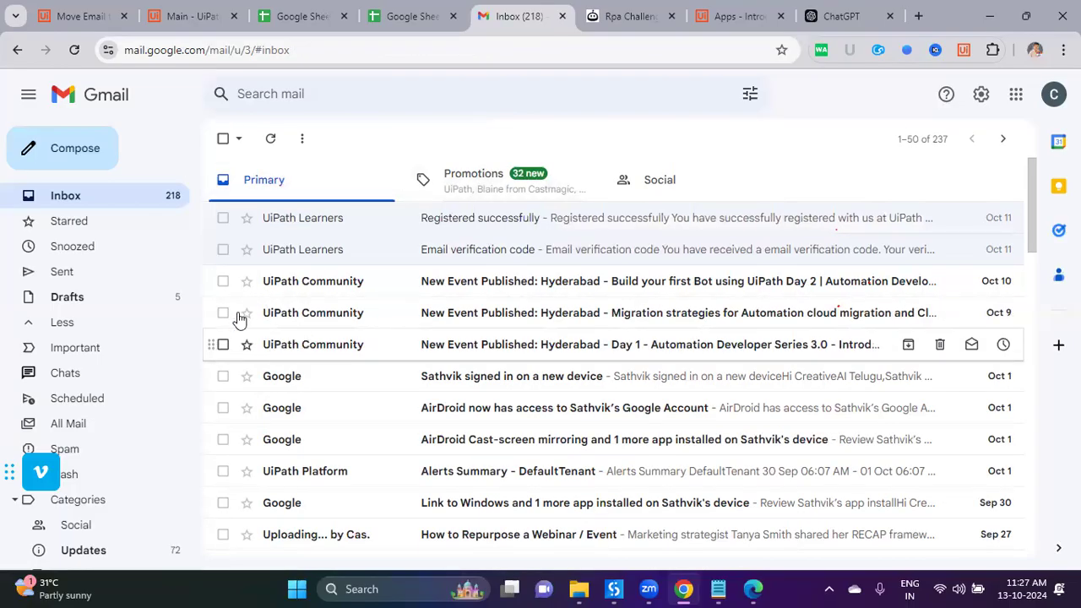
{"action": "scroll", "coordinate": [123, 507], "scroll_direction": "down", "scroll_amount": 2}
{"action": "left_click", "coordinate": [100, 541]}
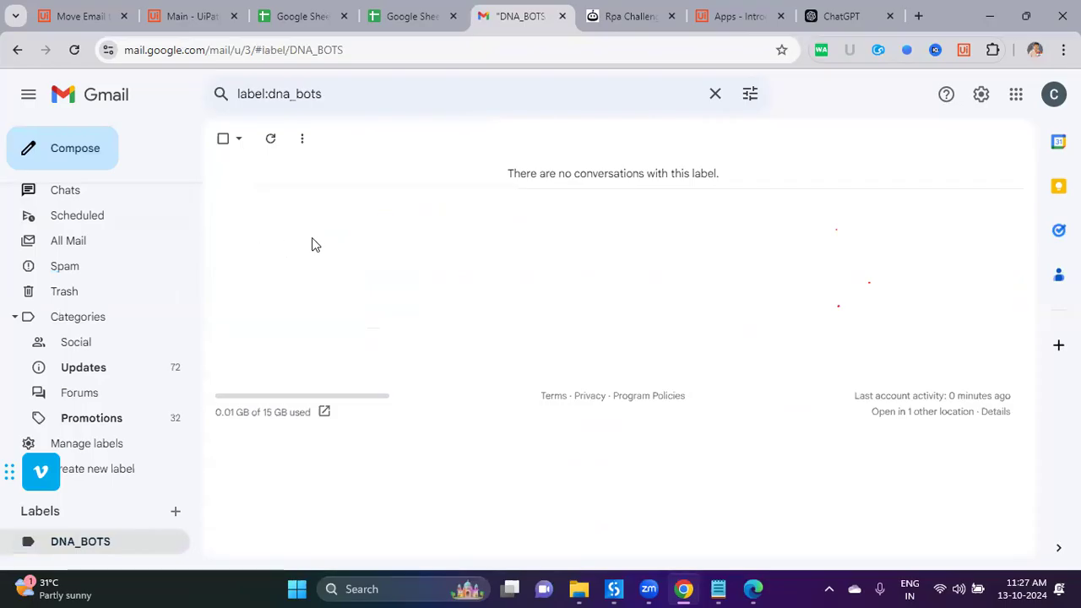
{"action": "scroll", "coordinate": [157, 329], "scroll_direction": "up", "scroll_amount": 2}
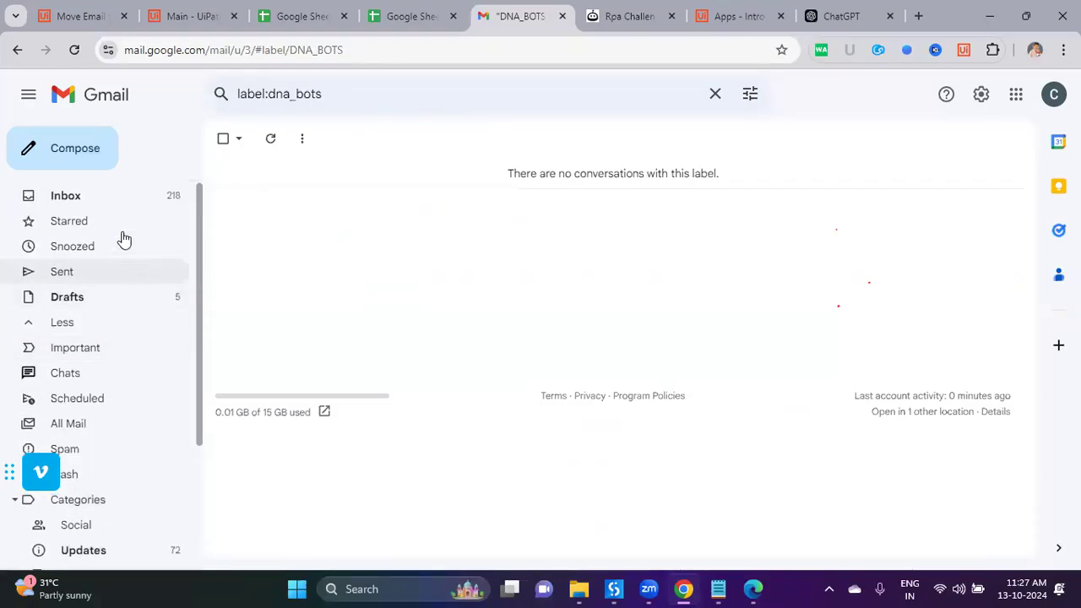
{"action": "left_click", "coordinate": [99, 211]}
Step: Check the inbox for the new BotsDNA email, then run a test of the Move Email workflow
{"action": "left_click", "coordinate": [80, 17]}
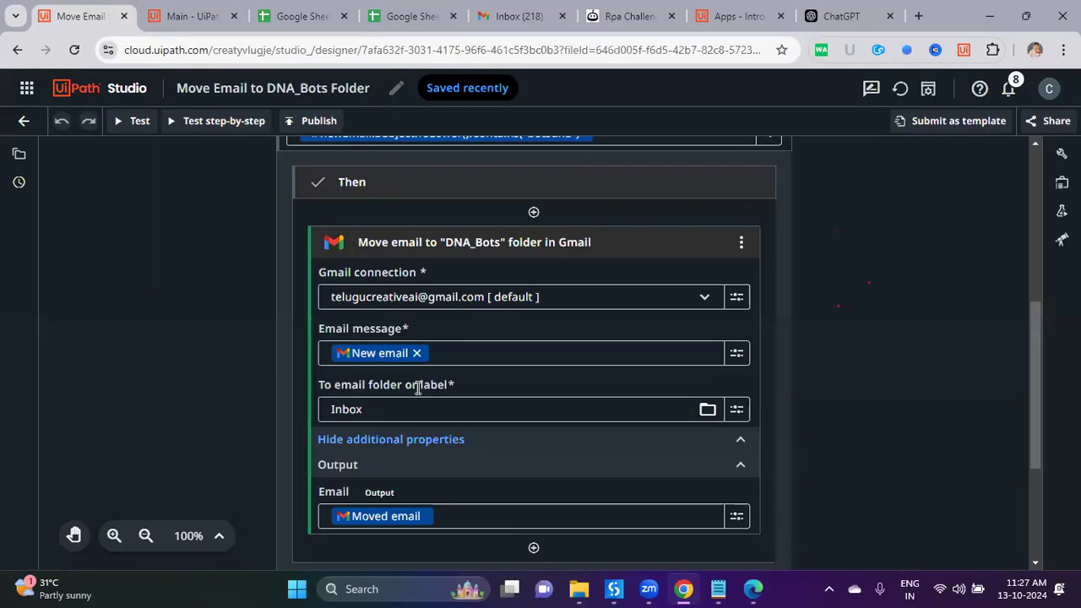
{"action": "left_click", "coordinate": [530, 16]}
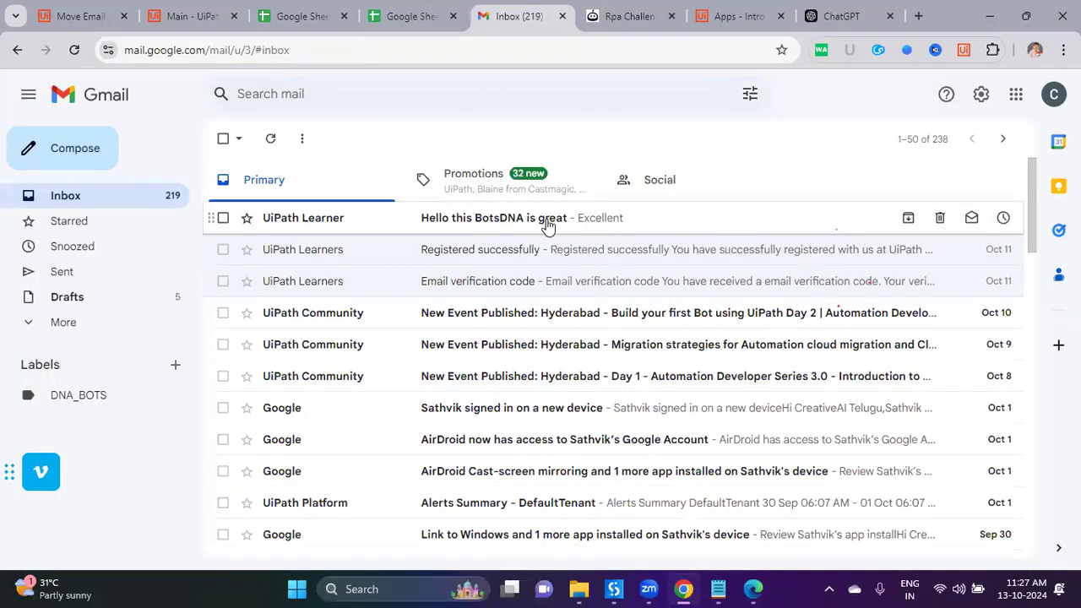
{"action": "left_click", "coordinate": [85, 16]}
{"action": "left_click", "coordinate": [138, 121]}
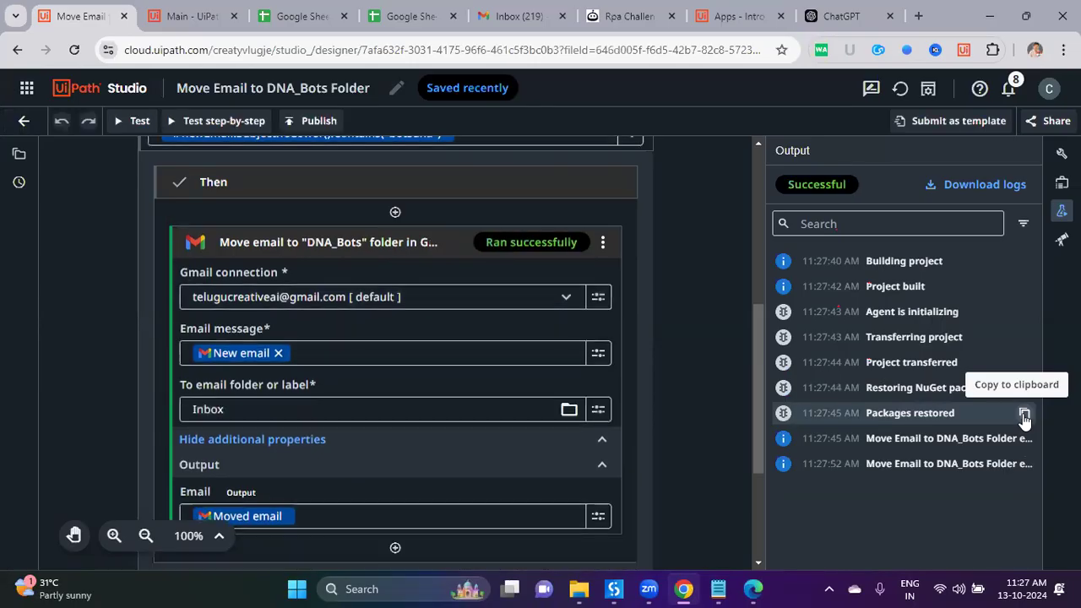
Step: Check Gmail after the run, then review the workflow output and the destination folder field
{"action": "left_click", "coordinate": [487, 7]}
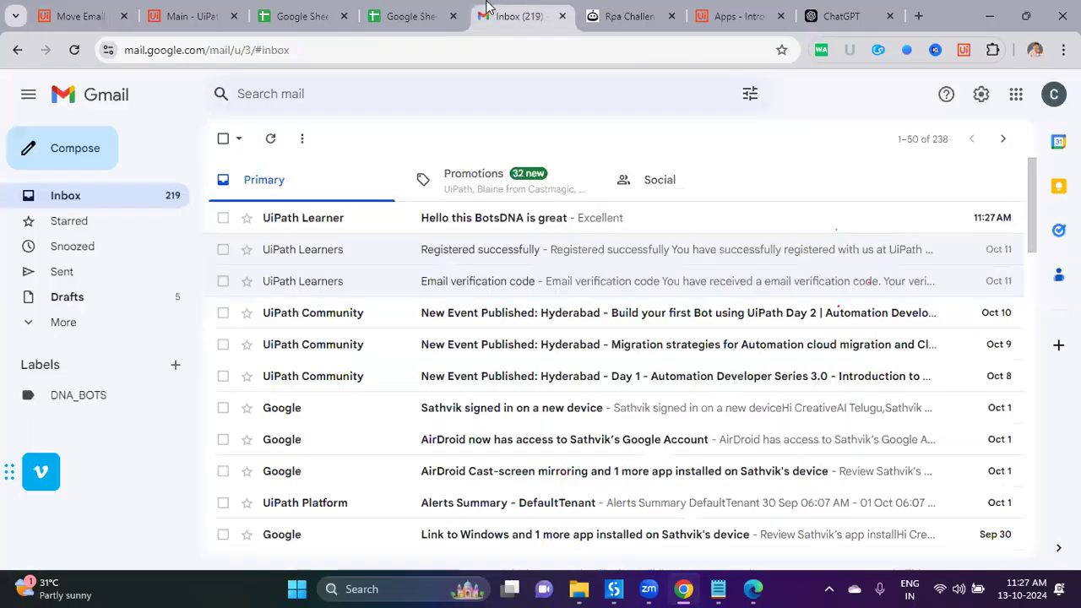
{"action": "left_click", "coordinate": [38, 8]}
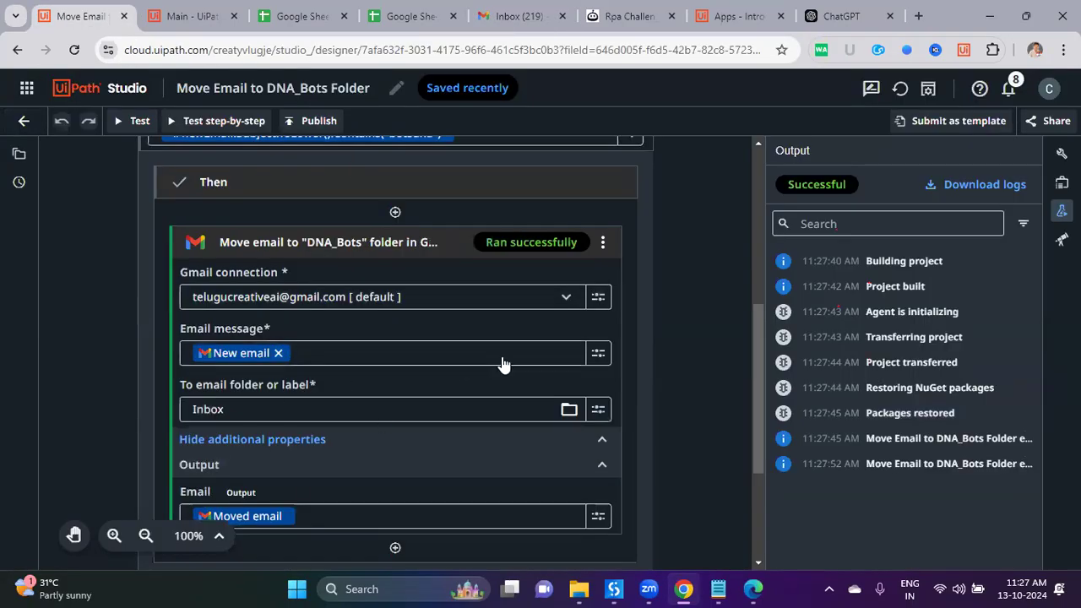
{"action": "scroll", "coordinate": [514, 350], "scroll_direction": "down", "scroll_amount": 3}
{"action": "scroll", "coordinate": [381, 285], "scroll_direction": "up", "scroll_amount": 1}
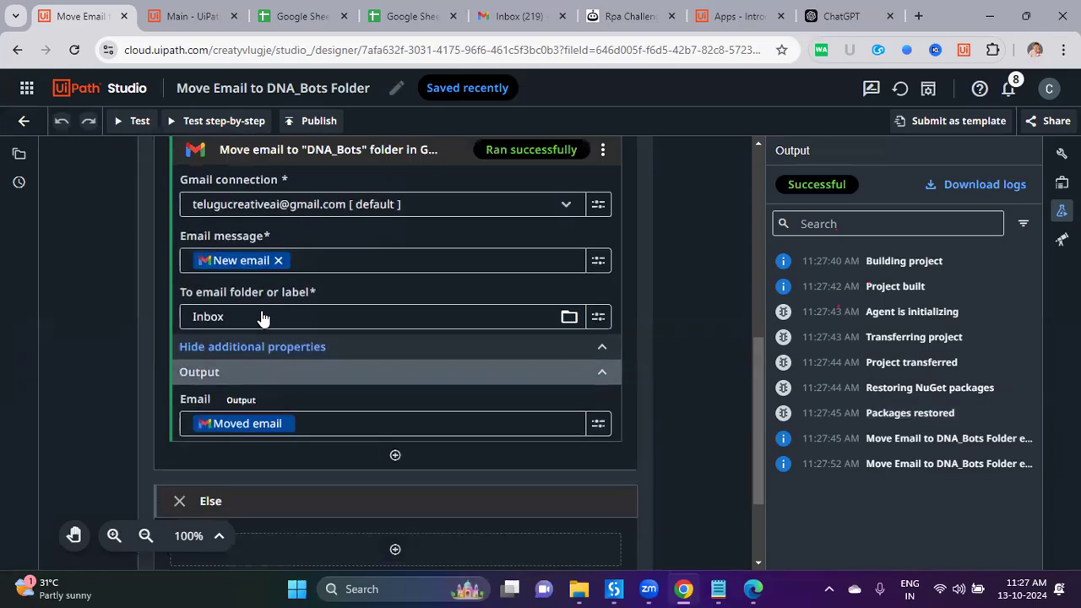
{"action": "left_click_drag", "start_coordinate": [202, 305], "coordinate": [313, 306]}
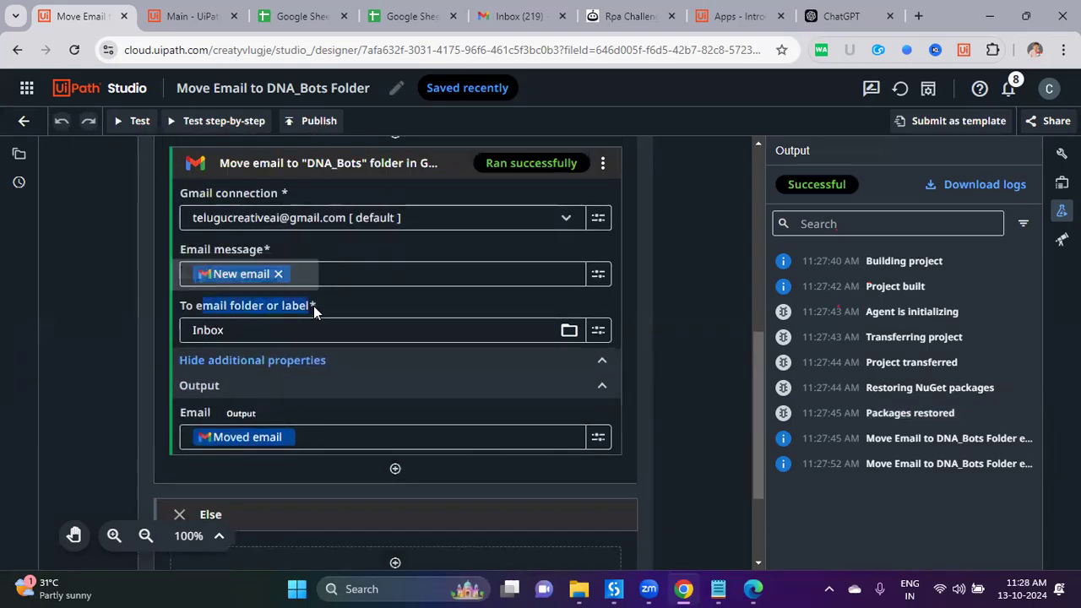
Step: Browse the destination mail folders, selecting Inbox and looking inside it
{"action": "left_click", "coordinate": [570, 331]}
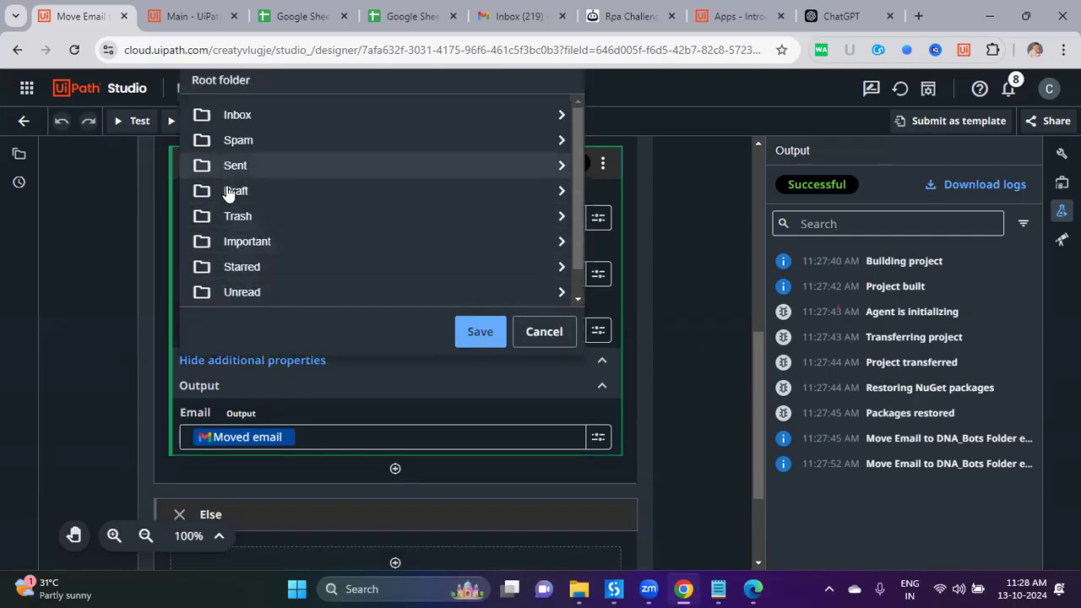
{"action": "scroll", "coordinate": [234, 265], "scroll_direction": "down", "scroll_amount": 1}
{"action": "scroll", "coordinate": [258, 302], "scroll_direction": "up", "scroll_amount": 1}
{"action": "scroll", "coordinate": [258, 279], "scroll_direction": "up", "scroll_amount": 1}
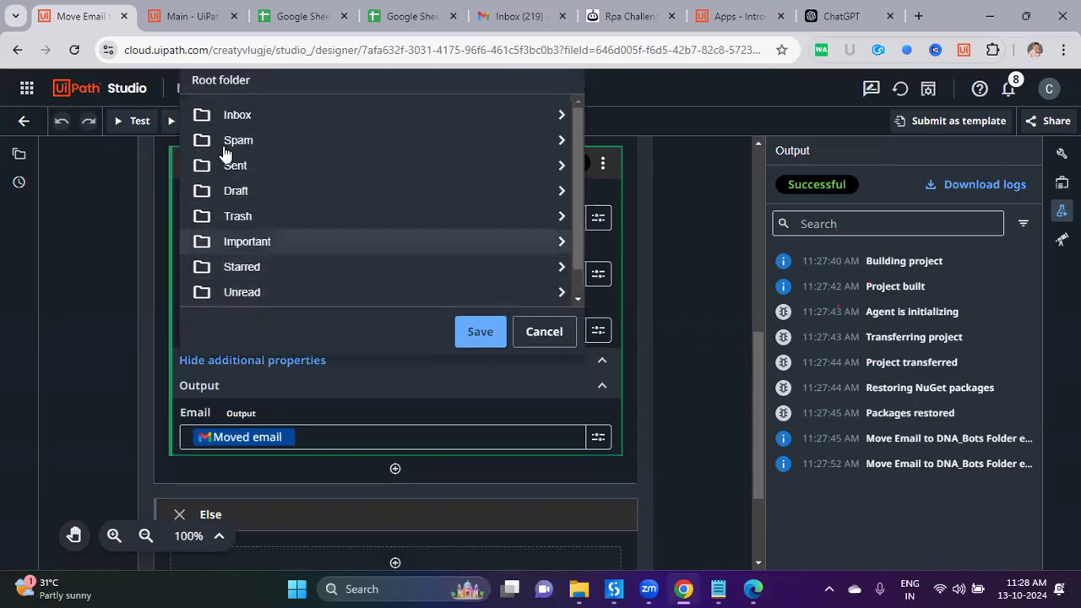
{"action": "left_click", "coordinate": [212, 118]}
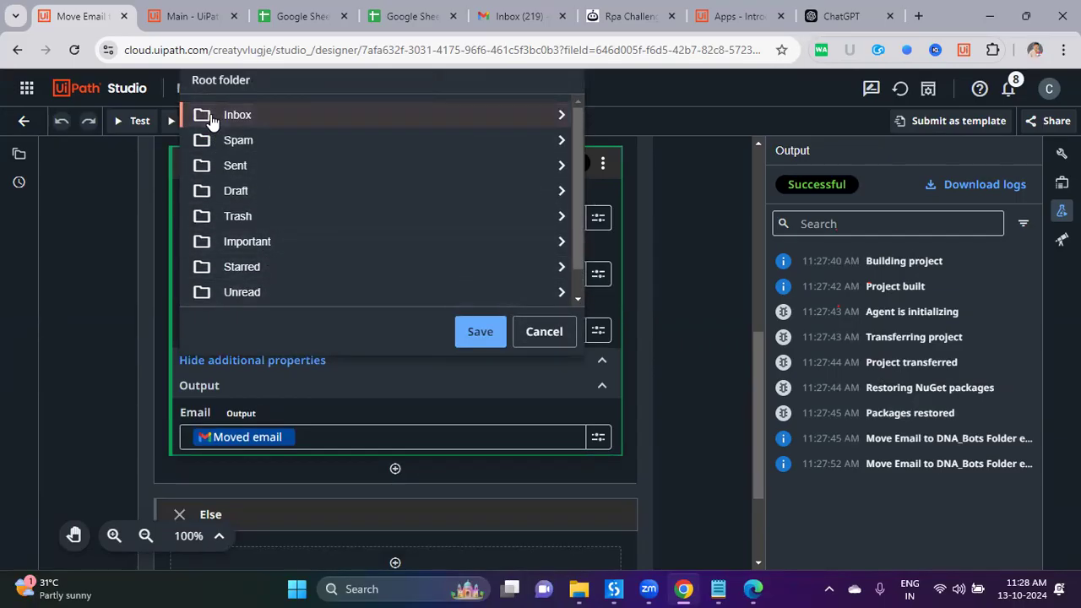
{"action": "left_click", "coordinate": [482, 331]}
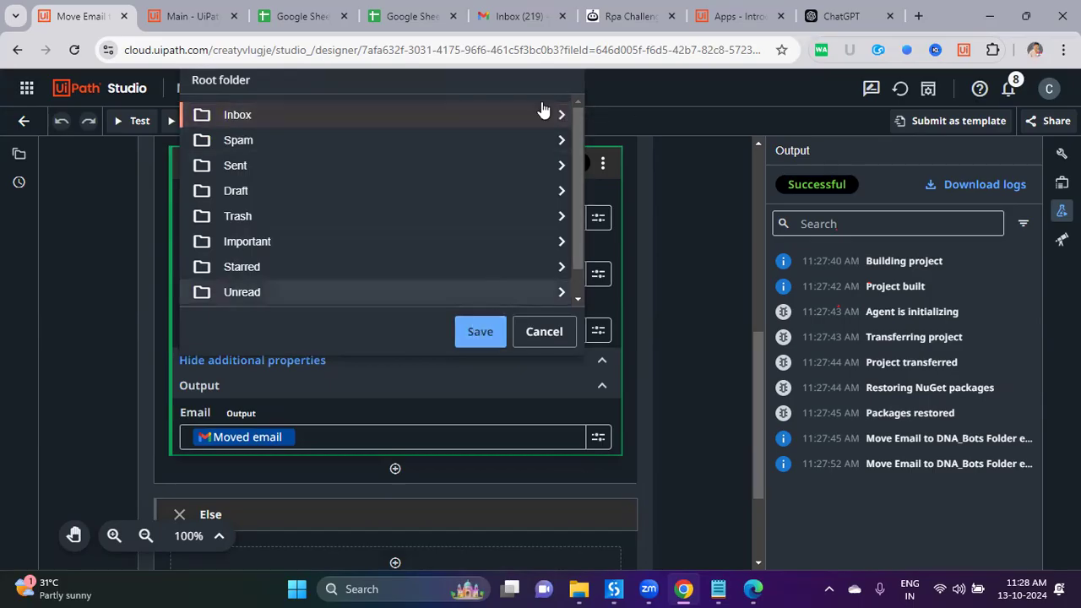
{"action": "double_click", "coordinate": [562, 113]}
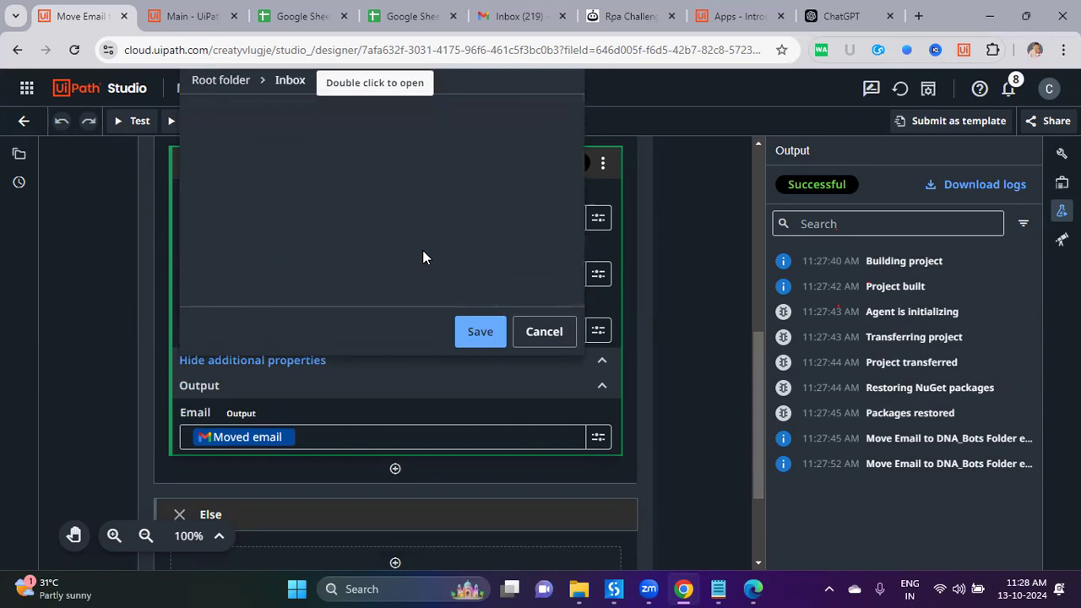
{"action": "left_click", "coordinate": [222, 81]}
Step: Look inside All Mail, then choose and save Spam as the move destination folder
{"action": "scroll", "coordinate": [306, 224], "scroll_direction": "down", "scroll_amount": 1}
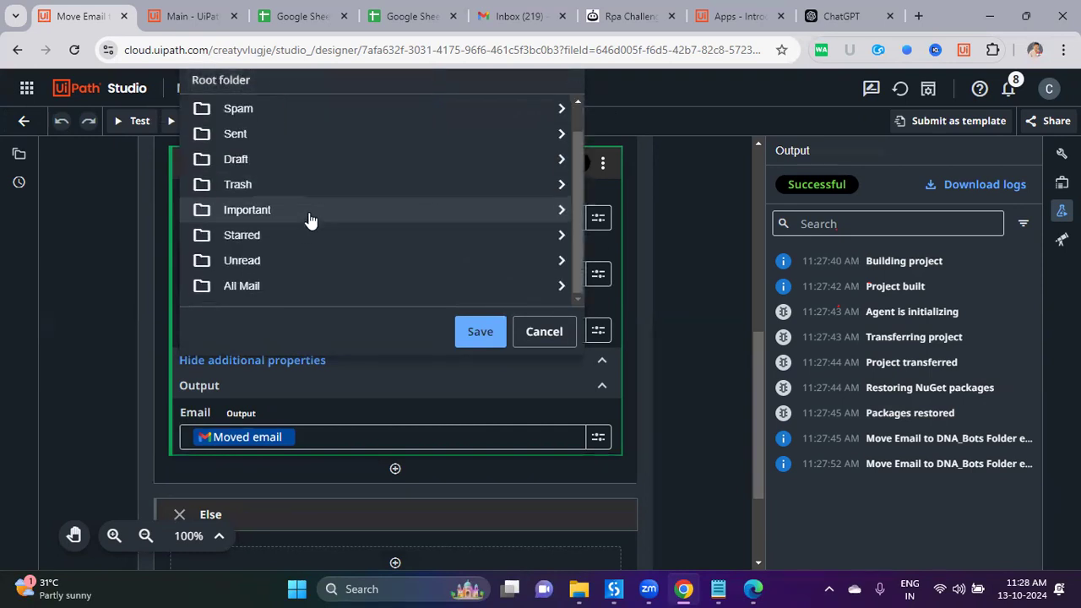
{"action": "double_click", "coordinate": [324, 279]}
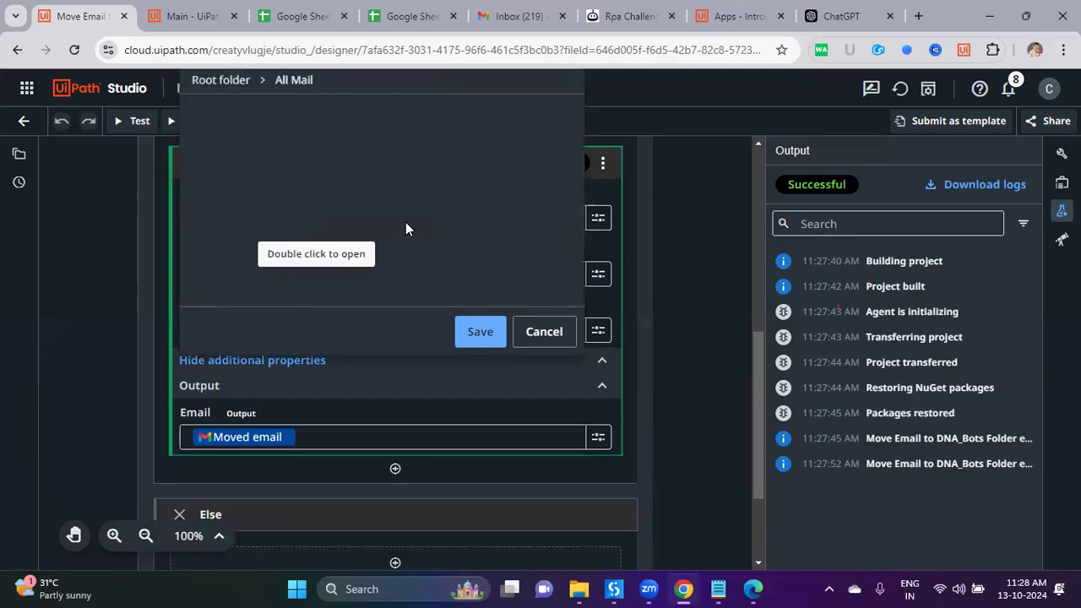
{"action": "left_click", "coordinate": [221, 80]}
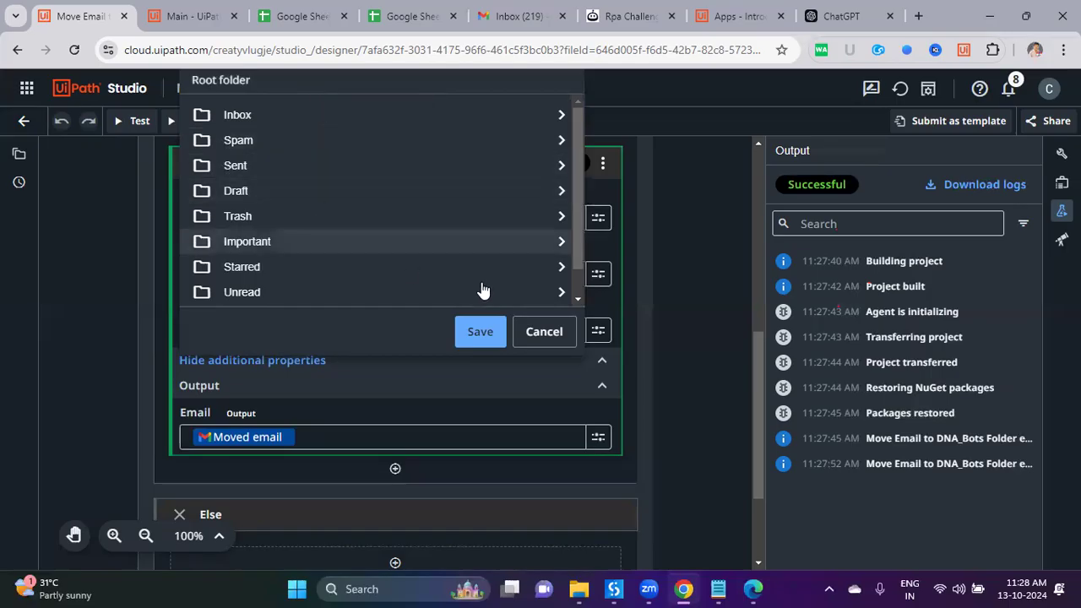
{"action": "left_click", "coordinate": [278, 141]}
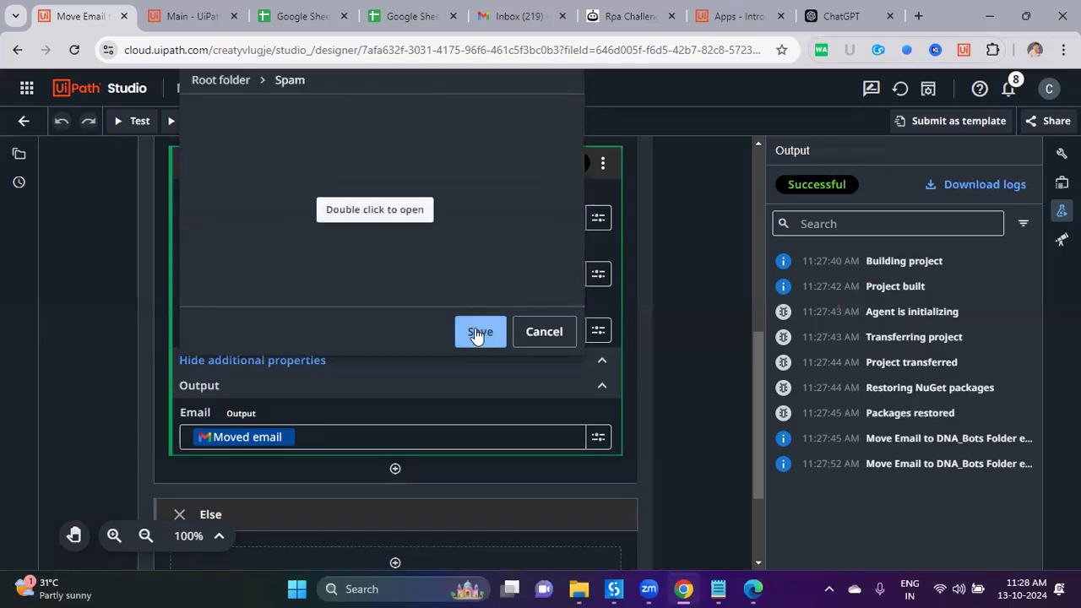
{"action": "left_click", "coordinate": [475, 332]}
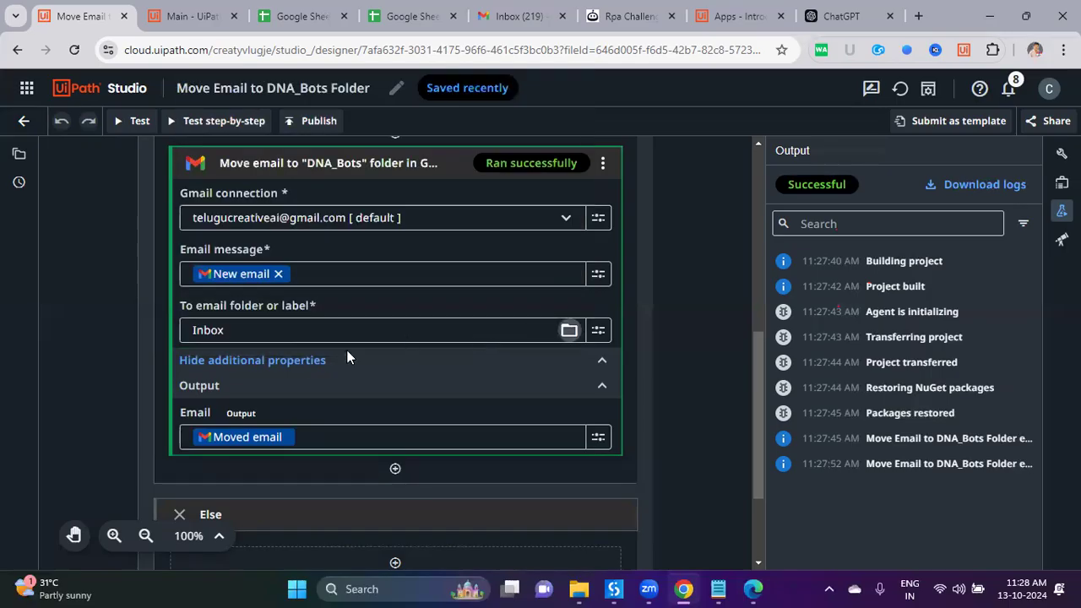
Step: In Gmail, check the inbox and the Spam folder, then return to the inbox
{"action": "left_click", "coordinate": [496, 21]}
{"action": "left_click", "coordinate": [91, 322]}
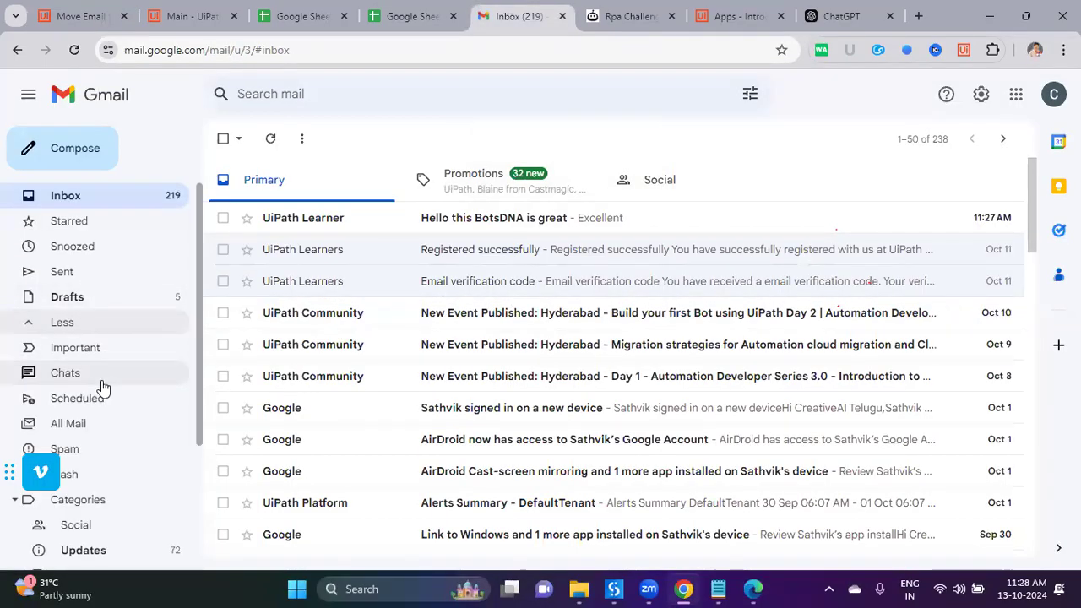
{"action": "scroll", "coordinate": [99, 367], "scroll_direction": "down", "scroll_amount": 3}
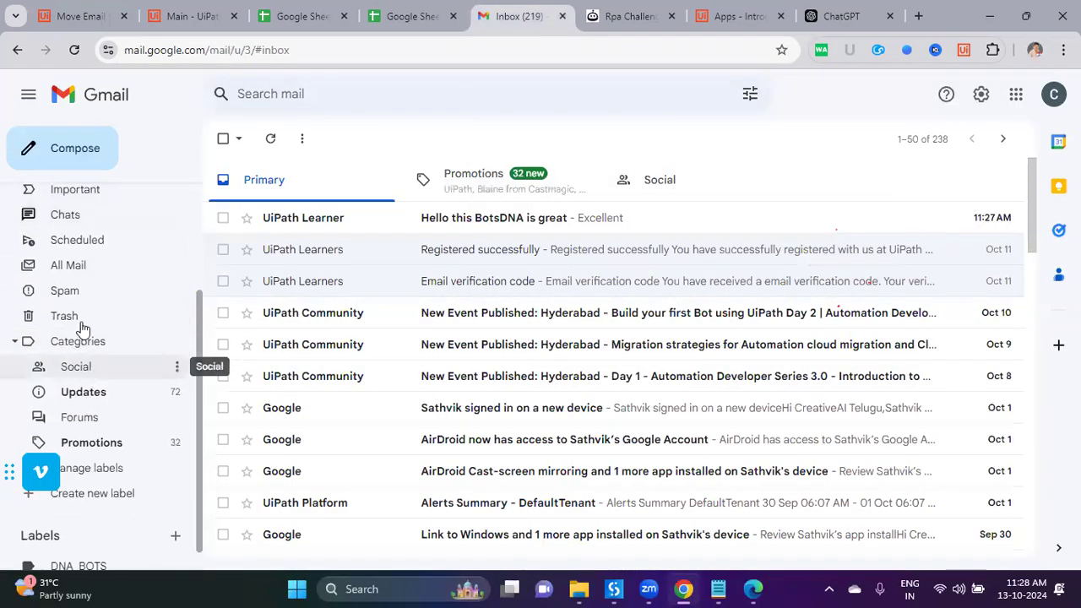
{"action": "left_click", "coordinate": [125, 299]}
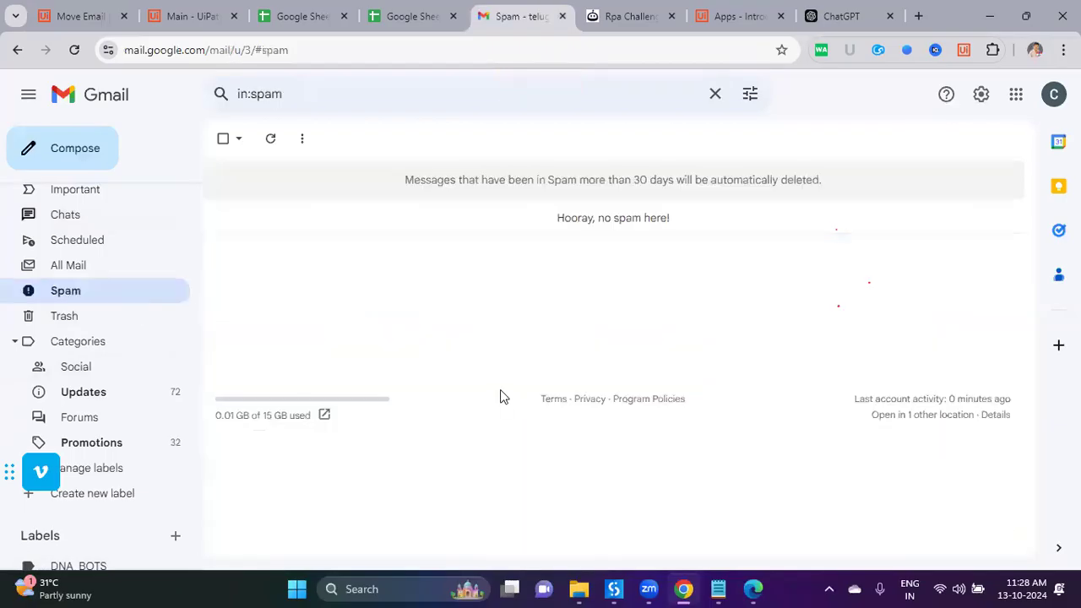
{"action": "scroll", "coordinate": [104, 246], "scroll_direction": "up", "scroll_amount": 3}
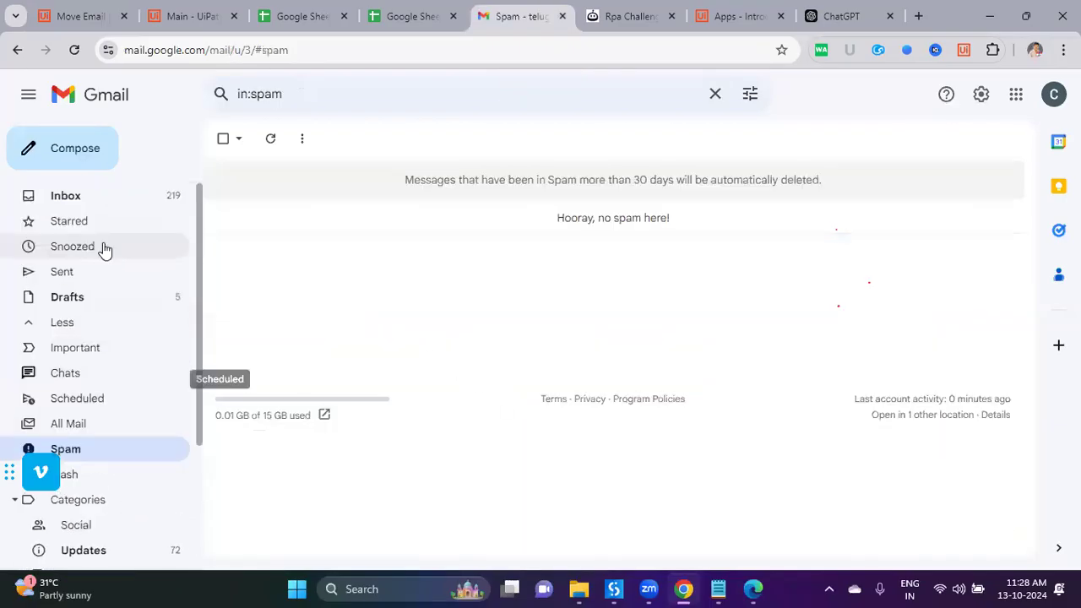
{"action": "left_click", "coordinate": [100, 199]}
Step: Rerun the workflow test, dismiss the recommendation survey, and reload the Gmail inbox
{"action": "left_click", "coordinate": [80, 16]}
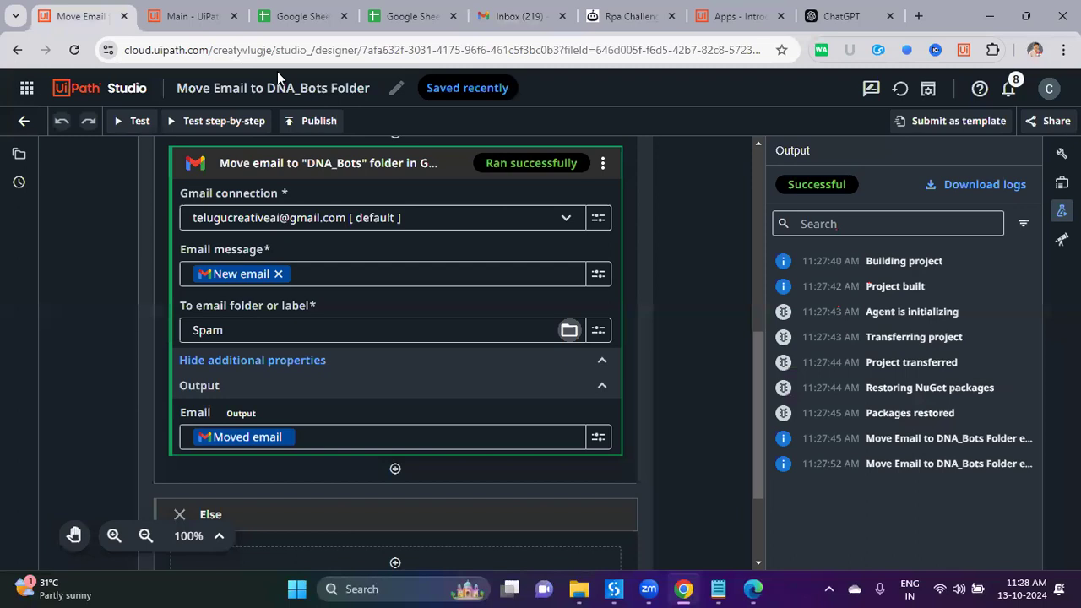
{"action": "left_click", "coordinate": [138, 122]}
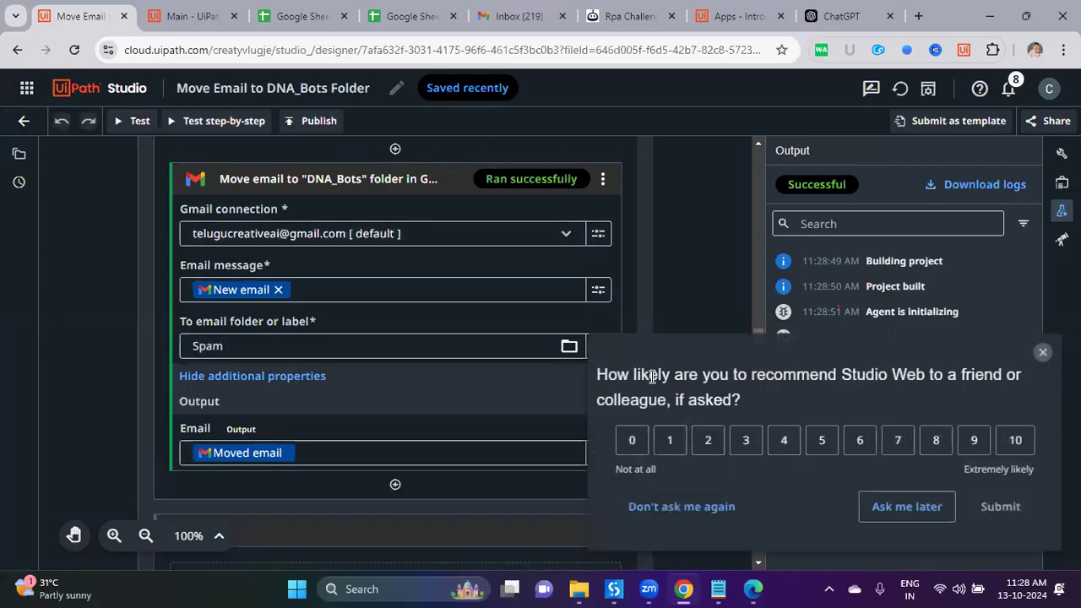
{"action": "left_click", "coordinate": [925, 507]}
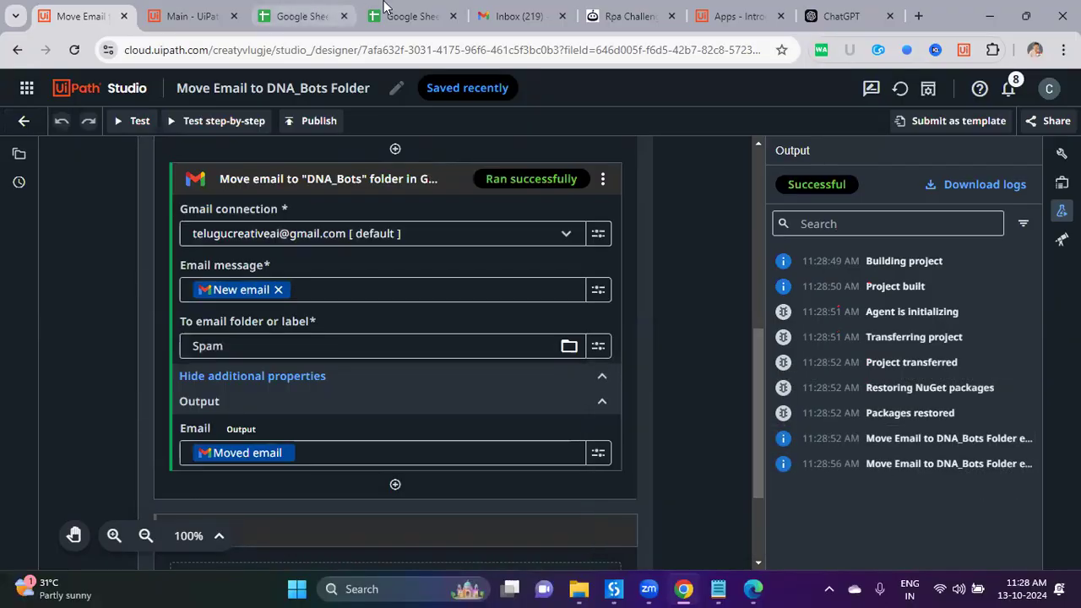
{"action": "left_click", "coordinate": [475, 17]}
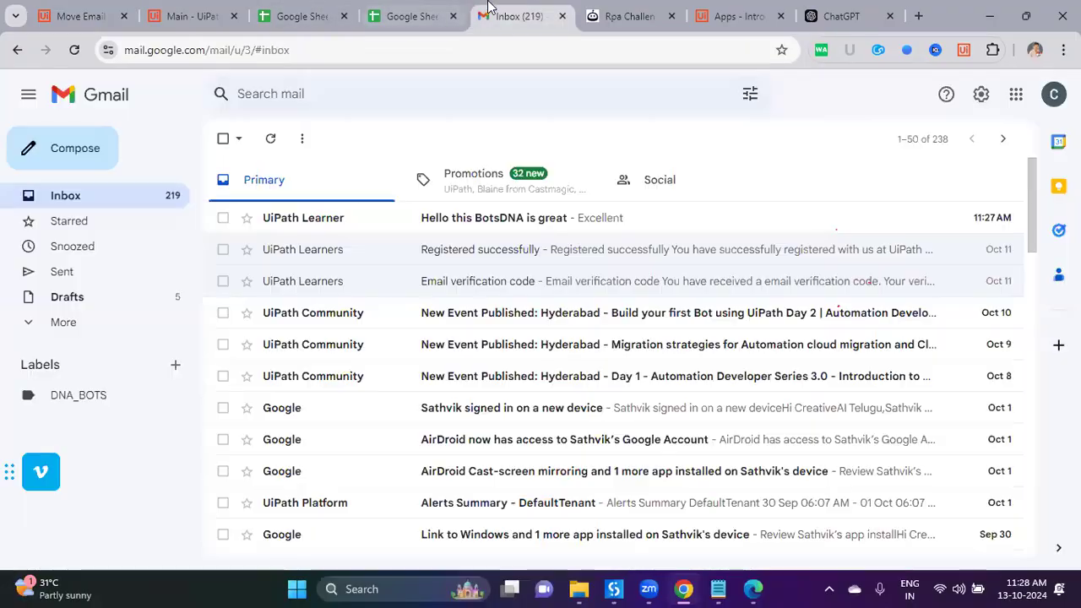
{"action": "left_click", "coordinate": [73, 59]}
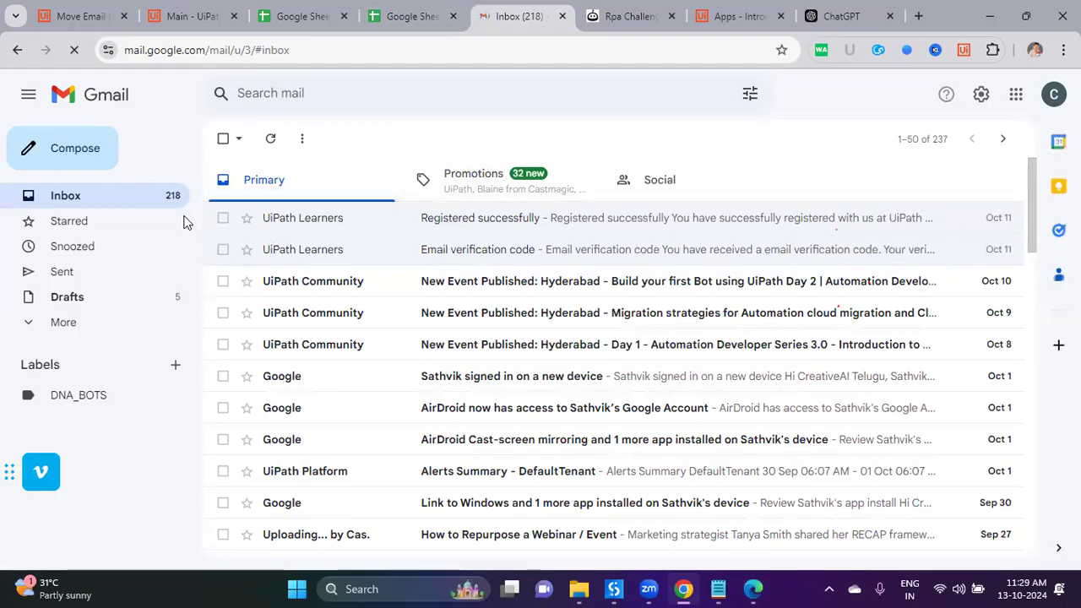
Step: Find the BotsDNA email under Gmail's Spam folder, review the workflow, then open Integration Service
{"action": "left_click", "coordinate": [79, 325]}
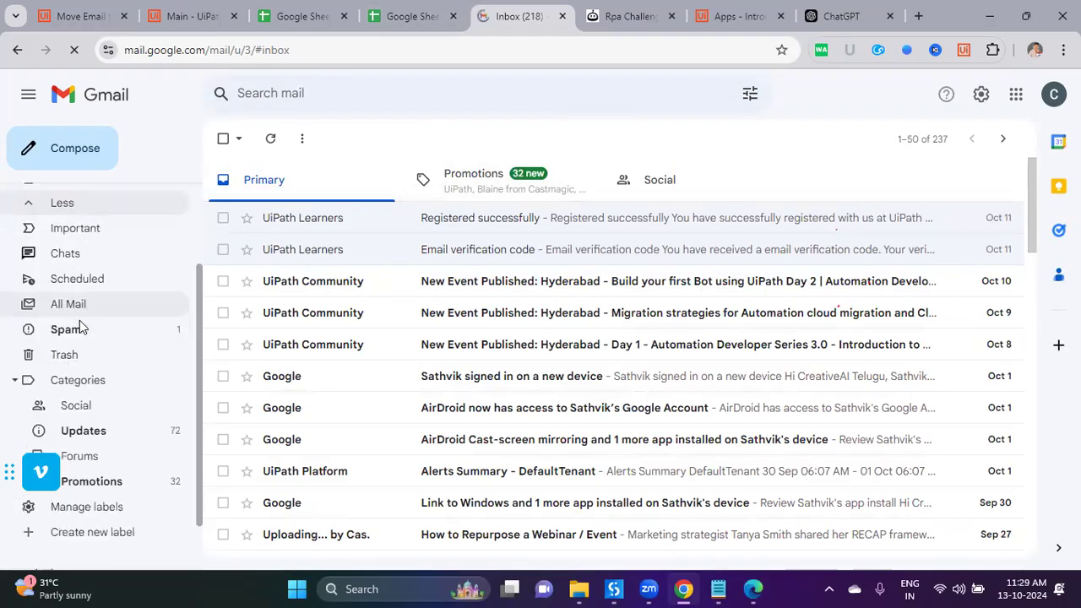
{"action": "scroll", "coordinate": [101, 374], "scroll_direction": "down", "scroll_amount": 1}
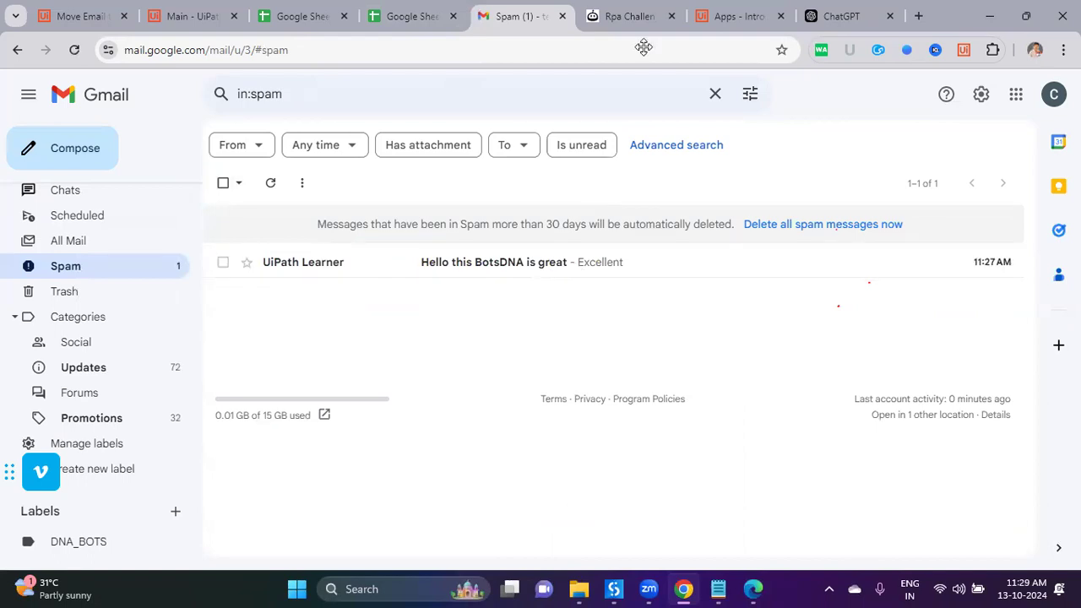
{"action": "left_click", "coordinate": [79, 15]}
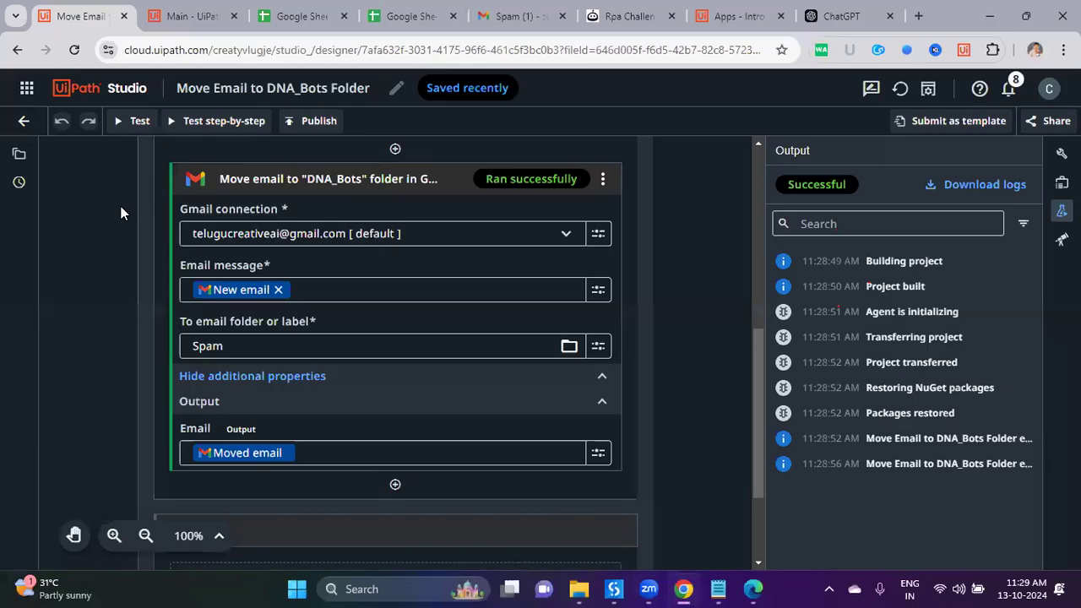
{"action": "scroll", "coordinate": [120, 212], "scroll_direction": "up", "scroll_amount": 5}
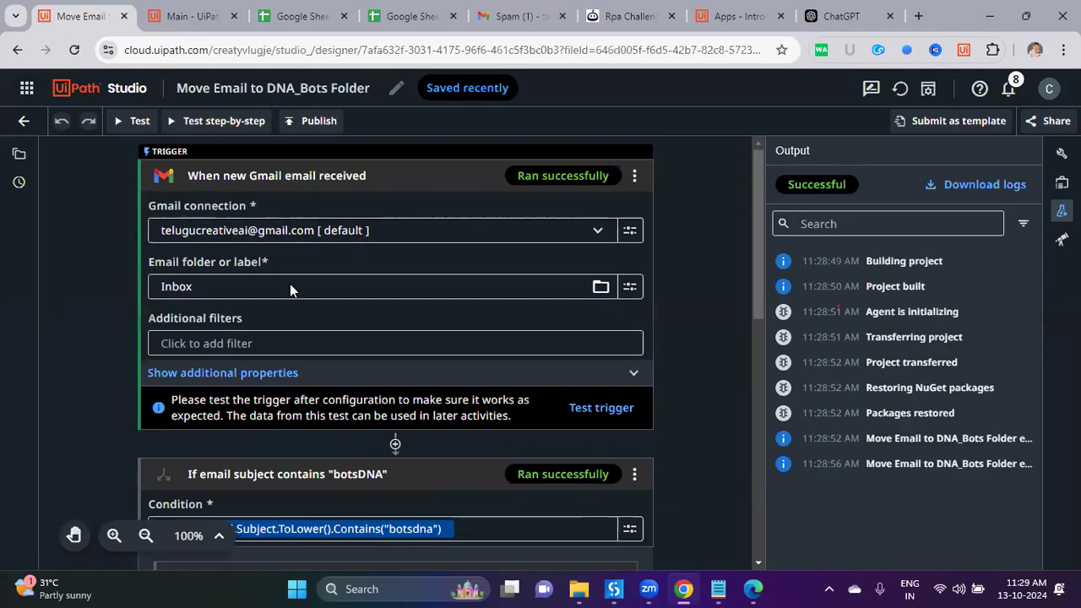
{"action": "scroll", "coordinate": [290, 284], "scroll_direction": "down", "scroll_amount": 10}
{"action": "scroll", "coordinate": [266, 252], "scroll_direction": "up", "scroll_amount": 10}
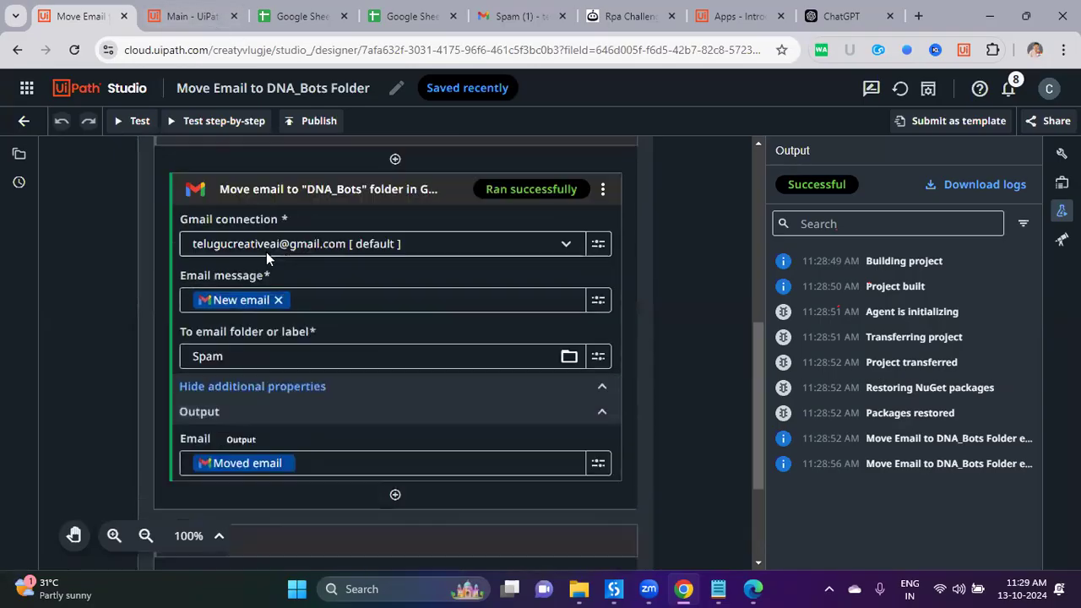
{"action": "left_click", "coordinate": [203, 12]}
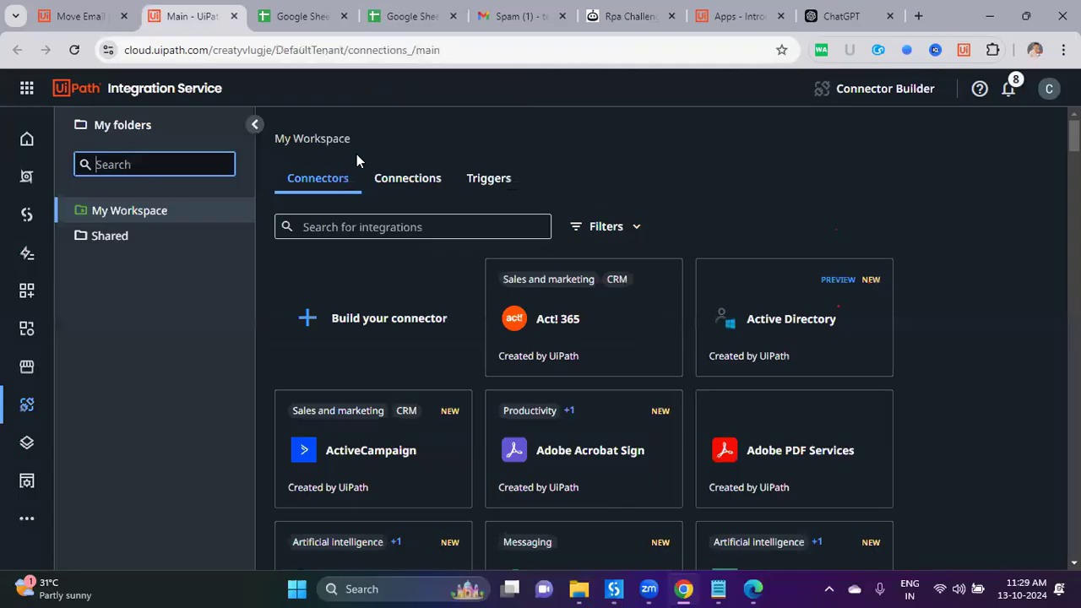
Step: Show the Connections list and inspect the Gmail connection's details
{"action": "left_click", "coordinate": [409, 181]}
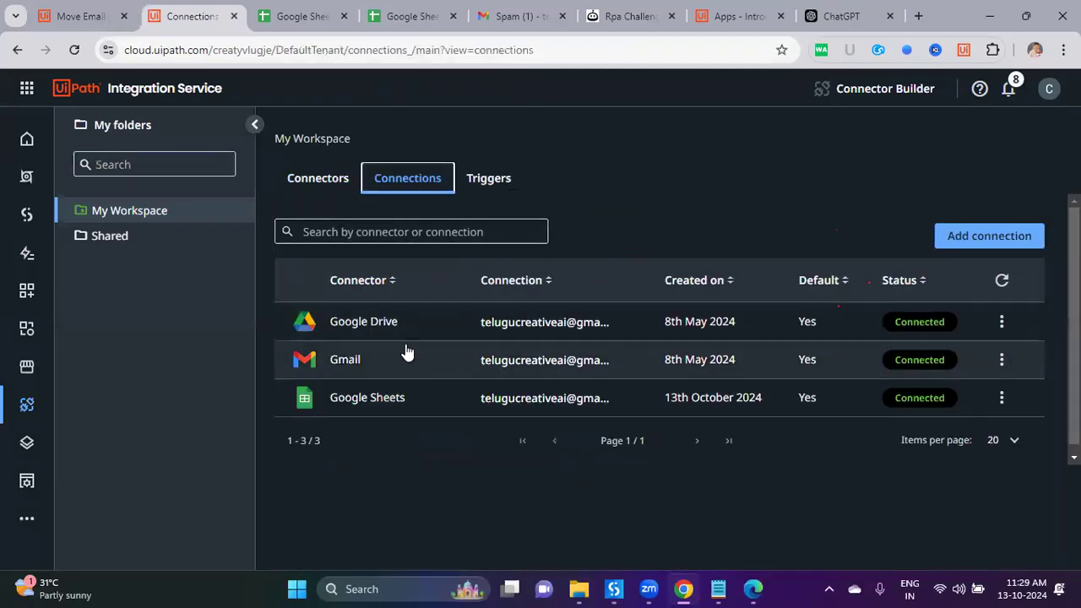
{"action": "left_click", "coordinate": [358, 360]}
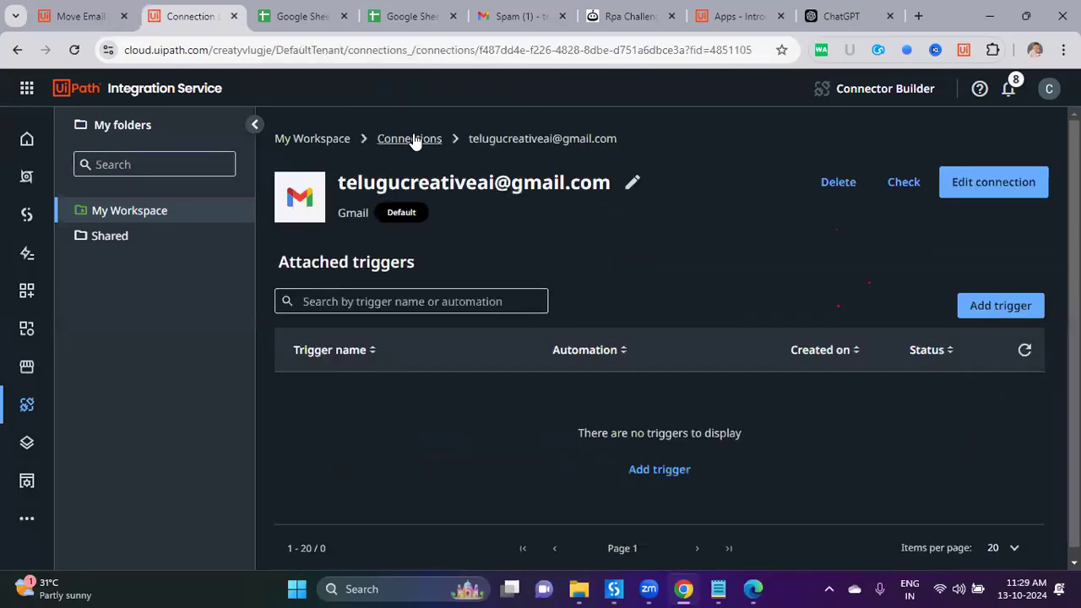
{"action": "left_click", "coordinate": [409, 138]}
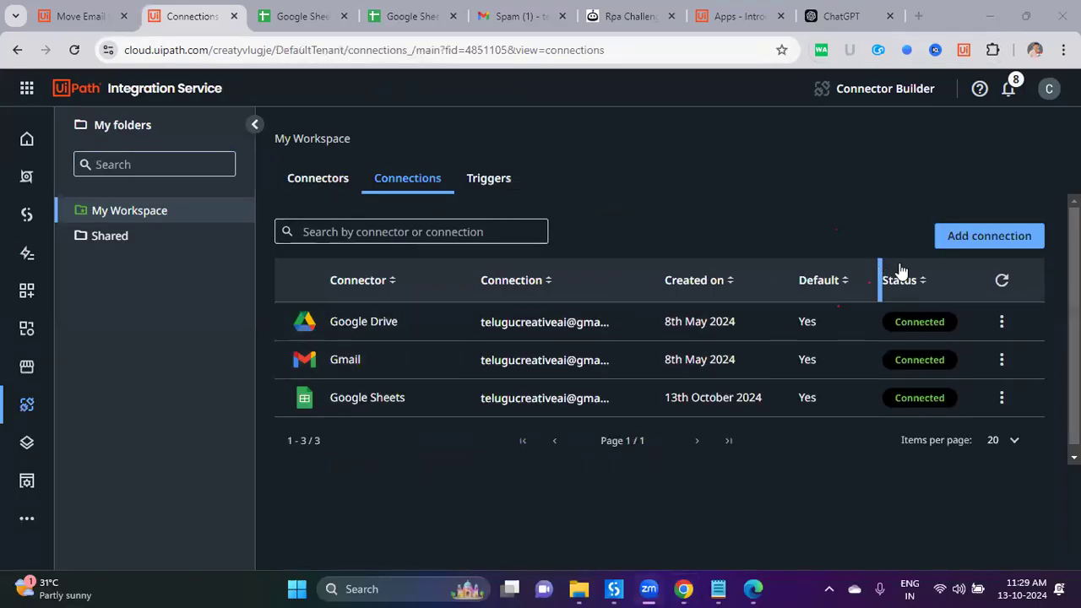
Step: Start adding a Gmail connection via search, then close its authentication page without connecting
{"action": "left_click", "coordinate": [958, 239]}
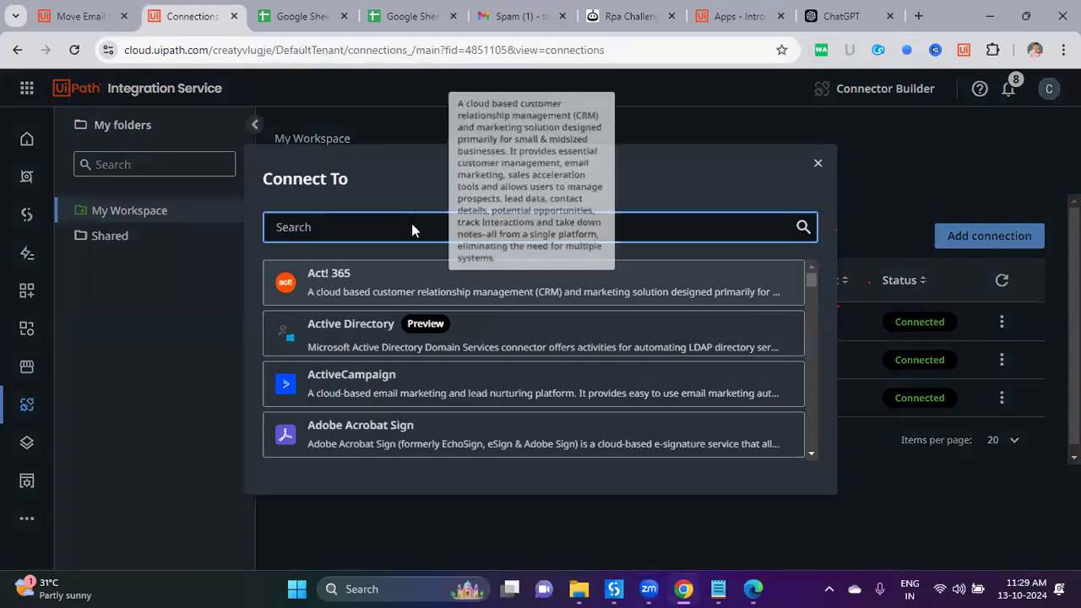
{"action": "type", "text": "gmail"}
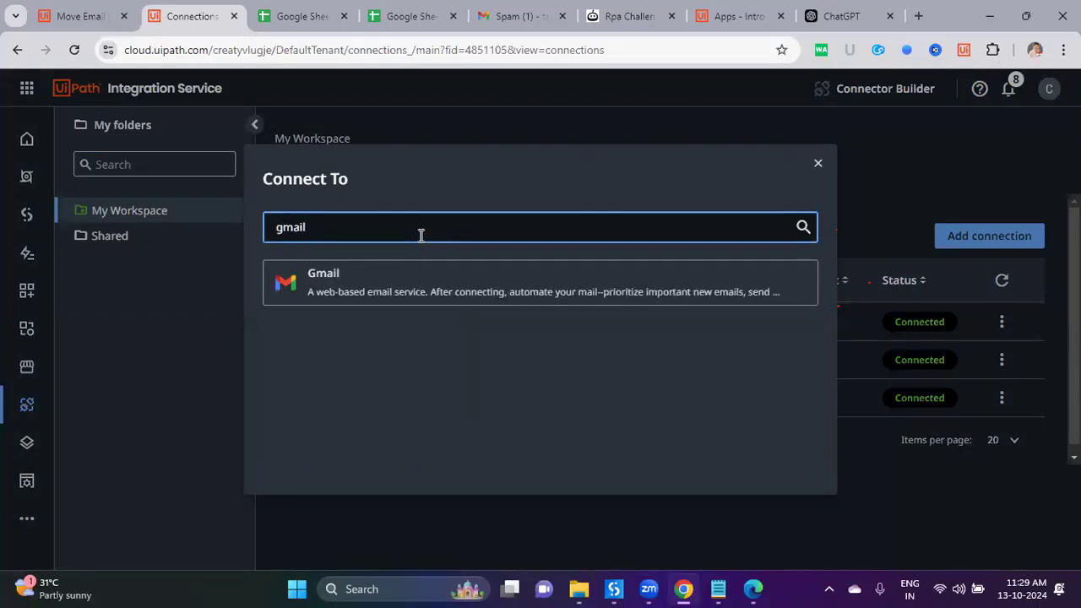
{"action": "left_click", "coordinate": [429, 289]}
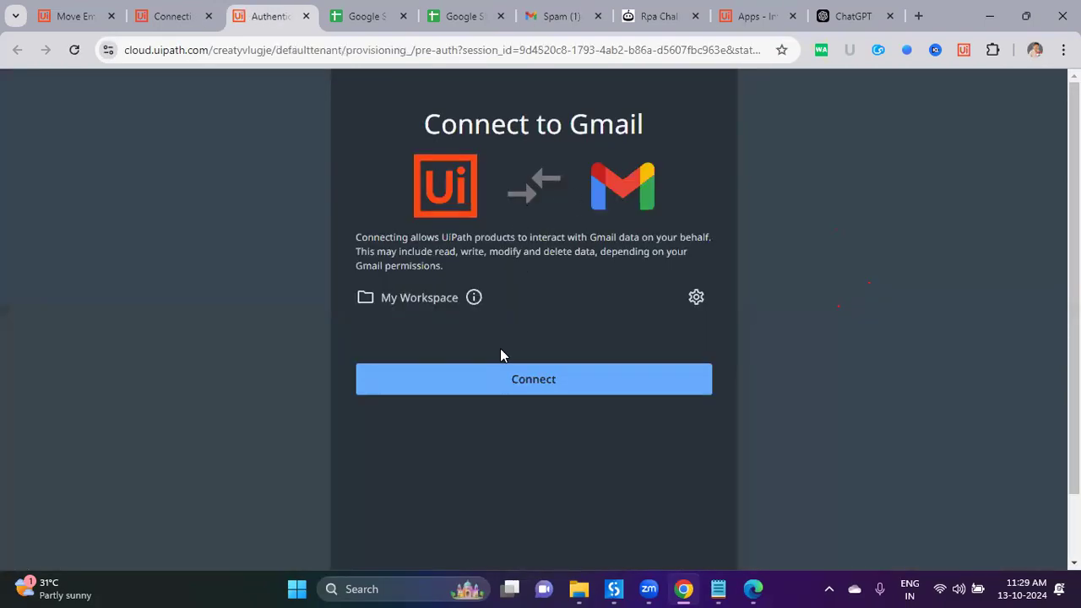
{"action": "left_click", "coordinate": [306, 16]}
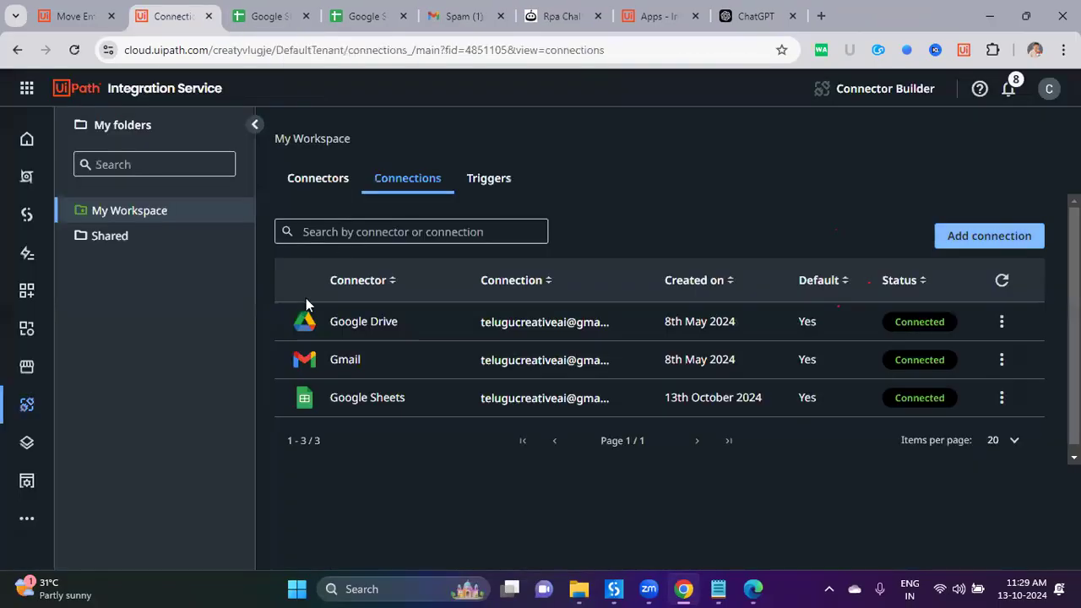
Step: Close the Integration Service page, scroll through the Move Email workflow, and go to the Automations list
{"action": "left_click", "coordinate": [209, 16]}
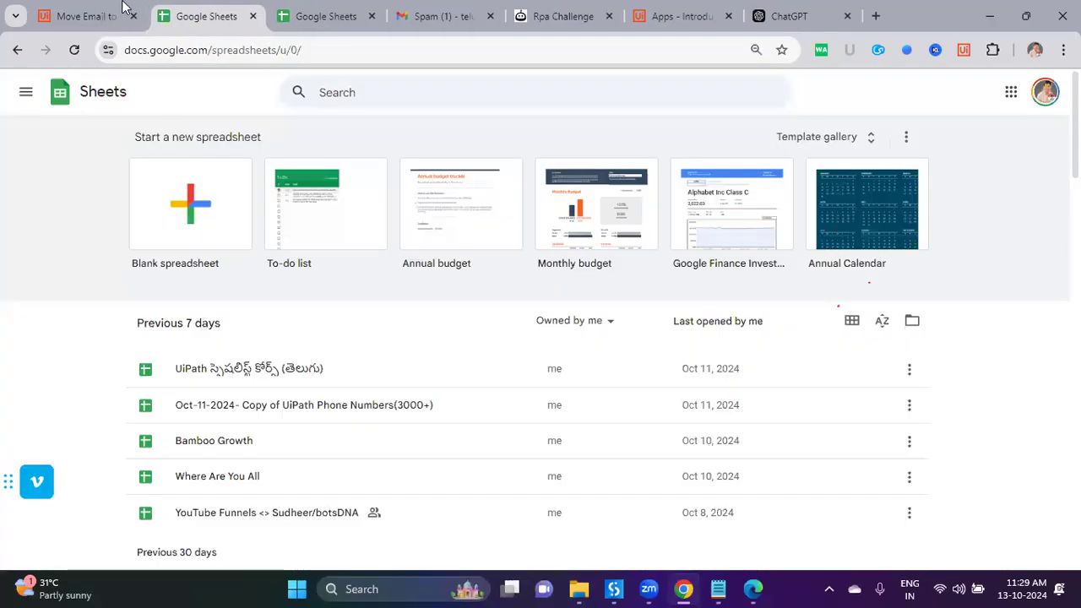
{"action": "left_click", "coordinate": [122, 7]}
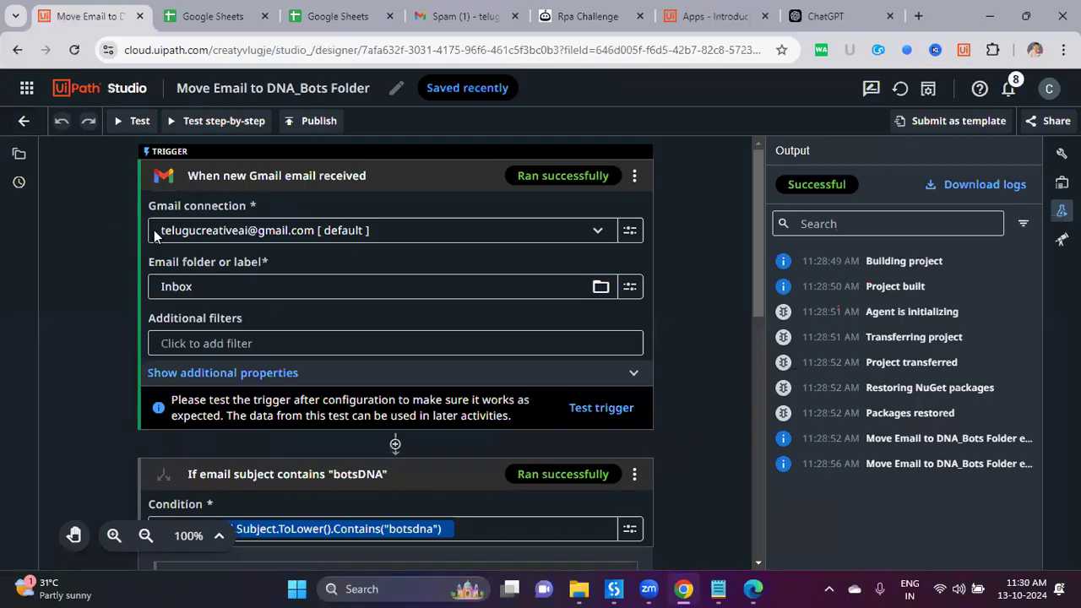
{"action": "scroll", "coordinate": [199, 249], "scroll_direction": "down", "scroll_amount": 10}
{"action": "scroll", "coordinate": [202, 252], "scroll_direction": "up", "scroll_amount": 10}
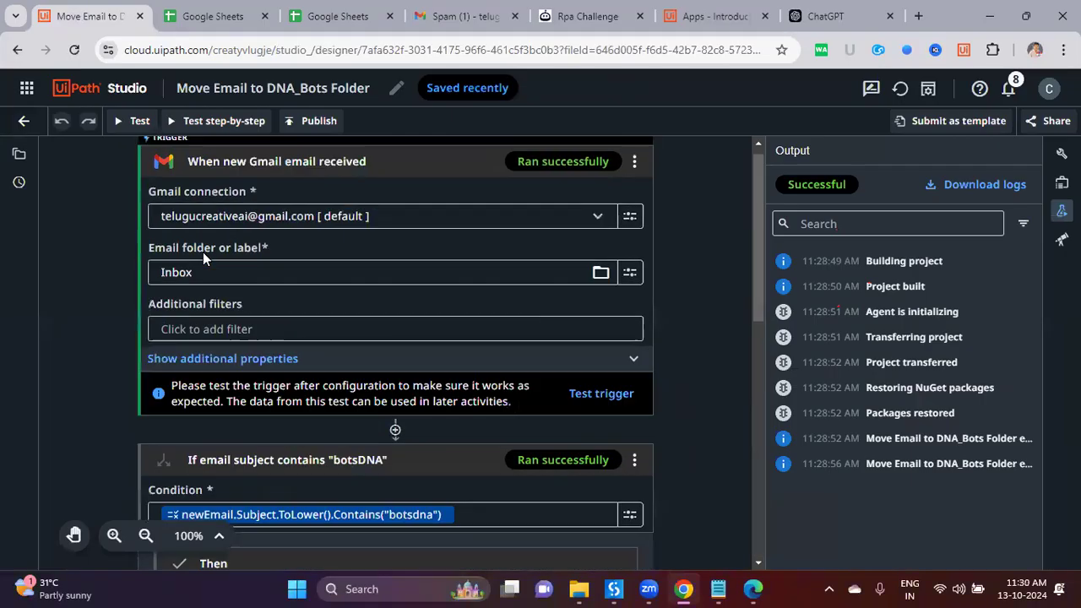
{"action": "scroll", "coordinate": [117, 269], "scroll_direction": "down", "scroll_amount": 3}
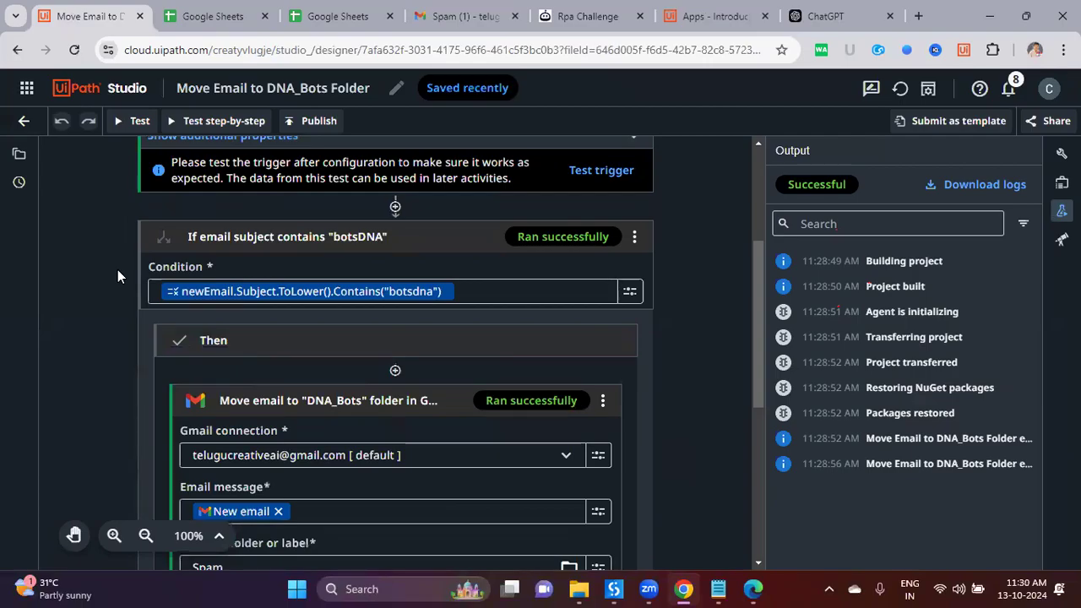
{"action": "scroll", "coordinate": [306, 241], "scroll_direction": "down", "scroll_amount": 3}
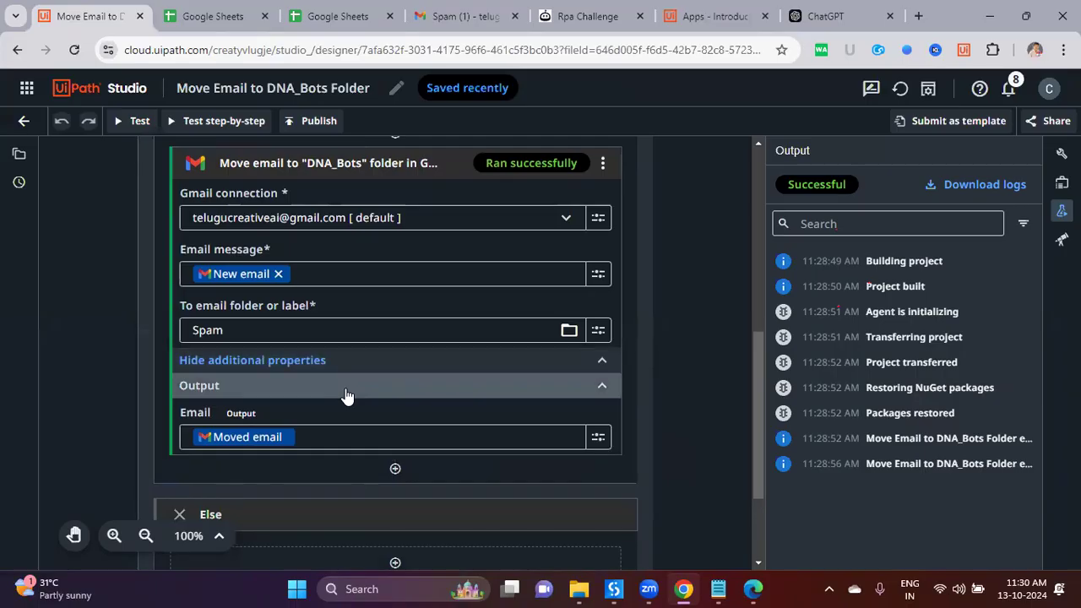
{"action": "scroll", "coordinate": [346, 396], "scroll_direction": "up", "scroll_amount": 6}
{"action": "left_click", "coordinate": [114, 94]}
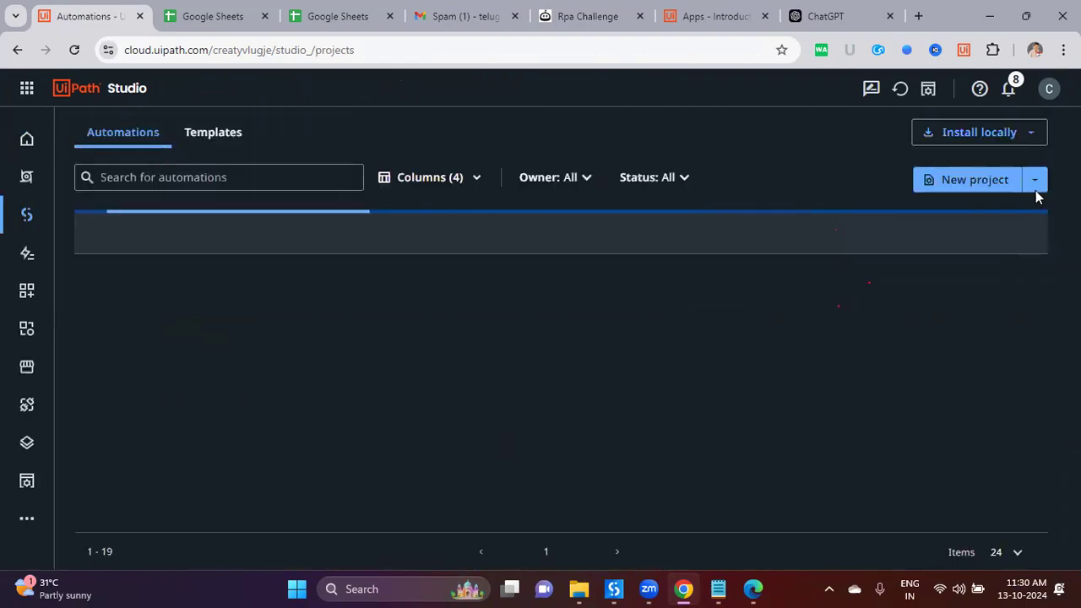
Step: Start an Autopilot-generated project and type '7. UiPath Studio Web' in the Notepad topics list
{"action": "left_click", "coordinate": [1036, 188]}
{"action": "left_click", "coordinate": [1001, 209]}
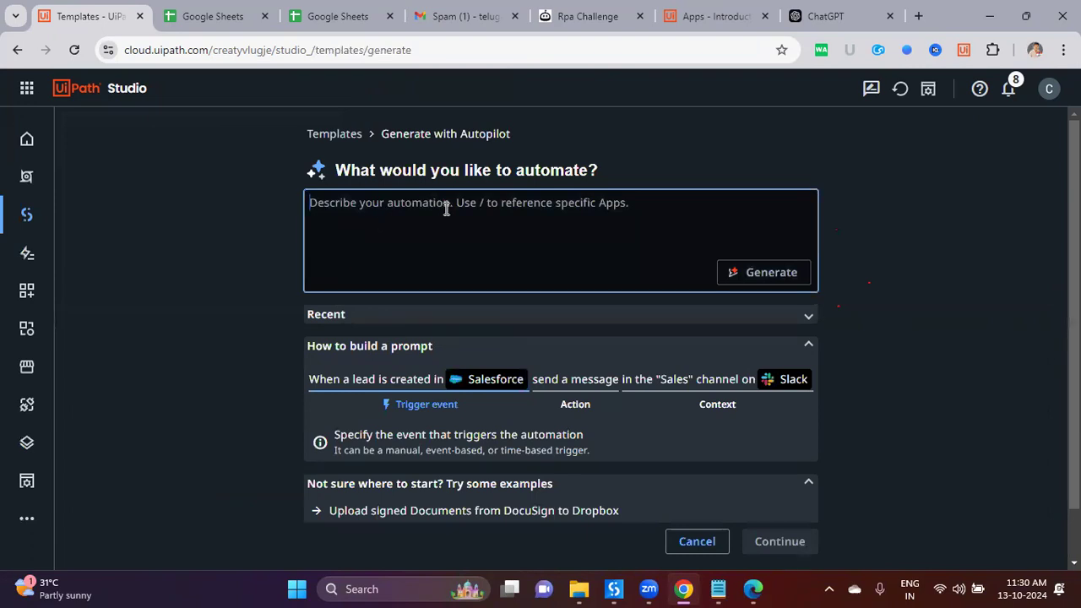
{"action": "left_click", "coordinate": [719, 589]}
{"action": "type", "text": "7"}
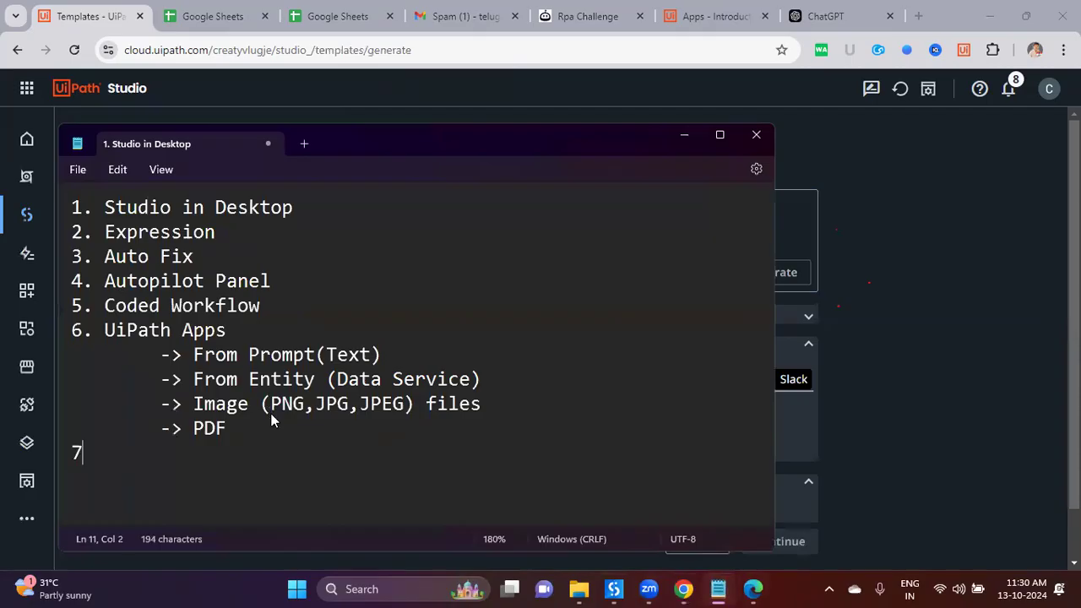
{"action": "type", "text": ". UiPath Studio Web"}
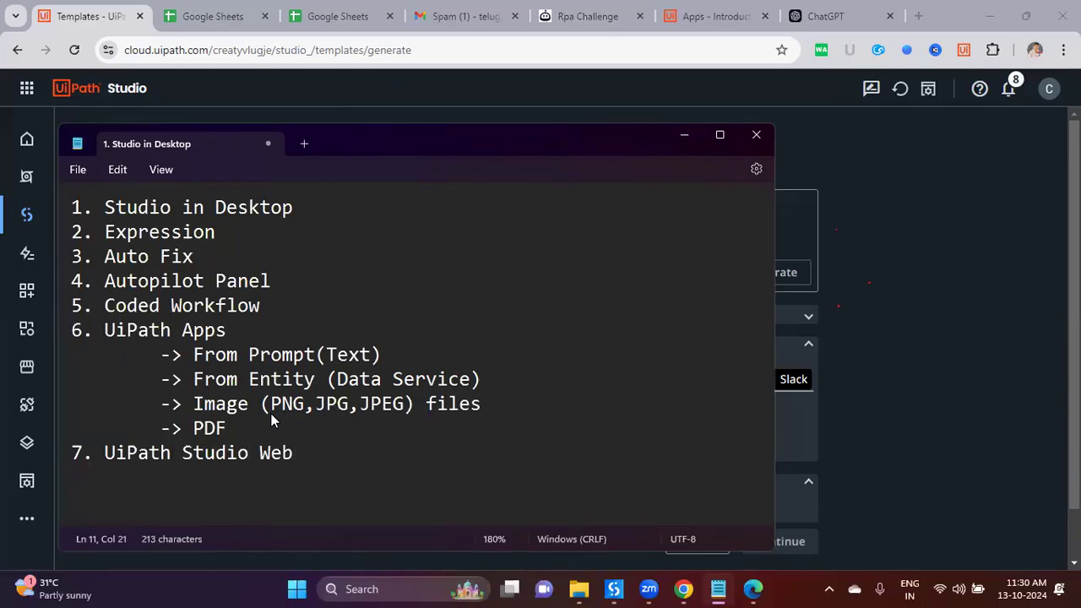
Step: Hide Notepad and reopen the Move Email to DNA_Bots Folder workflow from the Automations list
{"action": "left_click", "coordinate": [684, 135]}
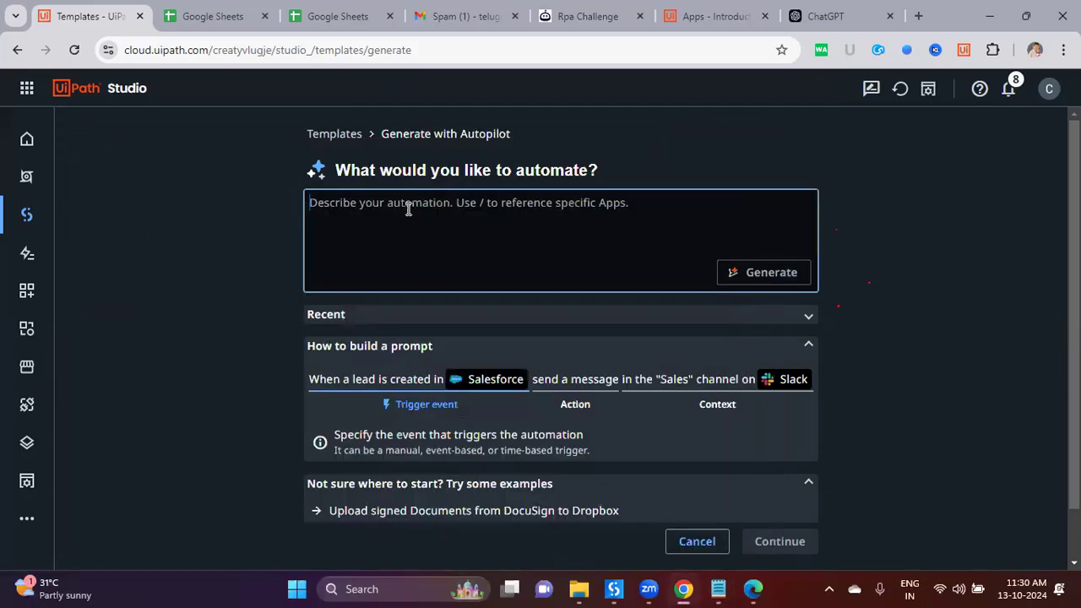
{"action": "left_click", "coordinate": [131, 98]}
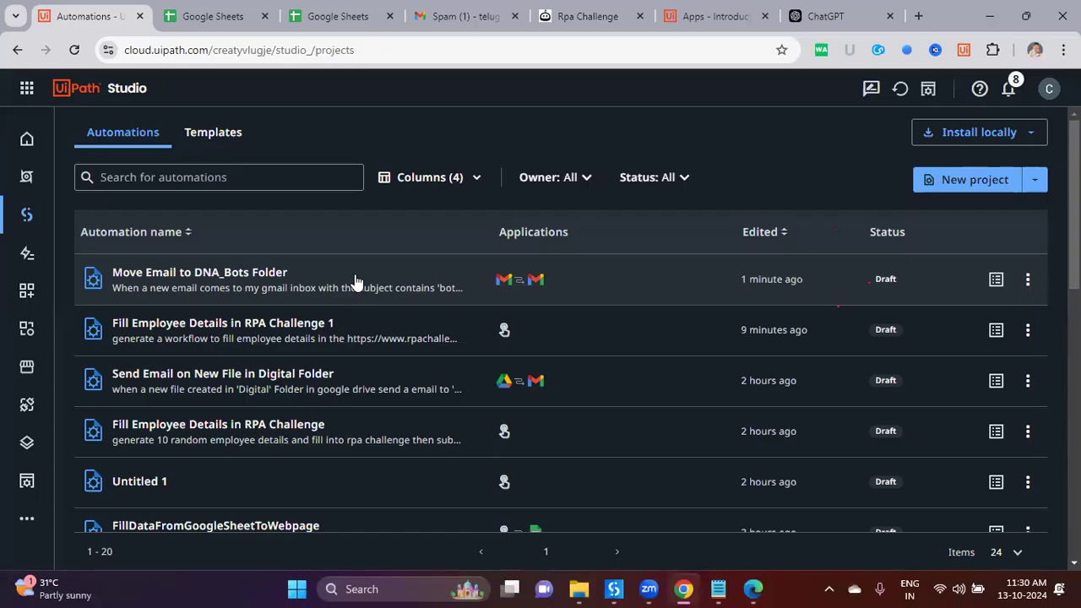
{"action": "left_click", "coordinate": [355, 282]}
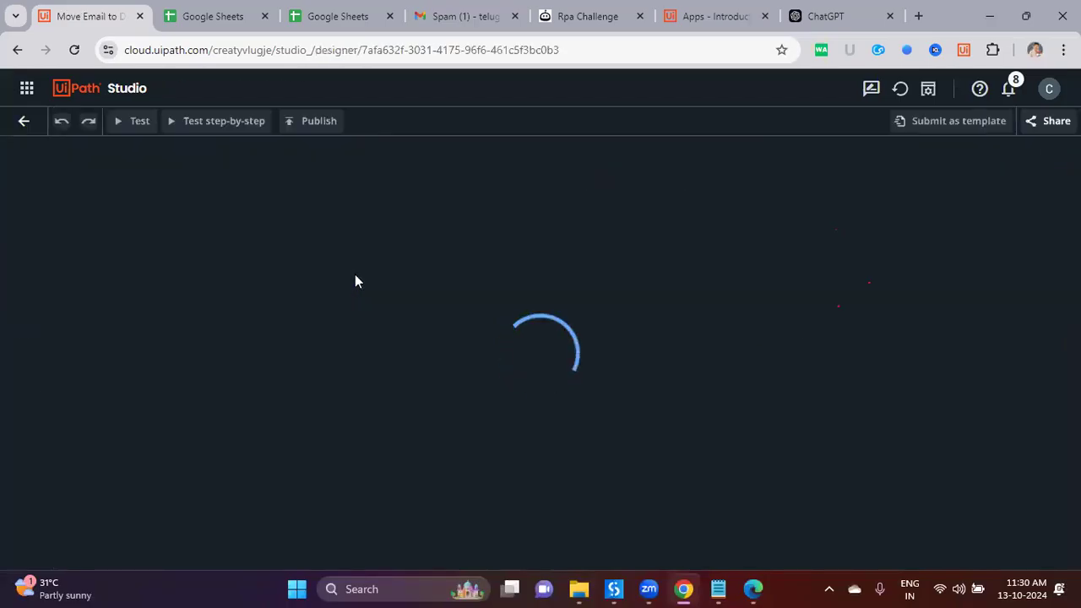
Step: Open the If step's condition in the expression editor and dismiss the variable suggestions
{"action": "scroll", "coordinate": [676, 449], "scroll_direction": "down", "scroll_amount": 4}
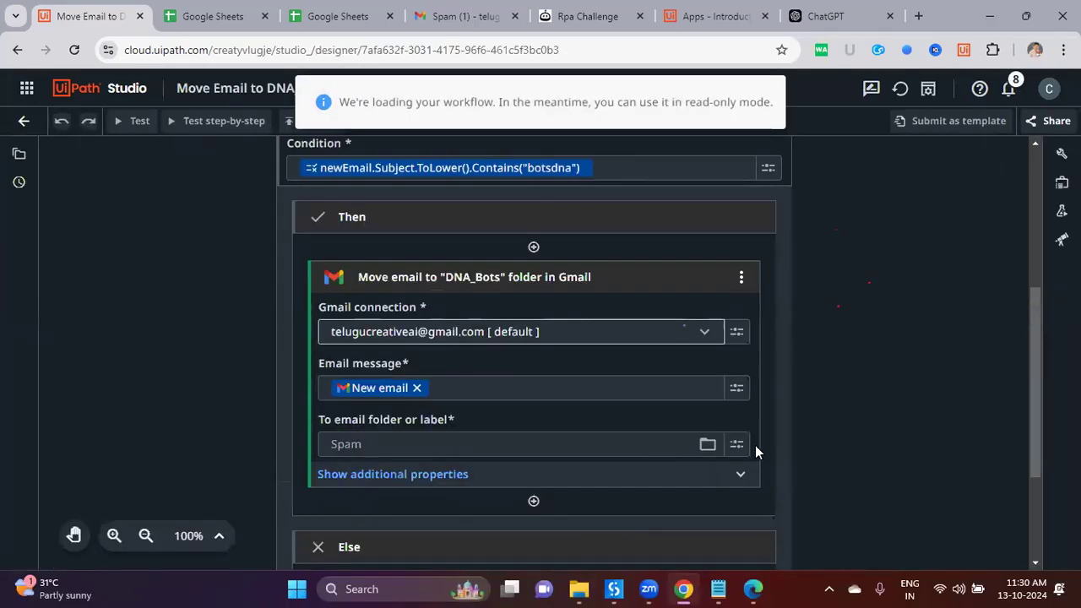
{"action": "scroll", "coordinate": [753, 450], "scroll_direction": "down", "scroll_amount": 2}
{"action": "scroll", "coordinate": [754, 449], "scroll_direction": "up", "scroll_amount": 5}
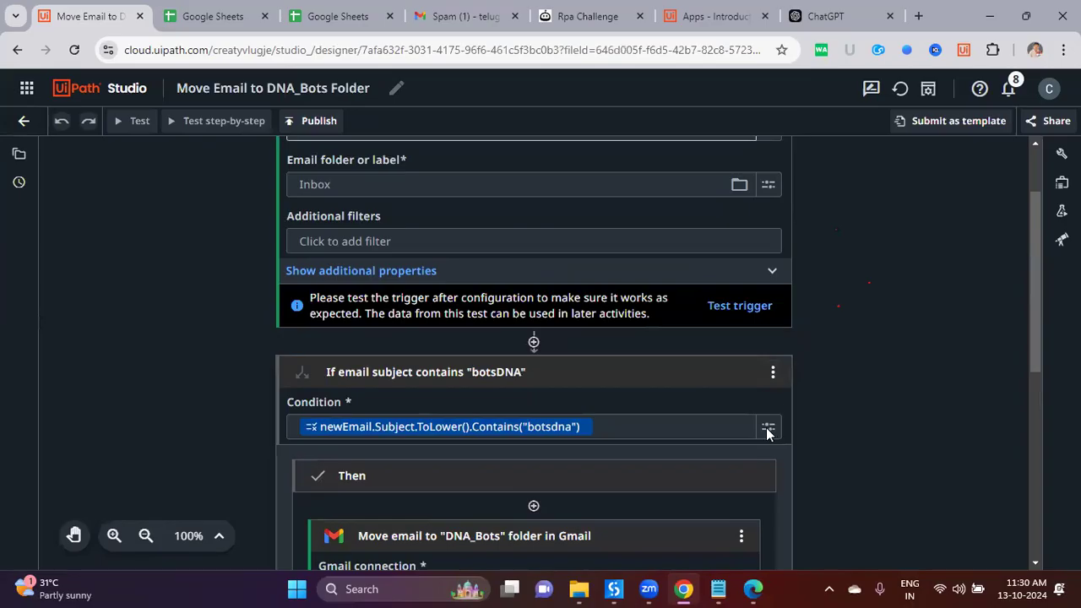
{"action": "left_click", "coordinate": [768, 429]}
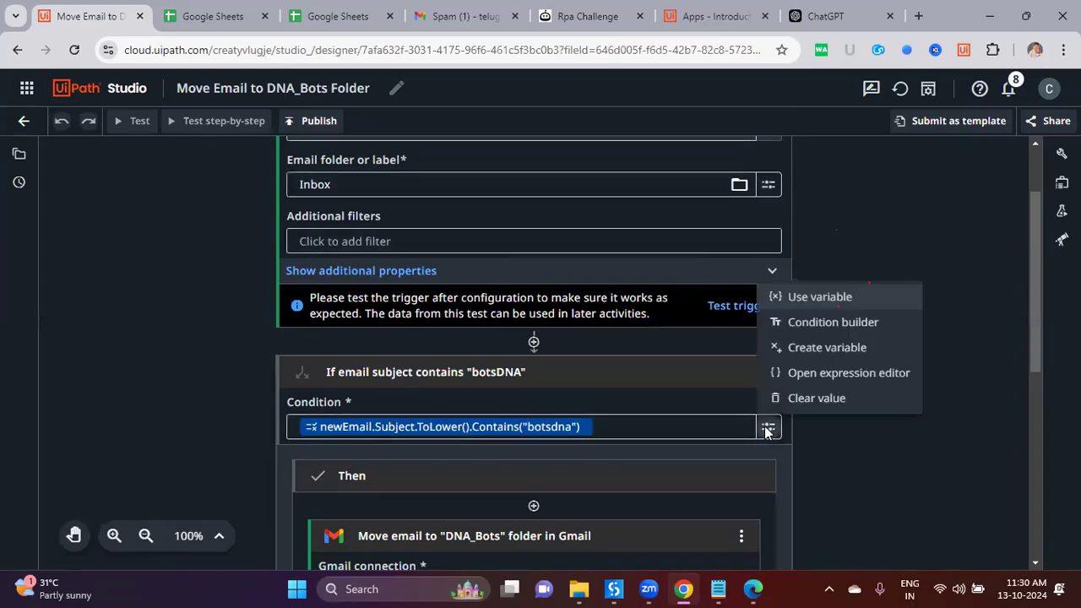
{"action": "left_click", "coordinate": [827, 375]}
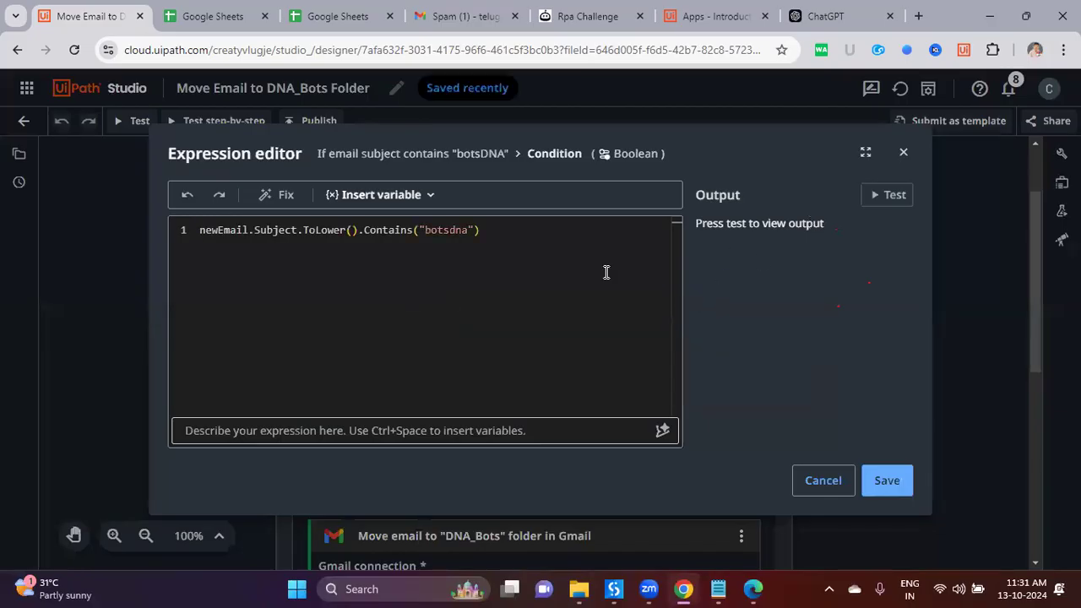
{"action": "left_click", "coordinate": [635, 432]}
{"action": "key", "text": "ctrl+space"}
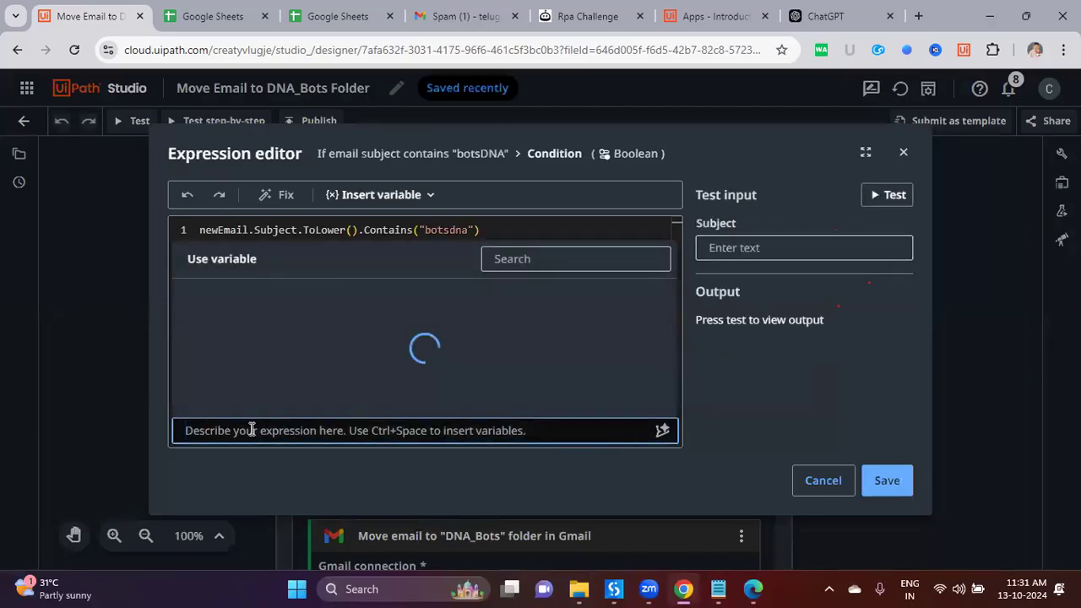
{"action": "left_click", "coordinate": [754, 441]}
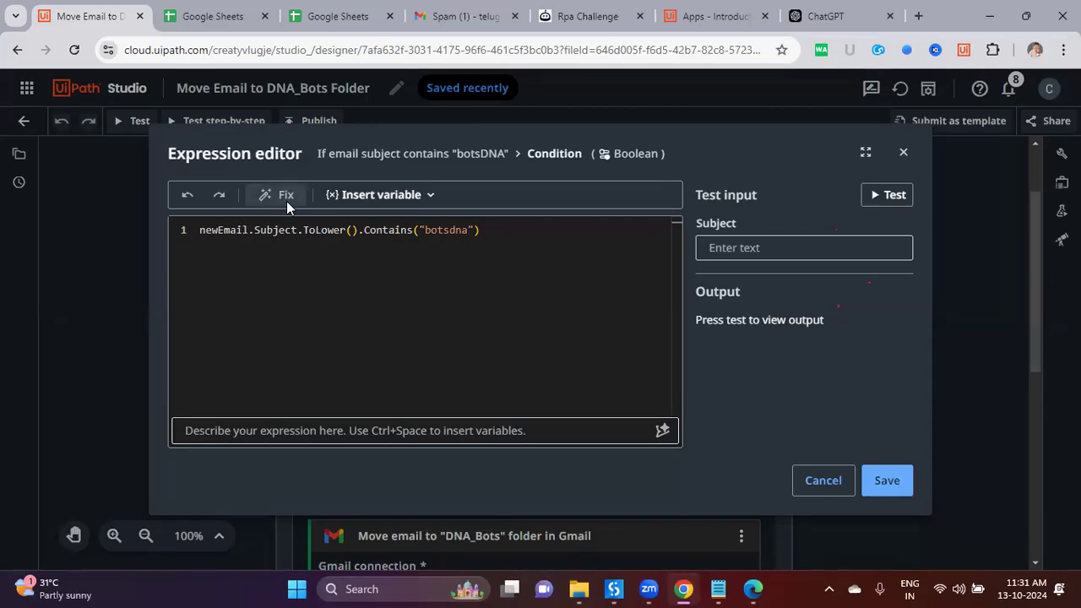
Step: Delete the closing parenthesis, let Fix restore it, and close the editor unchanged
{"action": "left_click", "coordinate": [517, 244]}
{"action": "key", "text": "BackSpace"}
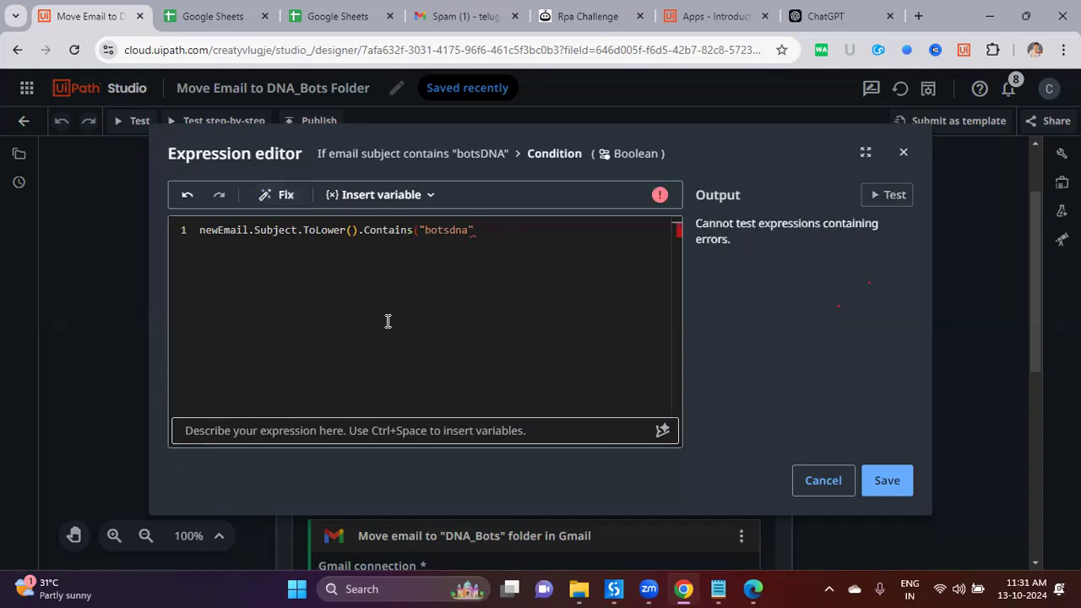
{"action": "left_click", "coordinate": [276, 200]}
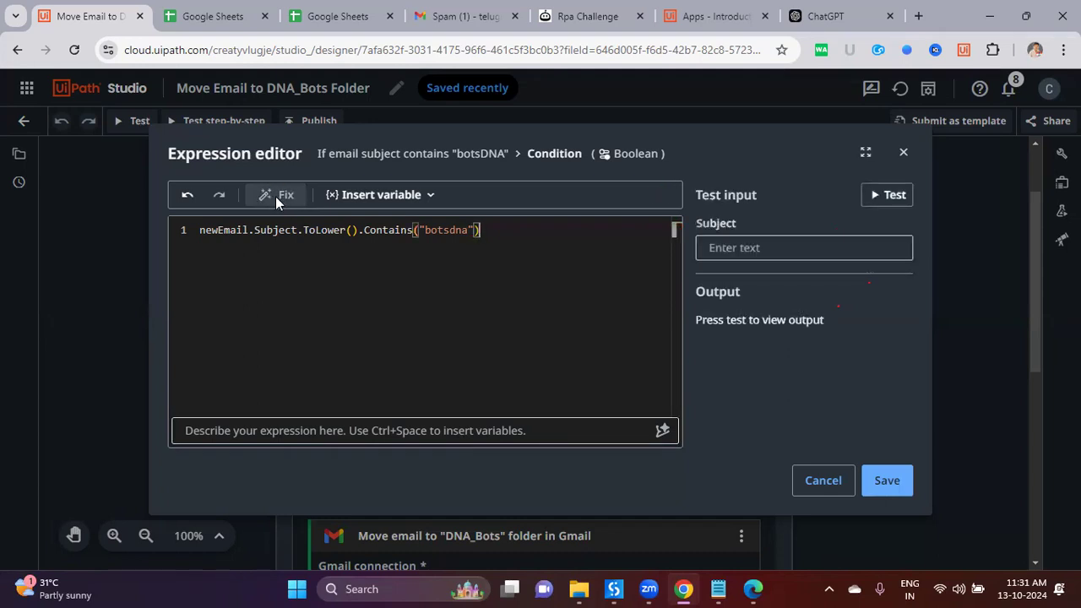
{"action": "left_click", "coordinate": [813, 480]}
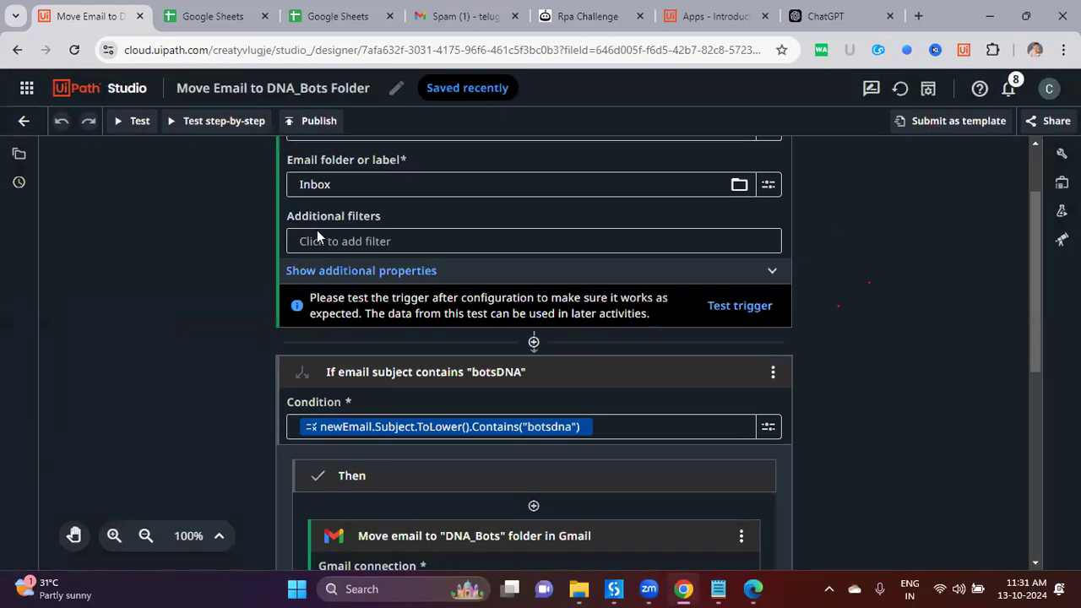
Step: Create a DU_One sequence in UiPath Studio desktop's OneMoreTime project, then show the desktop with Win+D
{"action": "left_click", "coordinate": [111, 99]}
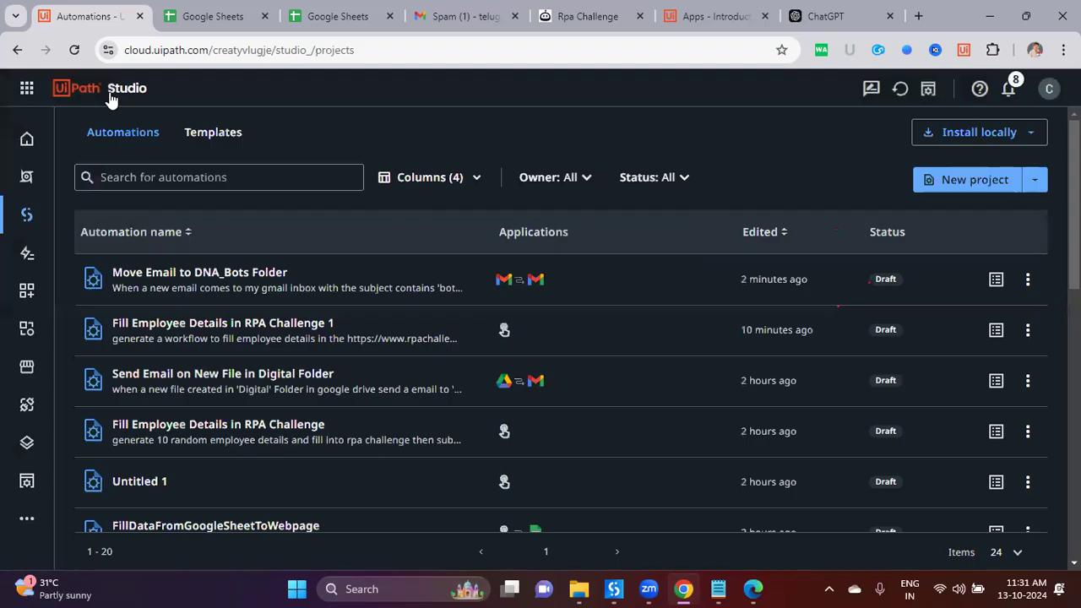
{"action": "left_click", "coordinate": [614, 589]}
{"action": "left_click", "coordinate": [26, 64]}
{"action": "key", "text": "Escape"}
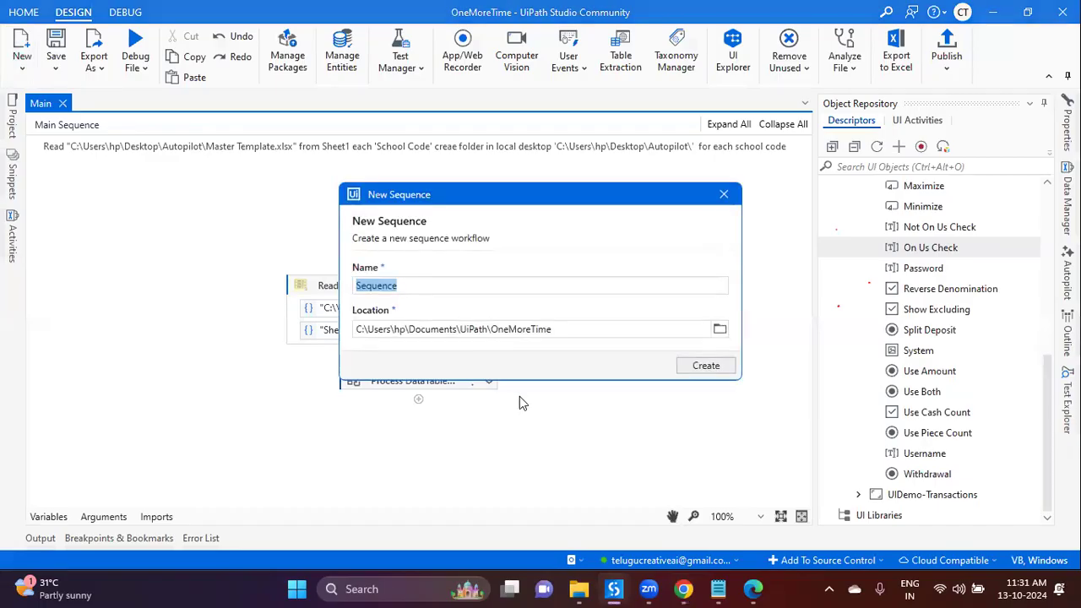
{"action": "key", "text": "BackSpace"}
{"action": "type", "text": "U"}
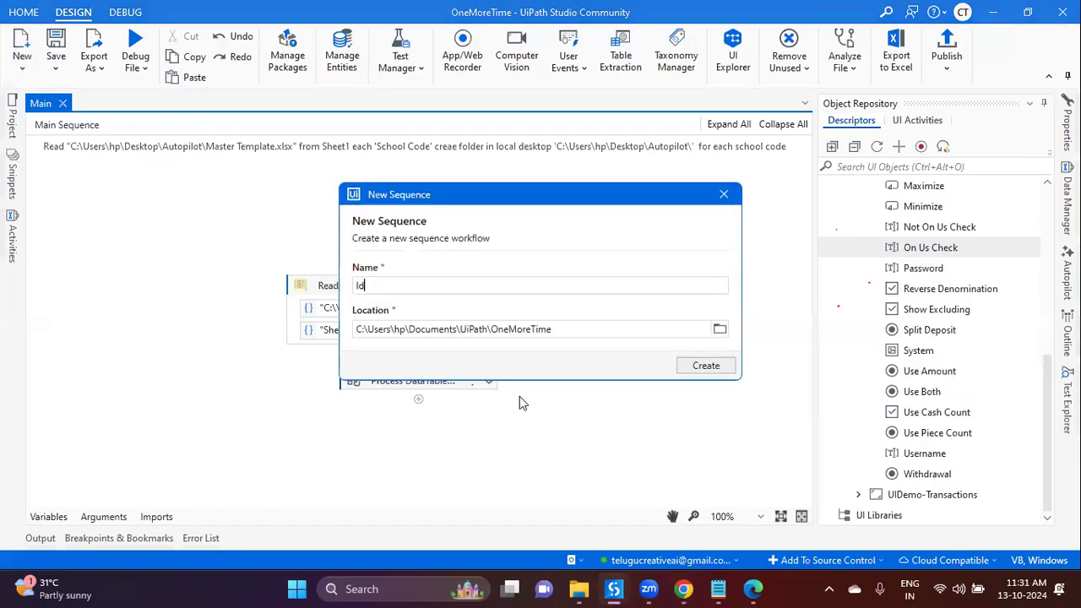
{"action": "key", "text": "BackSpace"}
{"action": "type", "text": "DU_One"}
{"action": "key", "text": "Return"}
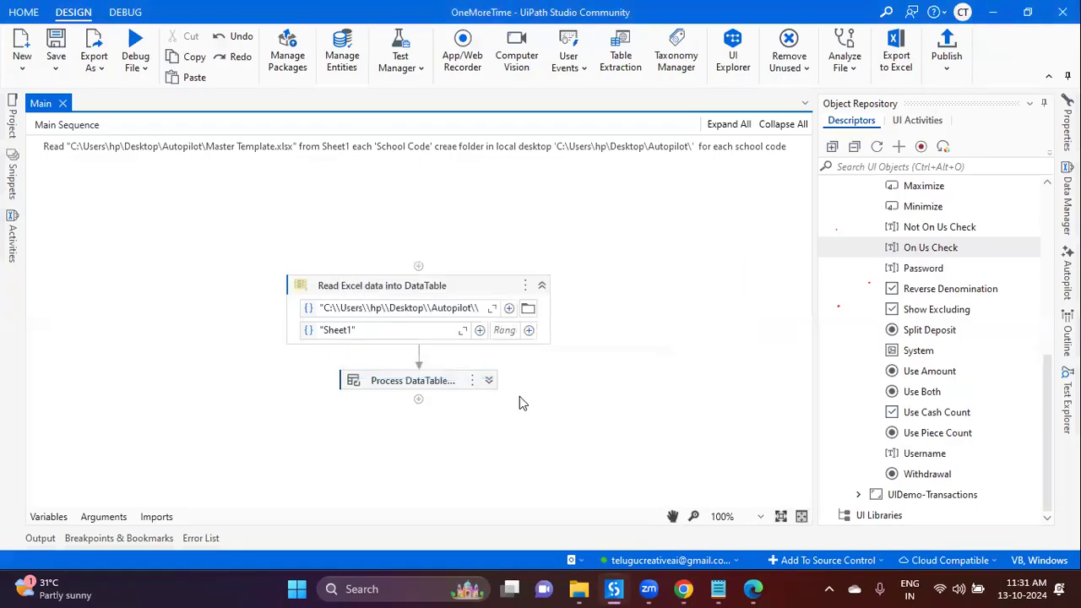
{"action": "key", "text": "super+d"}
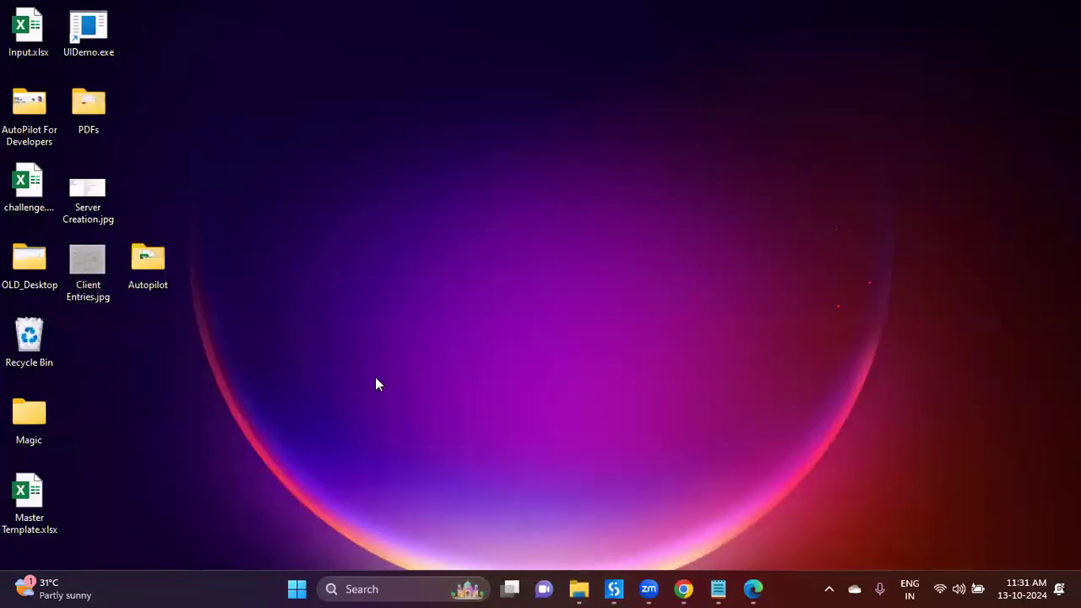
Step: Open the desktop PDFs folder and view the 23424.pdf receipt in Edge, then close Edge
{"action": "double_click", "coordinate": [157, 264]}
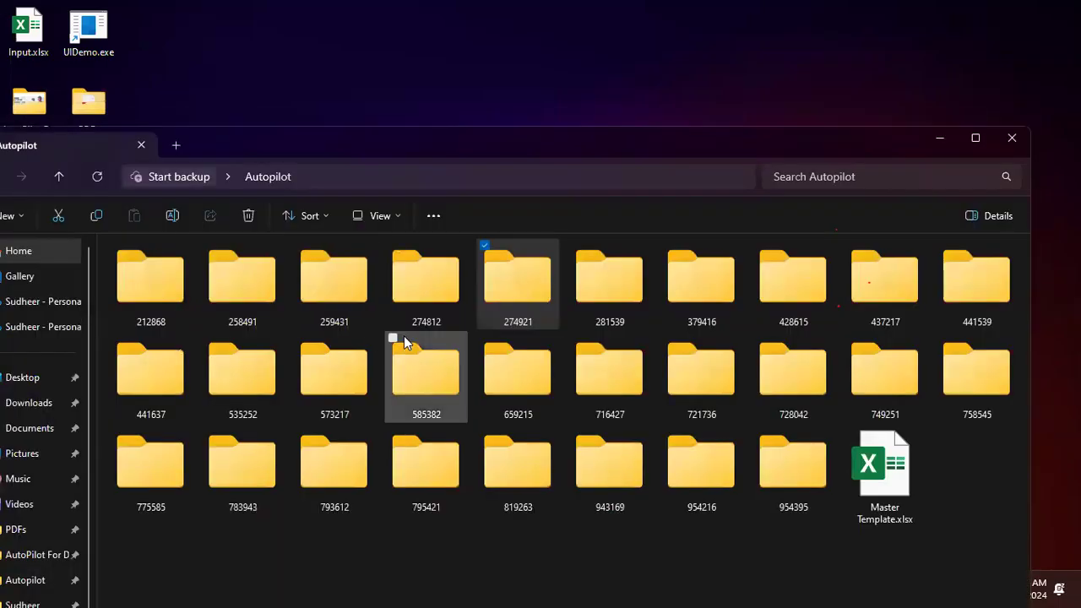
{"action": "left_click", "coordinate": [1012, 137]}
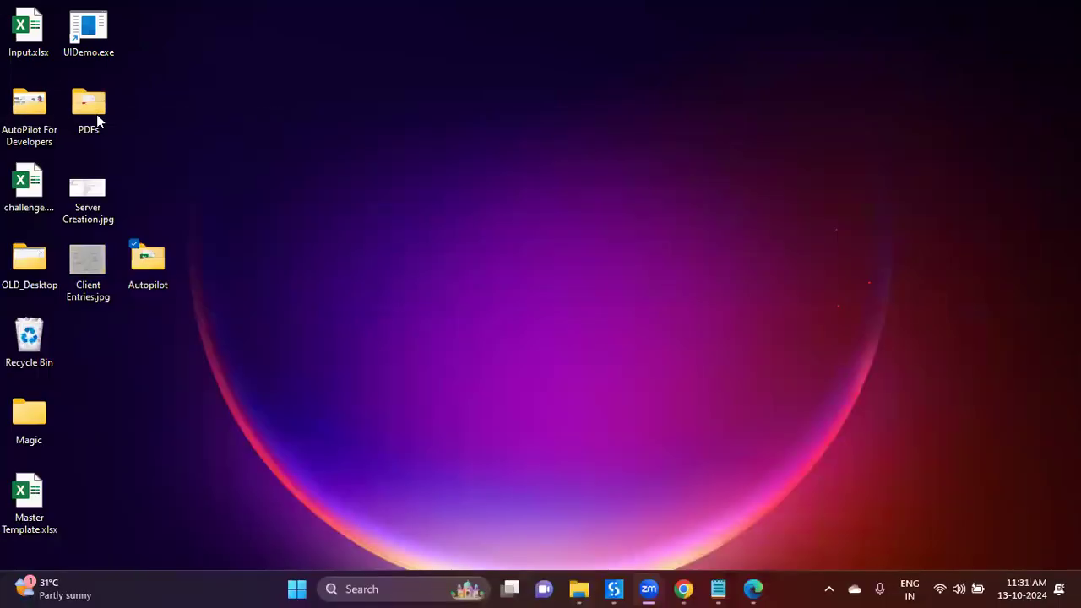
{"action": "double_click", "coordinate": [96, 114]}
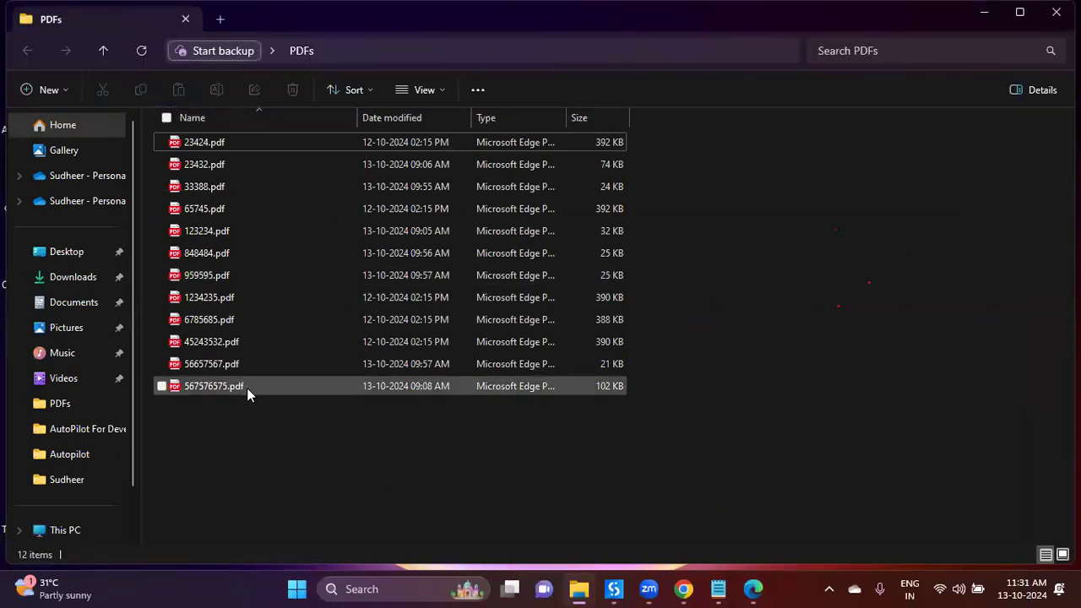
{"action": "double_click", "coordinate": [216, 142]}
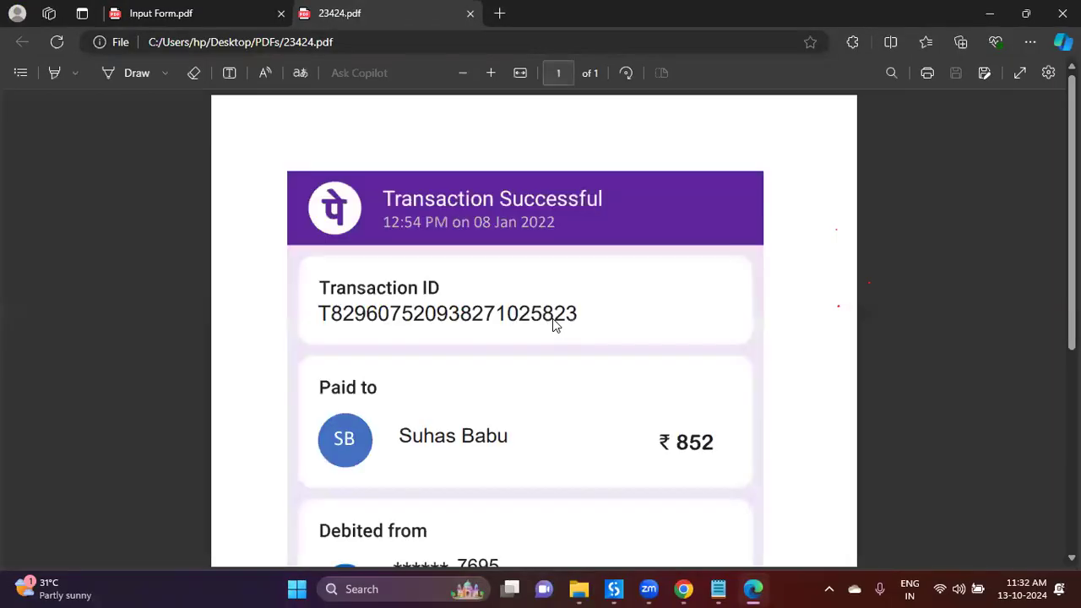
{"action": "left_click", "coordinate": [471, 14]}
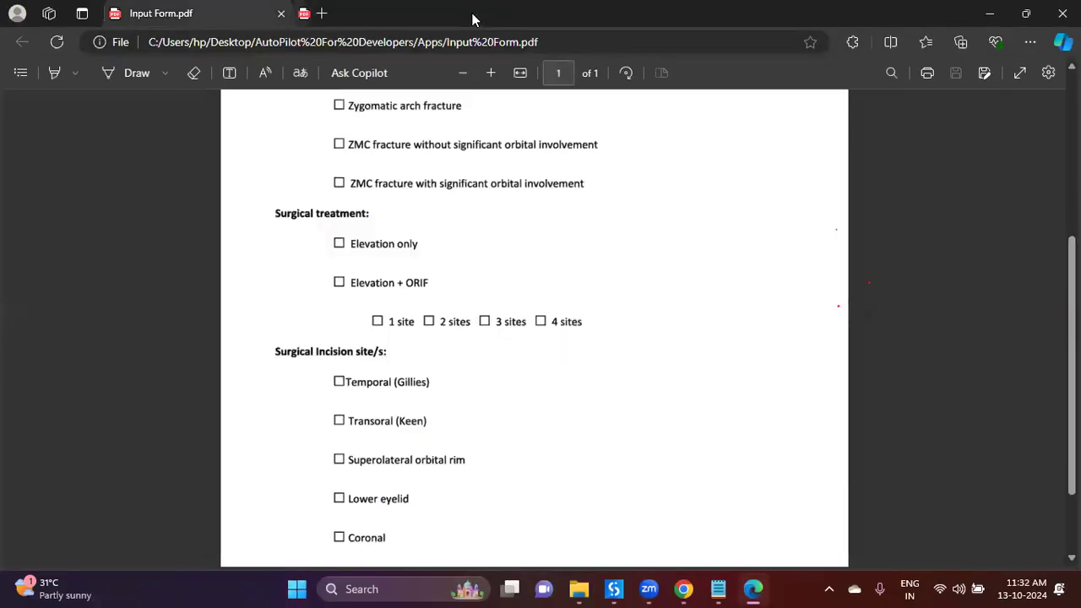
{"action": "left_click", "coordinate": [281, 13]}
Step: Select the last file, then all twelve PDFs, then clear the selection
{"action": "left_click", "coordinate": [511, 452]}
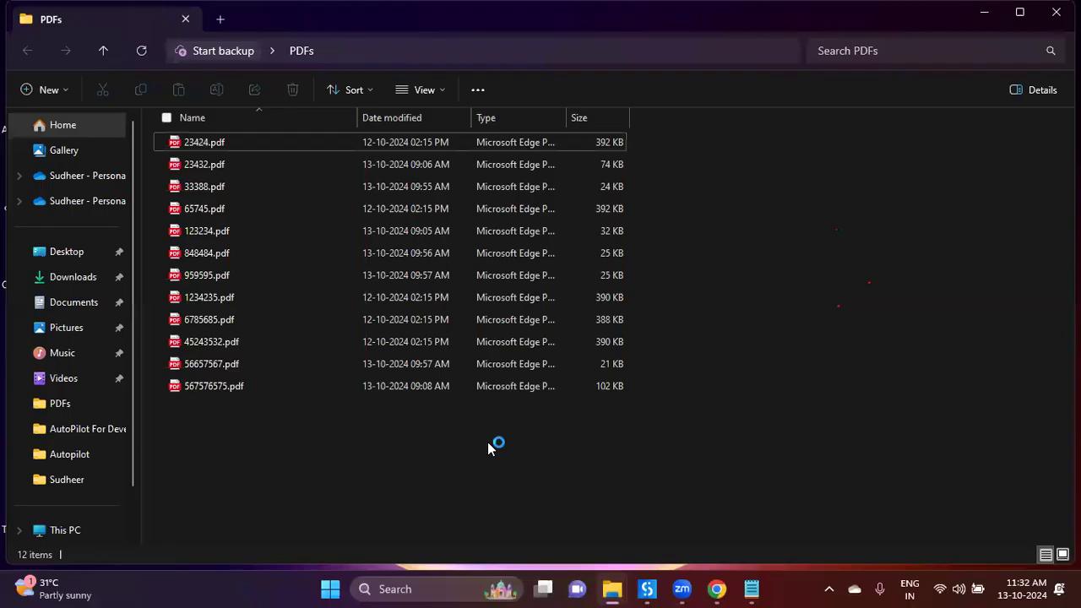
{"action": "left_click_drag", "start_coordinate": [263, 432], "coordinate": [250, 392]}
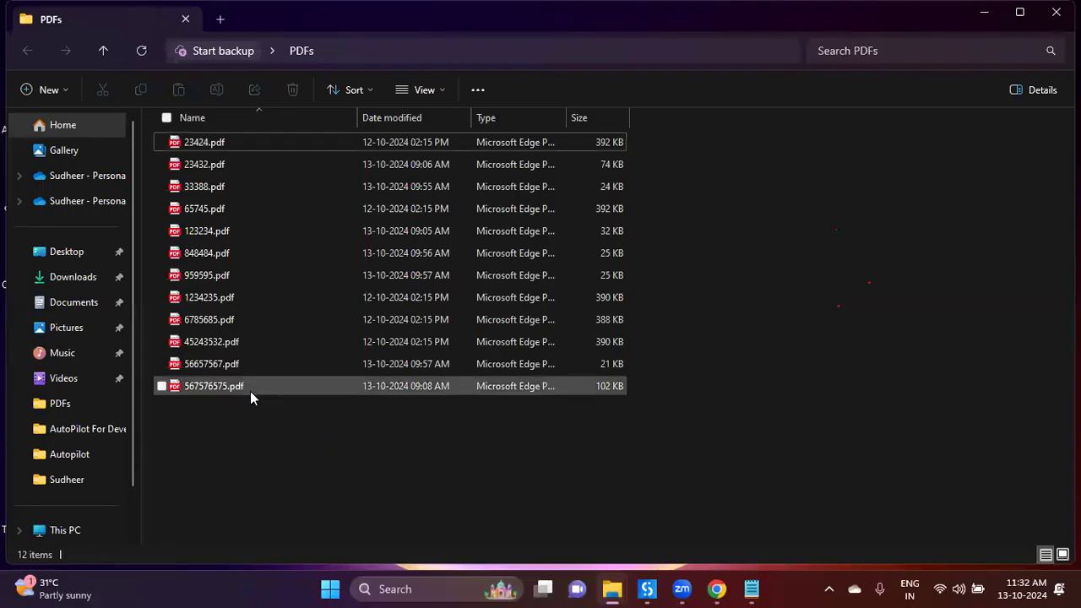
{"action": "left_click_drag", "start_coordinate": [248, 181], "coordinate": [244, 140]}
{"action": "left_click", "coordinate": [237, 439]}
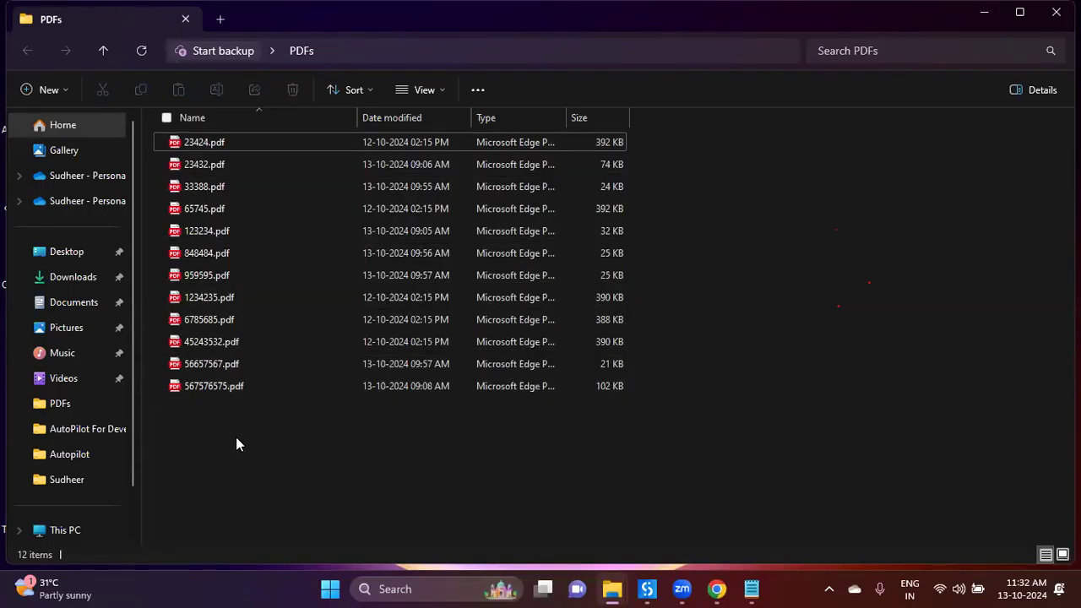
{"action": "double_click", "coordinate": [227, 386]}
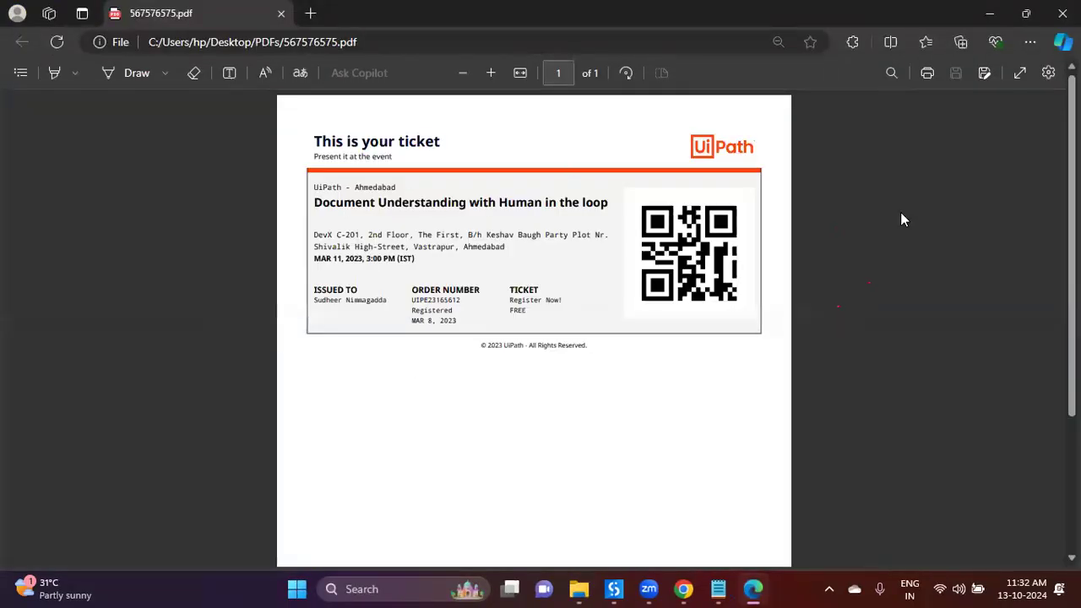
{"action": "key", "text": "alt+F4"}
{"action": "double_click", "coordinate": [259, 360]}
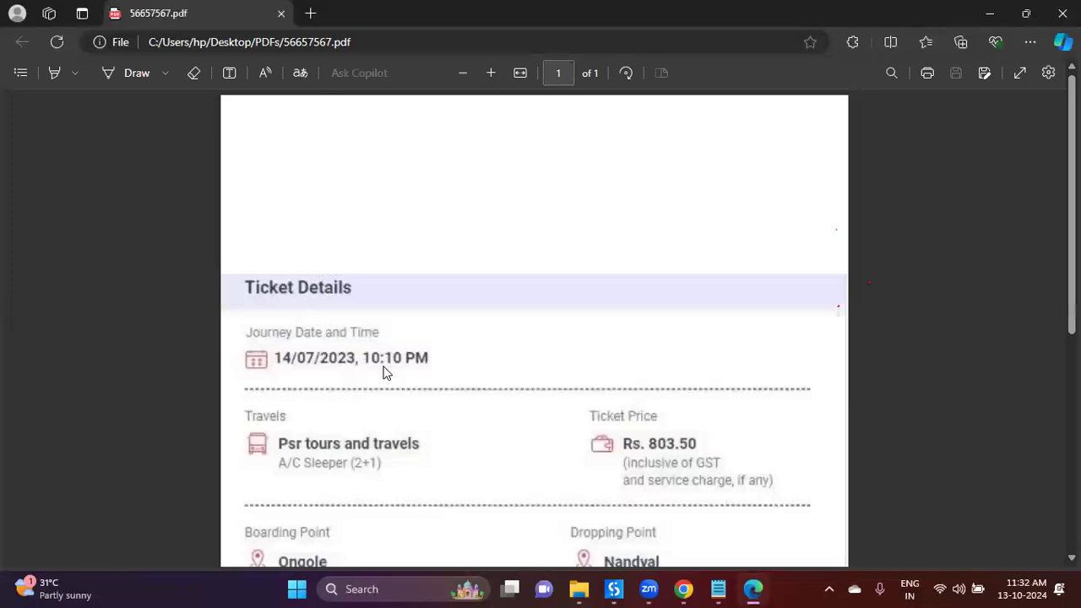
{"action": "scroll", "coordinate": [384, 372], "scroll_direction": "down", "scroll_amount": 3}
{"action": "scroll", "coordinate": [384, 372], "scroll_direction": "down", "scroll_amount": 2}
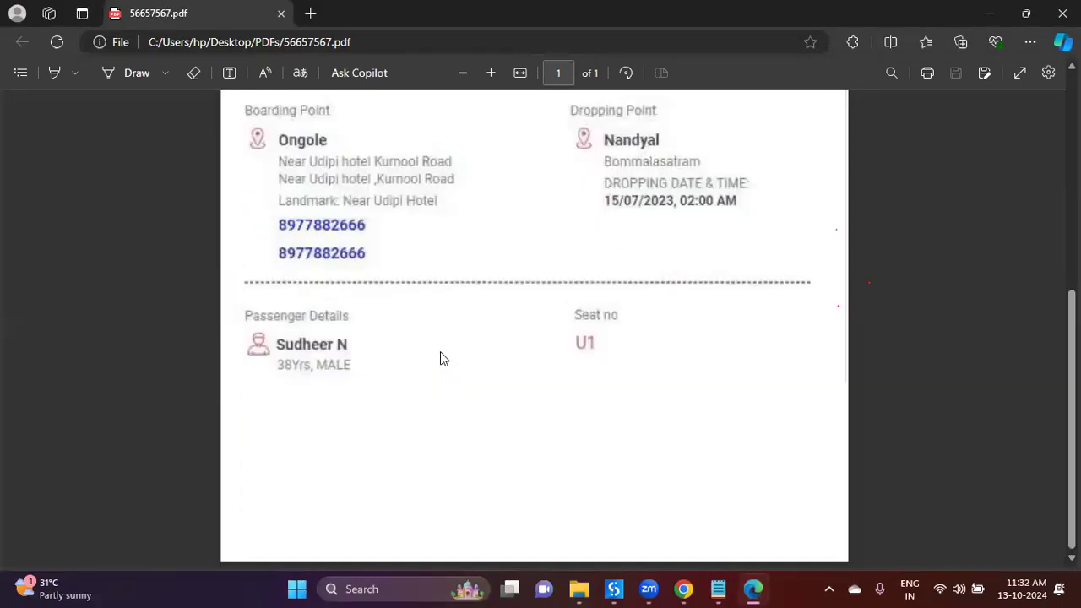
{"action": "scroll", "coordinate": [440, 351], "scroll_direction": "up", "scroll_amount": 5}
{"action": "scroll", "coordinate": [690, 293], "scroll_direction": "down", "scroll_amount": 5}
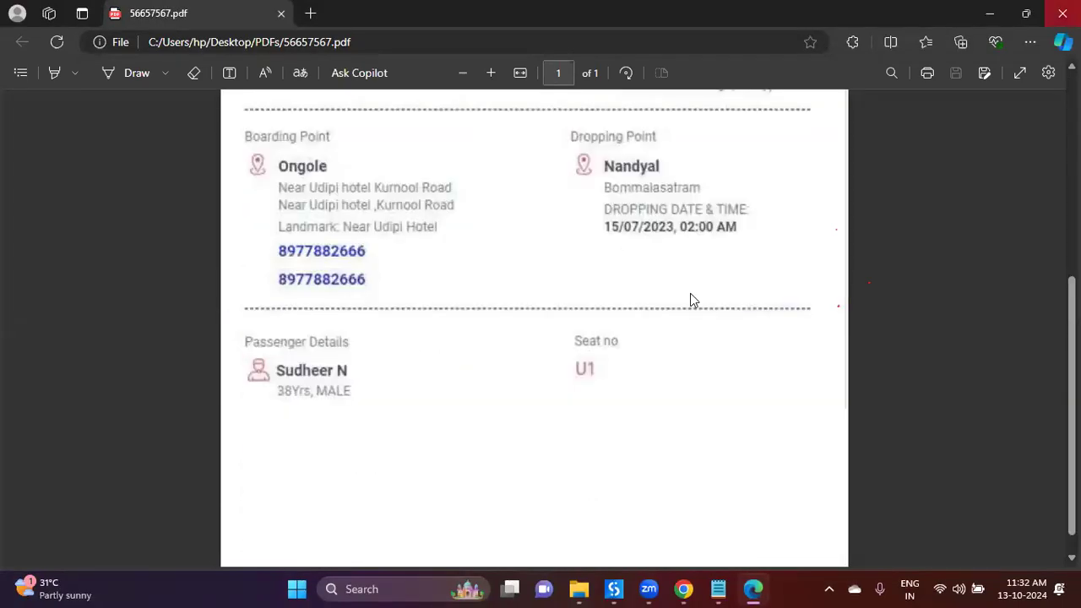
{"action": "key", "text": "alt+F4"}
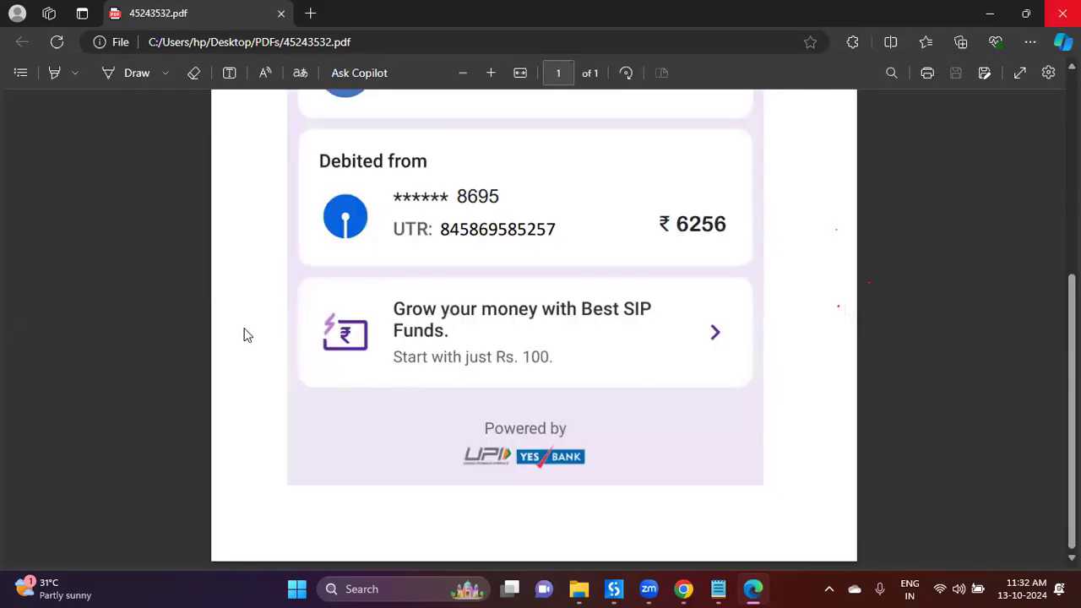
{"action": "key", "text": "ctrl+w"}
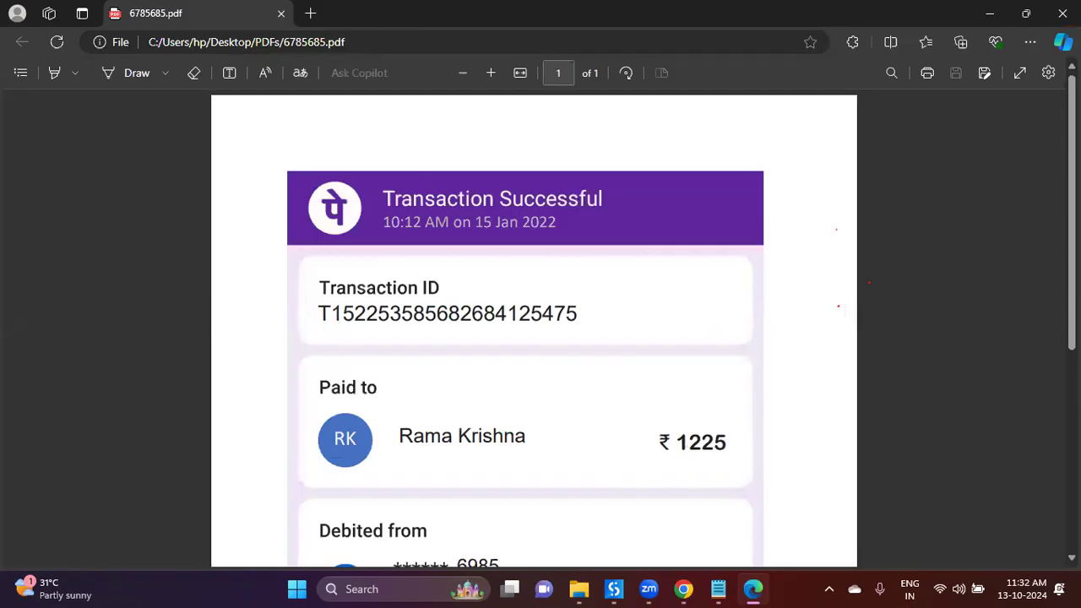
{"action": "scroll", "coordinate": [527, 385], "scroll_direction": "down", "scroll_amount": 5}
{"action": "key", "text": "alt+F4"}
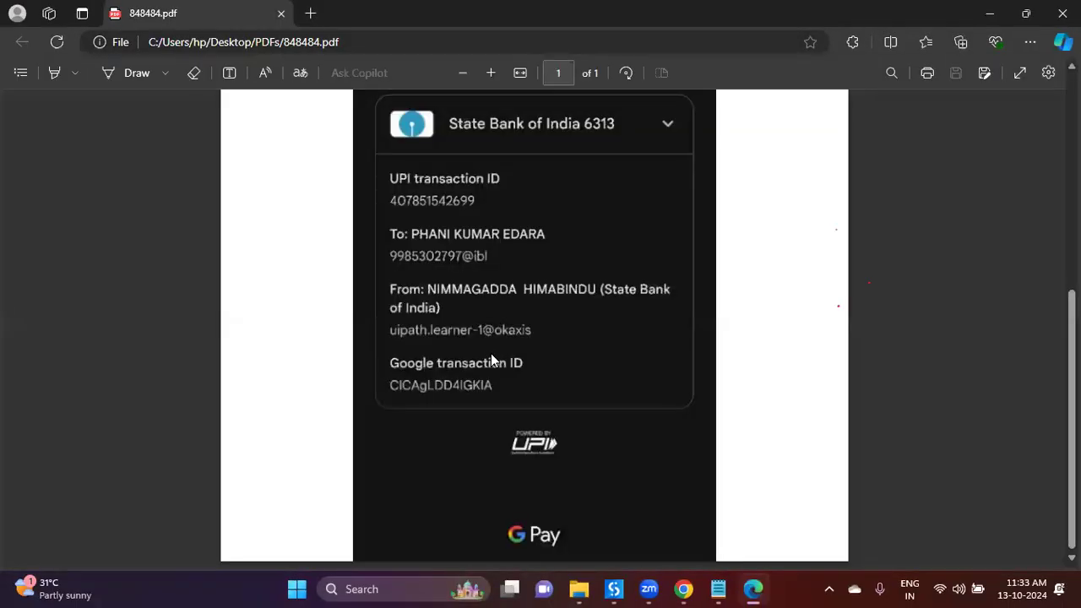
{"action": "scroll", "coordinate": [491, 353], "scroll_direction": "up", "scroll_amount": 5}
{"action": "scroll", "coordinate": [491, 357], "scroll_direction": "down", "scroll_amount": 5}
{"action": "key", "text": "ctrl+w"}
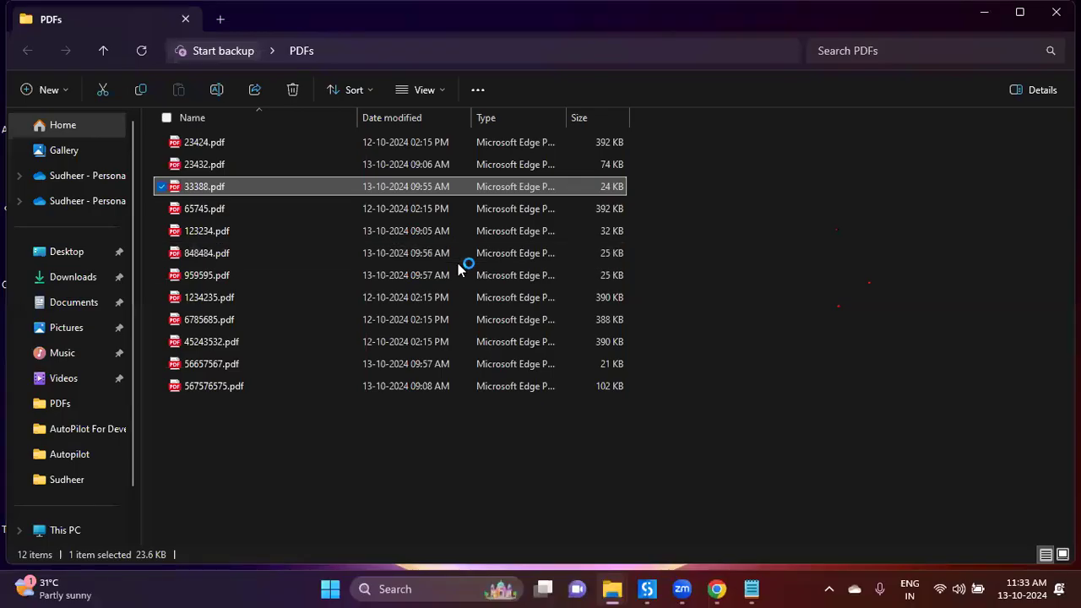
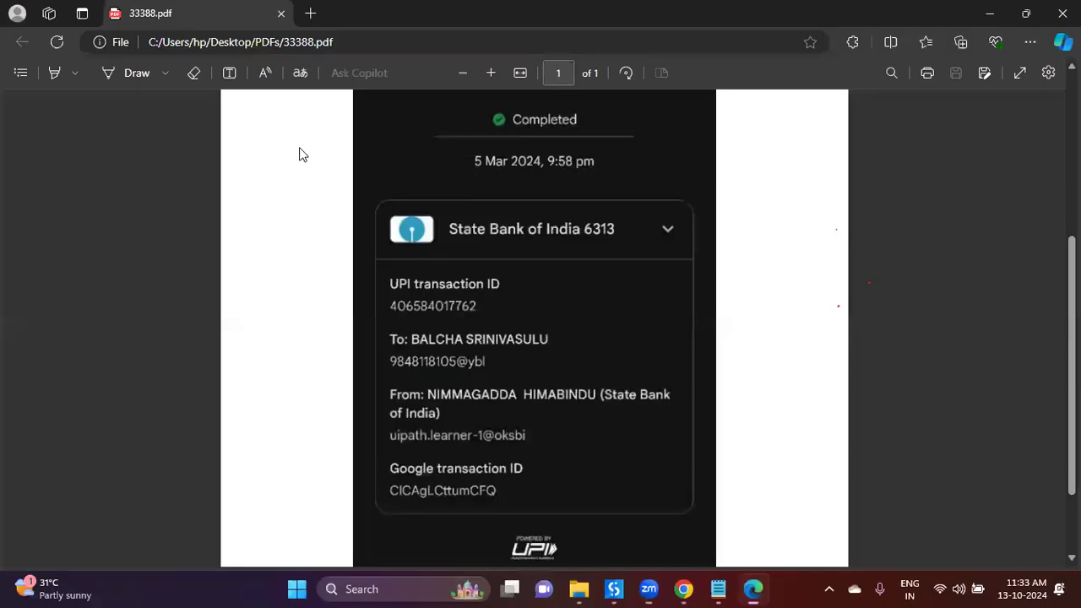
Step: Open and scroll through a sample invoice PDF in Edge, close it, then view the 848484.pdf Google Pay receipt
{"action": "double_click", "coordinate": [300, 148]}
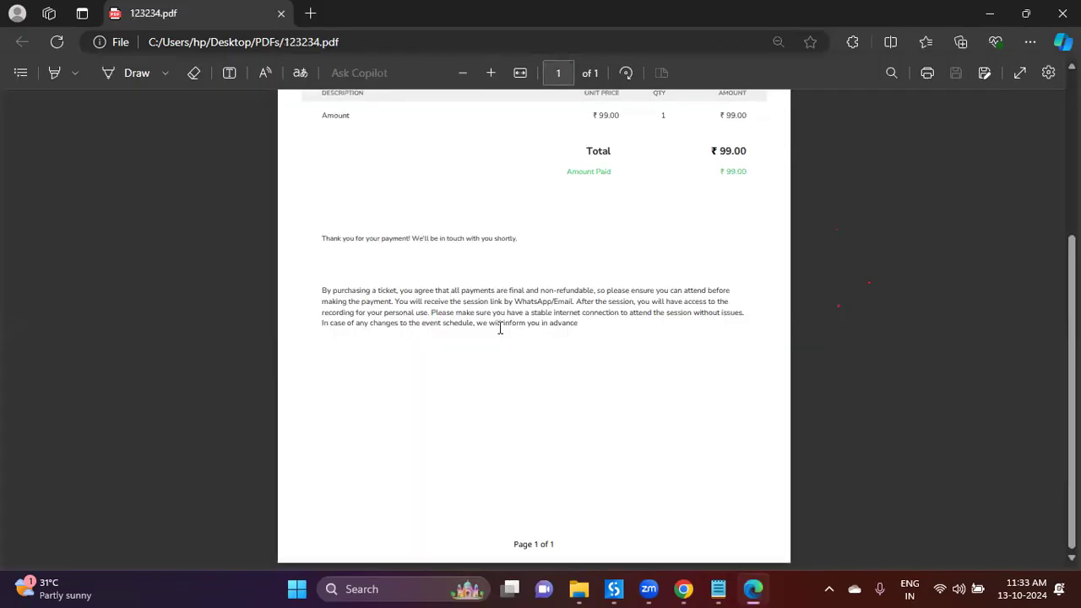
{"action": "scroll", "coordinate": [499, 328], "scroll_direction": "up", "scroll_amount": 1}
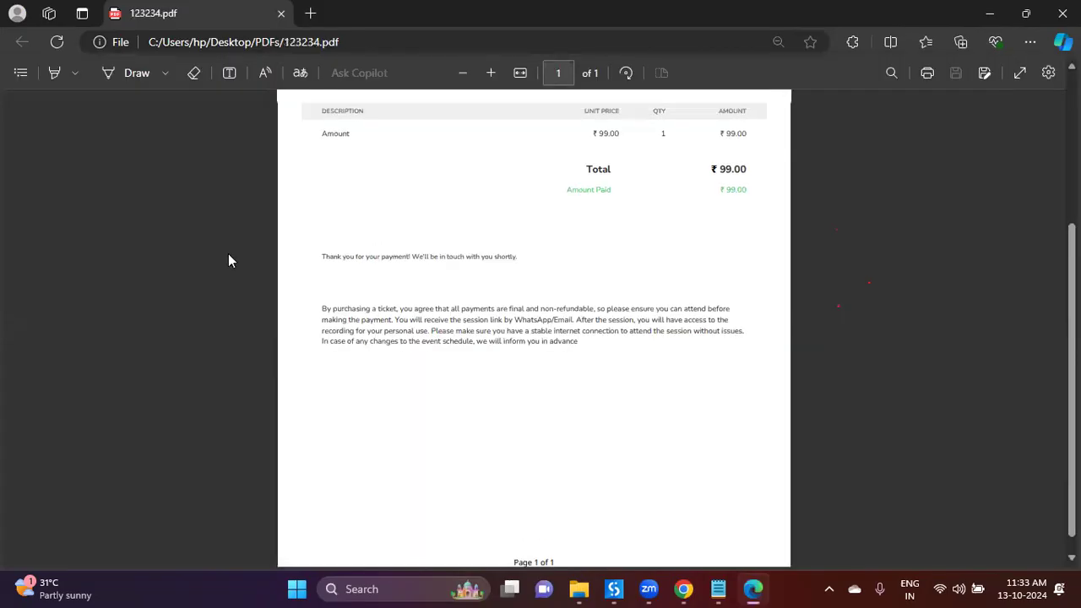
{"action": "key", "text": "ctrl+w"}
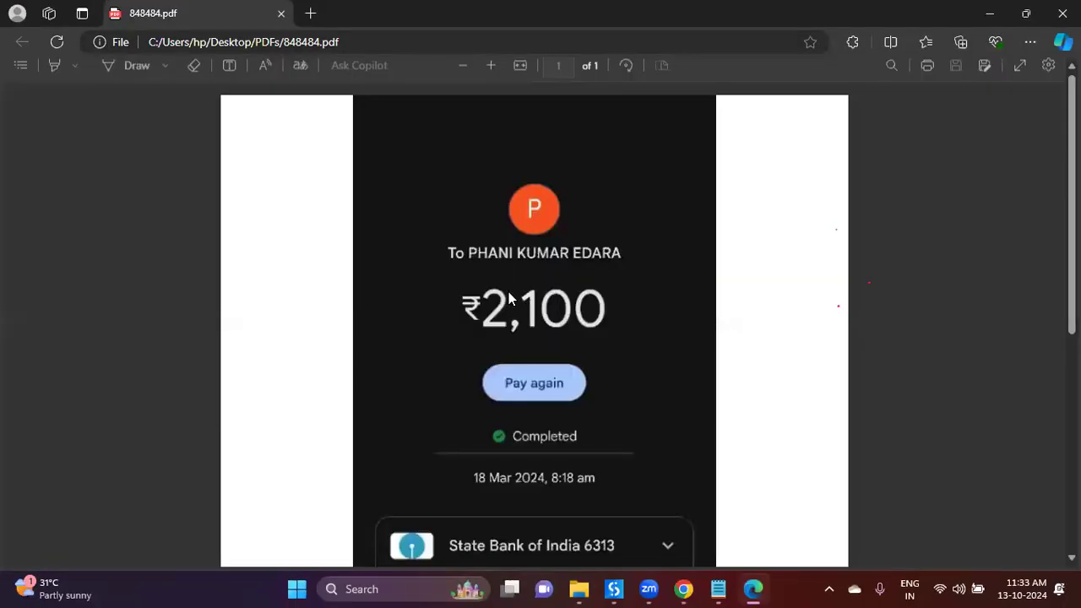
{"action": "scroll", "coordinate": [424, 373], "scroll_direction": "down", "scroll_amount": 5}
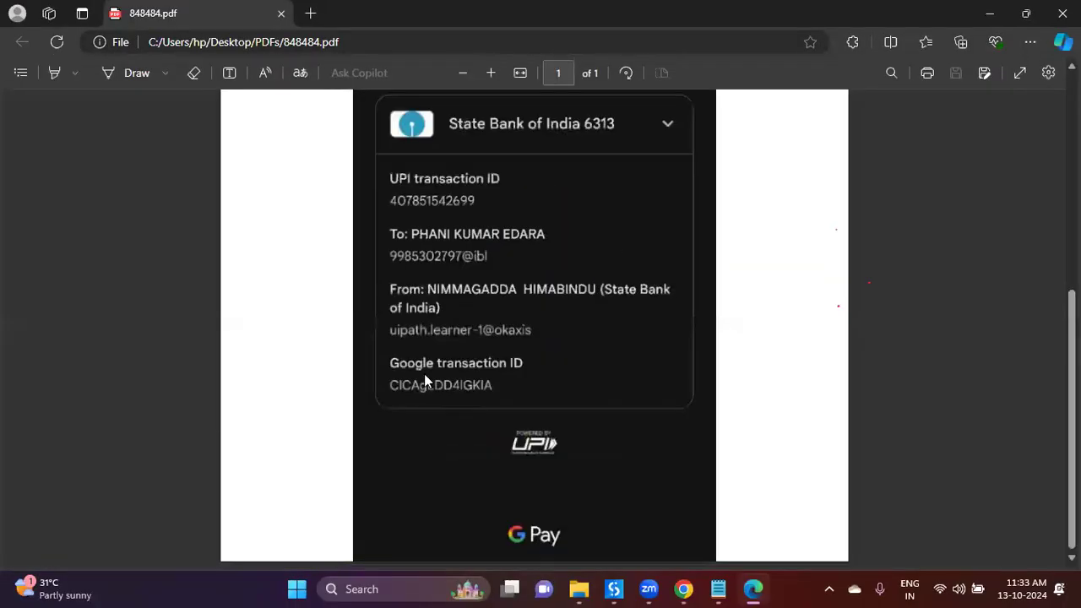
{"action": "scroll", "coordinate": [422, 374], "scroll_direction": "up", "scroll_amount": 5}
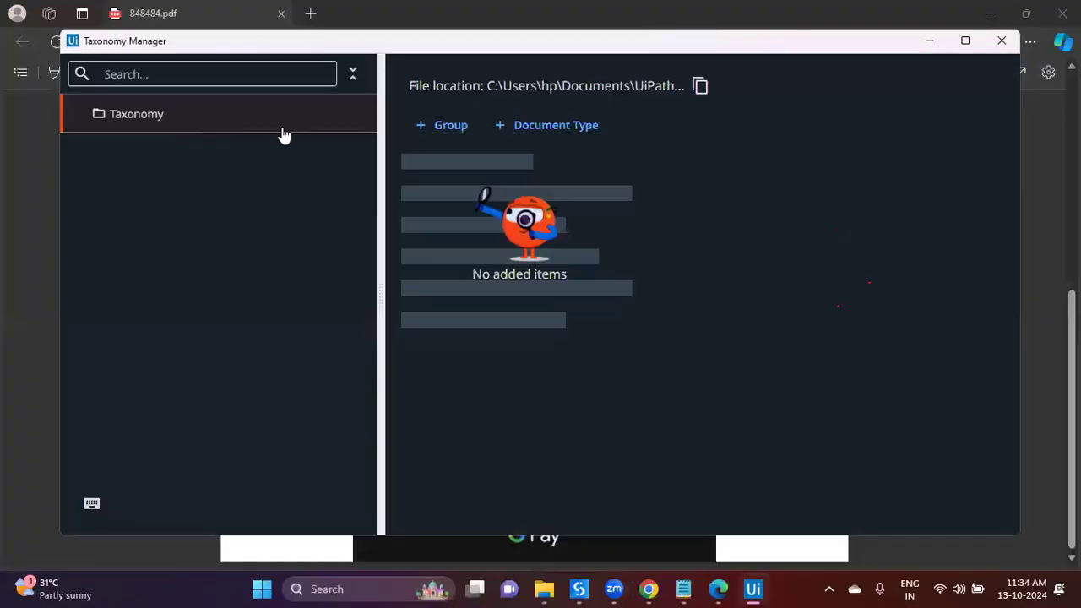
Step: Add a new group named botsDNA to the taxonomy
{"action": "key", "text": "Return"}
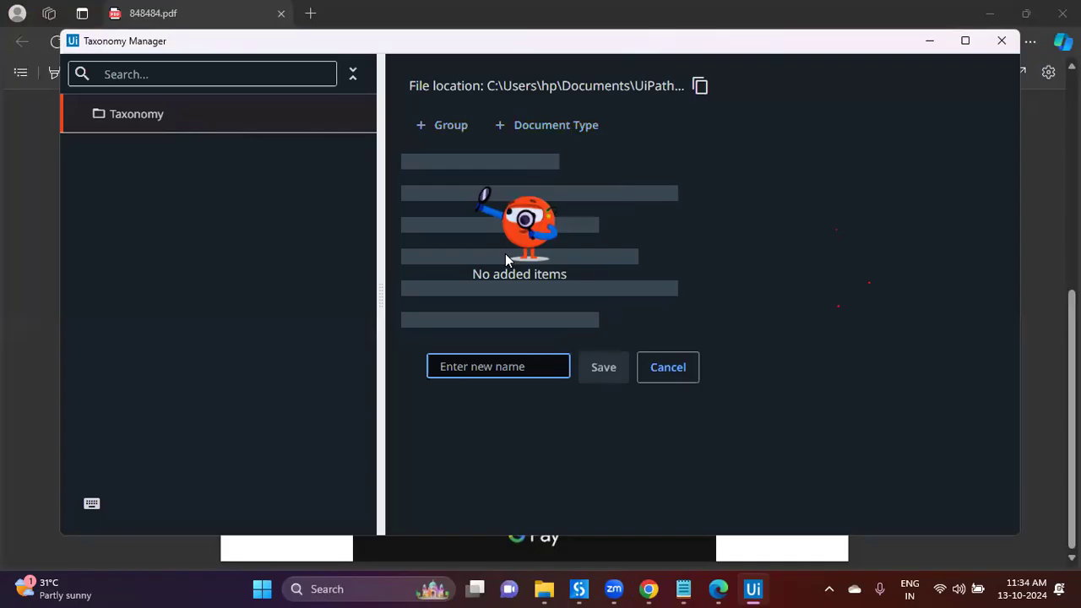
{"action": "type", "text": "Docs"}
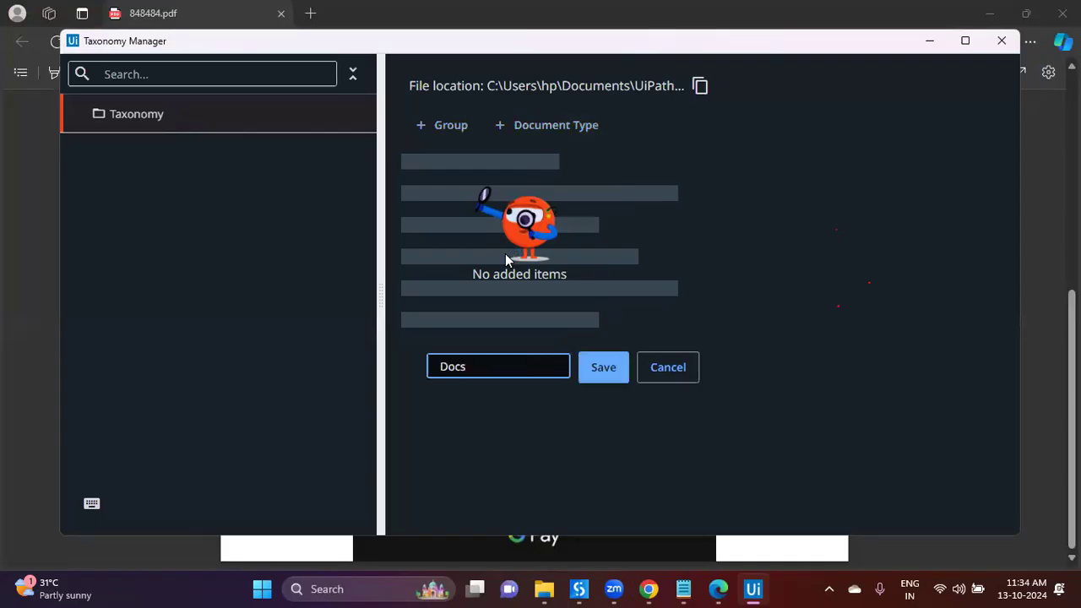
{"action": "key", "text": "BackSpace"}
{"action": "key", "text": "BackSpace"}
{"action": "key", "text": "BackSpace"}
{"action": "key", "text": "BackSpace"}
{"action": "type", "text": "botsDNA"}
{"action": "key", "text": "Return"}
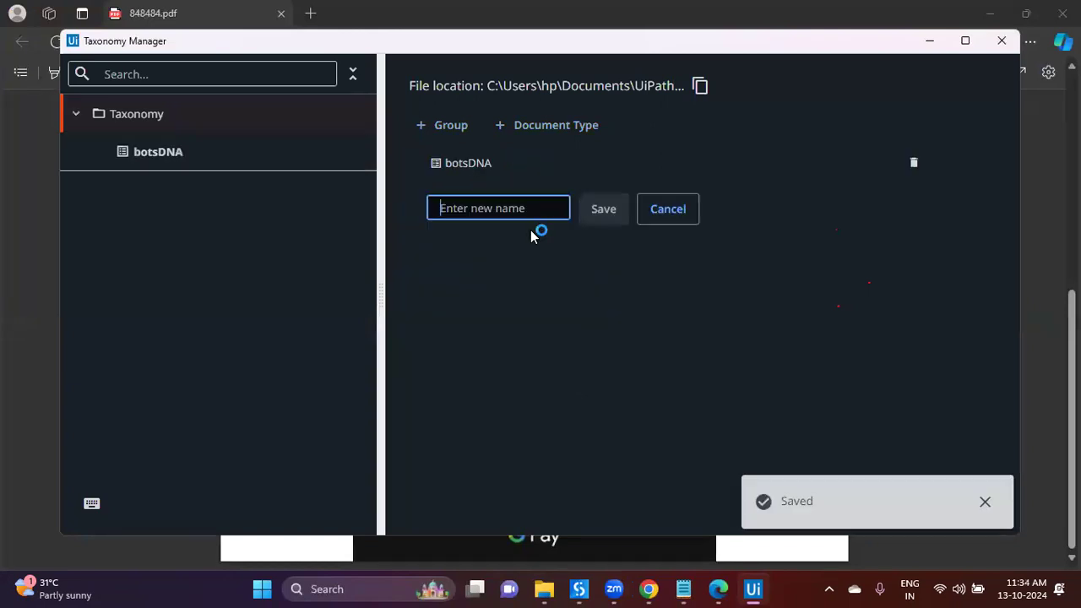
Step: Add a GooglePayBills document type and open its details
{"action": "type", "text": "GooglePayB"}
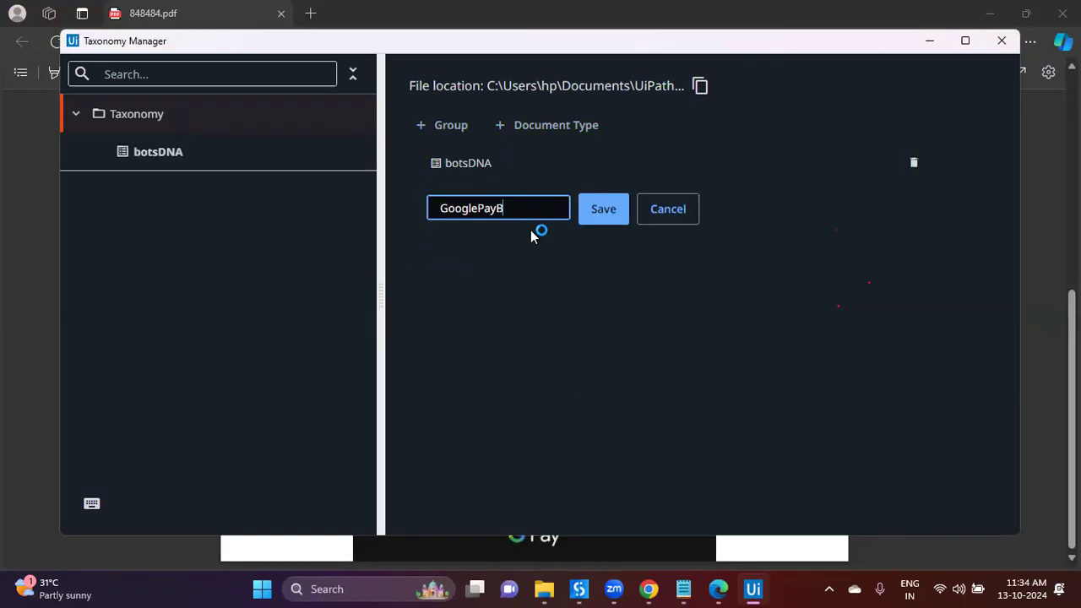
{"action": "type", "text": "ills"}
{"action": "key", "text": "Return"}
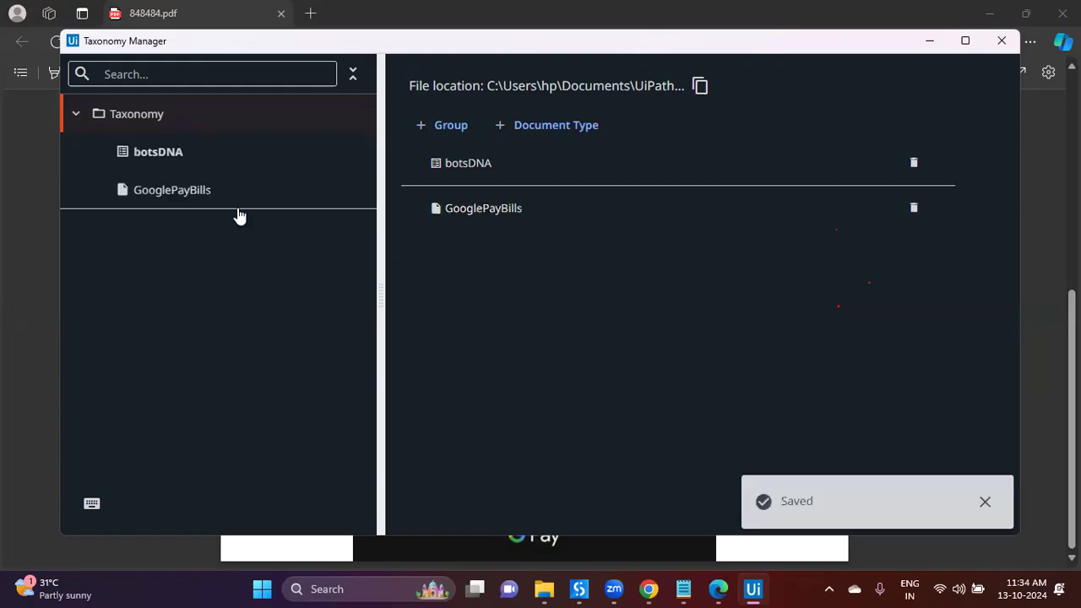
{"action": "left_click", "coordinate": [220, 201]}
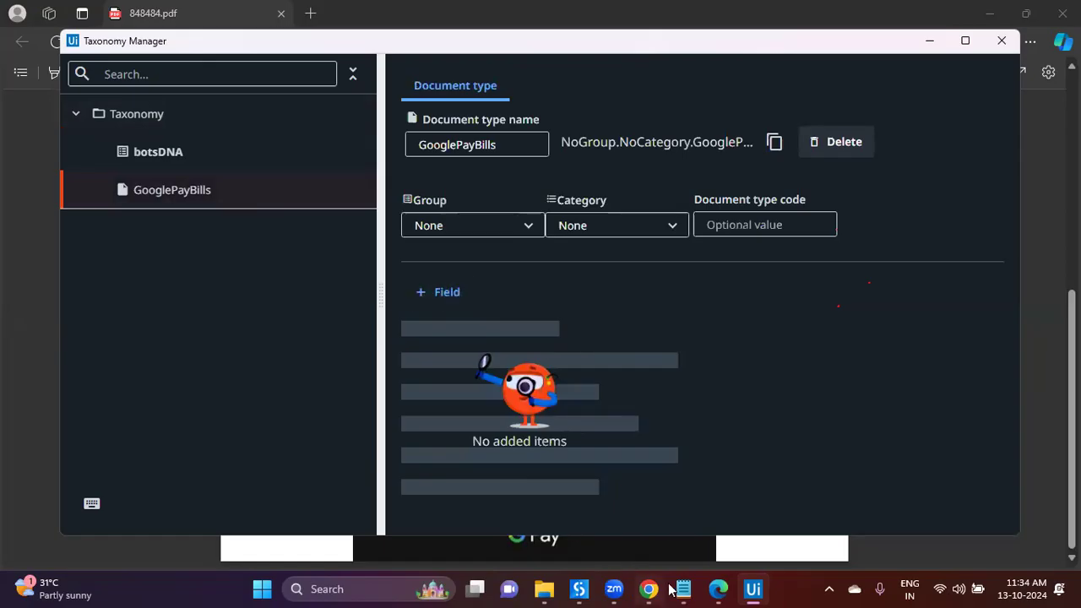
{"action": "key", "text": "alt+Tab"}
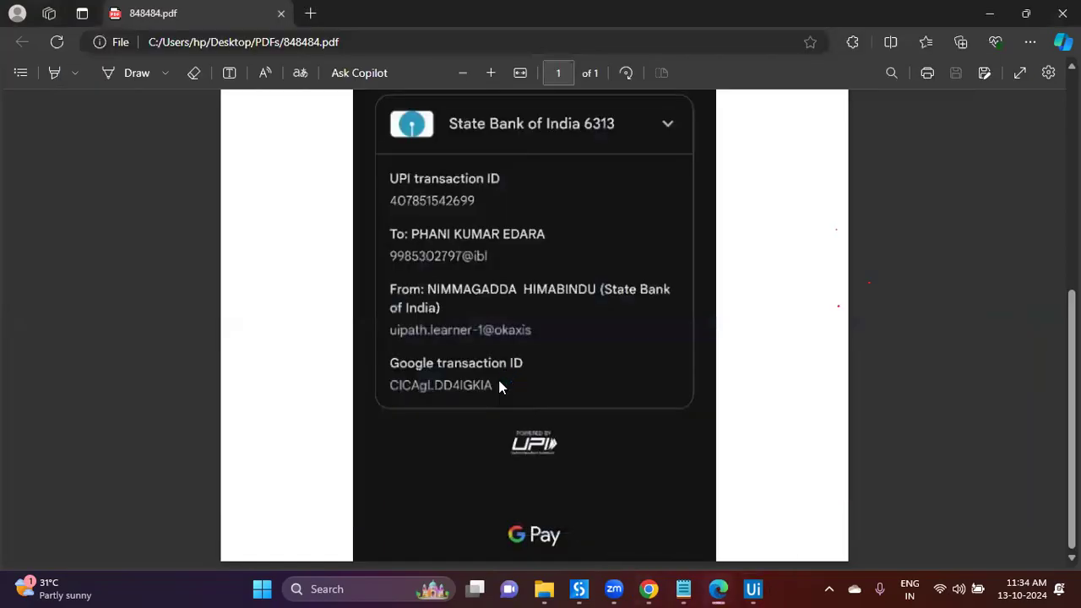
Step: Add a TransID field to GooglePayBills
{"action": "left_click", "coordinate": [755, 589]}
{"action": "left_click", "coordinate": [444, 291]}
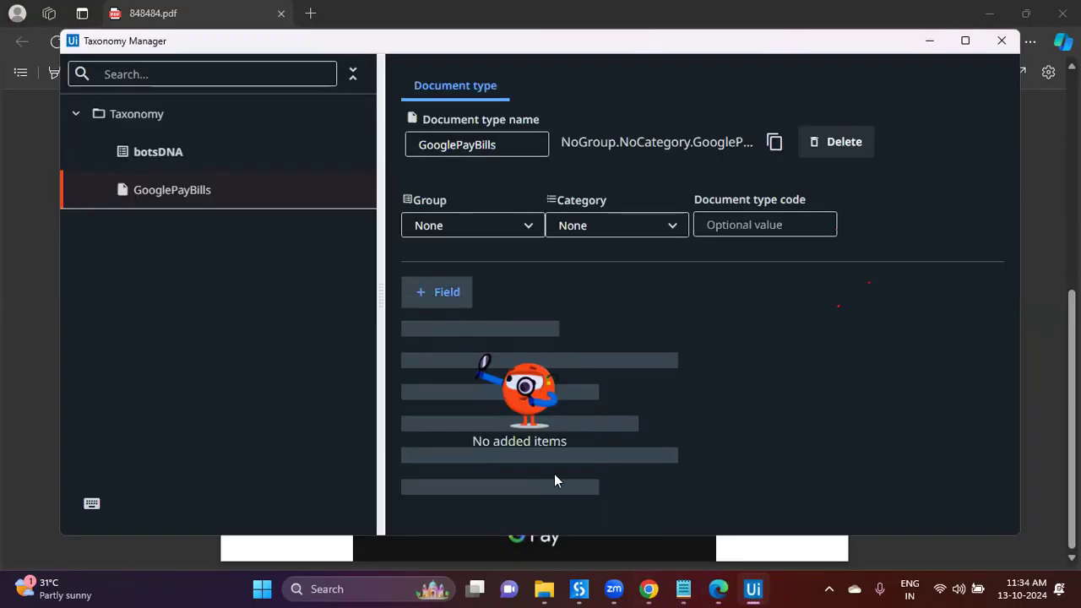
{"action": "type", "text": "TransID"}
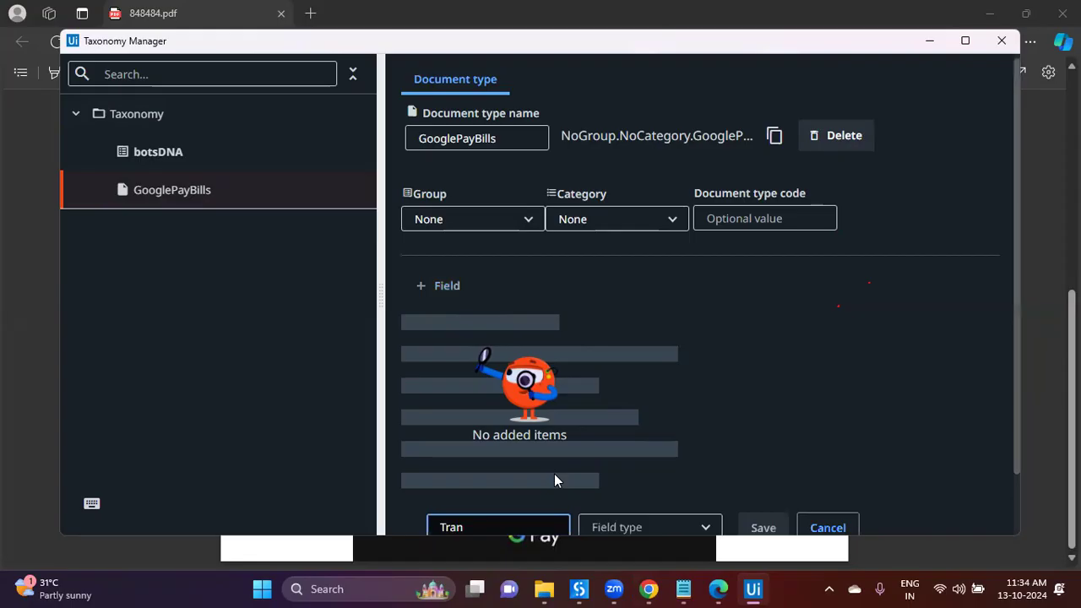
{"action": "scroll", "coordinate": [650, 504], "scroll_direction": "down", "scroll_amount": 1}
{"action": "left_click", "coordinate": [648, 456]}
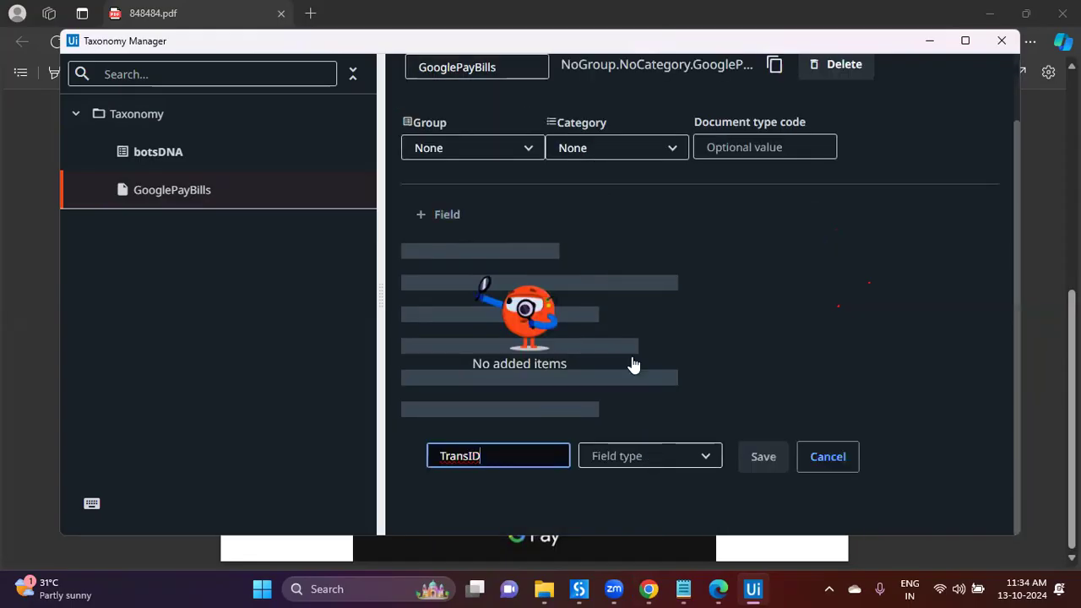
{"action": "left_click", "coordinate": [718, 589]}
{"action": "key", "text": "alt+Tab"}
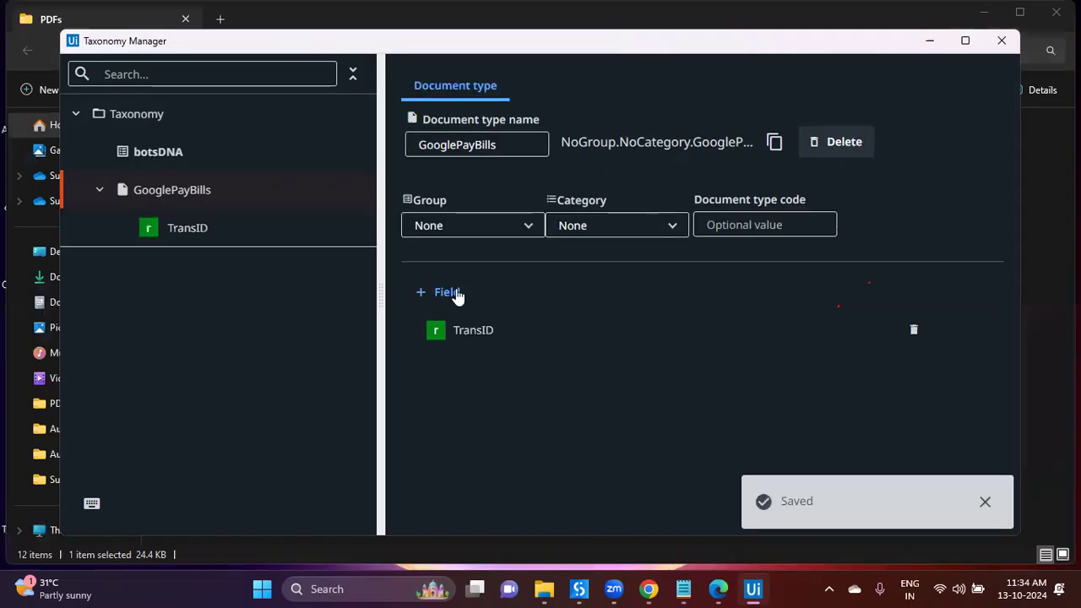
{"action": "left_click", "coordinate": [453, 293]}
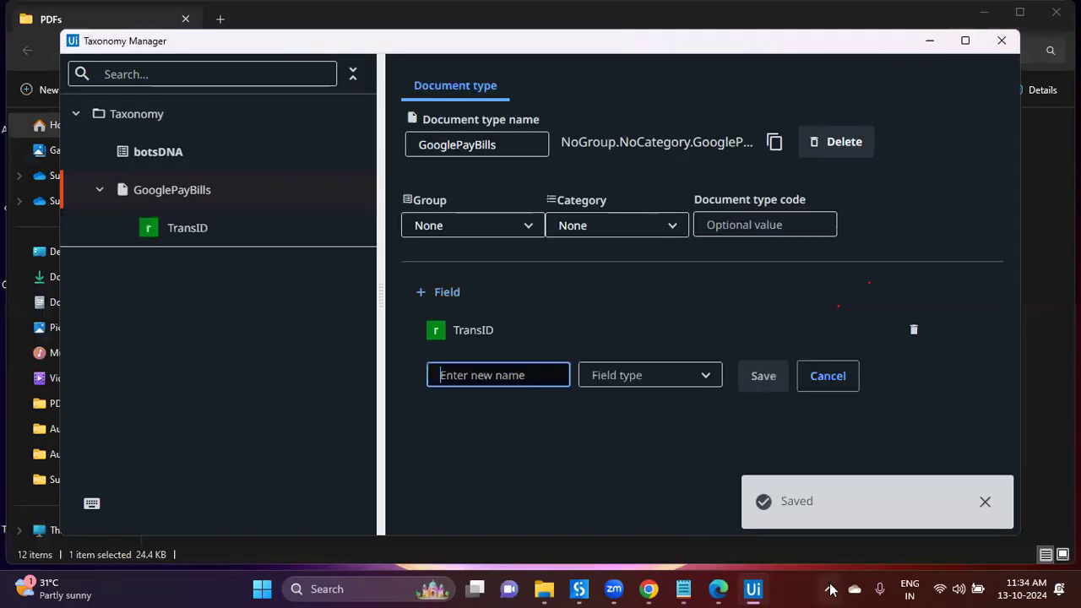
Step: Add a BillTo Text field, checking the receipt PDF for its details
{"action": "left_click", "coordinate": [718, 589]}
{"action": "left_click", "coordinate": [719, 589]}
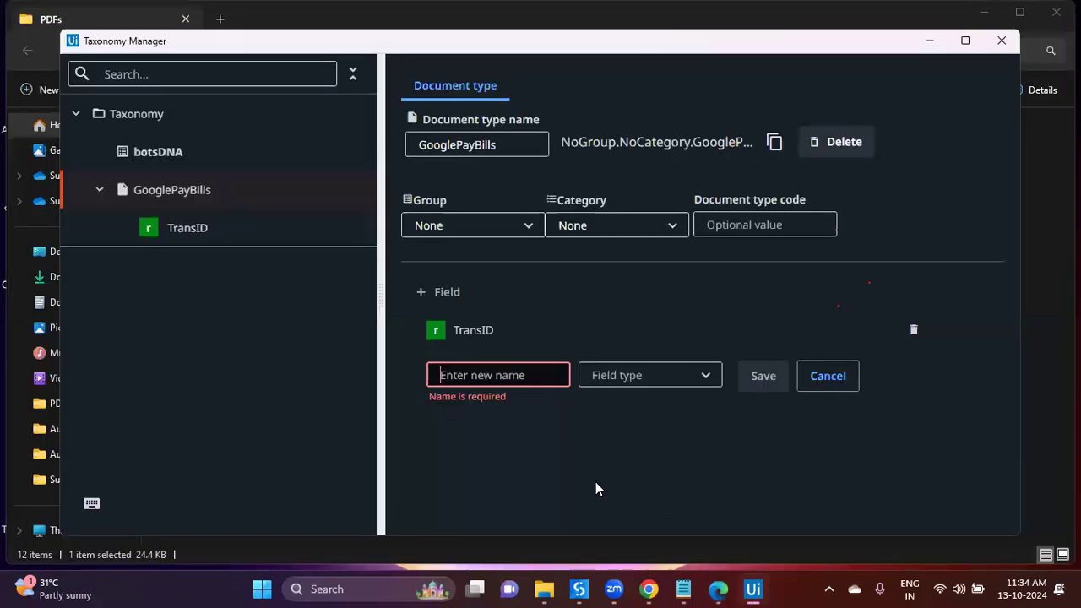
{"action": "left_click", "coordinate": [518, 380]}
{"action": "type", "text": "BillTo"}
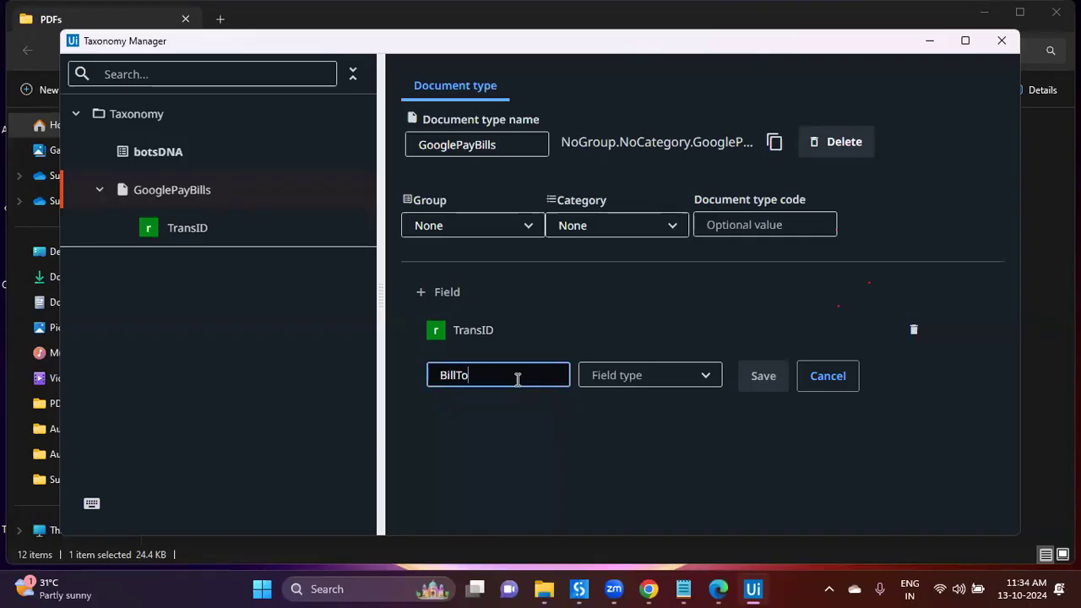
{"action": "left_click", "coordinate": [615, 377]}
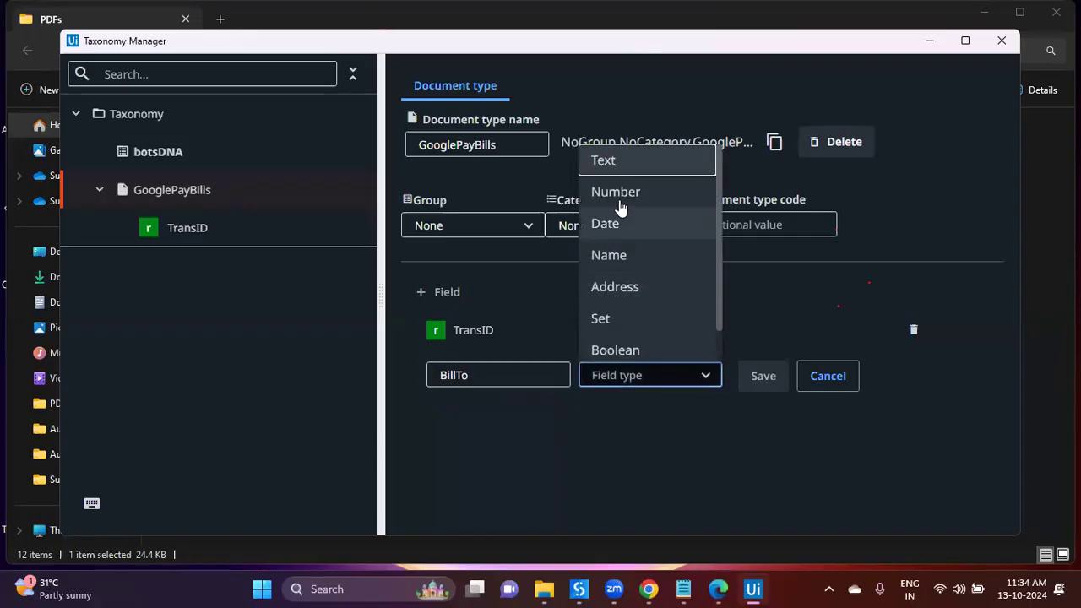
{"action": "left_click", "coordinate": [742, 377]}
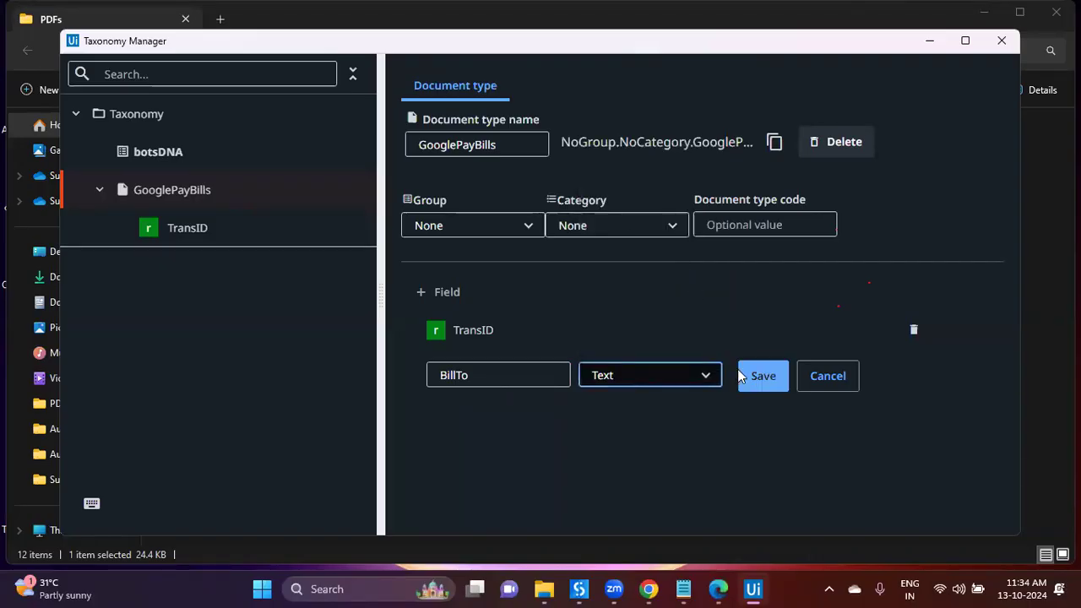
{"action": "key", "text": "alt+Tab"}
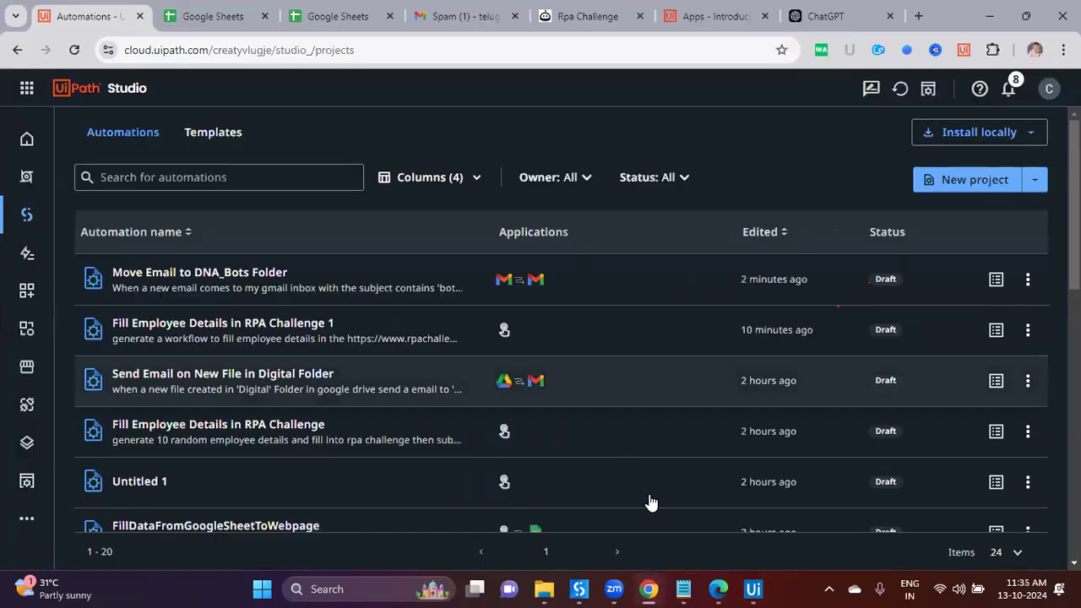
{"action": "scroll", "coordinate": [621, 426], "scroll_direction": "up", "scroll_amount": 5}
{"action": "scroll", "coordinate": [621, 427], "scroll_direction": "down", "scroll_amount": 1}
{"action": "scroll", "coordinate": [621, 427], "scroll_direction": "up", "scroll_amount": 1}
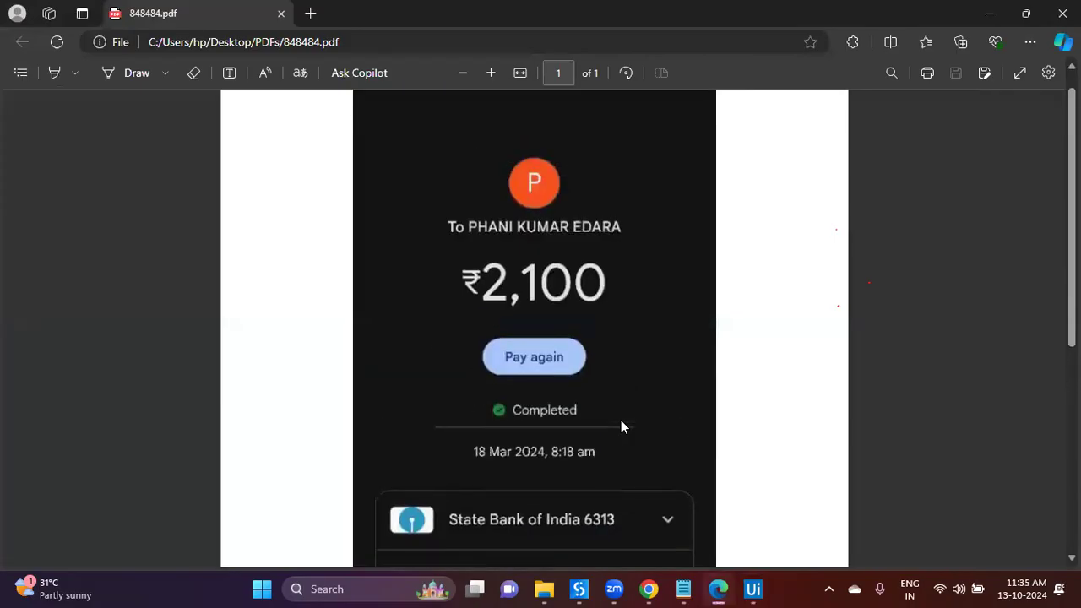
Step: Add and save an Amount field on GooglePayBills
{"action": "left_click", "coordinate": [752, 589]}
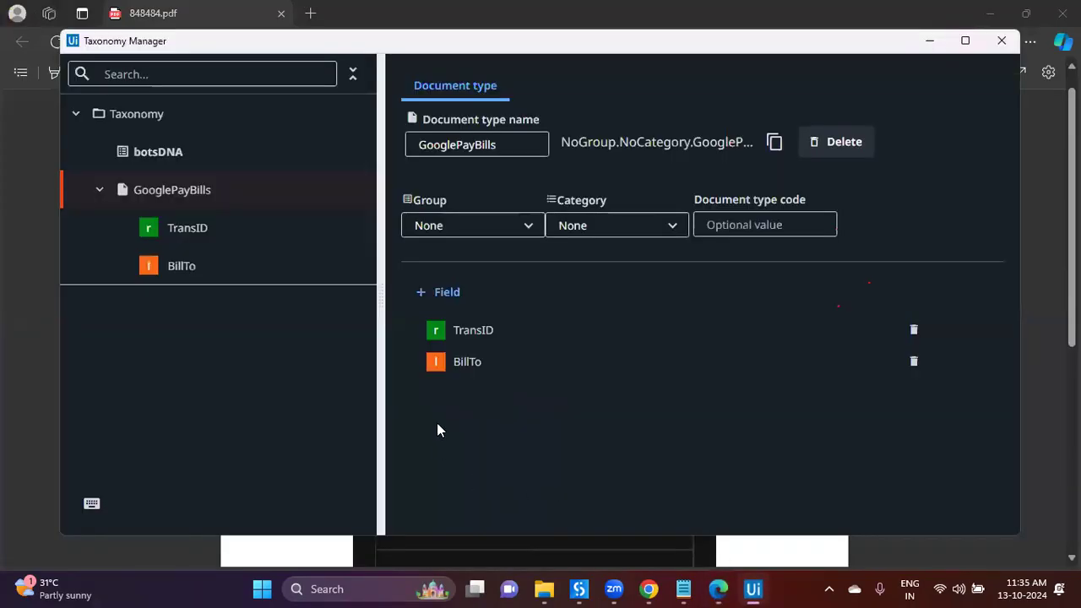
{"action": "left_click", "coordinate": [445, 291]}
{"action": "type", "text": "A"}
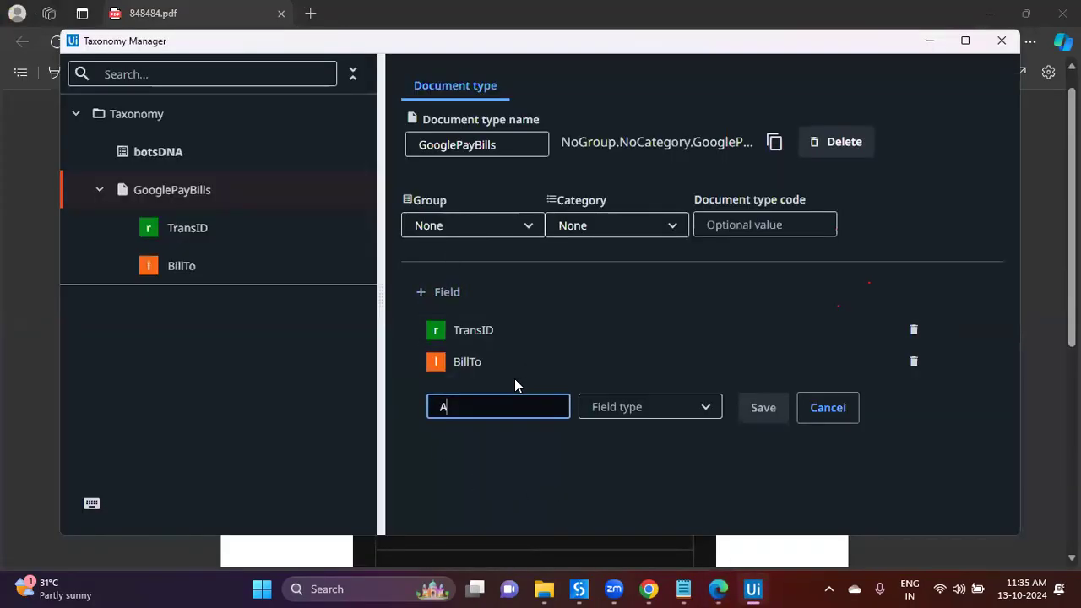
{"action": "type", "text": "mount"}
{"action": "left_click", "coordinate": [608, 408]}
{"action": "left_click", "coordinate": [625, 287]}
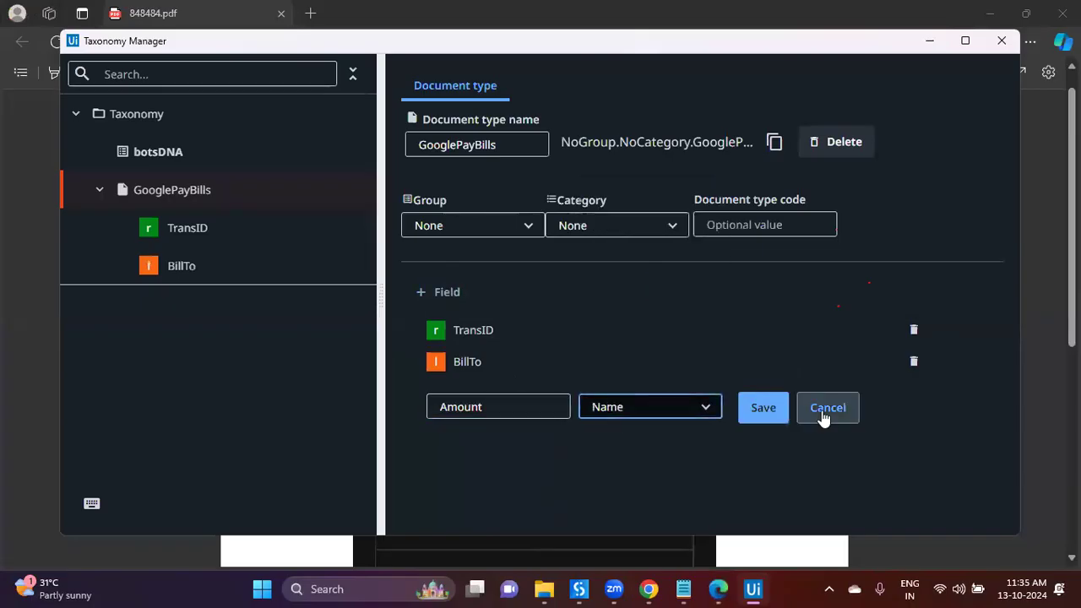
{"action": "left_click", "coordinate": [763, 408]}
{"action": "left_click", "coordinate": [718, 589]}
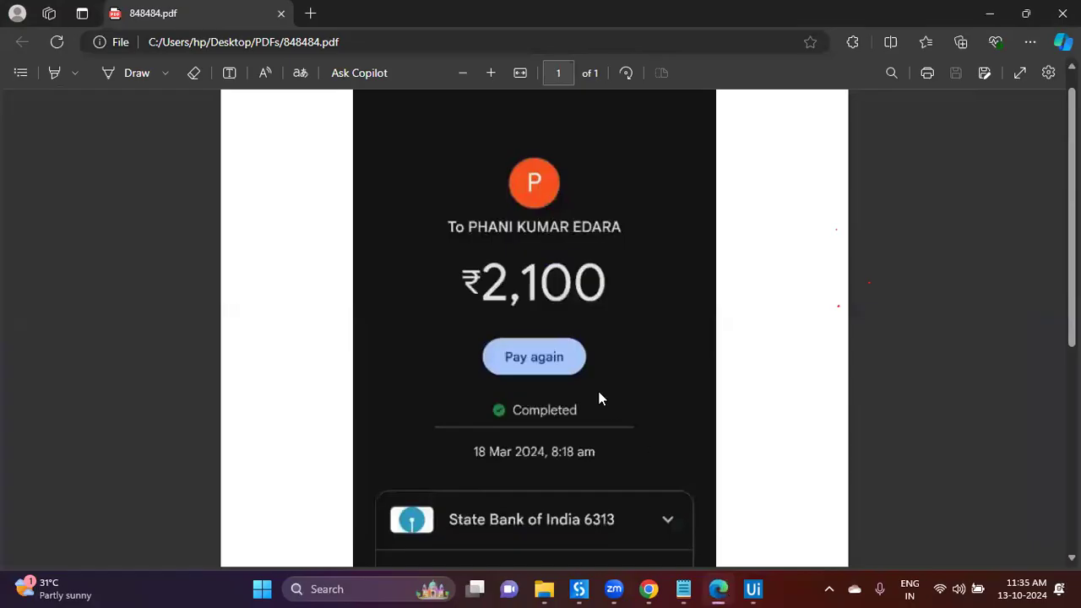
{"action": "scroll", "coordinate": [600, 398], "scroll_direction": "down", "scroll_amount": 3}
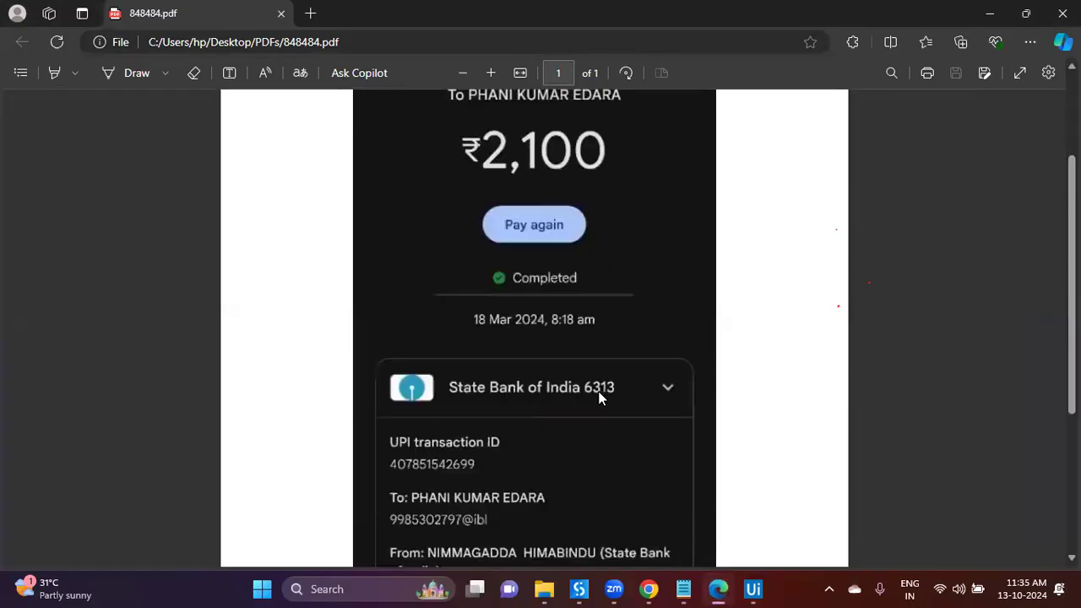
{"action": "left_click", "coordinate": [752, 589]}
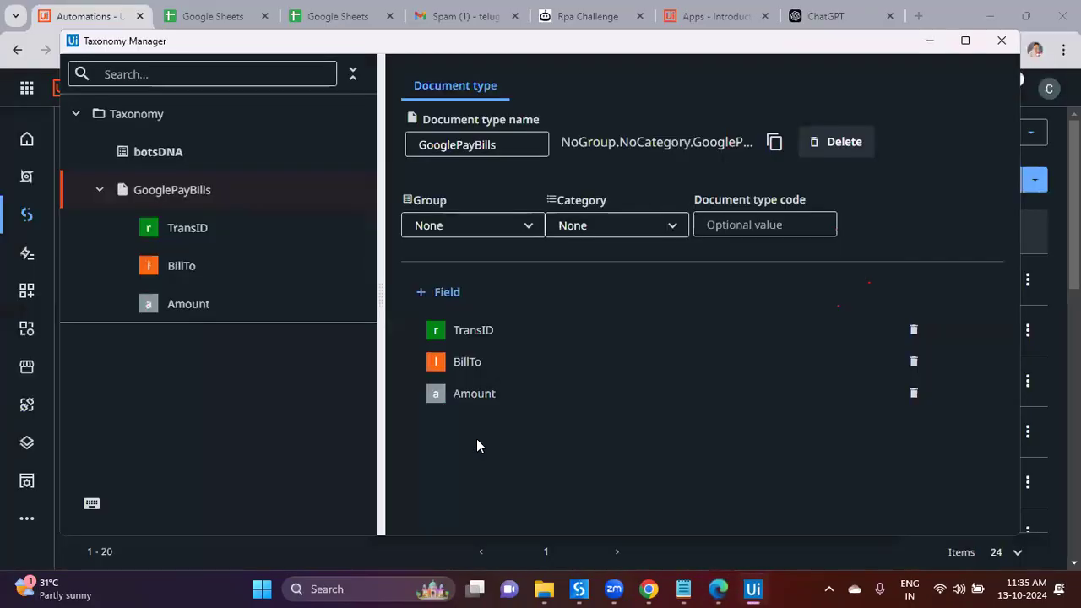
Step: Add a PaidOn field of type Date to GooglePayBills
{"action": "left_click", "coordinate": [439, 292]}
{"action": "type", "text": "PaymentDate"}
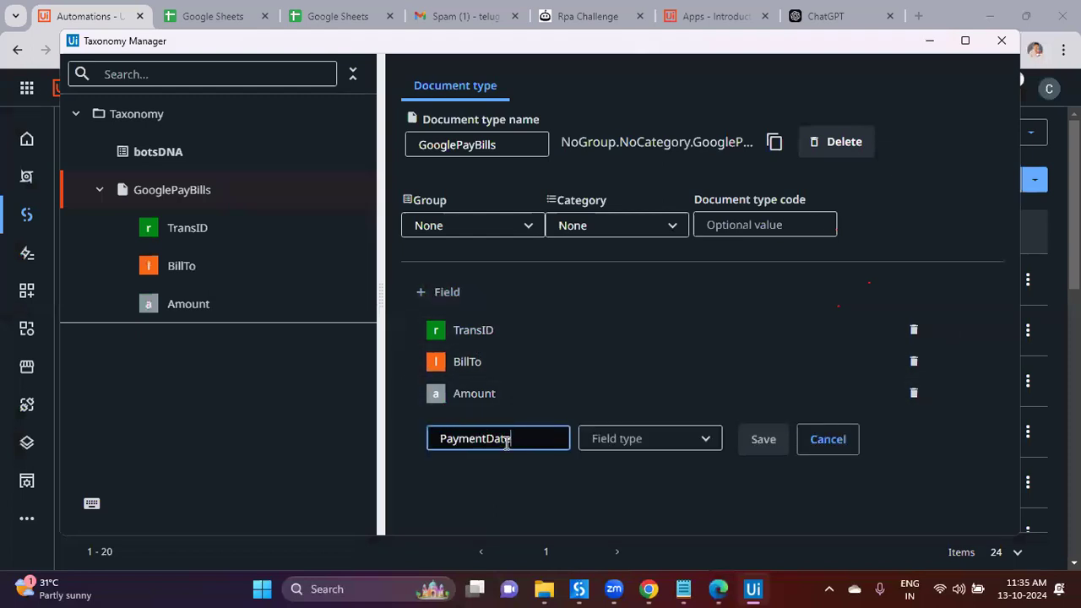
{"action": "key", "text": "BackSpace"}
{"action": "key", "text": "BackSpace"}
{"action": "key", "text": "BackSpace"}
{"action": "key", "text": "BackSpace"}
{"action": "type", "text": "On"}
{"action": "key", "text": "ctrl+a"}
{"action": "type", "text": "PaidOn"}
{"action": "left_click", "coordinate": [635, 445]}
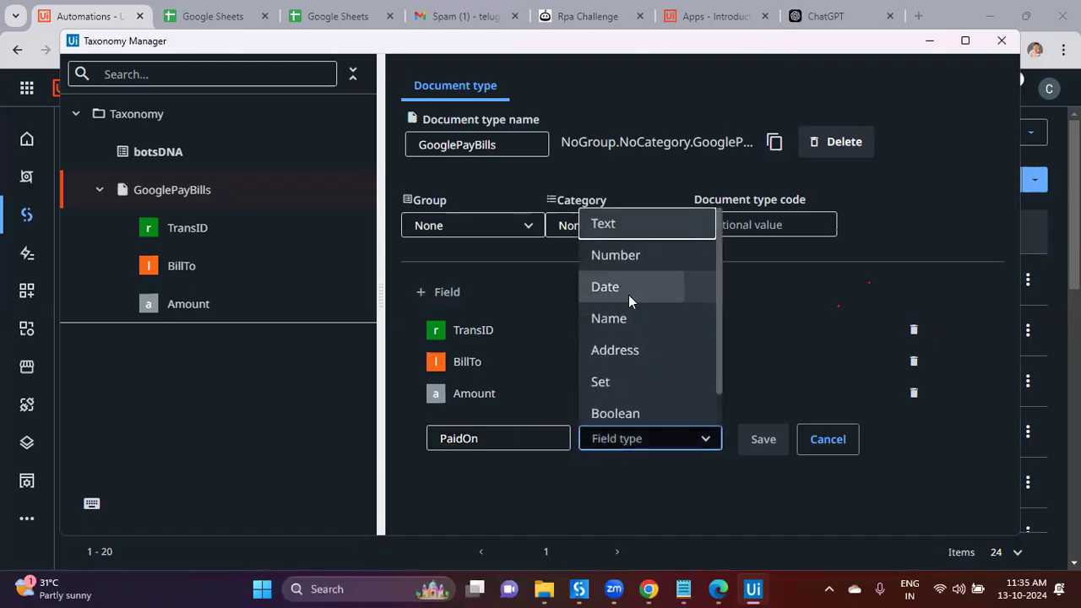
{"action": "left_click", "coordinate": [605, 288]}
{"action": "left_click", "coordinate": [764, 441]}
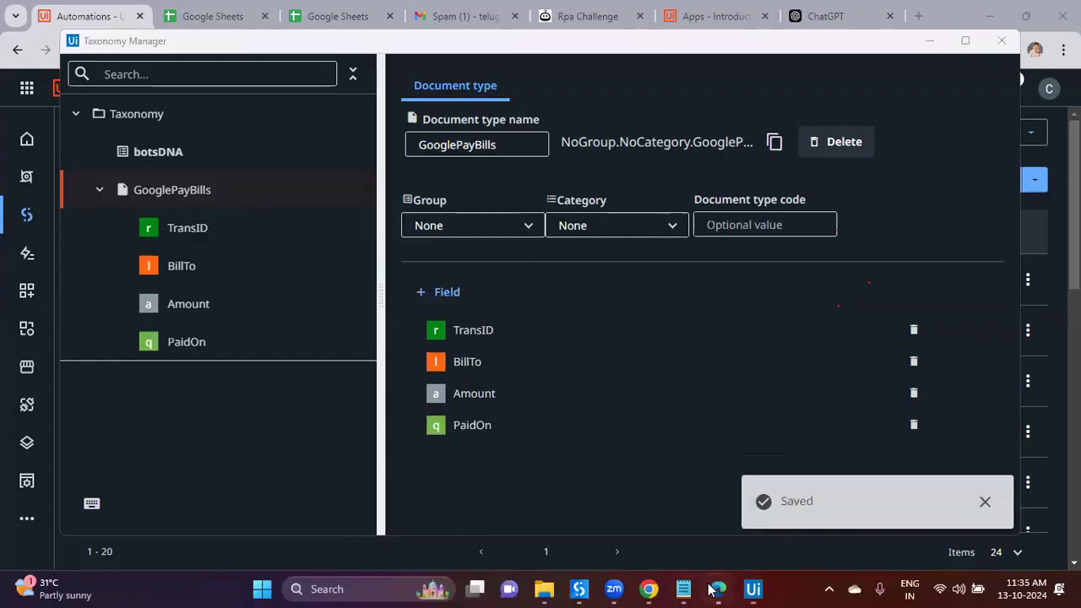
Step: Add a BillFrom field of type Text to GooglePayBills
{"action": "left_click", "coordinate": [718, 589]}
{"action": "scroll", "coordinate": [621, 439], "scroll_direction": "down", "scroll_amount": 3}
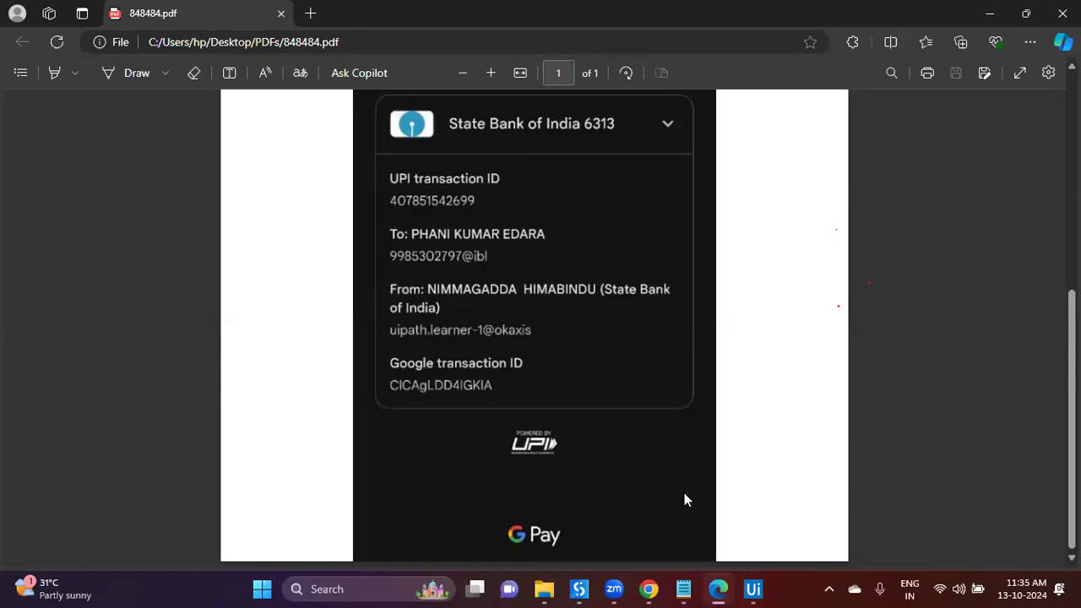
{"action": "left_click", "coordinate": [752, 589]}
{"action": "left_click", "coordinate": [441, 296]}
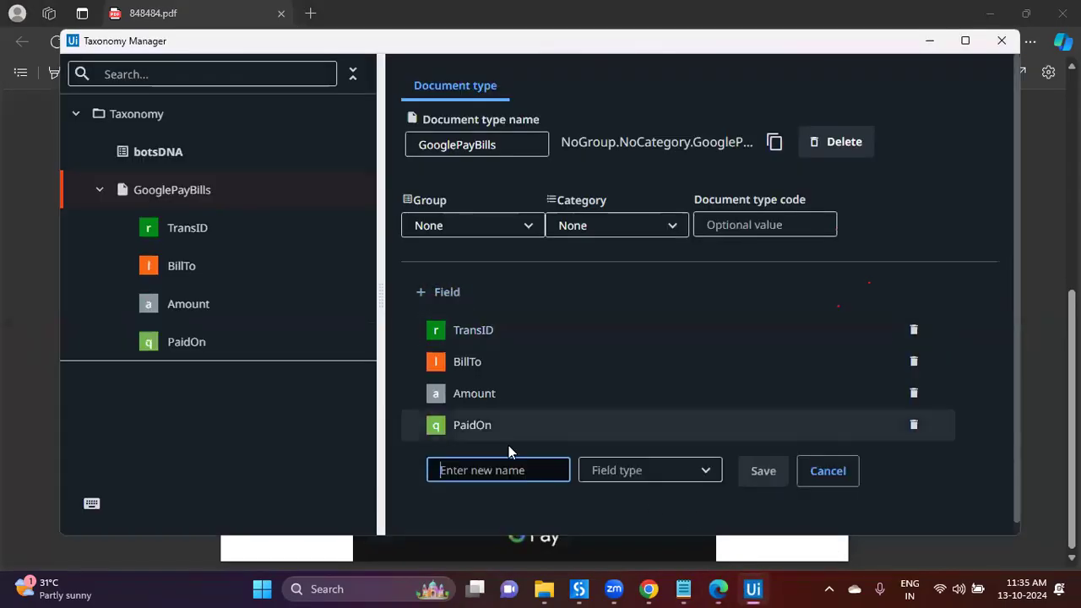
{"action": "type", "text": "BillFrom"}
{"action": "left_click", "coordinate": [593, 469]}
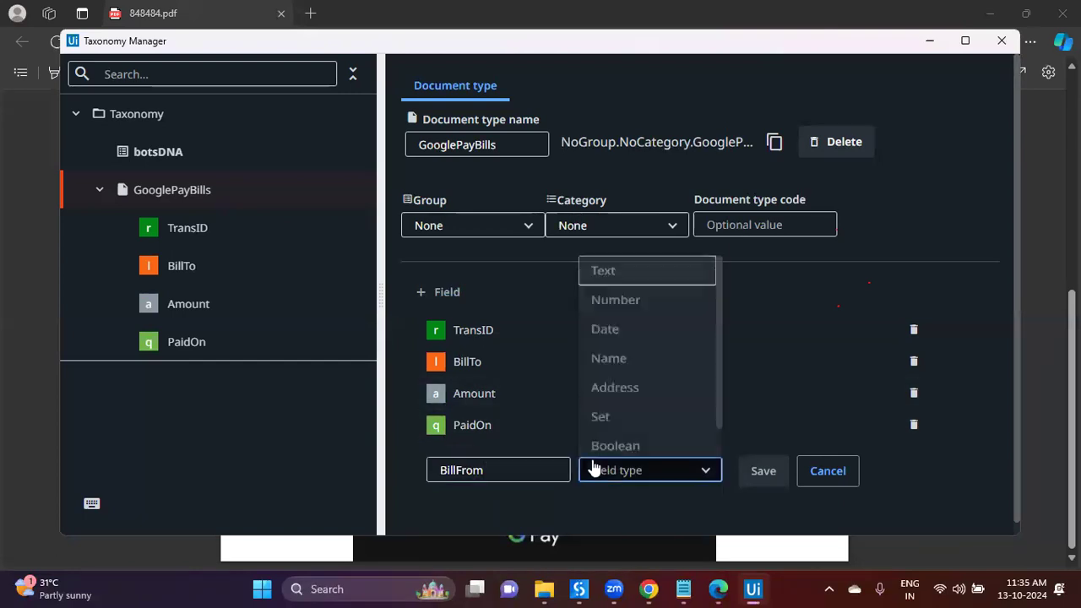
{"action": "left_click", "coordinate": [611, 270]}
{"action": "left_click", "coordinate": [744, 471]}
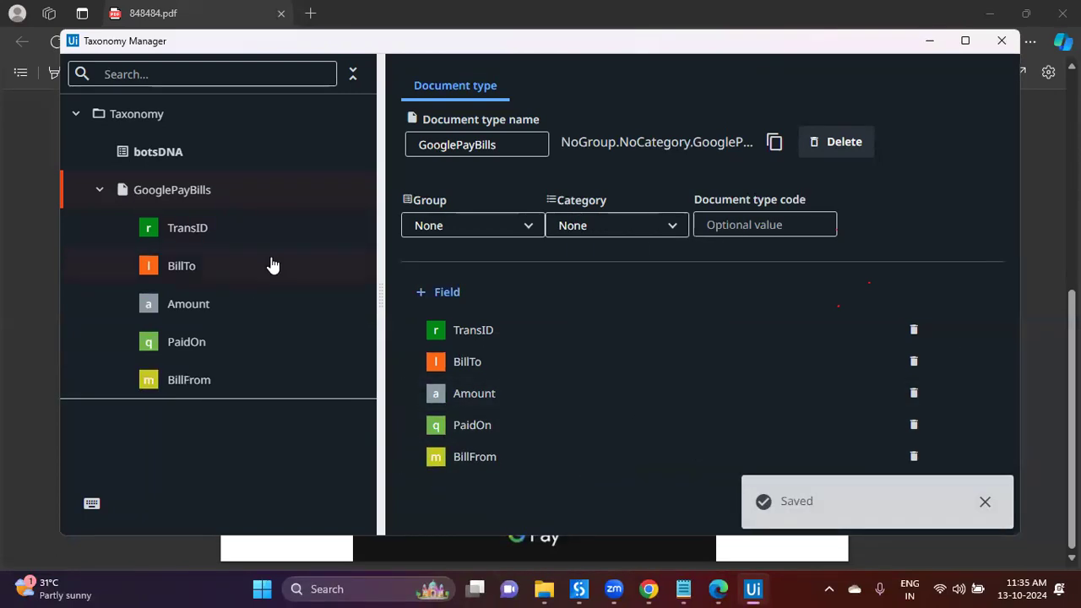
Step: Collapse GooglePayBills and start a new document type in the botsDNA group
{"action": "left_click", "coordinate": [102, 191]}
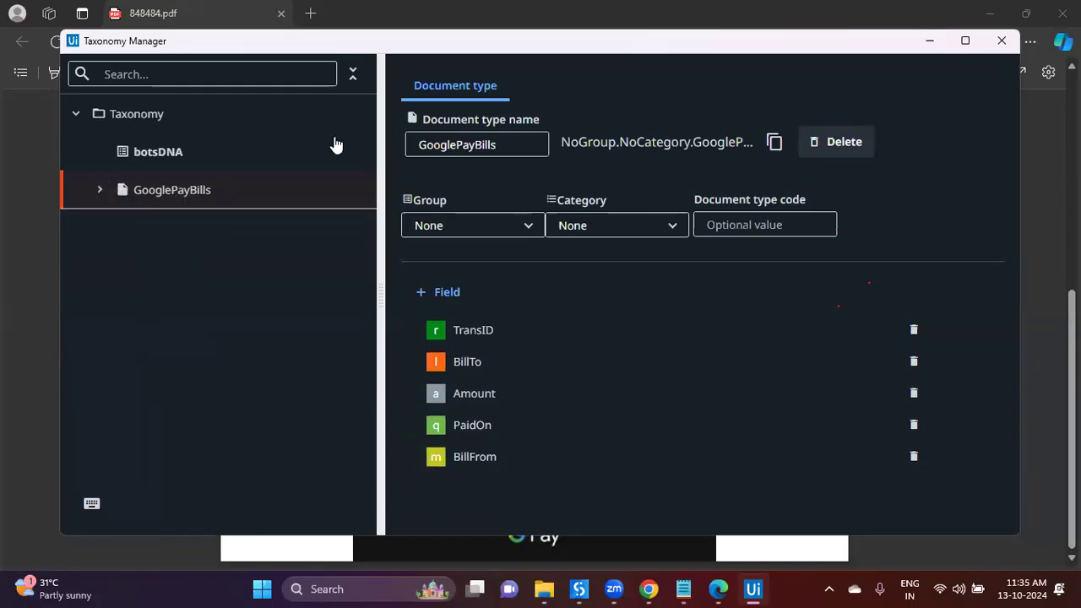
{"action": "left_click", "coordinate": [195, 152]}
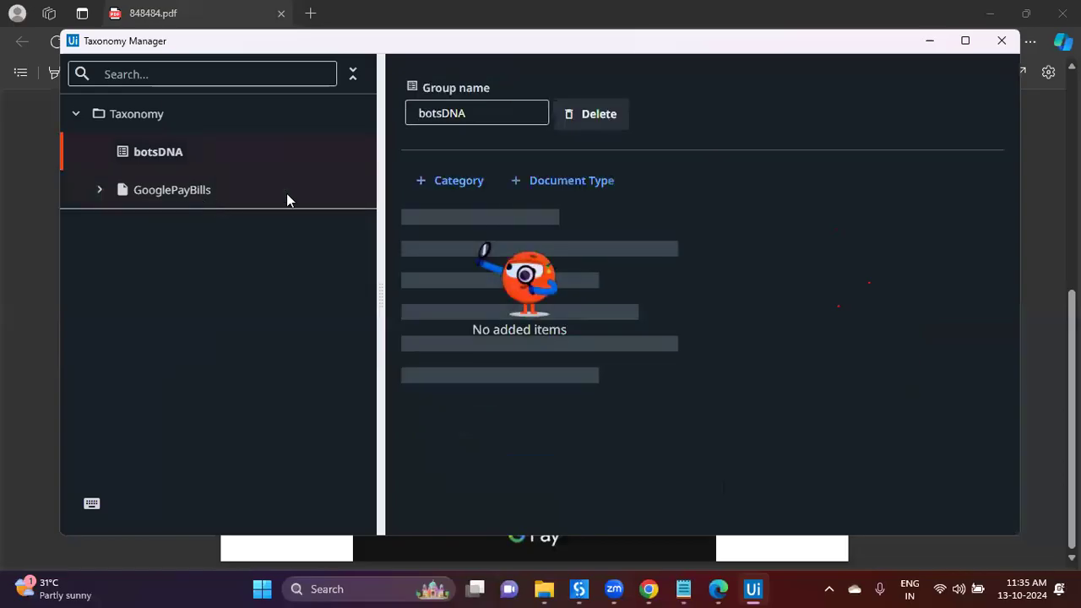
{"action": "left_click", "coordinate": [597, 182]}
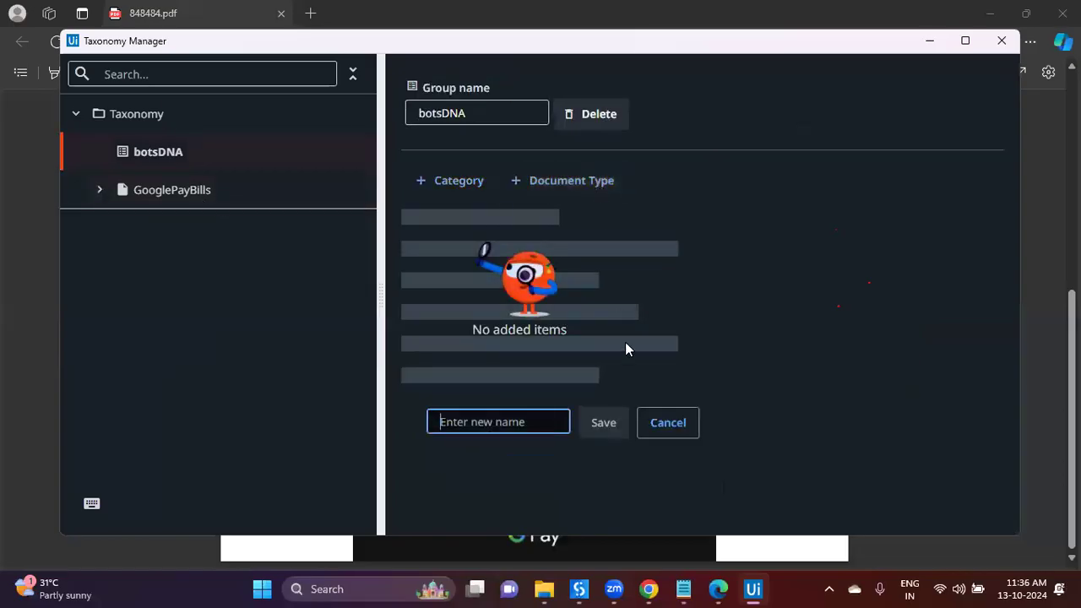
Step: Create a Ticket document type in botsDNA
{"action": "type", "text": "Ticket"}
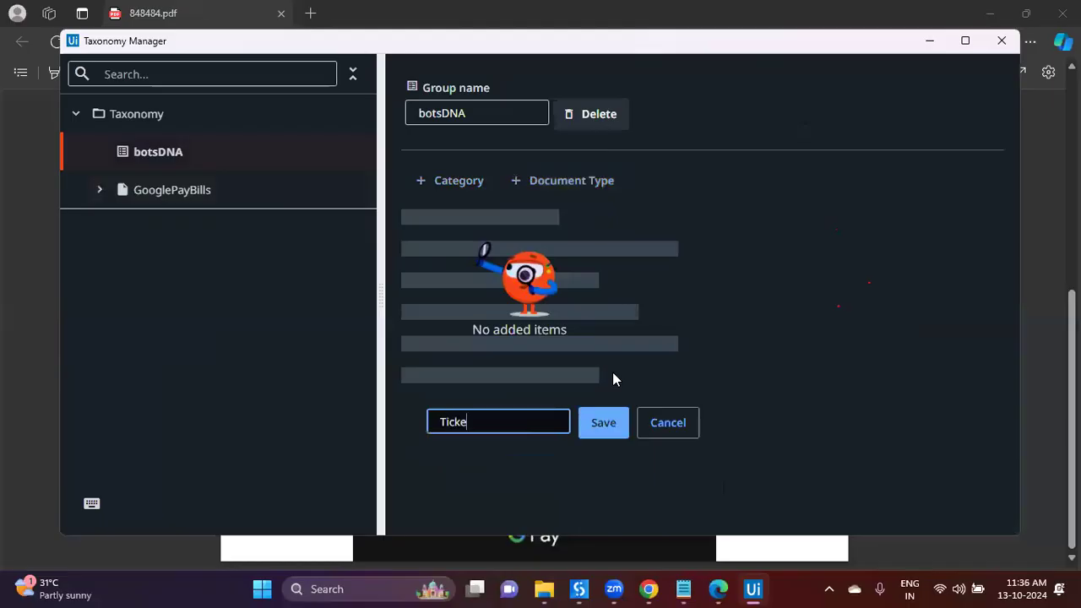
{"action": "left_click", "coordinate": [607, 425]}
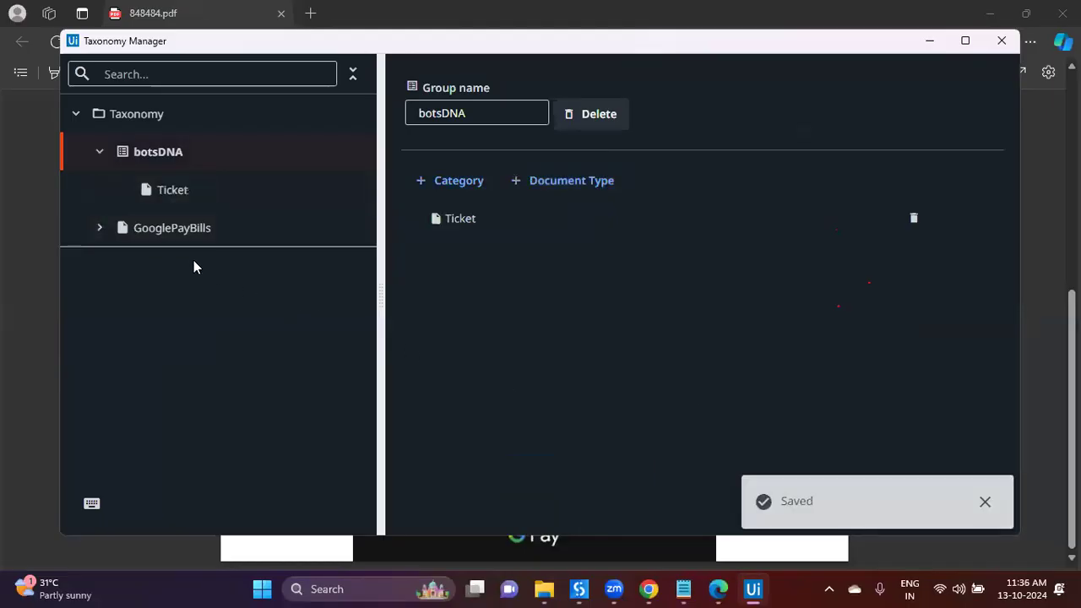
{"action": "left_click", "coordinate": [102, 231]}
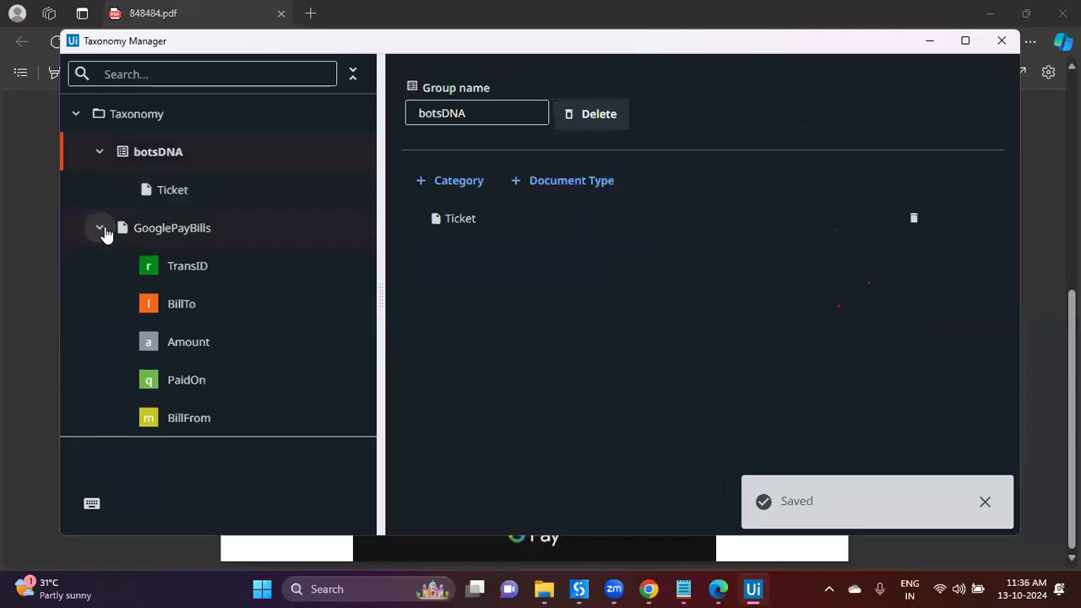
{"action": "left_click", "coordinate": [102, 229]}
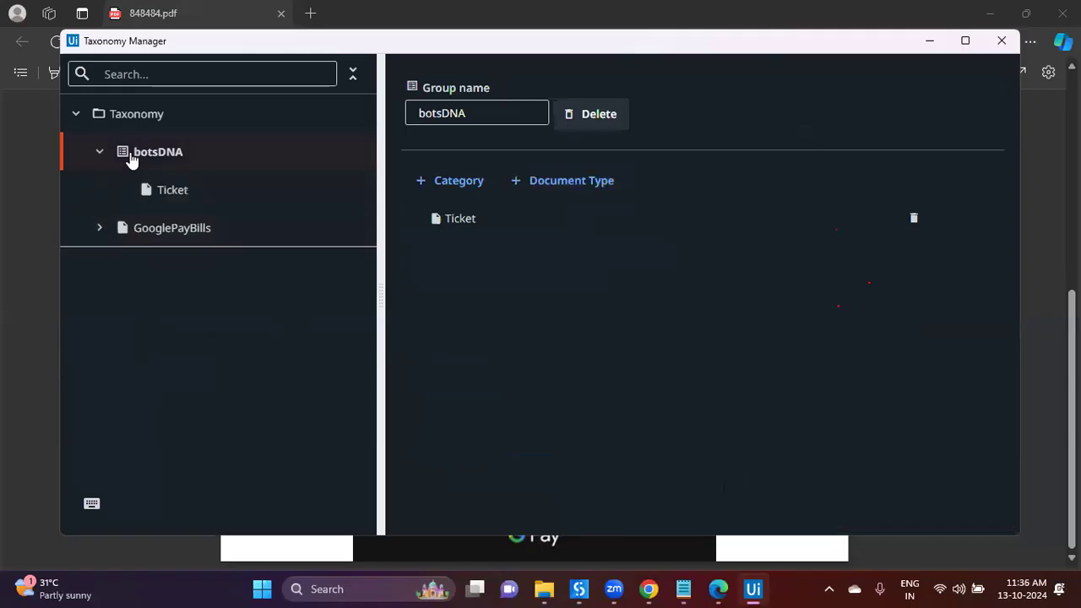
Step: Review the Ticket and GooglePayBills document types, then return to the botsDNA group page
{"action": "left_click", "coordinate": [163, 191]}
{"action": "left_click", "coordinate": [161, 228]}
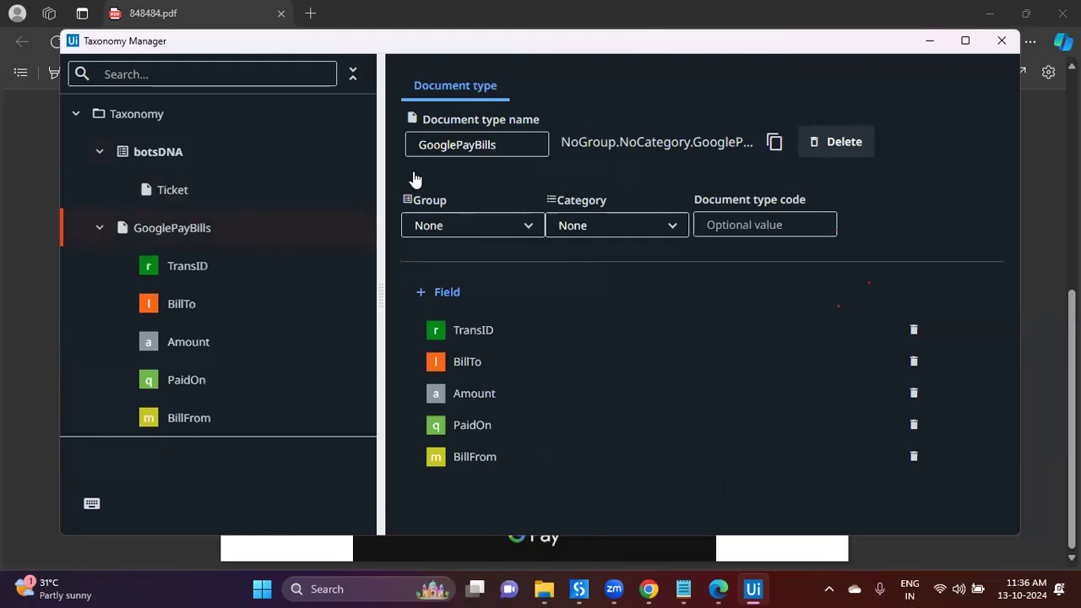
{"action": "left_click_drag", "start_coordinate": [498, 144], "coordinate": [414, 179]}
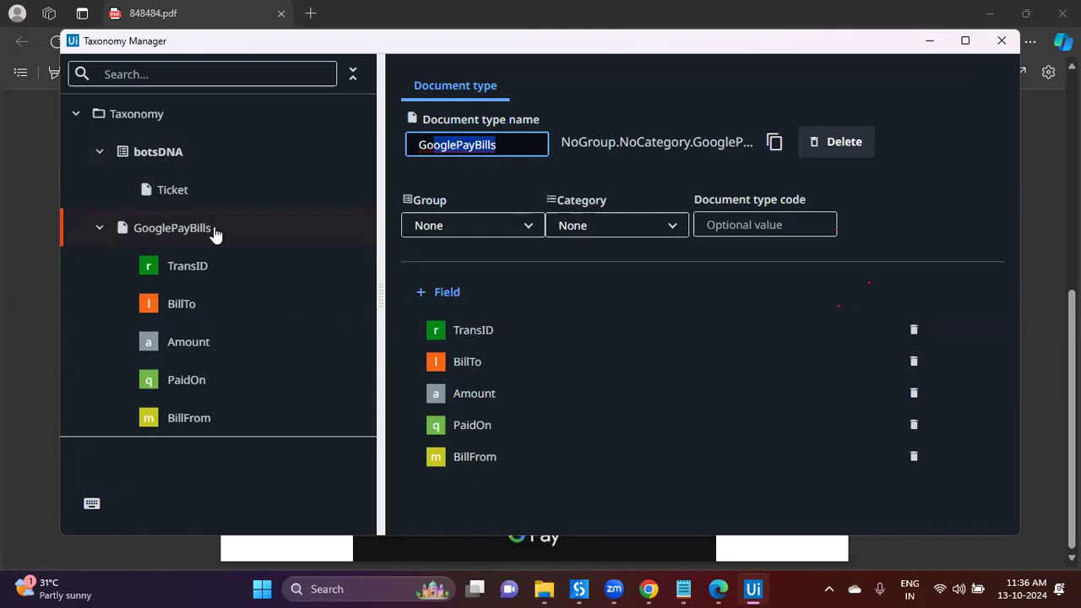
{"action": "left_click", "coordinate": [191, 173]}
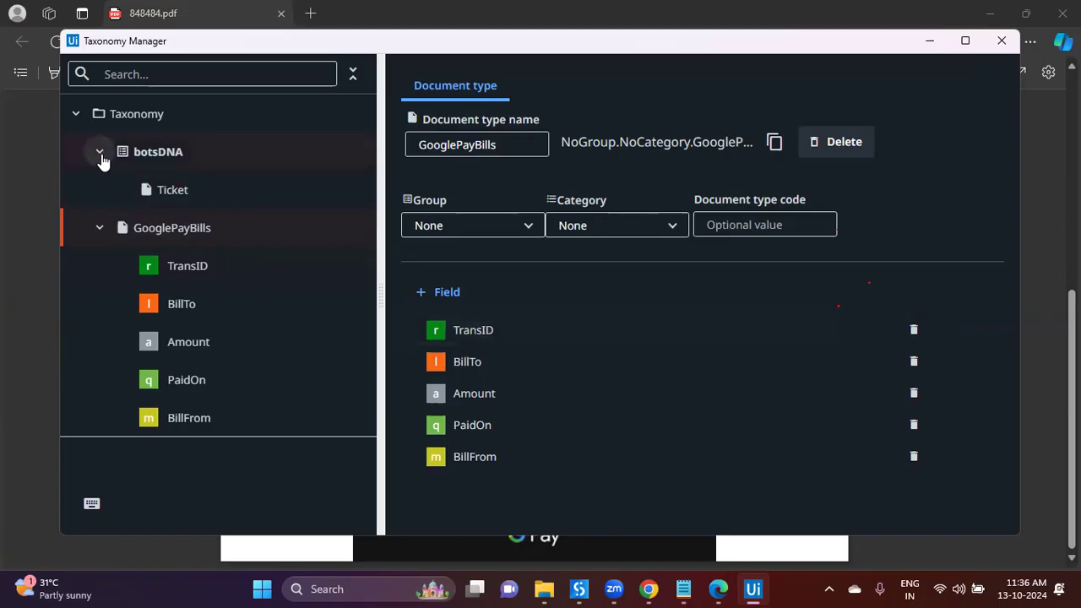
{"action": "left_click", "coordinate": [172, 167]}
Step: Create a GoogleBills document type in botsDNA after GooglePayments is rejected
{"action": "left_click", "coordinate": [583, 184]}
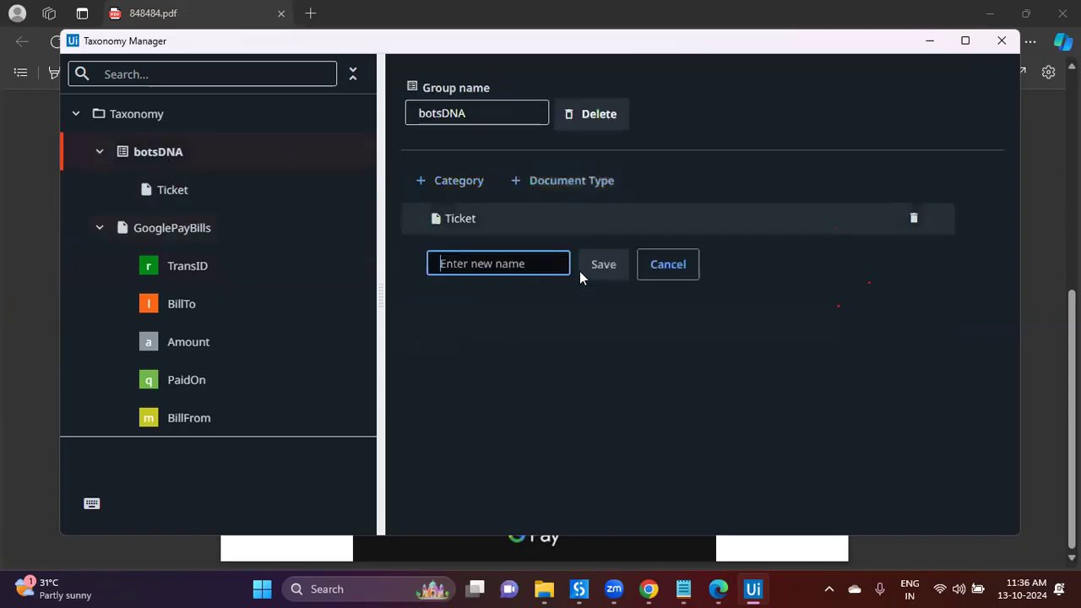
{"action": "type", "text": "Google"}
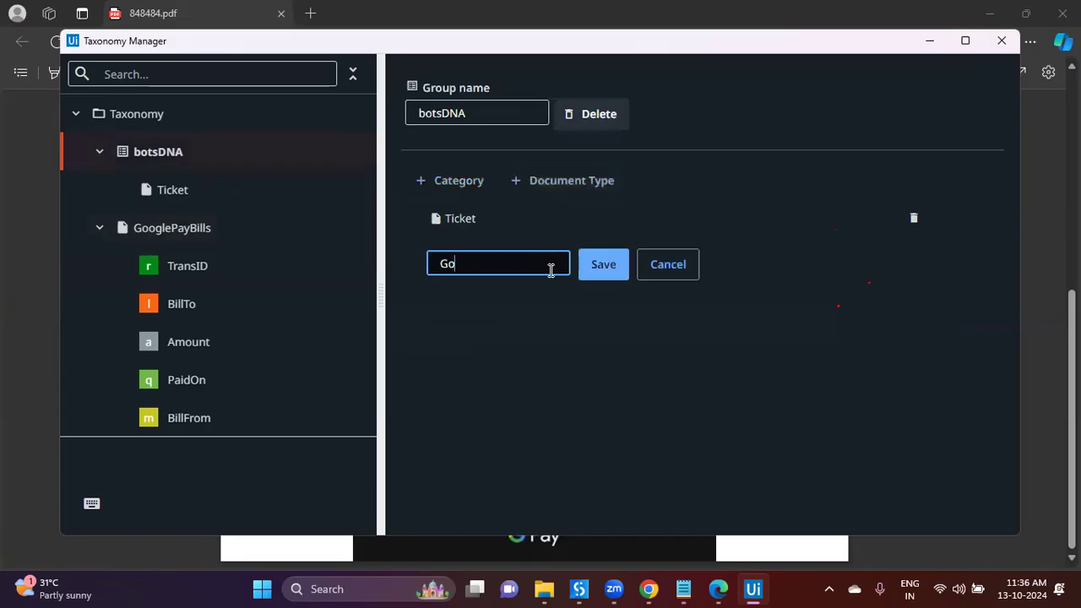
{"action": "key", "text": "BackSpace"}
{"action": "type", "text": "ePayment"}
{"action": "key", "text": "BackSpace"}
{"action": "key", "text": "BackSpace"}
{"action": "key", "text": "BackSpace"}
{"action": "key", "text": "BackSpace"}
{"action": "type", "text": "ments"}
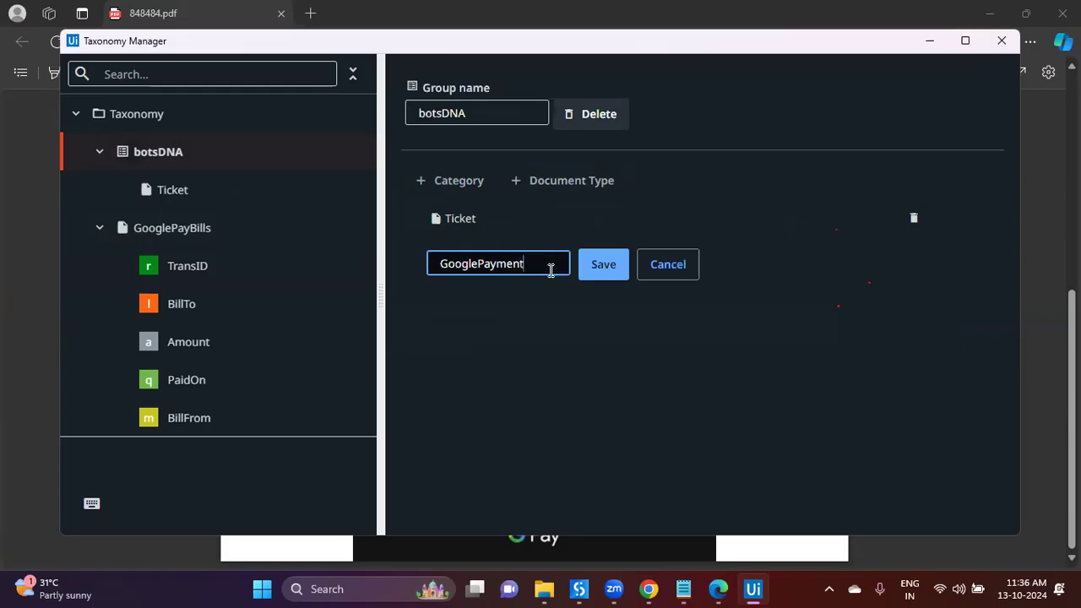
{"action": "left_click", "coordinate": [603, 272]}
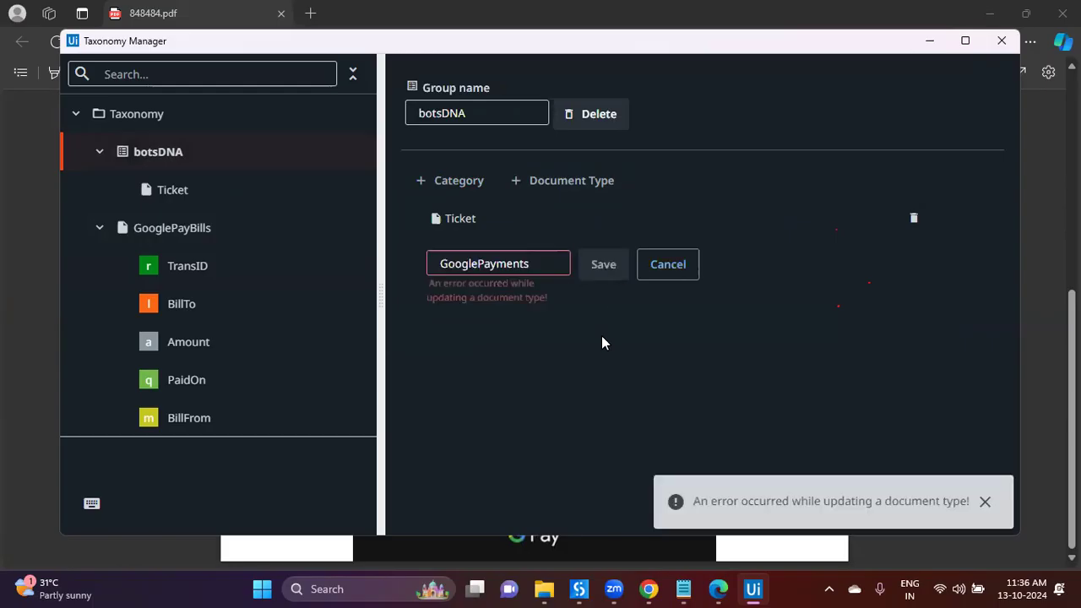
{"action": "left_click", "coordinate": [550, 260]}
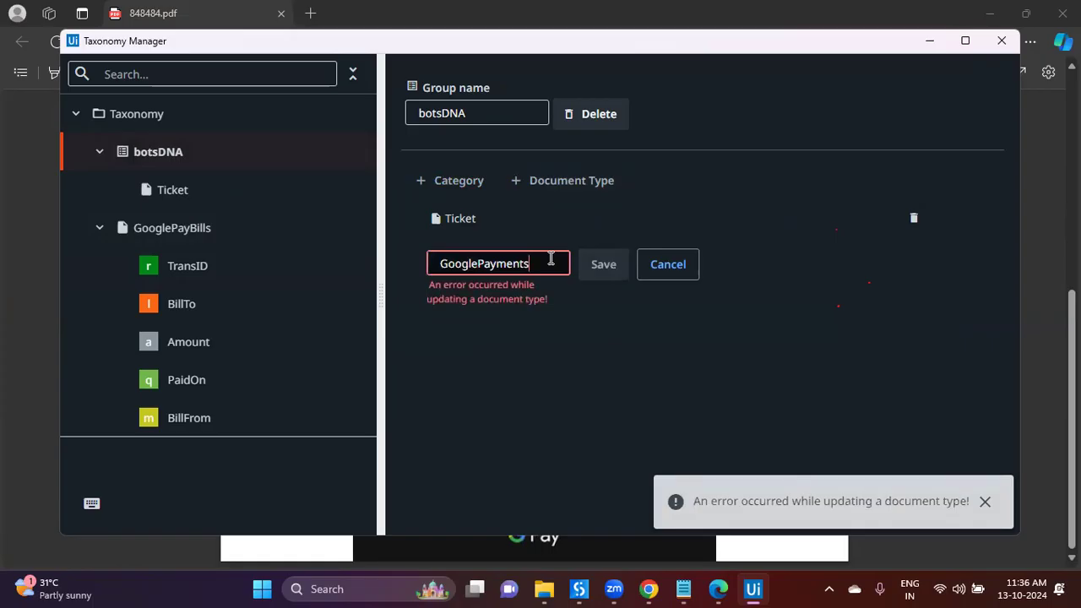
{"action": "key", "text": "BackSpace"}
{"action": "key", "text": "BackSpace"}
{"action": "key", "text": "BackSpace"}
{"action": "key", "text": "BackSpace"}
{"action": "key", "text": "BackSpace"}
{"action": "key", "text": "BackSpace"}
{"action": "key", "text": "BackSpace"}
{"action": "key", "text": "BackSpace"}
{"action": "type", "text": "Bills"}
{"action": "left_click", "coordinate": [588, 272]}
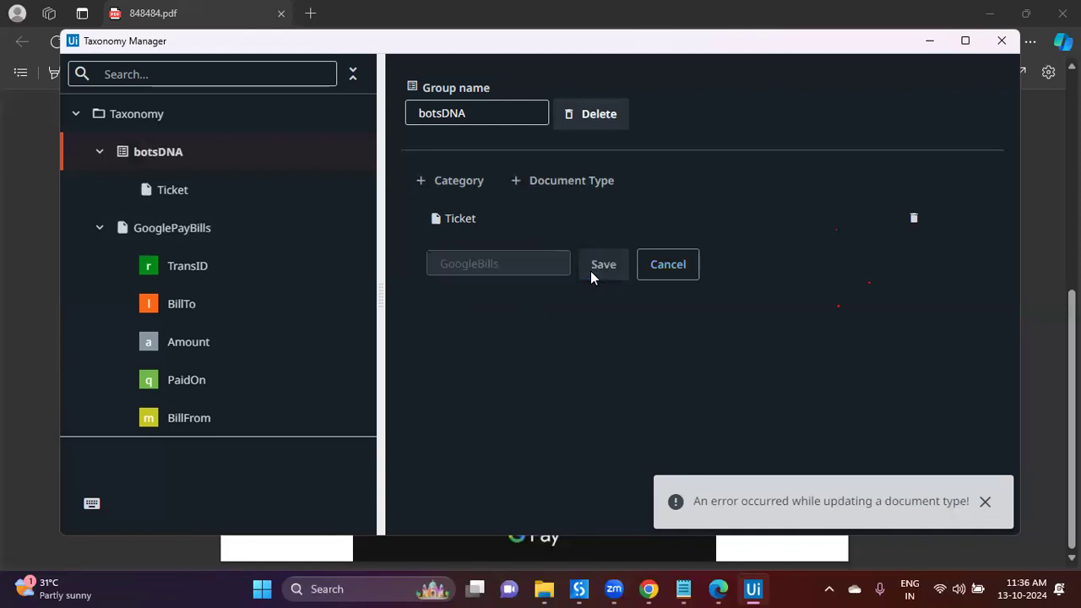
Step: Delete the old GooglePayBills document type and its fields
{"action": "left_click", "coordinate": [221, 240]}
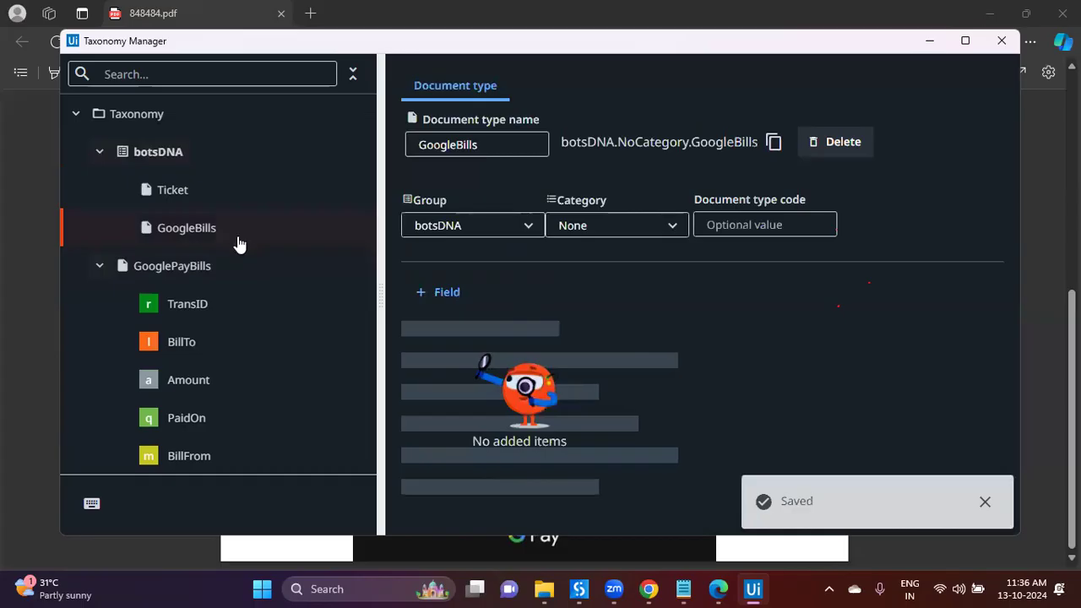
{"action": "left_click", "coordinate": [173, 267]}
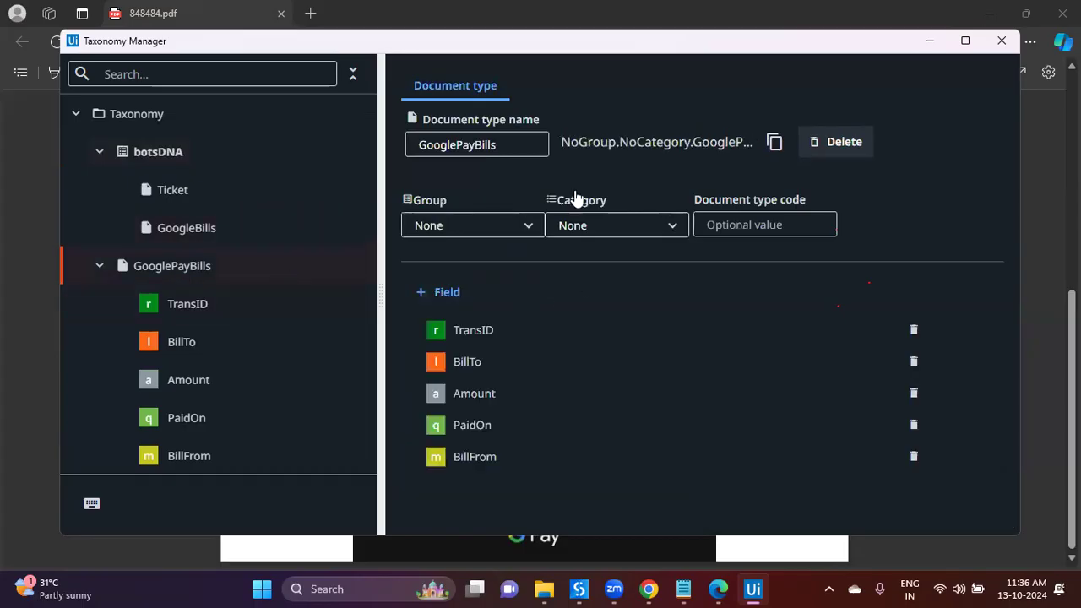
{"action": "left_click", "coordinate": [837, 142]}
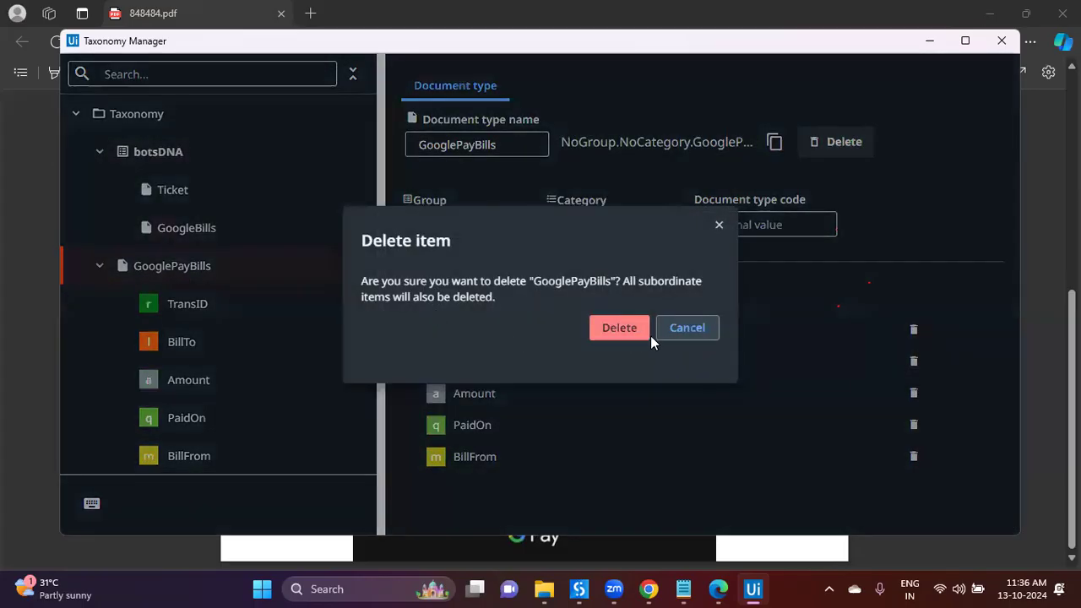
{"action": "left_click", "coordinate": [620, 330]}
{"action": "left_click", "coordinate": [200, 208]}
{"action": "left_click", "coordinate": [201, 216]}
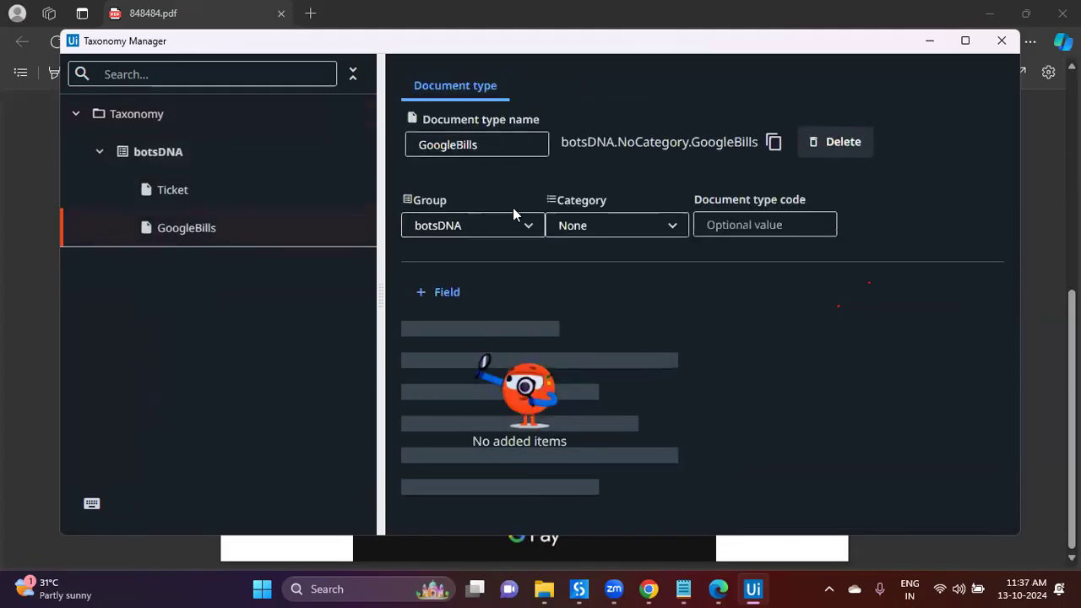
Step: Add a PhonePays document type to the botsDNA group
{"action": "left_click", "coordinate": [160, 151]}
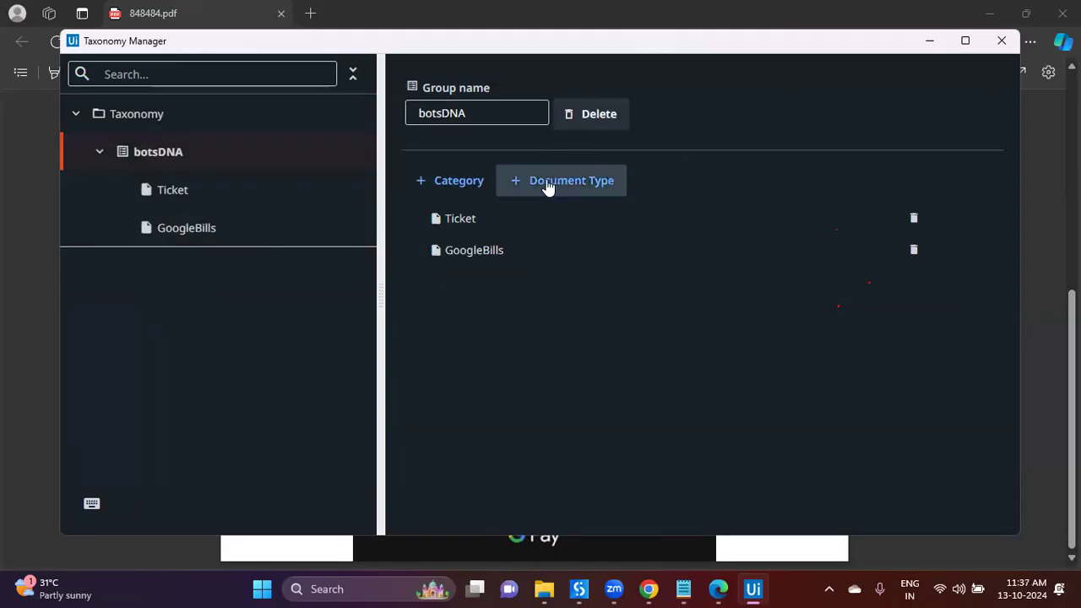
{"action": "left_click", "coordinate": [546, 183]}
{"action": "type", "text": "Phone"}
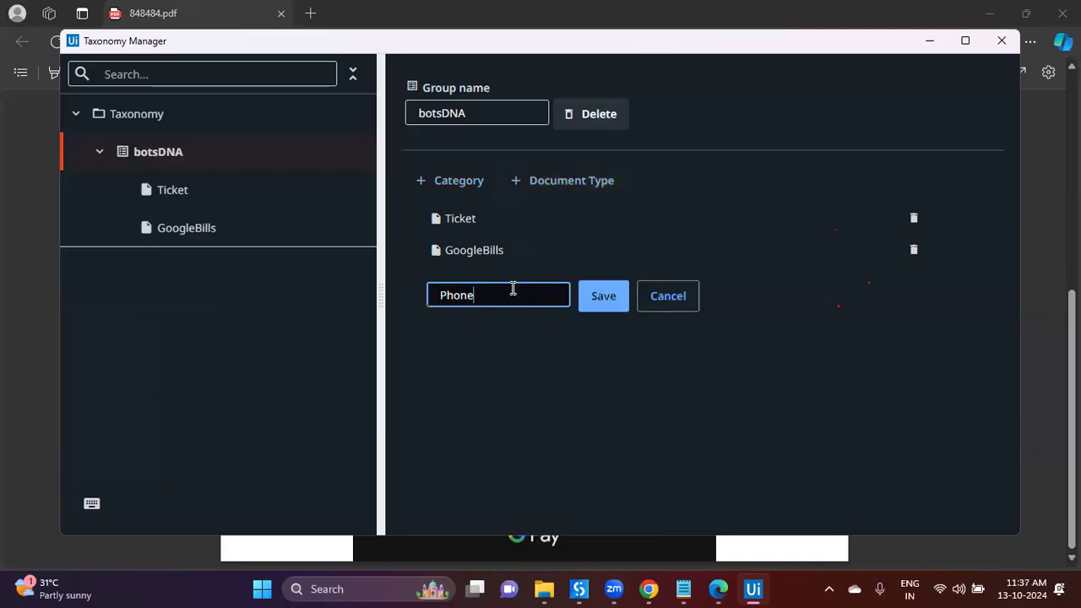
{"action": "type", "text": "Pays"}
{"action": "left_click", "coordinate": [596, 299]}
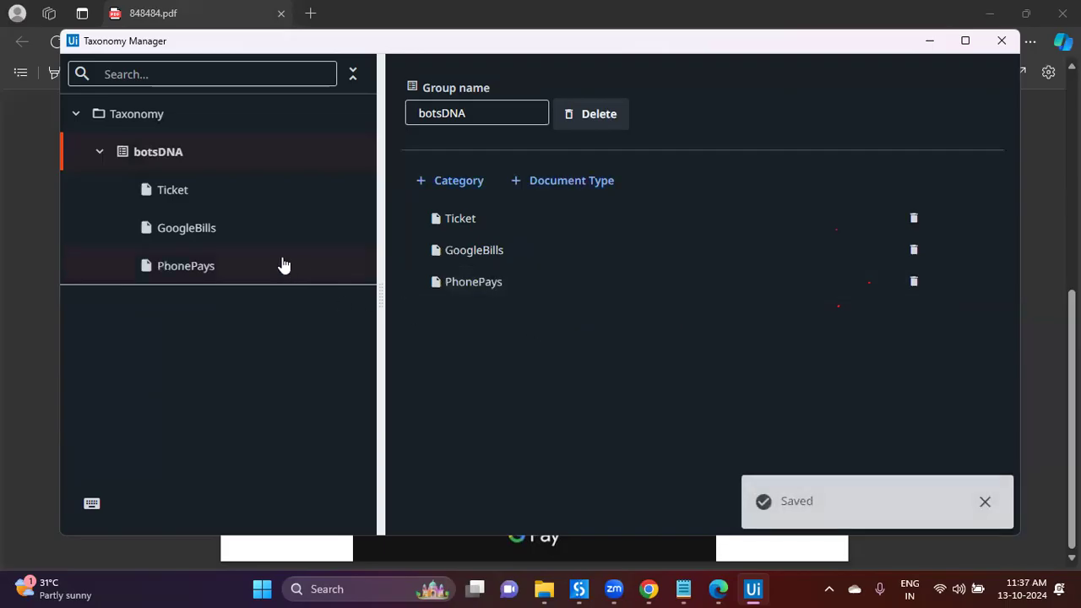
Step: Add an Invoices document type after the name Invoice is rejected
{"action": "left_click", "coordinate": [597, 183]}
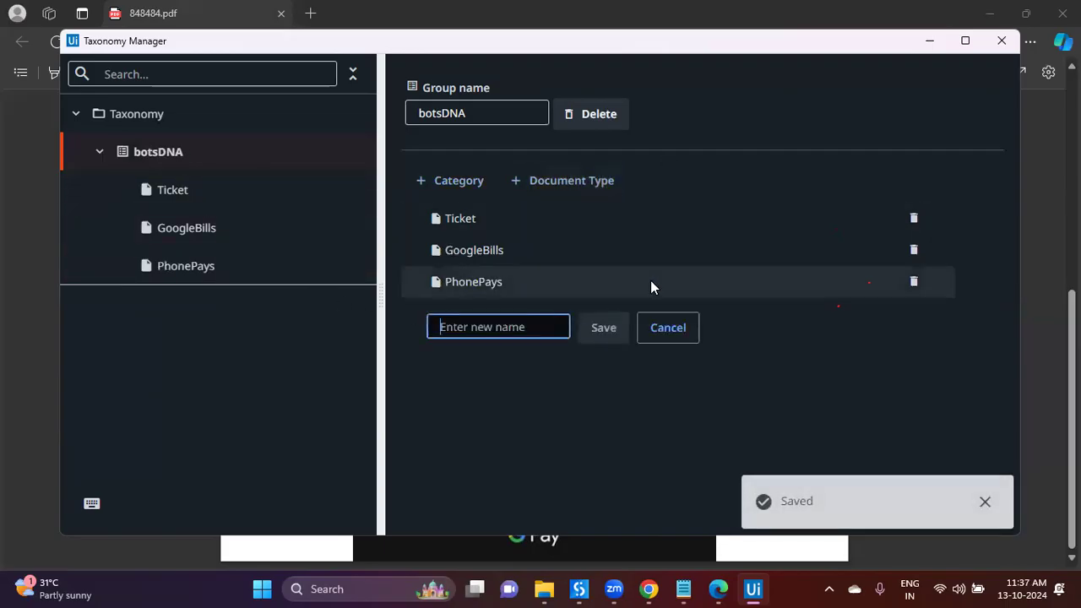
{"action": "type", "text": "Invoice"}
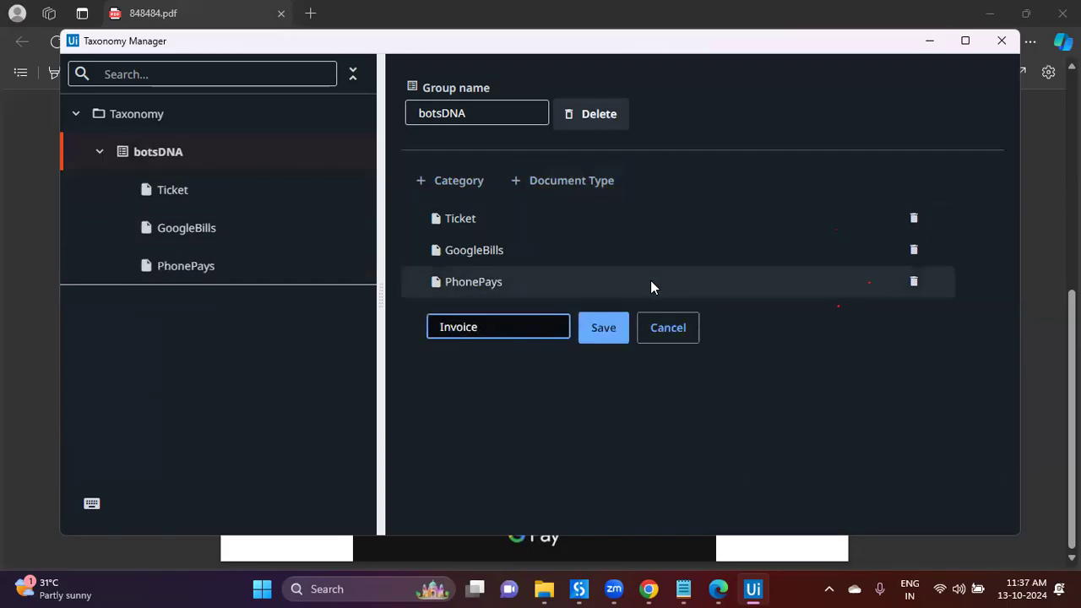
{"action": "left_click", "coordinate": [602, 328]}
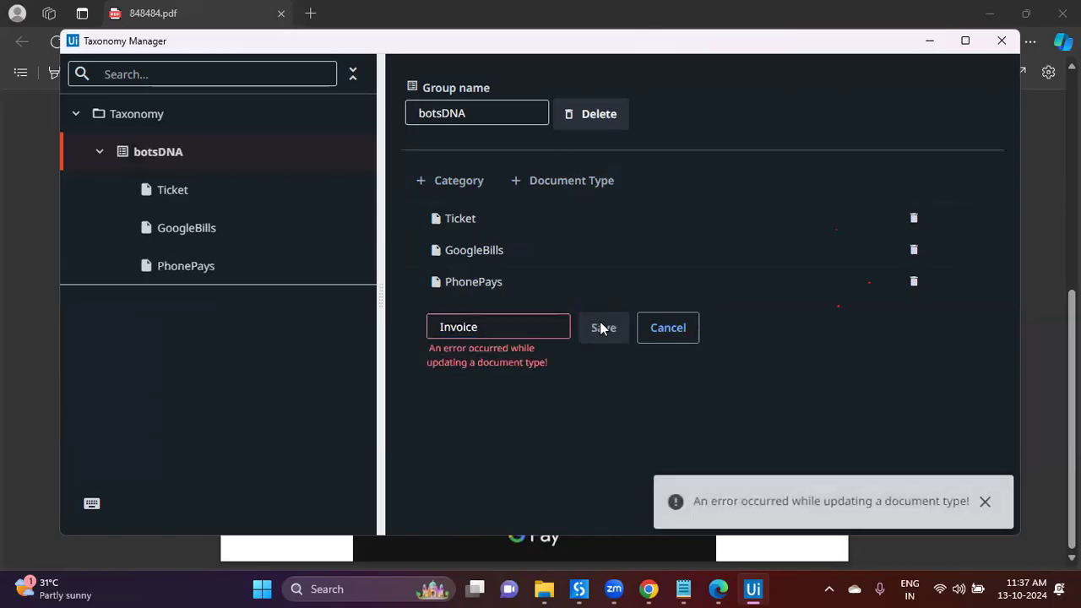
{"action": "left_click", "coordinate": [531, 329]}
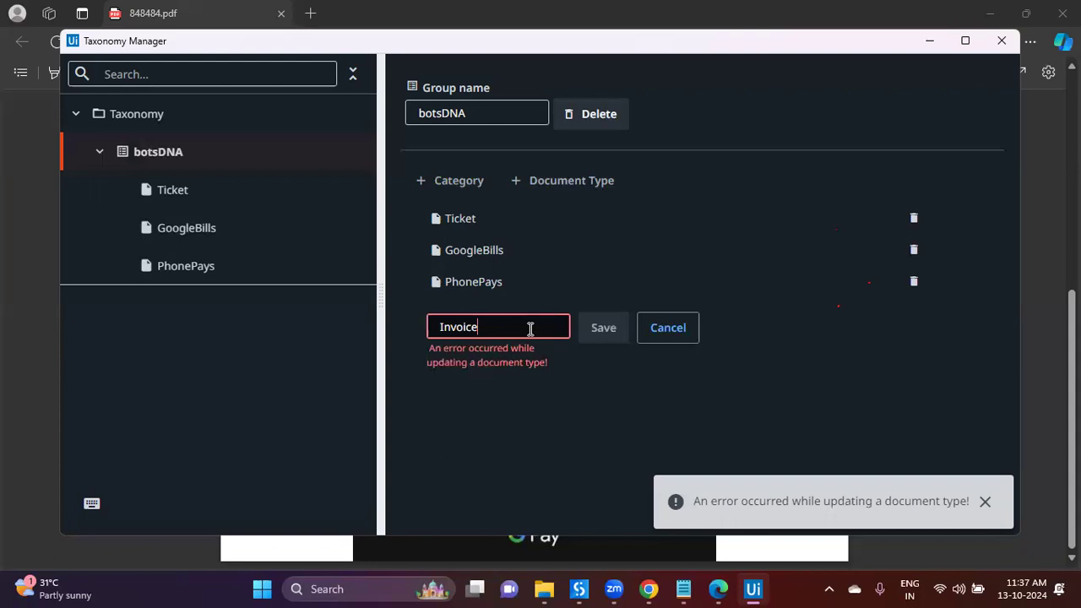
{"action": "type", "text": "B"}
{"action": "key", "text": "BackSpace"}
{"action": "type", "text": "s"}
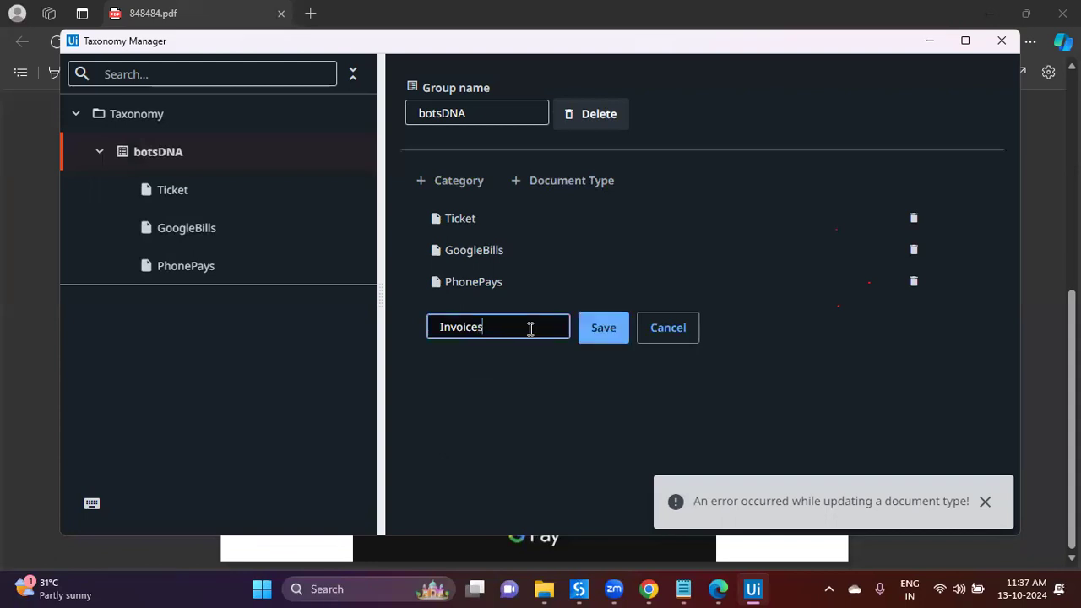
{"action": "left_click", "coordinate": [590, 329]}
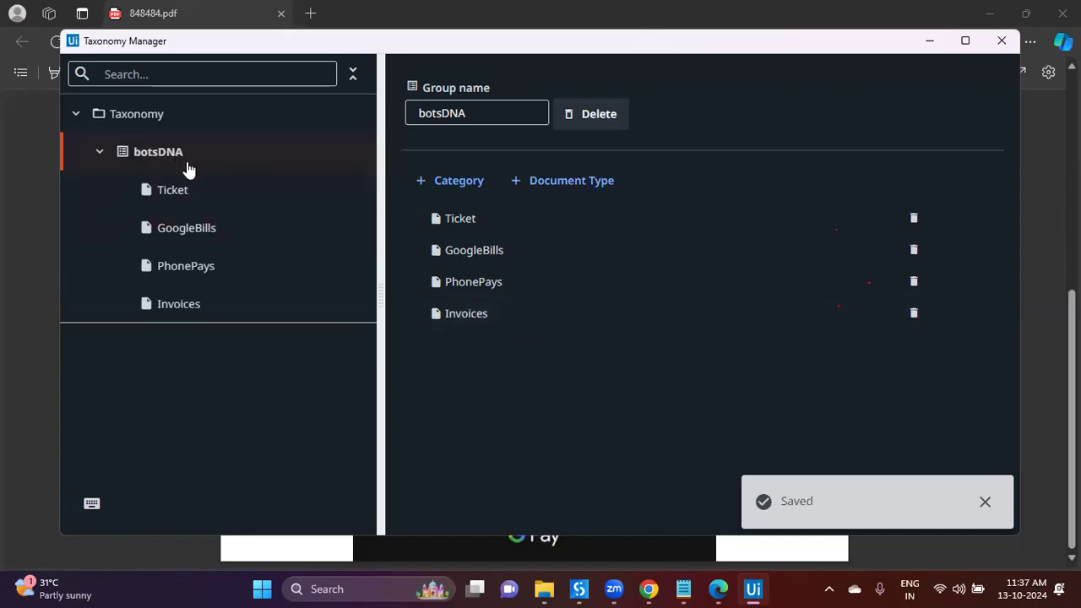
Step: Abandon a new category and close the Taxonomy Manager
{"action": "left_click", "coordinate": [479, 190]}
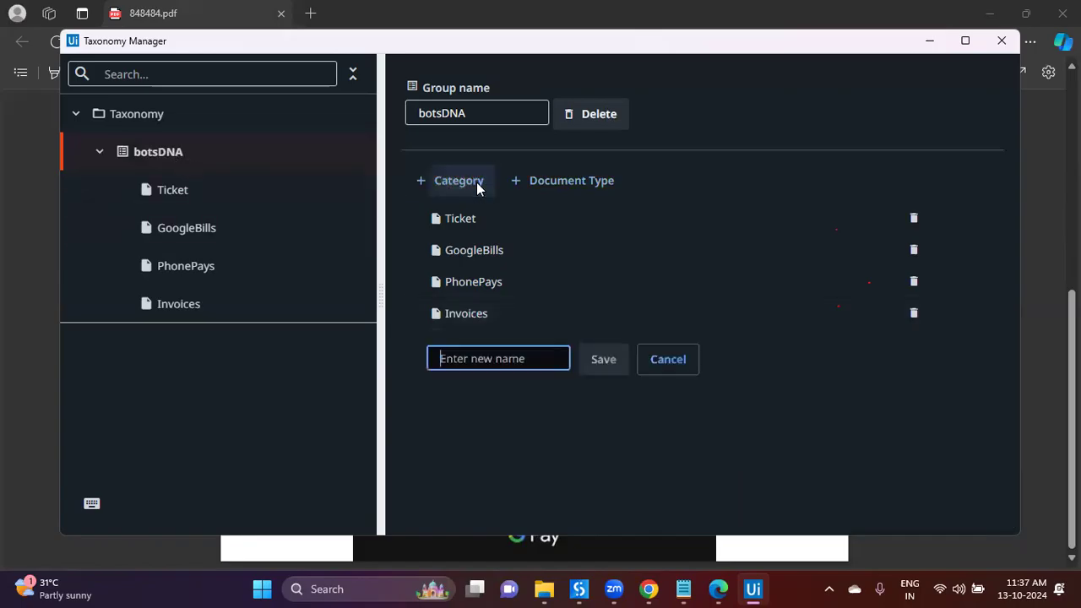
{"action": "left_click", "coordinate": [522, 359]}
{"action": "type", "text": "Re"}
{"action": "key", "text": "BackSpace"}
{"action": "key", "text": "BackSpace"}
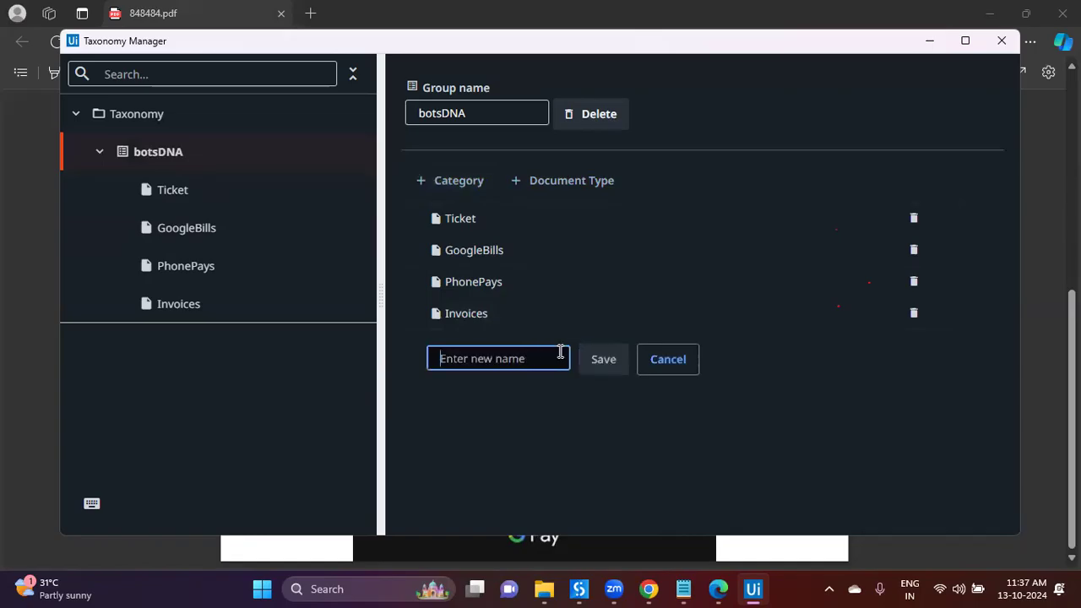
{"action": "left_click", "coordinate": [695, 367]}
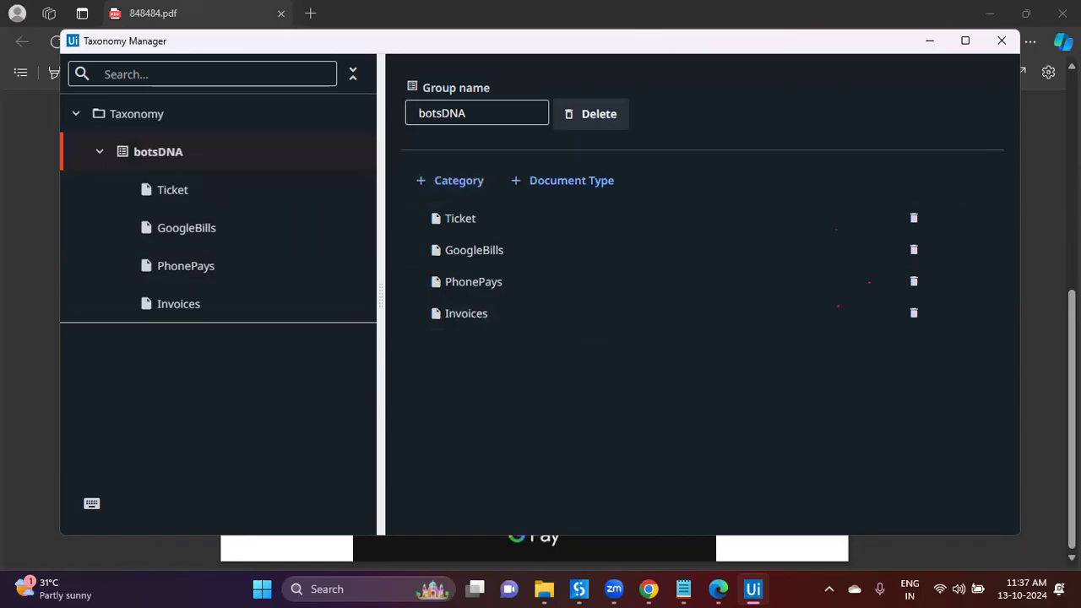
{"action": "left_click", "coordinate": [1002, 41]}
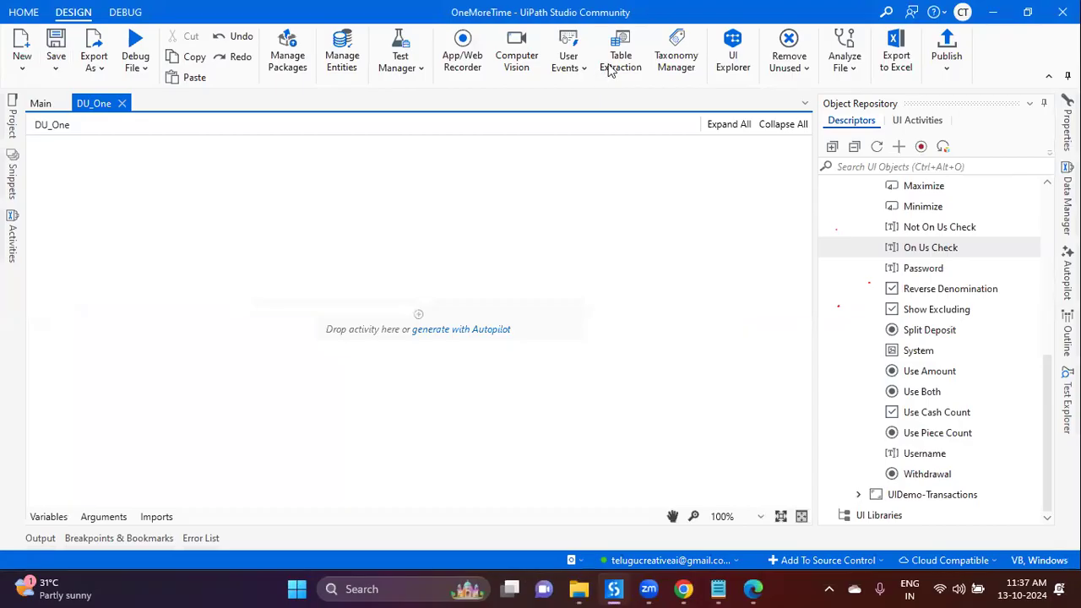
Step: Bring the Taxonomy Manager back up, showing the botsDNA group at the taxonomy root
{"action": "key", "text": "alt+Tab"}
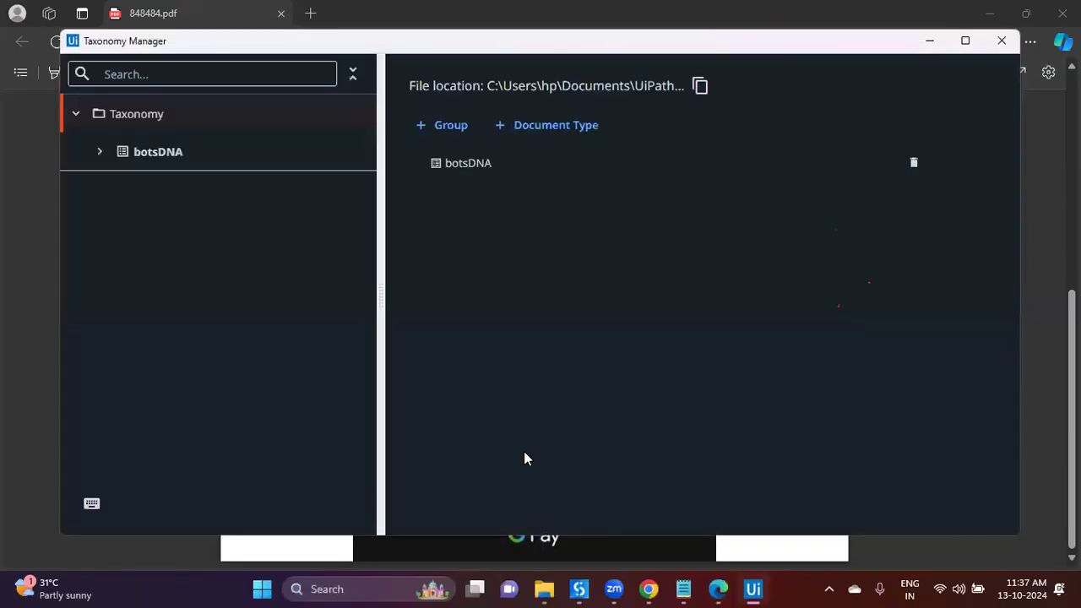
Step: Compare GooglePayments with GoogleBills, then delete the GooglePayments document type
{"action": "left_click", "coordinate": [99, 152]}
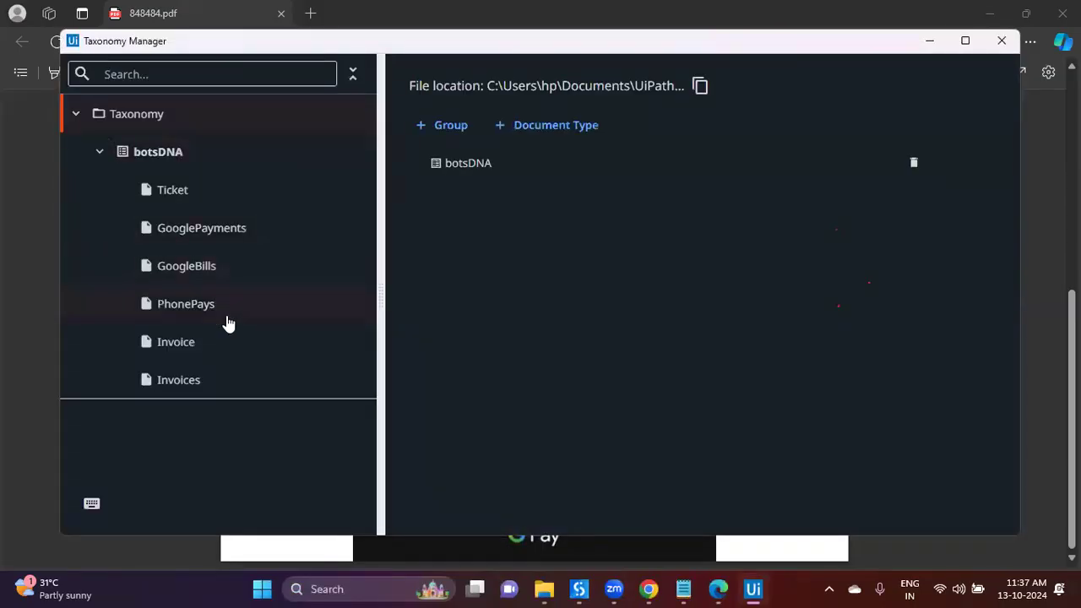
{"action": "left_click", "coordinate": [242, 237]}
{"action": "left_click", "coordinate": [230, 272]}
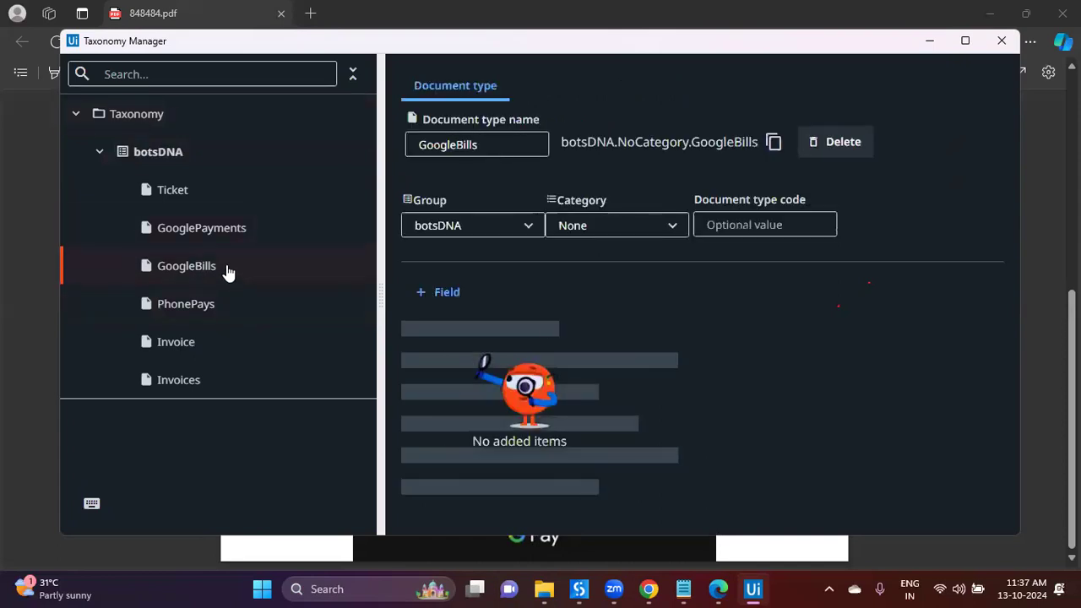
{"action": "left_click", "coordinate": [238, 238]}
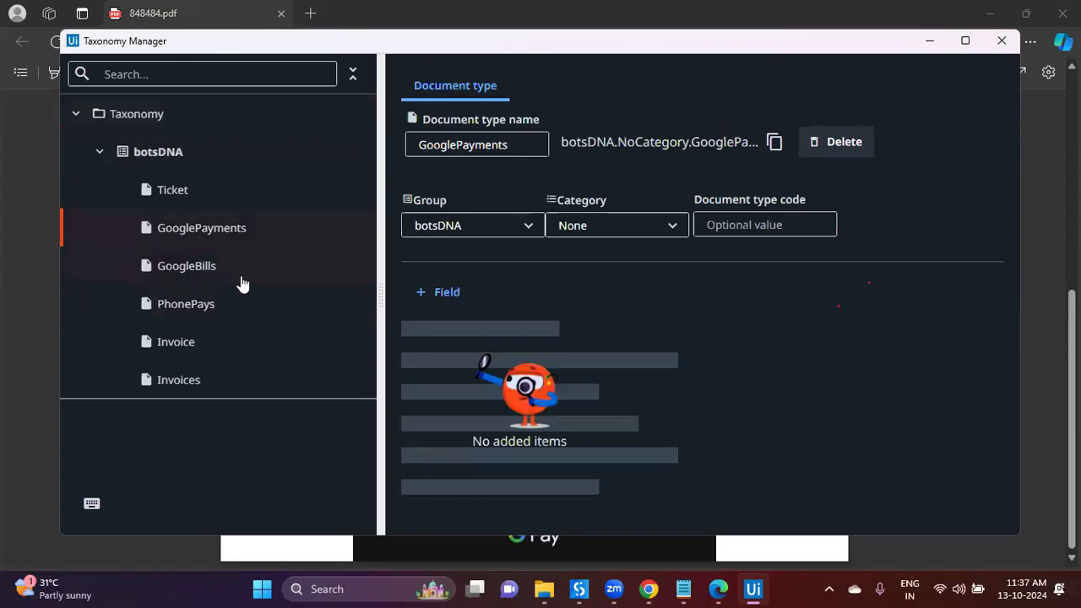
{"action": "left_click", "coordinate": [236, 267]}
{"action": "left_click", "coordinate": [237, 240]}
{"action": "left_click", "coordinate": [816, 142]}
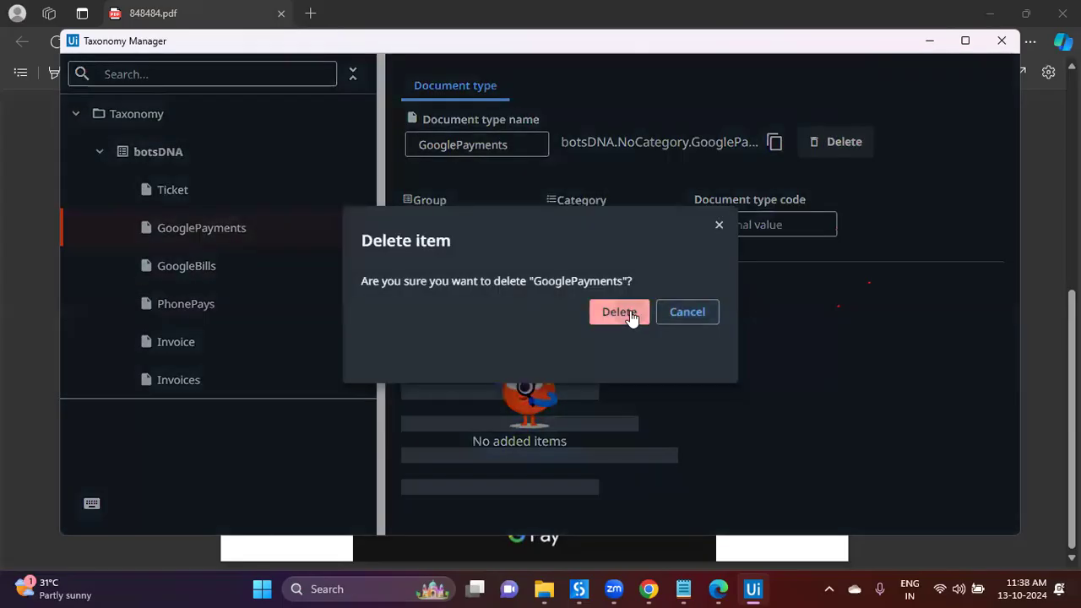
{"action": "left_click", "coordinate": [620, 312]}
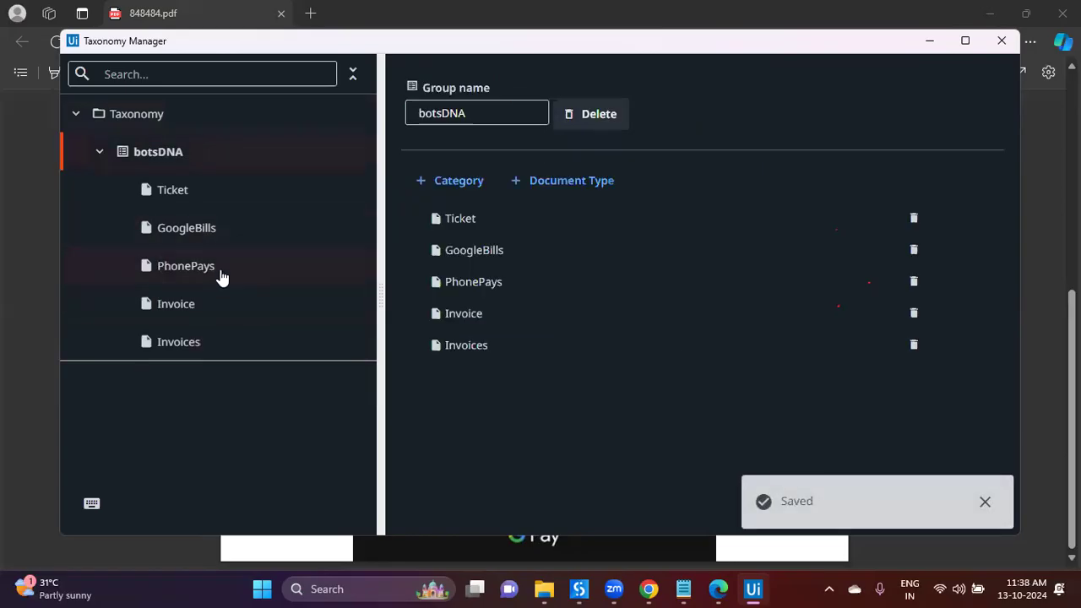
Step: Rename PhonePays to PhonePayBills and close the Taxonomy Manager
{"action": "left_click", "coordinate": [222, 279]}
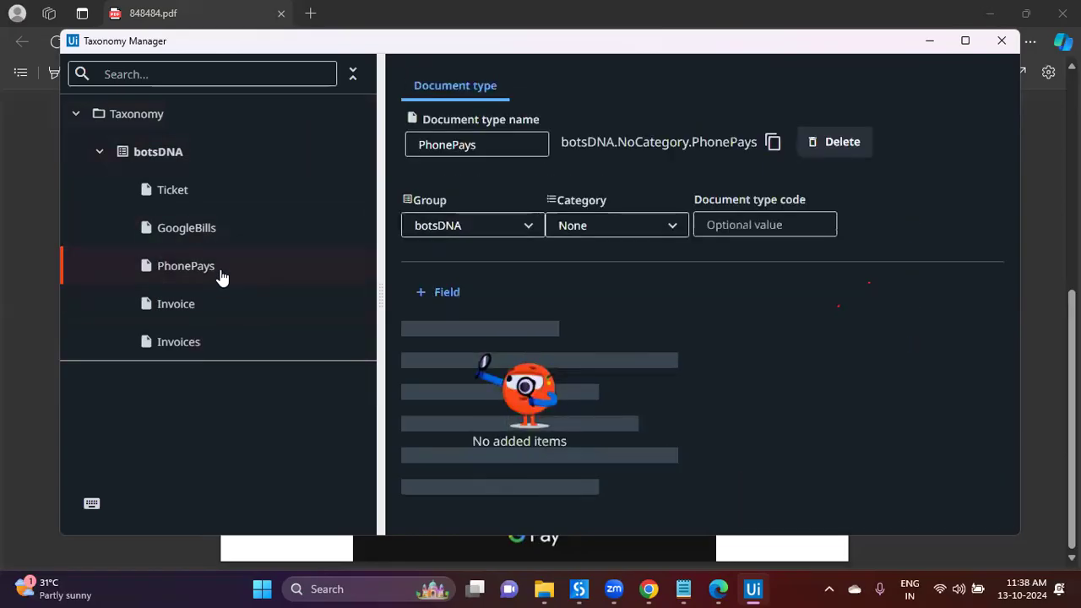
{"action": "left_click", "coordinate": [509, 141]}
{"action": "key", "text": "BackSpace"}
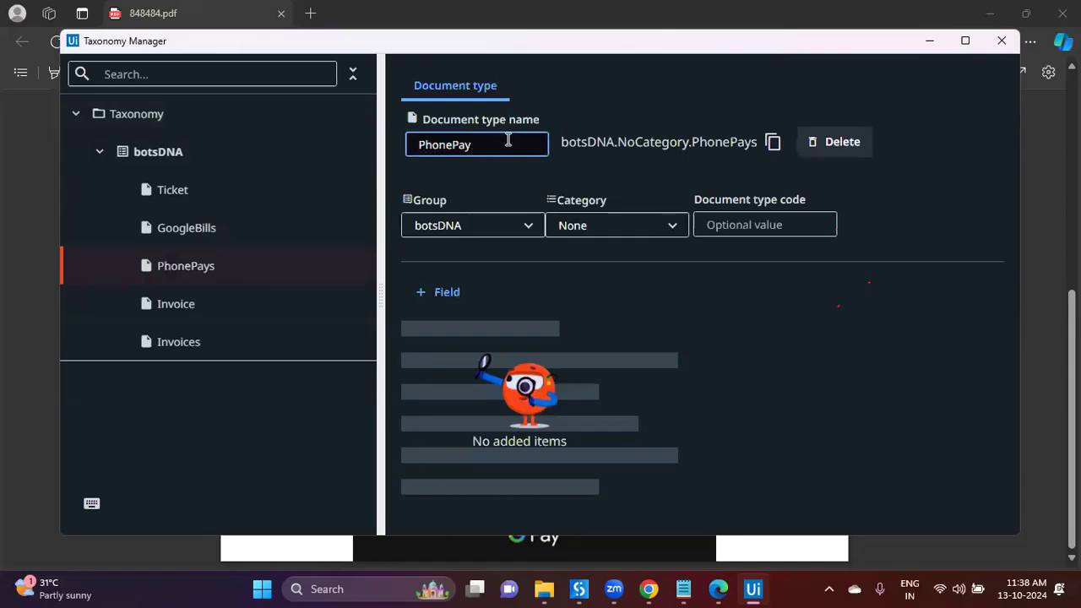
{"action": "type", "text": "Bills"}
{"action": "left_click", "coordinate": [181, 307]}
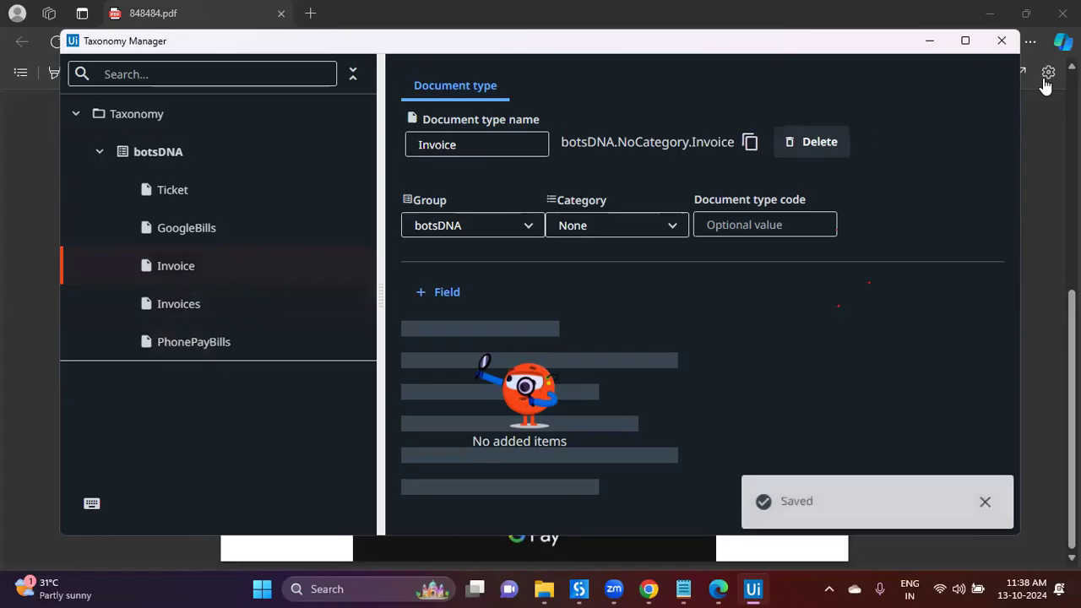
{"action": "left_click", "coordinate": [1002, 41]}
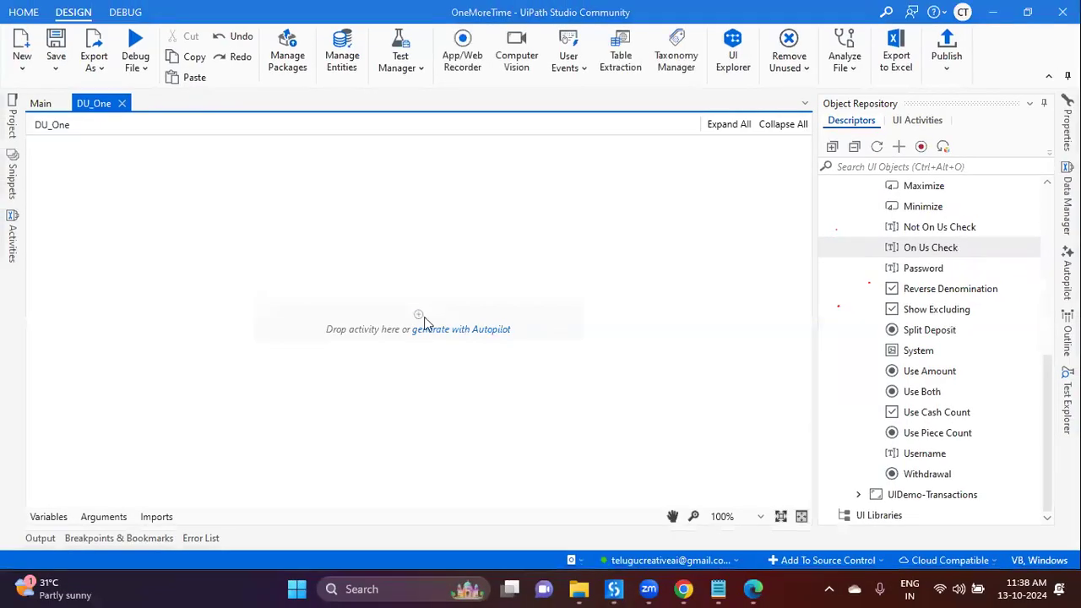
Step: Insert a Load Taxonomy activity via 'load tax' and store its output in a new taxonamy variable
{"action": "left_click", "coordinate": [418, 316]}
{"action": "type", "text": "load tax"}
{"action": "key", "text": "Return"}
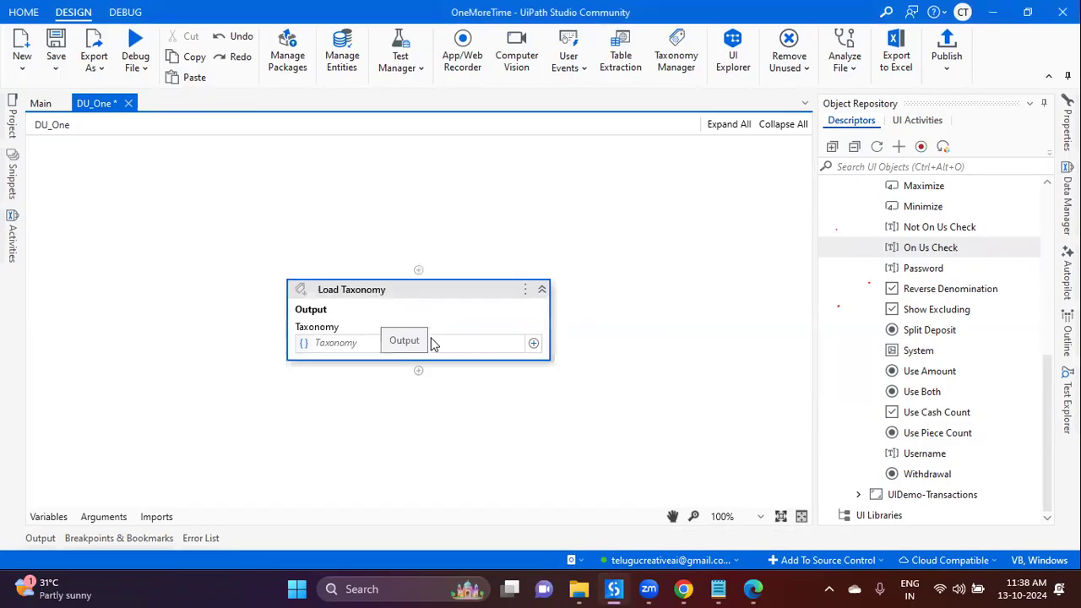
{"action": "left_click", "coordinate": [434, 342]}
{"action": "key", "text": "ctrl+k"}
{"action": "type", "text": "ta"}
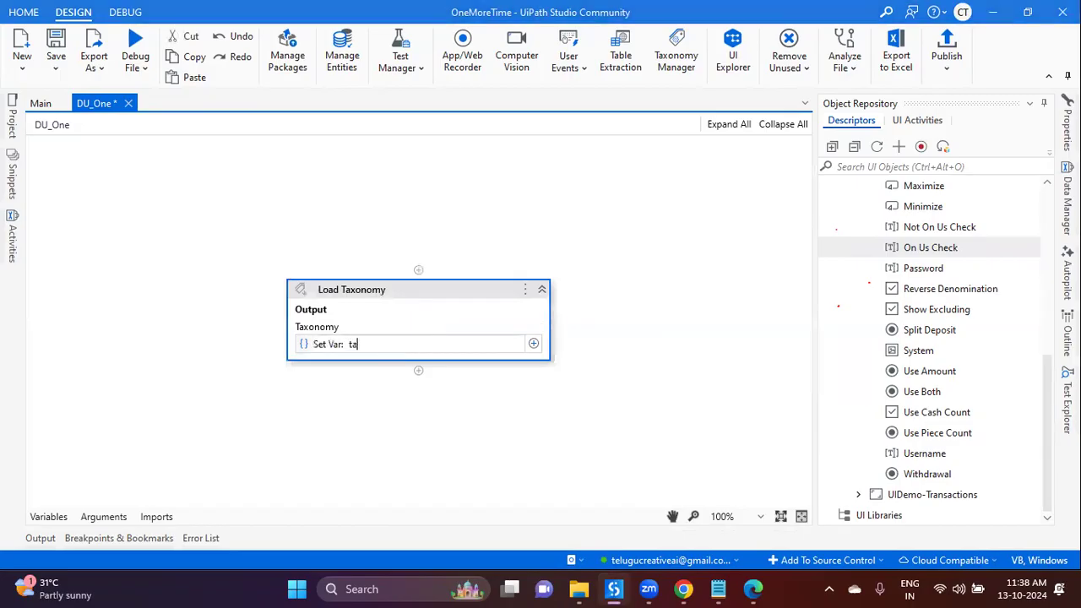
{"action": "type", "text": "xonamy"}
{"action": "key", "text": "Return"}
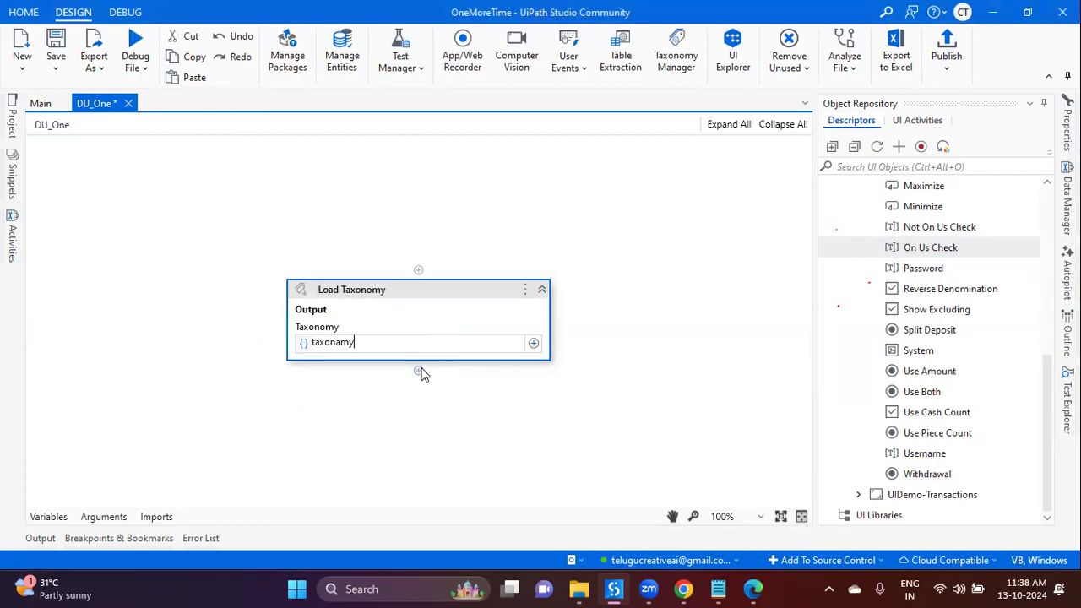
{"action": "left_click", "coordinate": [419, 371]}
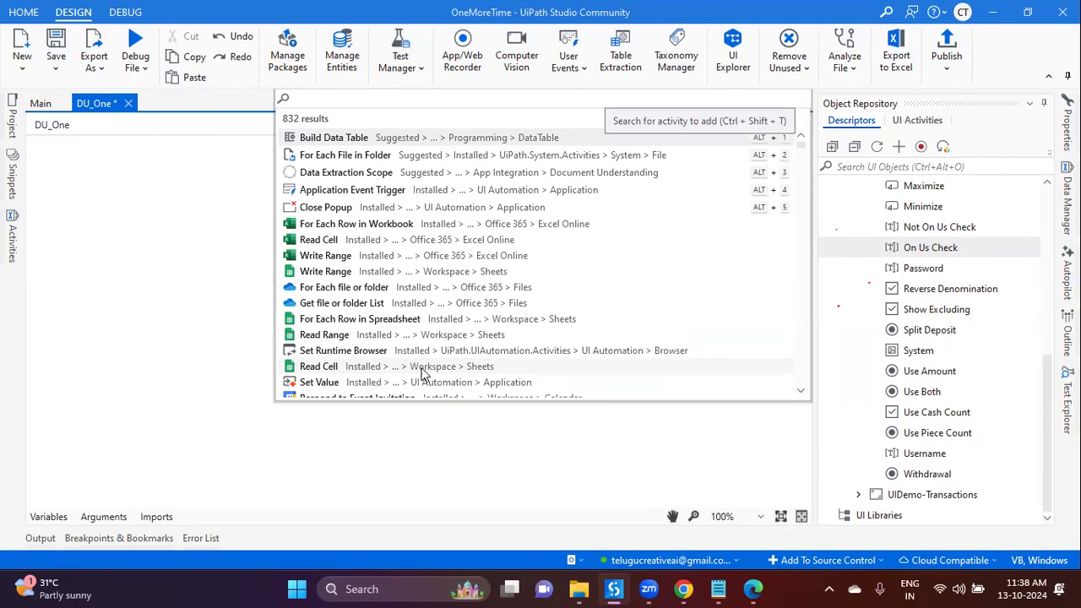
Step: Add a Digitize Document activity and create the String variable strPDF_Path
{"action": "type", "text": "digi"}
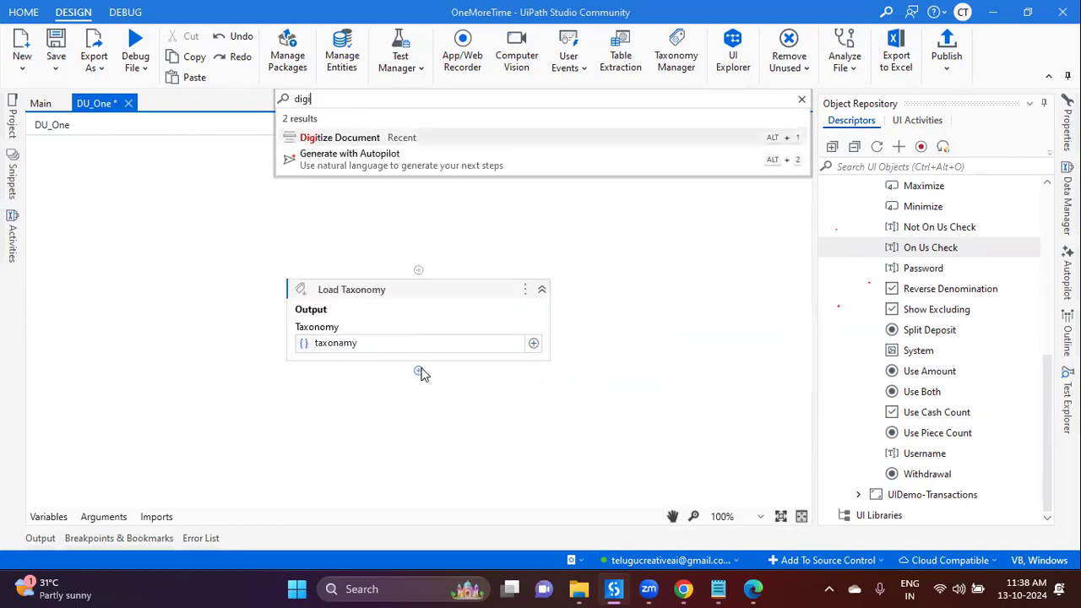
{"action": "key", "text": "Escape"}
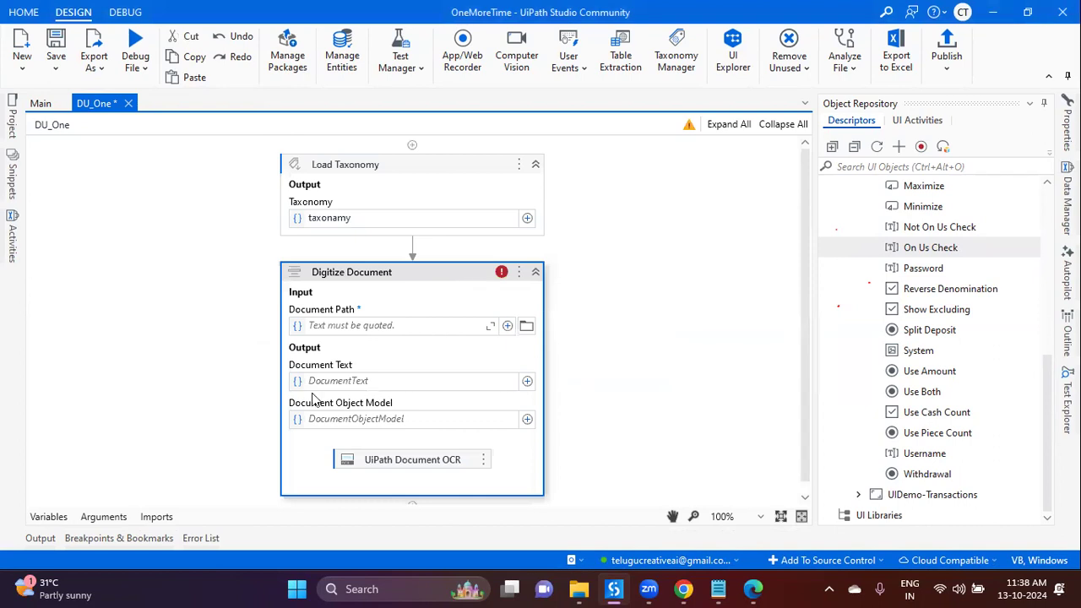
{"action": "left_click", "coordinate": [46, 516]}
{"action": "left_click", "coordinate": [69, 406]}
{"action": "type", "text": "strPDF_Path"}
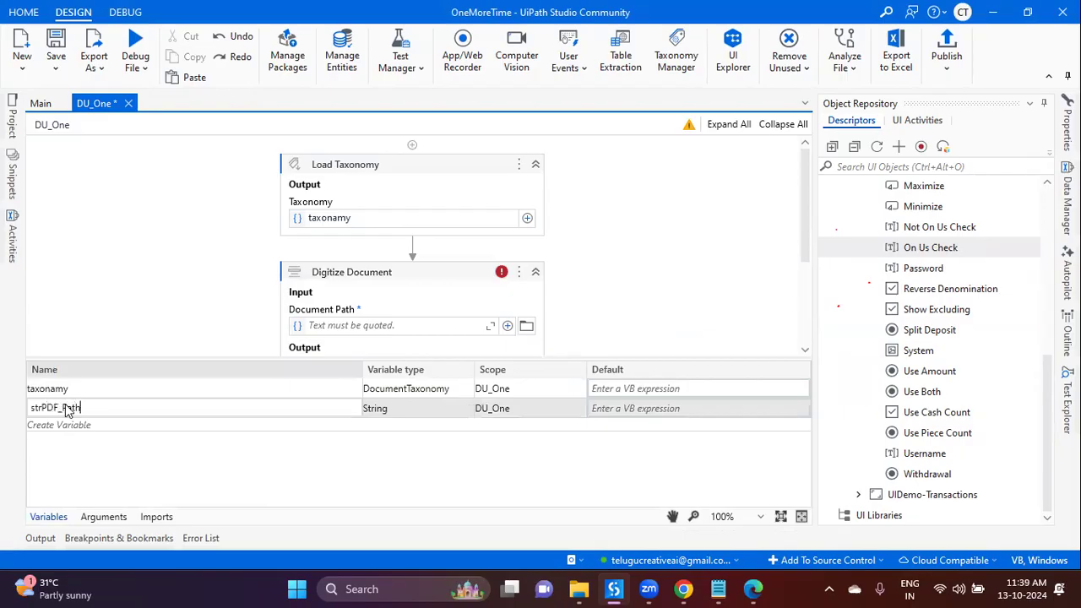
{"action": "key", "text": "Return"}
Step: Copy the full path of 123234.pdf from the PDFs folder in File Explorer
{"action": "left_click", "coordinate": [579, 590]}
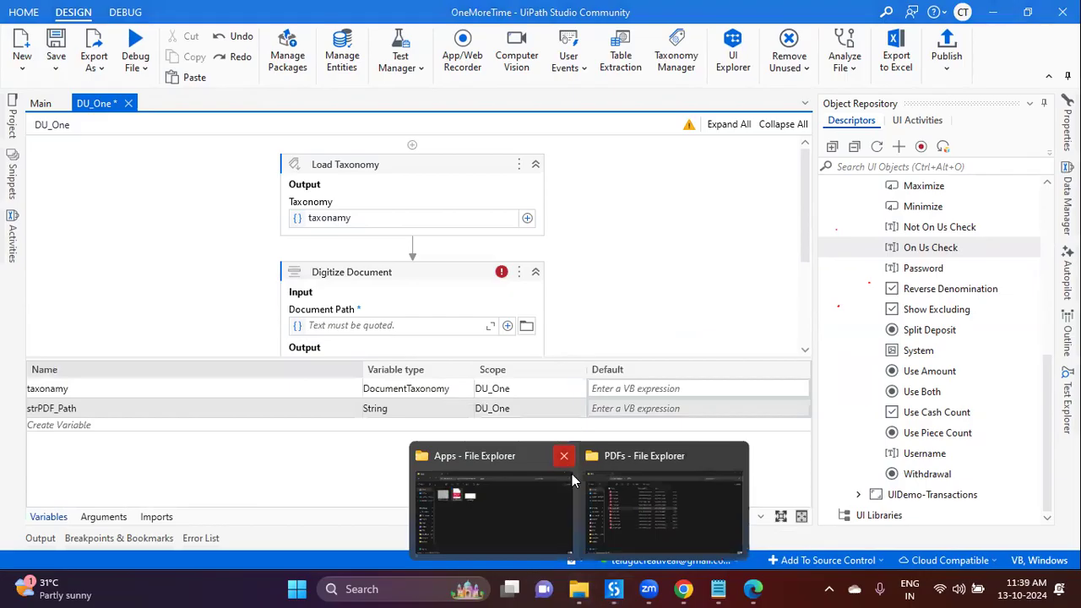
{"action": "left_click", "coordinate": [632, 495]}
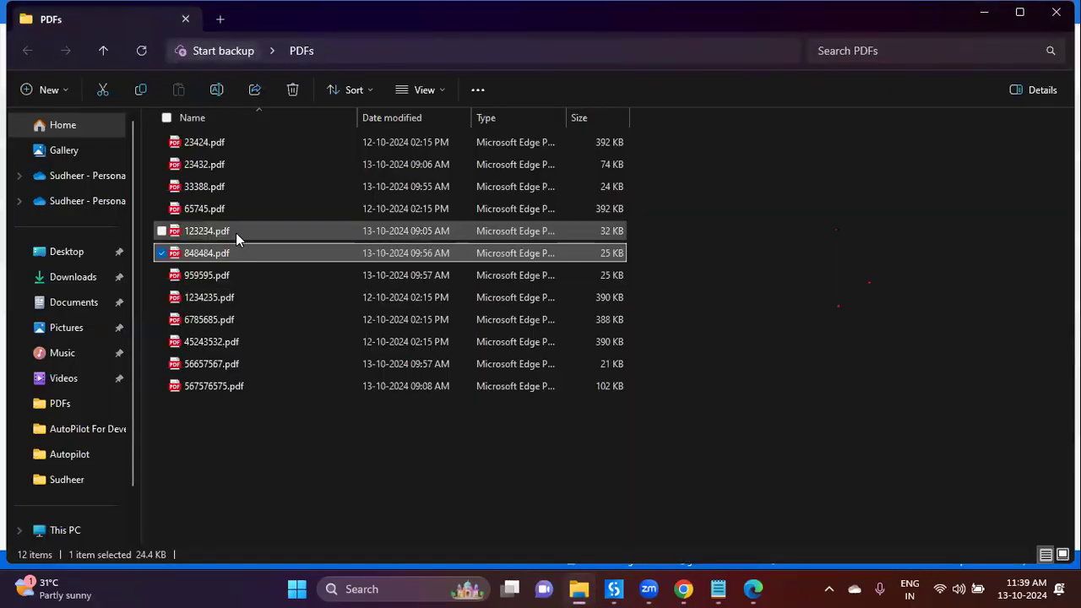
{"action": "left_click", "coordinate": [236, 232]}
{"action": "right_click", "coordinate": [236, 233]}
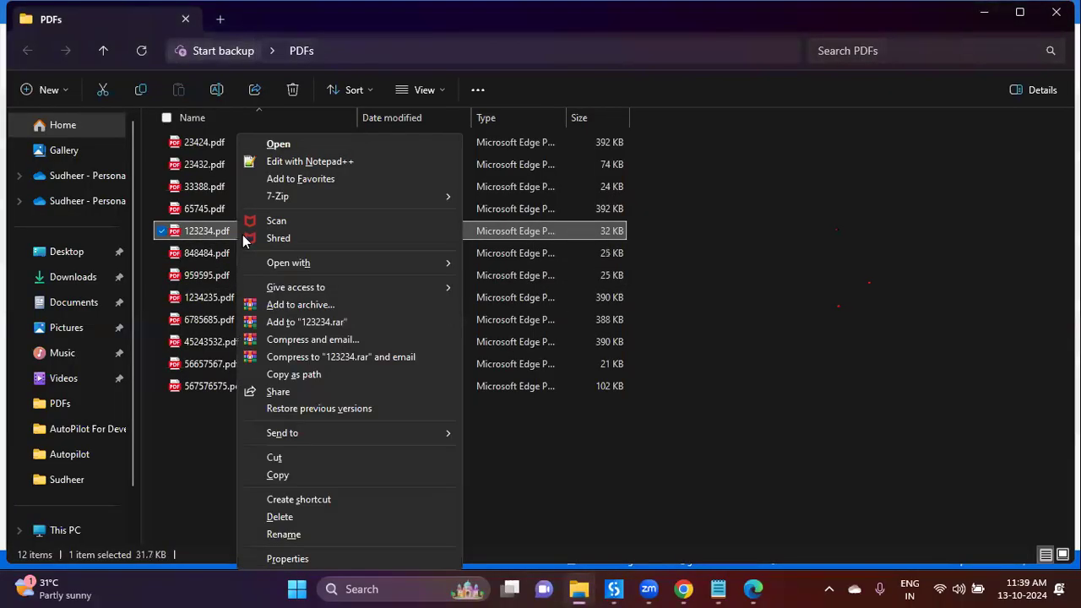
{"action": "left_click", "coordinate": [324, 377]}
{"action": "left_click", "coordinate": [614, 589]}
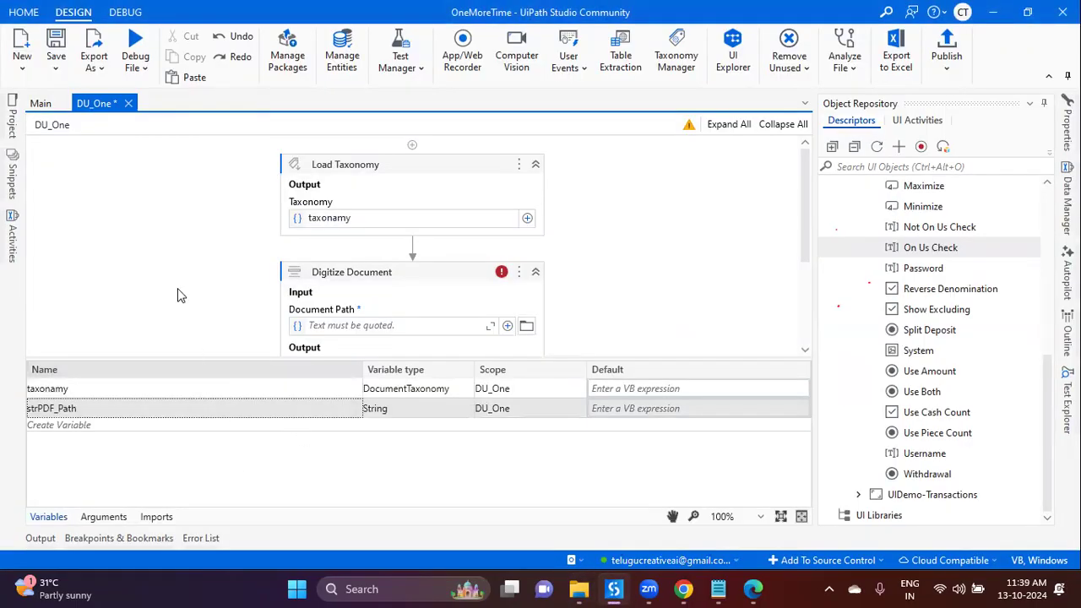
Step: Add an Assign at the top that sets strPDF_Path to the pasted PDF path
{"action": "left_click", "coordinate": [413, 146]}
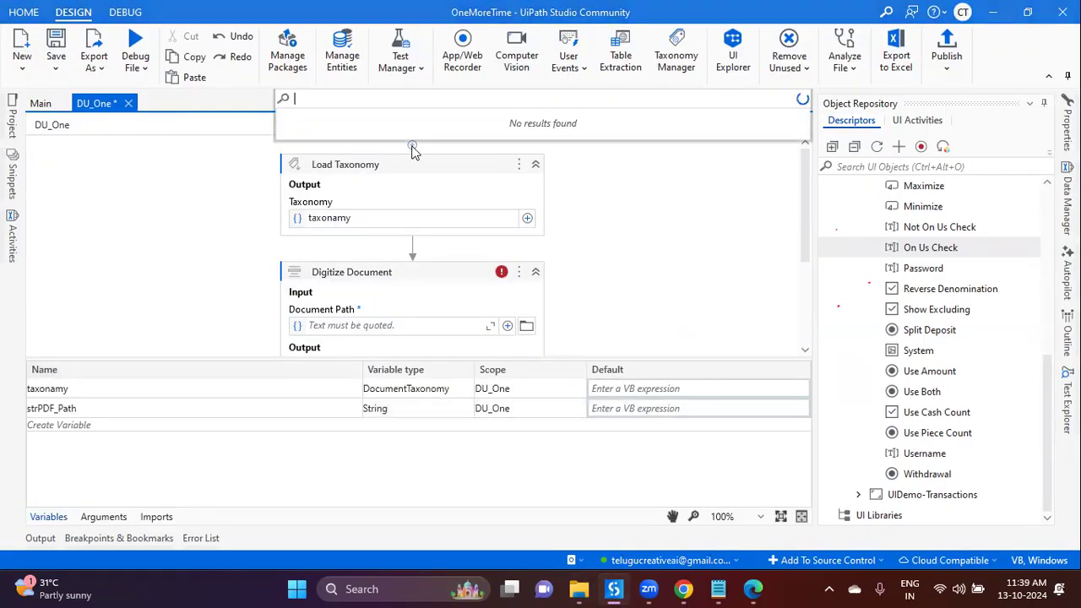
{"action": "type", "text": "assi"}
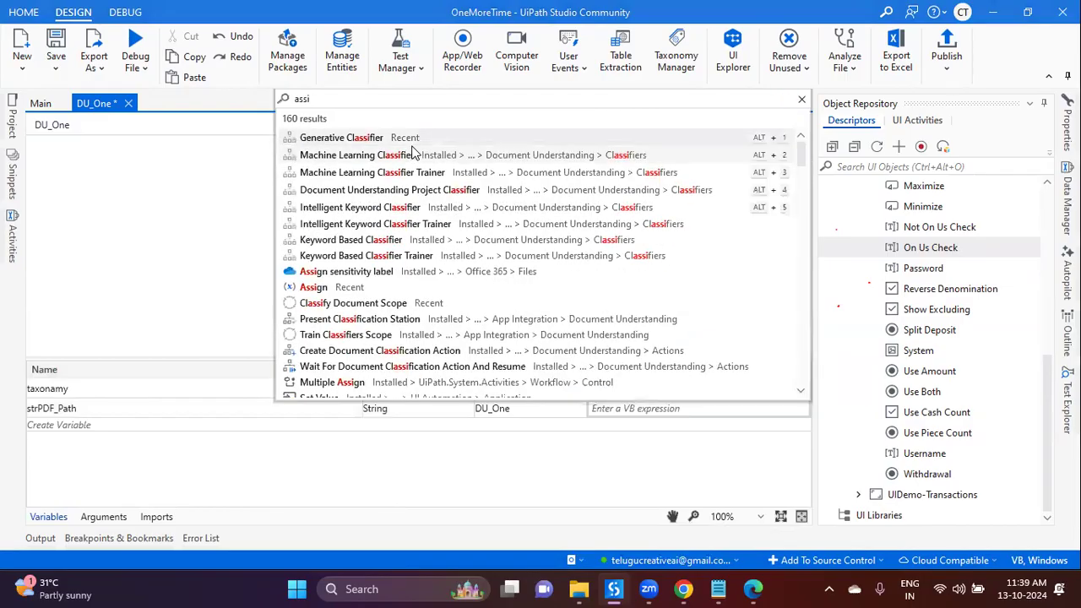
{"action": "key", "text": "Down"}
{"action": "key", "text": "Down"}
{"action": "key", "text": "Down"}
{"action": "key", "text": "Down"}
{"action": "key", "text": "Down"}
{"action": "key", "text": "Down"}
{"action": "key", "text": "Down"}
{"action": "key", "text": "Down"}
{"action": "key", "text": "Down"}
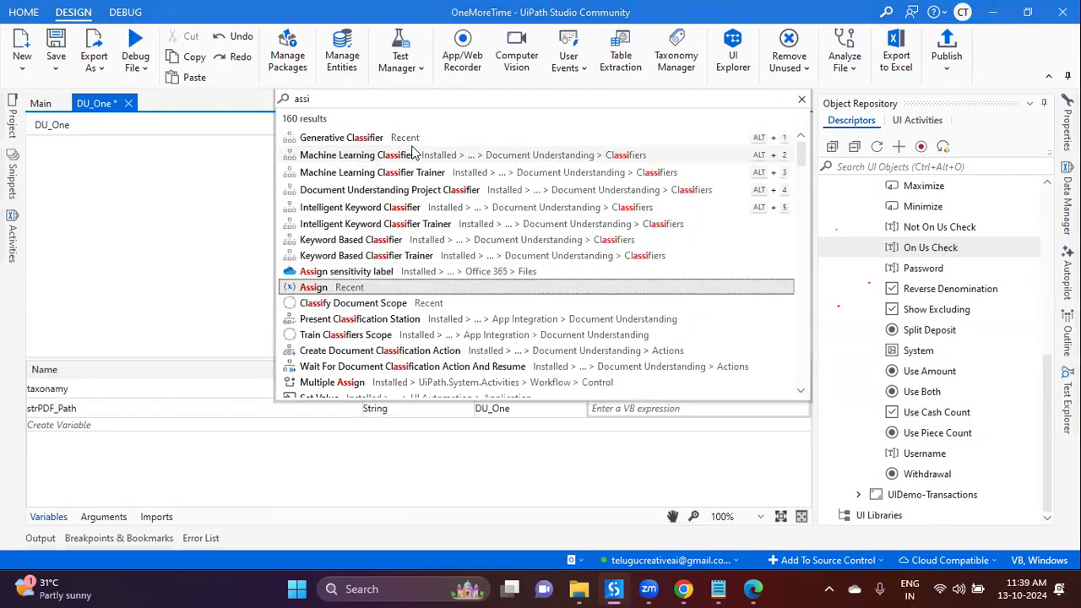
{"action": "key", "text": "Return"}
{"action": "left_click", "coordinate": [465, 202]}
{"action": "key", "text": "ctrl+v"}
{"action": "left_click", "coordinate": [332, 205]}
{"action": "type", "text": "st"}
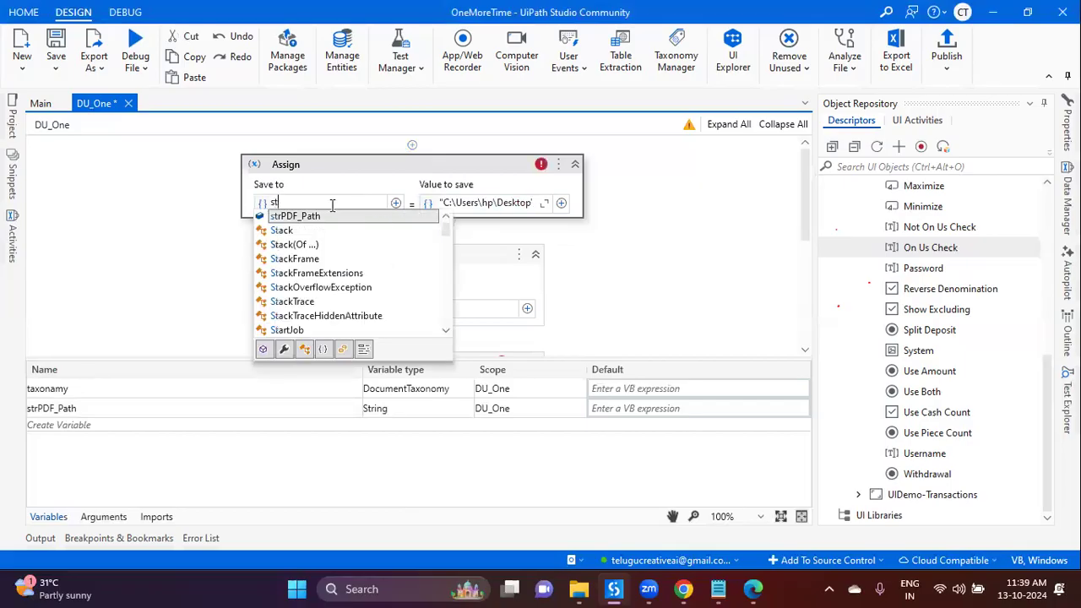
{"action": "left_click", "coordinate": [331, 215]}
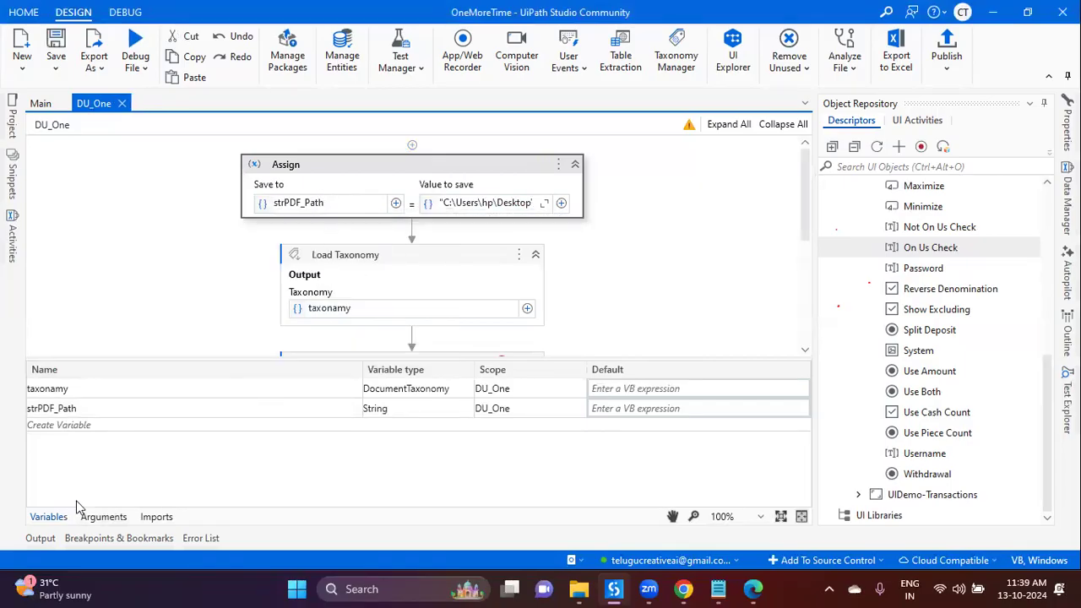
Step: Set Digitize Document's Document Path input to strPDF_Path
{"action": "left_click", "coordinate": [56, 516]}
{"action": "left_click", "coordinate": [368, 420]}
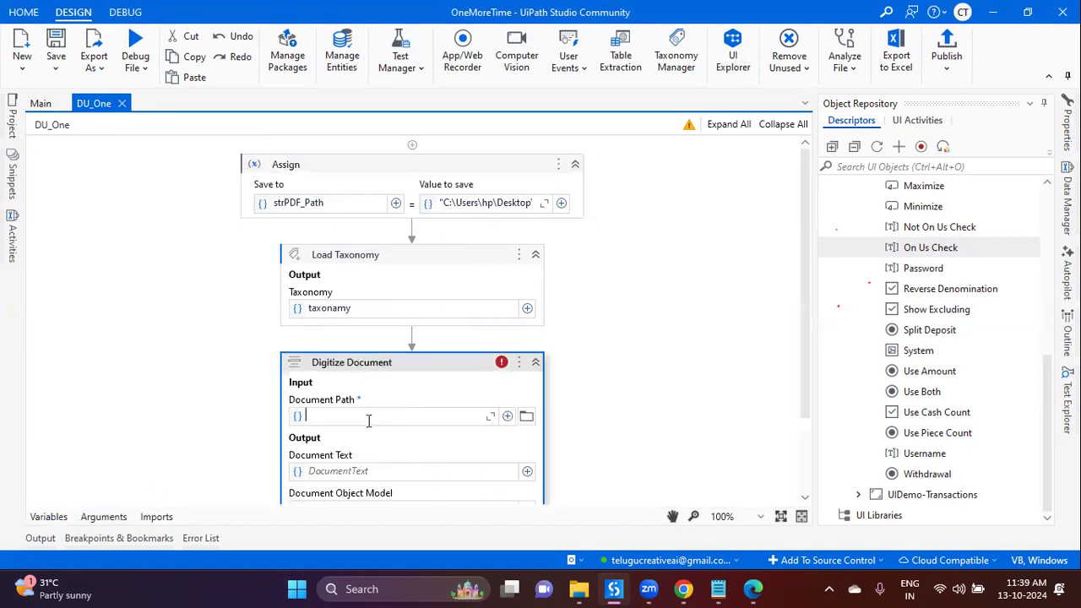
{"action": "type", "text": "st"}
{"action": "left_click", "coordinate": [363, 429]}
{"action": "scroll", "coordinate": [535, 464], "scroll_direction": "down", "scroll_amount": 1}
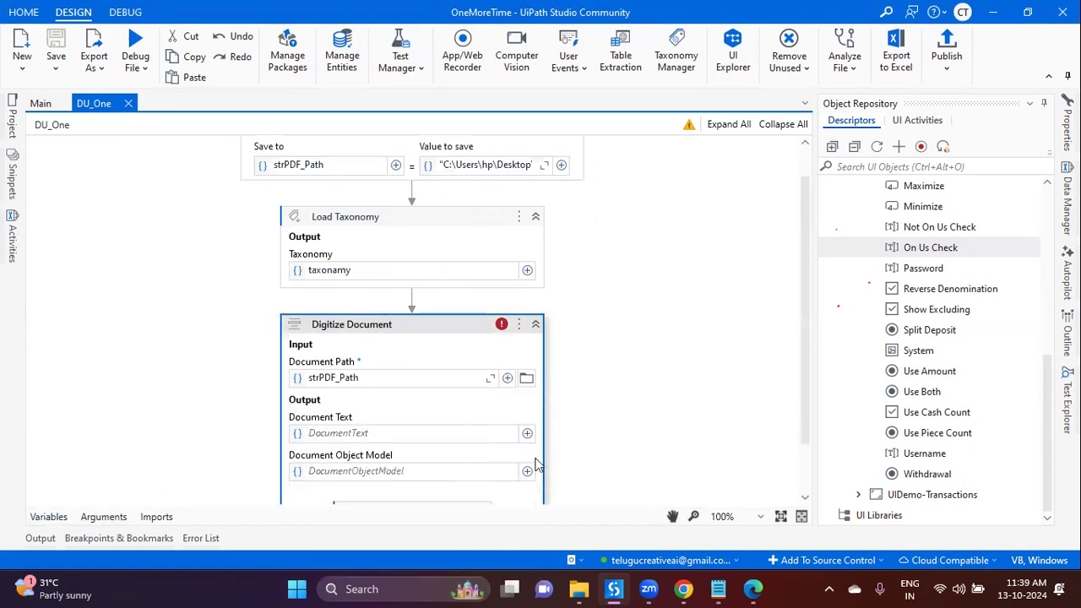
{"action": "scroll", "coordinate": [535, 464], "scroll_direction": "down", "scroll_amount": 2}
Step: Output Digitize Document's text to new variable strPDF_Text and its object model to DOM, then save
{"action": "left_click", "coordinate": [390, 369]}
{"action": "key", "text": "ctrl+k"}
{"action": "type", "text": "strPDF"}
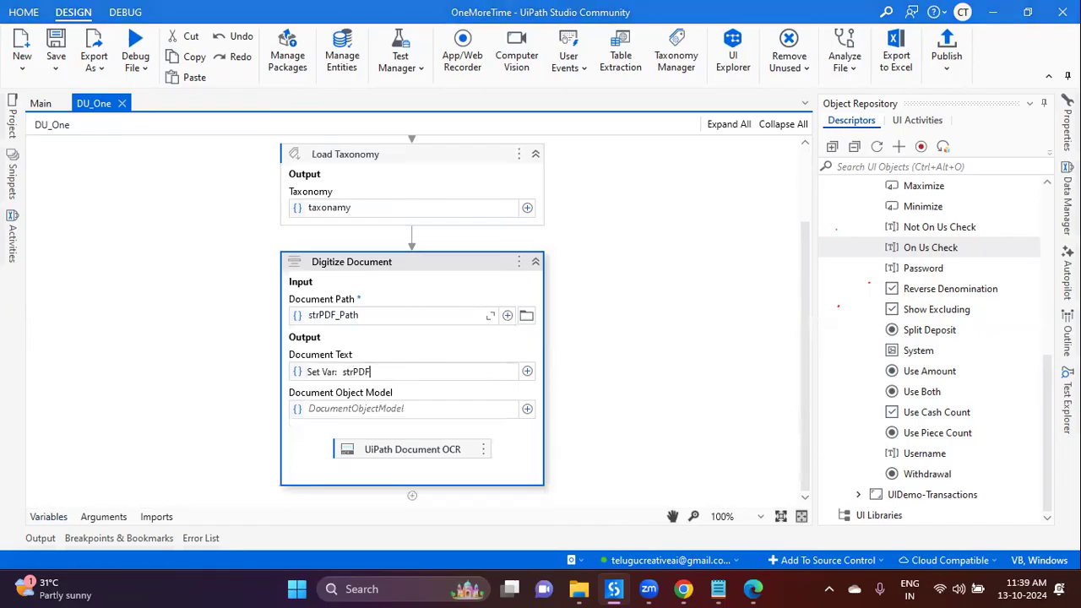
{"action": "type", "text": "_Text"}
{"action": "key", "text": "Return"}
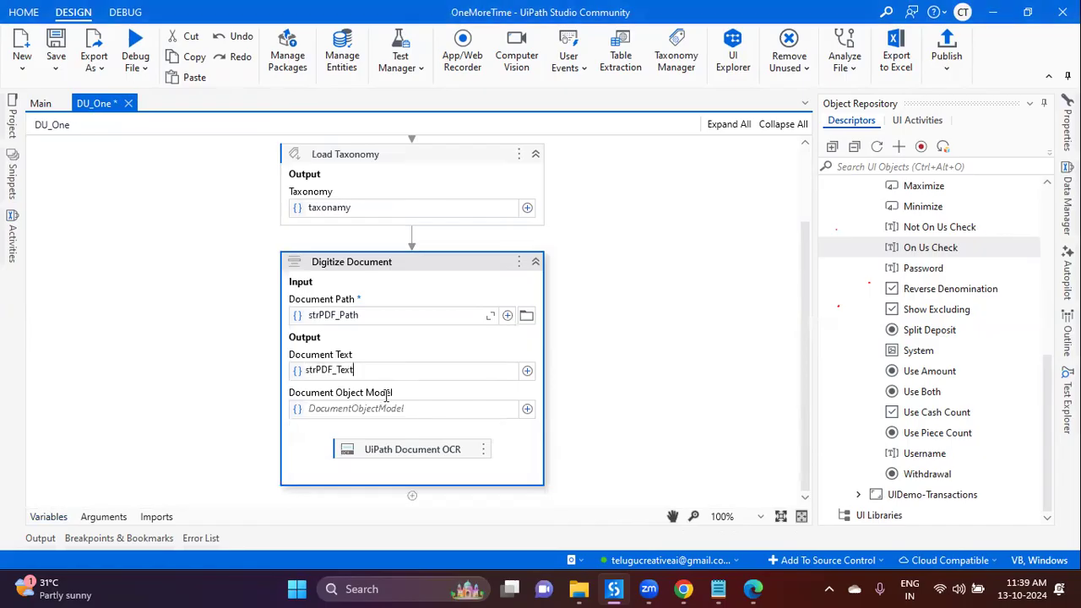
{"action": "left_click", "coordinate": [385, 409]}
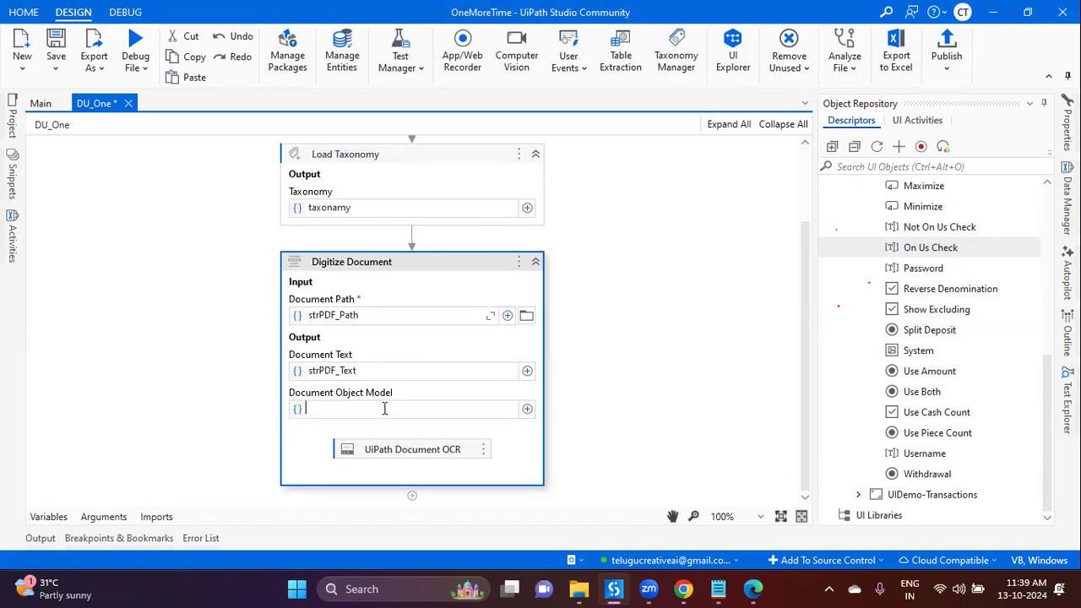
{"action": "key", "text": "ctrl+k"}
{"action": "type", "text": "DOM"}
{"action": "key", "text": "Return"}
{"action": "key", "text": "ctrl+s"}
{"action": "left_click", "coordinate": [413, 497]}
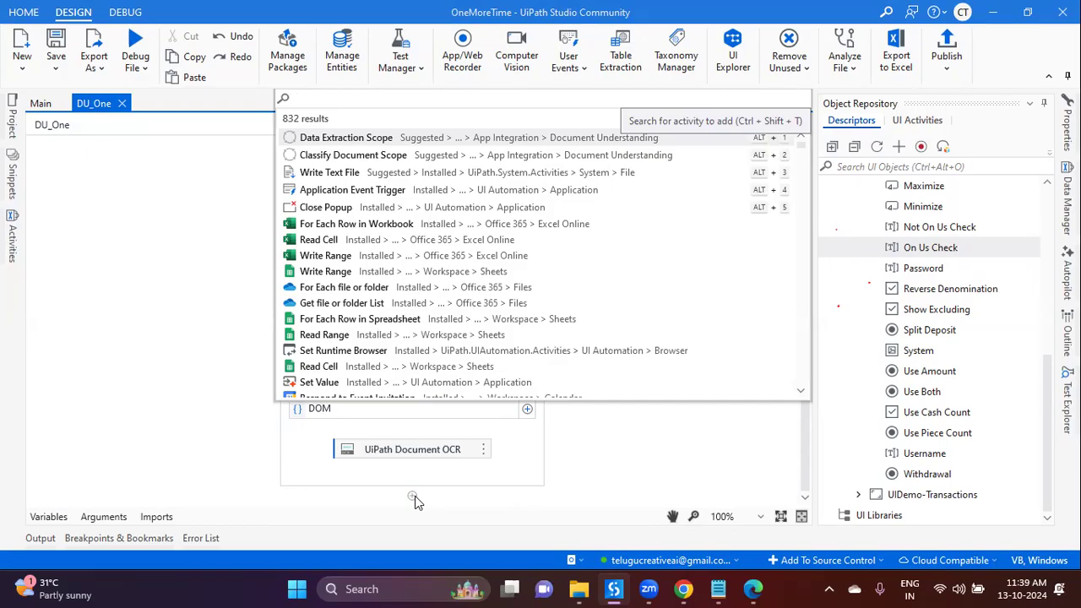
Step: Add a Classify Document Scope with document path strPDF_Path and taxonomy taxonamy
{"action": "left_click", "coordinate": [354, 156]}
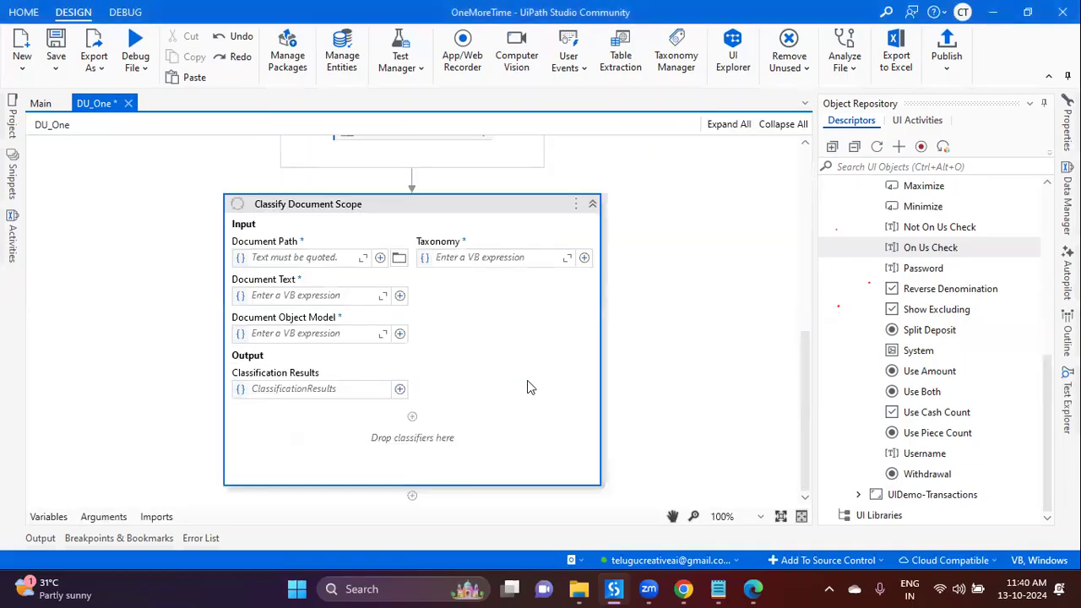
{"action": "scroll", "coordinate": [503, 359], "scroll_direction": "up", "scroll_amount": 2}
{"action": "left_click", "coordinate": [317, 372]}
{"action": "type", "text": "s"}
{"action": "key", "text": "Tab"}
{"action": "left_click", "coordinate": [468, 371]}
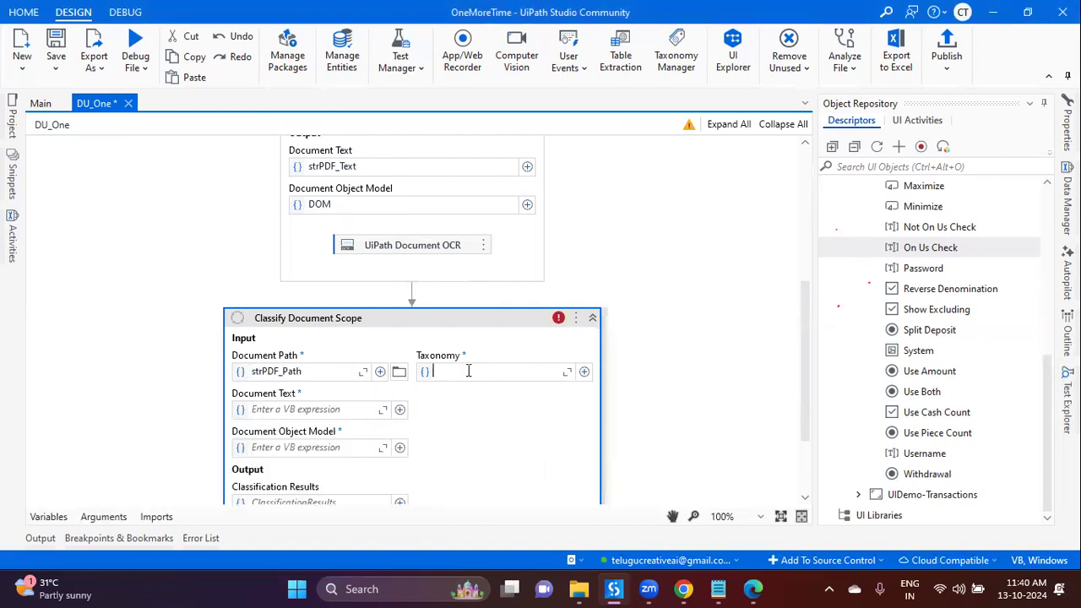
{"action": "type", "text": "ta"}
{"action": "key", "text": "Tab"}
Step: Set the scope's Document Text to strPDF_Text and Document Object Model to DOM
{"action": "left_click", "coordinate": [294, 414]}
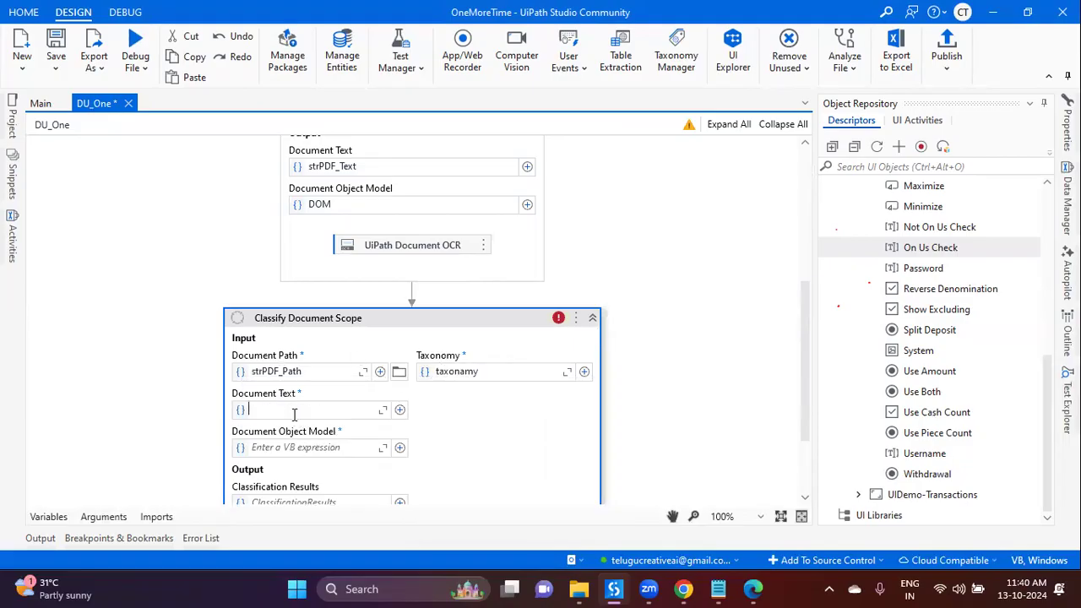
{"action": "type", "text": "str"}
{"action": "key", "text": "Down"}
{"action": "key", "text": "Tab"}
{"action": "left_click", "coordinate": [314, 449]}
{"action": "type", "text": "Dom"}
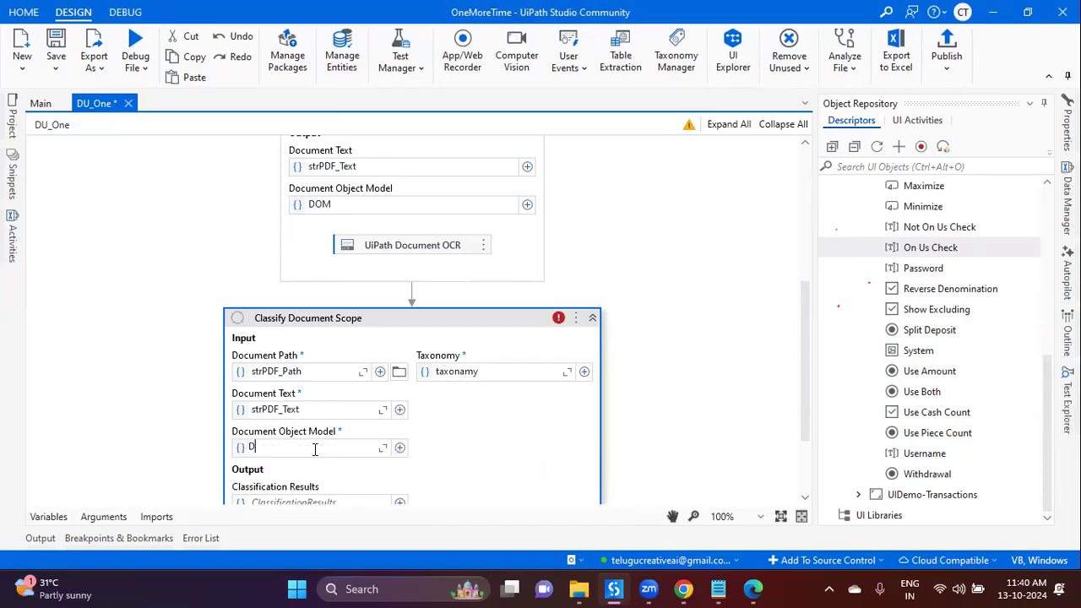
{"action": "key", "text": "Tab"}
Step: Create VarClassificationResults for the scope's Classification Results and save the workflow
{"action": "scroll", "coordinate": [460, 463], "scroll_direction": "down", "scroll_amount": 3}
{"action": "left_click", "coordinate": [319, 391]}
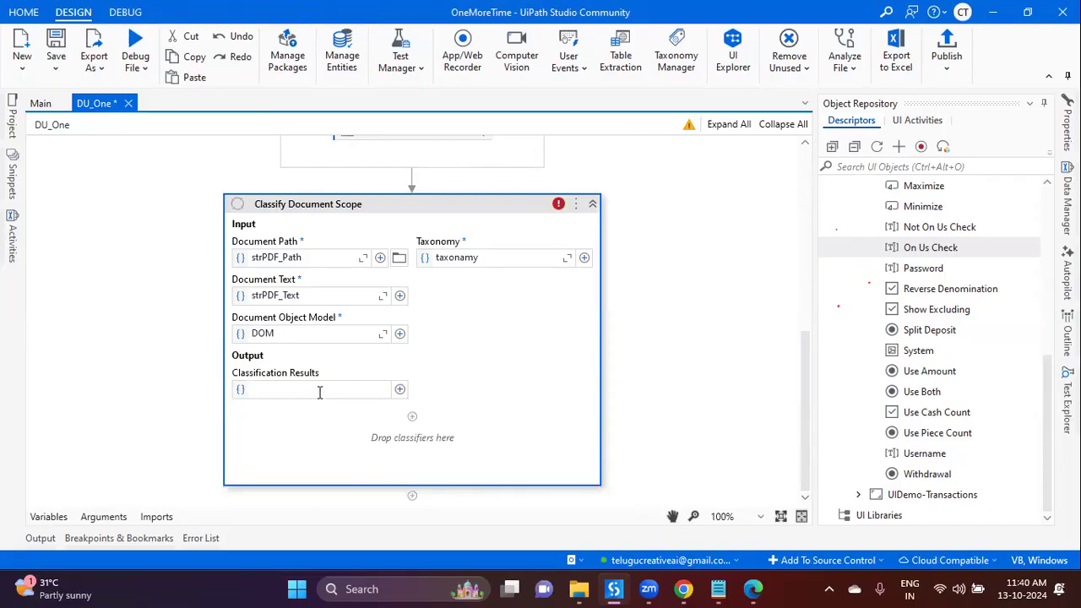
{"action": "key", "text": "ctrl+k"}
{"action": "type", "text": "c"}
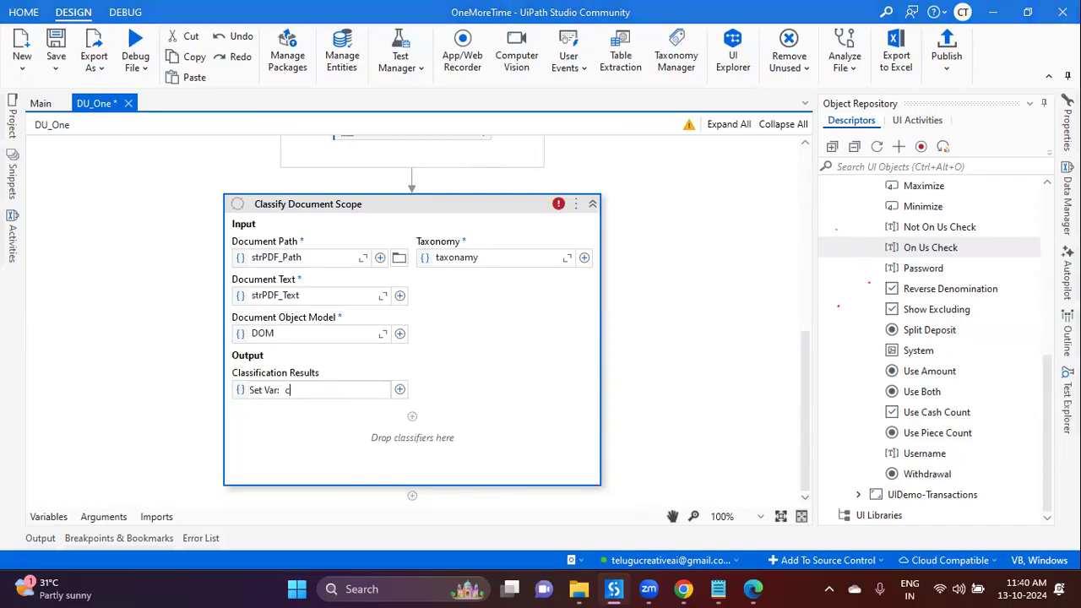
{"action": "type", "text": "lassificationResults"}
{"action": "left_click", "coordinate": [285, 390]}
{"action": "key", "text": "Delete"}
{"action": "type", "text": "VarC"}
{"action": "key", "text": "Return"}
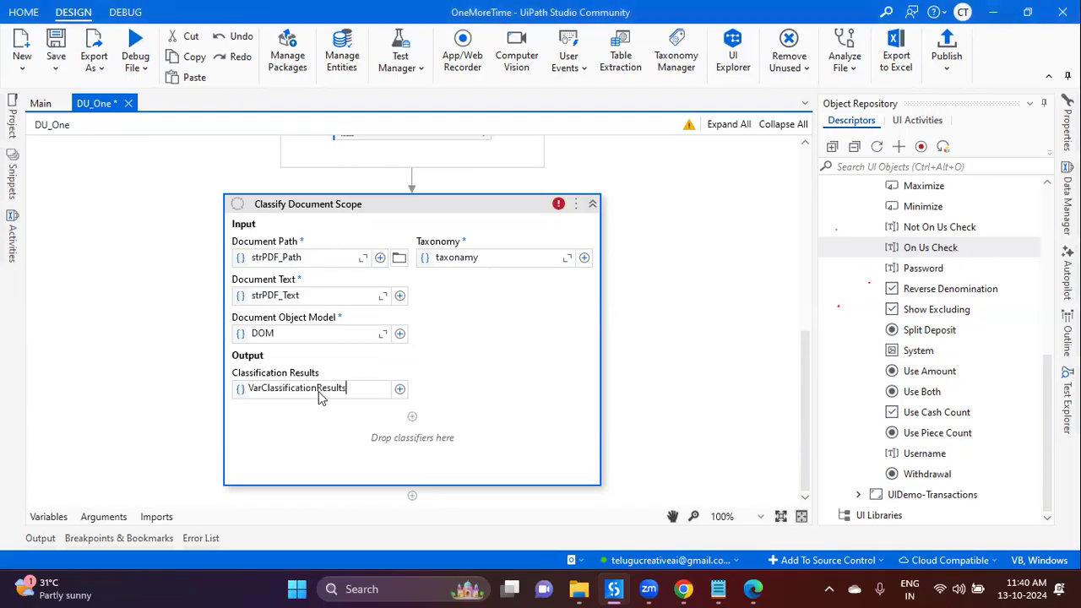
{"action": "key", "text": "ctrl+s"}
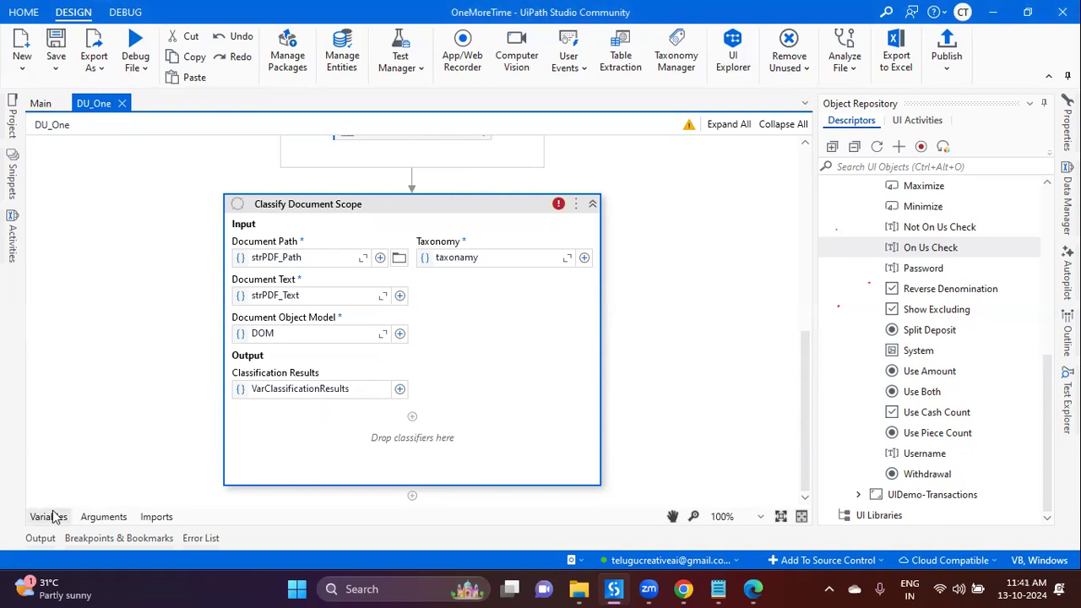
{"action": "left_click", "coordinate": [413, 417]}
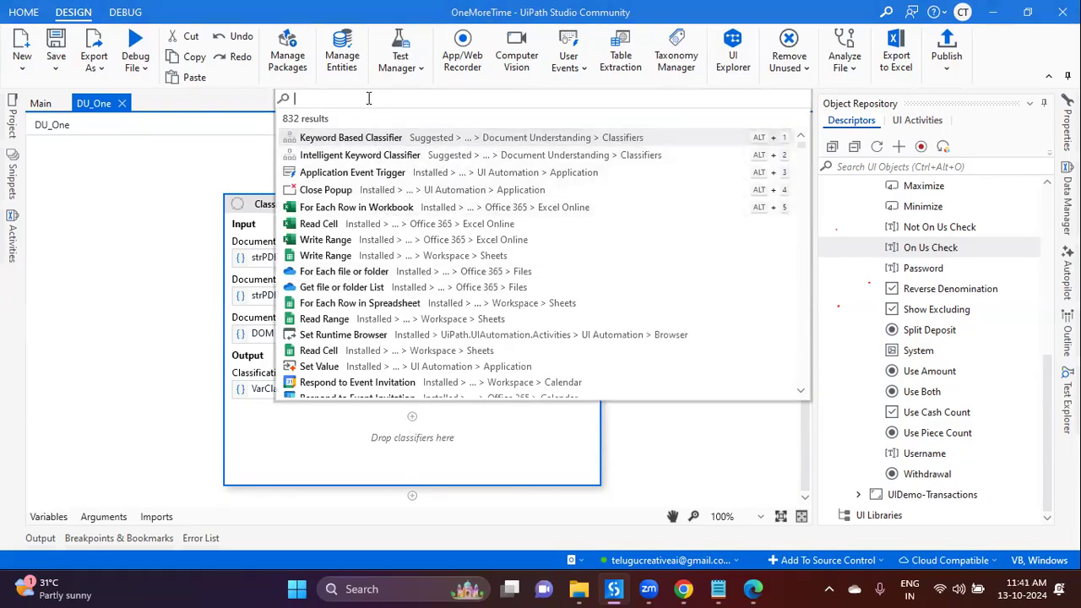
Step: Add a Generative Classifier inside the scope and open its prompt settings
{"action": "type", "text": "generativ"}
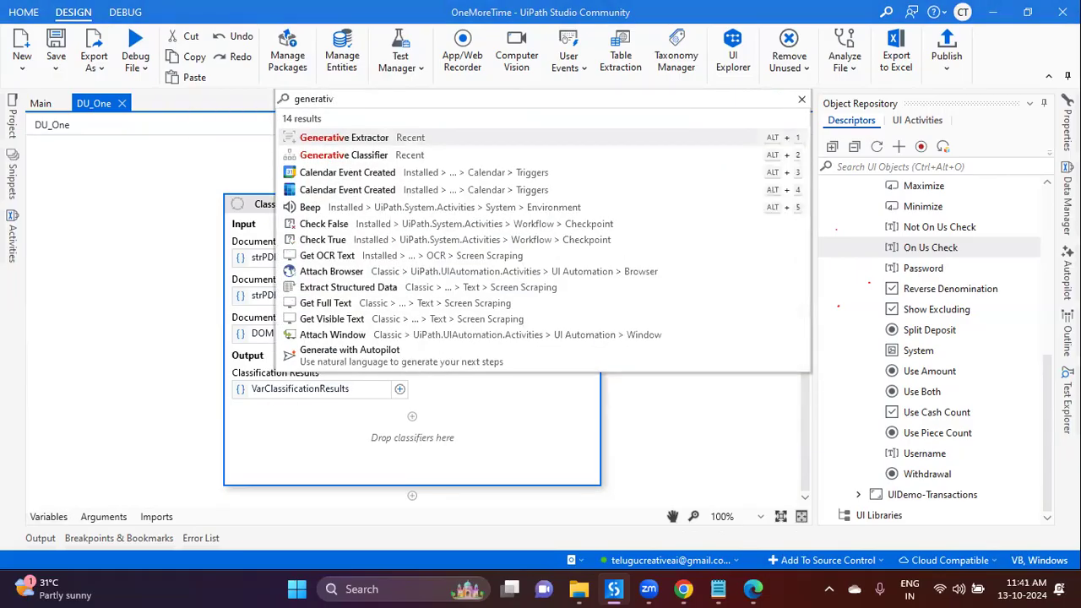
{"action": "left_click", "coordinate": [399, 160]}
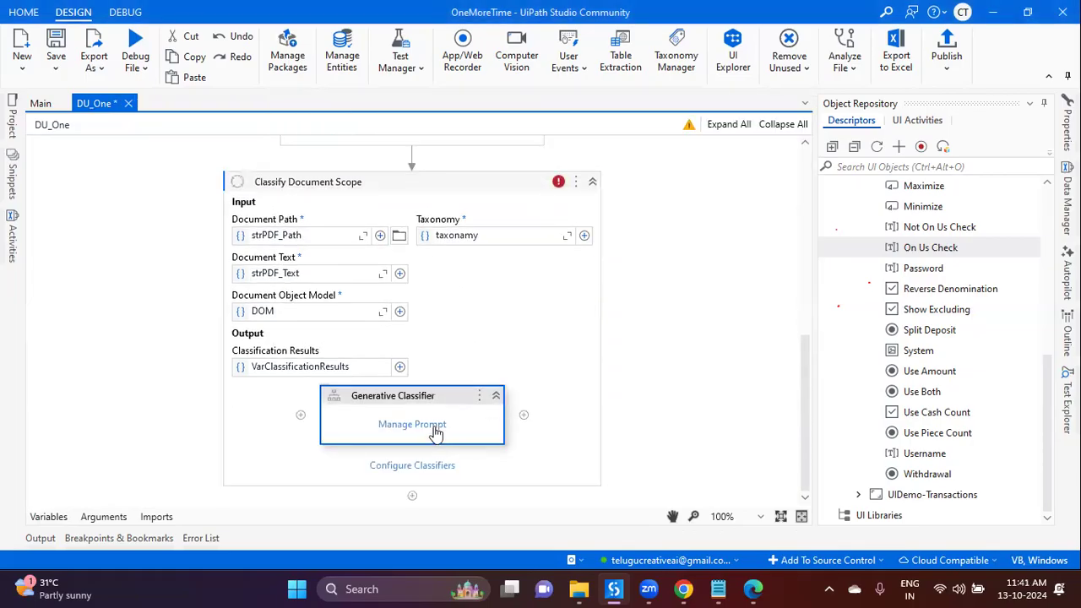
{"action": "left_click", "coordinate": [434, 431]}
Step: Look over the PhonePayBills, Invoice and Invoices prompt rows, then cancel the dialog without saving
{"action": "left_click", "coordinate": [309, 241]}
{"action": "left_click", "coordinate": [295, 270]}
{"action": "left_click", "coordinate": [291, 293]}
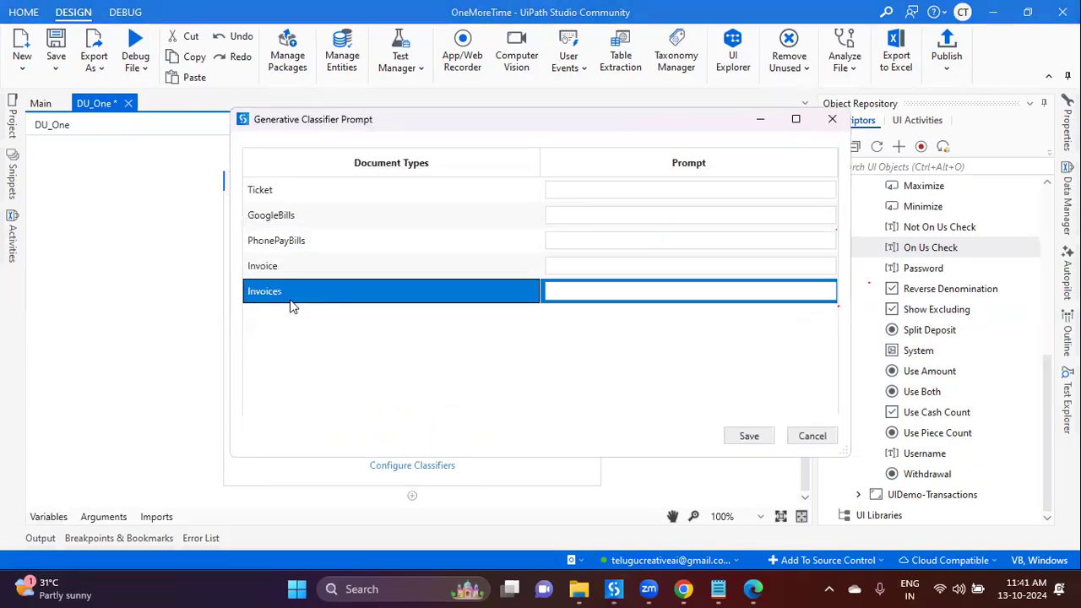
{"action": "left_click", "coordinate": [812, 437]}
{"action": "key", "text": "alt+Tab"}
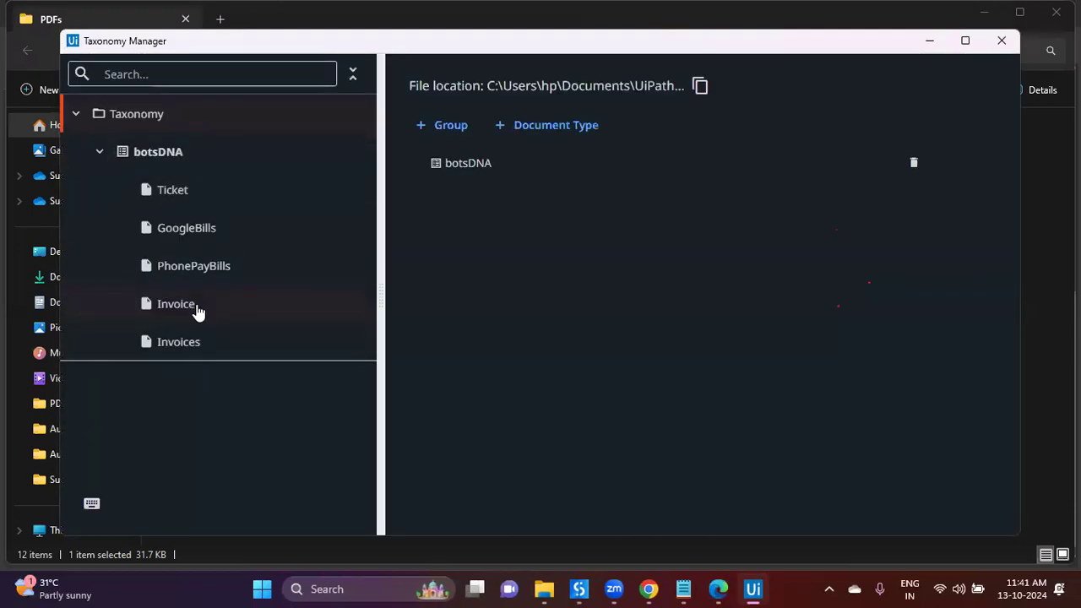
Step: Delete the duplicate Invoice document type from botsDNA and close the Taxonomy Manager
{"action": "left_click", "coordinate": [178, 304]}
{"action": "left_click", "coordinate": [807, 144]}
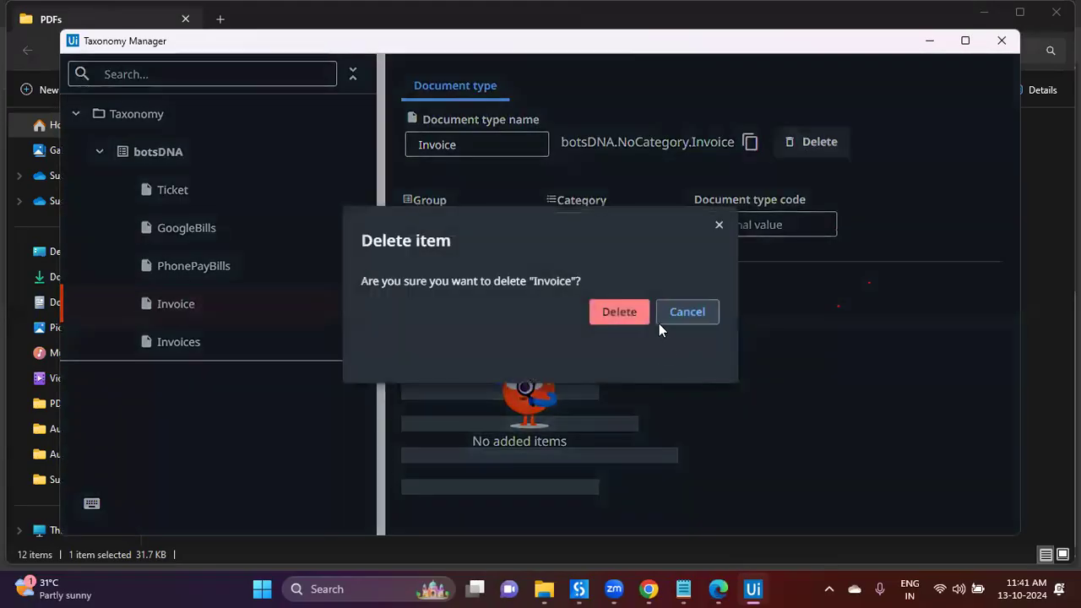
{"action": "left_click", "coordinate": [631, 312]}
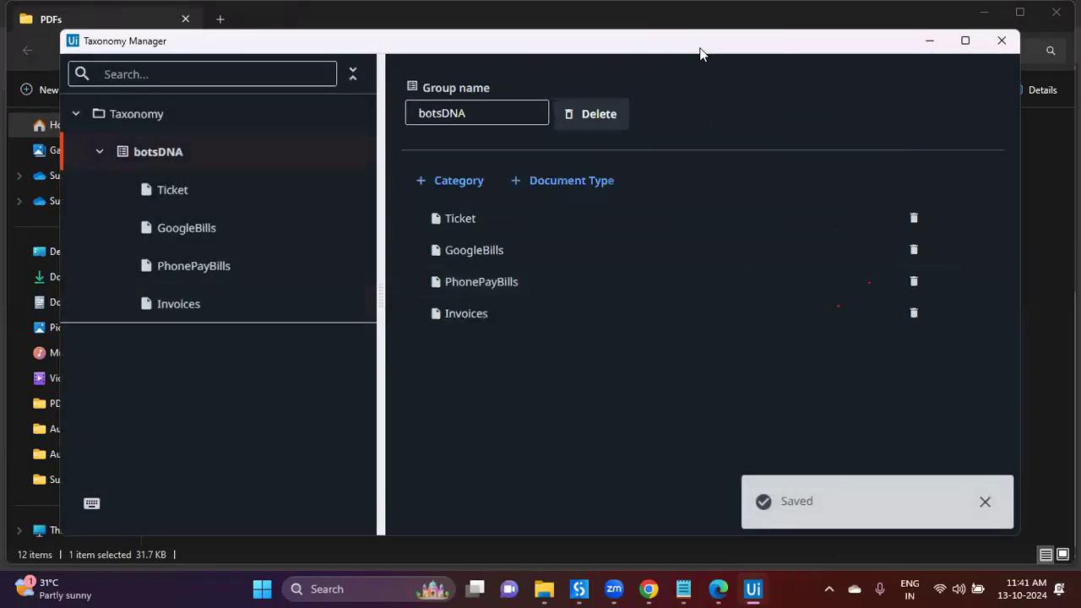
{"action": "left_click", "coordinate": [912, 100]}
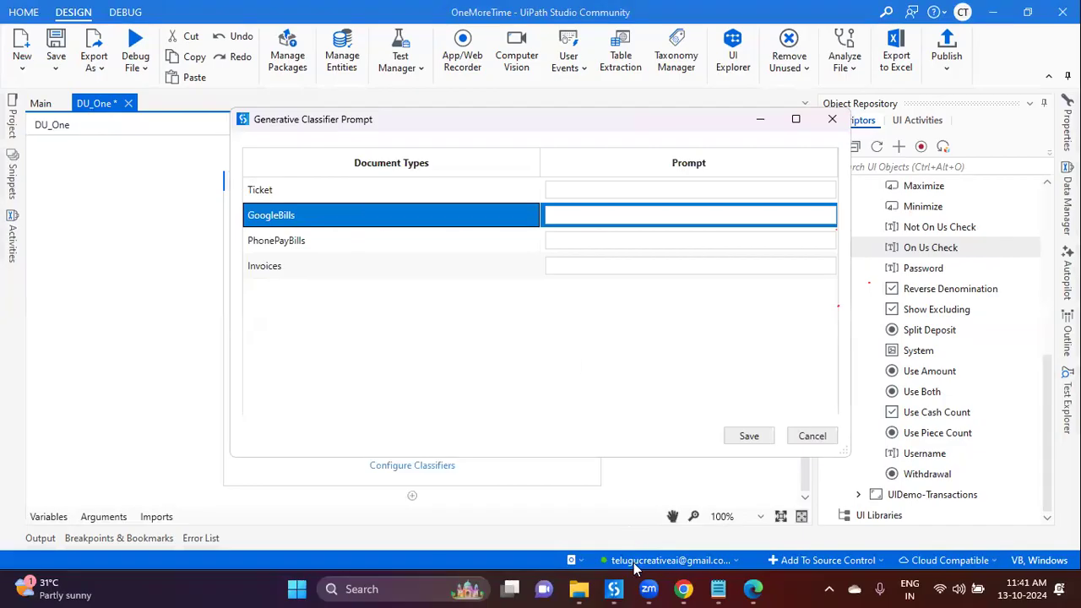
{"action": "left_click", "coordinate": [752, 588]}
Step: Read the 848484.pdf Google Pay receipt in Edge down to its transaction details, then close it
{"action": "scroll", "coordinate": [614, 405], "scroll_direction": "up", "scroll_amount": 4}
{"action": "scroll", "coordinate": [615, 406], "scroll_direction": "up", "scroll_amount": 2}
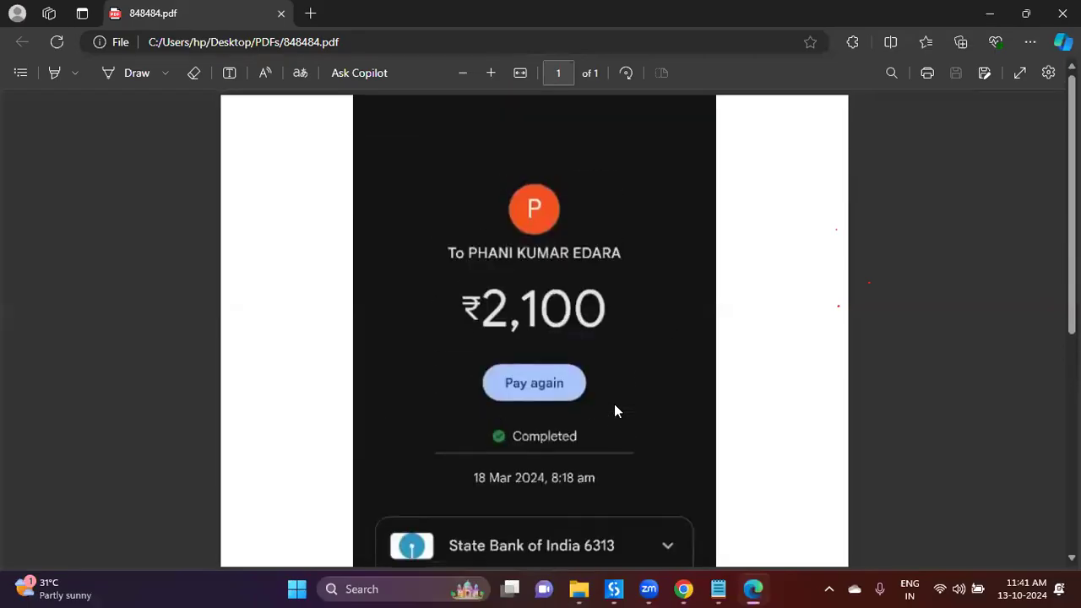
{"action": "scroll", "coordinate": [616, 405], "scroll_direction": "down", "scroll_amount": 5}
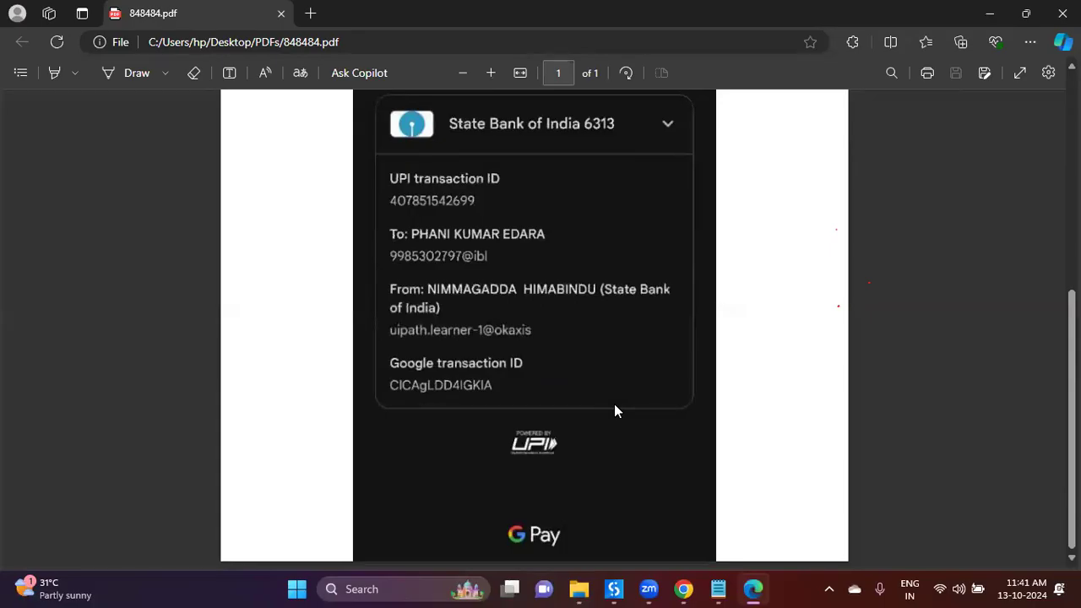
{"action": "key", "text": "ctrl+w"}
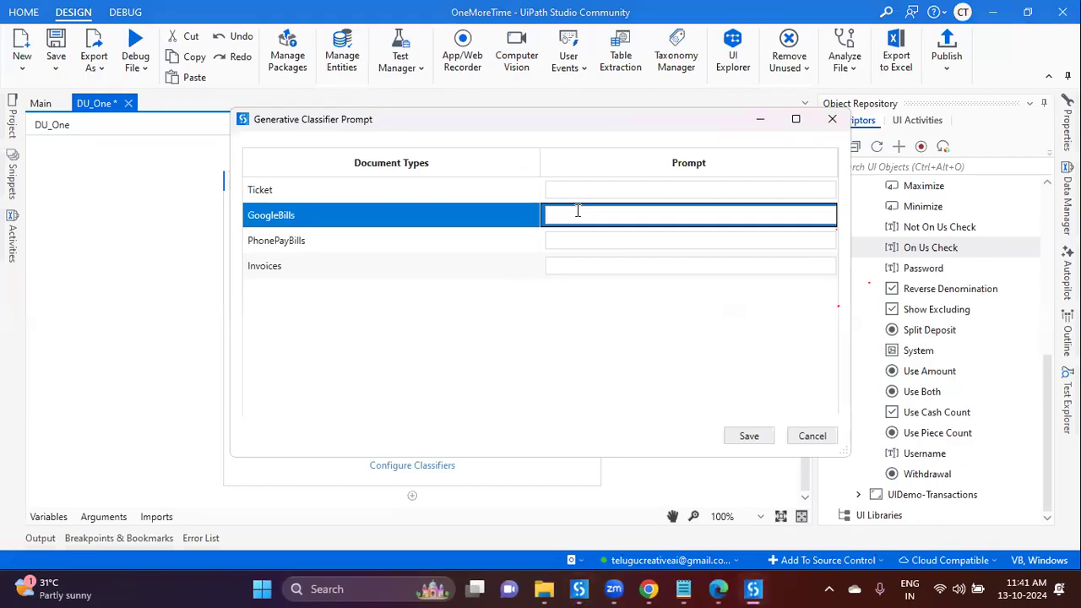
Step: Give GoogleBills the prompt "when it has the text called 'google'"
{"action": "type", "text": "when it has"}
{"action": "key", "text": "ctrl+a"}
{"action": "key", "text": "End"}
{"action": "type", "text": "the text called google transaciotn"}
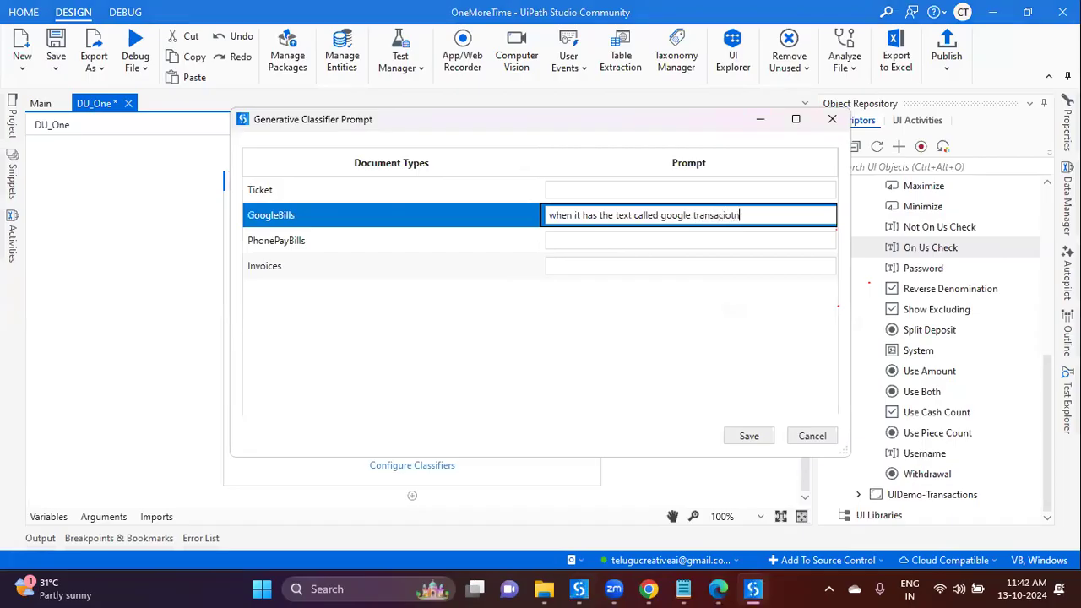
{"action": "key", "text": "BackSpace"}
{"action": "key", "text": "BackSpace"}
{"action": "key", "text": "BackSpace"}
{"action": "key", "text": "BackSpace"}
{"action": "key", "text": "BackSpace"}
{"action": "key", "text": "BackSpace"}
{"action": "key", "text": "BackSpace"}
{"action": "key", "text": "BackSpace"}
{"action": "key", "text": "BackSpace"}
{"action": "key", "text": "BackSpace"}
{"action": "type", "text": "'"}
{"action": "left_click", "coordinate": [574, 248]}
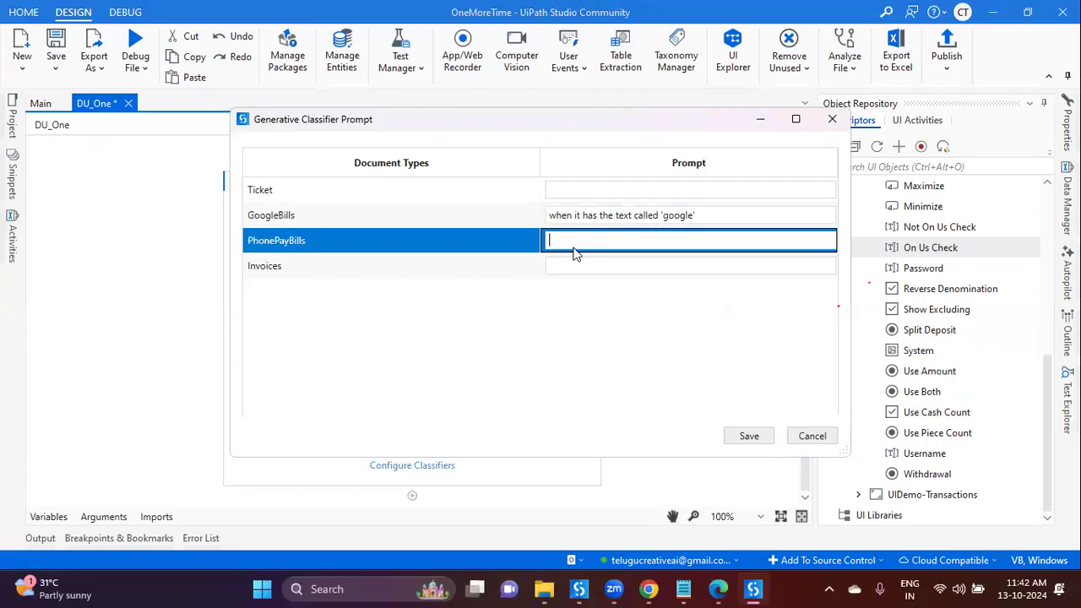
{"action": "left_click", "coordinate": [545, 589]}
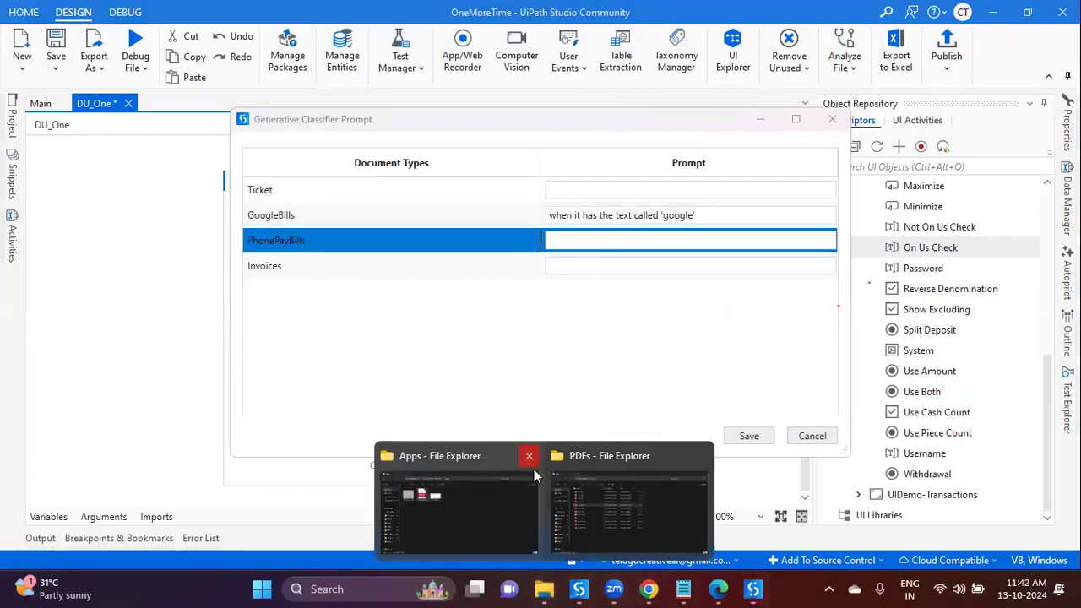
Step: Open the 567576575.pdf ticket and the 23424.pdf receipt from the PDFs folder in Edge
{"action": "left_click", "coordinate": [569, 497]}
{"action": "double_click", "coordinate": [308, 380]}
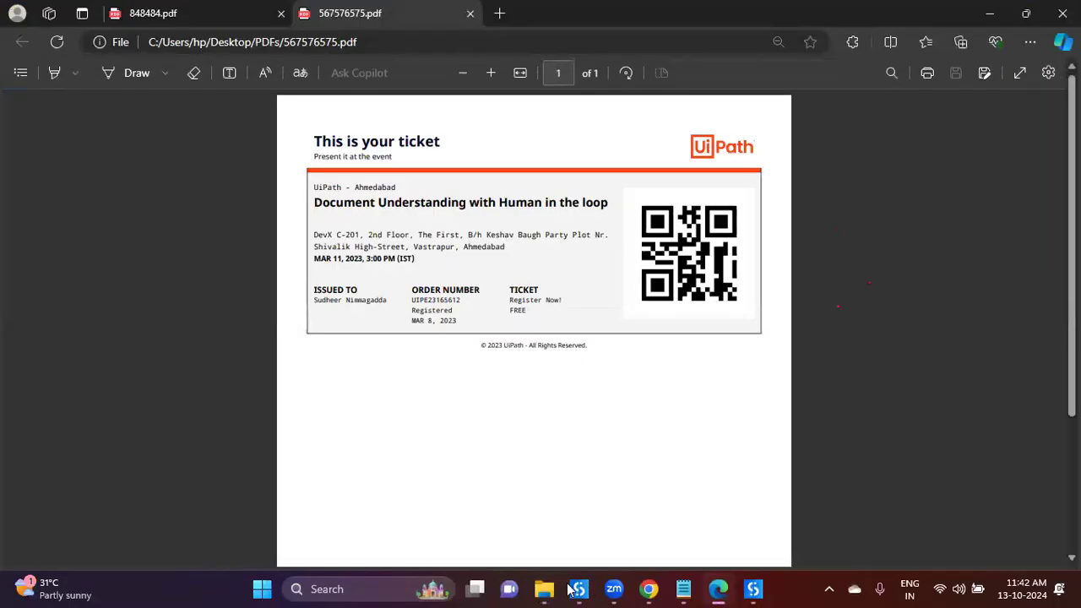
{"action": "mouse_move", "coordinate": [544, 589]}
{"action": "left_click", "coordinate": [504, 493]}
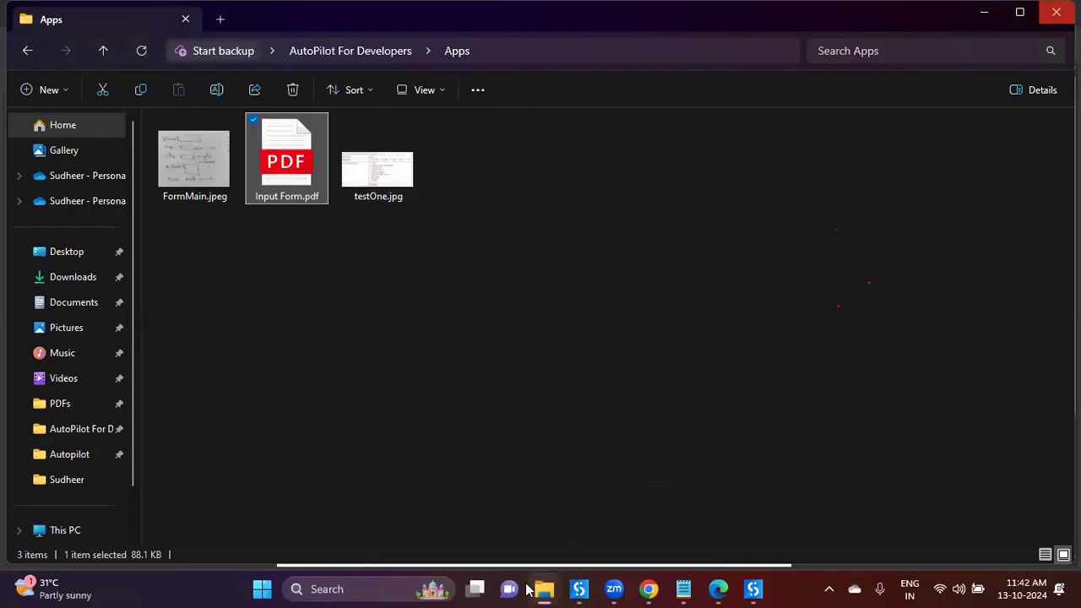
{"action": "left_click", "coordinate": [1056, 12]}
{"action": "double_click", "coordinate": [250, 143]}
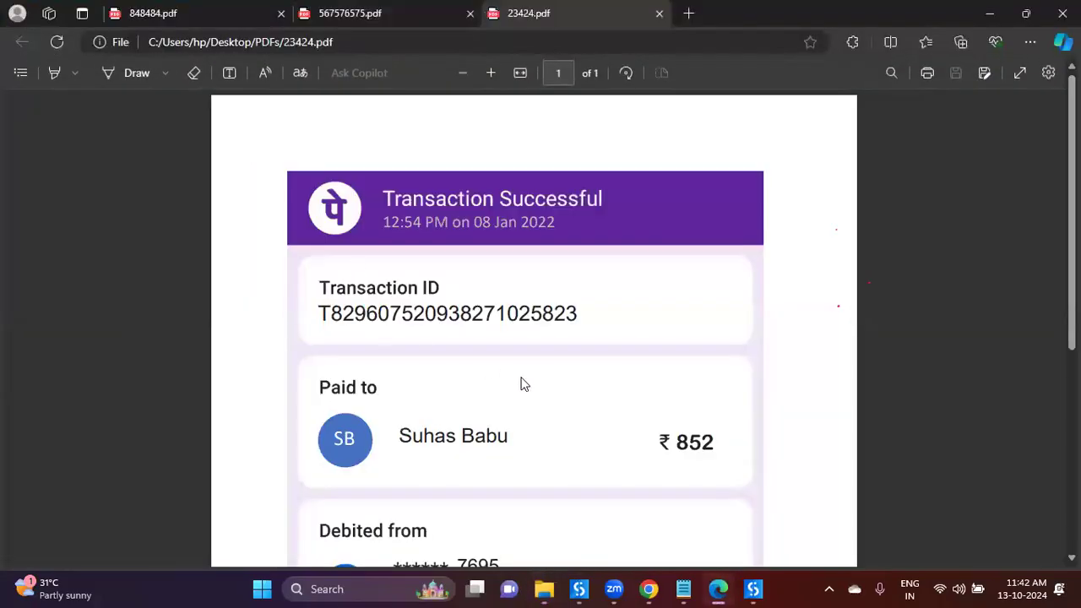
Step: Compare the 23424.pdf receipt against the 567576575.pdf ticket and 848484.pdf Google Pay receipt tabs
{"action": "scroll", "coordinate": [556, 383], "scroll_direction": "down", "scroll_amount": 5}
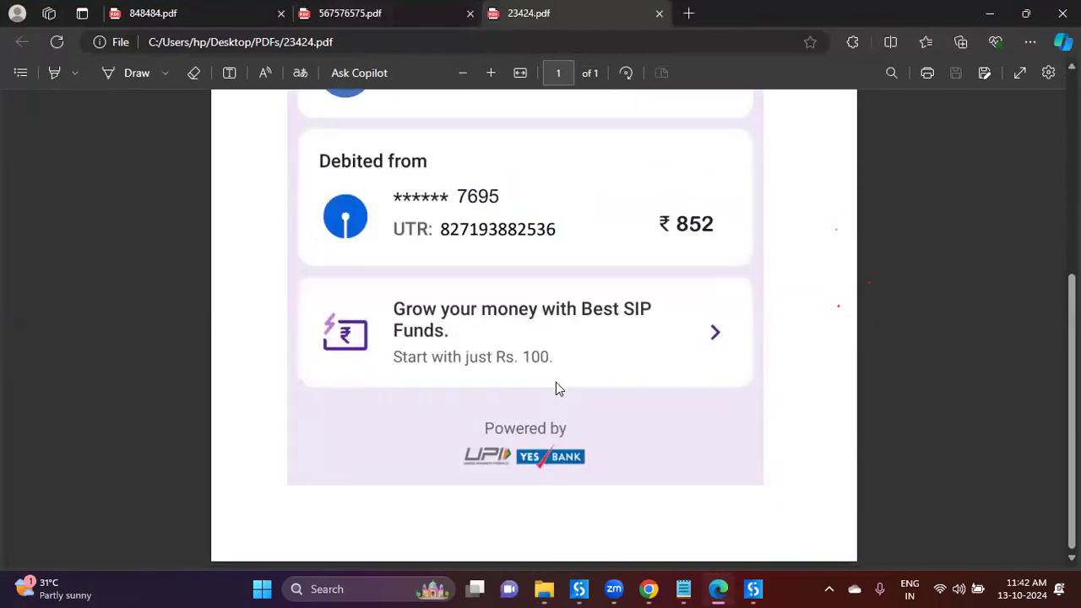
{"action": "scroll", "coordinate": [556, 382], "scroll_direction": "up", "scroll_amount": 5}
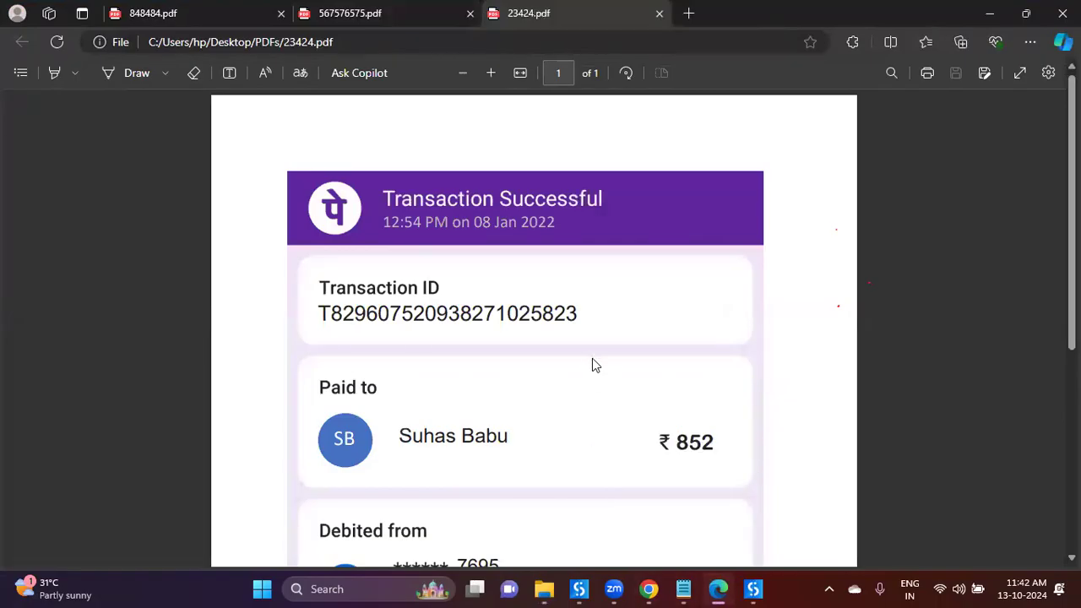
{"action": "scroll", "coordinate": [594, 365], "scroll_direction": "down", "scroll_amount": 3}
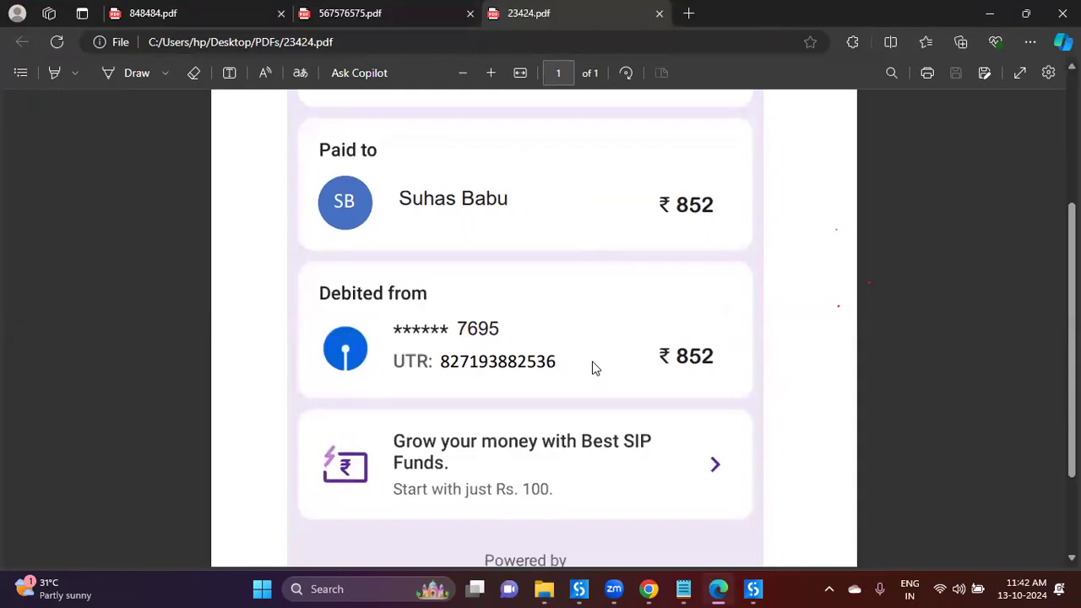
{"action": "scroll", "coordinate": [594, 368], "scroll_direction": "down", "scroll_amount": 2}
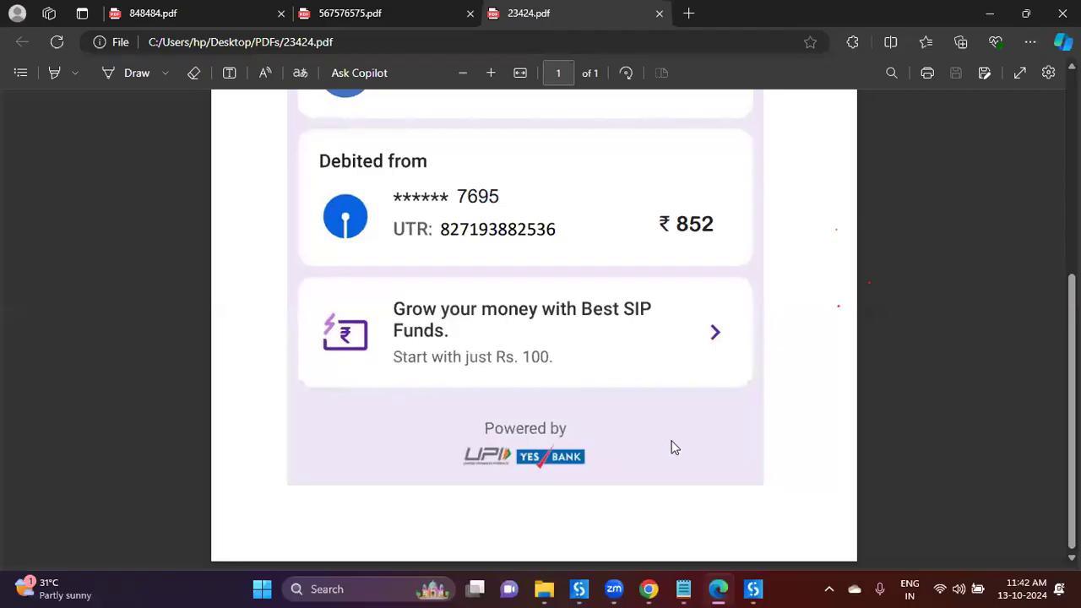
{"action": "left_click", "coordinate": [394, 26]}
{"action": "left_click", "coordinate": [251, 13]}
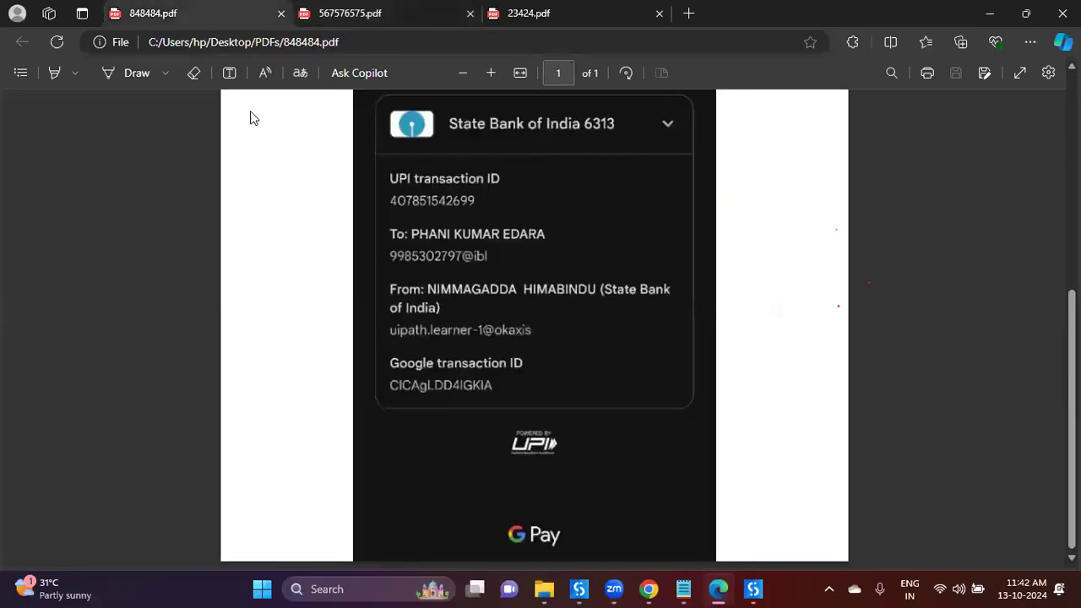
{"action": "scroll", "coordinate": [324, 376], "scroll_direction": "up", "scroll_amount": 4}
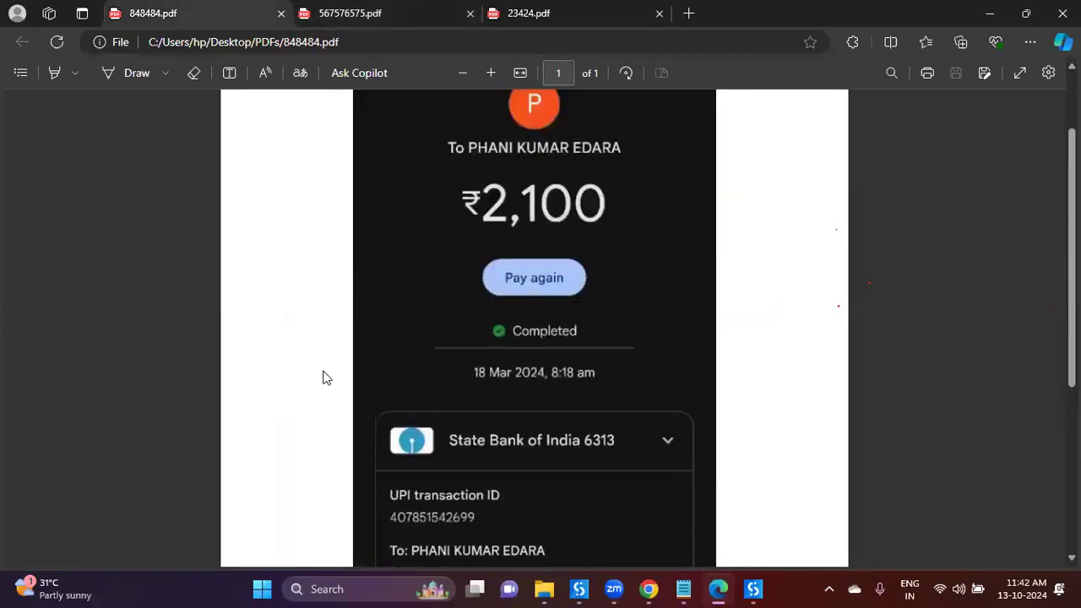
{"action": "scroll", "coordinate": [324, 377], "scroll_direction": "up", "scroll_amount": 2}
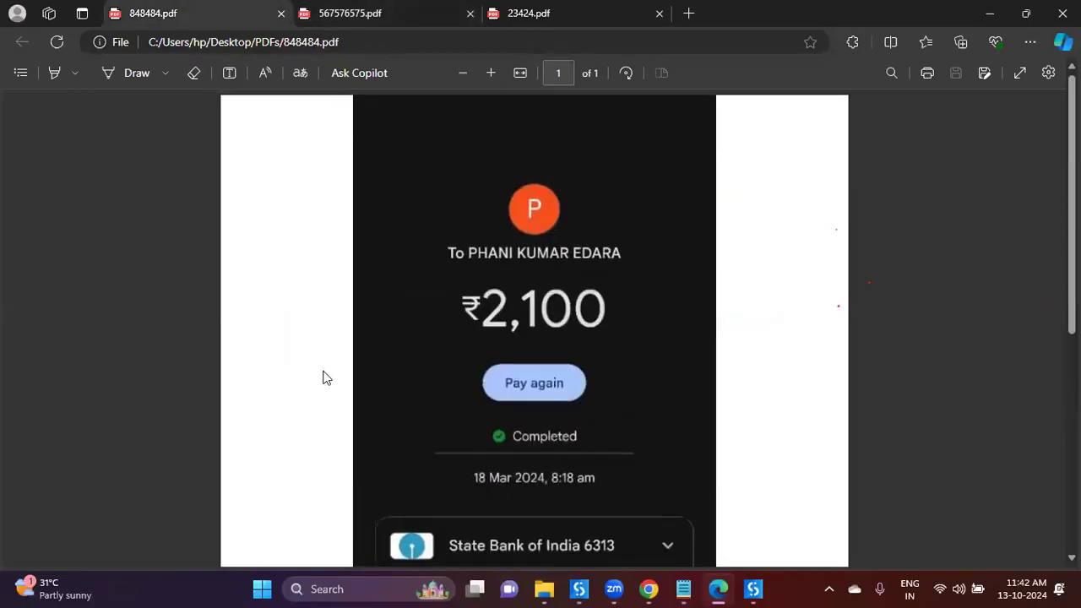
{"action": "left_click", "coordinate": [507, 22]}
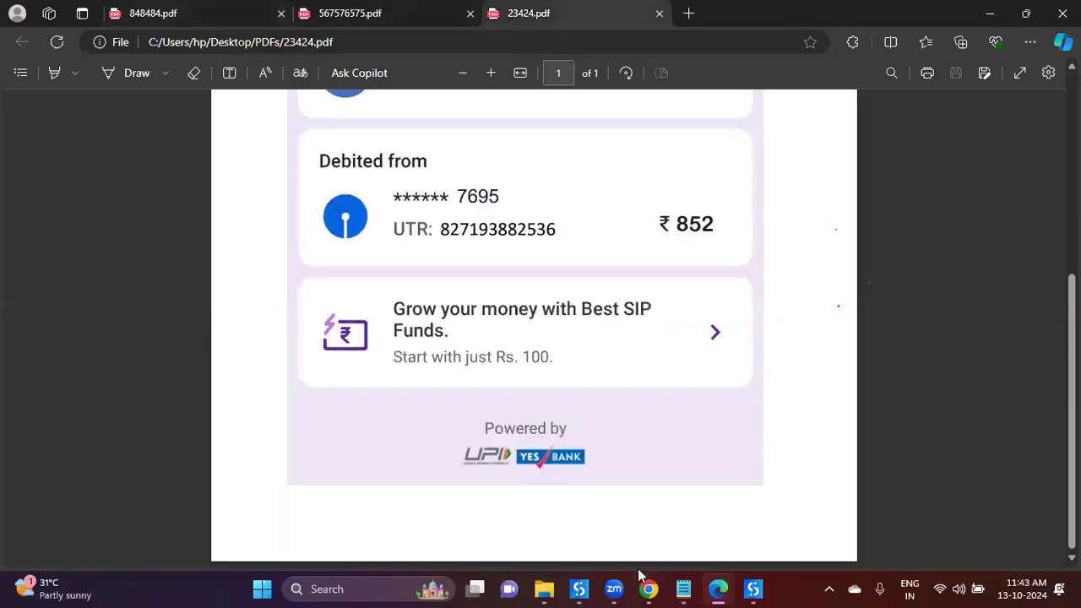
Step: Give PhonePayBills the prompt "'Powered By' is avaialble", correcting typos along the way
{"action": "key", "text": "alt+Tab"}
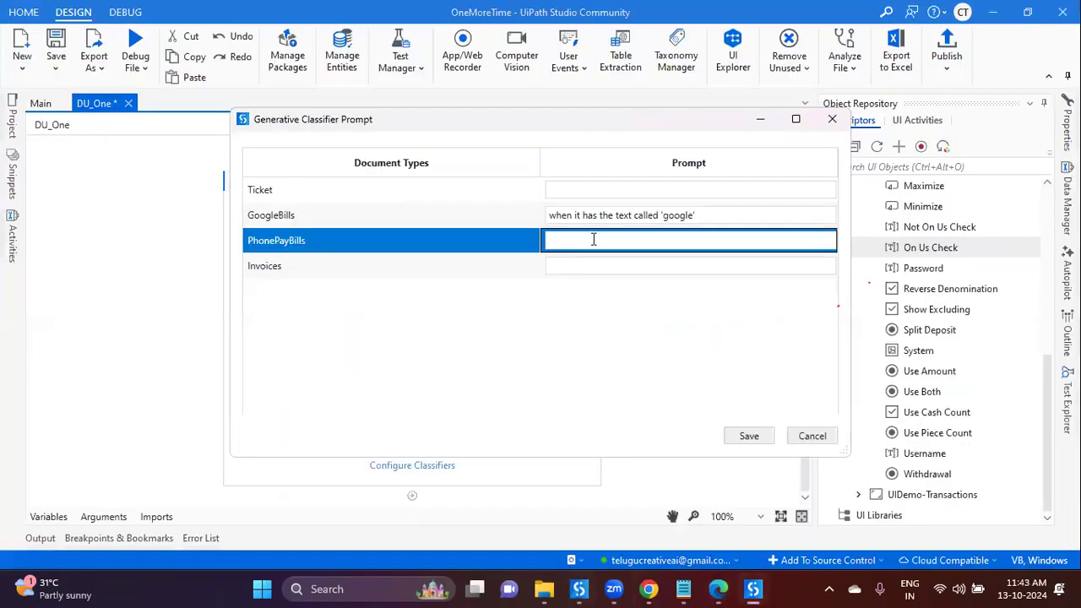
{"action": "type", "text": "when it ha"}
{"action": "key", "text": "ctrl+a"}
{"action": "type", "text": "the keyboar"}
{"action": "type", "text": "f"}
{"action": "key", "text": "BackSpace"}
{"action": "key", "text": "BackSpace"}
{"action": "key", "text": "BackSpace"}
{"action": "key", "text": "BackSpace"}
{"action": "key", "text": "BackSpace"}
{"action": "key", "text": "BackSpace"}
{"action": "key", "text": "BackSpace"}
{"action": "key", "text": "BackSpace"}
{"action": "key", "text": "BackSpace"}
{"action": "key", "text": "BackSpace"}
{"action": "key", "text": "BackSpace"}
{"action": "key", "text": "BackSpace"}
{"action": "key", "text": "BackSpace"}
{"action": "key", "text": "BackSpace"}
{"action": "type", "text": "Powered By is e"}
{"action": "key", "text": "BackSpace"}
{"action": "key", "text": "BackSpace"}
{"action": "key", "text": "BackSpace"}
{"action": "key", "text": "BackSpace"}
{"action": "type", "text": "'"}
{"action": "key", "text": "End"}
{"action": "type", "text": "is there t"}
{"action": "type", "text": "hen "}
{"action": "type", "text": "na"}
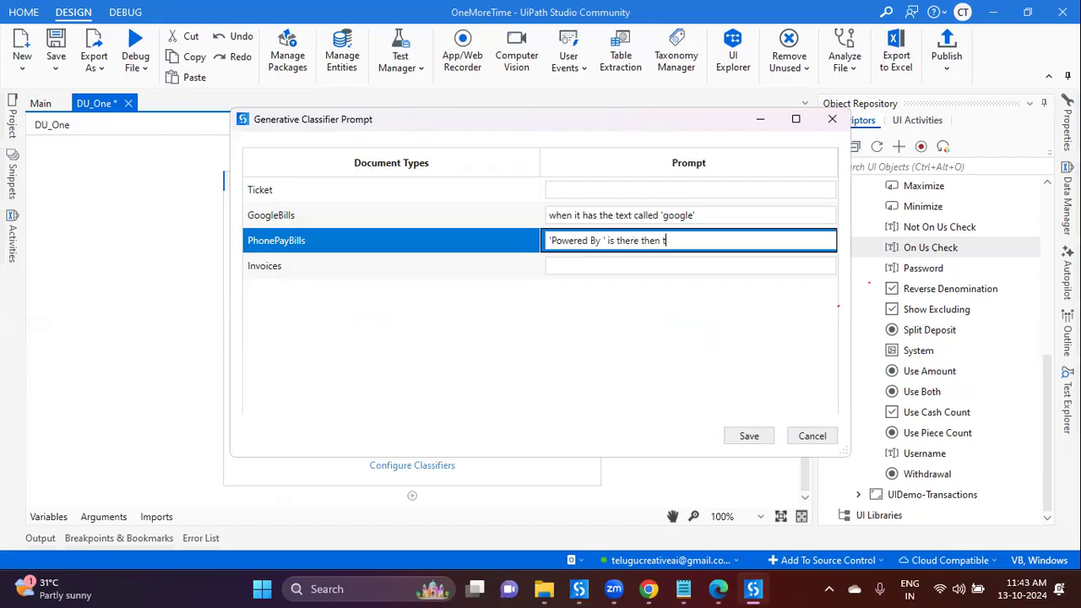
{"action": "key", "text": "BackSpace"}
{"action": "key", "text": "BackSpace"}
{"action": "key", "text": "BackSpace"}
{"action": "key", "text": "BackSpace"}
{"action": "key", "text": "BackSpace"}
{"action": "key", "text": "BackSpace"}
{"action": "key", "text": "BackSpace"}
{"action": "key", "text": "BackSpace"}
{"action": "key", "text": "BackSpace"}
{"action": "key", "text": "BackSpace"}
{"action": "key", "text": "BackSpace"}
{"action": "key", "text": "BackSpace"}
{"action": "key", "text": "BackSpace"}
{"action": "key", "text": "BackSpace"}
{"action": "key", "text": "BackSpace"}
{"action": "key", "text": "BackSpace"}
{"action": "key", "text": "BackSpace"}
{"action": "type", "text": "is avaialble"}
{"action": "left_click", "coordinate": [610, 235]}
{"action": "key", "text": "BackSpace"}
{"action": "key", "text": "BackSpace"}
{"action": "type", "text": "'"}
{"action": "left_click", "coordinate": [610, 261]}
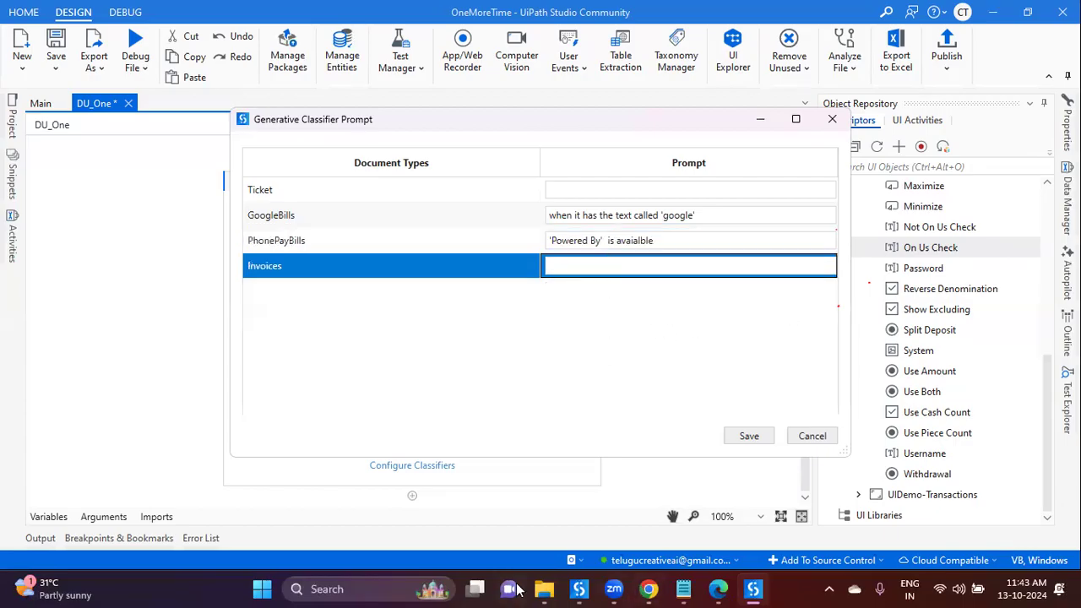
{"action": "left_click", "coordinate": [543, 589]}
Step: Open 33388.pdf, 959595.pdf and 6785685.pdf from the PDFs folder in Edge
{"action": "double_click", "coordinate": [212, 186]}
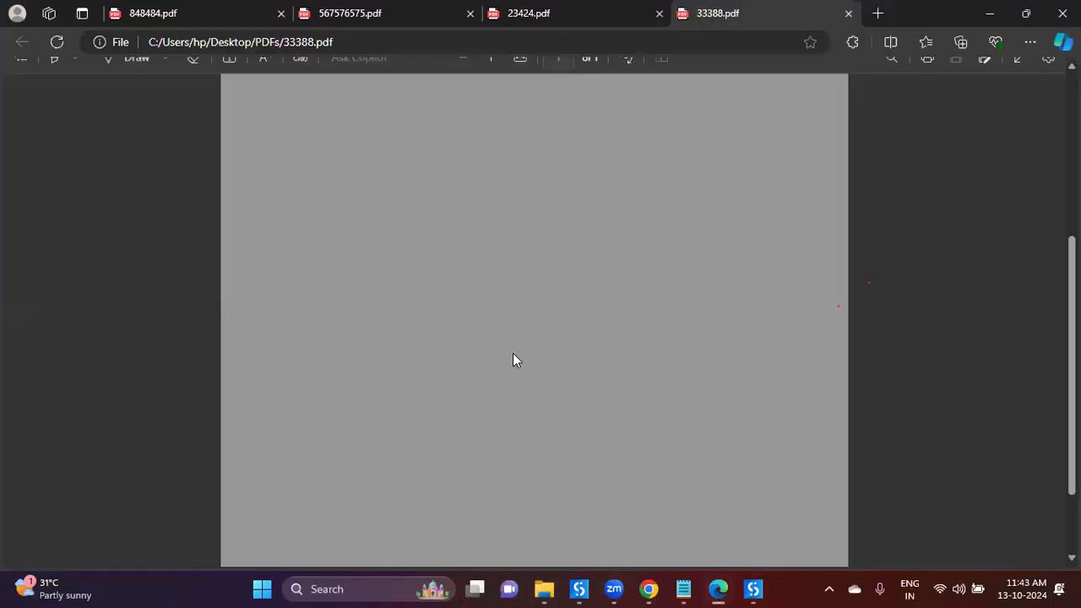
{"action": "key", "text": "alt+Tab"}
{"action": "double_click", "coordinate": [300, 279]}
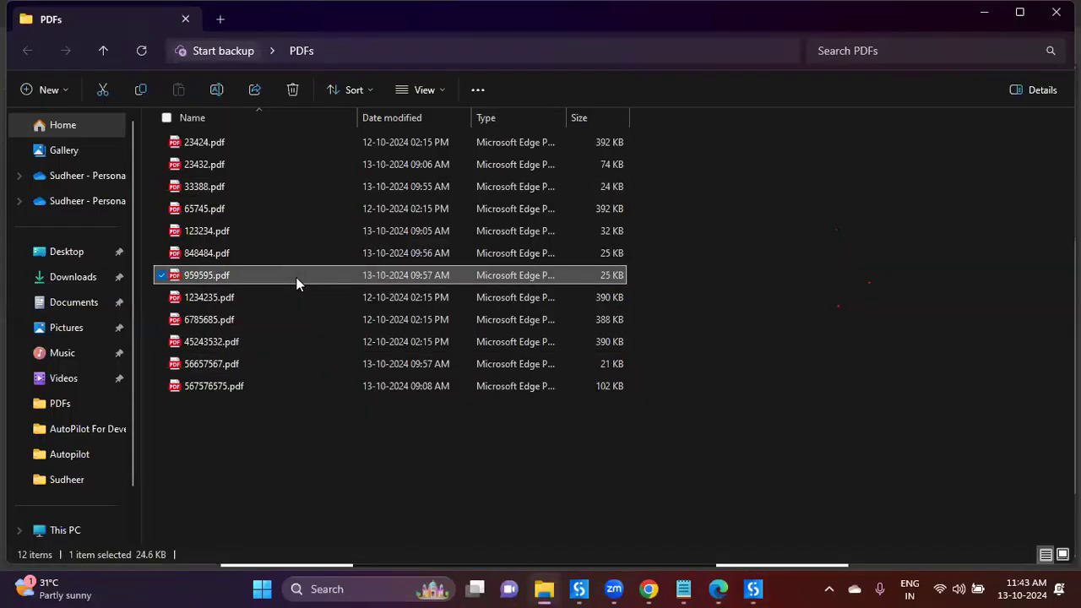
{"action": "key", "text": "alt+Tab"}
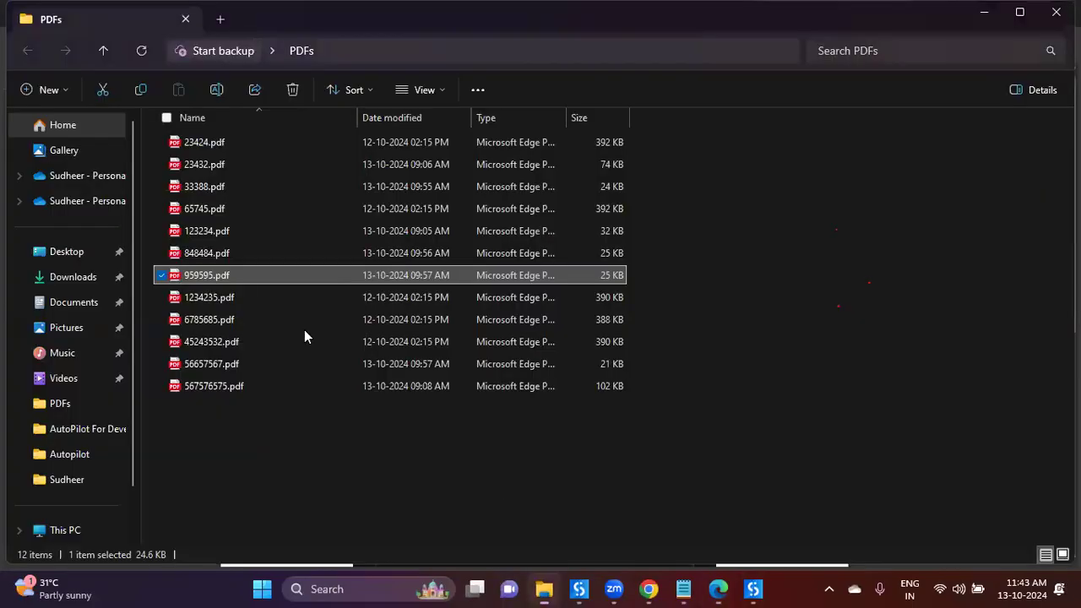
{"action": "double_click", "coordinate": [246, 318]}
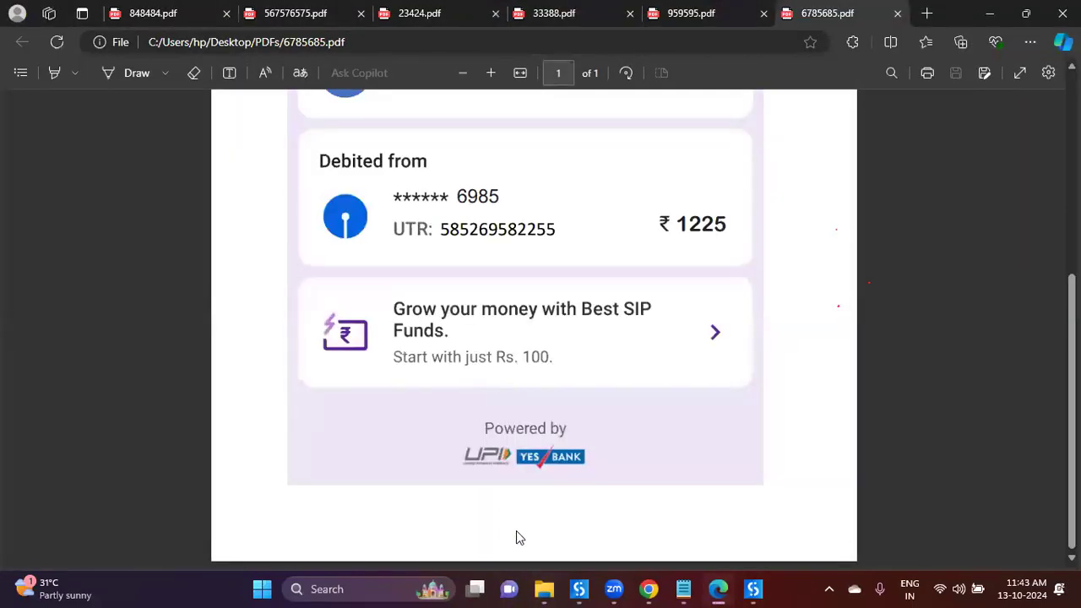
Step: Open 45243532.pdf, 65745.pdf and the 23432.pdf invoice in Edge
{"action": "left_click", "coordinate": [544, 589]}
{"action": "double_click", "coordinate": [238, 340]}
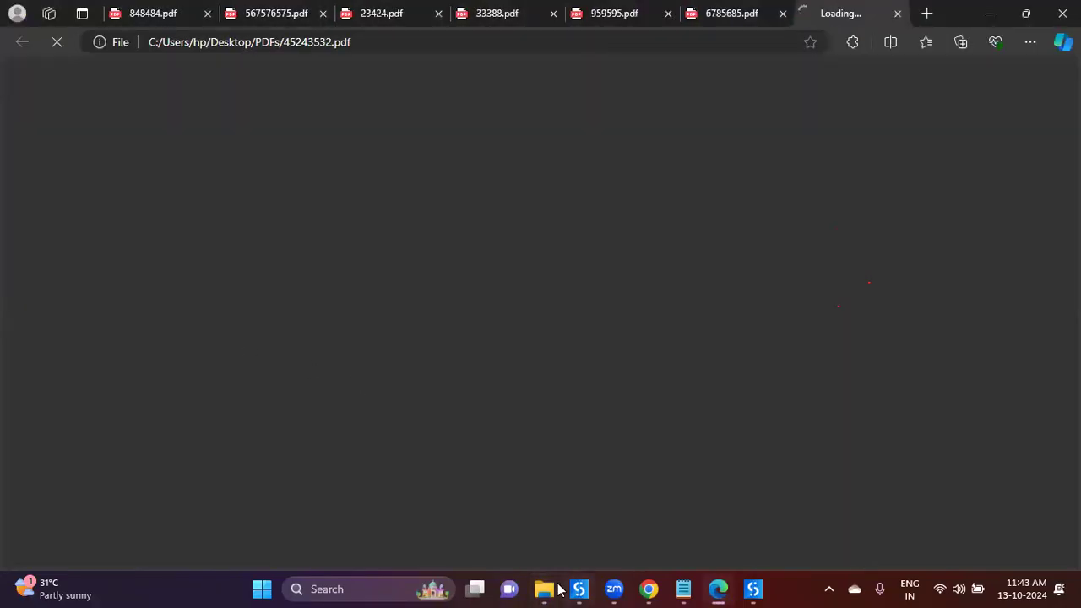
{"action": "mouse_move", "coordinate": [555, 591]}
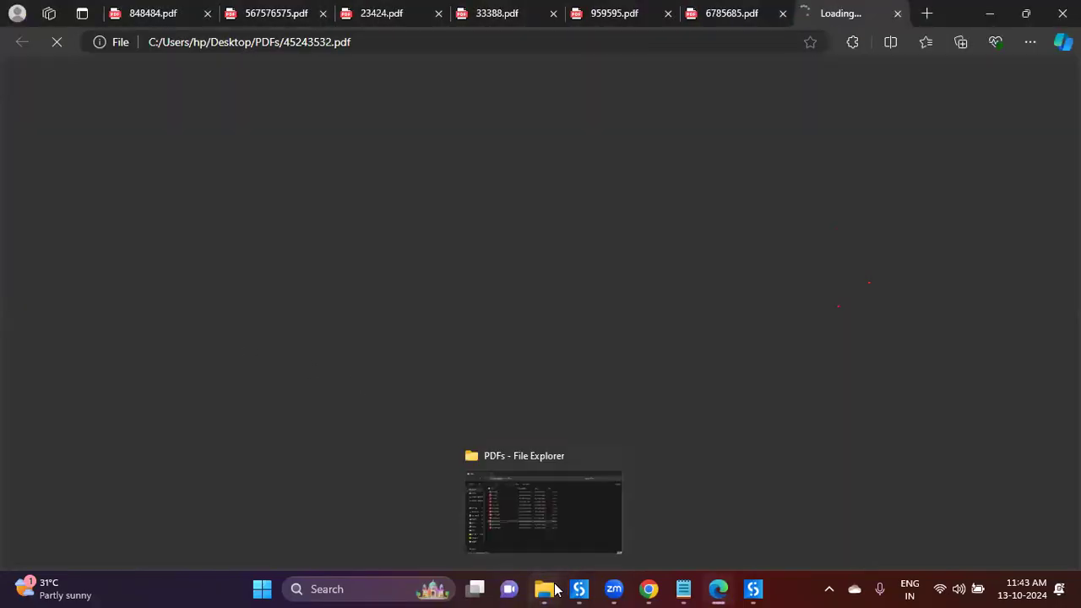
{"action": "left_click", "coordinate": [555, 590]}
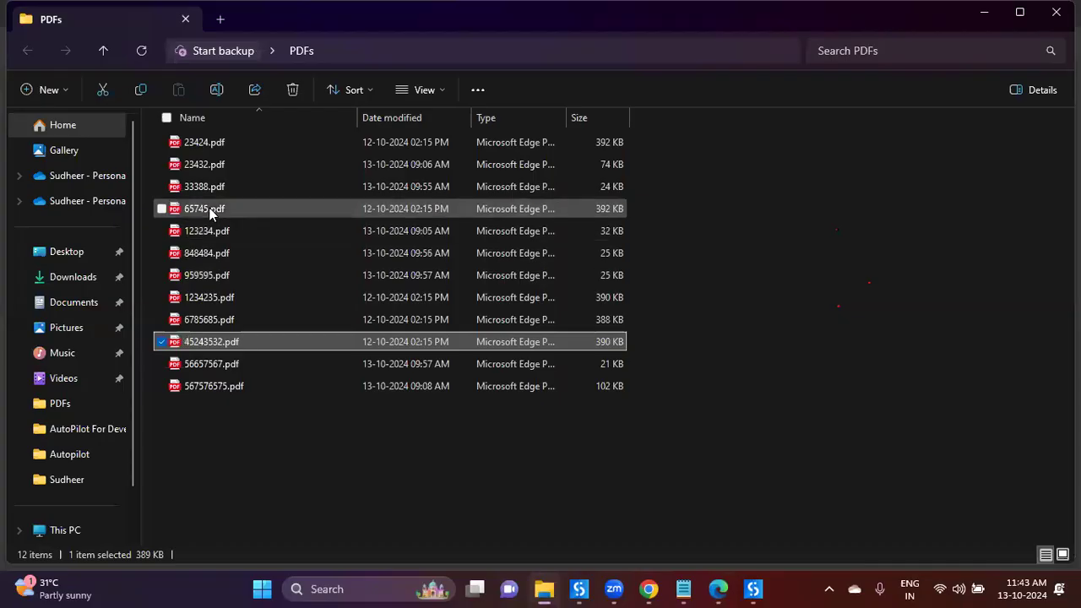
{"action": "double_click", "coordinate": [211, 211]}
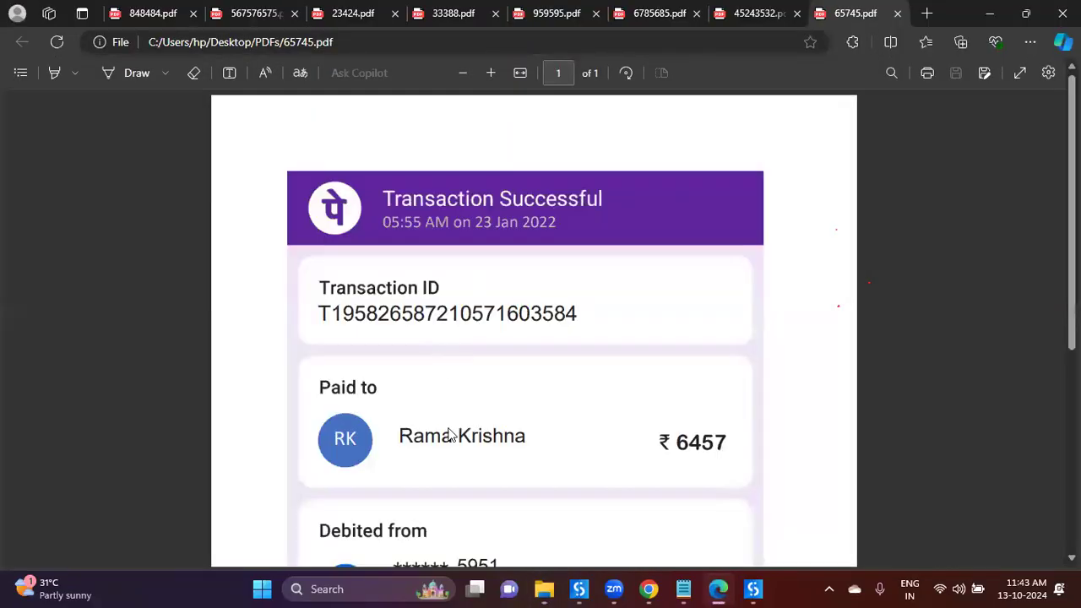
{"action": "left_click", "coordinate": [545, 589]}
{"action": "double_click", "coordinate": [243, 167]}
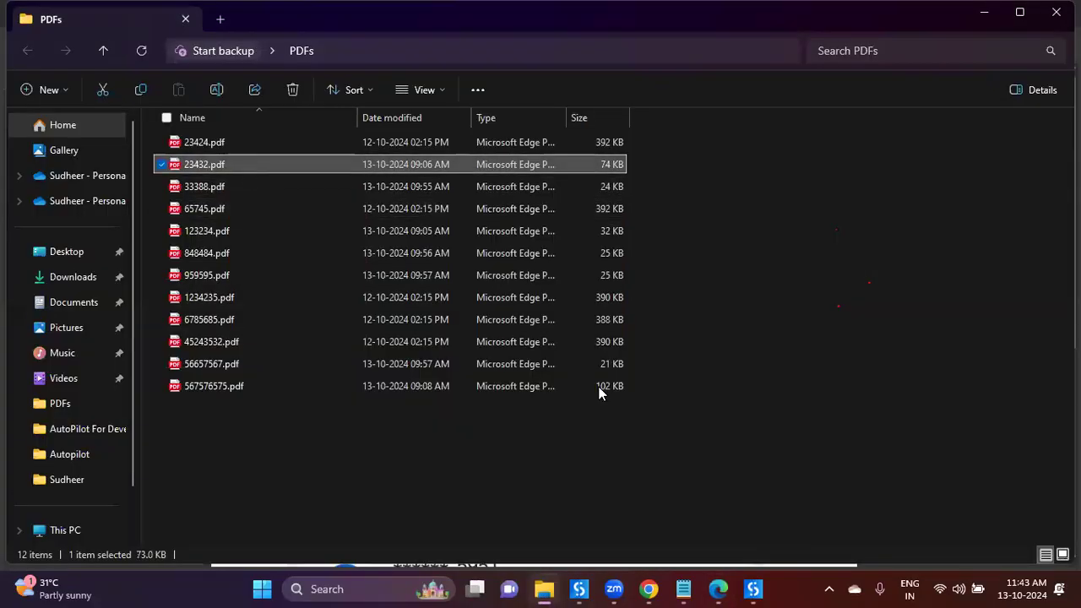
Step: Examine the 23432.pdf document, highlighting its Tax Invoice heading
{"action": "scroll", "coordinate": [592, 482], "scroll_direction": "up", "scroll_amount": 1}
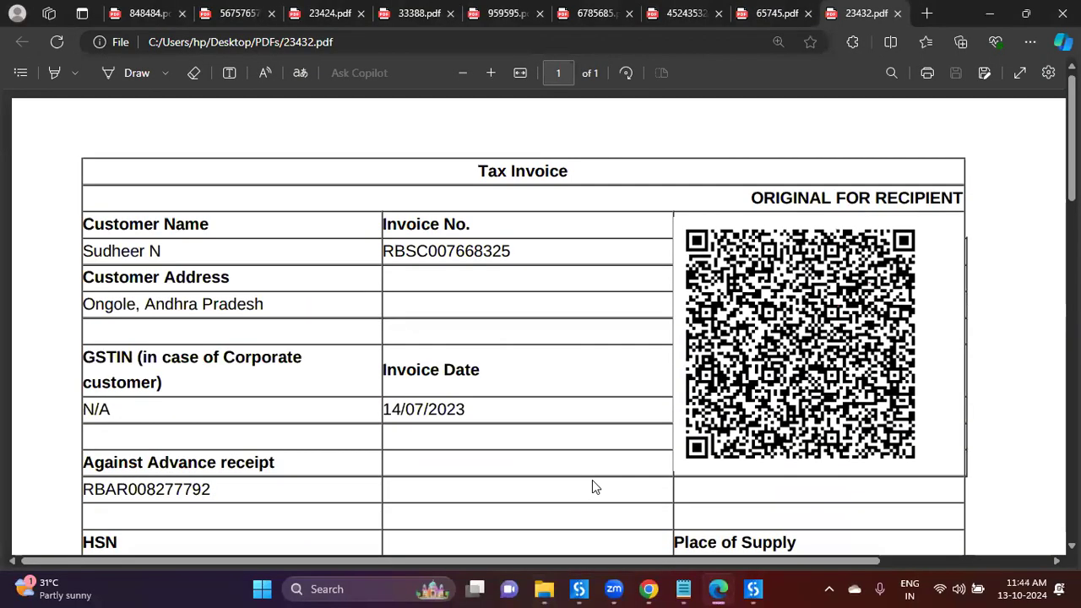
{"action": "scroll", "coordinate": [594, 483], "scroll_direction": "down", "scroll_amount": 4}
{"action": "scroll", "coordinate": [641, 425], "scroll_direction": "up", "scroll_amount": 5}
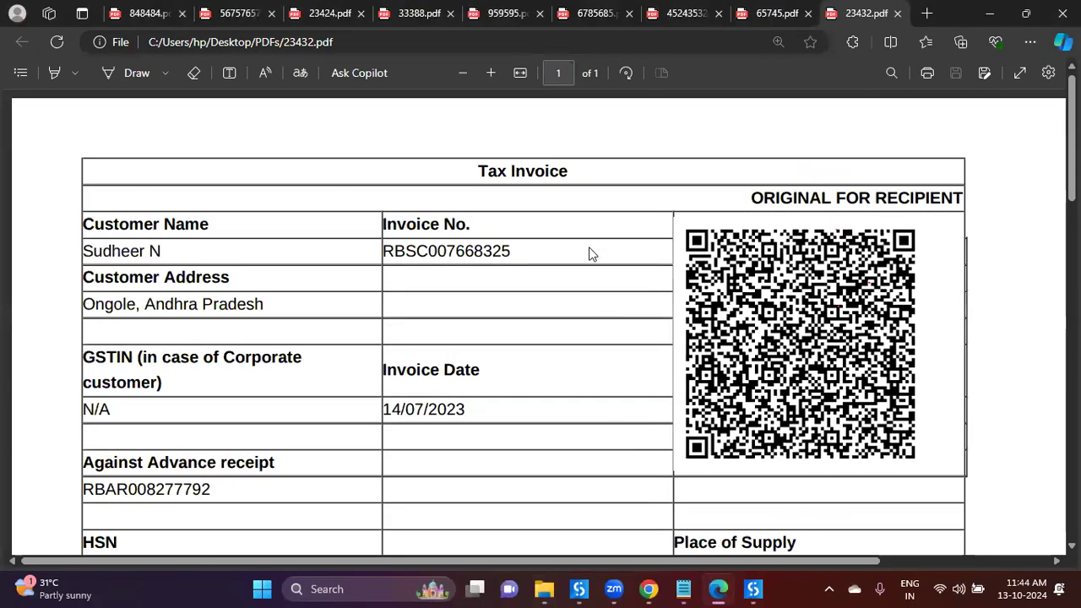
{"action": "double_click", "coordinate": [551, 173]}
{"action": "left_click", "coordinate": [615, 320]}
{"action": "left_click_drag", "start_coordinate": [480, 171], "coordinate": [570, 172]}
{"action": "left_click", "coordinate": [588, 245]}
Step: Enter 'when invoice exists in the document' in the Invoices Prompt cell, fixing typos along the way
{"action": "left_click", "coordinate": [579, 589]}
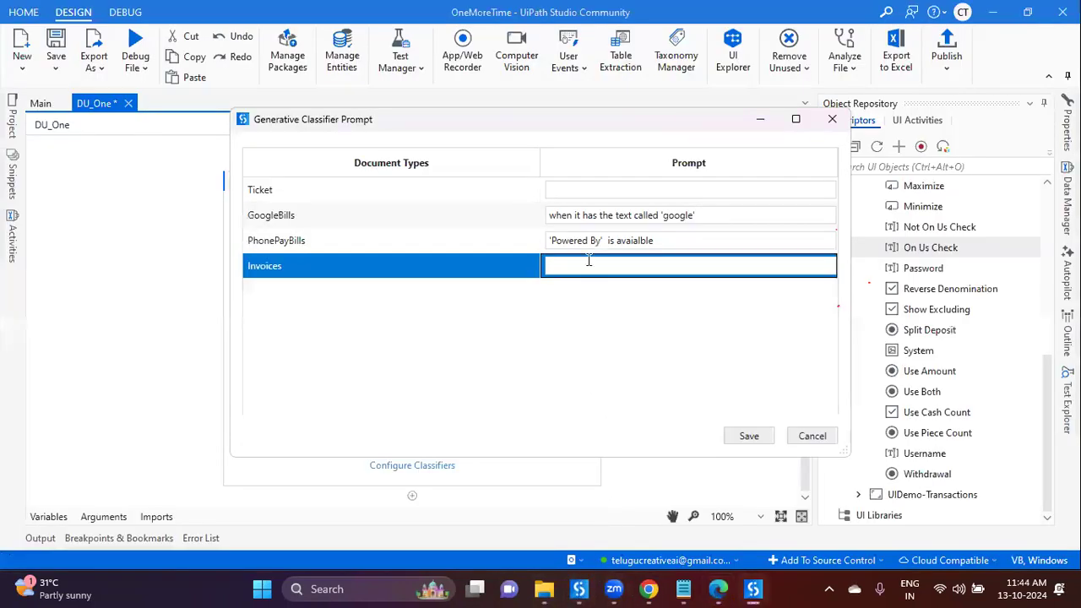
{"action": "type", "text": "when invoice exists in the document"}
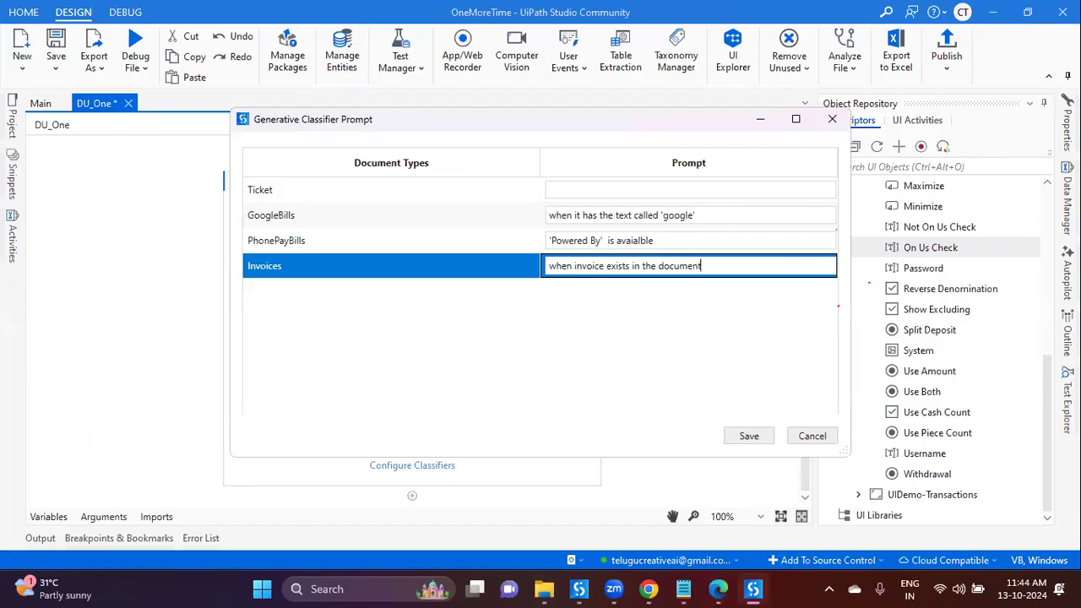
{"action": "left_click", "coordinate": [717, 588]}
{"action": "scroll", "coordinate": [592, 430], "scroll_direction": "down", "scroll_amount": 10}
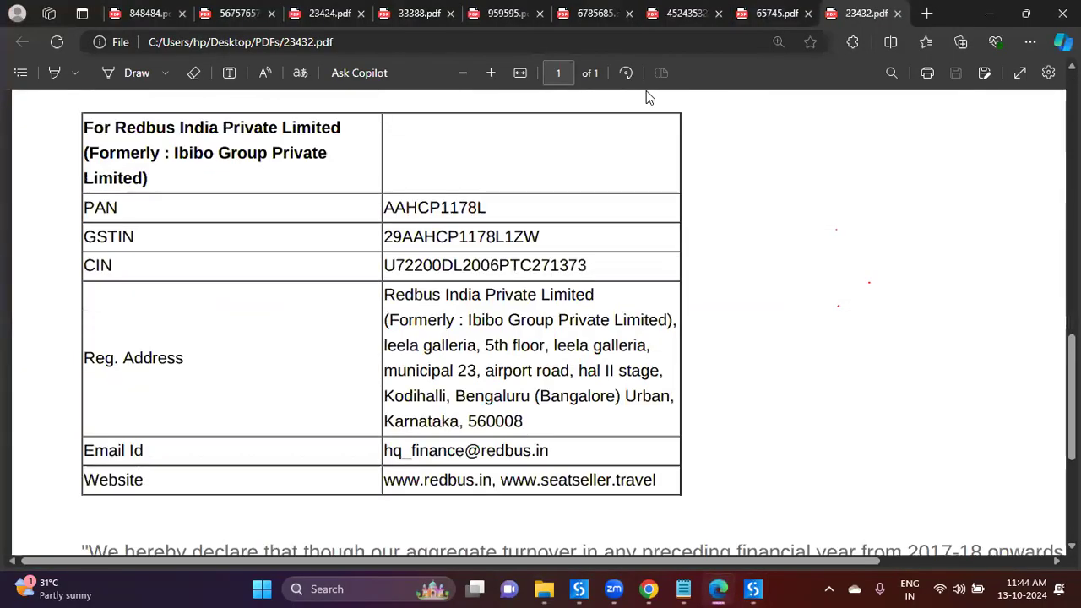
{"action": "scroll", "coordinate": [667, 338], "scroll_direction": "down", "scroll_amount": 4}
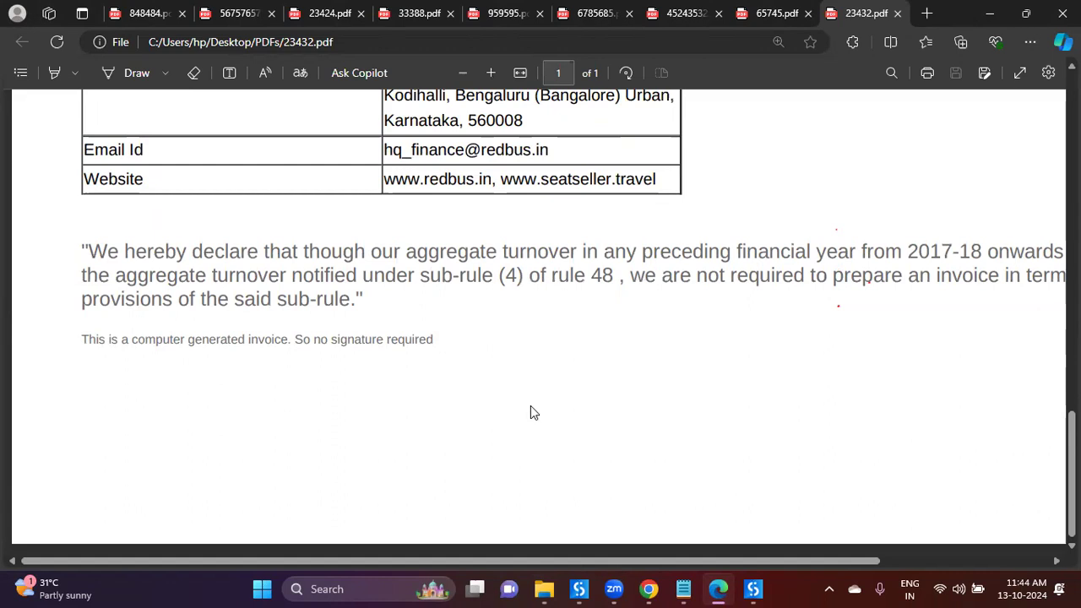
{"action": "left_click_drag", "start_coordinate": [210, 339], "coordinate": [445, 339]}
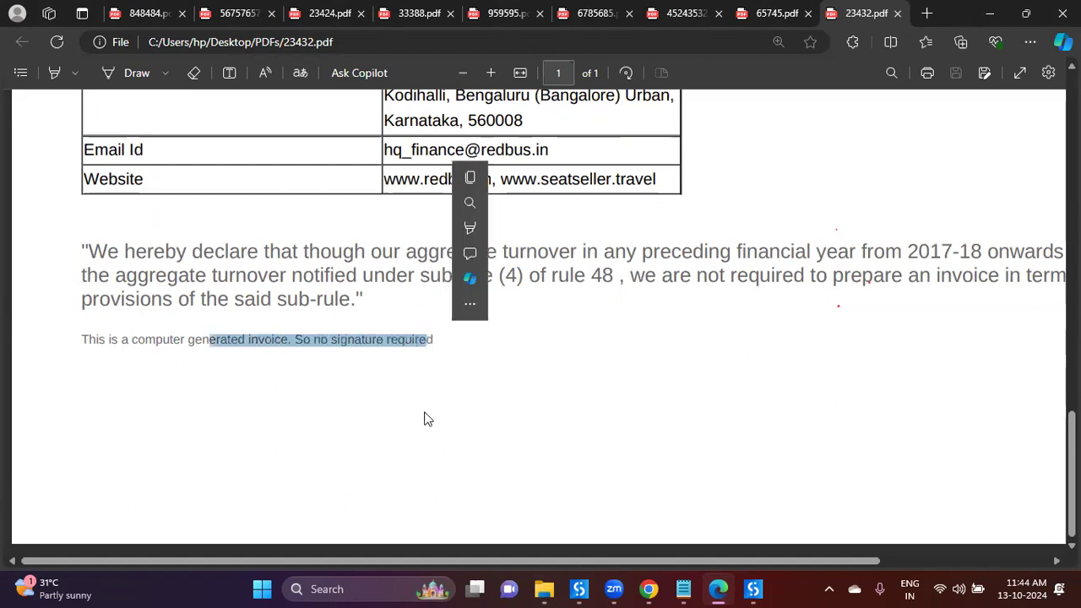
{"action": "left_click", "coordinate": [239, 353]}
{"action": "left_click_drag", "start_coordinate": [188, 339], "coordinate": [286, 346]}
{"action": "left_click_drag", "start_coordinate": [203, 253], "coordinate": [441, 279]}
{"action": "left_click_drag", "start_coordinate": [554, 279], "coordinate": [628, 279]}
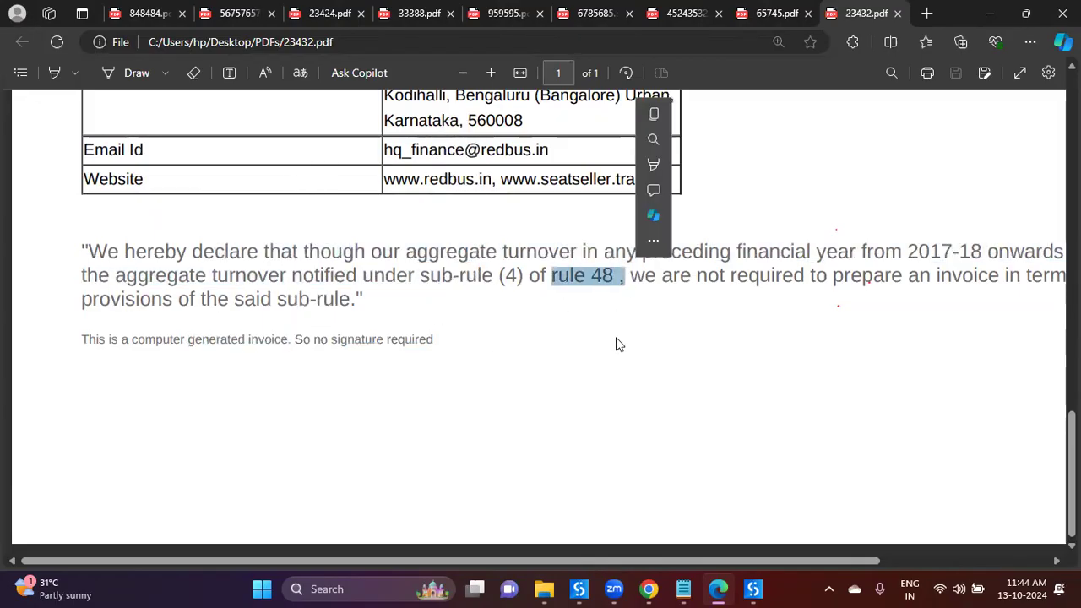
{"action": "scroll", "coordinate": [618, 345], "scroll_direction": "up", "scroll_amount": 5}
{"action": "scroll", "coordinate": [616, 342], "scroll_direction": "up", "scroll_amount": 1}
{"action": "scroll", "coordinate": [550, 488], "scroll_direction": "down", "scroll_amount": 2}
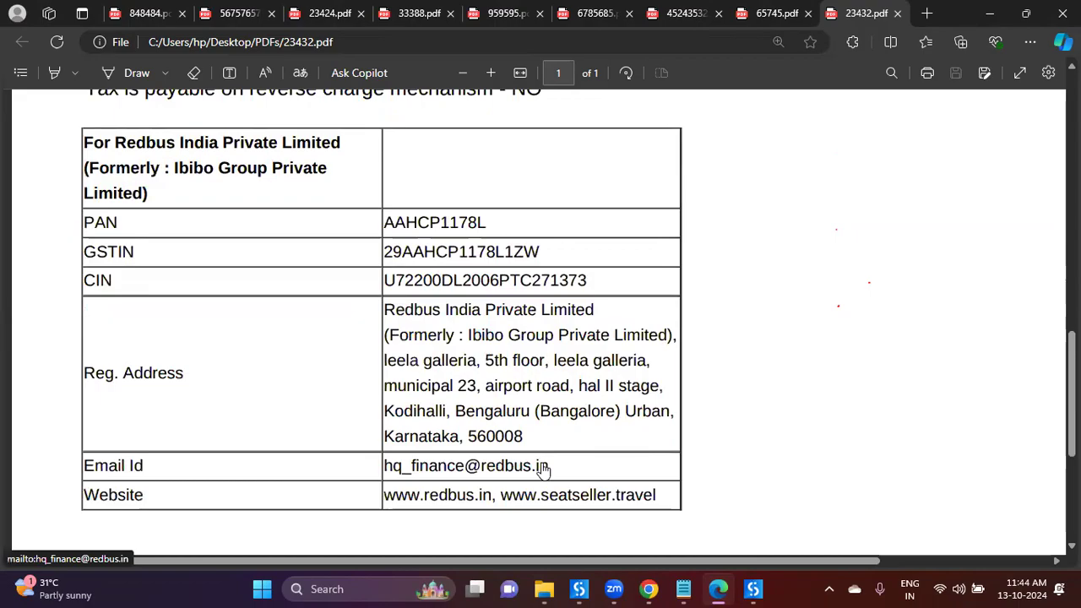
{"action": "scroll", "coordinate": [543, 469], "scroll_direction": "up", "scroll_amount": 8}
{"action": "scroll", "coordinate": [547, 463], "scroll_direction": "up", "scroll_amount": 4}
{"action": "key", "text": "alt+Tab"}
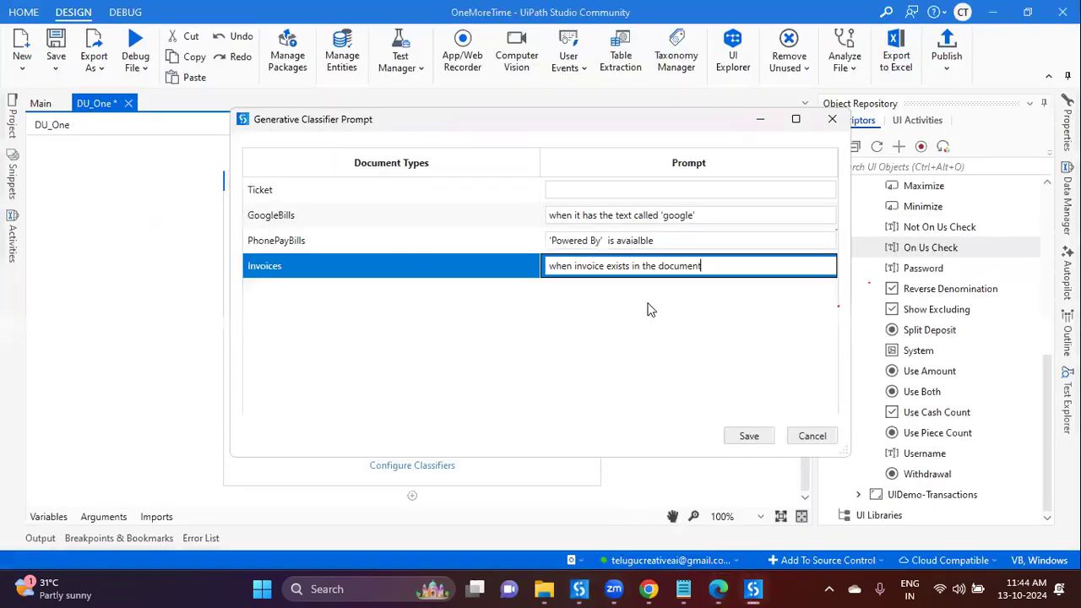
{"action": "left_click", "coordinate": [732, 440]}
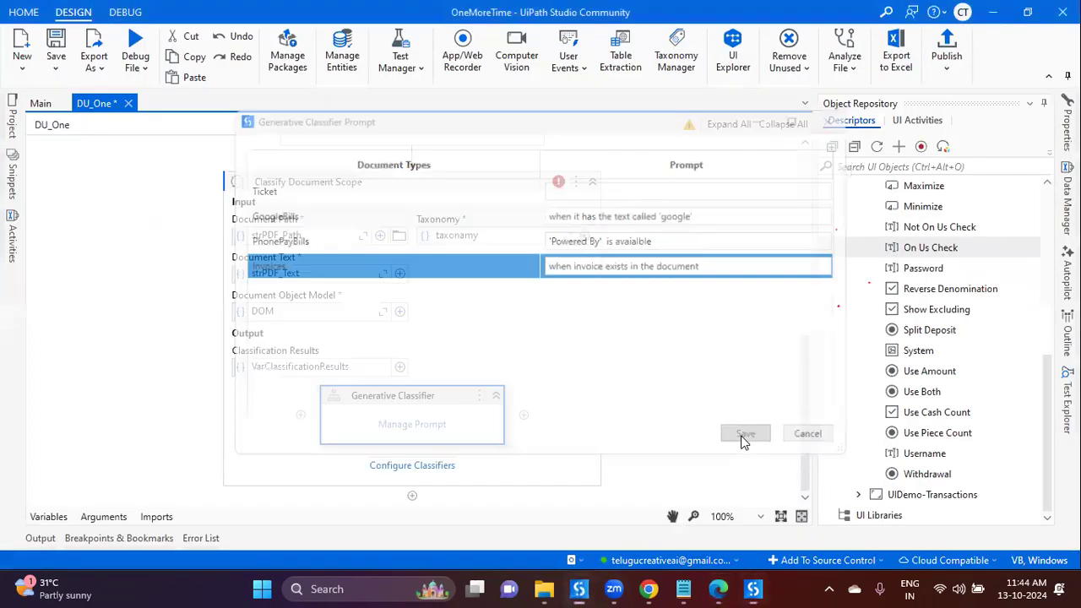
Step: Enable the Generative Classifier for Ticket, GoogleBills, PhonePayBills and Invoices and save the configuration
{"action": "left_click", "coordinate": [441, 467]}
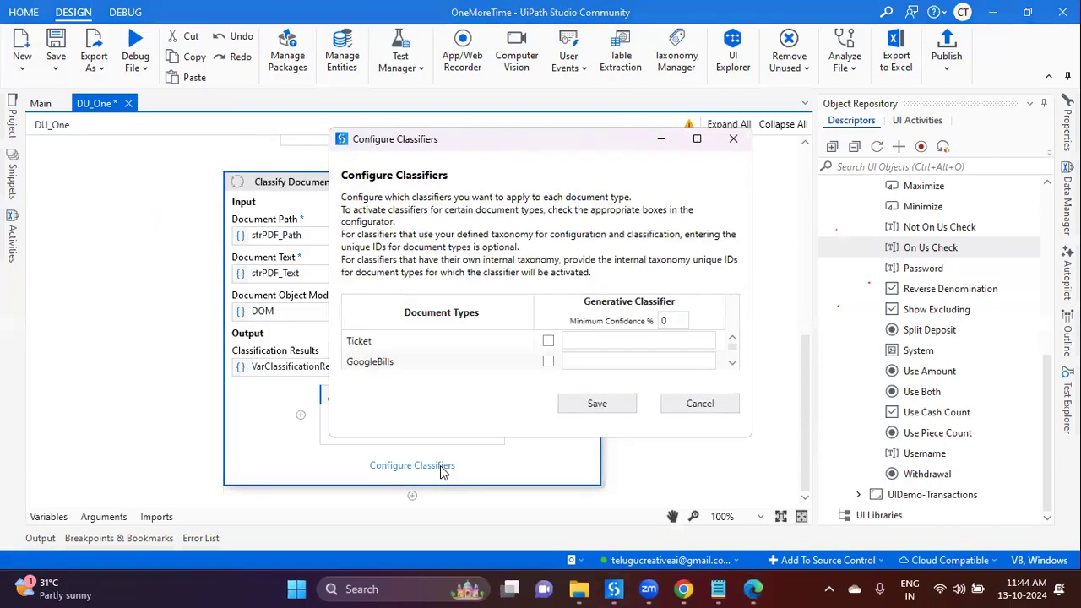
{"action": "left_click", "coordinate": [547, 348]}
{"action": "left_click", "coordinate": [549, 363]}
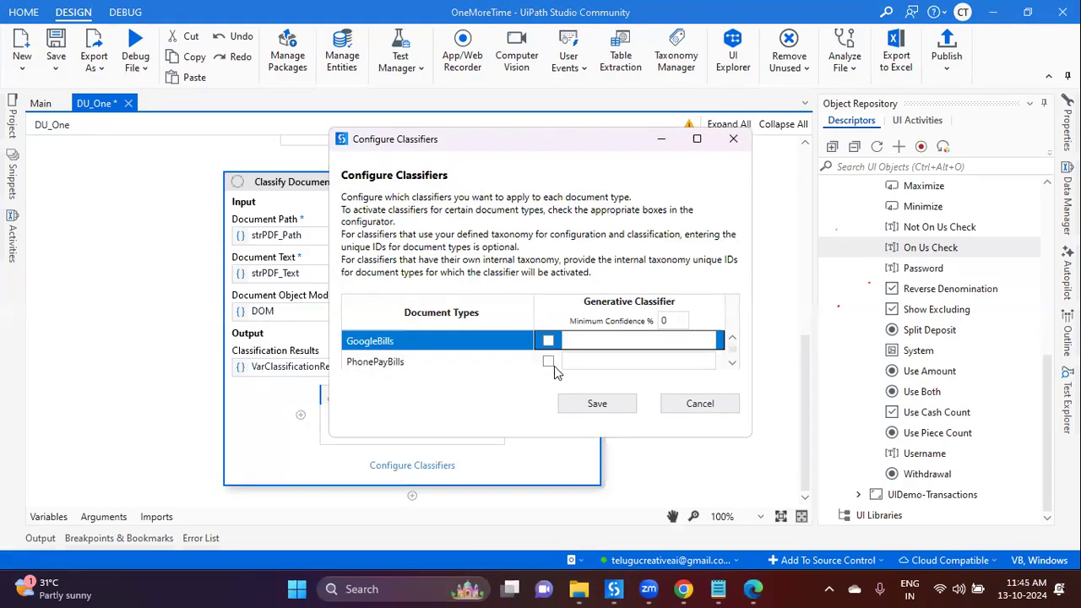
{"action": "left_click", "coordinate": [554, 361]}
{"action": "left_click", "coordinate": [555, 382]}
{"action": "left_click", "coordinate": [555, 403]}
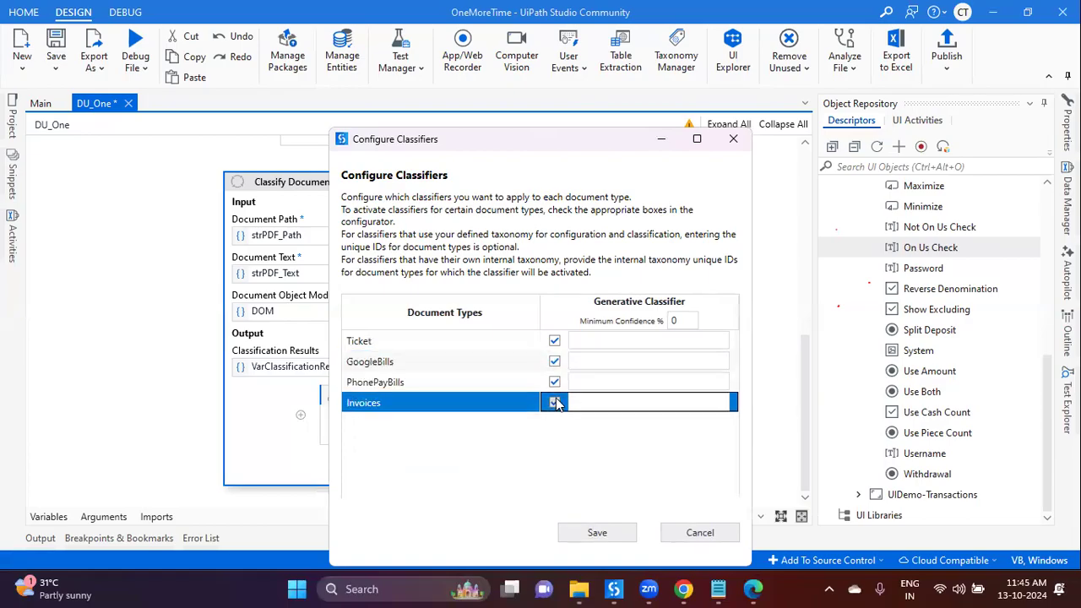
{"action": "left_click", "coordinate": [597, 533]}
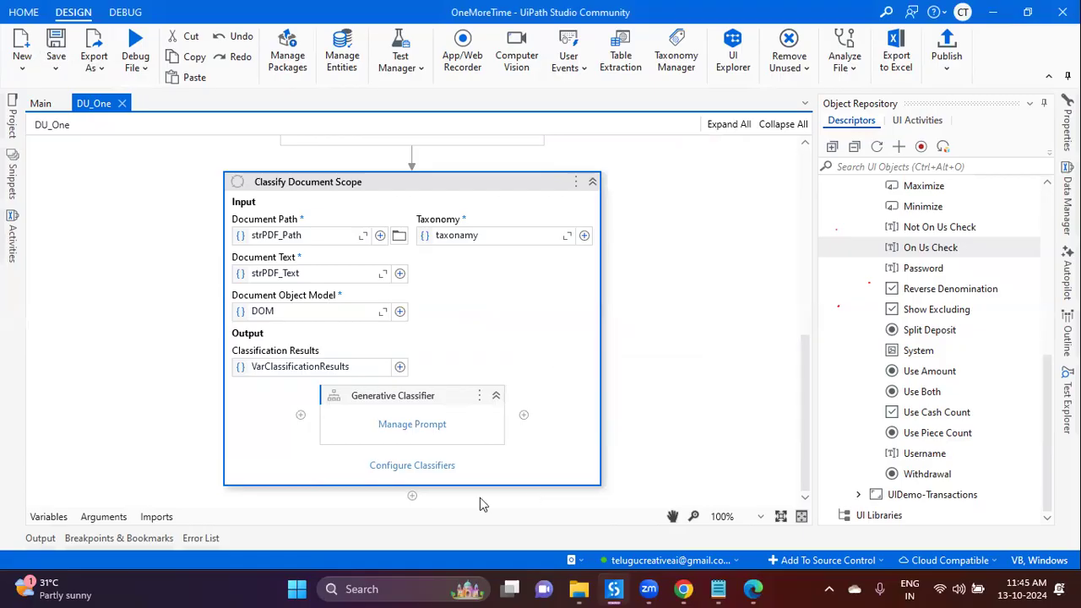
Step: Add a Message Box activity after the classification scope
{"action": "left_click", "coordinate": [412, 497]}
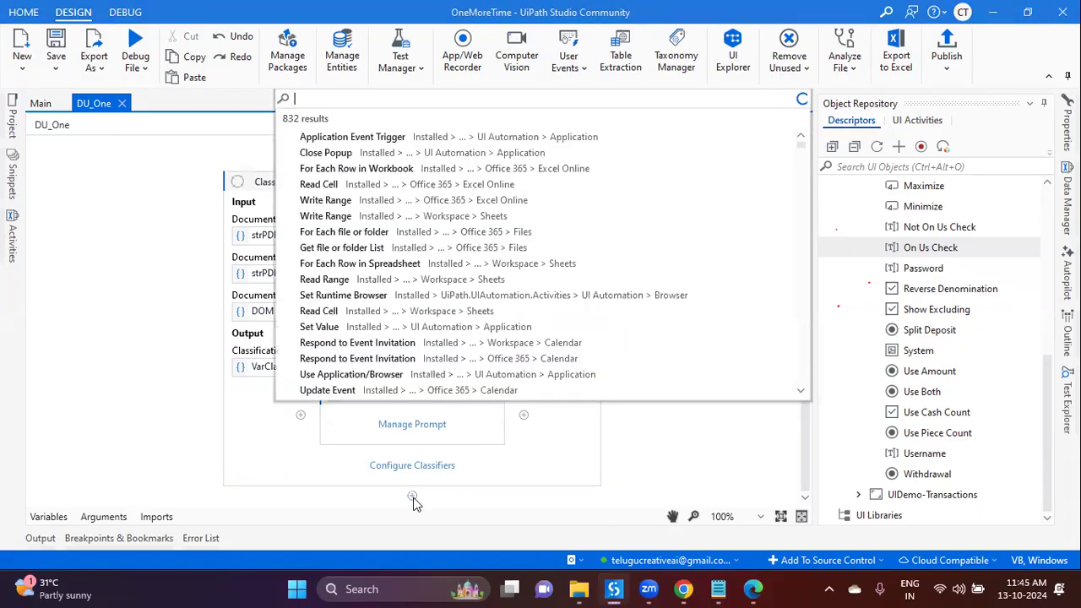
{"action": "type", "text": "box"}
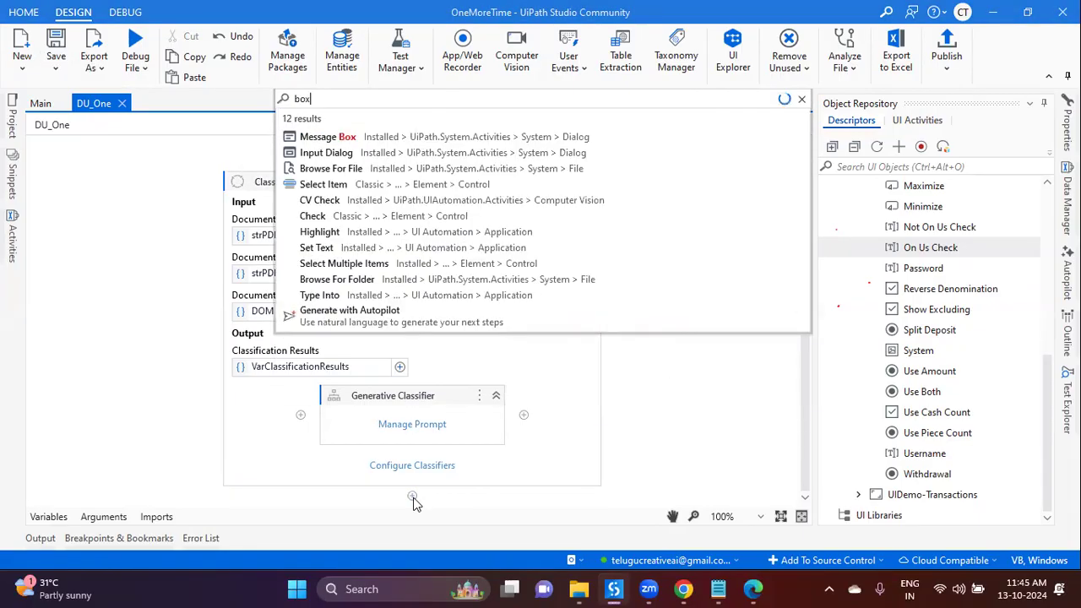
{"action": "key", "text": "Down"}
{"action": "key", "text": "Up"}
{"action": "key", "text": "Return"}
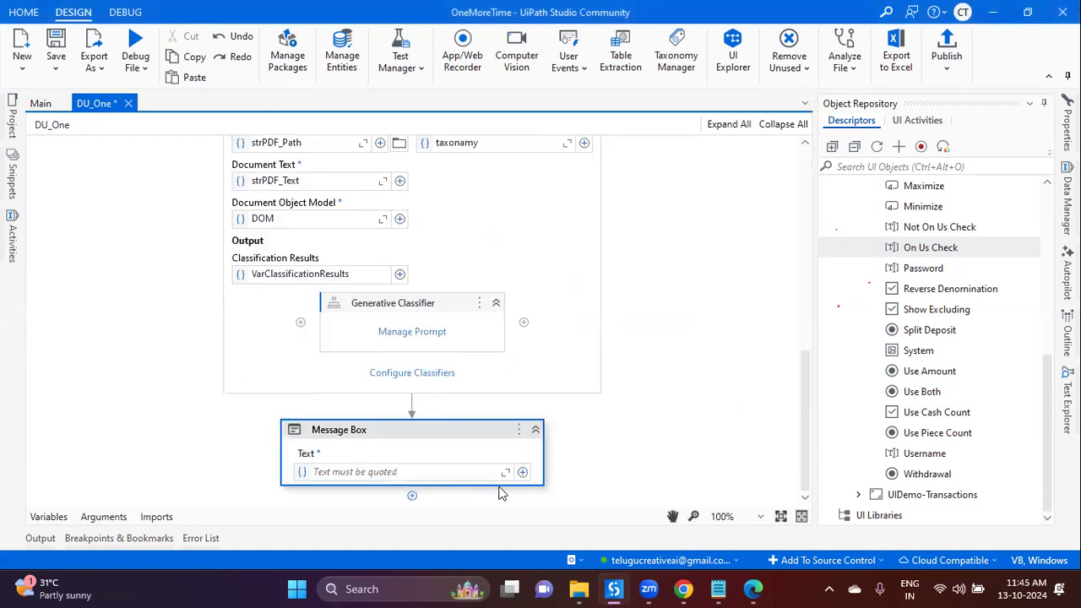
Step: Set the message text to VarClassificationResults(0).DocumentTypeId and run DU_One
{"action": "left_click", "coordinate": [415, 472]}
{"action": "type", "text": "var"}
{"action": "key", "text": "Tab"}
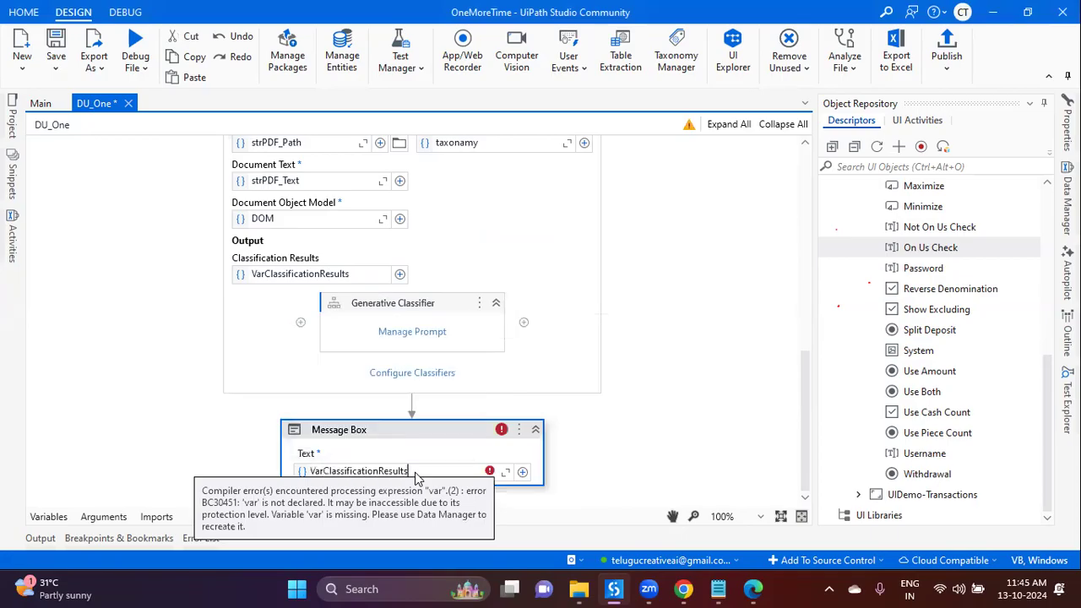
{"action": "type", "text": ")"}
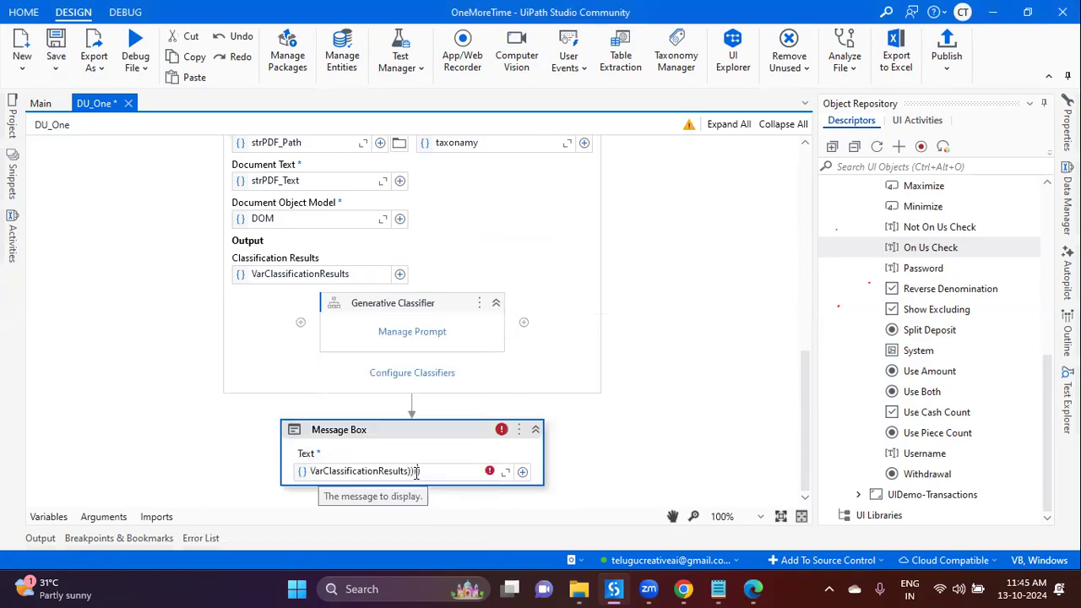
{"action": "key", "text": "BackSpace"}
{"action": "type", "text": "(0"}
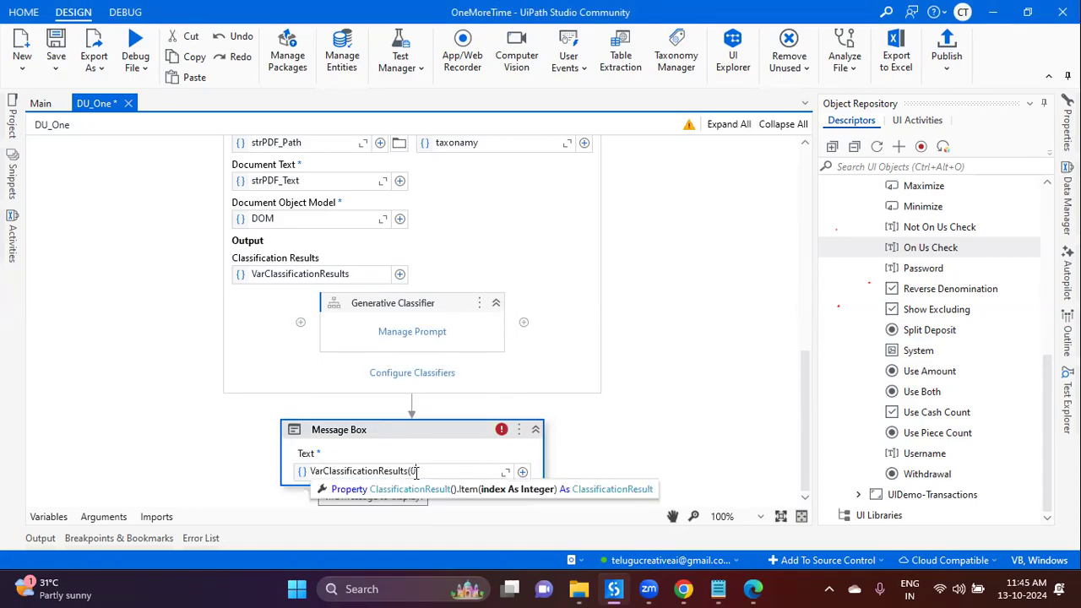
{"action": "type", "text": ")"}
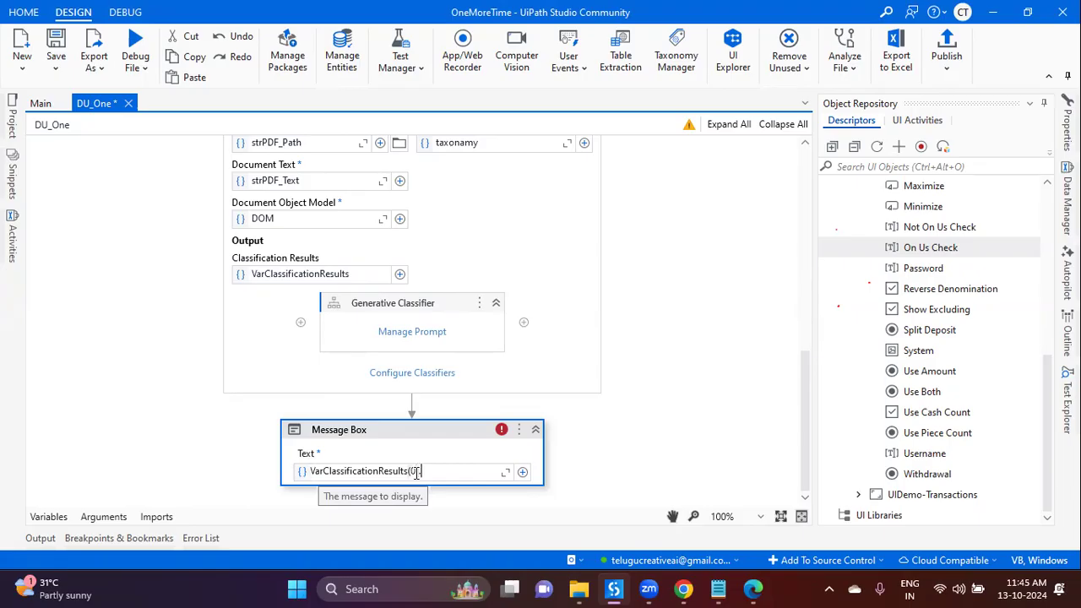
{"action": "type", "text": ".D"}
{"action": "key", "text": "Down"}
{"action": "key", "text": "Down"}
{"action": "key", "text": "Tab"}
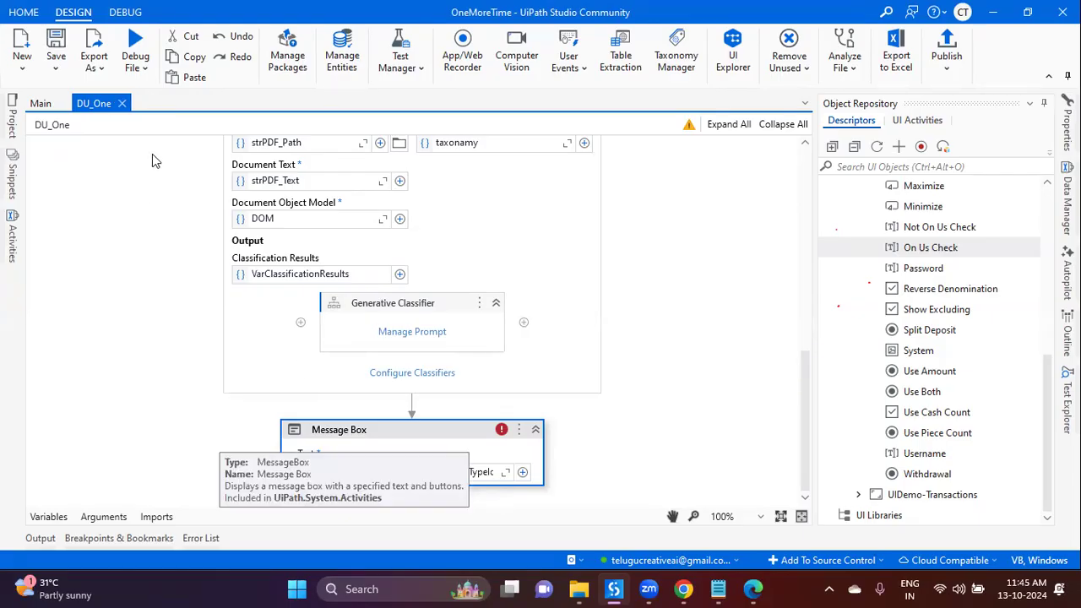
{"action": "left_click", "coordinate": [139, 68]}
{"action": "left_click", "coordinate": [97, 96]}
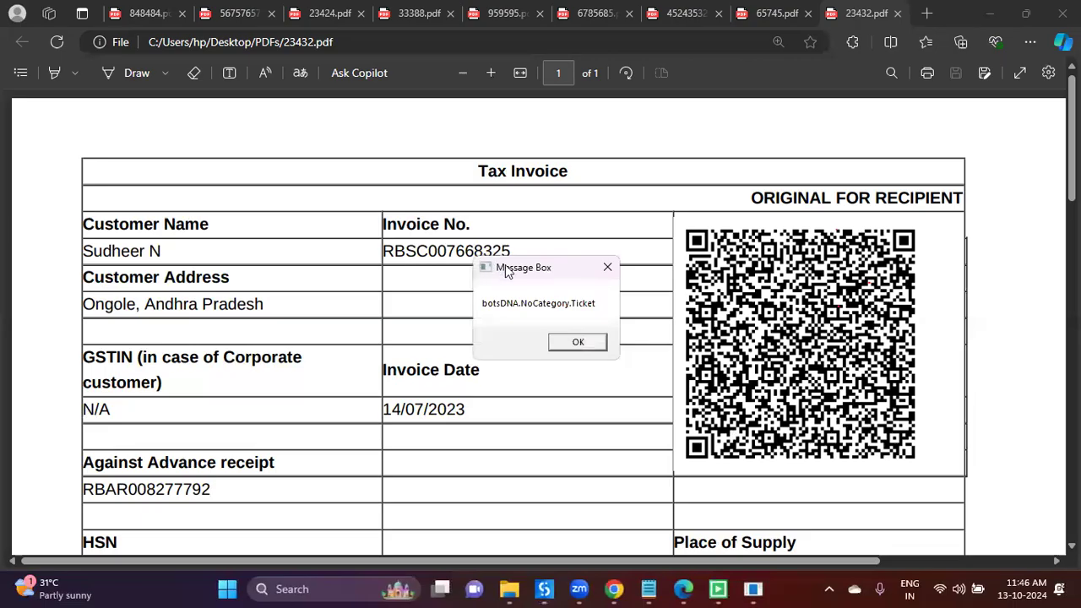
Step: Move the Ticket result message aside and return to the DU_One workflow
{"action": "left_click_drag", "start_coordinate": [505, 268], "coordinate": [388, 112]}
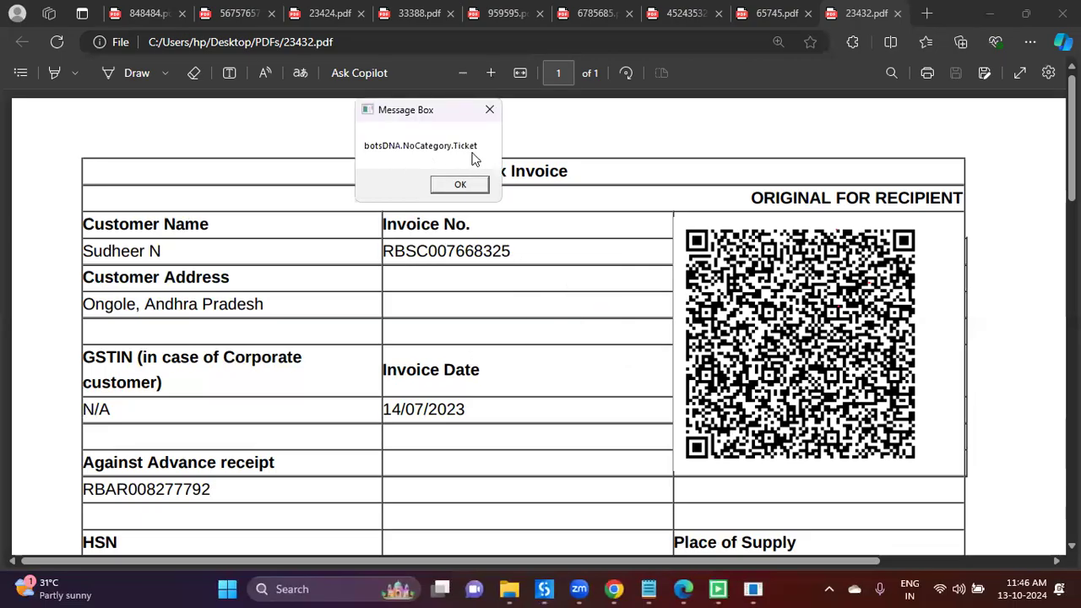
{"action": "left_click", "coordinate": [544, 589]}
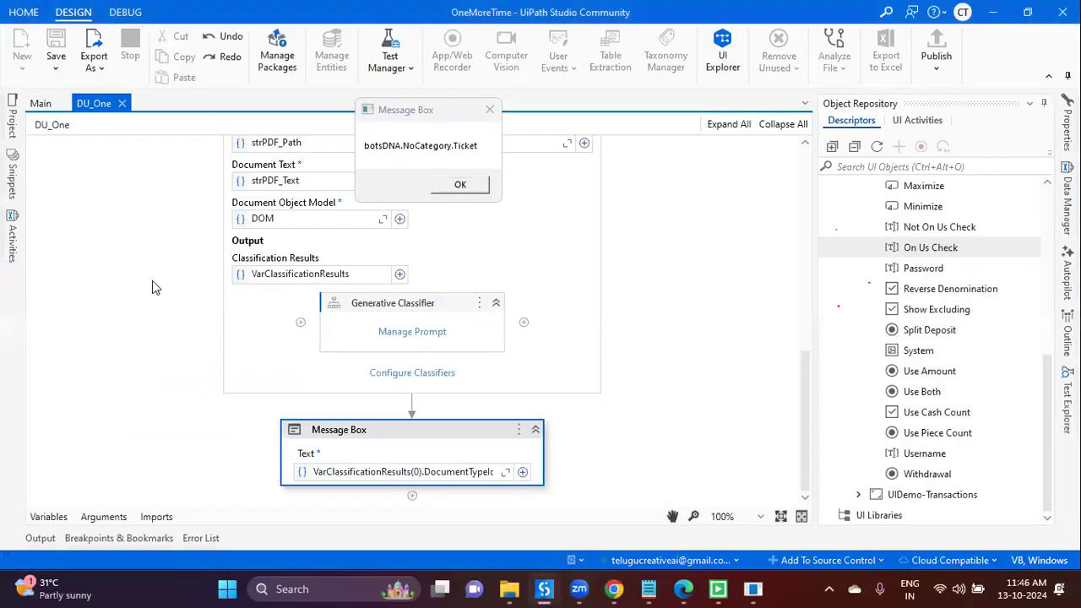
{"action": "scroll", "coordinate": [152, 283], "scroll_direction": "up", "scroll_amount": 10}
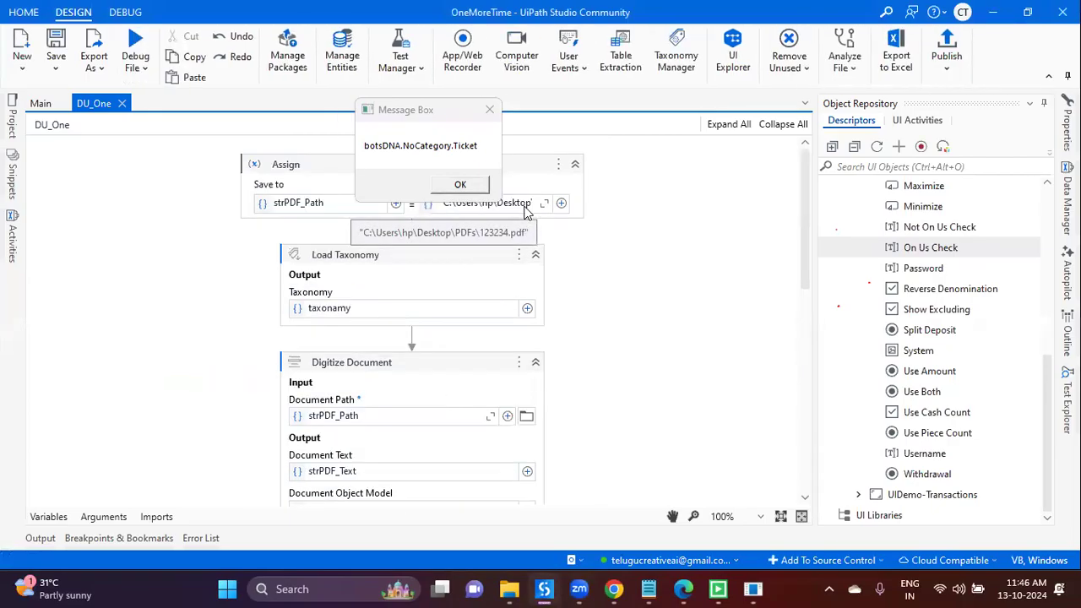
Step: Bring the PDFs folder in File Explorer to the front
{"action": "left_click", "coordinate": [584, 589]}
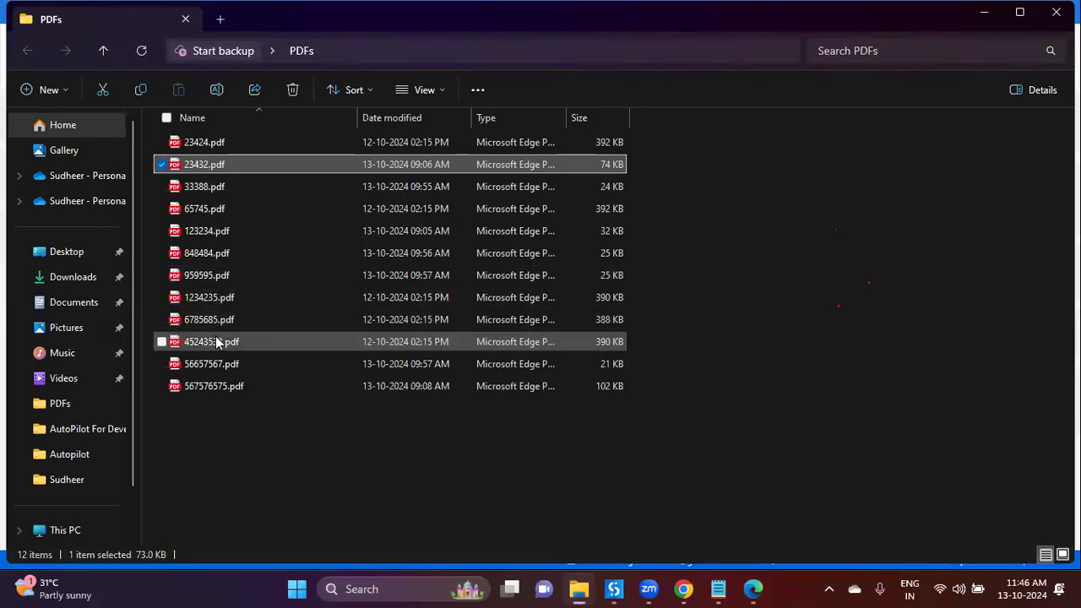
Step: Open 123234.pdf from the PDFs folder in the browser via its right-click Open option
{"action": "left_click", "coordinate": [202, 146]}
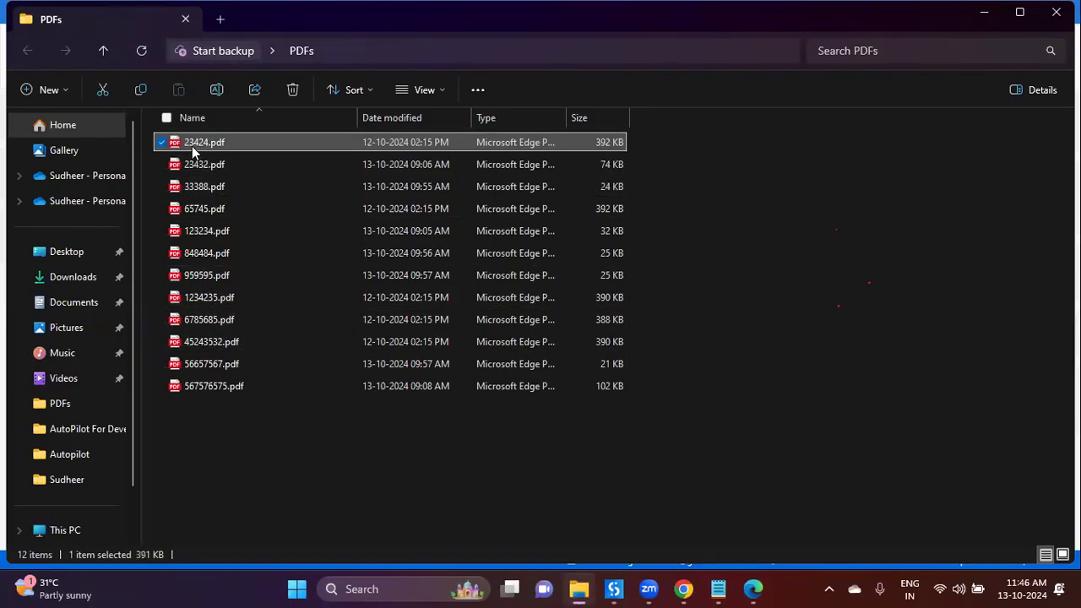
{"action": "left_click", "coordinate": [615, 589]}
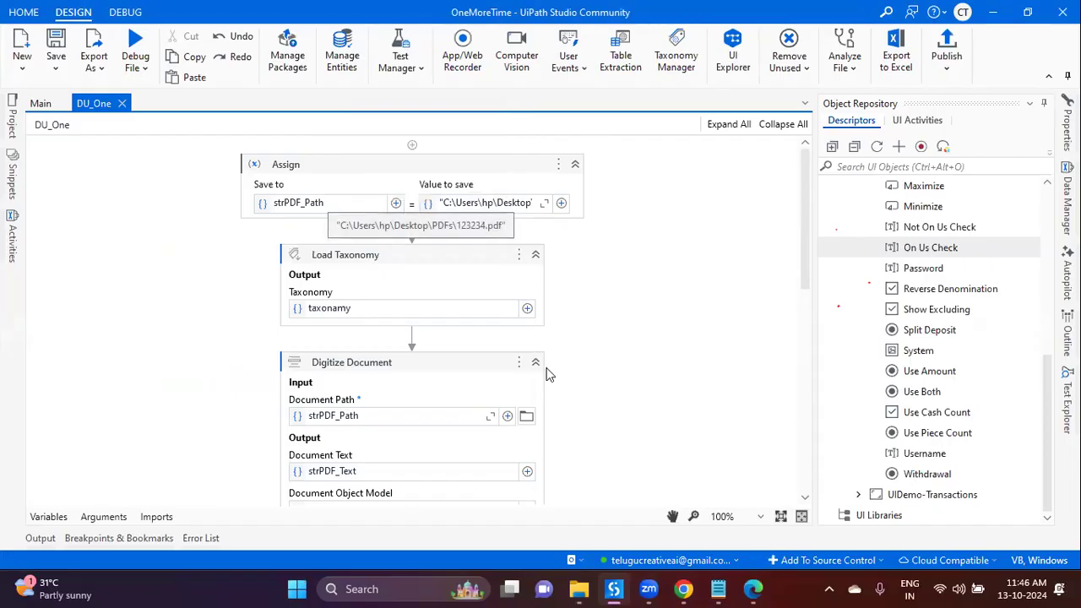
{"action": "left_click", "coordinate": [579, 589]}
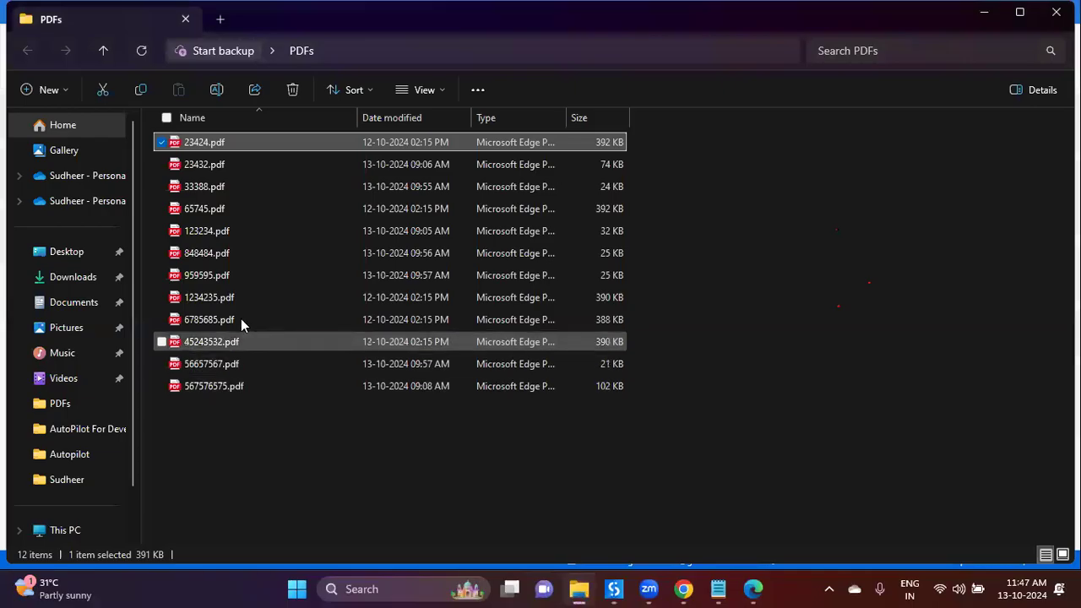
{"action": "left_click", "coordinate": [224, 234]}
{"action": "right_click", "coordinate": [226, 236]}
{"action": "left_click", "coordinate": [251, 257]}
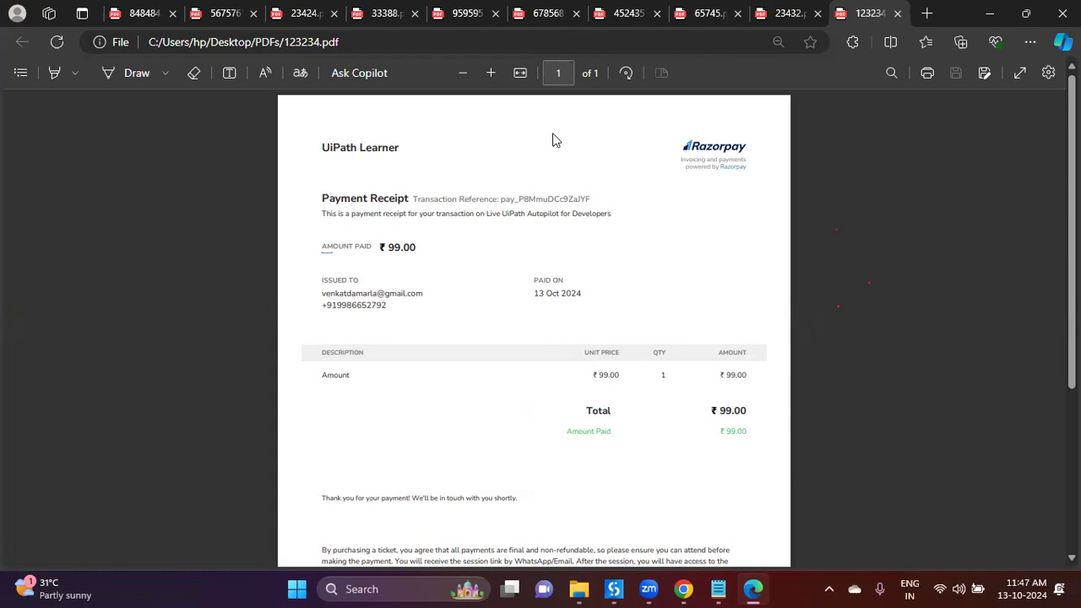
{"action": "left_click", "coordinate": [579, 589]}
Step: Open 23432.pdf, 567576575.pdf, 56657567.pdf and 45243532.pdf in Edge from the PDFs folder
{"action": "left_click", "coordinate": [270, 186]}
{"action": "double_click", "coordinate": [261, 165]}
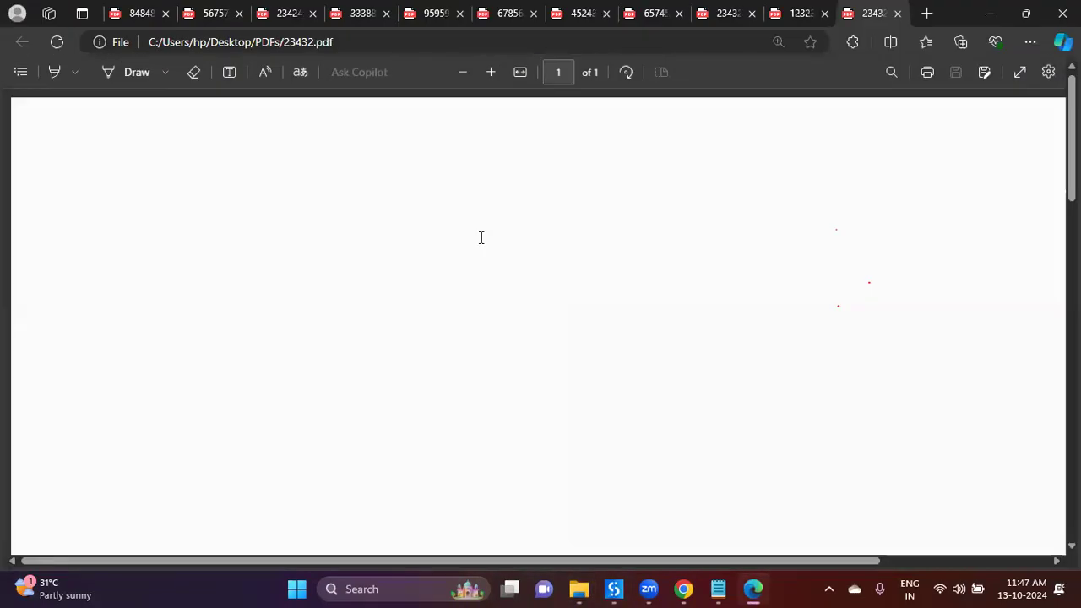
{"action": "left_click", "coordinate": [579, 589]}
{"action": "double_click", "coordinate": [252, 388]}
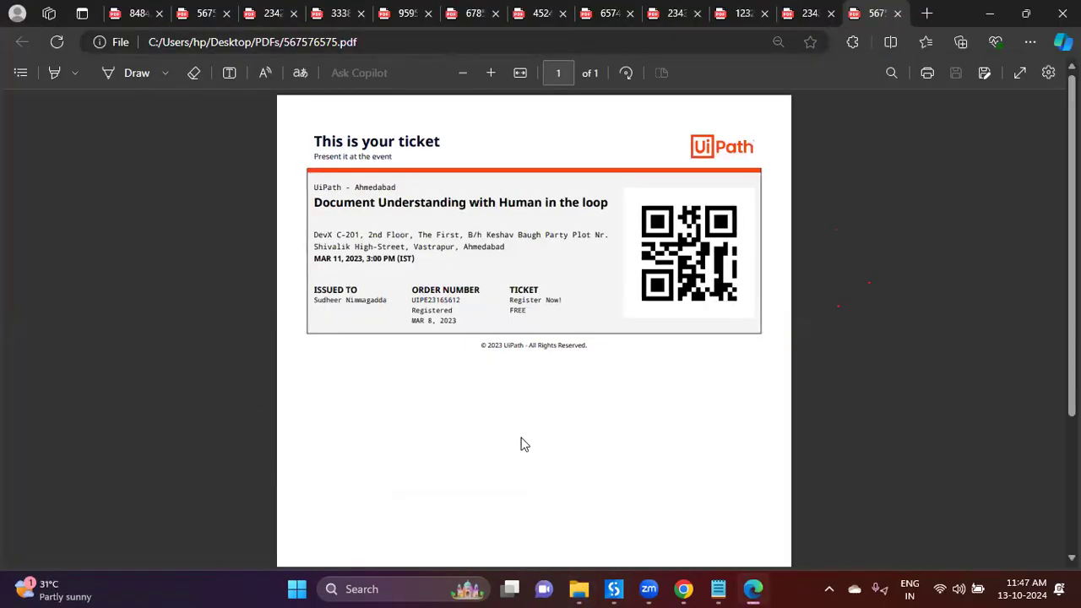
{"action": "left_click", "coordinate": [578, 588]}
{"action": "double_click", "coordinate": [221, 365]}
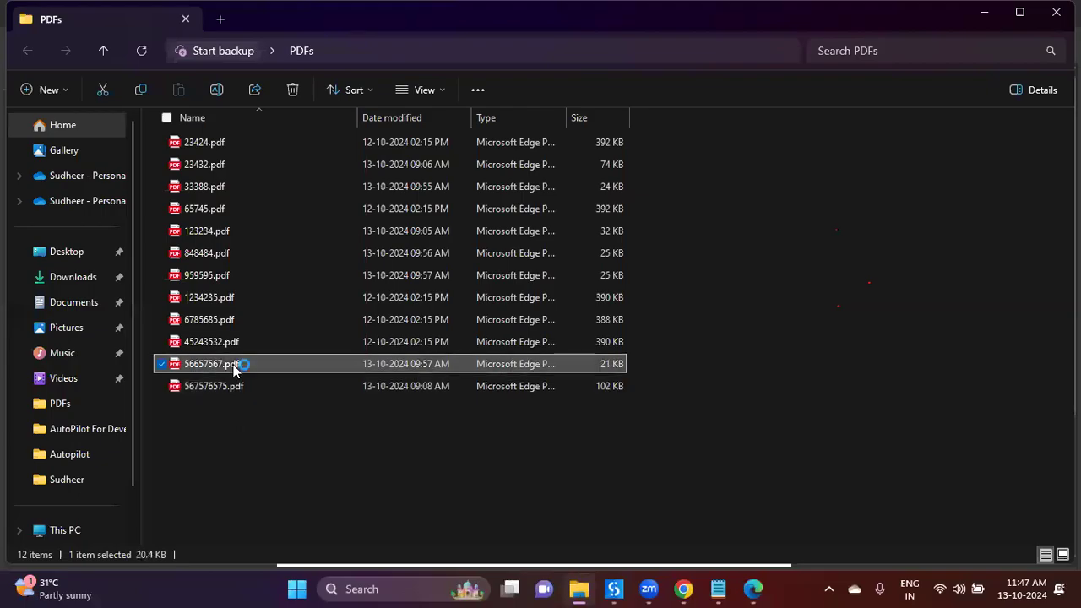
{"action": "left_click", "coordinate": [578, 589]}
{"action": "double_click", "coordinate": [295, 345]}
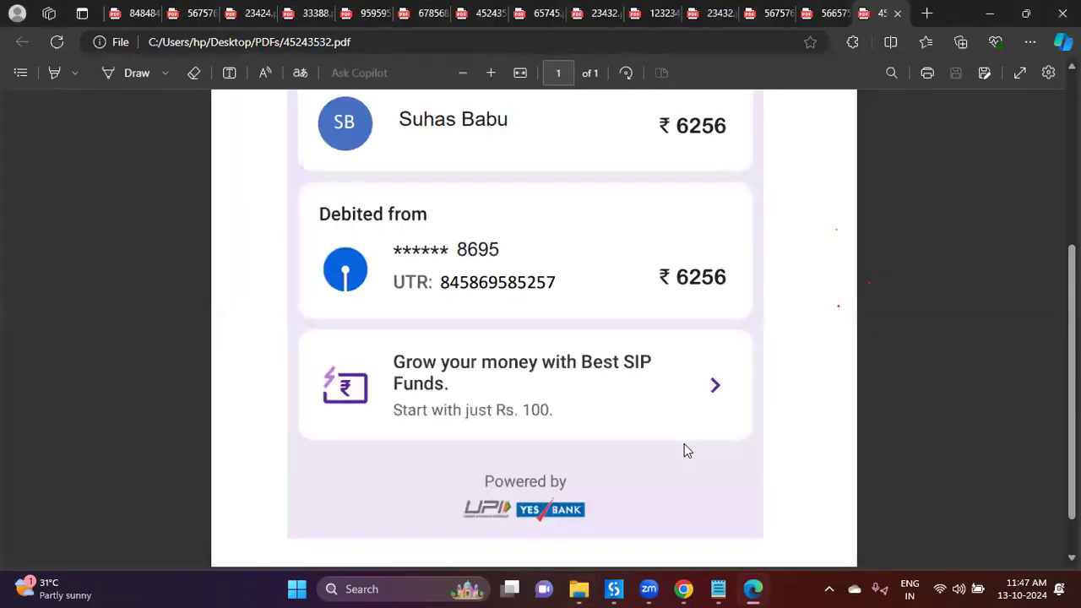
{"action": "left_click", "coordinate": [578, 589]}
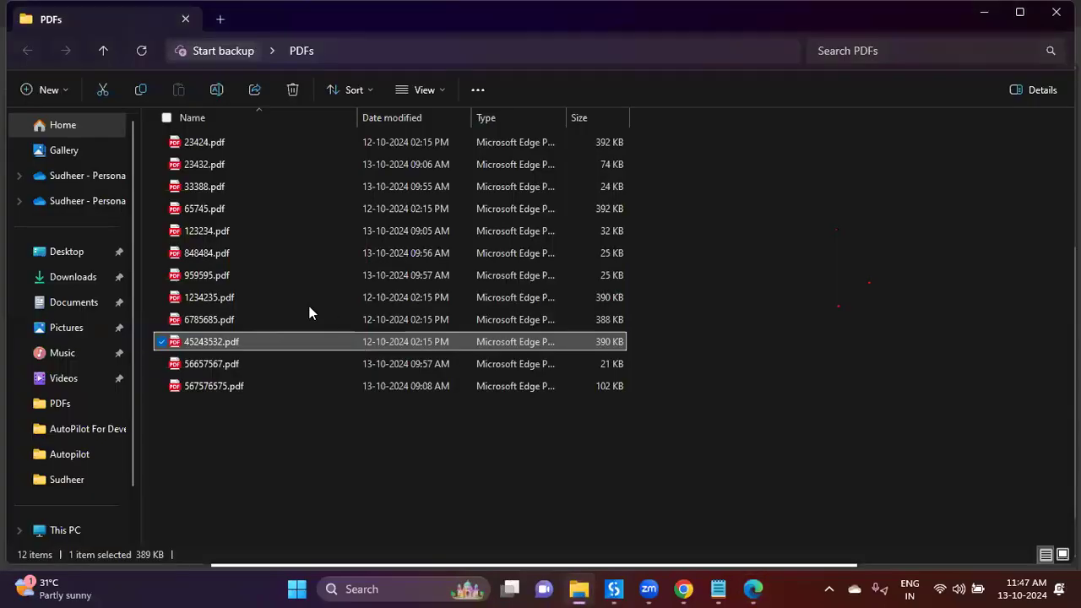
Step: Add 45243532.pdf to 45243532.rar and copy the PDF's full path
{"action": "right_click", "coordinate": [264, 338]}
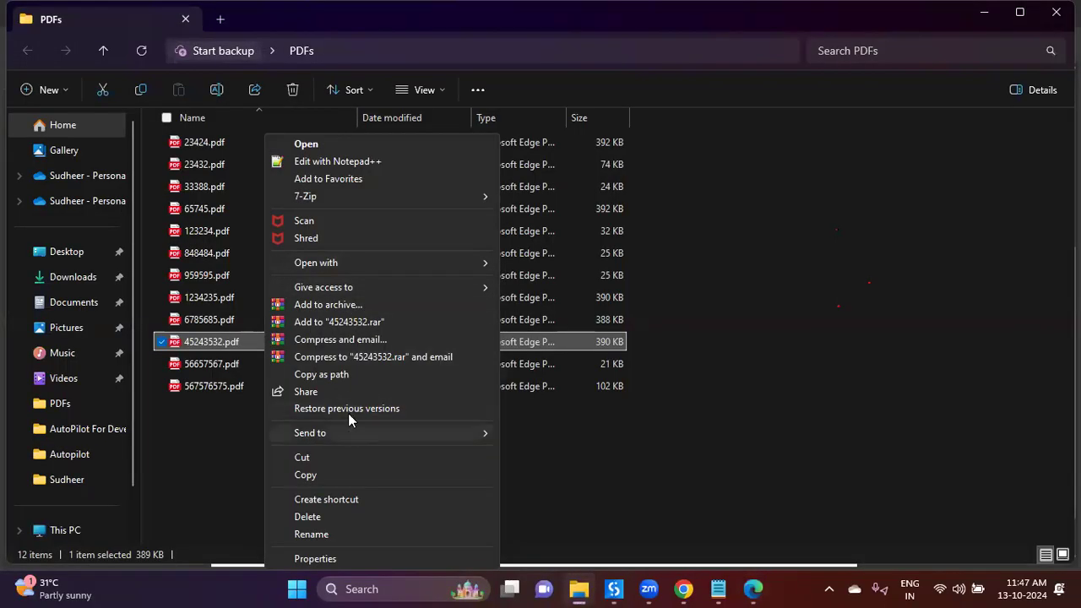
{"action": "left_click", "coordinate": [354, 357]}
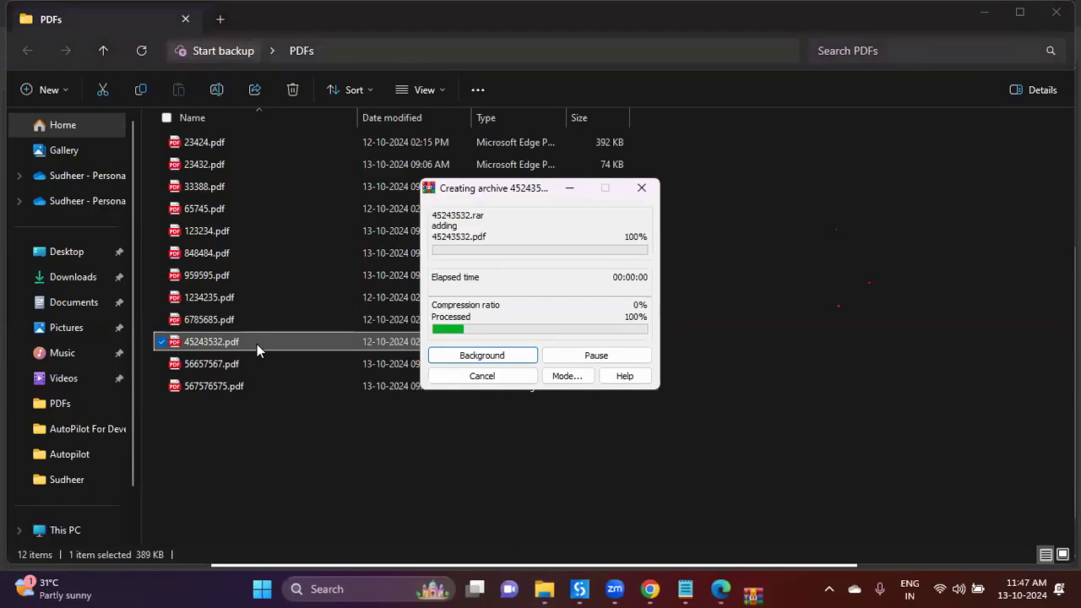
{"action": "right_click", "coordinate": [257, 344]}
{"action": "left_click", "coordinate": [319, 374]}
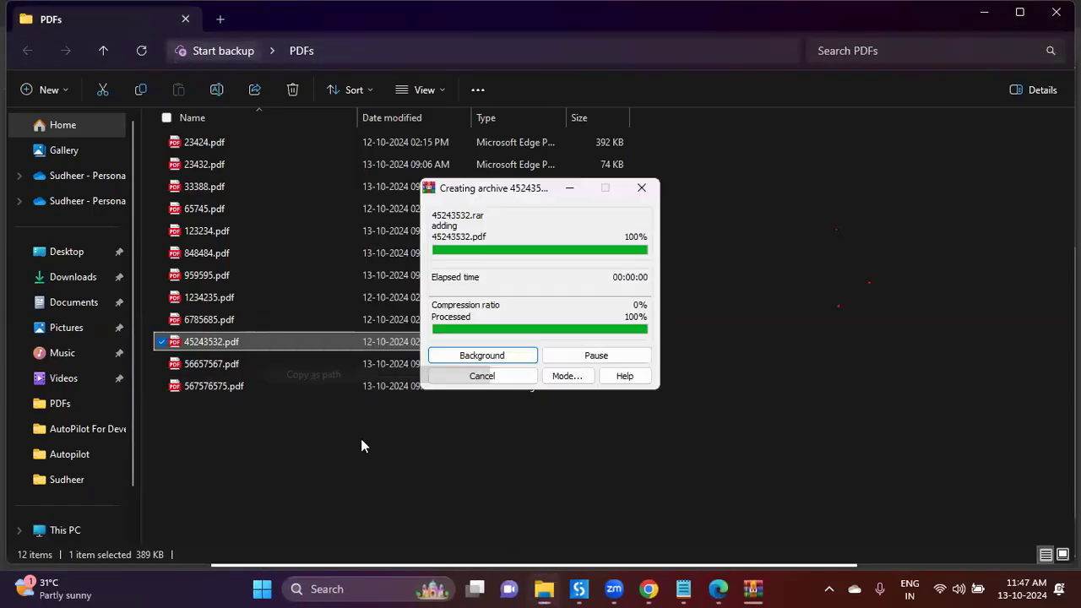
{"action": "left_click", "coordinate": [363, 445]}
{"action": "left_click", "coordinate": [754, 589]}
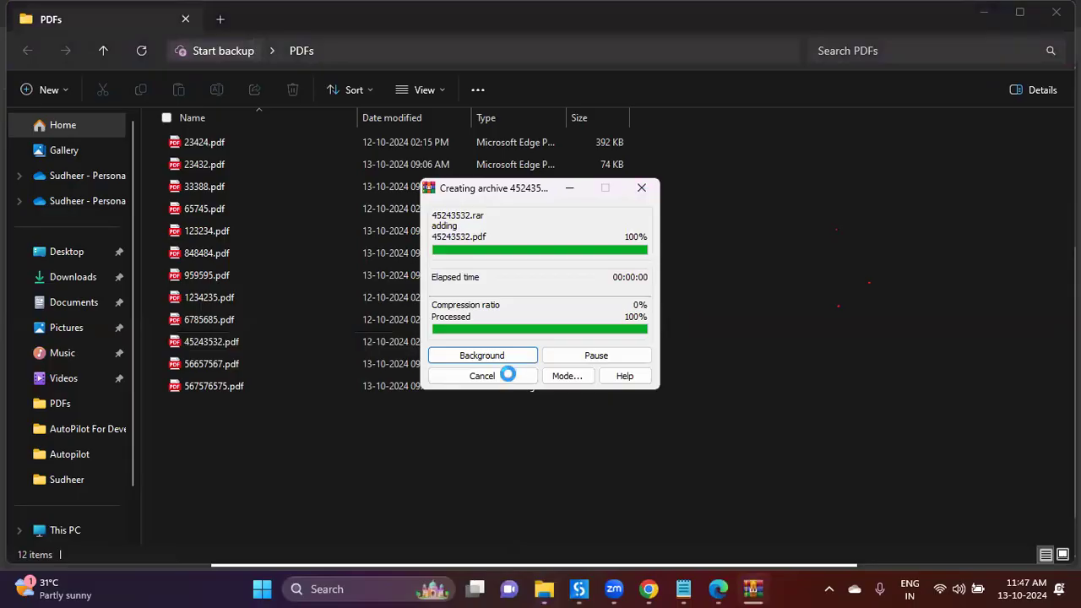
Step: Paste the 45243532.pdf path into the Assign value and rerun DU_One
{"action": "left_click", "coordinate": [580, 590]}
{"action": "left_click", "coordinate": [458, 202]}
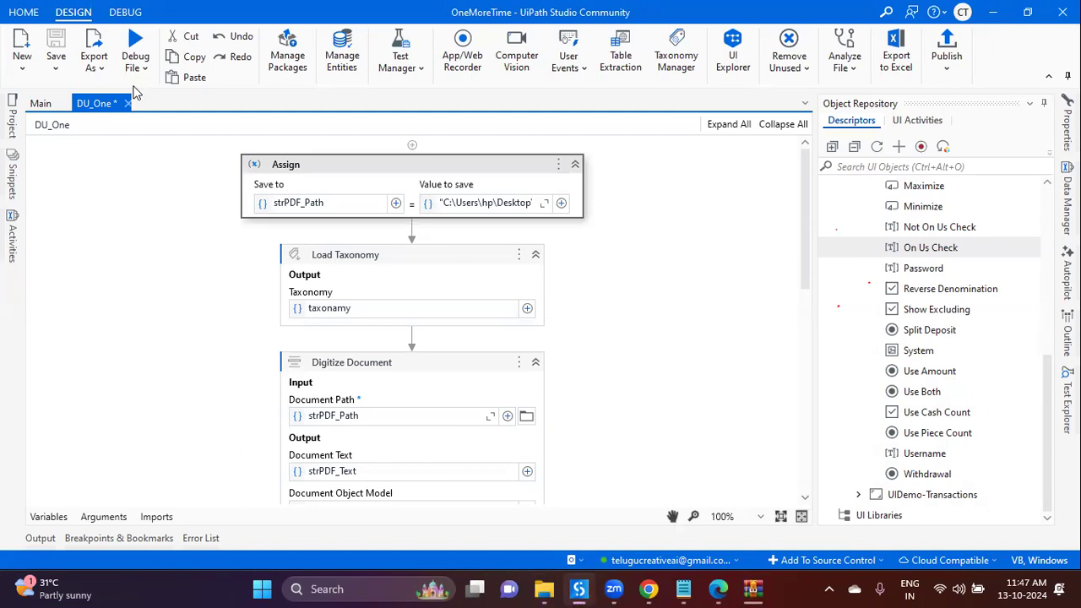
{"action": "left_click", "coordinate": [135, 67]}
{"action": "left_click", "coordinate": [109, 97]}
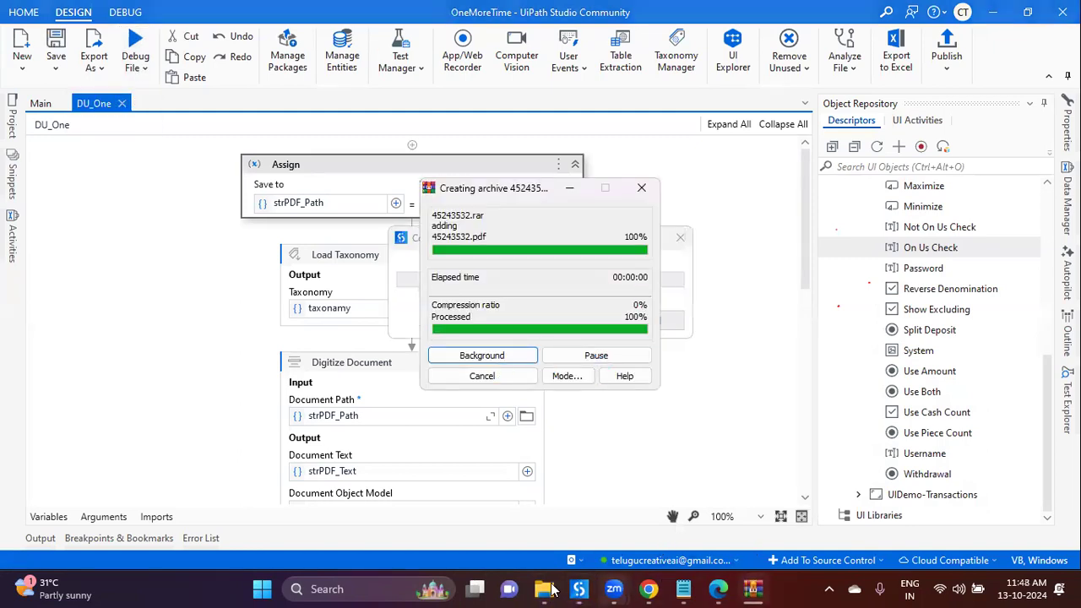
{"action": "left_click", "coordinate": [548, 588]}
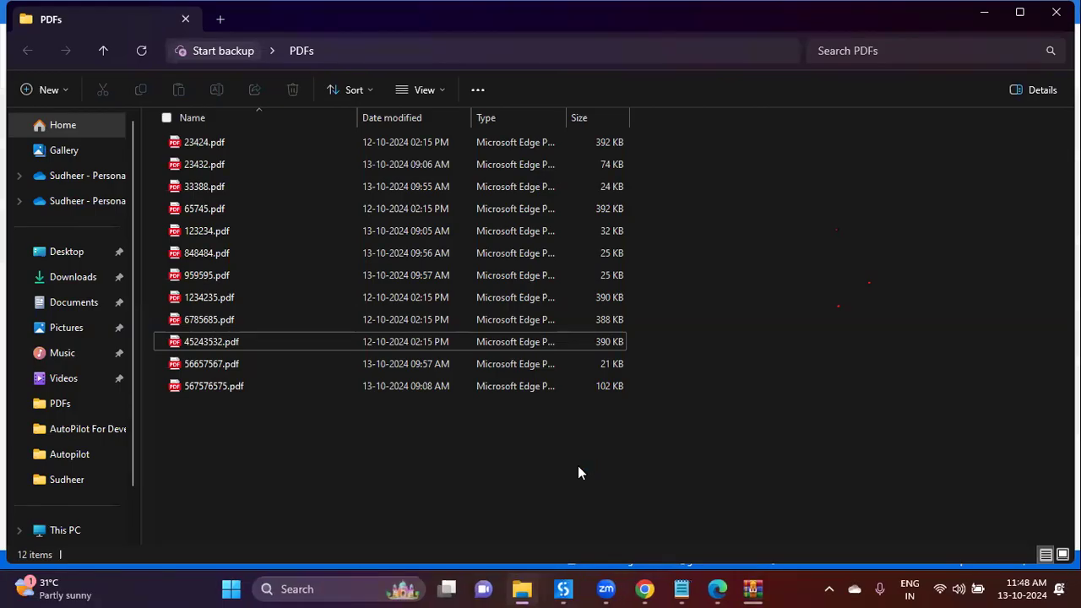
{"action": "left_click", "coordinate": [752, 589]}
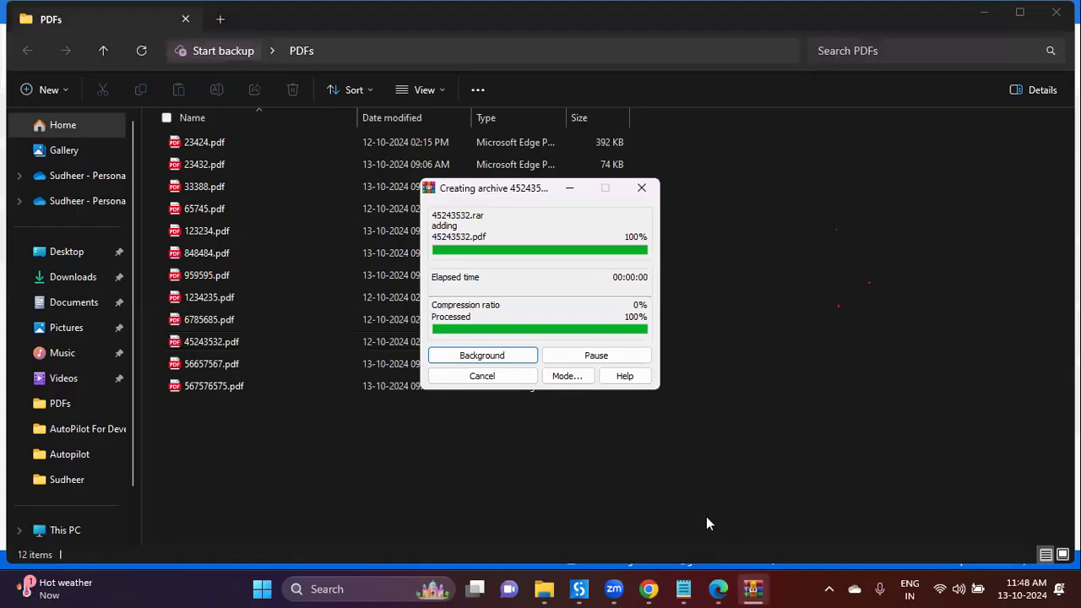
Step: Open Task Manager and expand the WinRAR process to reach its archive task
{"action": "right_click", "coordinate": [804, 590]}
{"action": "left_click", "coordinate": [514, 368]}
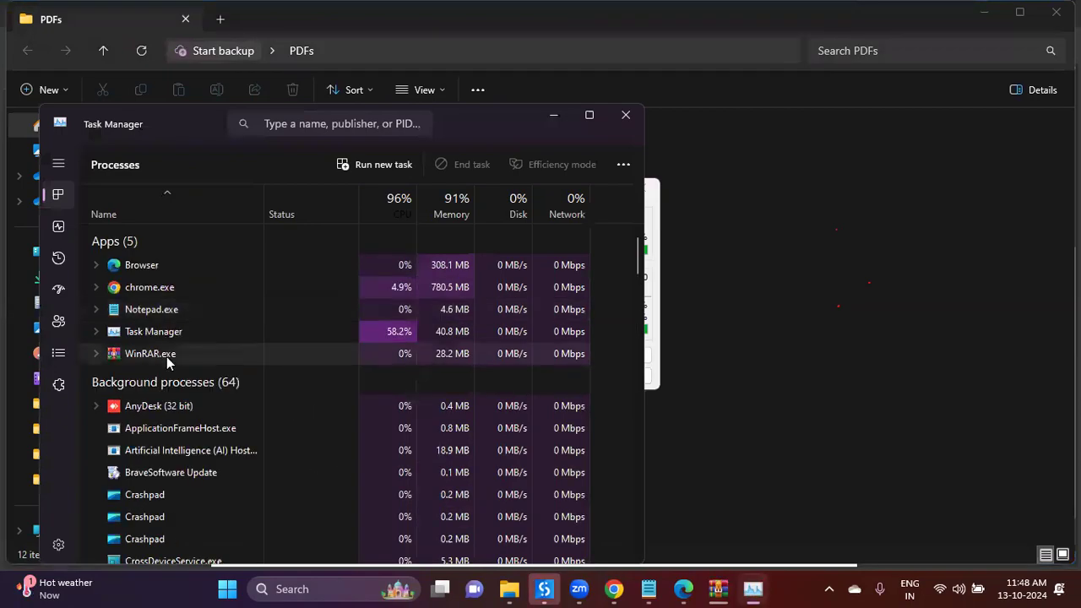
{"action": "left_click", "coordinate": [194, 359]}
{"action": "right_click", "coordinate": [197, 377]}
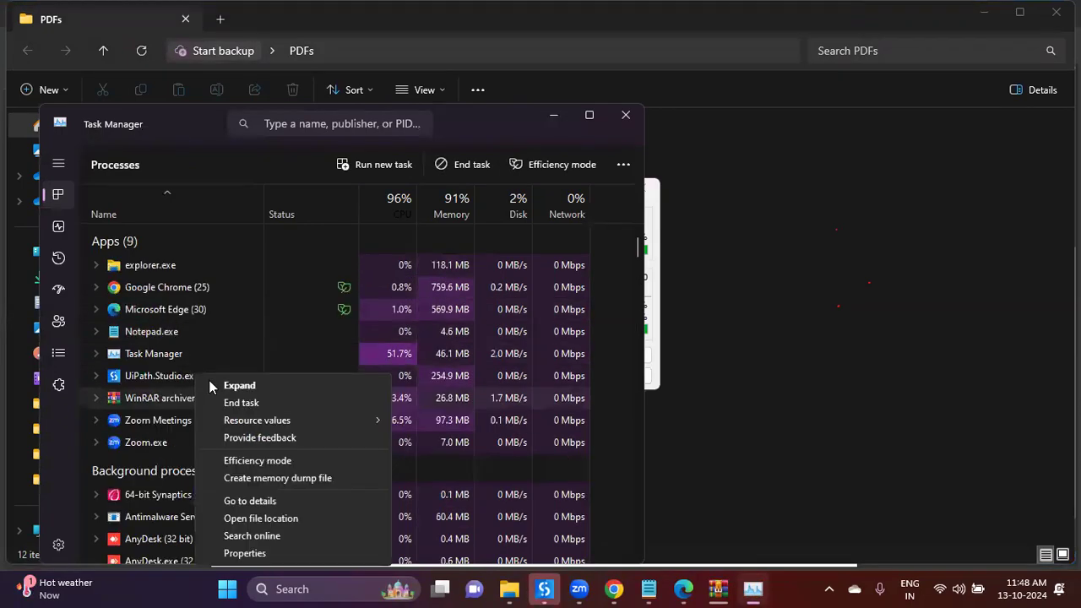
{"action": "left_click", "coordinate": [215, 387]}
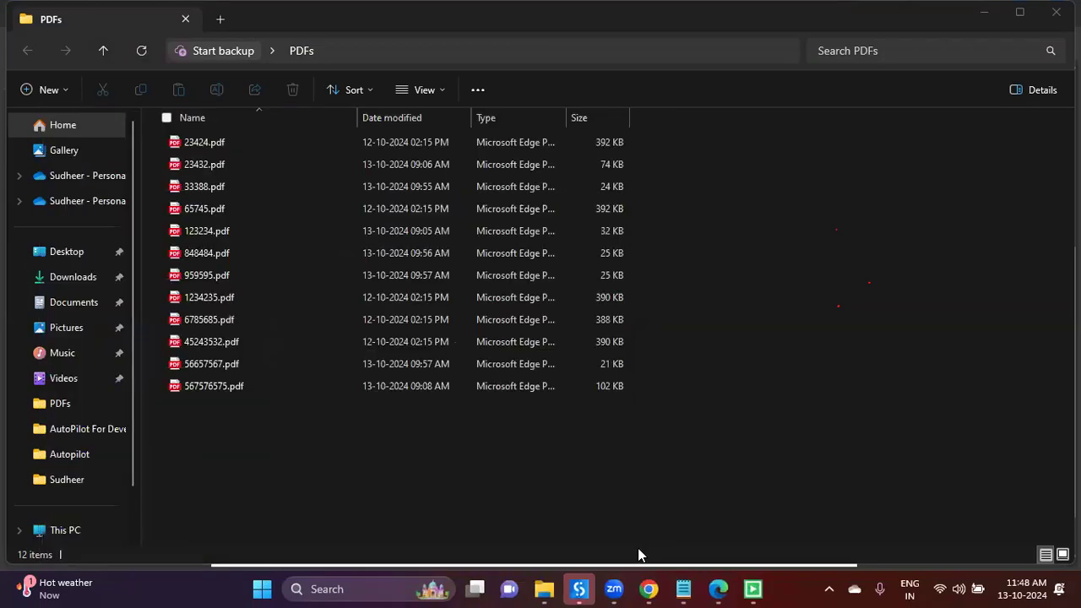
{"action": "left_click", "coordinate": [580, 589]}
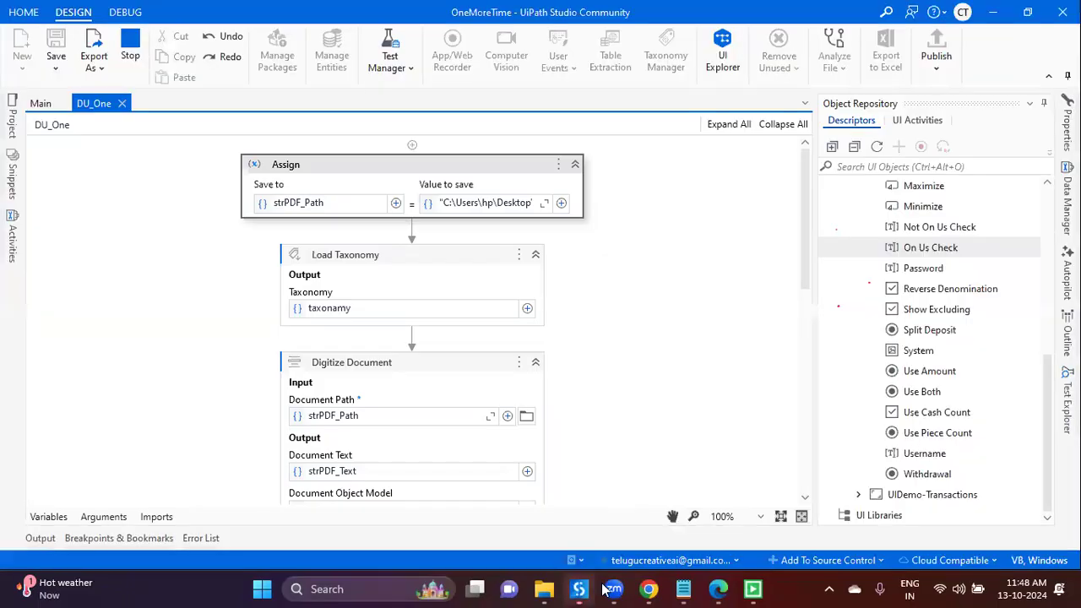
{"action": "key", "text": "alt+Tab"}
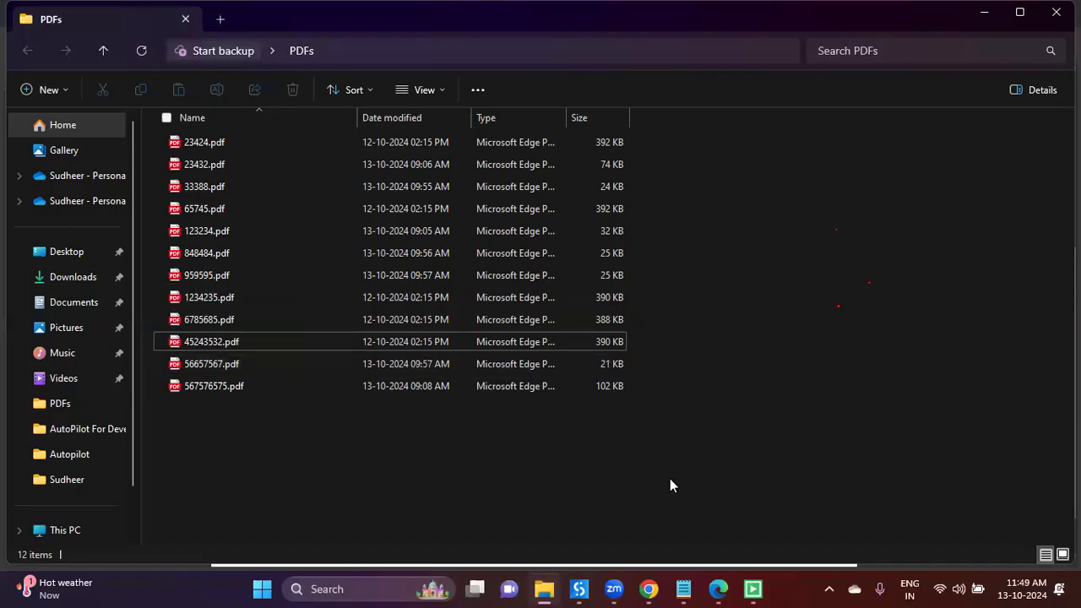
Step: Review the 65745, 959595, tax invoice and event ticket PDFs, then accept the botsDNA.NoCategory.PhonePays result
{"action": "left_click", "coordinate": [578, 589]}
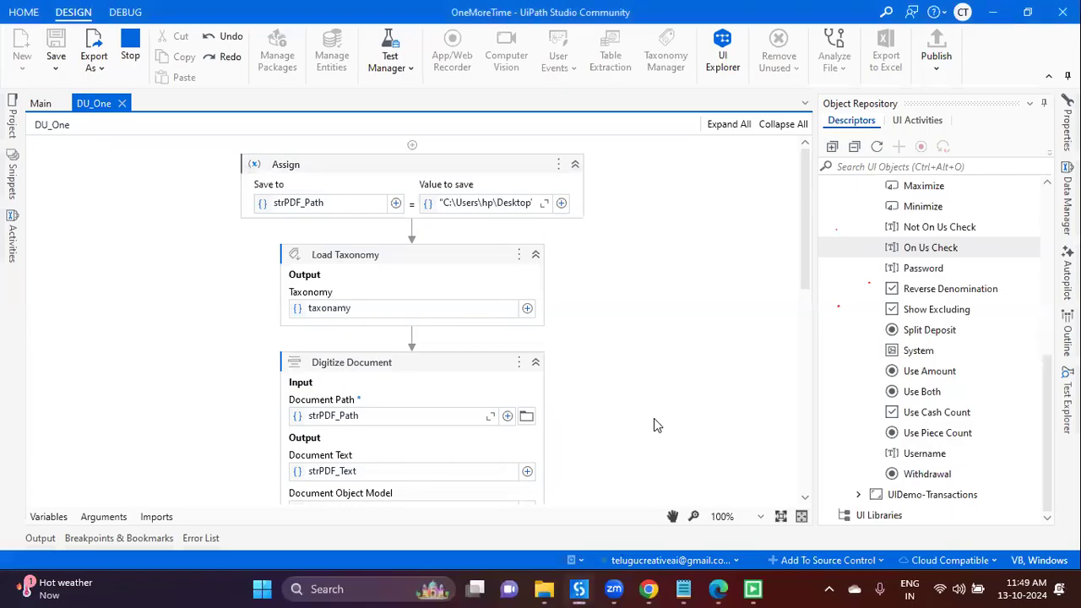
{"action": "key", "text": "alt+Tab"}
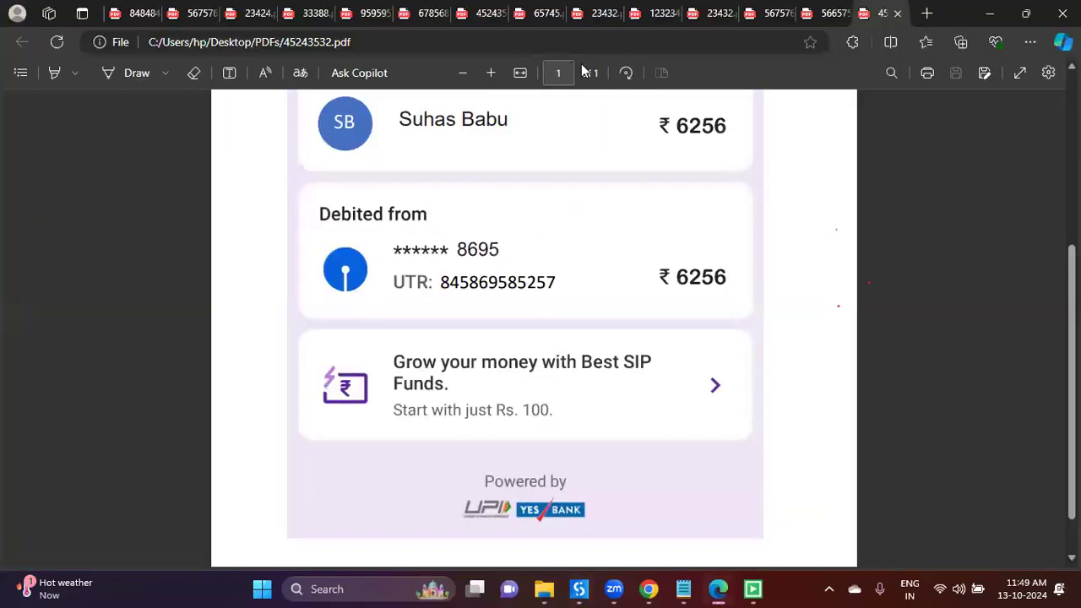
{"action": "left_click", "coordinate": [553, 25]}
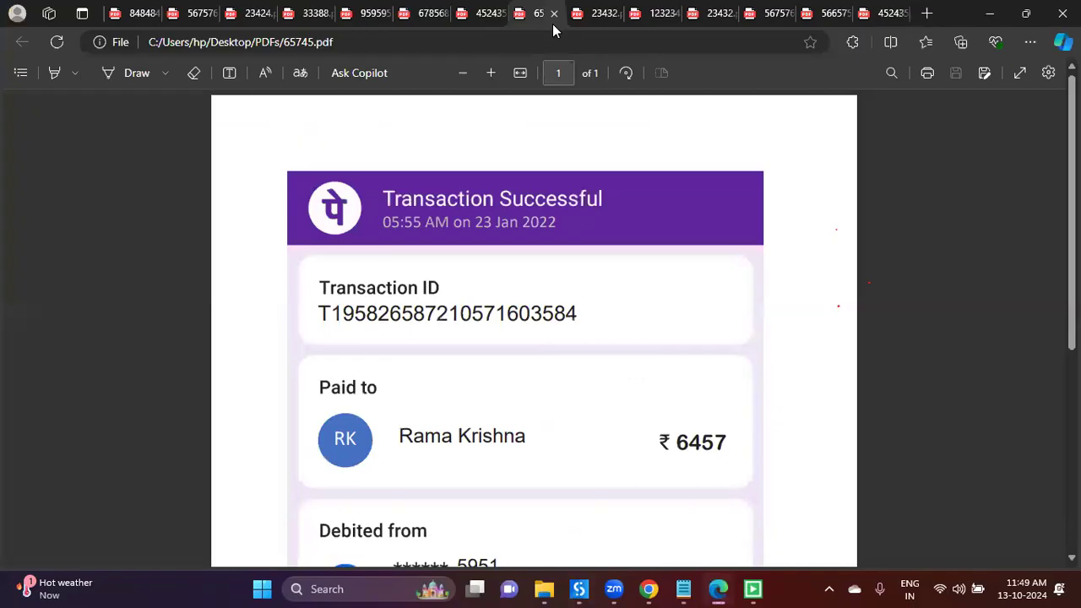
{"action": "key", "text": "ctrl+shift+Tab"}
{"action": "left_click", "coordinate": [386, 22]}
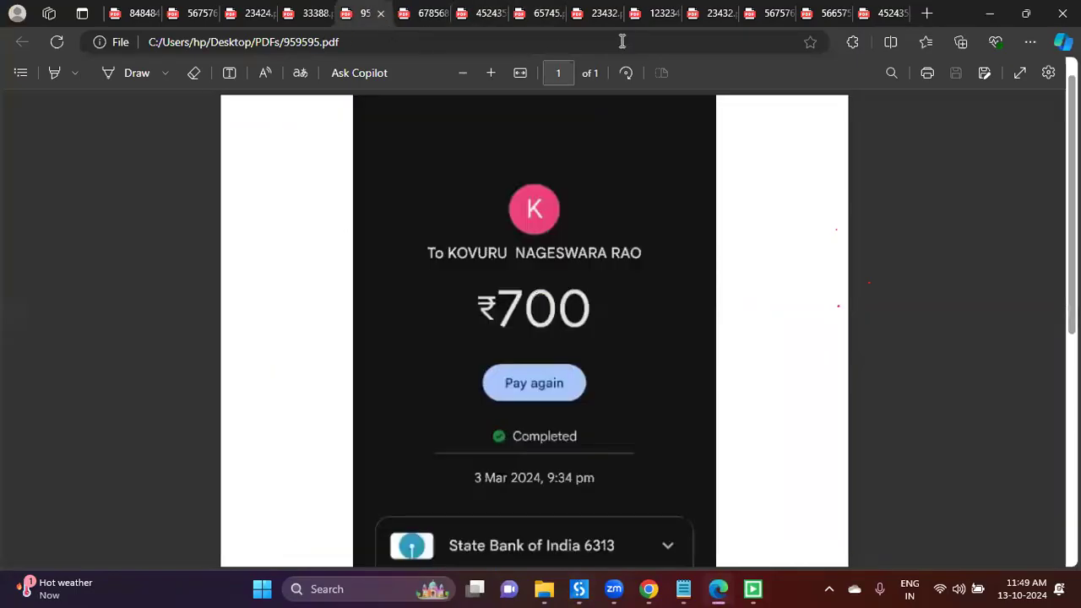
{"action": "key", "text": "ctrl+Tab"}
{"action": "key", "text": "ctrl+Tab"}
{"action": "key", "text": "ctrl+Tab"}
{"action": "key", "text": "ctrl+Tab"}
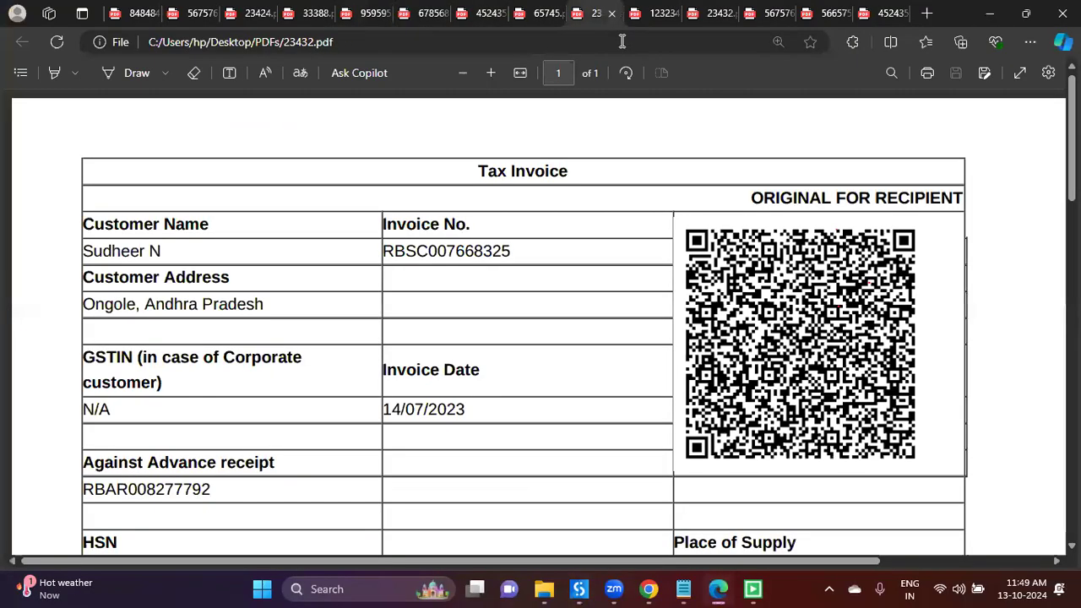
{"action": "key", "text": "ctrl+Tab"}
{"action": "key", "text": "ctrl+Tab"}
{"action": "key", "text": "ctrl+Tab"}
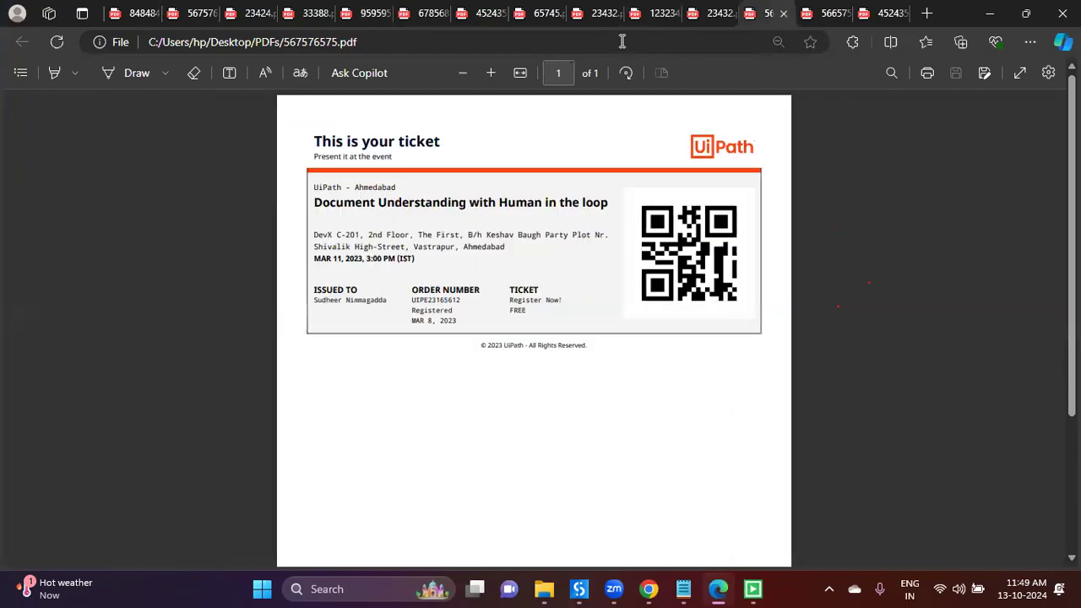
{"action": "key", "text": "ctrl+Tab"}
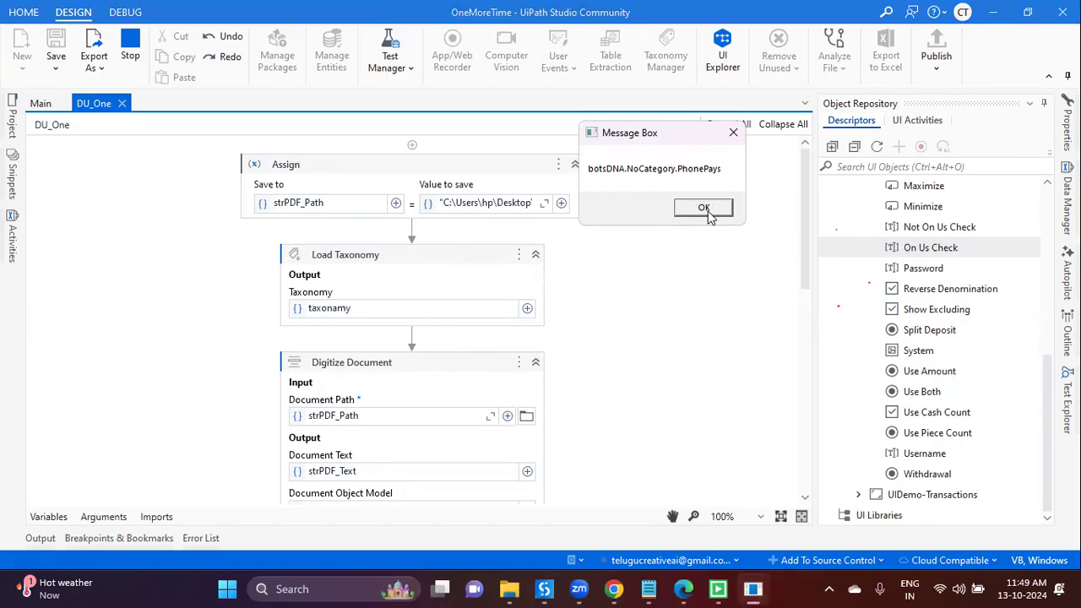
{"action": "left_click", "coordinate": [708, 211]}
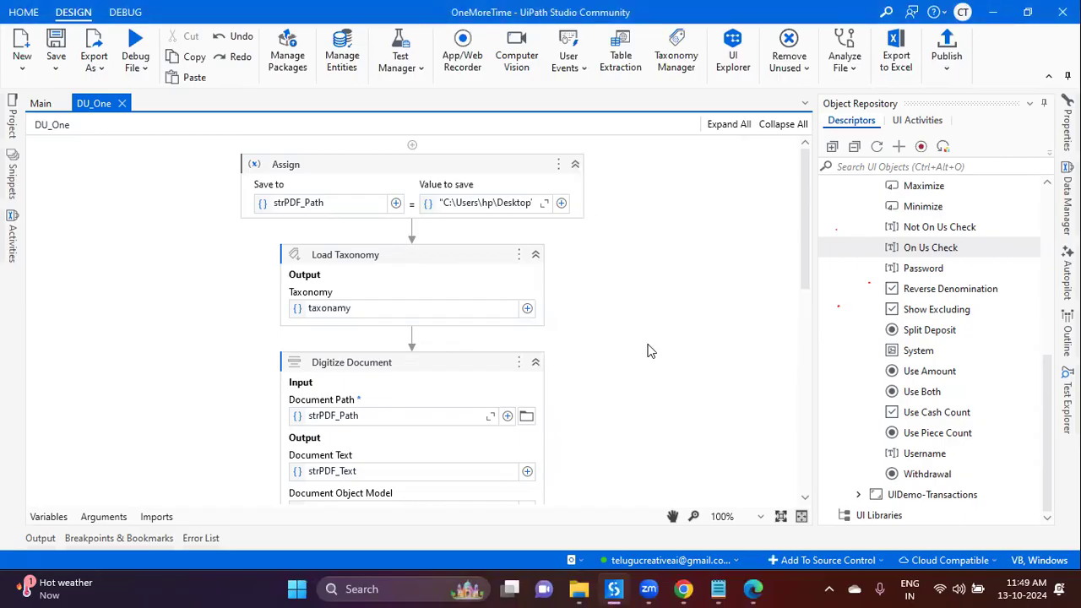
{"action": "scroll", "coordinate": [640, 362], "scroll_direction": "down", "scroll_amount": 3}
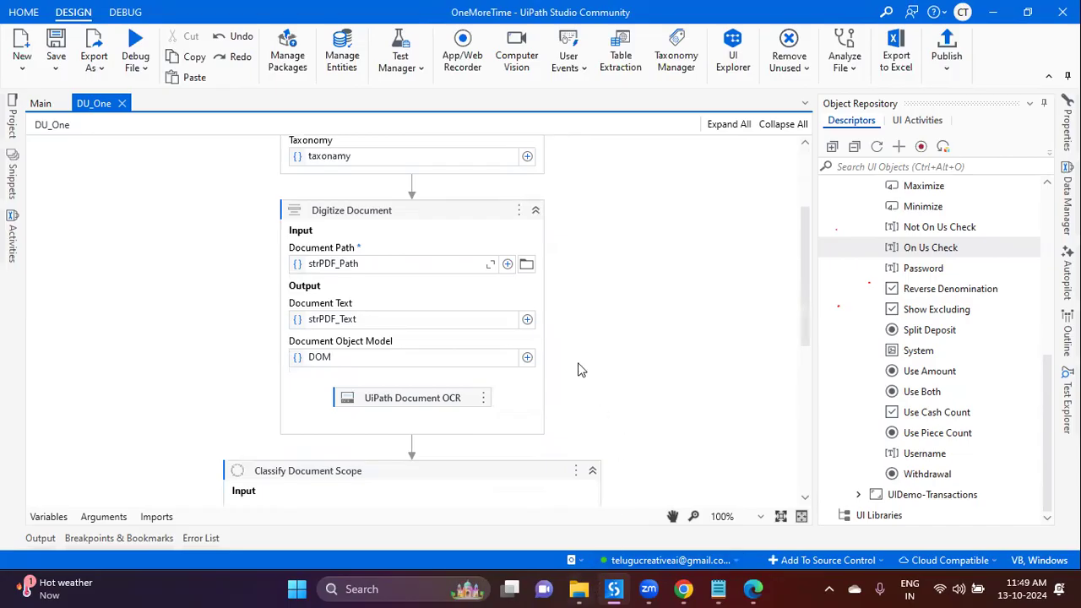
{"action": "scroll", "coordinate": [506, 304], "scroll_direction": "up", "scroll_amount": 3}
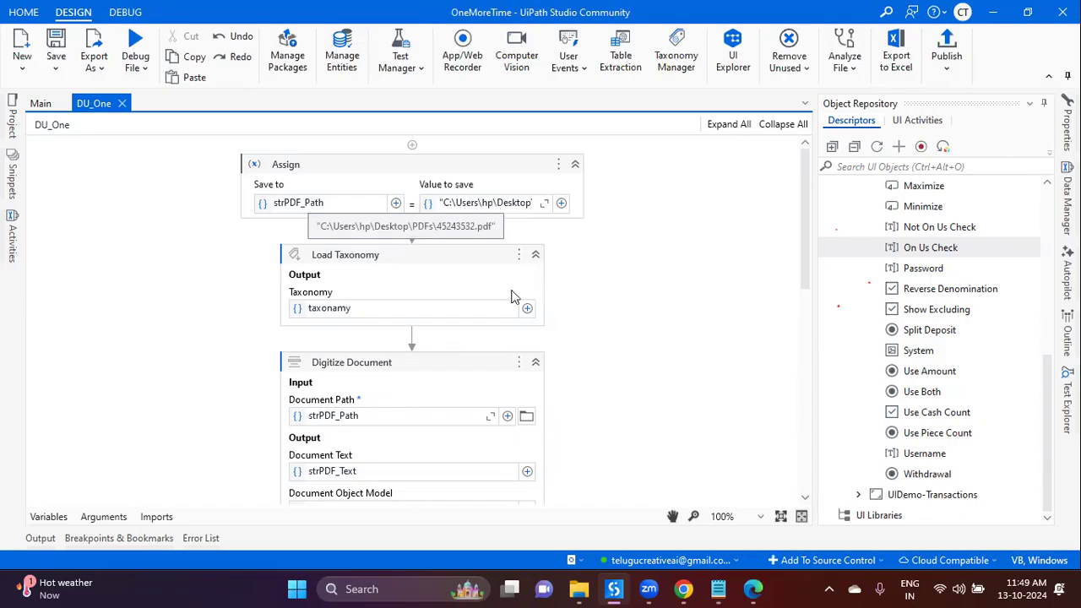
{"action": "left_click", "coordinate": [579, 589]}
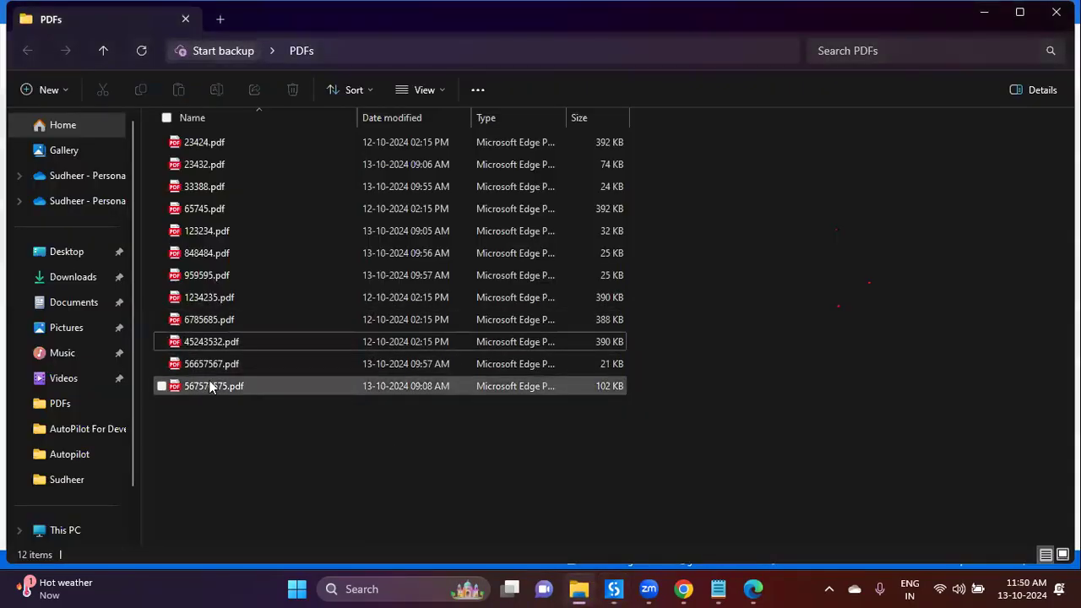
{"action": "left_click", "coordinate": [238, 345]}
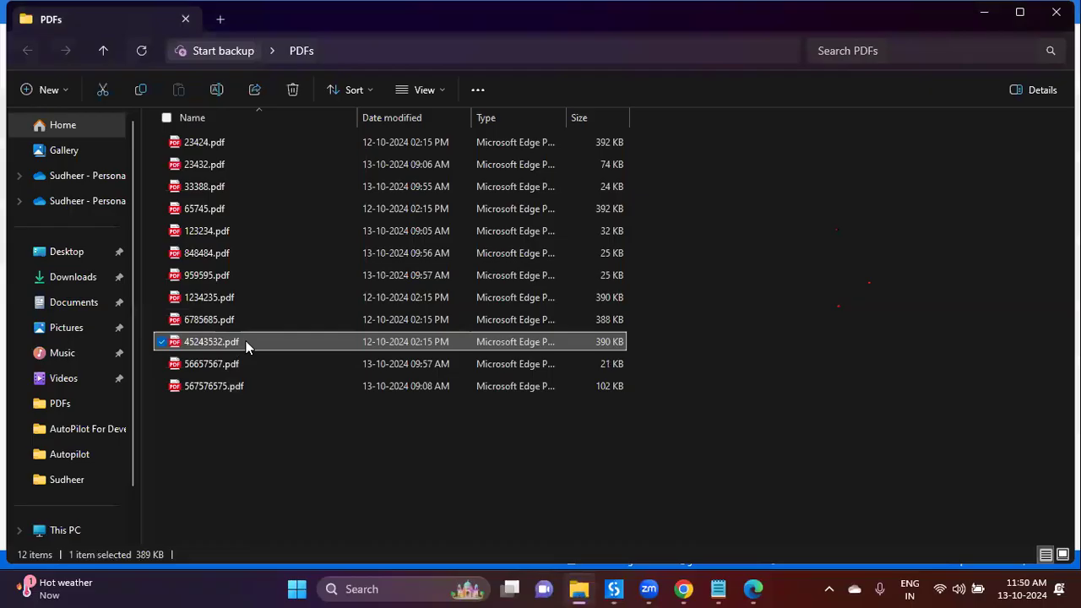
{"action": "double_click", "coordinate": [247, 345]}
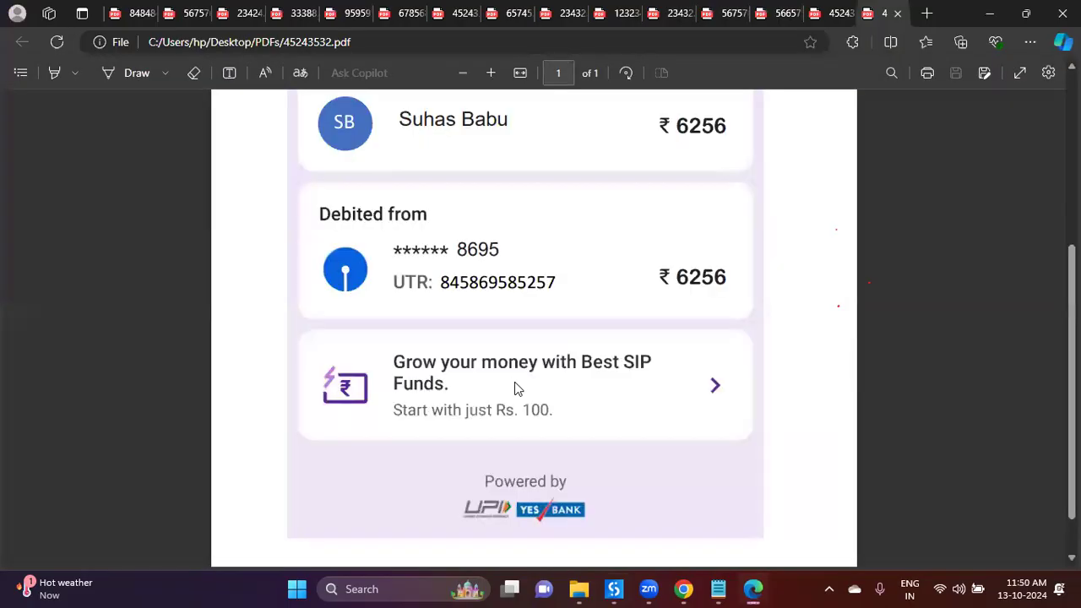
{"action": "scroll", "coordinate": [518, 389], "scroll_direction": "up", "scroll_amount": 3}
{"action": "scroll", "coordinate": [518, 389], "scroll_direction": "down", "scroll_amount": 2}
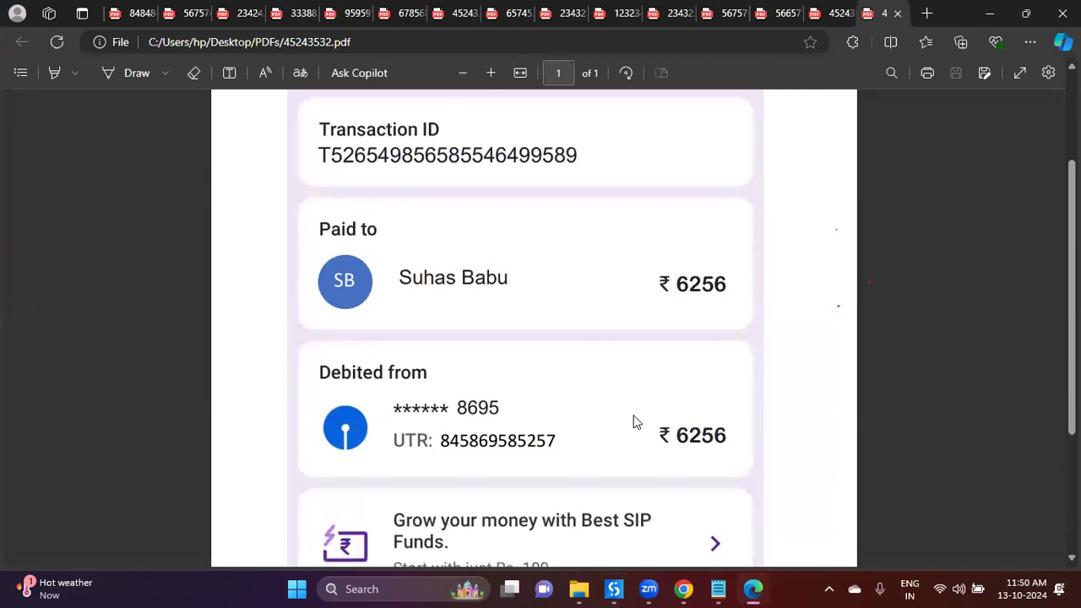
{"action": "key", "text": "alt+Tab"}
{"action": "scroll", "coordinate": [454, 360], "scroll_direction": "down", "scroll_amount": 1}
{"action": "scroll", "coordinate": [454, 360], "scroll_direction": "down", "scroll_amount": 3}
{"action": "scroll", "coordinate": [502, 444], "scroll_direction": "down", "scroll_amount": 1}
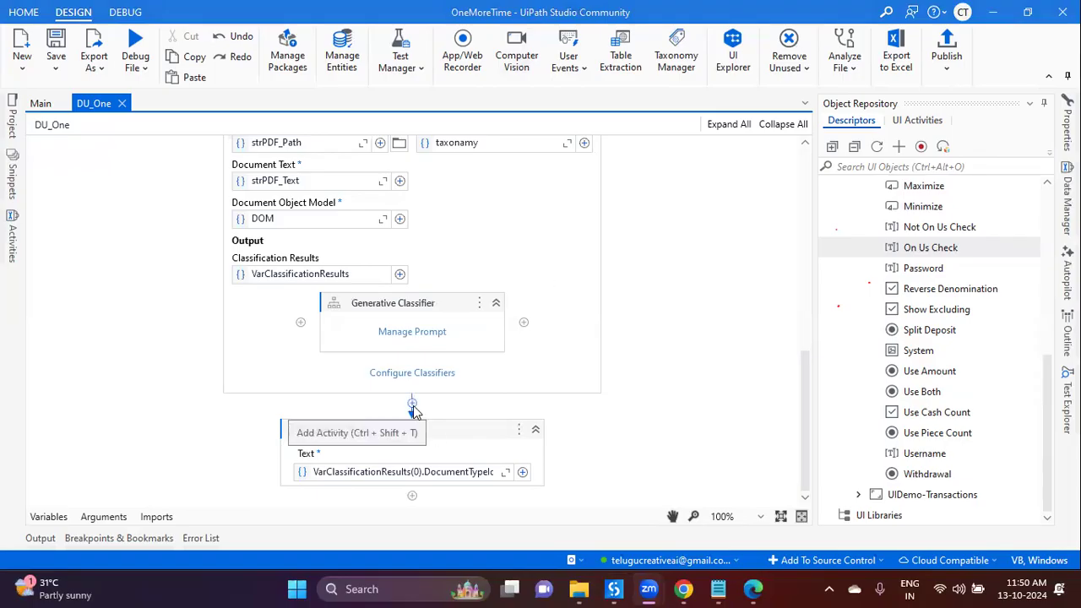
Step: Insert a Data Extraction Scope after the classifier with strPDF_Path as its Document Path
{"action": "left_click", "coordinate": [413, 404]}
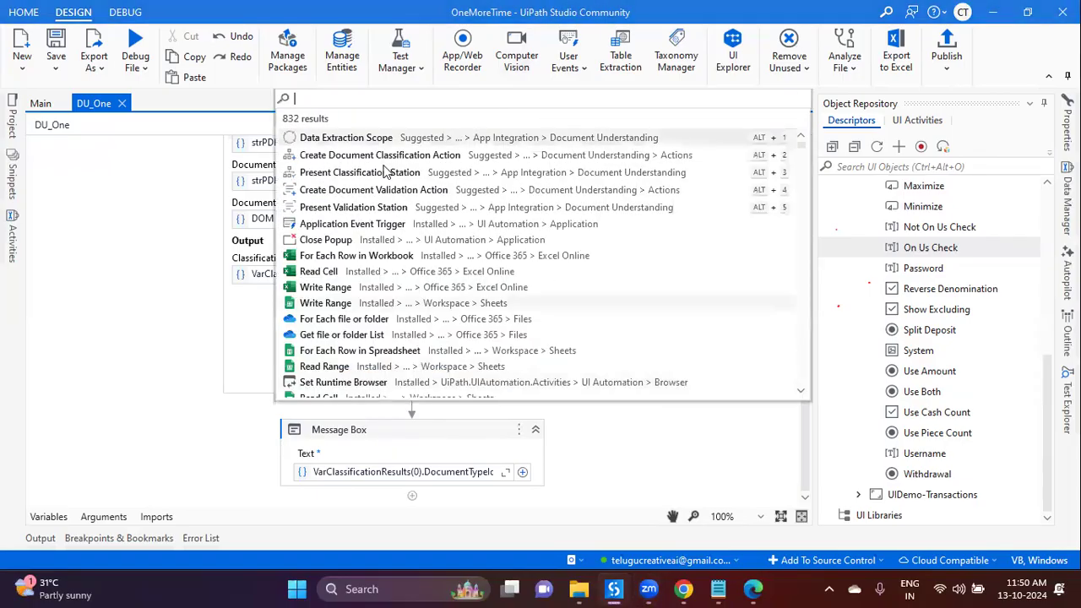
{"action": "left_click", "coordinate": [343, 139]}
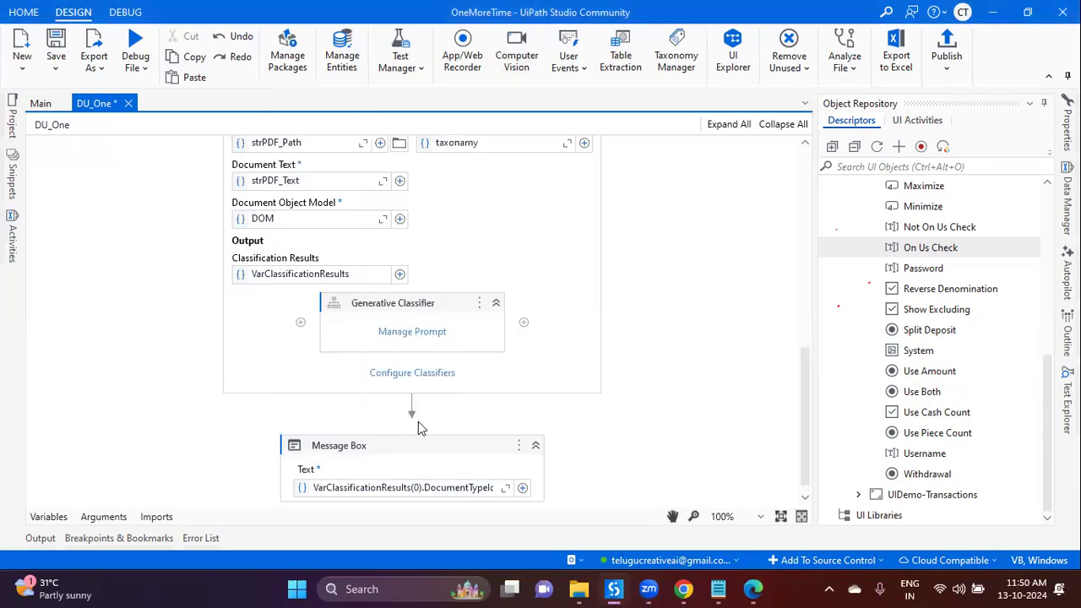
{"action": "scroll", "coordinate": [296, 497], "scroll_direction": "down", "scroll_amount": 1}
{"action": "left_click", "coordinate": [312, 408]}
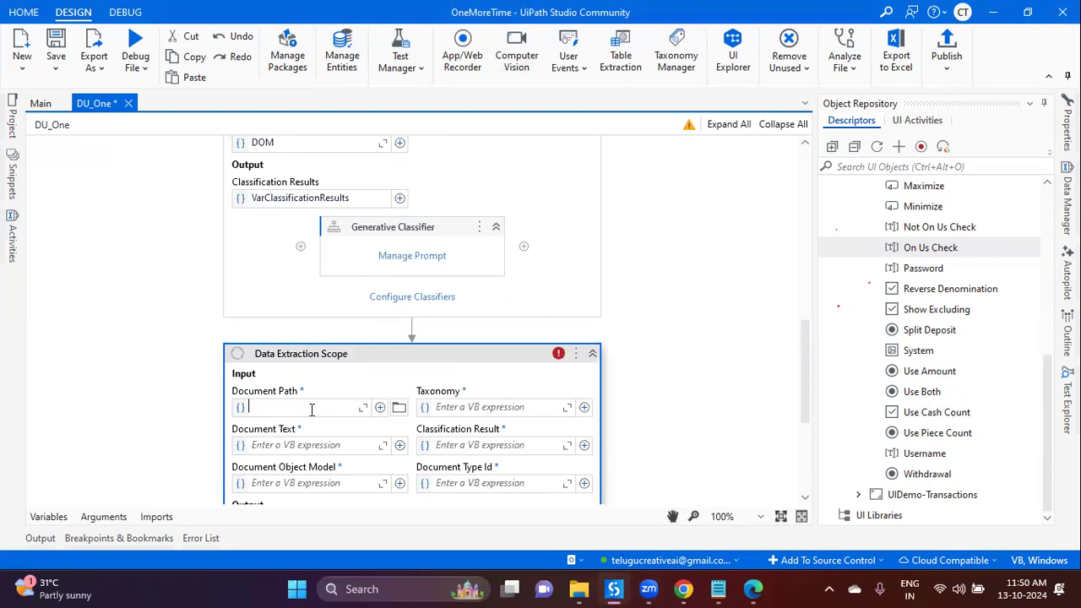
{"action": "type", "text": "Do"}
{"action": "key", "text": "BackSpace"}
{"action": "key", "text": "BackSpace"}
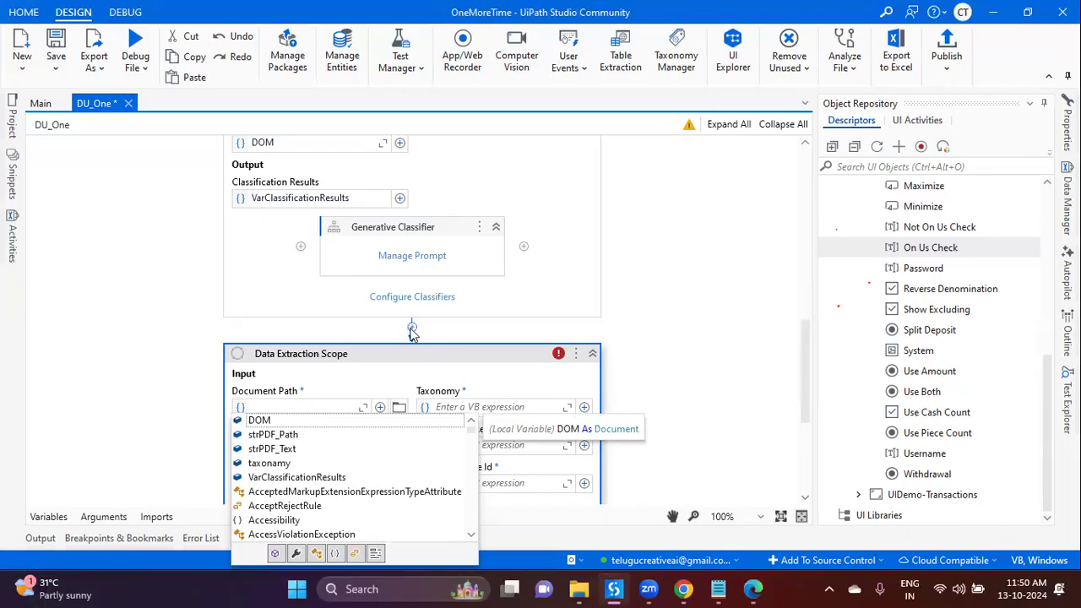
{"action": "left_click", "coordinate": [412, 329]}
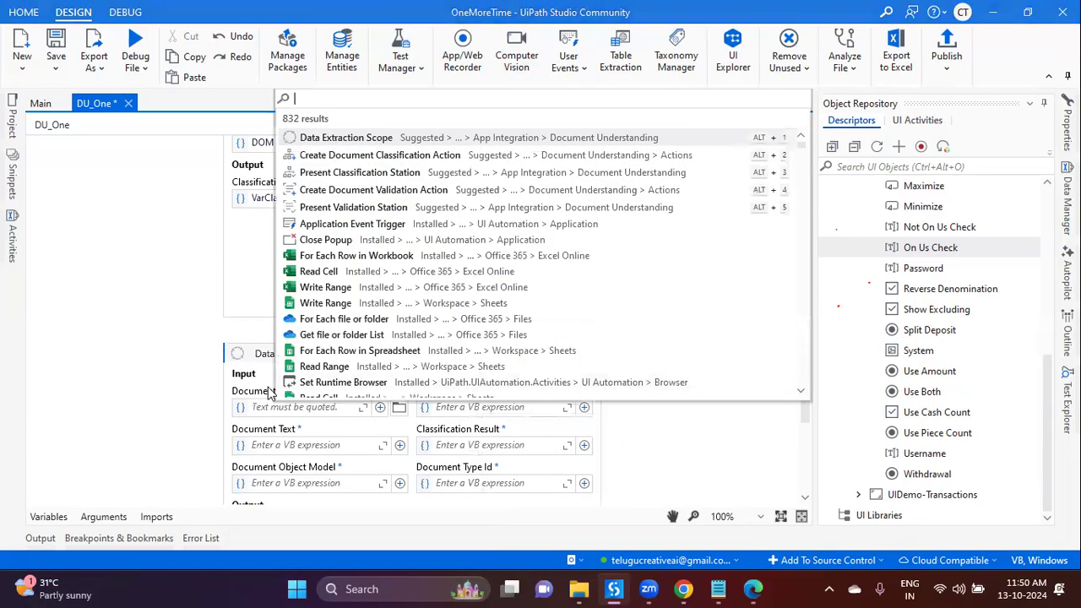
{"action": "left_click", "coordinate": [272, 409]}
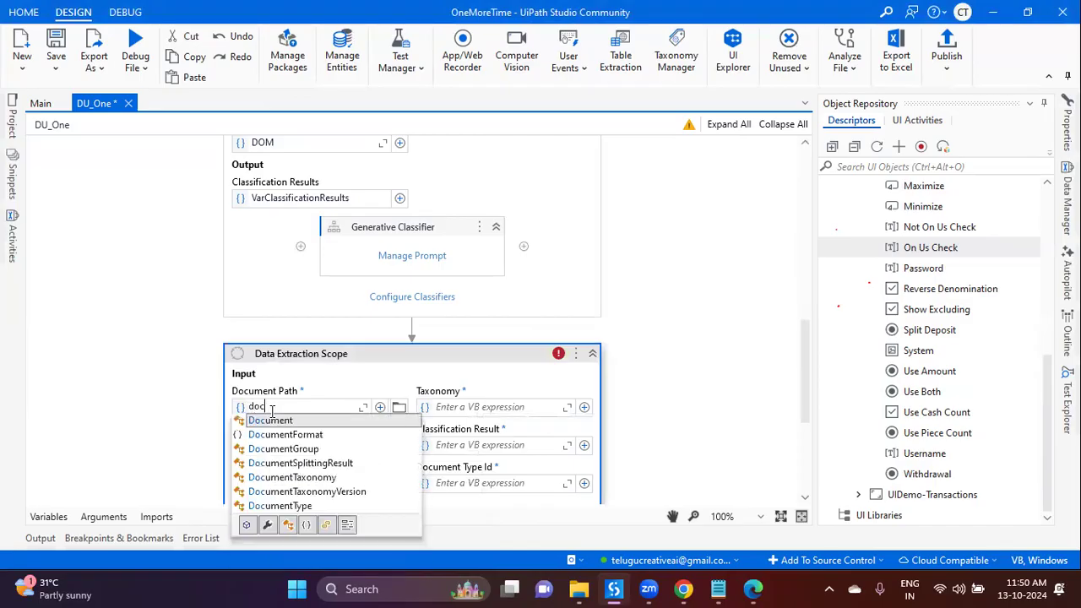
{"action": "type", "text": "str"}
{"action": "key", "text": "Tab"}
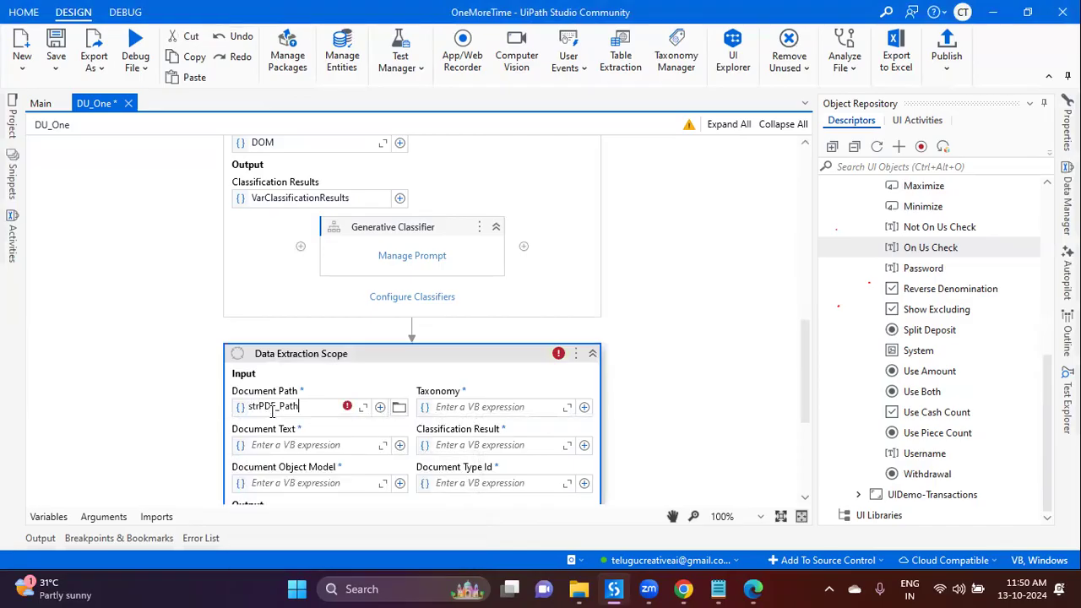
Step: Set Document Text strPDF_Text, Taxonomy taxonomy, DOM, and Classification Result VarClassificationResults(0), then save
{"action": "left_click", "coordinate": [274, 444]}
{"action": "type", "text": "str"}
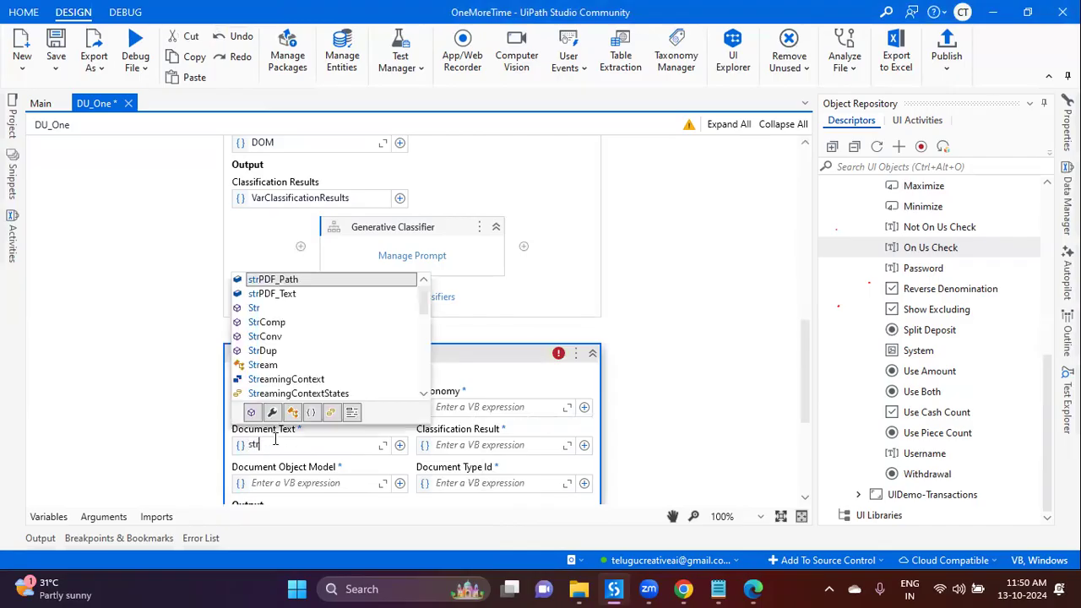
{"action": "key", "text": "Down"}
{"action": "key", "text": "Tab"}
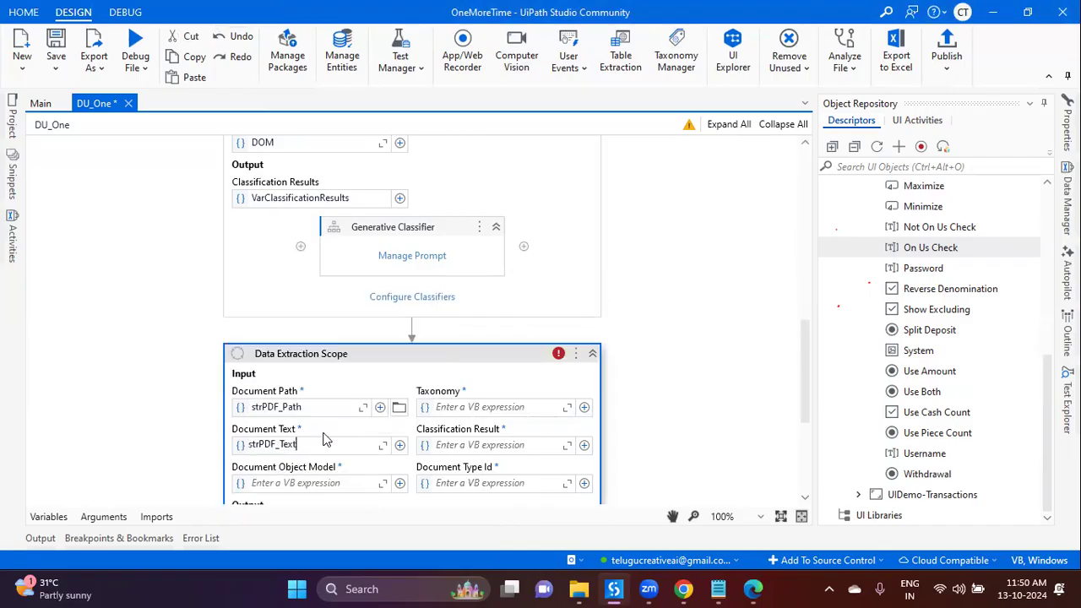
{"action": "left_click", "coordinate": [499, 410]}
{"action": "type", "text": "taxonomy"}
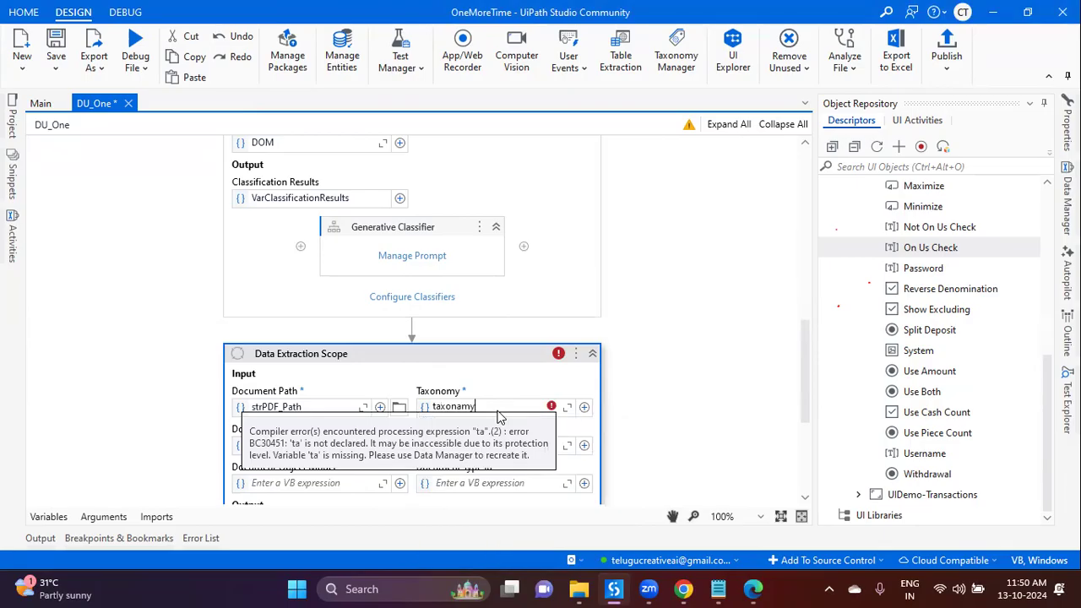
{"action": "key", "text": "Tab"}
{"action": "left_click", "coordinate": [305, 484]}
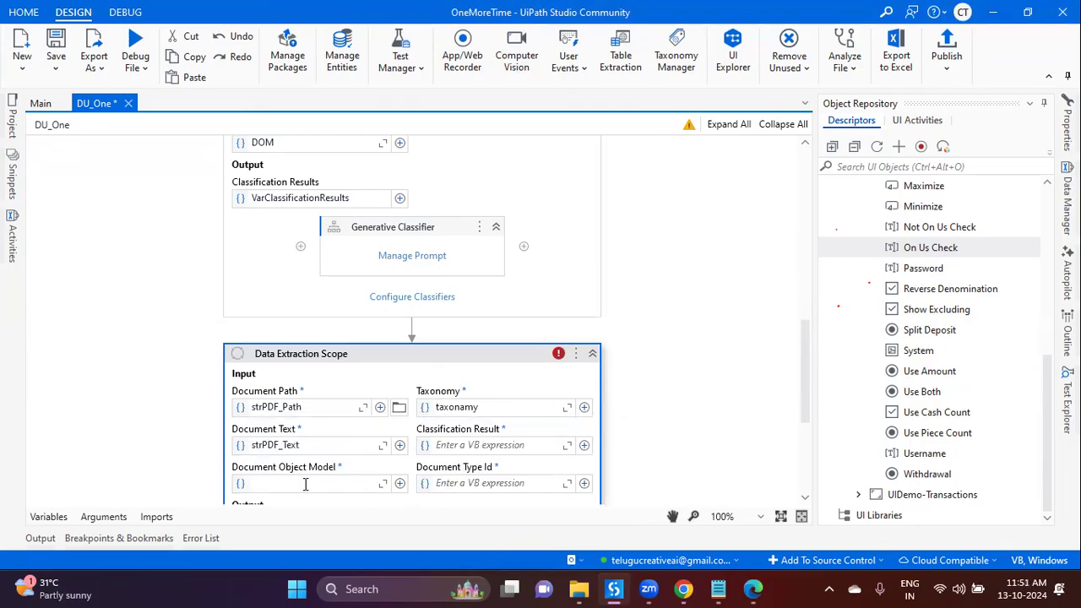
{"action": "type", "text": "DOM"}
{"action": "left_click", "coordinate": [468, 446]}
{"action": "type", "text": "VarClassificationResults(0)"}
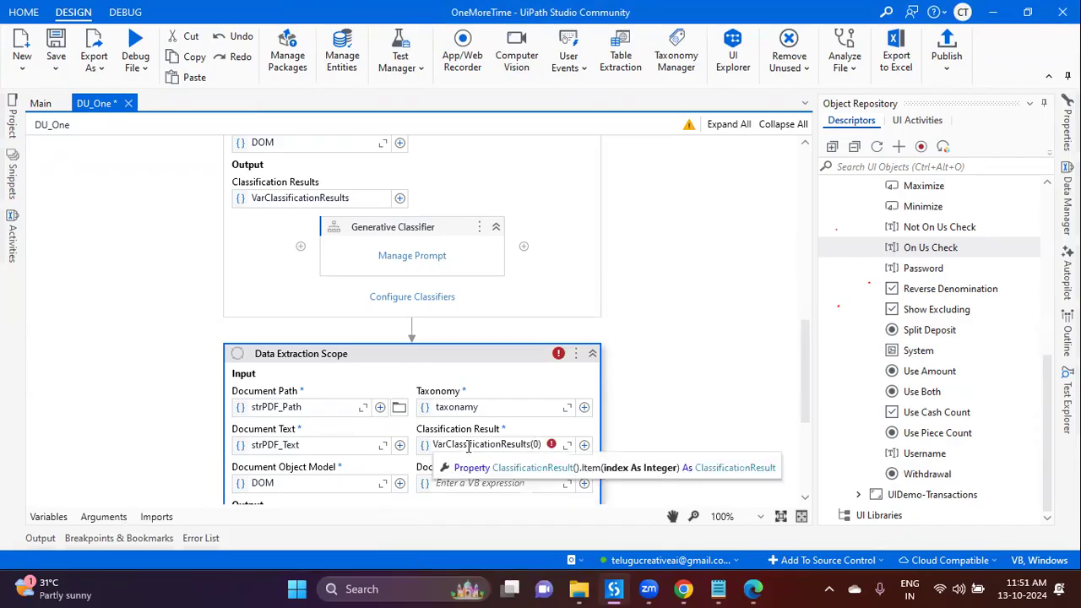
{"action": "key", "text": "ctrl+s"}
{"action": "scroll", "coordinate": [471, 387], "scroll_direction": "down", "scroll_amount": 3}
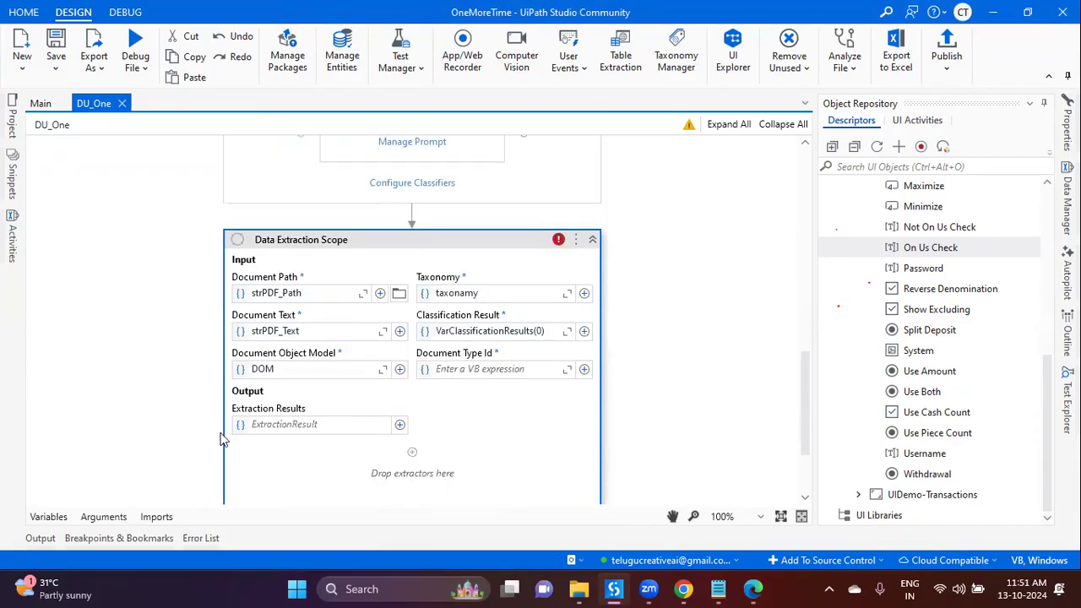
Step: Send the scope's Extraction Results to a new variable varExtractionResults
{"action": "left_click", "coordinate": [292, 425]}
{"action": "key", "text": "ctrl+k"}
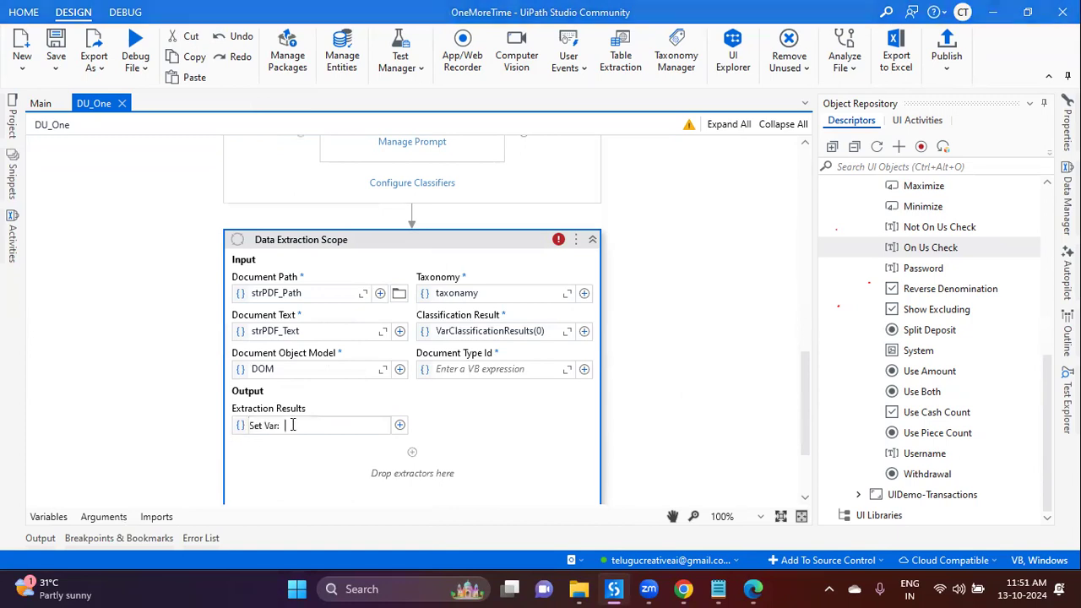
{"action": "type", "text": "varExtractionResults"}
{"action": "key", "text": "Return"}
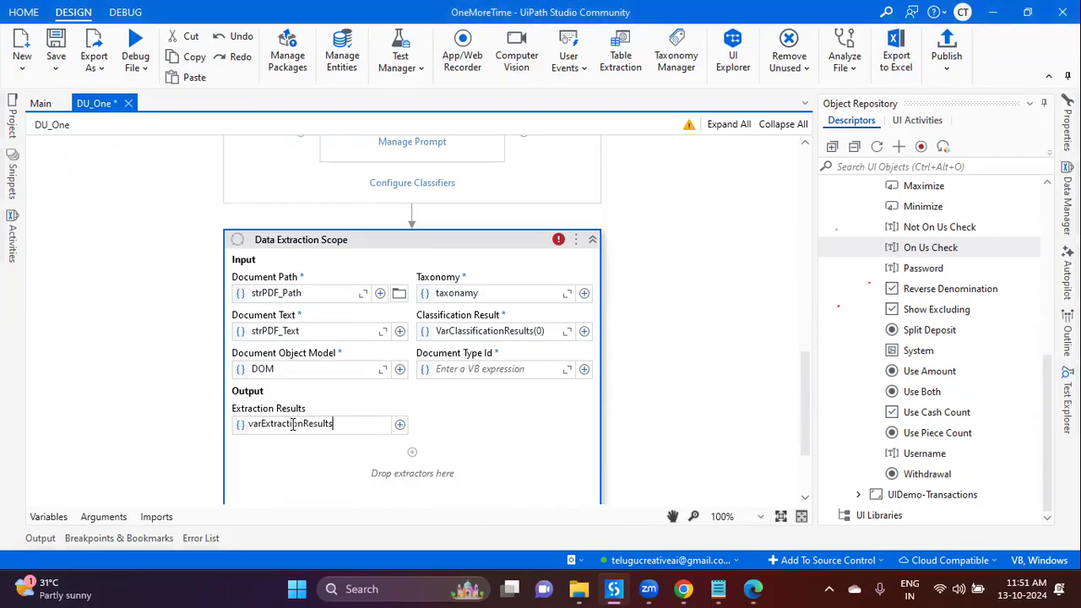
Step: Add a Generative Extractor inside the Data Extraction Scope and save DU_One
{"action": "left_click", "coordinate": [412, 453]}
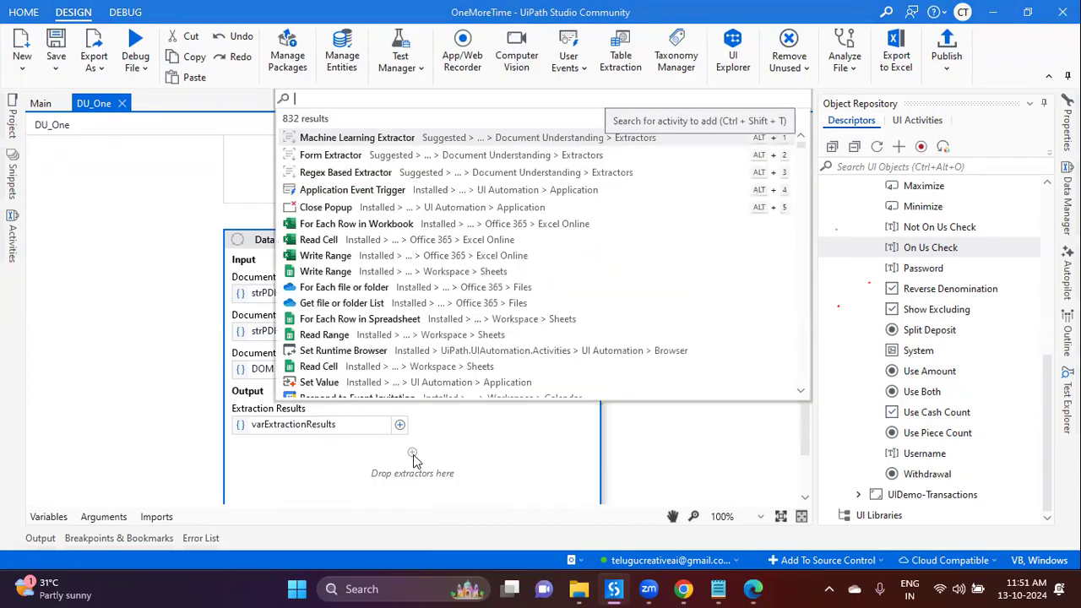
{"action": "type", "text": "gene"}
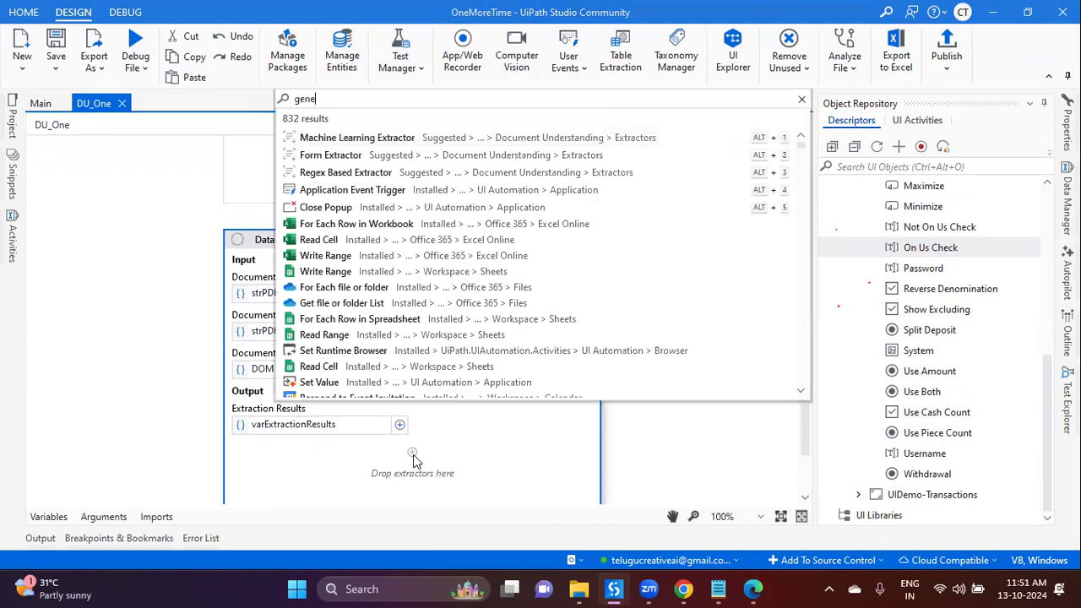
{"action": "type", "text": "rative"}
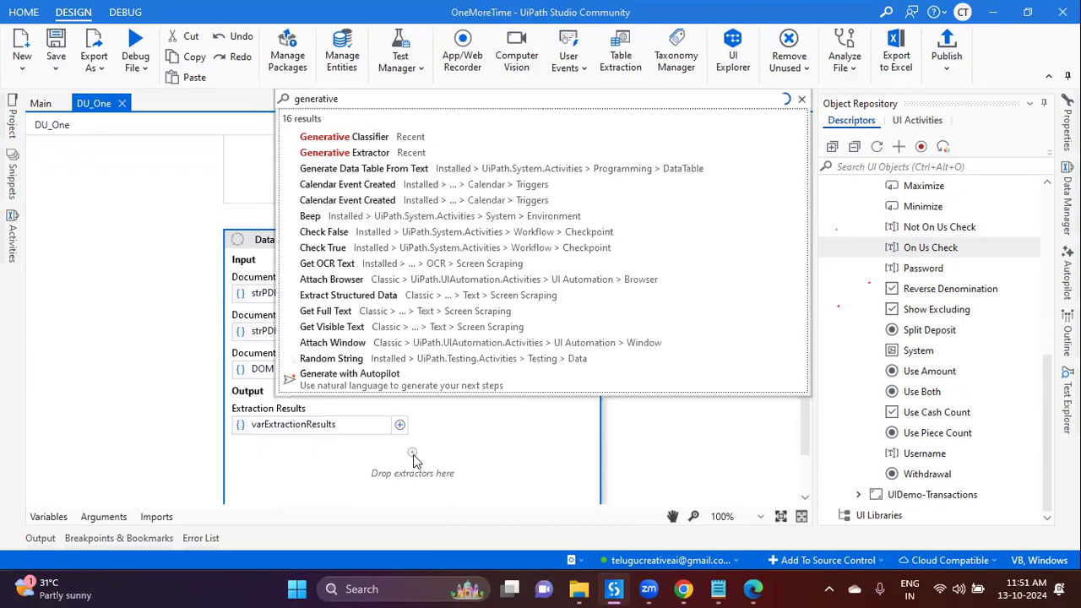
{"action": "key", "text": "Down"}
{"action": "key", "text": "Return"}
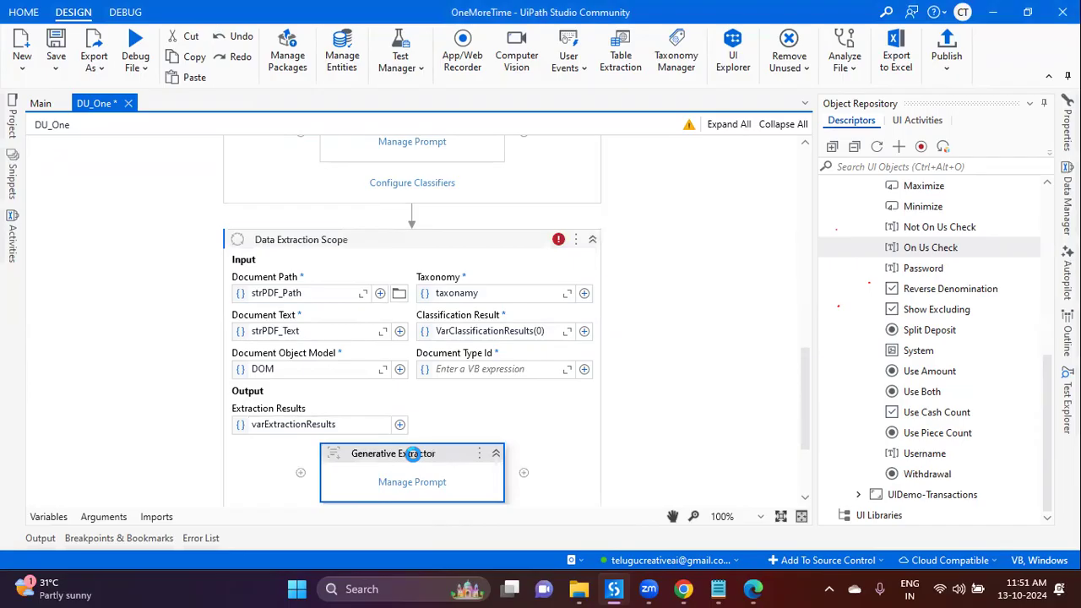
{"action": "key", "text": "ctrl+s"}
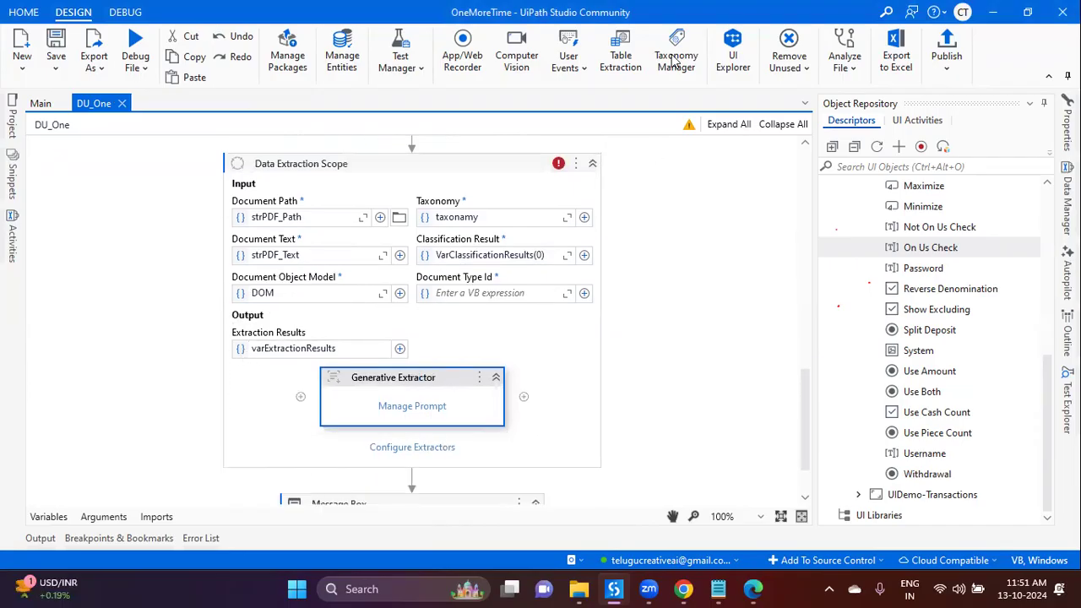
{"action": "key", "text": "alt+Tab"}
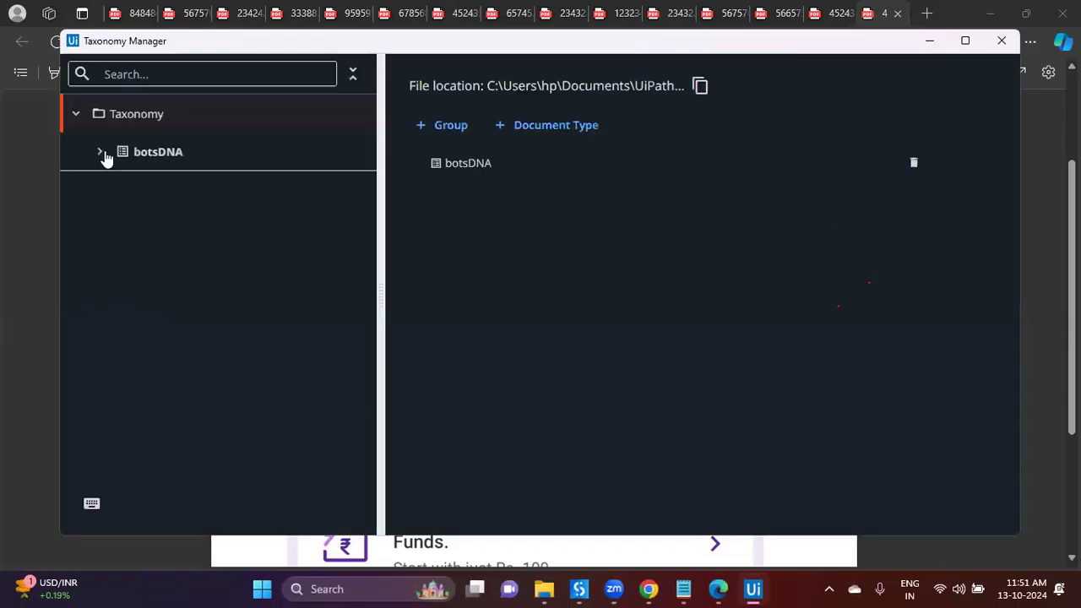
Step: Expand the botsDNA taxonomy and inspect the Ticket and PhonePayBills document types
{"action": "left_click", "coordinate": [101, 152]}
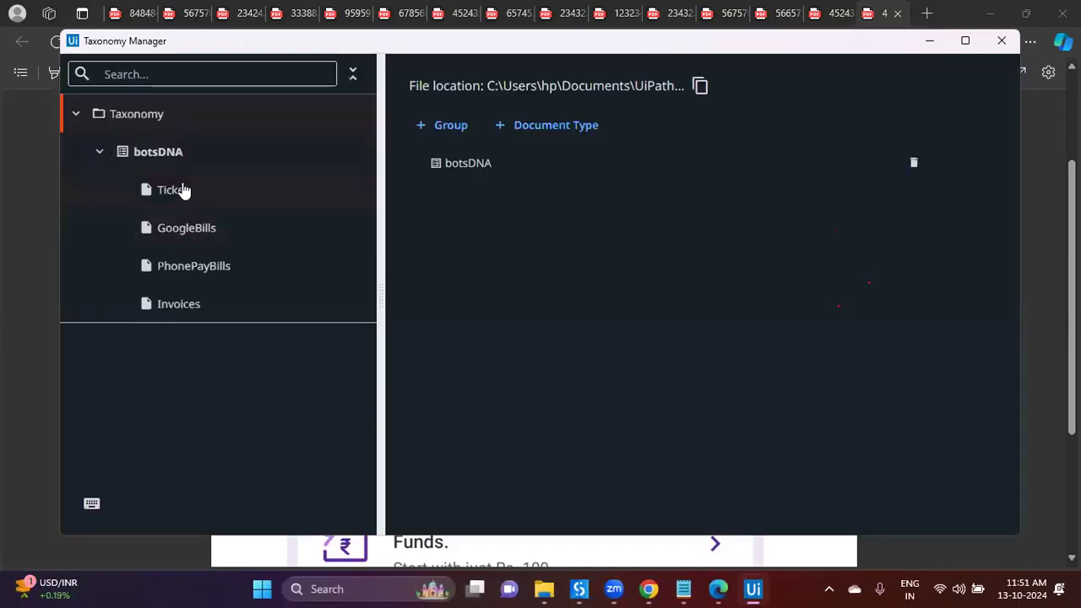
{"action": "left_click", "coordinate": [184, 191]}
{"action": "left_click", "coordinate": [201, 268]}
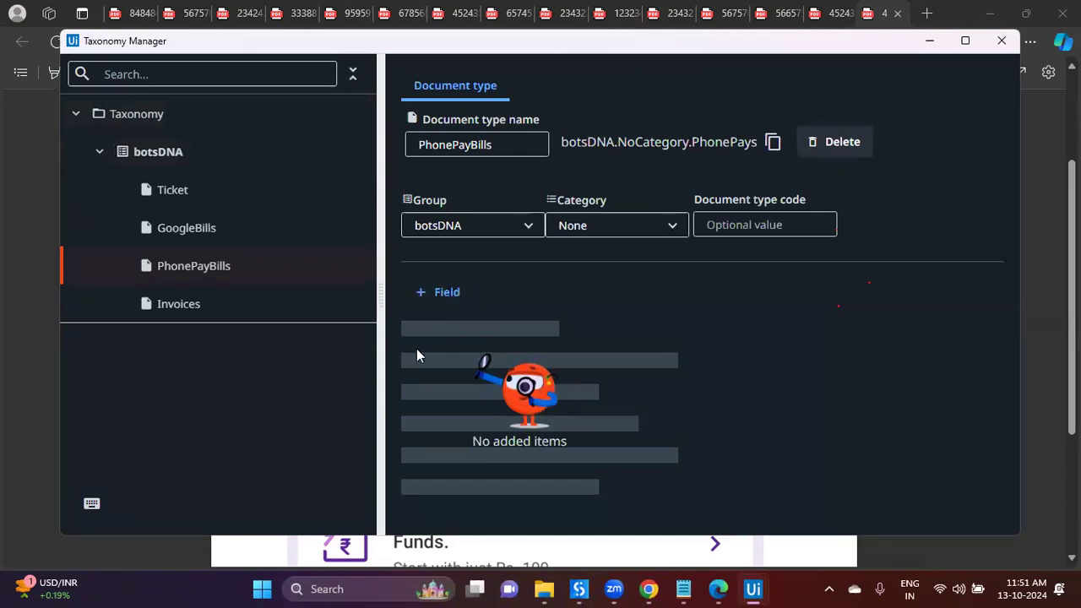
Step: Flip through the receipt PDFs open in Edge
{"action": "left_click", "coordinate": [544, 588]}
{"action": "left_click", "coordinate": [718, 589]}
{"action": "key", "text": "ctrl+Tab"}
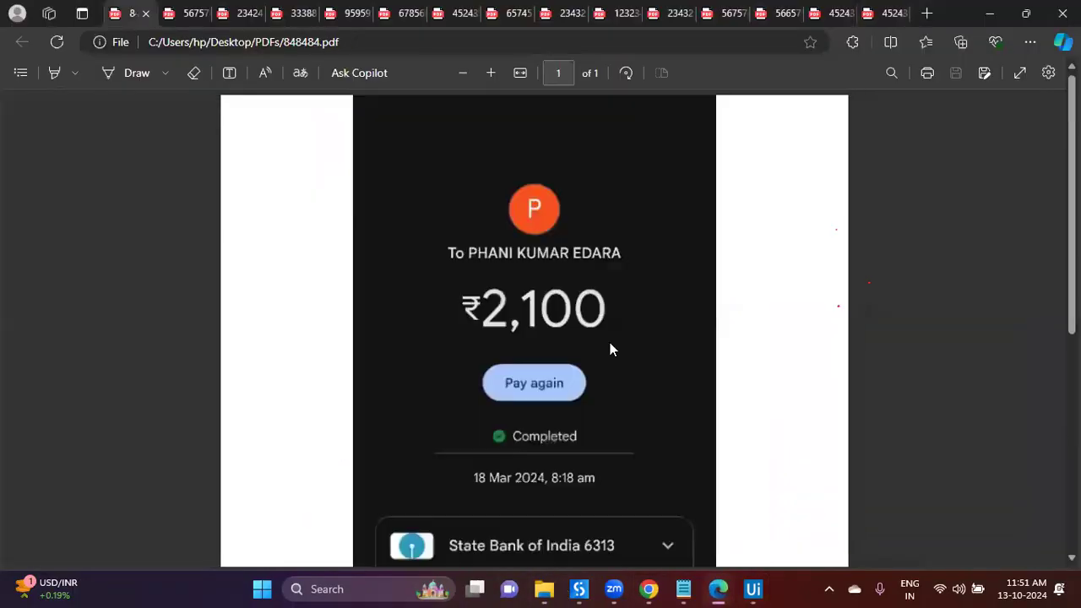
{"action": "key", "text": "ctrl+Tab"}
{"action": "key", "text": "ctrl+Tab"}
{"action": "key", "text": "ctrl+Tab"}
{"action": "key", "text": "ctrl+Tab"}
{"action": "key", "text": "ctrl+Tab"}
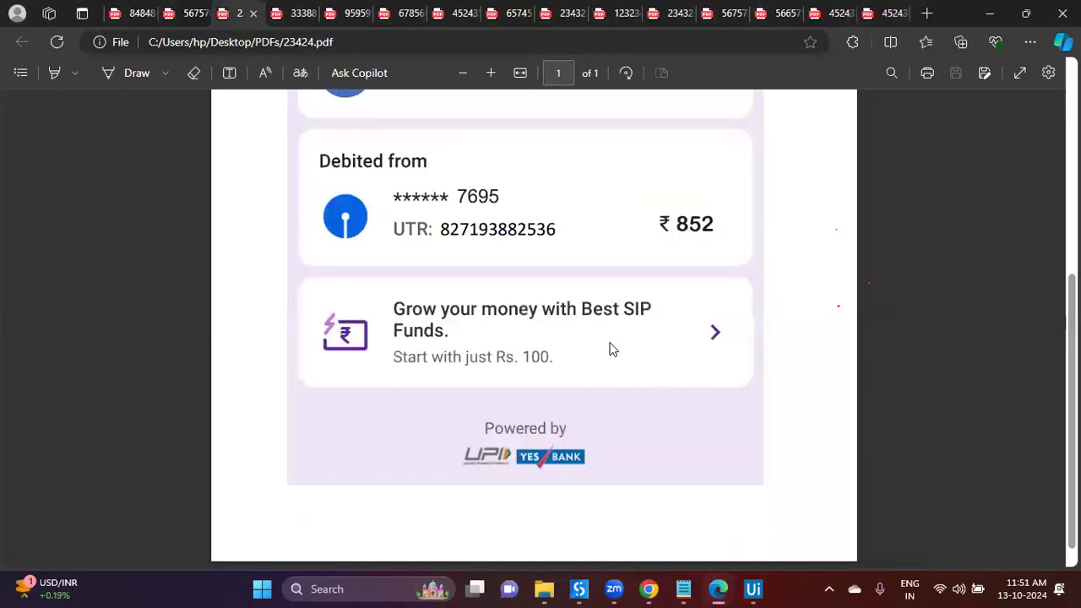
{"action": "key", "text": "ctrl+Tab"}
{"action": "key", "text": "ctrl+Tab"}
{"action": "key", "text": "ctrl+Tab"}
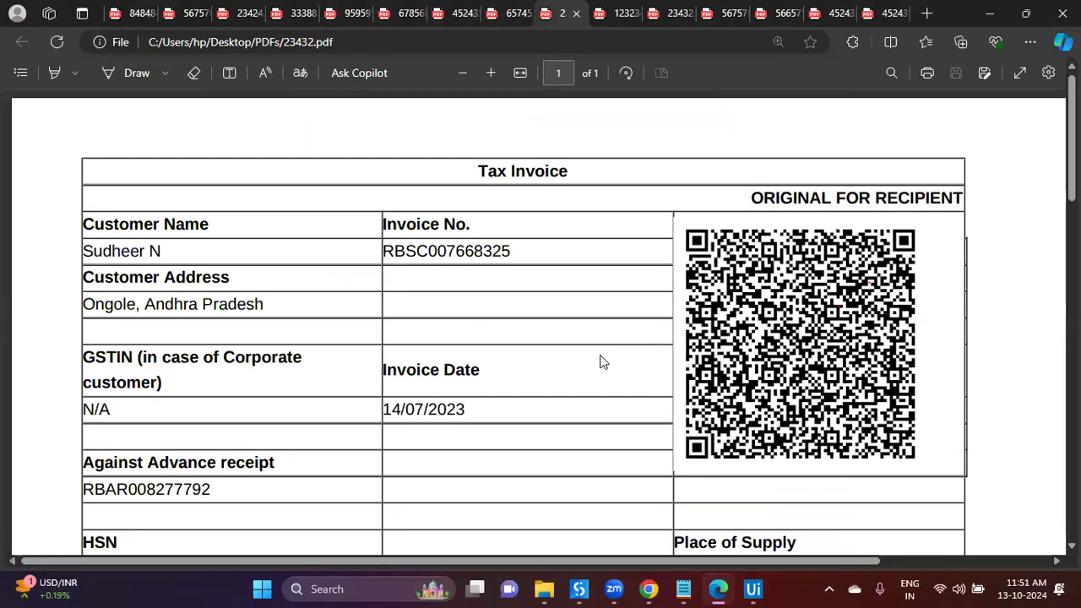
Step: Select the Invoices document type and start a new field
{"action": "left_click", "coordinate": [753, 589]}
{"action": "left_click", "coordinate": [178, 309]}
{"action": "left_click", "coordinate": [446, 295]}
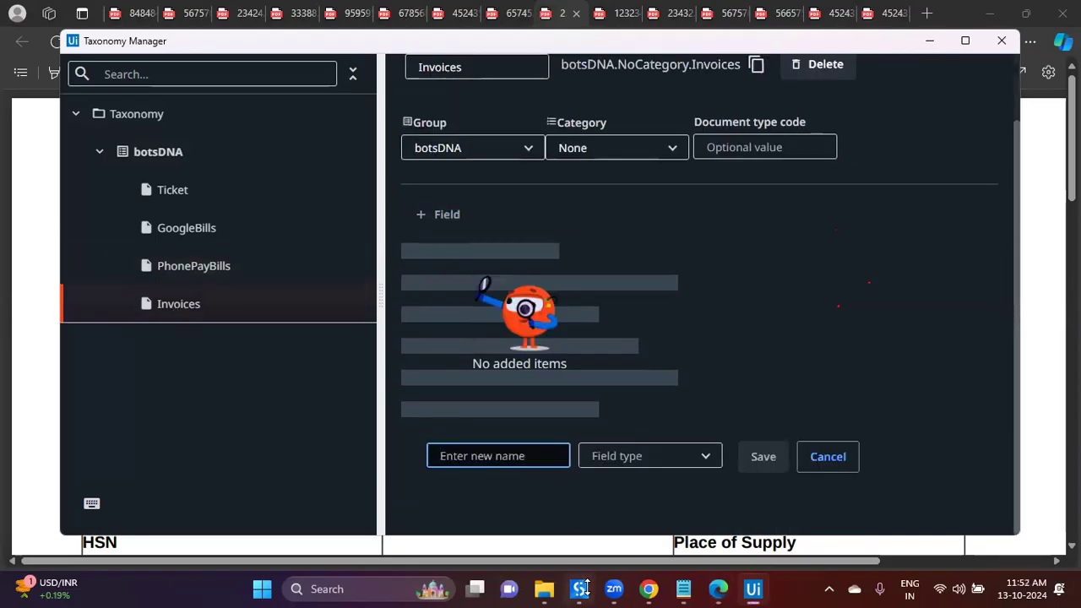
Step: Check the invoice's Customer Name, Customer Address and Invoice No. labels for field names
{"action": "left_click", "coordinate": [719, 589]}
{"action": "left_click_drag", "start_coordinate": [93, 226], "coordinate": [209, 224]}
{"action": "left_click_drag", "start_coordinate": [113, 281], "coordinate": [229, 279]}
{"action": "left_click", "coordinate": [437, 224]}
{"action": "left_click_drag", "start_coordinate": [395, 224], "coordinate": [471, 225]}
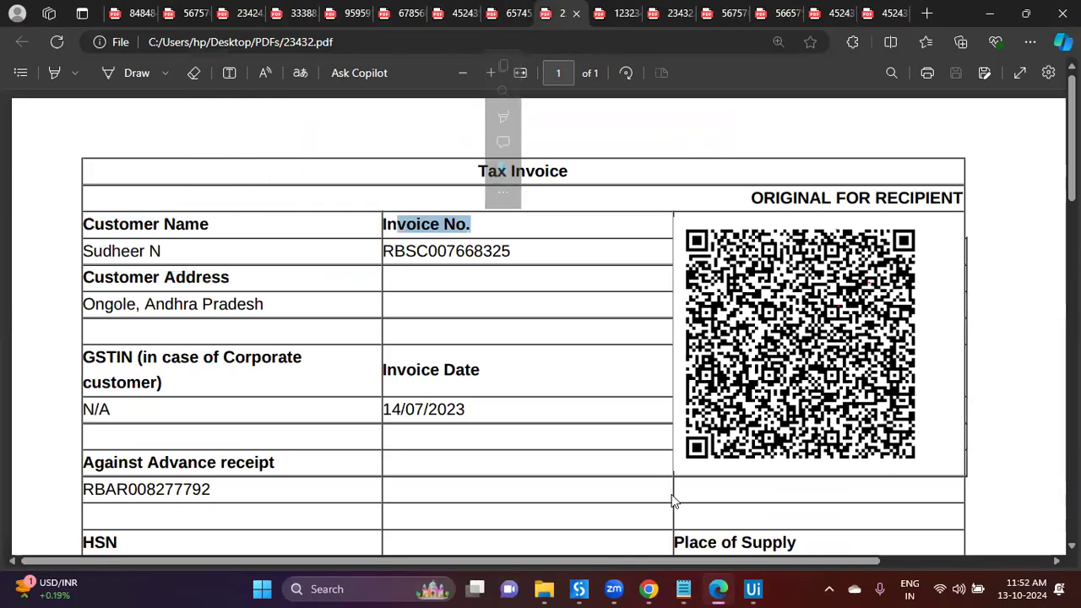
{"action": "left_click_drag", "start_coordinate": [396, 243], "coordinate": [402, 264]}
{"action": "left_click", "coordinate": [448, 280]}
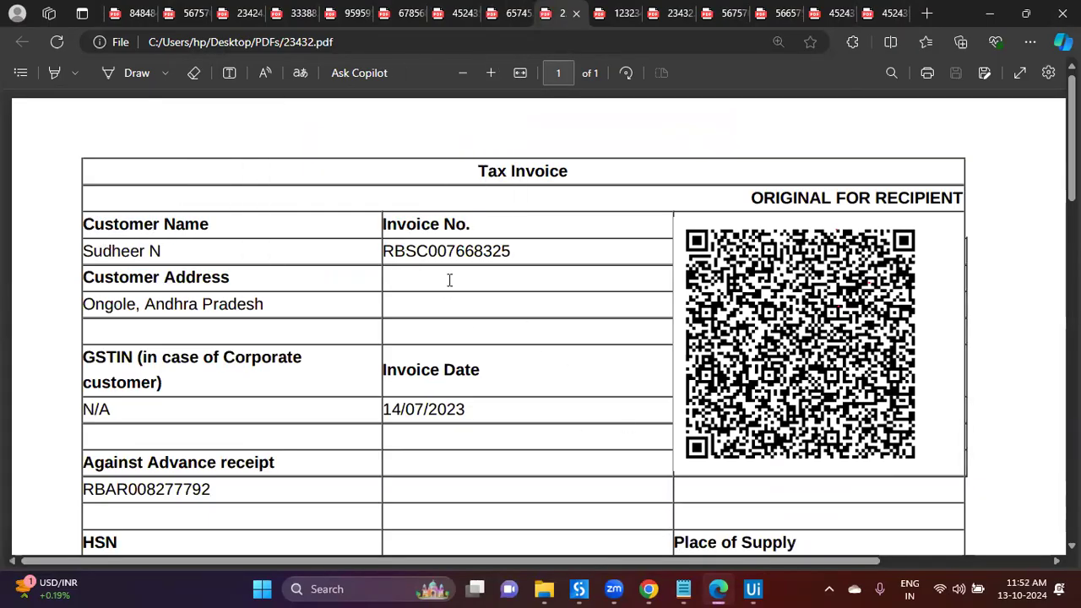
{"action": "left_click", "coordinate": [752, 589]}
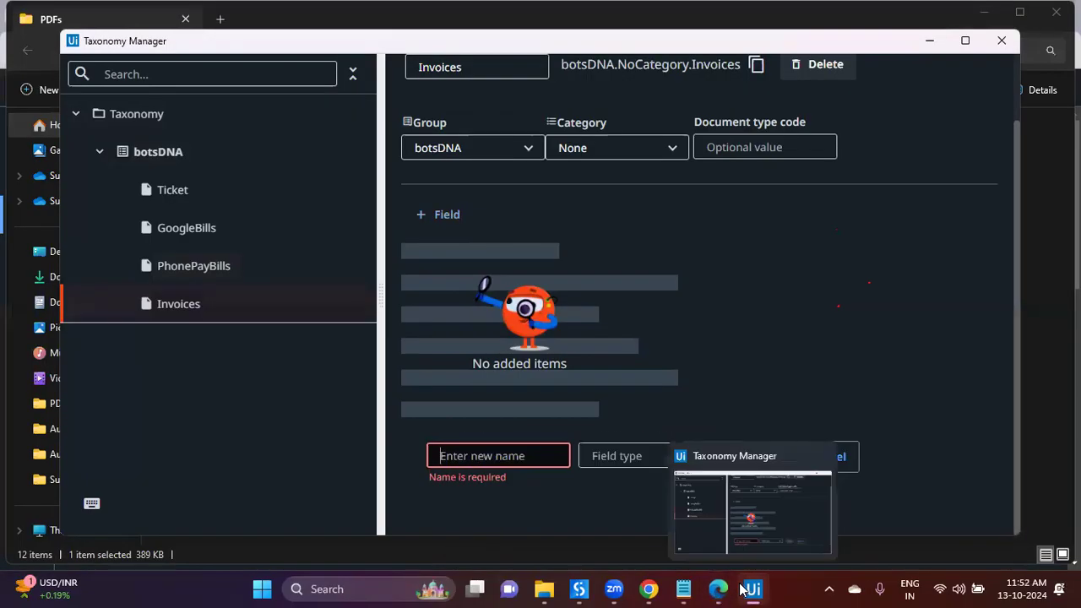
Step: Save a Text field named NameOfCustomer
{"action": "type", "text": "Custoemr N"}
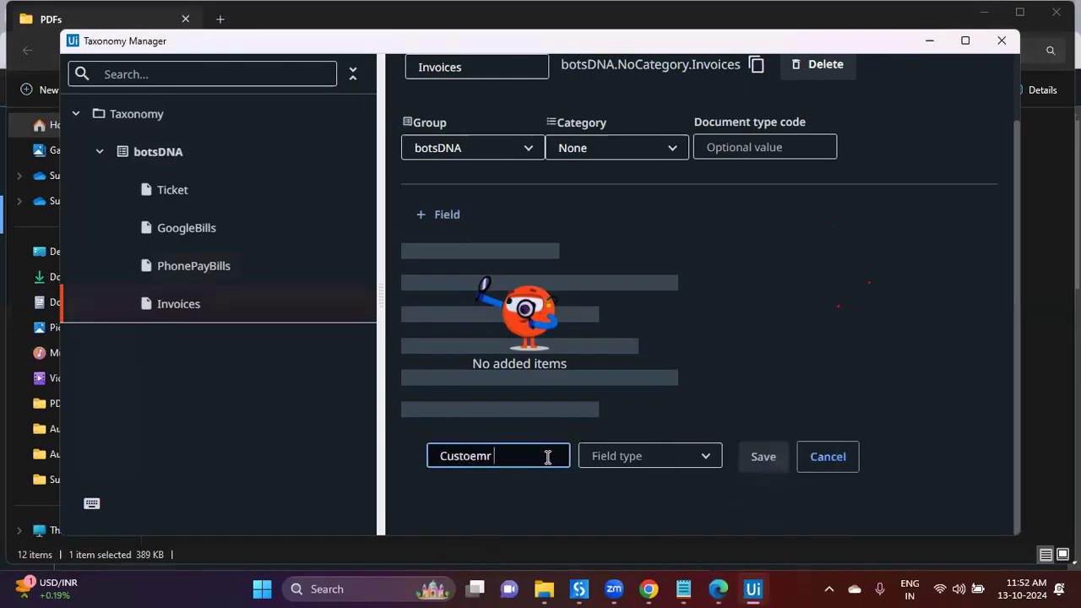
{"action": "key", "text": "BackSpace"}
{"action": "key", "text": "BackSpace"}
{"action": "type", "text": "User"}
{"action": "key", "text": "BackSpace"}
{"action": "type", "text": "Customernam"}
{"action": "type", "text": "Name"}
{"action": "key", "text": "ctrl+a"}
{"action": "type", "text": "Name"}
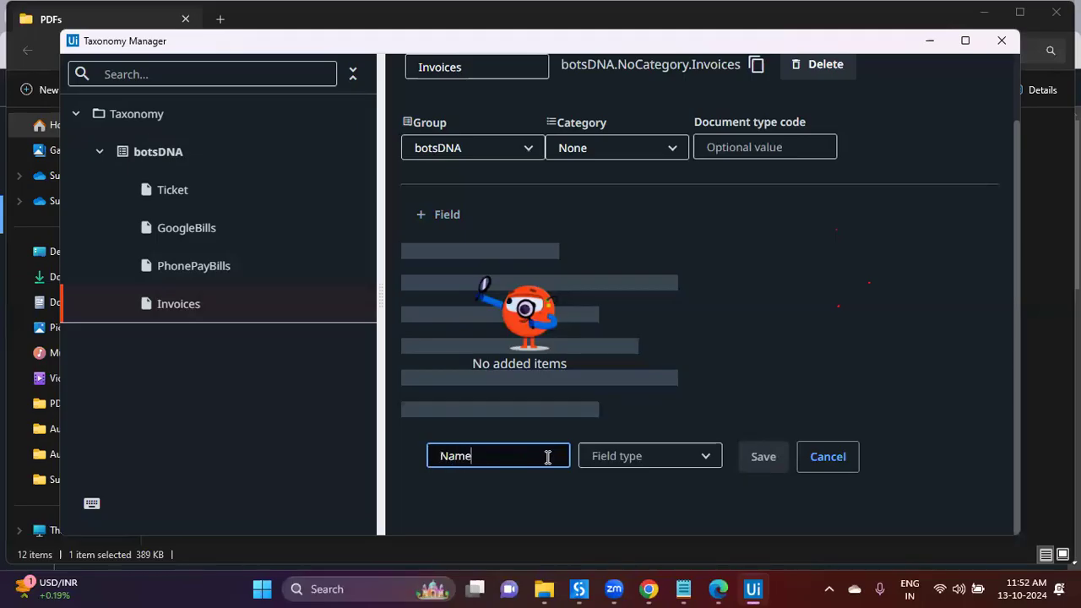
{"action": "type", "text": "OfCustomer"}
{"action": "left_click", "coordinate": [596, 456]}
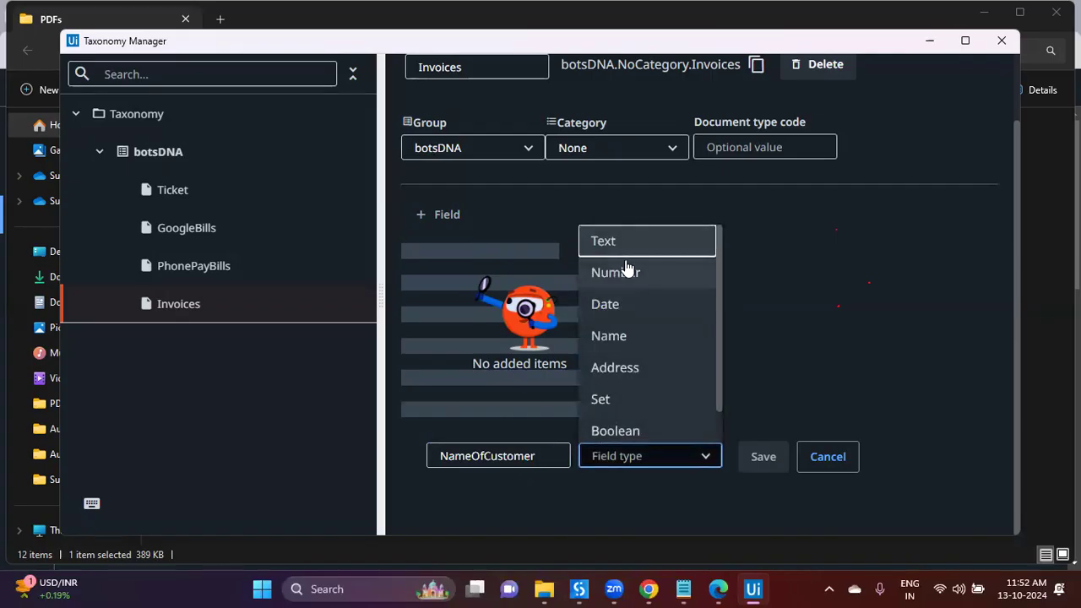
{"action": "left_click", "coordinate": [626, 265]}
{"action": "left_click", "coordinate": [651, 456]}
{"action": "left_click", "coordinate": [607, 240]}
{"action": "left_click", "coordinate": [743, 466]}
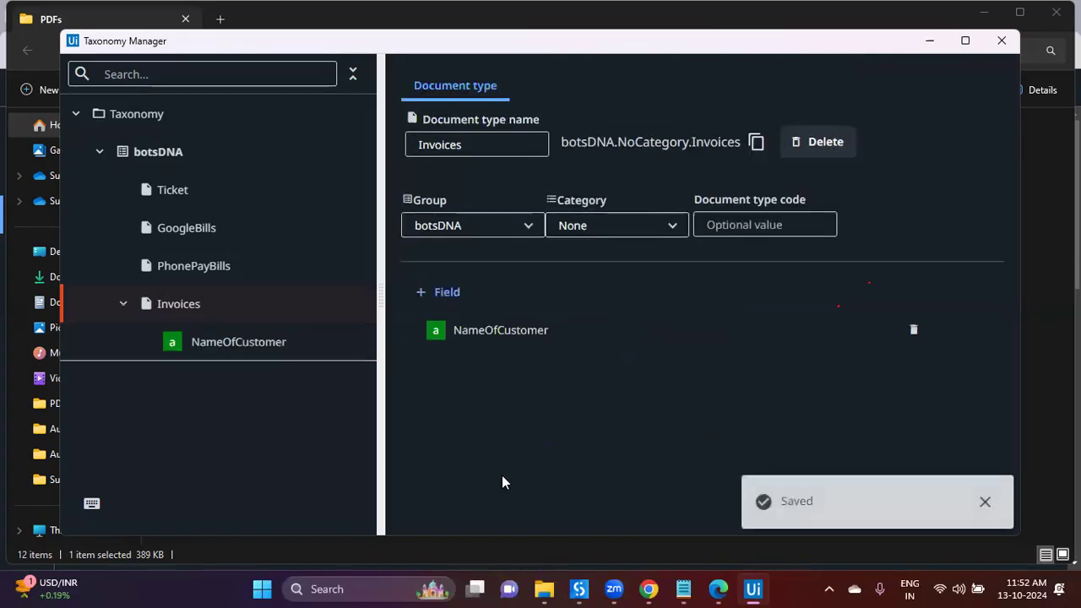
Step: Add and save a Text field named Address
{"action": "left_click", "coordinate": [441, 292]}
{"action": "type", "text": "Addr"}
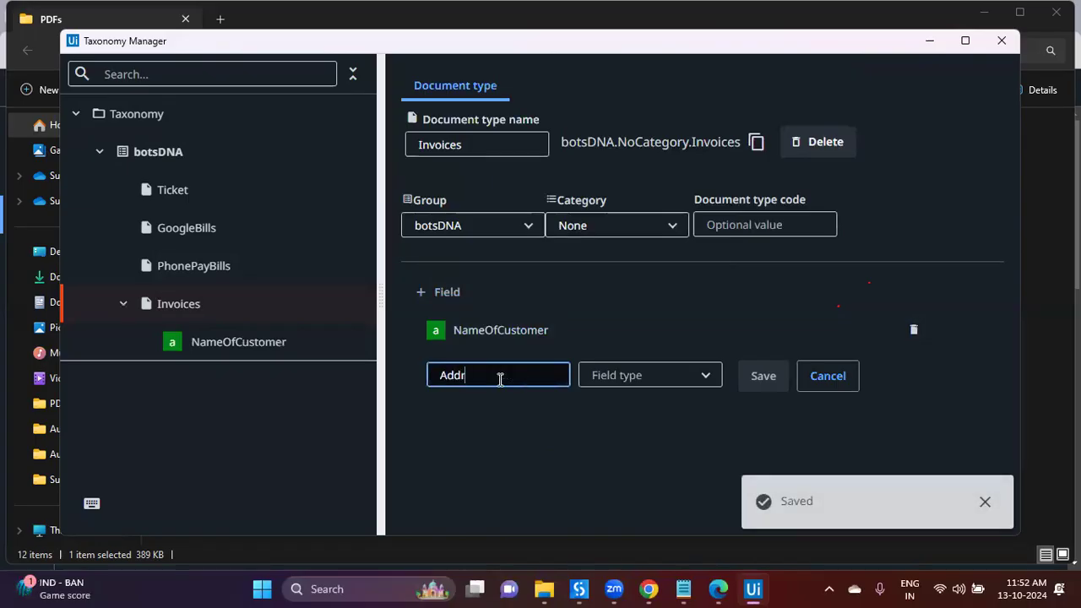
{"action": "type", "text": "essOfCustomer"}
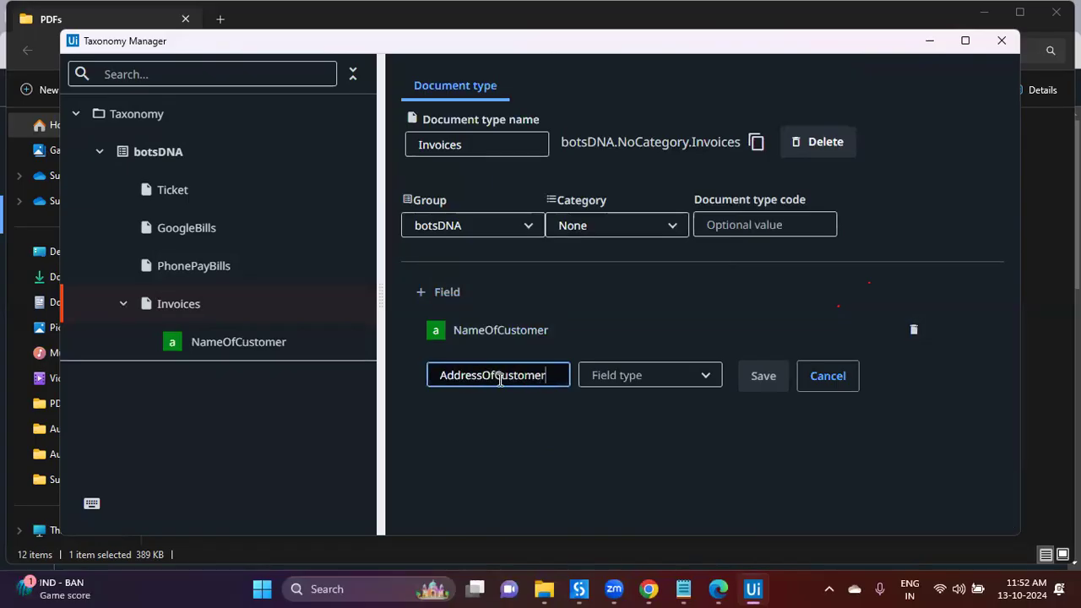
{"action": "left_click_drag", "start_coordinate": [485, 376], "coordinate": [598, 406]}
{"action": "key", "text": "BackSpace"}
{"action": "left_click", "coordinate": [687, 385]}
{"action": "left_click", "coordinate": [633, 164]}
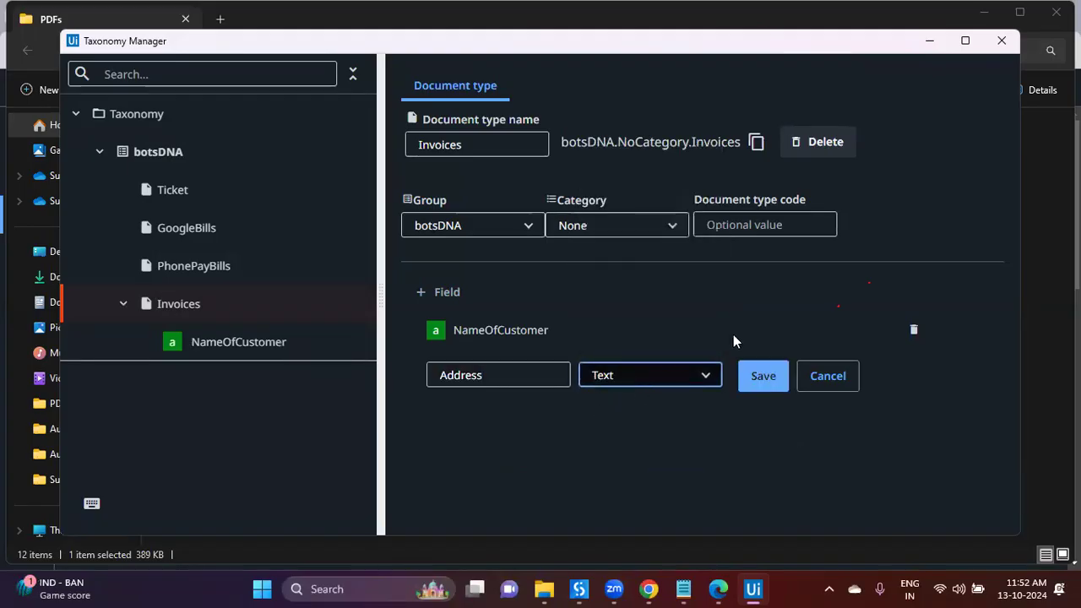
{"action": "left_click", "coordinate": [763, 376]}
Step: Add and save a Text field named InvoiceNumber
{"action": "left_click", "coordinate": [441, 296]}
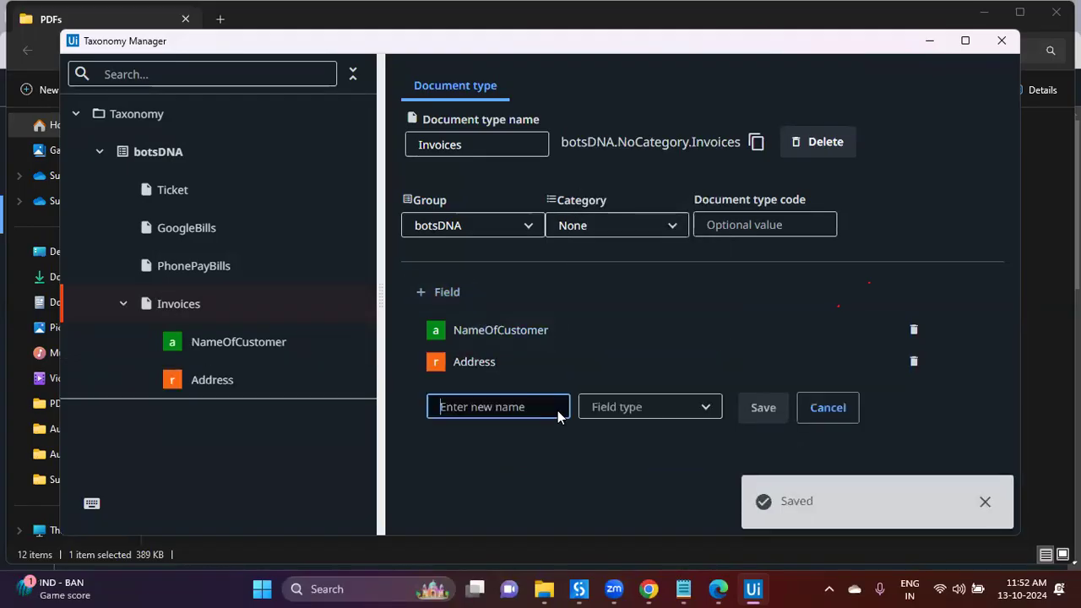
{"action": "type", "text": "InvoiceNumber"}
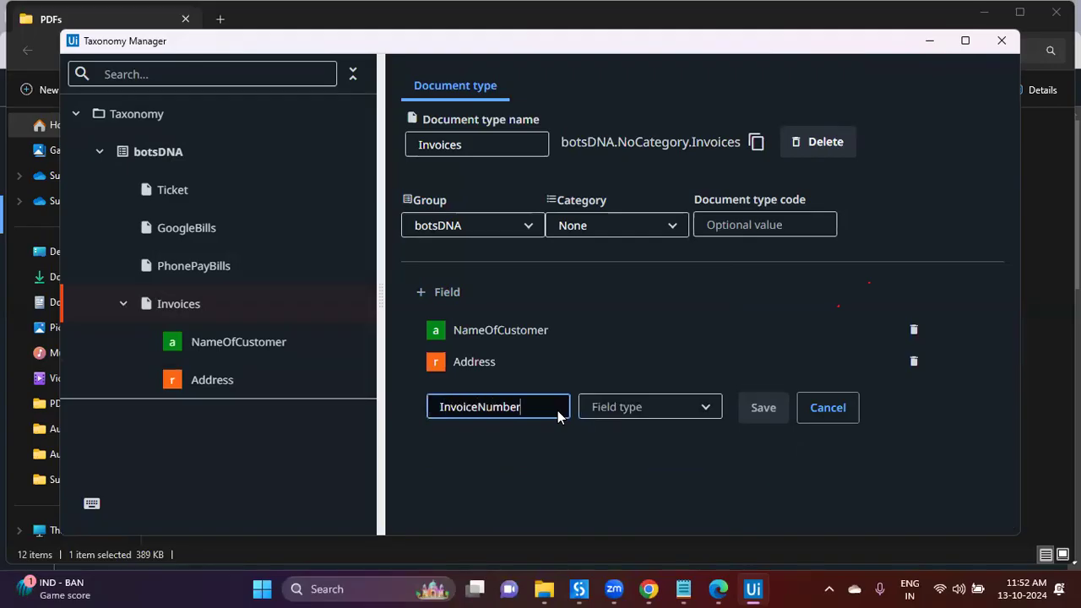
{"action": "left_click", "coordinate": [612, 411]}
{"action": "left_click", "coordinate": [645, 223]}
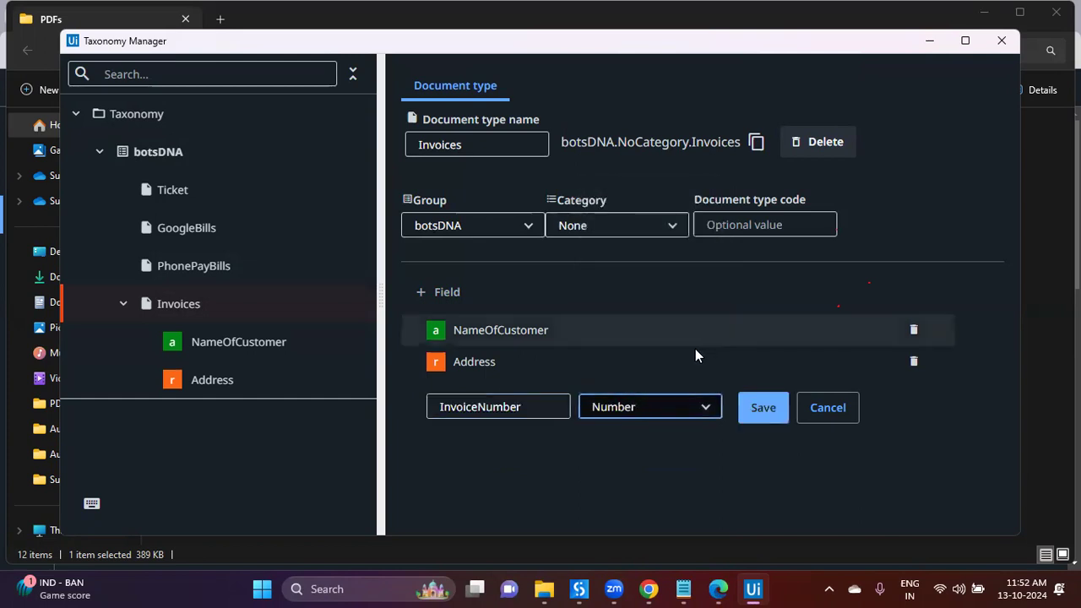
{"action": "left_click", "coordinate": [655, 407]}
{"action": "left_click", "coordinate": [633, 192]}
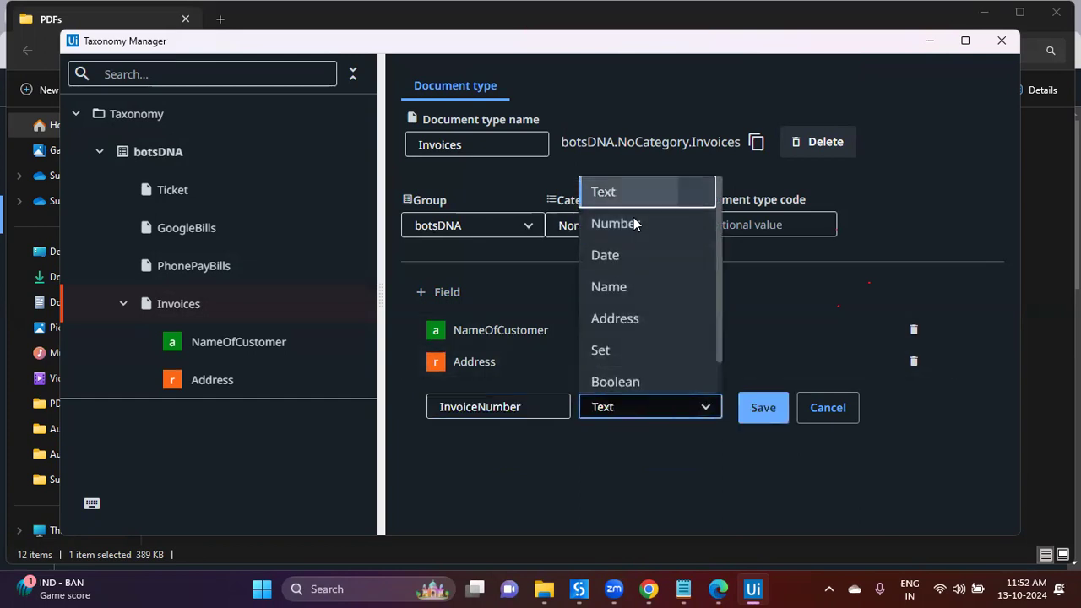
{"action": "left_click", "coordinate": [770, 421]}
{"action": "key", "text": "alt+Tab"}
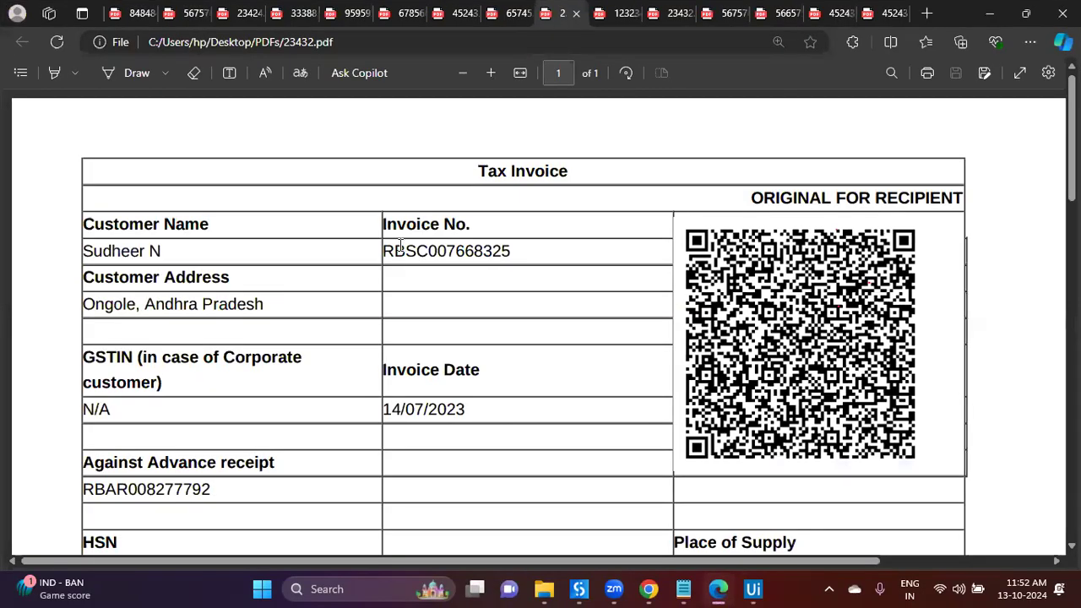
Step: Add and save an InvoiceDate field of type Date
{"action": "left_click_drag", "start_coordinate": [439, 251], "coordinate": [394, 309]}
{"action": "left_click", "coordinate": [170, 497]}
{"action": "scroll", "coordinate": [166, 498], "scroll_direction": "down", "scroll_amount": 2}
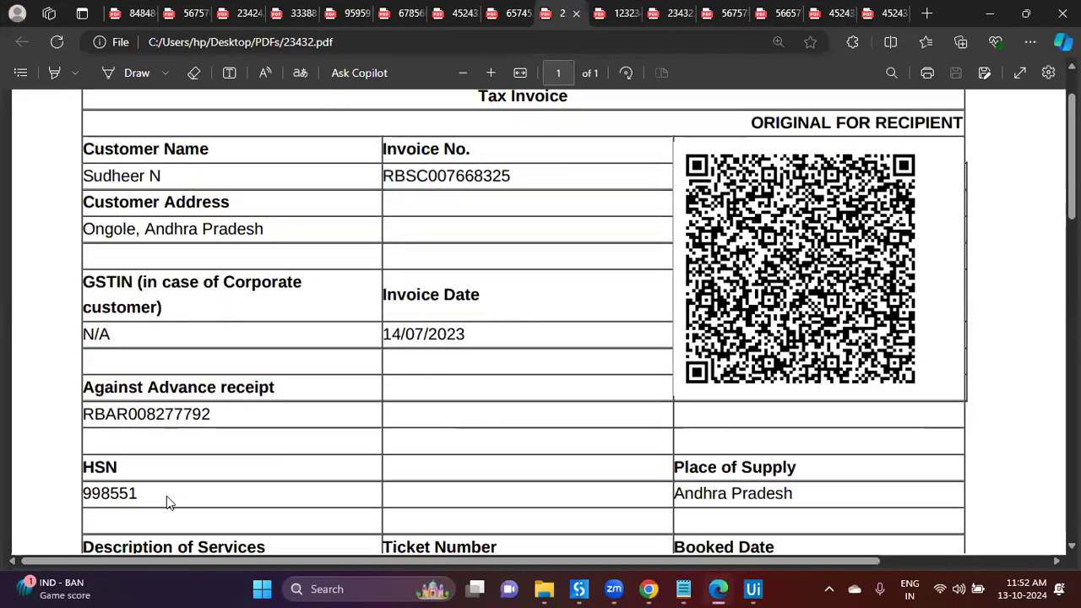
{"action": "left_click", "coordinate": [753, 588]}
{"action": "left_click", "coordinate": [441, 292]}
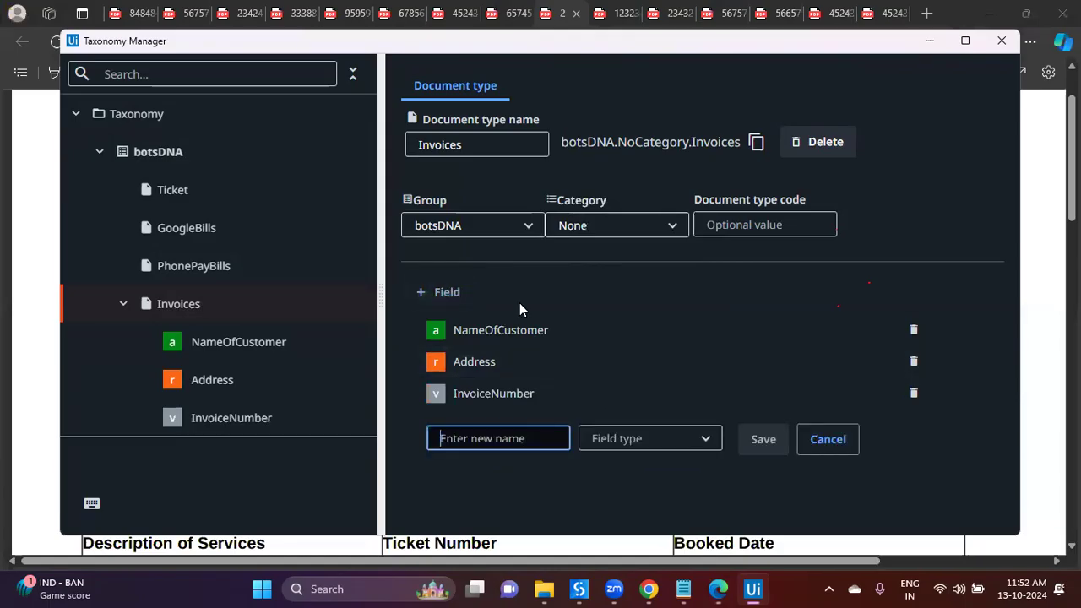
{"action": "type", "text": "Invoice"}
{"action": "left_click", "coordinate": [646, 441]}
{"action": "left_click", "coordinate": [635, 288]}
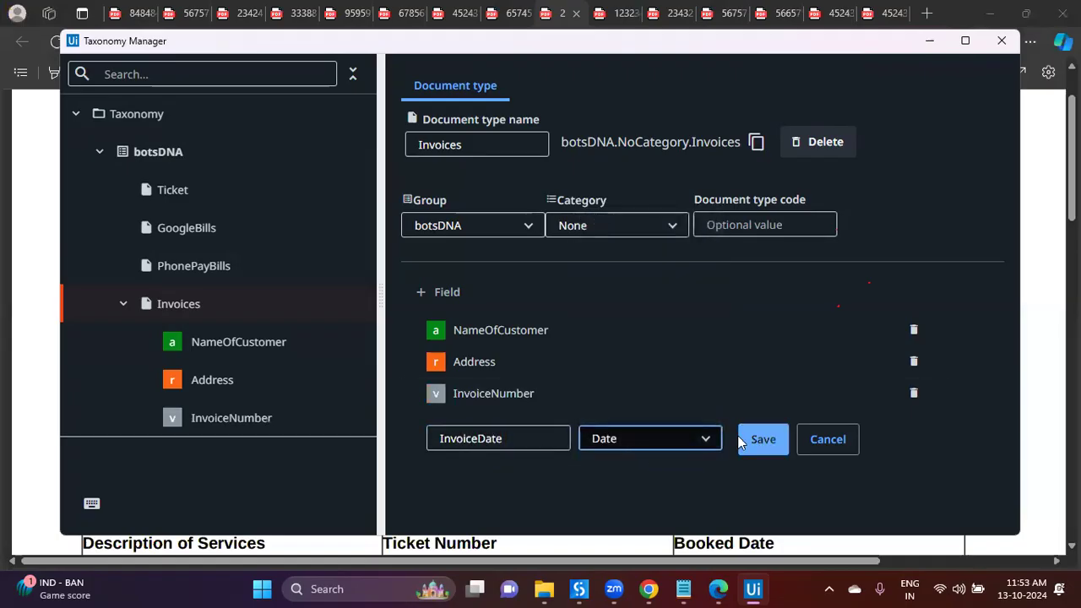
{"action": "left_click", "coordinate": [763, 440]}
Step: Add and save a TicketNo field of type Text, based on the invoice's Ticket Number label
{"action": "left_click", "coordinate": [476, 295]}
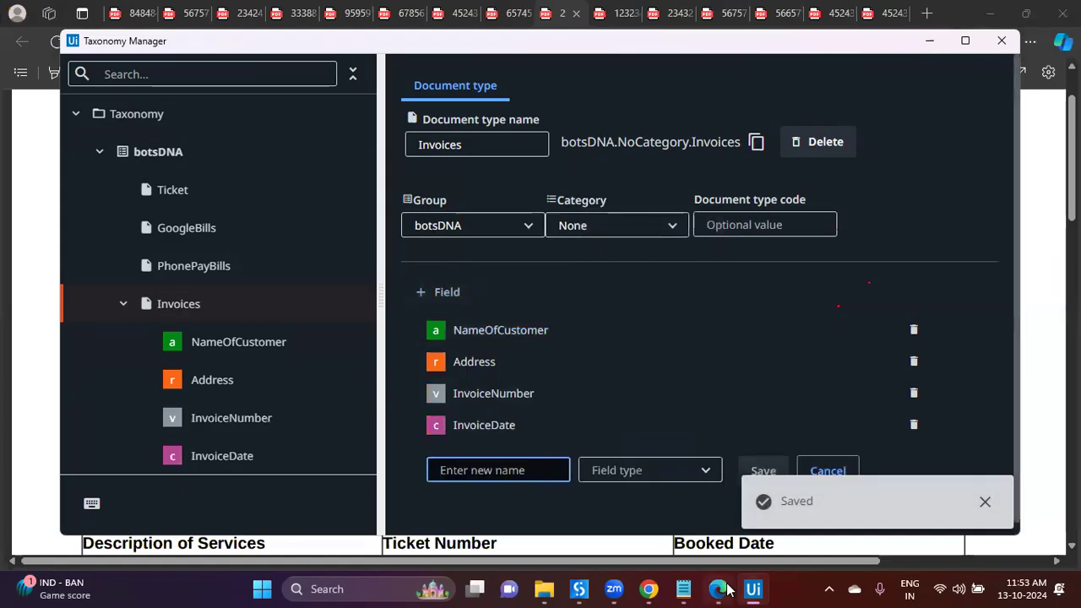
{"action": "left_click", "coordinate": [724, 586]}
{"action": "scroll", "coordinate": [506, 371], "scroll_direction": "down", "scroll_amount": 2}
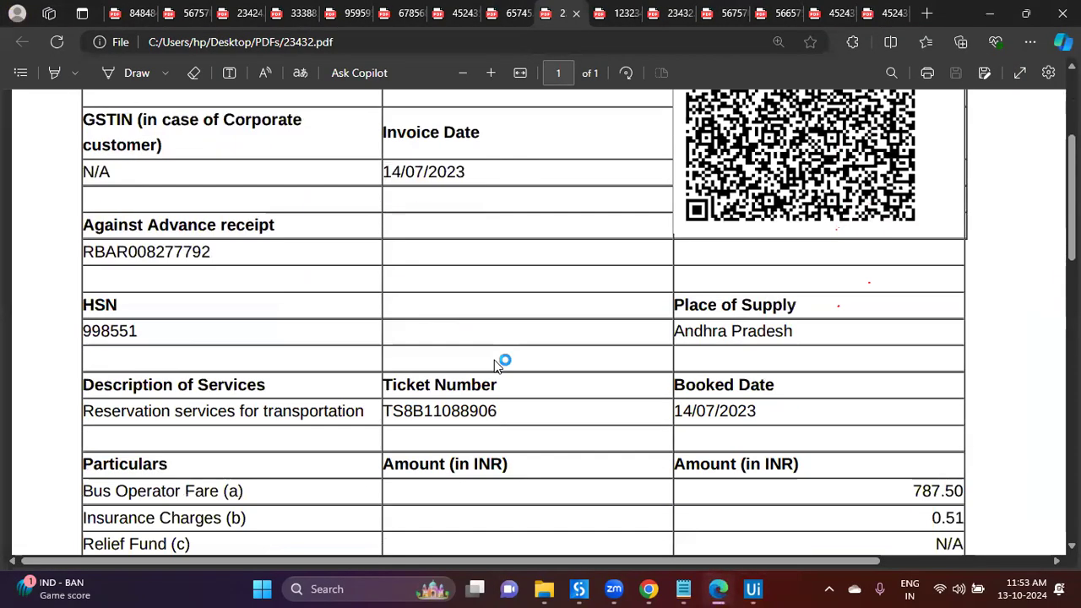
{"action": "double_click", "coordinate": [112, 304]}
{"action": "mouse_move", "coordinate": [394, 385]}
{"action": "left_mouse_down"}
{"action": "mouse_move", "coordinate": [533, 382]}
{"action": "mouse_move", "coordinate": [393, 385]}
{"action": "left_mouse_up"}
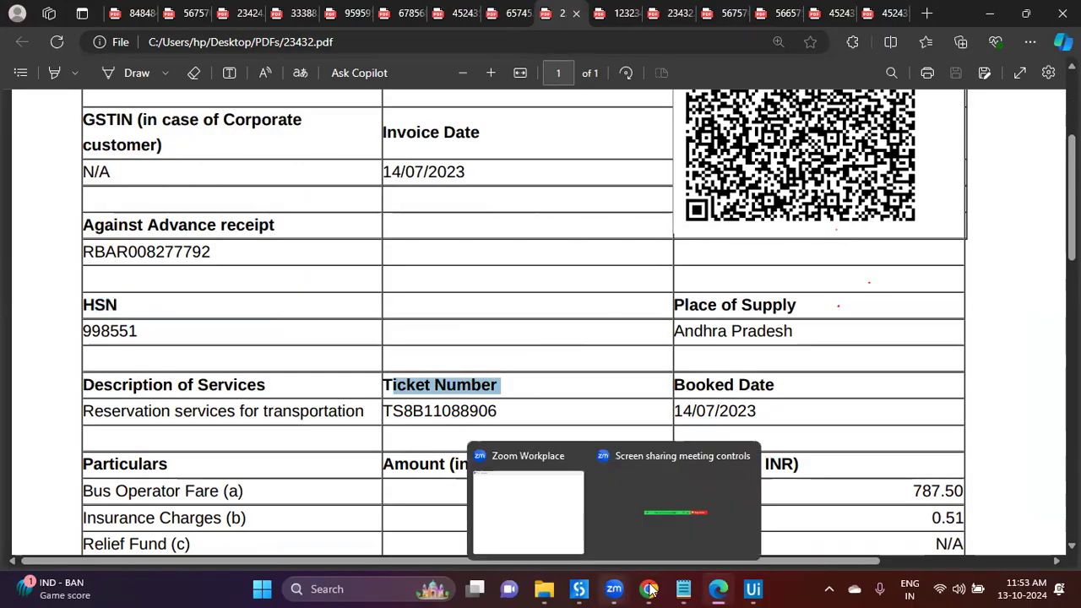
{"action": "left_click", "coordinate": [753, 589]}
{"action": "type", "text": "TicketNo"}
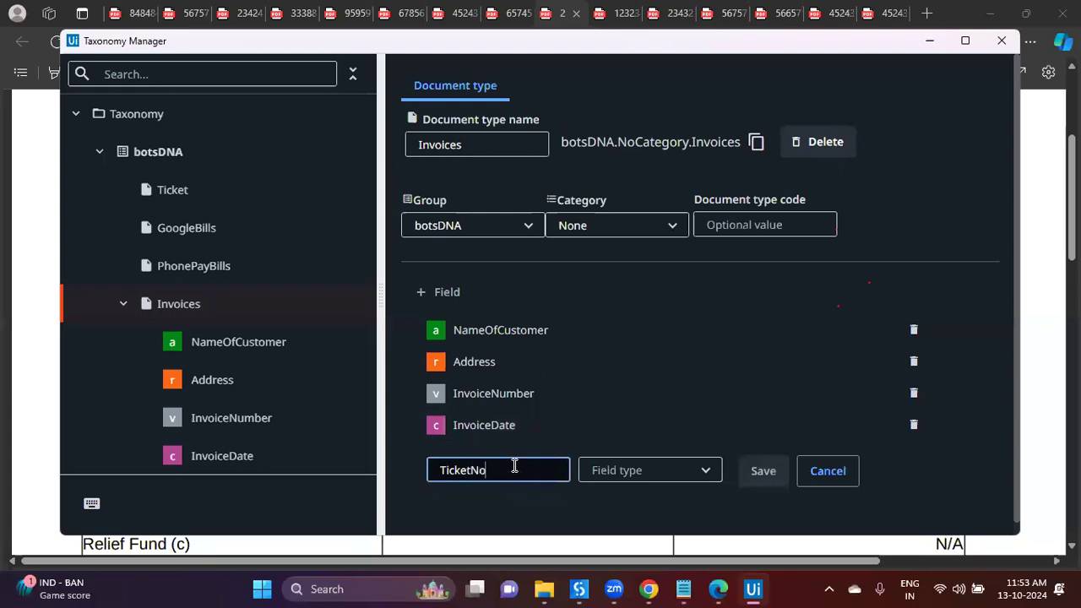
{"action": "left_click", "coordinate": [640, 473]}
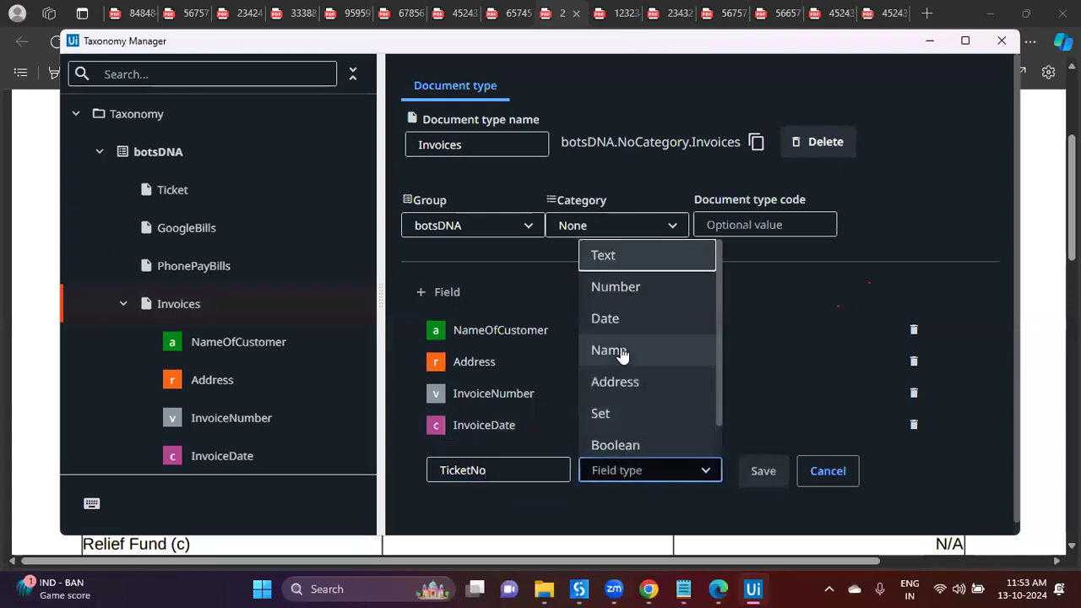
{"action": "left_click", "coordinate": [632, 258]}
{"action": "left_click", "coordinate": [775, 487]}
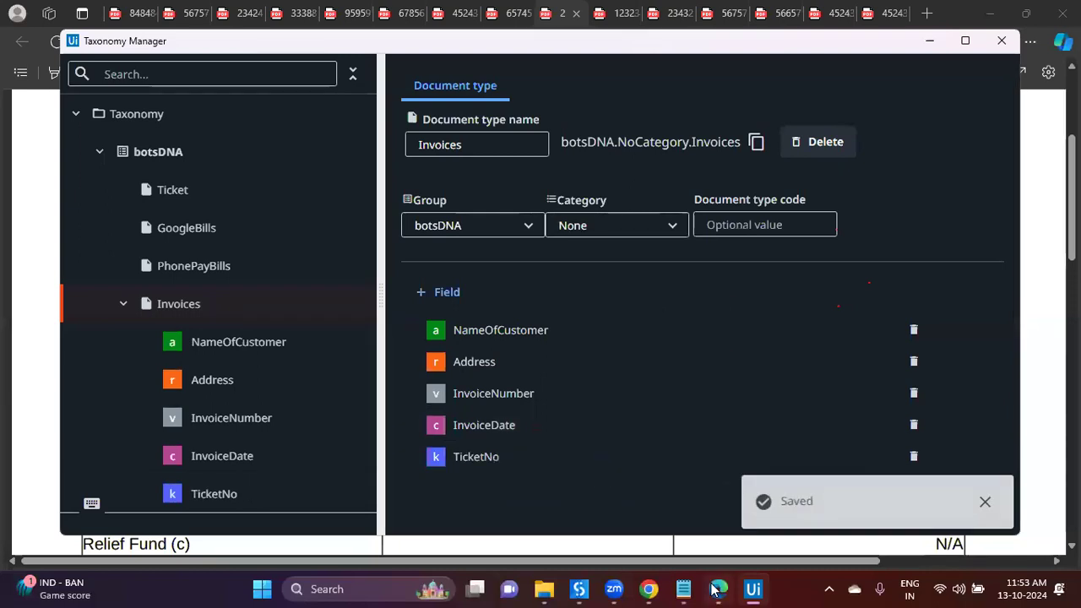
Step: Add and save a BookedDate field of type Date, copying 'Booked' from the invoice
{"action": "left_click", "coordinate": [718, 589]}
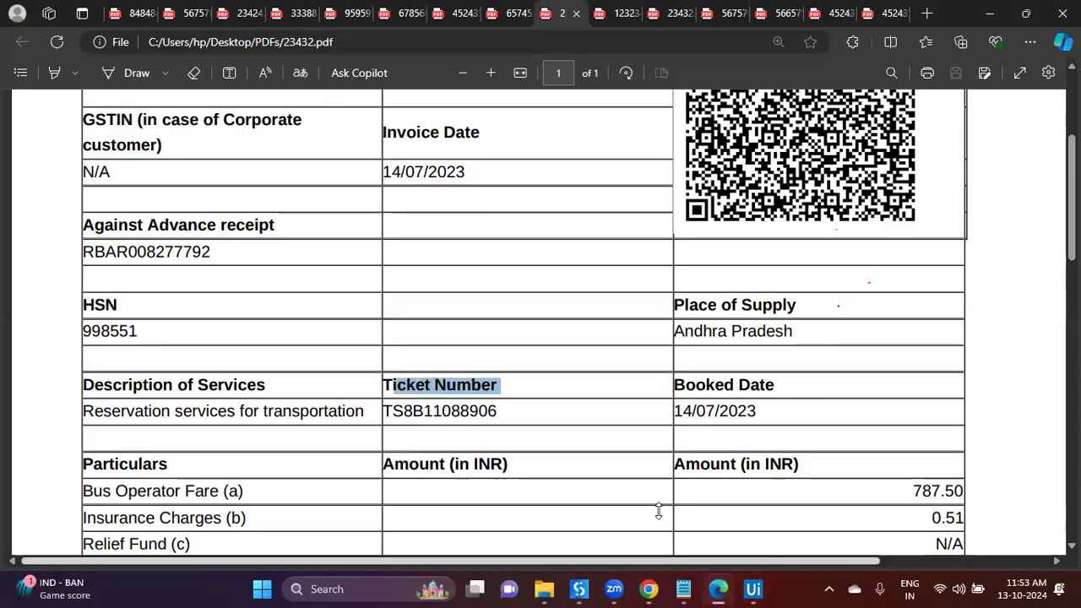
{"action": "double_click", "coordinate": [703, 386]}
{"action": "key", "text": "ctrl+c"}
{"action": "left_click", "coordinate": [752, 588]}
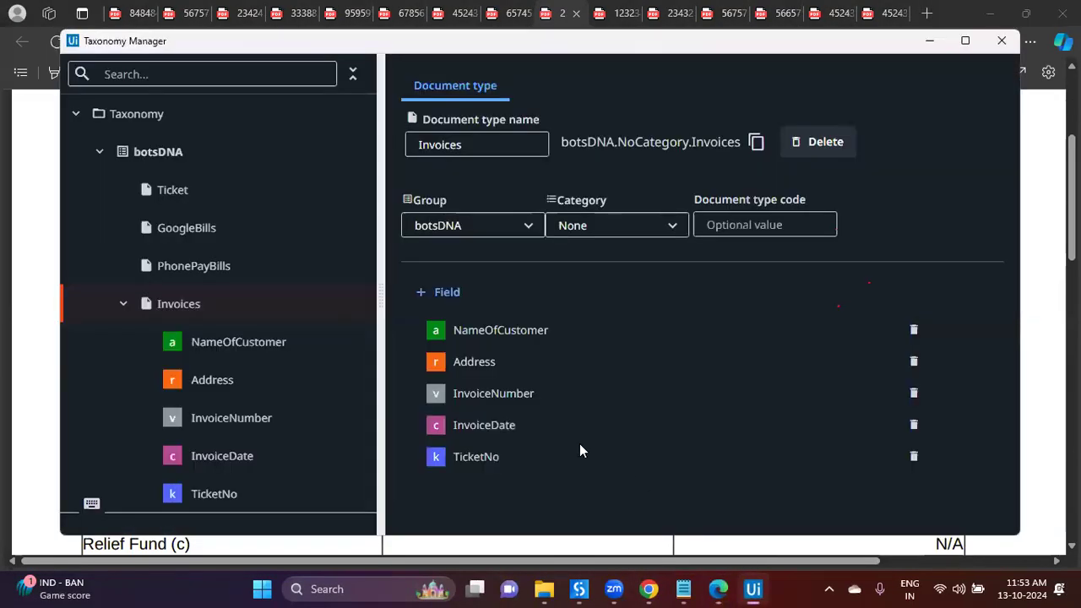
{"action": "left_click", "coordinate": [439, 291]}
{"action": "key", "text": "ctrl+v"}
{"action": "type", "text": "Date"}
{"action": "left_click", "coordinate": [661, 504]}
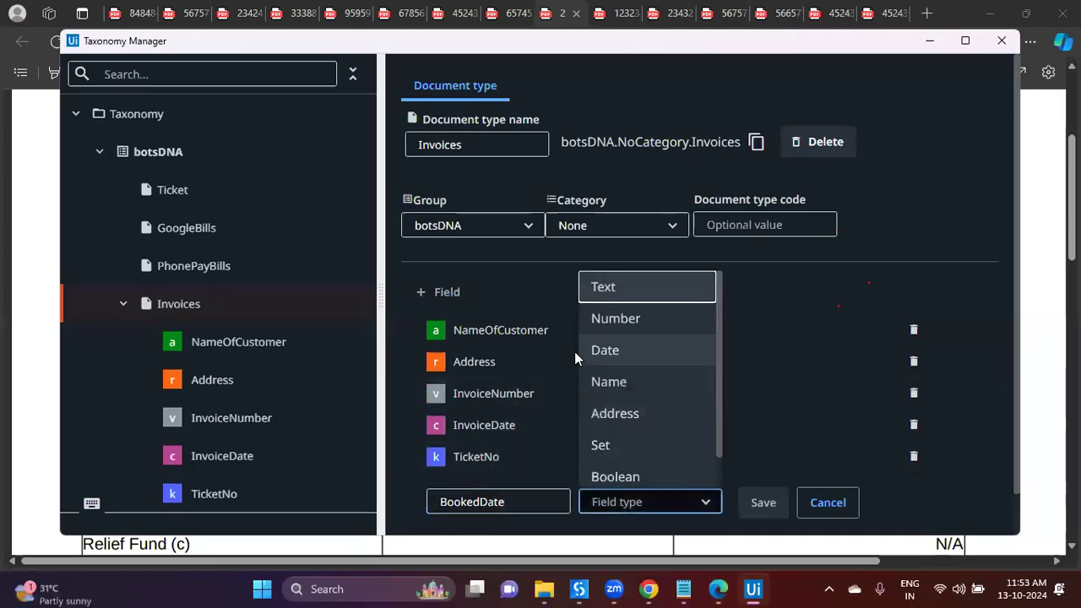
{"action": "left_click", "coordinate": [605, 352]}
{"action": "left_click", "coordinate": [760, 503]}
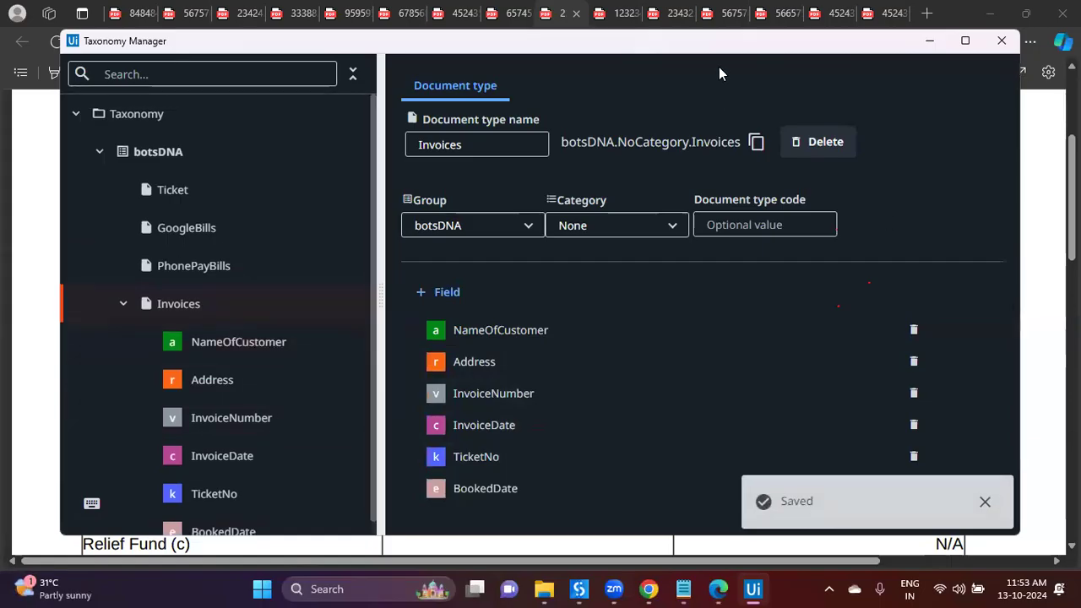
Step: Close Taxonomy Manager to return to the DU_One workflow
{"action": "left_click_drag", "start_coordinate": [719, 67], "coordinate": [640, 142]}
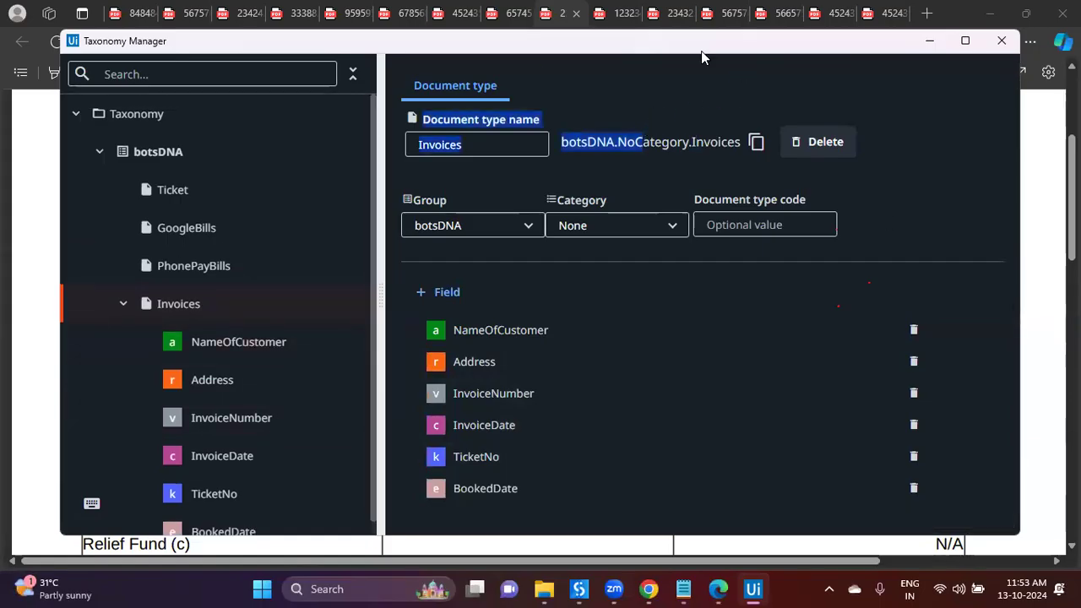
{"action": "left_click_drag", "start_coordinate": [706, 45], "coordinate": [779, 120]}
{"action": "left_click", "coordinate": [798, 95]}
Step: In the Invoices extractor prompts, enter 'Get Customer Name' for NameOfCustomer and a customer prompt for Address
{"action": "scroll", "coordinate": [422, 423], "scroll_direction": "down", "scroll_amount": 6}
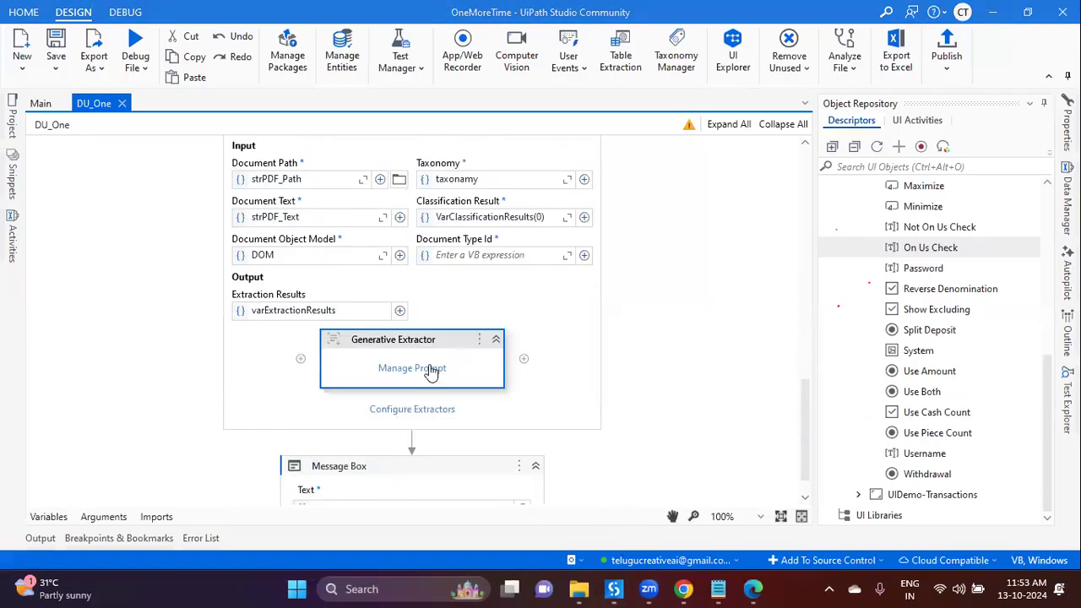
{"action": "left_click", "coordinate": [429, 369]}
{"action": "left_click", "coordinate": [250, 272]}
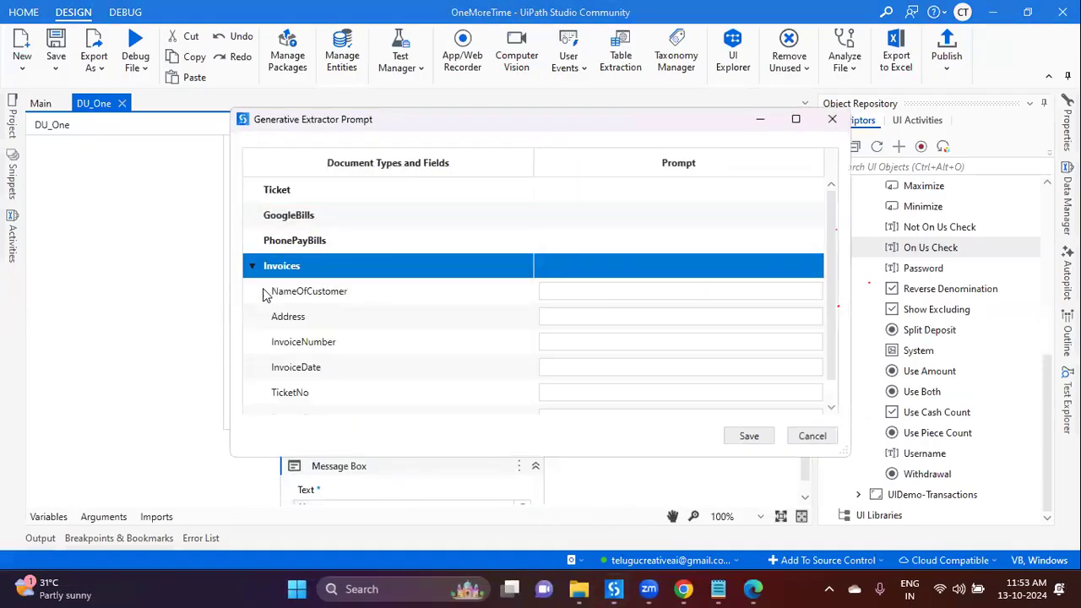
{"action": "left_click", "coordinate": [307, 291]}
{"action": "left_click", "coordinate": [634, 292]}
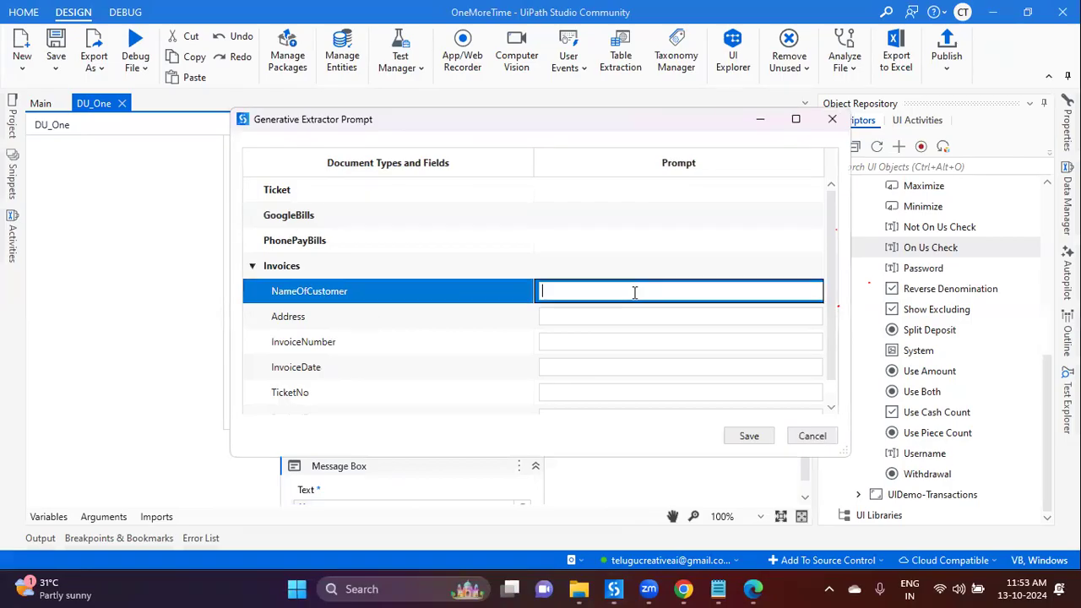
{"action": "key", "text": "alt+Tab"}
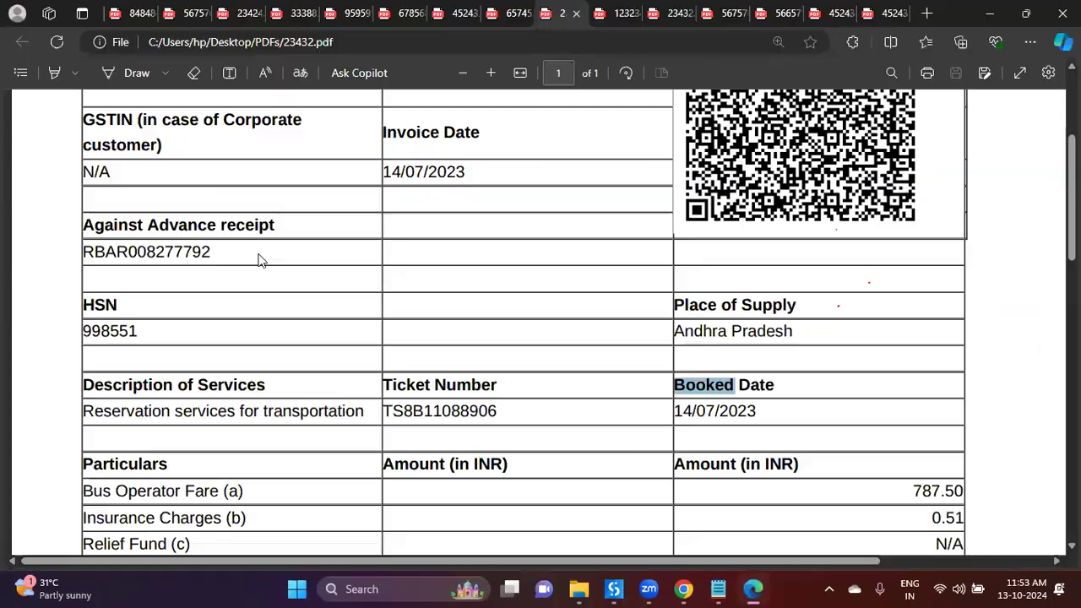
{"action": "scroll", "coordinate": [235, 215], "scroll_direction": "up", "scroll_amount": 3}
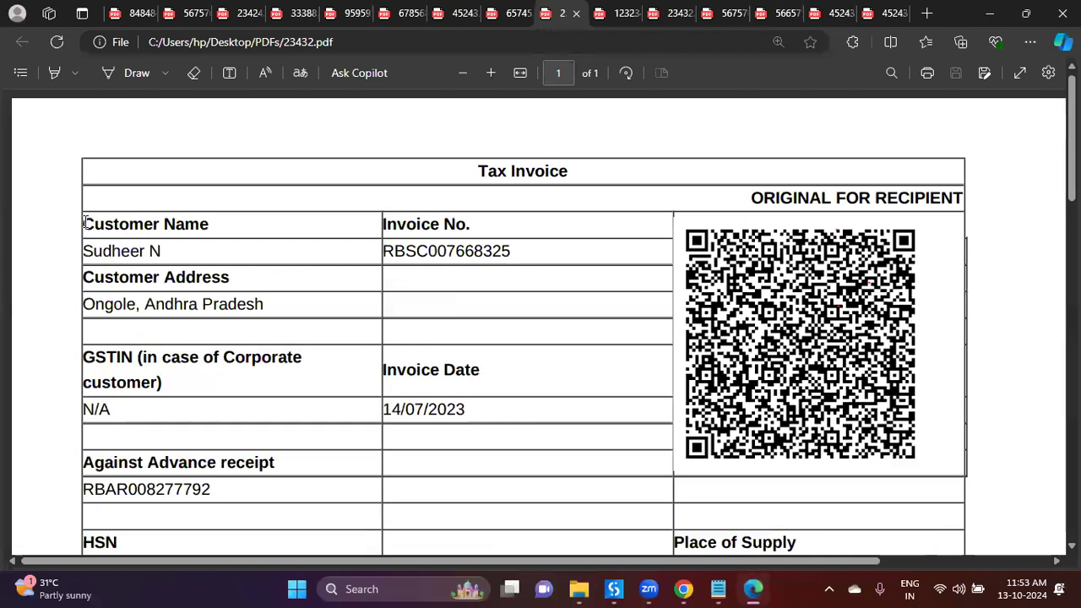
{"action": "left_click_drag", "start_coordinate": [83, 225], "coordinate": [221, 224]}
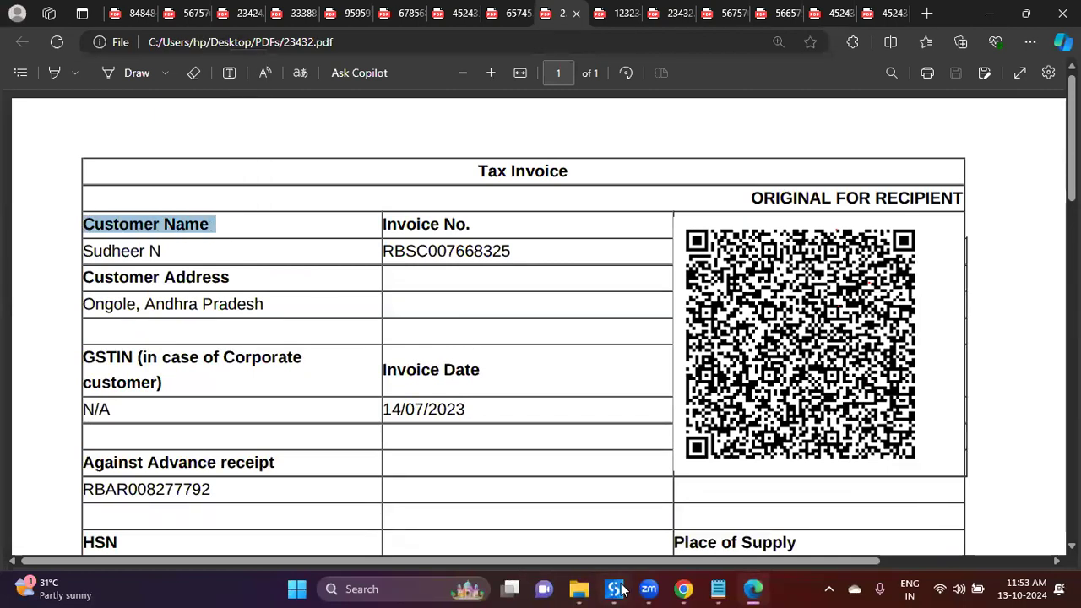
{"action": "key", "text": "alt+Tab"}
{"action": "left_click", "coordinate": [577, 291]}
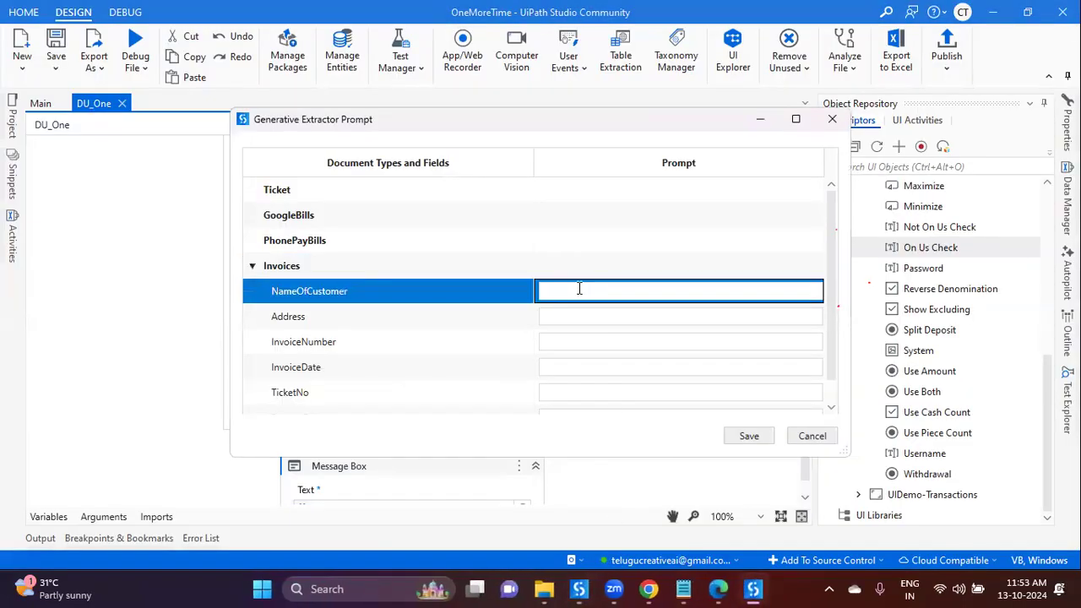
{"action": "type", "text": "Get Customer Name"}
{"action": "left_click", "coordinate": [625, 318]}
{"action": "type", "text": "get Customer Name"}
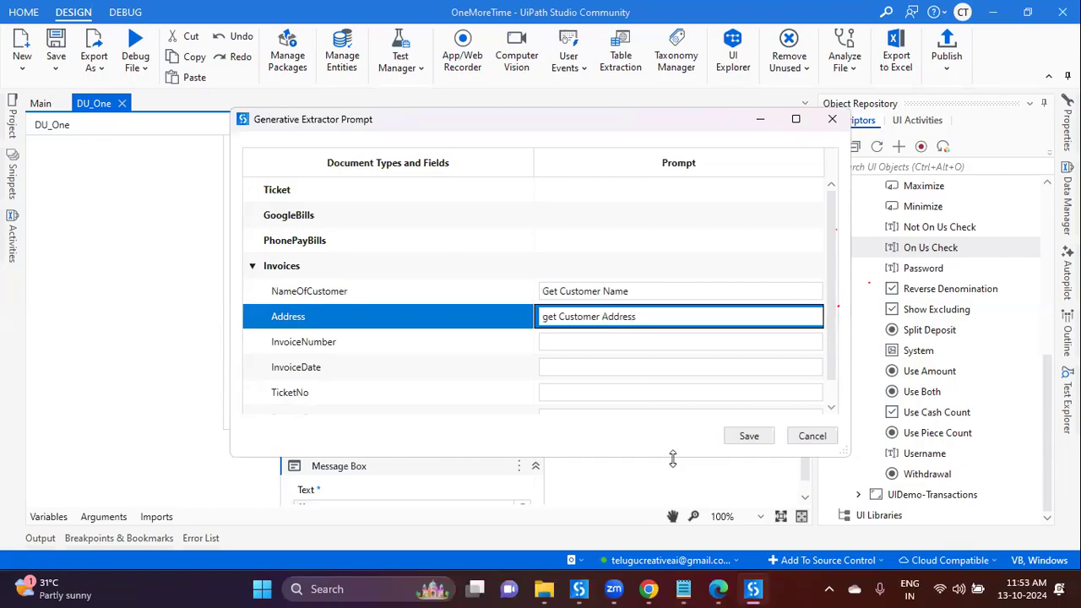
Step: Copy the RBSC prefix from the invoice and begin the InvoiceNumber prompt 'Number Starts With 'RBSC'
{"action": "left_click", "coordinate": [643, 590]}
{"action": "key", "text": "alt+Tab"}
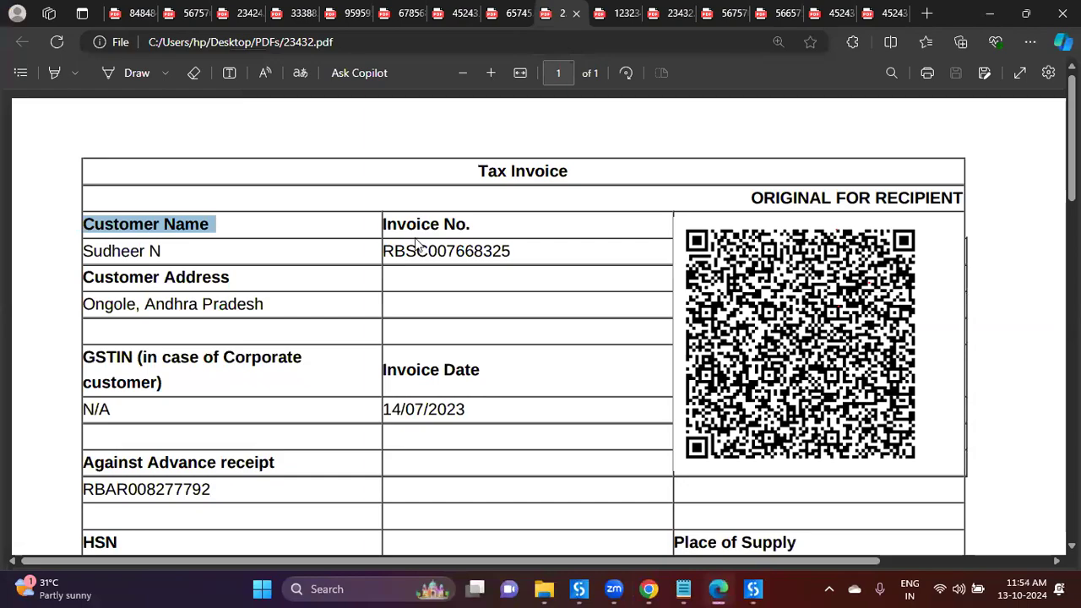
{"action": "left_click_drag", "start_coordinate": [385, 251], "coordinate": [427, 251]}
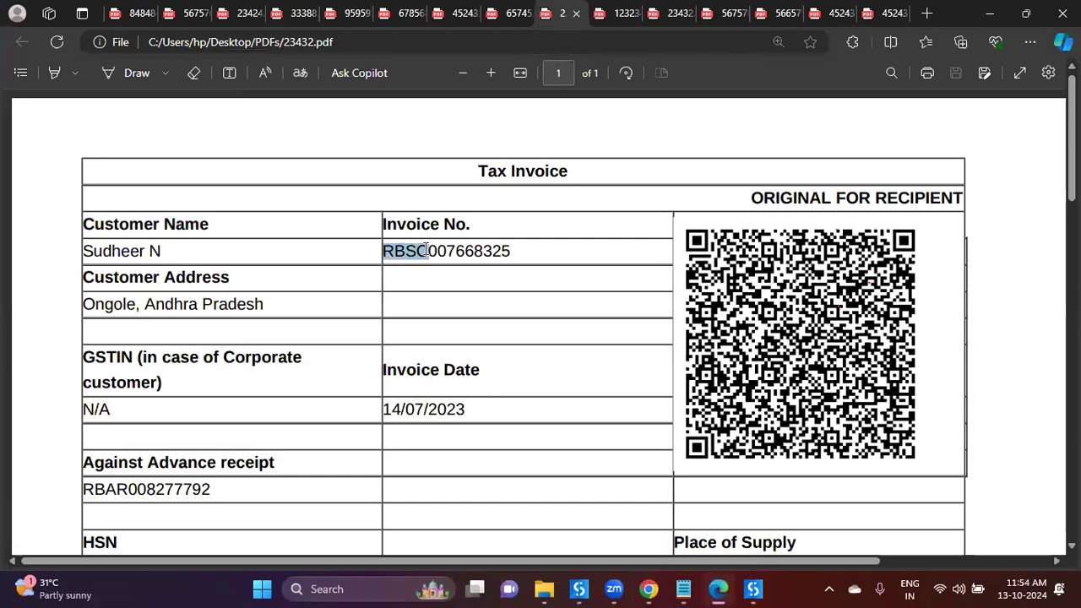
{"action": "right_click", "coordinate": [427, 253]}
{"action": "left_click", "coordinate": [473, 316]}
{"action": "left_click", "coordinate": [754, 589]}
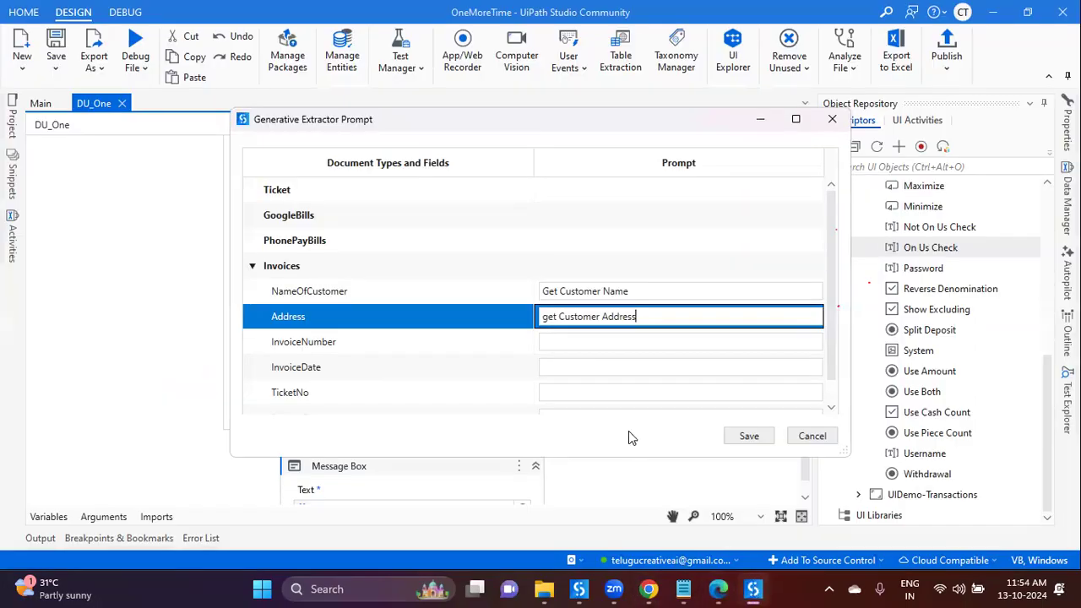
{"action": "left_click", "coordinate": [593, 342]}
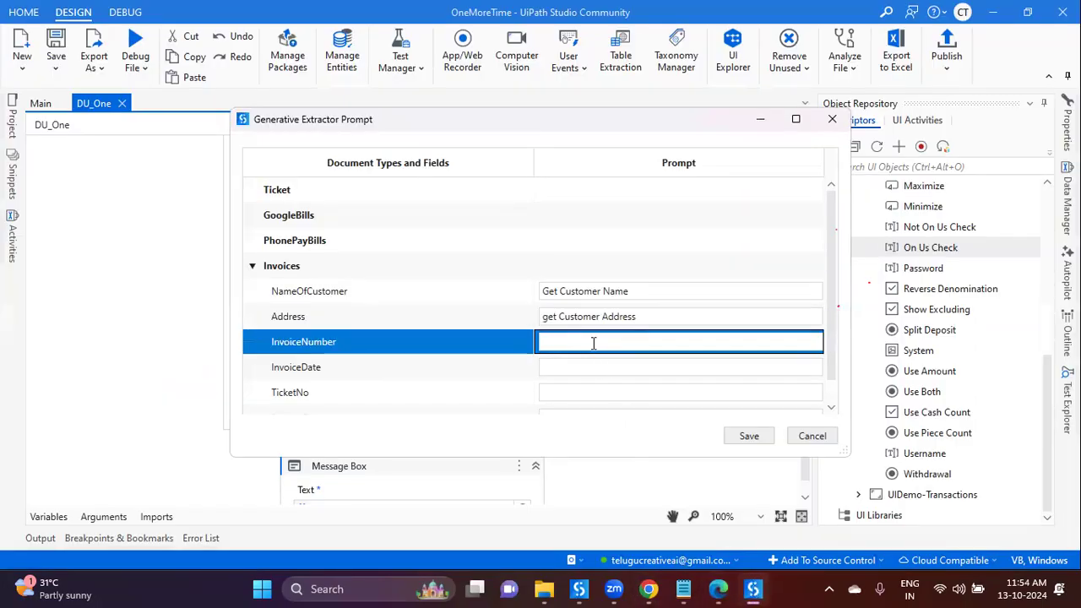
{"action": "type", "text": "Number"}
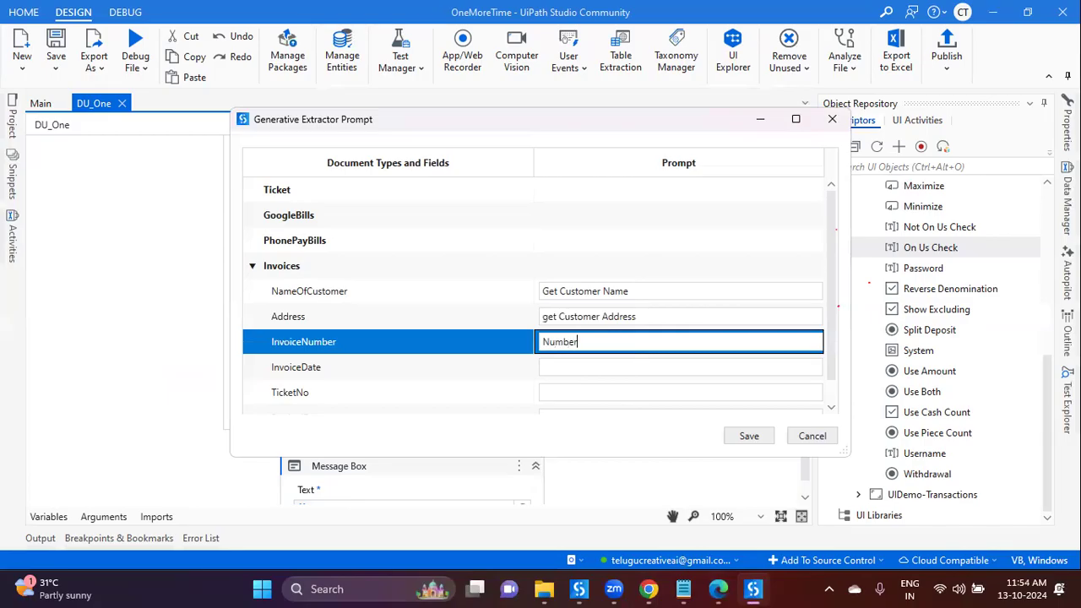
{"action": "type", "text": " Starts With 'RBSC"}
Step: Copy the Invoice Date heading from the invoice PDF in Edge
{"action": "left_click", "coordinate": [648, 591]}
{"action": "left_click", "coordinate": [718, 589]}
{"action": "scroll", "coordinate": [620, 475], "scroll_direction": "down", "scroll_amount": 3}
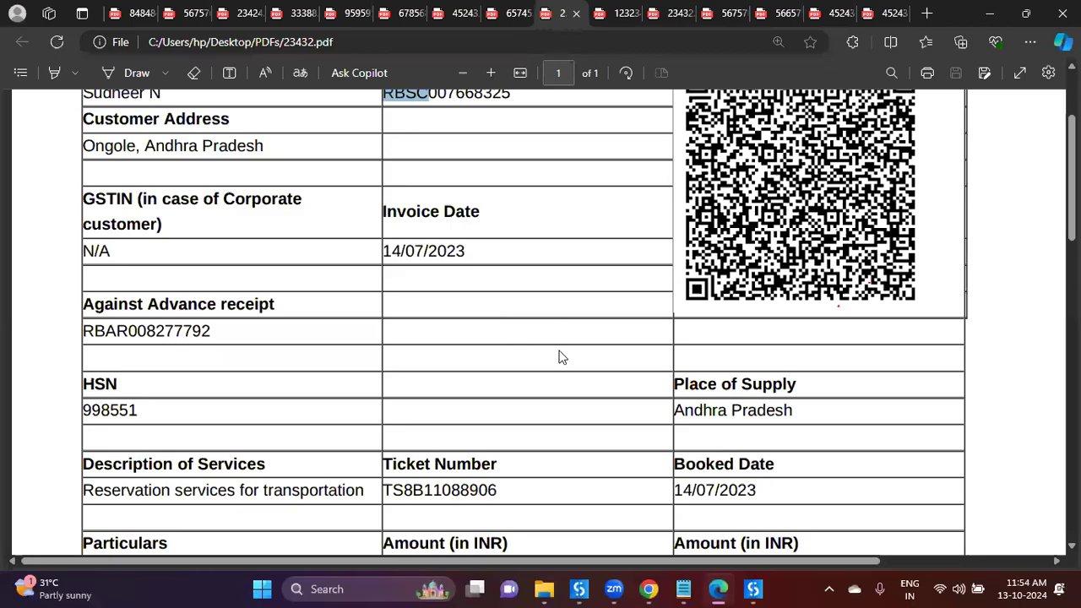
{"action": "left_click_drag", "start_coordinate": [480, 211], "coordinate": [383, 213]}
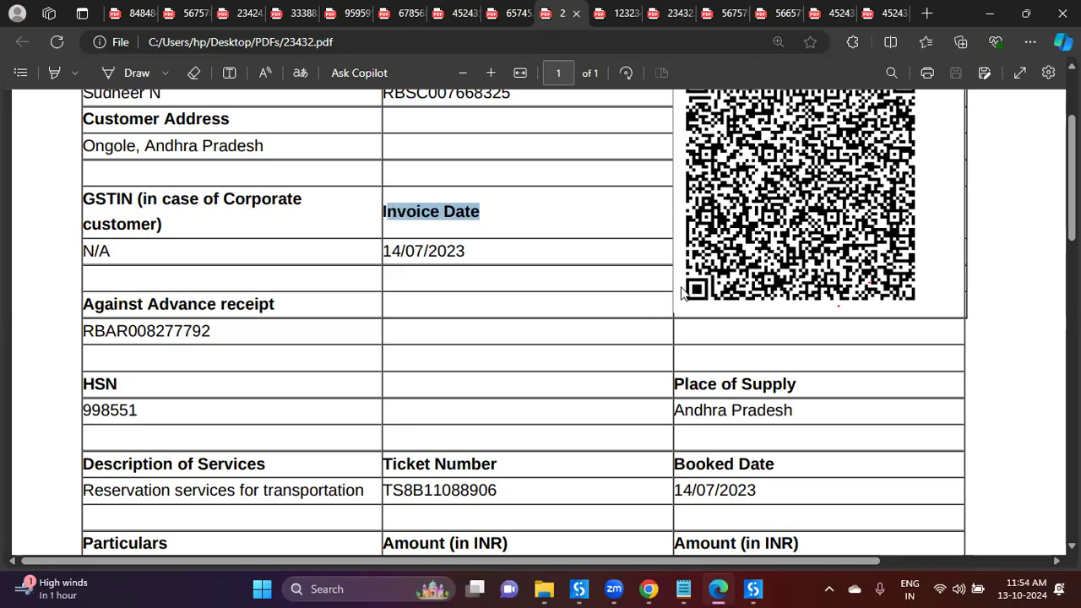
{"action": "right_click", "coordinate": [446, 208]}
{"action": "left_click", "coordinate": [490, 285]}
Step: Look over the rest of the invoice, then save the Generative Extractor prompts
{"action": "left_click", "coordinate": [754, 589]}
{"action": "left_click", "coordinate": [755, 589]}
{"action": "scroll", "coordinate": [640, 427], "scroll_direction": "down", "scroll_amount": 3}
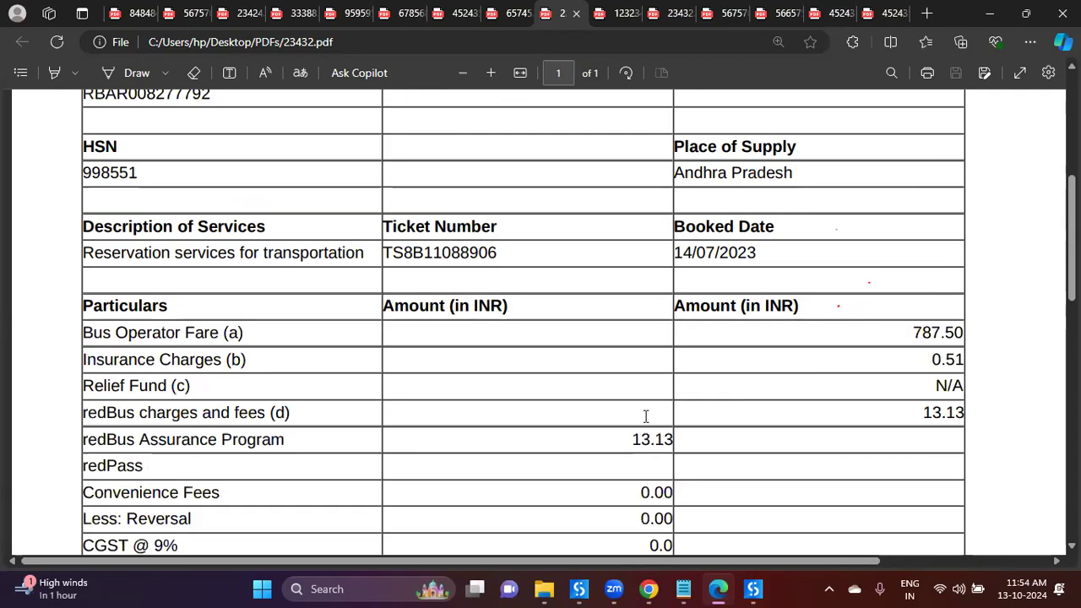
{"action": "scroll", "coordinate": [642, 423], "scroll_direction": "down", "scroll_amount": 6}
{"action": "scroll", "coordinate": [645, 416], "scroll_direction": "up", "scroll_amount": 5}
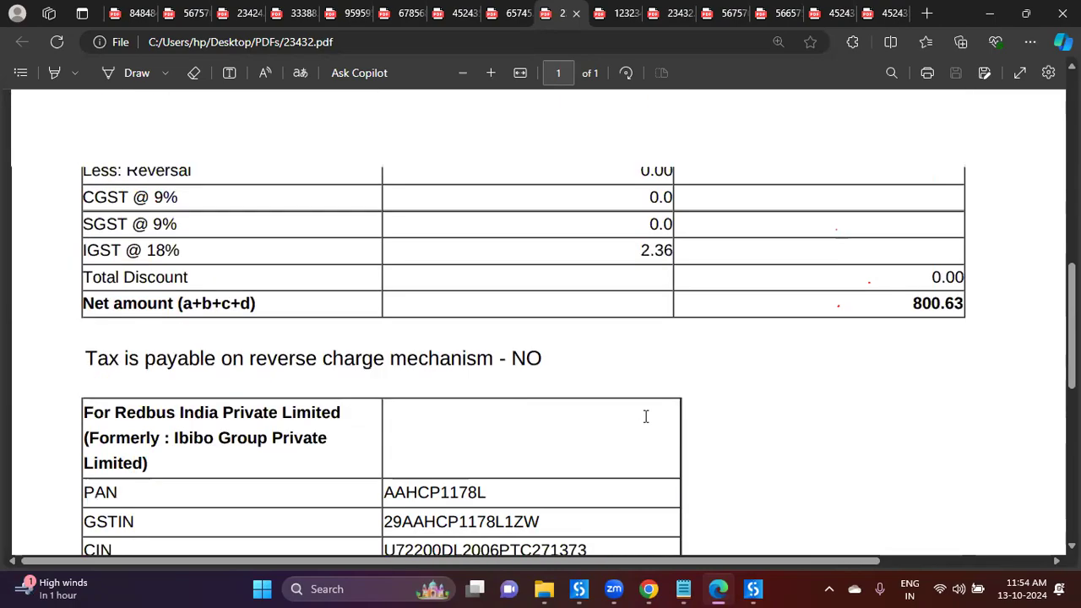
{"action": "scroll", "coordinate": [660, 429], "scroll_direction": "down", "scroll_amount": 4}
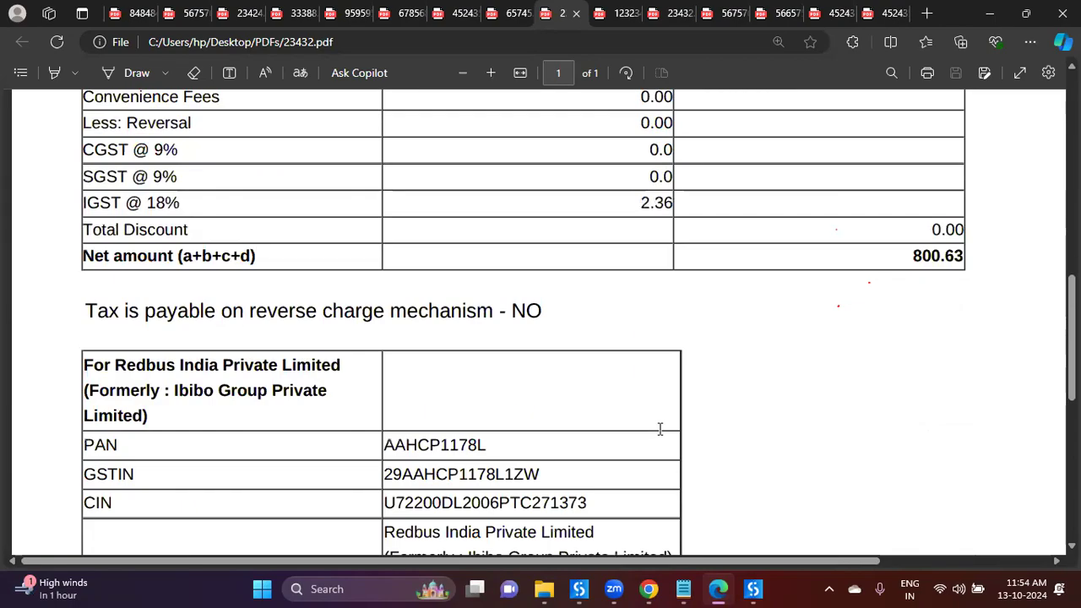
{"action": "left_click", "coordinate": [583, 589]}
{"action": "left_click", "coordinate": [745, 436]}
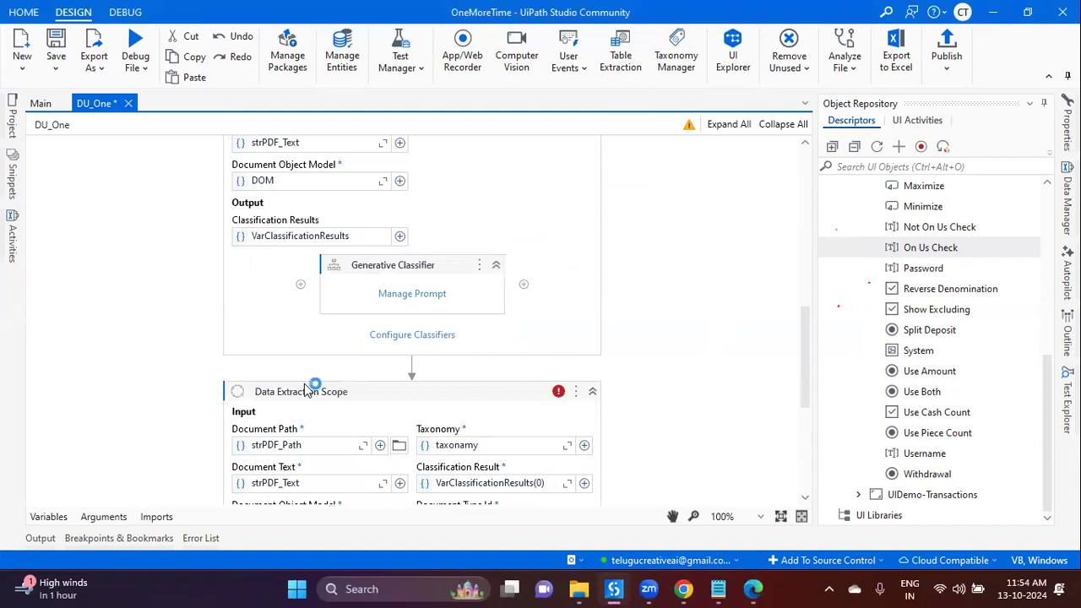
Step: Delete the BookedDate field from botsDNA > Invoices and start a new Invoices field
{"action": "key", "text": "alt+Tab"}
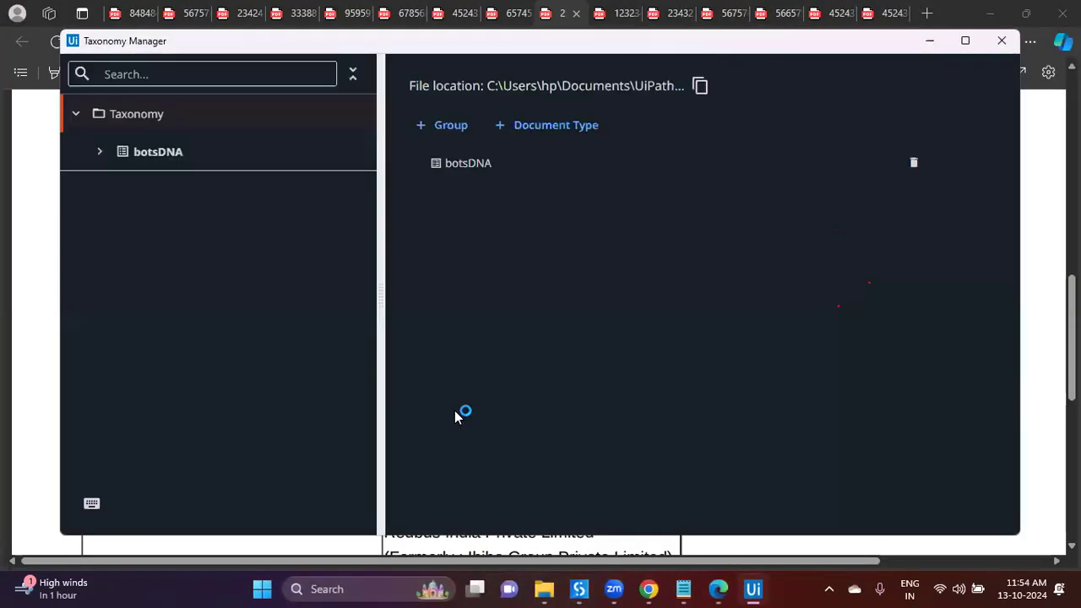
{"action": "left_click", "coordinate": [100, 153]}
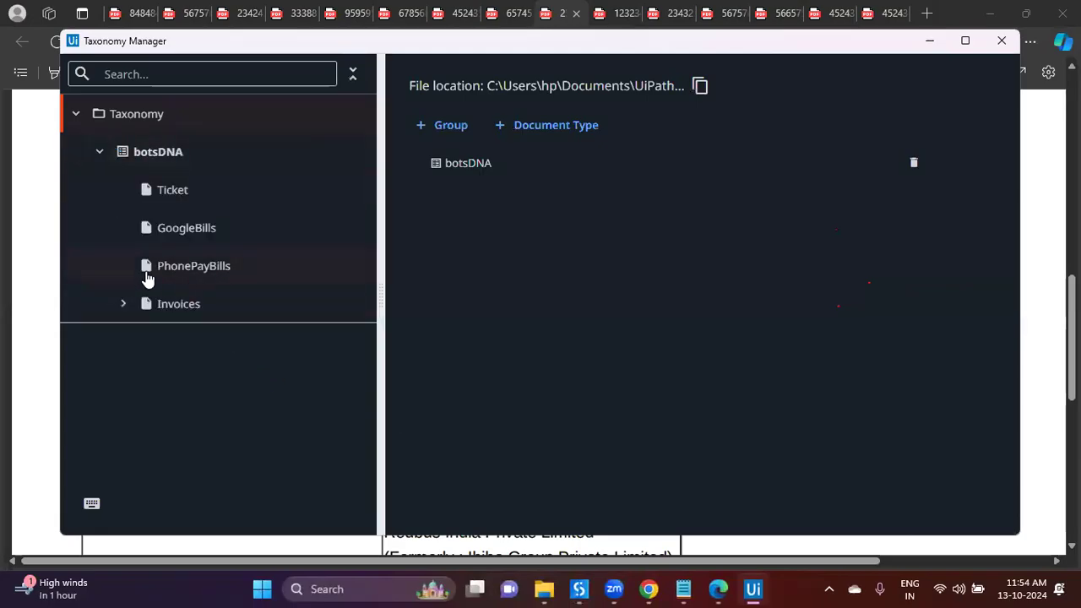
{"action": "left_click", "coordinate": [124, 305]}
{"action": "scroll", "coordinate": [226, 461], "scroll_direction": "down", "scroll_amount": 1}
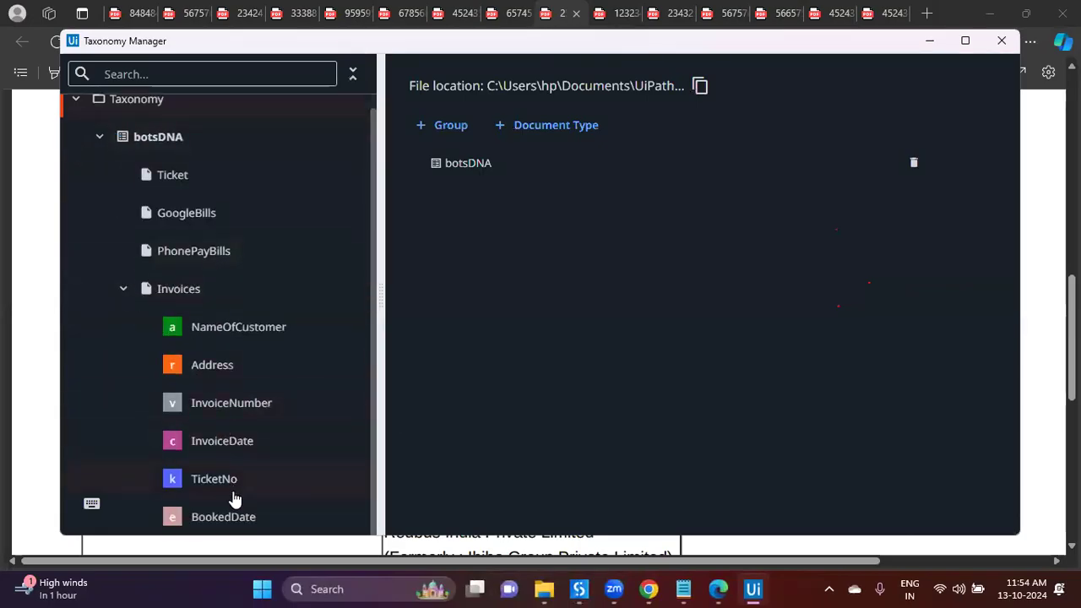
{"action": "left_click", "coordinate": [242, 523]}
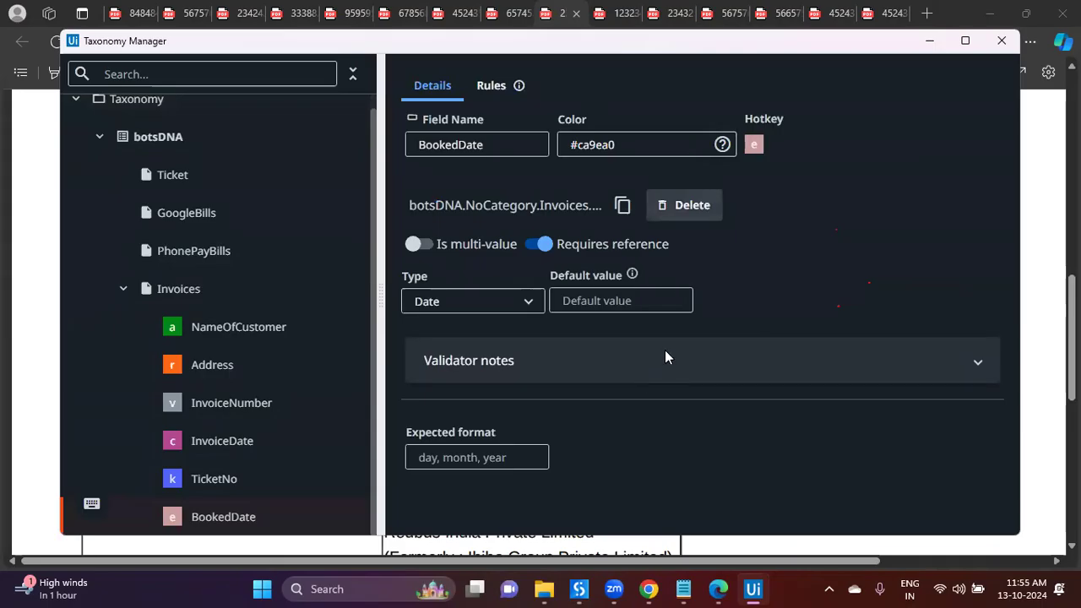
{"action": "left_click", "coordinate": [681, 206]}
{"action": "left_click", "coordinate": [624, 318]}
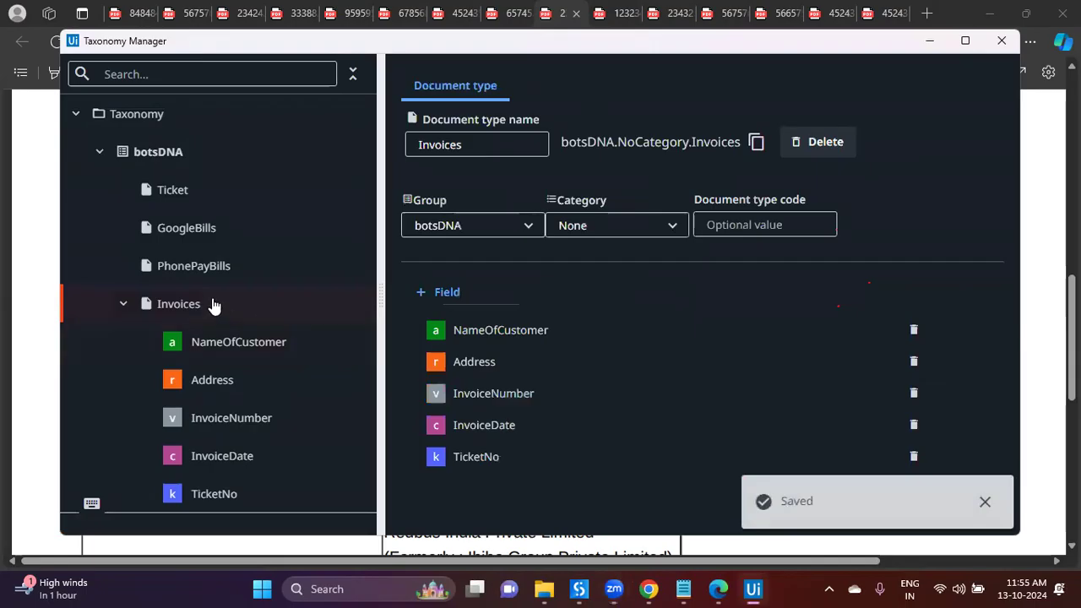
{"action": "left_click", "coordinate": [452, 292]}
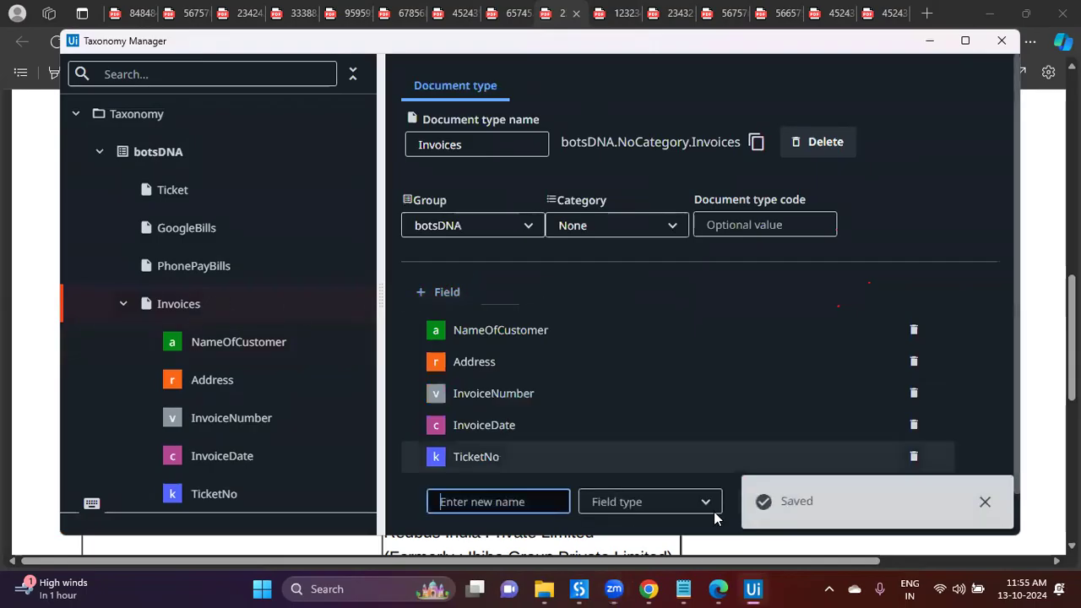
{"action": "left_click", "coordinate": [718, 589]}
{"action": "scroll", "coordinate": [698, 446], "scroll_direction": "up", "scroll_amount": 2}
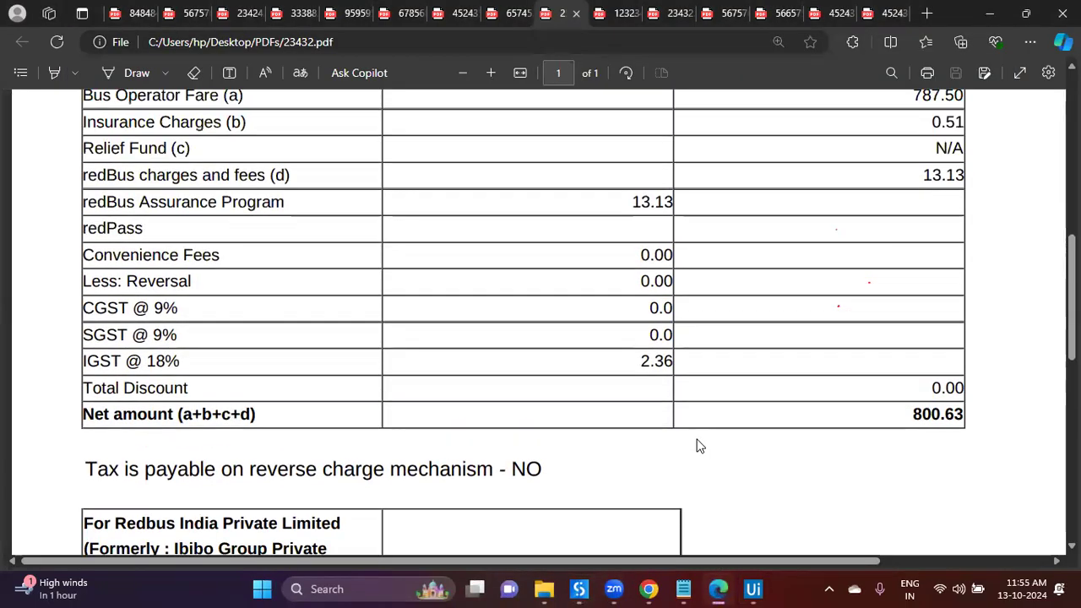
{"action": "scroll", "coordinate": [698, 446], "scroll_direction": "up", "scroll_amount": 2}
{"action": "scroll", "coordinate": [698, 446], "scroll_direction": "up", "scroll_amount": 1}
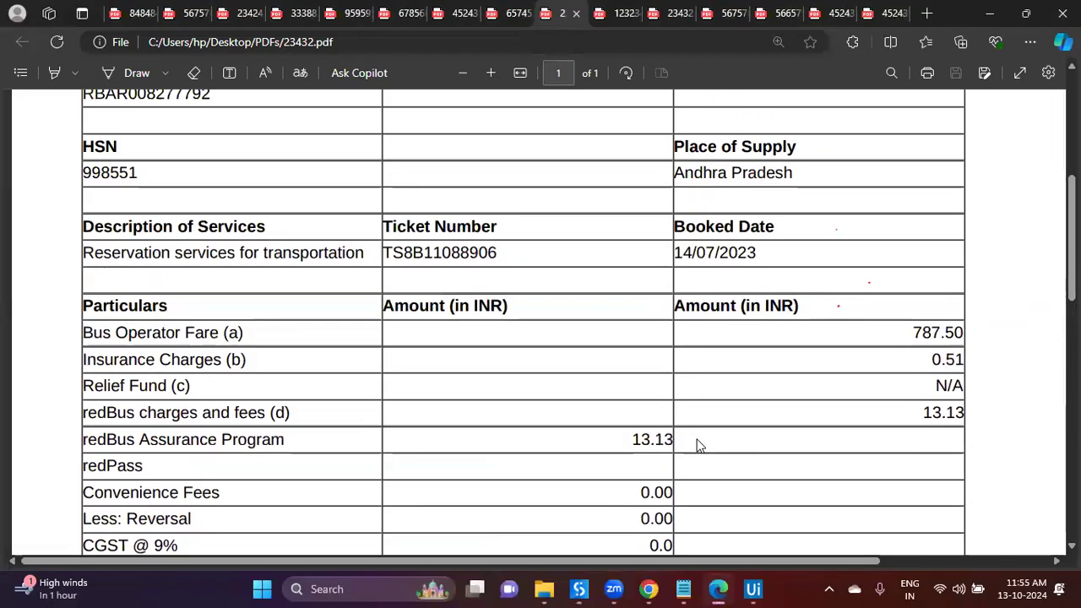
{"action": "scroll", "coordinate": [698, 446], "scroll_direction": "down", "scroll_amount": 10}
{"action": "scroll", "coordinate": [698, 446], "scroll_direction": "up", "scroll_amount": 2}
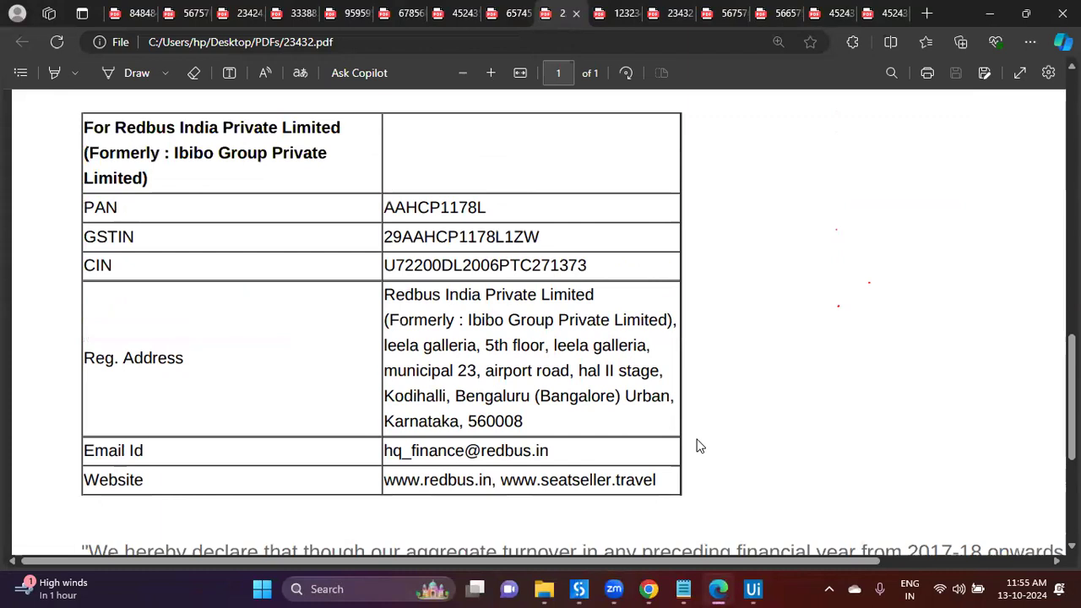
{"action": "double_click", "coordinate": [117, 208]}
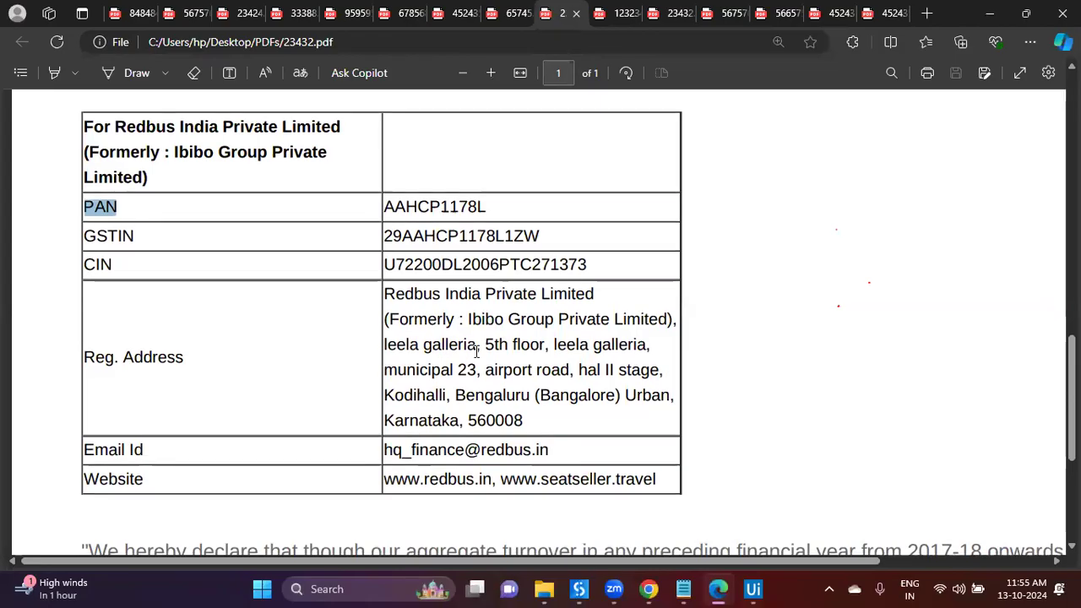
{"action": "scroll", "coordinate": [477, 351], "scroll_direction": "down", "scroll_amount": 4}
{"action": "scroll", "coordinate": [477, 352], "scroll_direction": "up", "scroll_amount": 7}
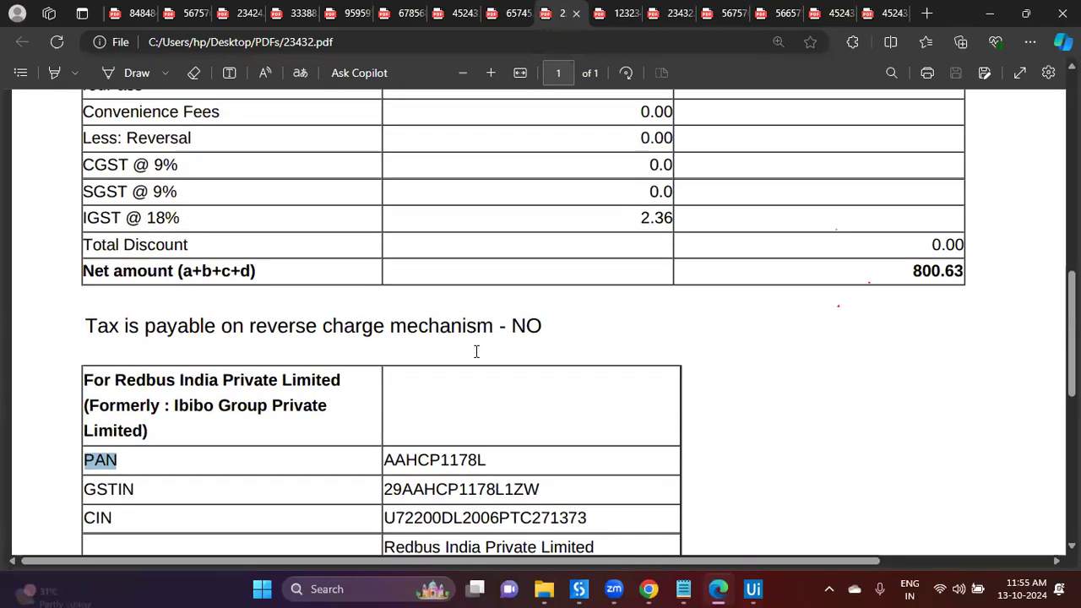
{"action": "scroll", "coordinate": [477, 351], "scroll_direction": "up", "scroll_amount": 1}
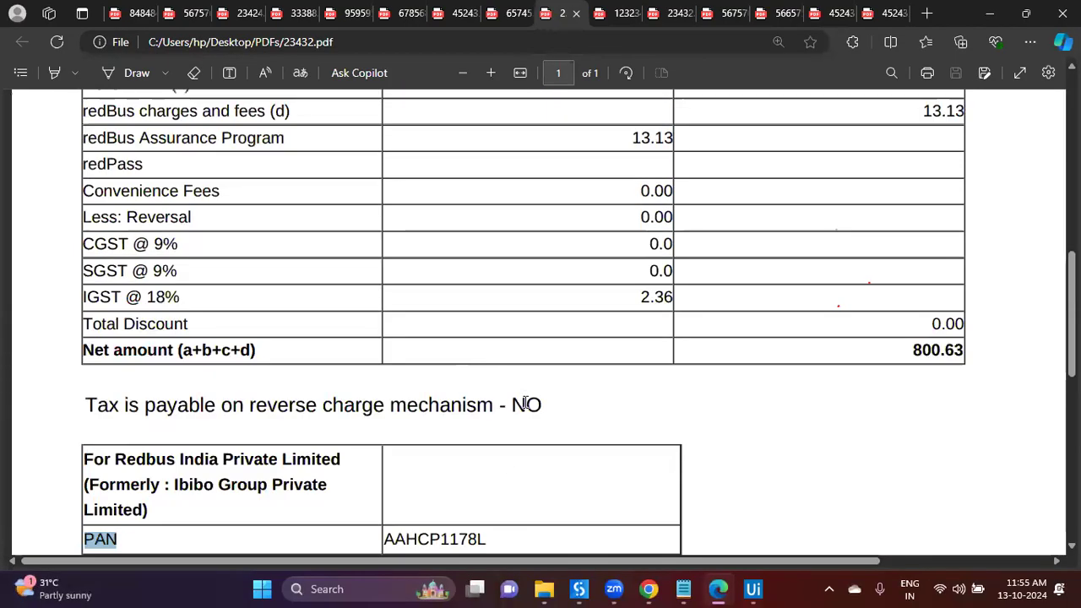
{"action": "left_click_drag", "start_coordinate": [127, 407], "coordinate": [467, 408]}
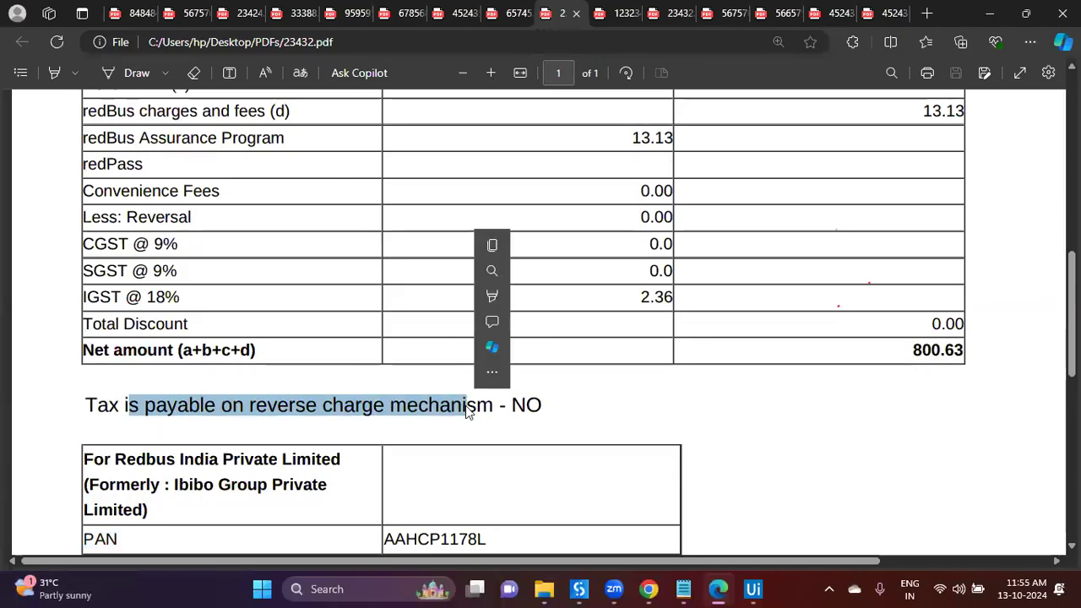
{"action": "left_click", "coordinate": [465, 409]}
{"action": "double_click", "coordinate": [422, 404]}
{"action": "left_click", "coordinate": [440, 420]}
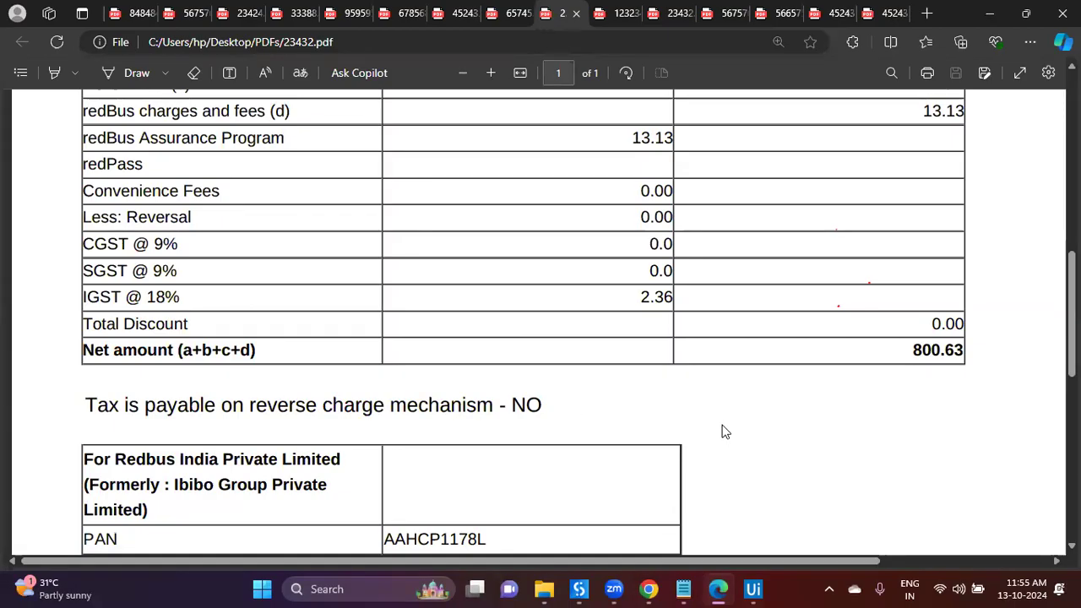
Step: Add and save a Boolean field named TaxIsPayable, using 'is payable' copied from the invoice
{"action": "left_click", "coordinate": [753, 589]}
{"action": "scroll", "coordinate": [585, 410], "scroll_direction": "down", "scroll_amount": 1}
{"action": "left_click", "coordinate": [657, 457]}
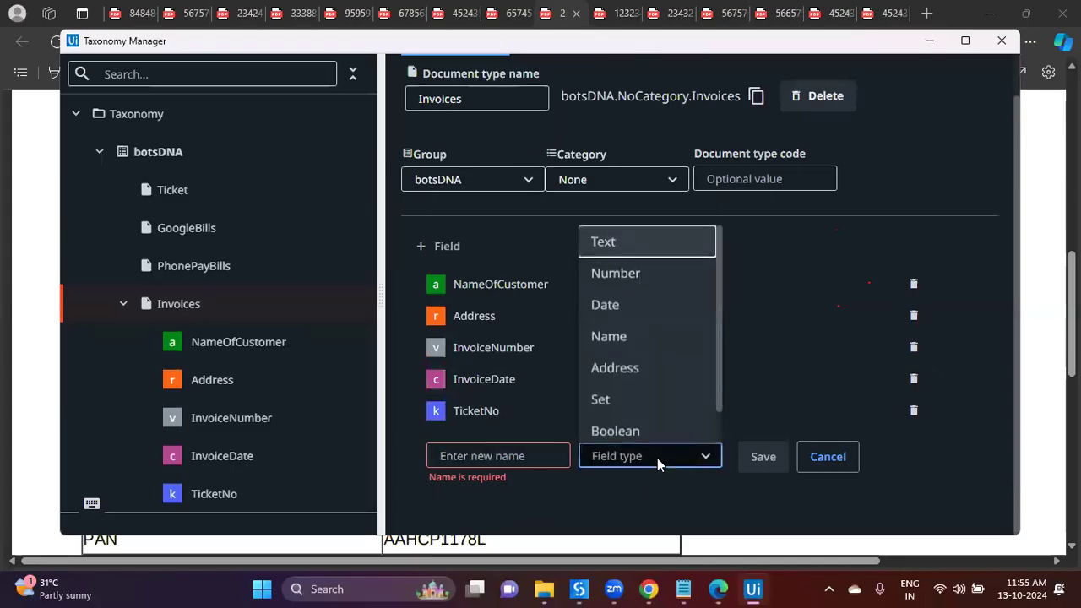
{"action": "scroll", "coordinate": [680, 389], "scroll_direction": "down", "scroll_amount": 1}
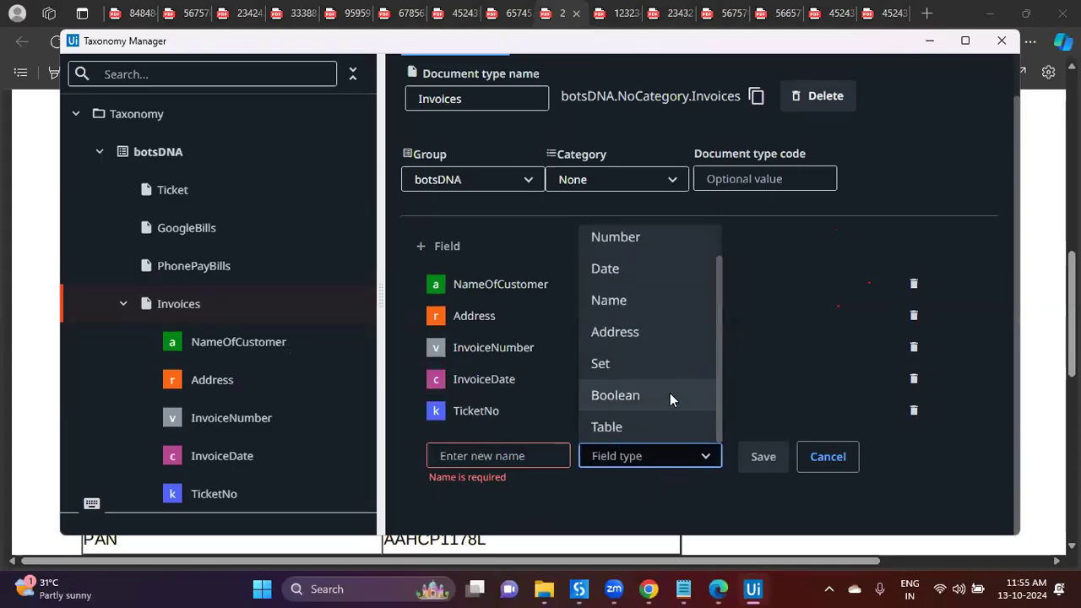
{"action": "left_click", "coordinate": [670, 393]}
{"action": "left_click", "coordinate": [540, 452]}
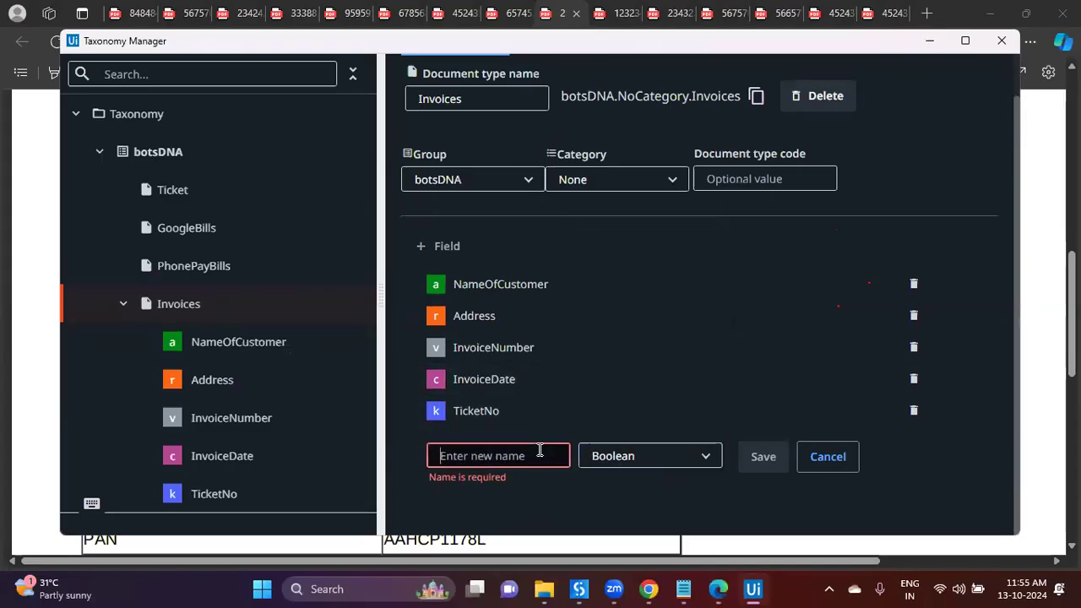
{"action": "type", "text": "Tax"}
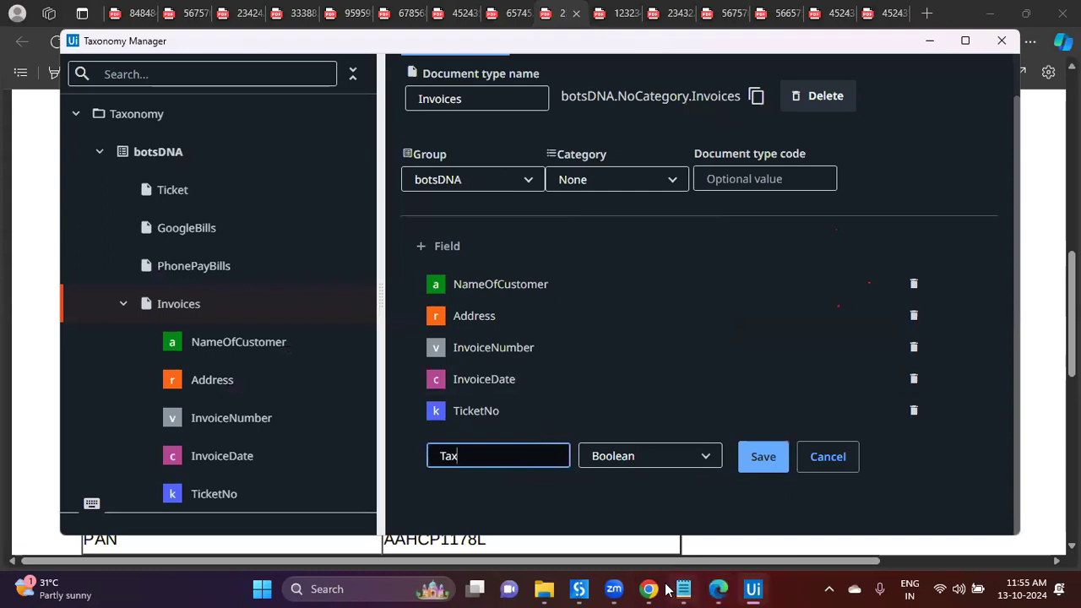
{"action": "left_click", "coordinate": [718, 589]}
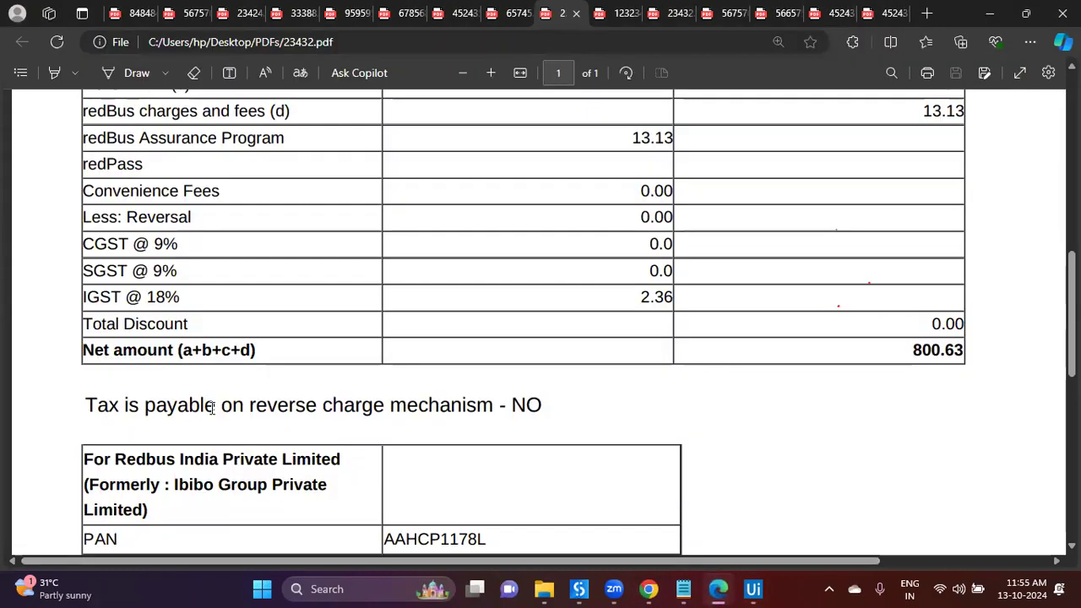
{"action": "left_click_drag", "start_coordinate": [124, 405], "coordinate": [222, 406]}
{"action": "key", "text": "ctrl+c"}
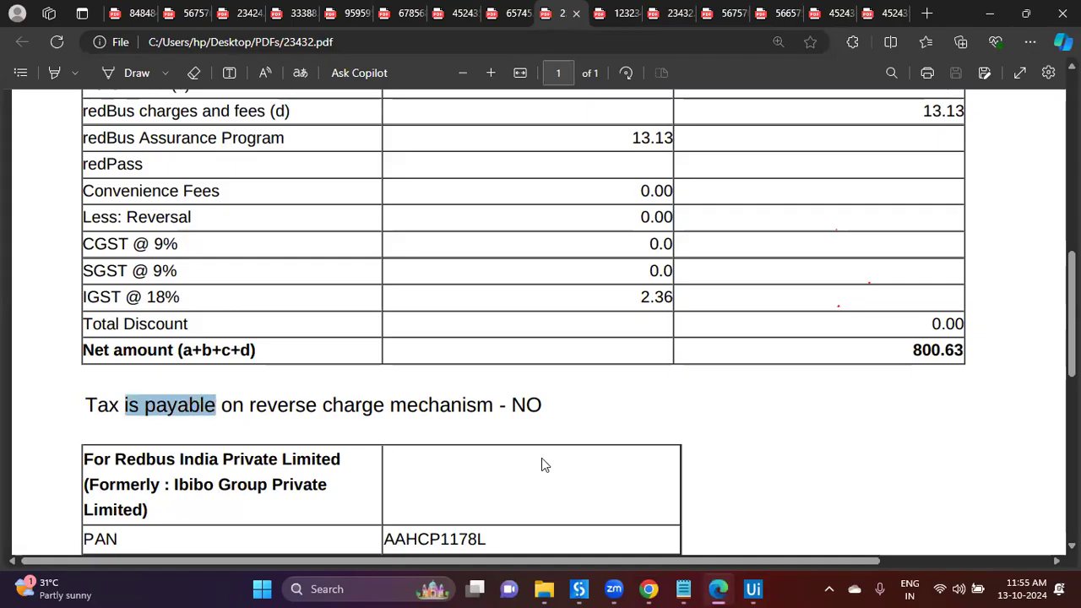
{"action": "left_click", "coordinate": [752, 589]}
{"action": "key", "text": "ctrl+v"}
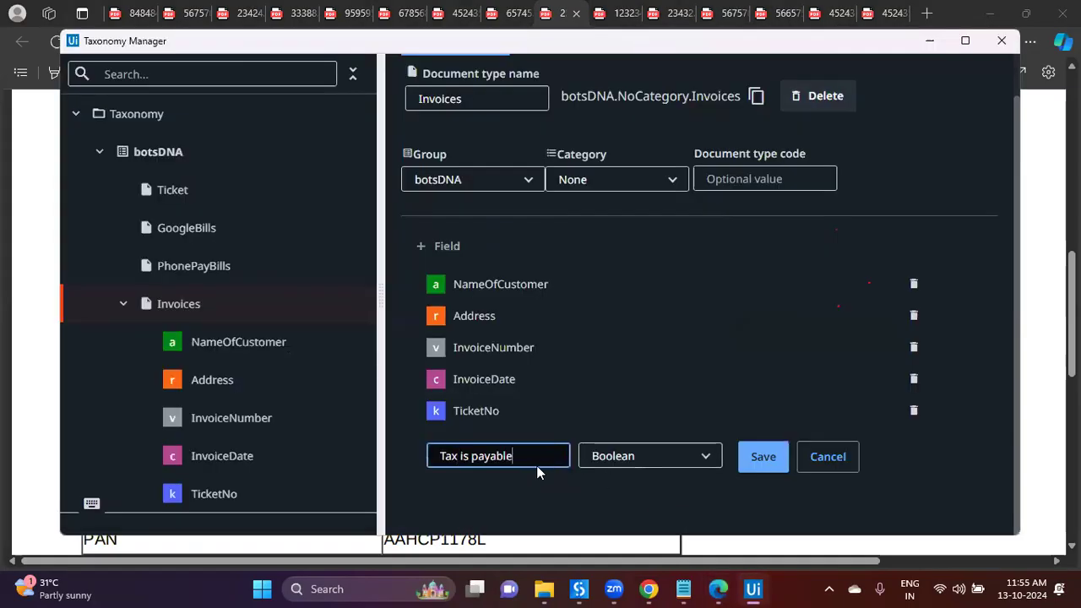
{"action": "key", "text": "BackSpace"}
{"action": "key", "text": "BackSpace"}
{"action": "key", "text": "BackSpace"}
{"action": "key", "text": "BackSpace"}
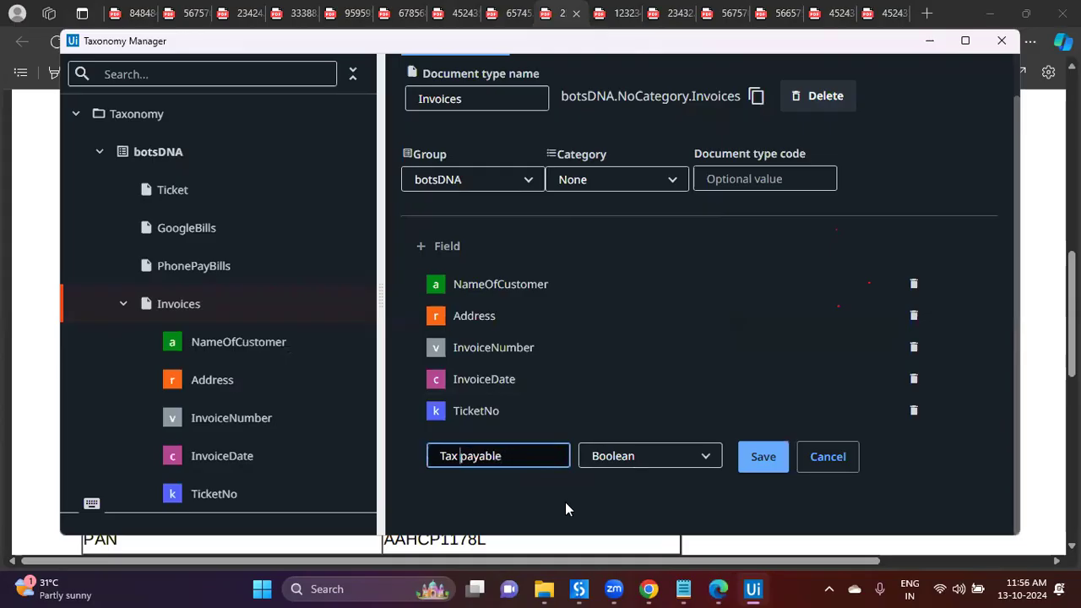
{"action": "type", "text": "IsP"}
{"action": "key", "text": "Delete"}
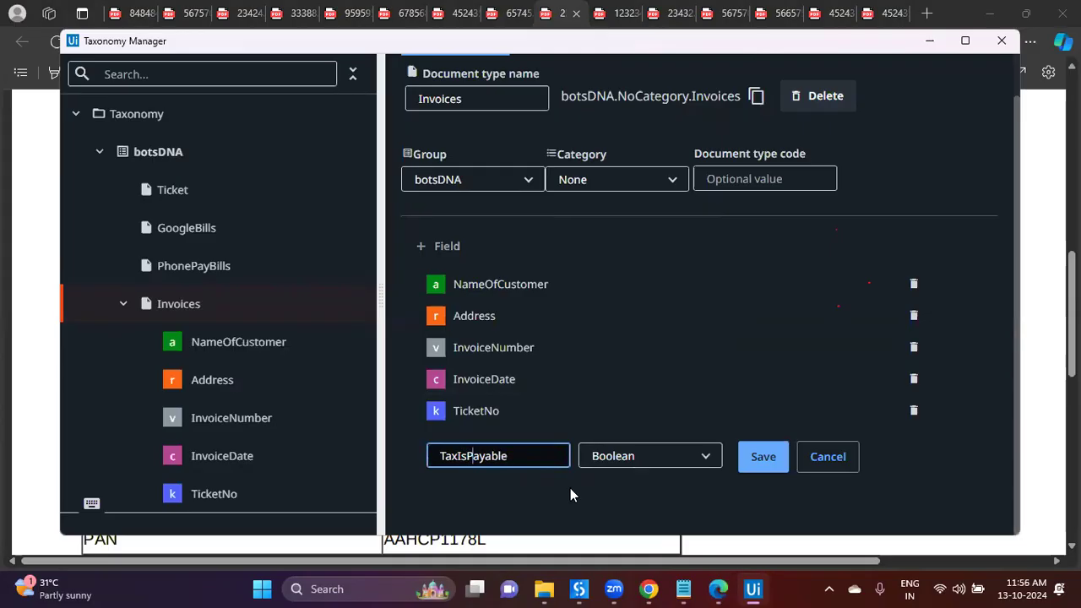
{"action": "left_click", "coordinate": [767, 457]}
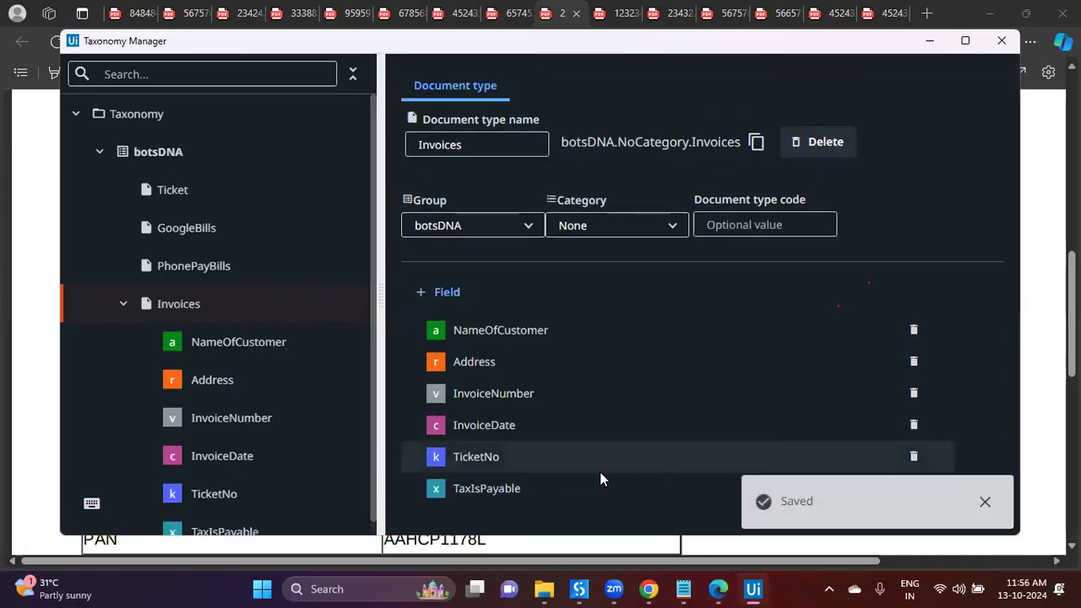
Step: Add and save a Number field named Amount to Invoices
{"action": "left_click", "coordinate": [439, 291]}
{"action": "left_click", "coordinate": [525, 517]}
{"action": "type", "text": "InvoiceAmou"}
{"action": "key", "text": "ctrl+a"}
{"action": "type", "text": "Amo"}
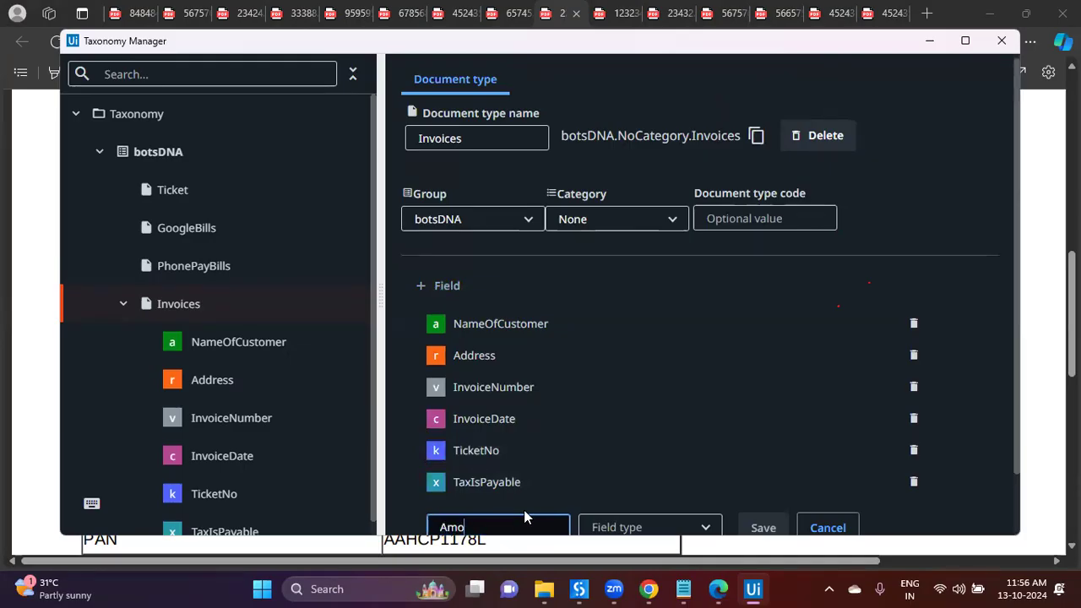
{"action": "type", "text": "unt"}
{"action": "scroll", "coordinate": [646, 507], "scroll_direction": "down", "scroll_amount": 1}
{"action": "left_click", "coordinate": [644, 455]}
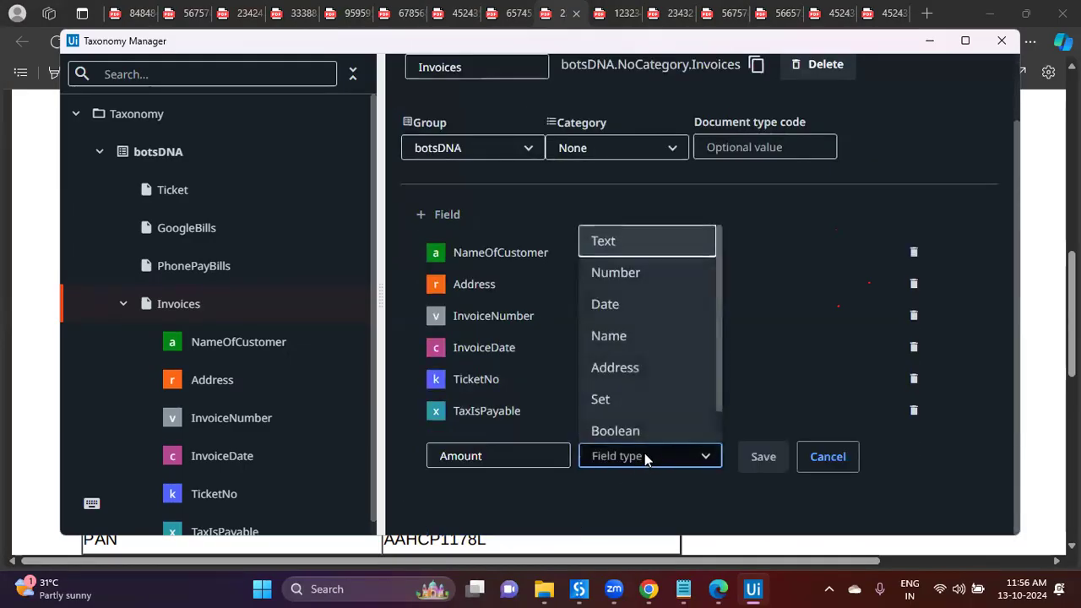
{"action": "left_click", "coordinate": [637, 275]}
{"action": "left_click", "coordinate": [762, 460]}
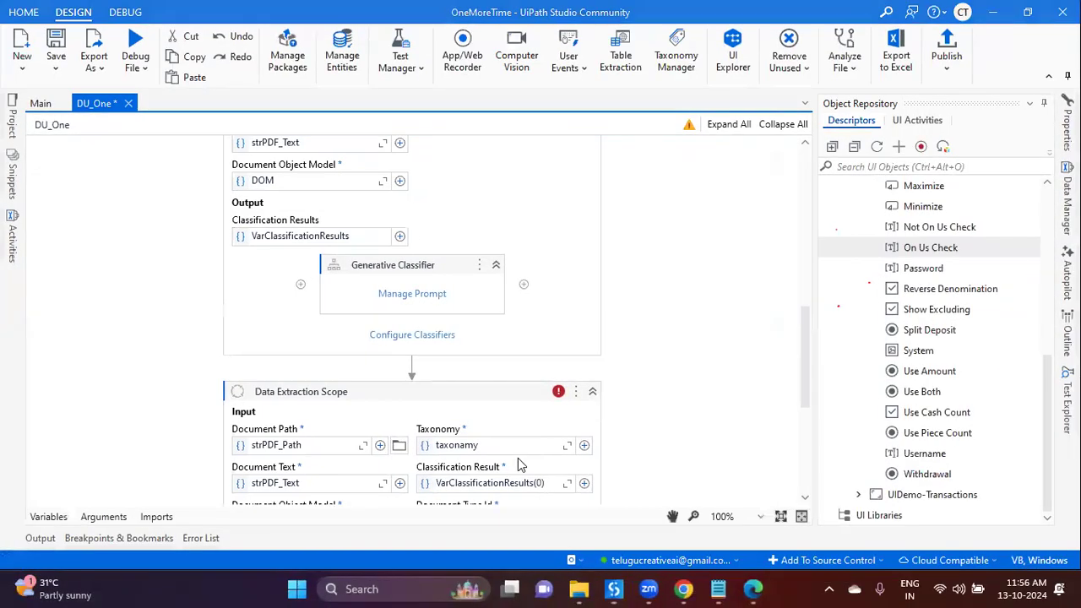
Step: Rewrite the Invoices InvoiceDate prompt as "Invocie Date in the format of 'dd/MM/yyyy'"
{"action": "scroll", "coordinate": [442, 414], "scroll_direction": "down", "scroll_amount": 3}
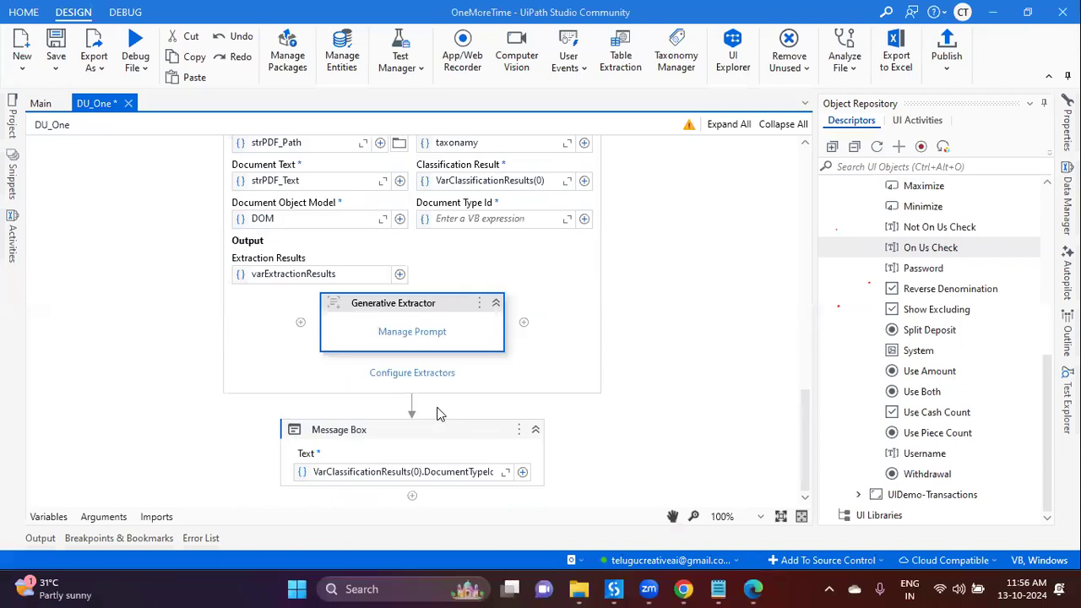
{"action": "left_click", "coordinate": [426, 338]}
{"action": "left_click", "coordinate": [255, 268]}
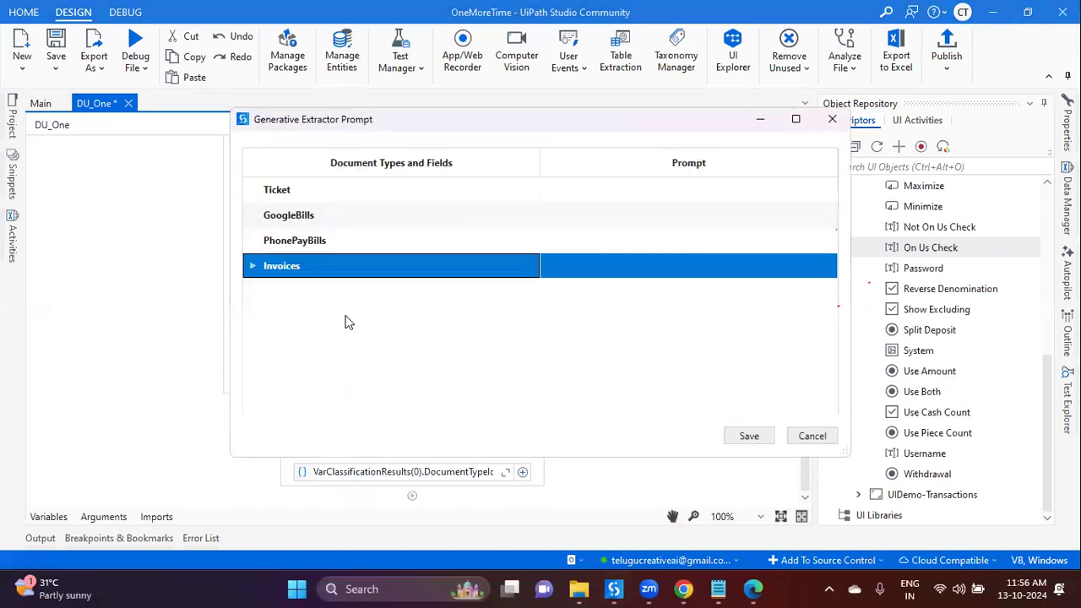
{"action": "left_click", "coordinate": [555, 368]}
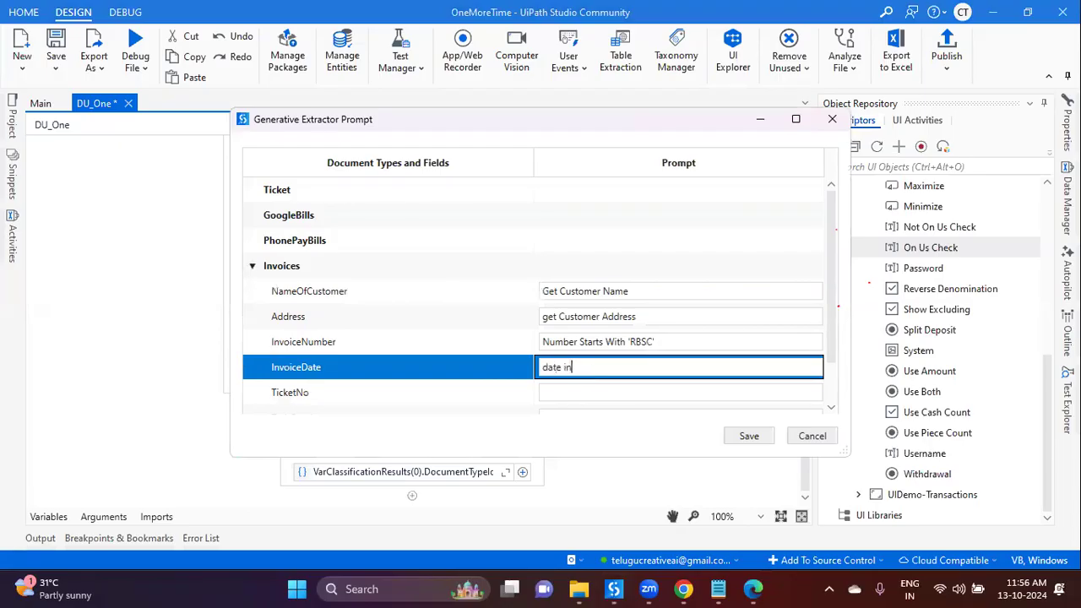
{"action": "key", "text": "ctrl+a"}
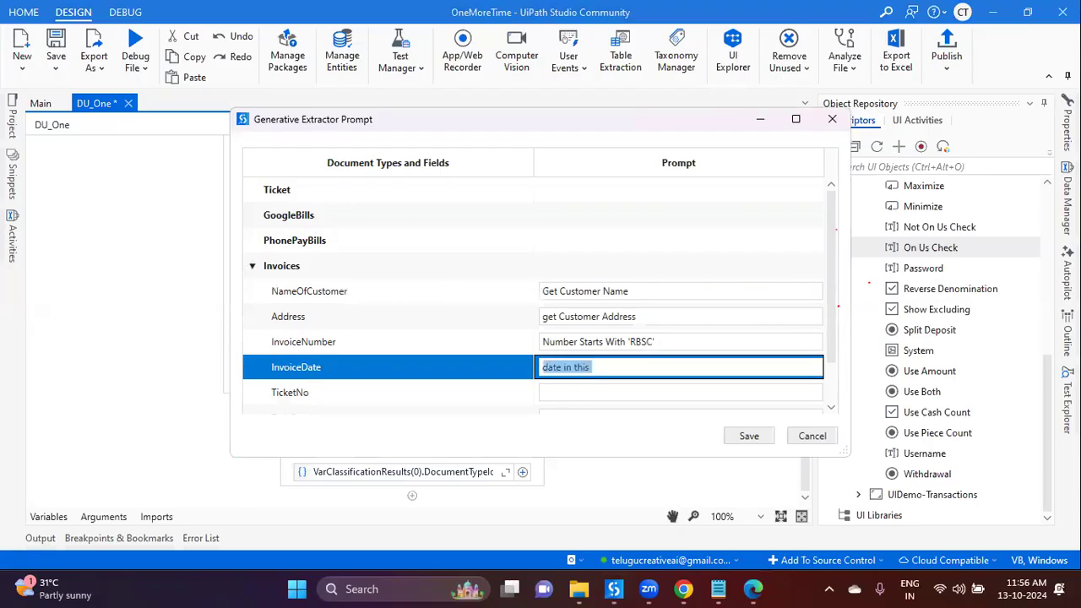
{"action": "type", "text": "Datea af"}
{"action": "key", "text": "ctrl+a"}
{"action": "type", "text": "Invocie Dat"}
{"action": "key", "text": "ctrl+a"}
{"action": "type", "text": "In"}
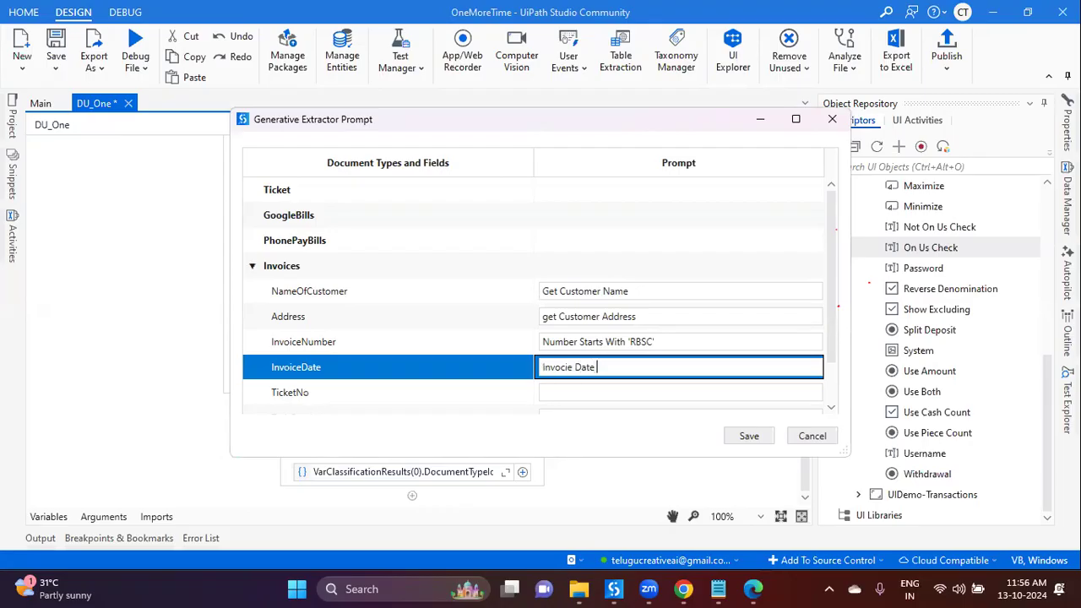
{"action": "type", "text": " format of 'dd/MM/yyyy"}
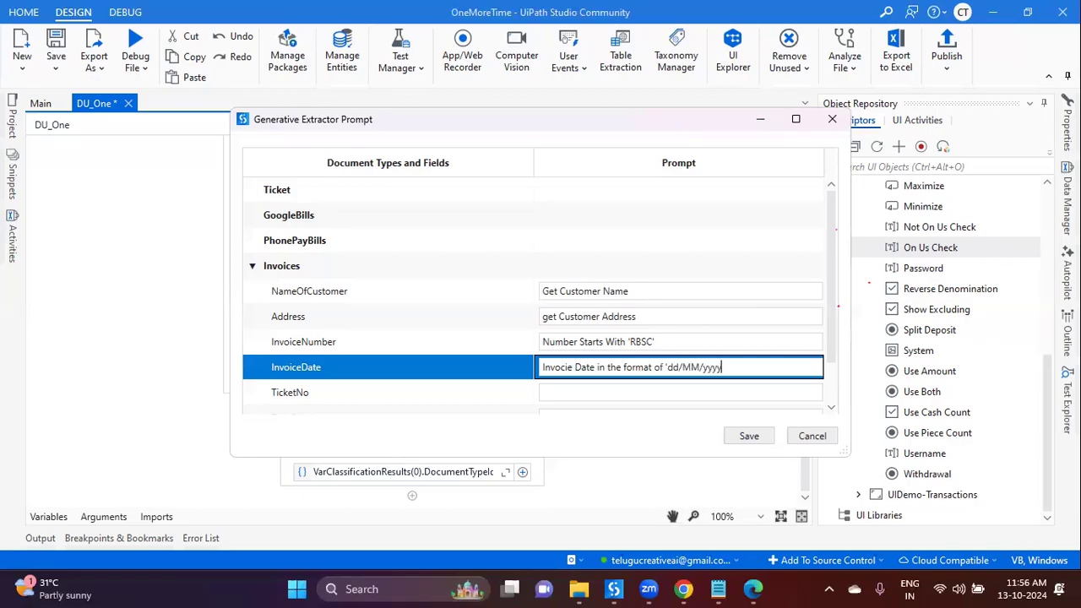
{"action": "left_click", "coordinate": [752, 589]}
{"action": "scroll", "coordinate": [549, 309], "scroll_direction": "up", "scroll_amount": 10}
Step: Write the TicketNo prompt "ticket number starts with 'TS'"
{"action": "scroll", "coordinate": [555, 316], "scroll_direction": "down", "scroll_amount": 4}
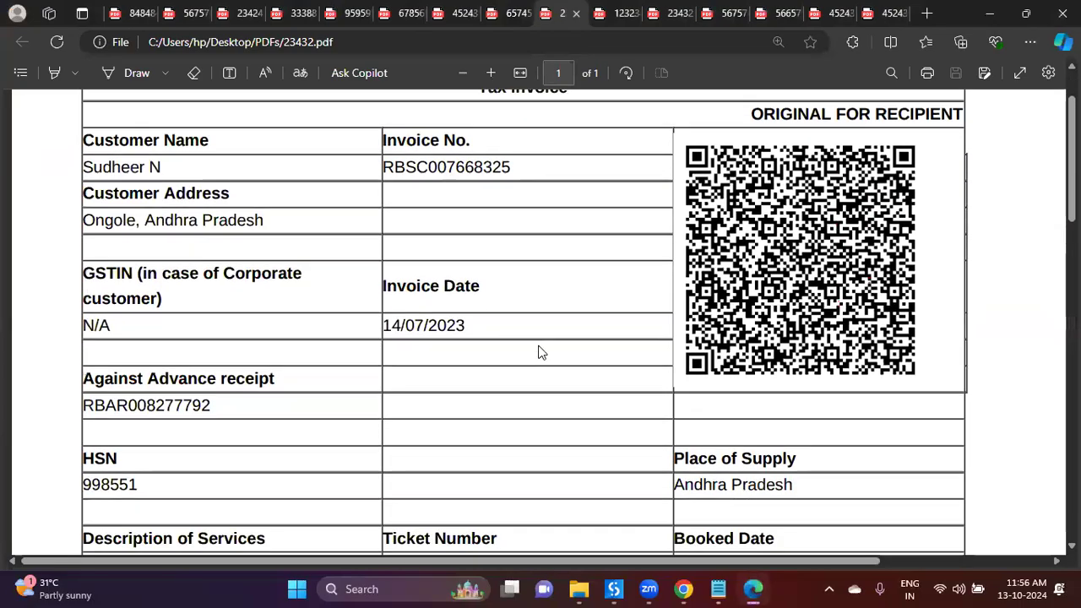
{"action": "left_click", "coordinate": [615, 589]}
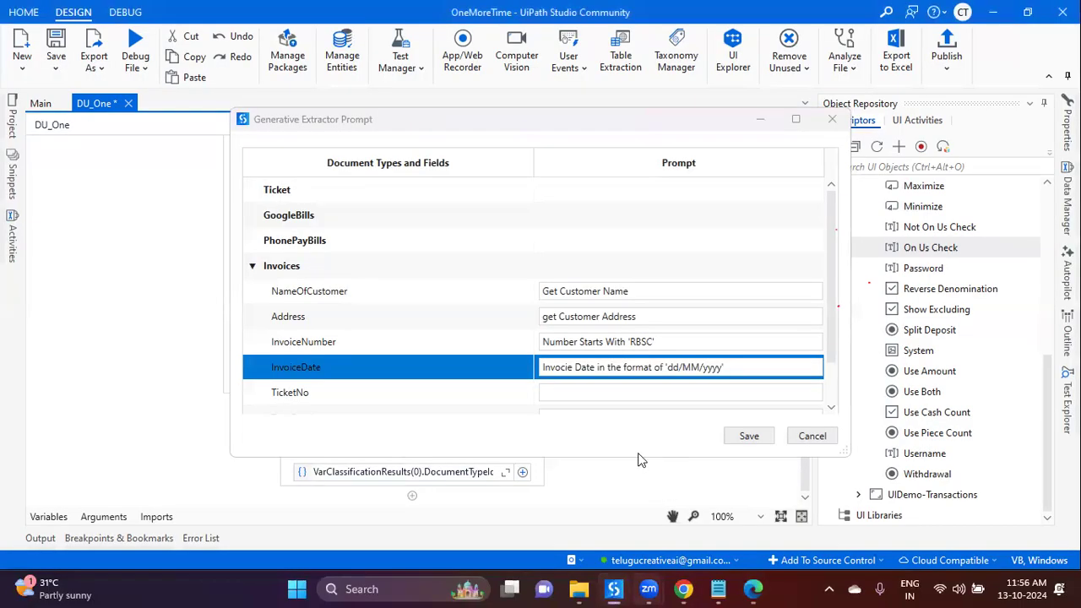
{"action": "left_click", "coordinate": [572, 393]}
{"action": "left_click", "coordinate": [753, 589]}
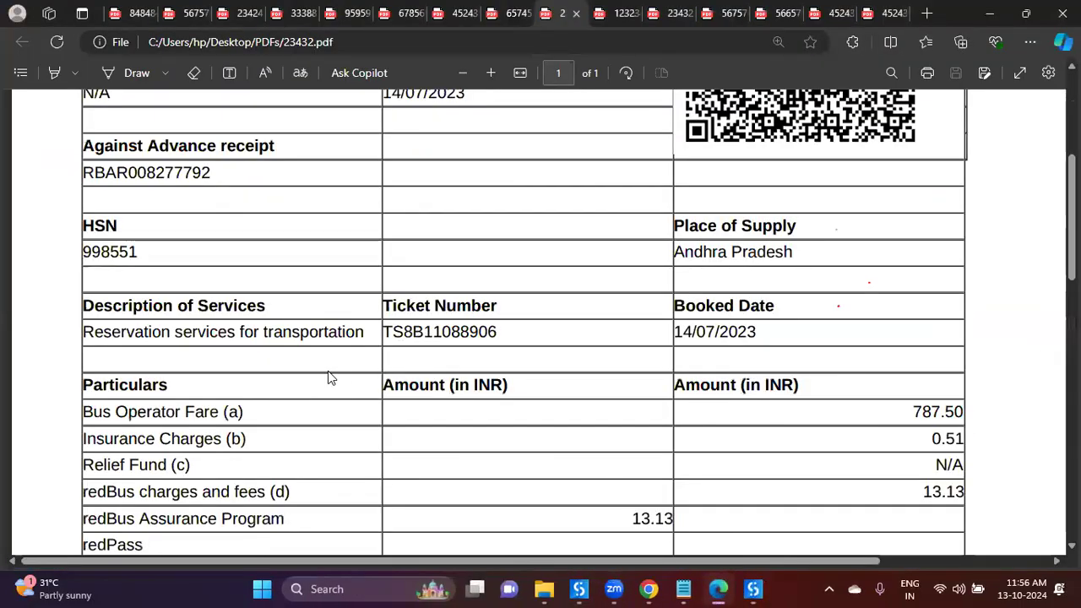
{"action": "left_click_drag", "start_coordinate": [385, 331], "coordinate": [405, 333]}
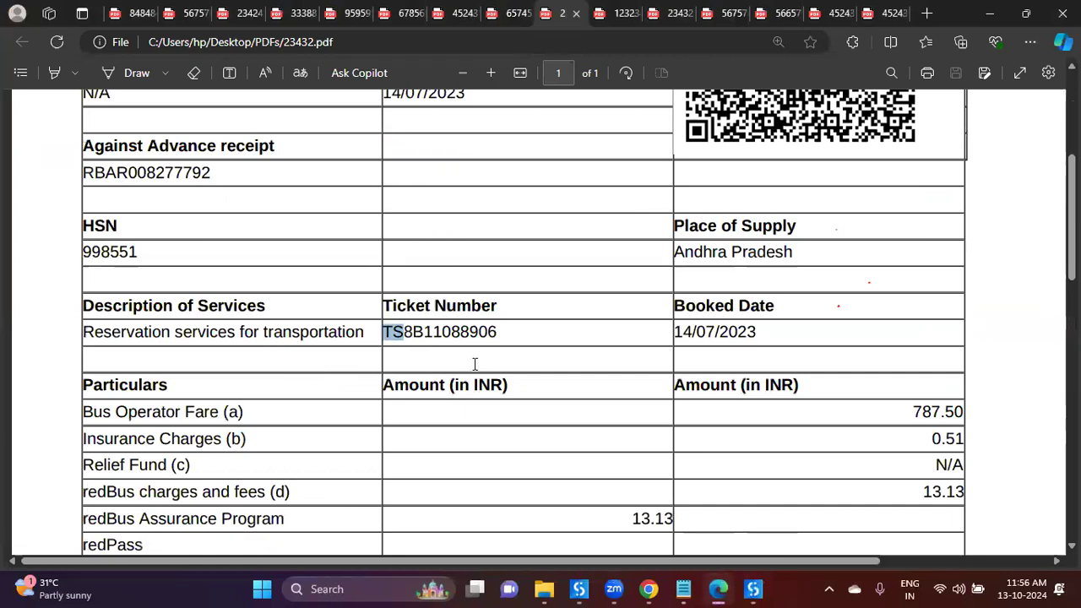
{"action": "type", "text": "ticket number star"}
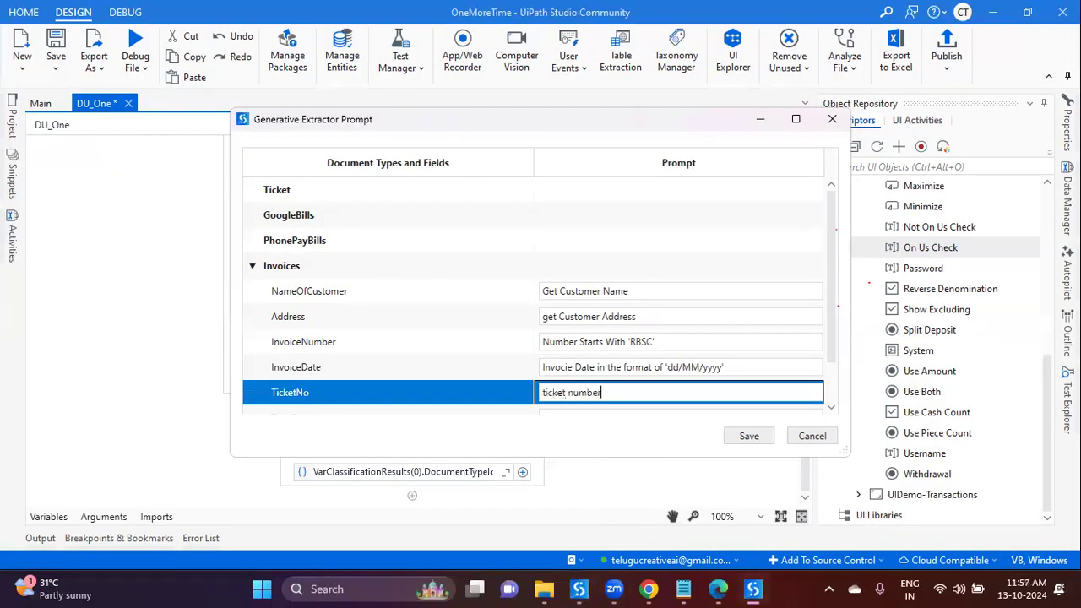
{"action": "key", "text": "BackSpace"}
{"action": "key", "text": "BackSpace"}
{"action": "type", "text": "arts with 'TS'"}
Step: Write the TaxIsPayable prompt for Yes/No values, pasting the 'Tax is payable on reverse charge mechanism' sentence
{"action": "scroll", "coordinate": [505, 277], "scroll_direction": "down", "scroll_amount": 2}
{"action": "left_click", "coordinate": [618, 365]}
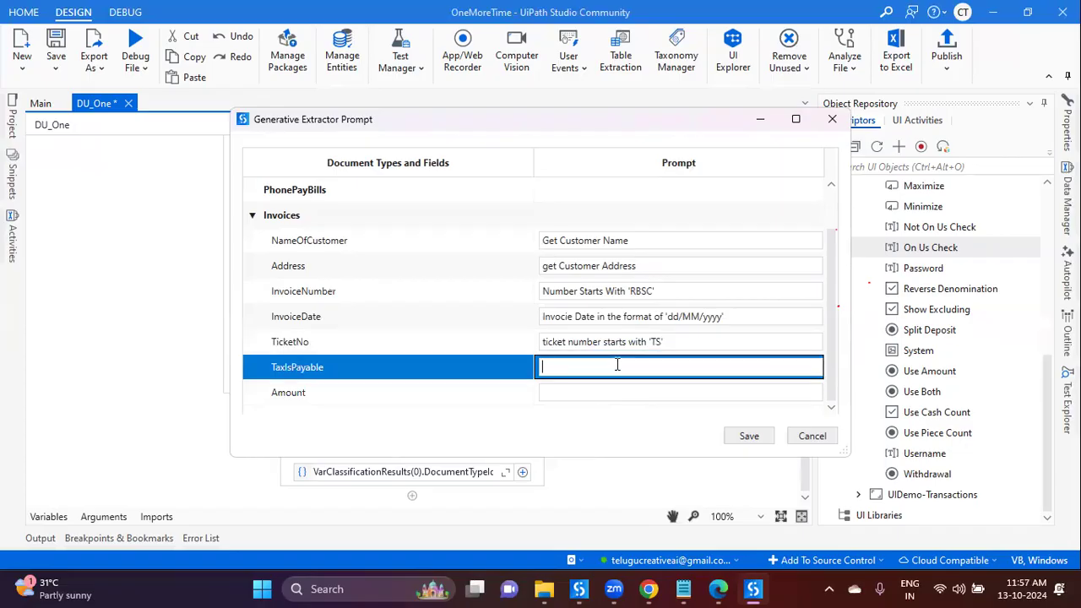
{"action": "type", "text": "Yes or NO"}
{"action": "key", "text": "BackSpace"}
{"action": "key", "text": "BackSpace"}
{"action": "key", "text": "BackSpace"}
{"action": "key", "text": "BackSpace"}
{"action": "key", "text": "BackSpace"}
{"action": "key", "text": "BackSpace"}
{"action": "key", "text": "BackSpace"}
{"action": "type", "text": "ES OR NOT"}
{"action": "key", "text": "BackSpace"}
{"action": "key", "text": "BackSpace"}
{"action": "key", "text": "BackSpace"}
{"action": "key", "text": "BackSpace"}
{"action": "key", "text": "BackSpace"}
{"action": "key", "text": "BackSpace"}
{"action": "key", "text": "BackSpace"}
{"action": "type", "text": "or No"}
{"action": "key", "text": "BackSpace"}
{"action": "type", "text": "O Values ,"}
{"action": "left_click", "coordinate": [723, 589]}
{"action": "scroll", "coordinate": [177, 308], "scroll_direction": "down", "scroll_amount": 6}
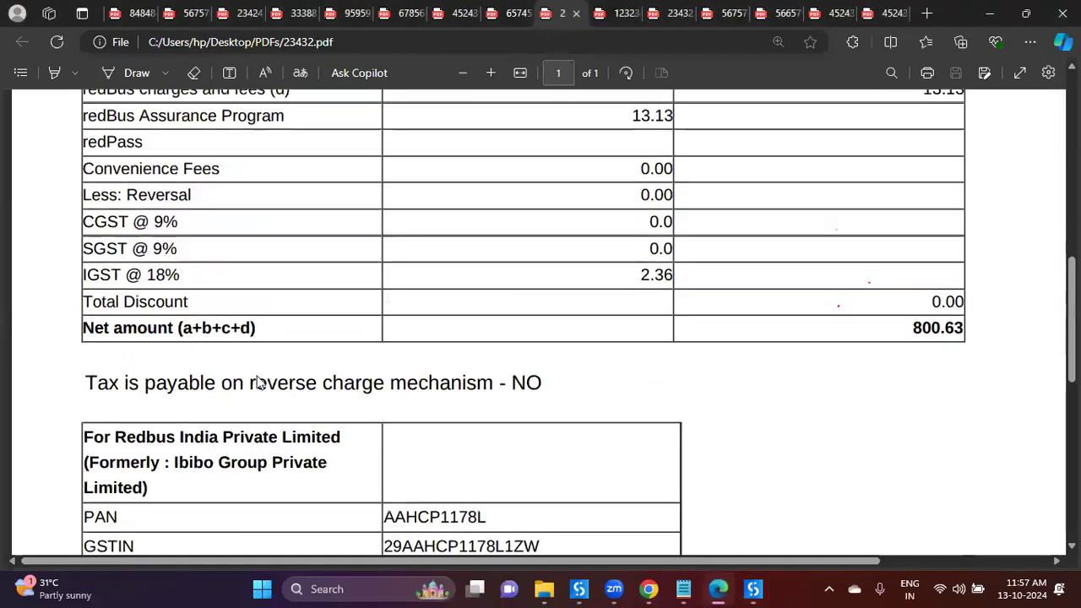
{"action": "scroll", "coordinate": [135, 302], "scroll_direction": "up", "scroll_amount": 1}
{"action": "left_click_drag", "start_coordinate": [86, 231], "coordinate": [497, 232]}
{"action": "key", "text": "ctrl+c"}
{"action": "left_click", "coordinate": [754, 589]}
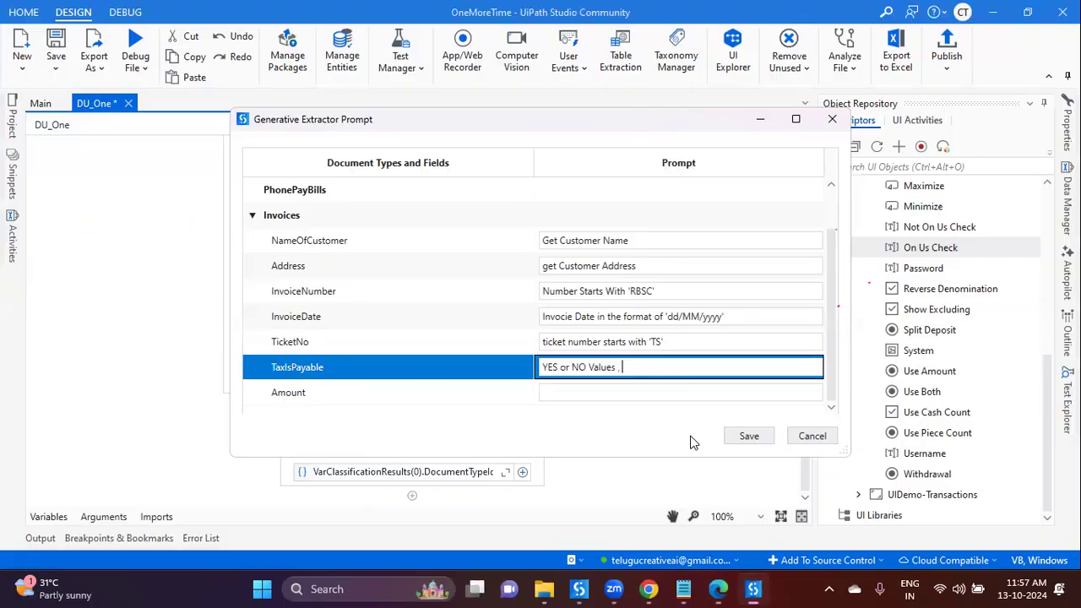
{"action": "type", "text": "used as"}
{"action": "key", "text": "BackSpace"}
{"action": "key", "text": "BackSpace"}
{"action": "key", "text": "BackSpace"}
{"action": "key", "text": "BackSpace"}
{"action": "key", "text": "BackSpace"}
{"action": "type", "text": "ally after"}
{"action": "key", "text": "ctrl+v"}
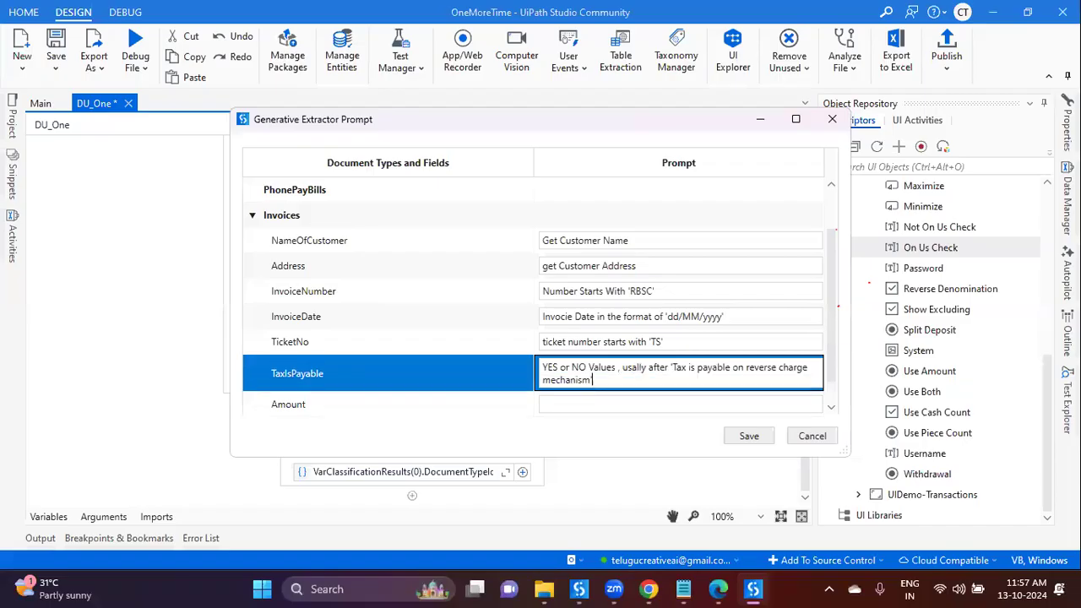
Step: Paste 'Net amount (a+b+c+d)' as the Amount prompt and save the prompts
{"action": "left_click", "coordinate": [718, 588]}
{"action": "scroll", "coordinate": [706, 397], "scroll_direction": "up", "scroll_amount": 3}
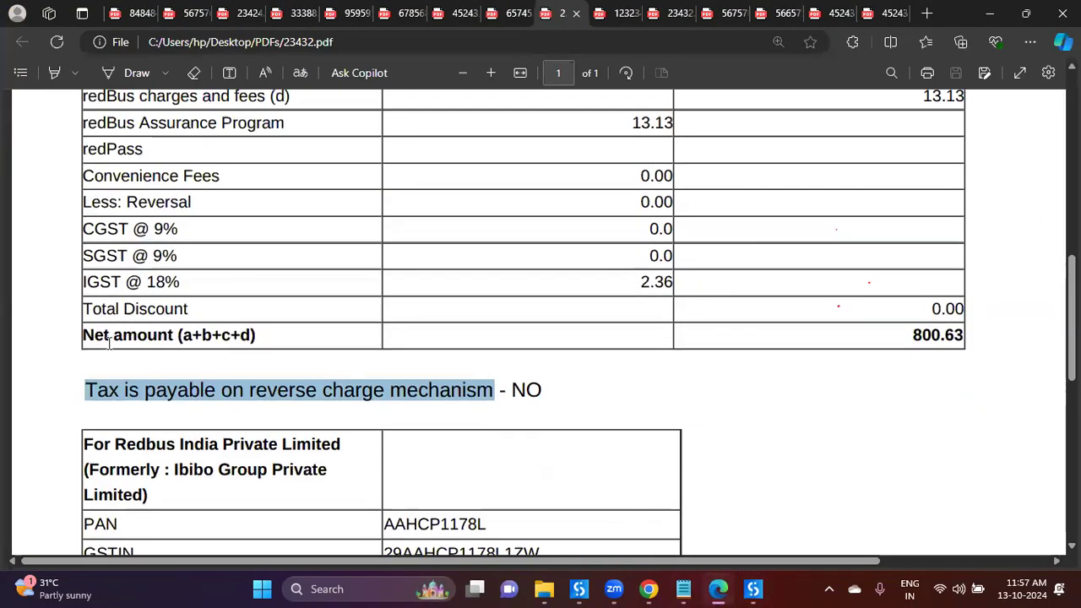
{"action": "left_click_drag", "start_coordinate": [85, 336], "coordinate": [257, 335]}
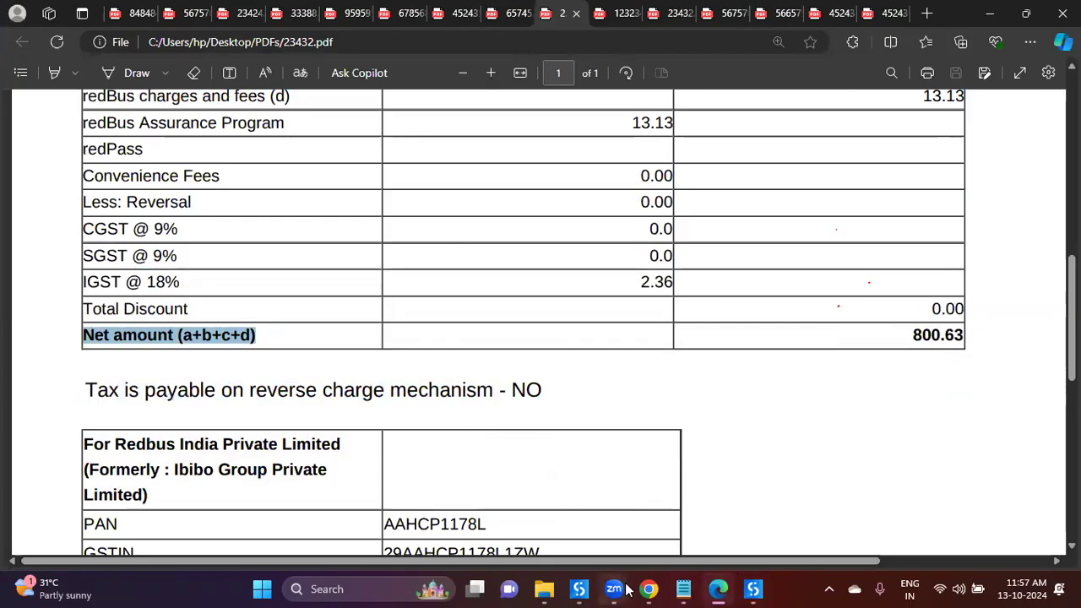
{"action": "mouse_move", "coordinate": [753, 589]}
{"action": "left_click", "coordinate": [705, 501]}
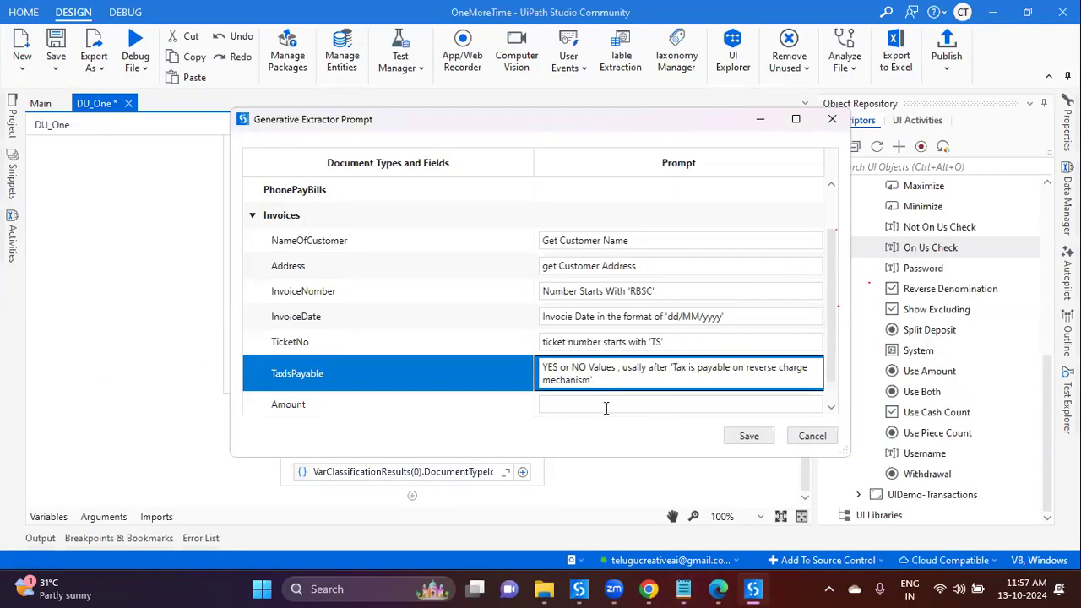
{"action": "left_click", "coordinate": [605, 409]}
{"action": "key", "text": "ctrl+v"}
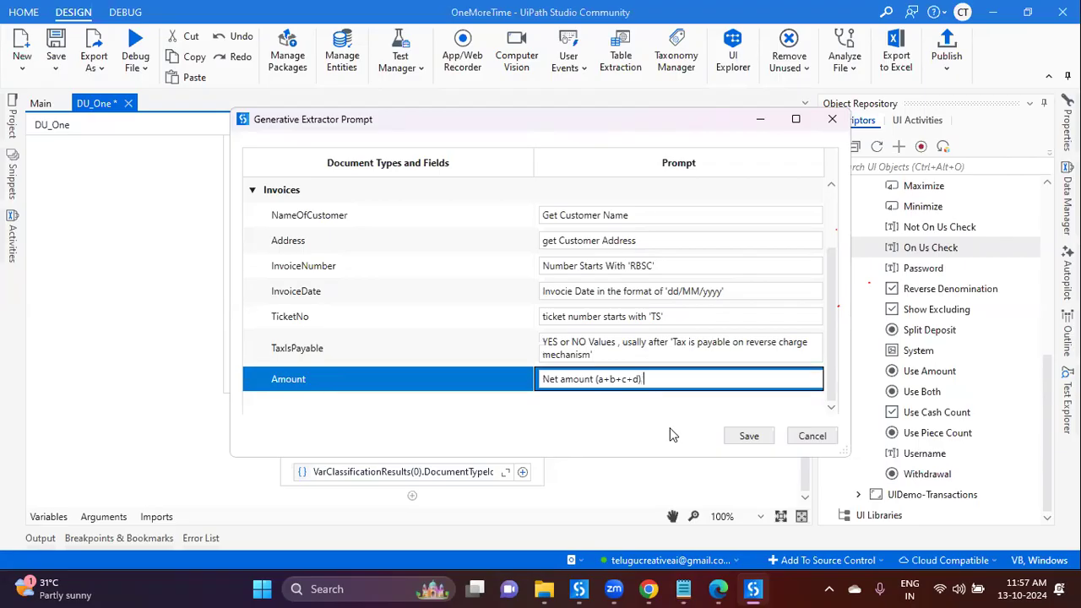
{"action": "left_click", "coordinate": [749, 438]}
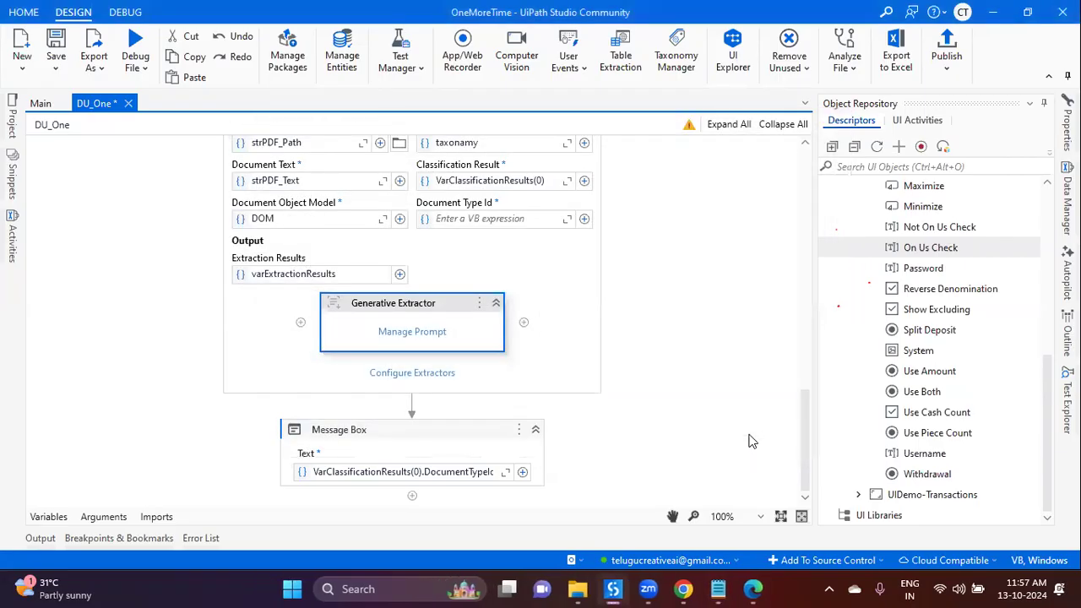
Step: In Configure Extractors, enable the Generative Extractor for Invoices and save
{"action": "left_click", "coordinate": [433, 374]}
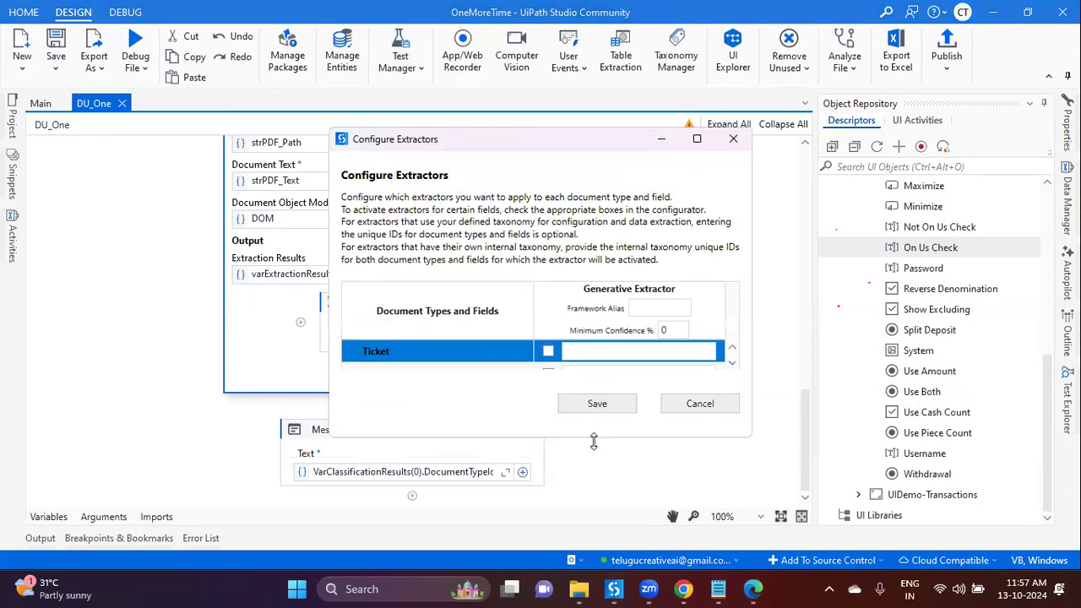
{"action": "left_click_drag", "start_coordinate": [594, 441], "coordinate": [574, 547]}
{"action": "left_click", "coordinate": [554, 420]}
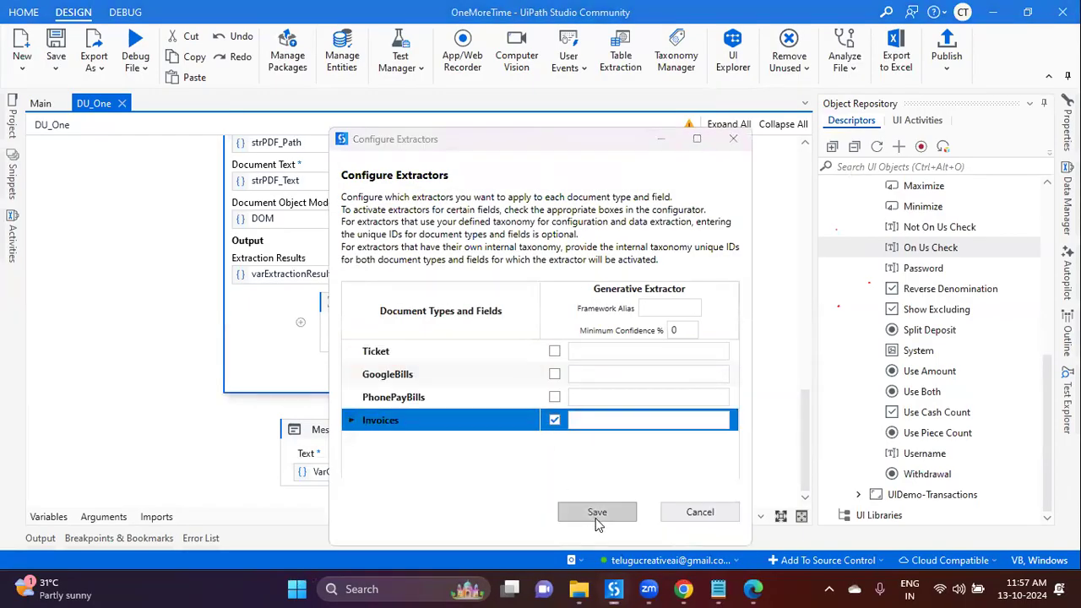
{"action": "left_click", "coordinate": [597, 514]}
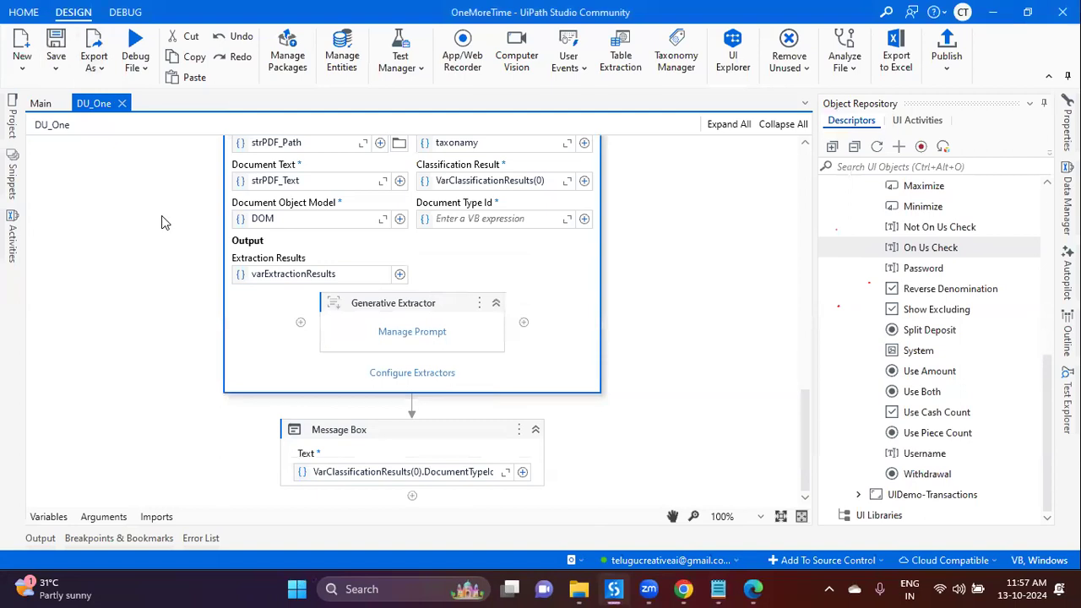
Step: Copy 23432 from the PDF's address and replace 45243532 in the Assign's strPDF_Path value
{"action": "scroll", "coordinate": [169, 222], "scroll_direction": "up", "scroll_amount": 10}
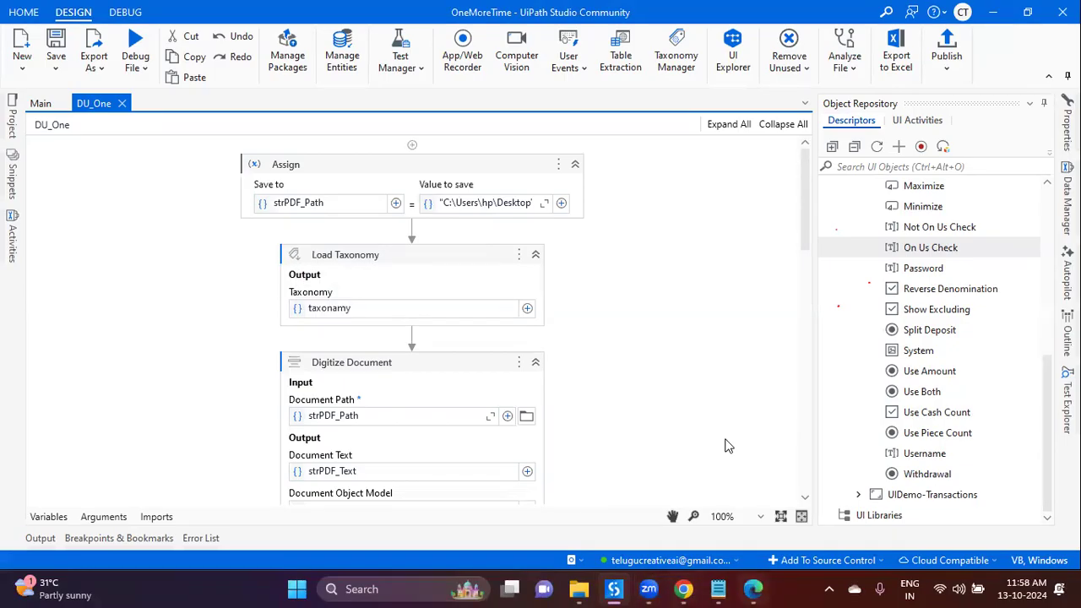
{"action": "key", "text": "alt+Tab"}
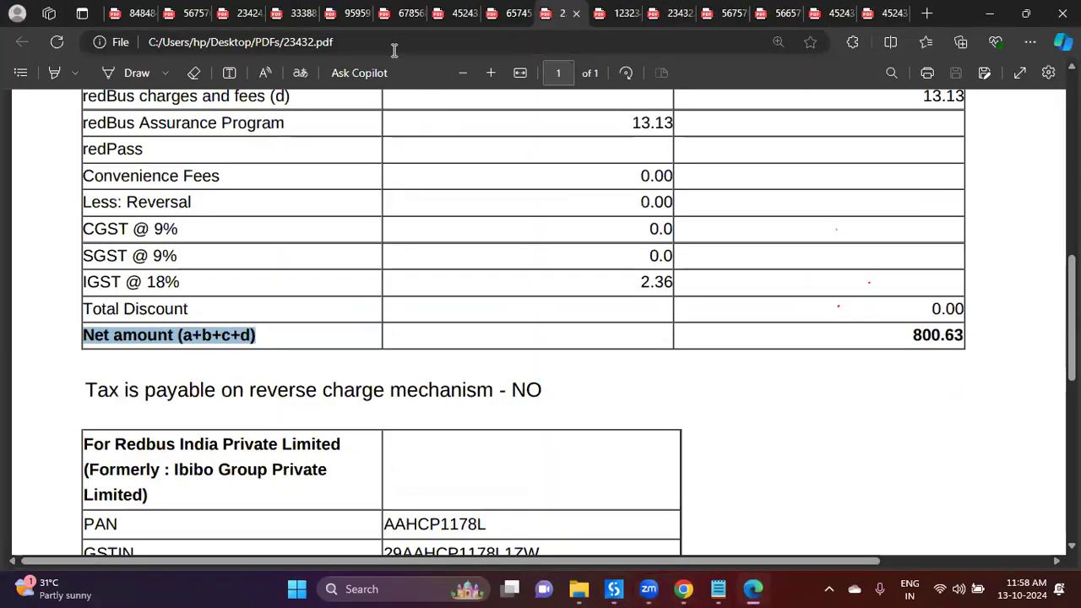
{"action": "double_click", "coordinate": [308, 42]}
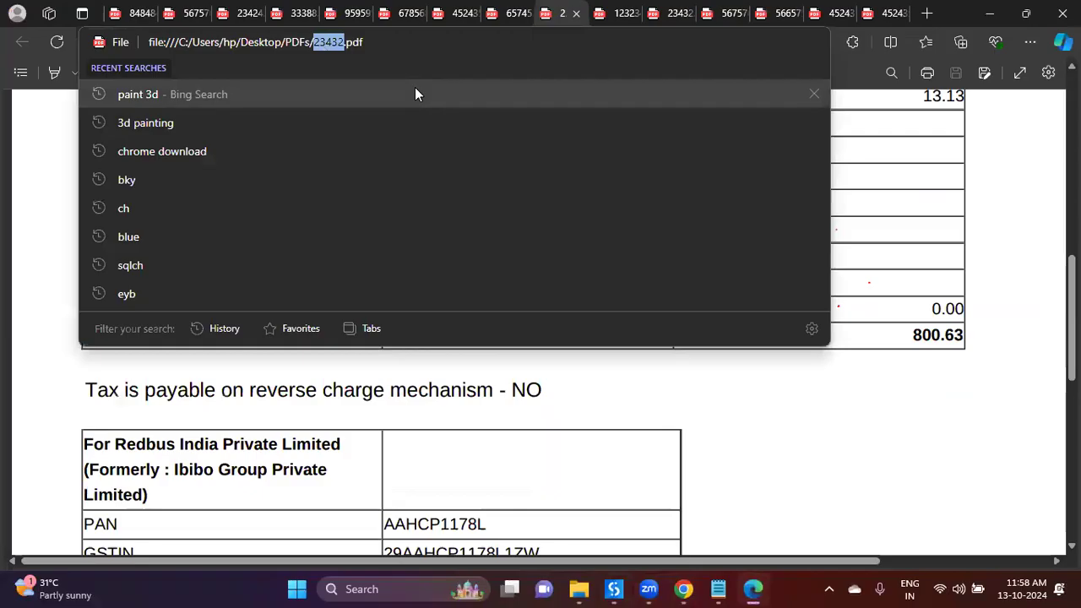
{"action": "left_click", "coordinate": [524, 422]}
{"action": "key", "text": "alt+Tab"}
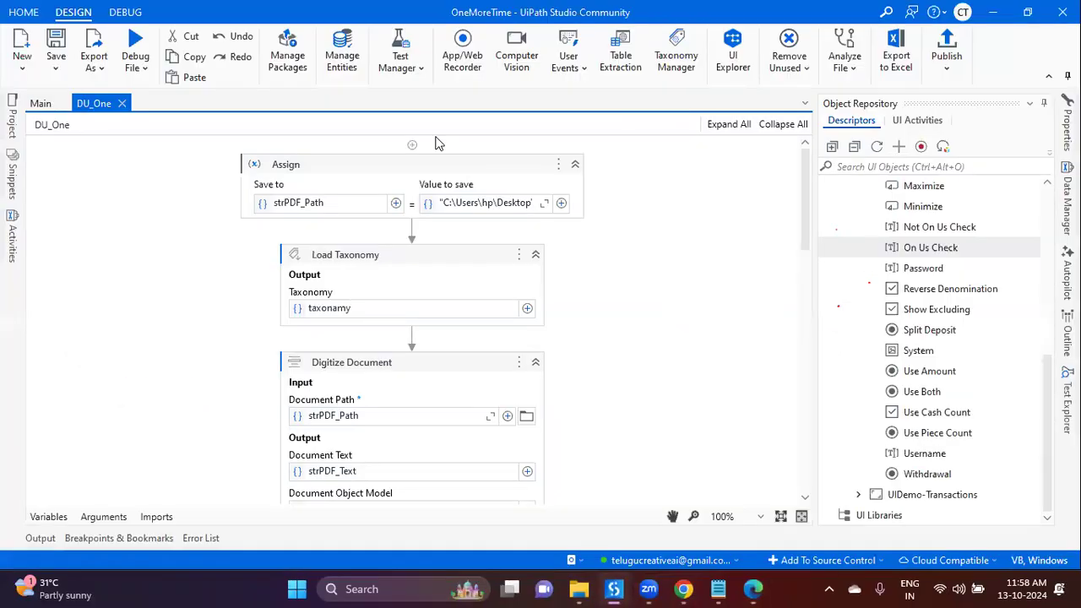
{"action": "left_click", "coordinate": [544, 202]}
{"action": "double_click", "coordinate": [480, 199]}
{"action": "key", "text": "ctrl+v"}
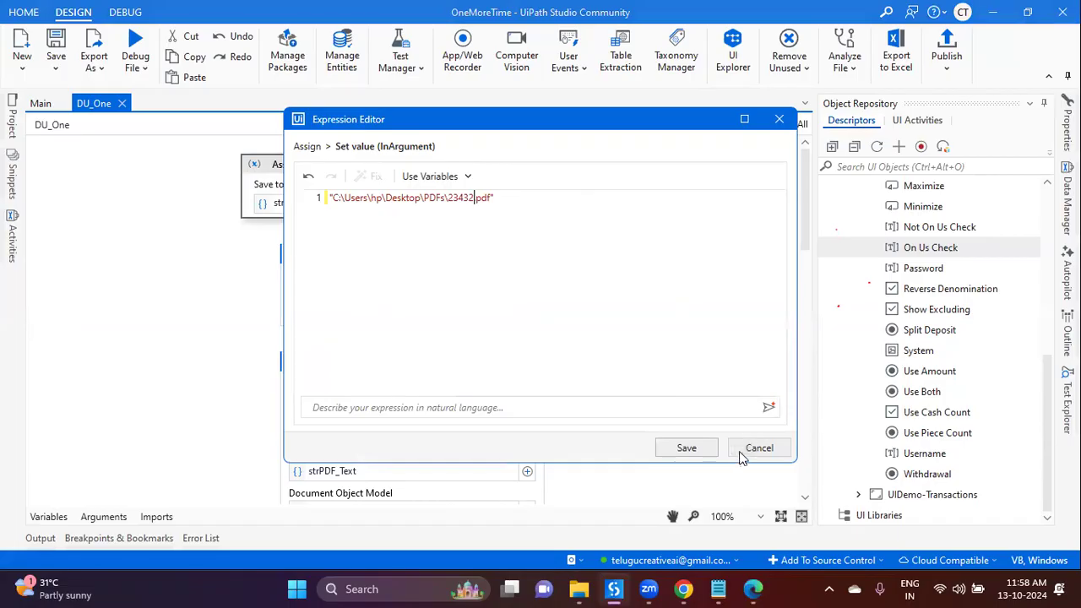
{"action": "left_click", "coordinate": [686, 447]}
{"action": "scroll", "coordinate": [582, 325], "scroll_direction": "down", "scroll_amount": 2}
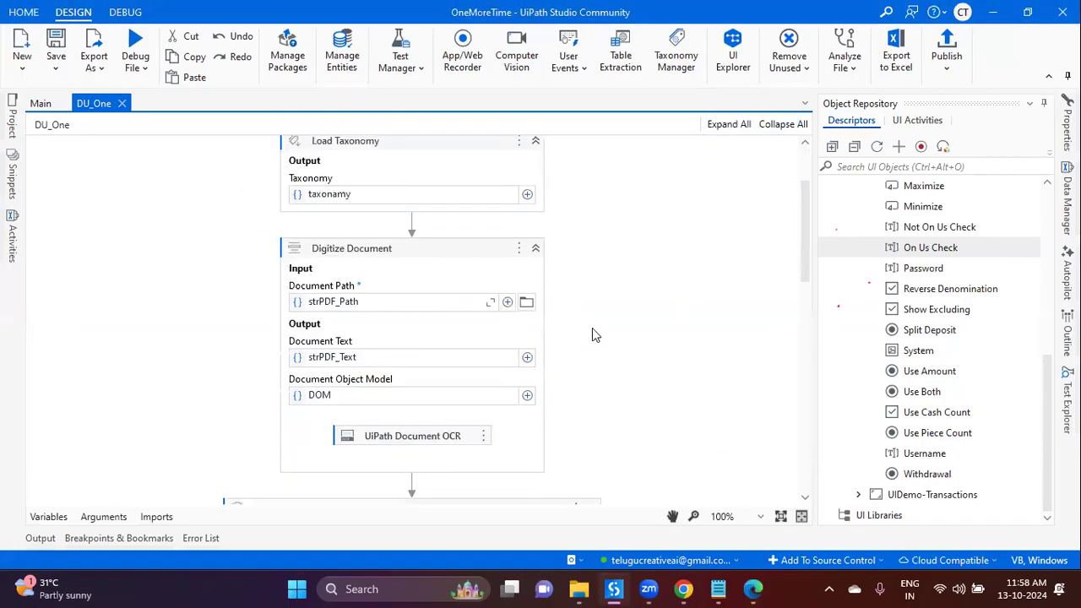
{"action": "scroll", "coordinate": [594, 334], "scroll_direction": "down", "scroll_amount": 10}
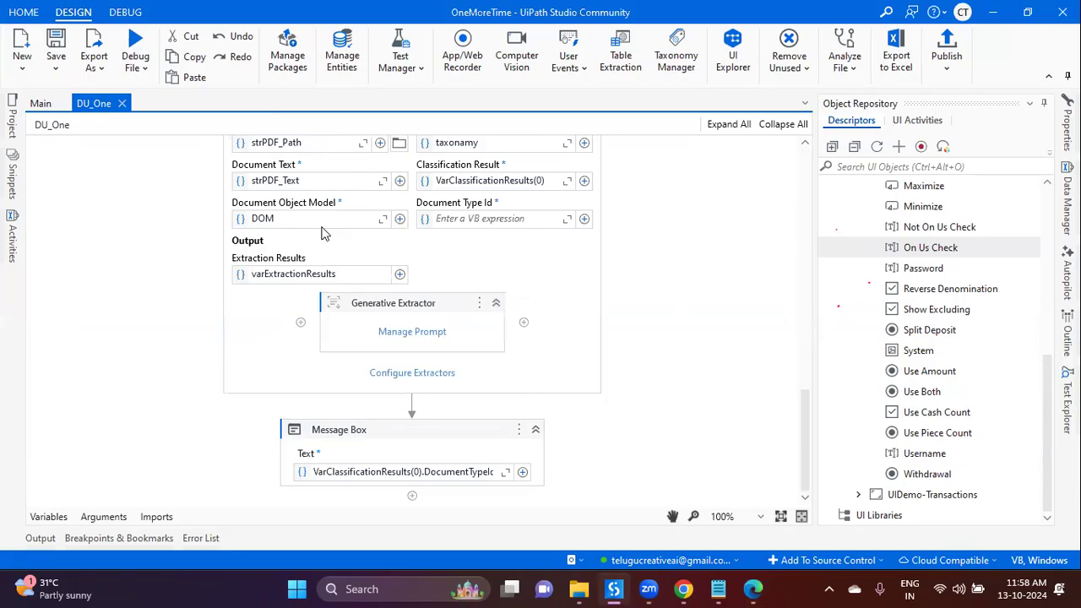
Step: Insert Export Extraction Results above the Message Box, with varExtractionResults as its Extraction Results input
{"action": "left_click", "coordinate": [412, 407]}
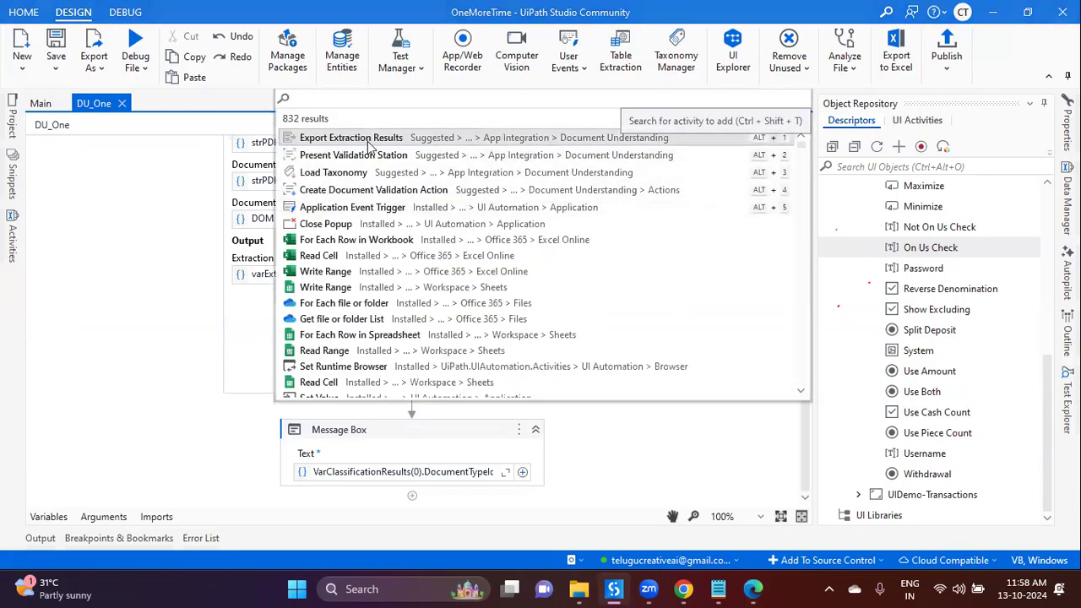
{"action": "left_click", "coordinate": [369, 142]}
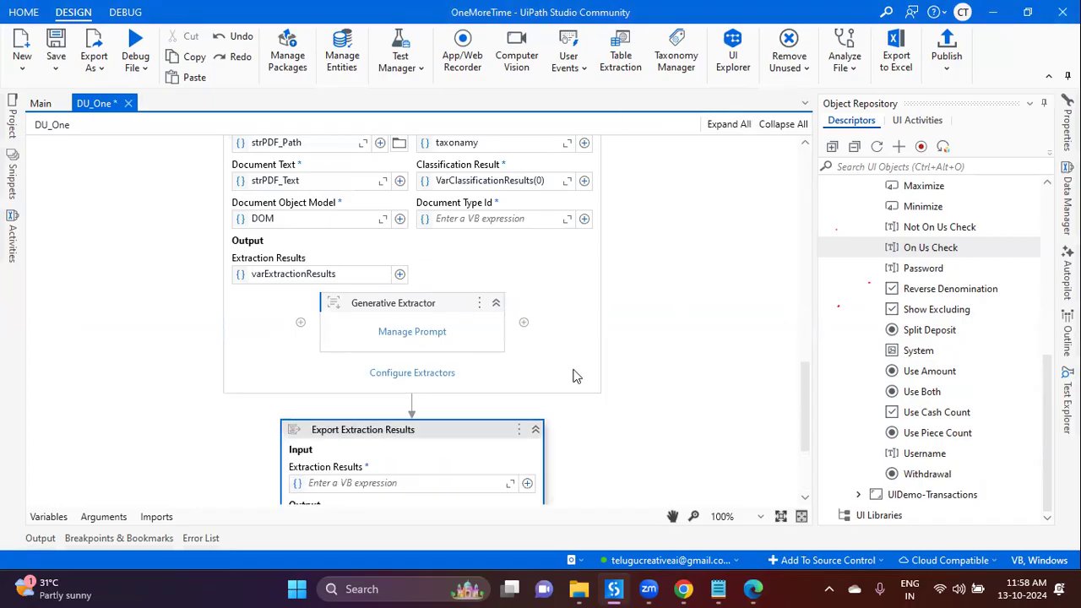
{"action": "scroll", "coordinate": [573, 380], "scroll_direction": "down", "scroll_amount": 3}
{"action": "scroll", "coordinate": [371, 325], "scroll_direction": "up", "scroll_amount": 2}
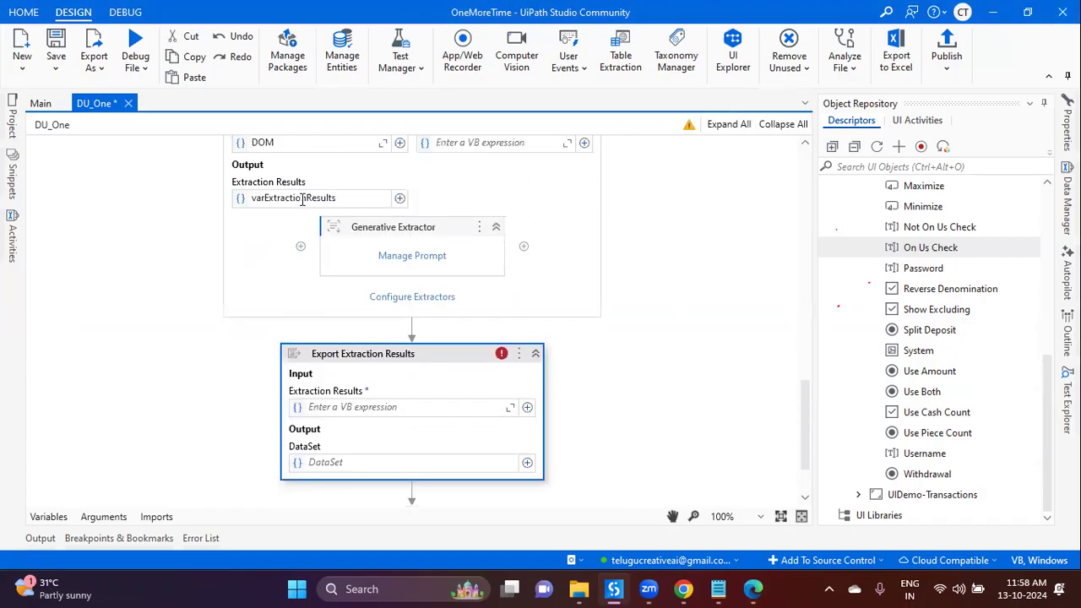
{"action": "double_click", "coordinate": [302, 198]}
{"action": "key", "text": "ctrl+c"}
{"action": "left_click", "coordinate": [359, 409]}
{"action": "key", "text": "ctrl+v"}
Step: Store the export's DataSet output in a new listOfDataTable variable and save the workflow
{"action": "left_click", "coordinate": [331, 462]}
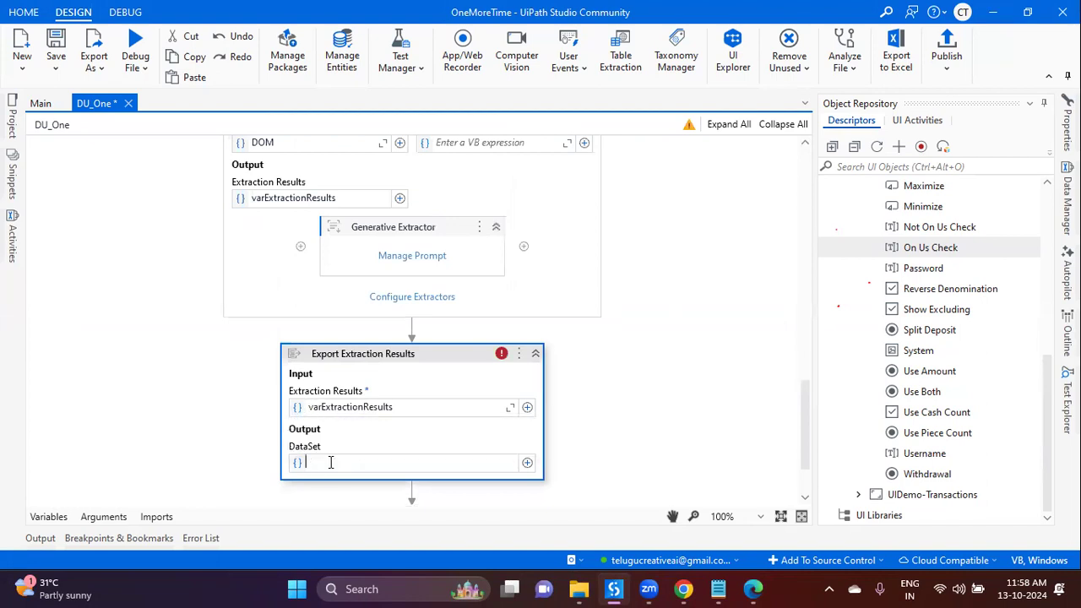
{"action": "key", "text": "ctrl+k"}
{"action": "type", "text": "list"}
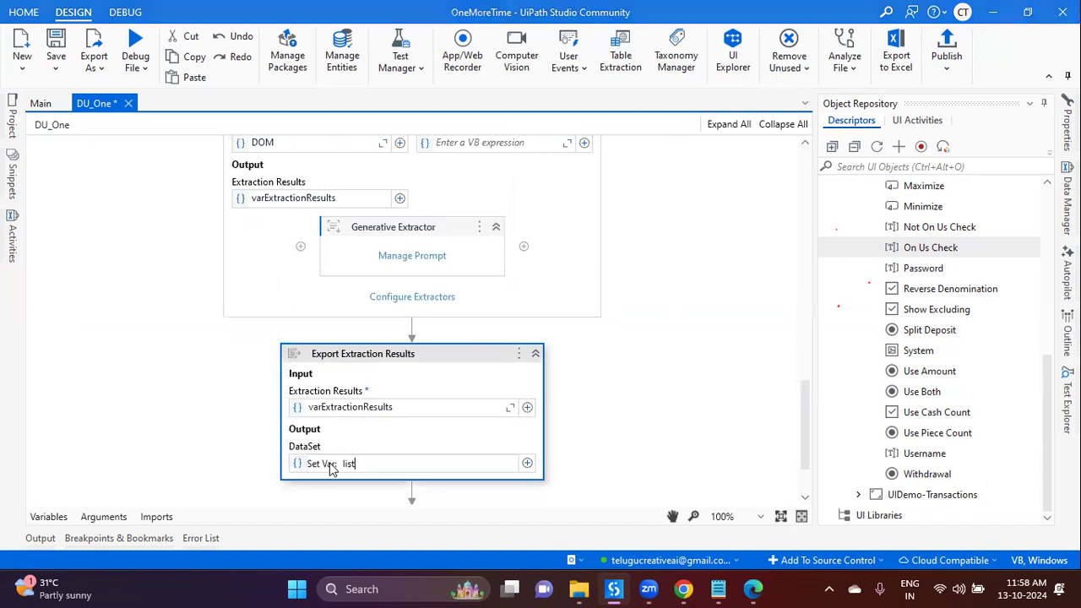
{"action": "key", "text": "BackSpace"}
{"action": "key", "text": "BackSpace"}
{"action": "key", "text": "BackSpace"}
{"action": "key", "text": "BackSpace"}
{"action": "type", "text": "listOfDataTable"}
{"action": "key", "text": "Return"}
{"action": "key", "text": "ctrl+s"}
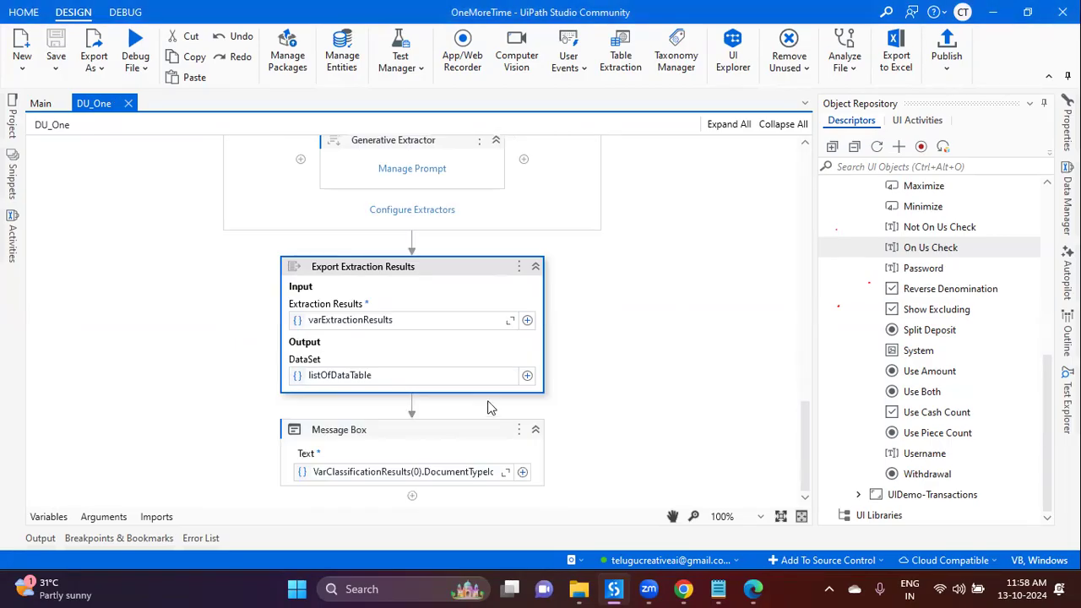
Step: Put a breakpoint on the Message Box activity and start debugging the file
{"action": "scroll", "coordinate": [617, 427], "scroll_direction": "down", "scroll_amount": 1}
{"action": "left_click", "coordinate": [454, 453]}
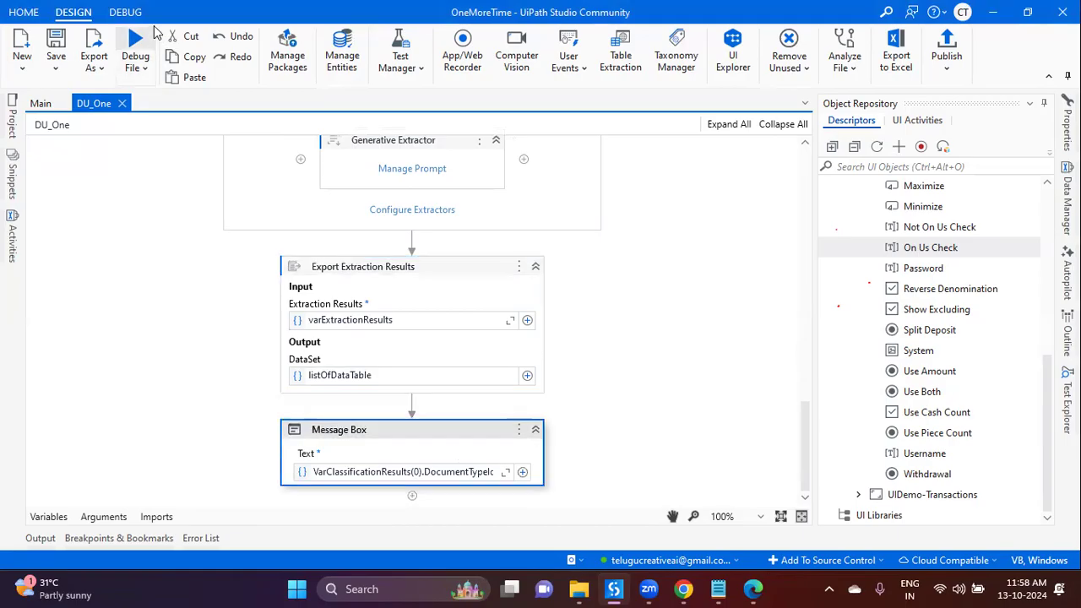
{"action": "left_click", "coordinate": [135, 43]}
{"action": "left_click", "coordinate": [280, 42]}
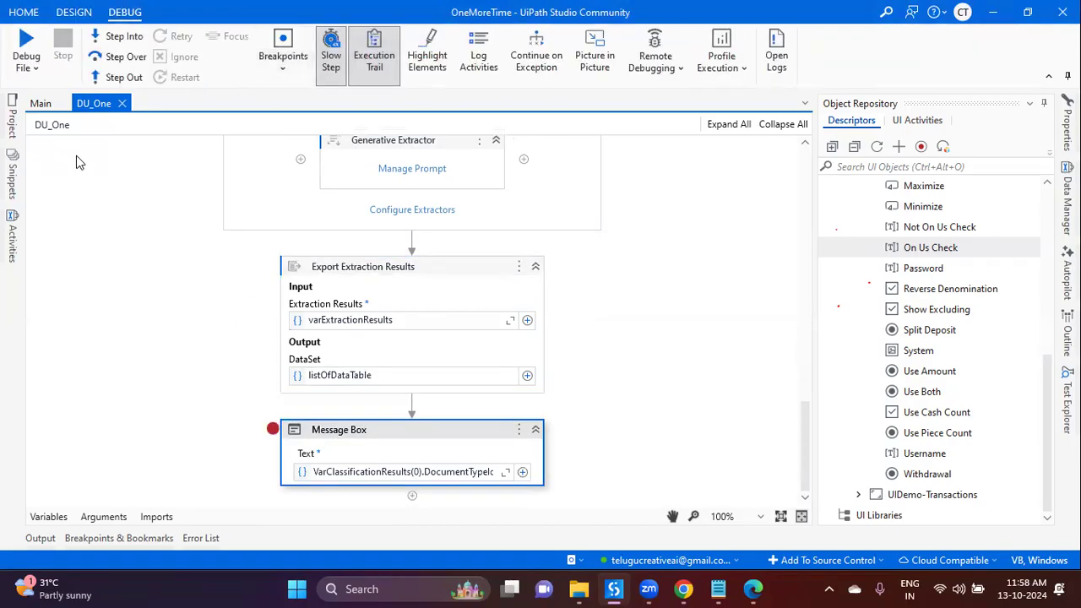
{"action": "left_click", "coordinate": [26, 43]}
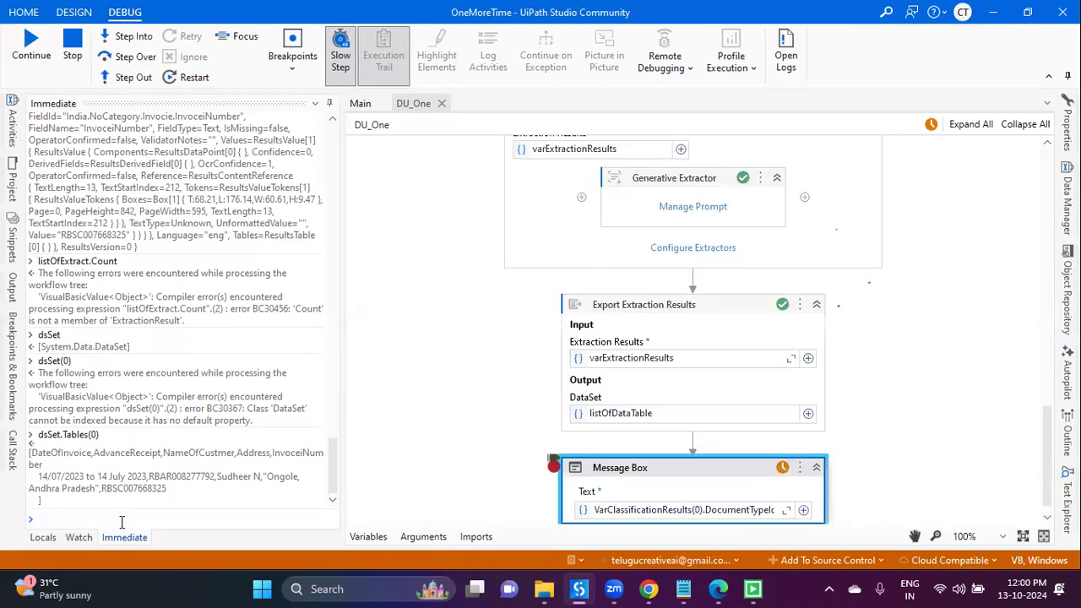
Step: Evaluate listOfDataTable.Tables(0) in the Immediate panel to show the extracted invoice row
{"action": "left_click", "coordinate": [122, 521]}
{"action": "type", "text": "listOfDataTable("}
{"action": "key", "text": "BackSpace"}
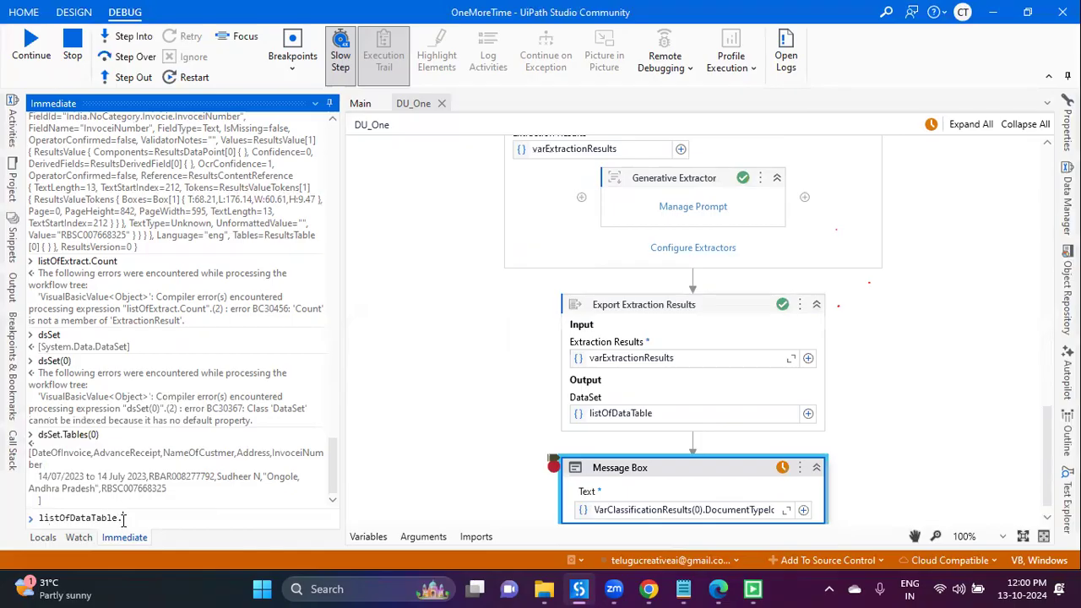
{"action": "type", "text": "Ta"}
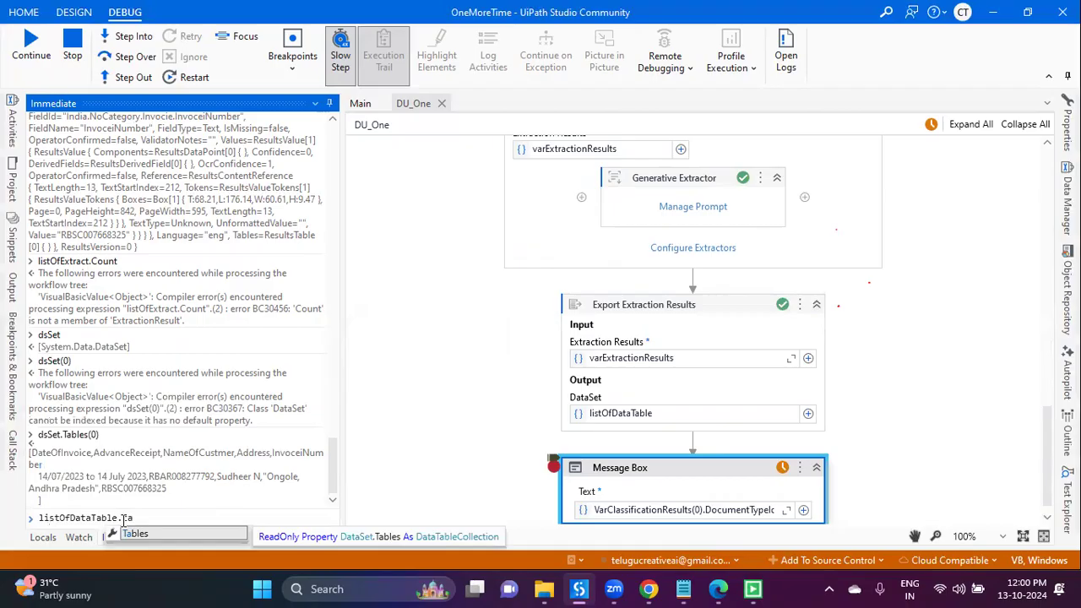
{"action": "type", "text": "bles(0)"}
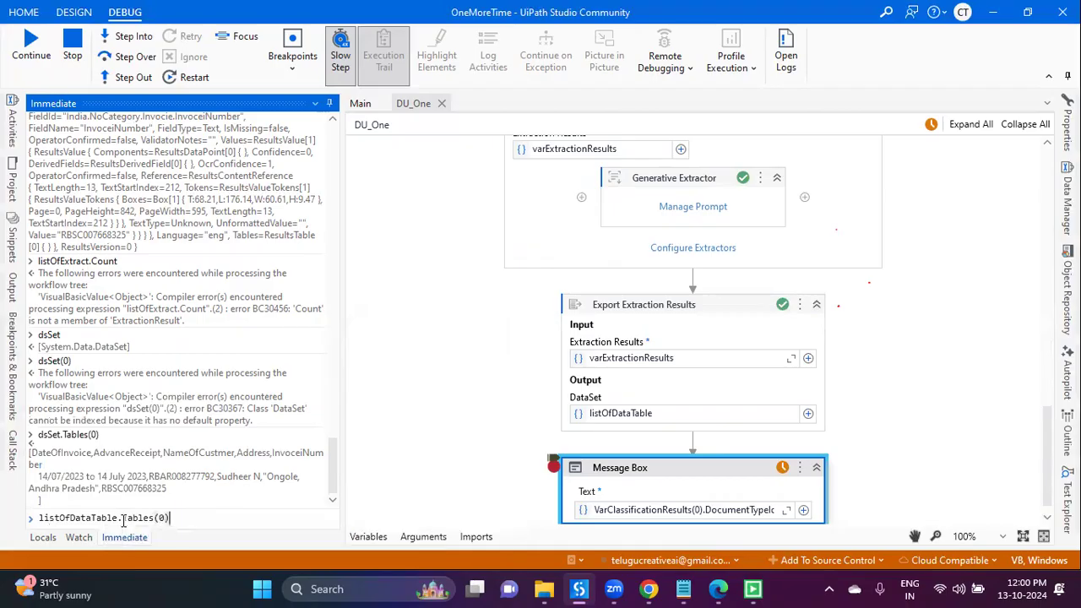
{"action": "key", "text": "Return"}
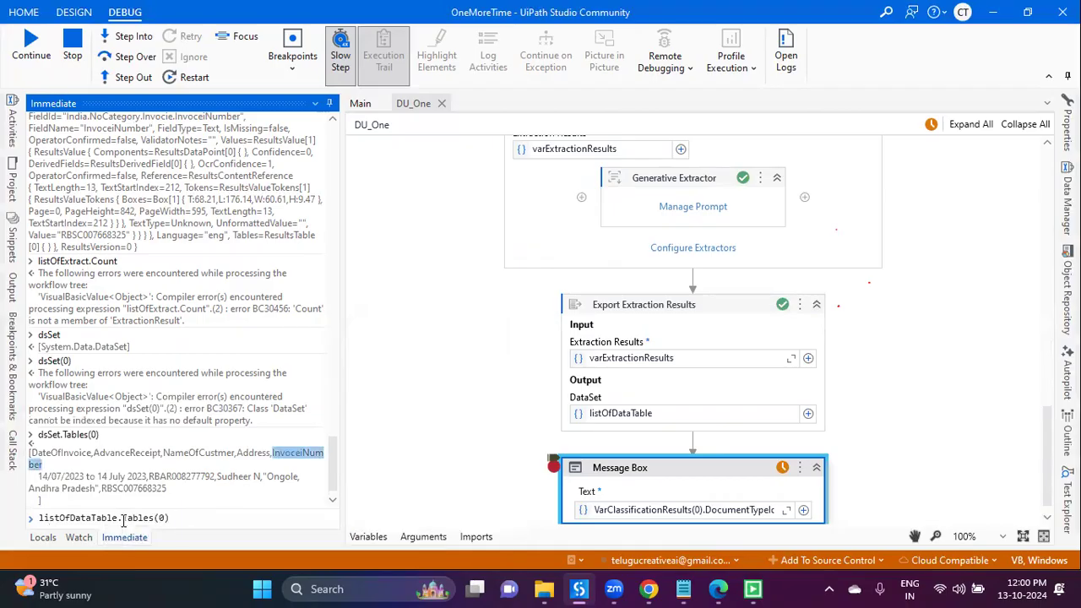
{"action": "left_click", "coordinate": [225, 515]}
{"action": "key", "text": "Return"}
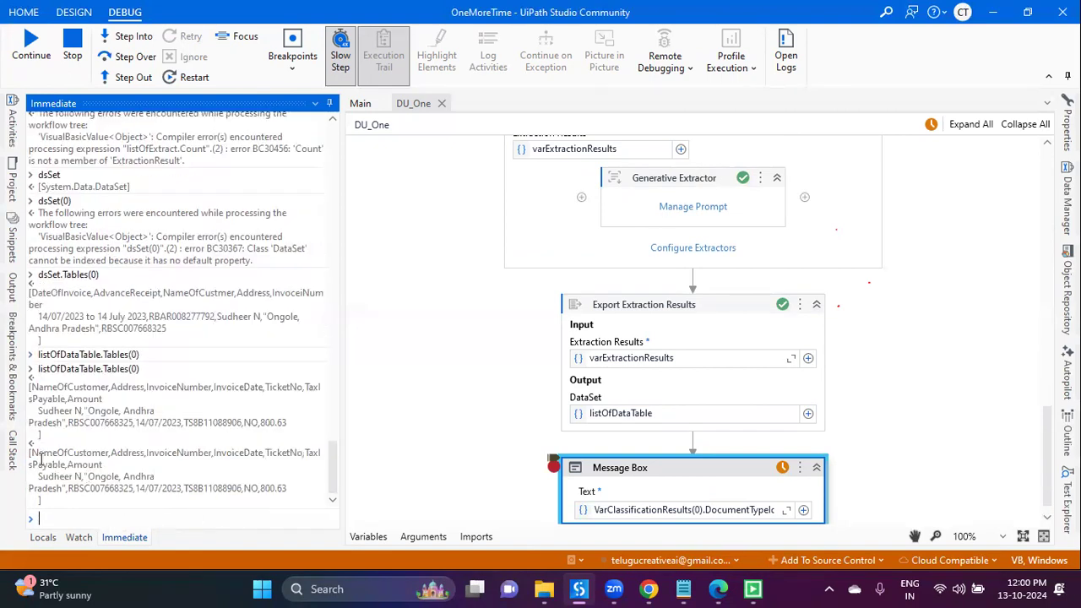
Step: Select the DataTable result block and stop the debugging session
{"action": "left_click_drag", "start_coordinate": [31, 453], "coordinate": [304, 489]}
{"action": "key", "text": "ctrl+c"}
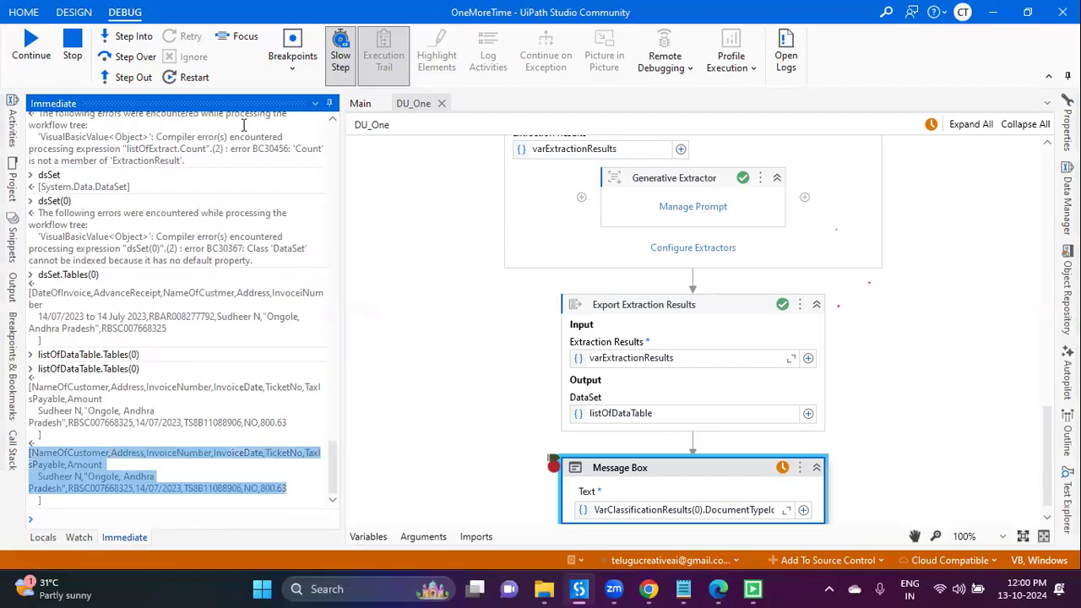
{"action": "left_click", "coordinate": [74, 44]}
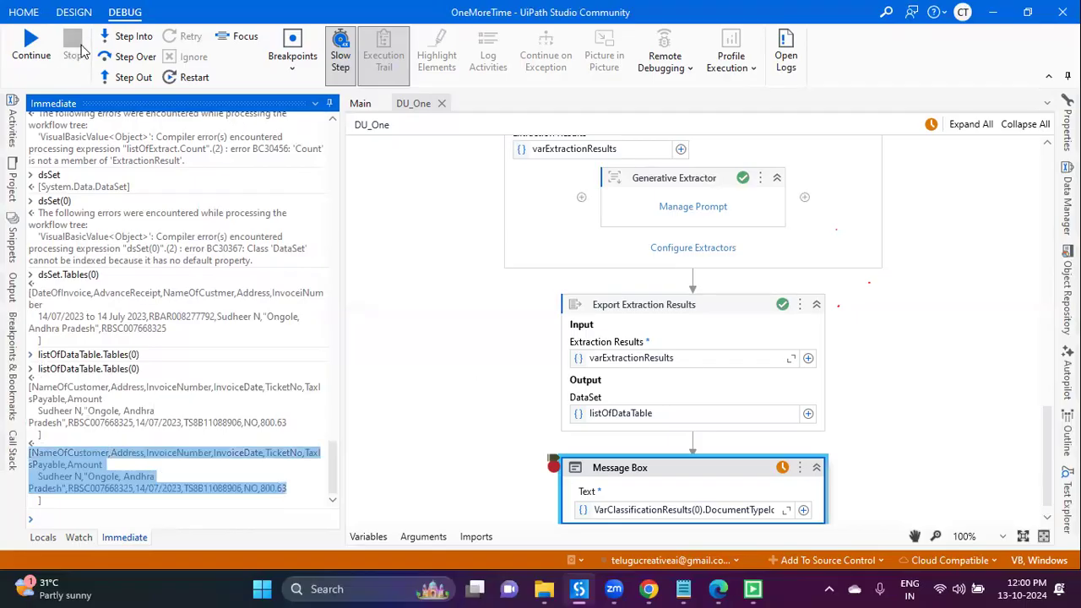
{"action": "left_click", "coordinate": [688, 589]}
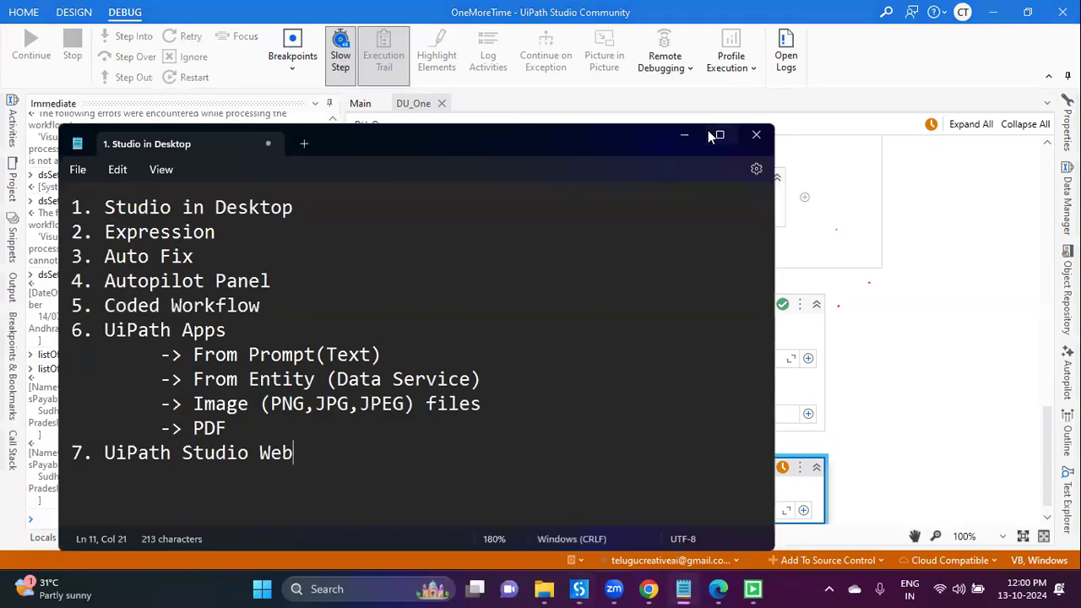
Step: Maximize Notepad and paste the copied invoice header and data row below the topic list
{"action": "double_click", "coordinate": [656, 168]}
{"action": "key", "text": "Return"}
{"action": "key", "text": "Return"}
{"action": "key", "text": "ctrl+v"}
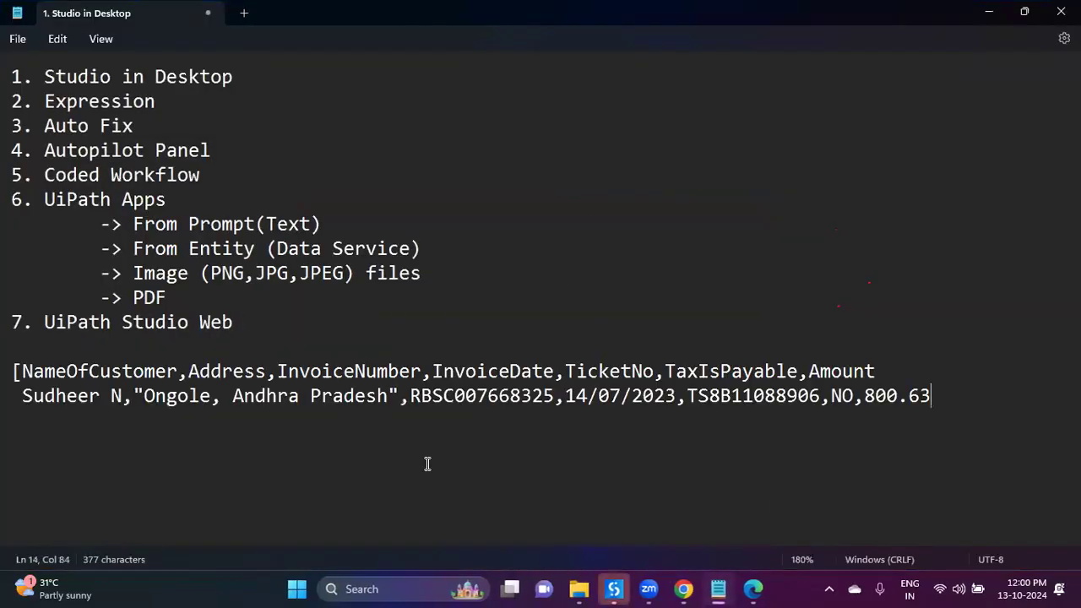
{"action": "double_click", "coordinate": [63, 395]}
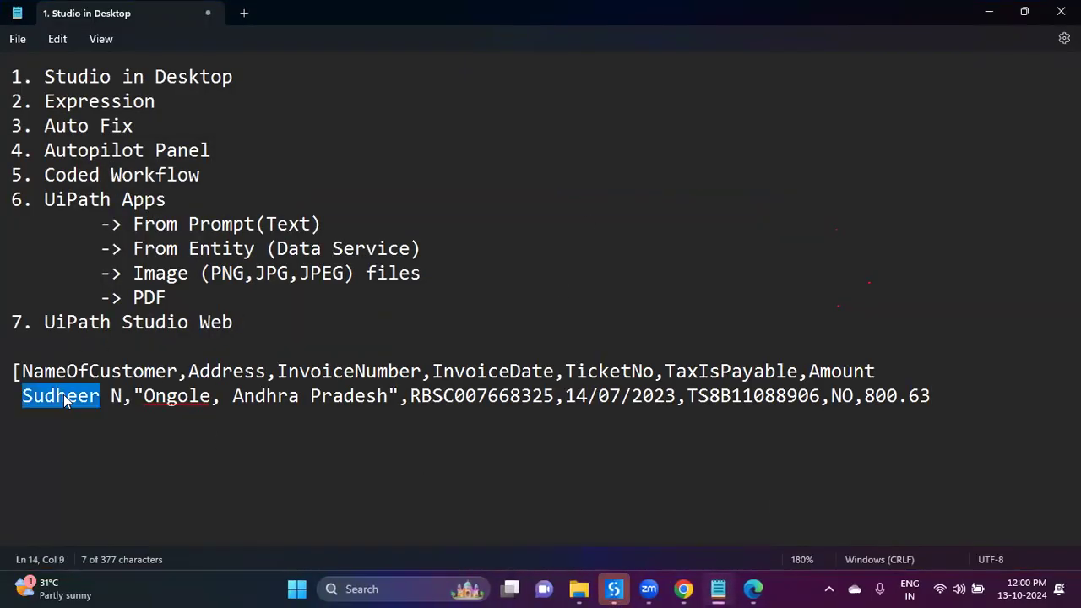
{"action": "left_click", "coordinate": [194, 371]}
{"action": "left_click", "coordinate": [188, 396]}
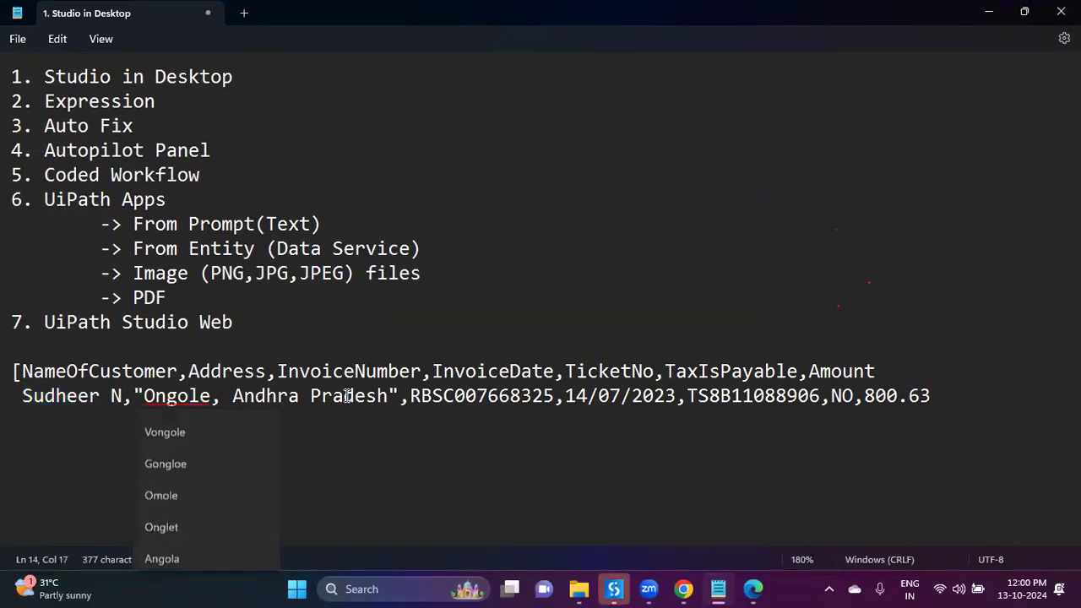
{"action": "left_click", "coordinate": [485, 395]}
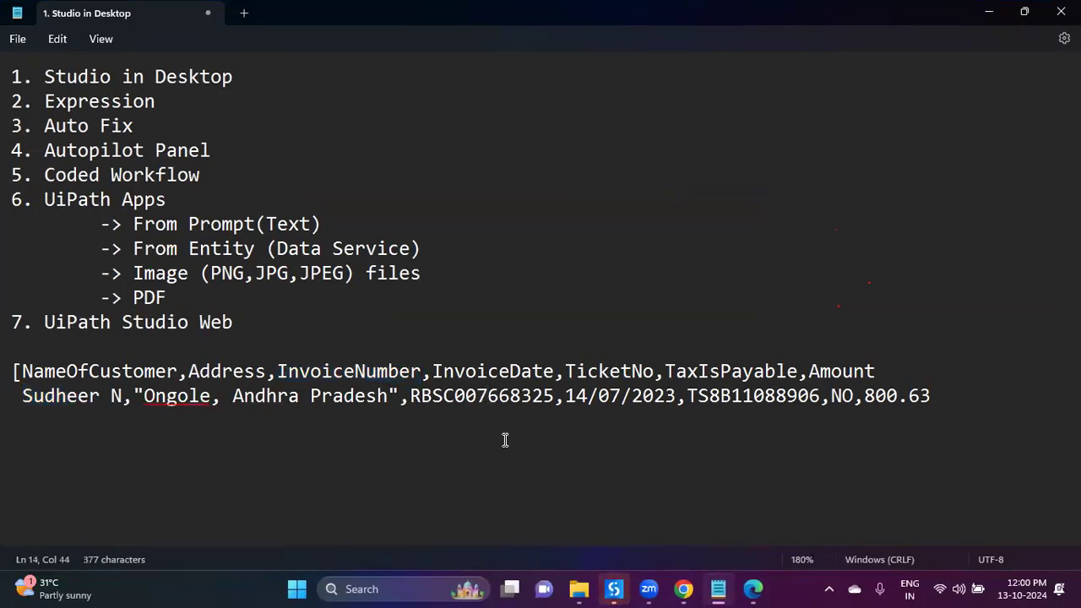
Step: Check the extracted invoice number and invoice date against the 23432.pdf invoice
{"action": "left_click", "coordinate": [752, 589]}
{"action": "scroll", "coordinate": [550, 321], "scroll_direction": "up", "scroll_amount": 10}
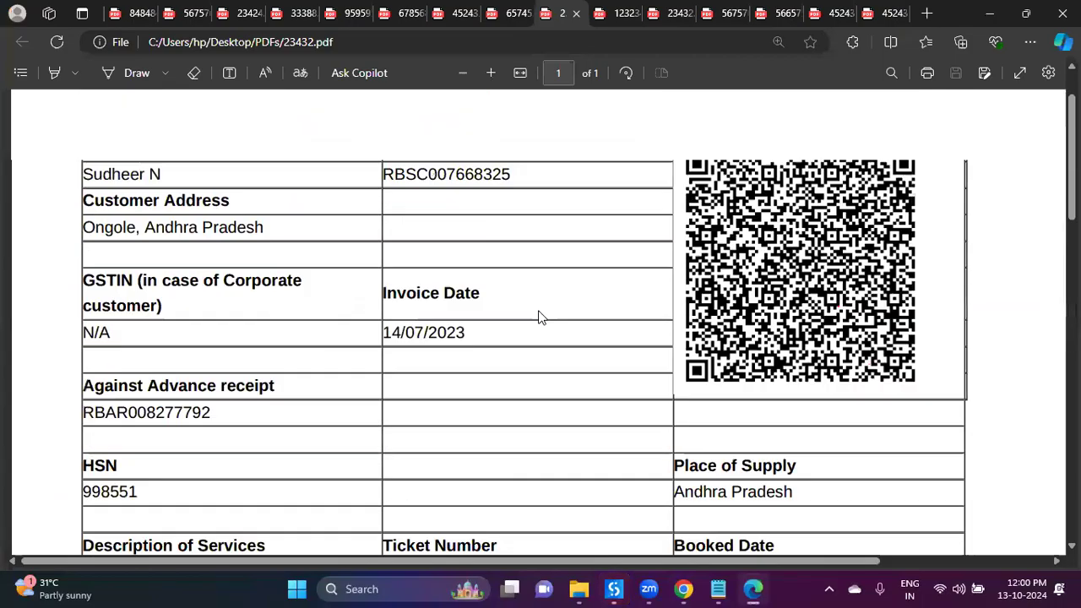
{"action": "left_click_drag", "start_coordinate": [402, 251], "coordinate": [553, 289]}
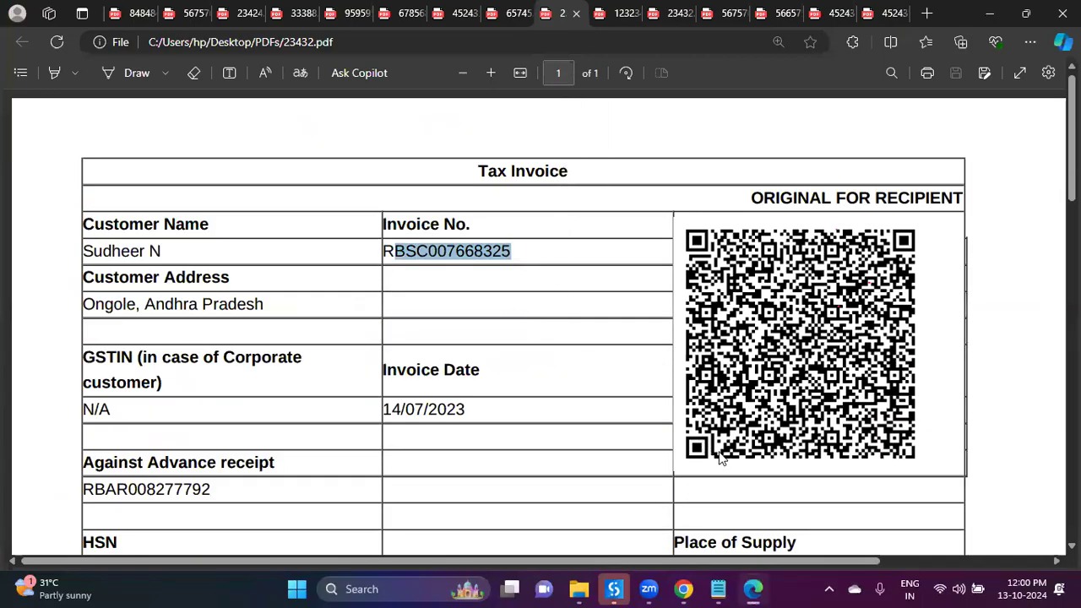
{"action": "left_click", "coordinate": [761, 589]}
{"action": "double_click", "coordinate": [534, 395]}
{"action": "left_click", "coordinate": [477, 372]}
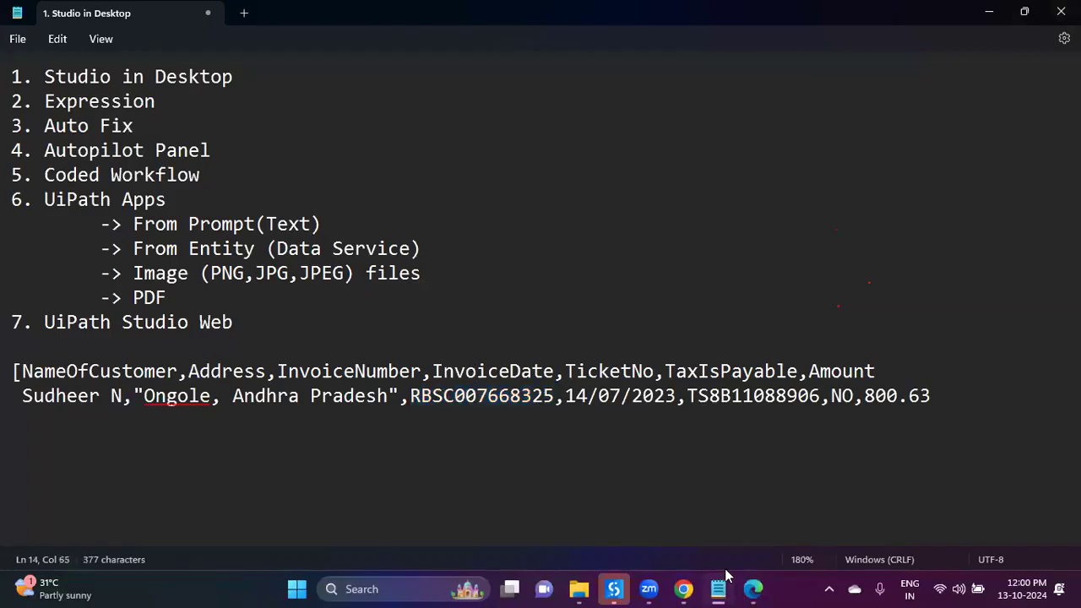
{"action": "left_click", "coordinate": [753, 588]}
{"action": "left_click_drag", "start_coordinate": [391, 412], "coordinate": [519, 413]}
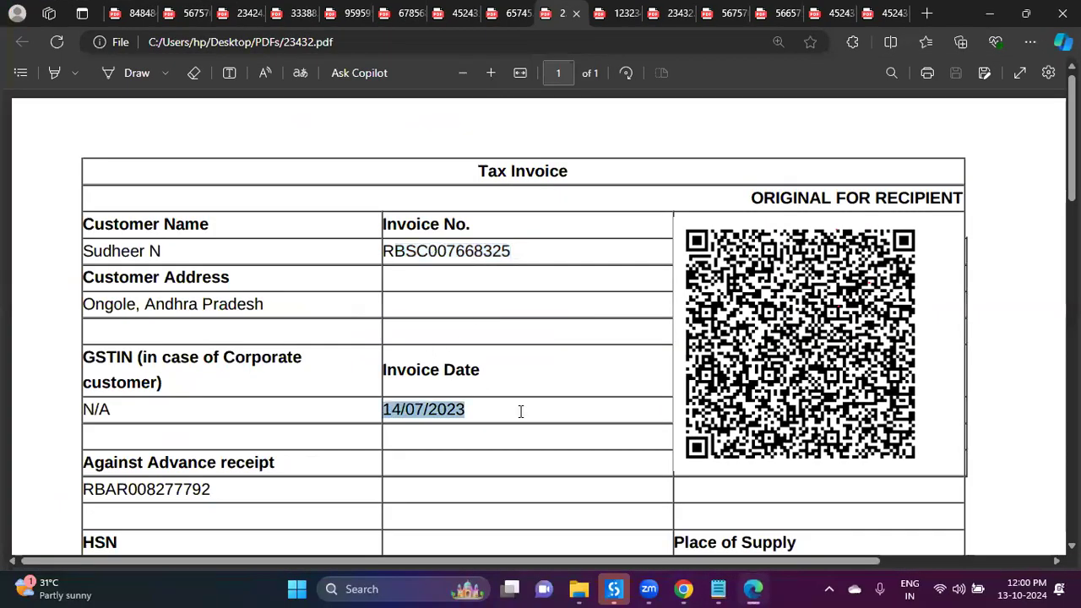
{"action": "left_click", "coordinate": [718, 589]}
Step: Compare the extracted TicketNo value with the ticket number on the PDF
{"action": "double_click", "coordinate": [735, 396]}
{"action": "double_click", "coordinate": [597, 372]}
{"action": "double_click", "coordinate": [766, 397]}
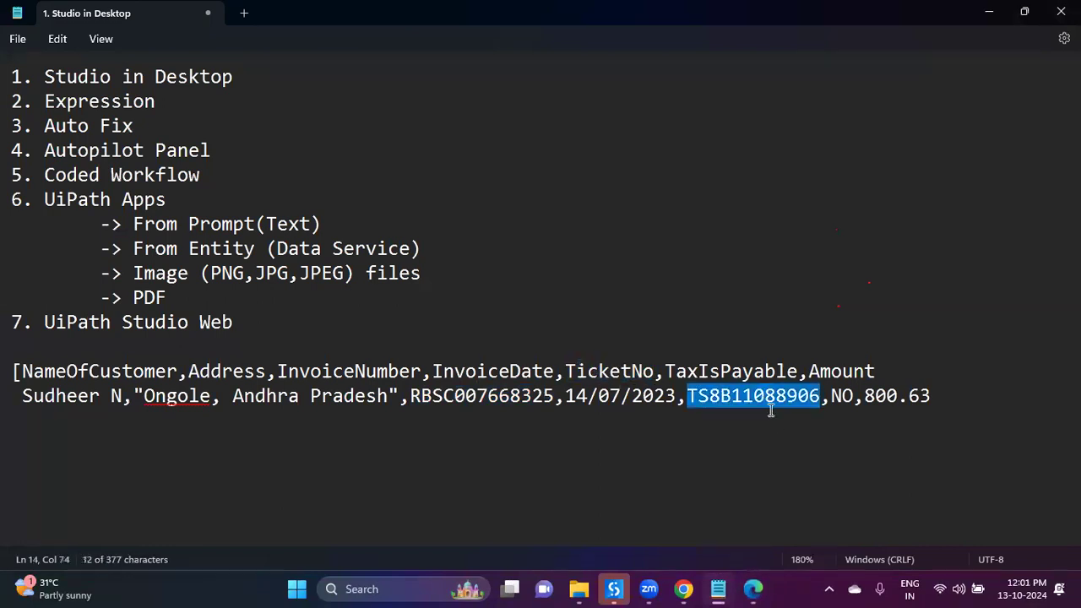
{"action": "left_click", "coordinate": [753, 589]}
{"action": "scroll", "coordinate": [490, 439], "scroll_direction": "down", "scroll_amount": 3}
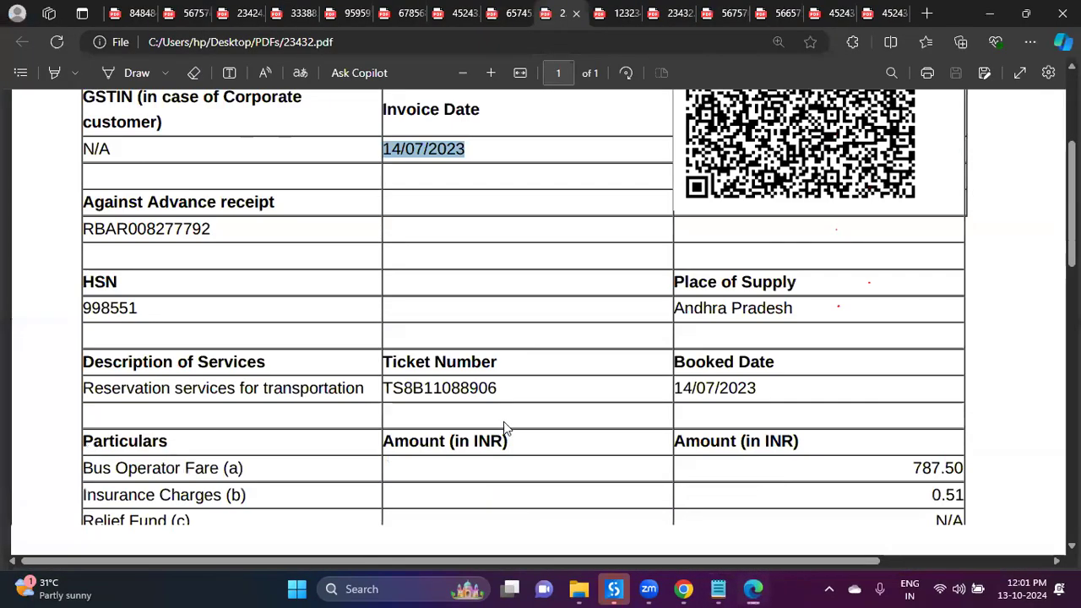
{"action": "left_click_drag", "start_coordinate": [433, 331], "coordinate": [496, 332]}
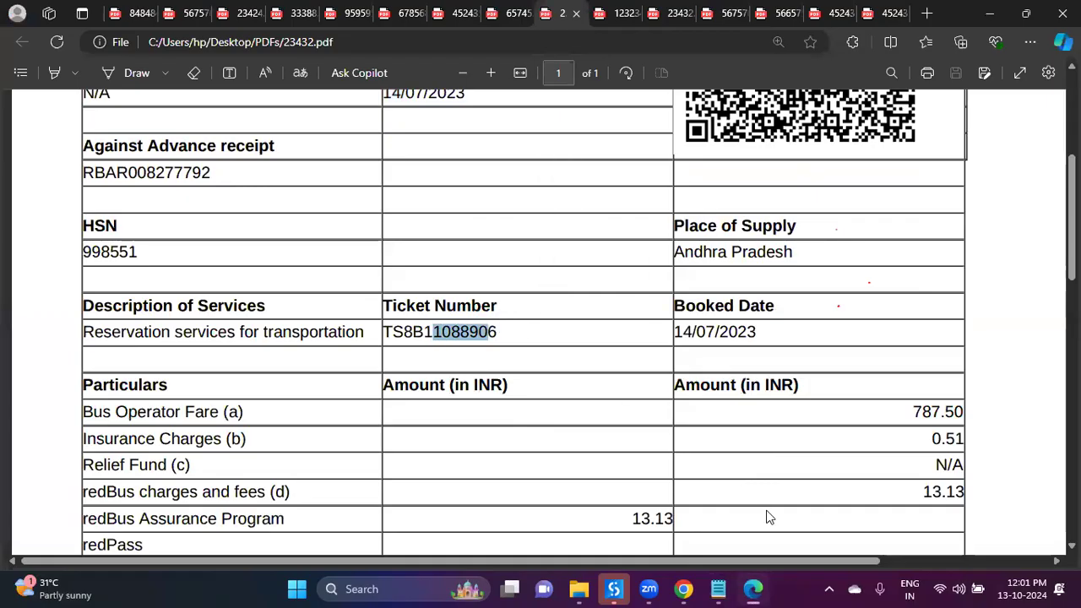
{"action": "left_click", "coordinate": [753, 589]}
Step: Check the extracted TaxIsPayable value NO against the invoice PDF
{"action": "double_click", "coordinate": [763, 376]}
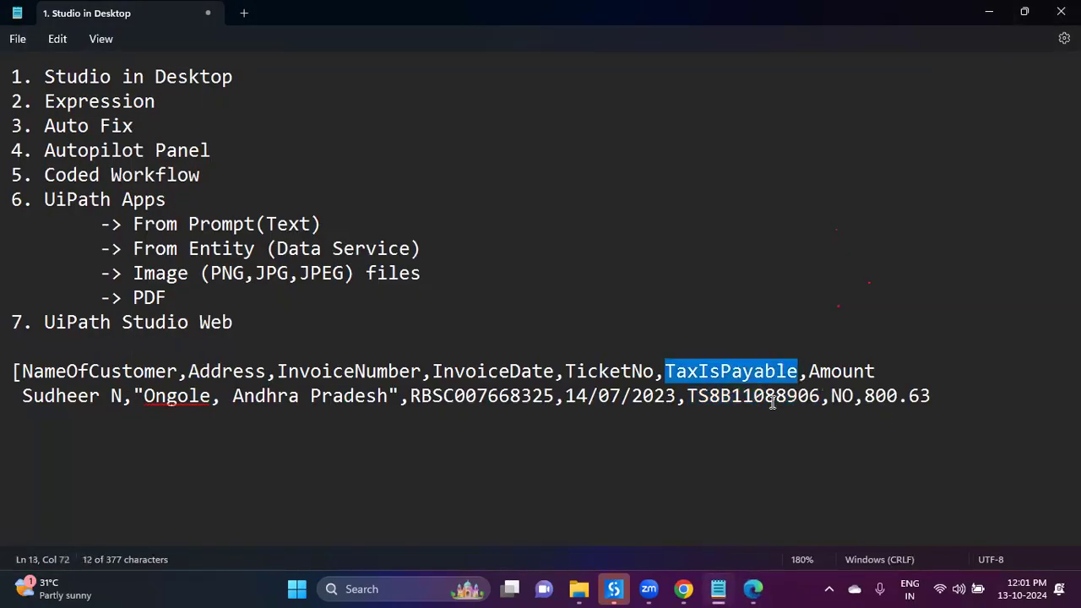
{"action": "double_click", "coordinate": [840, 396]}
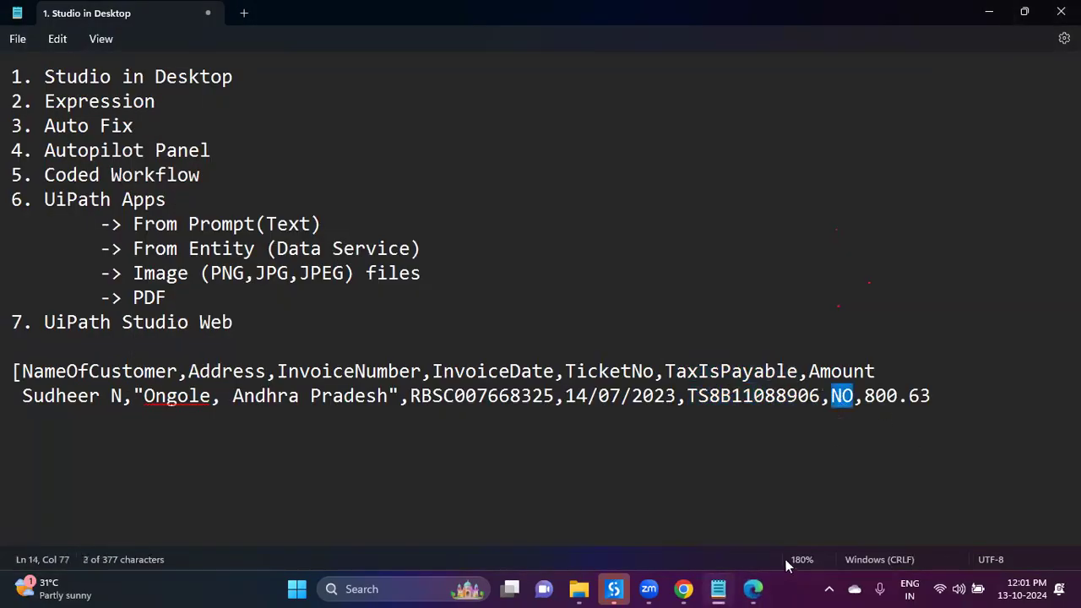
{"action": "left_click", "coordinate": [753, 589]}
{"action": "scroll", "coordinate": [345, 321], "scroll_direction": "up", "scroll_amount": 3}
{"action": "left_click_drag", "start_coordinate": [510, 221], "coordinate": [577, 222]}
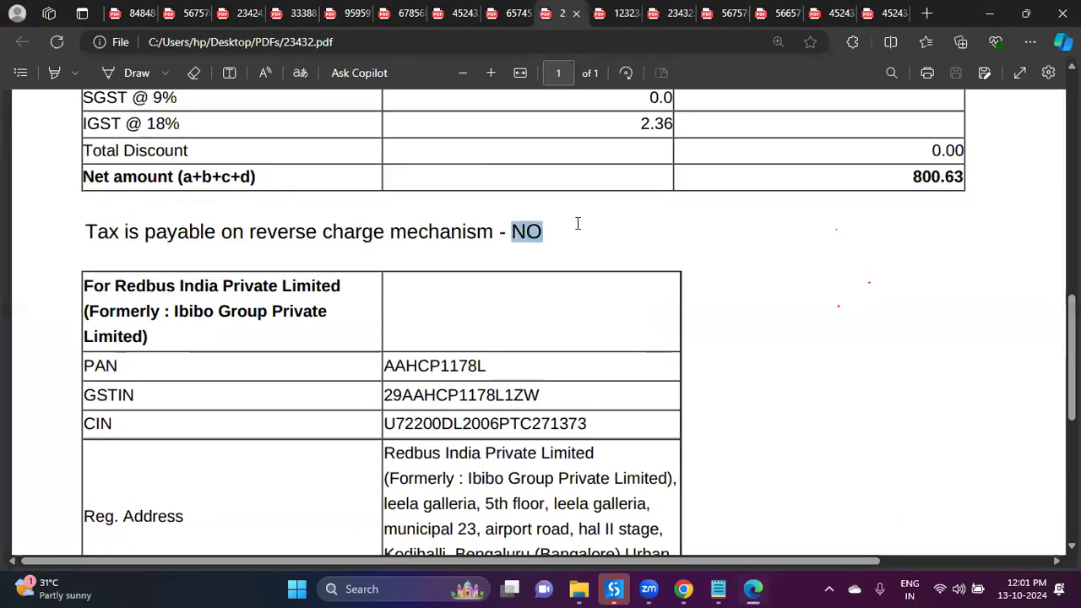
{"action": "key", "text": "alt+Tab"}
Step: Compare the extracted Amount with the PDF's net amount 800.63
{"action": "double_click", "coordinate": [836, 372]}
{"action": "left_click", "coordinate": [882, 372]}
{"action": "left_click", "coordinate": [897, 396]}
{"action": "left_click", "coordinate": [757, 589]}
{"action": "scroll", "coordinate": [856, 410], "scroll_direction": "up", "scroll_amount": 3}
{"action": "double_click", "coordinate": [938, 335]}
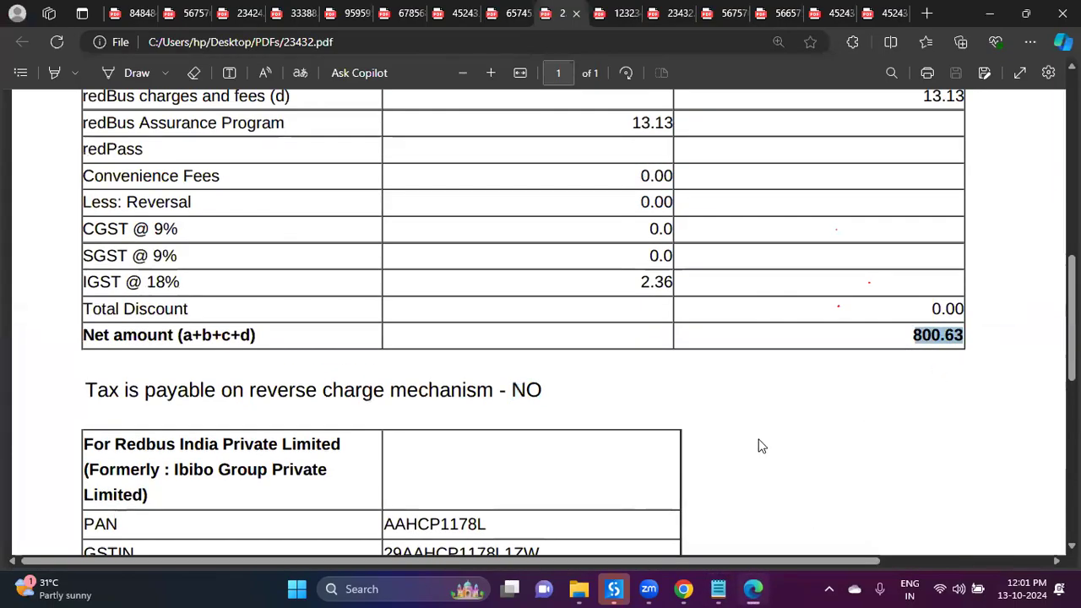
Step: Search 'write range' below Export Extraction Results and insert Write Range Workbook
{"action": "left_click", "coordinate": [615, 589]}
{"action": "scroll", "coordinate": [618, 410], "scroll_direction": "down", "scroll_amount": 1}
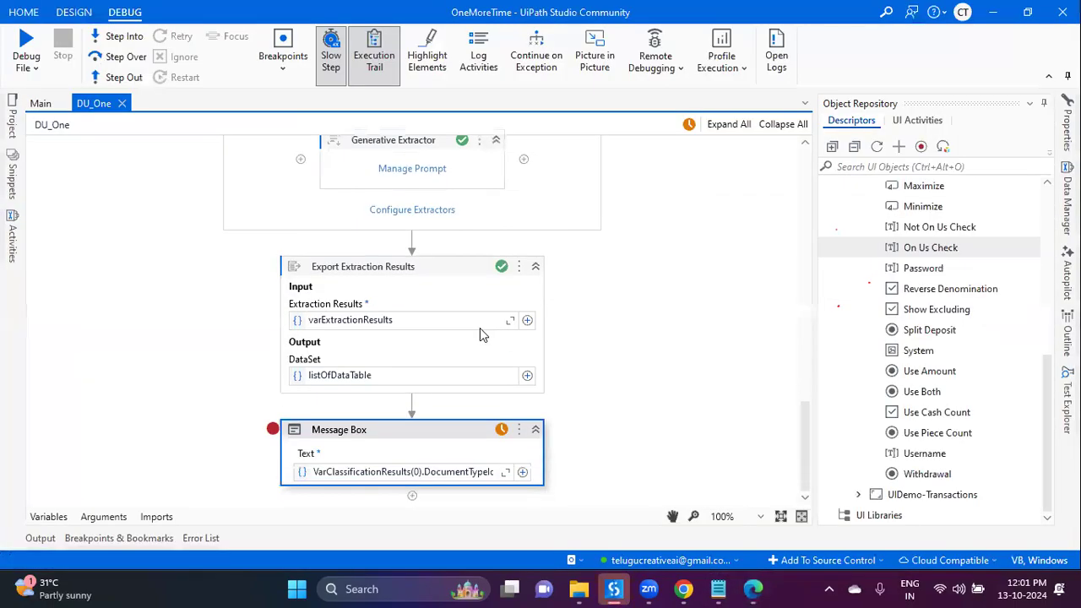
{"action": "left_click", "coordinate": [411, 408]}
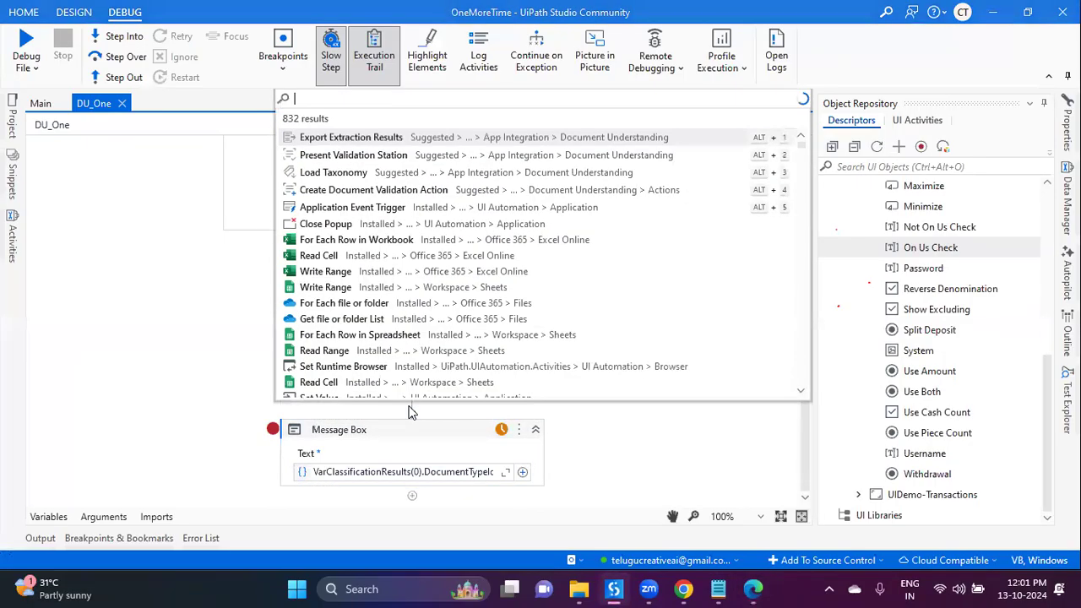
{"action": "type", "text": "for"}
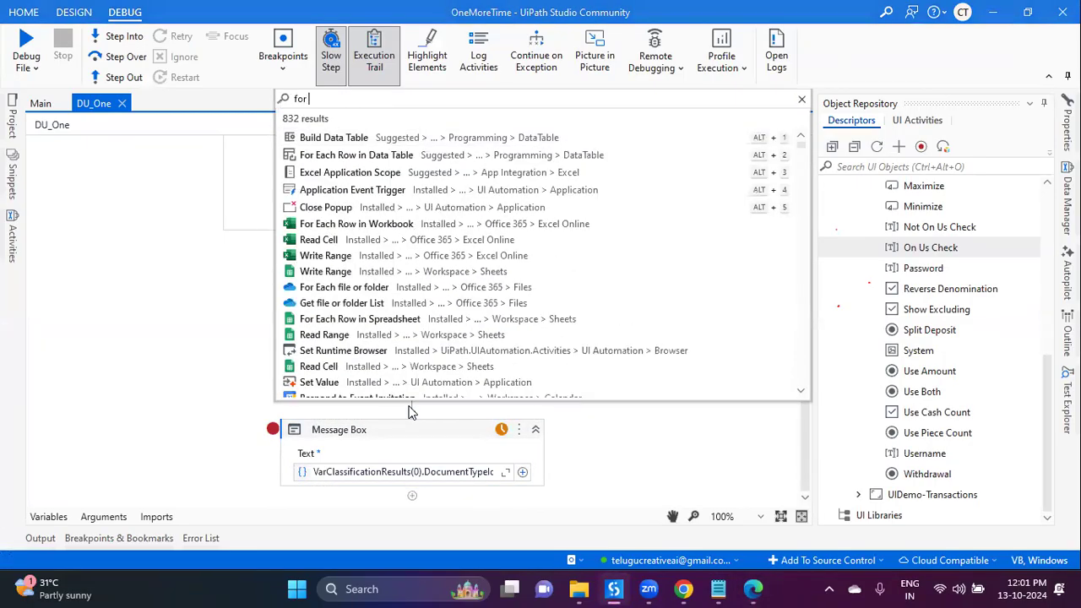
{"action": "key", "text": "BackSpace"}
{"action": "key", "text": "BackSpace"}
{"action": "key", "text": "BackSpace"}
{"action": "type", "text": "wri"}
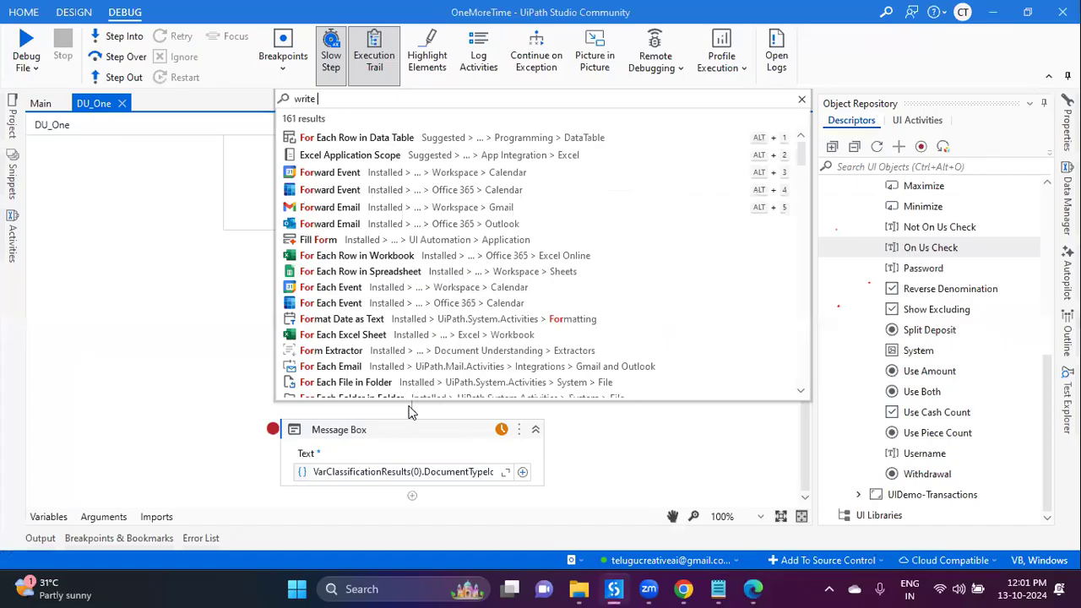
{"action": "type", "text": "te "}
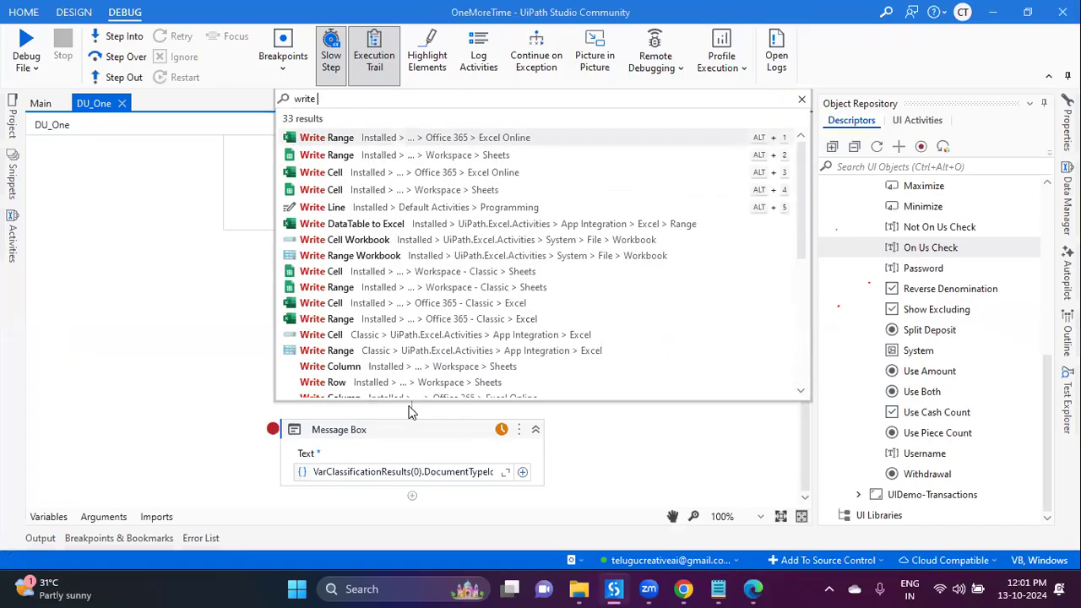
{"action": "type", "text": "range"}
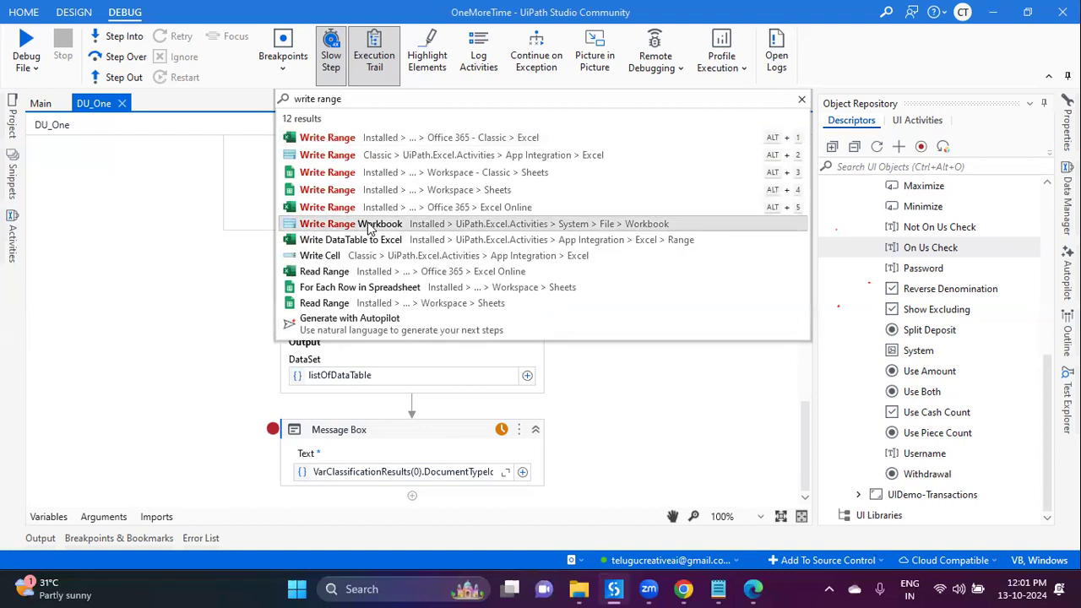
{"action": "left_click", "coordinate": [367, 229]}
Step: Copy the PDFs folder path from File Explorer's address bar
{"action": "left_click", "coordinate": [578, 589]}
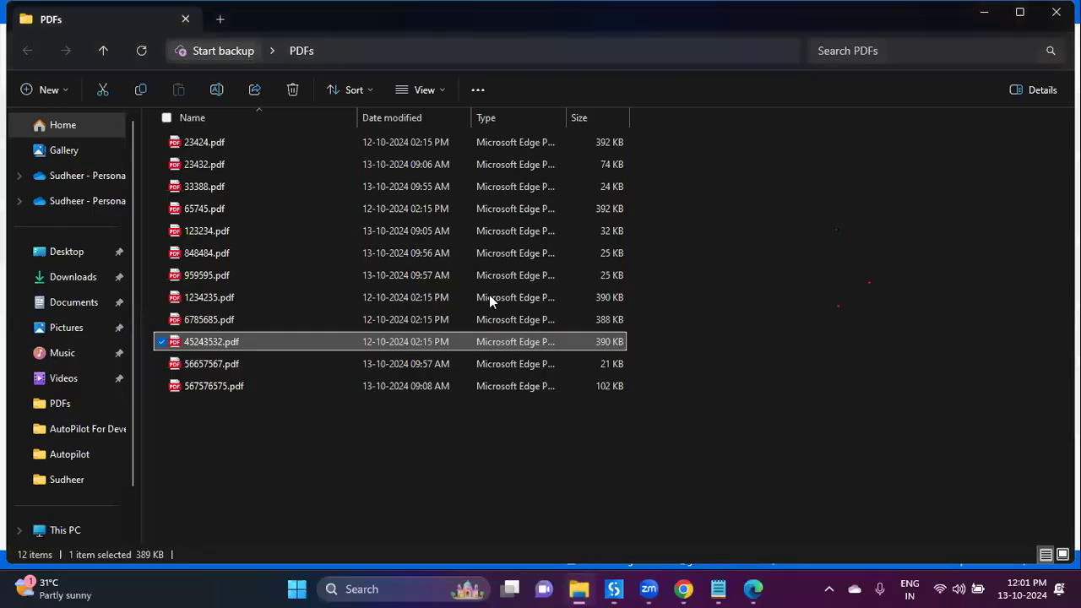
{"action": "left_click", "coordinate": [348, 46]}
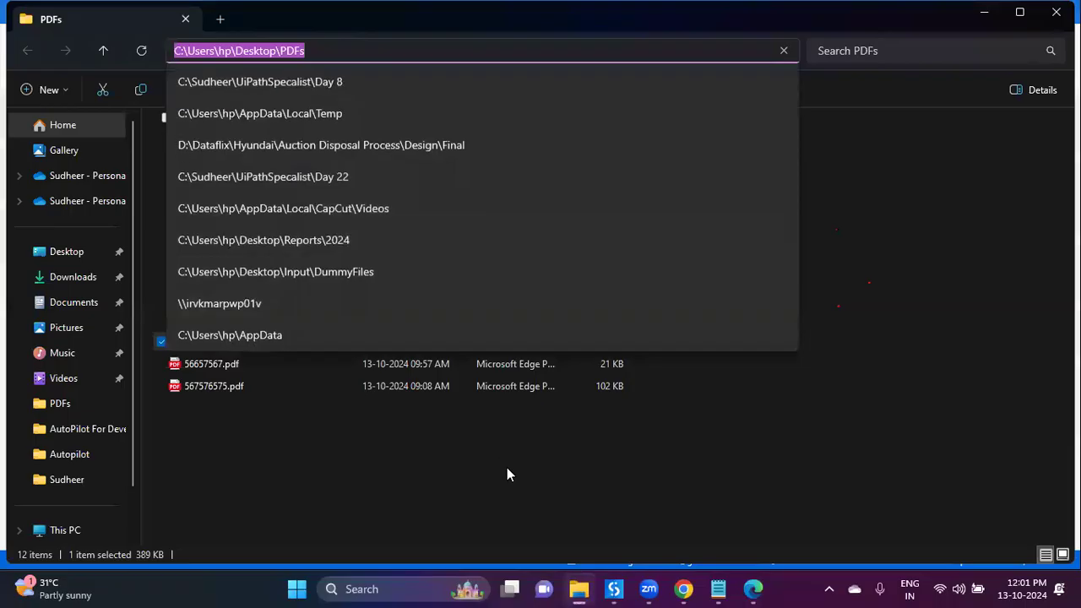
{"action": "left_click", "coordinate": [507, 468]}
{"action": "left_click", "coordinate": [614, 589]}
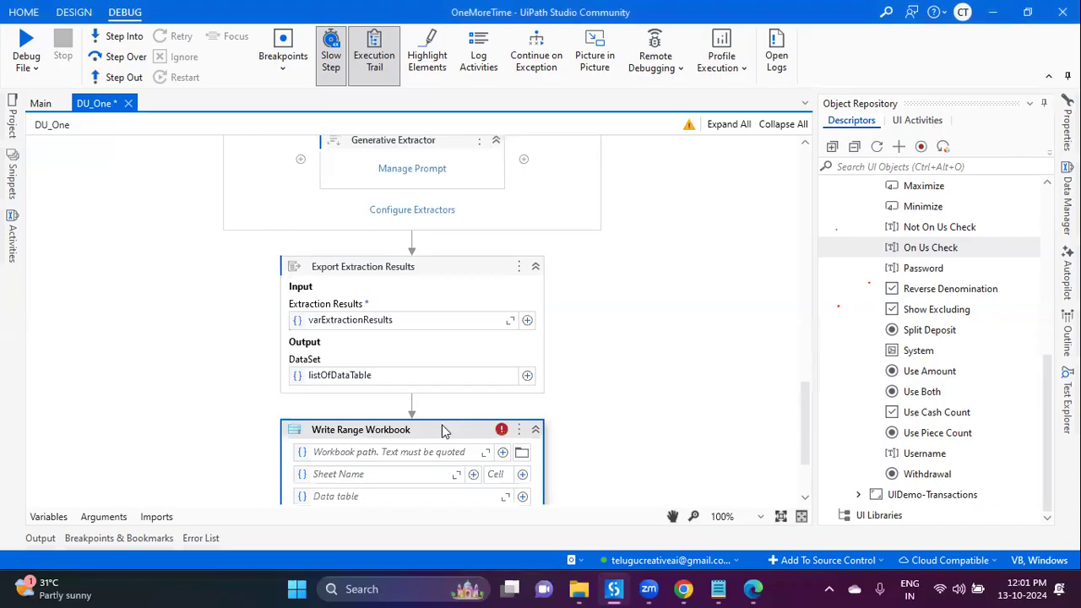
Step: Set the workbook path to the PDFs folder plus \Output.xlsx and the sheet to "Sheet1"
{"action": "left_click", "coordinate": [410, 453]}
{"action": "type", "text": "\"C:\\Users\\hp\\Desktop\\PDFs\""}
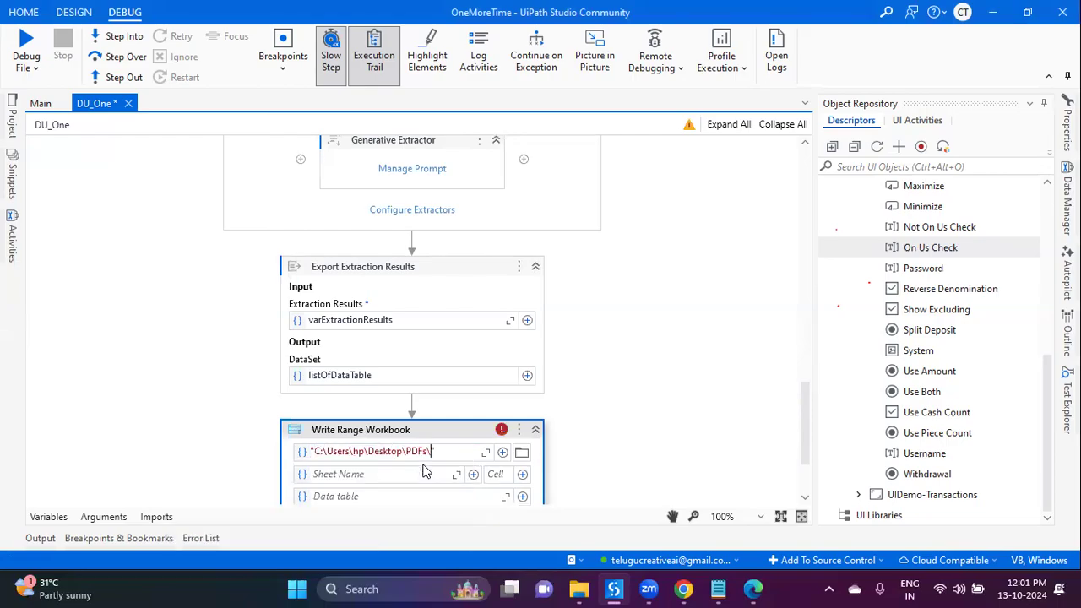
{"action": "type", "text": "\\Output.xlsx"}
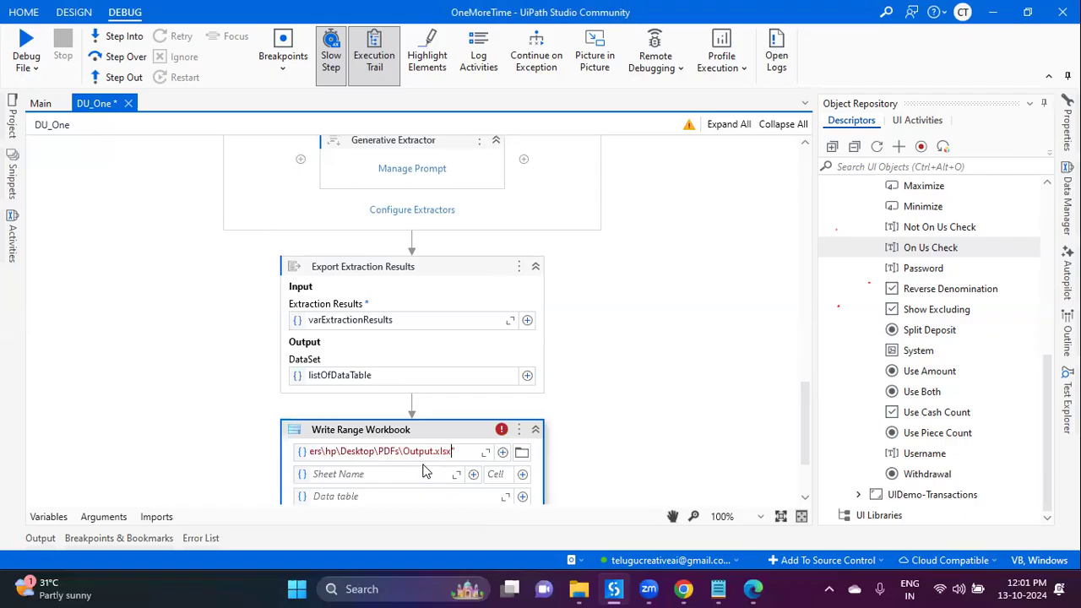
{"action": "key", "text": "Return"}
{"action": "left_click", "coordinate": [422, 474]}
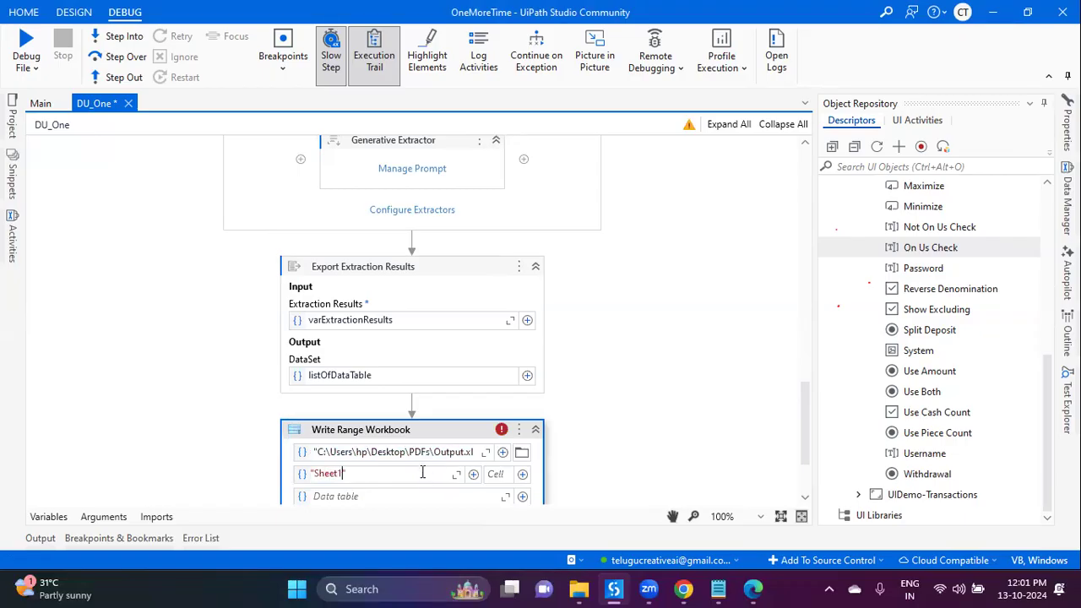
{"action": "type", "text": "\"Sheet1\""}
Step: Write listOfDataTable.Tables(0) with Add headers ticked, and save the DU_One workflow
{"action": "left_click", "coordinate": [414, 498]}
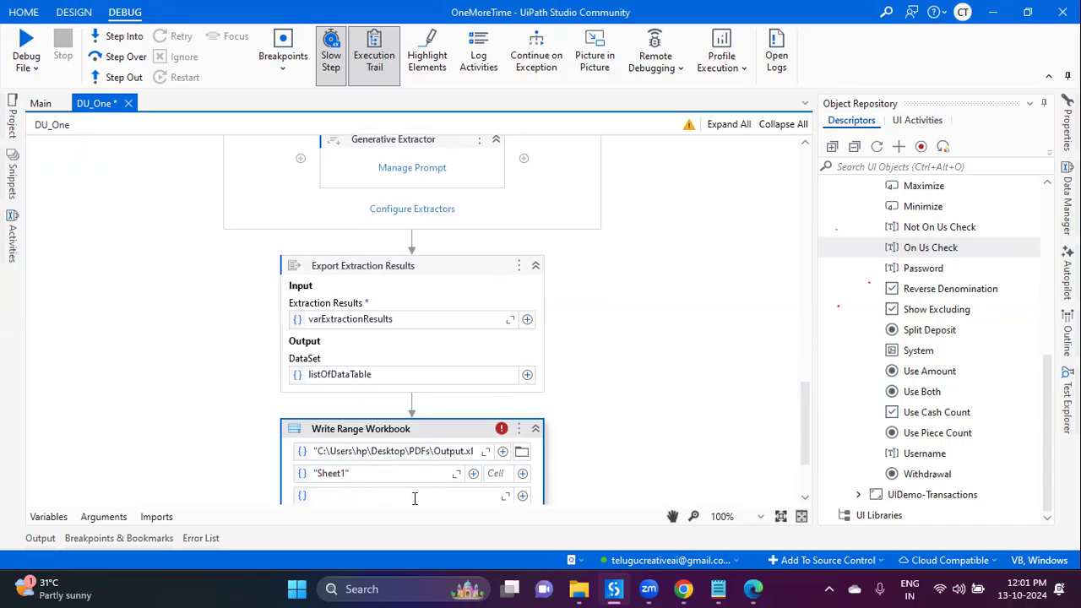
{"action": "type", "text": "listOfDataTable"}
{"action": "type", "text": ".Tables"}
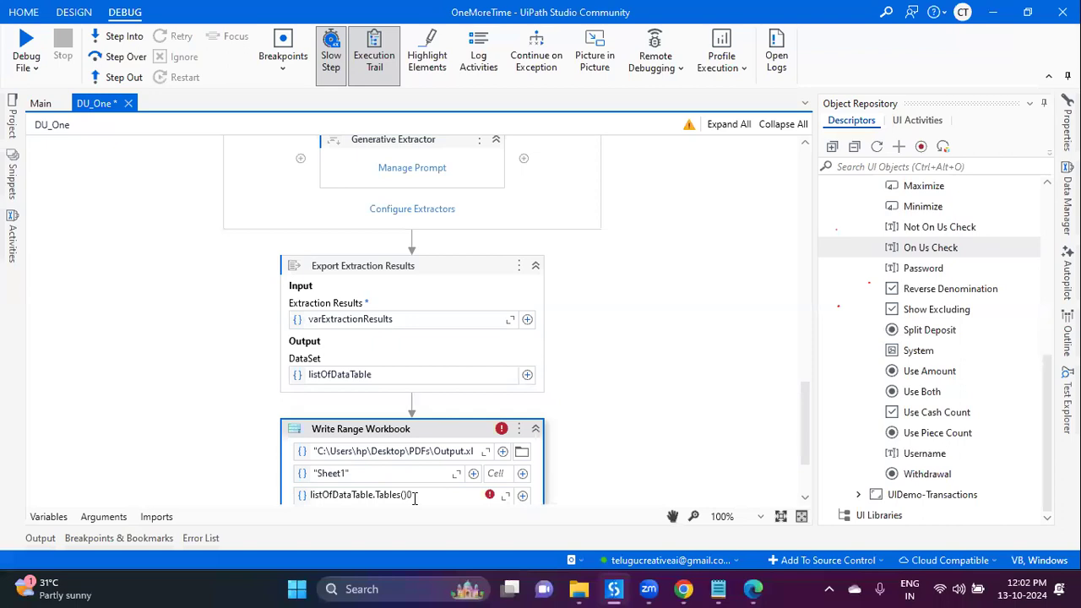
{"action": "type", "text": "(0)"}
{"action": "key", "text": "ctrl+s"}
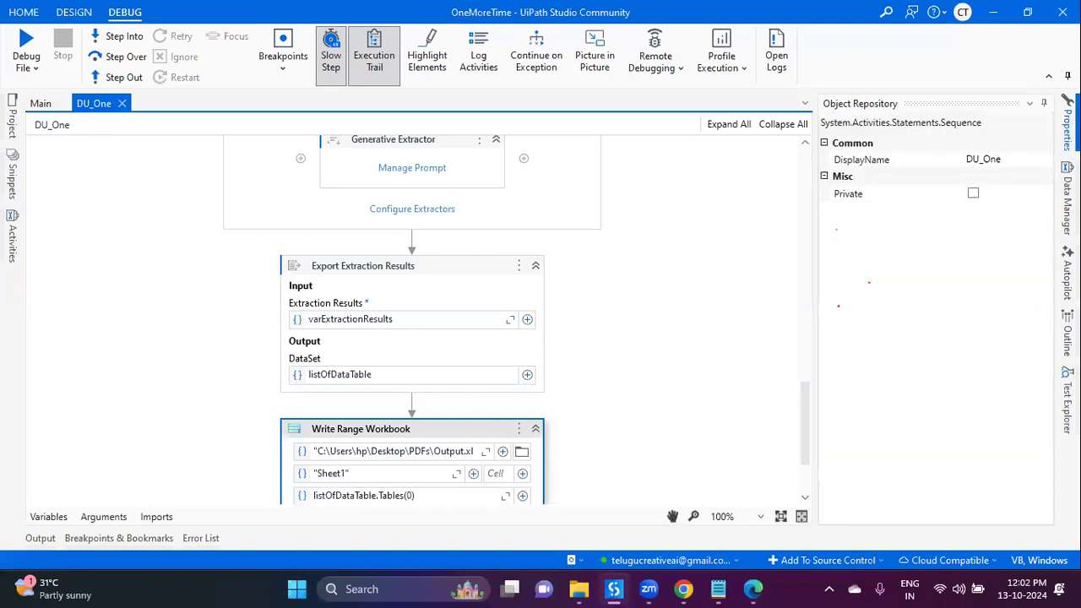
{"action": "left_click", "coordinate": [974, 343]}
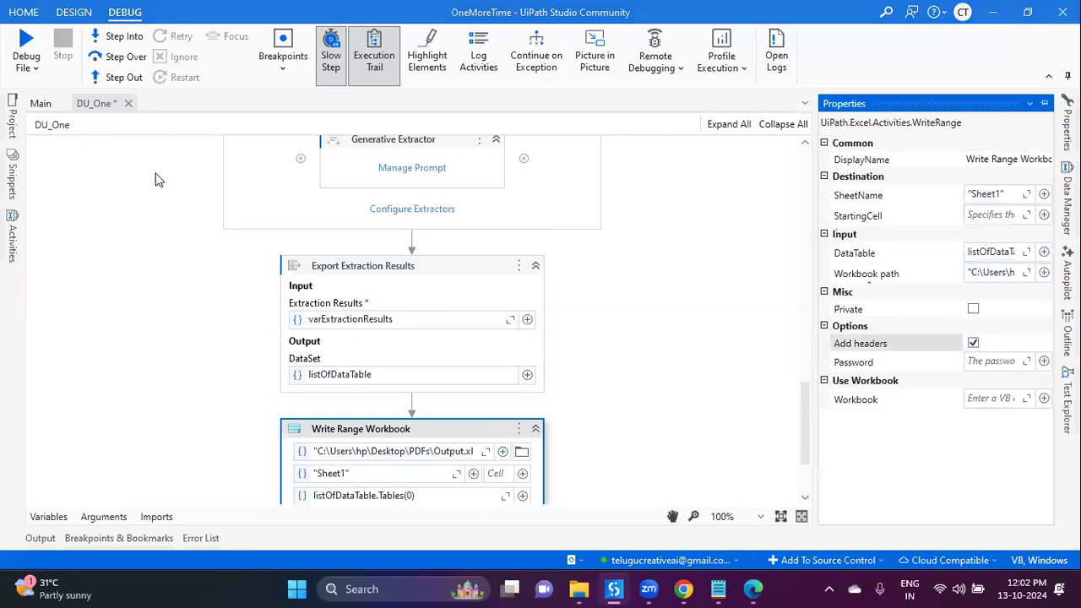
{"action": "left_click", "coordinate": [73, 12]}
{"action": "left_click", "coordinate": [58, 44]}
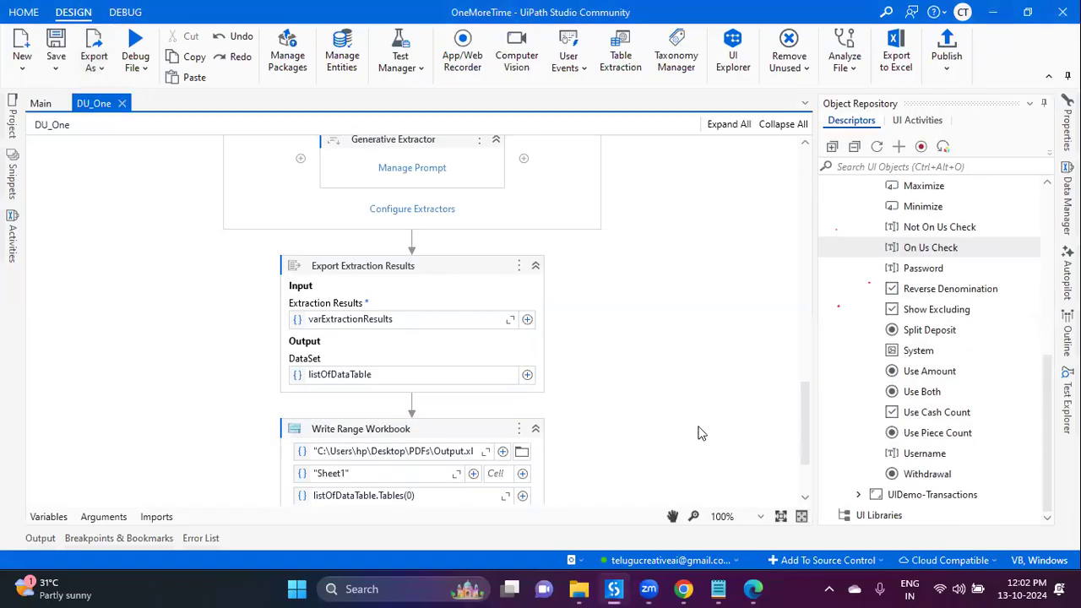
{"action": "left_click", "coordinate": [135, 61]}
Step: Run the workflow file and compare the extracted 800.63 with the PDF's net amount
{"action": "left_click", "coordinate": [140, 99]}
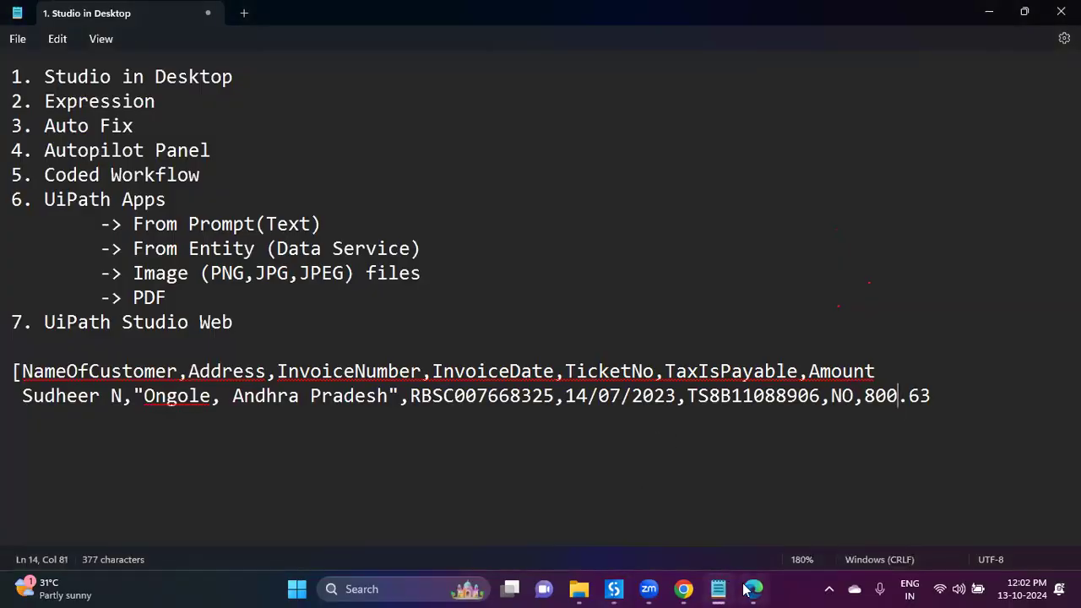
{"action": "left_click", "coordinate": [751, 589]}
{"action": "mouse_move", "coordinate": [946, 335]}
{"action": "left_mouse_down"}
{"action": "mouse_move", "coordinate": [985, 330]}
{"action": "mouse_move", "coordinate": [954, 336]}
{"action": "left_mouse_up"}
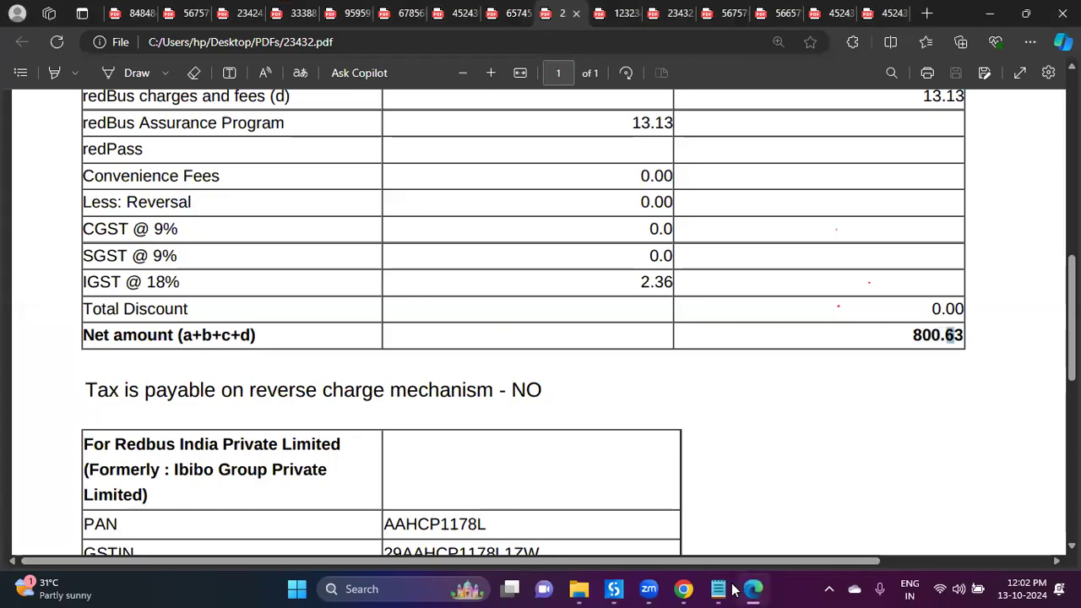
{"action": "left_click", "coordinate": [730, 588]}
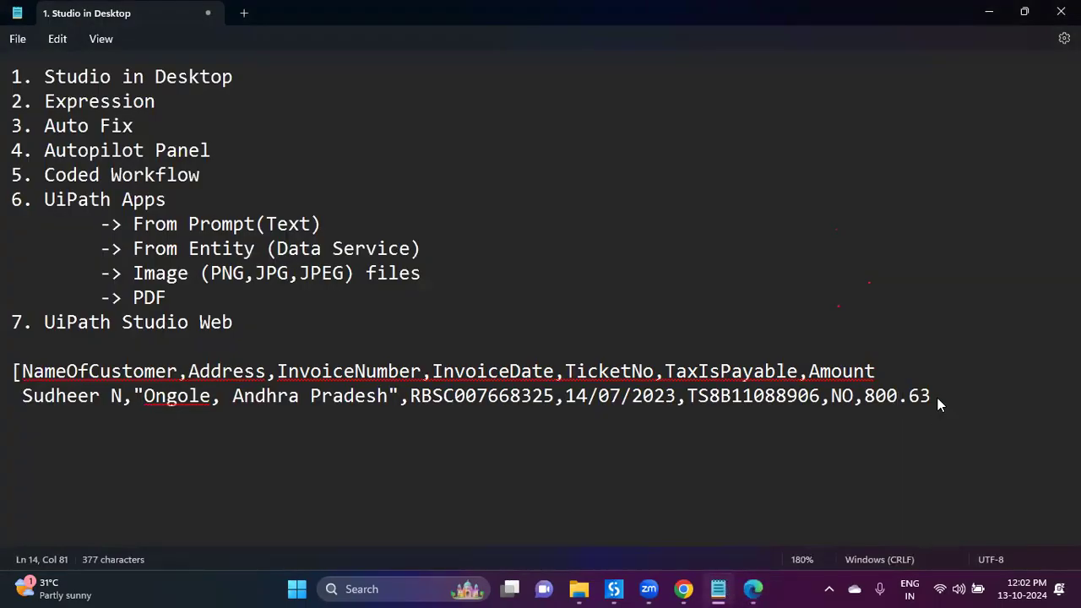
{"action": "left_click_drag", "start_coordinate": [937, 398], "coordinate": [896, 398]}
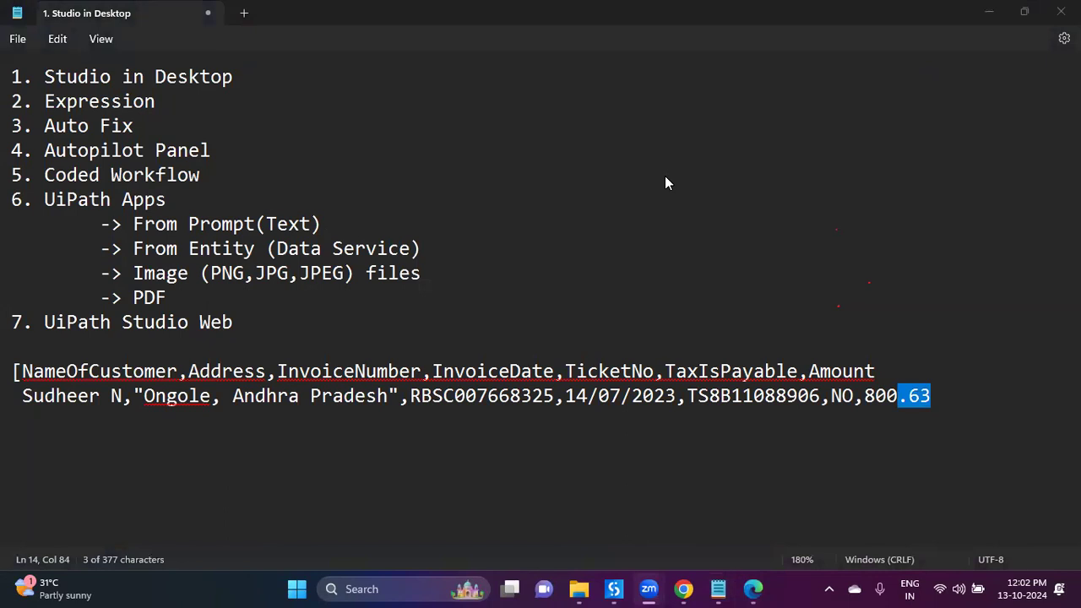
{"action": "left_click", "coordinate": [859, 414]}
{"action": "left_click_drag", "start_coordinate": [864, 395], "coordinate": [932, 394]}
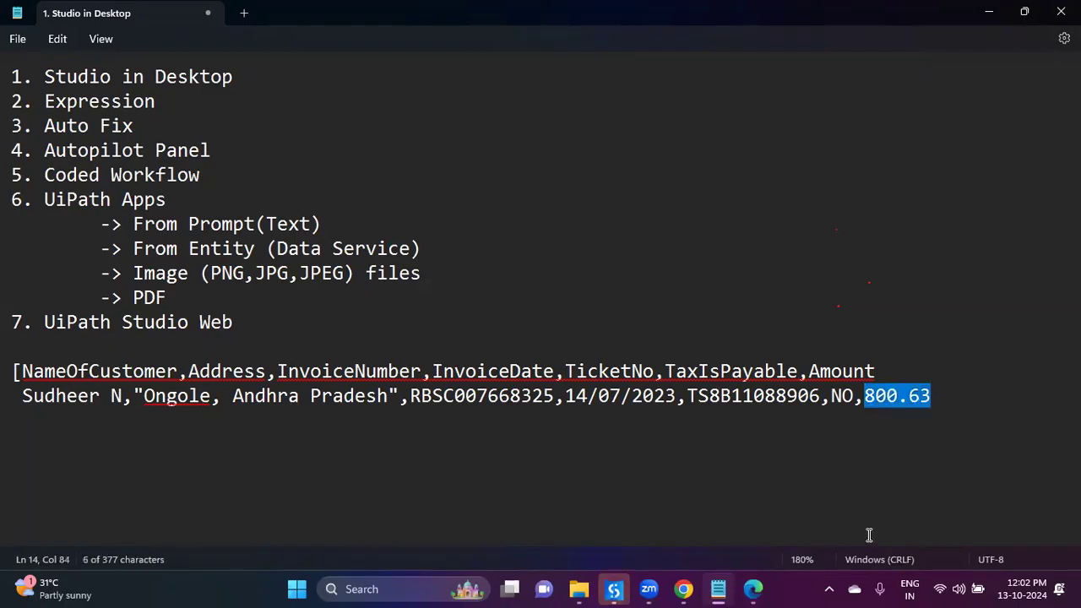
Step: Select the Invoices header and data lines in Notepad
{"action": "left_click", "coordinate": [615, 588]}
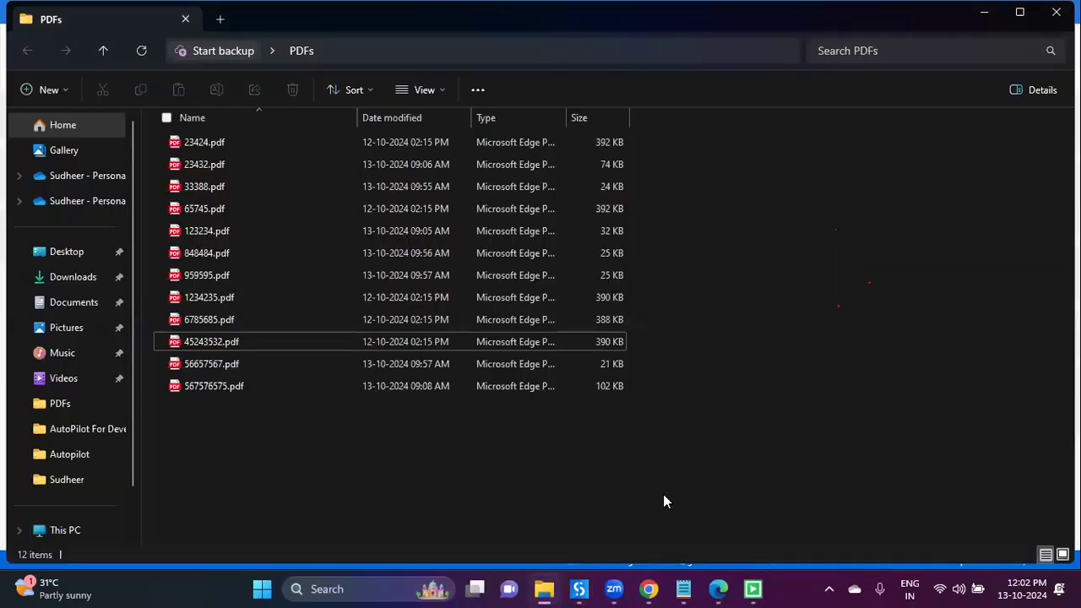
{"action": "left_click", "coordinate": [683, 588]}
{"action": "left_click", "coordinate": [455, 397]}
{"action": "left_click_drag", "start_coordinate": [11, 346], "coordinate": [544, 482]}
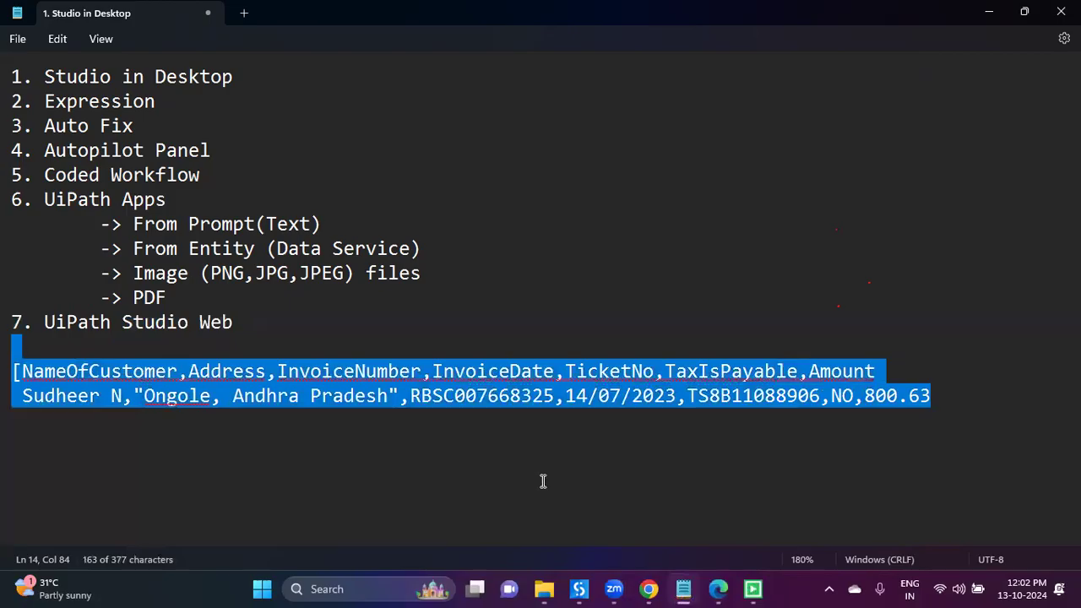
Step: Add '8. Generative Clissifier' and '9. Generative Extractor' to the Notepad topic list
{"action": "type", "text": "8"}
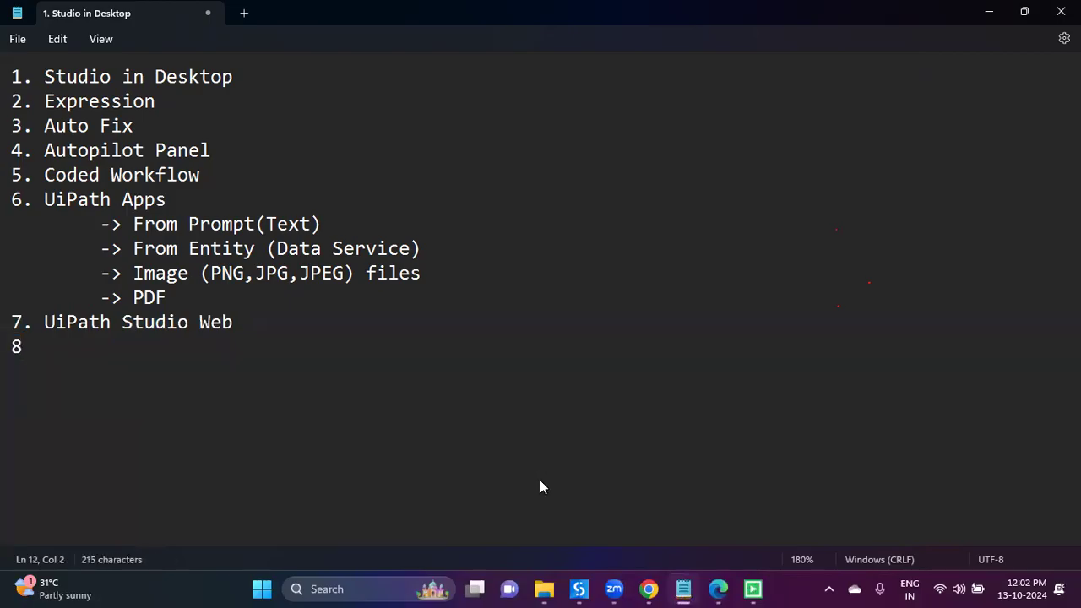
{"action": "type", "text": ". Generative "}
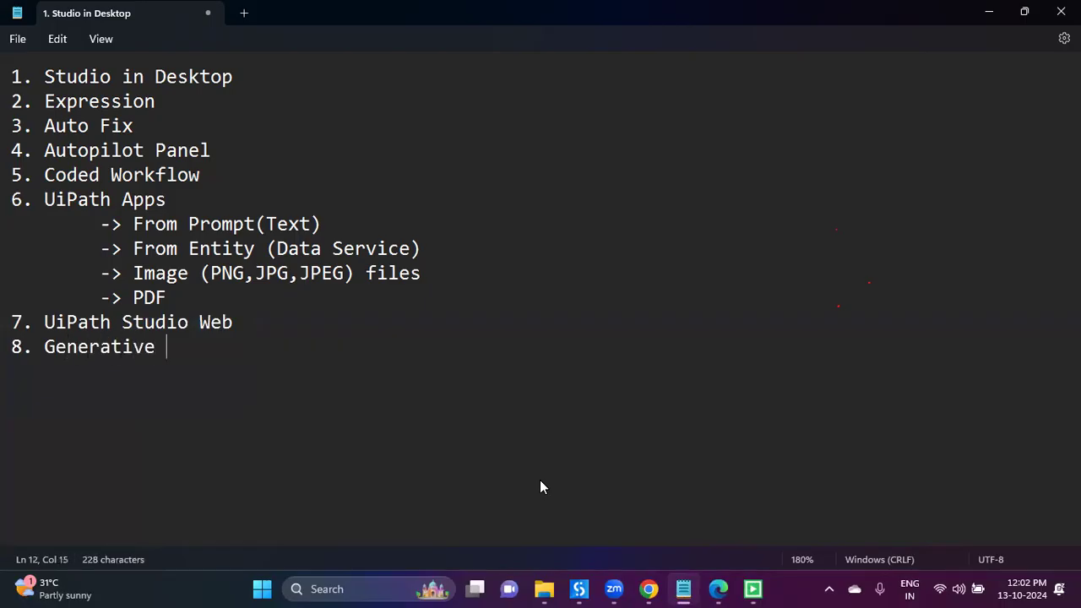
{"action": "type", "text": "Cli"}
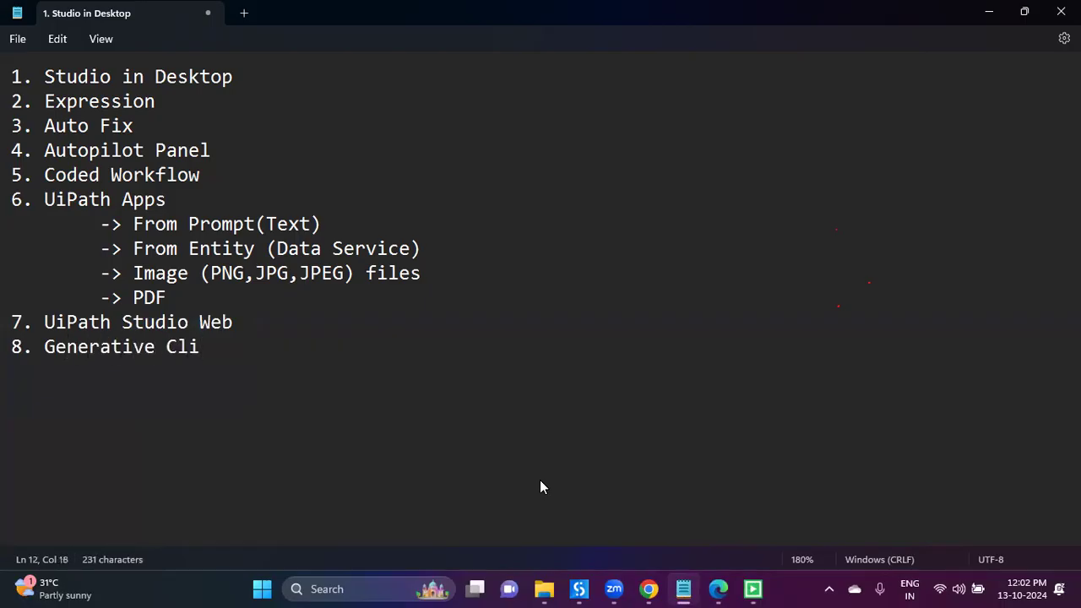
{"action": "type", "text": "ssifier"}
{"action": "key", "text": "Return"}
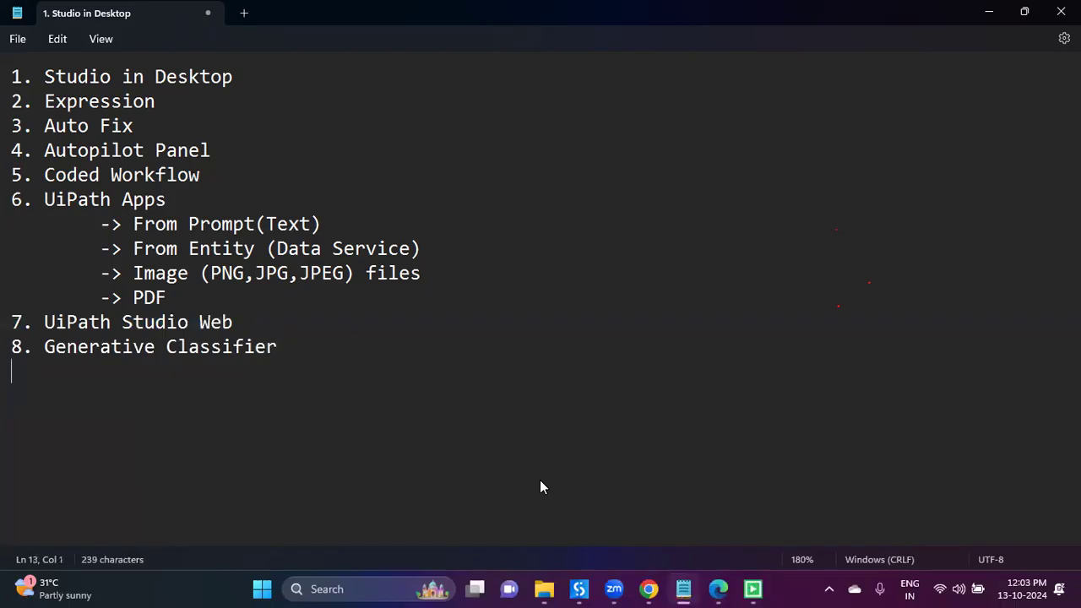
{"action": "type", "text": "9. Generativ"}
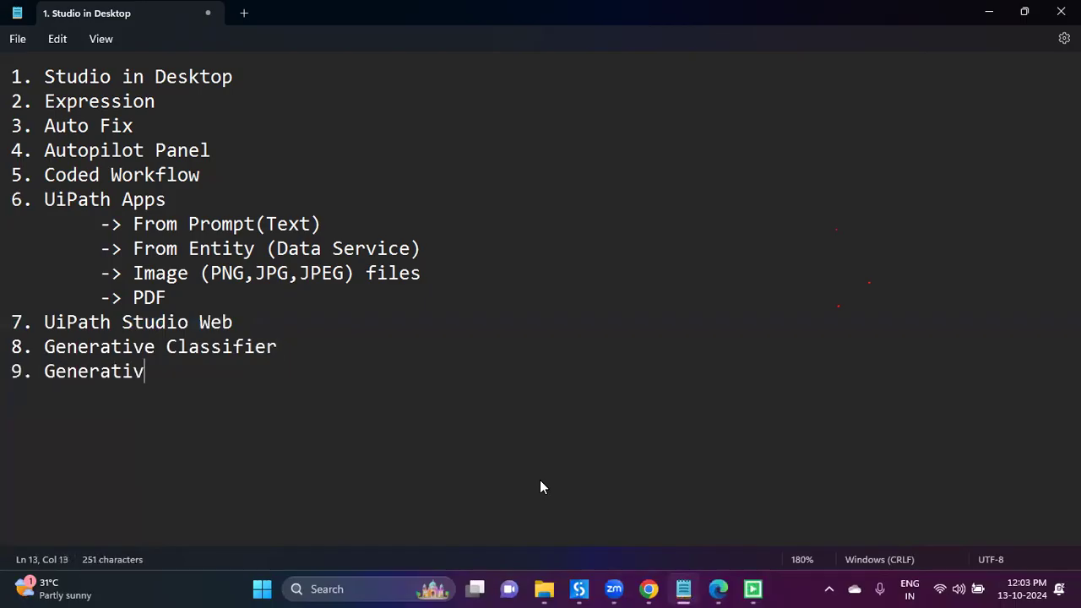
{"action": "type", "text": "e Extractor"}
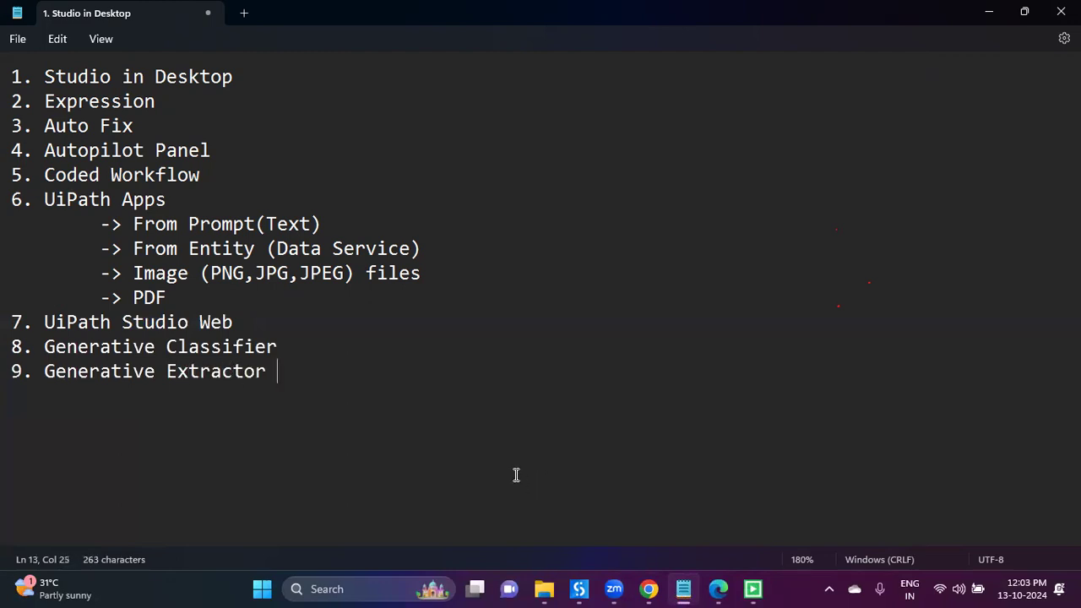
{"action": "key", "text": "Return"}
Step: Remove the duplicate 'Autopilot Panel' tenth line and leave '10.' on the last line
{"action": "type", "text": "10. u"}
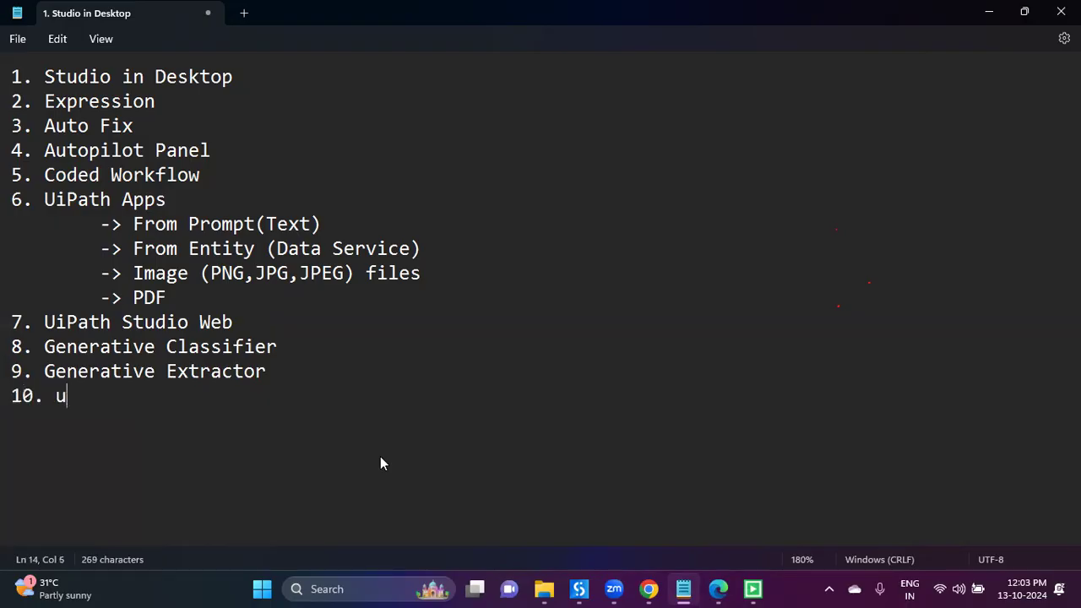
{"action": "key", "text": "BackSpace"}
{"action": "key", "text": "BackSpace"}
{"action": "type", "text": "Autopilot Panel"}
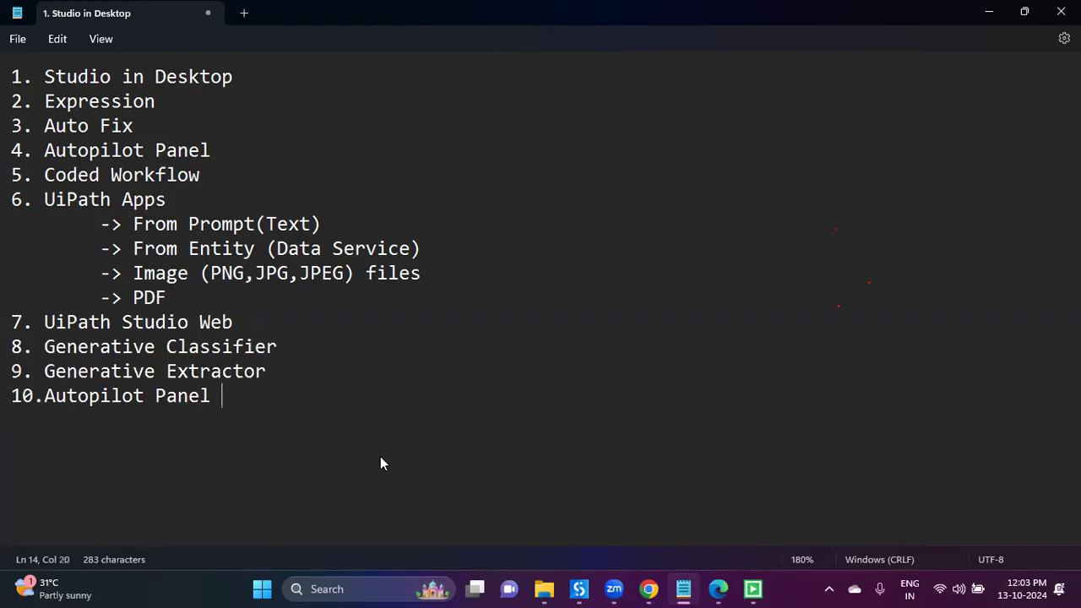
{"action": "key", "text": "shift+Home"}
{"action": "key", "text": "BackSpace"}
{"action": "left_click", "coordinate": [118, 156]}
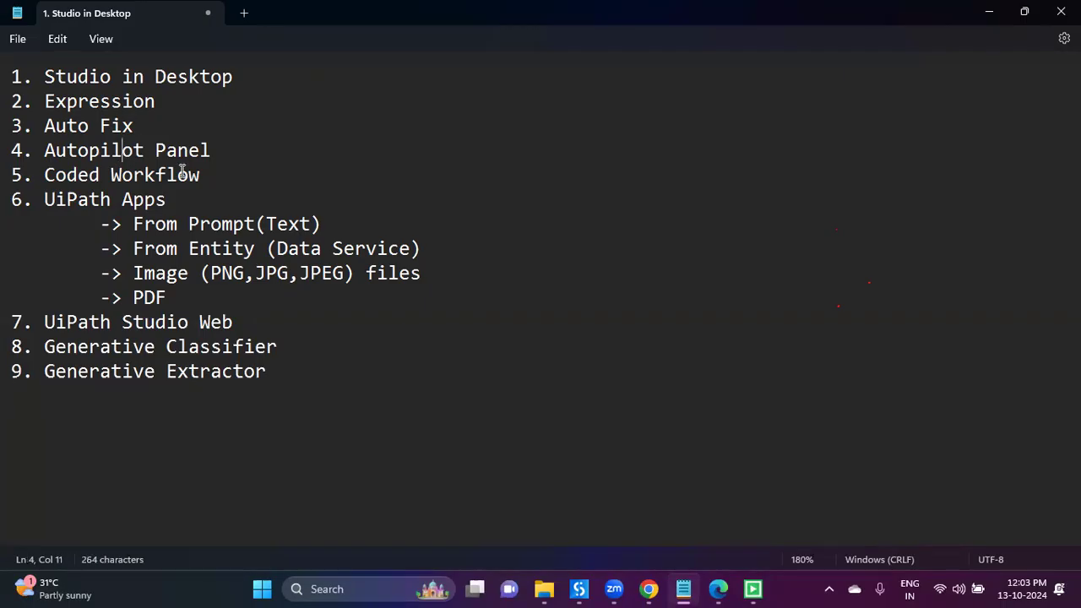
{"action": "left_click", "coordinate": [324, 420]}
{"action": "type", "text": "10."}
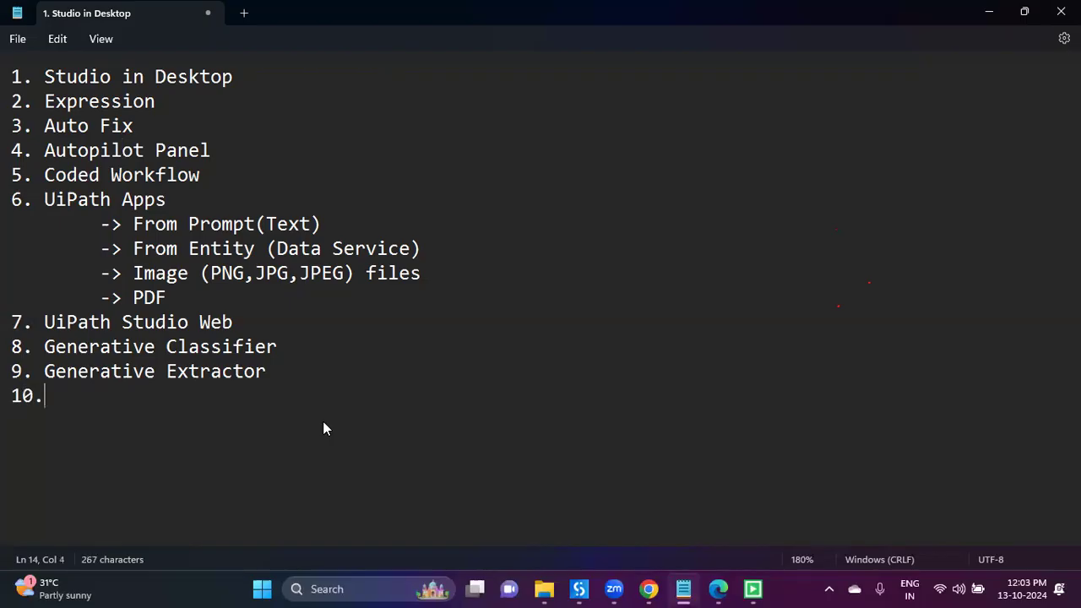
{"action": "left_click", "coordinate": [649, 589]}
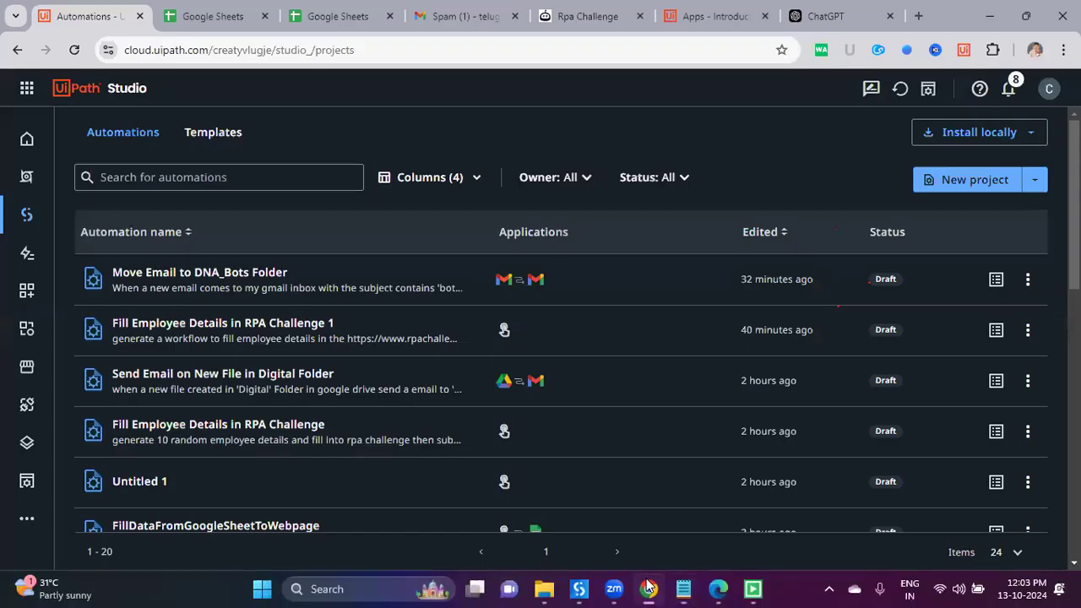
Step: Leave the Move Email to DNA_Bots Folder project and start a new Generate with Autopilot project
{"action": "left_click", "coordinate": [226, 283]}
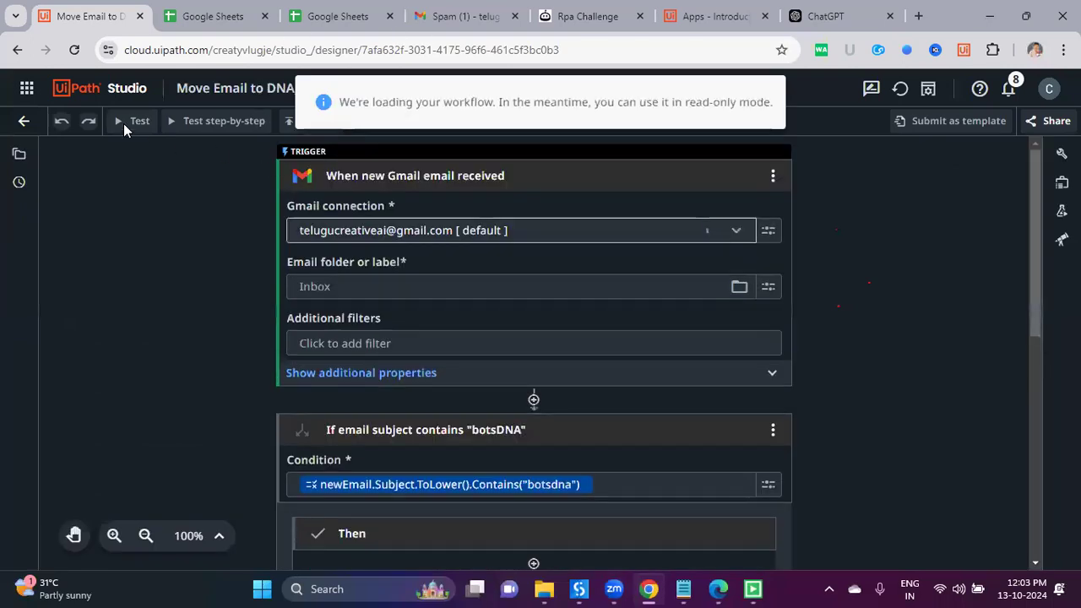
{"action": "left_click", "coordinate": [99, 96]}
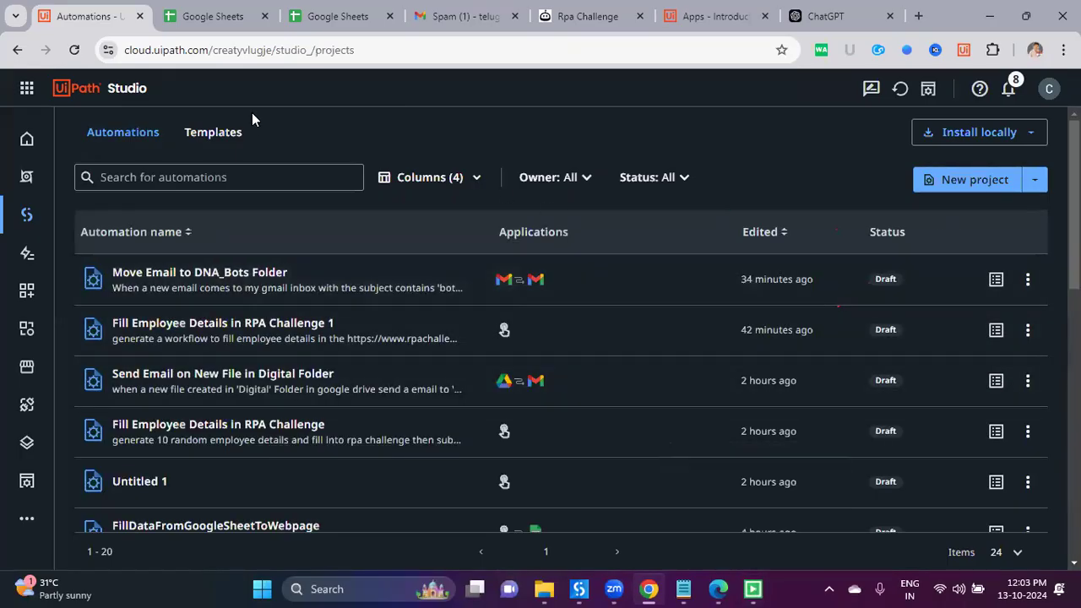
{"action": "left_click", "coordinate": [1033, 183]}
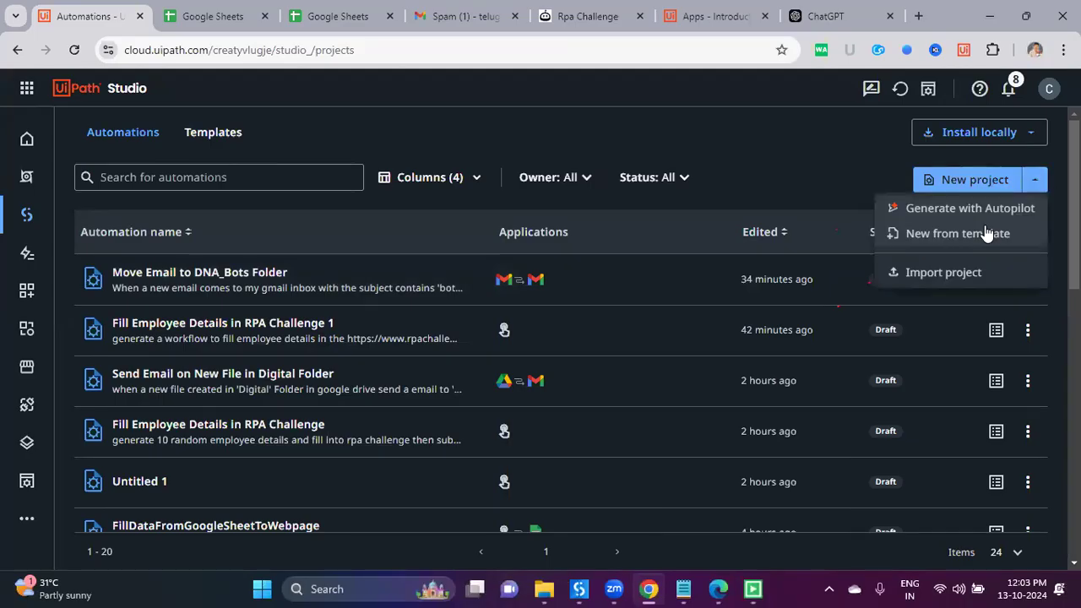
{"action": "left_click", "coordinate": [980, 213]}
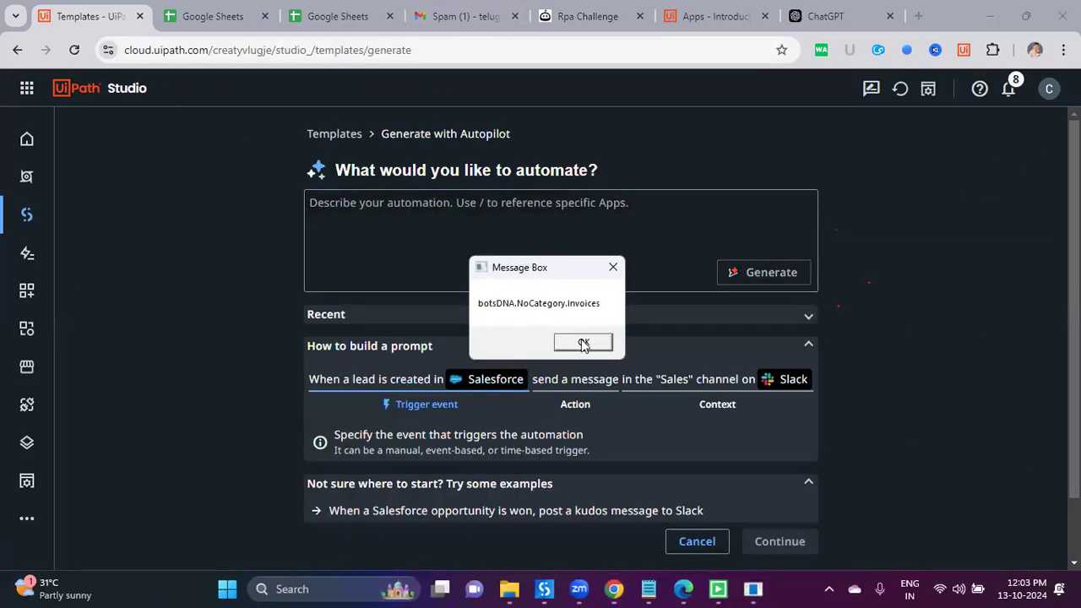
{"action": "left_click", "coordinate": [583, 343]}
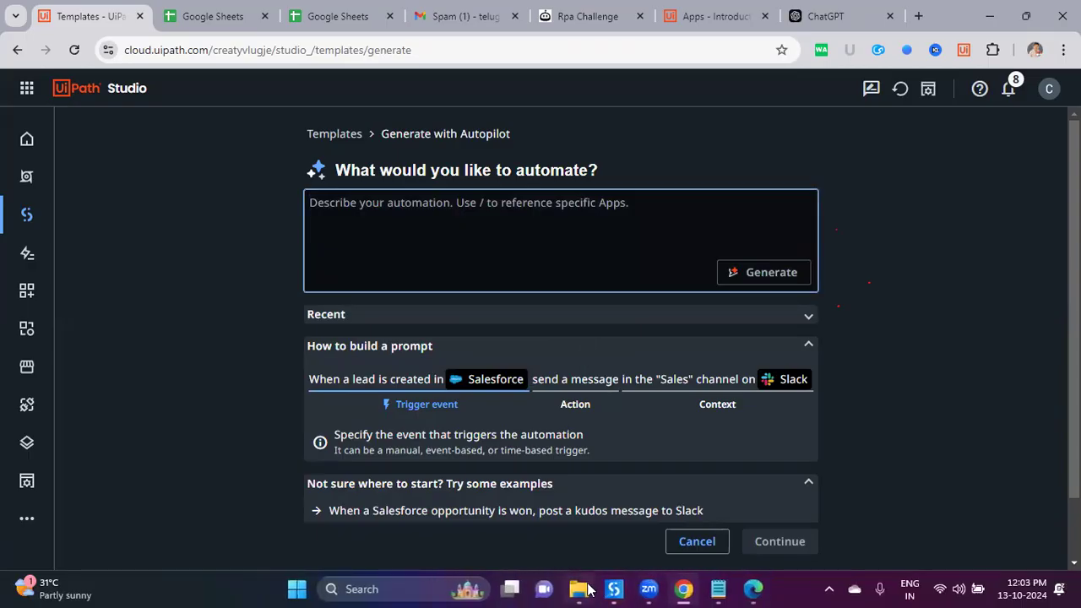
{"action": "left_click", "coordinate": [589, 589]}
Step: Open Output.xlsx from the PDFs folder in Excel using its right-click menu
{"action": "left_click", "coordinate": [264, 411]}
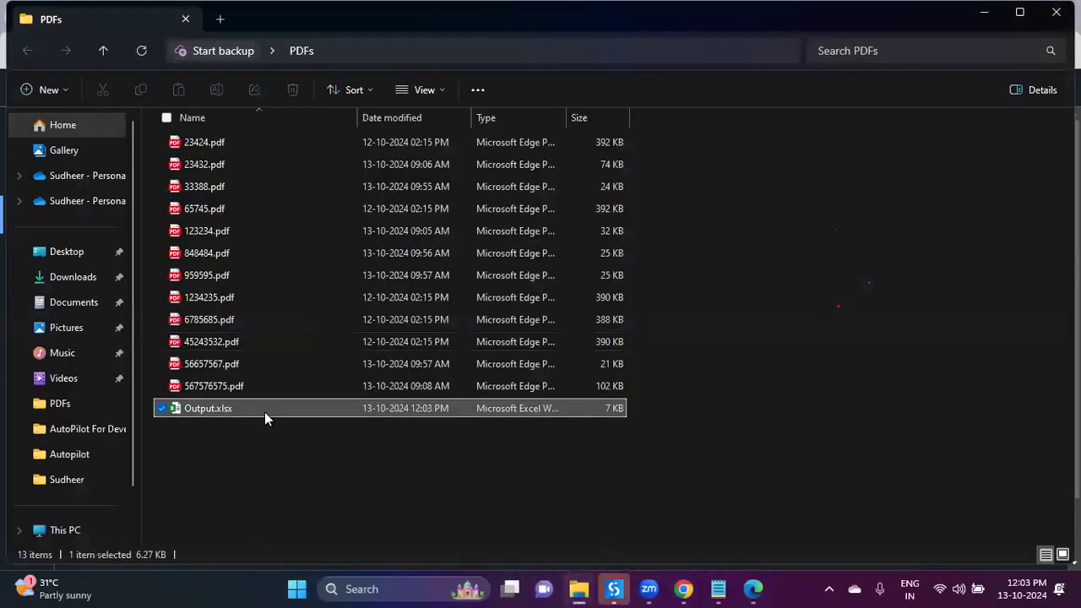
{"action": "right_click", "coordinate": [265, 412]}
{"action": "left_click", "coordinate": [334, 156]}
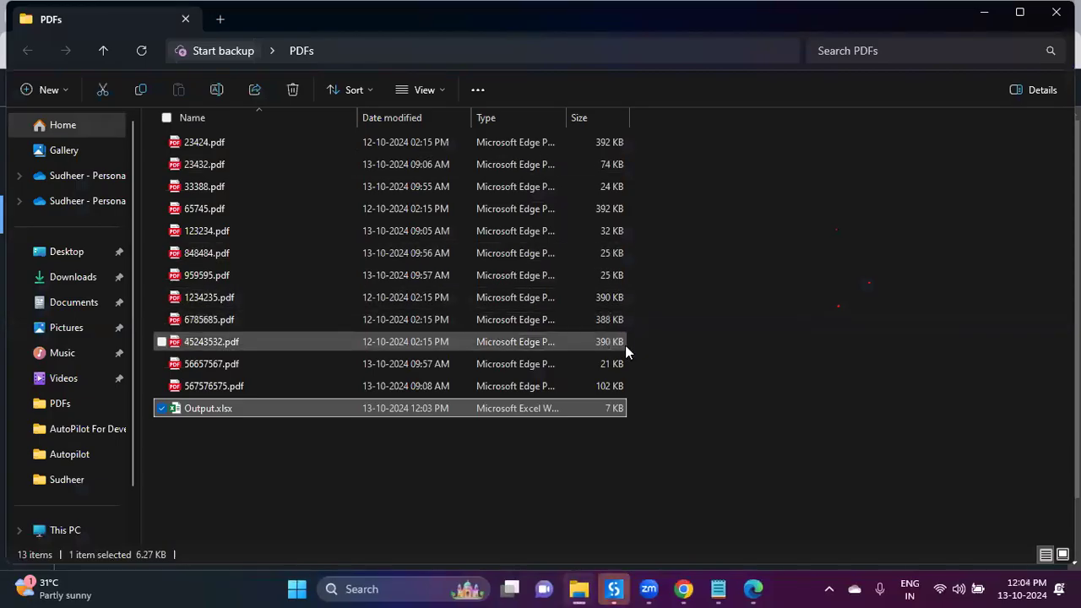
{"action": "left_click", "coordinate": [686, 350]}
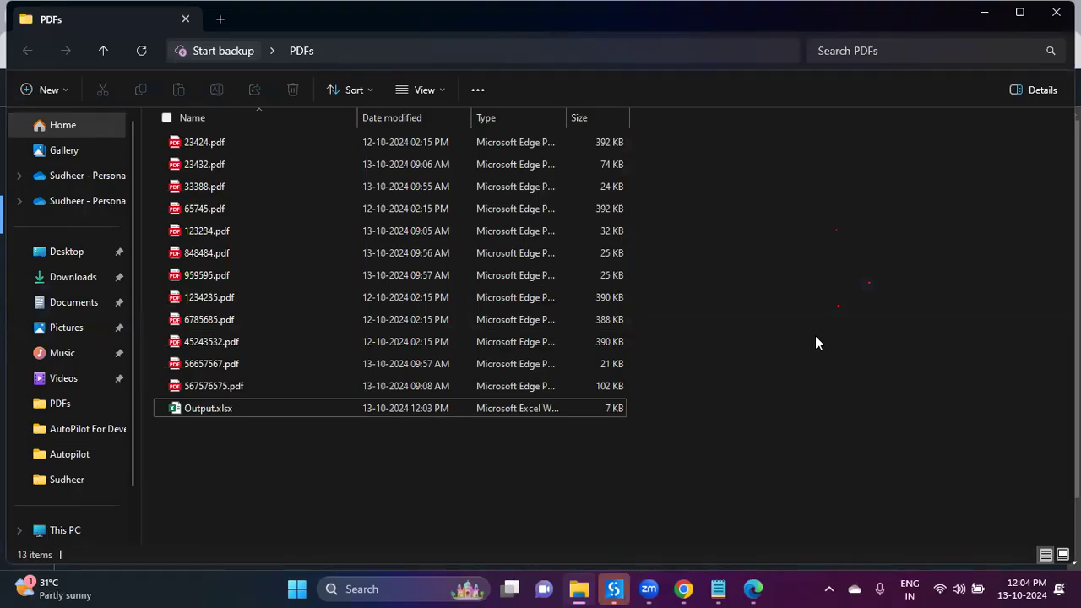
{"action": "double_click", "coordinate": [280, 414]}
Step: AutoFit all Sheet1 columns and select the extracted invoice row A2:G2
{"action": "left_click", "coordinate": [228, 366]}
{"action": "left_click", "coordinate": [16, 180]}
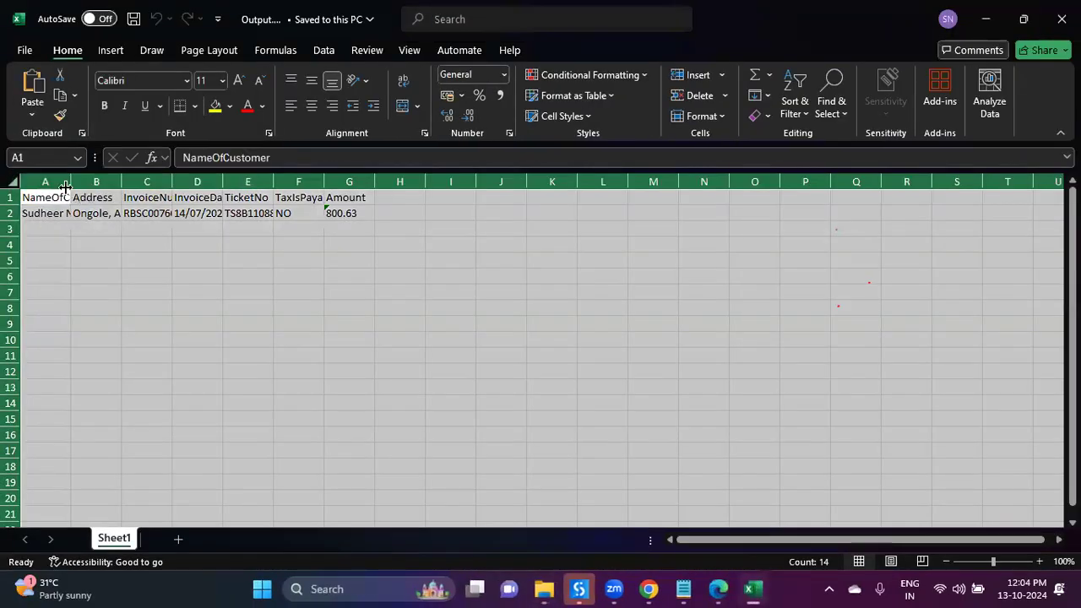
{"action": "double_click", "coordinate": [71, 182]}
{"action": "left_click", "coordinate": [271, 292]}
{"action": "left_click_drag", "start_coordinate": [87, 215], "coordinate": [547, 213]}
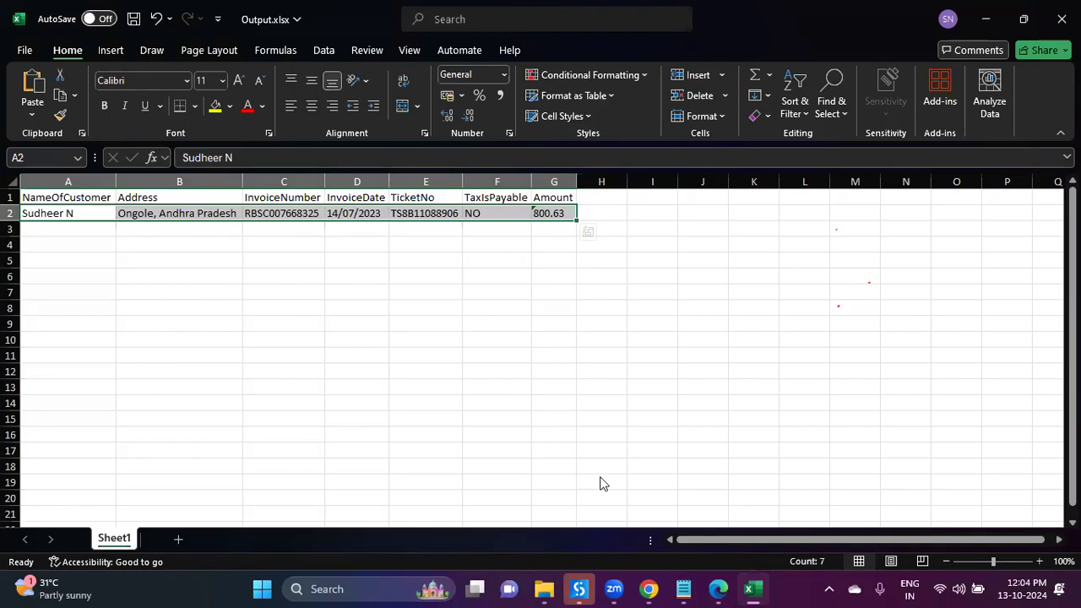
Step: Ask ChatGPT in a new chat for online registration or sign-in forms to test UiPath
{"action": "key", "text": "alt+Tab"}
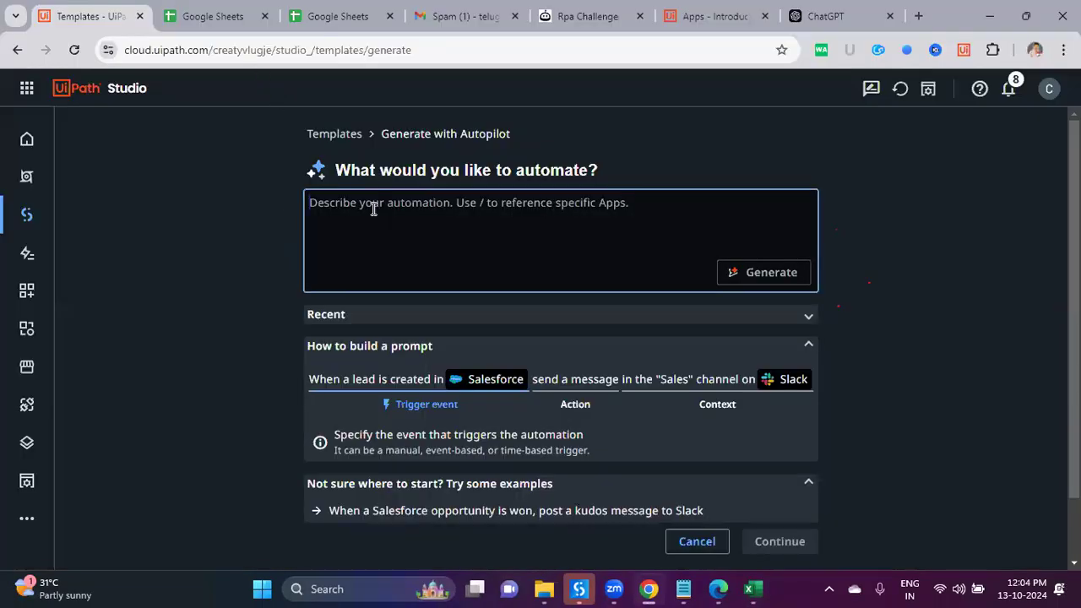
{"action": "left_click", "coordinate": [855, 29]}
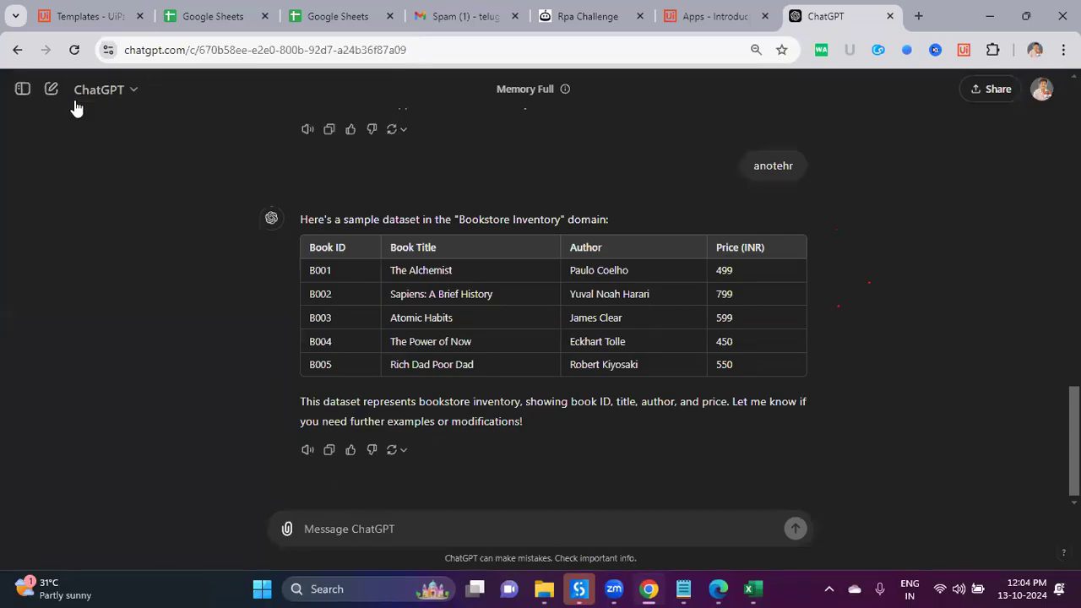
{"action": "left_click", "coordinate": [52, 88]}
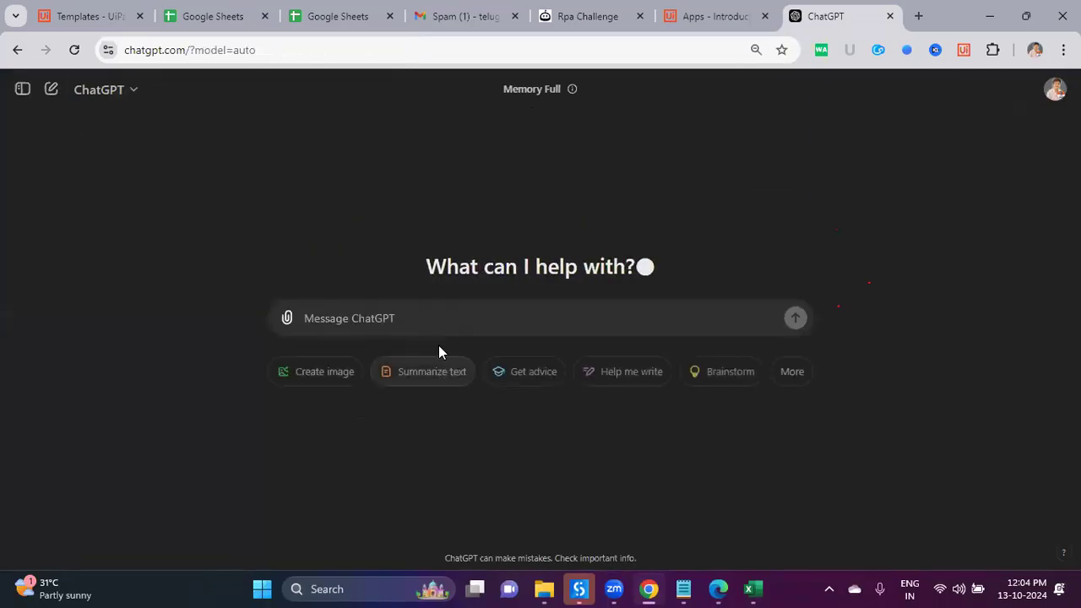
{"action": "type", "text": "give me"}
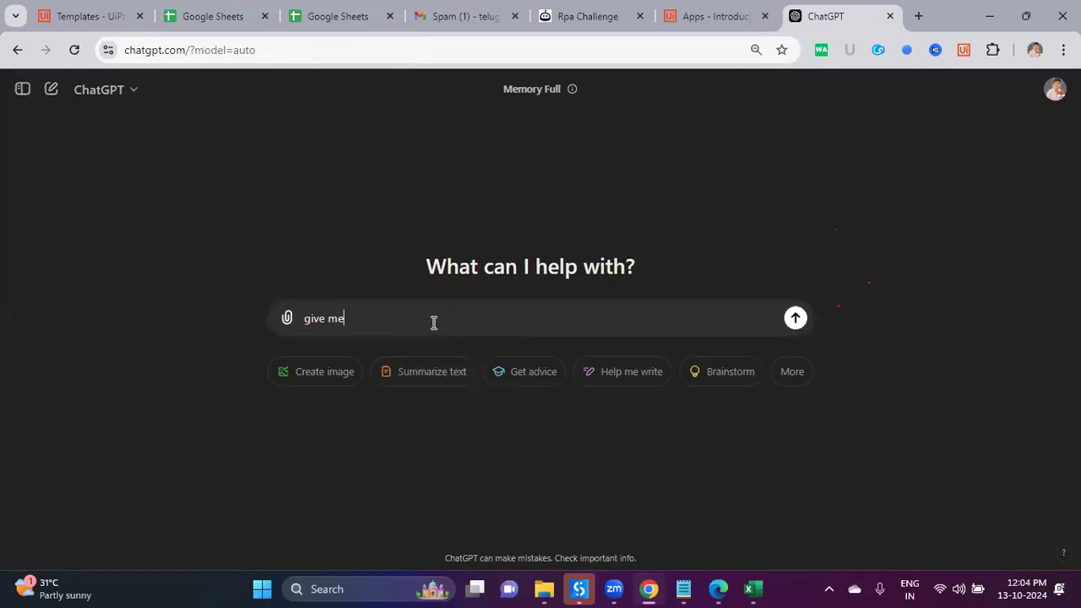
{"action": "type", "text": " any input registration or signup or sing gn in form "}
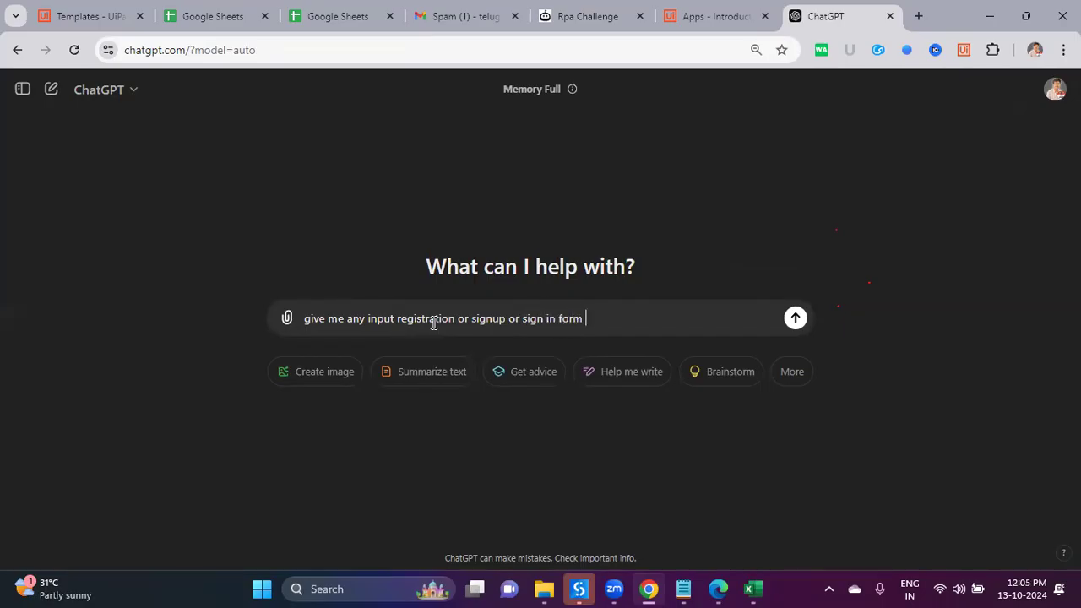
{"action": "type", "text": "s online to test uipath "}
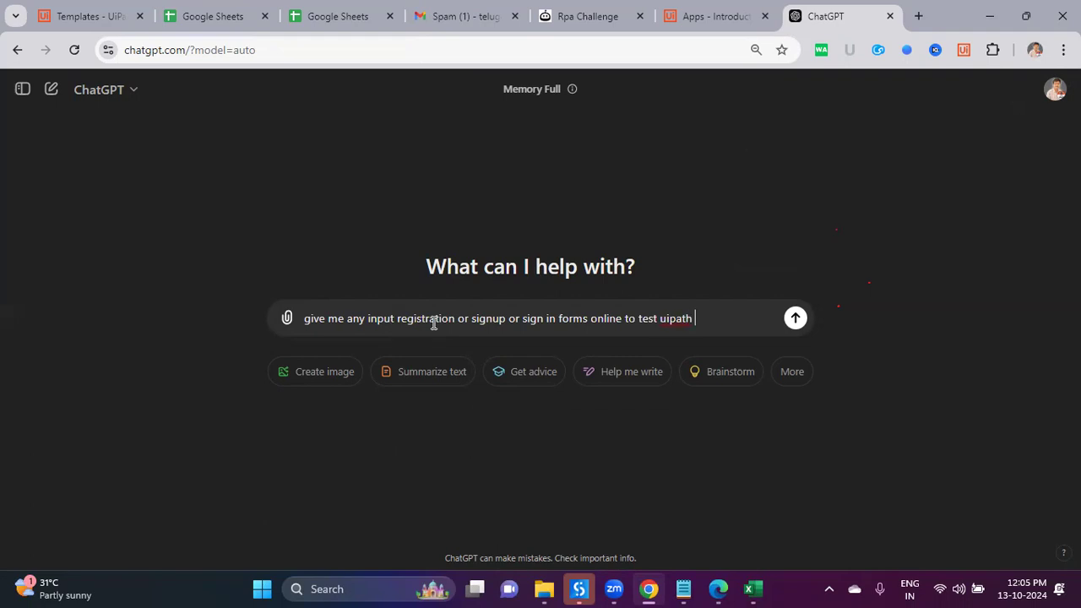
{"action": "type", "text": "to fill data"}
{"action": "key", "text": "Return"}
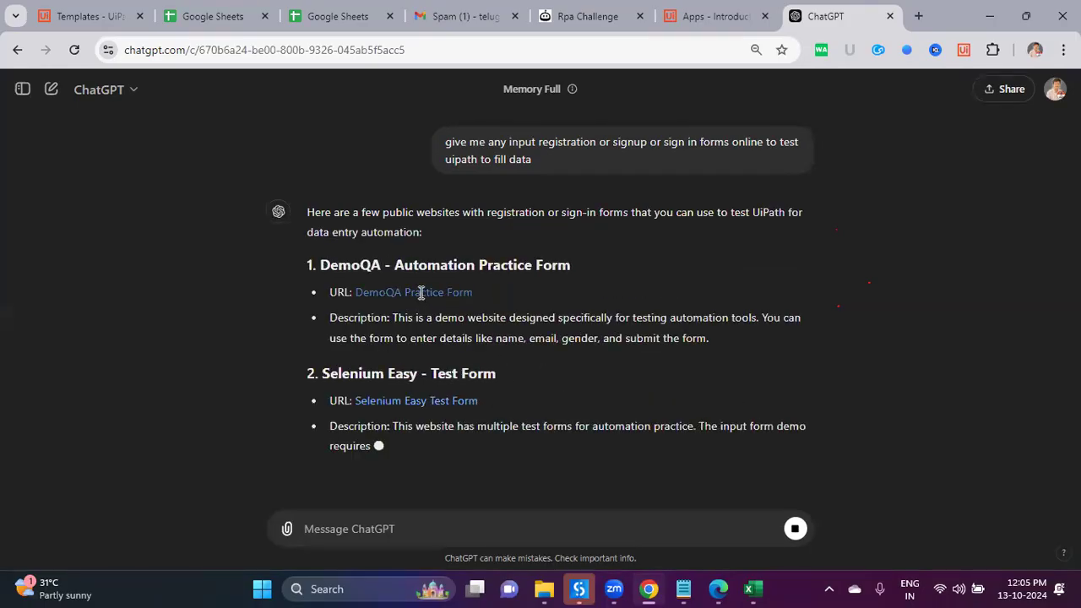
{"action": "left_click_drag", "start_coordinate": [349, 265], "coordinate": [406, 16]}
Step: Open DemoQA's Practice Form, close the bottom advert and scroll through the form fields
{"action": "left_click", "coordinate": [212, 247]}
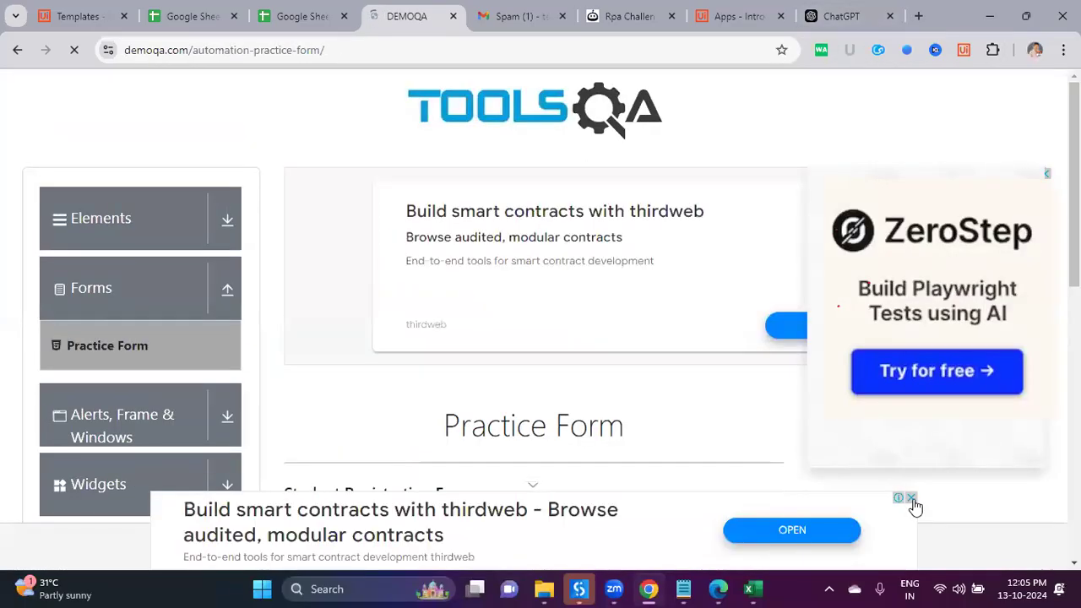
{"action": "left_click", "coordinate": [911, 499]}
{"action": "scroll", "coordinate": [632, 333], "scroll_direction": "down", "scroll_amount": 5}
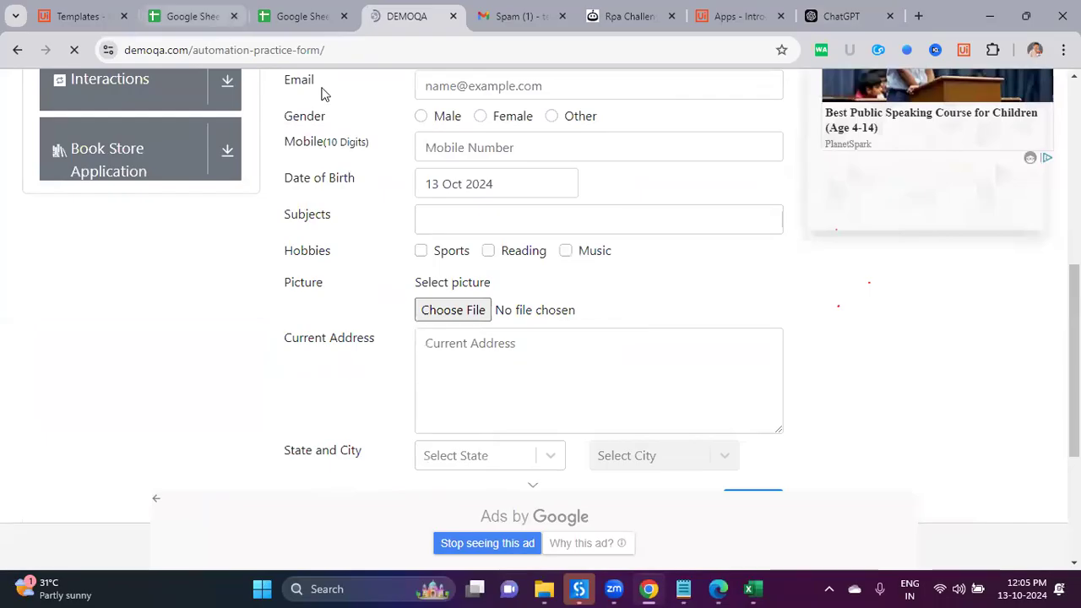
{"action": "key", "text": "ctrl+1"}
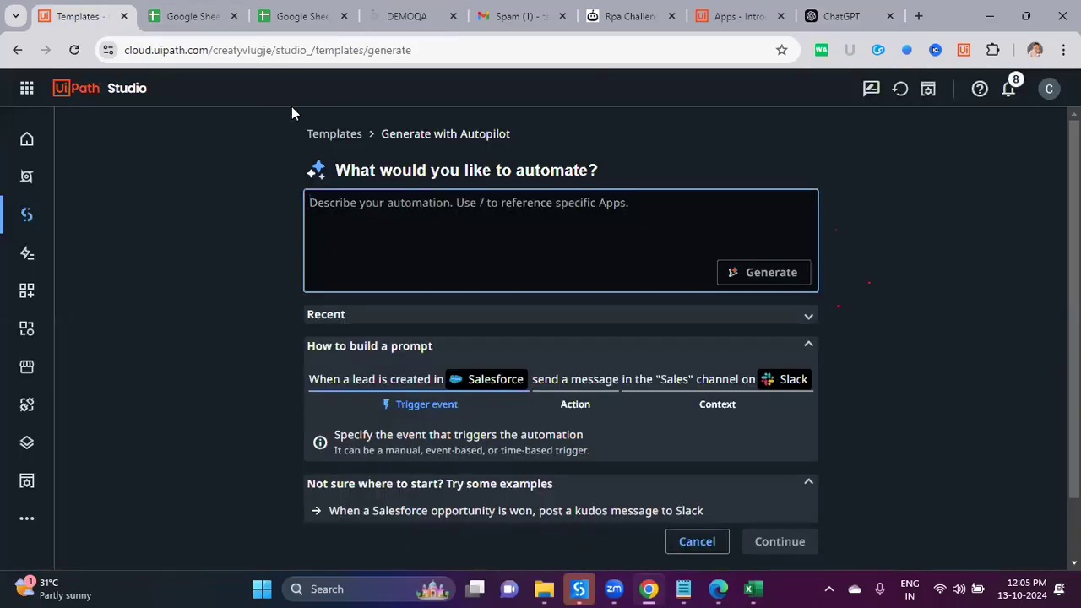
{"action": "key", "text": "ctrl+4"}
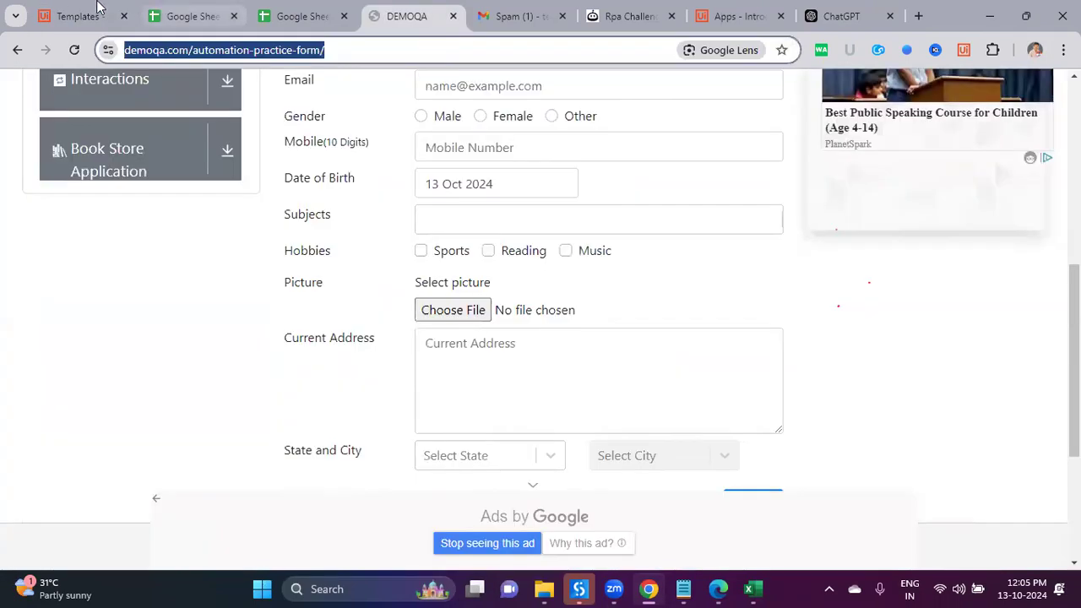
Step: Prompt Autopilot to fill the pasted DemoQA form URL with dummy data, then accept the suggested workflow
{"action": "left_click", "coordinate": [81, 16]}
{"action": "type", "text": "Fill The"}
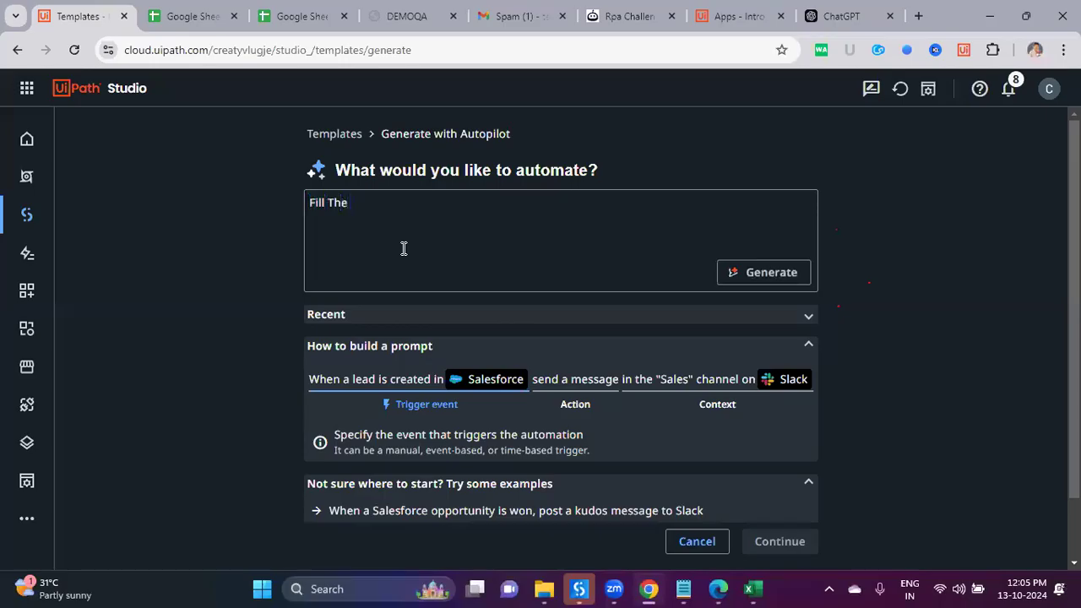
{"action": "type", "text": " form inm this websote"}
{"action": "key", "text": "BackSpace"}
{"action": "key", "text": "BackSpace"}
{"action": "key", "text": "BackSpace"}
{"action": "key", "text": "BackSpace"}
{"action": "type", "text": "so"}
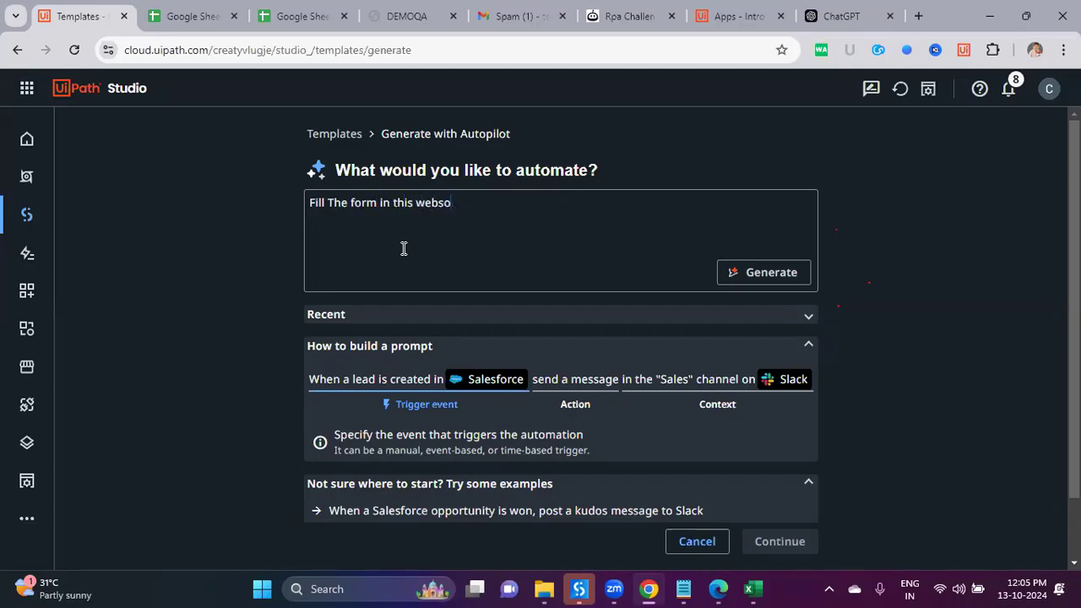
{"action": "type", "text": "teite '"}
{"action": "type", "text": "https://demoqa.com/automation-practice-form/"}
{"action": "type", "text": "' with summay"}
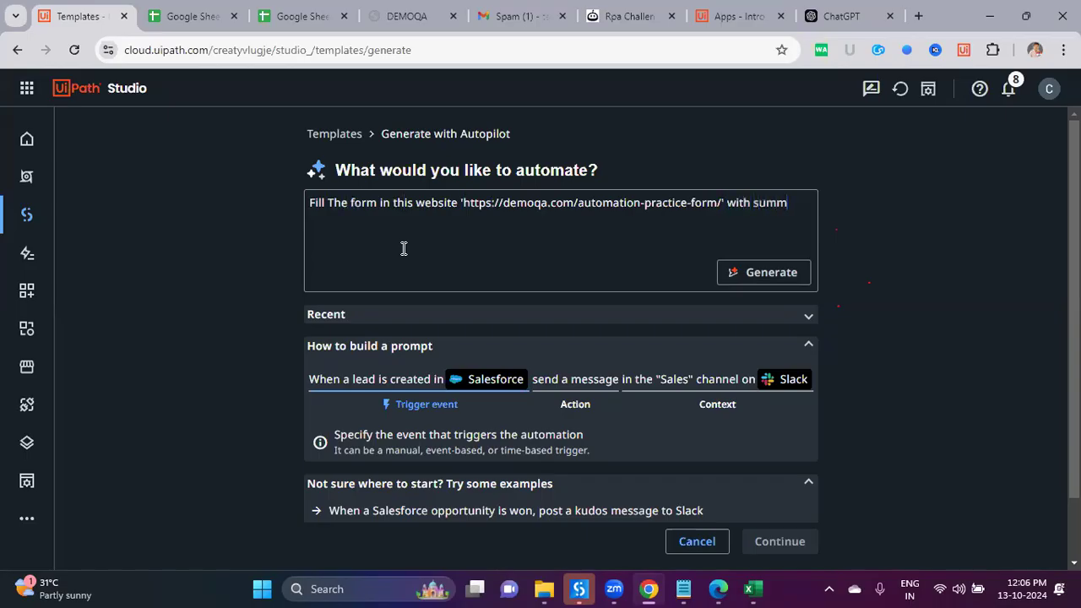
{"action": "key", "text": "BackSpace"}
{"action": "key", "text": "BackSpace"}
{"action": "key", "text": "BackSpace"}
{"action": "key", "text": "BackSpace"}
{"action": "key", "text": "BackSpace"}
{"action": "key", "text": "BackSpace"}
{"action": "type", "text": "som edummy data"}
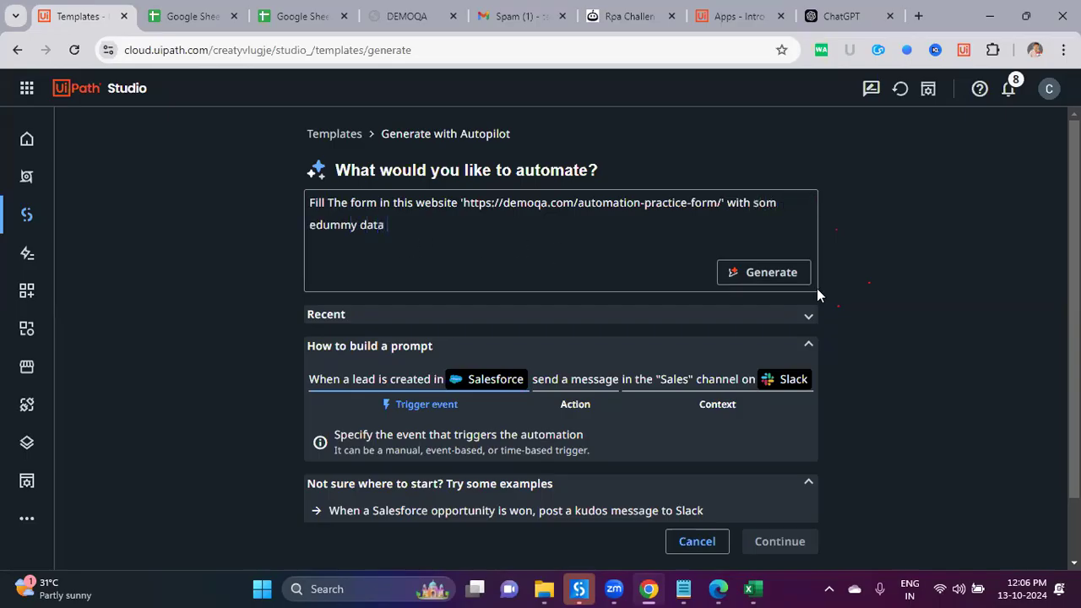
{"action": "left_click", "coordinate": [771, 281]}
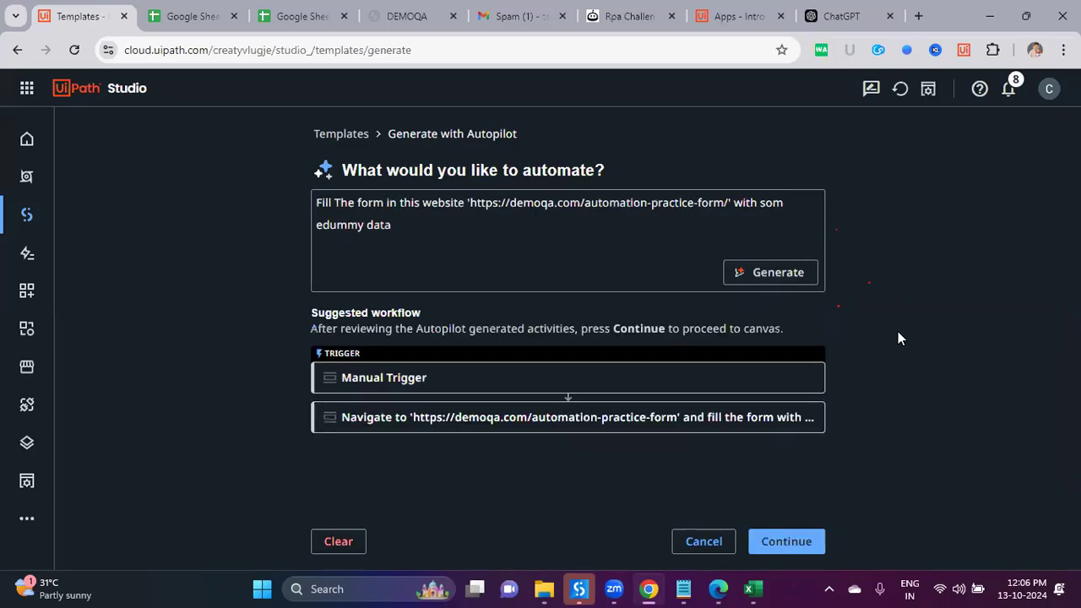
{"action": "left_click", "coordinate": [818, 538]}
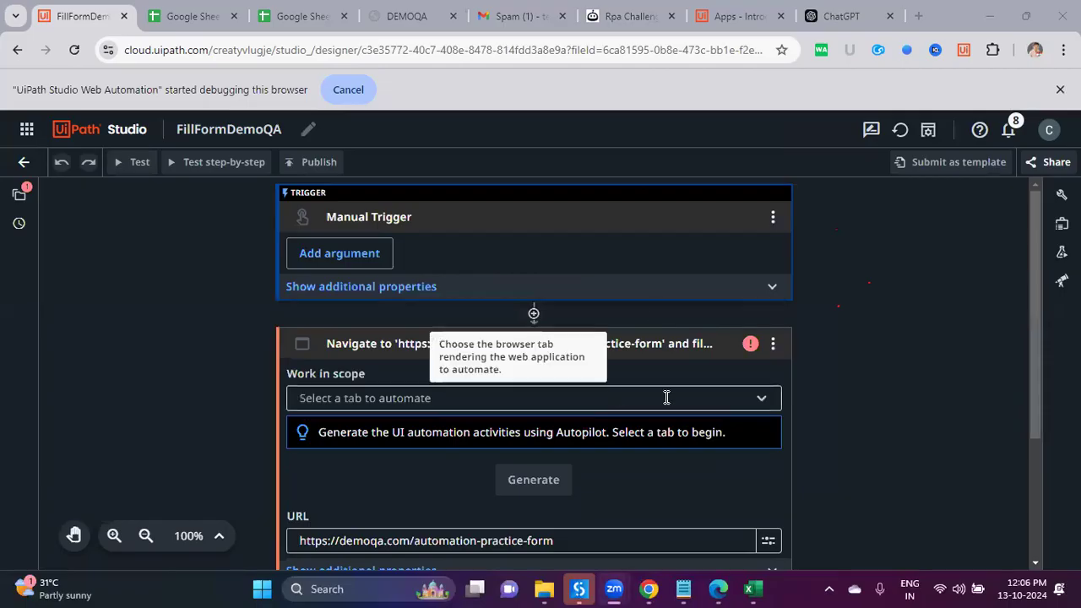
Step: Choose the DEMOQA browser tab as the target and have Autopilot generate the form-filling activities
{"action": "left_click", "coordinate": [757, 400]}
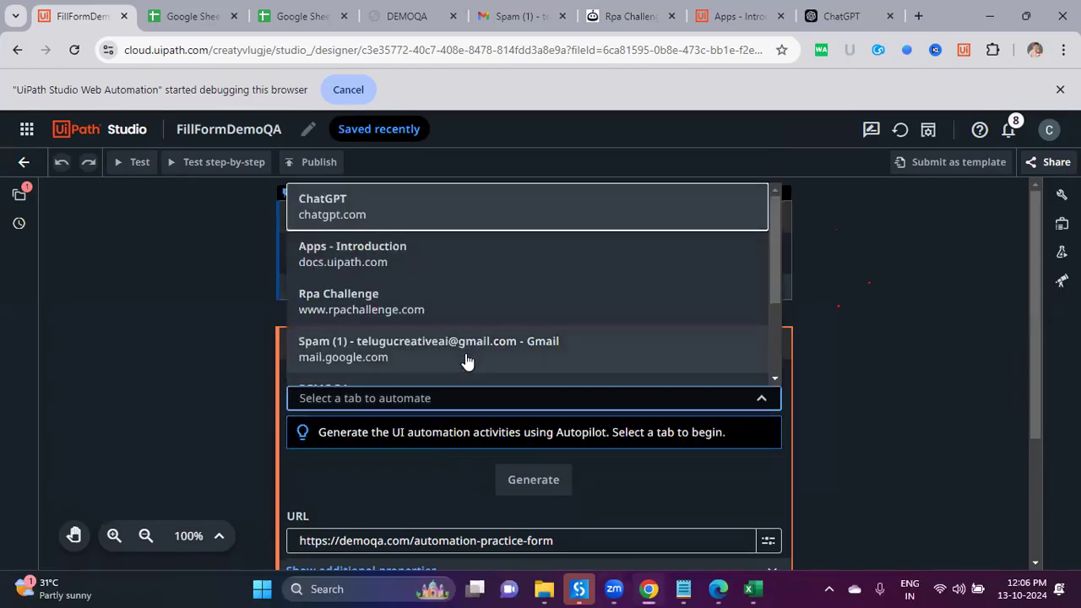
{"action": "scroll", "coordinate": [468, 362], "scroll_direction": "down", "scroll_amount": 2}
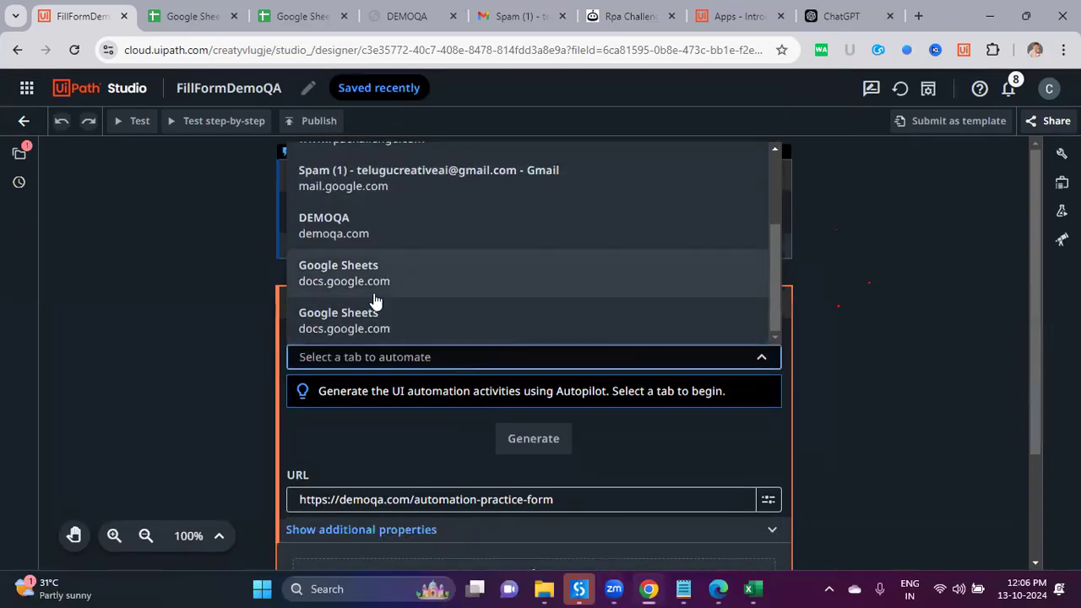
{"action": "scroll", "coordinate": [402, 290], "scroll_direction": "up", "scroll_amount": 3}
{"action": "scroll", "coordinate": [403, 291], "scroll_direction": "down", "scroll_amount": 1}
{"action": "scroll", "coordinate": [404, 291], "scroll_direction": "down", "scroll_amount": 1}
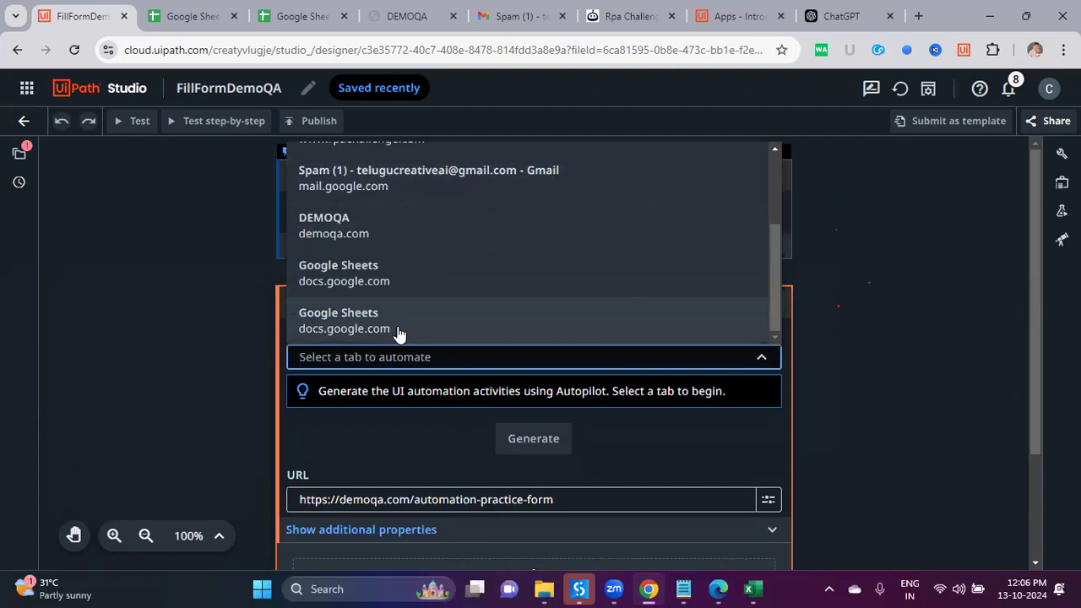
{"action": "left_click", "coordinate": [382, 230]}
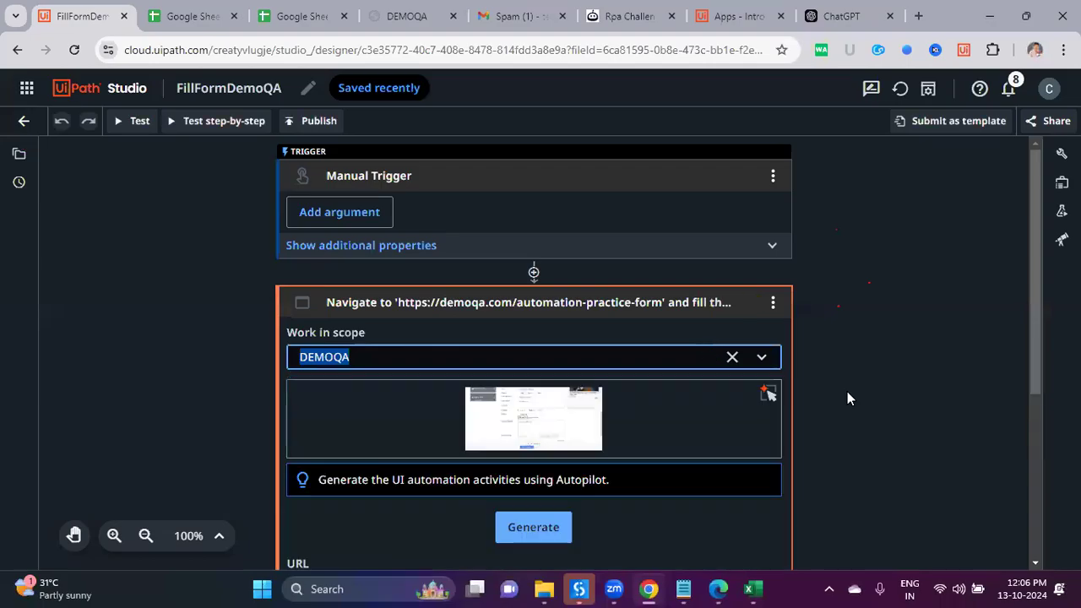
{"action": "left_click", "coordinate": [547, 525]}
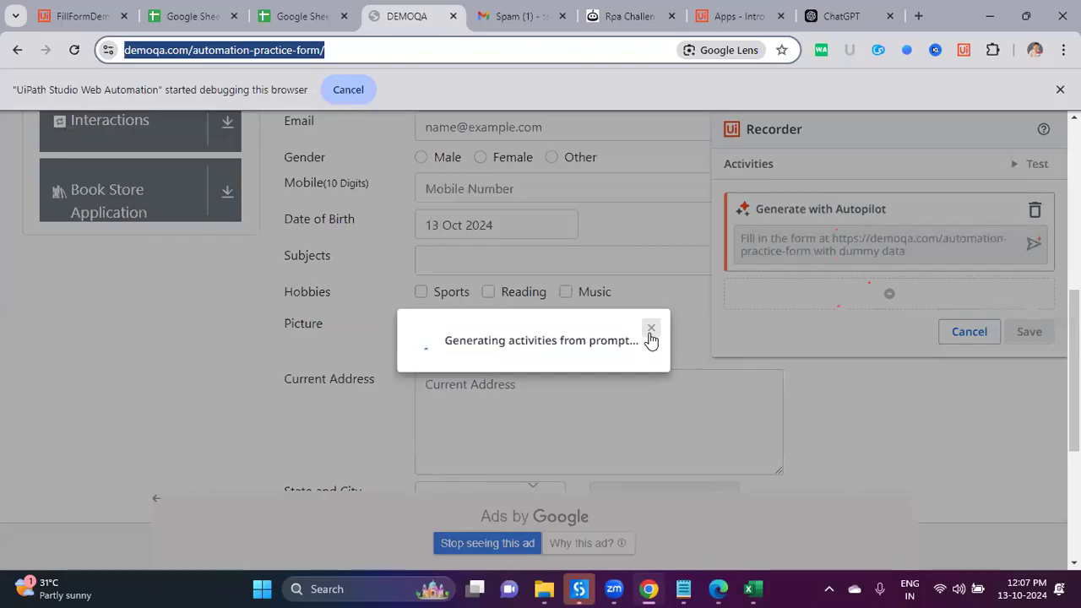
{"action": "left_click", "coordinate": [650, 334]}
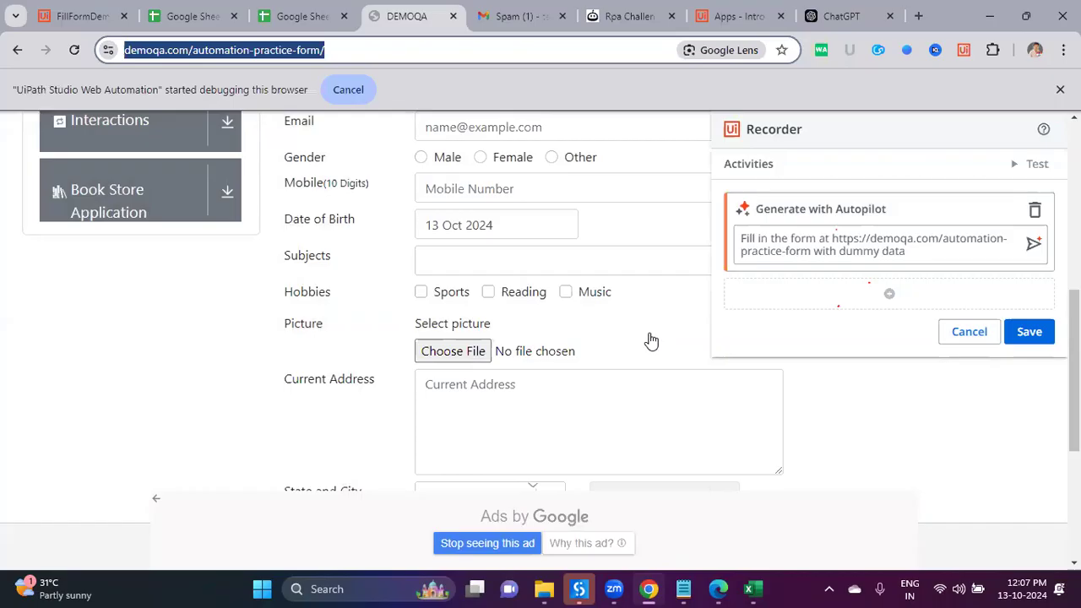
Step: Replace the Autopilot prompt with 'Fill the form with sample test data' and send it
{"action": "scroll", "coordinate": [651, 338], "scroll_direction": "down", "scroll_amount": 1}
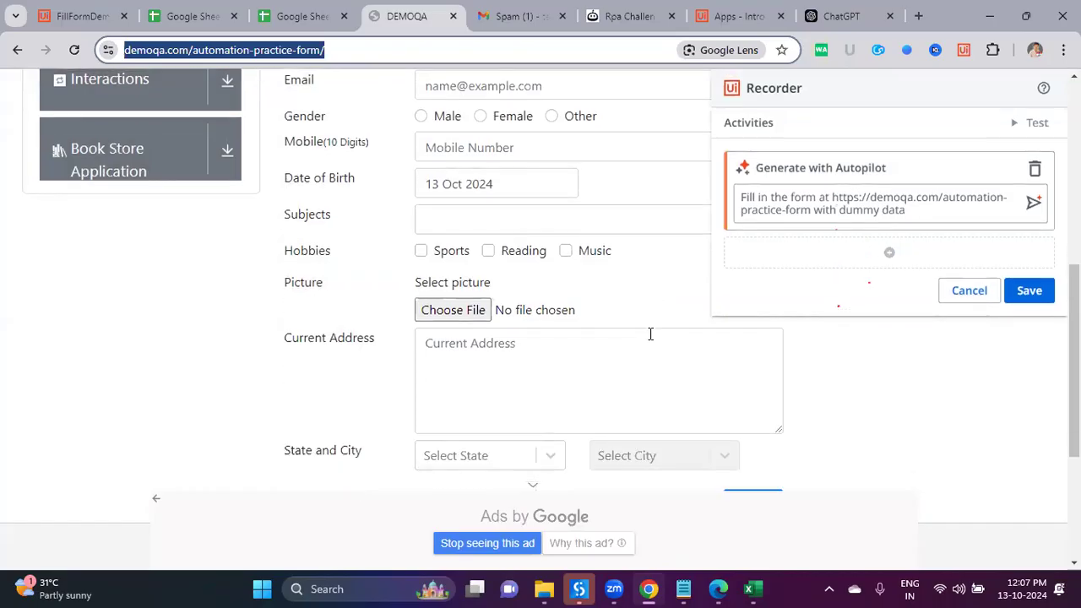
{"action": "left_click_drag", "start_coordinate": [917, 217], "coordinate": [811, 199]}
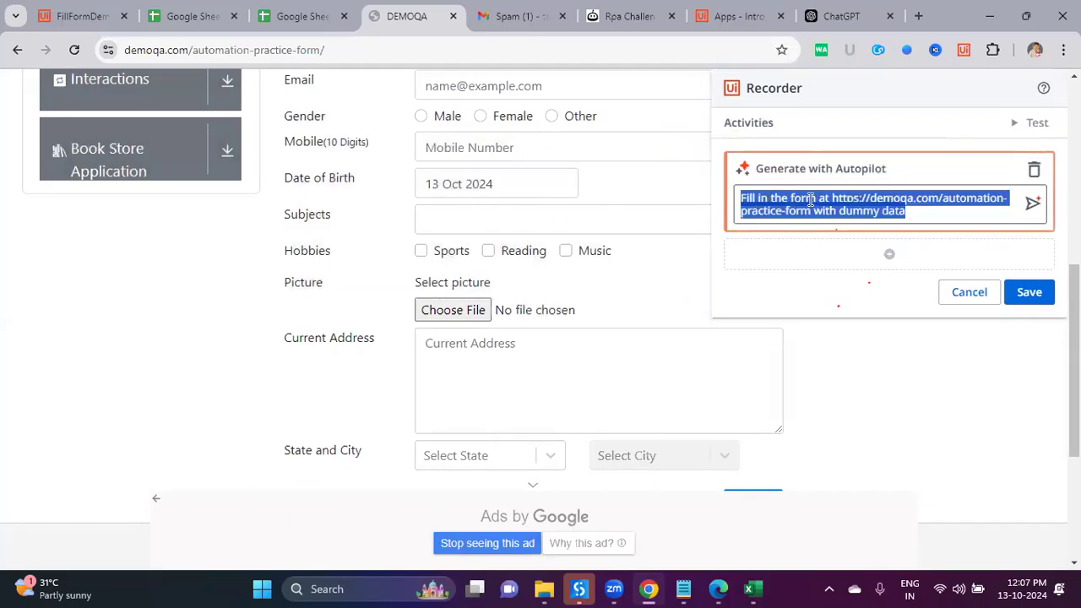
{"action": "left_click", "coordinate": [815, 211]}
{"action": "key", "text": "ctrl+a"}
{"action": "type", "text": "Fill the fomr"}
{"action": "key", "text": "BackSpace"}
{"action": "type", "text": "with"}
{"action": "key", "text": "BackSpace"}
{"action": "key", "text": "BackSpace"}
{"action": "key", "text": "BackSpace"}
{"action": "key", "text": "BackSpace"}
{"action": "key", "text": "BackSpace"}
{"action": "key", "text": "BackSpace"}
{"action": "key", "text": "BackSpace"}
{"action": "type", "text": "rm with sample text"}
{"action": "key", "text": "BackSpace"}
{"action": "key", "text": "BackSpace"}
{"action": "type", "text": "st data"}
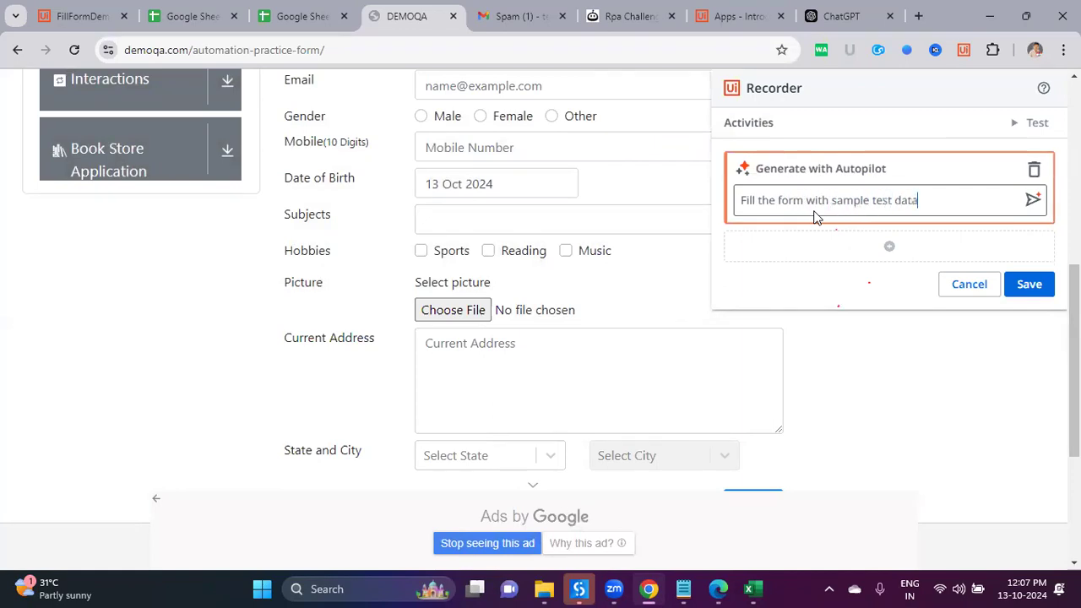
{"action": "left_click", "coordinate": [1033, 201]}
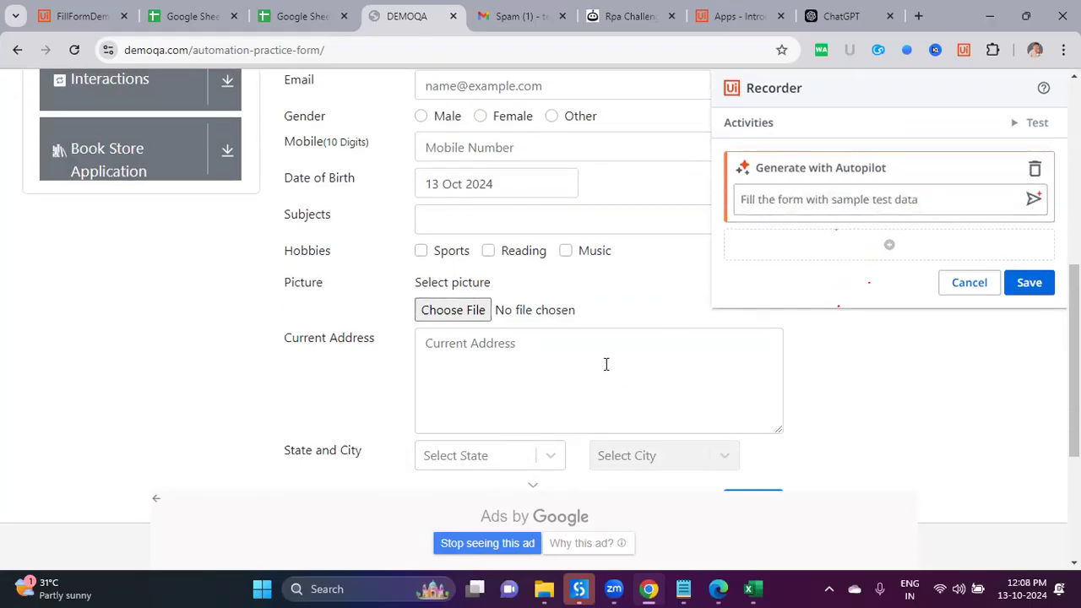
Step: Delete the Generate with Autopilot activity and cancel the recorder without saving
{"action": "scroll", "coordinate": [606, 364], "scroll_direction": "up", "scroll_amount": 4}
{"action": "scroll", "coordinate": [454, 288], "scroll_direction": "down", "scroll_amount": 5}
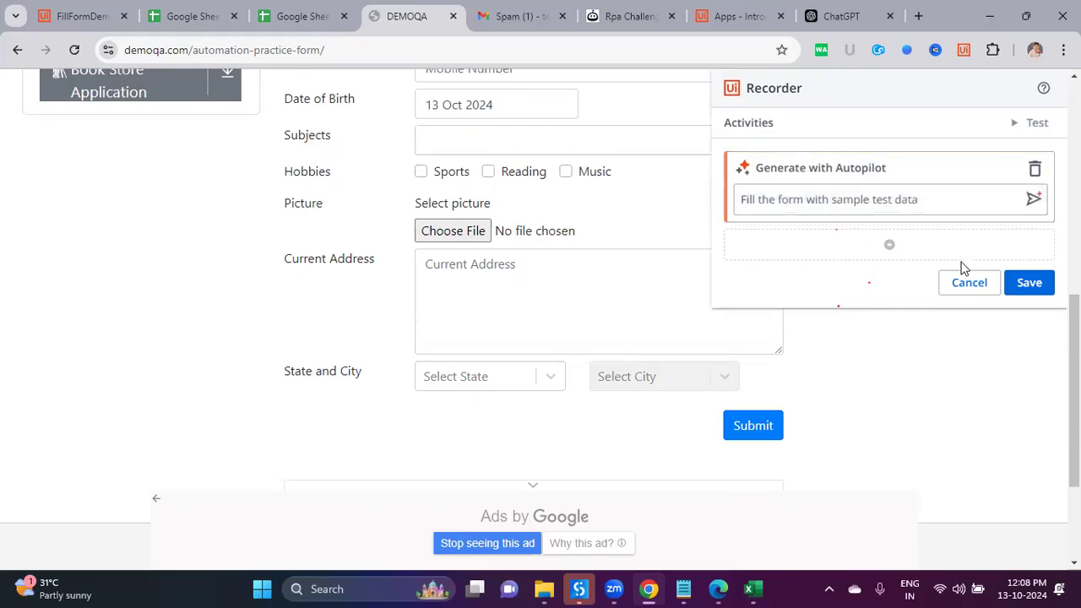
{"action": "left_click", "coordinate": [1035, 169]}
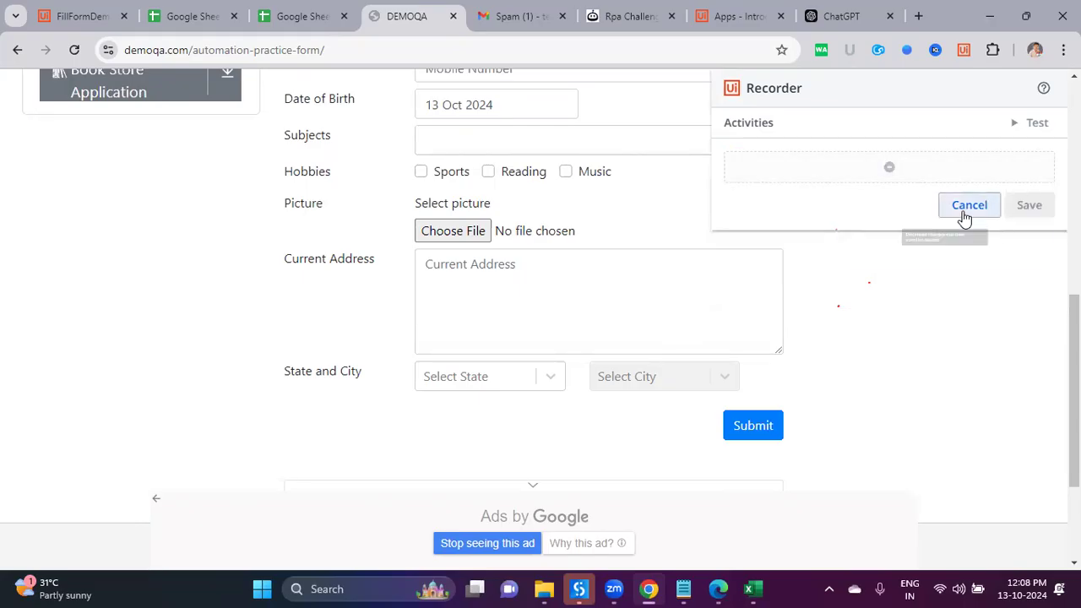
{"action": "left_click", "coordinate": [967, 212]}
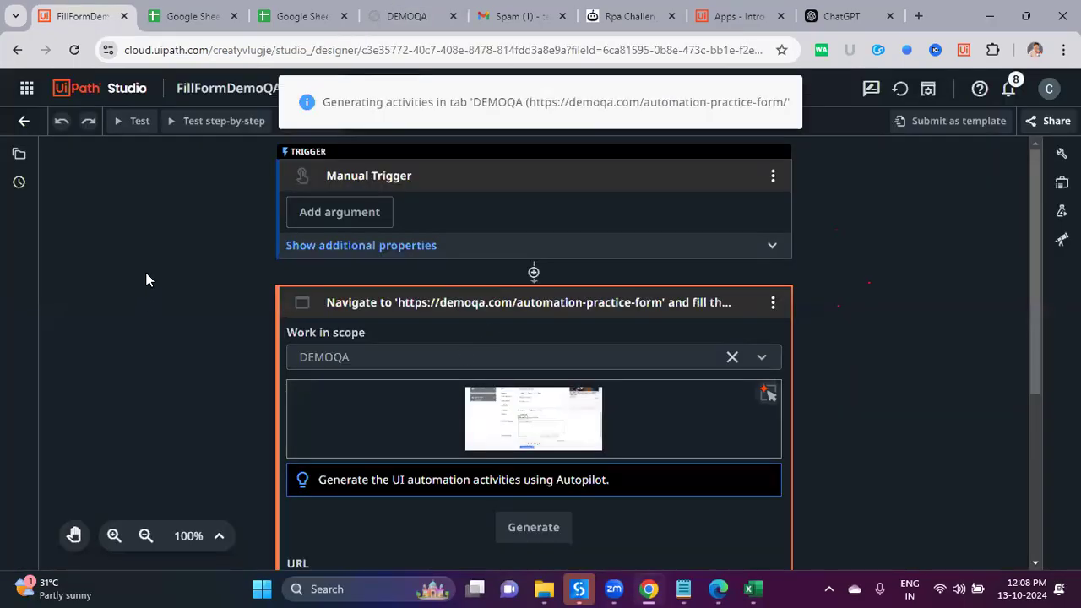
{"action": "scroll", "coordinate": [563, 291], "scroll_direction": "down", "scroll_amount": 3}
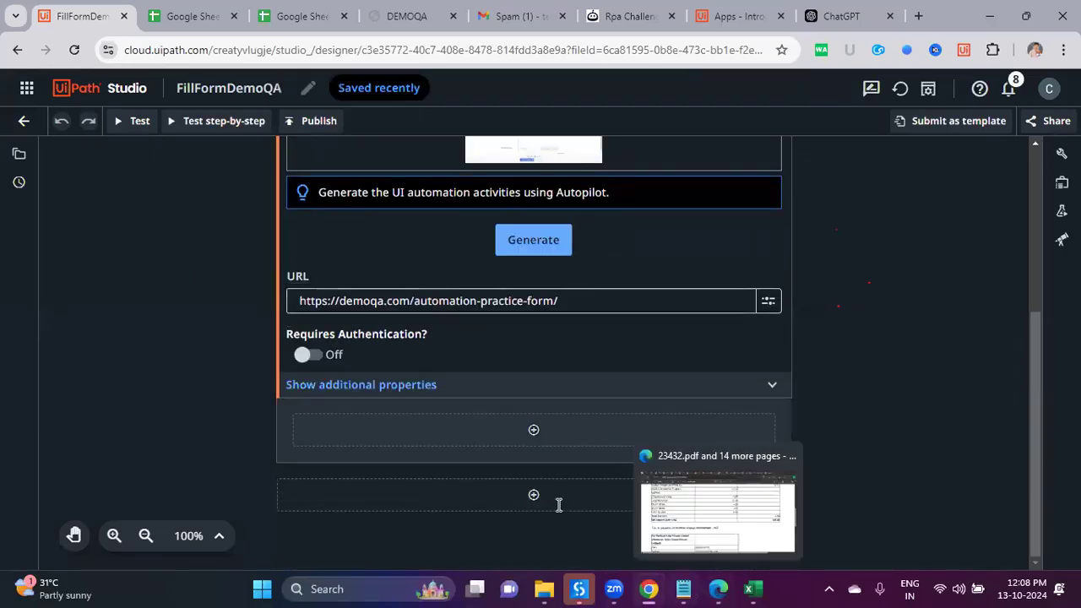
{"action": "key", "text": "alt+Tab"}
Step: Add item 10 'Web Recorder ( Generate Activities from Prompt)', fixing the misspellings via spelling suggestions
{"action": "type", "text": "Web"}
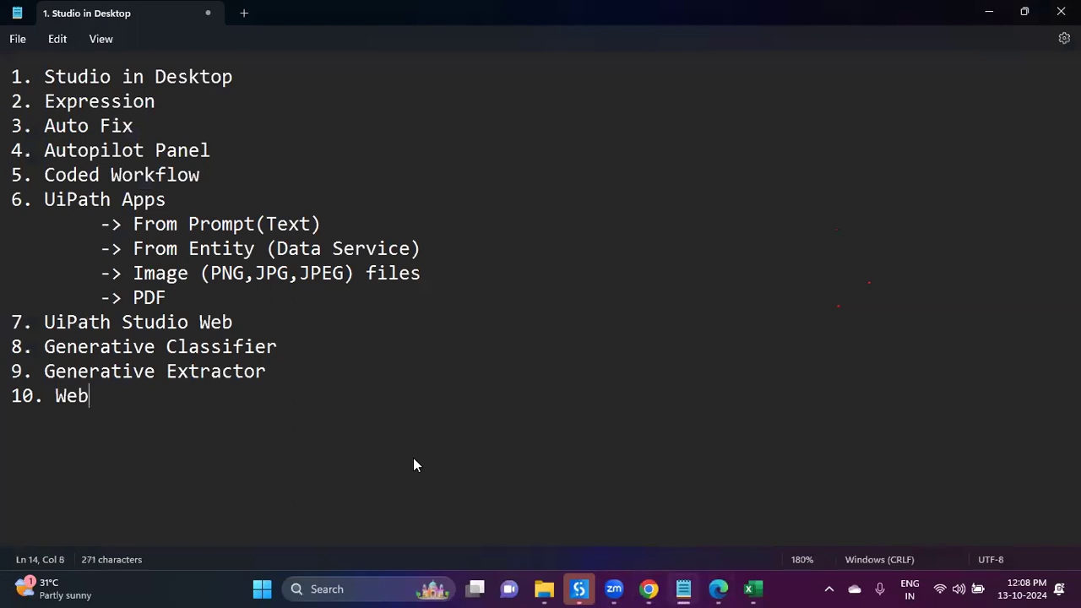
{"action": "type", "text": "Recorder ( Genearte Act"}
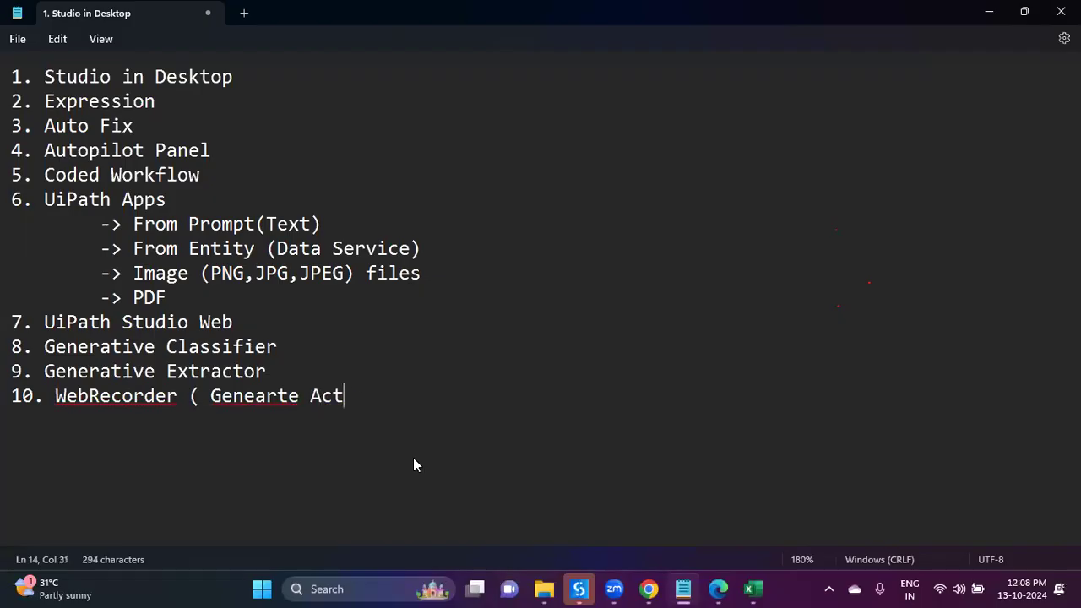
{"action": "type", "text": "ivities from Prompt)"}
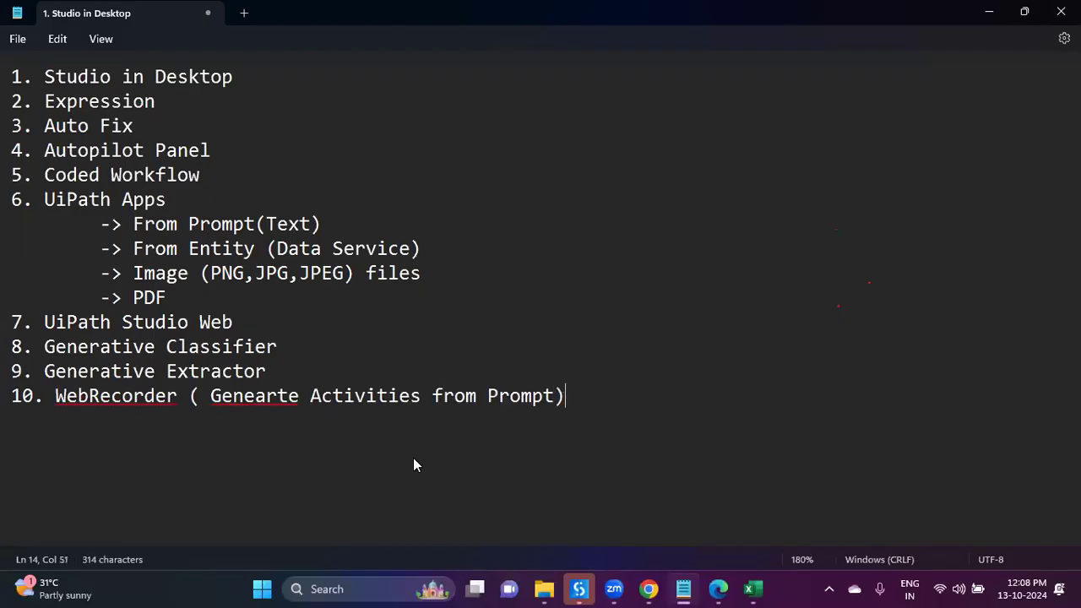
{"action": "right_click", "coordinate": [270, 394]}
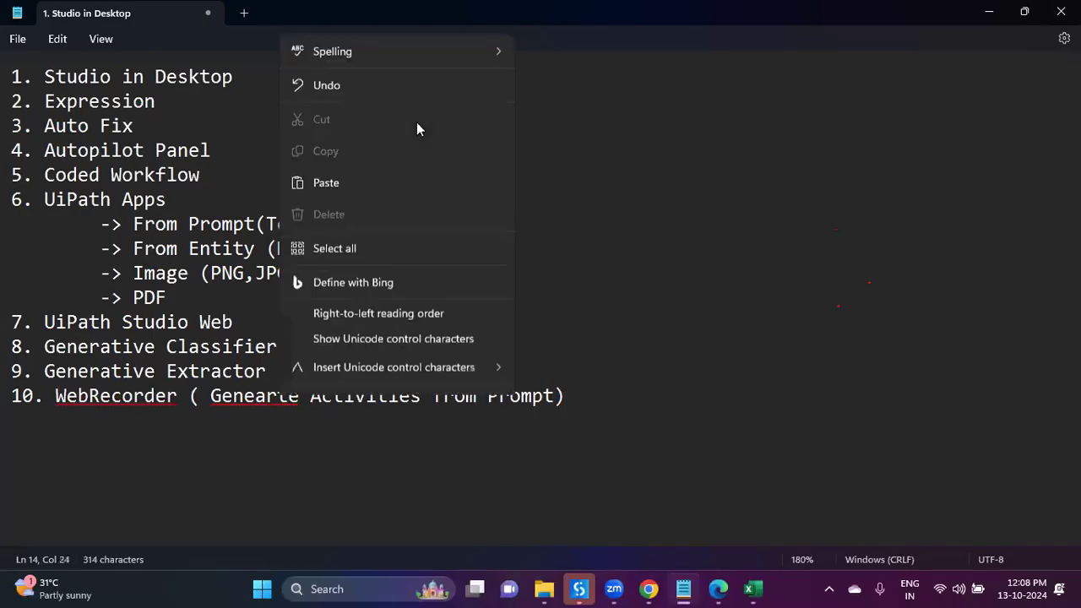
{"action": "key", "text": "Escape"}
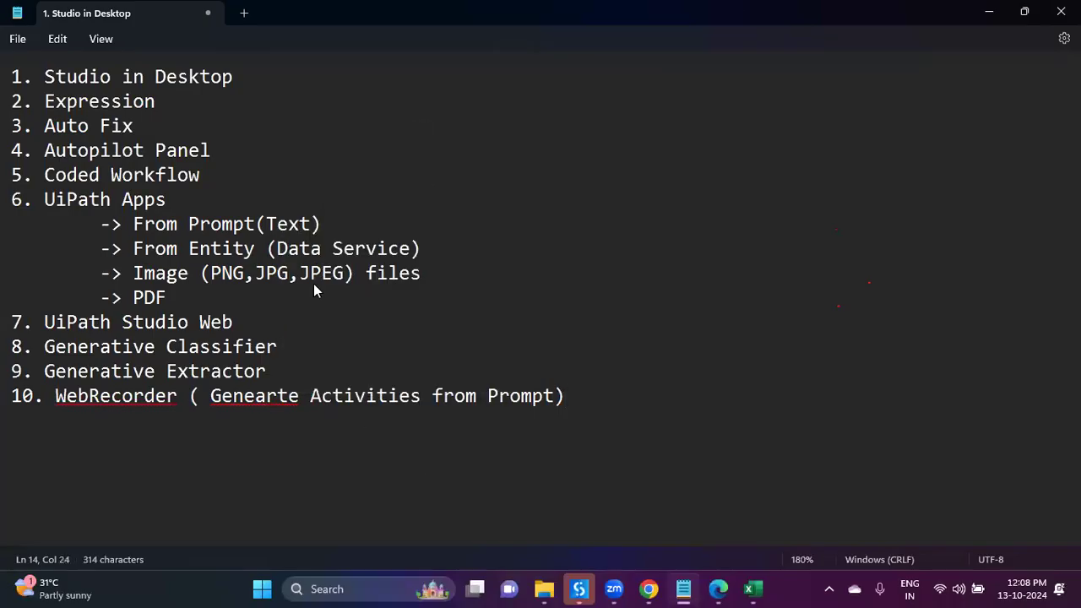
{"action": "right_click", "coordinate": [163, 404]}
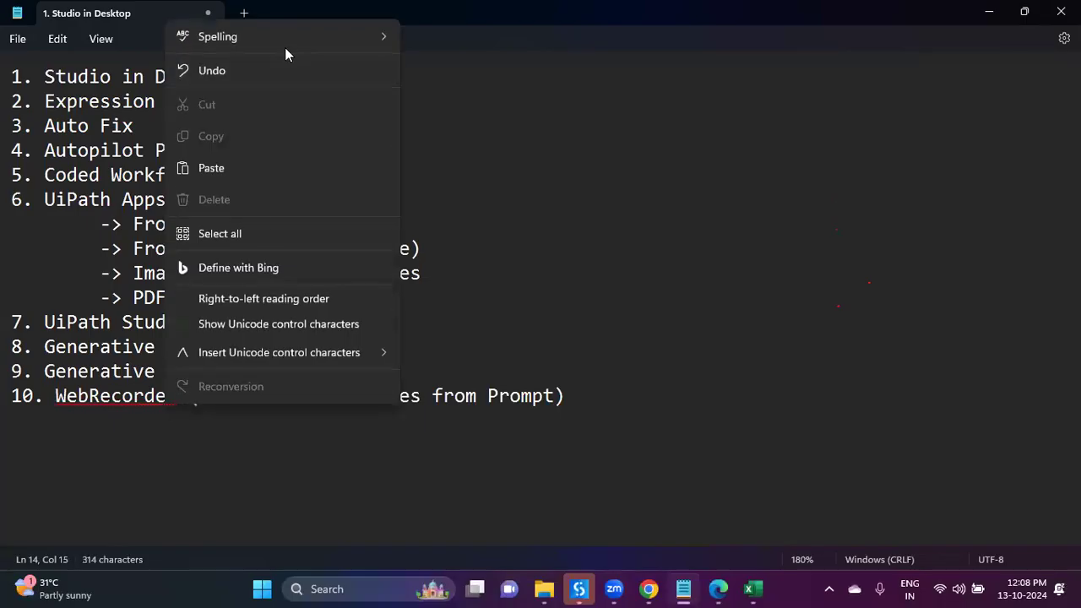
{"action": "mouse_move", "coordinate": [287, 43]}
{"action": "left_click", "coordinate": [445, 39]}
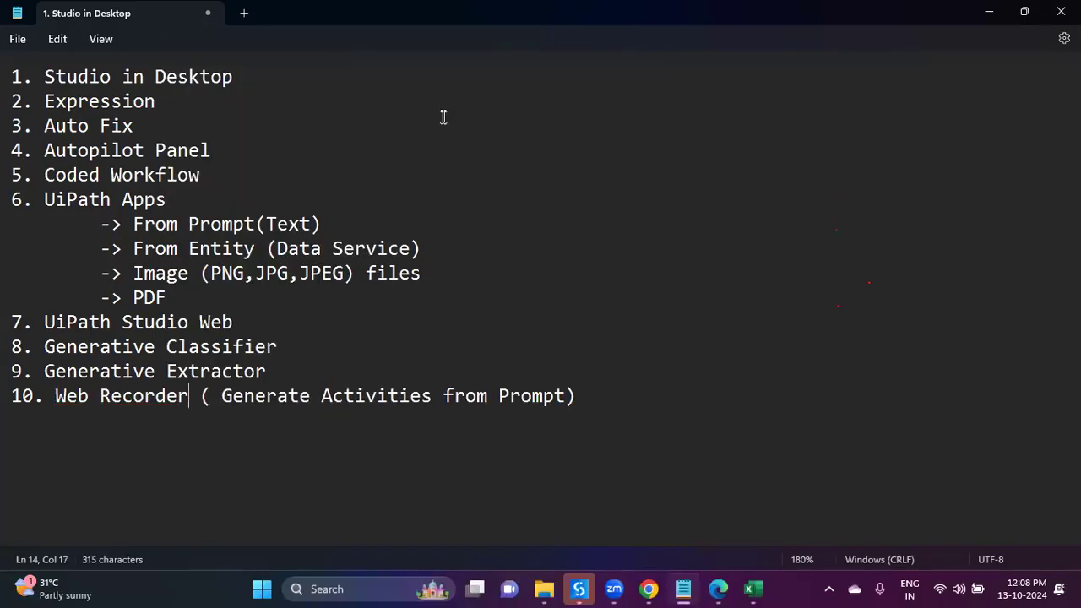
{"action": "left_click", "coordinate": [463, 371]}
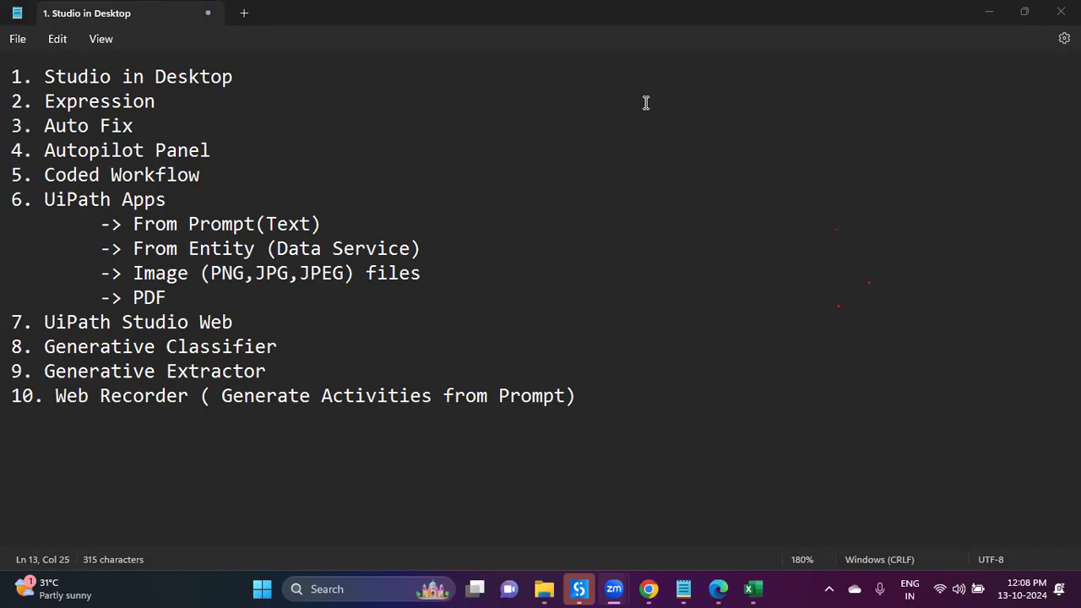
{"action": "key", "text": "super+d"}
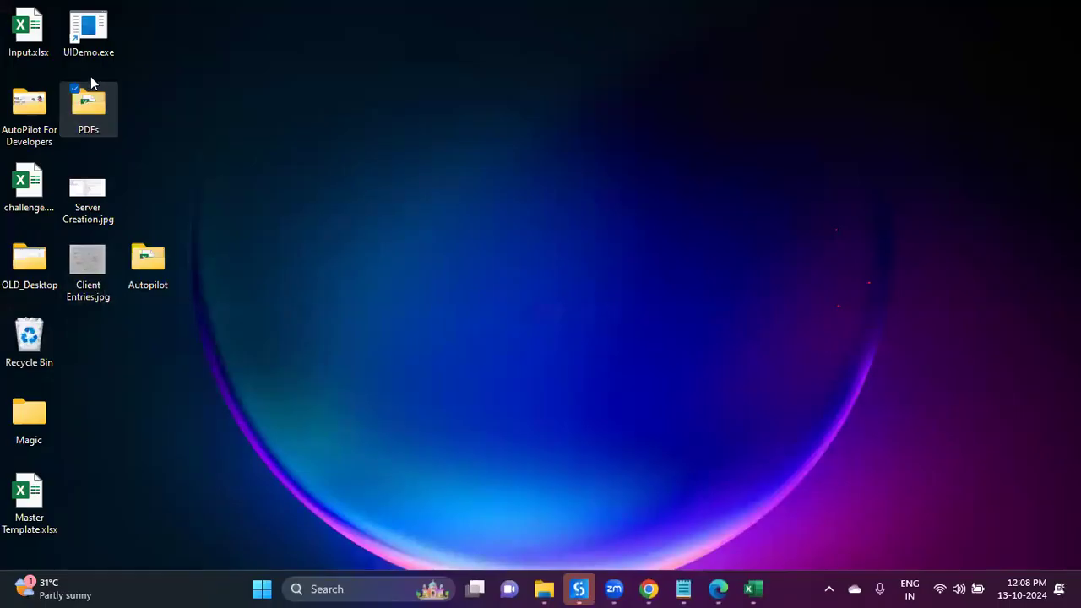
Step: Open the AutoPilot For Developers folder from the desktop and select Thumb_Img.png
{"action": "double_click", "coordinate": [28, 106]}
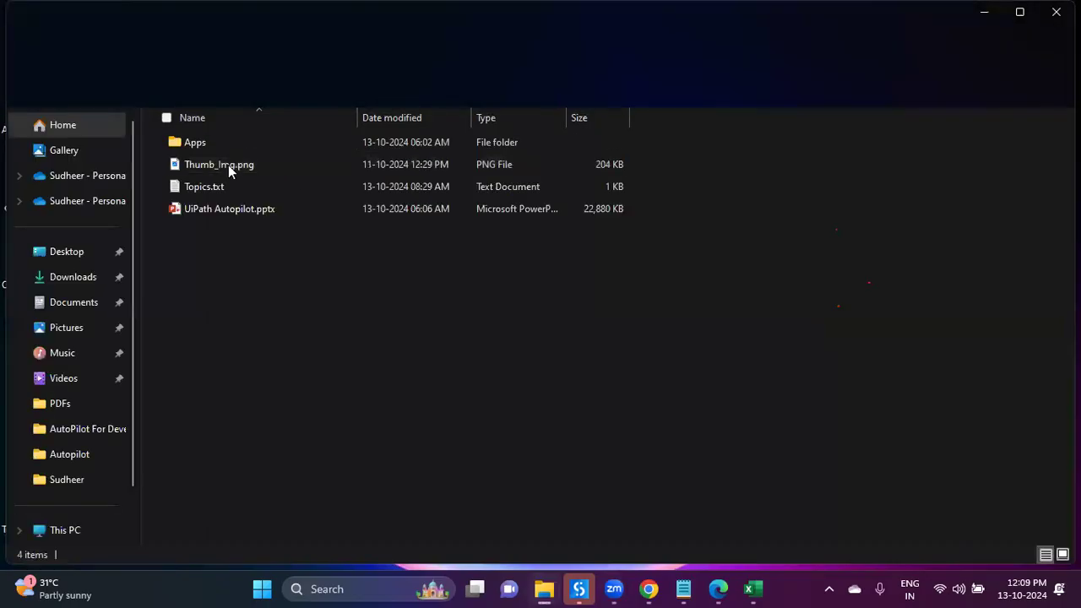
{"action": "left_click", "coordinate": [228, 165]}
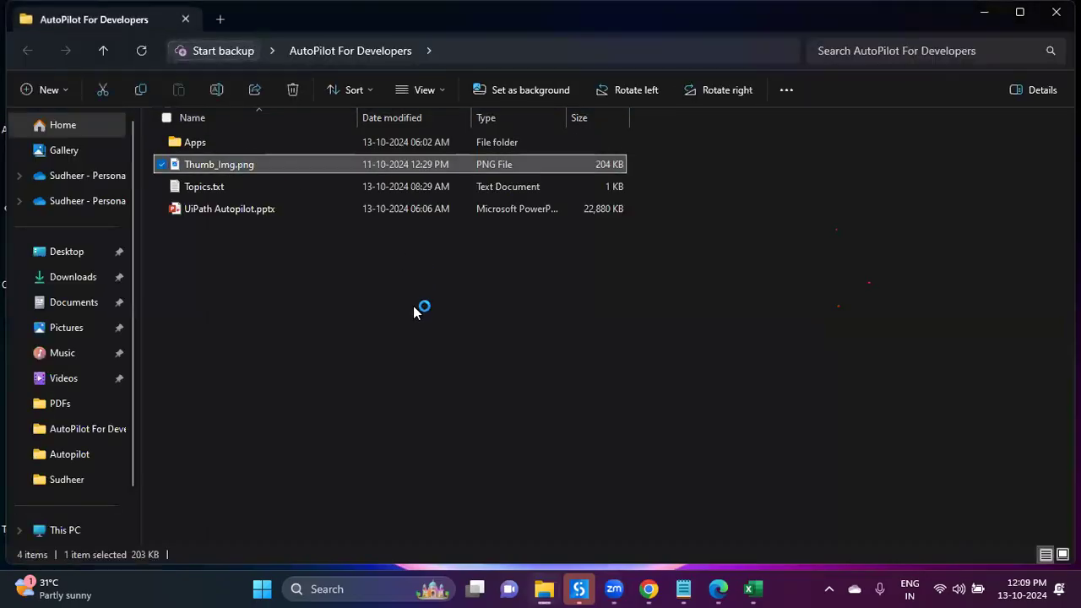